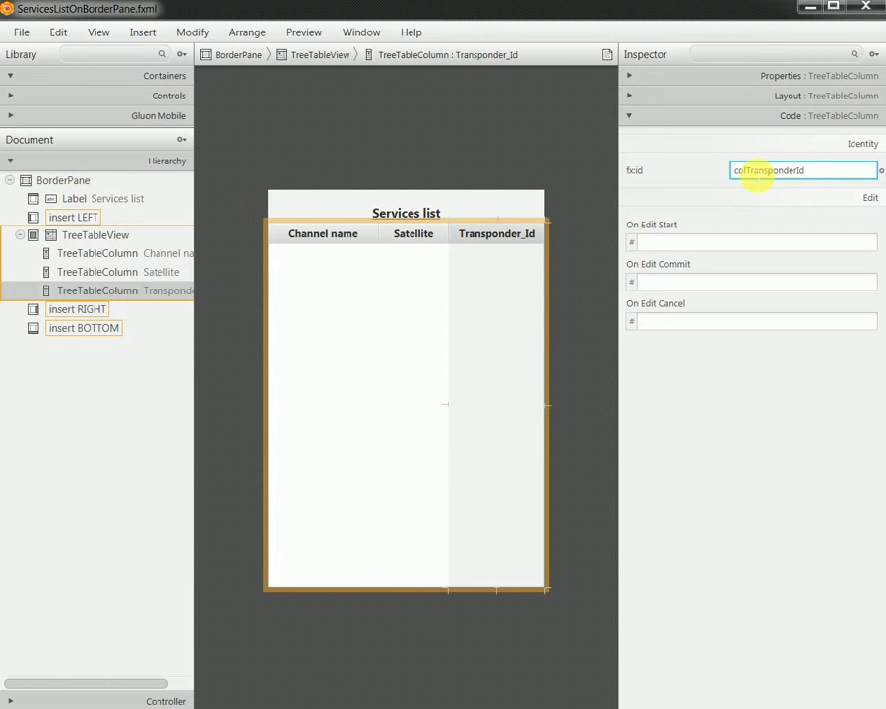
- Change the Transponder_Id column's fx:id to colSatTransponderId and save the FXML file
double_click(761, 174)
click(761, 175)
text(Sat)
double_click(761, 174)
key(ctrl+s)
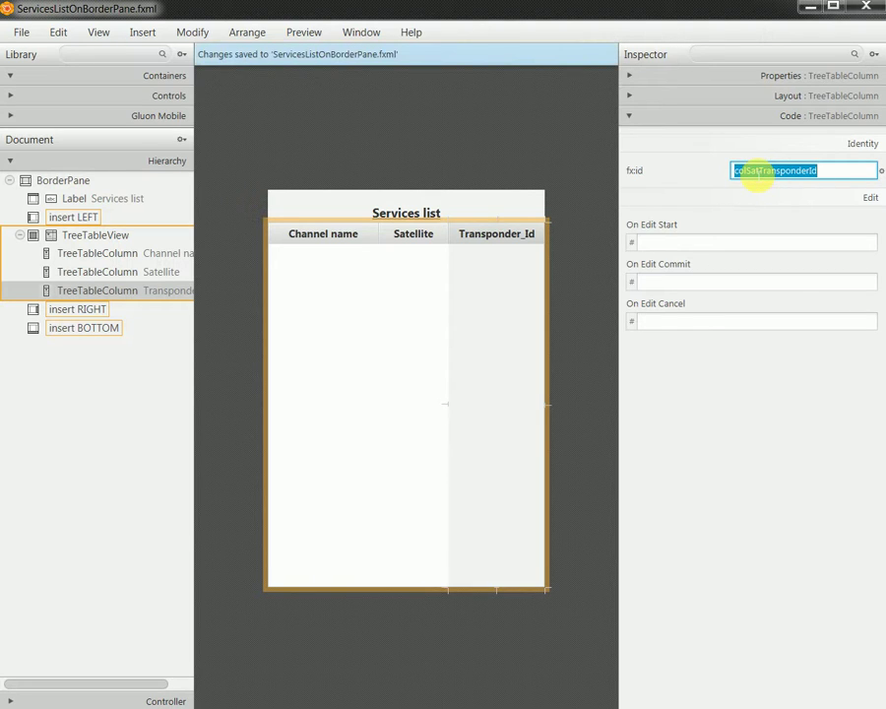
click(21, 33)
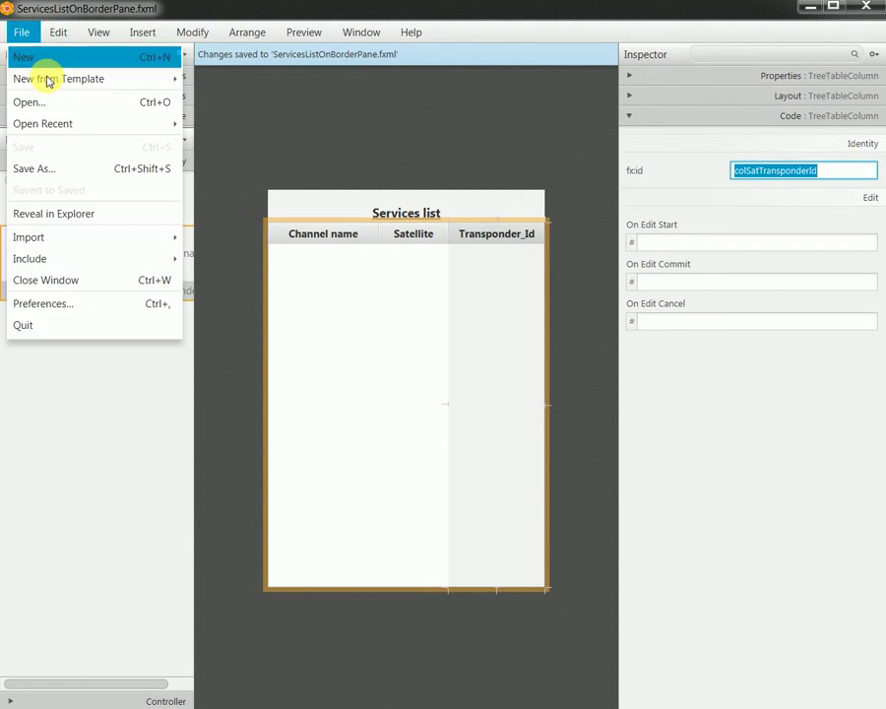
click(692, 364)
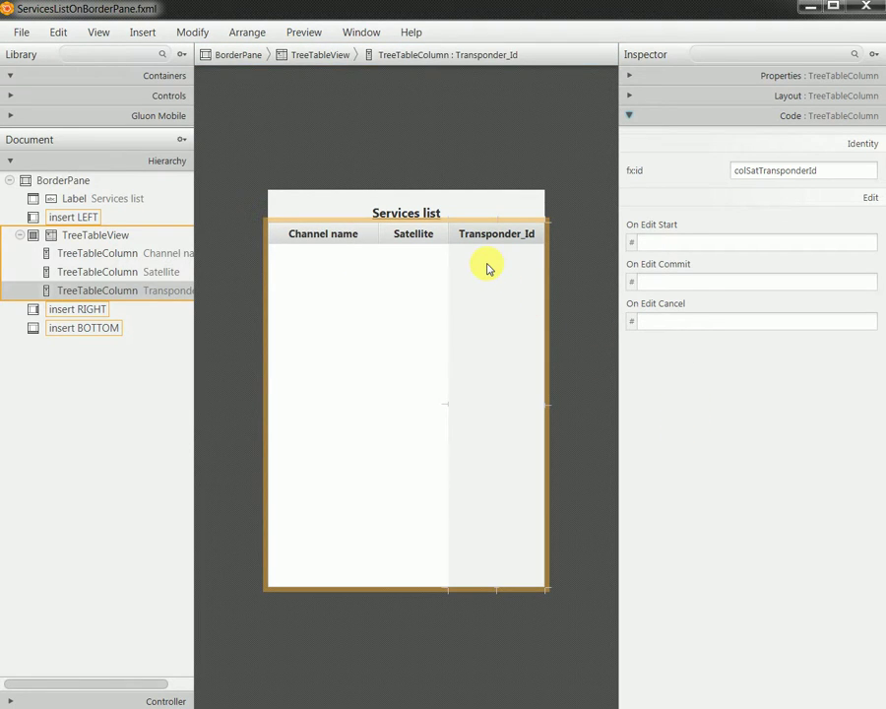
- Select the TreeTableView, collapse its code settings and close ServicesListOnBorderPane.fxml to return to MainForm.fxml
click(108, 236)
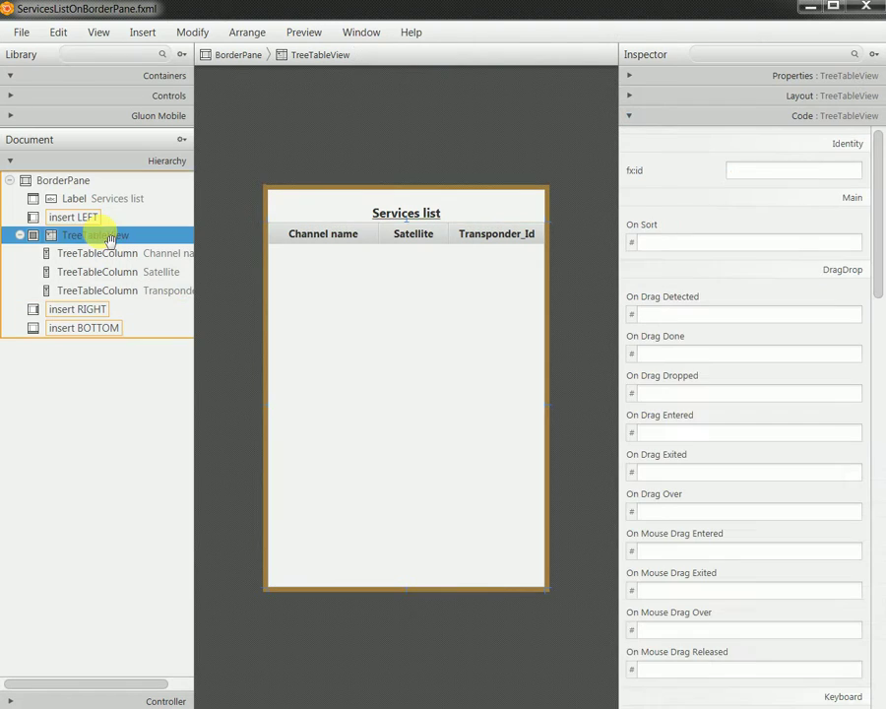
click(674, 121)
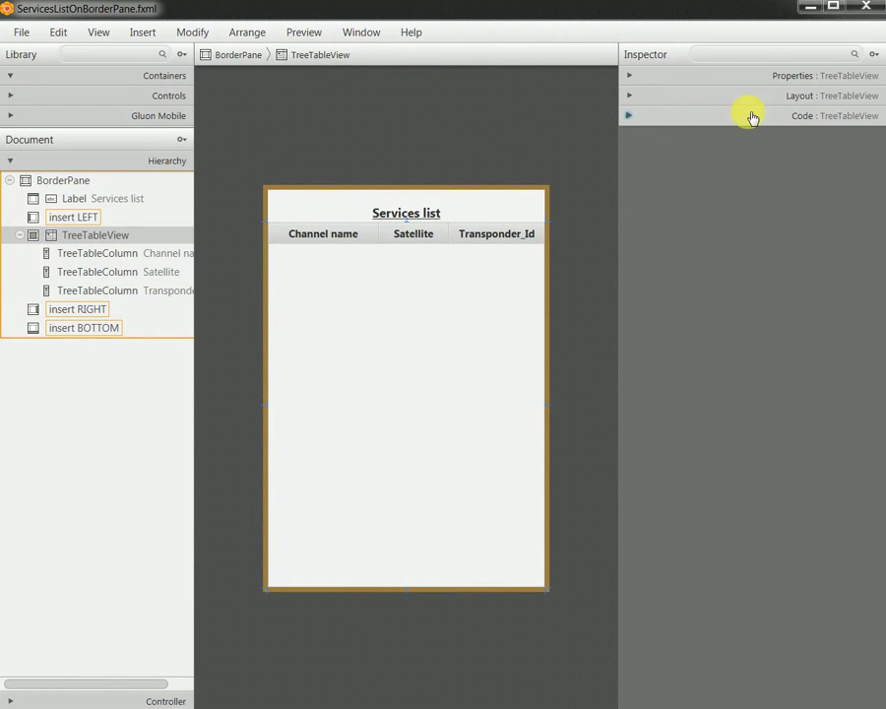
click(867, 7)
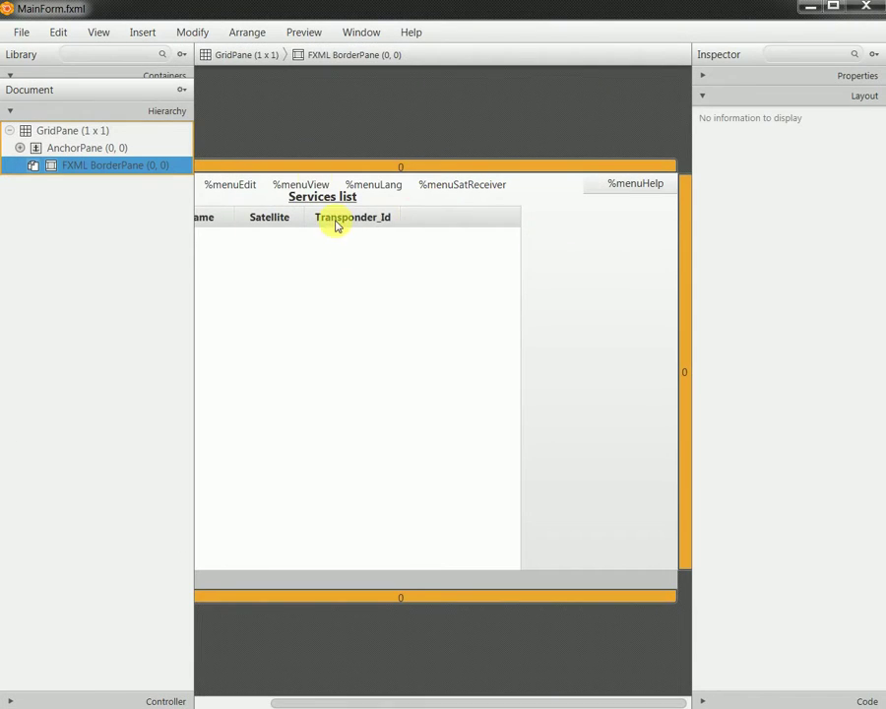
- Preview the whole MainForm.fxml layout in its own window and close the preview
click(67, 131)
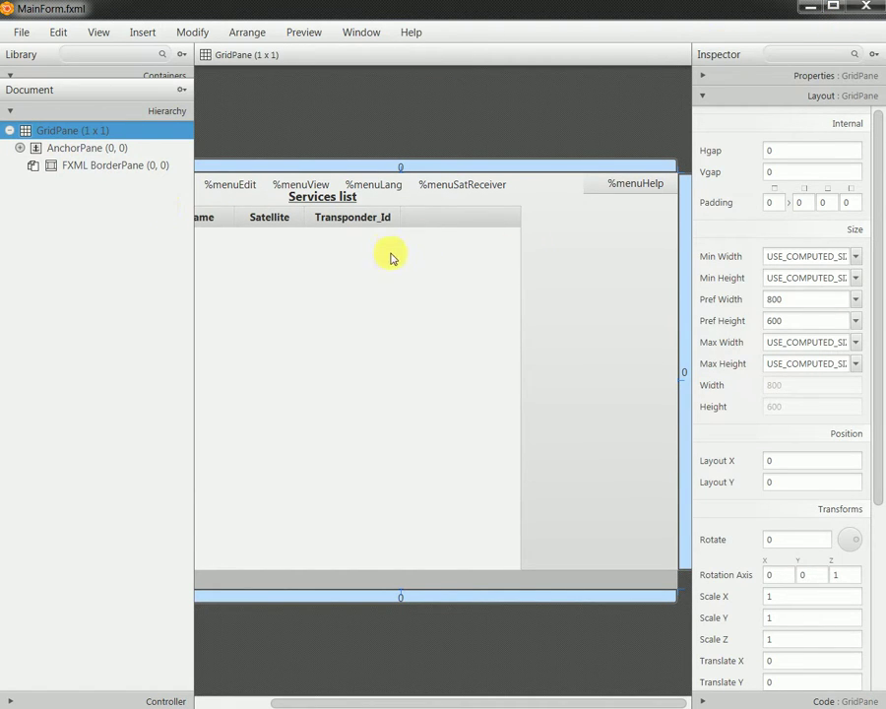
click(313, 37)
click(320, 55)
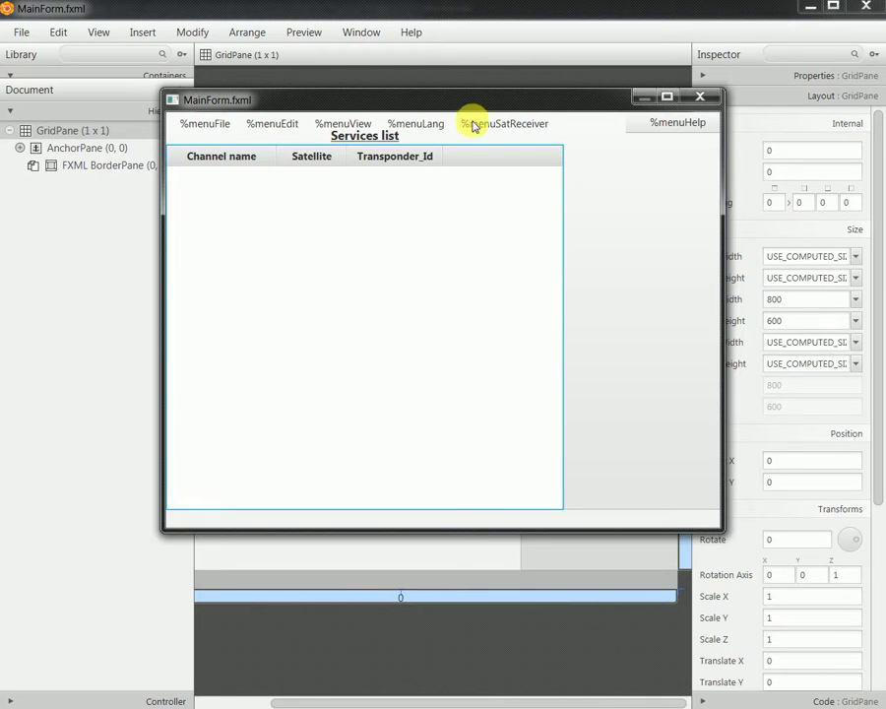
click(706, 102)
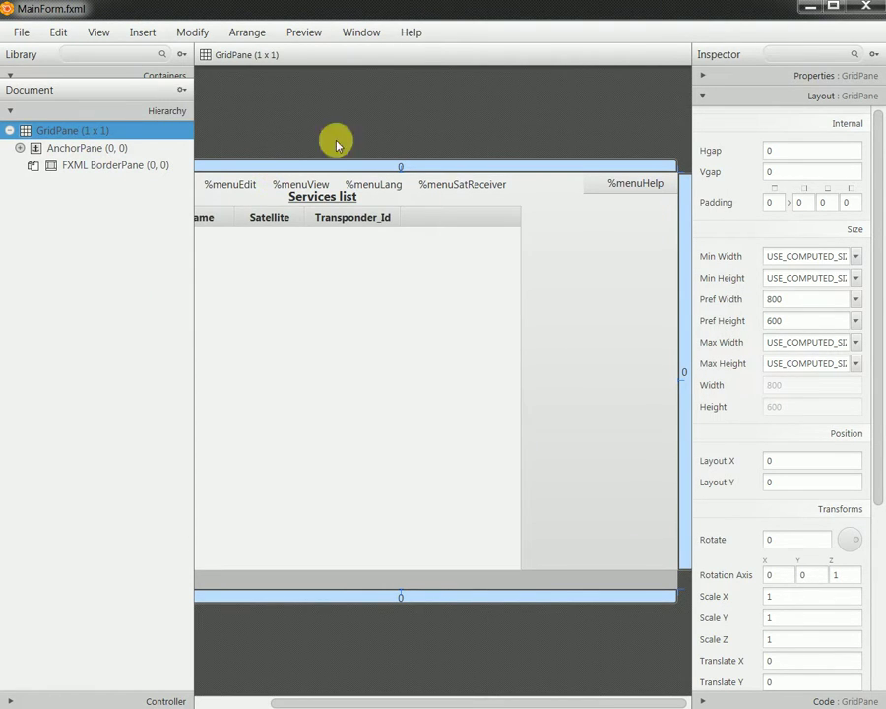
- Close MainForm.fxml, switch to Eclipse and open ServicesListOnBorderPane.fxml from the fxmls package in SceneBuilder
click(865, 6)
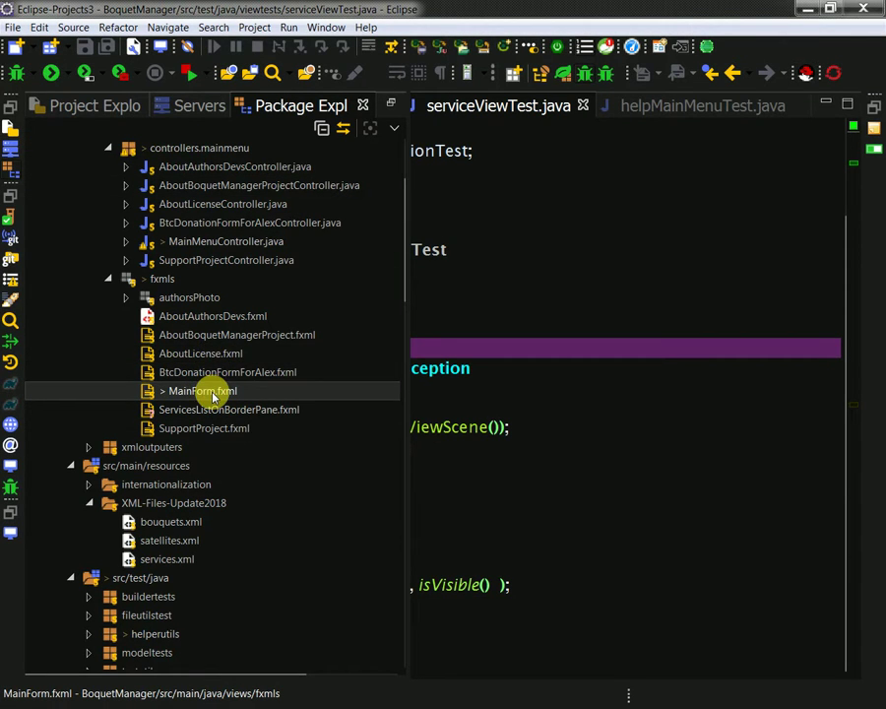
click(209, 416)
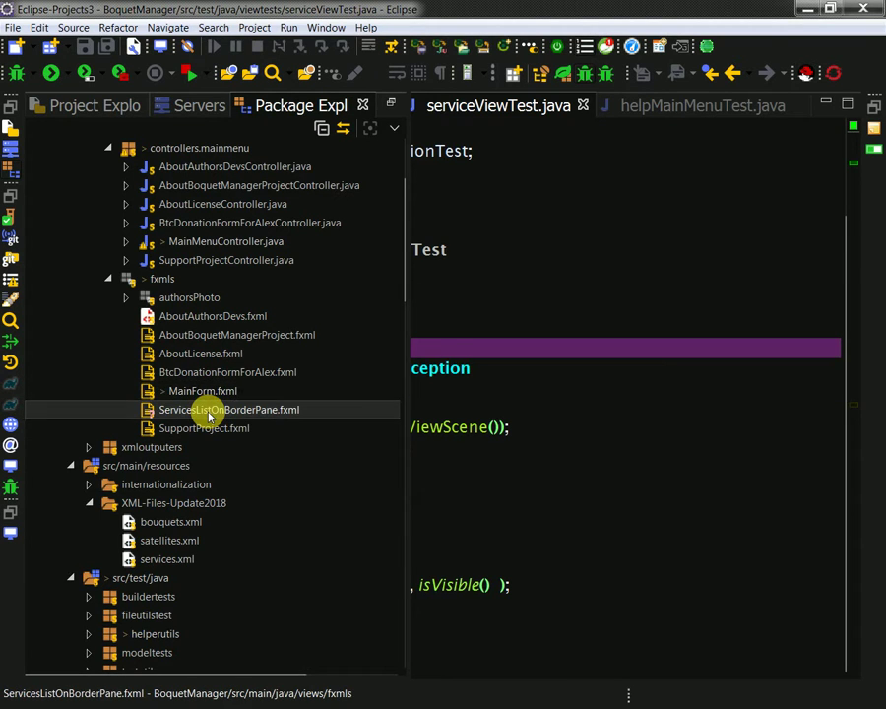
double_click(209, 416)
right_click(165, 248)
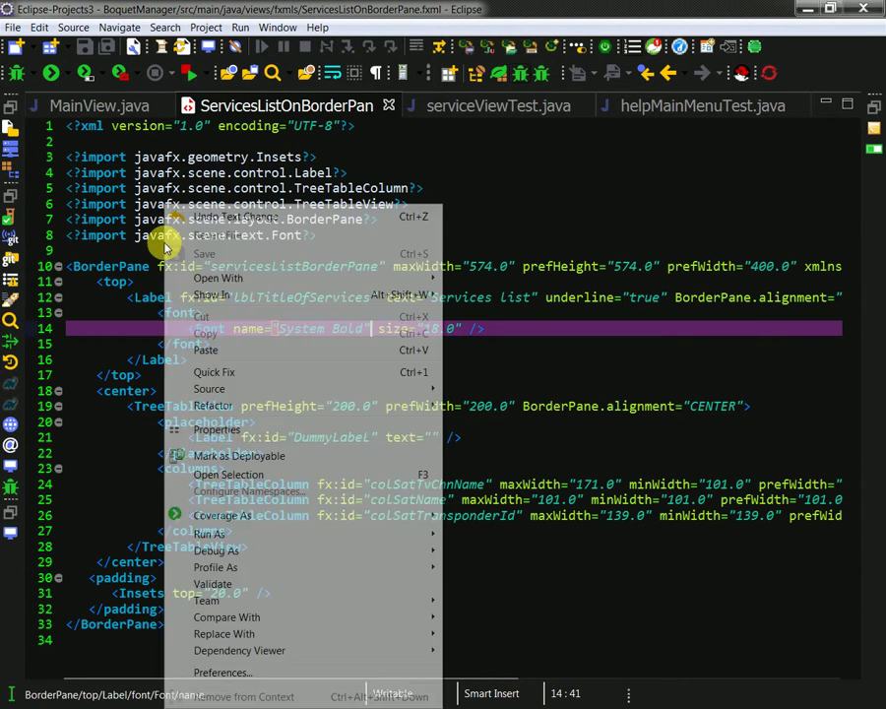
mouse_move(245, 278)
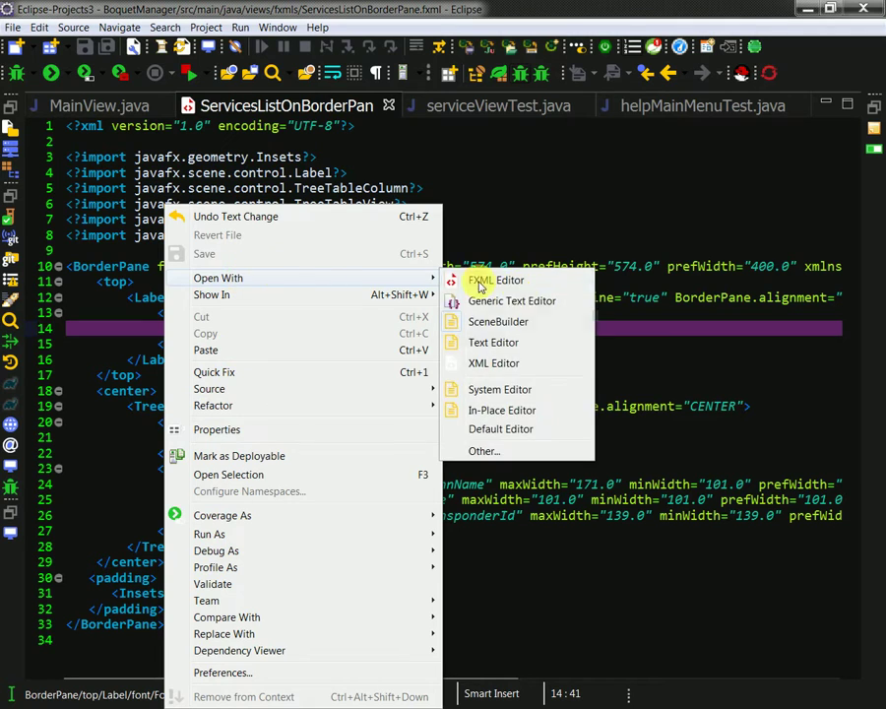
click(518, 317)
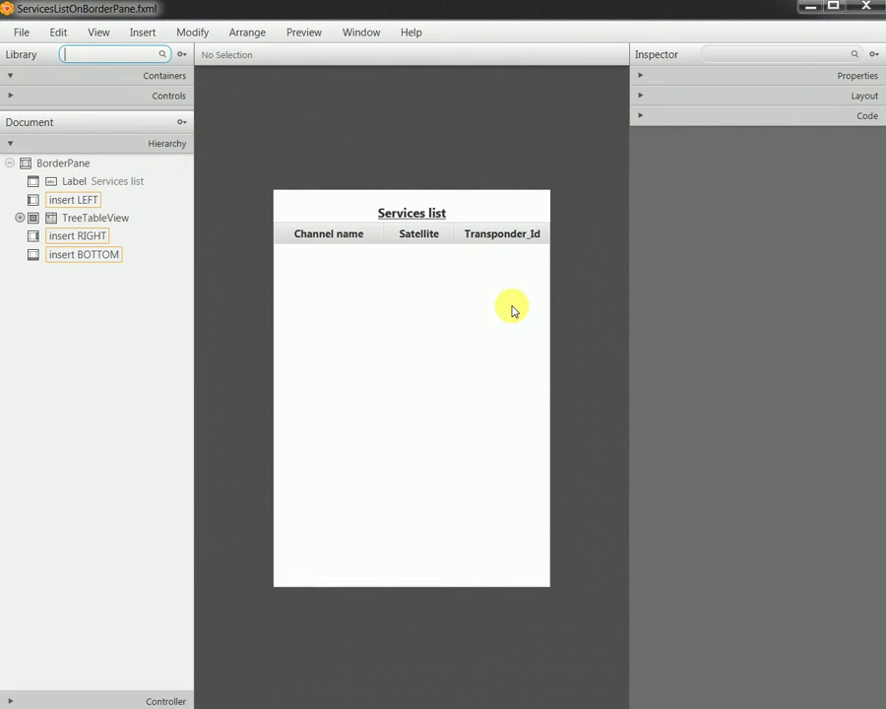
- Set the root BorderPane's Max Width to USE_COMPUTED_SIZE
click(51, 163)
click(806, 119)
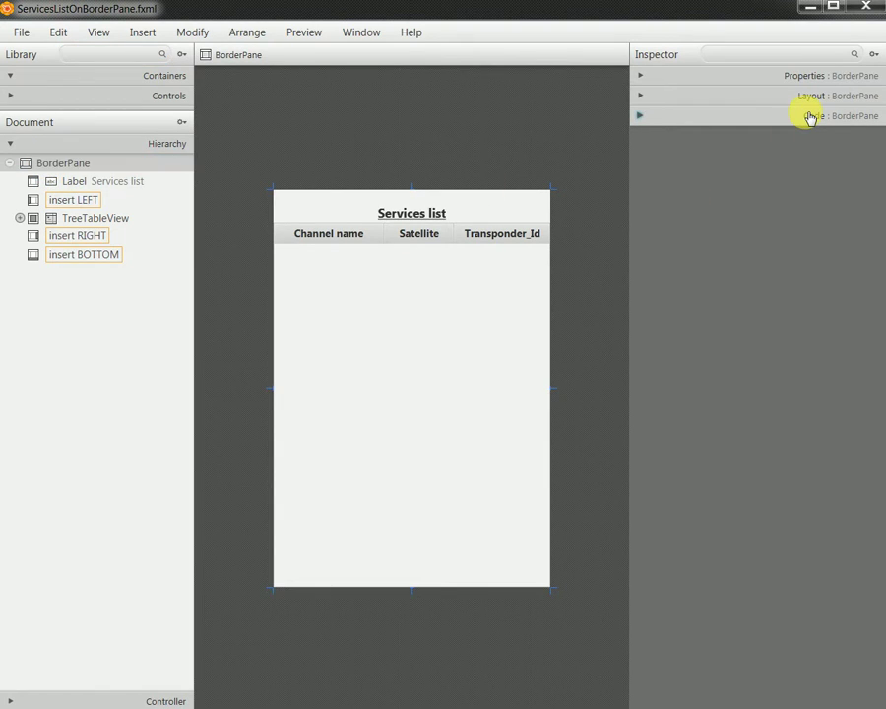
click(807, 93)
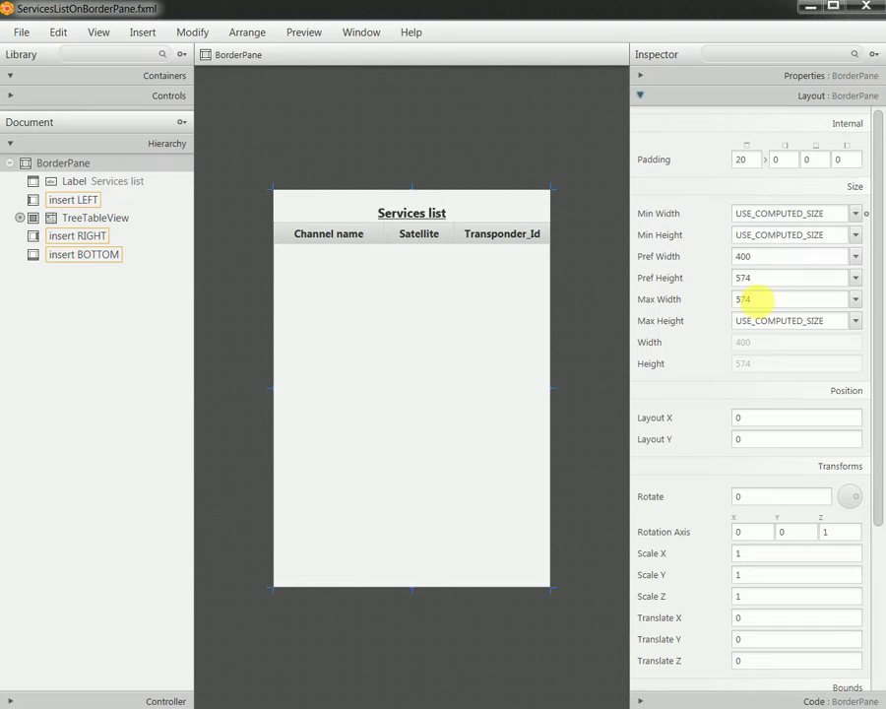
click(856, 300)
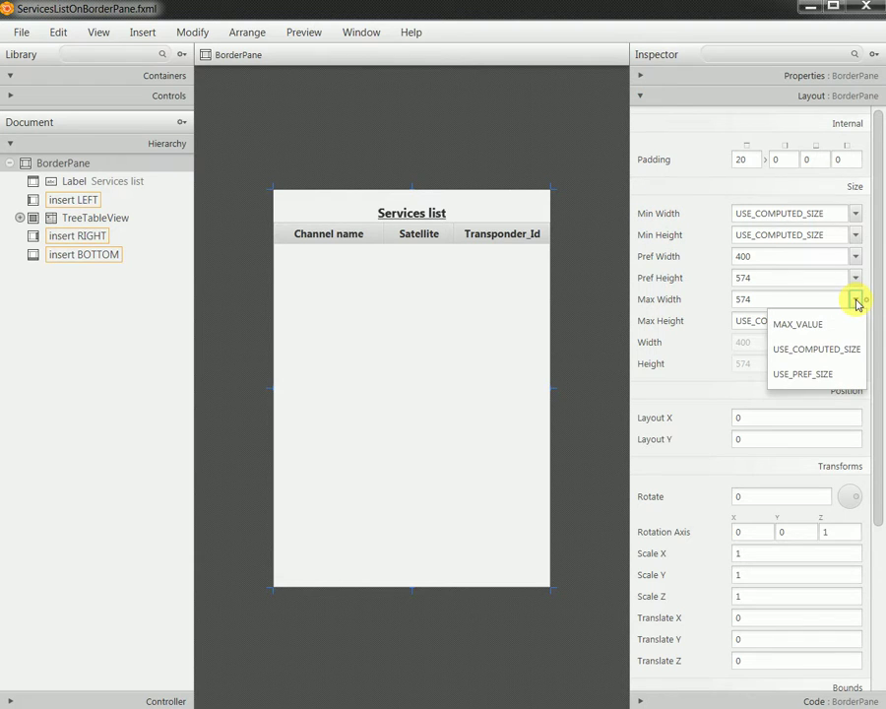
click(840, 347)
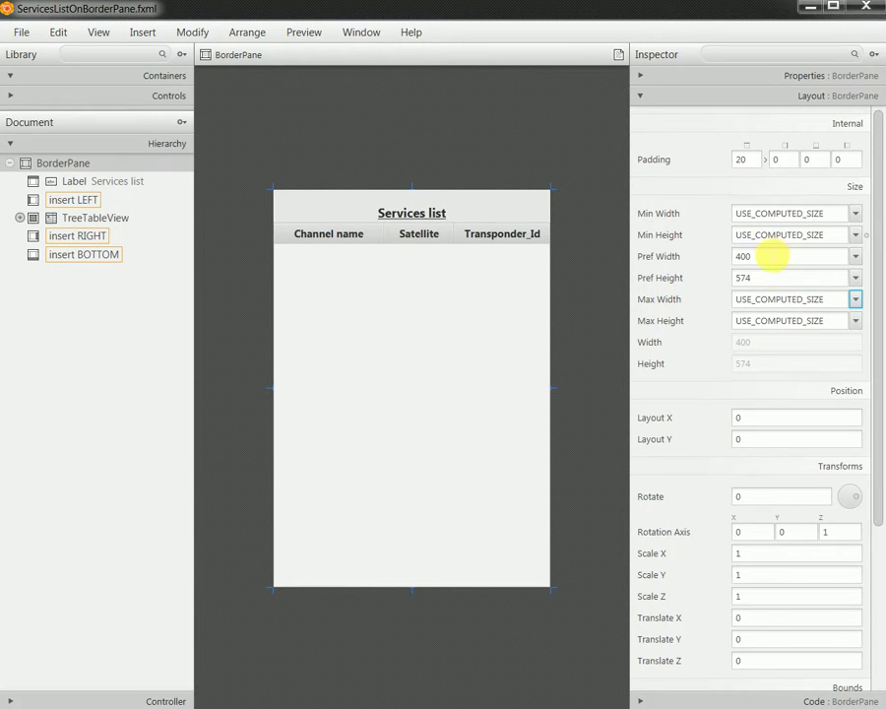
- Set the BorderPane's Min Width to 400 and Min Height to 574, matching its preferred size, and save the file
click(773, 260)
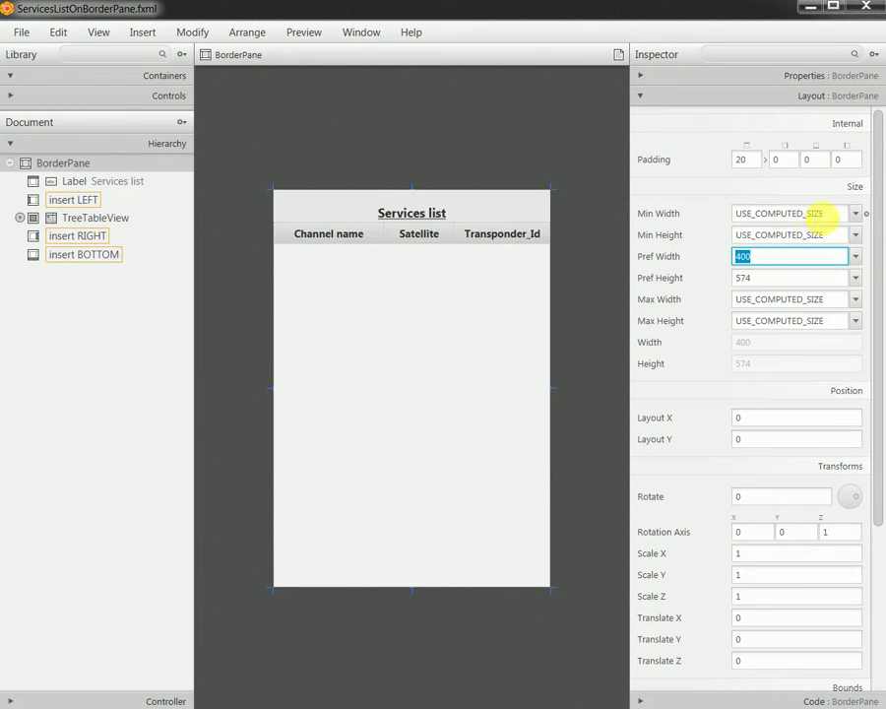
click(781, 212)
key(ctrl+a)
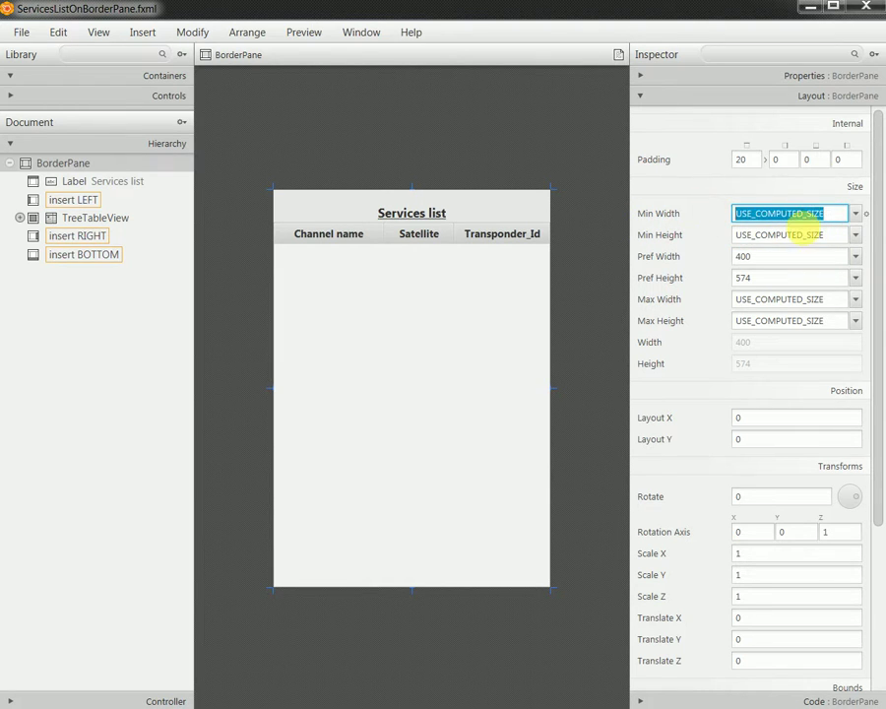
text(400)
click(758, 278)
key(ctrl+c)
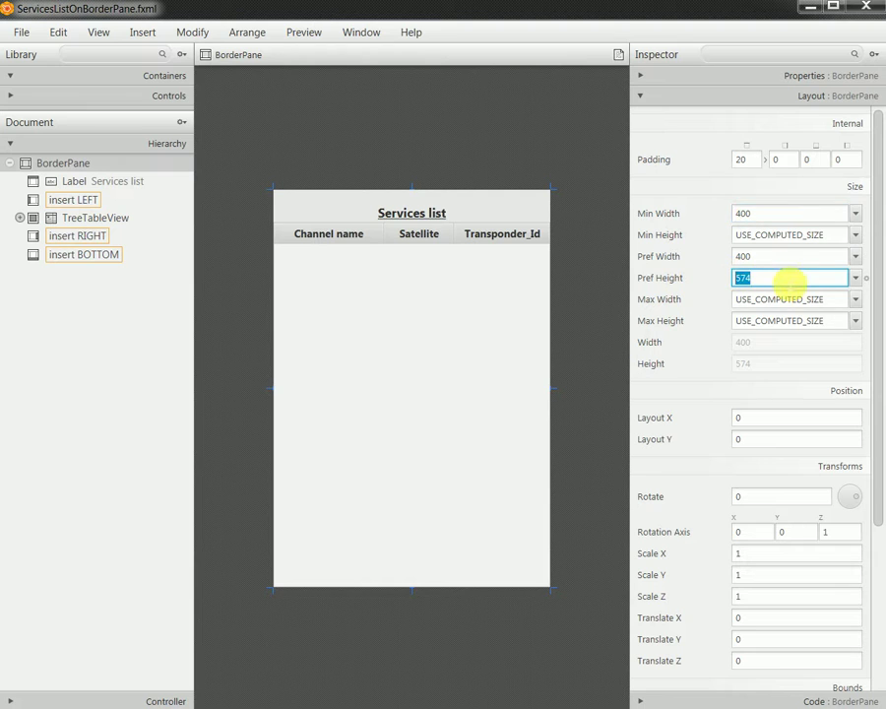
click(802, 235)
key(ctrl+v)
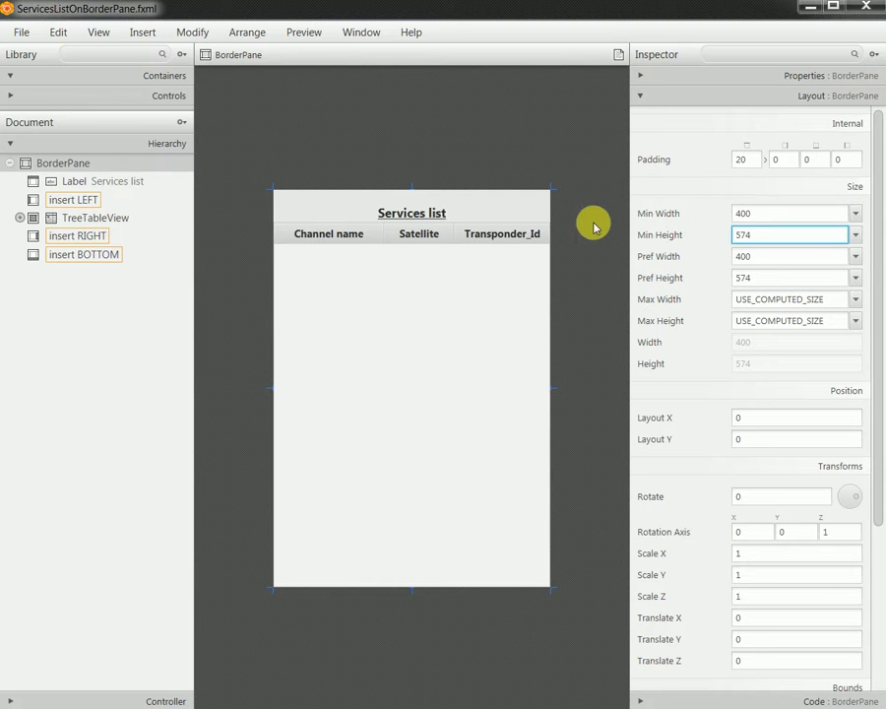
click(20, 32)
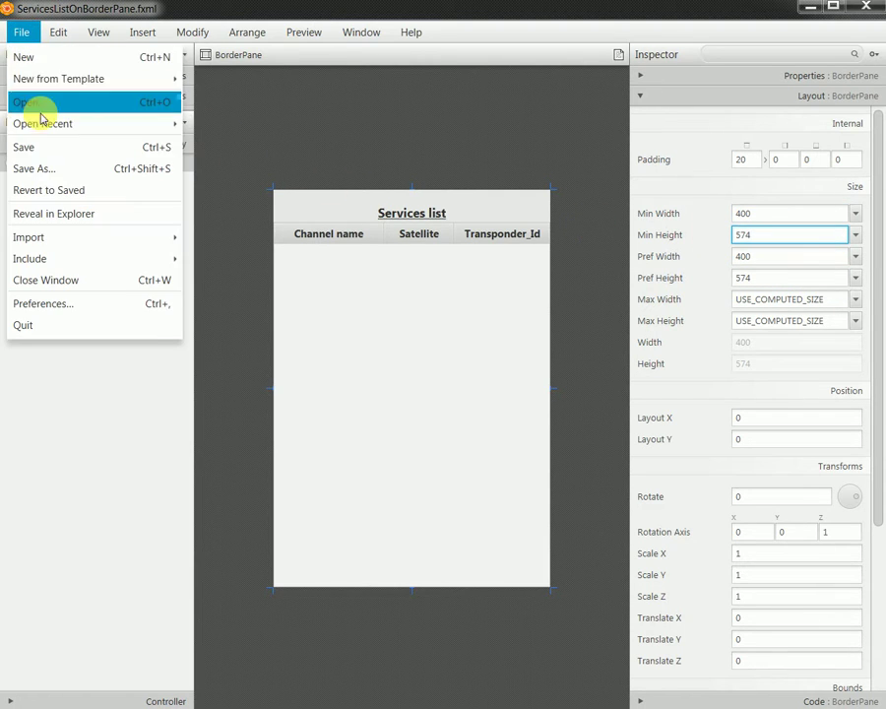
click(49, 147)
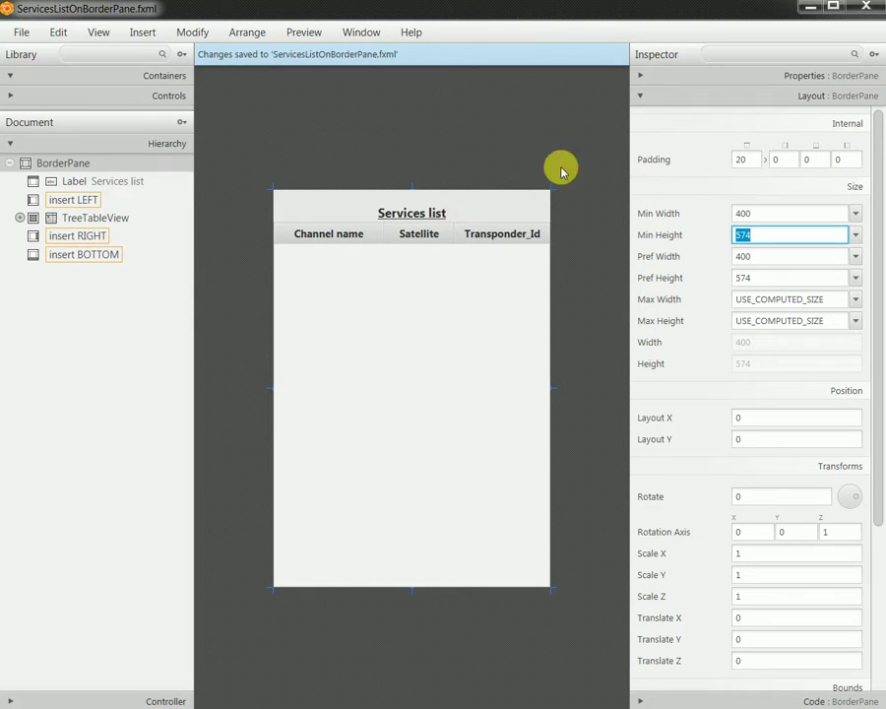
- Switch to Eclipse and open MainForm.fxml from the fxmls package in SceneBuilder
click(809, 7)
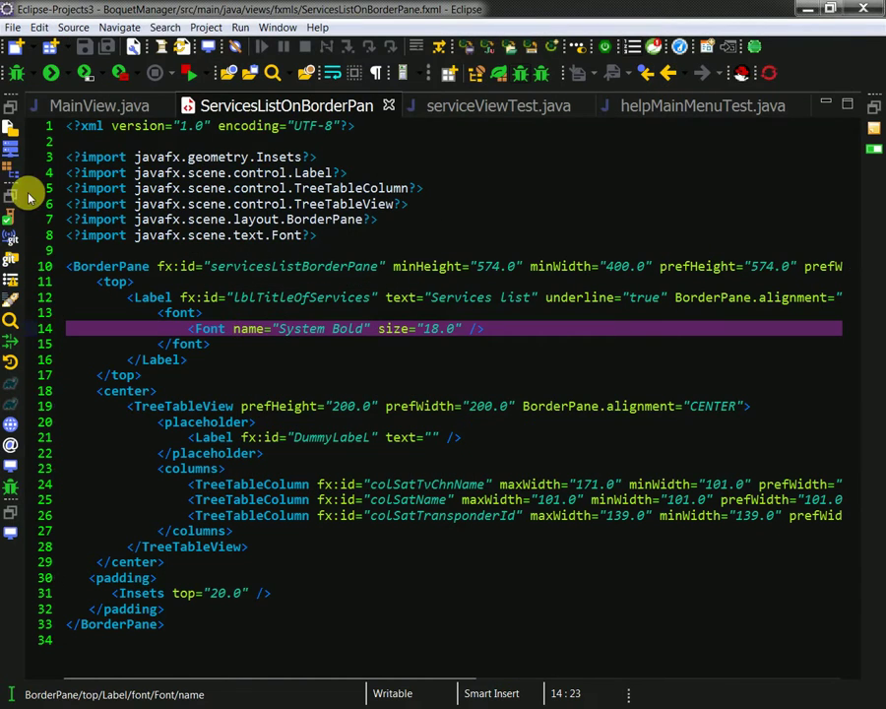
click(11, 170)
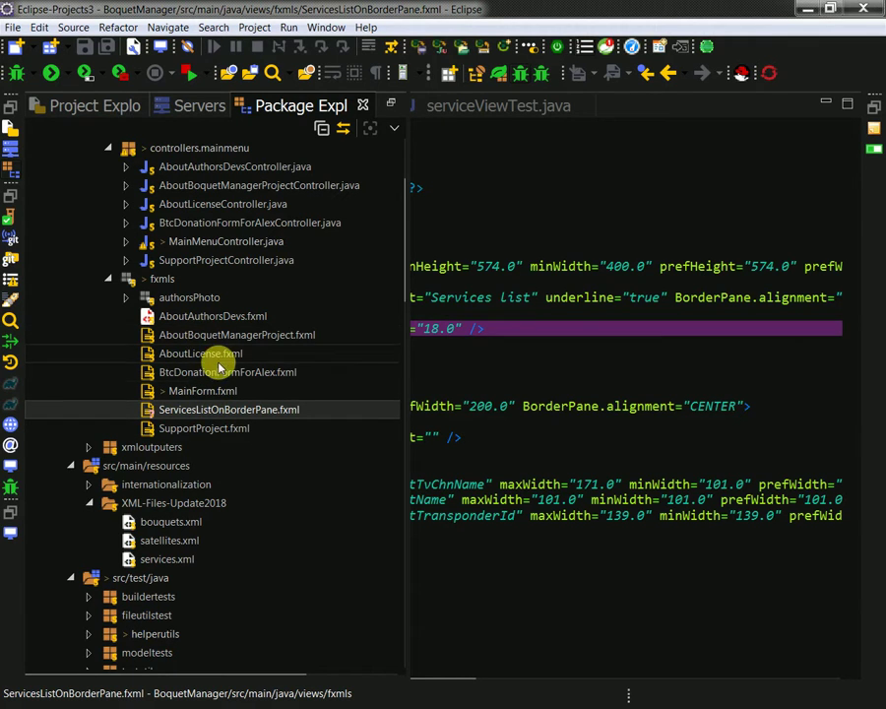
right_click(219, 392)
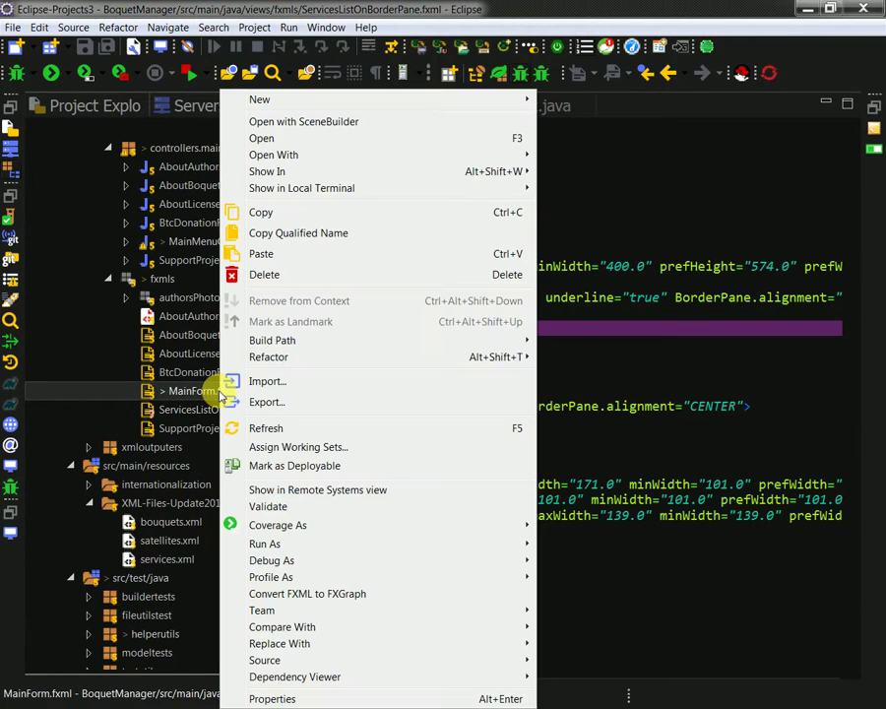
mouse_move(296, 159)
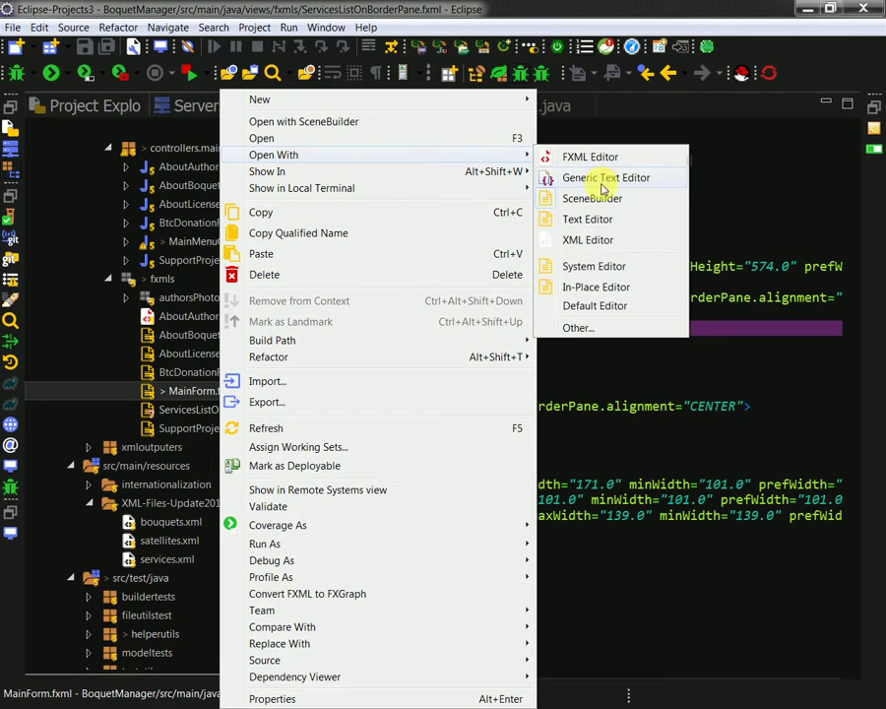
click(594, 178)
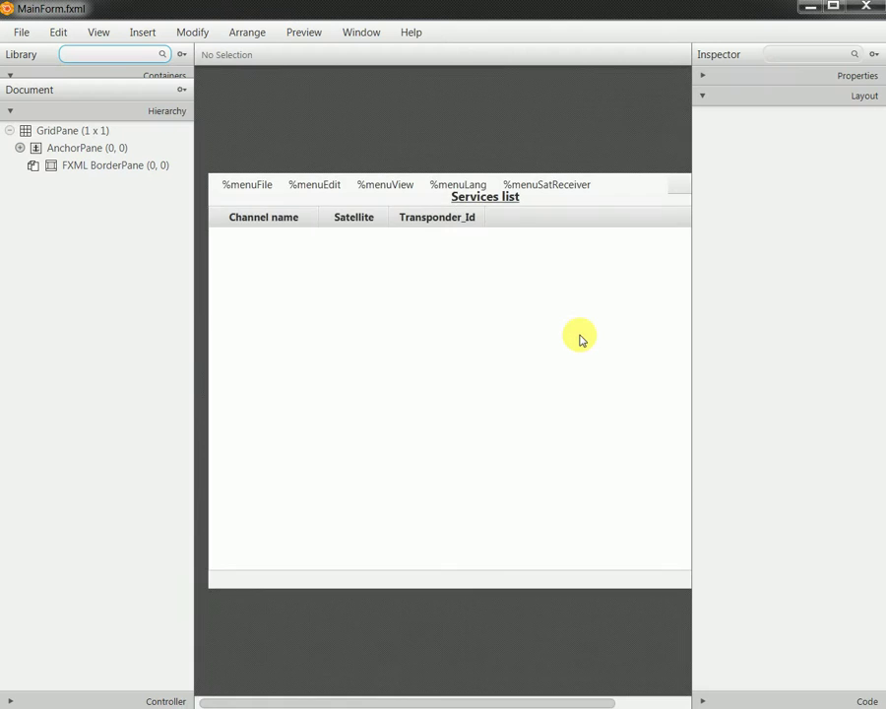
- Preview MainForm.fxml in a window and check how the services list resizes when maximized and restored
click(306, 35)
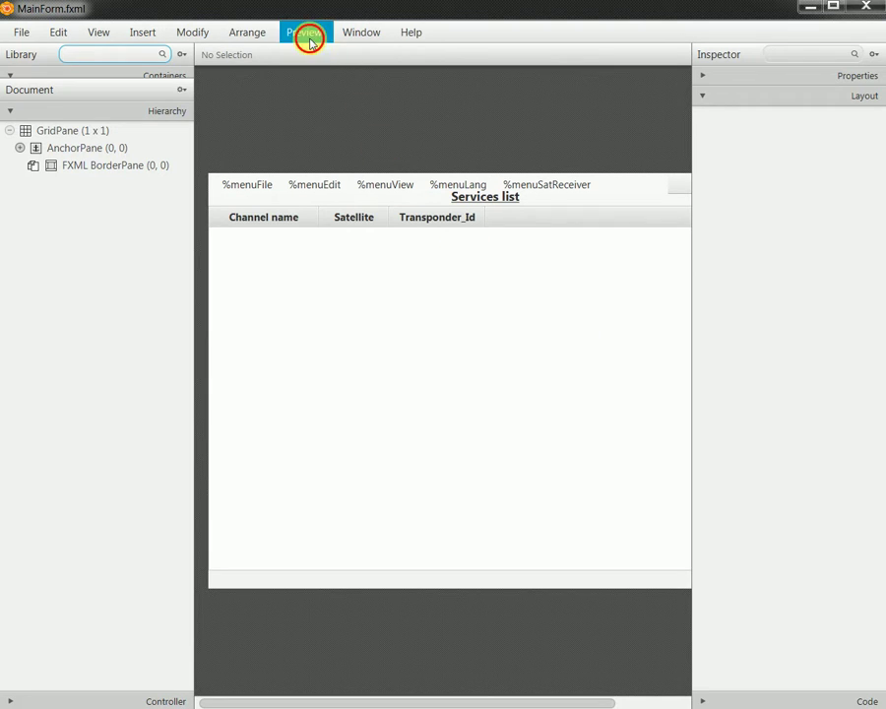
click(313, 56)
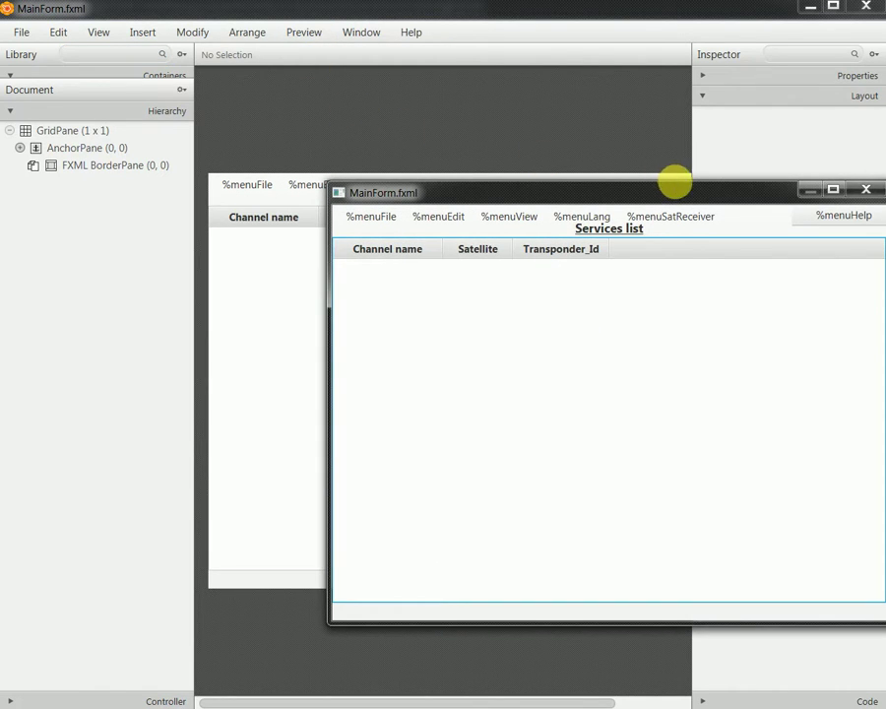
double_click(677, 192)
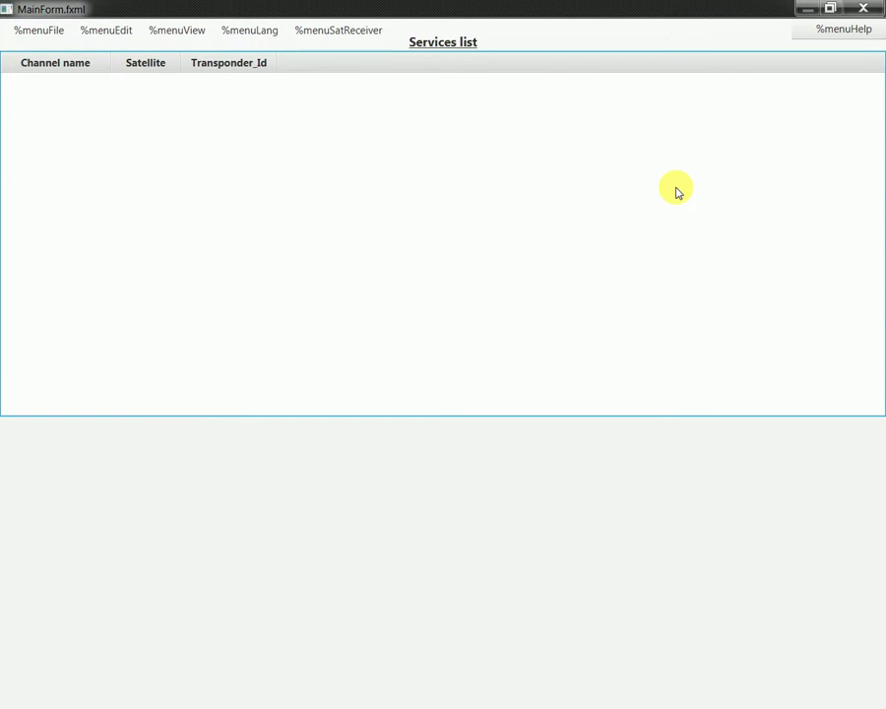
double_click(613, 18)
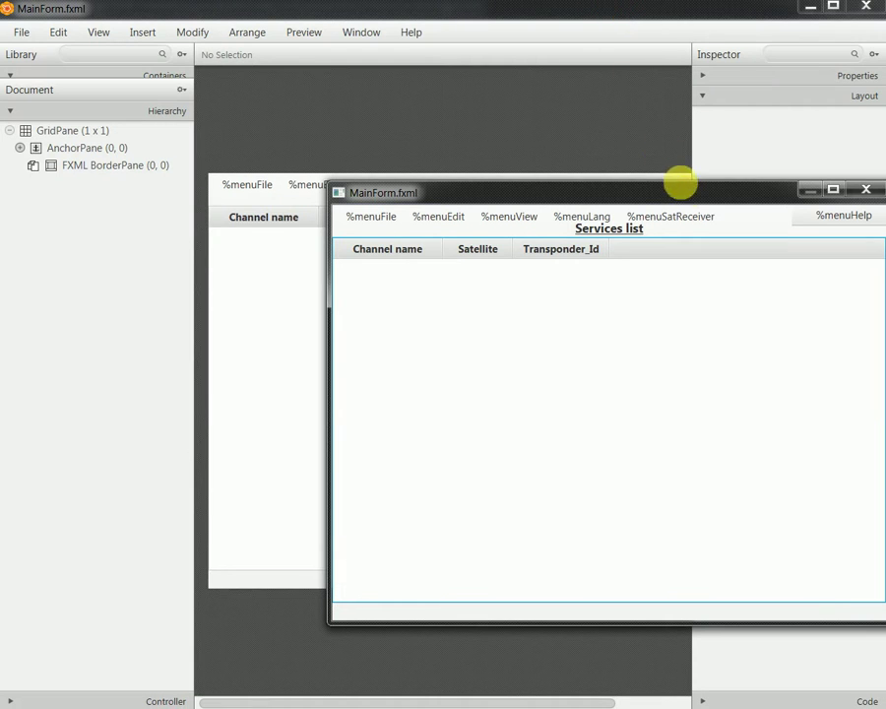
drag(692, 197, 493, 156)
double_click(494, 156)
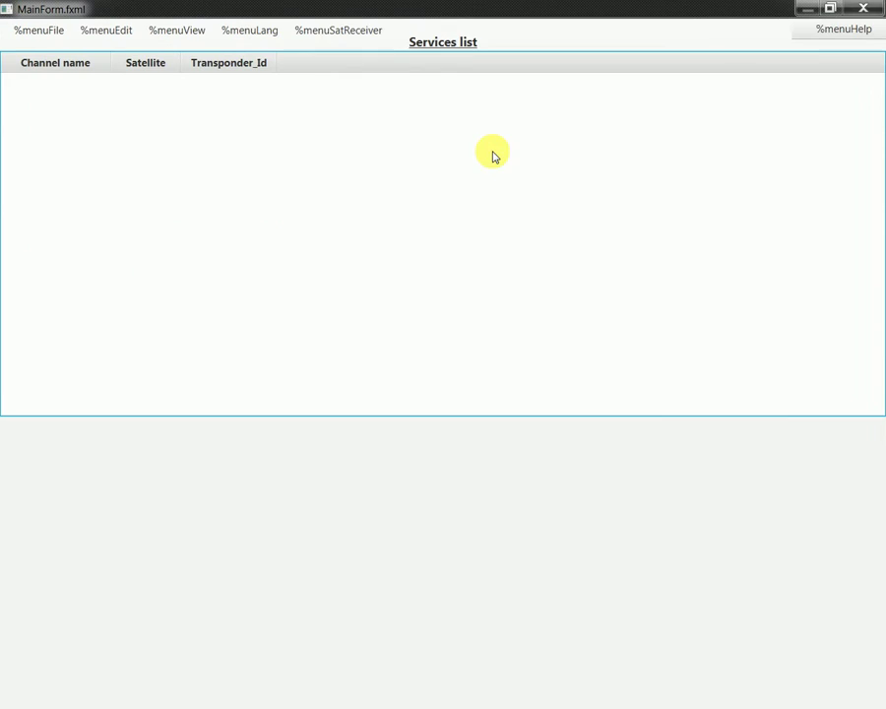
double_click(529, 14)
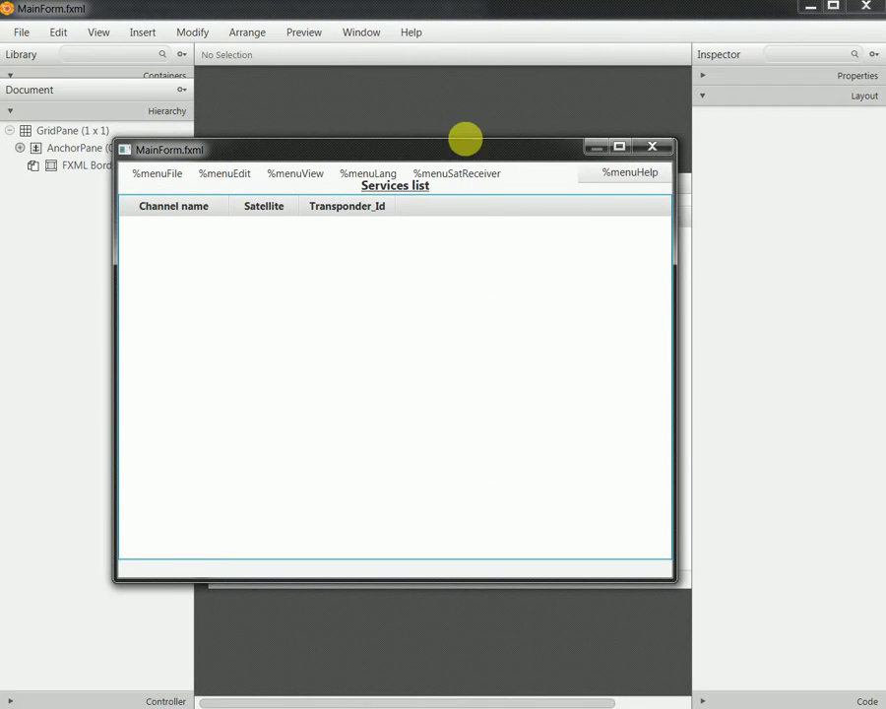
- Check how the services list reacts when the preview window is stretched to full height and restored, and close the preview
double_click(467, 140)
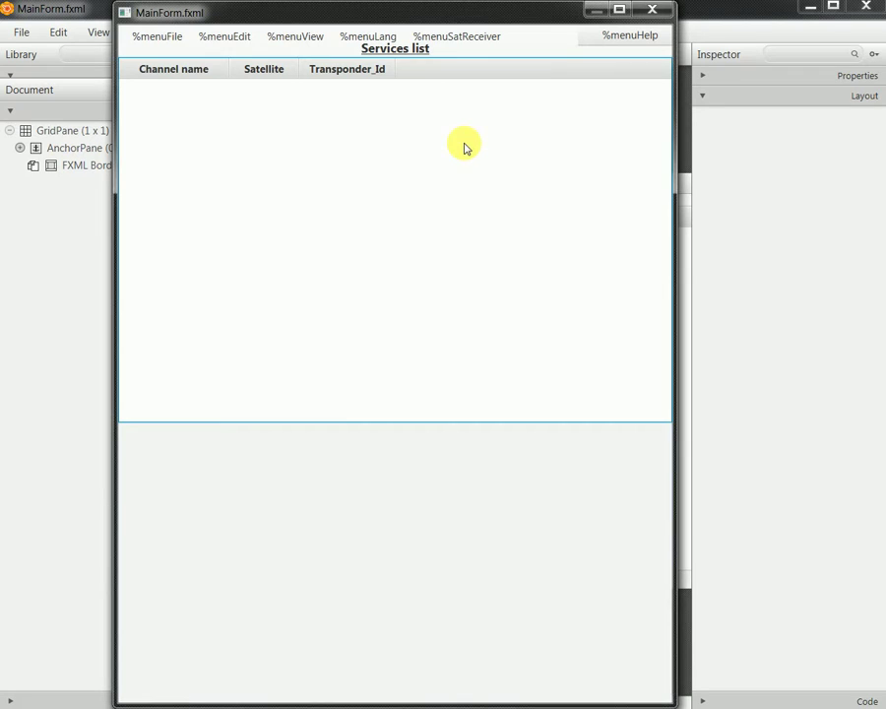
double_click(520, 14)
click(658, 148)
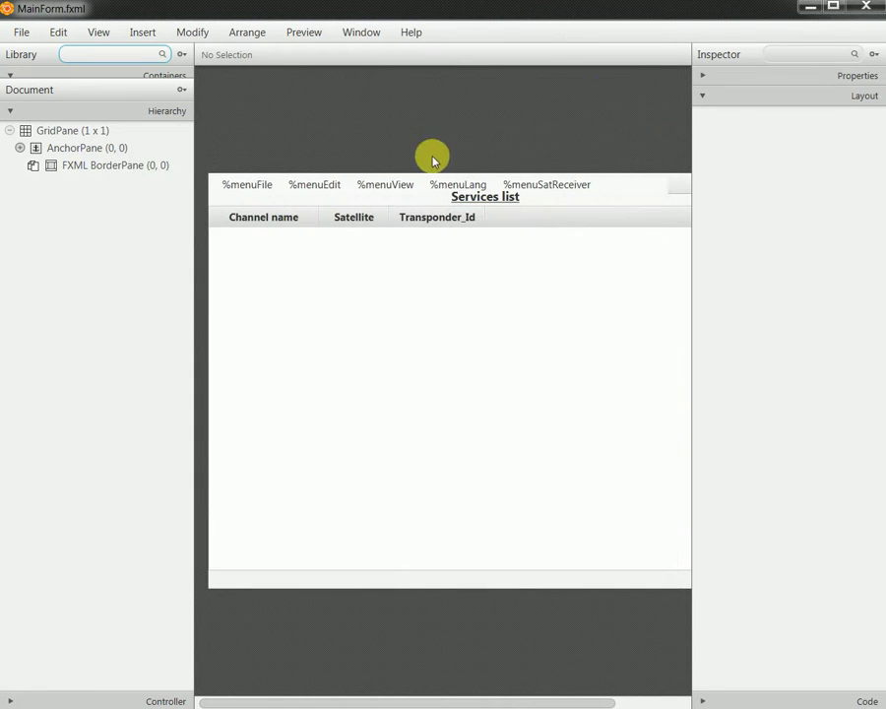
- Open the file included as the FXML BorderPane in MainForm.fxml for editing and bring its ServicesListOnBorderPane.fxml window forward
click(131, 166)
right_click(125, 169)
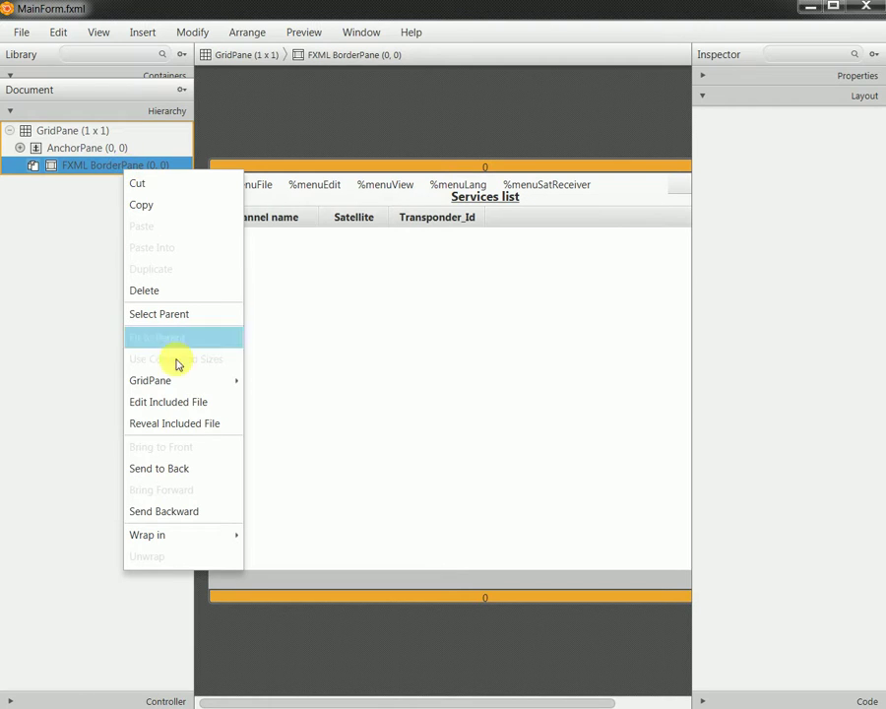
mouse_move(202, 545)
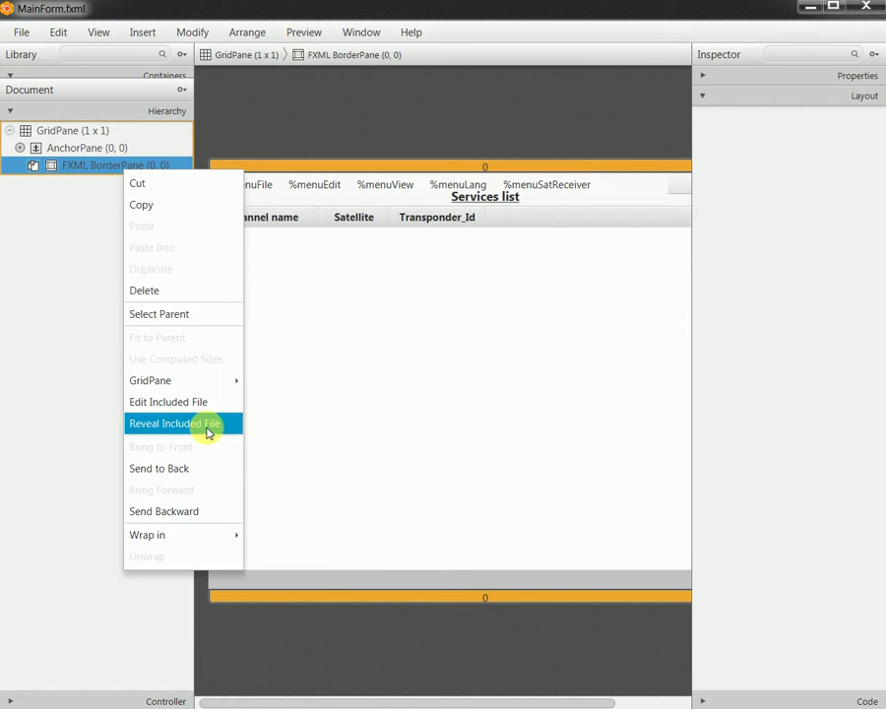
mouse_move(217, 391)
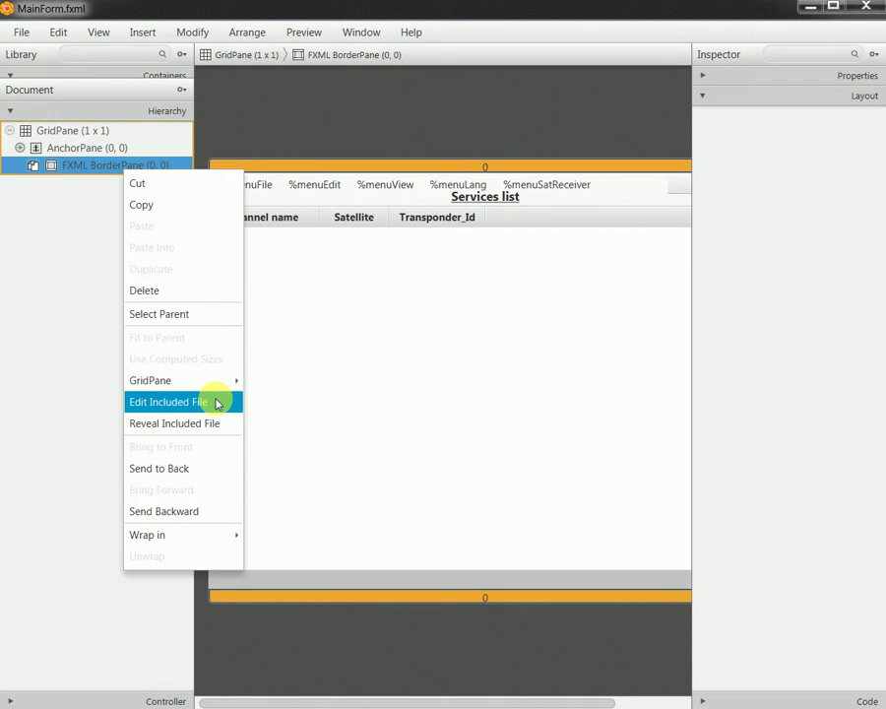
click(217, 403)
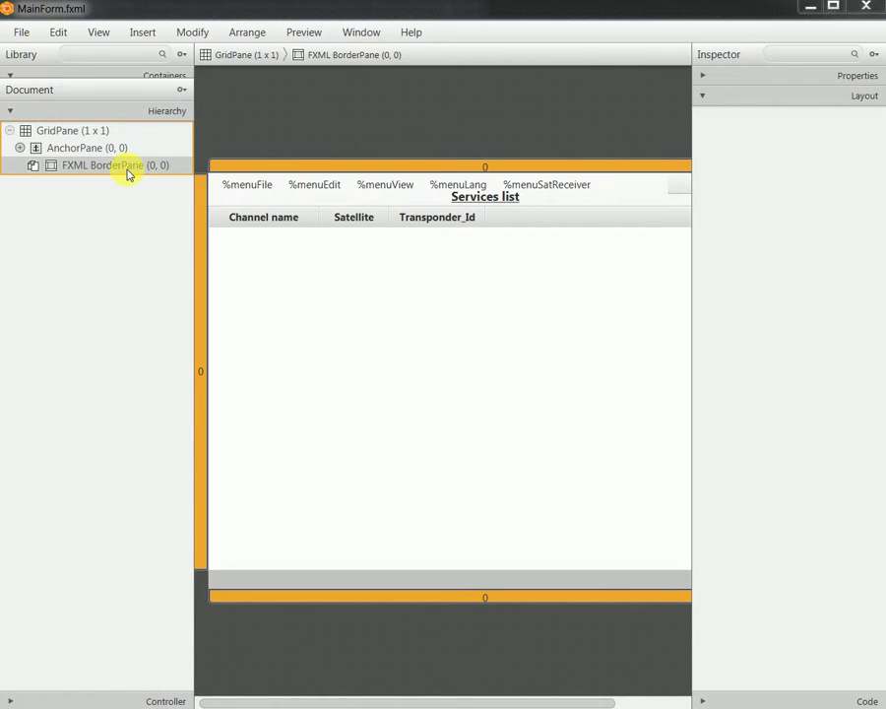
mouse_move(345, 699)
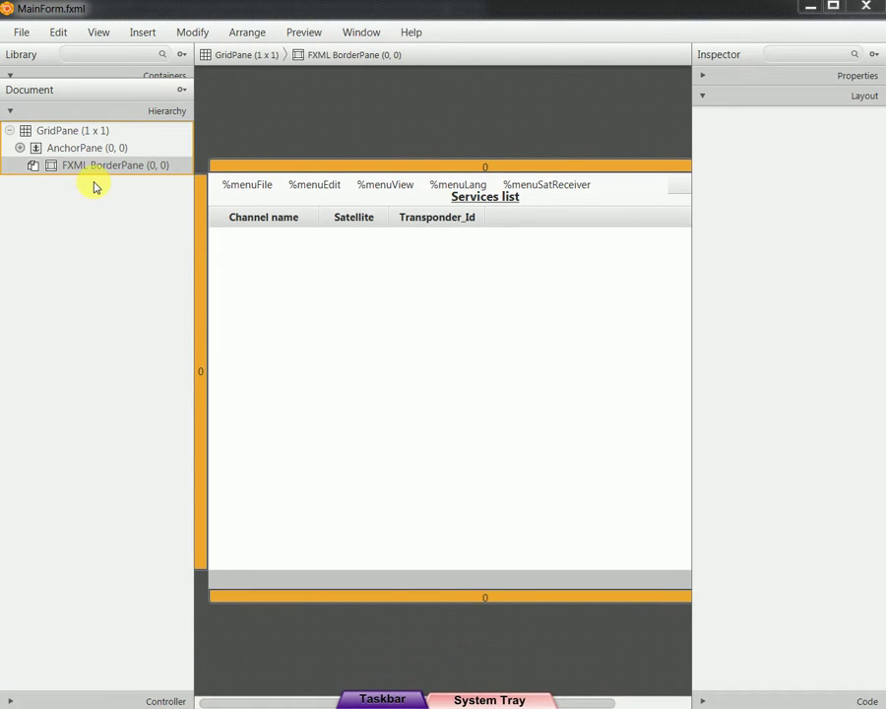
key(alt+Tab)
click(273, 189)
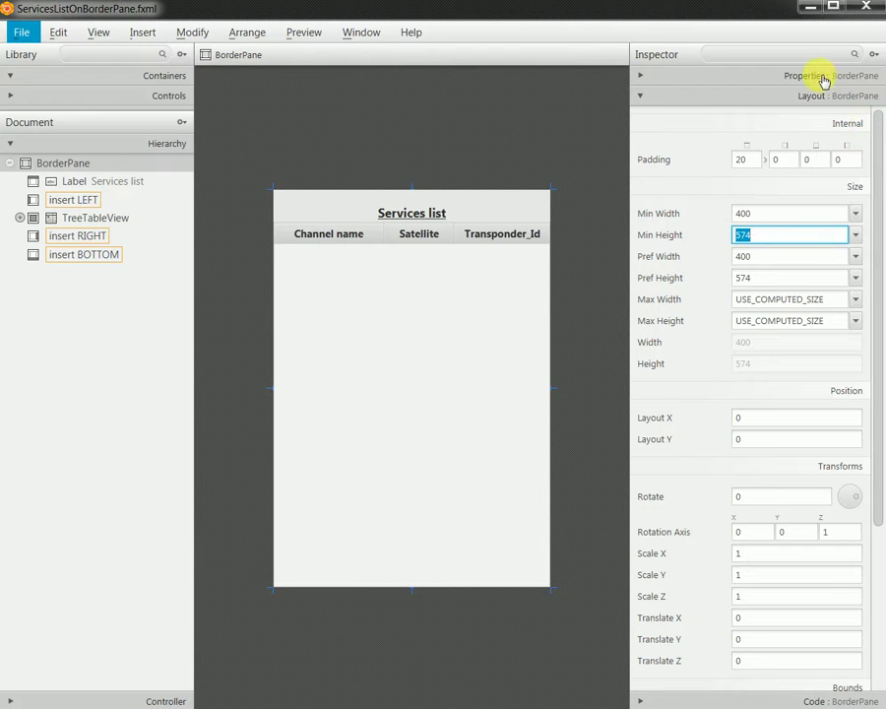
click(874, 134)
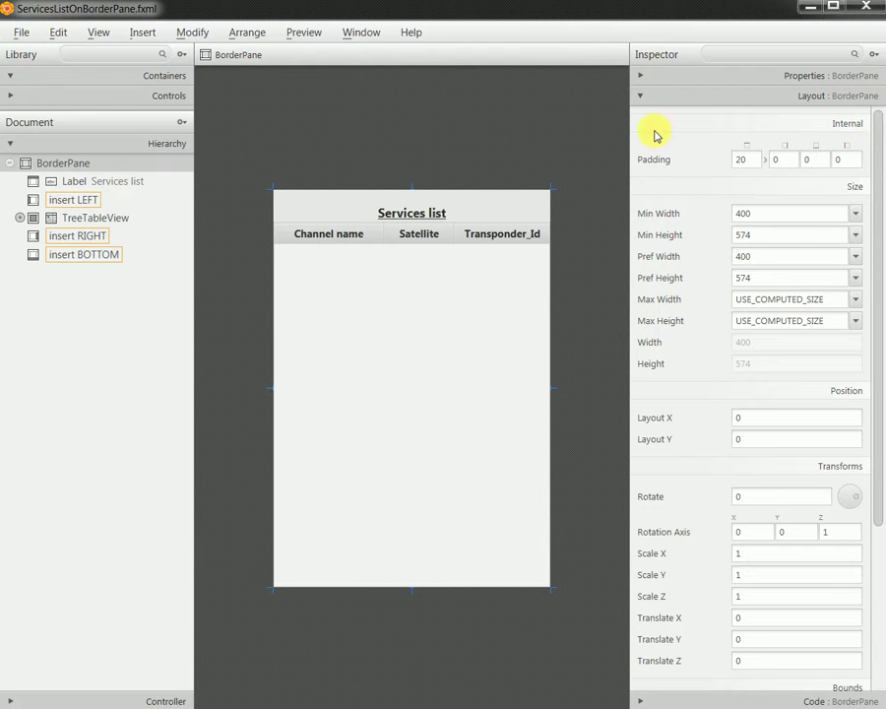
- Set the TreeTableView's Min Width and Min Height to 200, and save and close ServicesListOnBorderPane.fxml
click(133, 172)
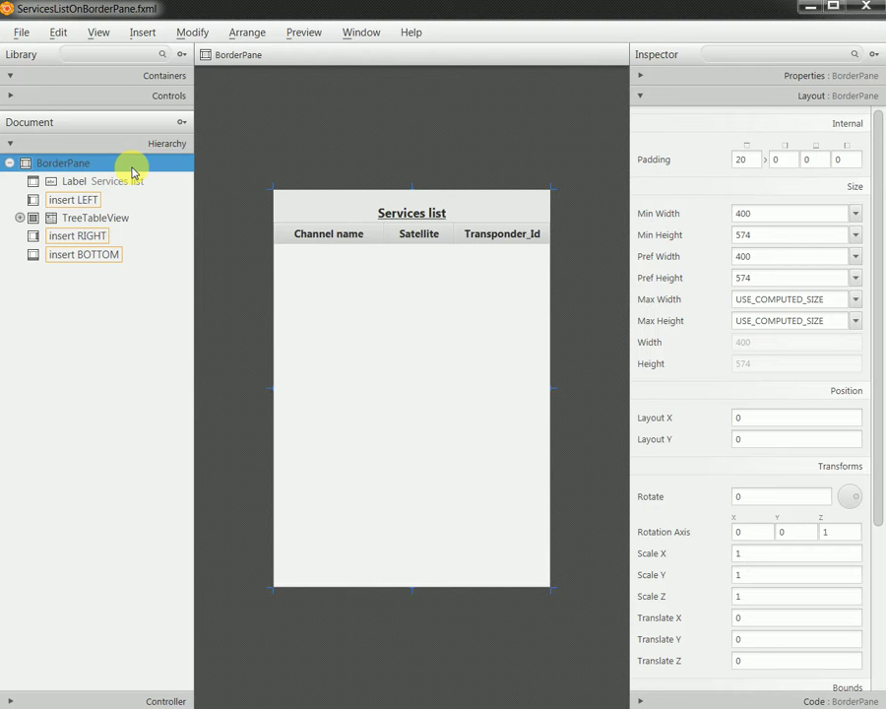
click(20, 218)
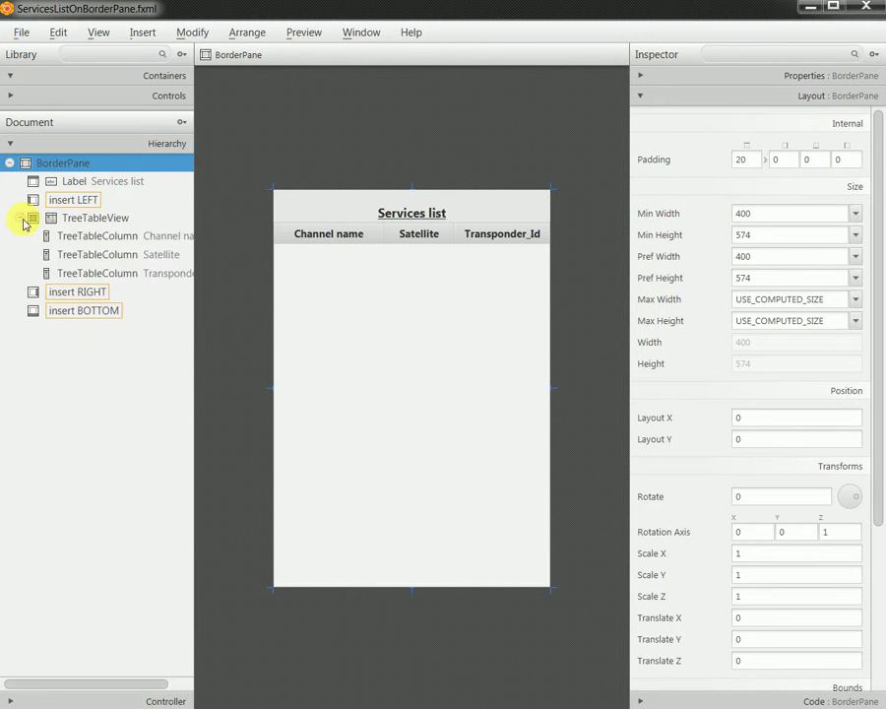
click(118, 218)
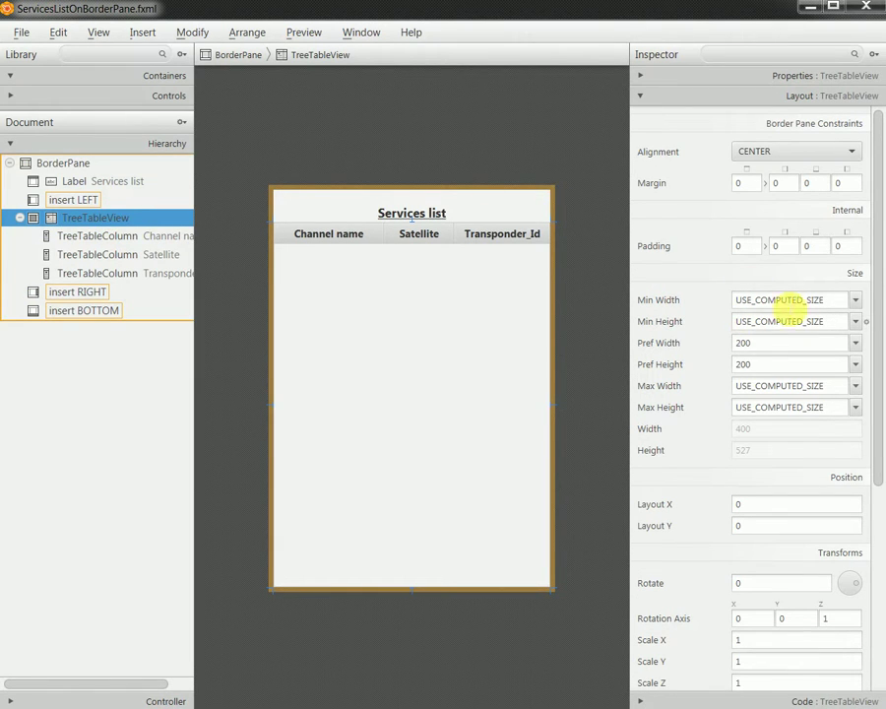
click(794, 301)
drag(840, 300, 694, 300)
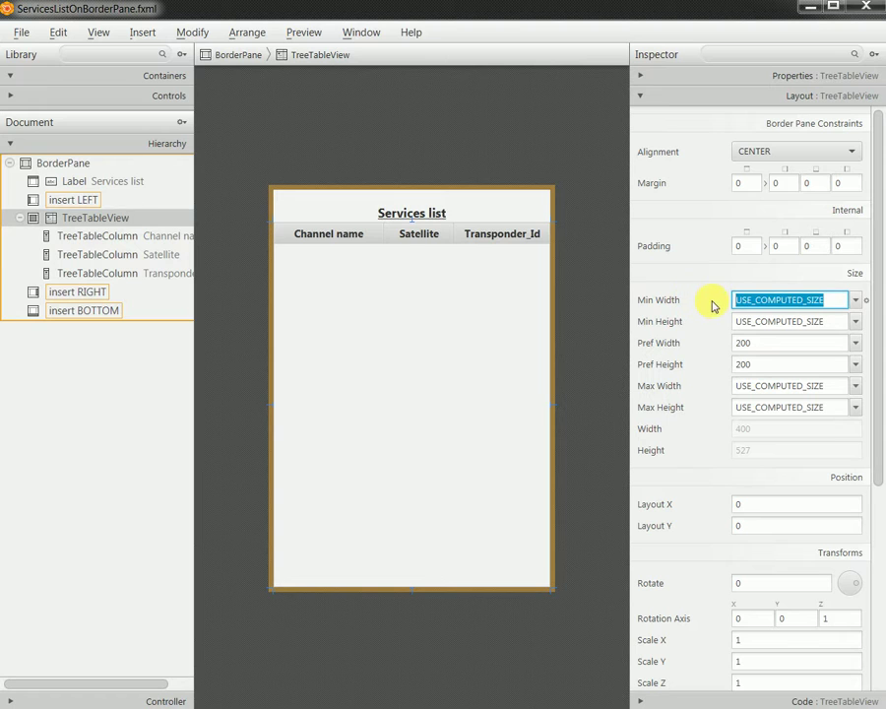
text(200)
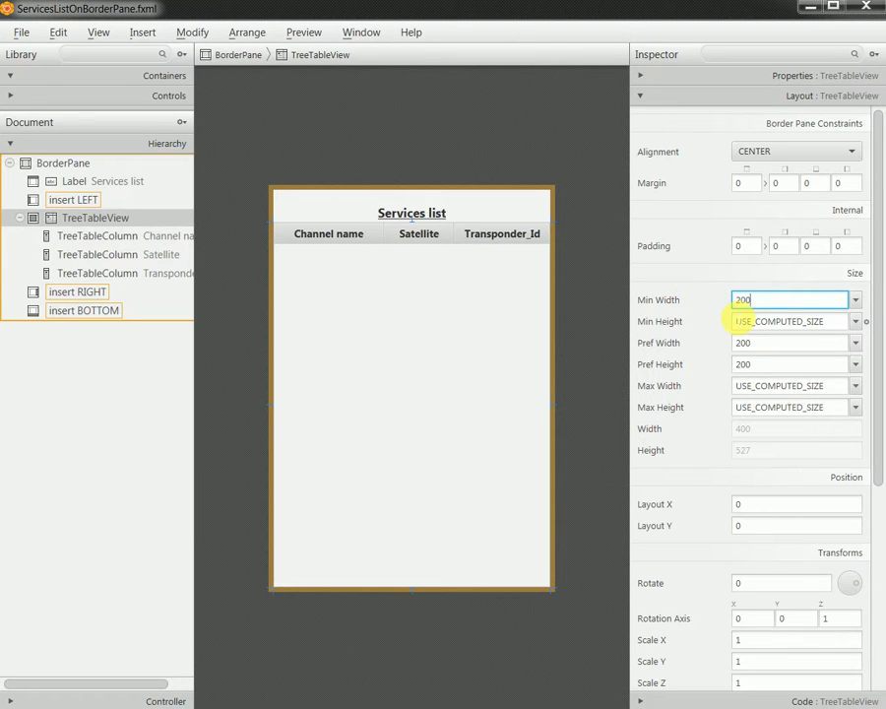
drag(829, 323, 719, 333)
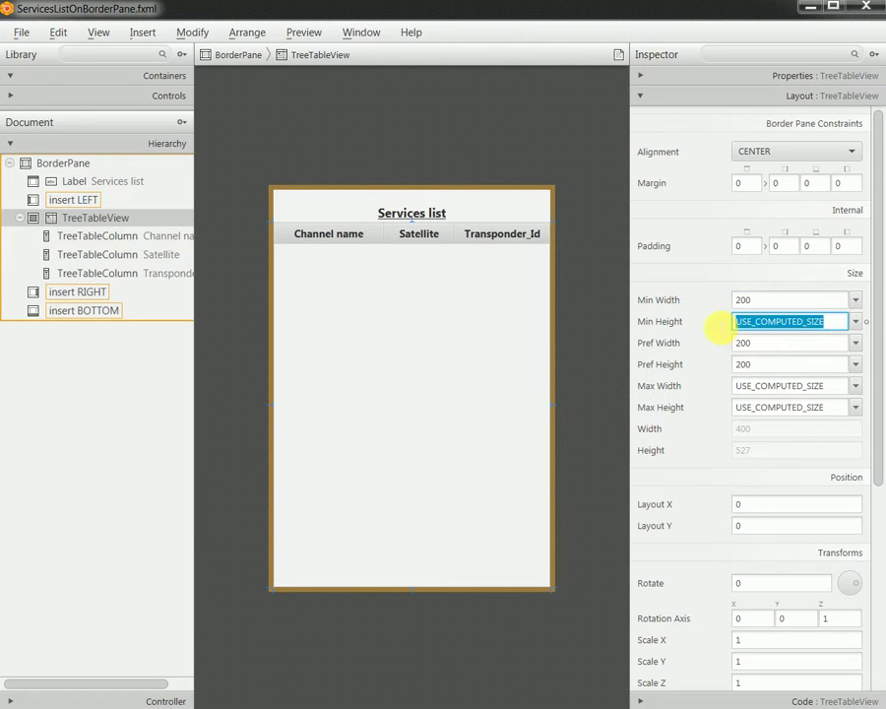
text(200)
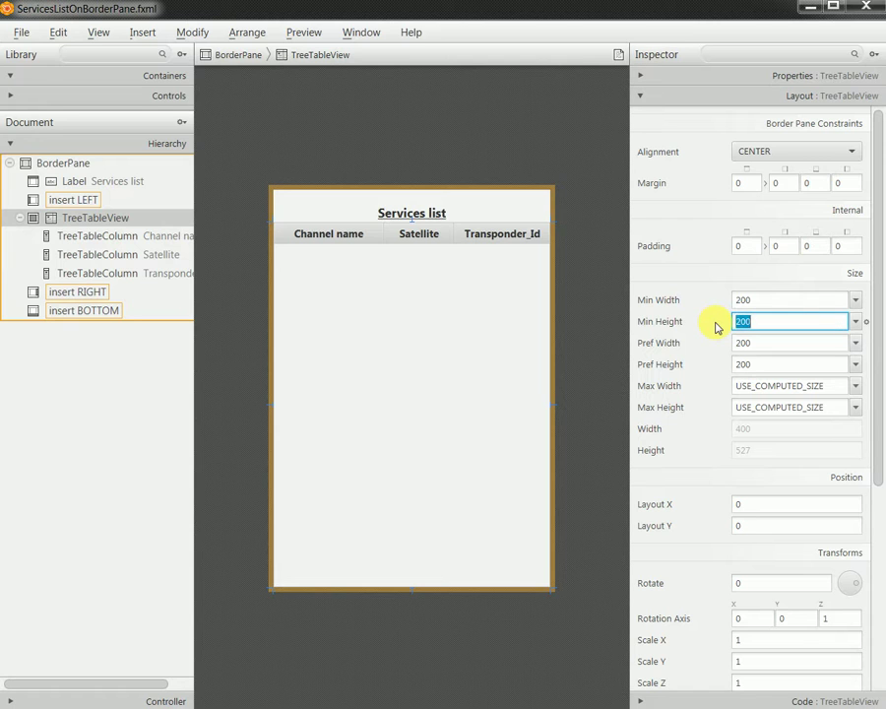
click(22, 35)
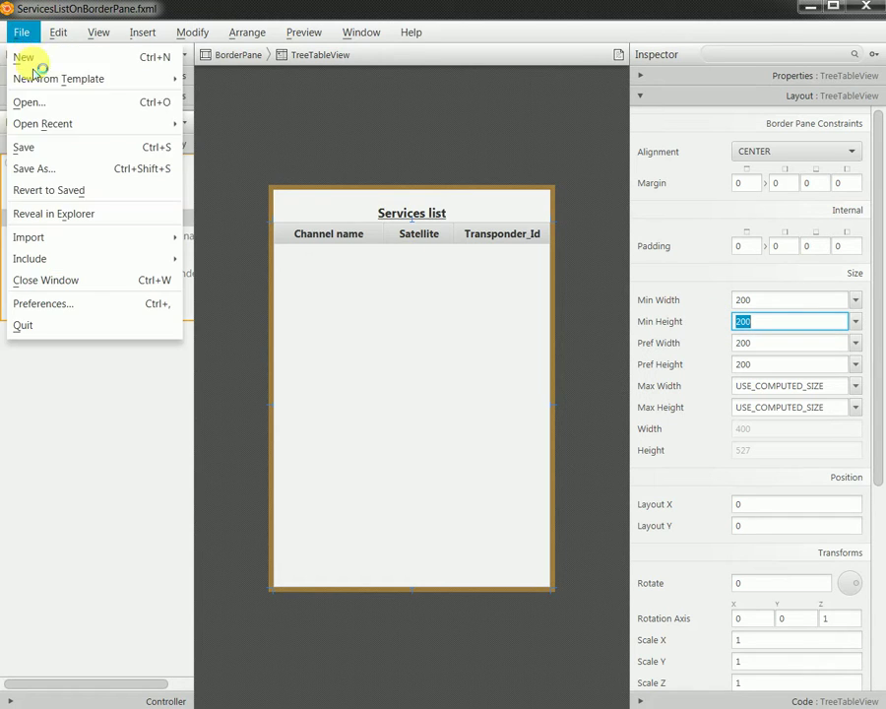
click(38, 147)
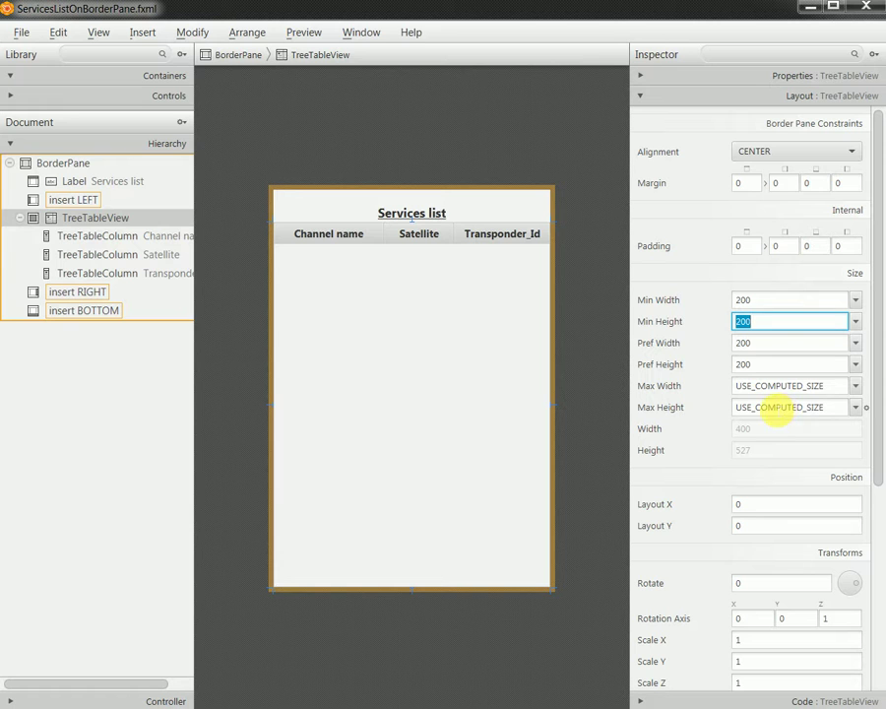
click(866, 7)
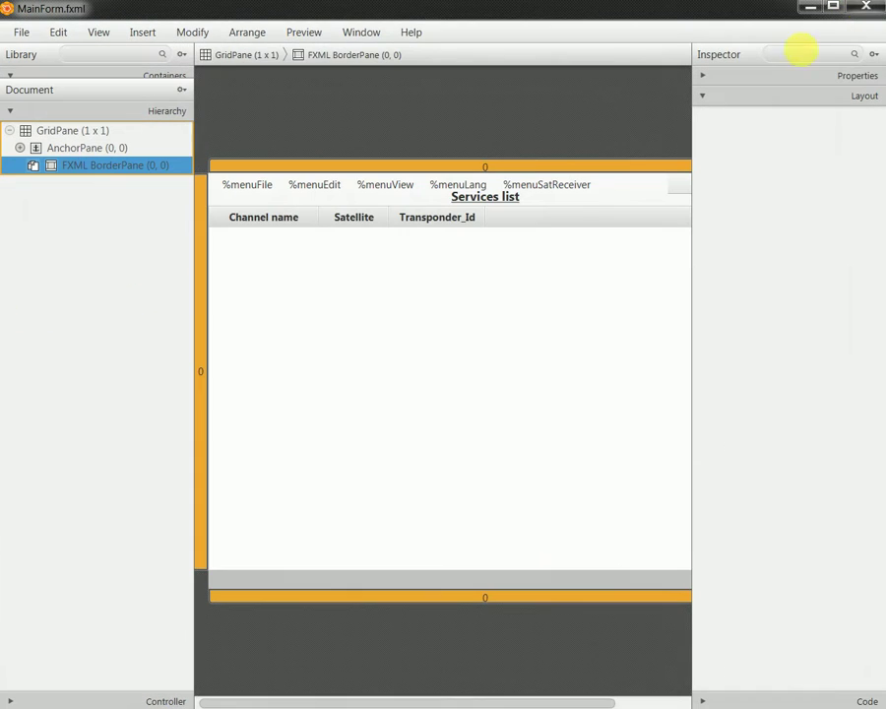
- Preview MainForm.fxml in a window, maximize it to check how the services list fills the space, and close the preview
click(303, 32)
click(307, 59)
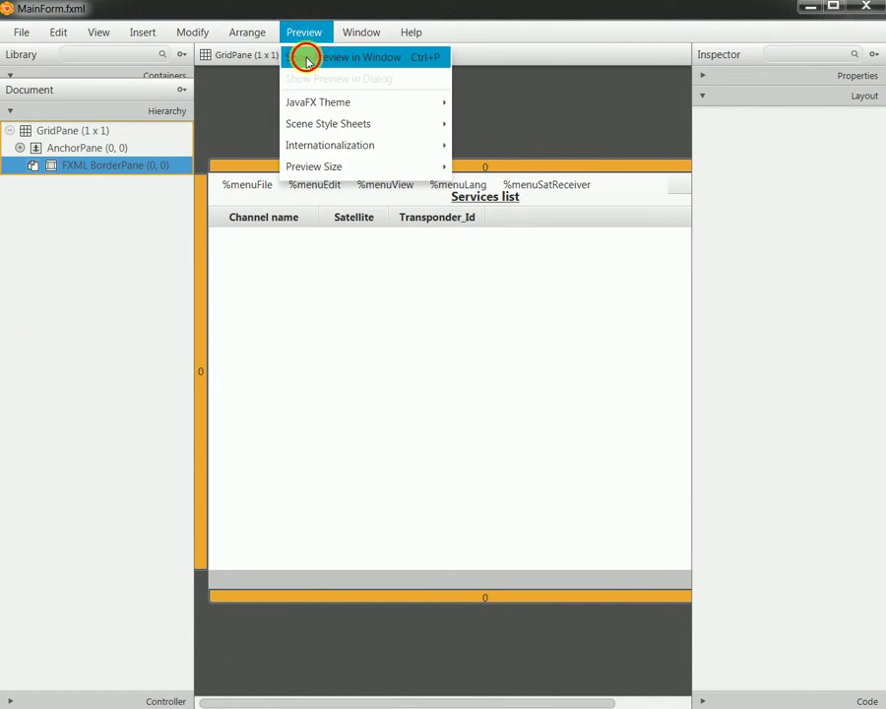
double_click(449, 98)
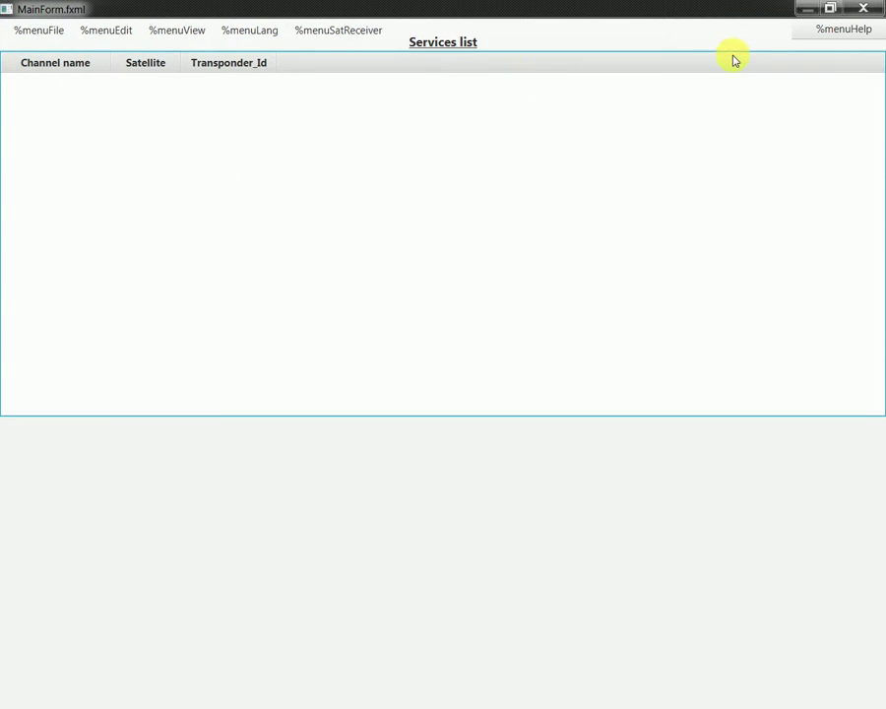
click(867, 10)
- Quit SceneBuilder, refresh the fxmls package in Eclipse, and reopen MainForm.fxml
click(19, 33)
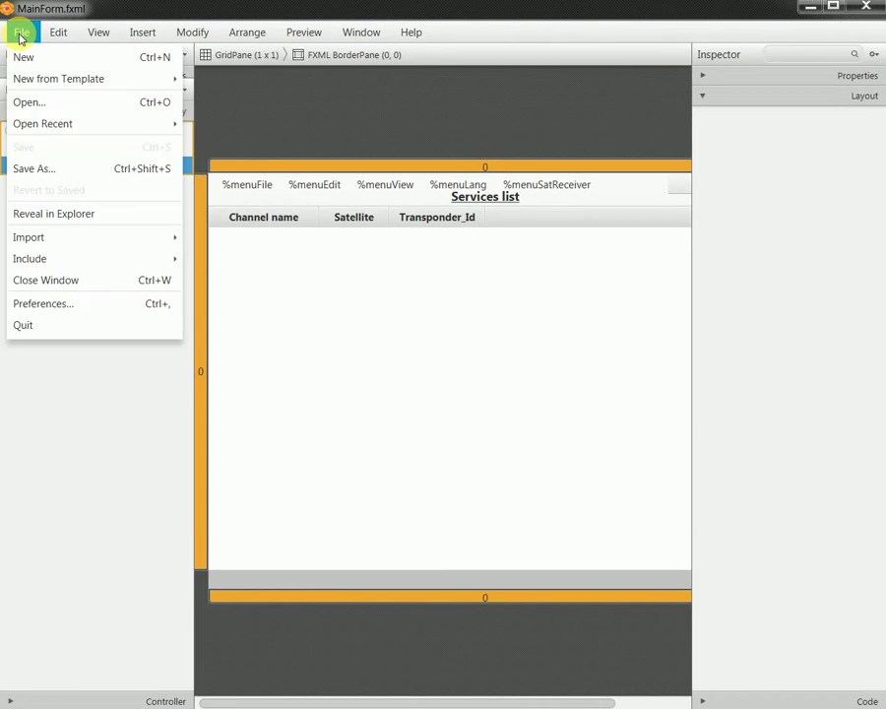
click(86, 321)
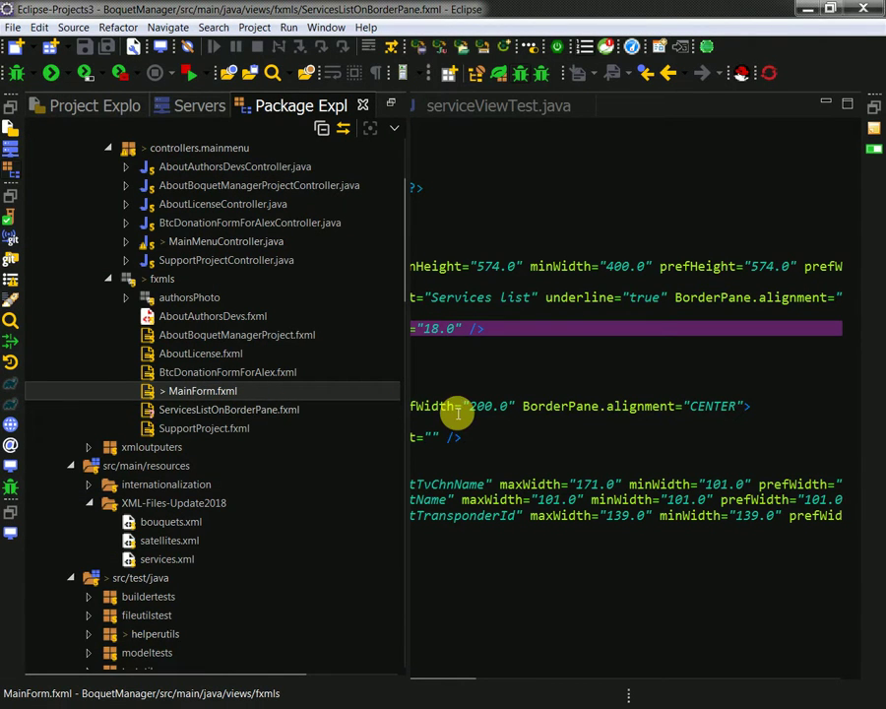
right_click(163, 283)
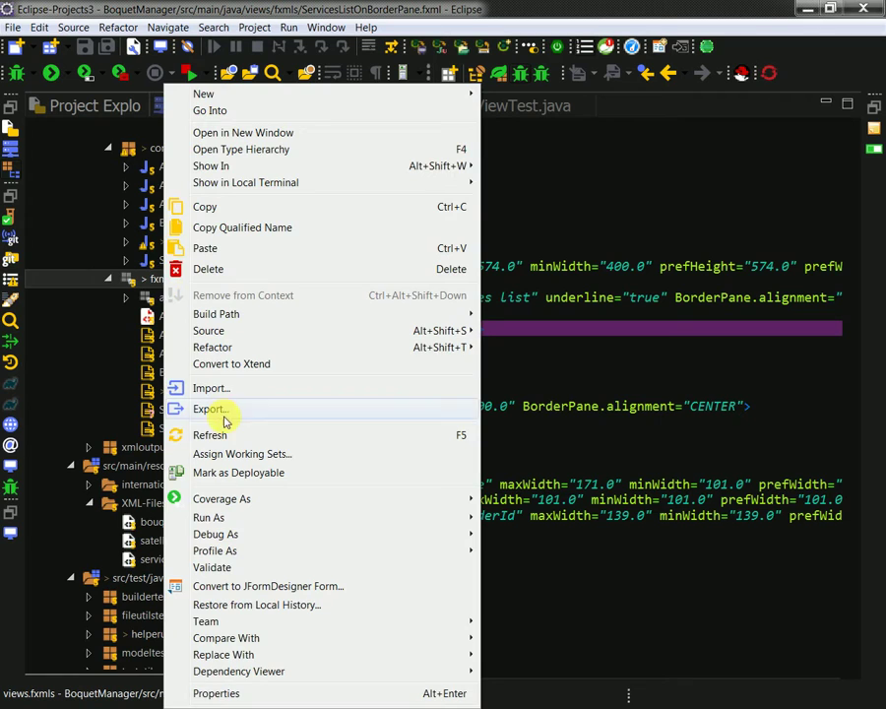
key(Escape)
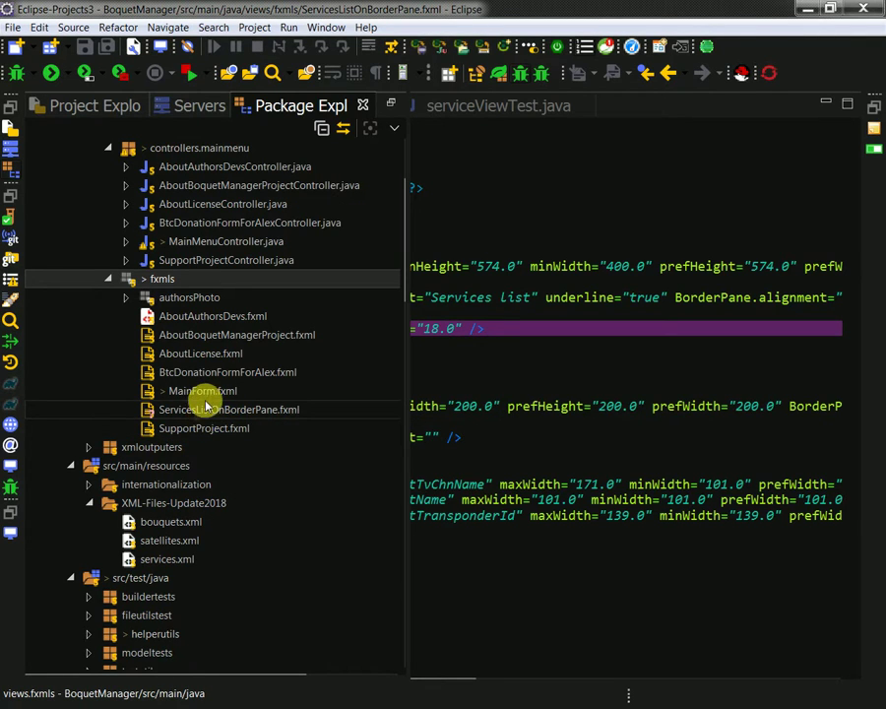
double_click(202, 394)
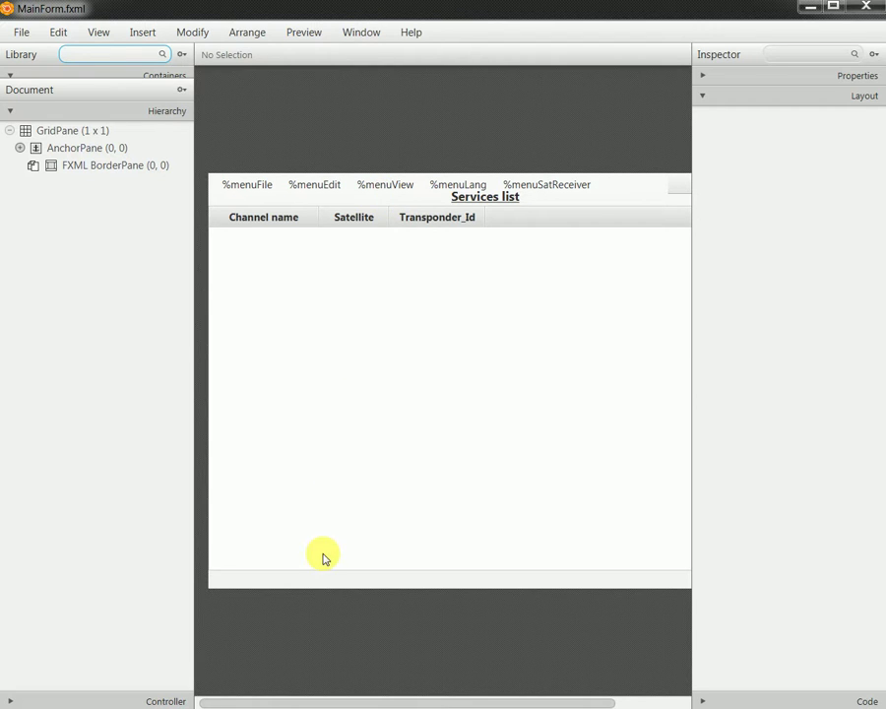
- Examine the layout settings of the first MenuBar and its parent AnchorPane in MainForm.fxml
click(394, 441)
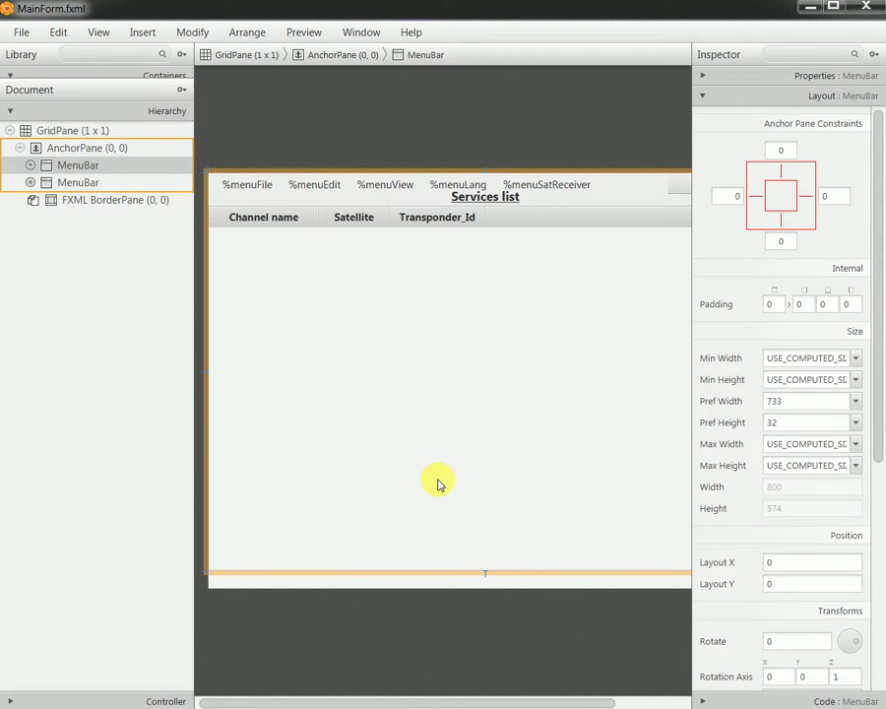
click(24, 146)
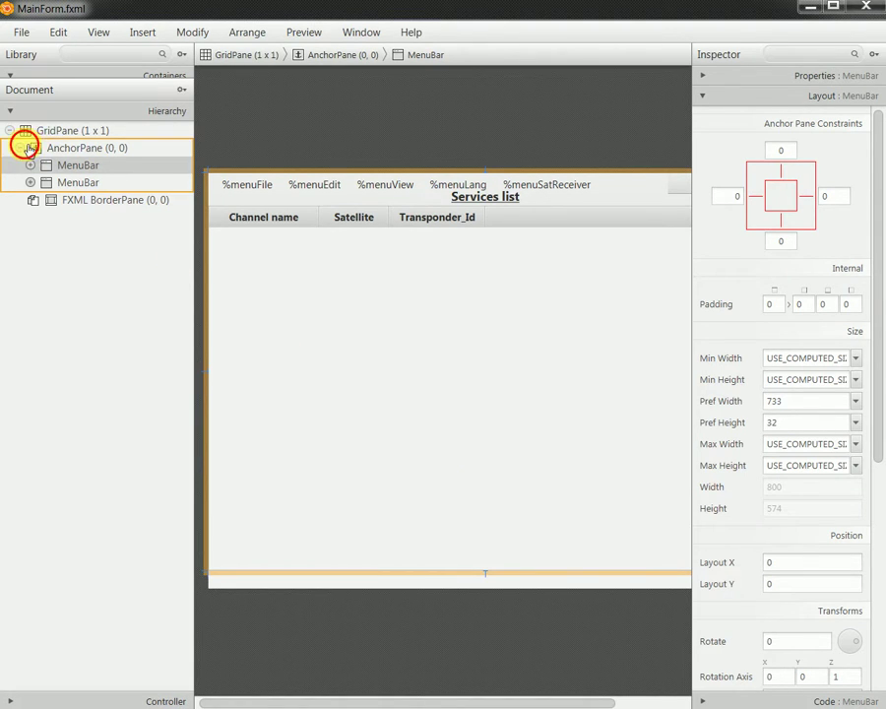
click(27, 148)
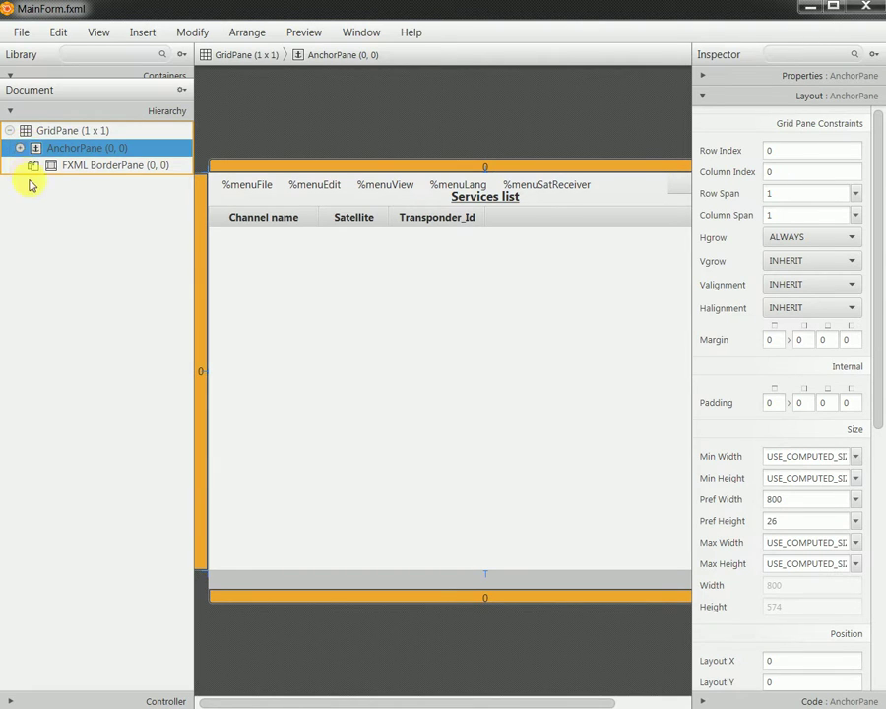
click(507, 533)
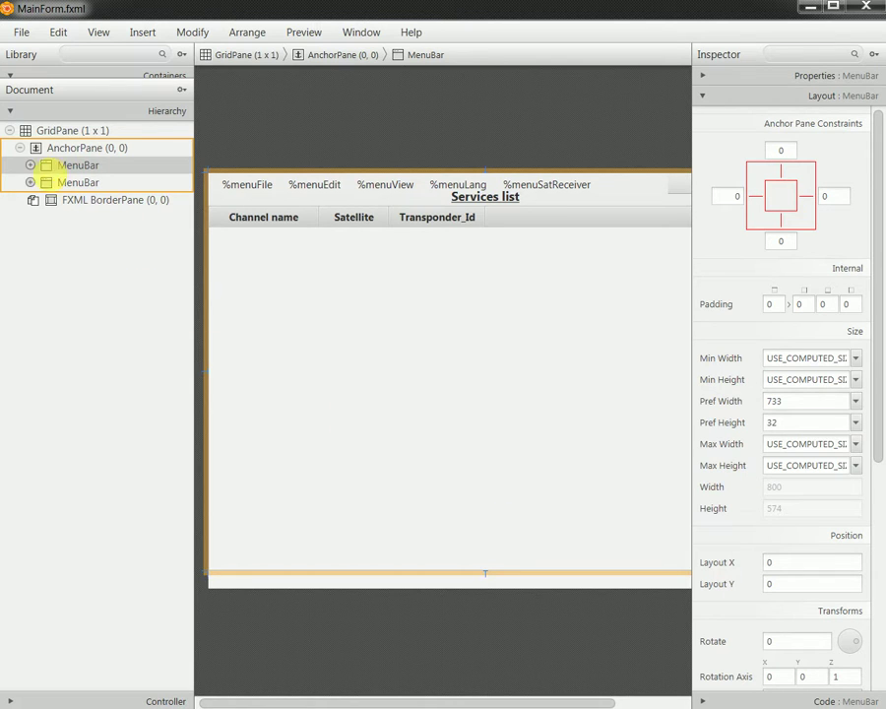
click(18, 148)
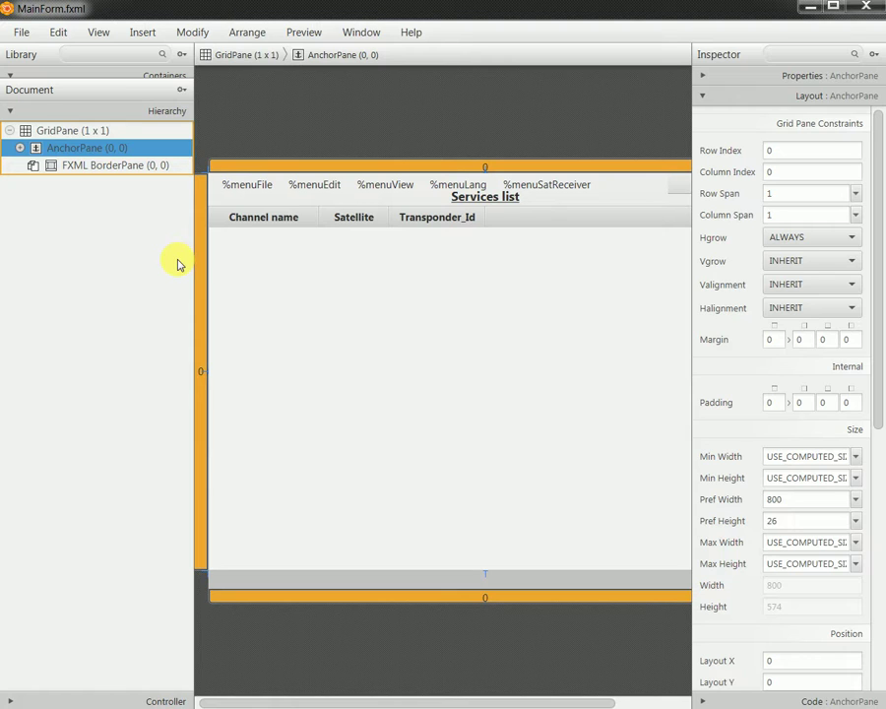
- Open the file included as the FXML BorderPane for editing and show its root BorderPane's layout settings
click(83, 168)
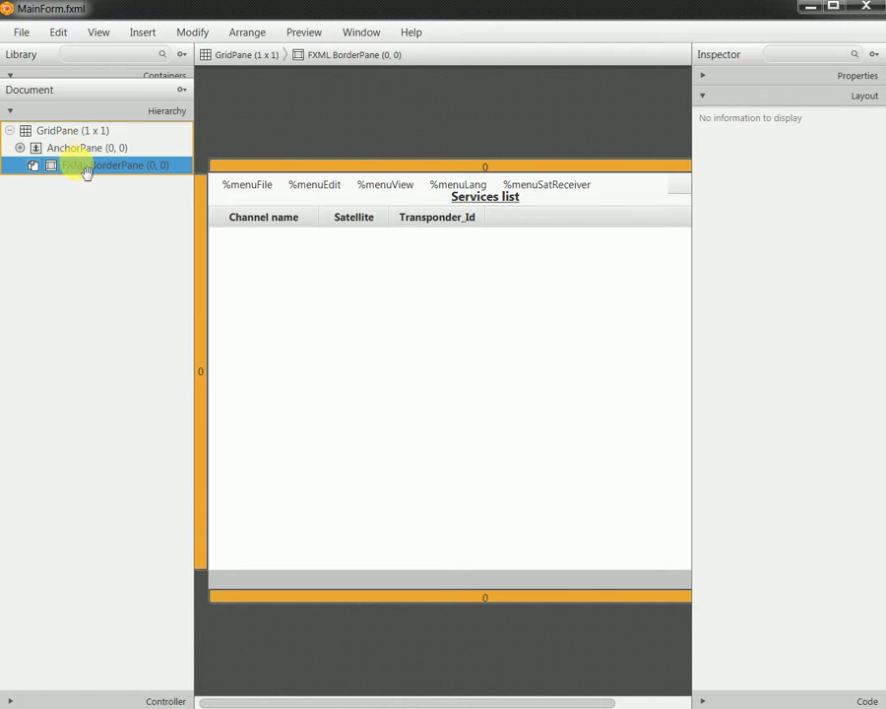
right_click(79, 169)
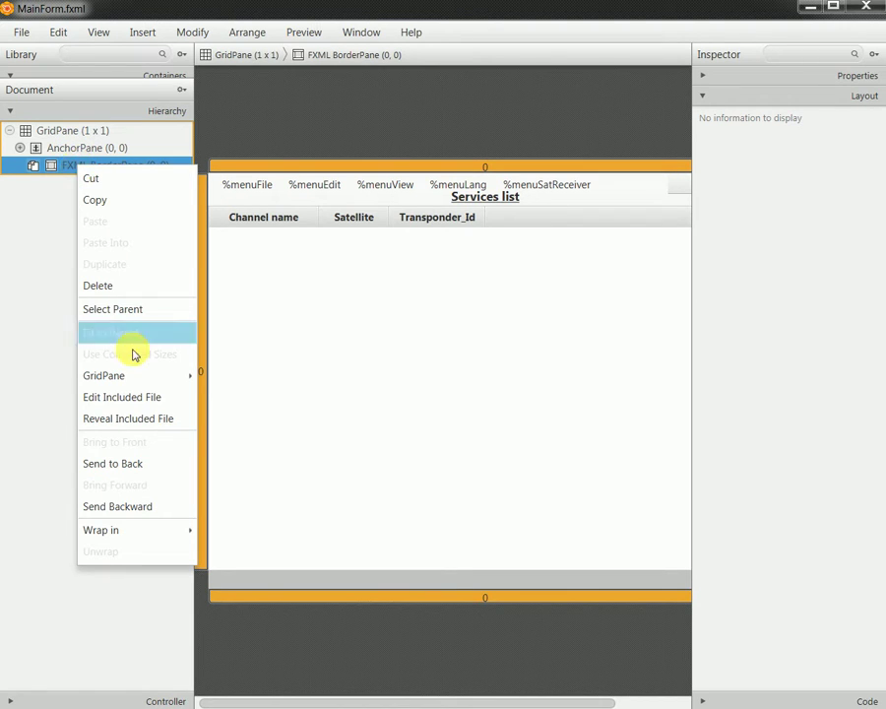
click(138, 395)
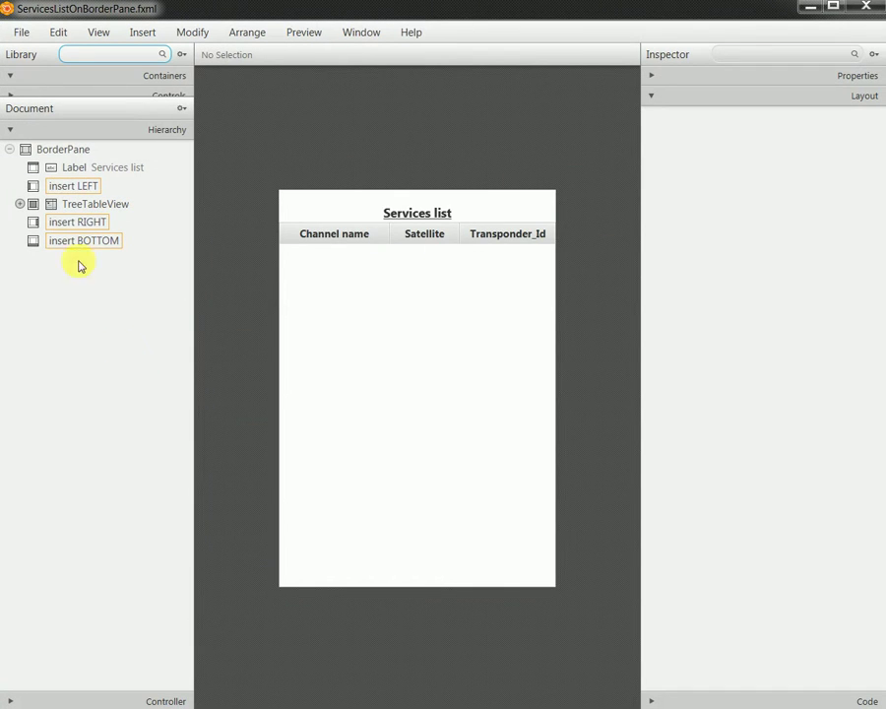
click(55, 150)
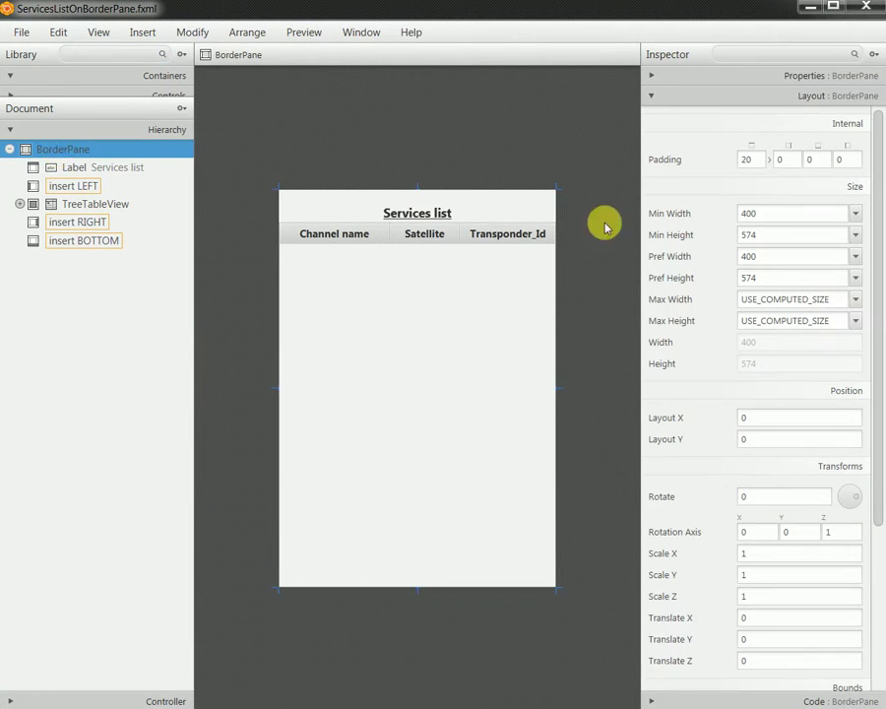
- Examine the root BorderPane's properties, code and layout settings, including its Bounds In Parent details
click(808, 83)
click(808, 84)
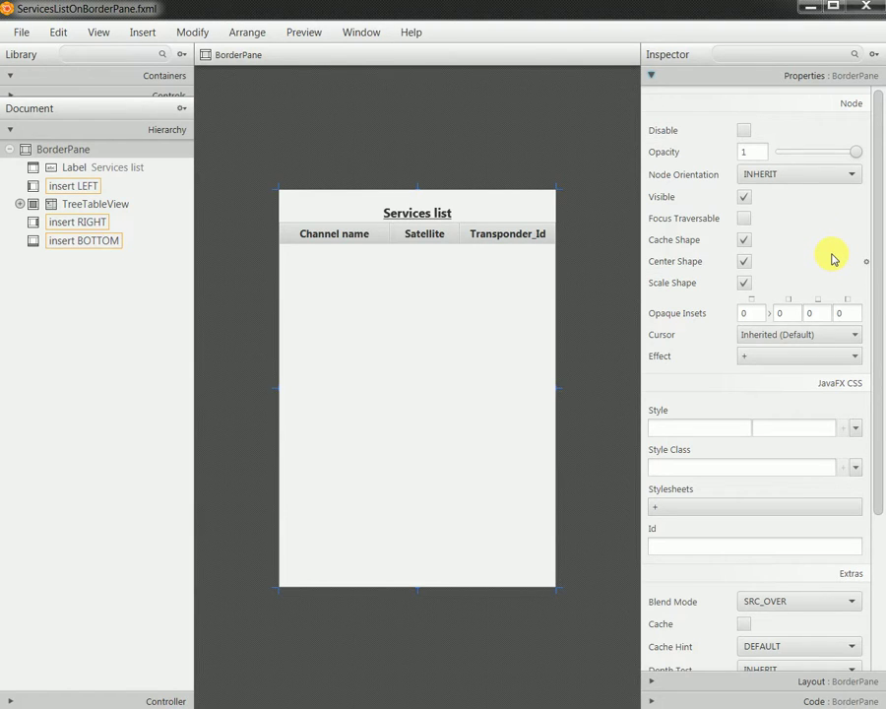
drag(880, 286, 878, 502)
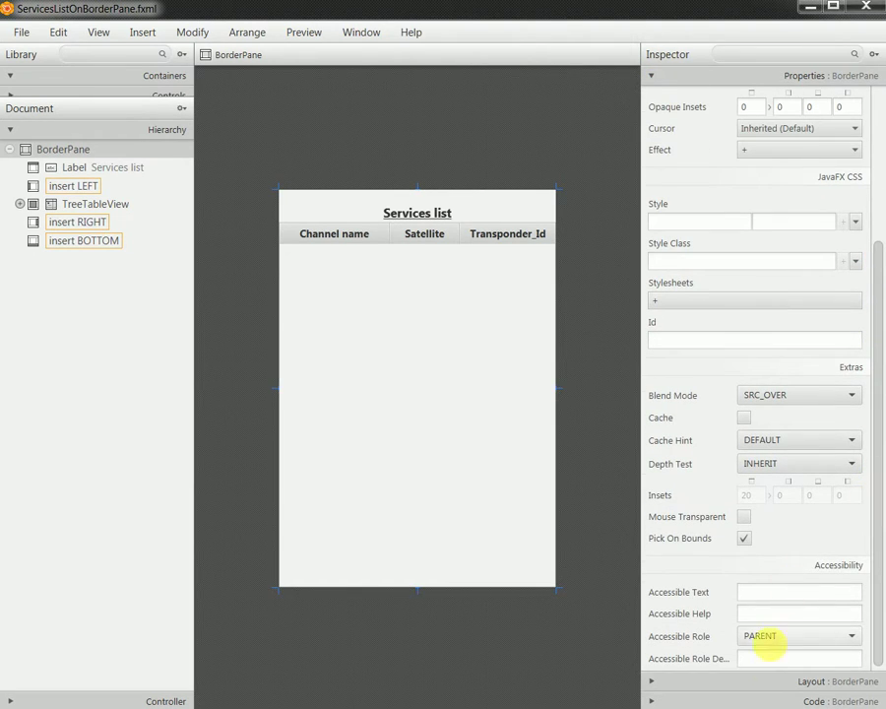
click(816, 703)
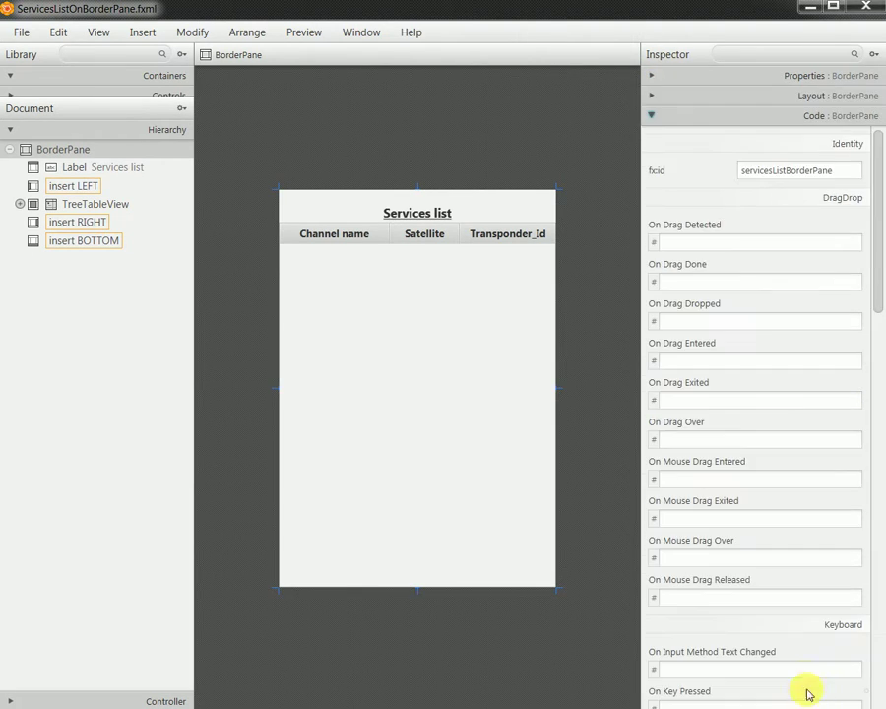
click(821, 99)
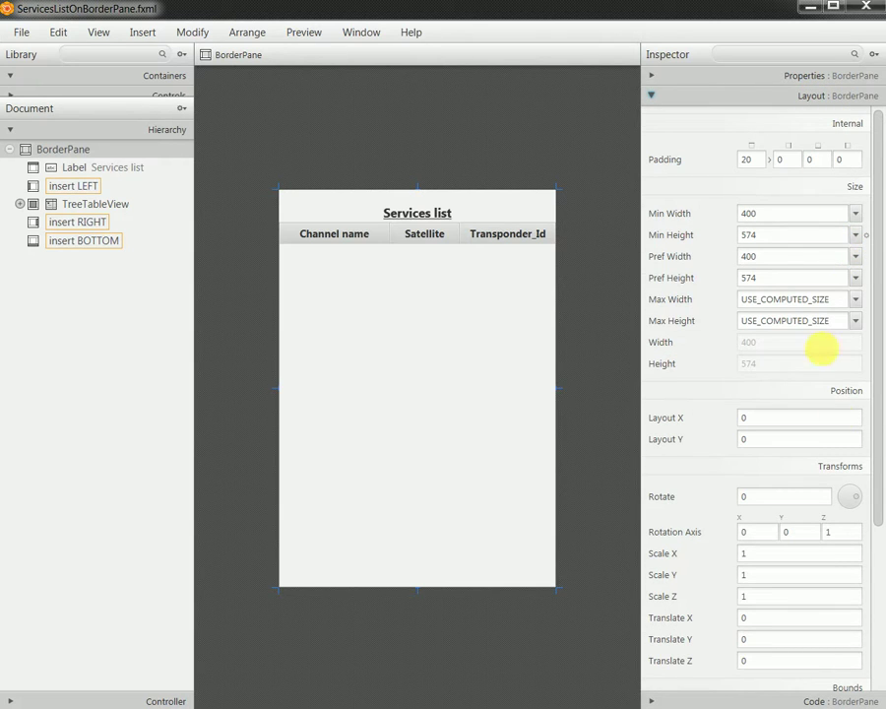
drag(880, 414, 880, 588)
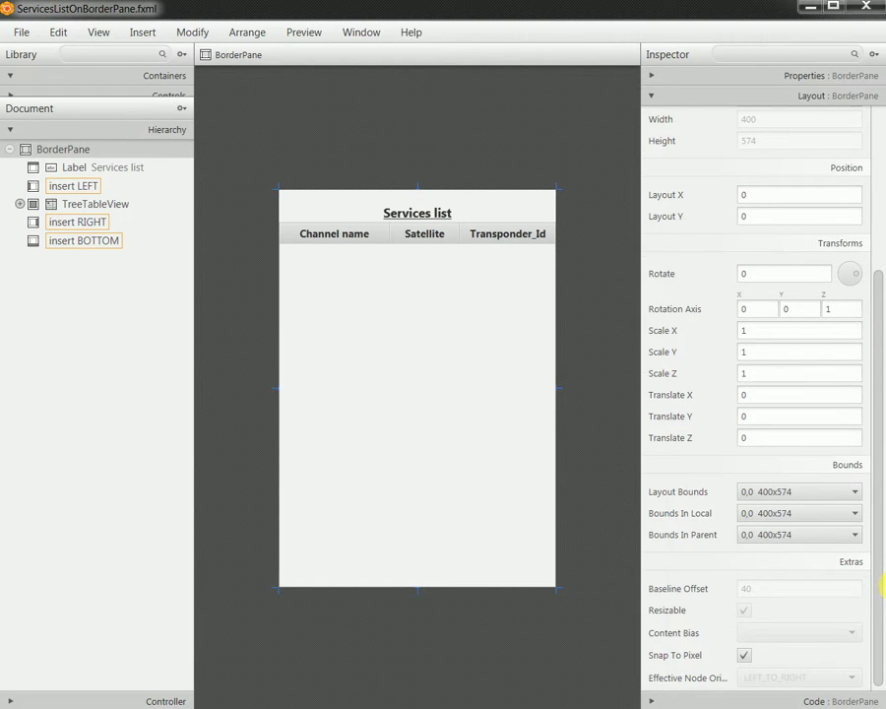
click(817, 537)
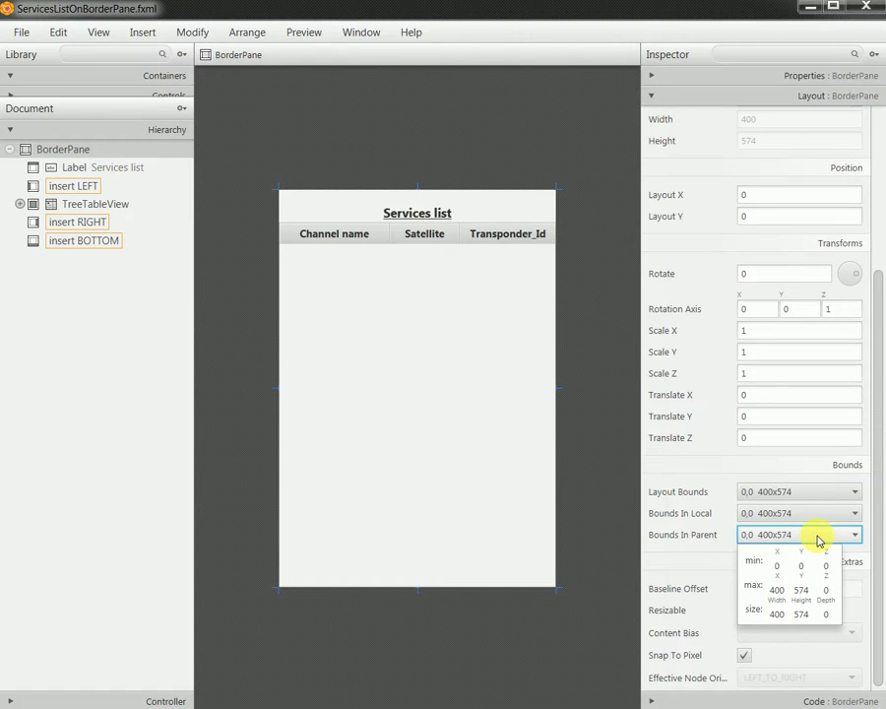
click(818, 540)
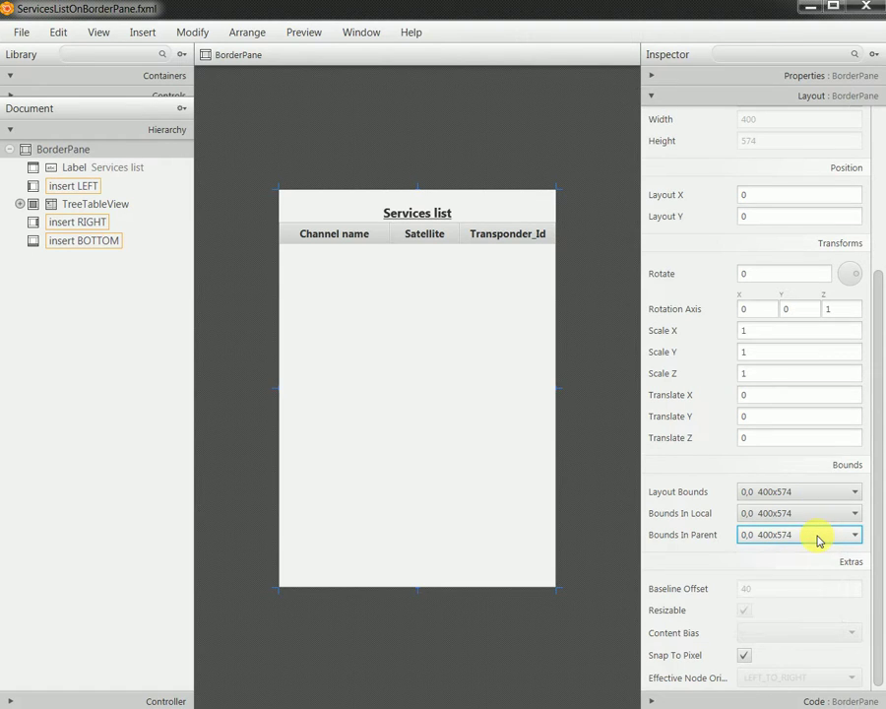
scroll(818, 540, up, 1)
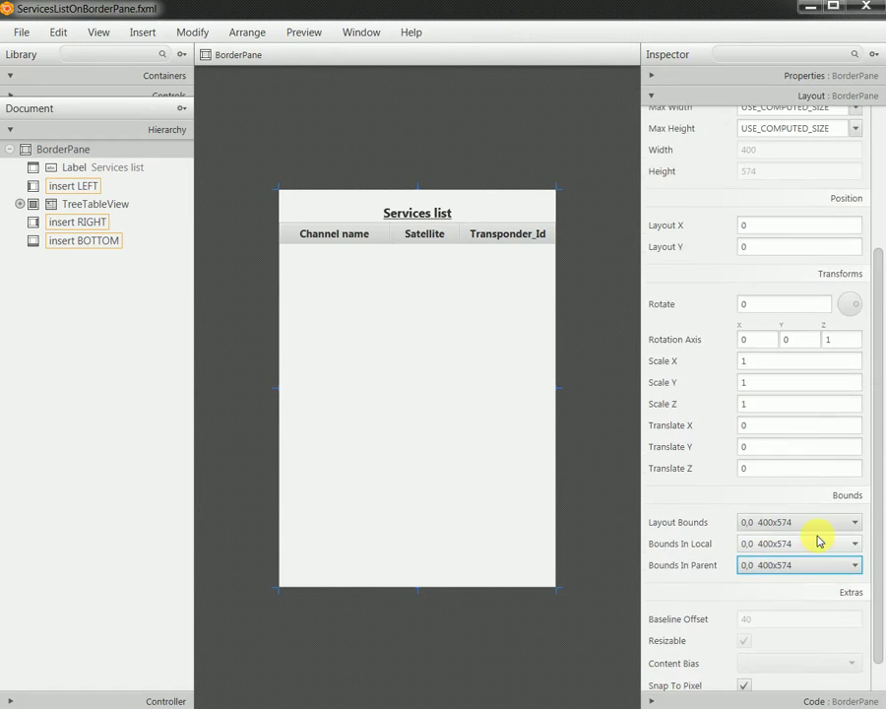
scroll(817, 539, up, 2)
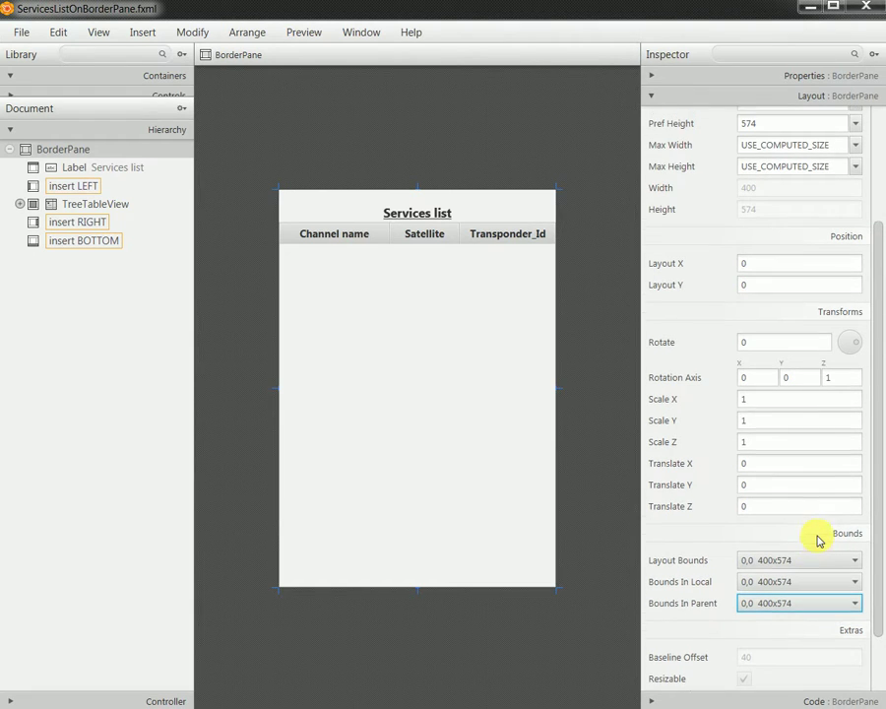
scroll(819, 540, up, 2)
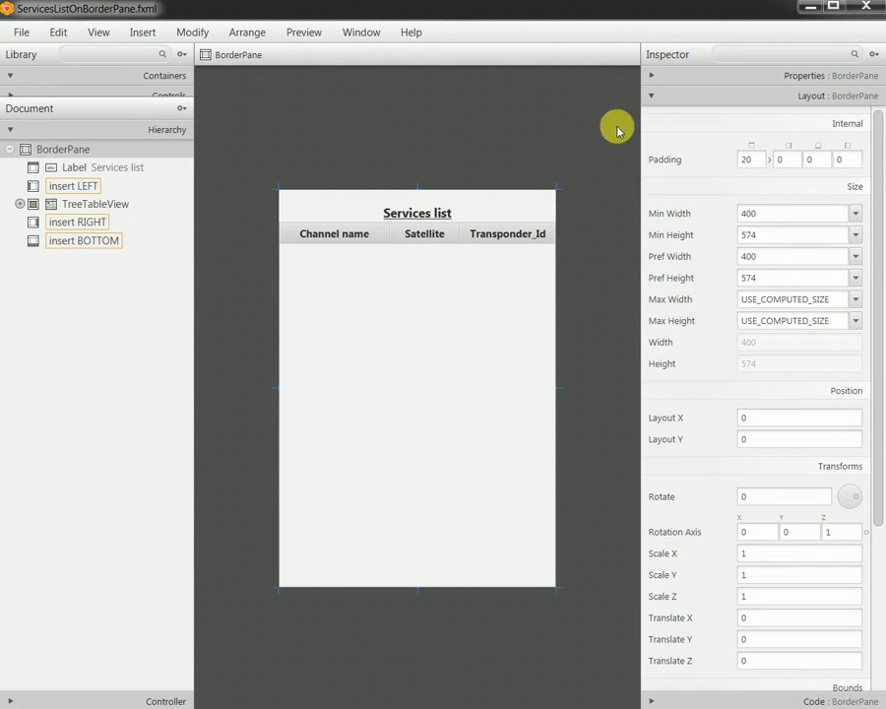
- Set the root BorderPane's node orientation to LEFT_TO_RIGHT and save the file
click(655, 98)
click(650, 75)
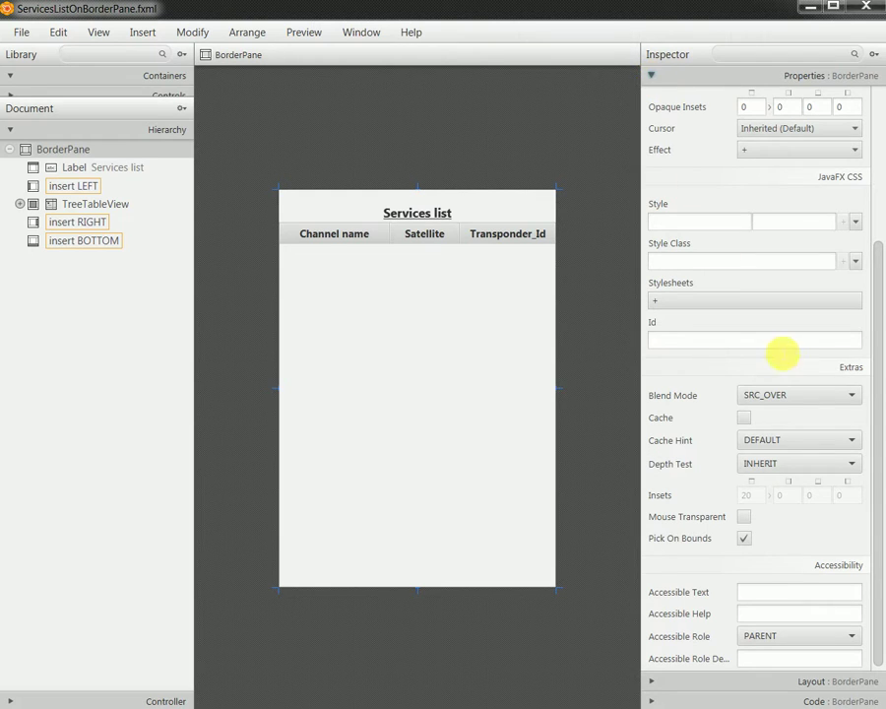
click(816, 464)
click(816, 464)
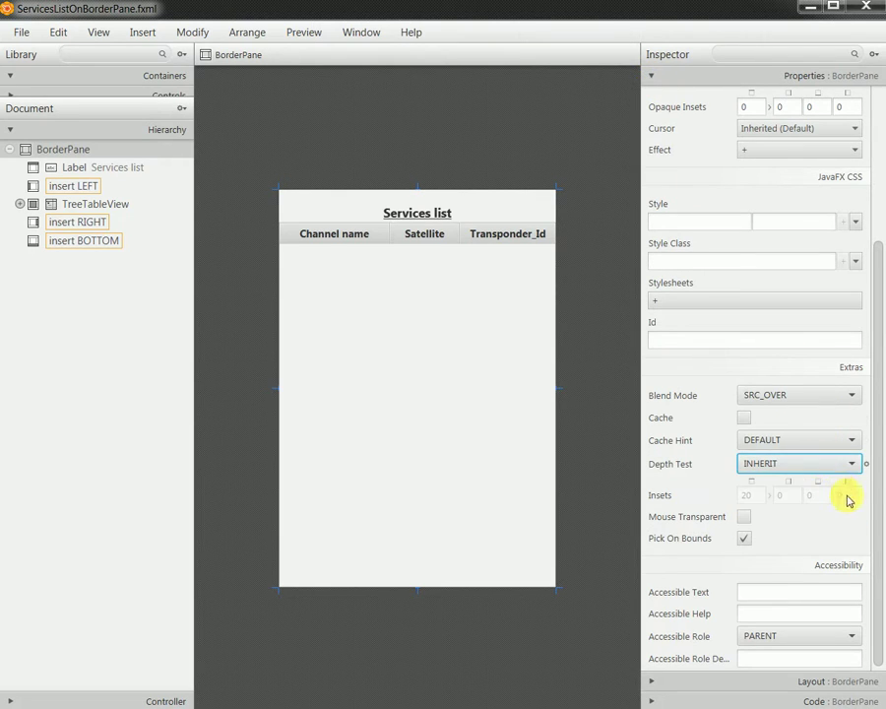
scroll(861, 394, up, 5)
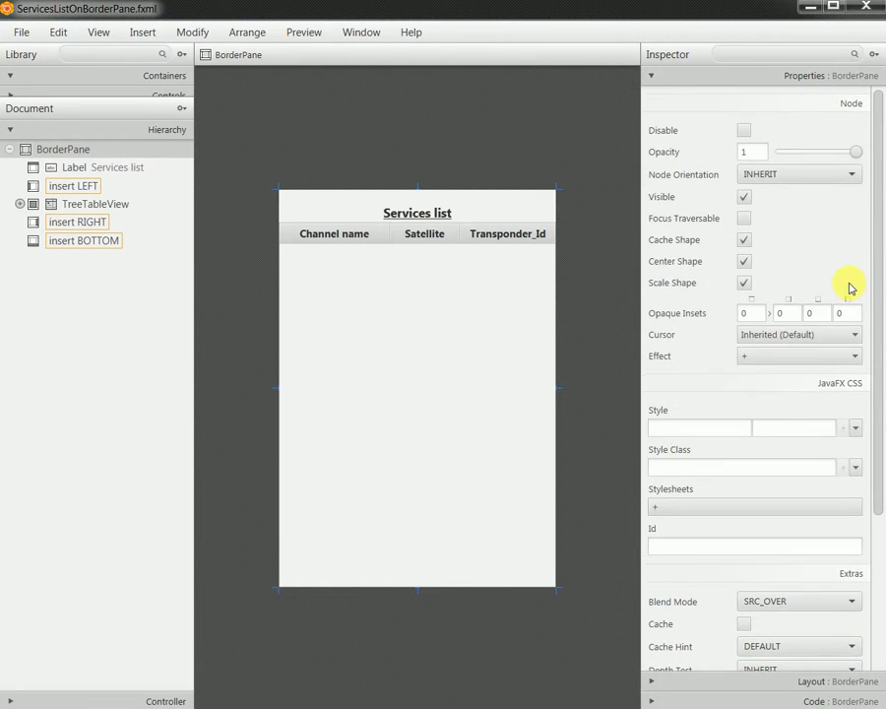
click(795, 174)
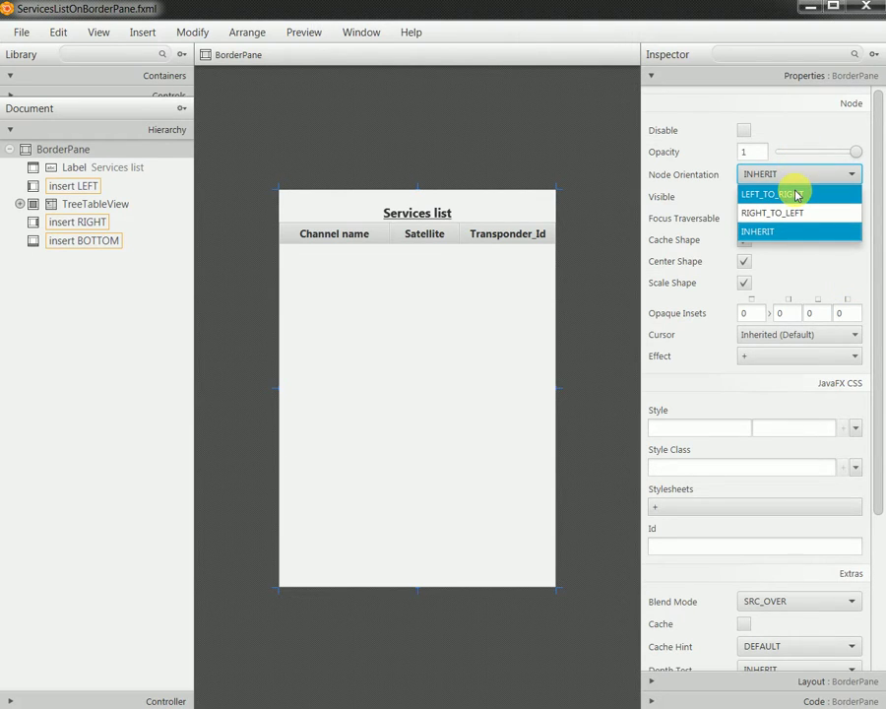
click(798, 195)
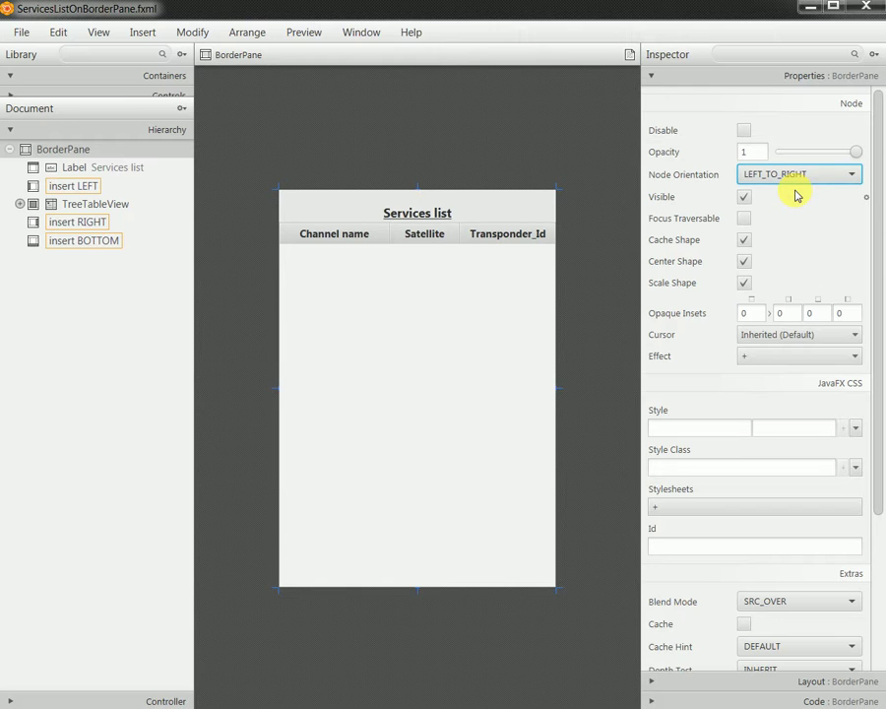
click(21, 32)
click(71, 148)
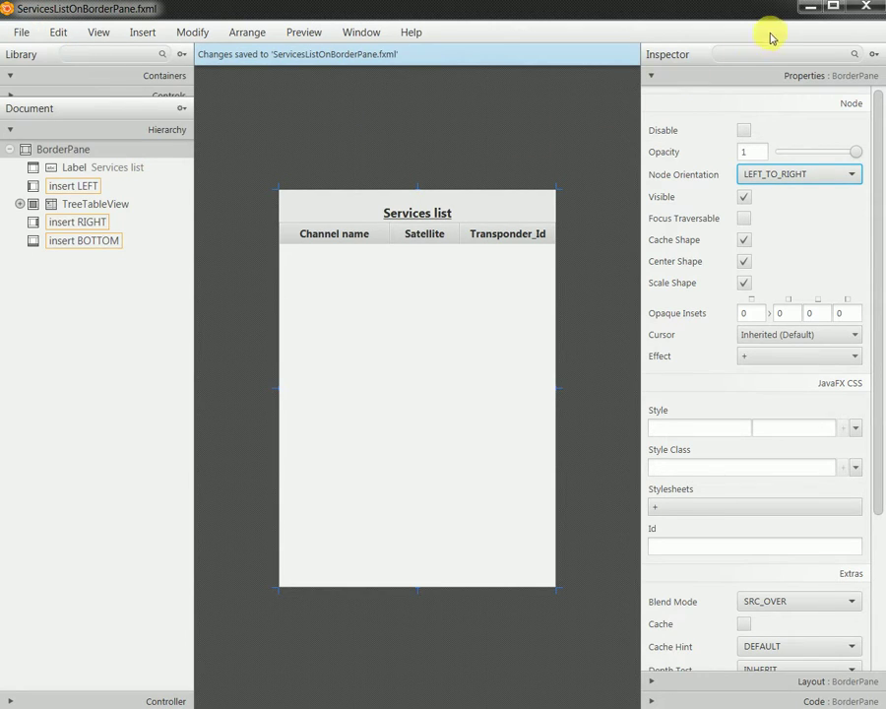
- Set the TreeTableView's alignment within the BorderPane to CENTER_LEFT, then save and close ServicesListOnBorderPane.fxml
click(79, 203)
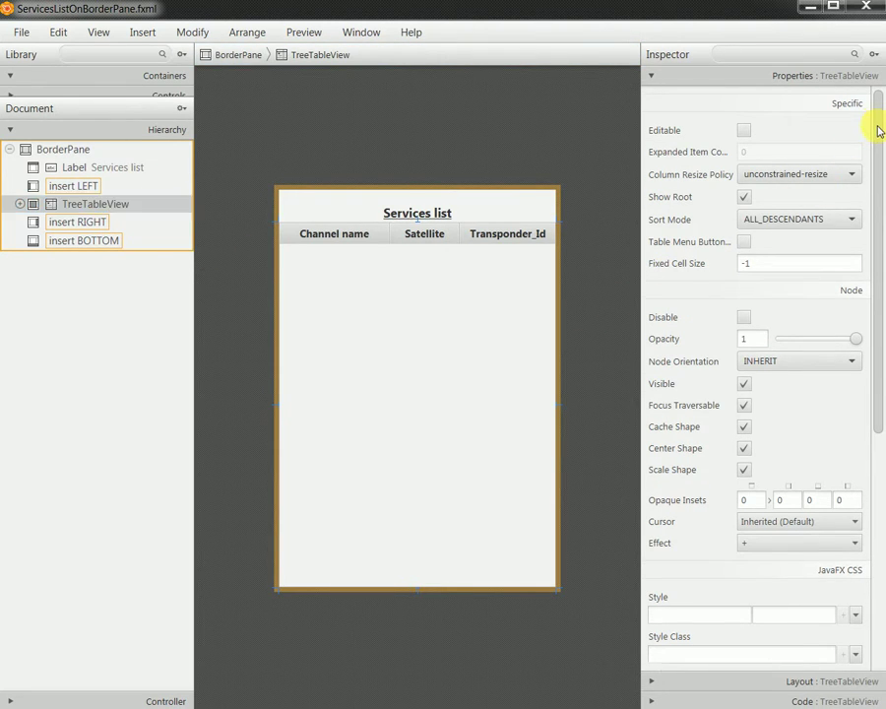
drag(876, 128, 845, 404)
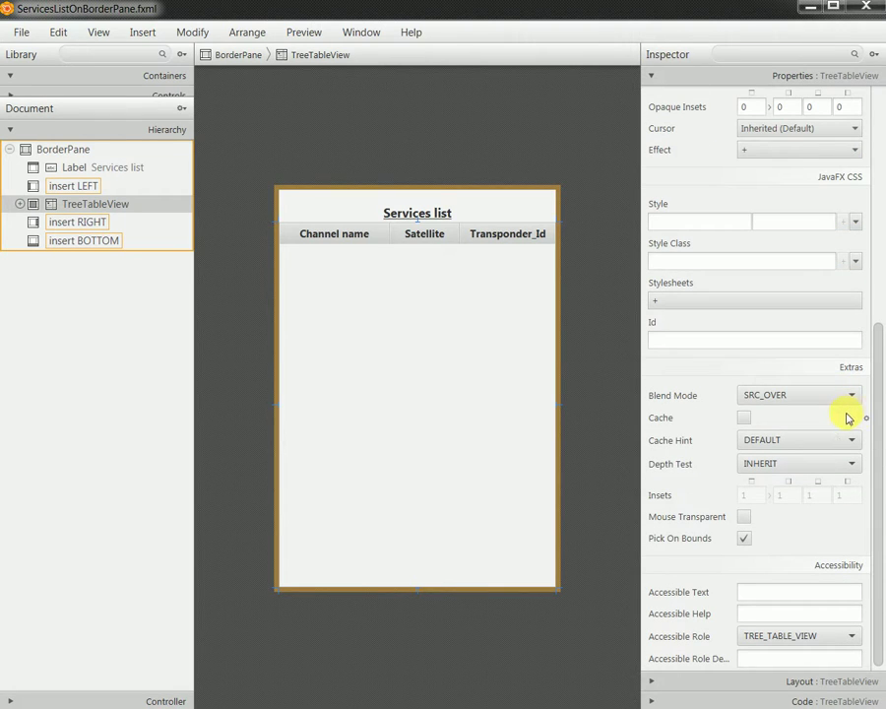
click(798, 683)
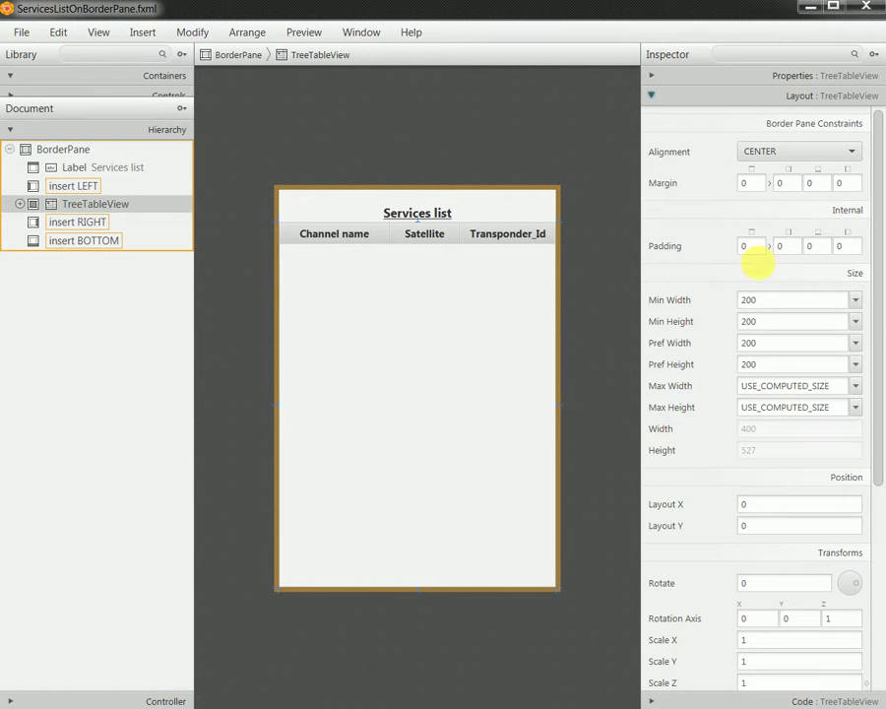
click(787, 151)
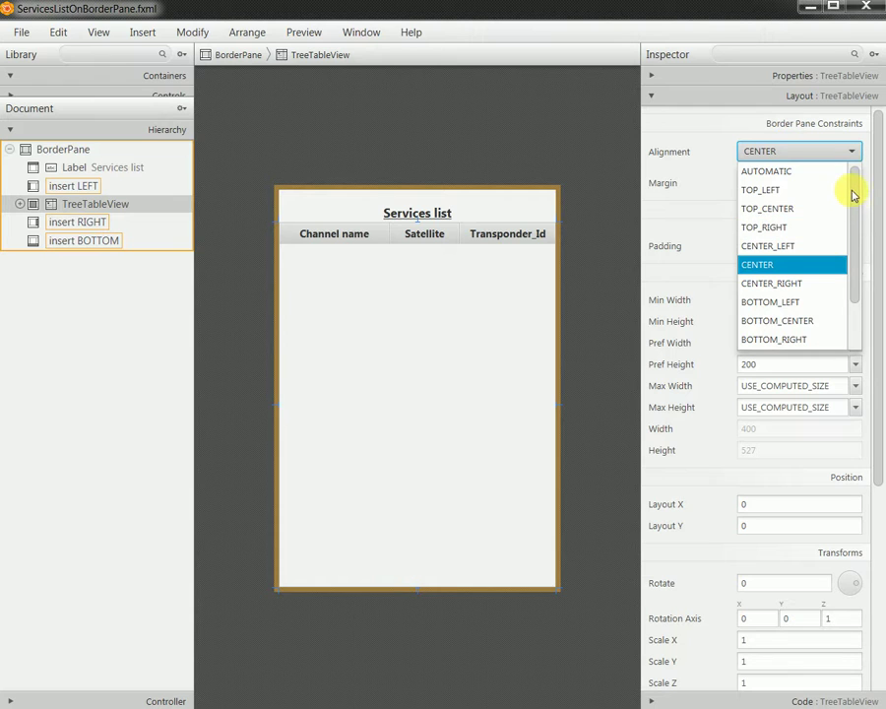
drag(851, 194, 857, 348)
drag(847, 245, 845, 158)
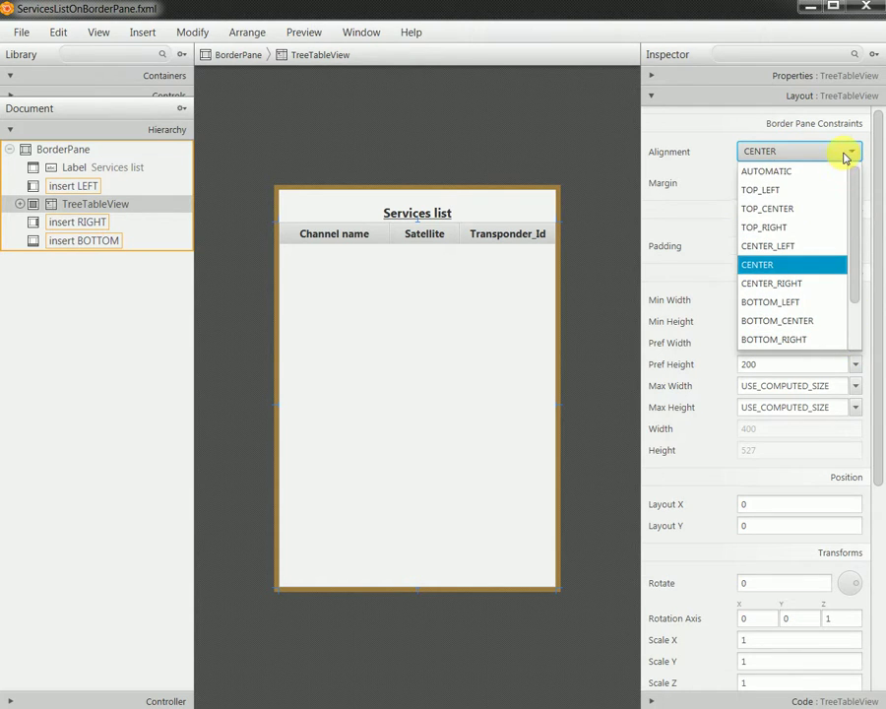
click(808, 246)
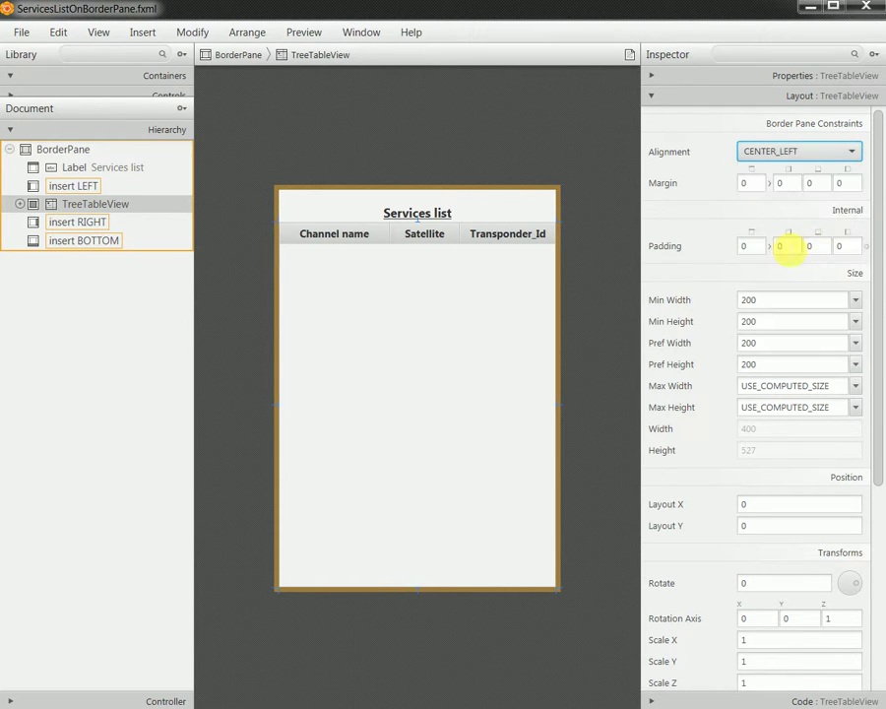
click(20, 30)
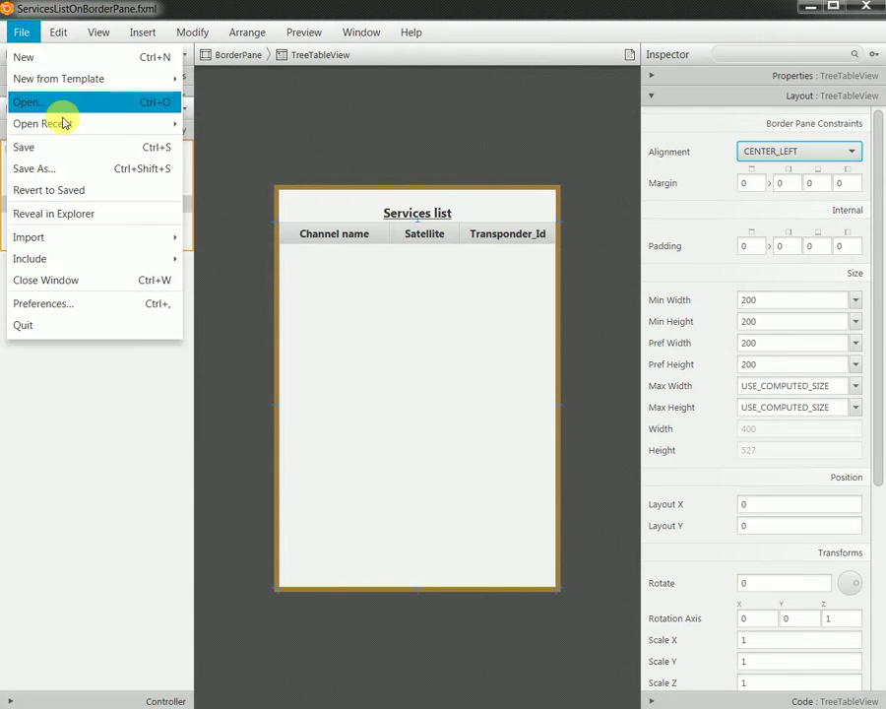
click(108, 148)
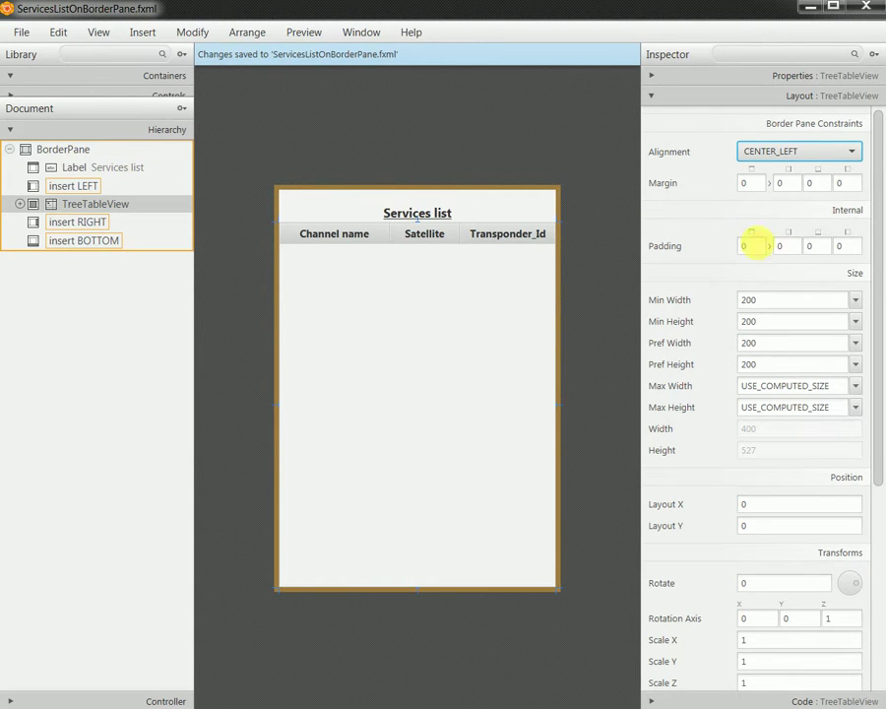
drag(877, 227, 864, 488)
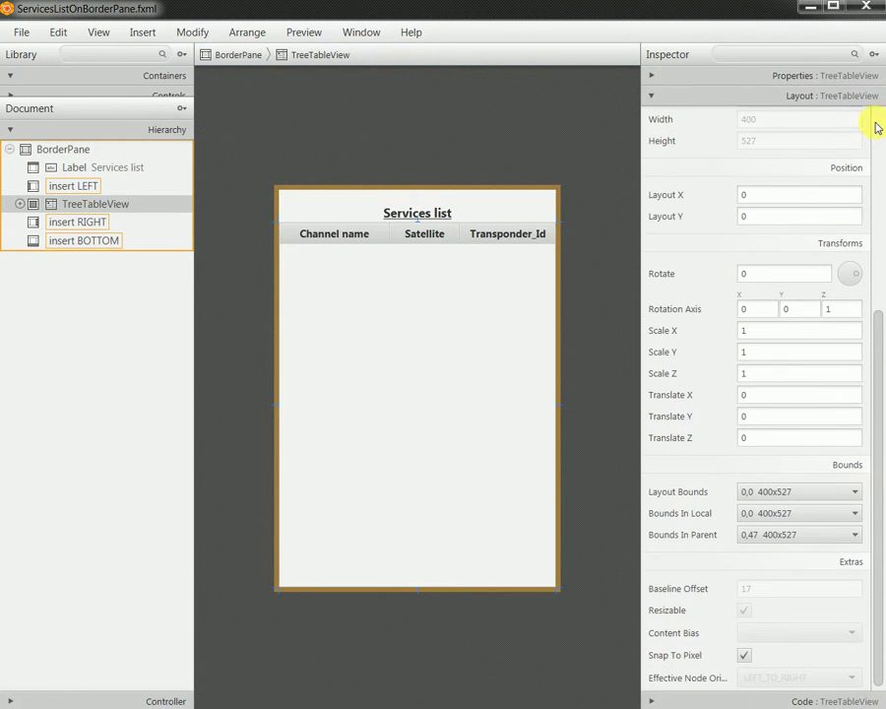
click(867, 7)
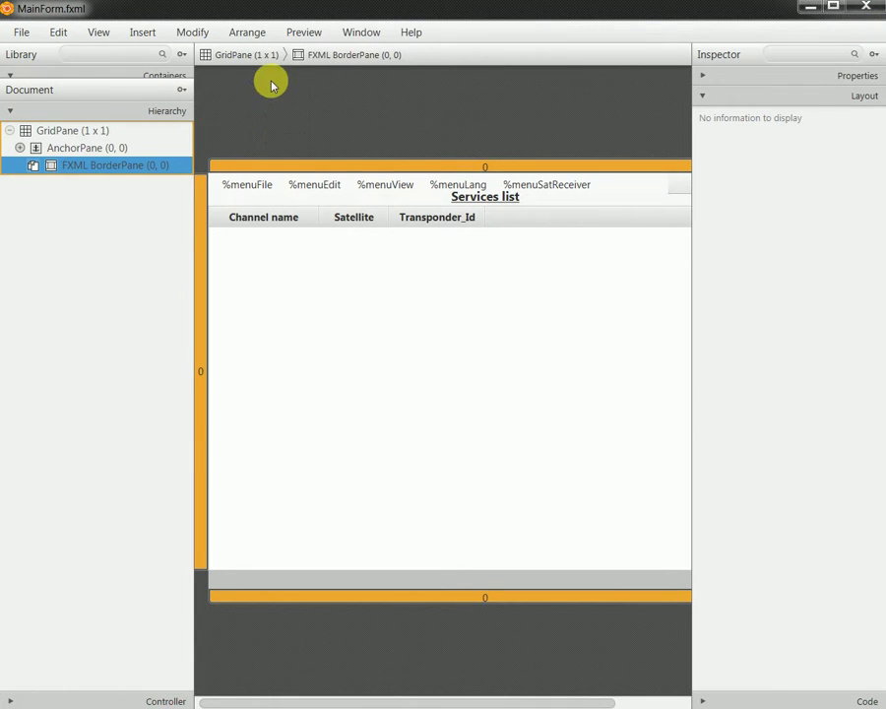
- Preview MainForm.fxml in its own window, maximize it to check how the services list resizes, and close the preview
right_click(80, 134)
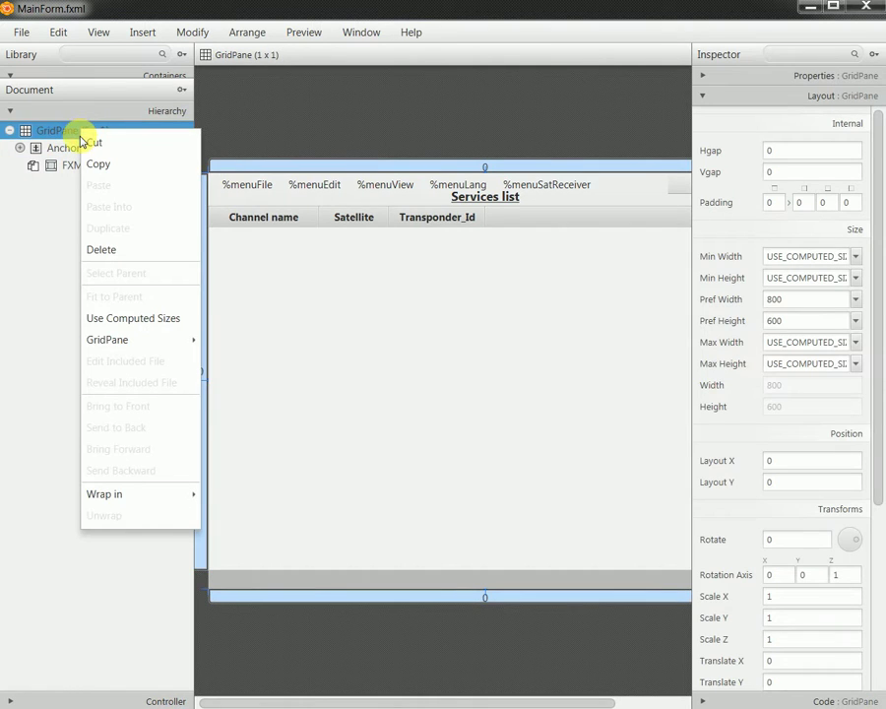
click(22, 35)
click(21, 35)
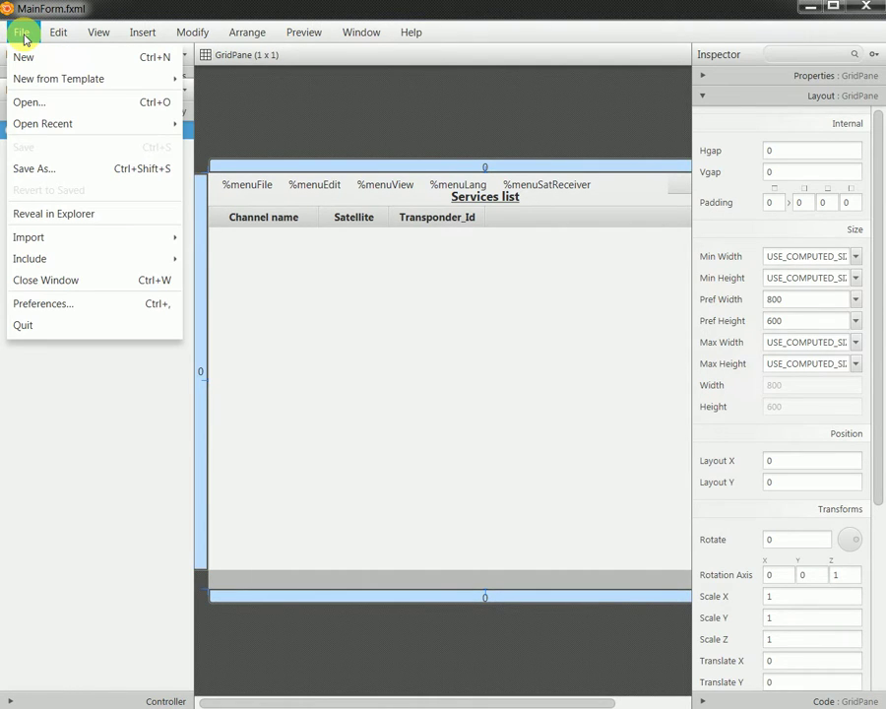
click(317, 93)
click(308, 40)
click(313, 57)
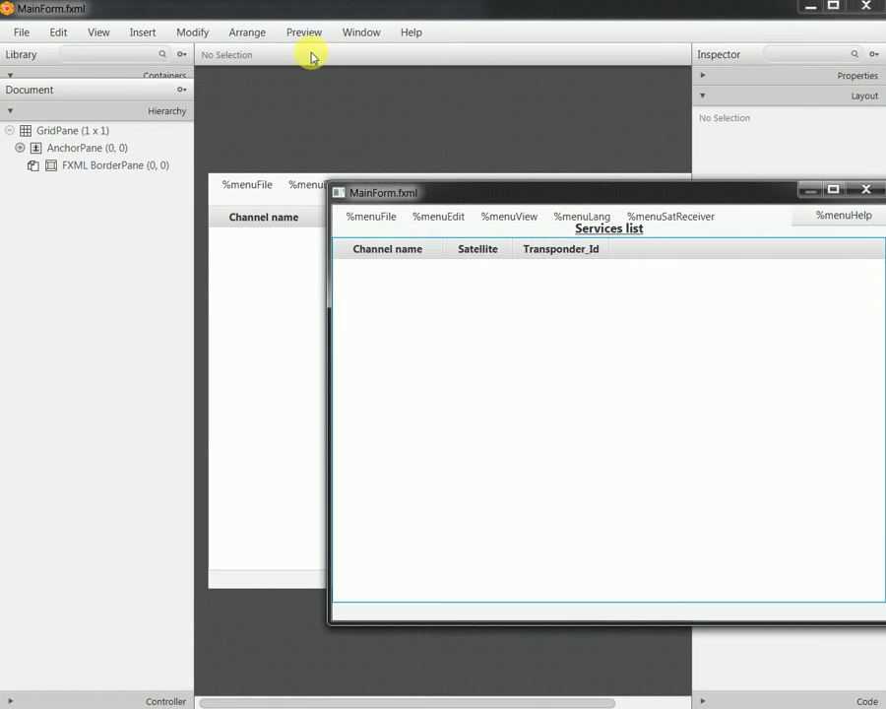
drag(659, 186, 396, 158)
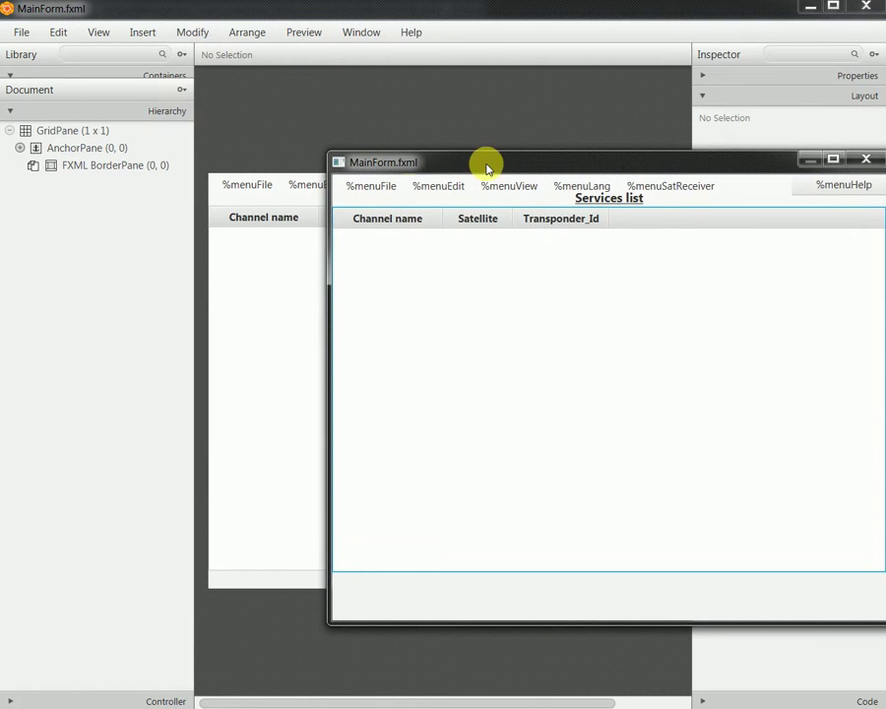
drag(496, 172, 367, 162)
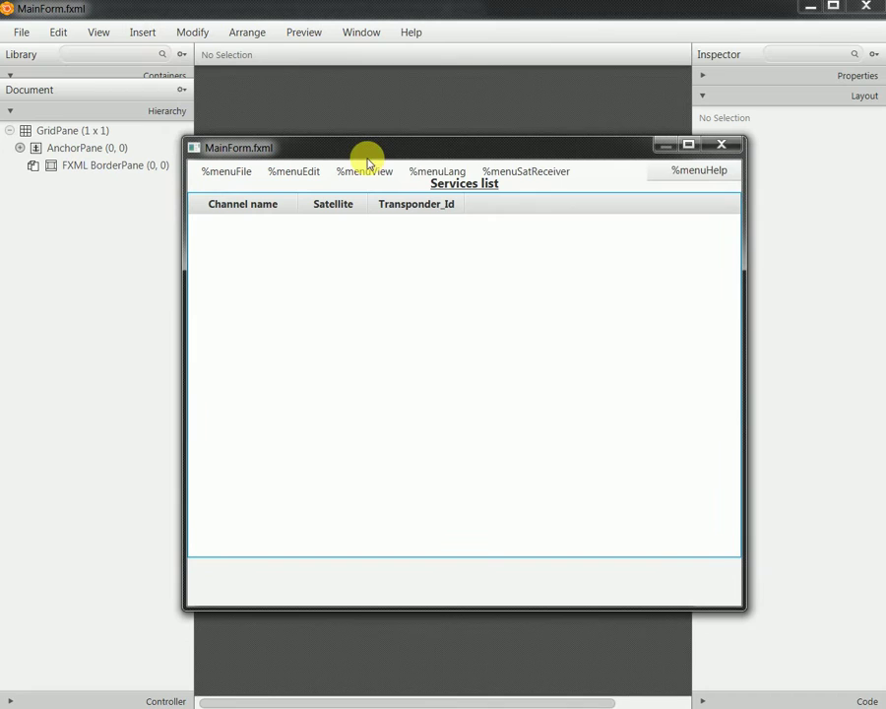
double_click(566, 152)
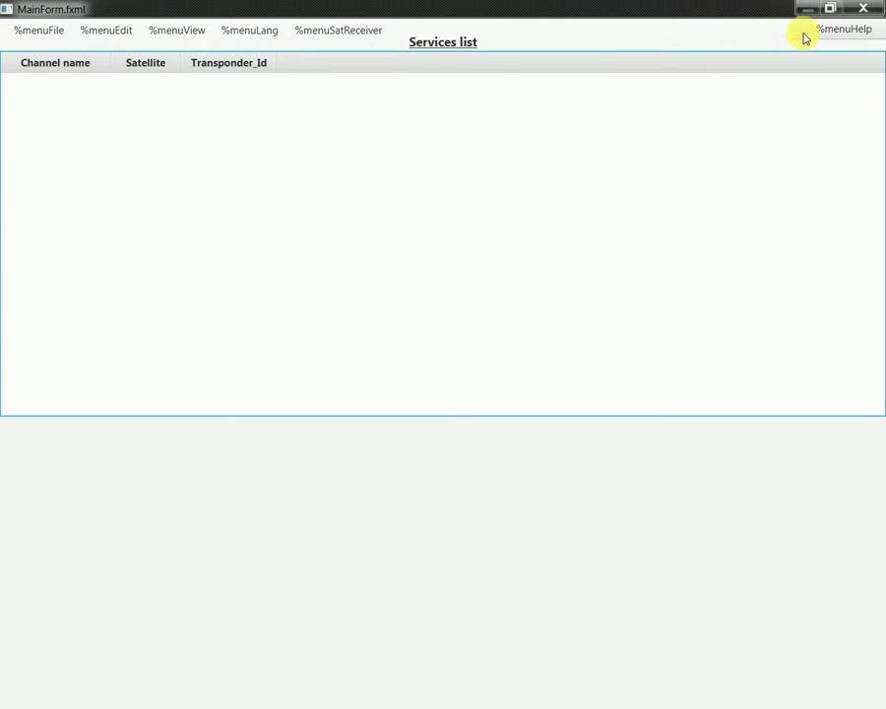
click(864, 8)
- Switch to Eclipse and refresh the authorsPhoto package inside the fxmls package
click(806, 8)
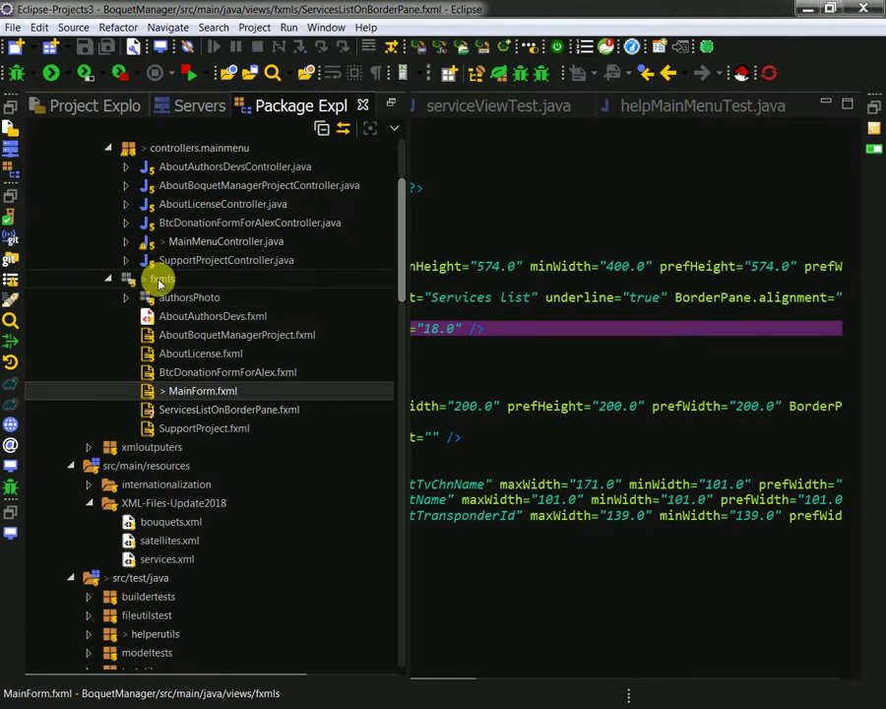
right_click(188, 295)
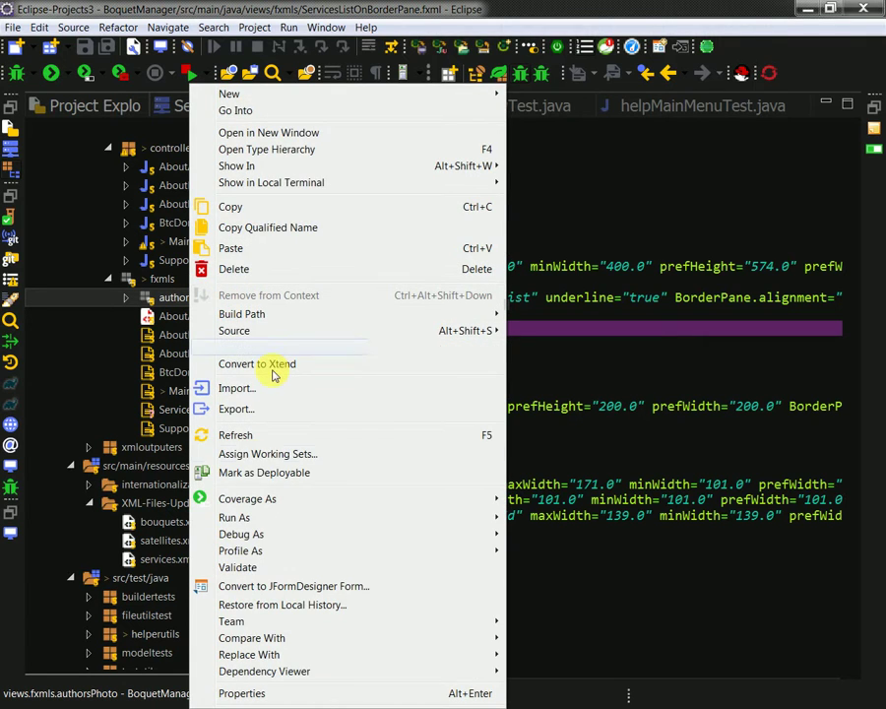
click(248, 434)
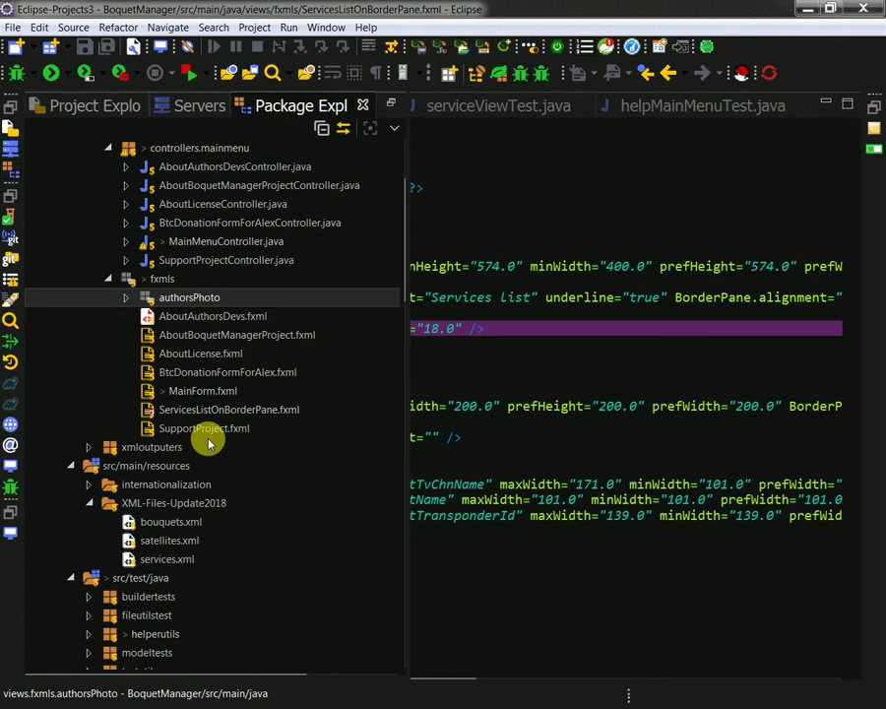
- Open MainForm.fxml from the fxmls package in the FXML Editor
right_click(204, 294)
click(204, 408)
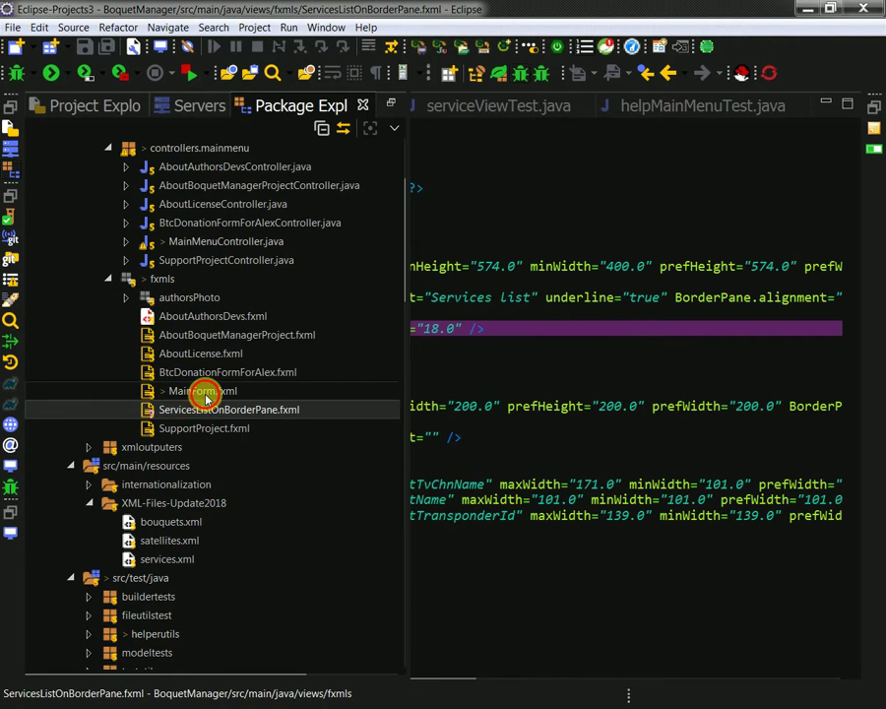
click(200, 391)
right_click(203, 391)
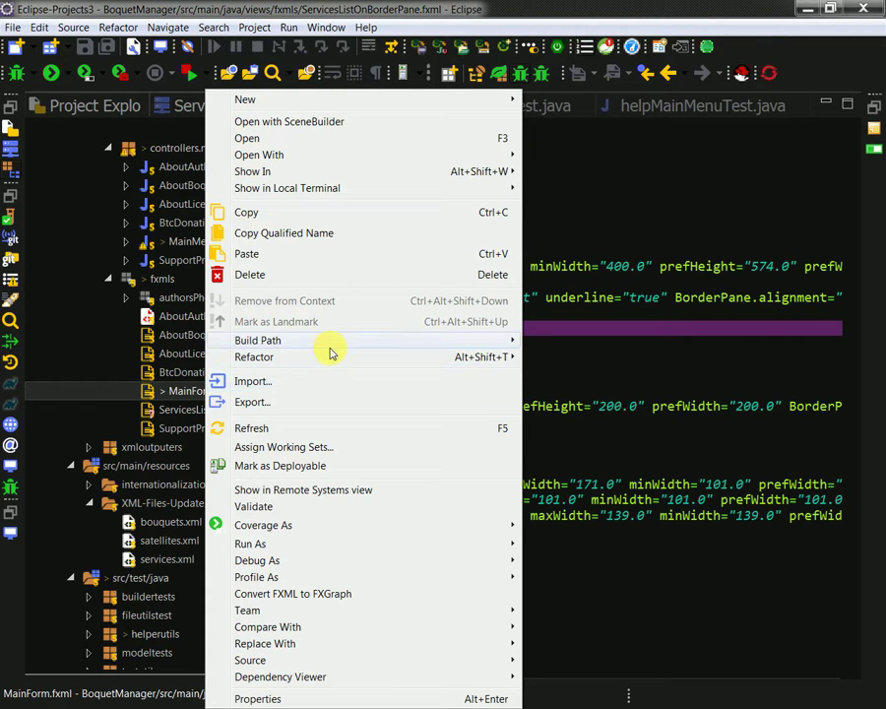
click(173, 397)
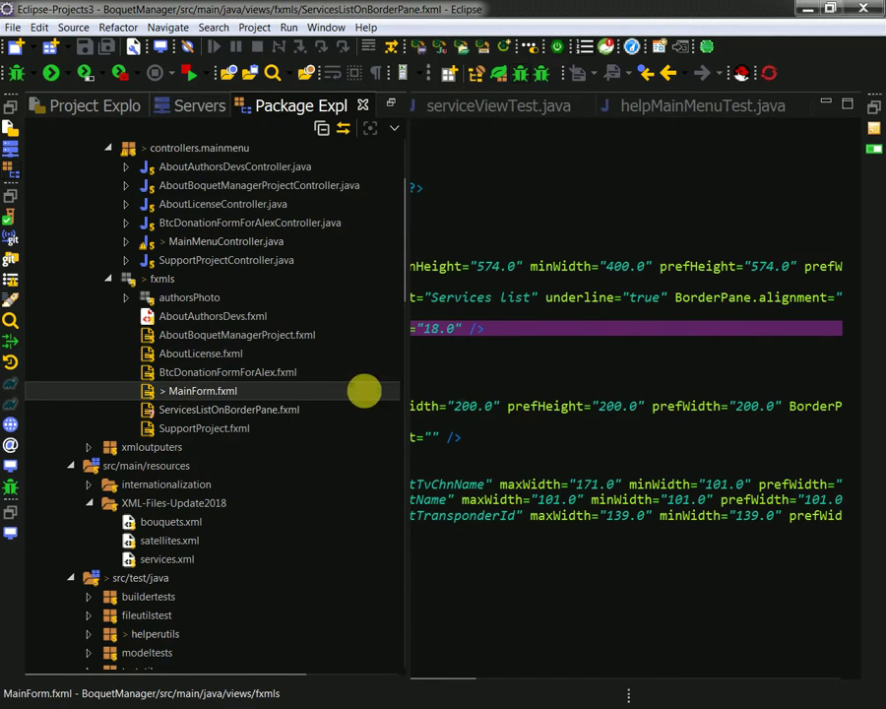
right_click(252, 391)
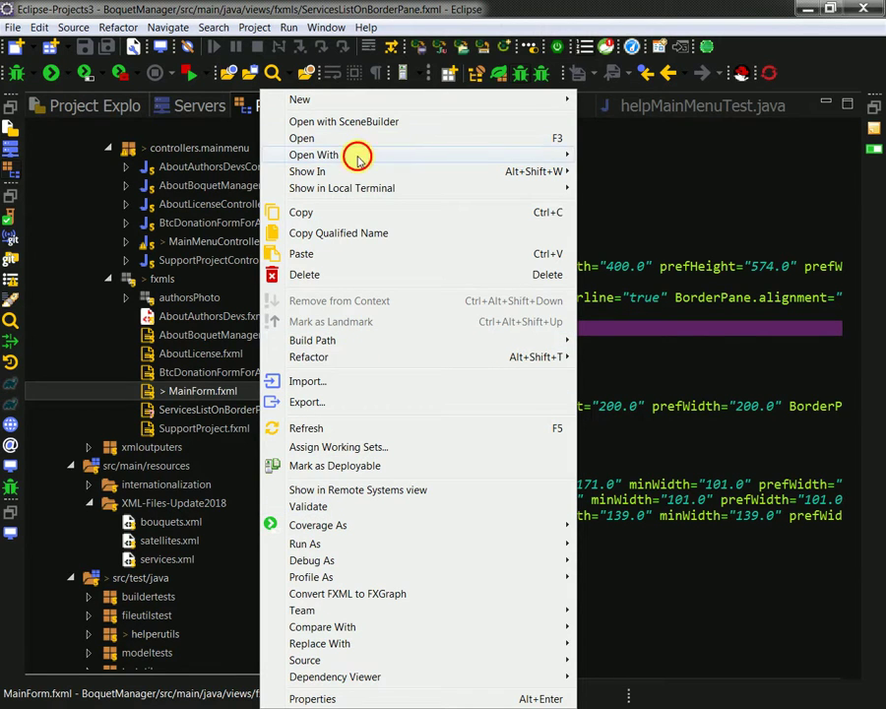
mouse_move(357, 154)
click(601, 158)
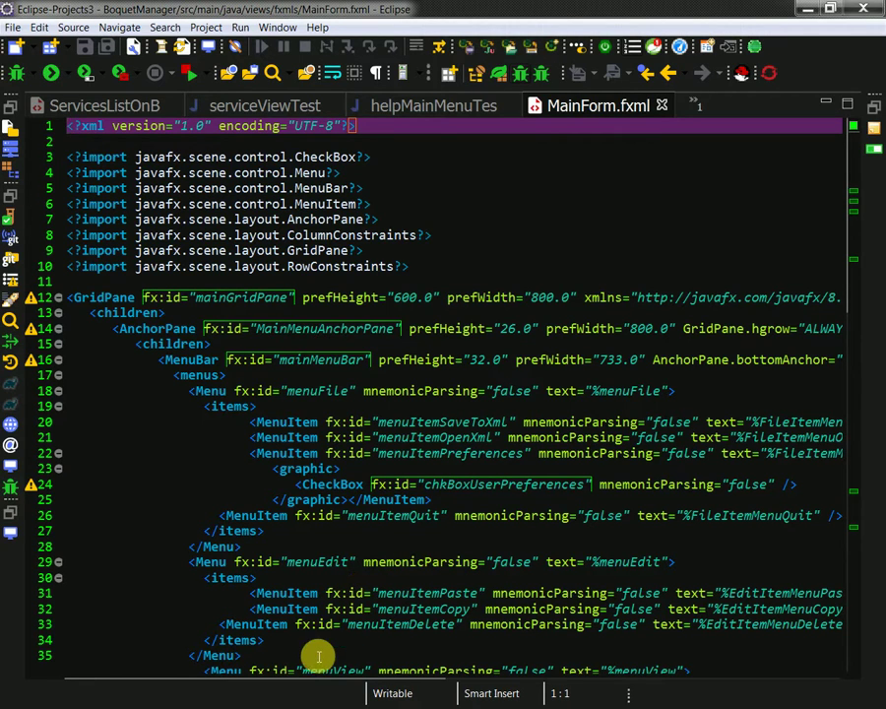
- Delete the fx:include line that references ServicesListOnBorderPane.fxml near the end of MainForm.fxml and save the file
mouse_move(305, 685)
drag(305, 683, 355, 645)
scroll(435, 567, down, 5)
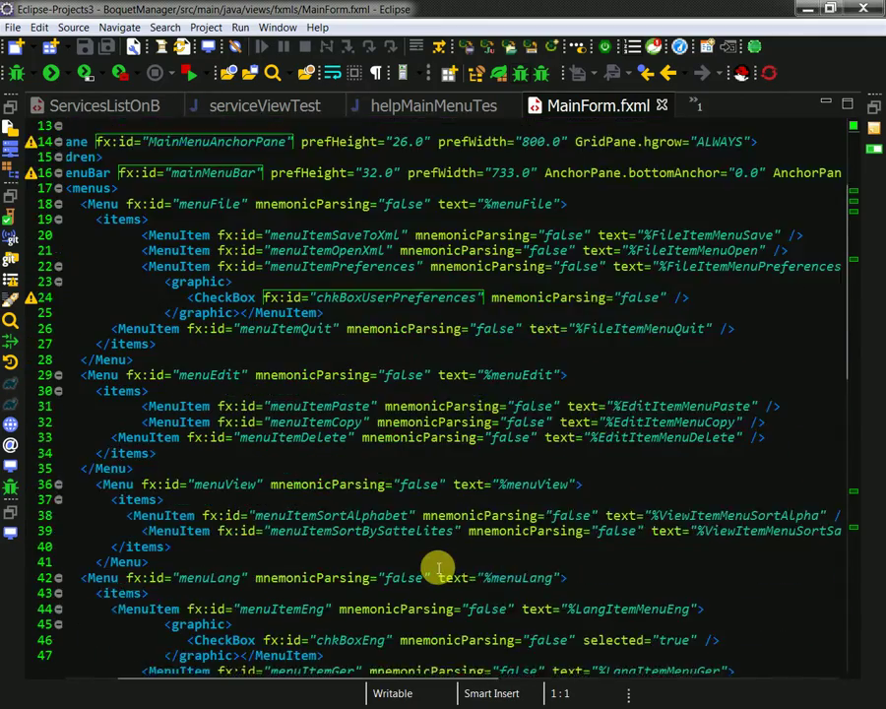
scroll(435, 567, down, 11)
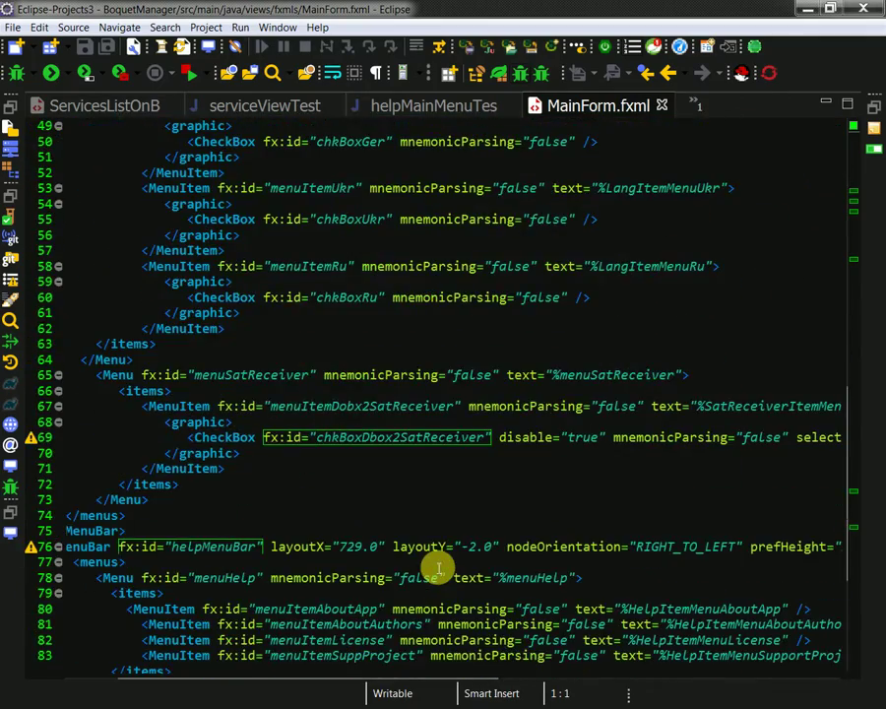
scroll(289, 669, down, 2)
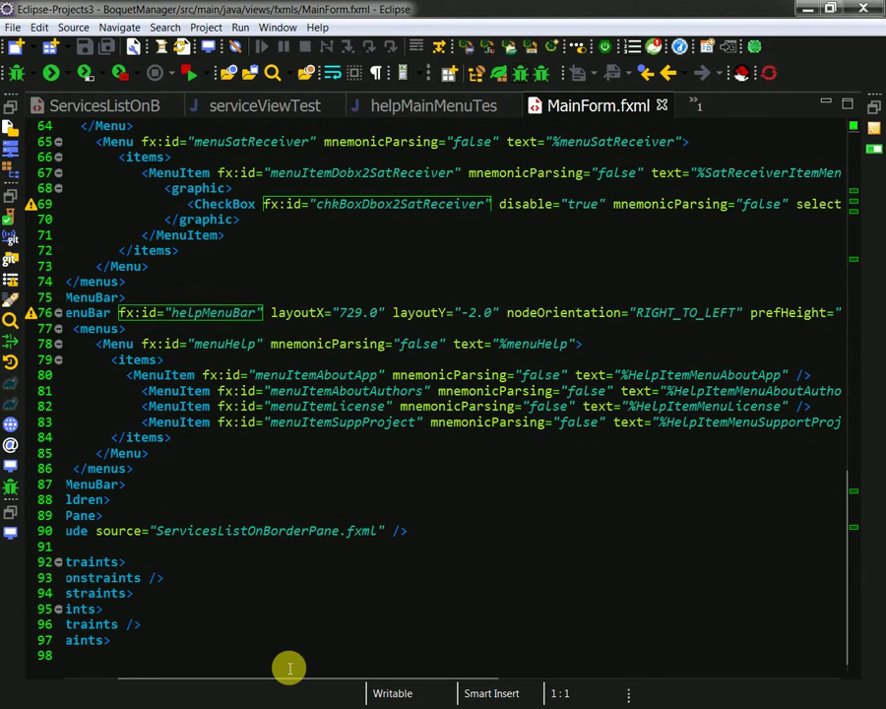
drag(288, 681, 187, 679)
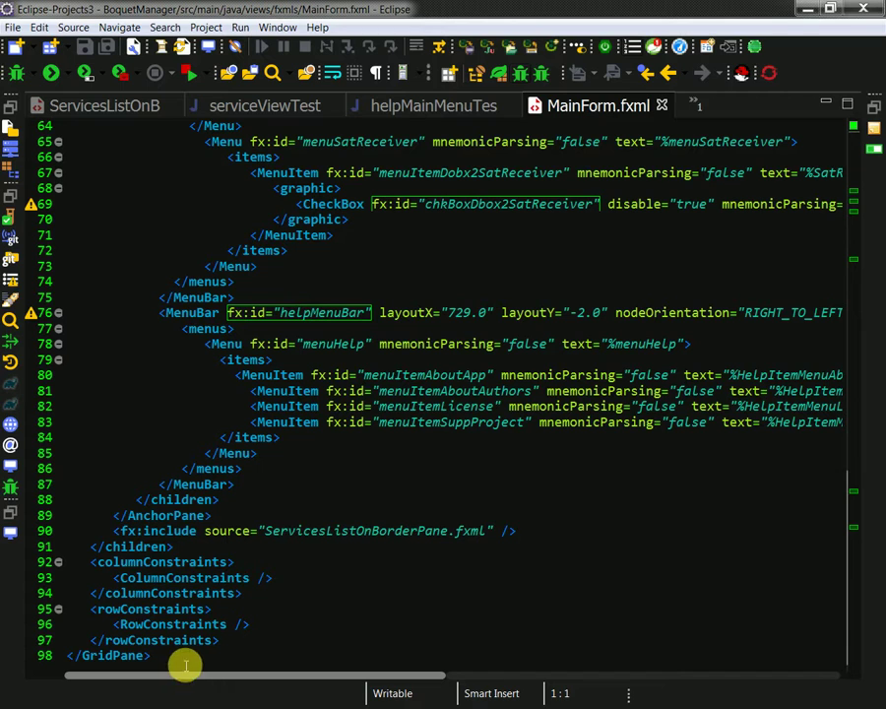
click(178, 533)
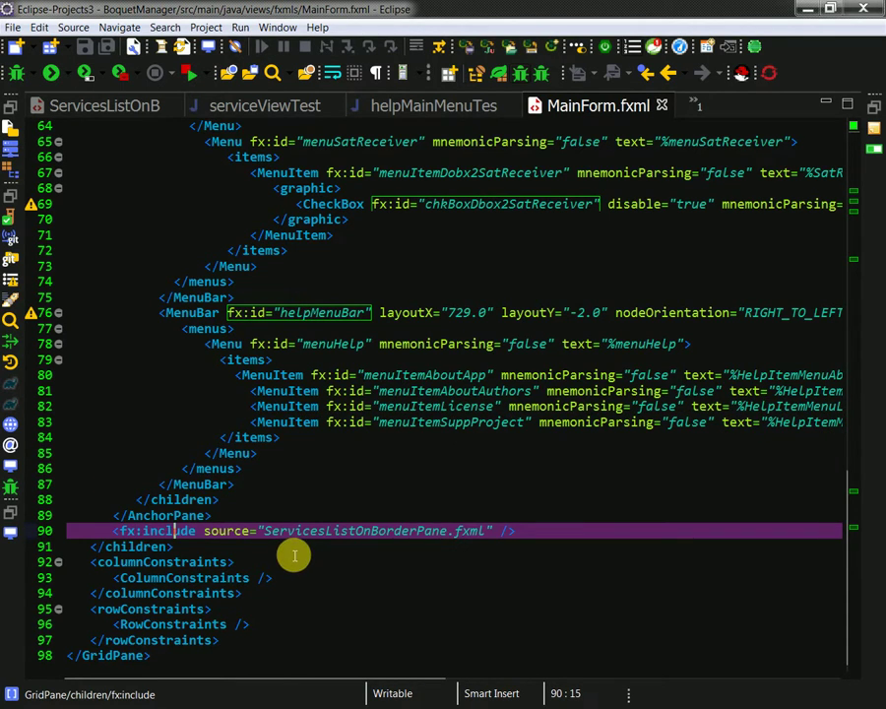
scroll(294, 557, up, 1)
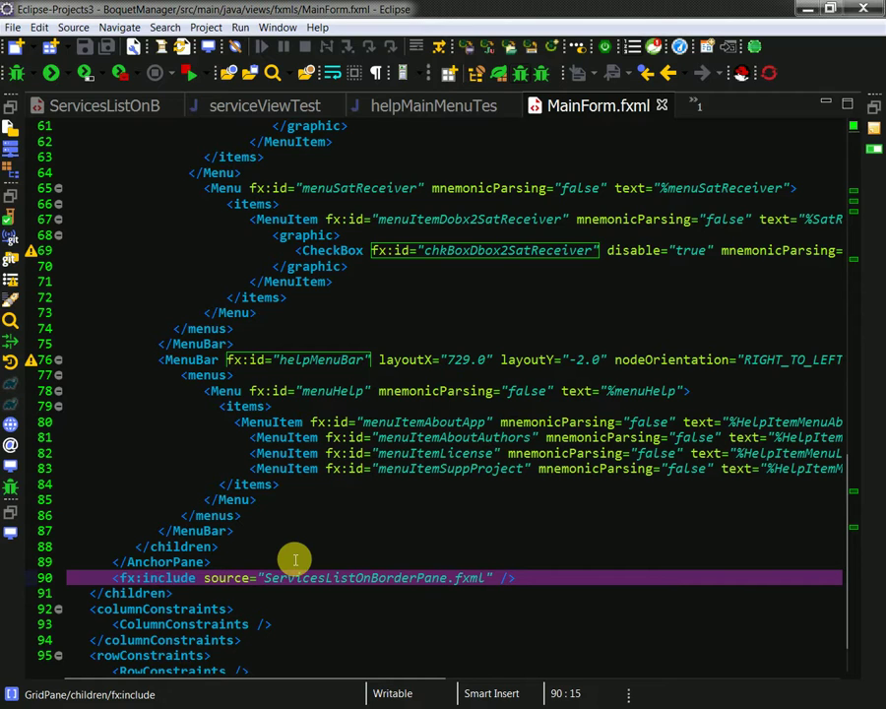
drag(544, 579, 62, 589)
key(Delete)
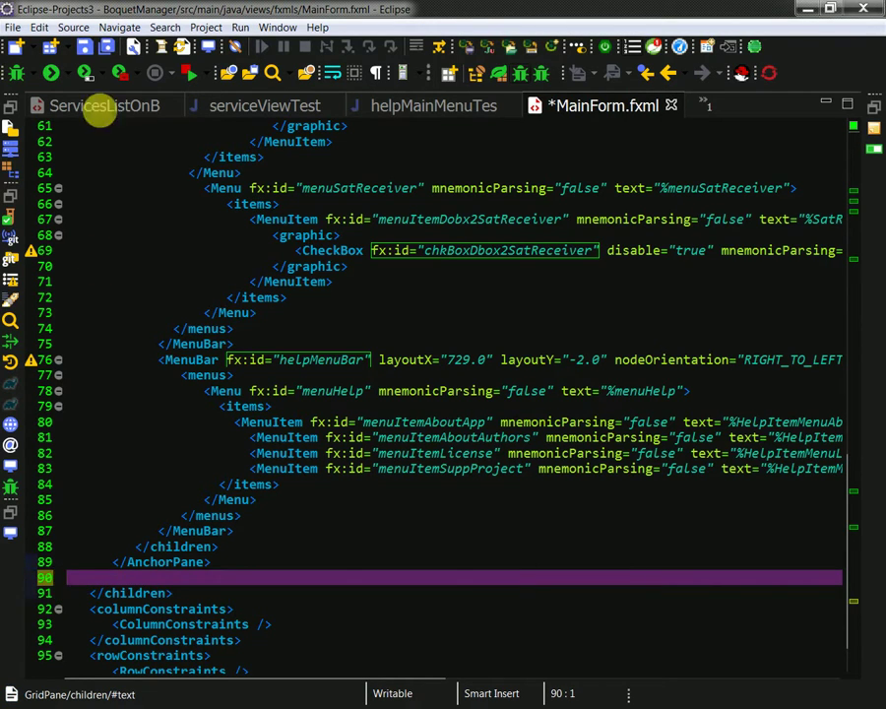
click(86, 50)
- Open the edited MainForm.fxml in SceneBuilder
right_click(241, 292)
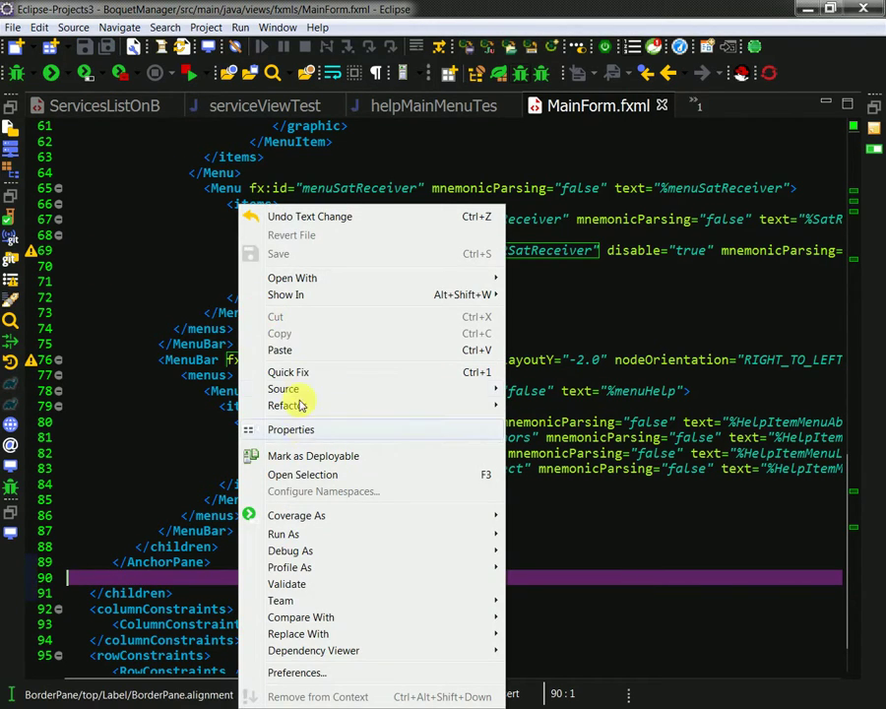
mouse_move(415, 279)
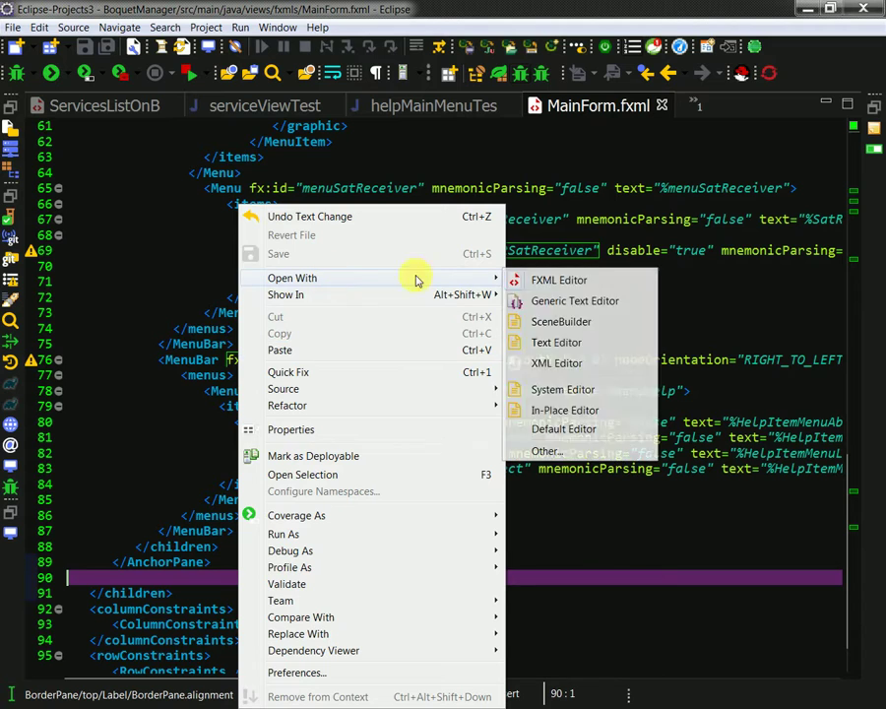
click(574, 317)
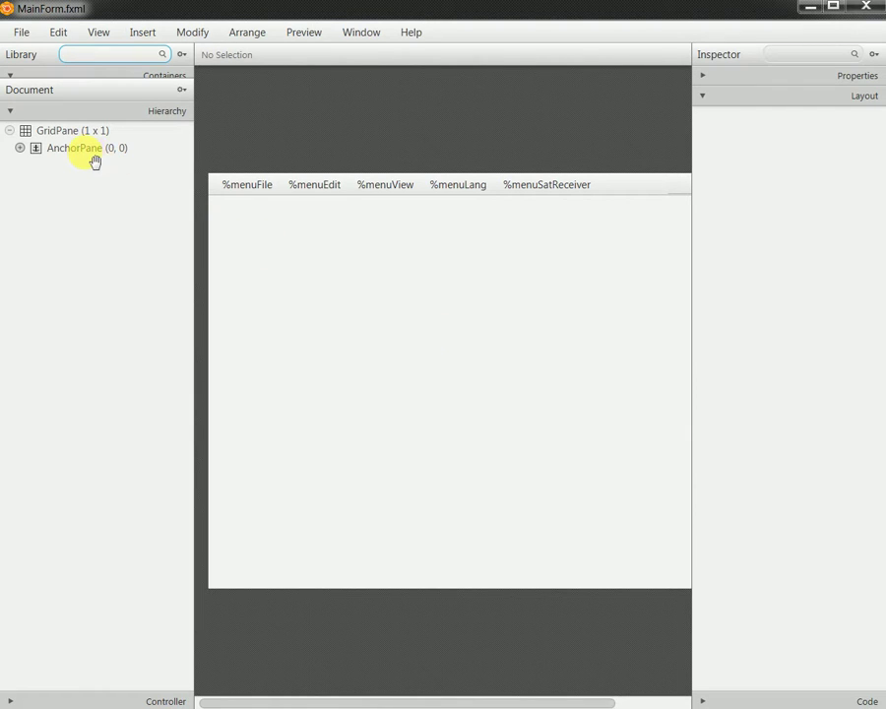
- Include ServicesListOnBorderPane.fxml in MainForm.fxml as a child of the GridPane beside the AnchorPane
click(94, 157)
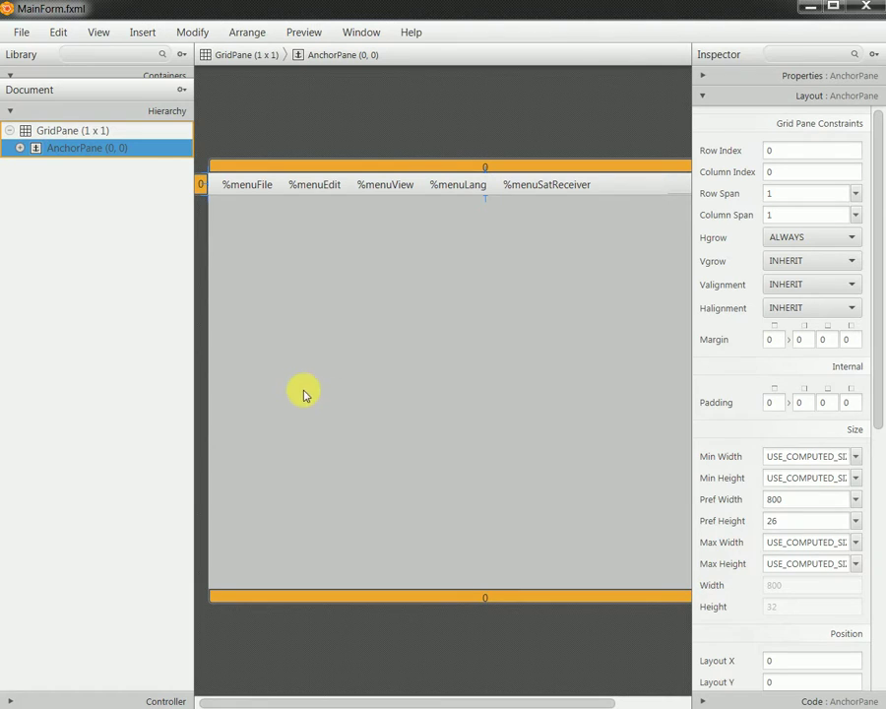
right_click(87, 154)
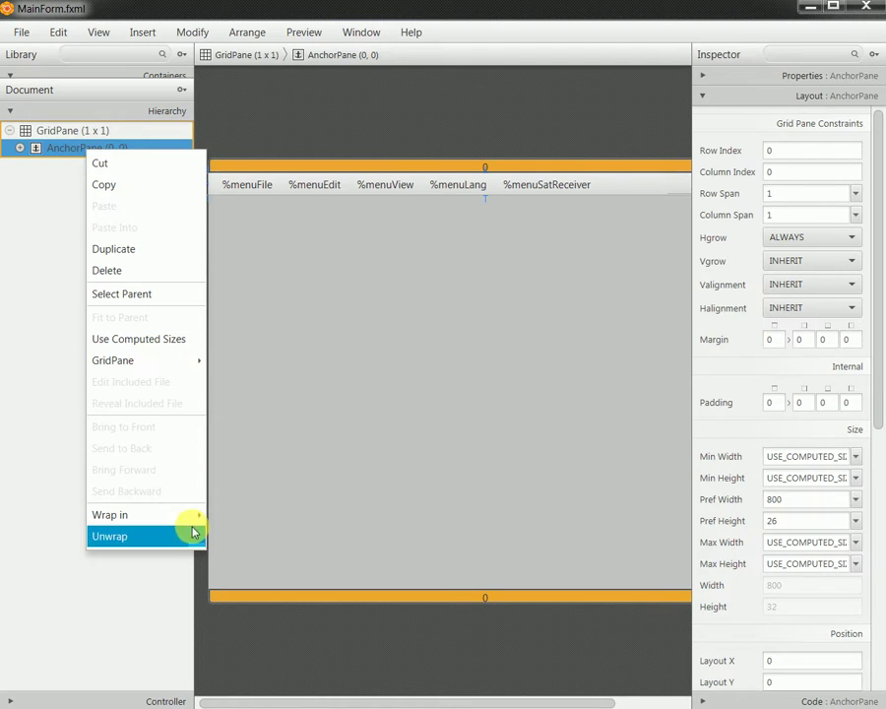
click(25, 32)
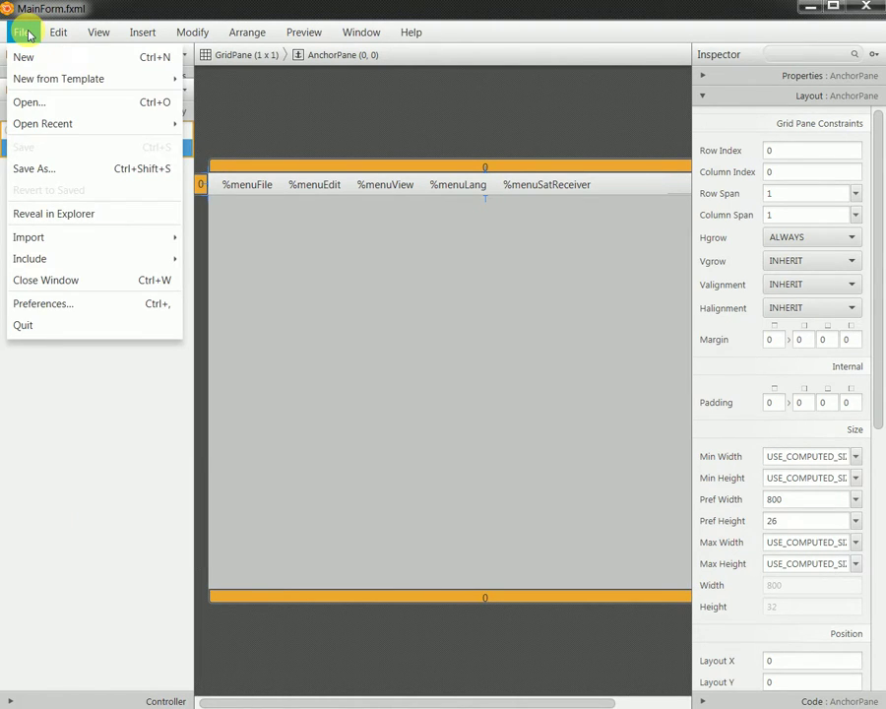
mouse_move(90, 258)
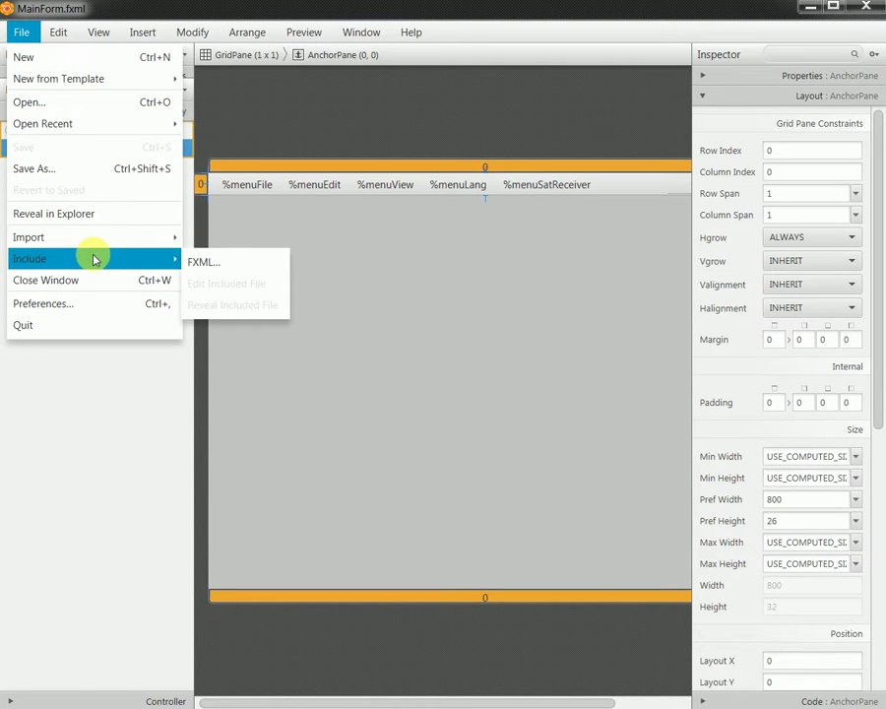
click(201, 261)
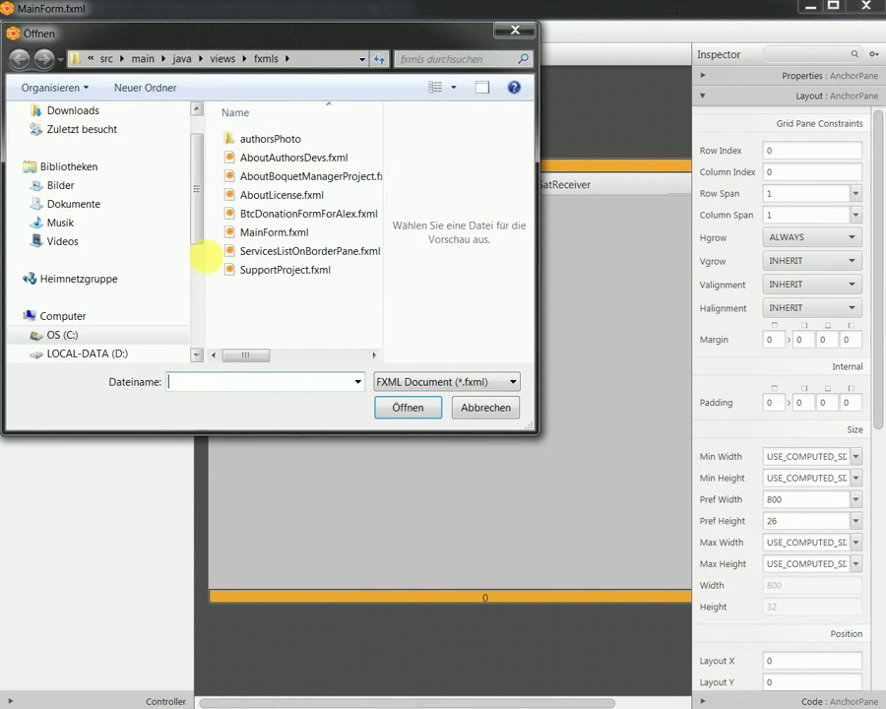
click(361, 254)
click(405, 406)
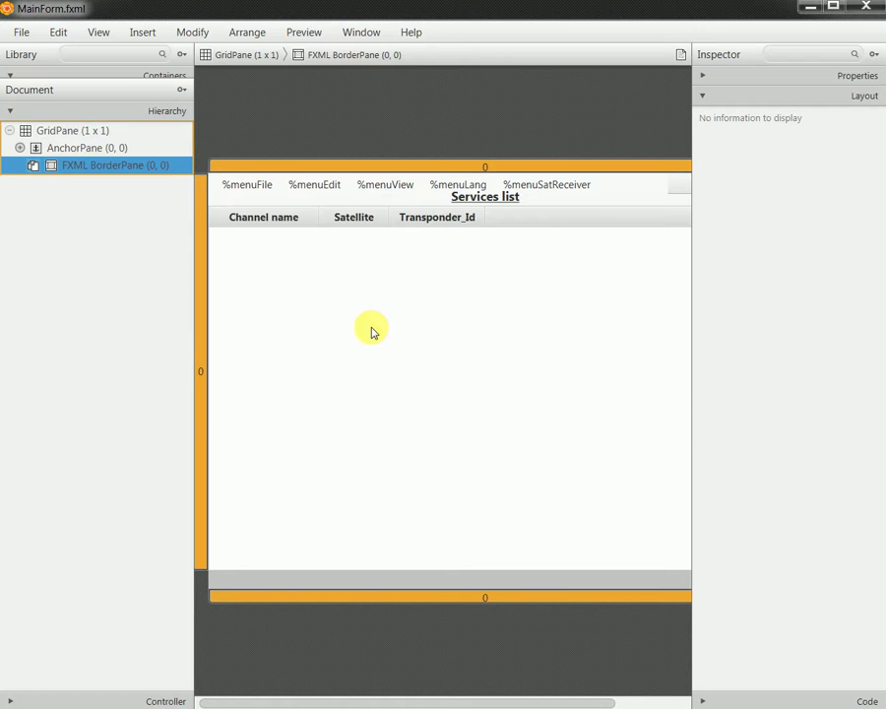
- Preview MainForm.fxml in a window, maximize it to check how the included services list resizes, and close it
click(308, 33)
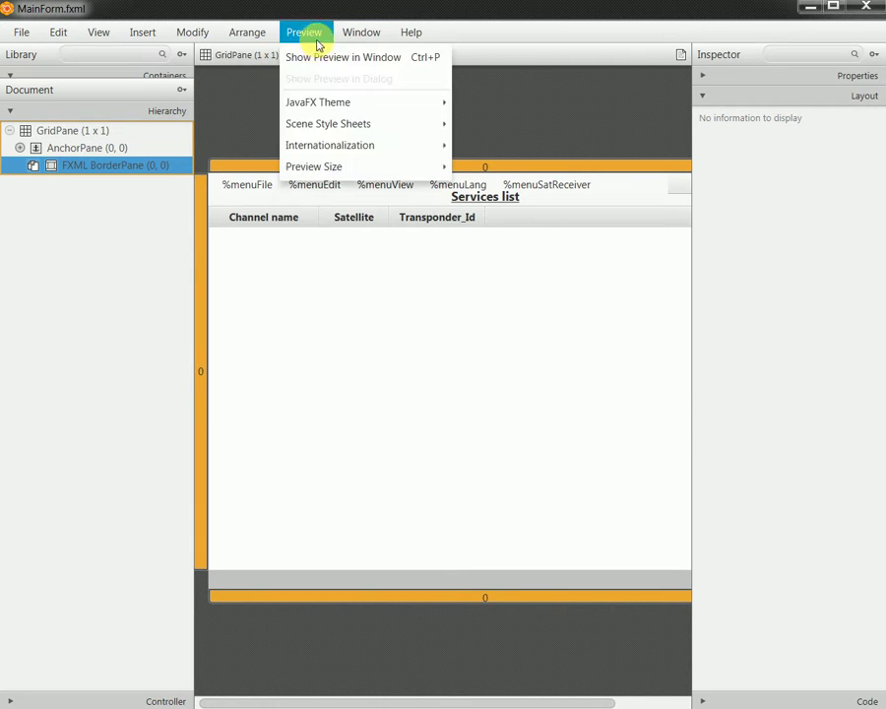
click(313, 56)
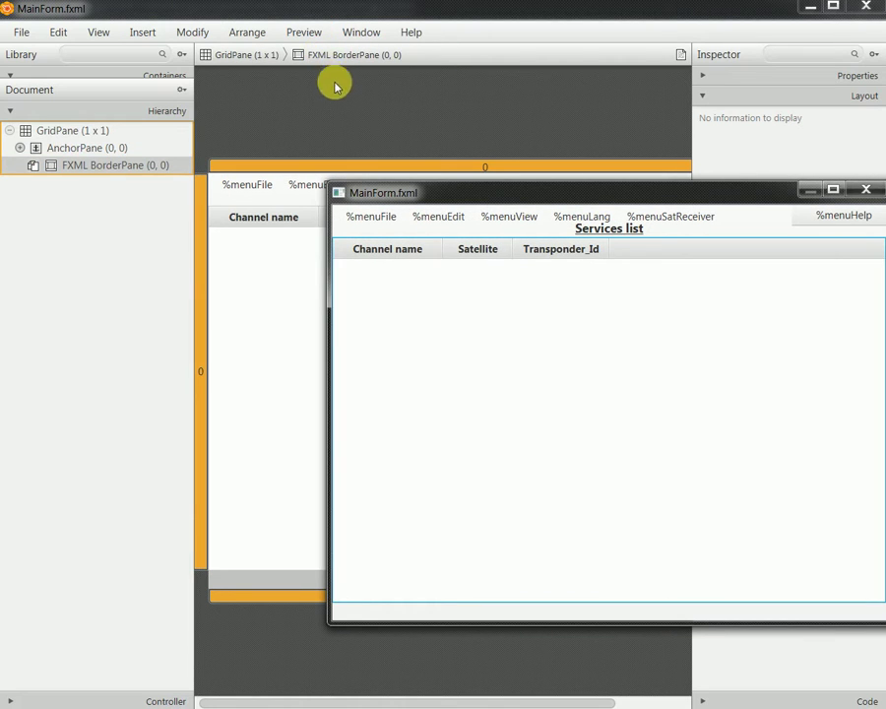
drag(567, 186, 459, 185)
double_click(459, 185)
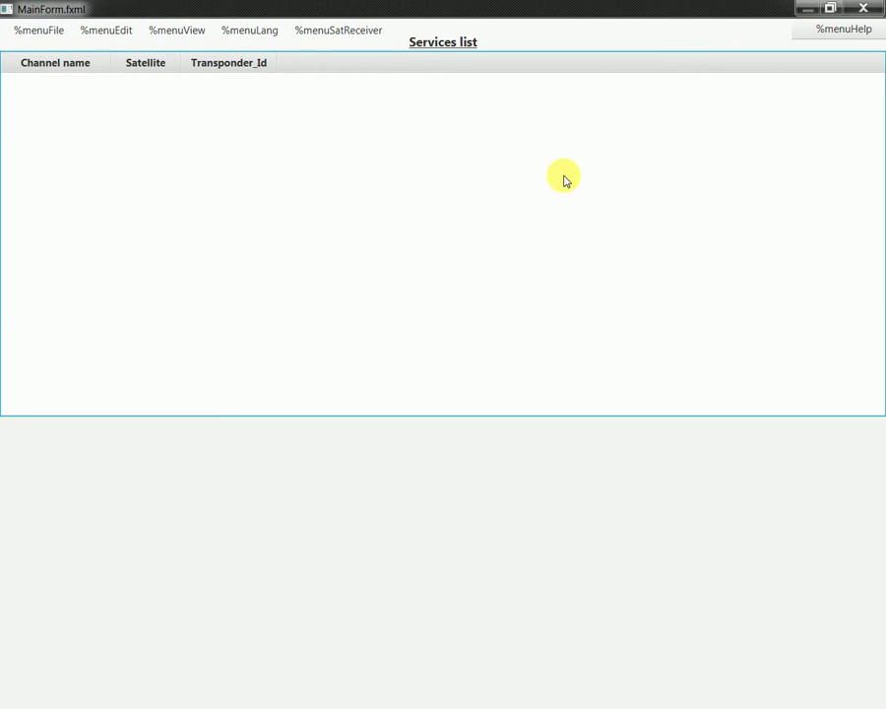
click(861, 9)
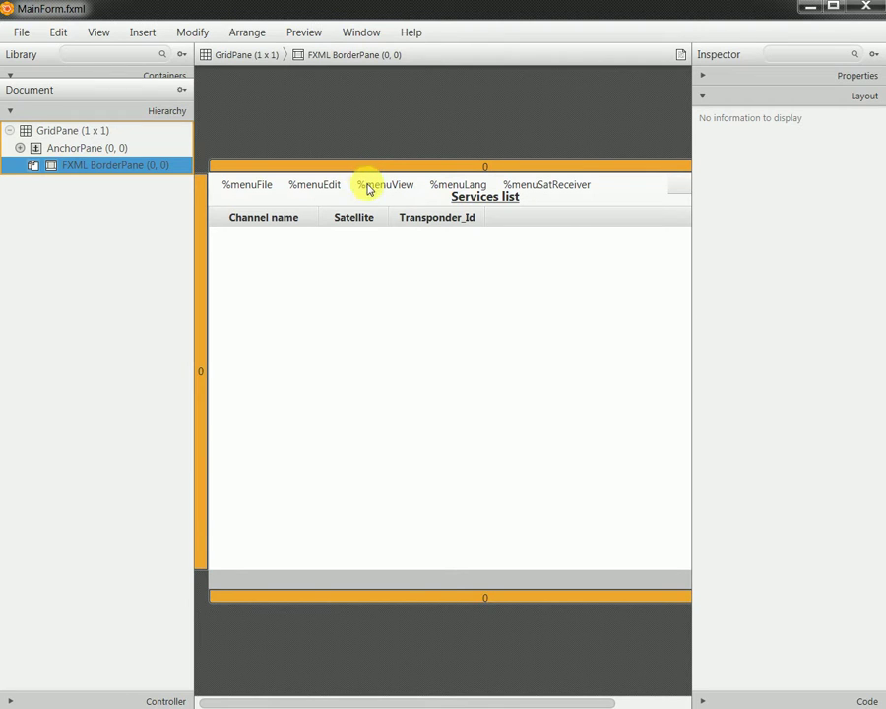
- Select the main MenuBar to inspect its layout, check the form in the preview window again, and close the preview
click(366, 186)
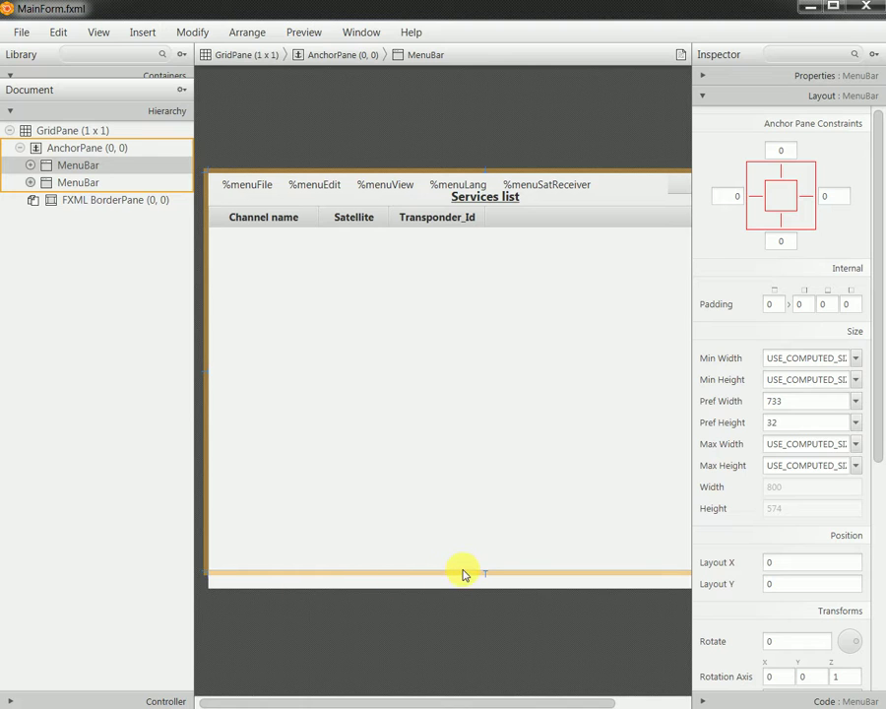
click(268, 37)
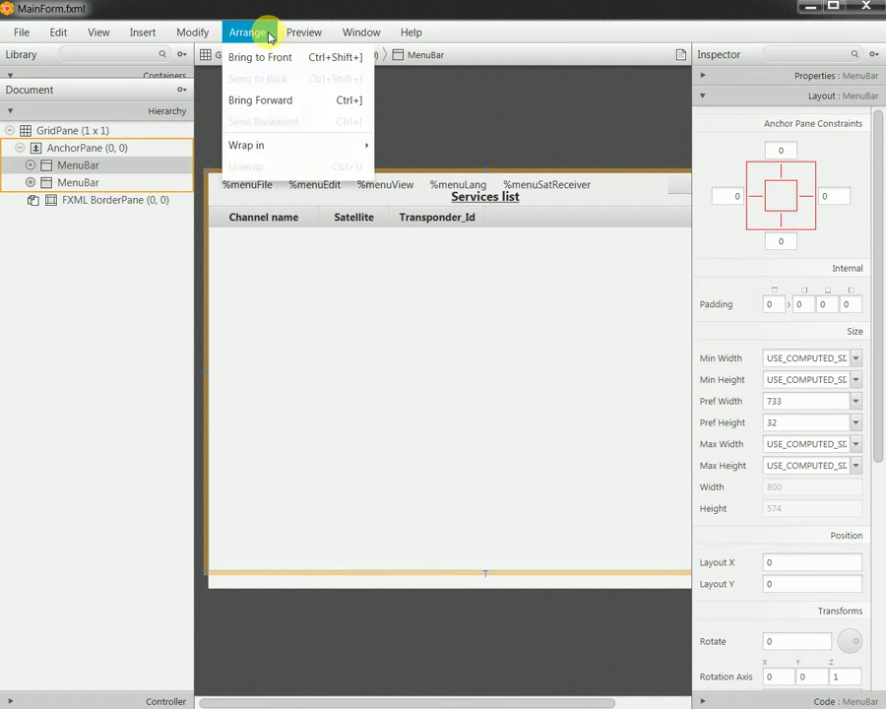
click(303, 31)
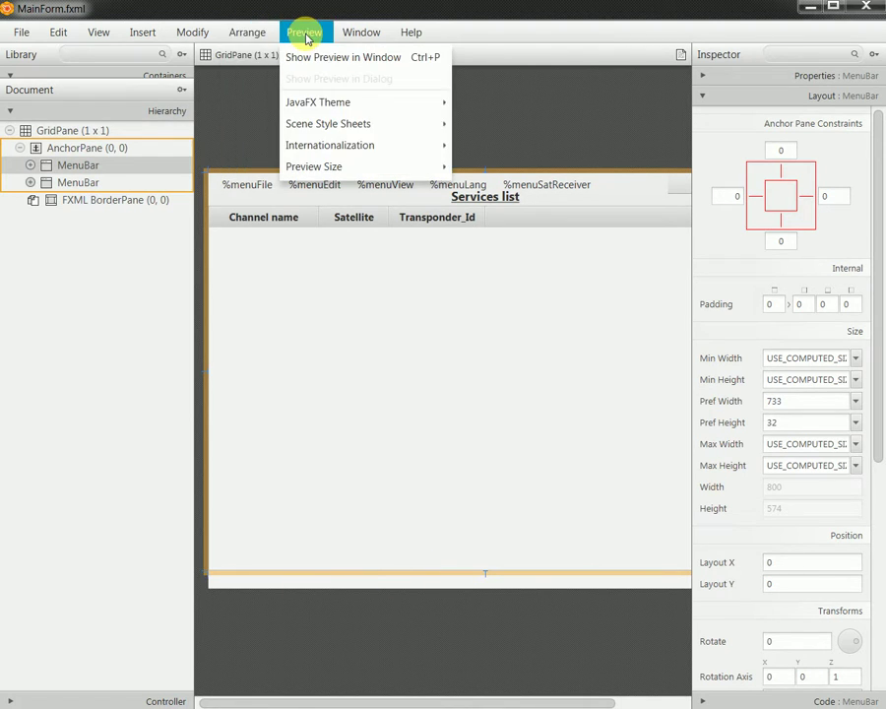
mouse_move(343, 111)
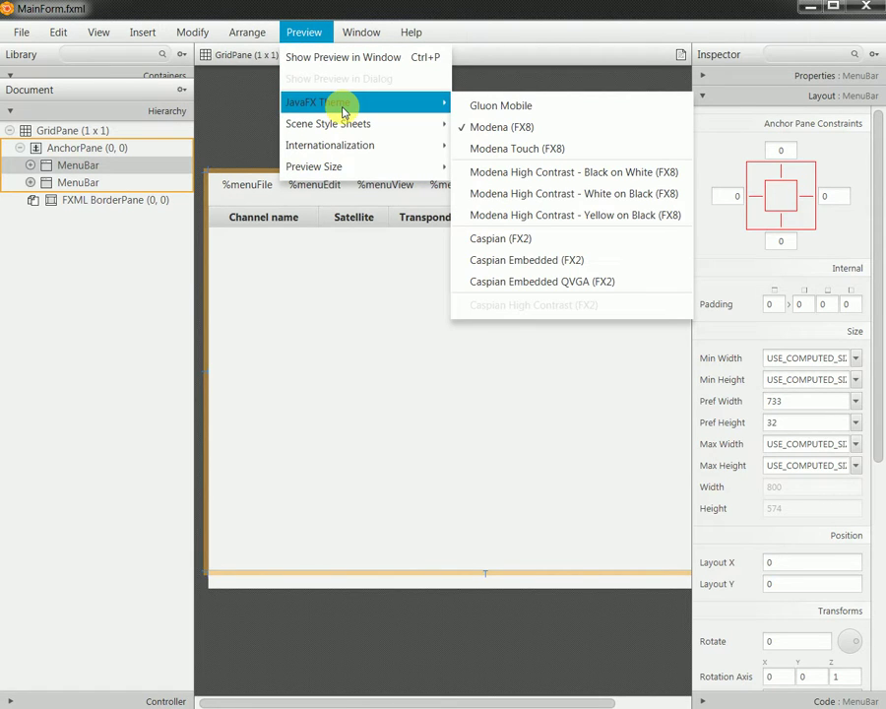
click(321, 59)
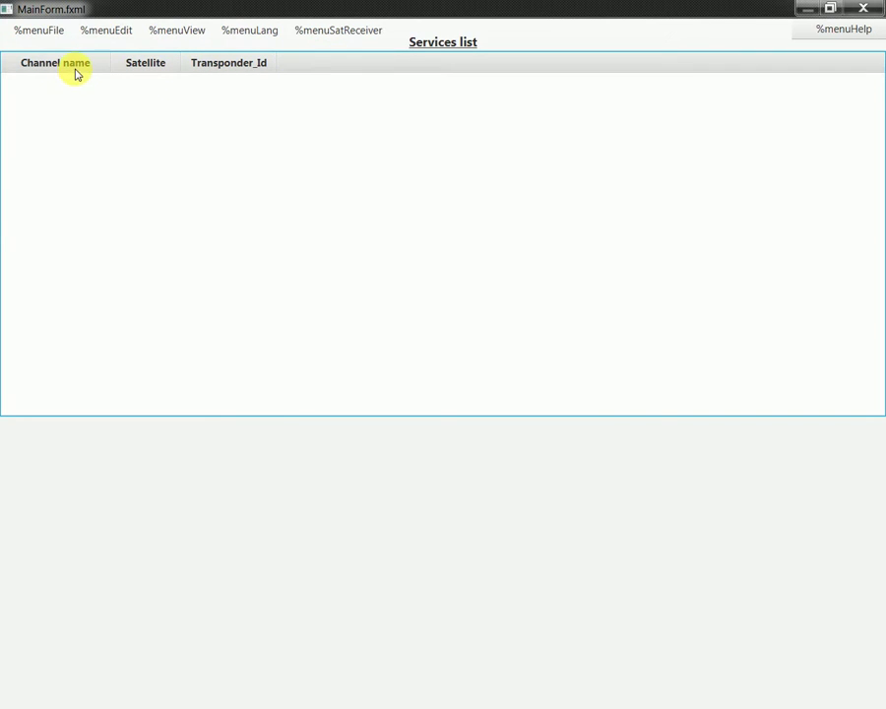
click(864, 9)
- Save MainForm.fxml and switch back to Eclipse by minimizing SceneBuilder
click(24, 32)
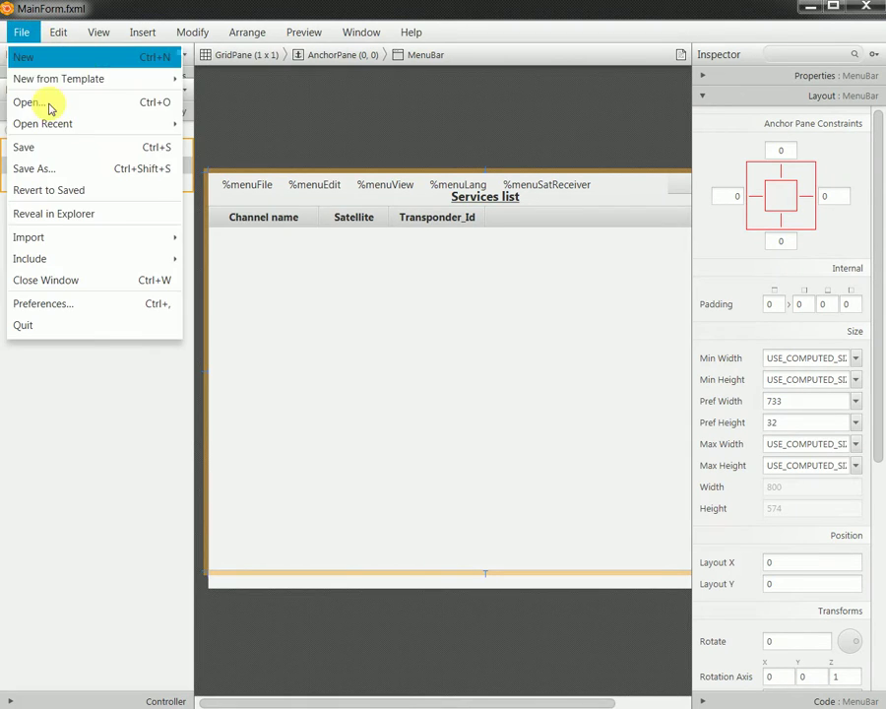
click(59, 147)
click(811, 7)
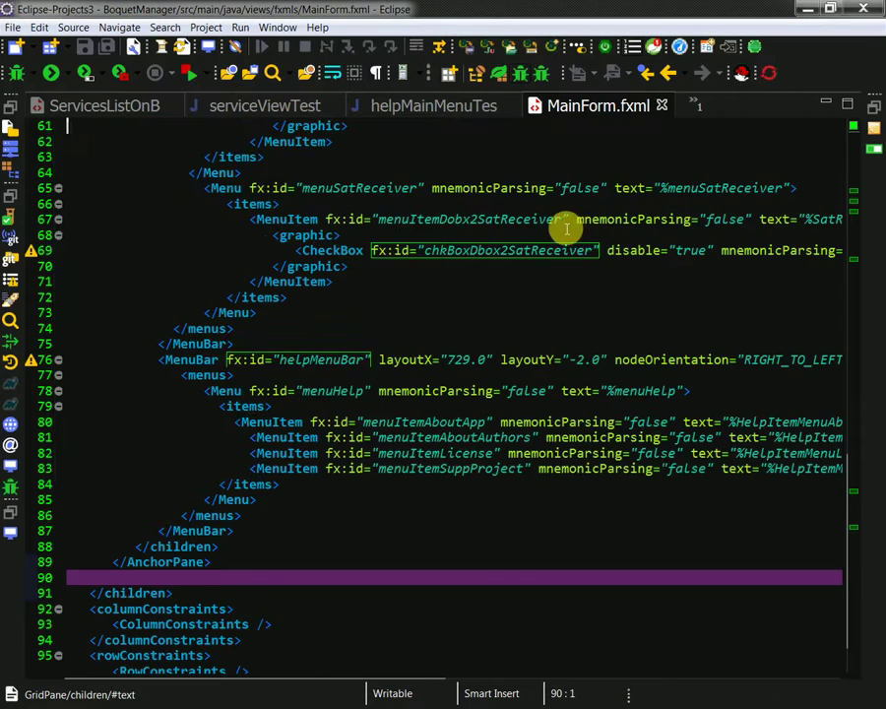
- Open MainView.java from the views.app package and run it as a Java application
click(14, 169)
scroll(316, 273, up, 3)
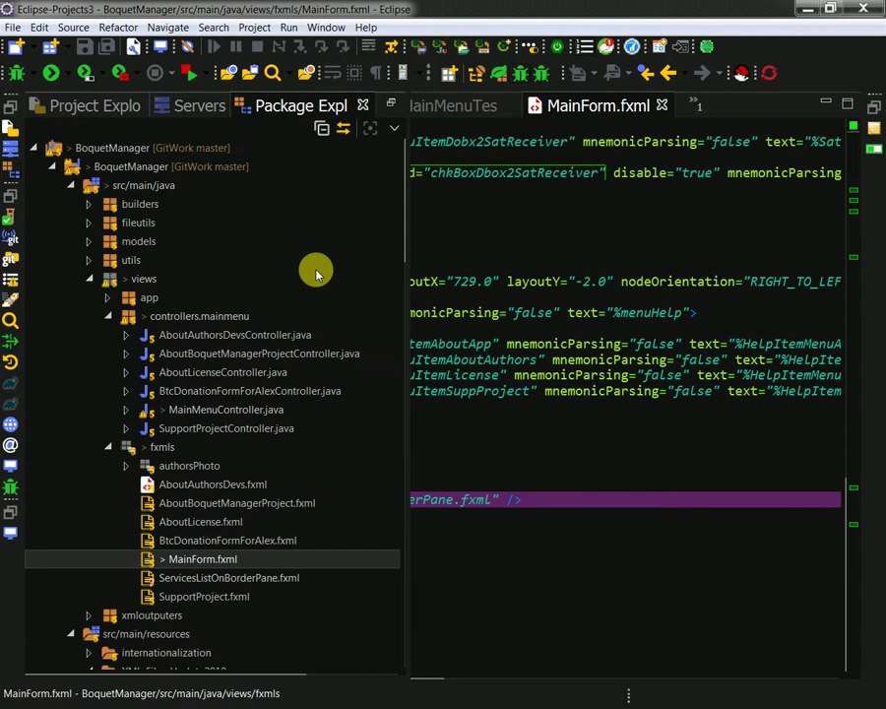
scroll(227, 421, down, 4)
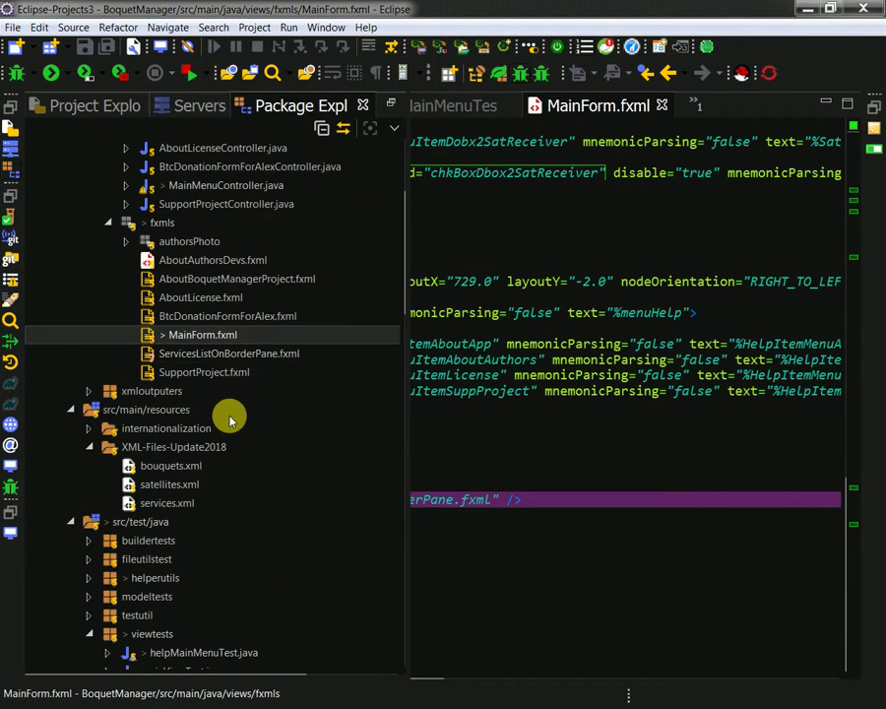
scroll(230, 421, down, 3)
scroll(198, 504, up, 7)
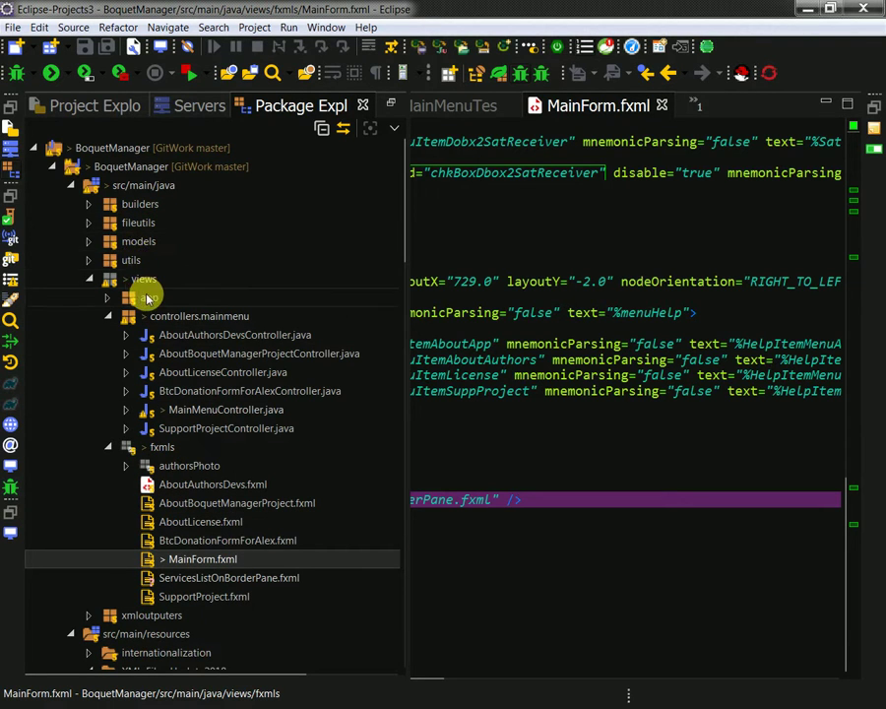
double_click(153, 298)
double_click(176, 311)
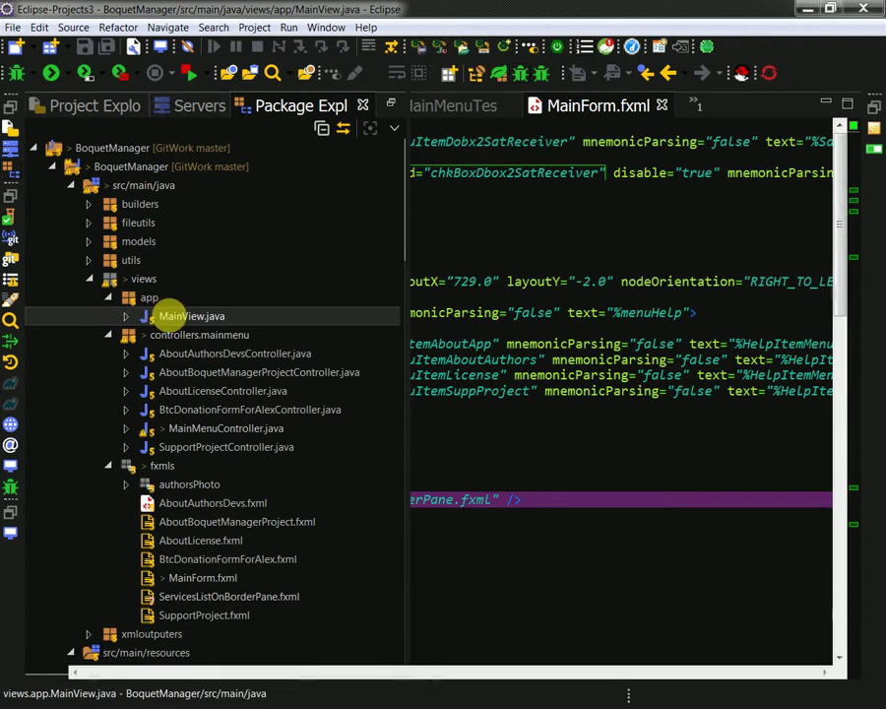
right_click(335, 414)
mouse_move(375, 529)
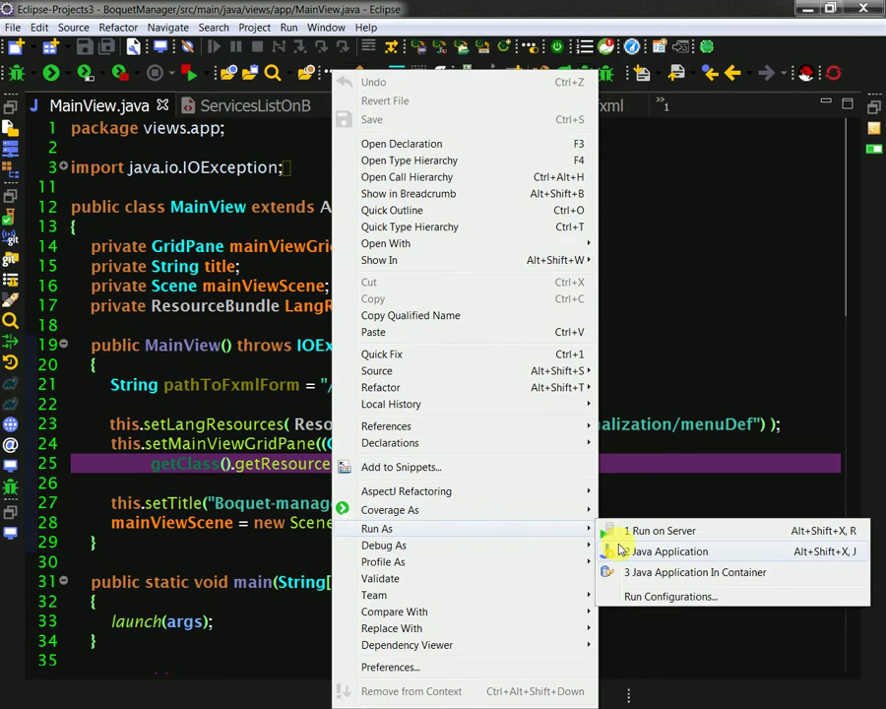
click(619, 549)
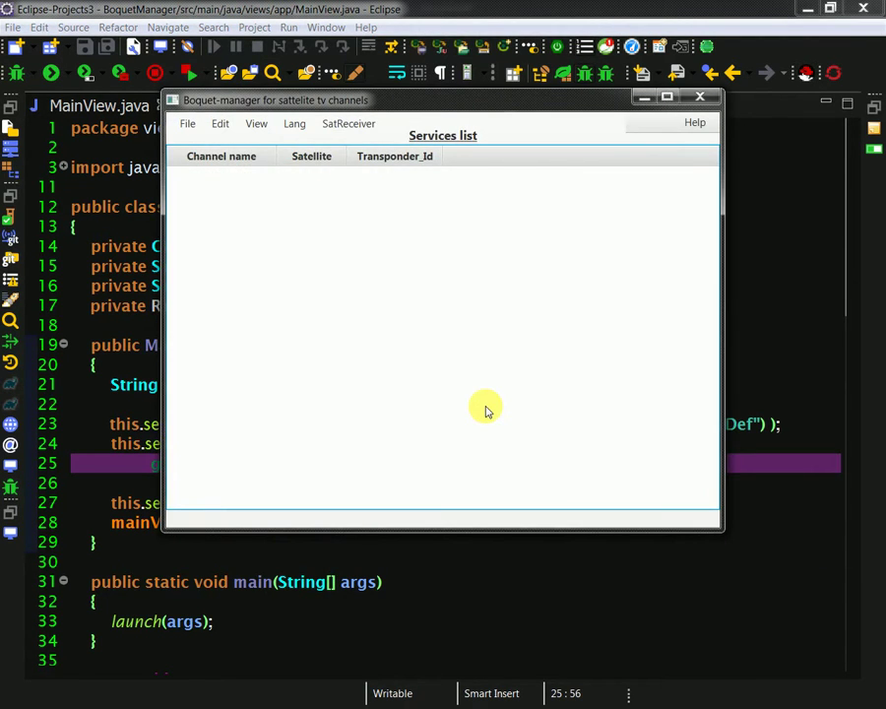
- Maximize and restore the running Boquet-manager window several times to check how the services list resizes, and close it
click(666, 97)
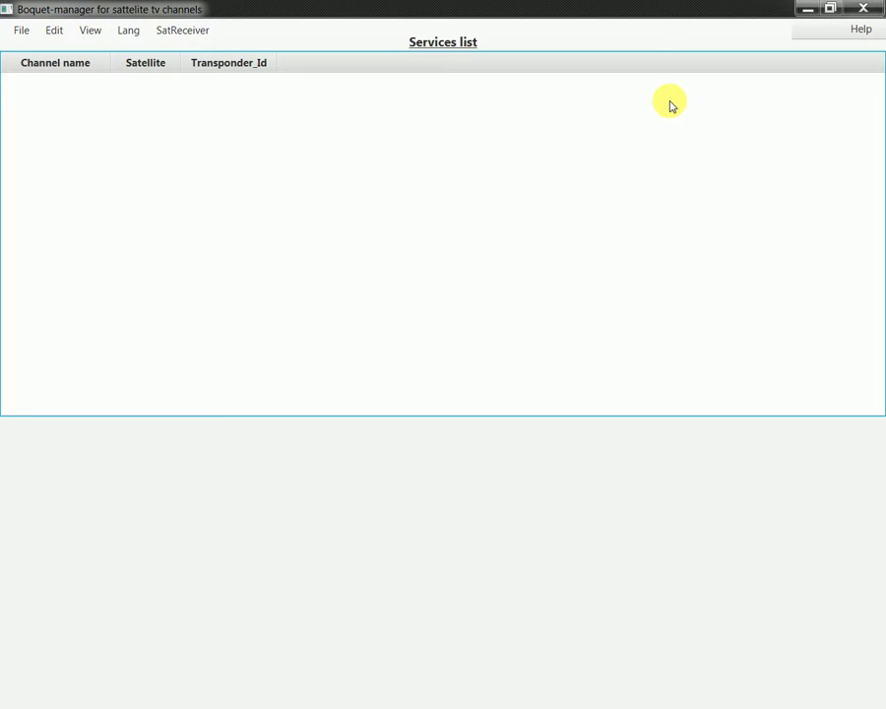
click(830, 9)
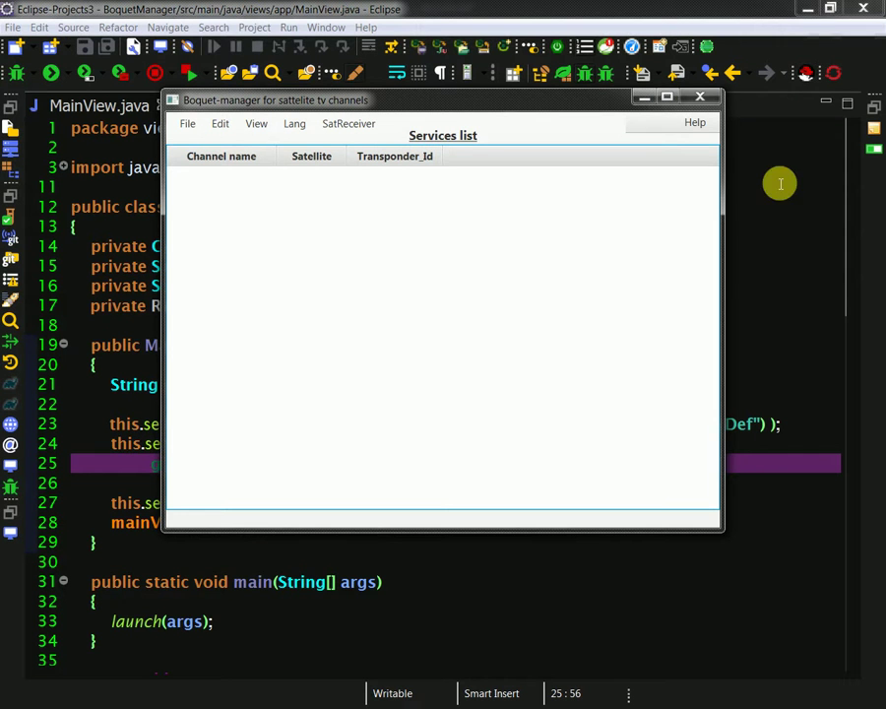
click(667, 98)
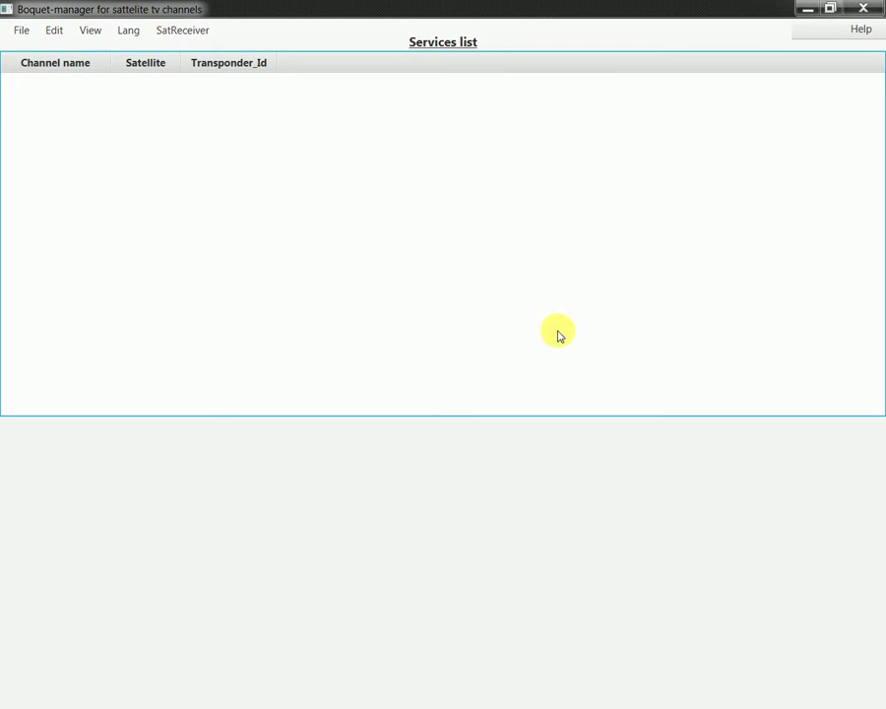
click(830, 9)
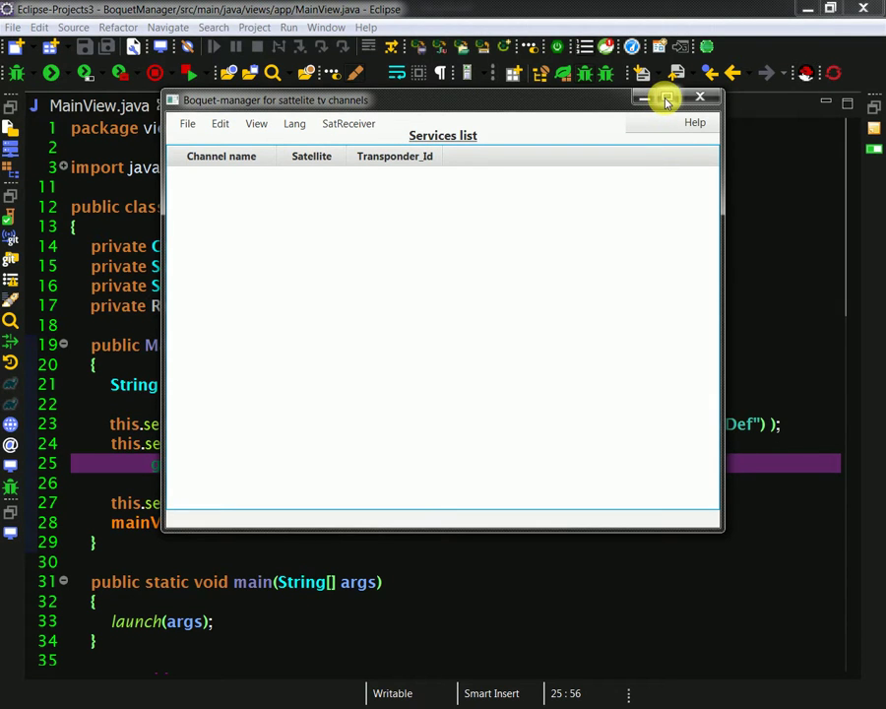
click(667, 98)
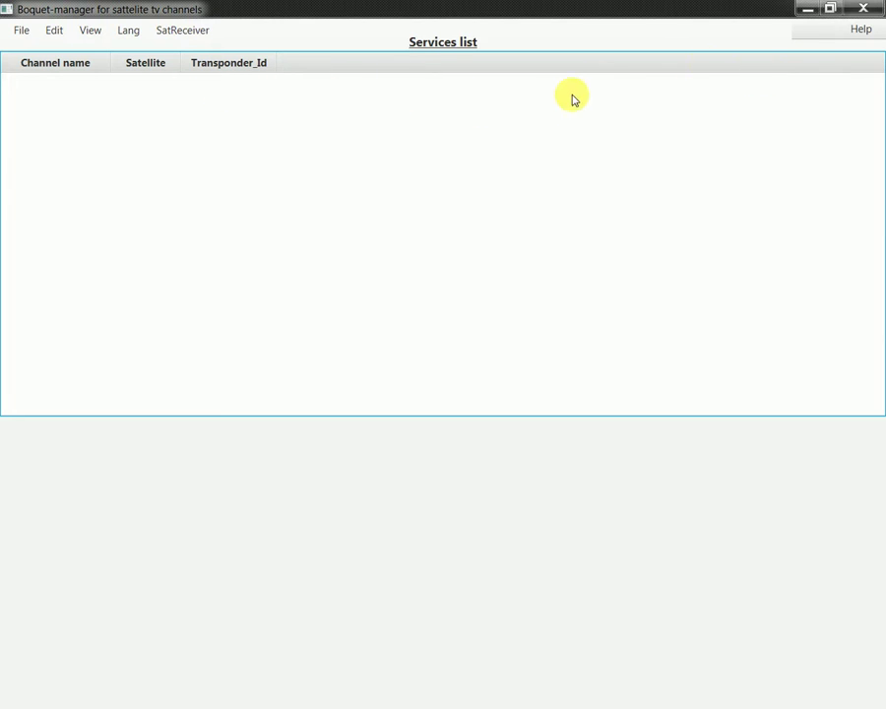
click(833, 12)
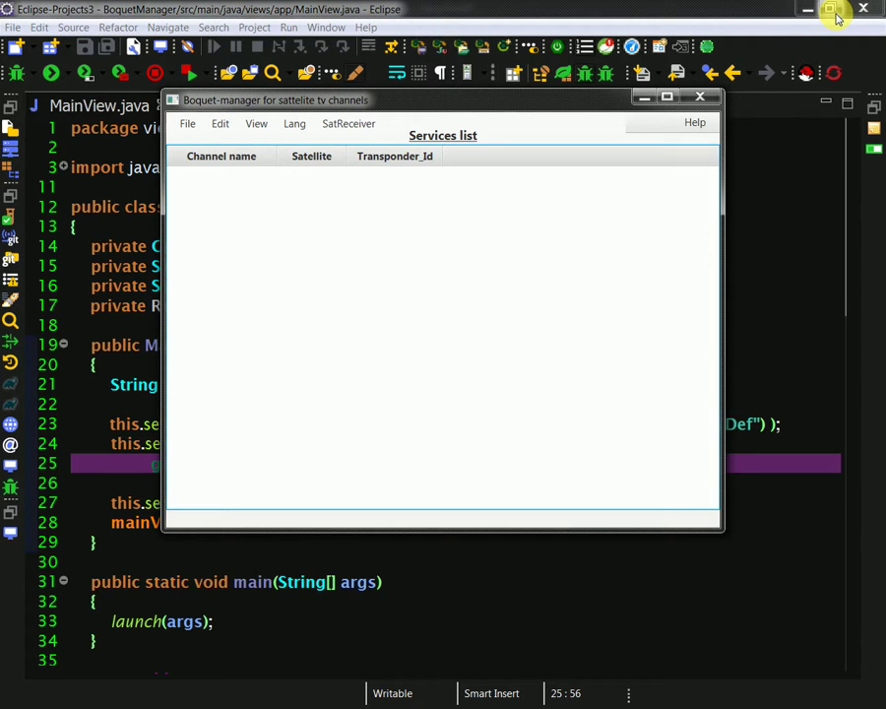
click(700, 96)
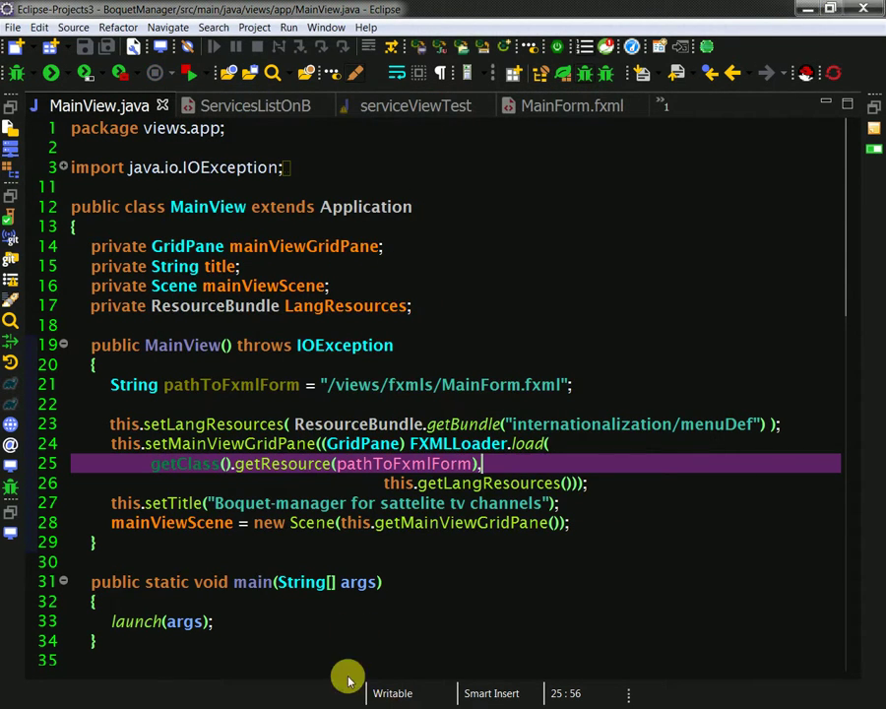
- Open ServicesListOnBorderPane.fxml from the fxmls package and load it in SceneBuilder
click(10, 126)
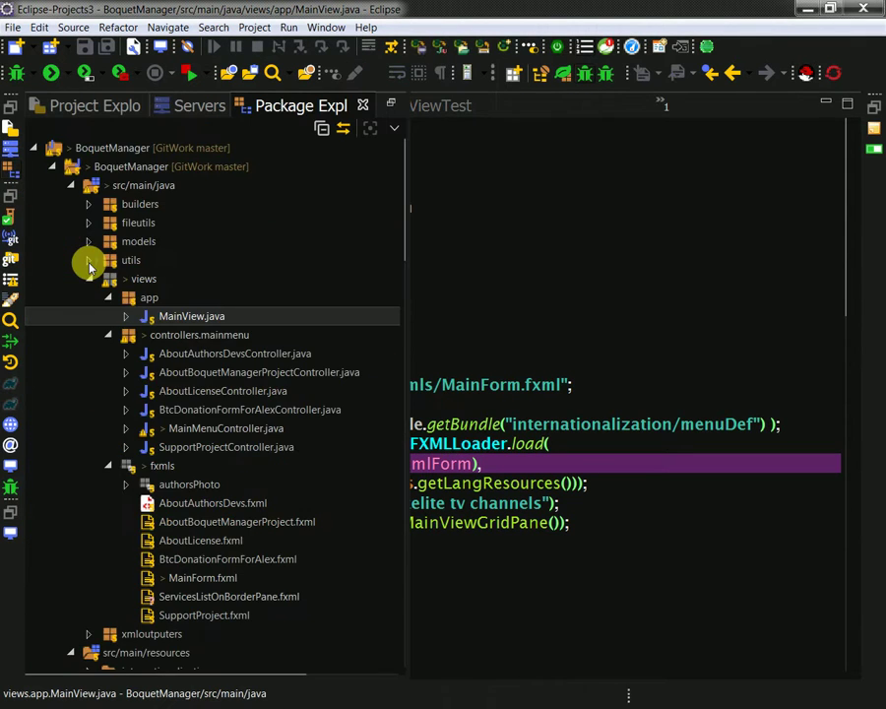
scroll(167, 424, down, 2)
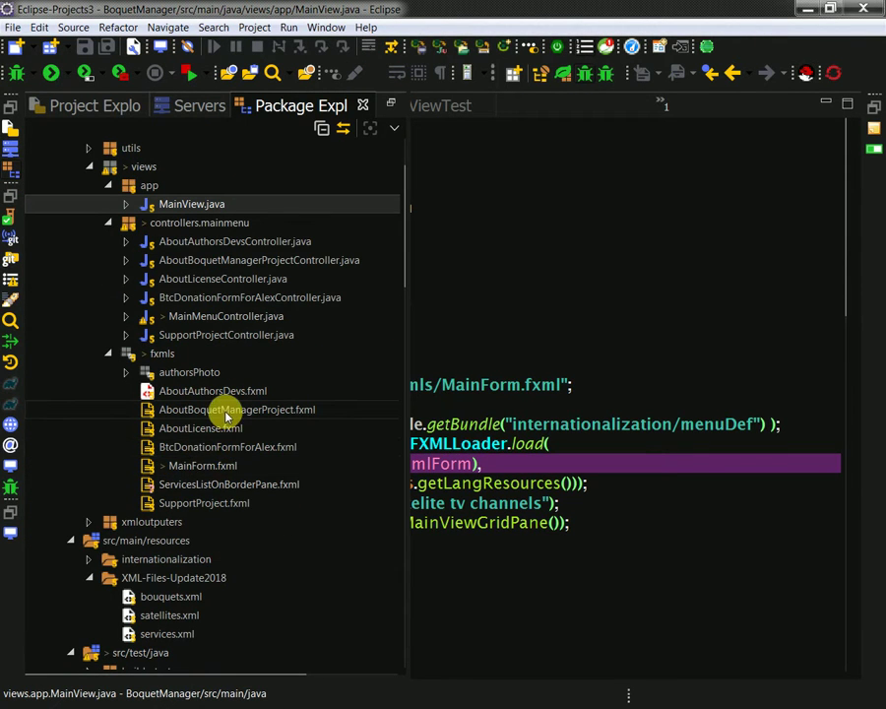
double_click(207, 486)
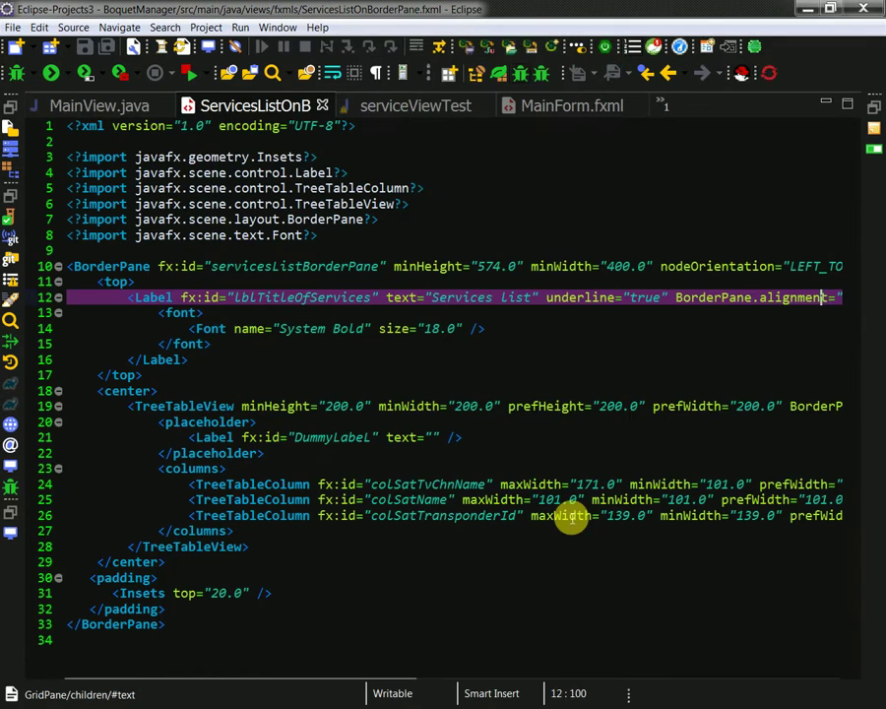
right_click(383, 371)
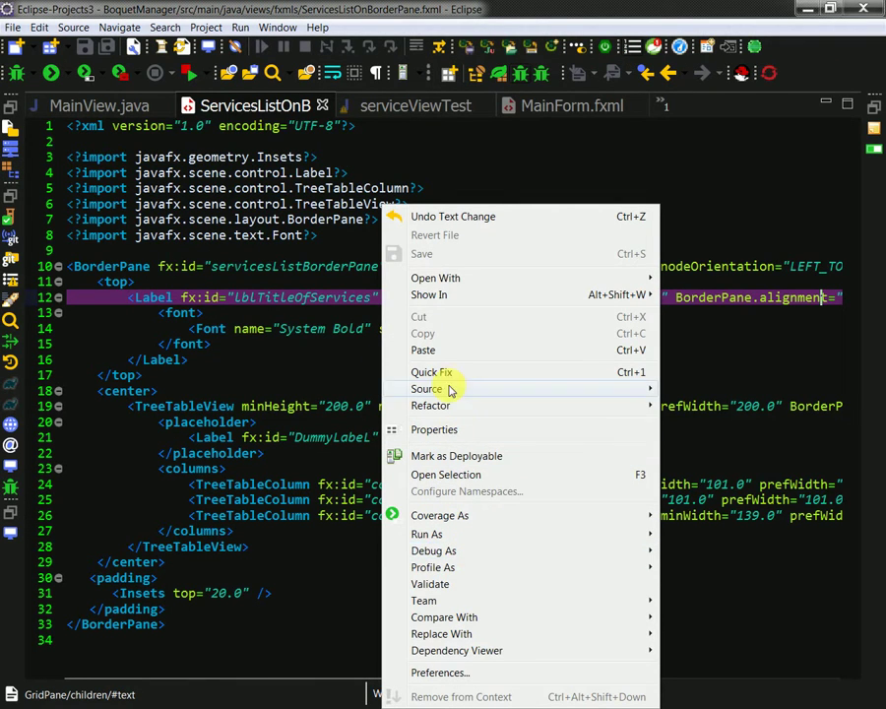
mouse_move(510, 283)
click(675, 318)
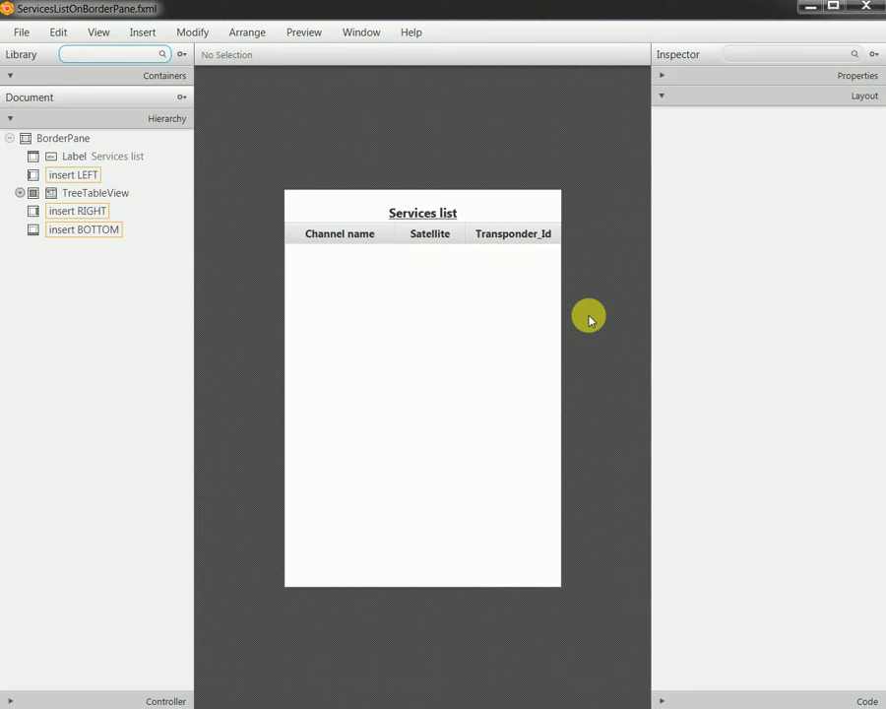
- Set the TreeTableView's minimum and preferred width and height to USE_COMPUTED_SIZE and save the form
click(65, 193)
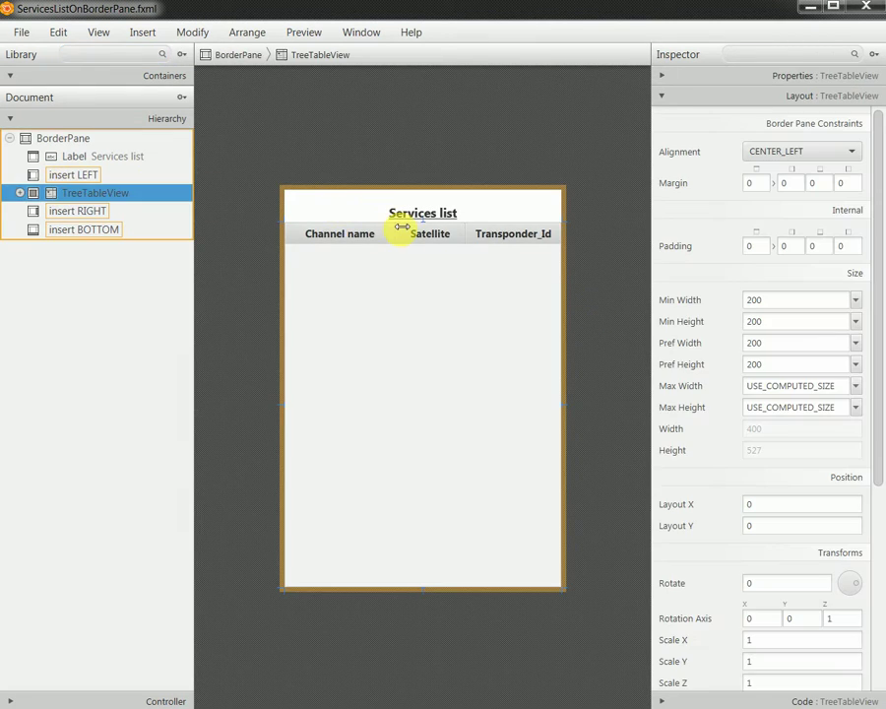
click(855, 300)
click(843, 323)
click(855, 321)
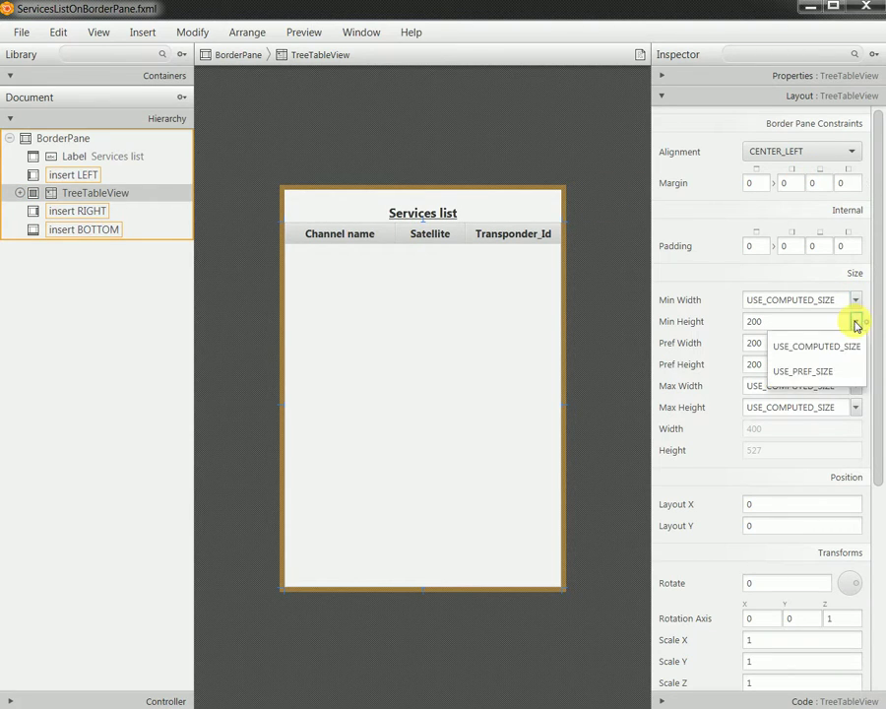
click(840, 346)
click(856, 343)
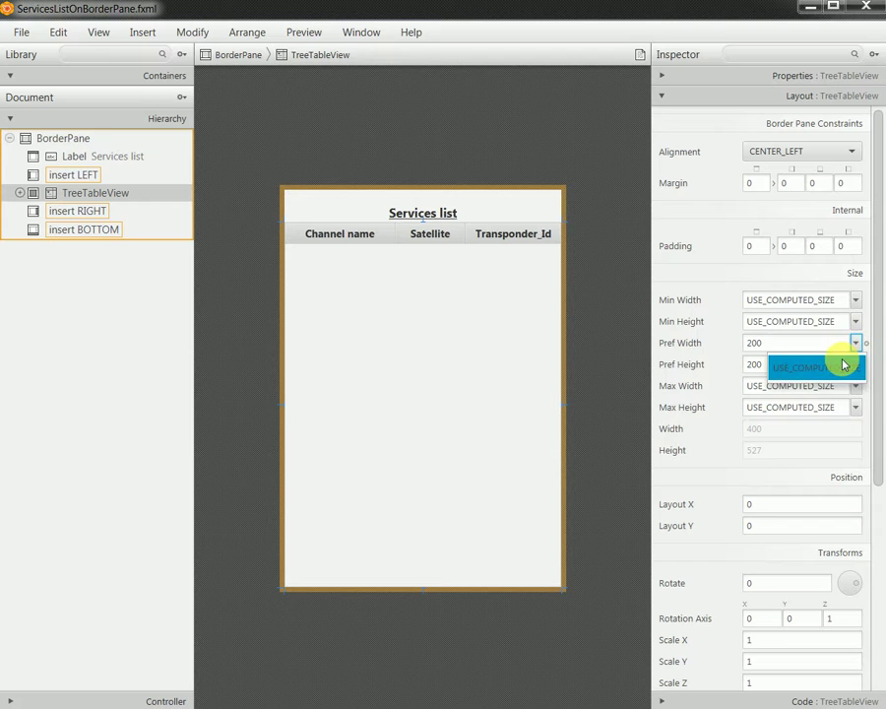
click(845, 364)
click(856, 365)
click(835, 389)
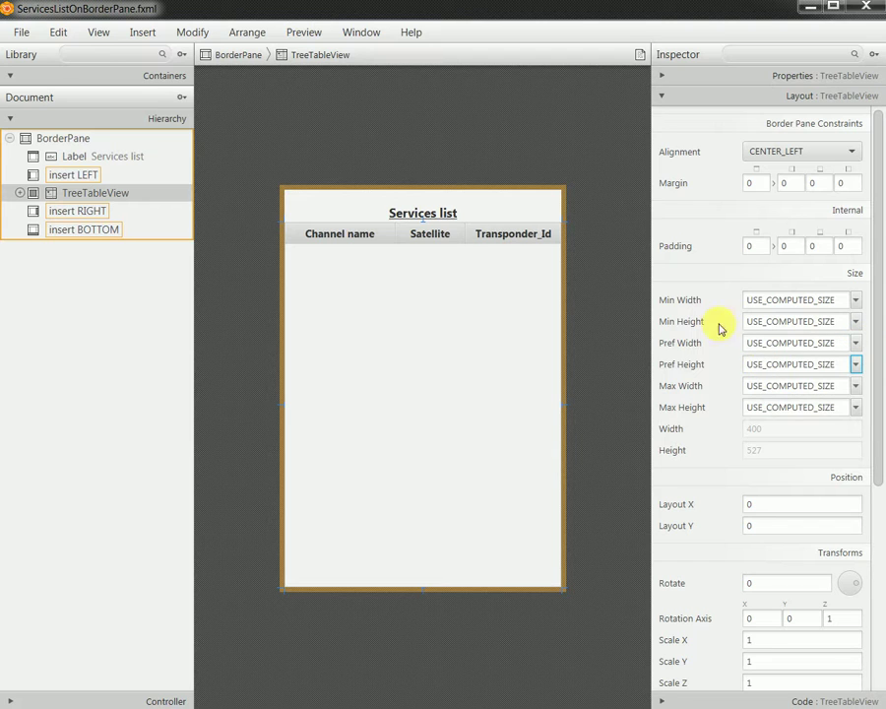
click(21, 33)
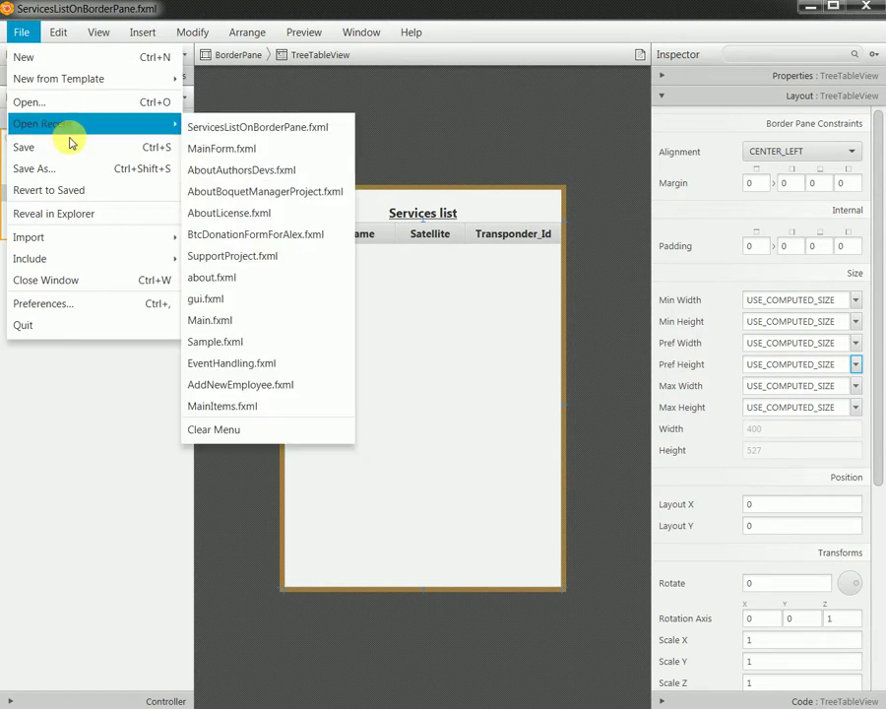
click(70, 146)
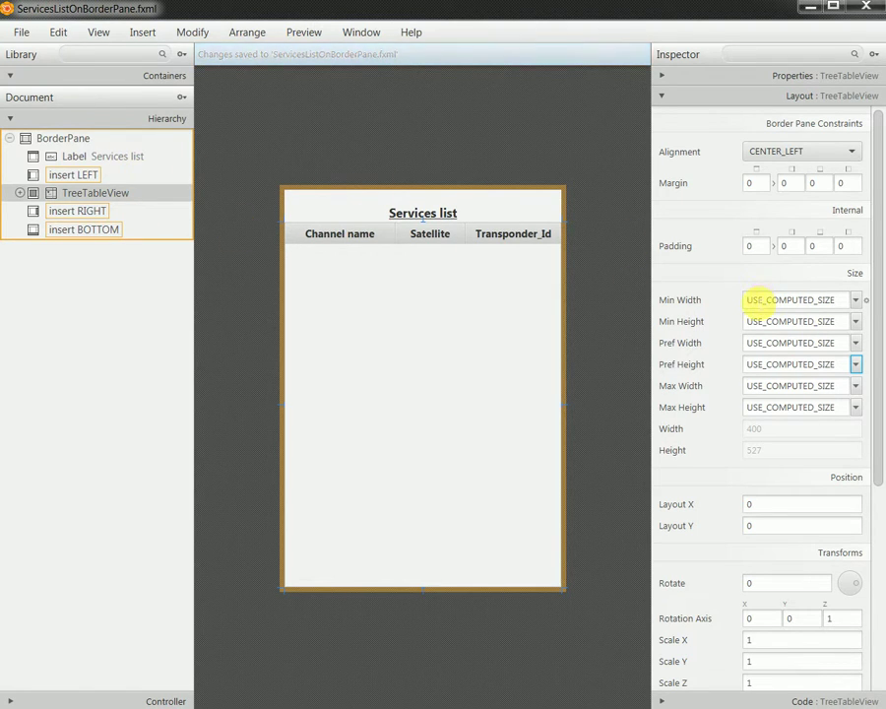
- Try a right padding of 20 on the root BorderPane and set it back to 0
click(28, 140)
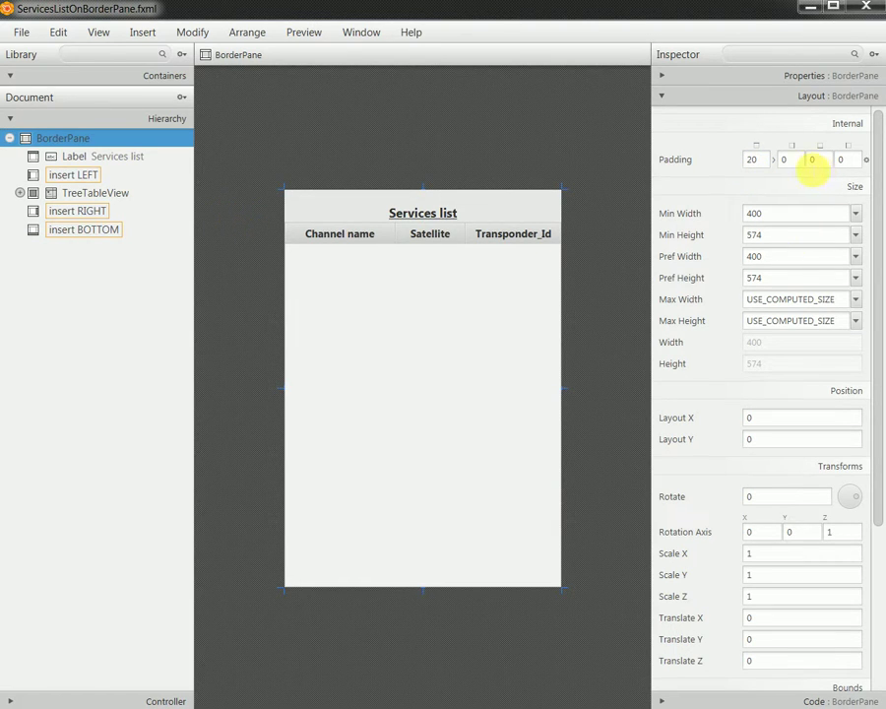
click(794, 161)
double_click(788, 160)
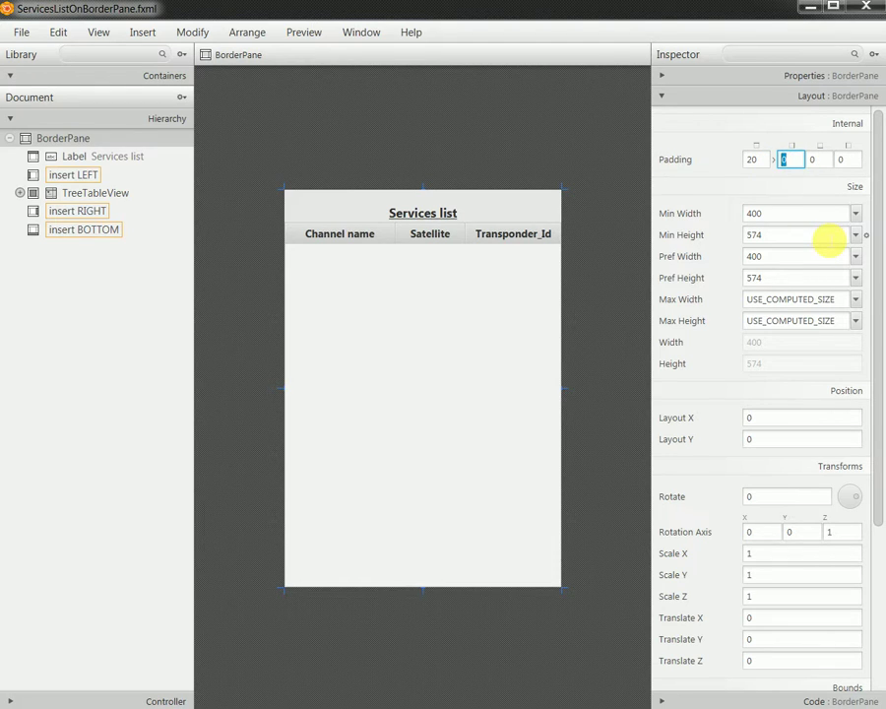
text(20)
key(Return)
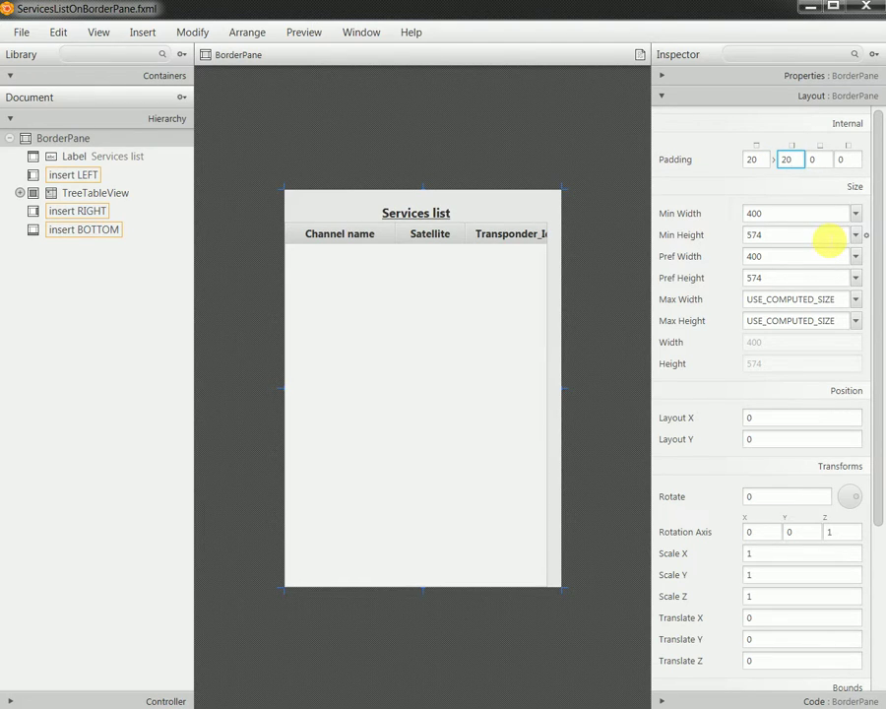
key(BackSpace)
key(BackSpace)
text(0)
key(Return)
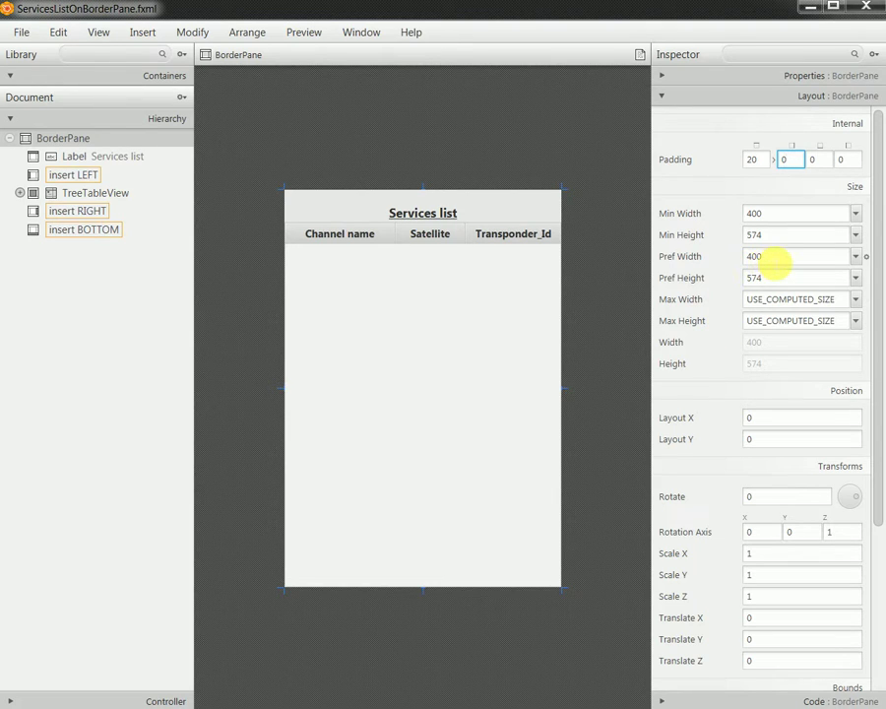
- Inspect the size options offered for the BorderPane's Min Height and Max Width, leaving the values as they are
click(855, 236)
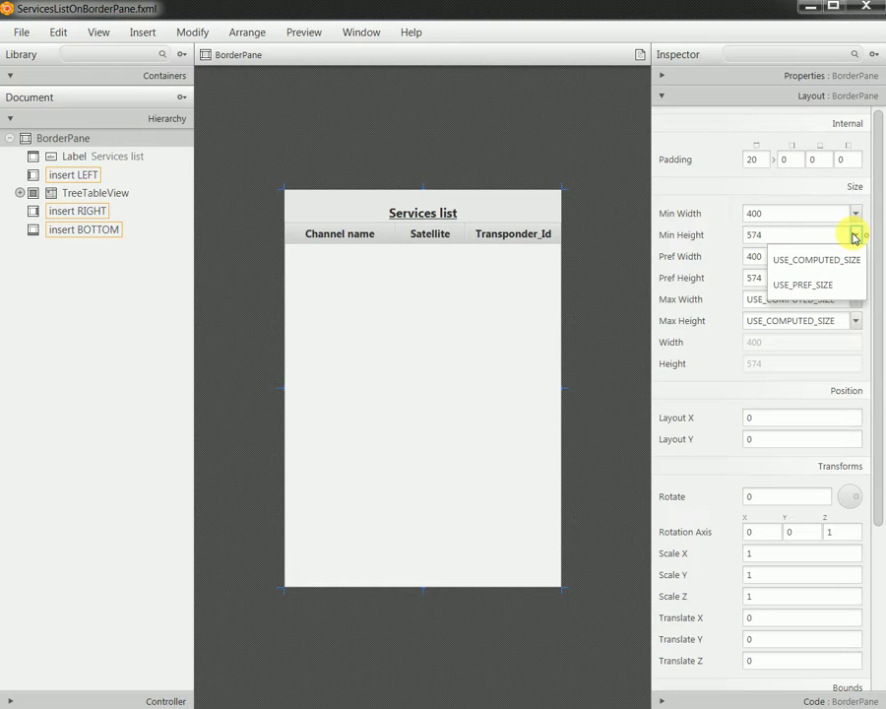
click(855, 235)
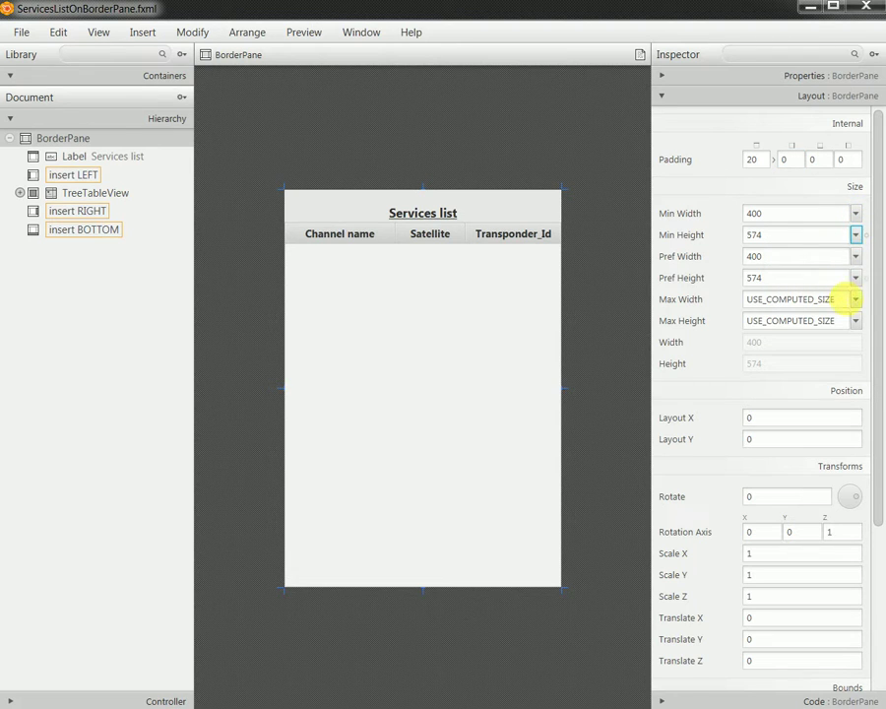
click(856, 301)
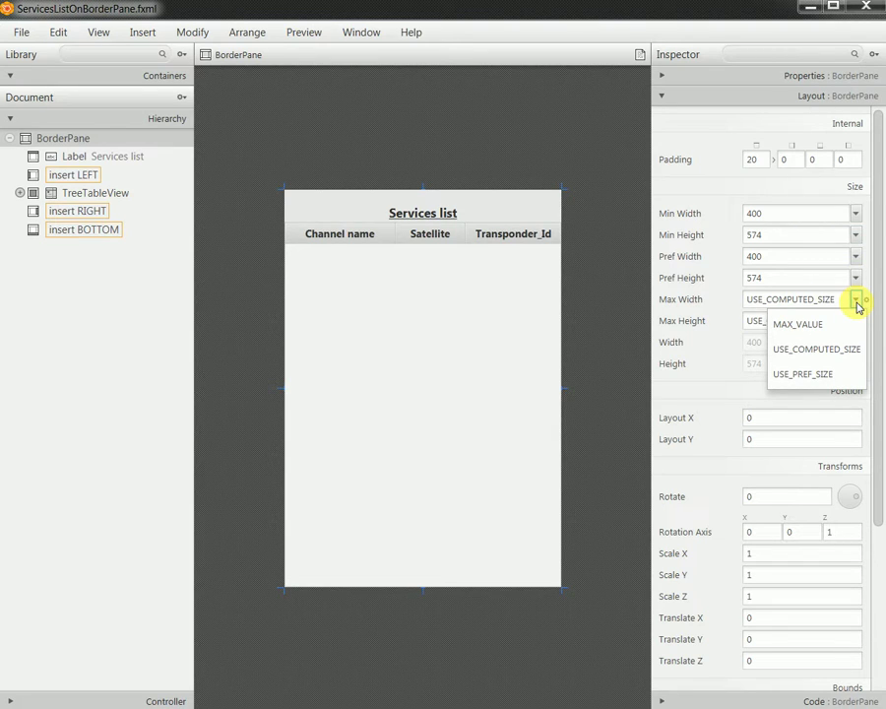
click(856, 302)
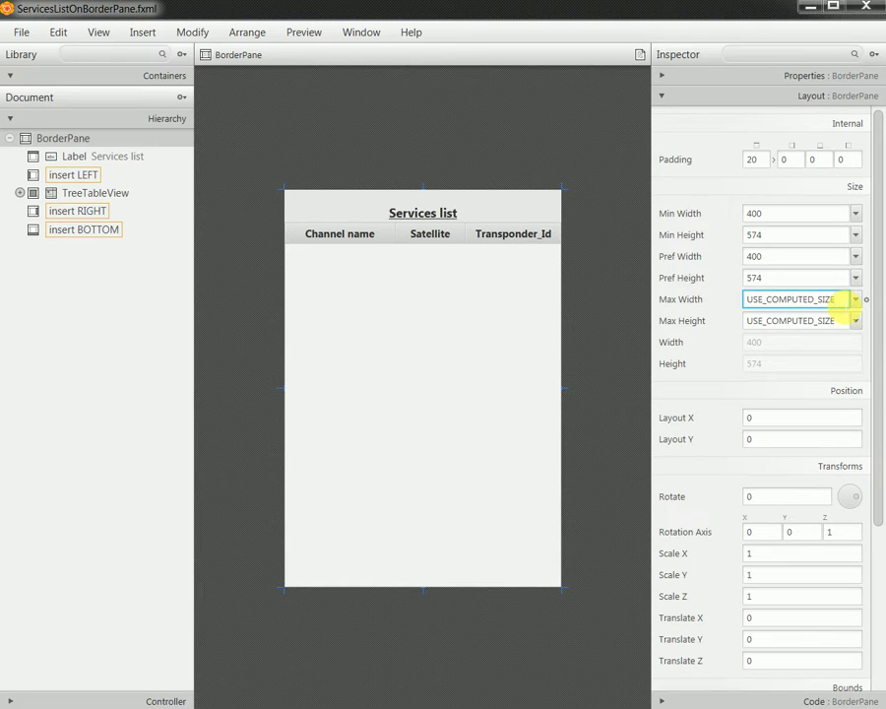
drag(849, 300, 724, 301)
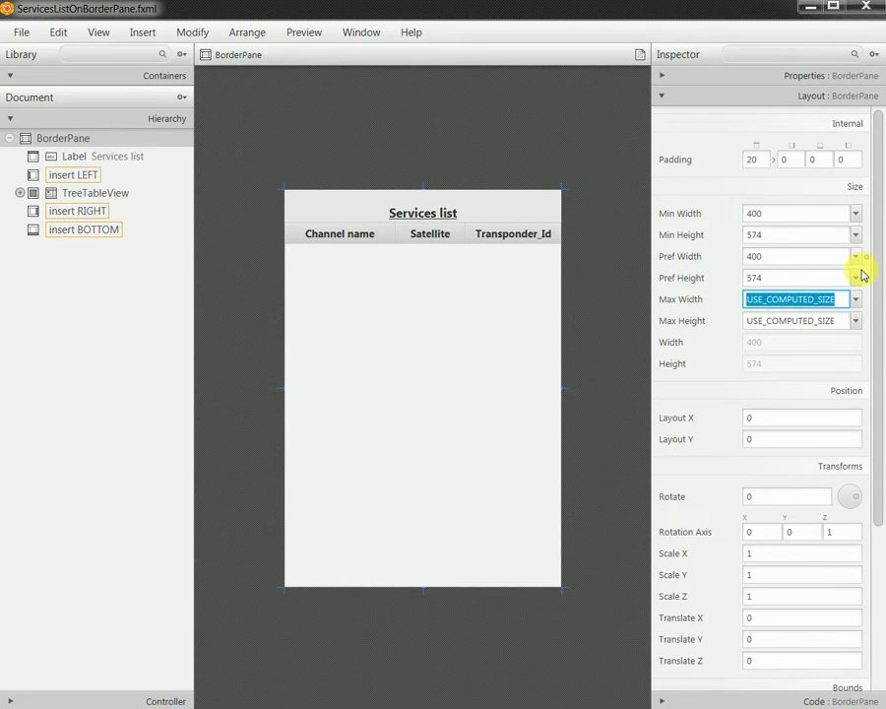
click(724, 436)
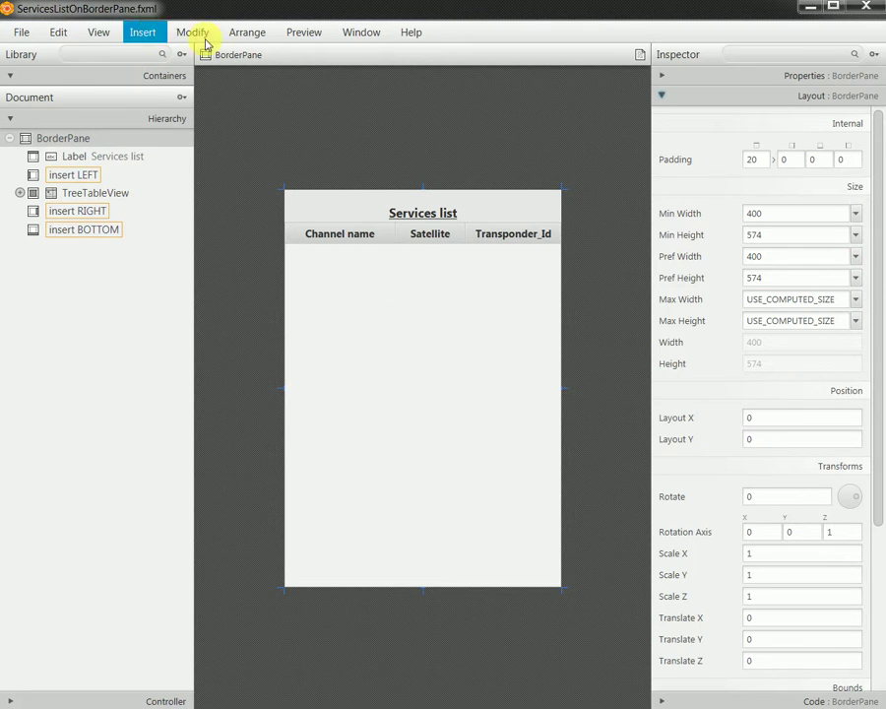
- Preview the services list form in its own window and close the preview
click(302, 33)
click(305, 56)
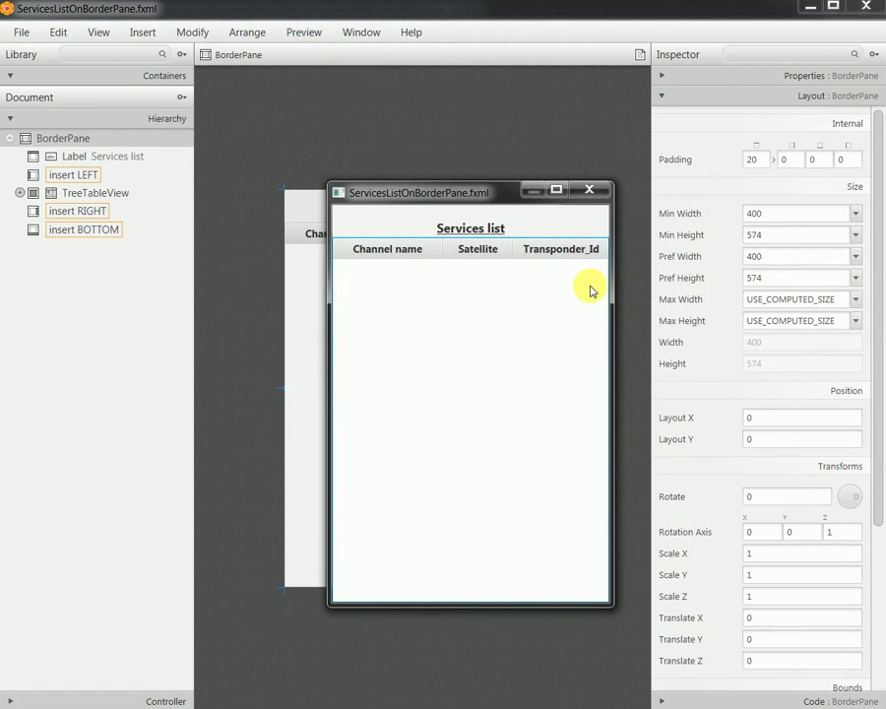
drag(448, 197, 345, 190)
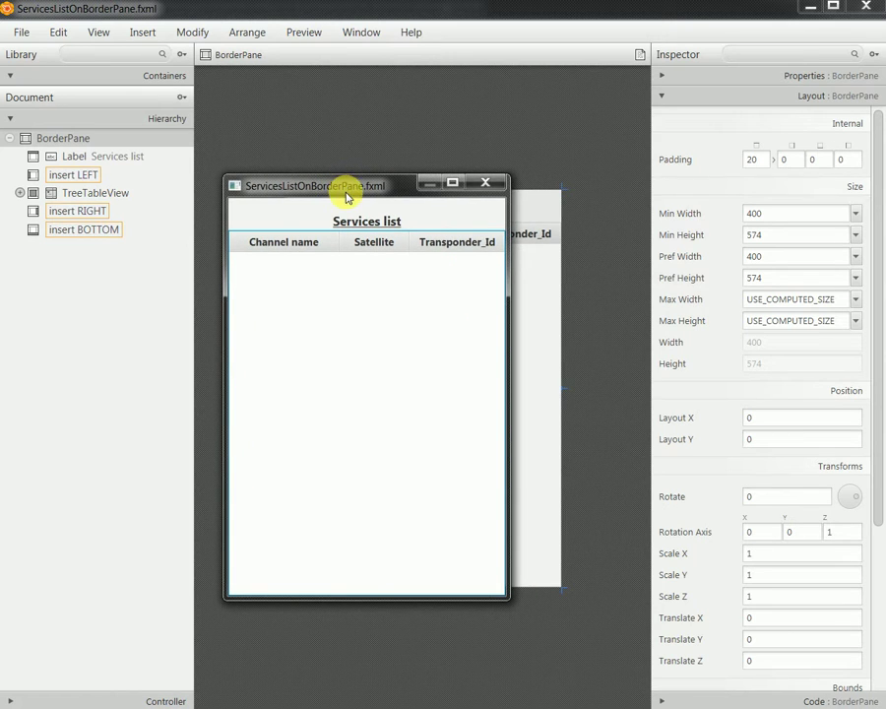
click(488, 183)
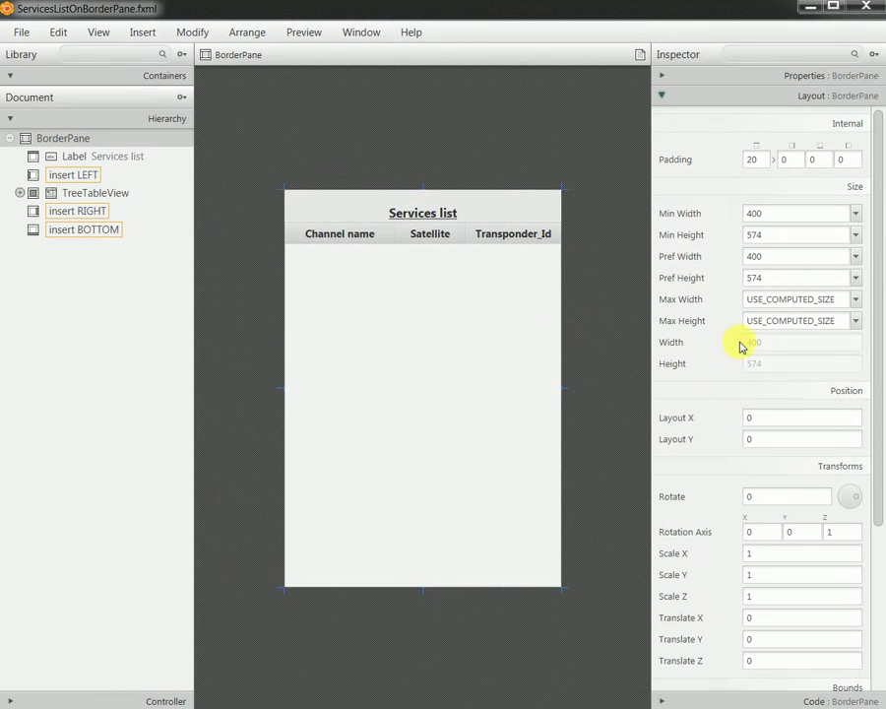
- Check the Resizable setting among the root BorderPane's extra layout properties
scroll(744, 361, down, 3)
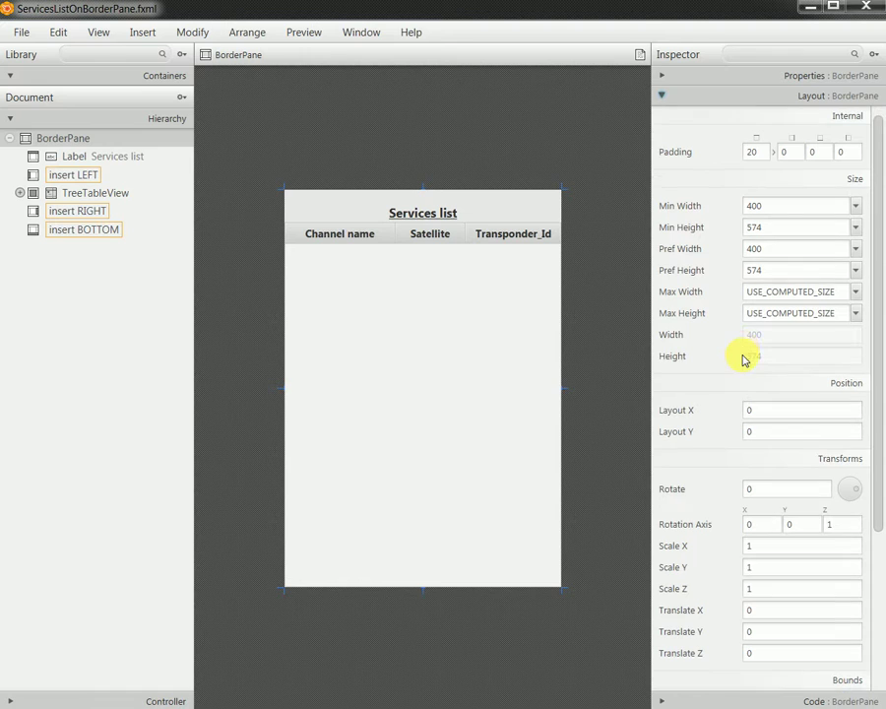
scroll(743, 360, down, 2)
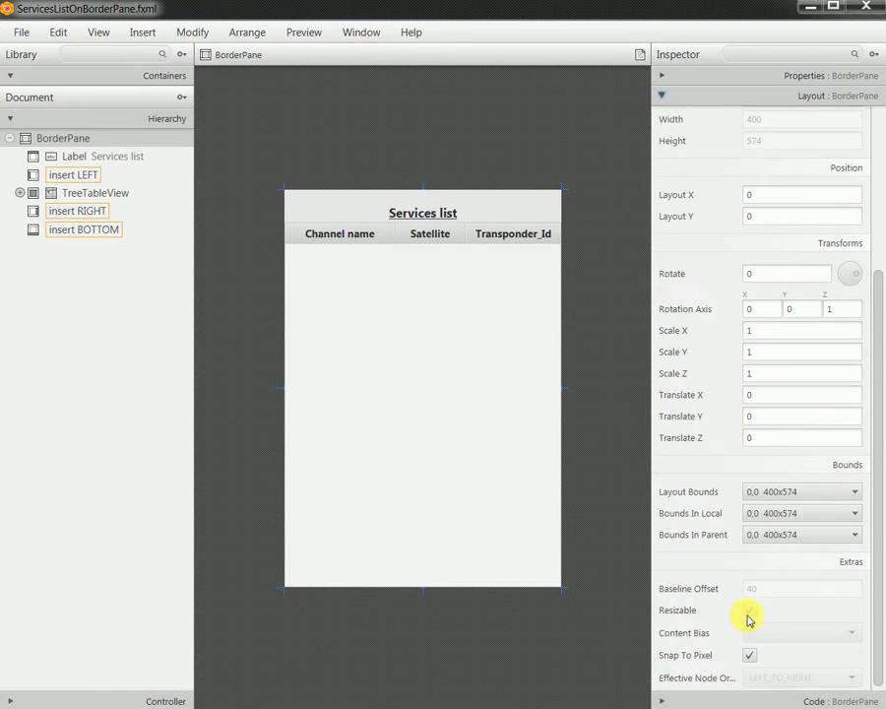
click(685, 619)
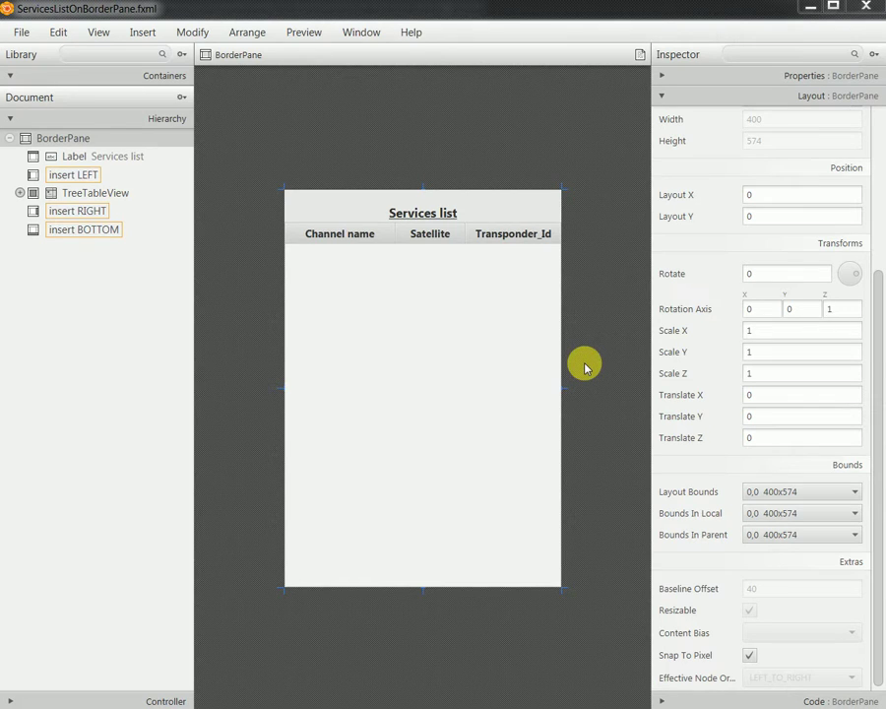
- Find AnchorPane in the library and try adding it to the left area of the root BorderPane
click(69, 55)
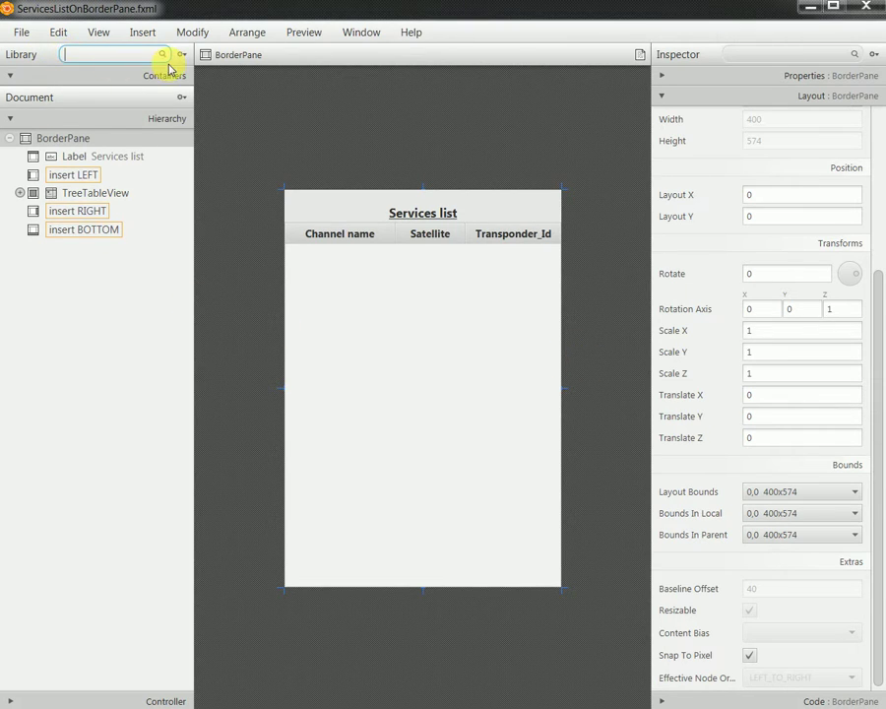
text(AncorPane)
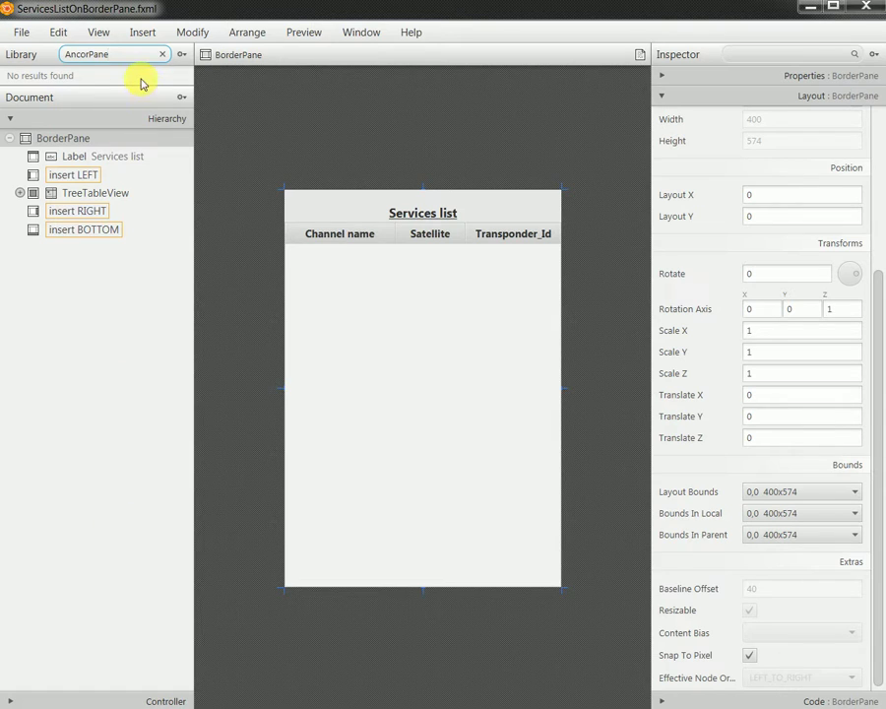
drag(134, 89, 142, 237)
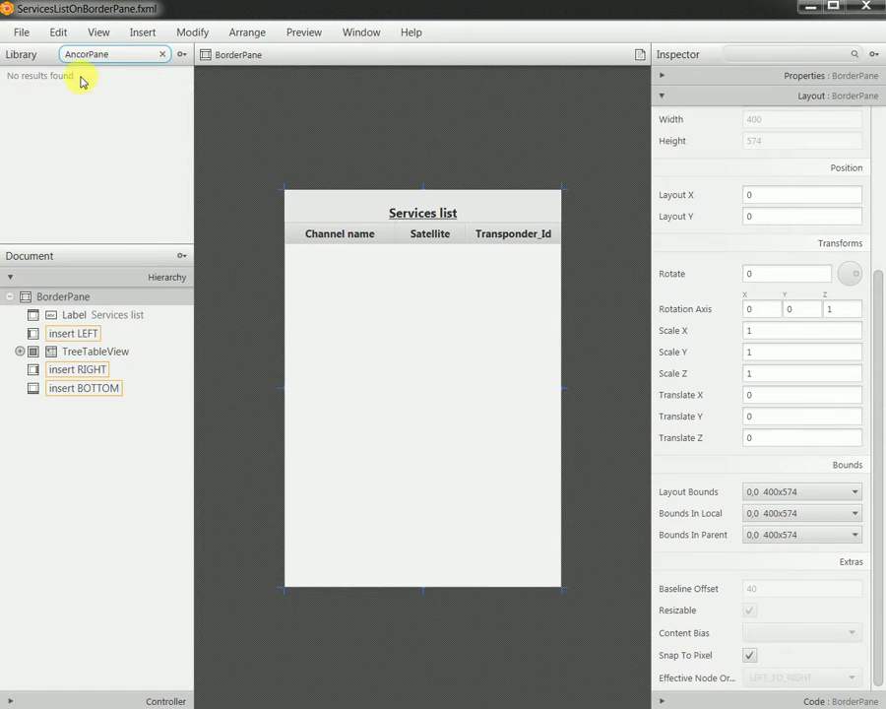
drag(106, 54, 9, 55)
key(BackSpace)
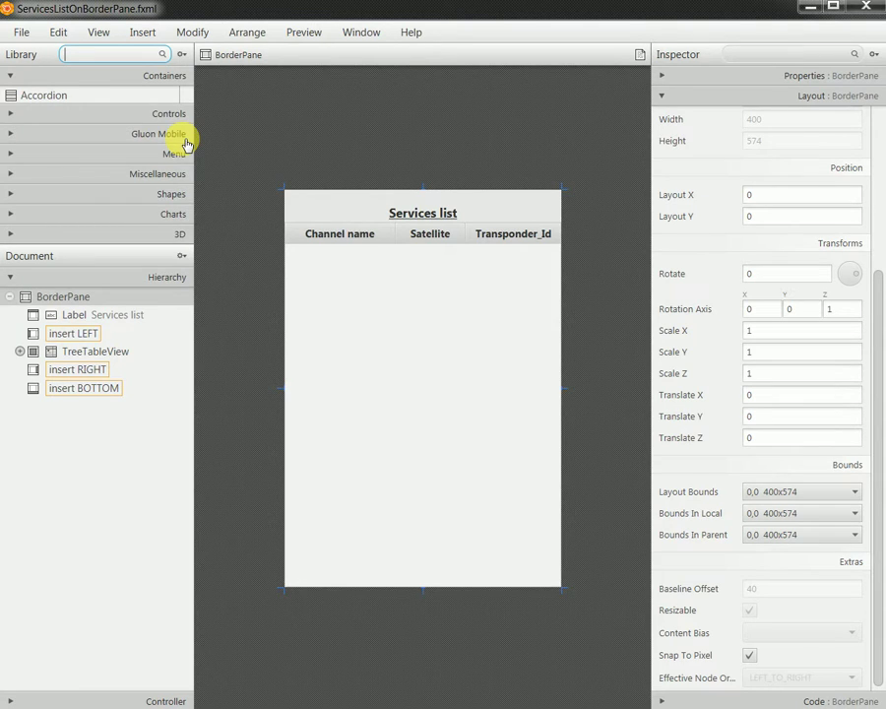
text(An)
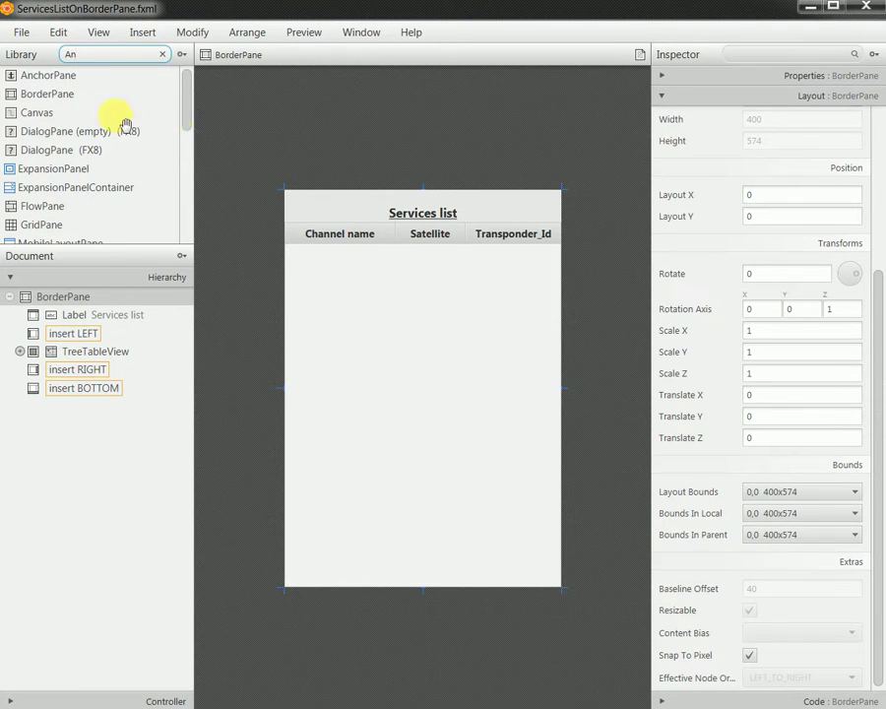
drag(55, 74, 84, 307)
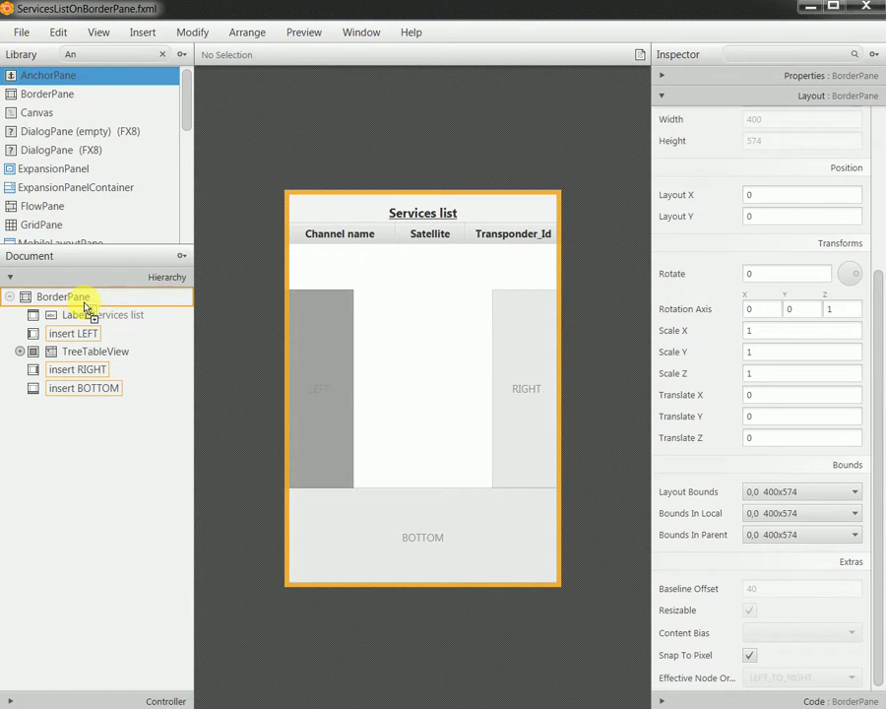
drag(85, 308, 84, 307)
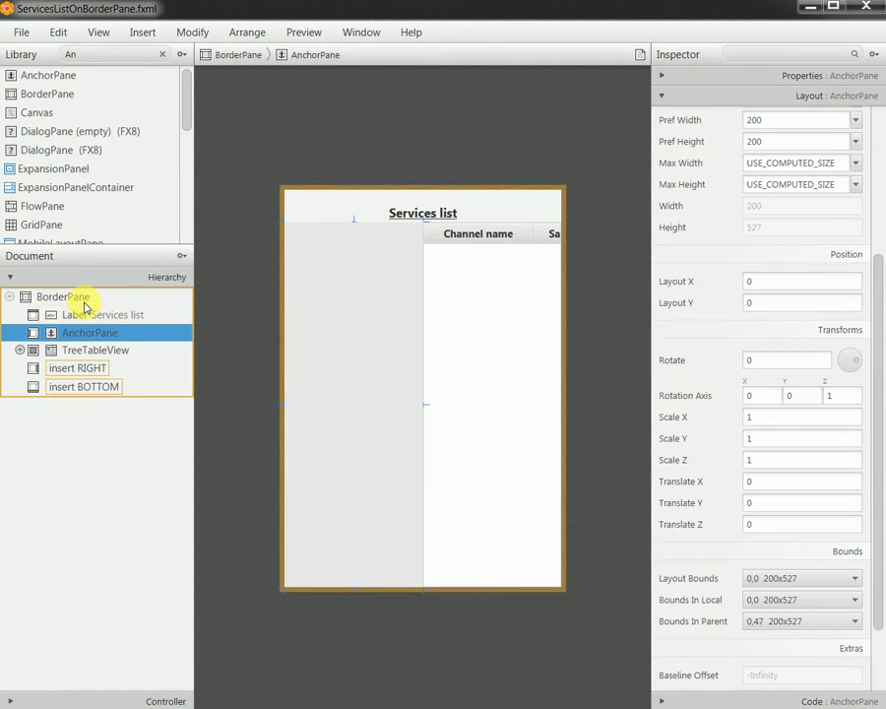
- Check the Resizable setting of the added AnchorPane and delete that pane from the BorderPane
right_click(65, 332)
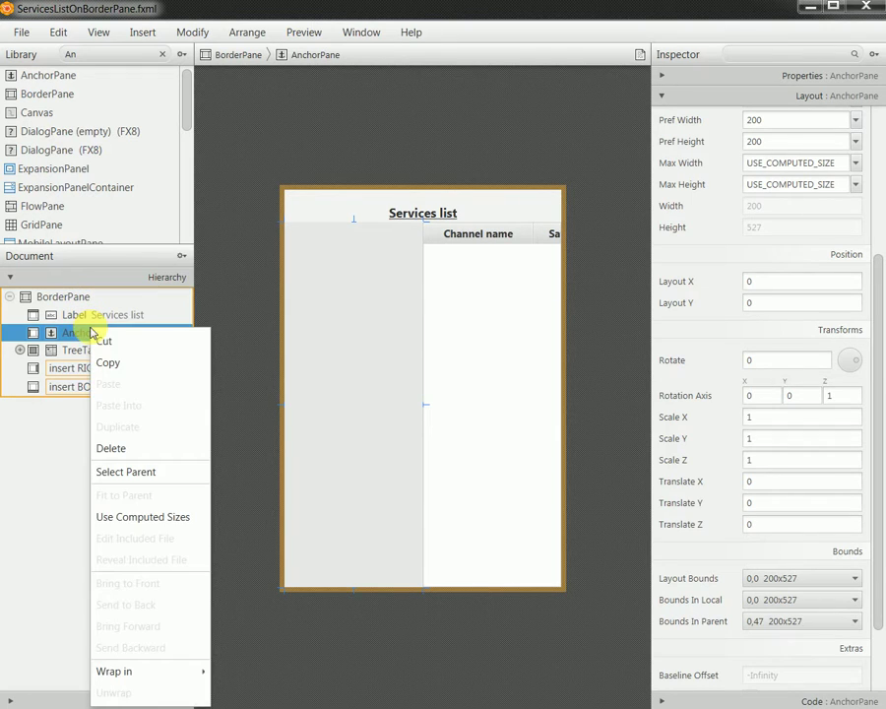
key(Escape)
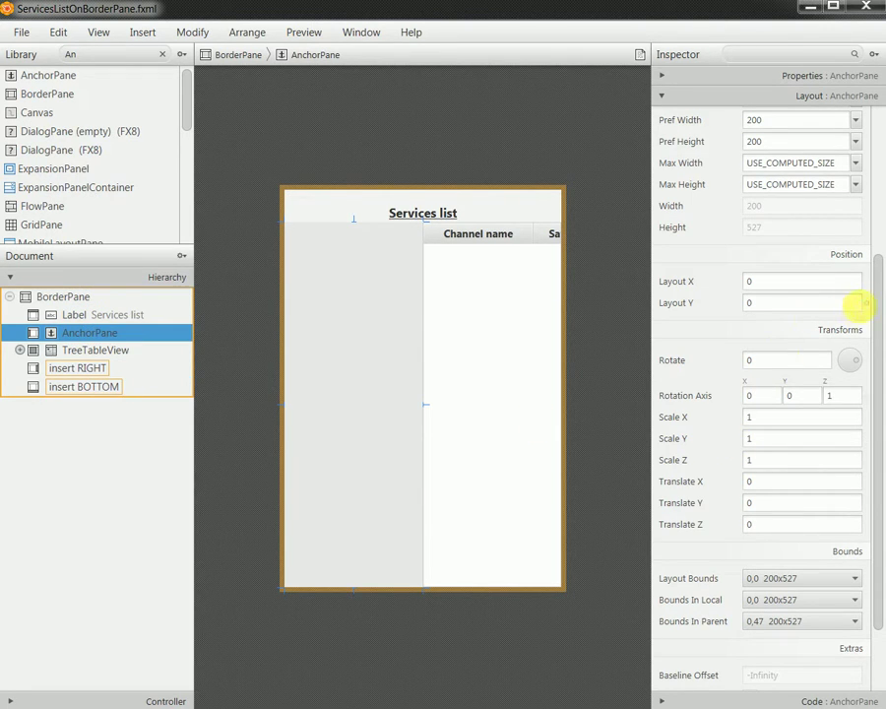
drag(875, 286, 877, 362)
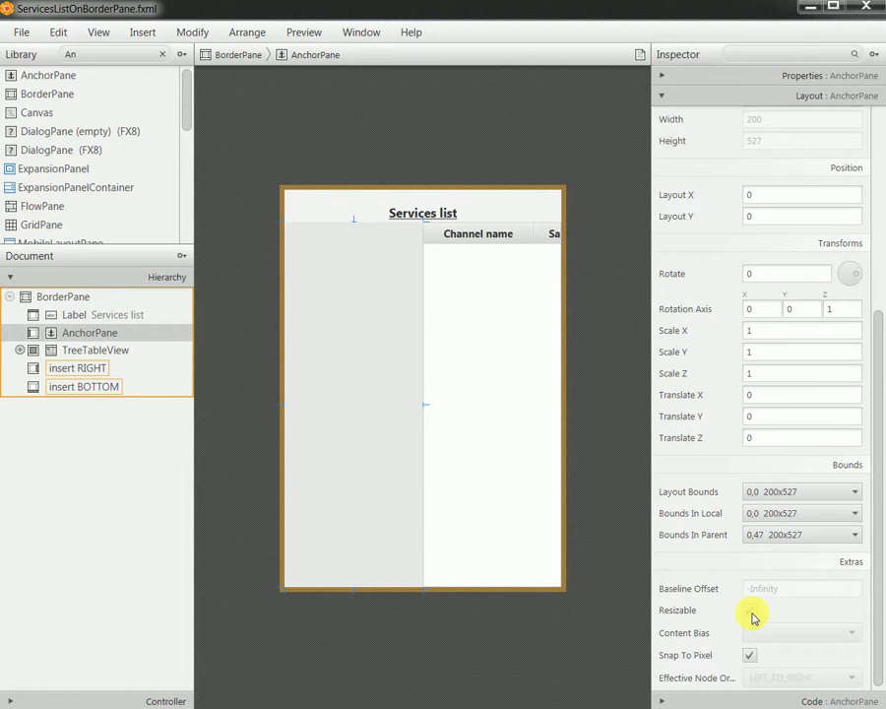
click(61, 332)
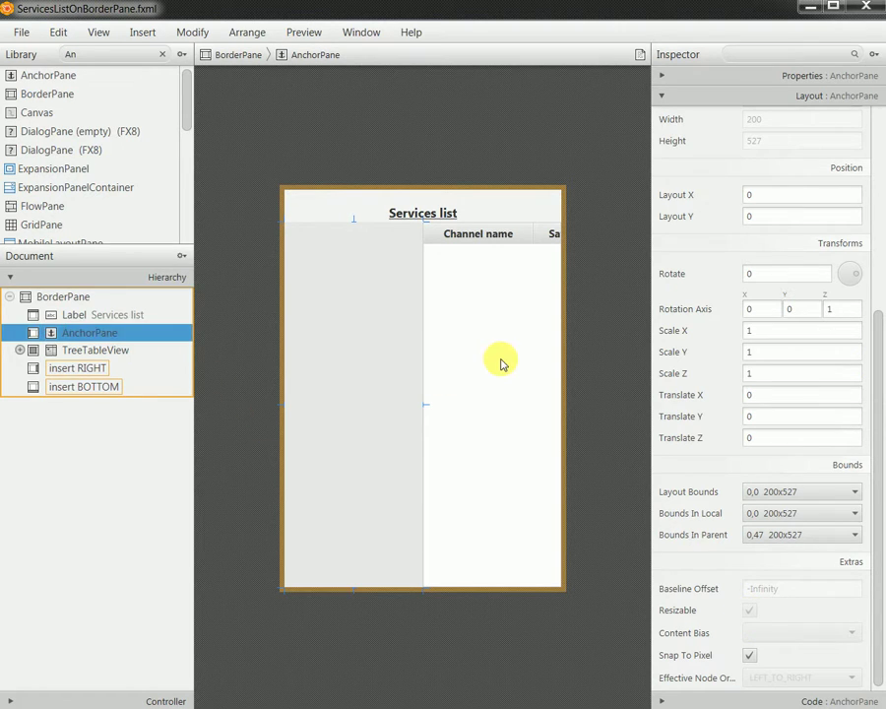
key(Delete)
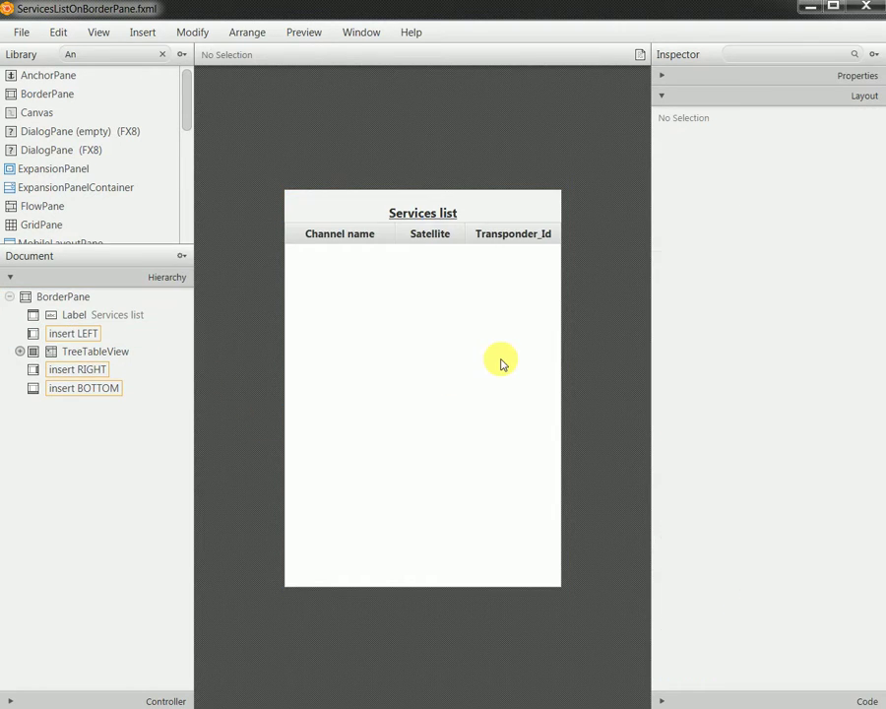
- Set the TreeTableView's alignment within the BorderPane to AUTOMATIC and save the form
click(65, 298)
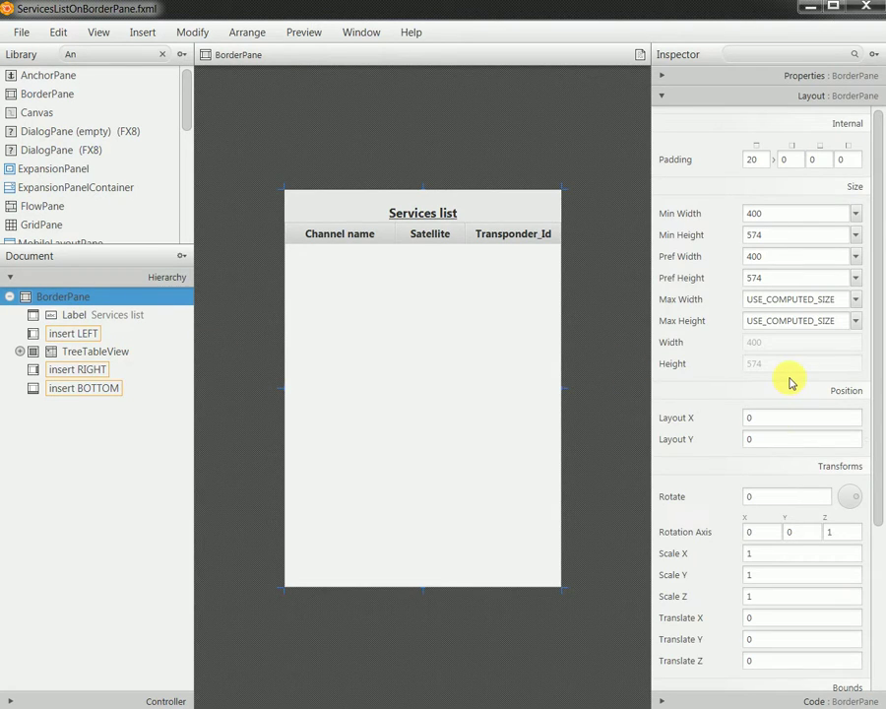
click(869, 419)
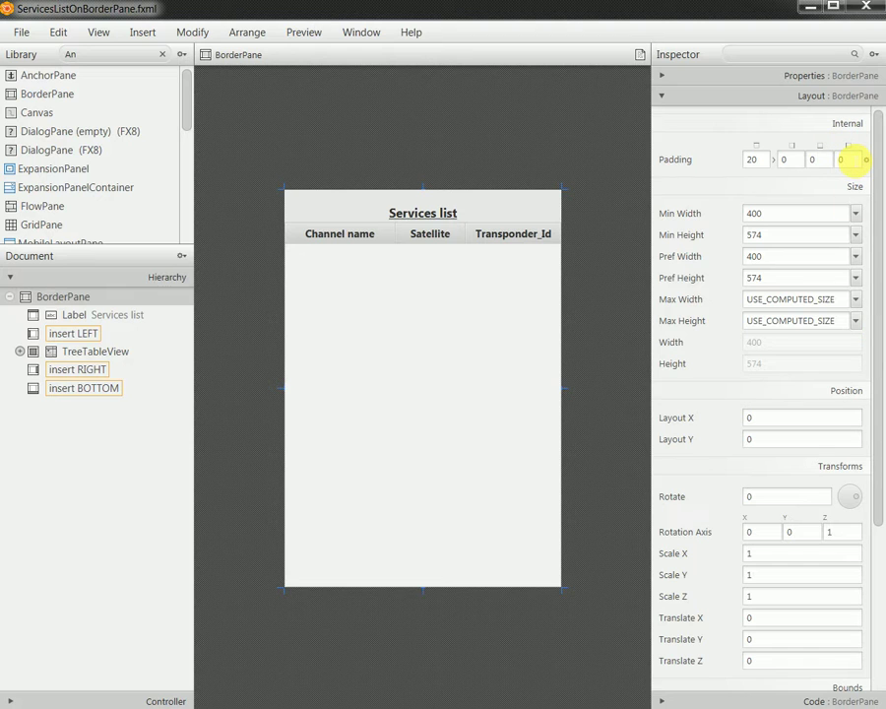
click(94, 369)
click(111, 355)
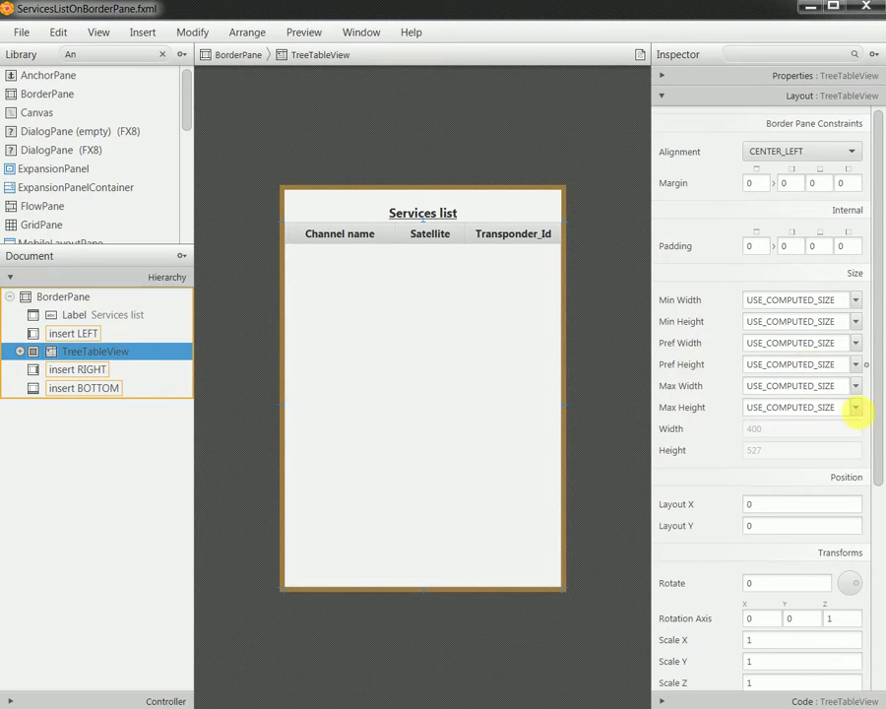
drag(872, 416, 857, 377)
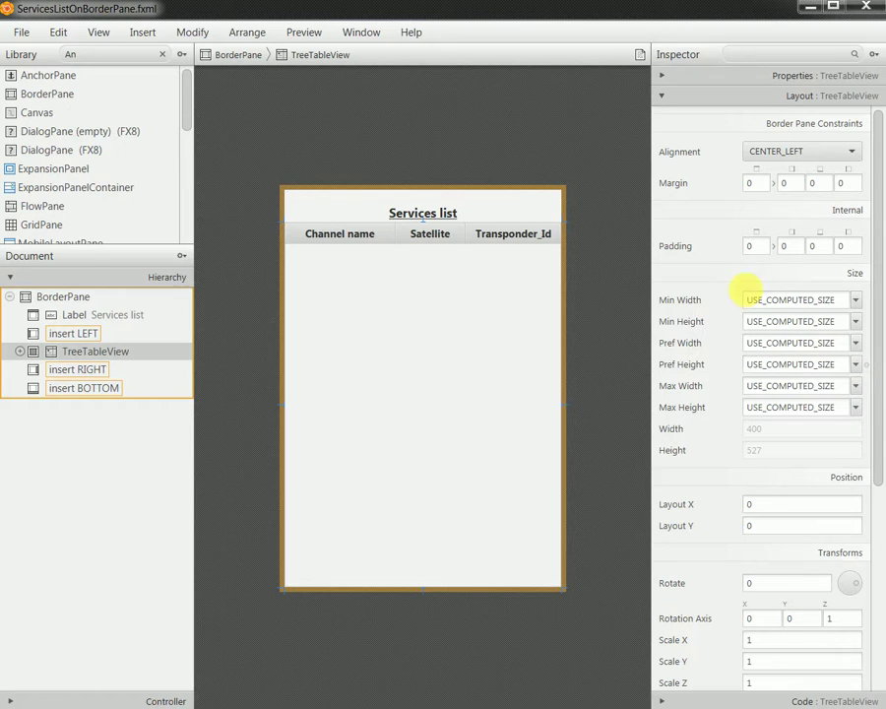
click(760, 154)
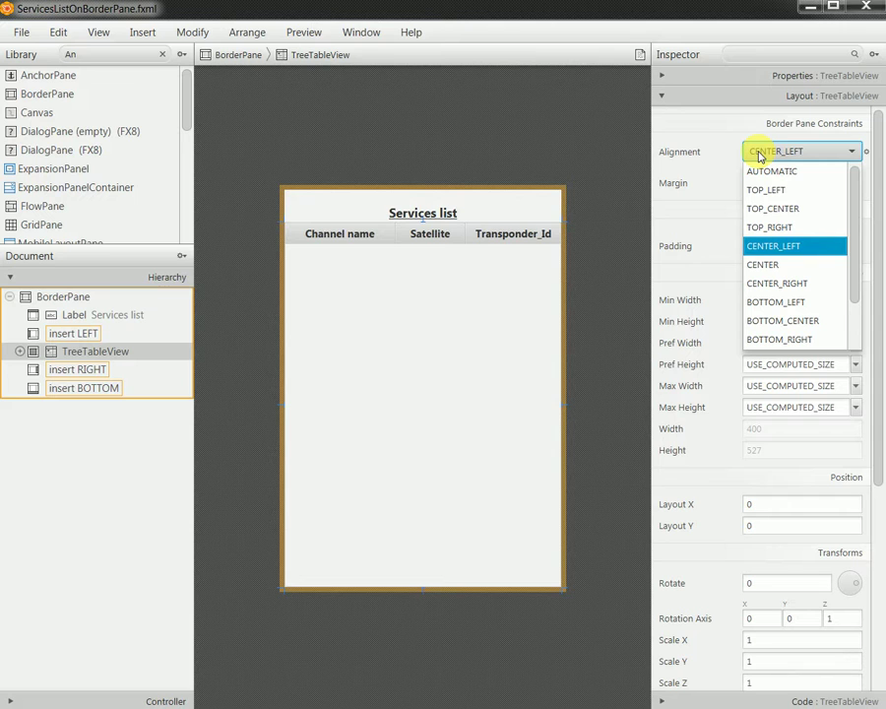
click(777, 171)
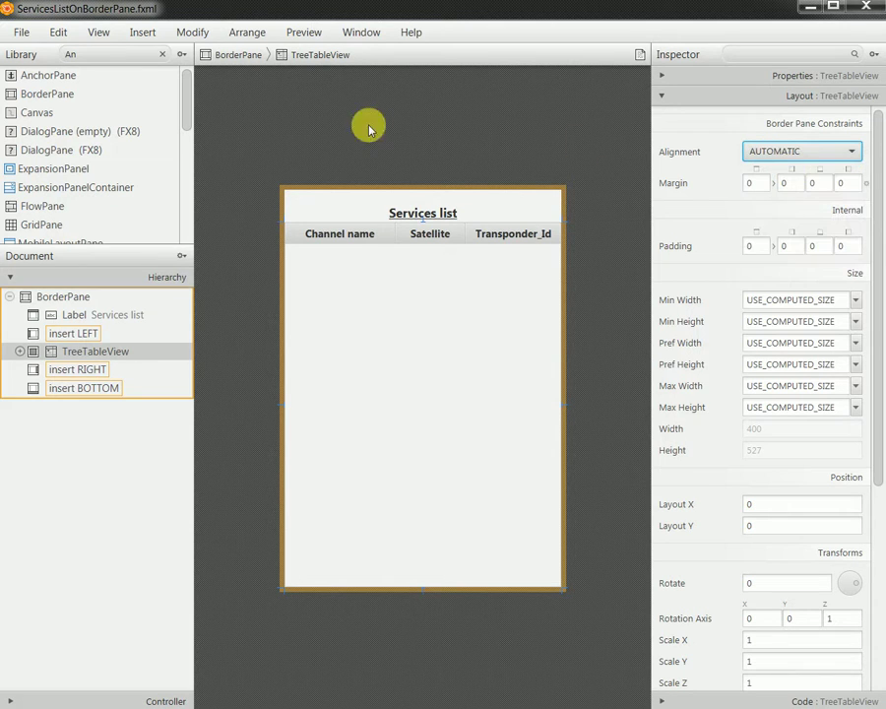
click(20, 32)
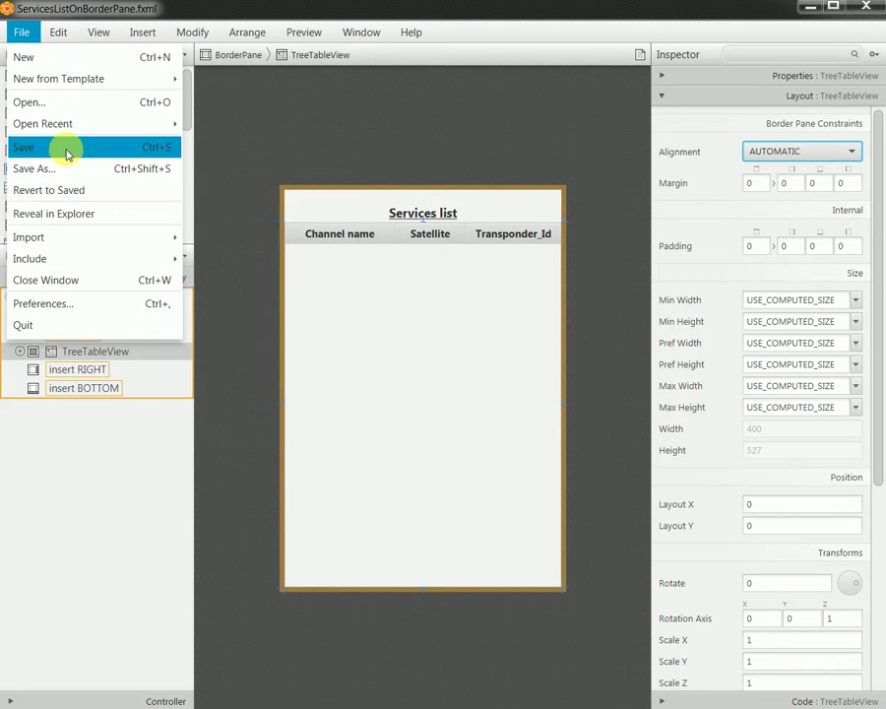
click(67, 145)
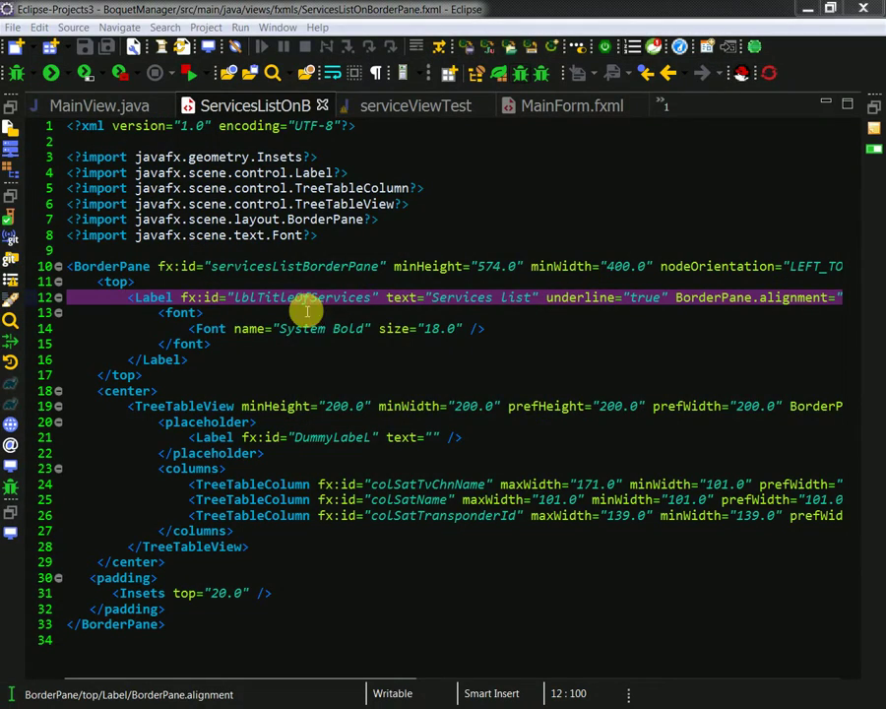
- Switch to MainForm.fxml in Eclipse, open it with SceneBuilder and bring its SceneBuilder window to the front
right_click(288, 233)
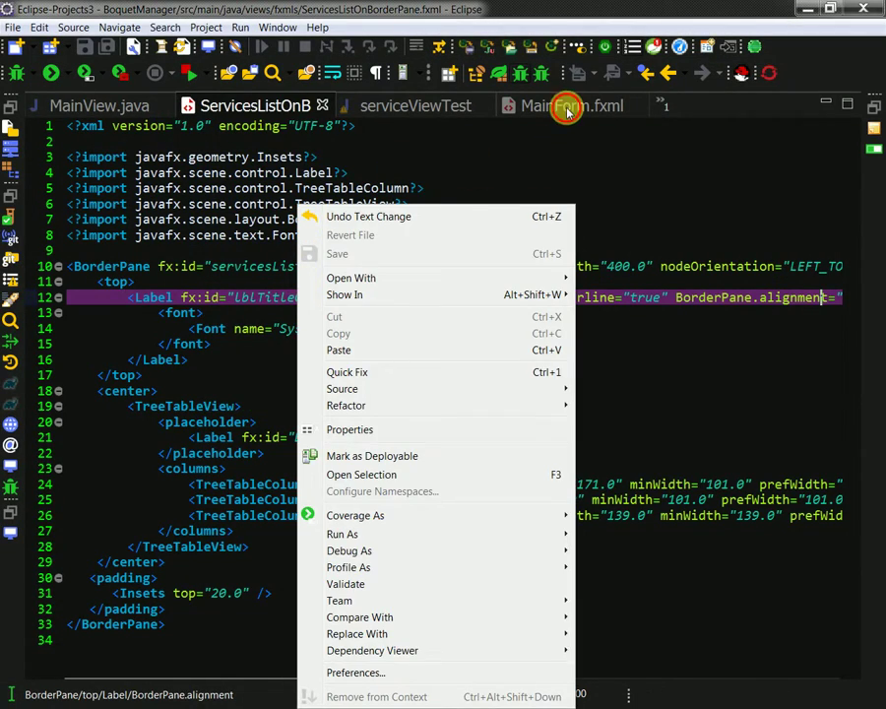
click(570, 105)
right_click(445, 286)
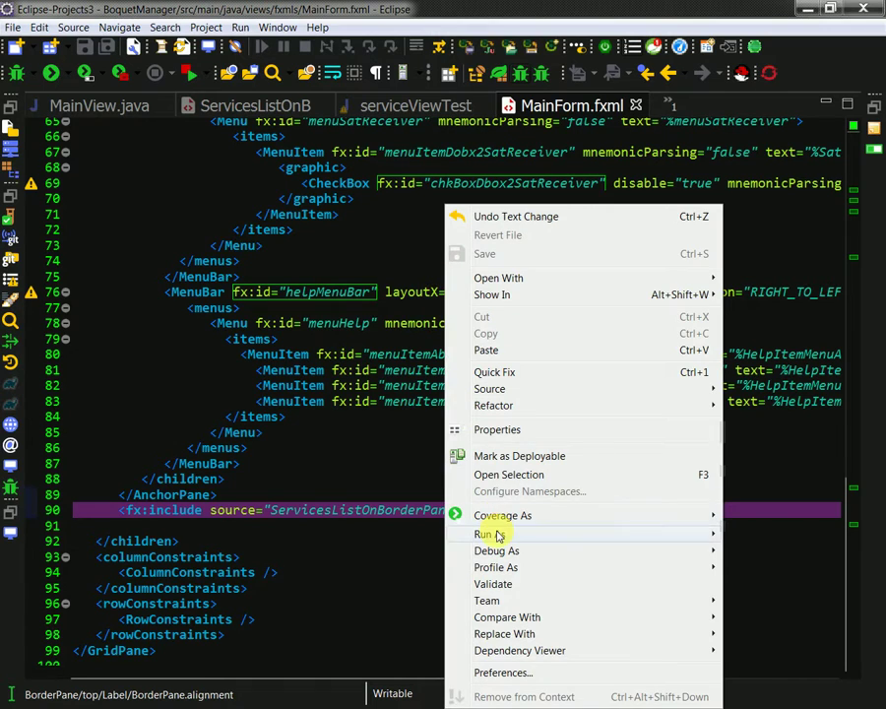
mouse_move(500, 540)
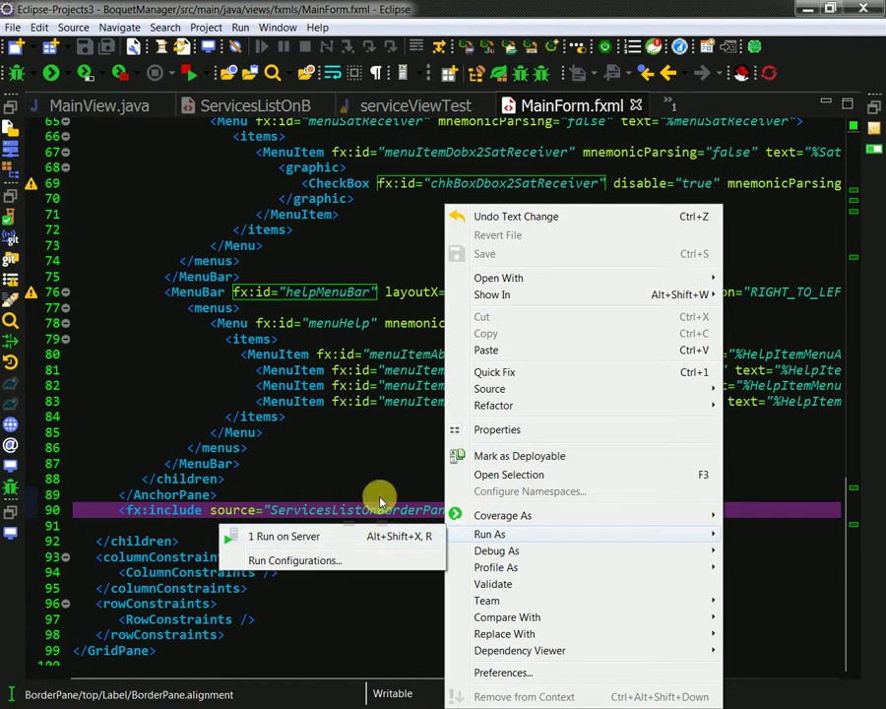
click(352, 400)
right_click(351, 356)
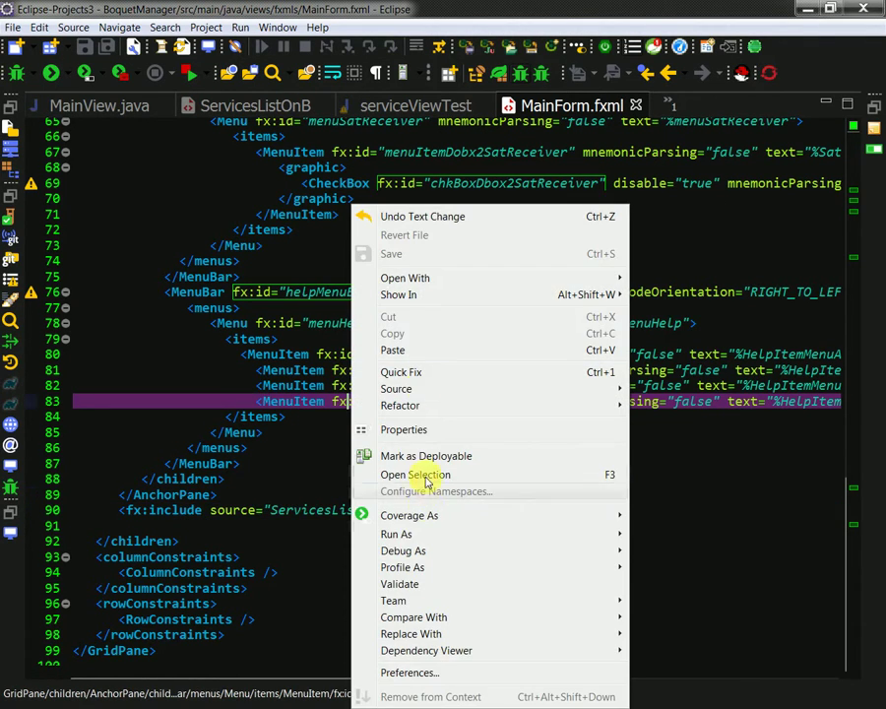
mouse_move(419, 280)
click(728, 322)
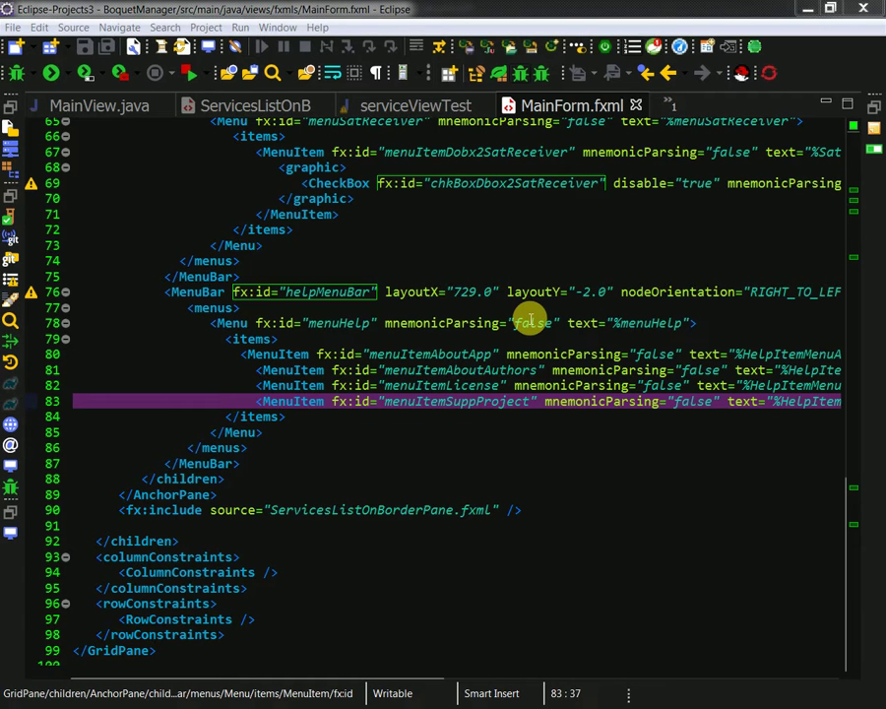
key(alt+Tab)
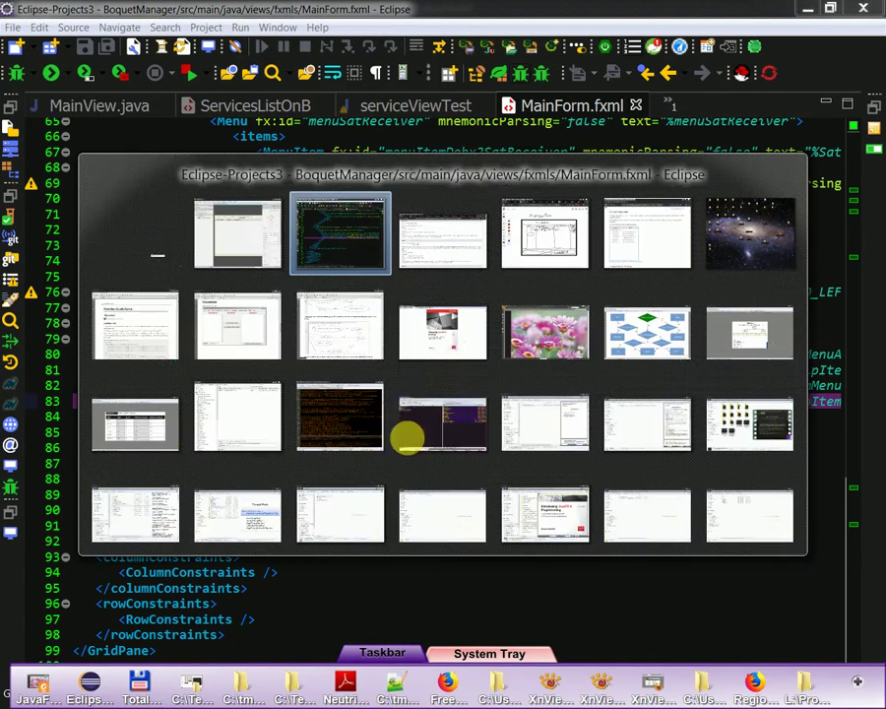
click(223, 259)
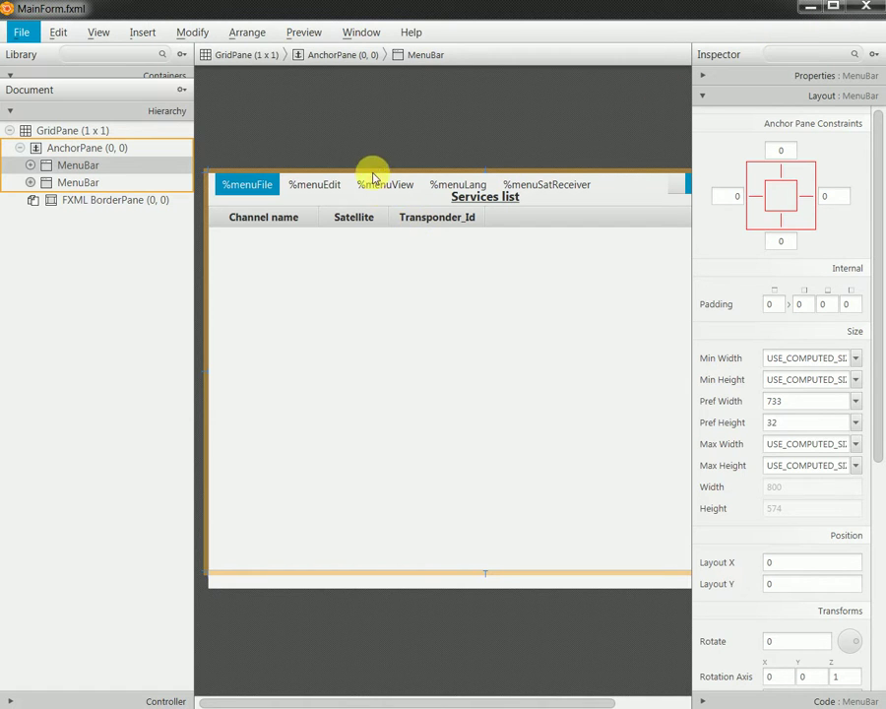
- Preview MainForm.fxml in a maximized window to check how the services list fills it
click(305, 34)
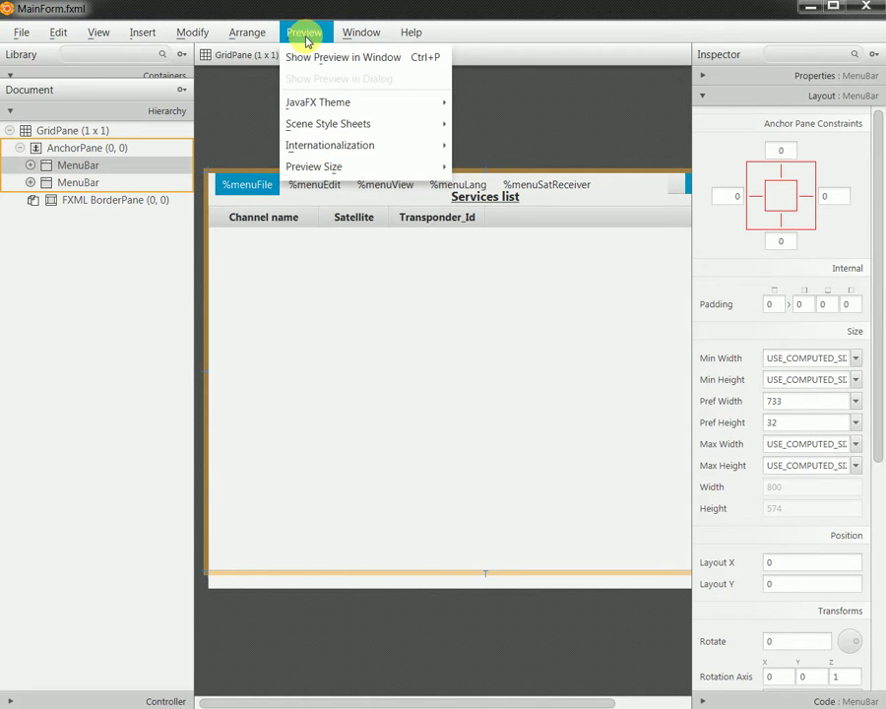
click(308, 56)
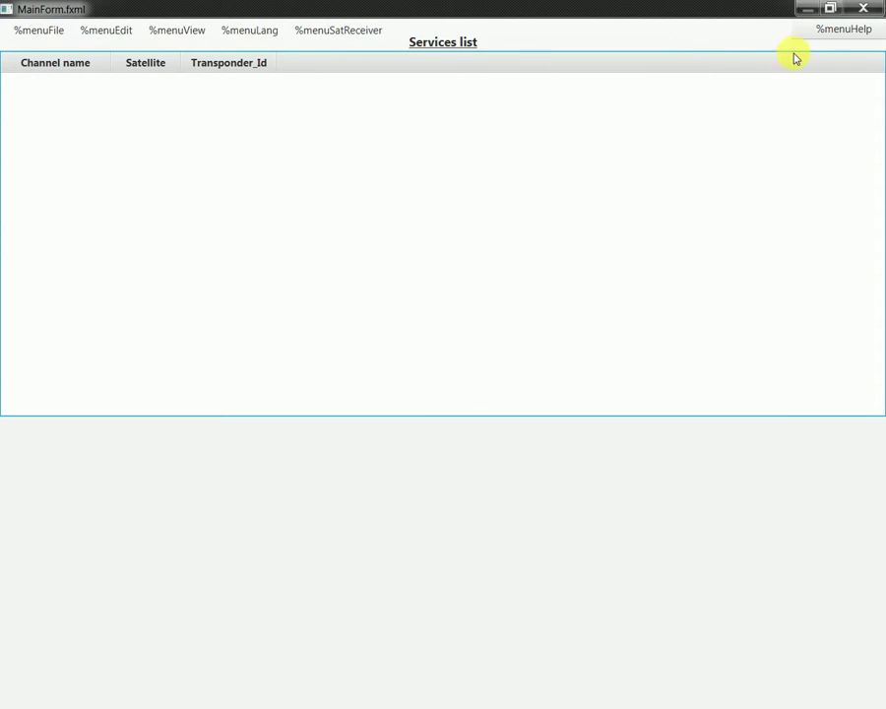
- Close the MainForm.fxml preview and open the file included as FXML BorderPane for editing in its own SceneBuilder window
click(830, 9)
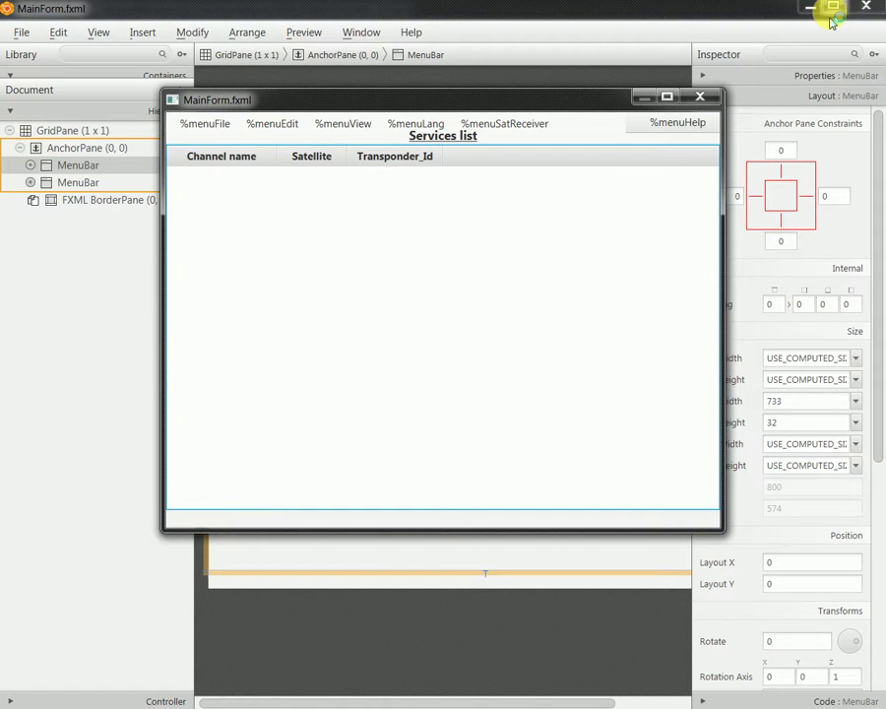
click(699, 97)
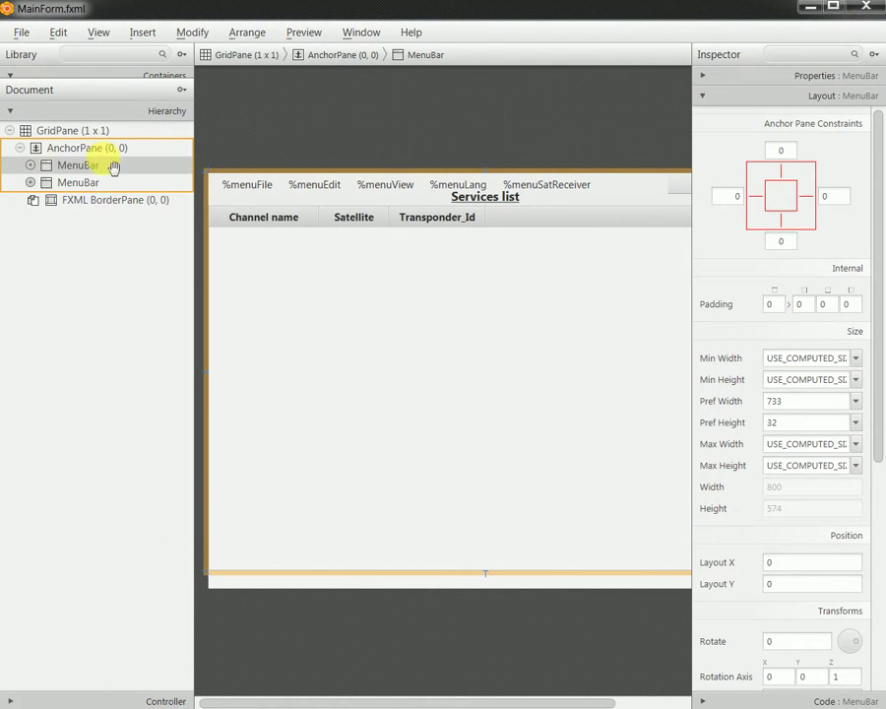
click(21, 146)
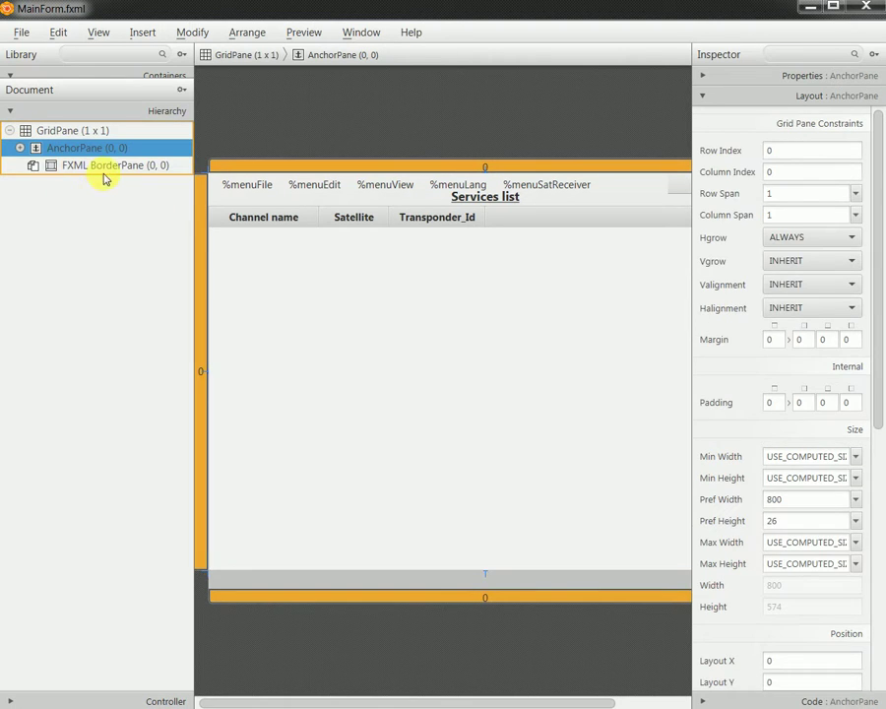
click(114, 170)
right_click(113, 170)
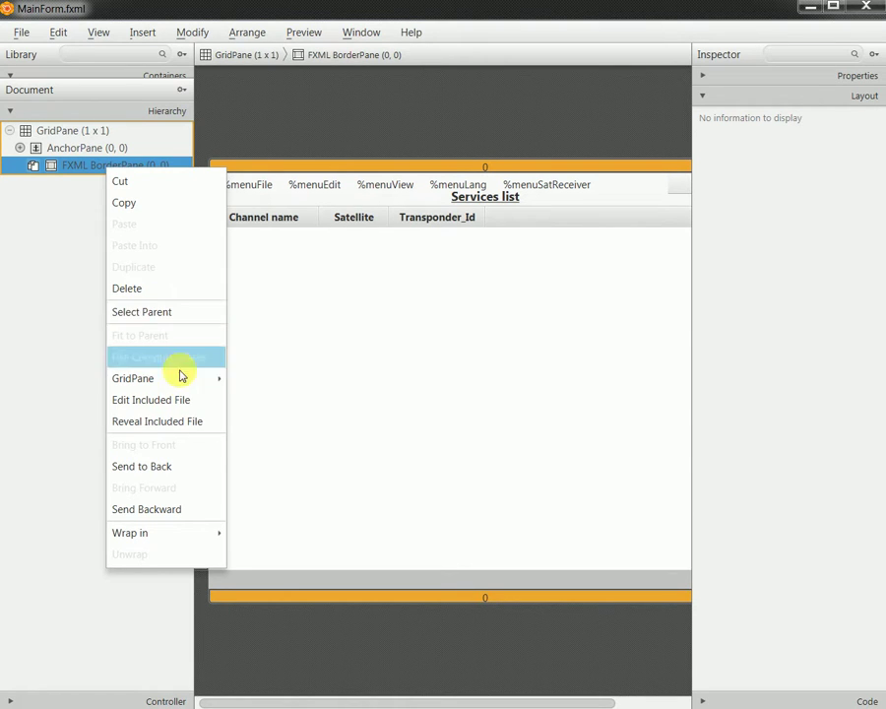
click(180, 400)
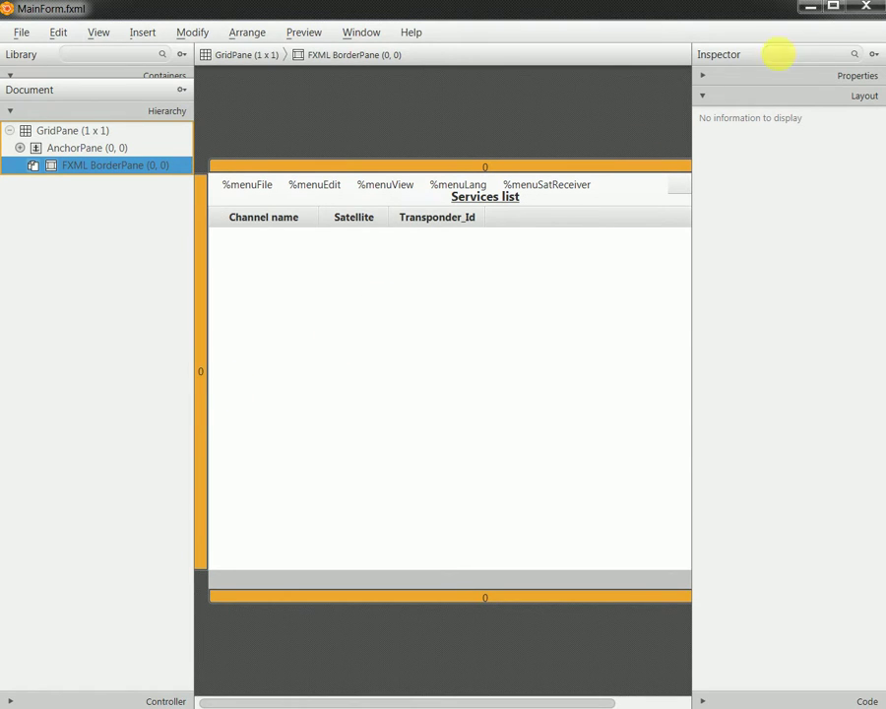
click(809, 6)
key(alt+Tab)
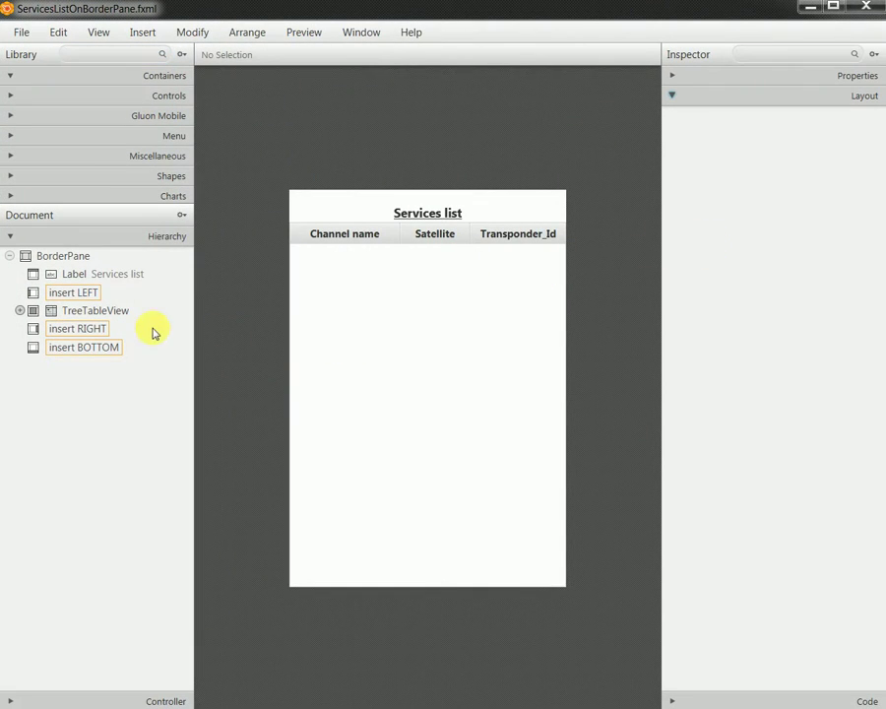
- Set the TreeTableView's Min Width to 400 and its Min Height to 574
click(99, 310)
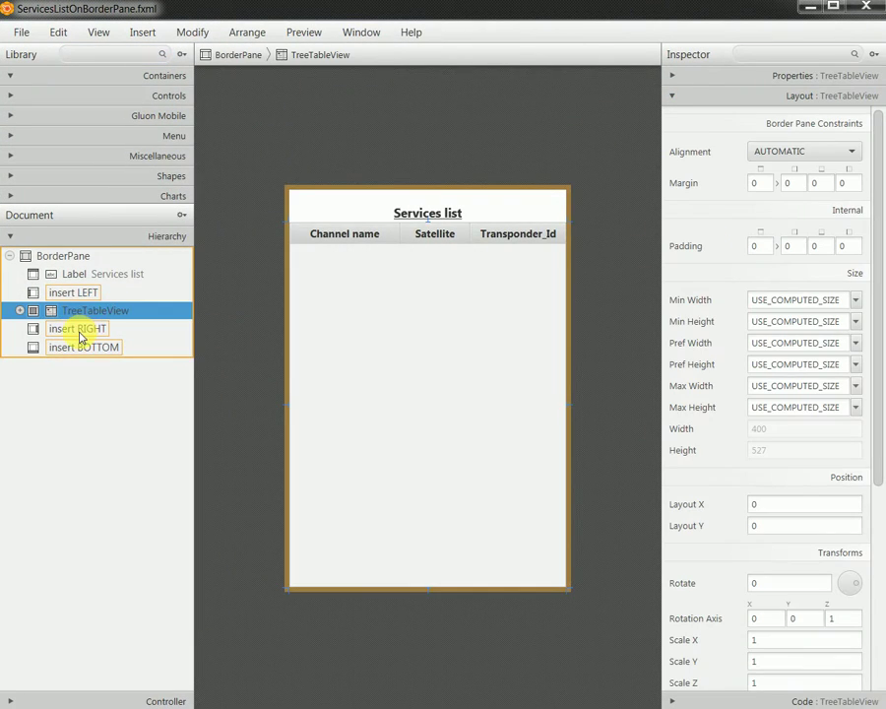
click(855, 301)
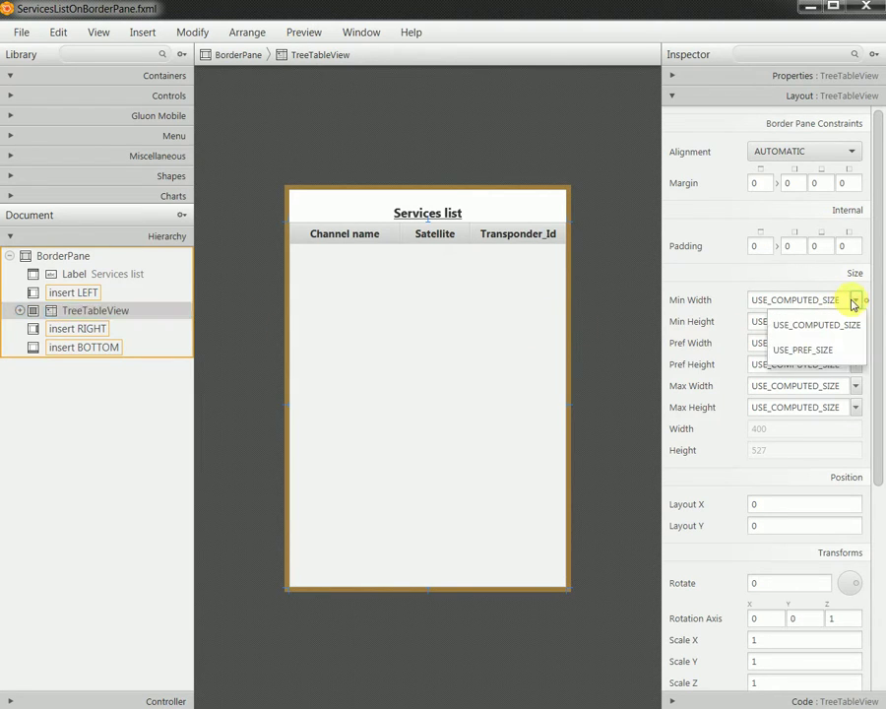
click(818, 325)
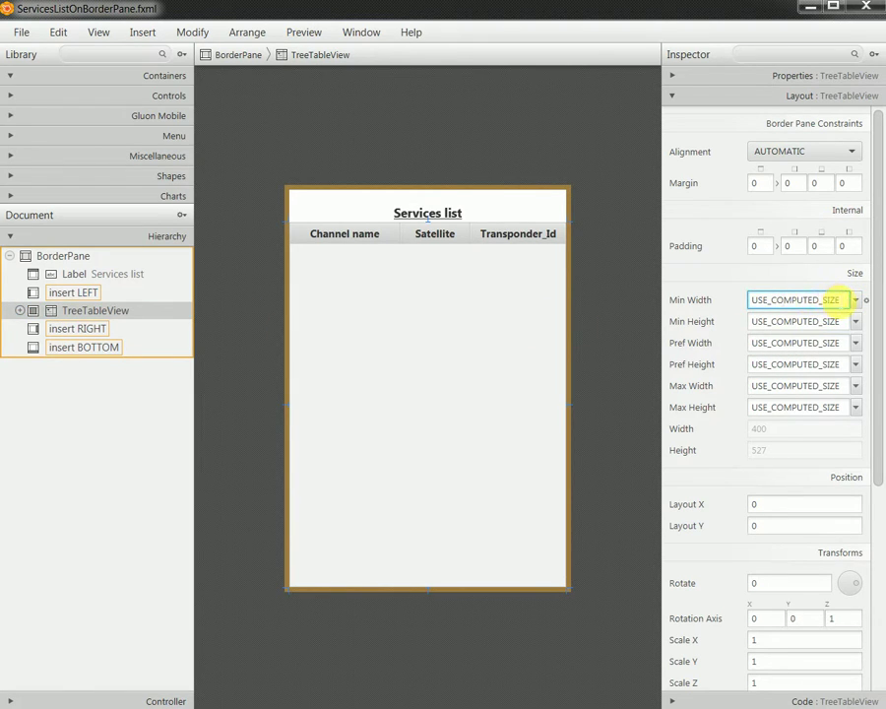
text(4)
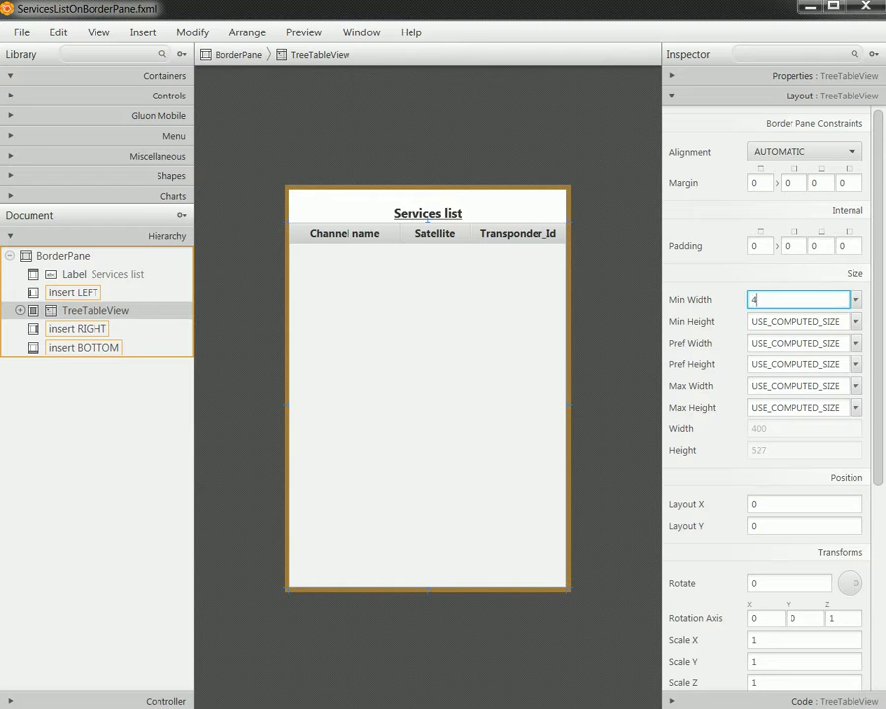
text(400)
key(Return)
click(798, 325)
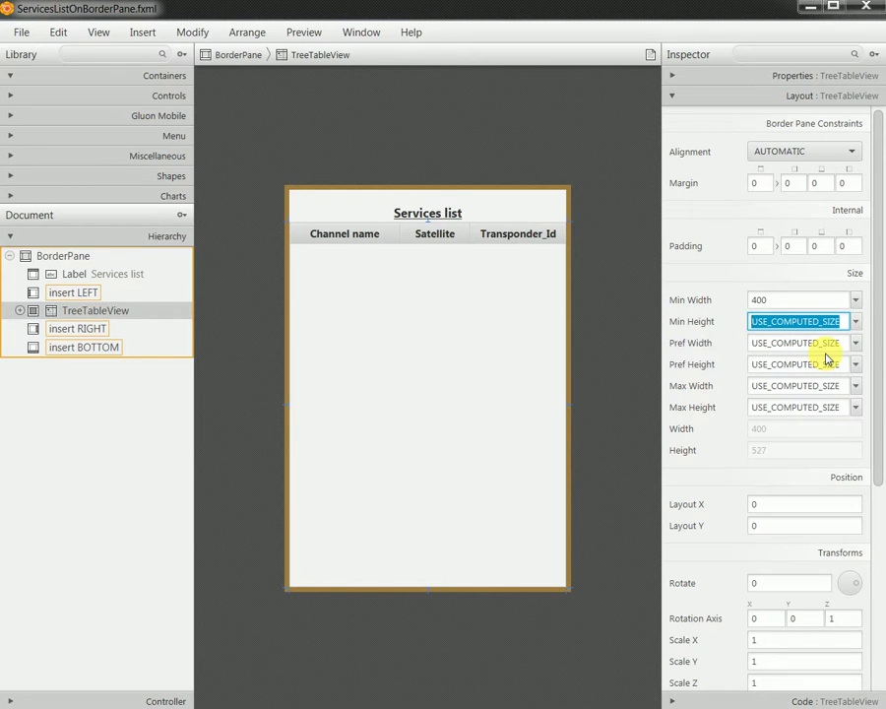
text(5)
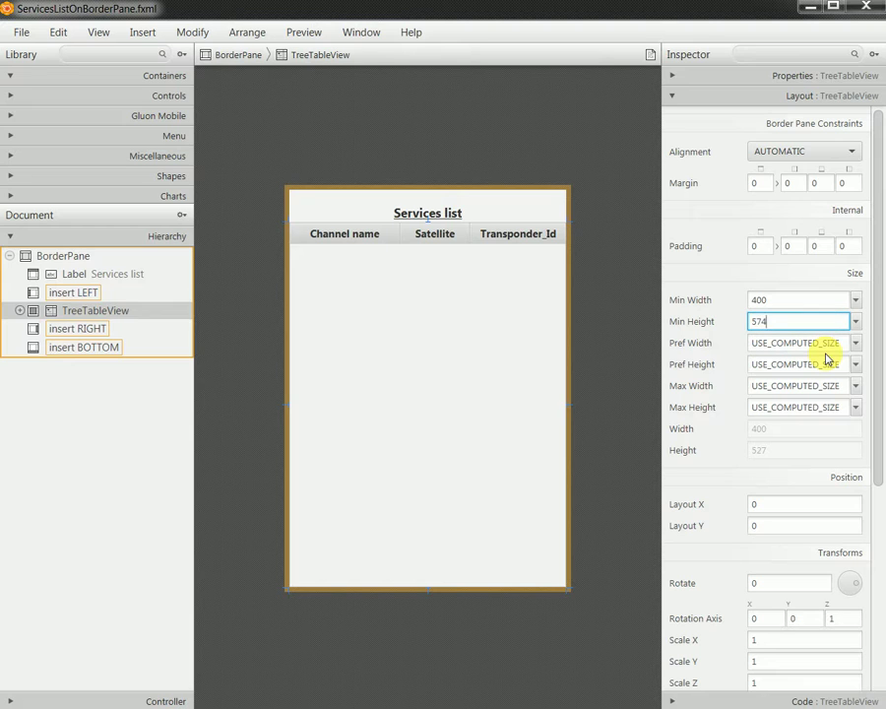
text(74)
key(Return)
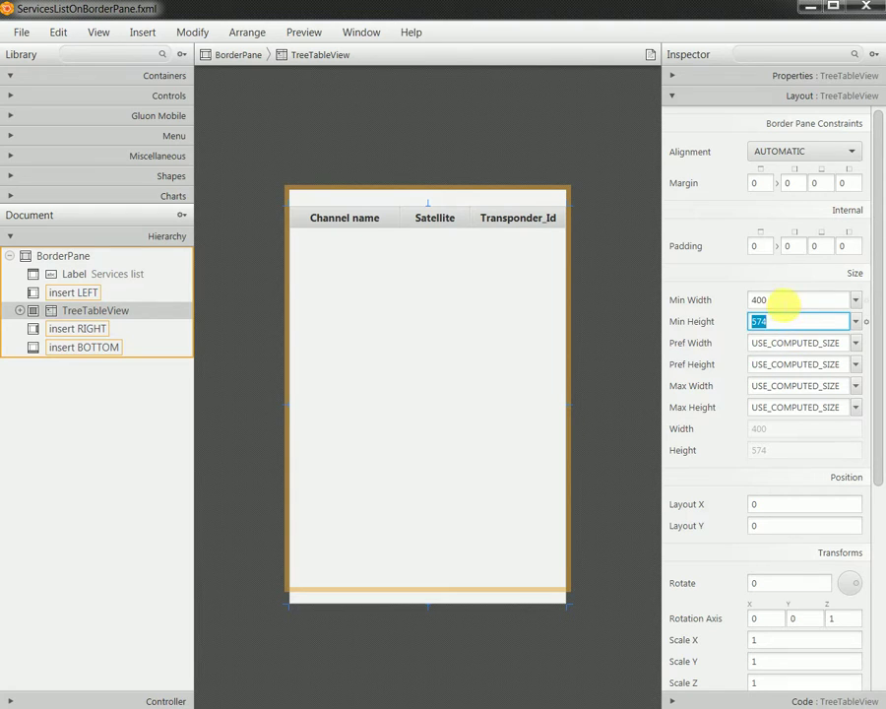
- Set the TreeTableView's Pref Width to 400 and its Pref Height to 574
click(753, 299)
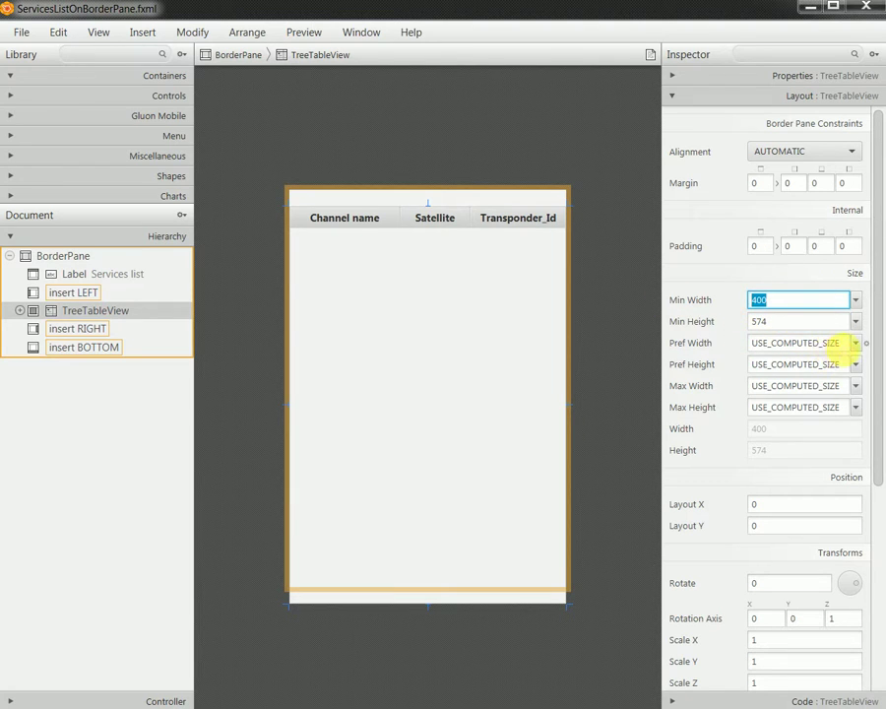
click(761, 343)
text(400)
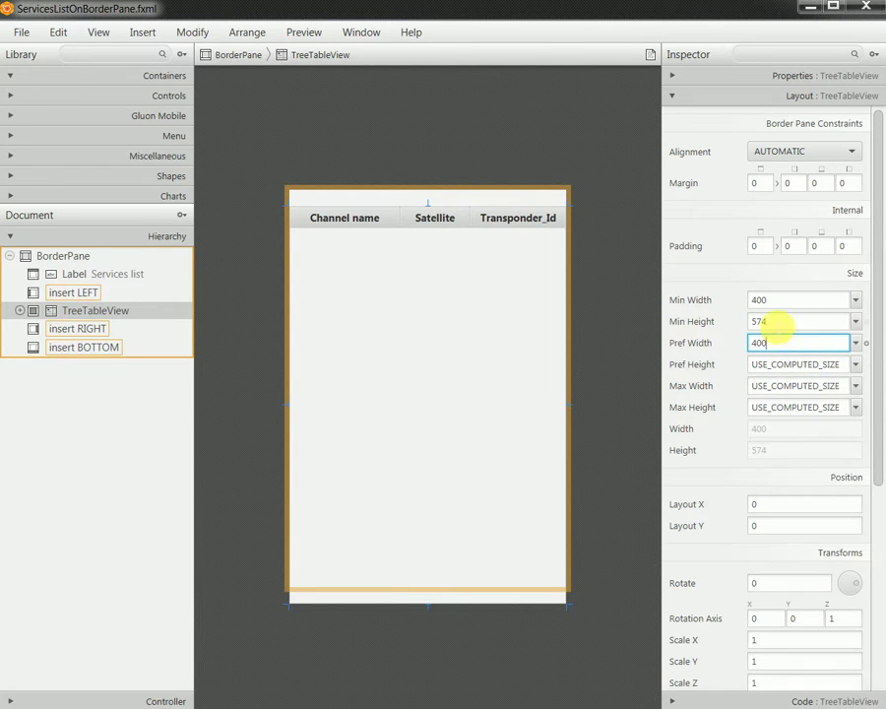
key(shift+Tab)
key(ctrl+c)
click(832, 364)
key(ctrl+v)
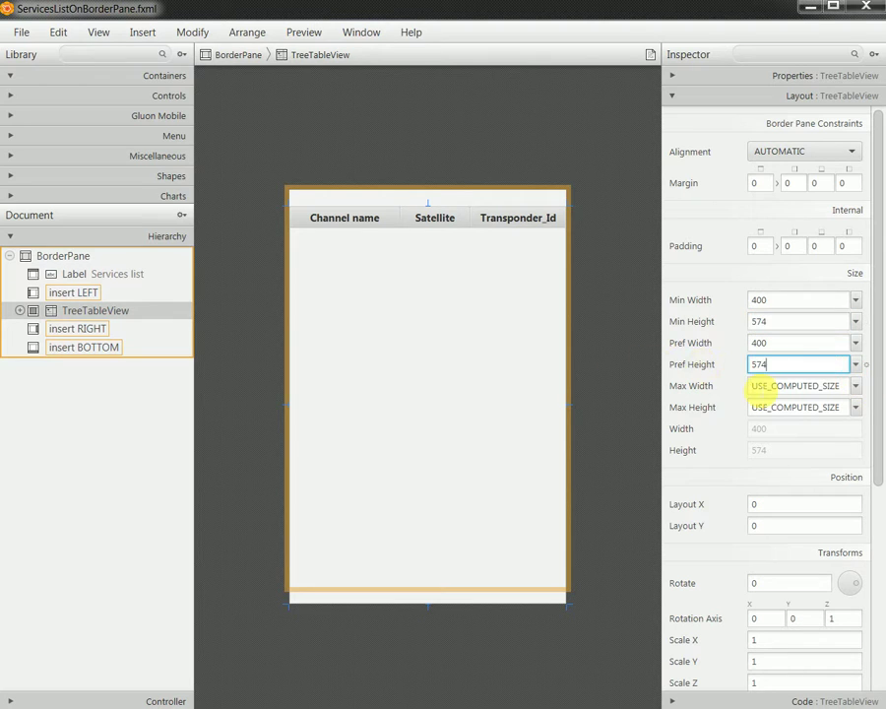
- Set the TreeTableView's Max Width to 400 and its Max Height to 574
click(766, 386)
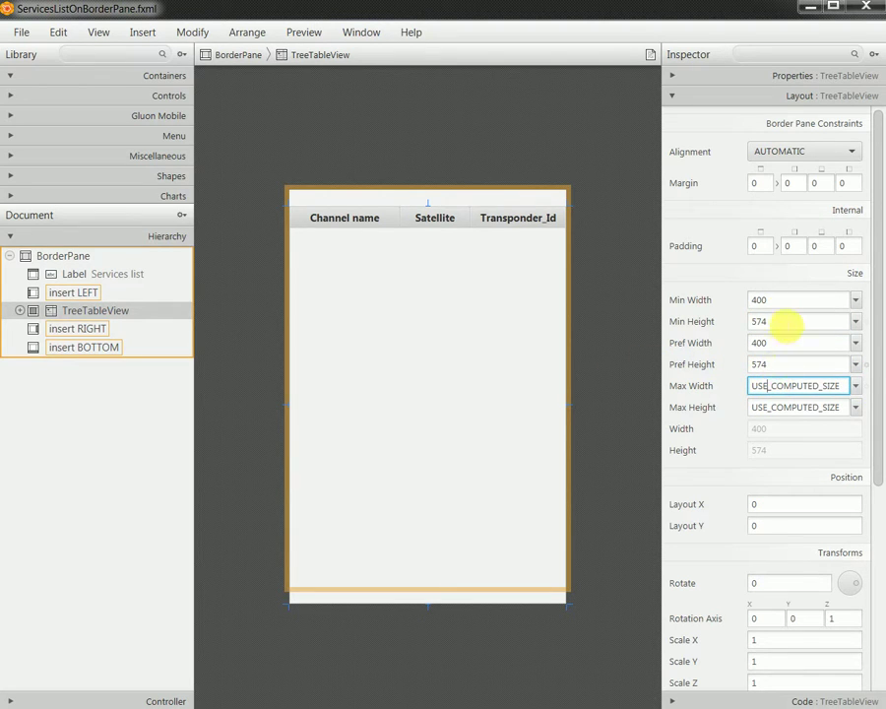
click(786, 301)
key(ctrl+c)
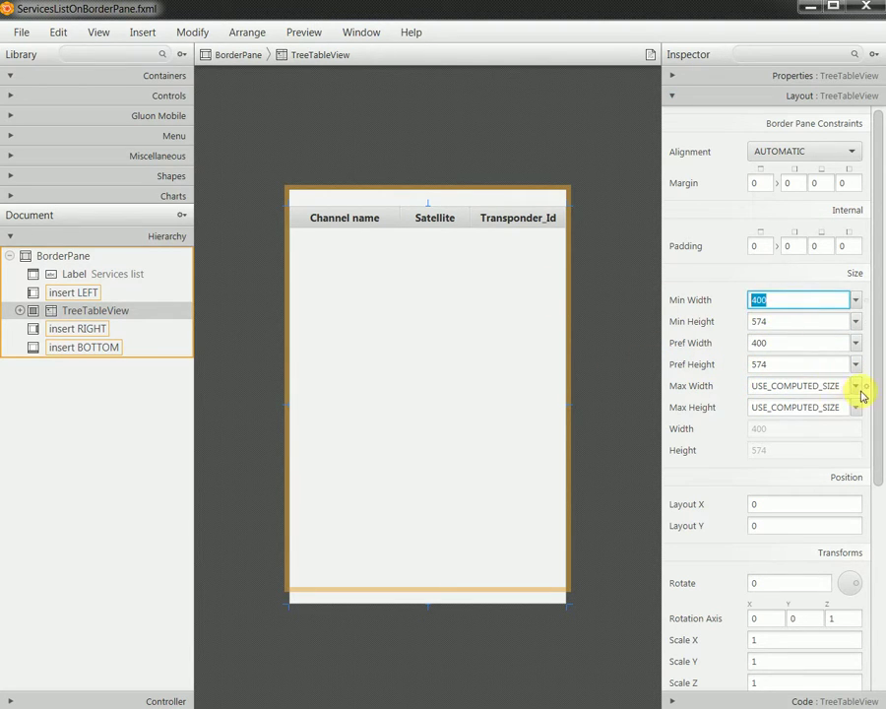
click(764, 386)
key(ctrl+v)
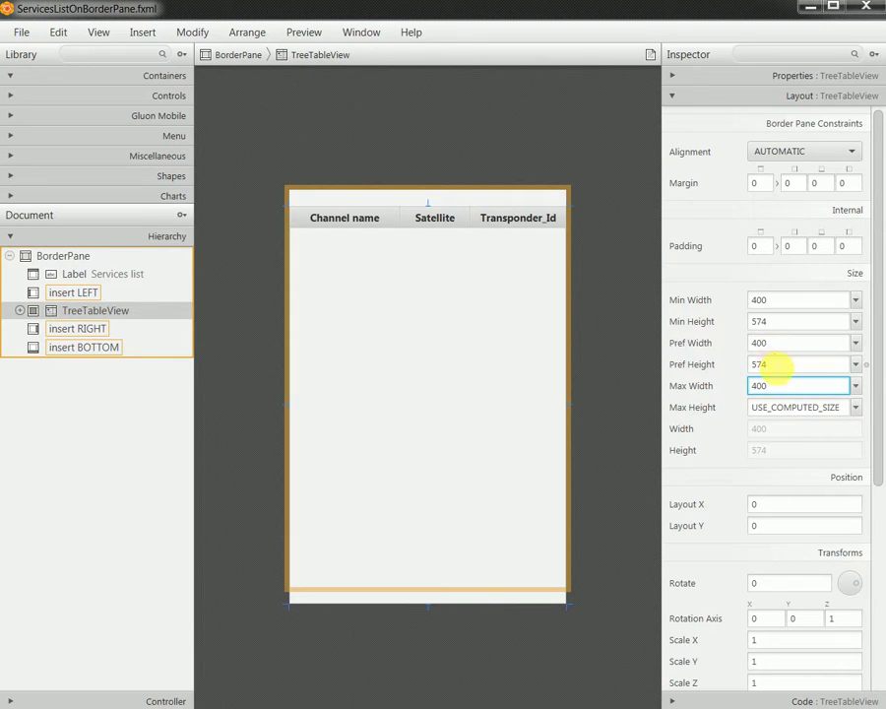
click(776, 364)
click(807, 407)
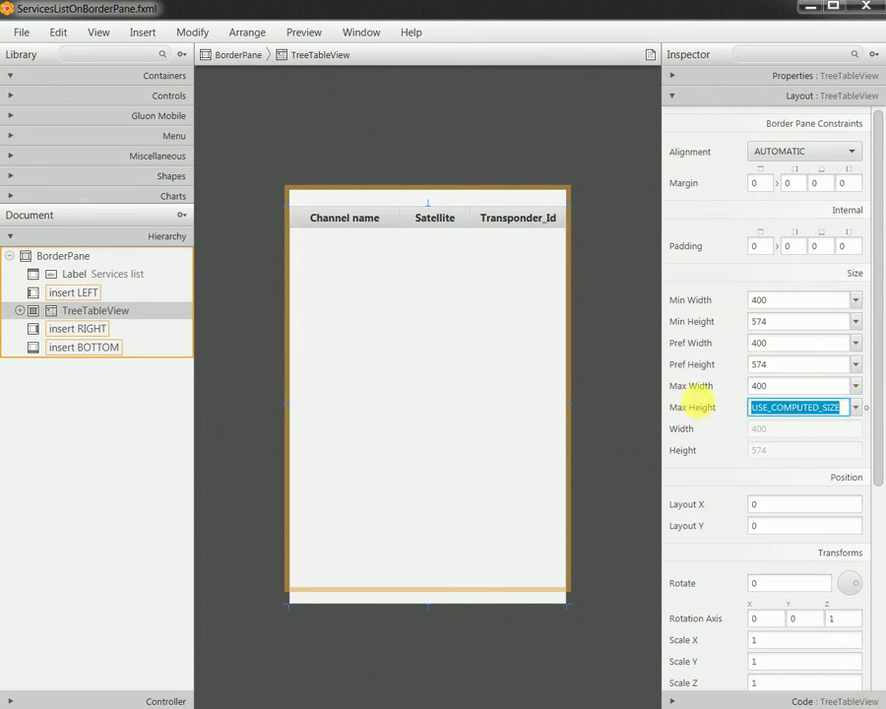
text(574)
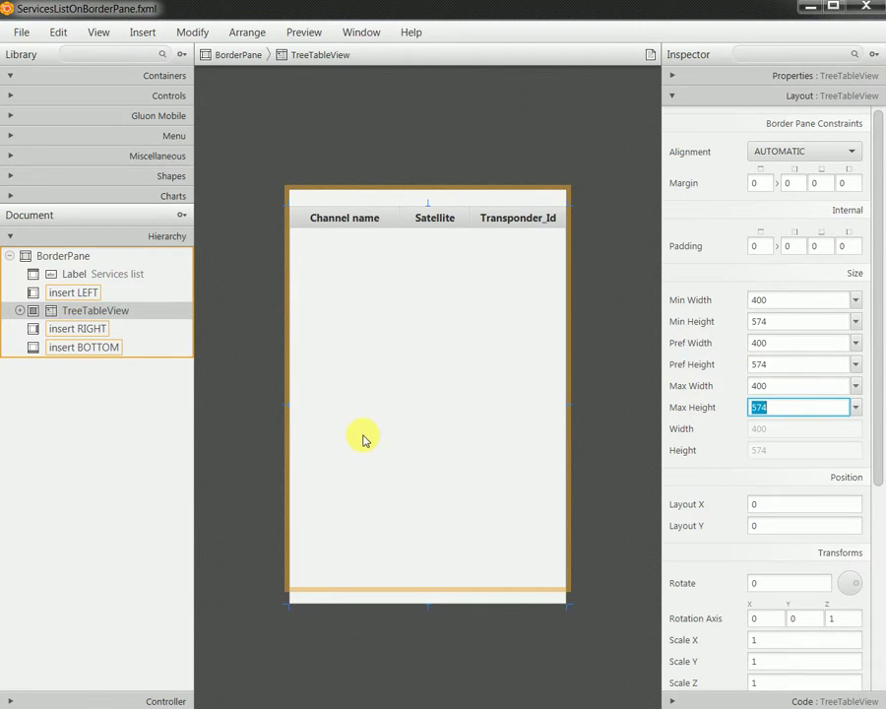
- Set the root BorderPane's Max Width to 400 and Max Height to 574, and save the form
click(78, 260)
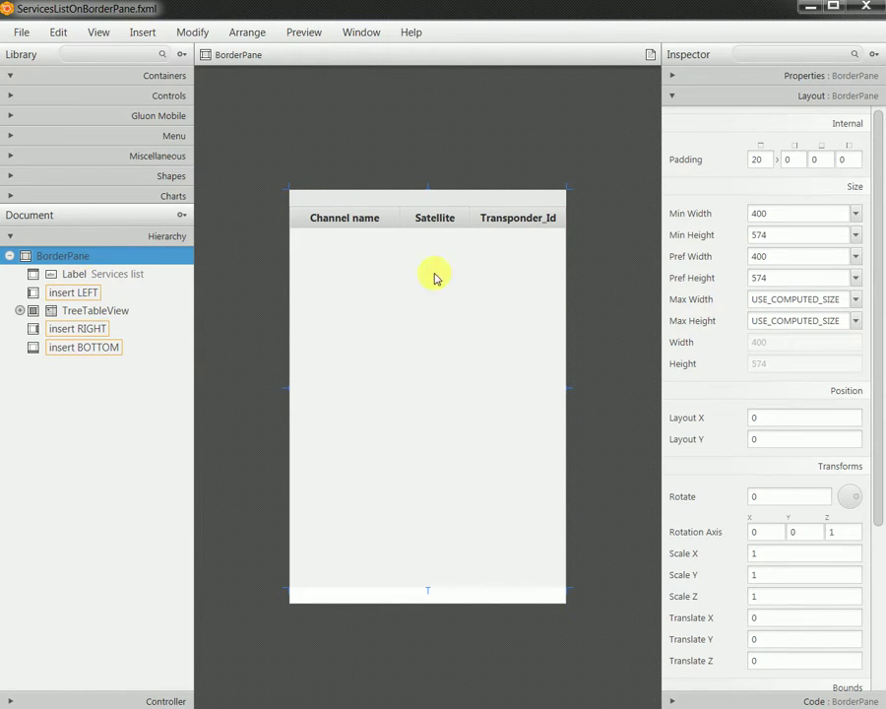
click(758, 257)
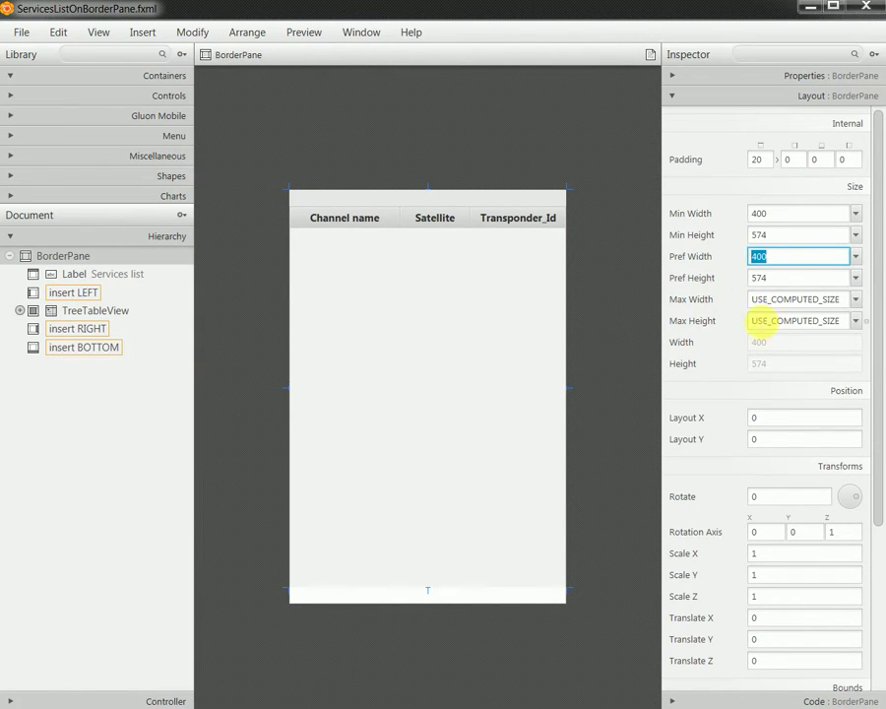
click(759, 298)
text(400)
click(778, 280)
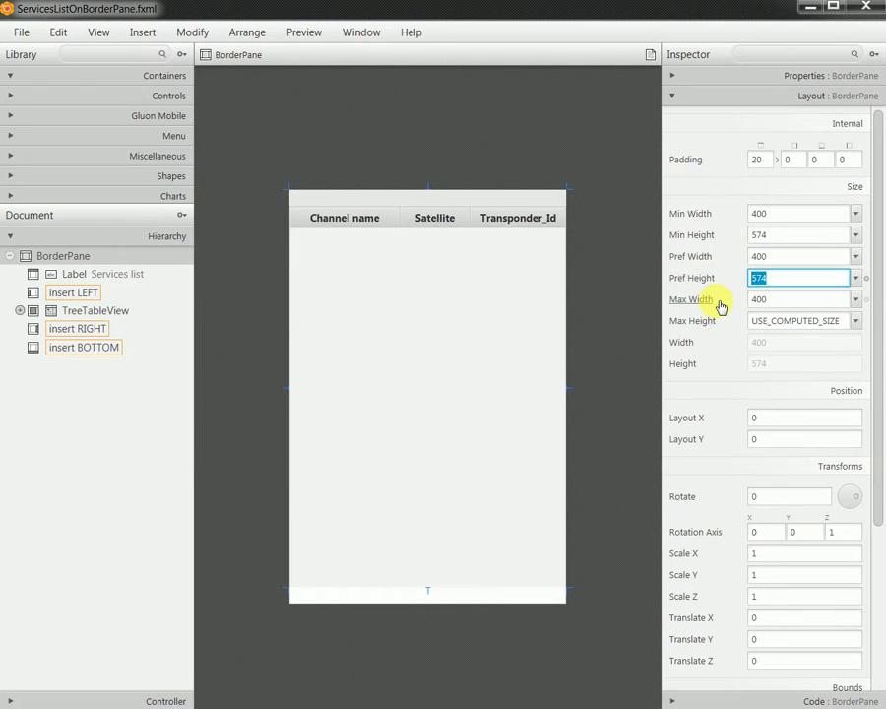
click(770, 323)
double_click(772, 324)
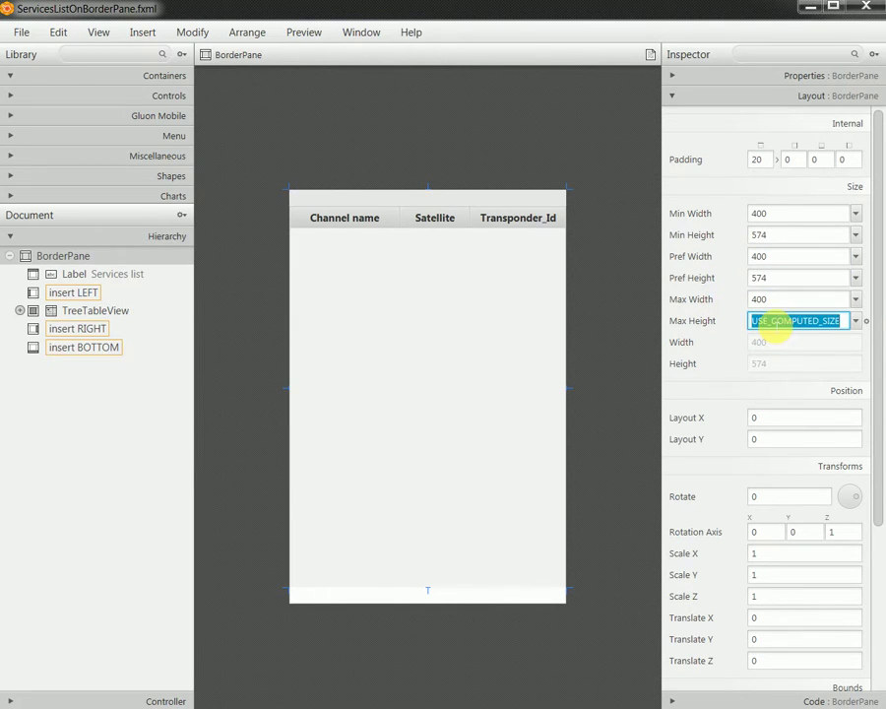
text(574)
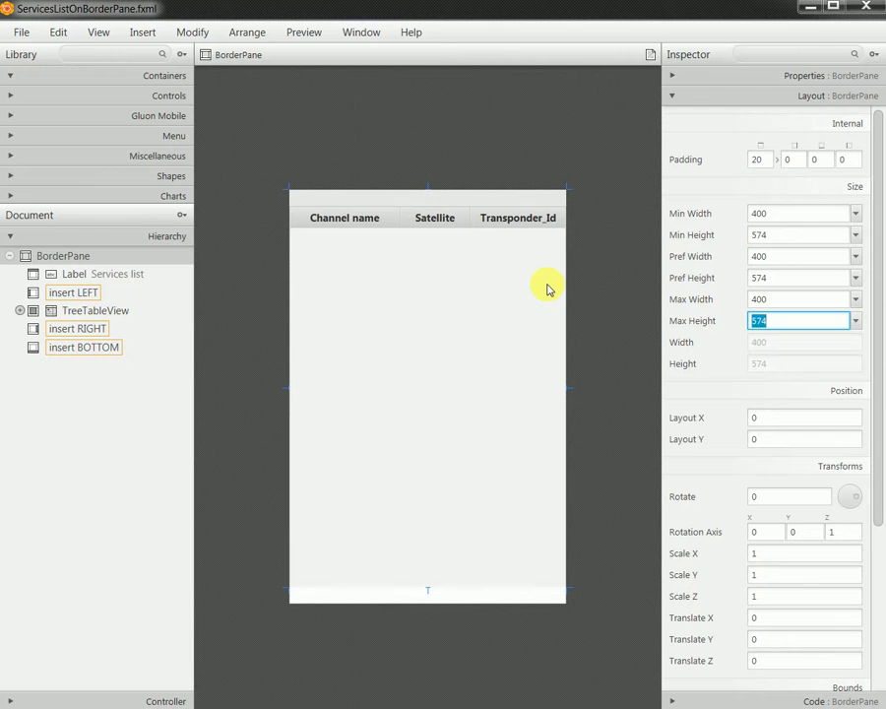
click(24, 31)
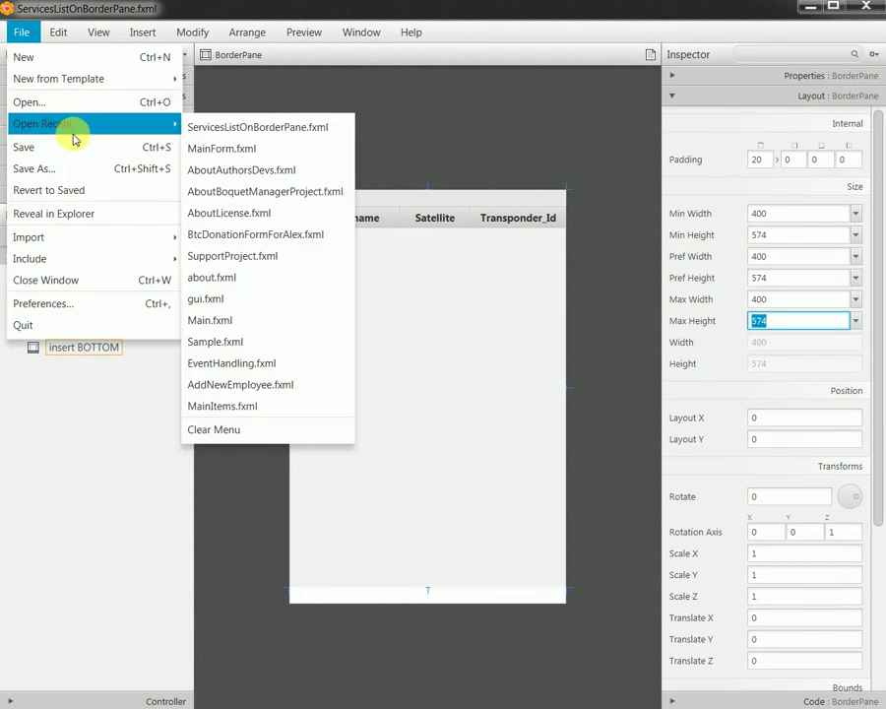
click(59, 146)
- Switch to Eclipse, reopen MainForm.fxml with SceneBuilder, and select its GridPane in the SceneBuilder window
click(811, 8)
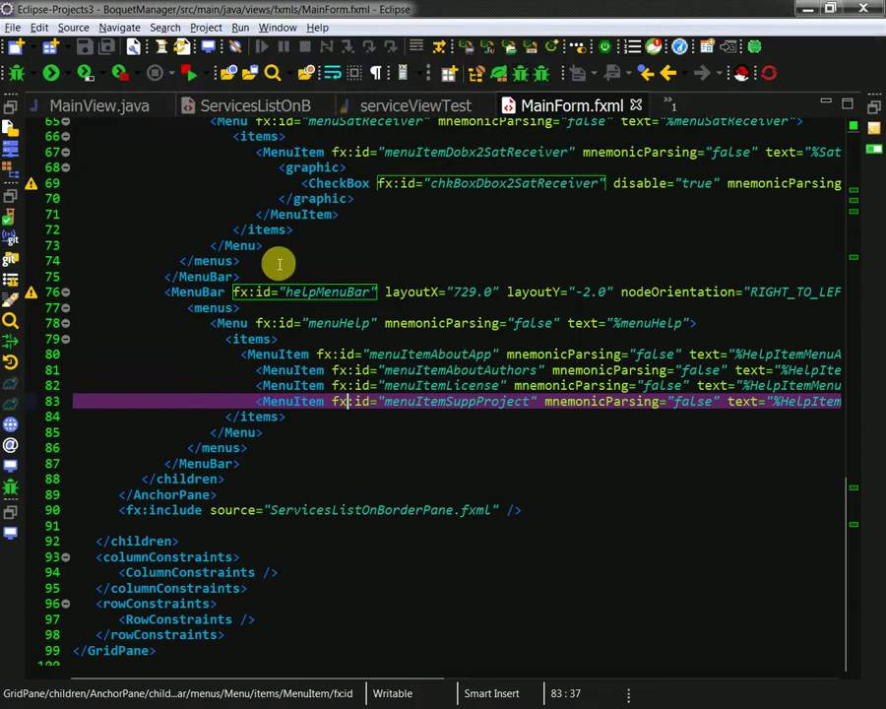
click(350, 241)
right_click(350, 242)
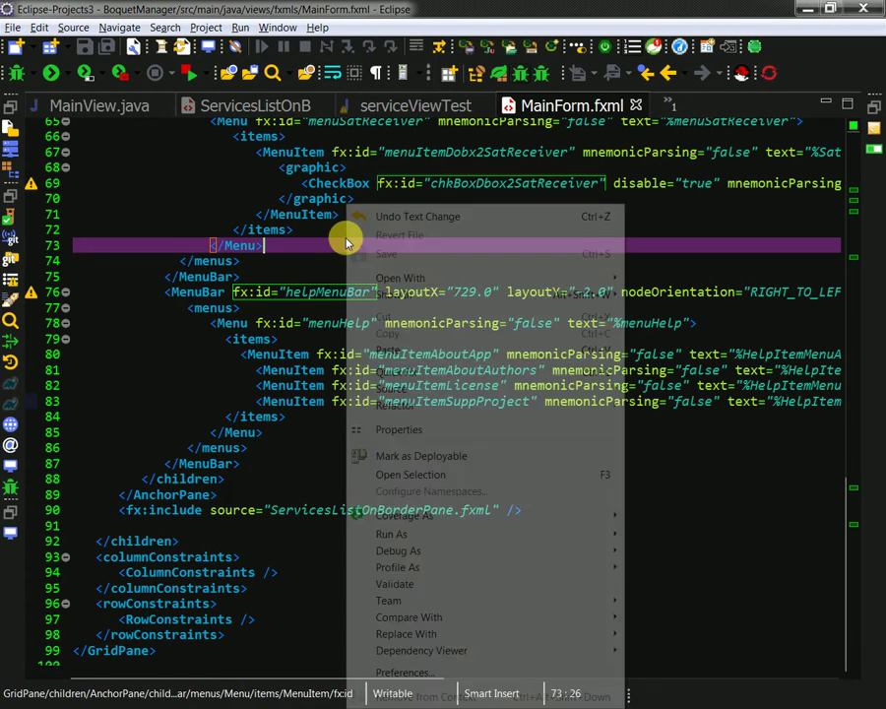
mouse_move(427, 279)
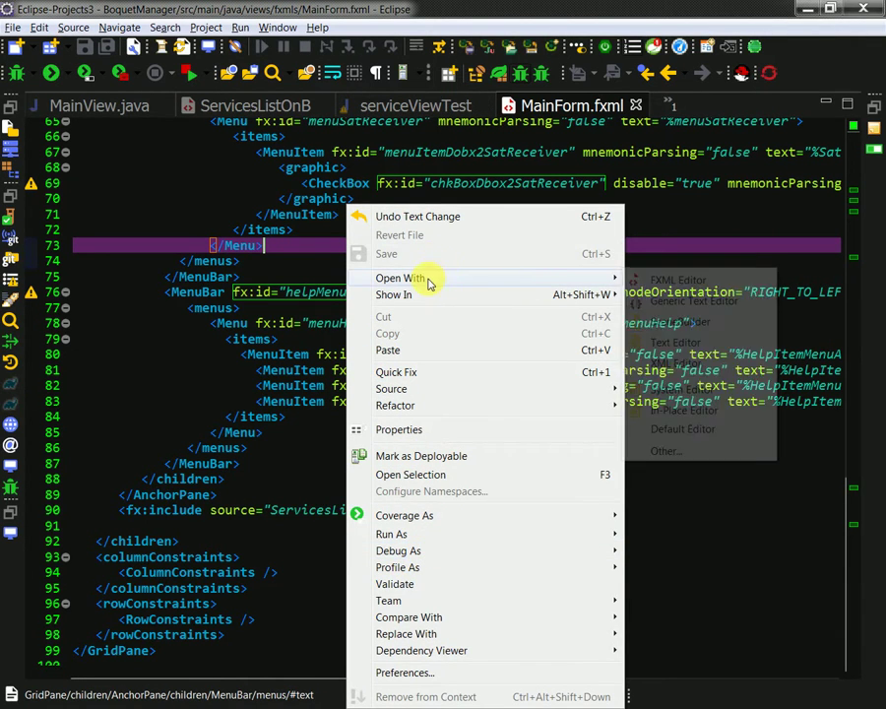
click(676, 322)
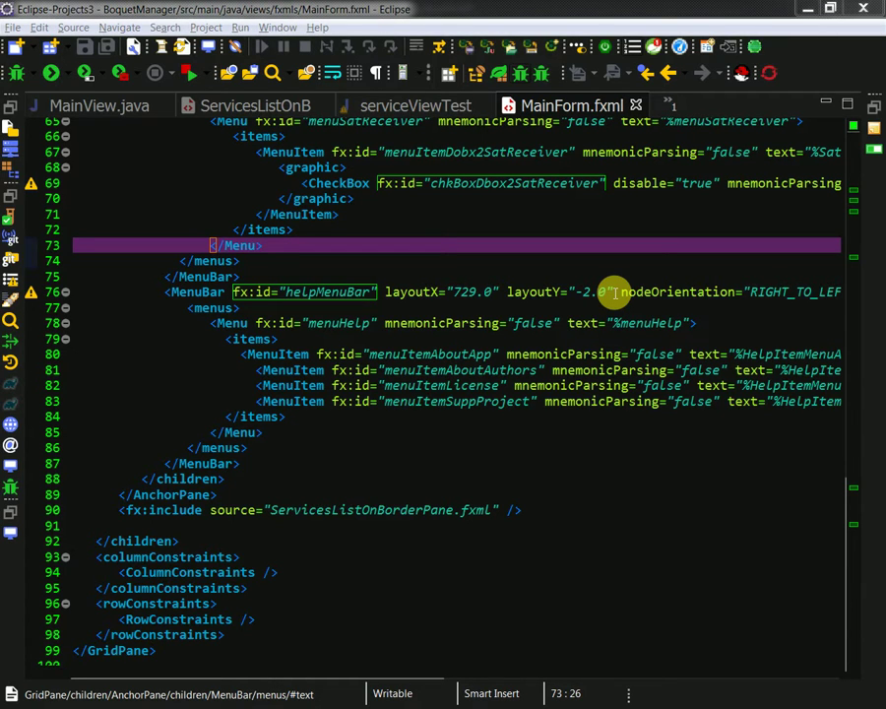
key(alt+Tab)
key(alt+Tab)
key(alt+Tab)
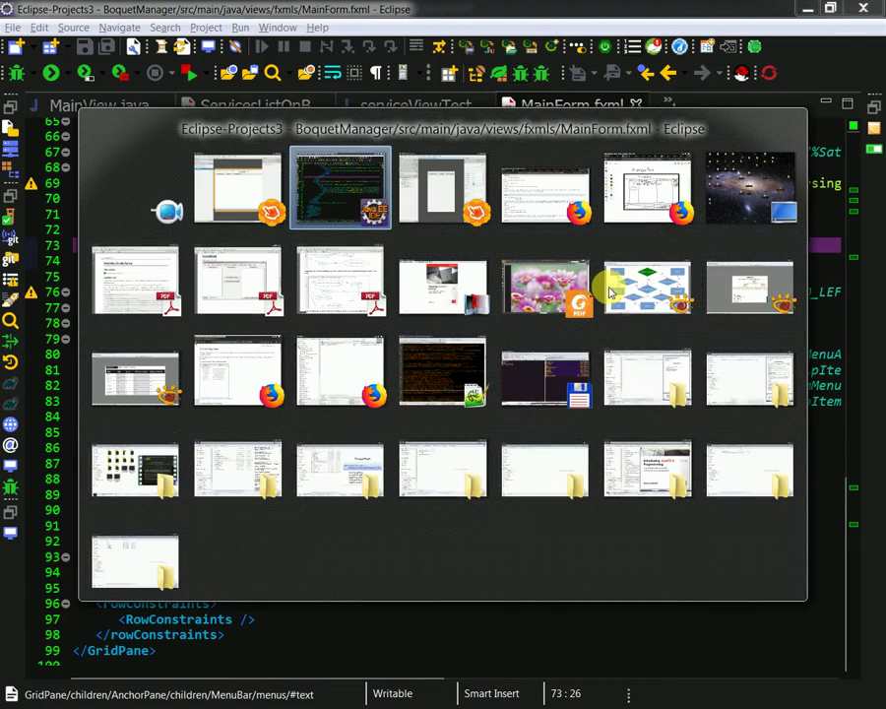
click(246, 156)
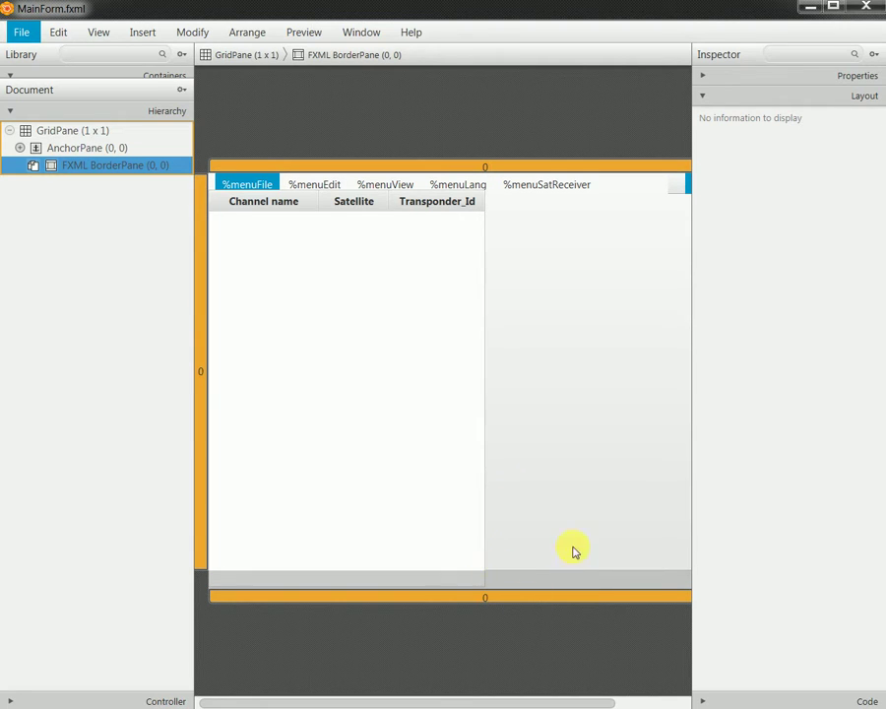
click(573, 666)
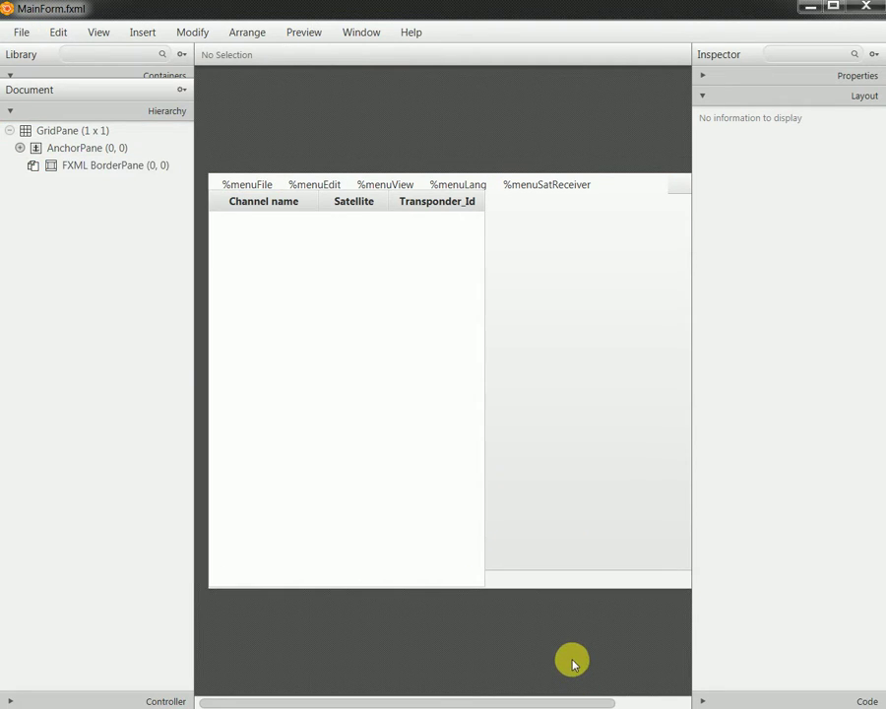
click(569, 585)
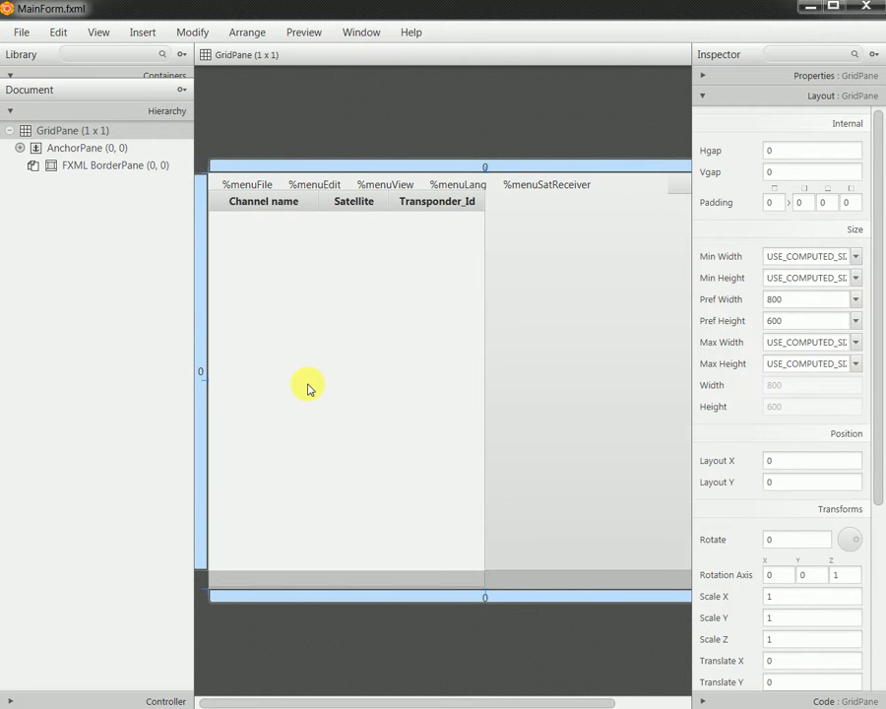
- Select the GridPane's row and examine the layout and properties of its row constraints
click(203, 494)
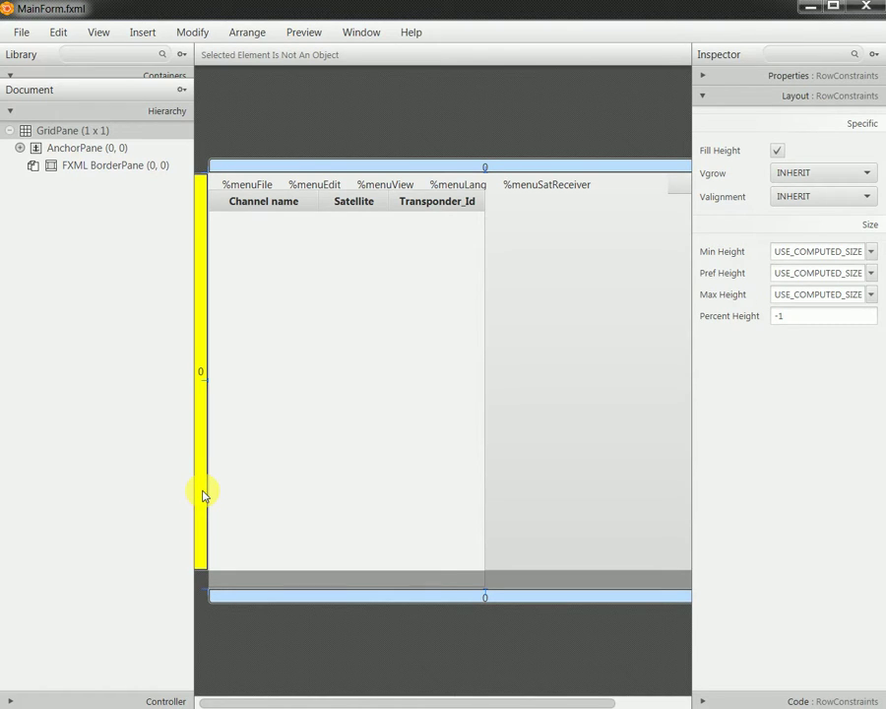
click(783, 77)
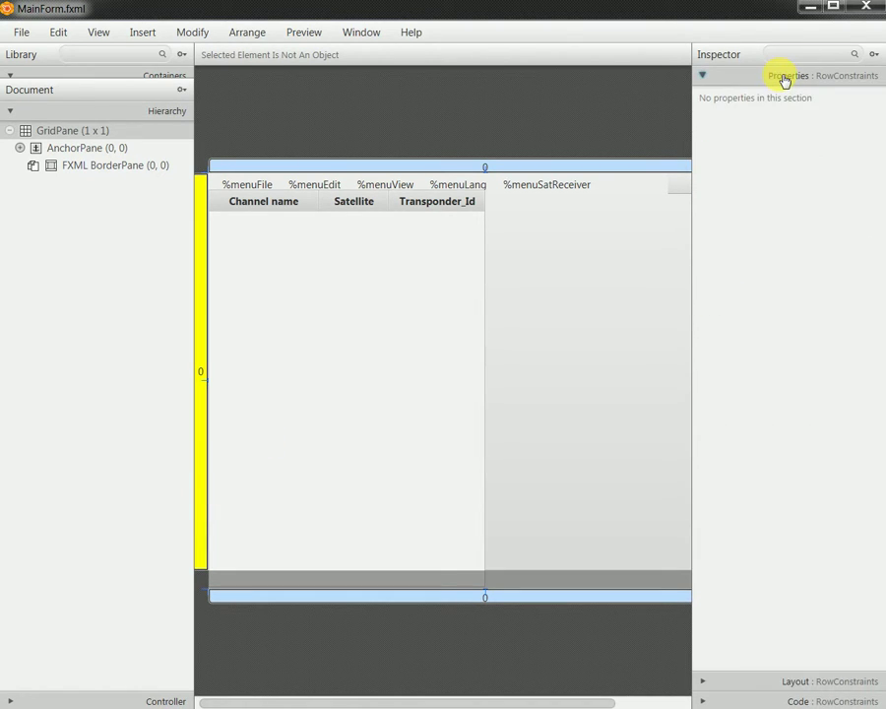
click(784, 78)
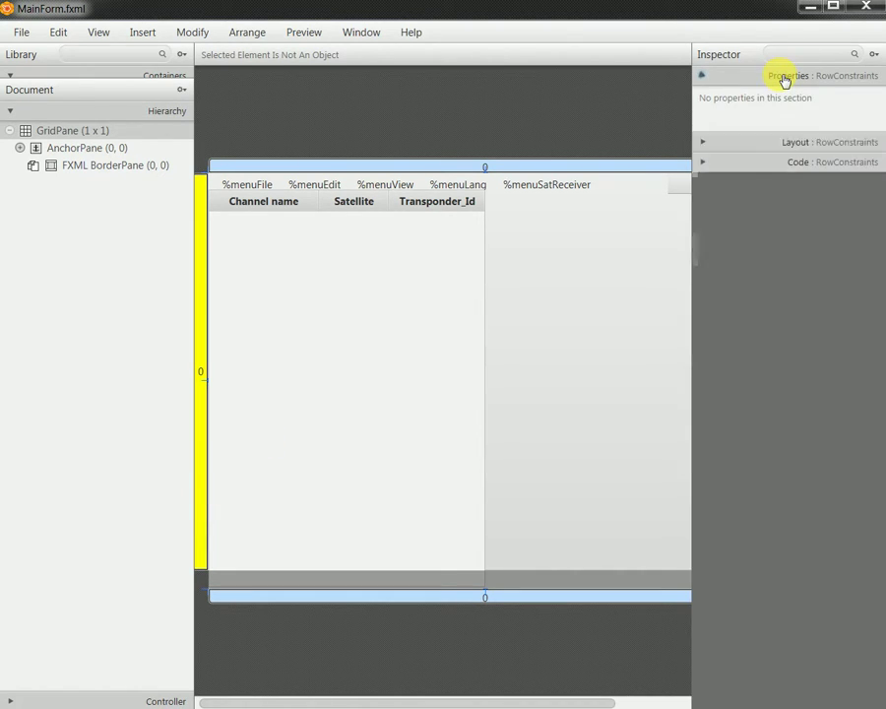
click(59, 130)
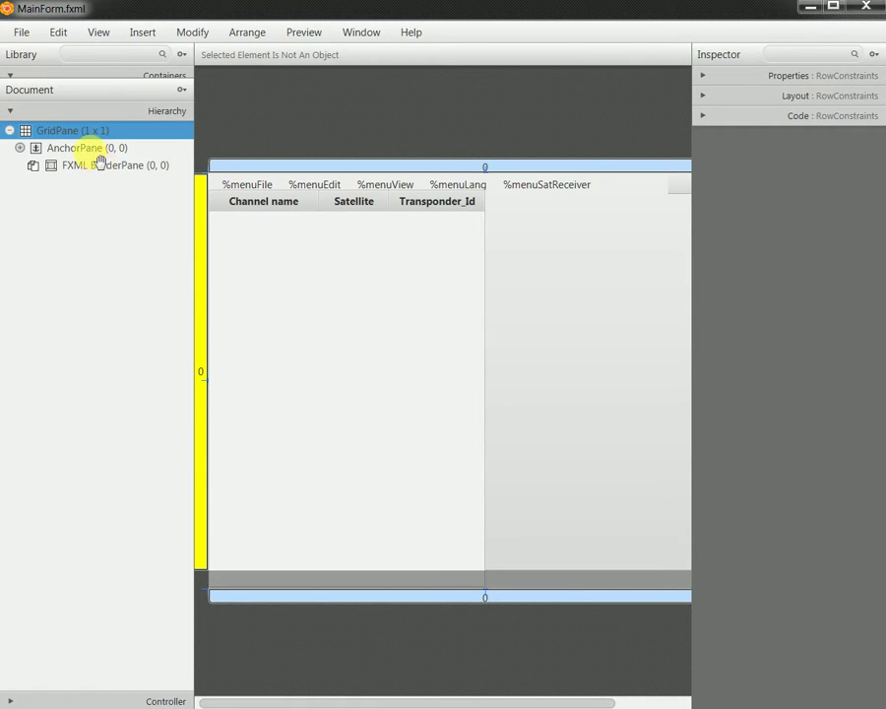
click(803, 93)
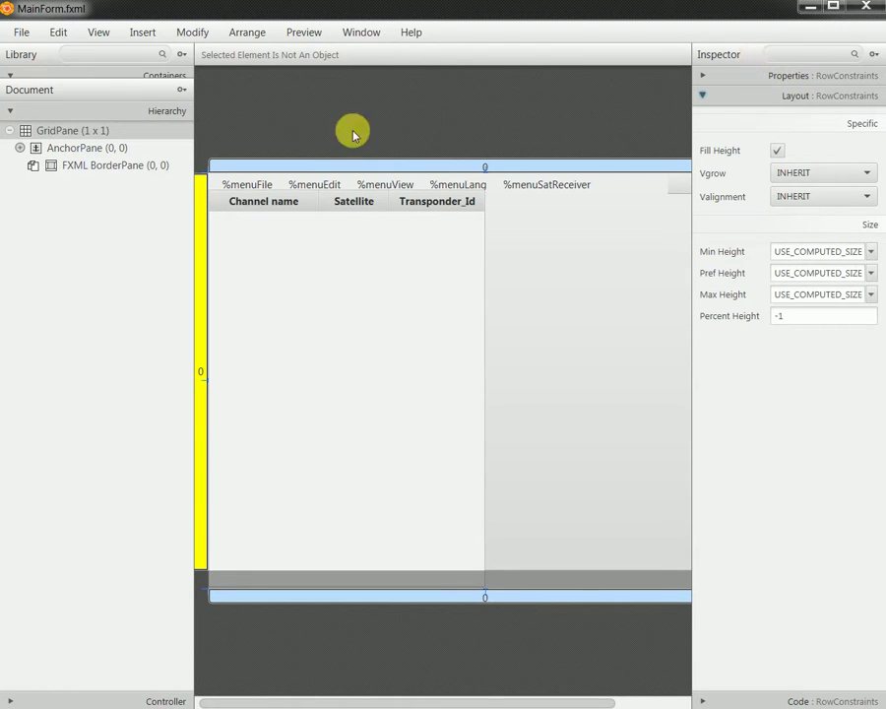
click(796, 79)
click(790, 79)
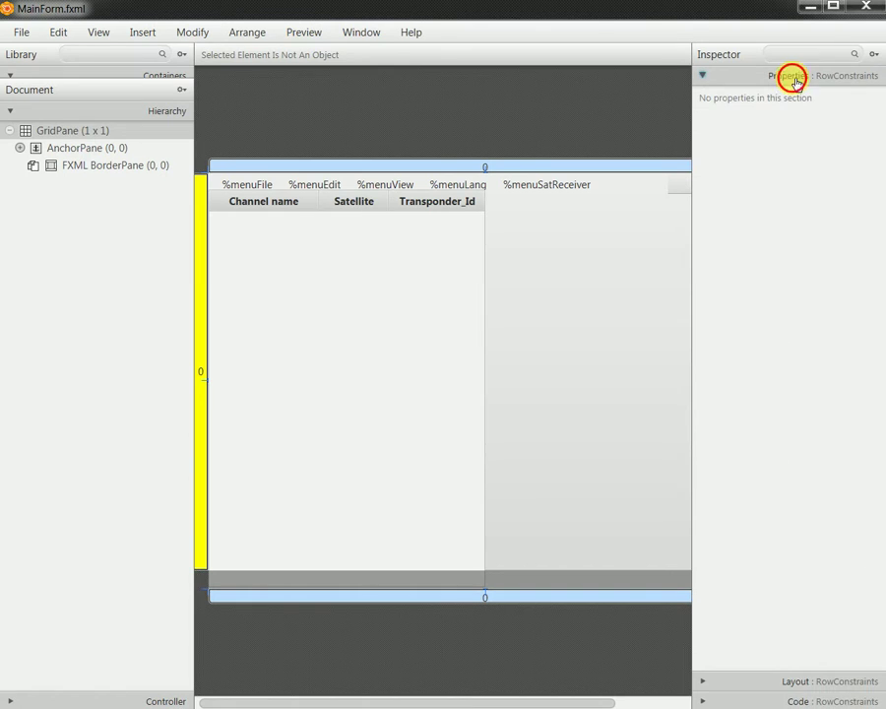
- Examine the AnchorPane's properties and its full layout settings, and reselect the GridPane
click(71, 148)
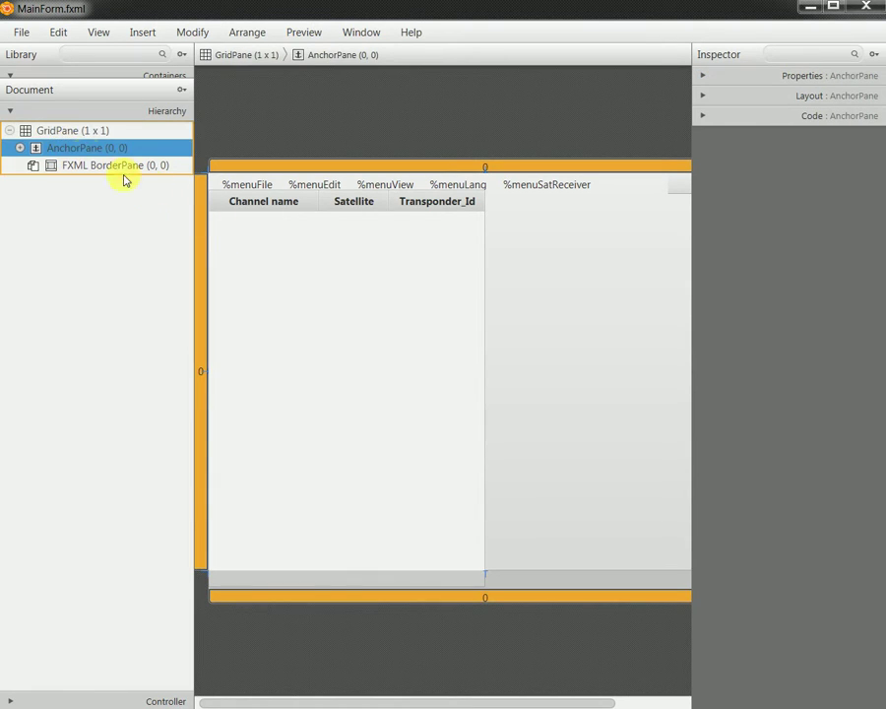
click(59, 131)
click(71, 148)
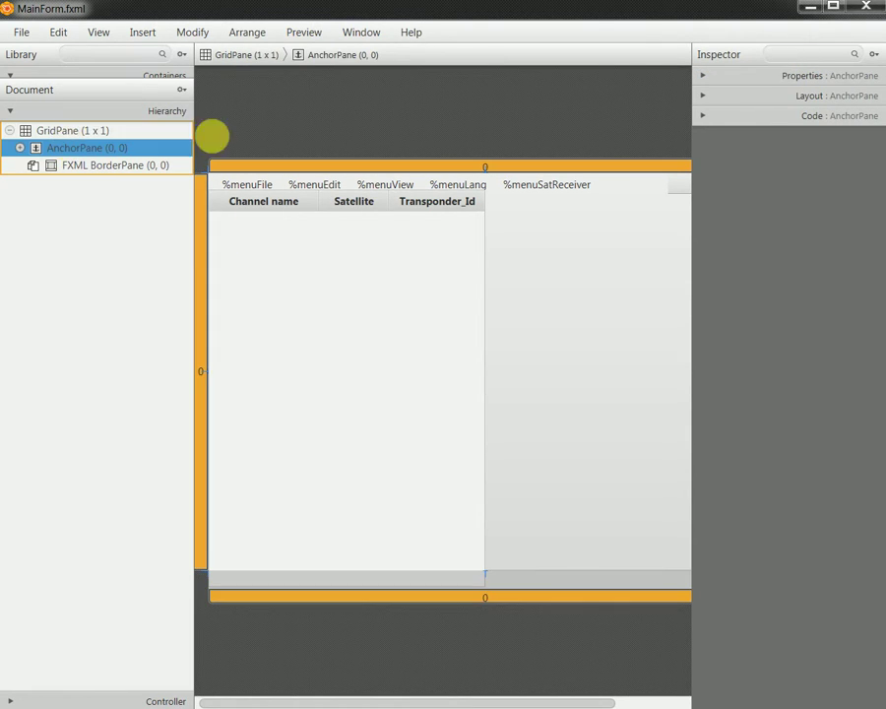
click(798, 77)
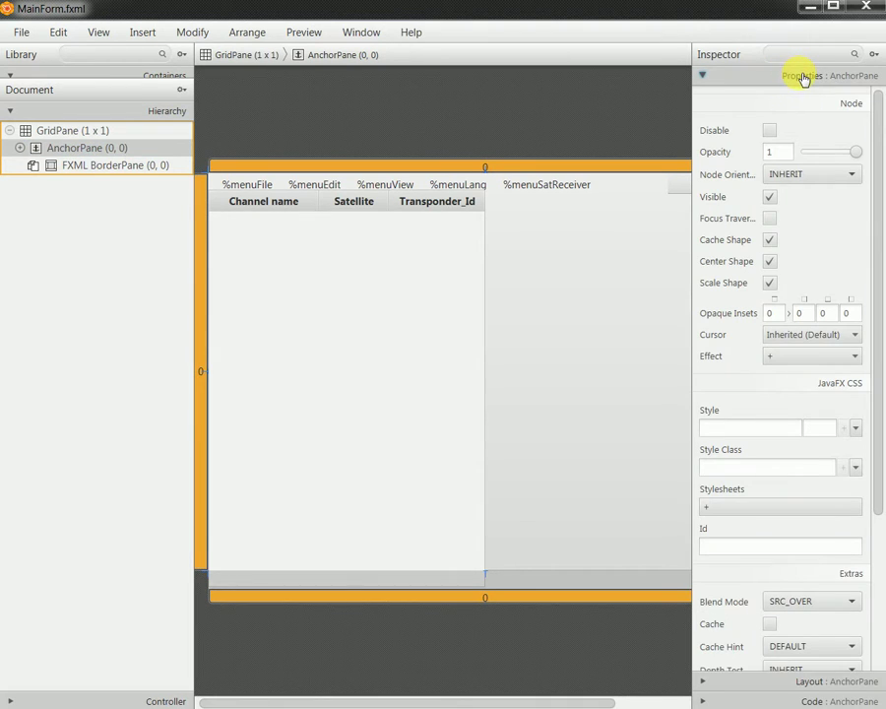
click(800, 97)
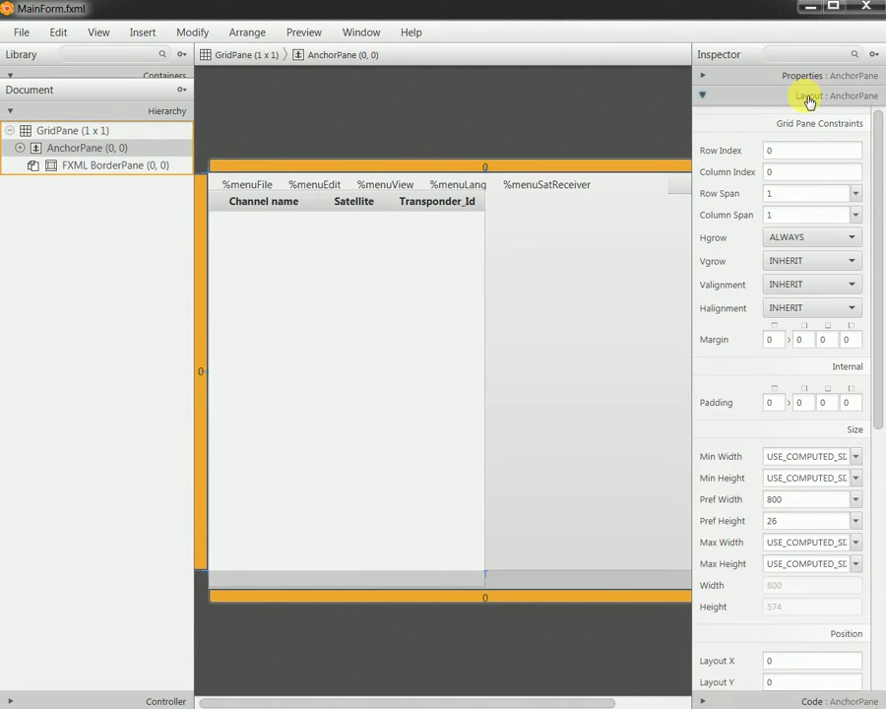
scroll(769, 338, down, 5)
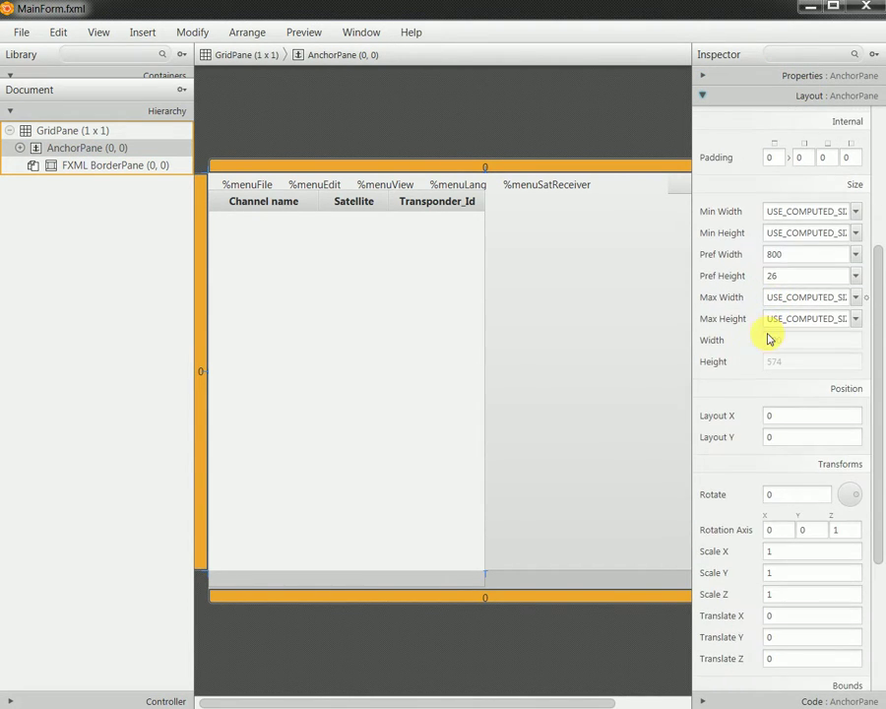
scroll(770, 338, down, 6)
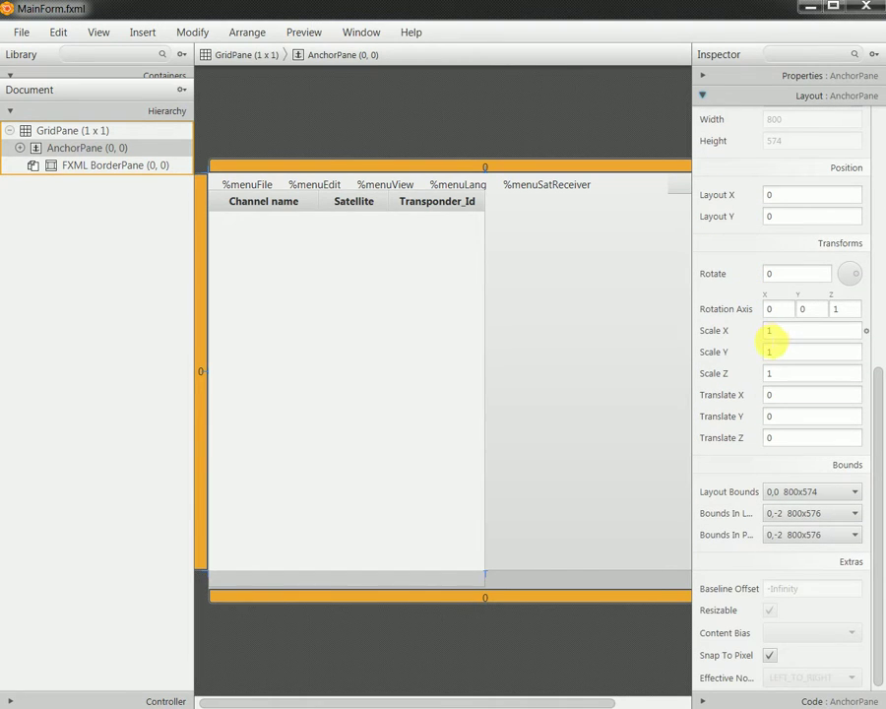
click(84, 132)
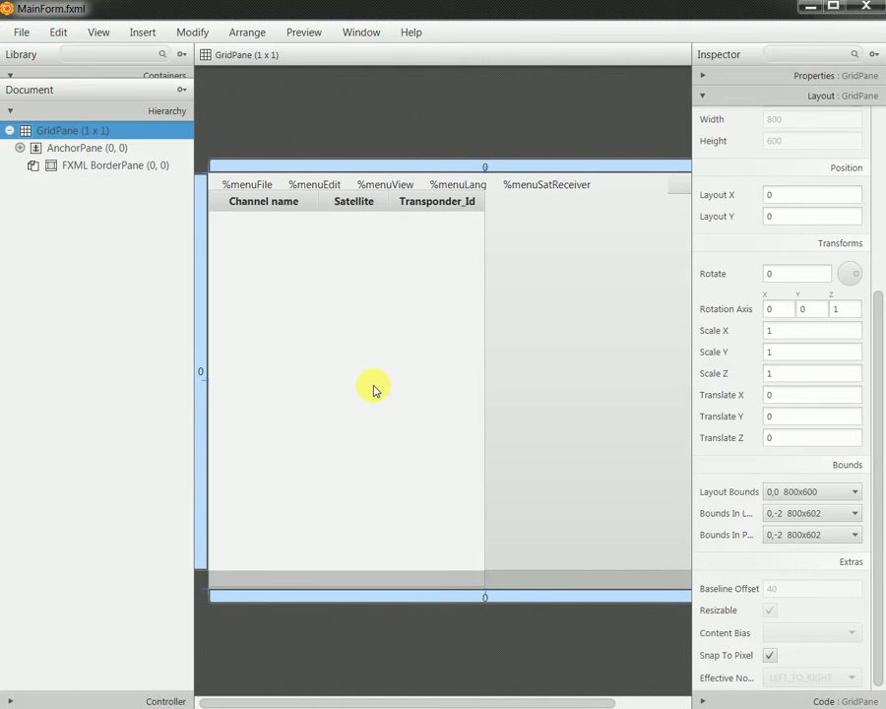
- Preview MainForm.fxml in a window at its normal size and close the preview
click(306, 36)
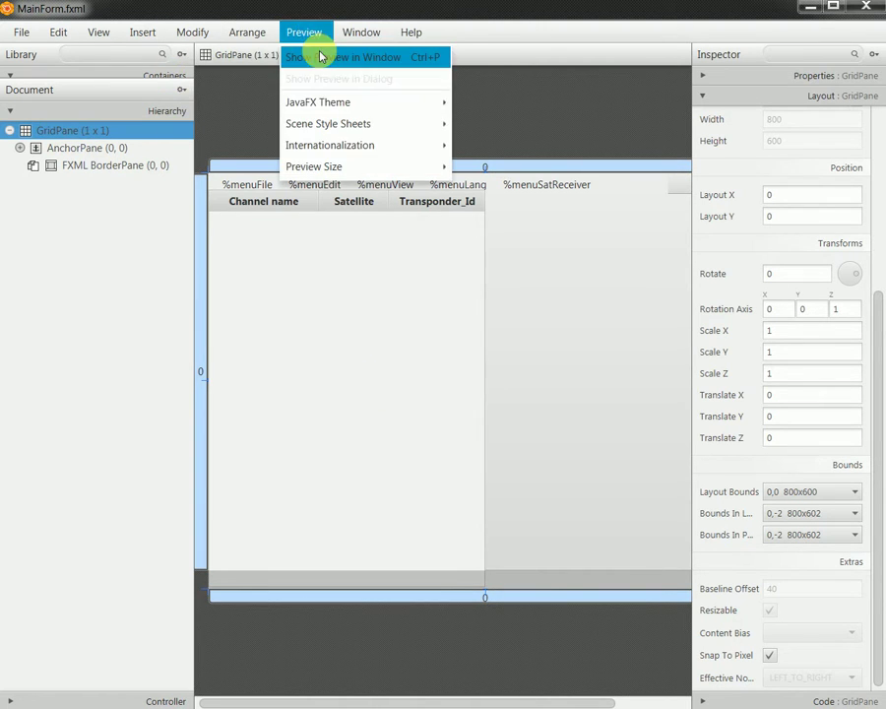
click(320, 55)
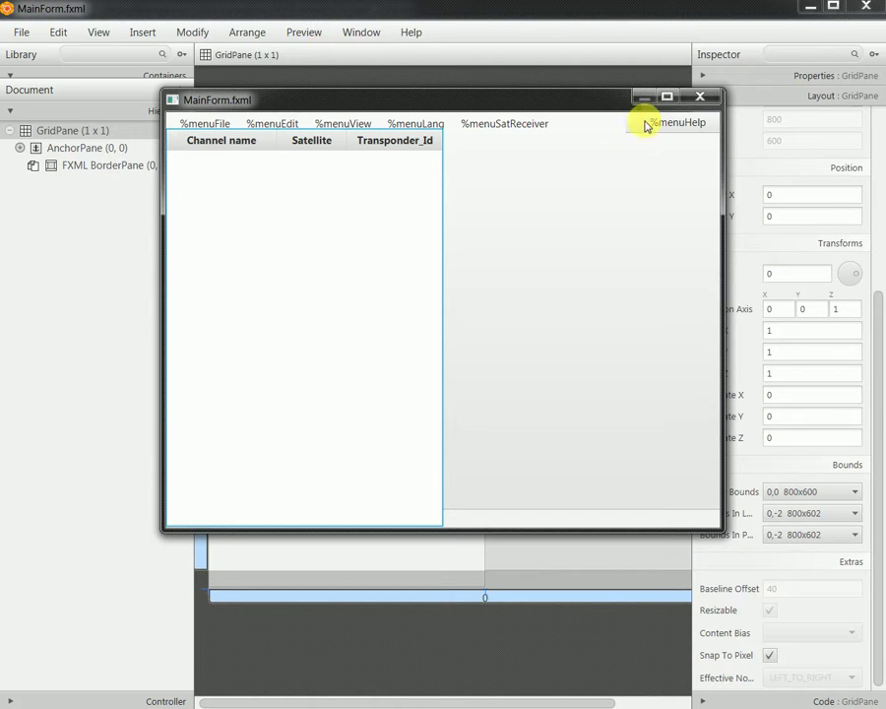
click(712, 101)
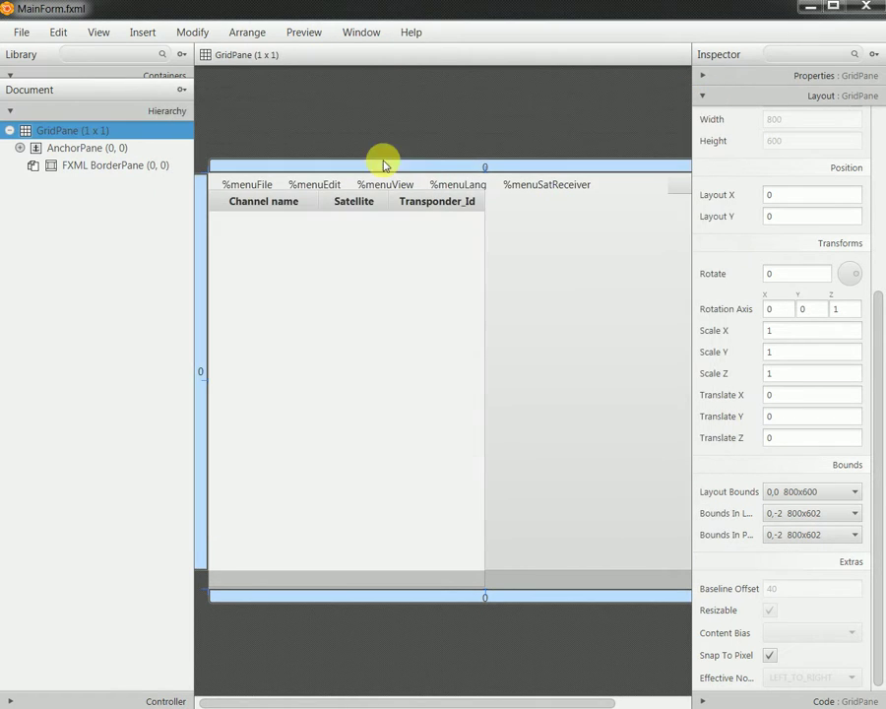
click(89, 165)
right_click(84, 165)
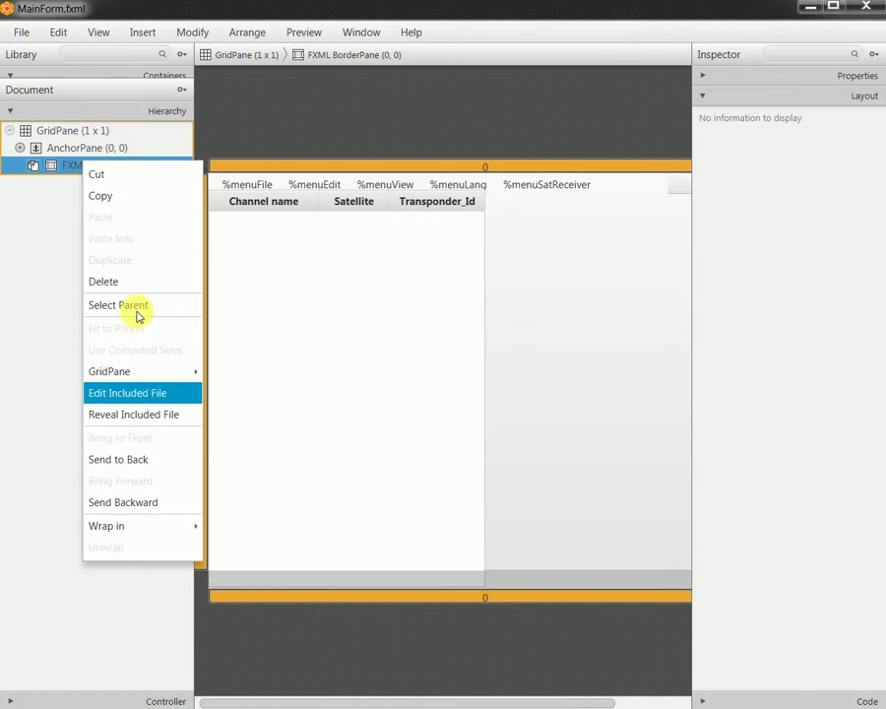
click(30, 241)
- Preview MainForm.fxml again, maximize the preview window to check how the services list fits, and close it
click(304, 35)
click(330, 57)
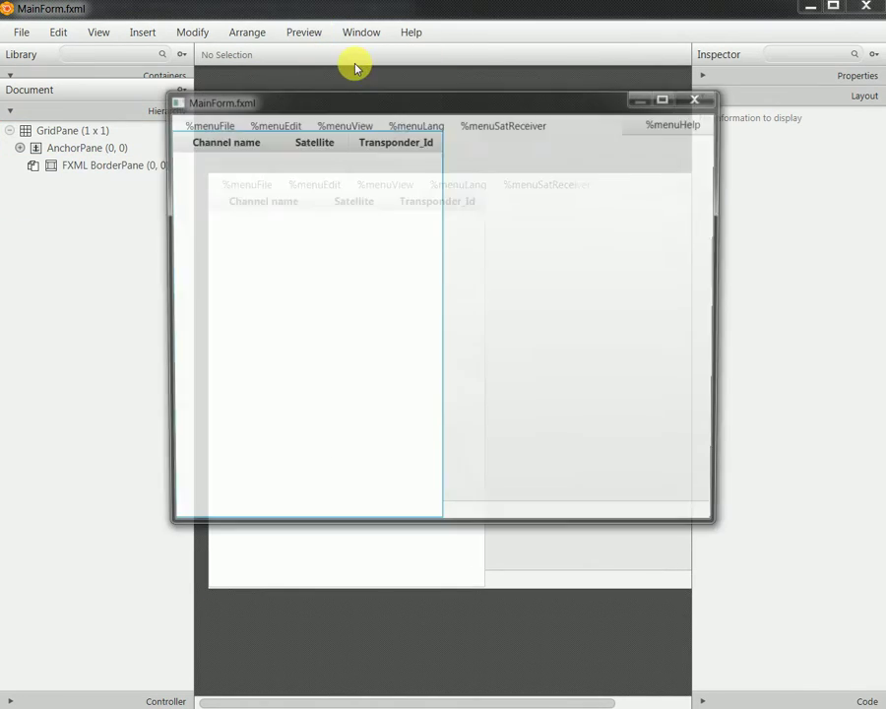
click(669, 99)
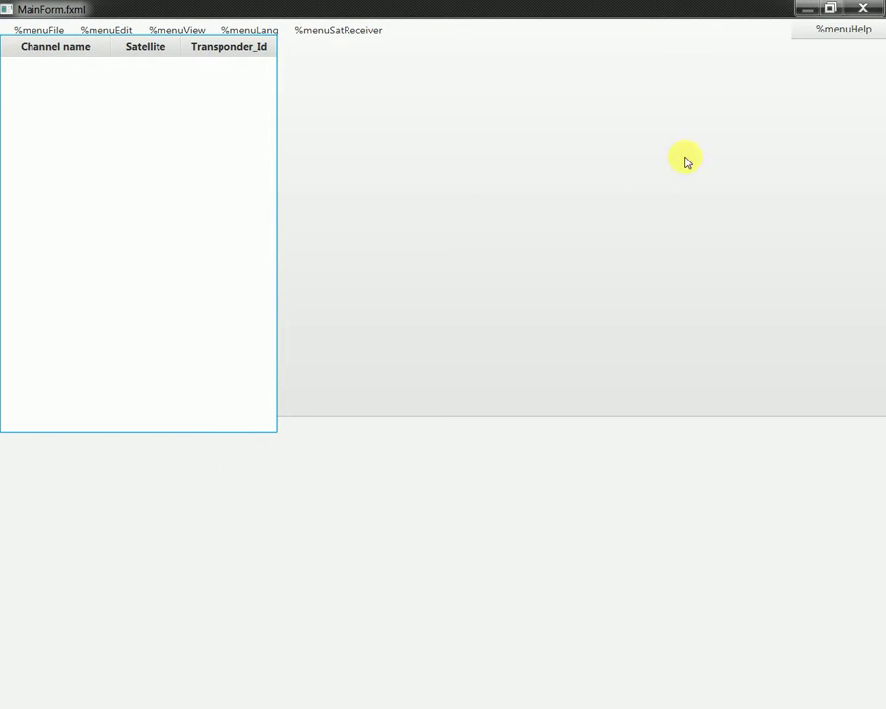
click(864, 9)
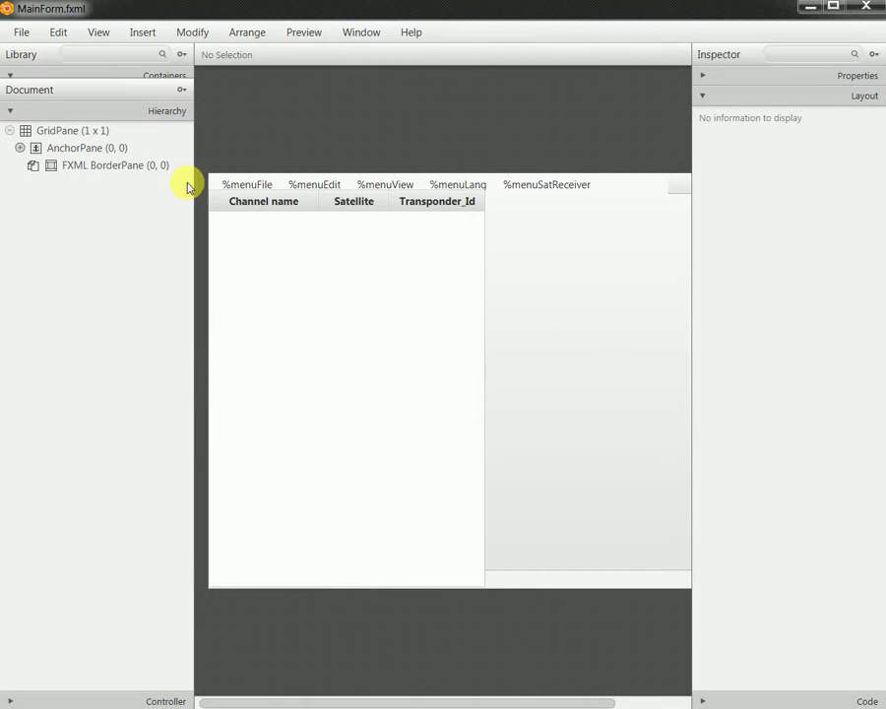
right_click(112, 164)
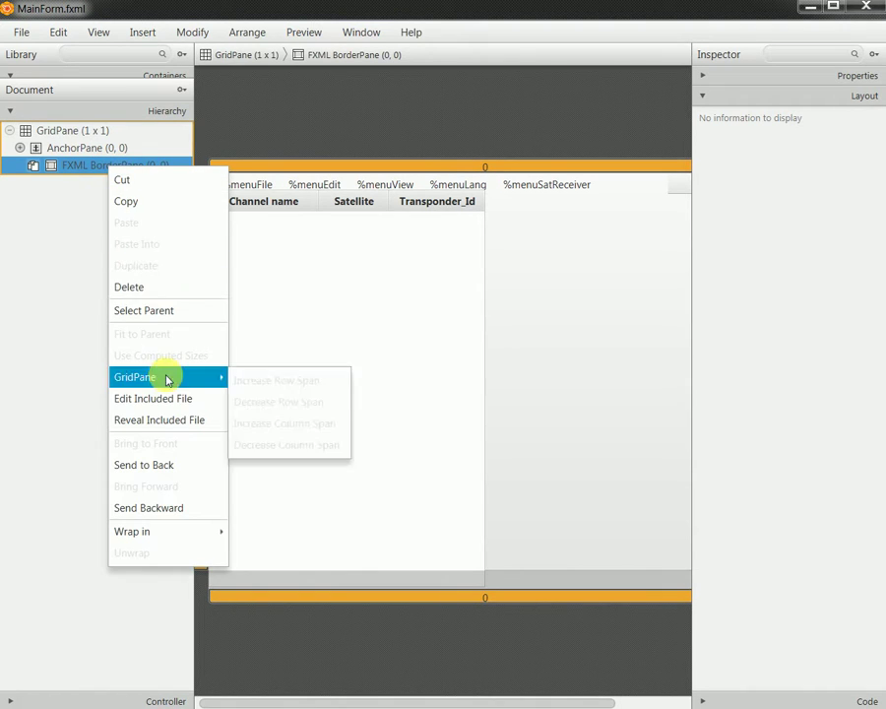
key(Escape)
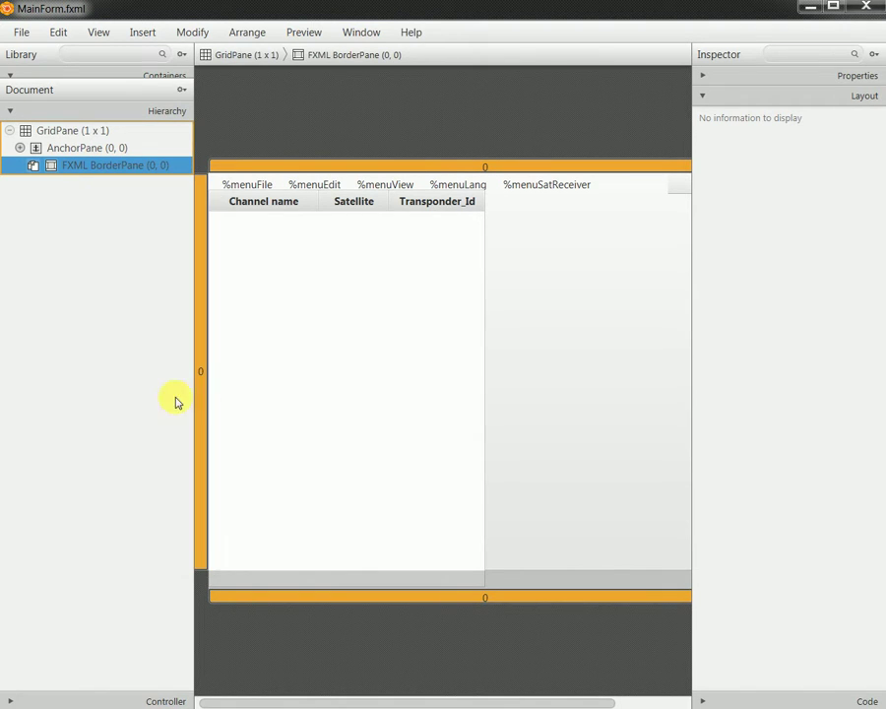
click(591, 228)
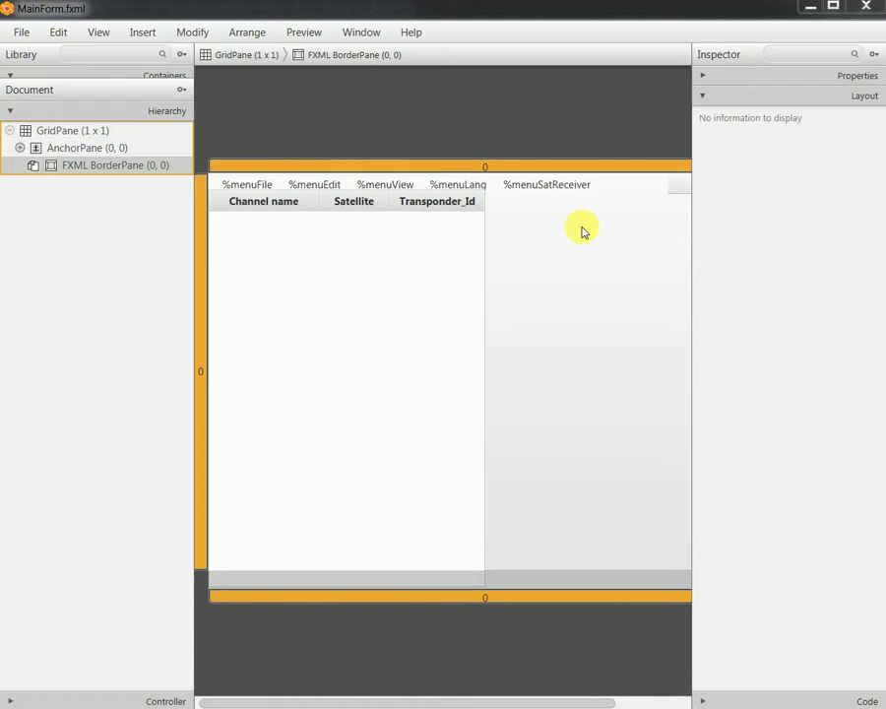
- Switch to the ServicesListOnBorderPane.fxml window and set the root BorderPane's Max Height and Max Width to USE_COMPUTED_SIZE
click(809, 8)
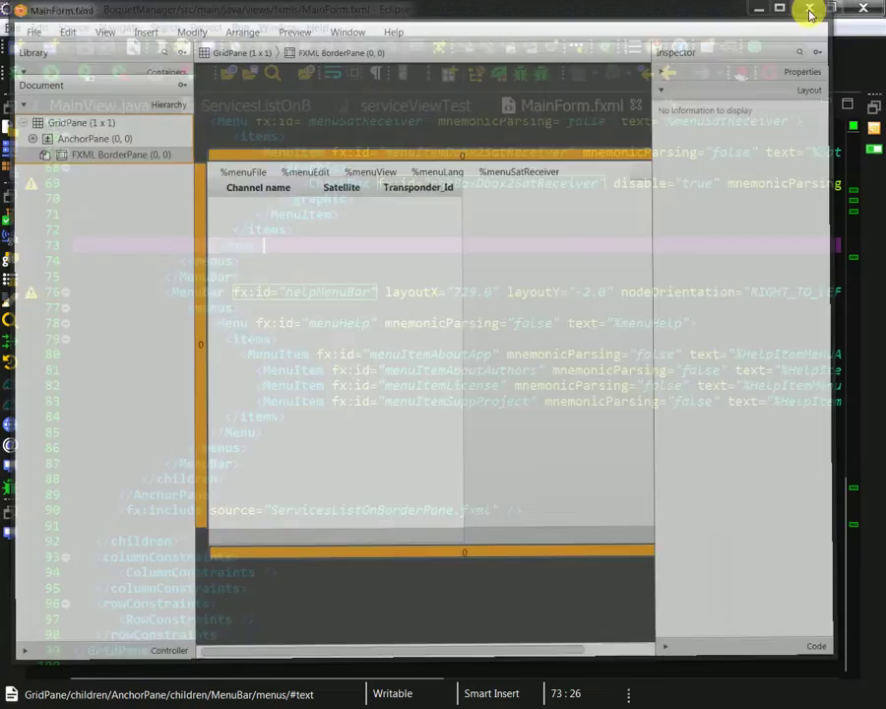
key(super+grave)
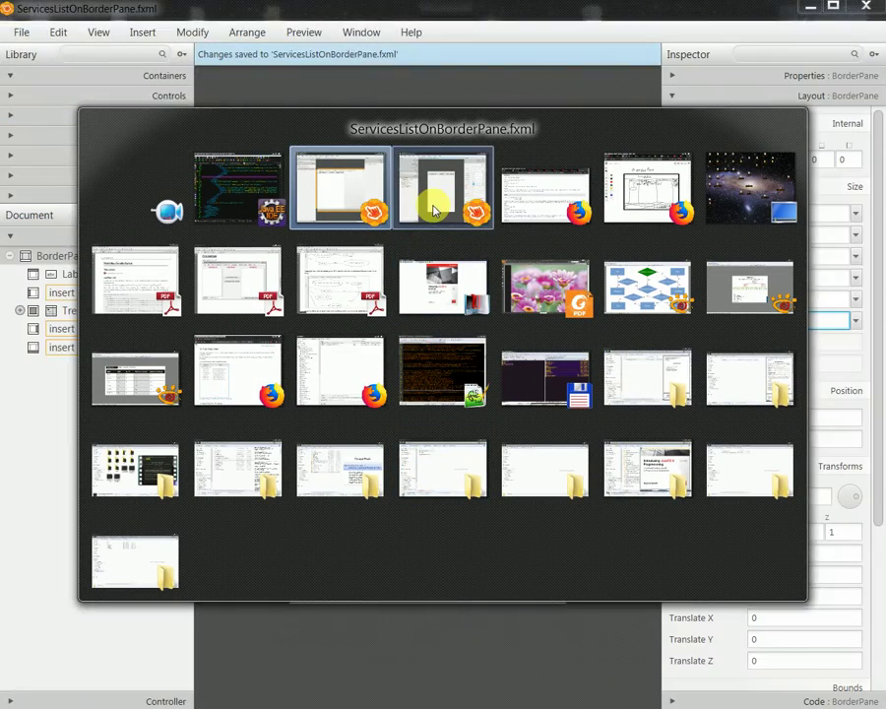
click(430, 197)
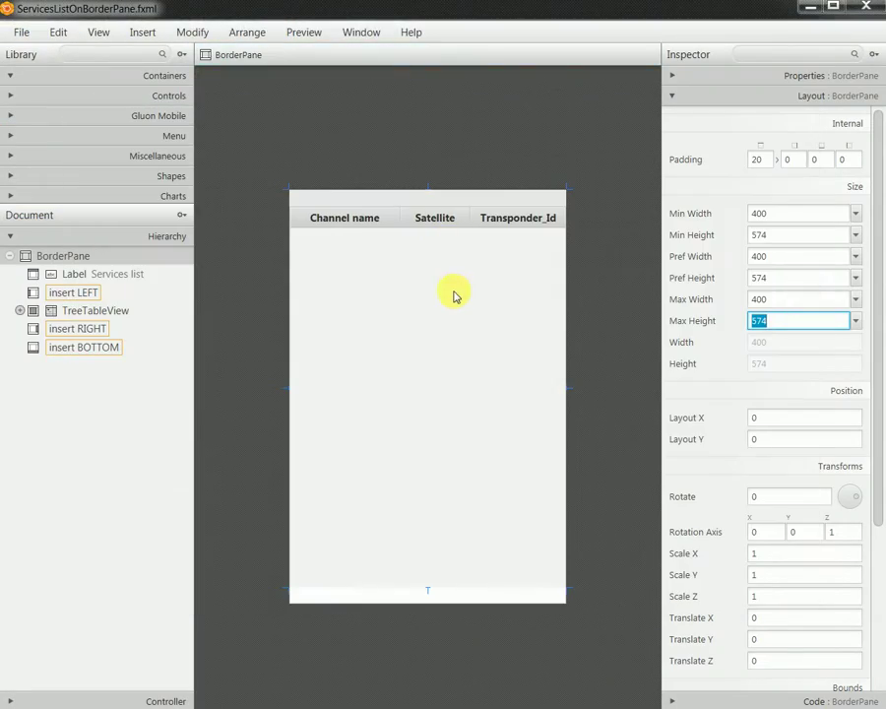
click(856, 321)
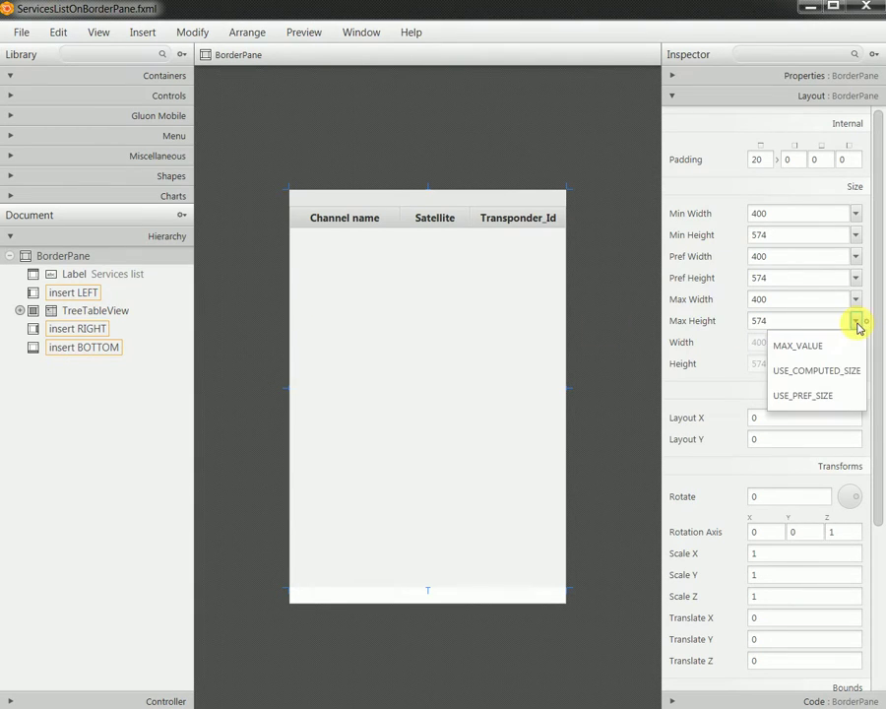
click(827, 371)
click(856, 299)
click(835, 361)
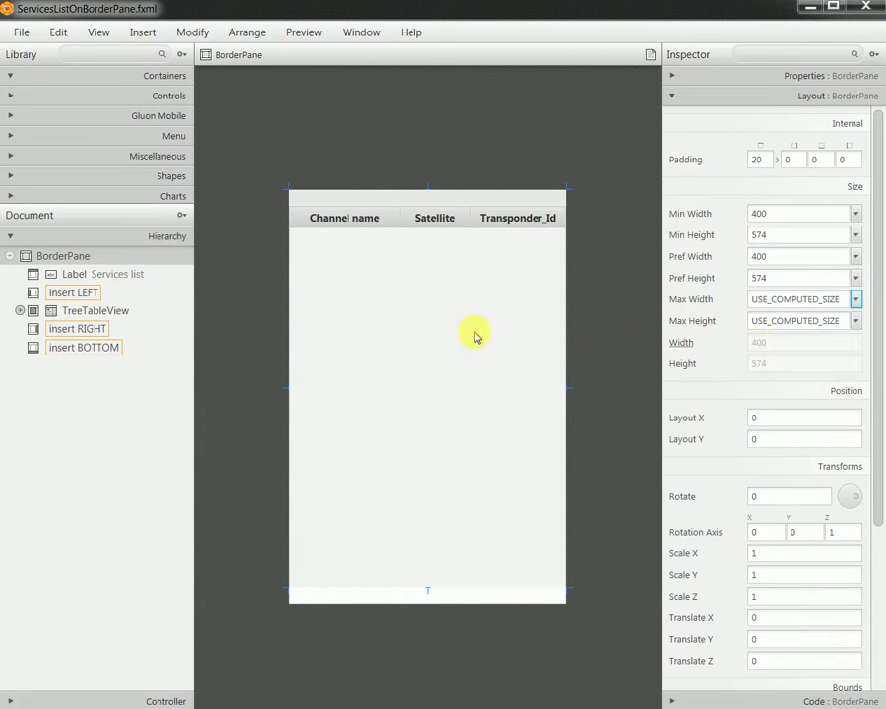
- Set the TreeTableView's Max Height and Max Width to USE_COMPUTED_SIZE
click(113, 317)
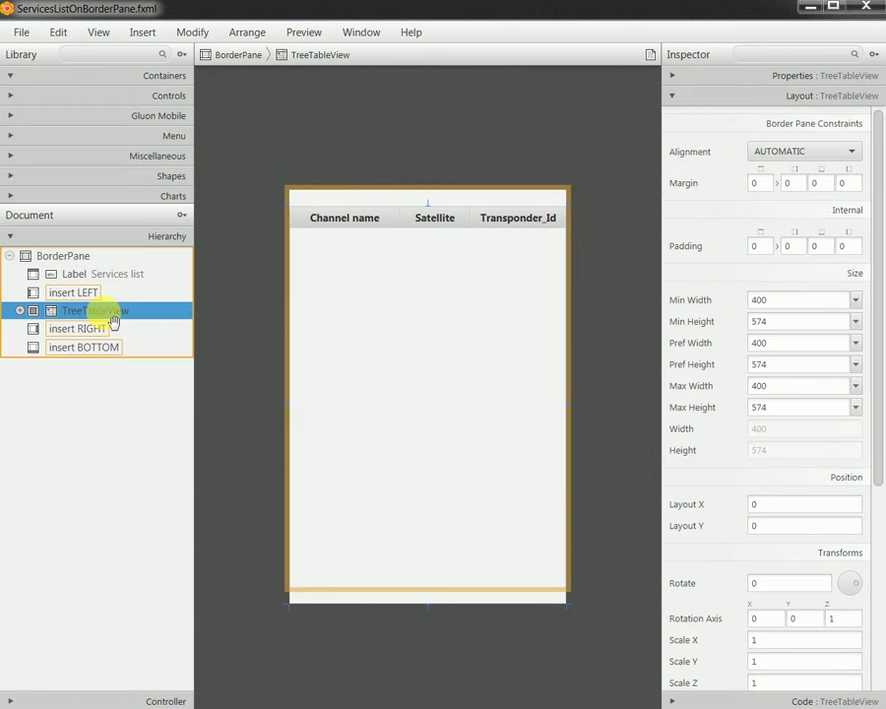
click(855, 407)
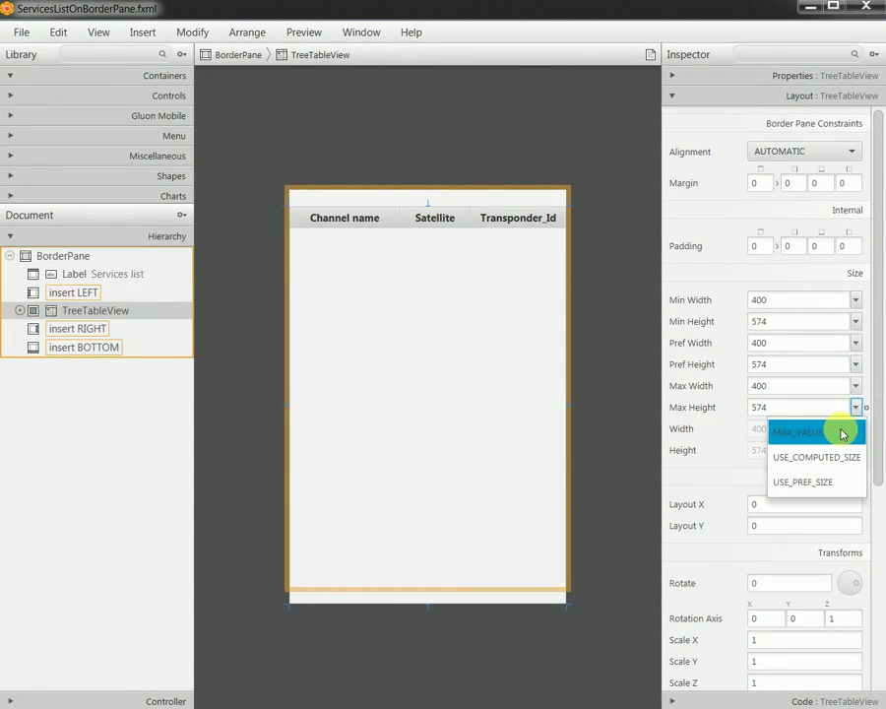
click(818, 455)
click(856, 386)
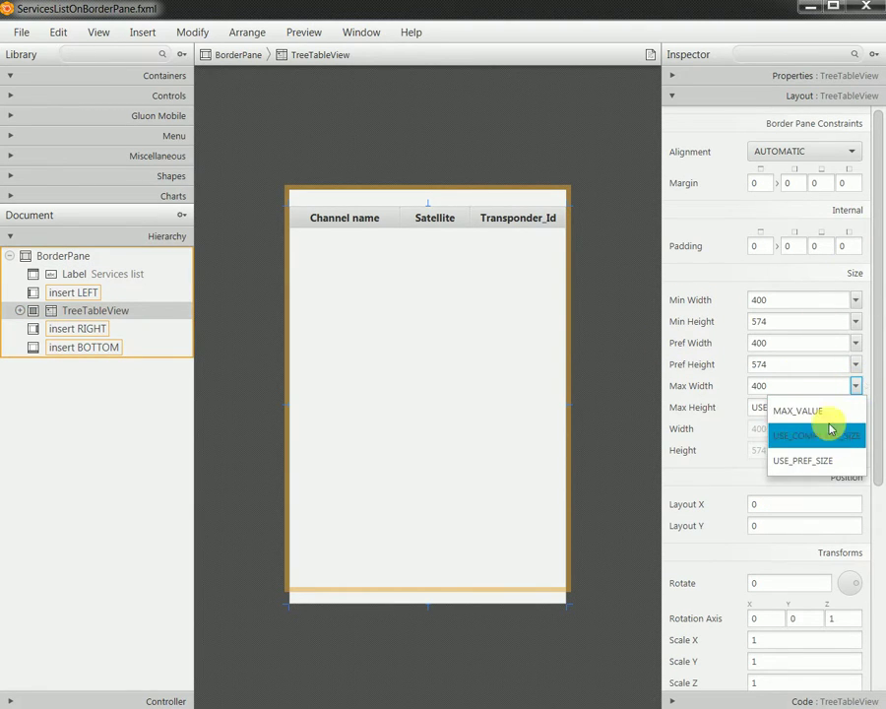
click(830, 433)
- Set the TreeTableView's Pref Height to 560 and its Min Height to 500, trying 560 for the Min Height first
click(770, 363)
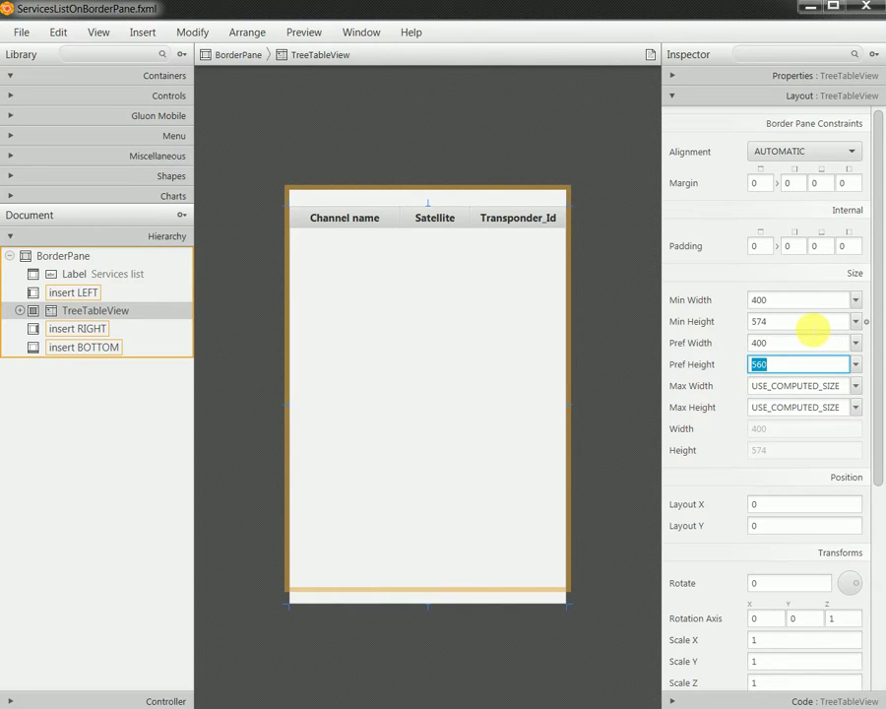
click(797, 323)
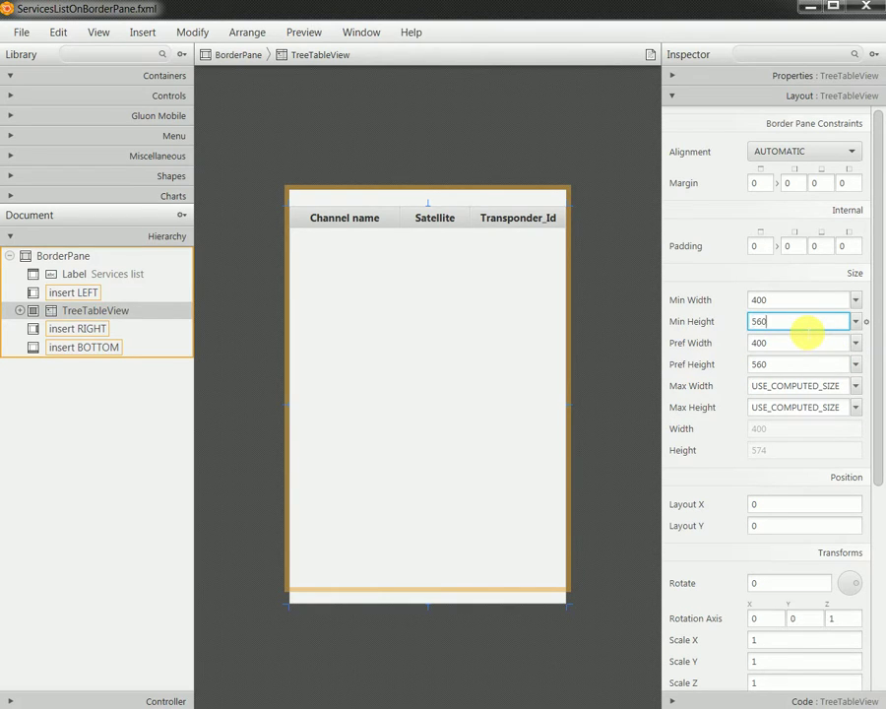
text(560)
key(Return)
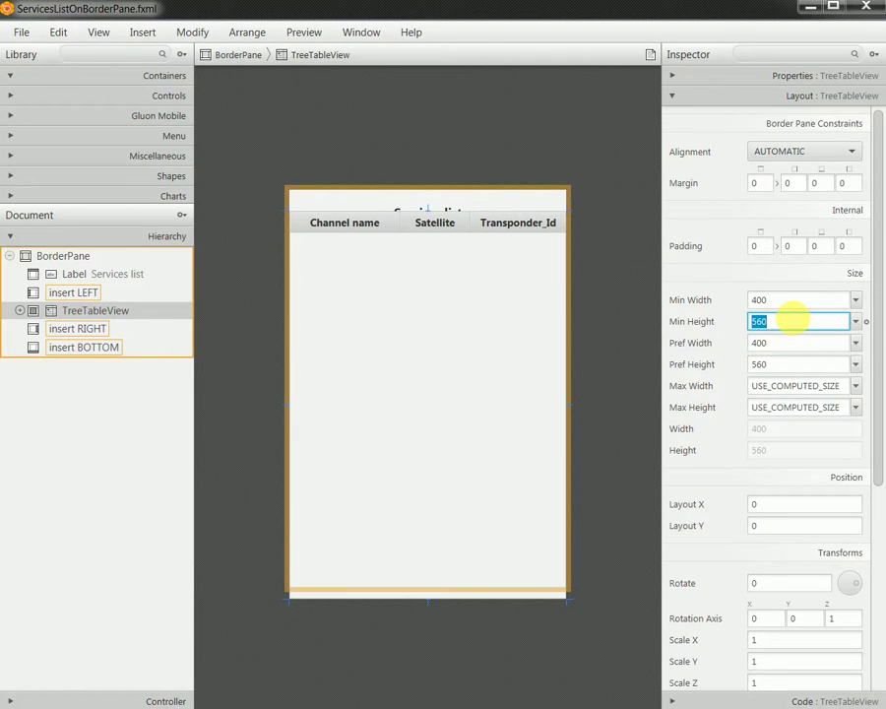
key(Return)
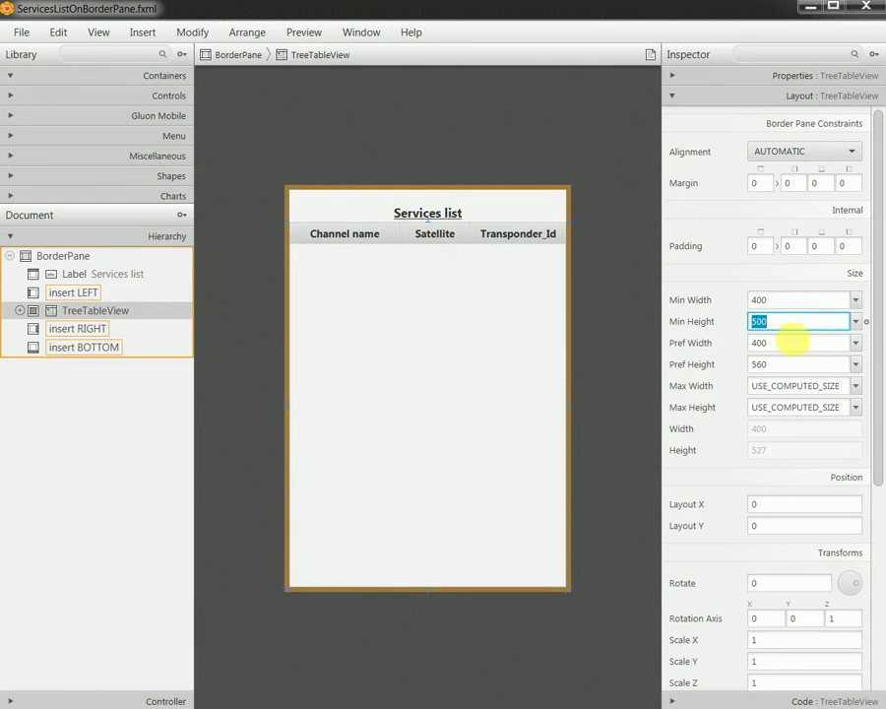
- Set the TreeTableView's Pref Height to 500 and save ServicesListOnBorderPane.fxml
click(778, 364)
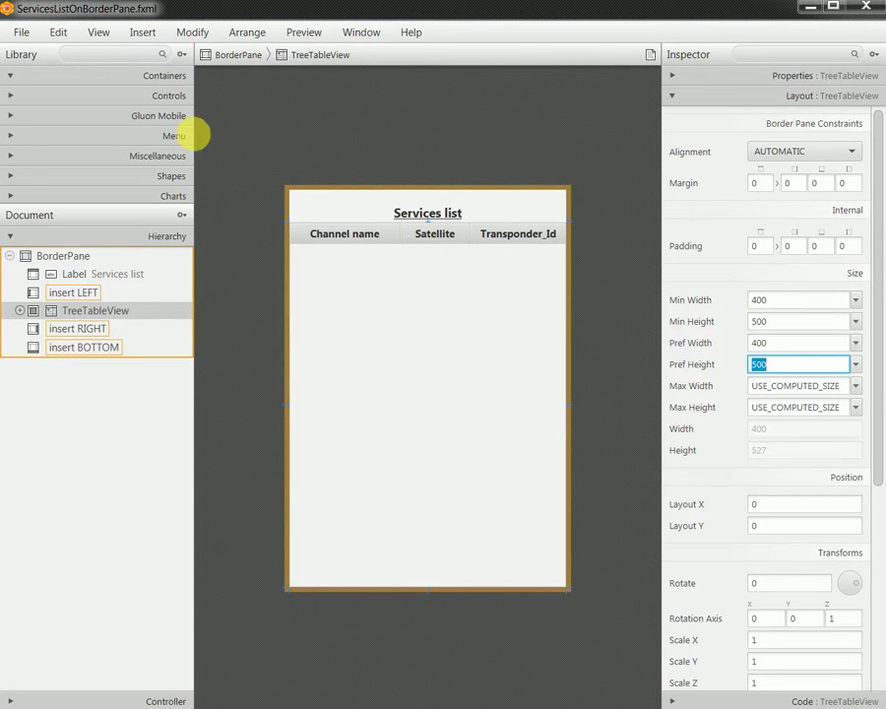
click(22, 32)
click(67, 147)
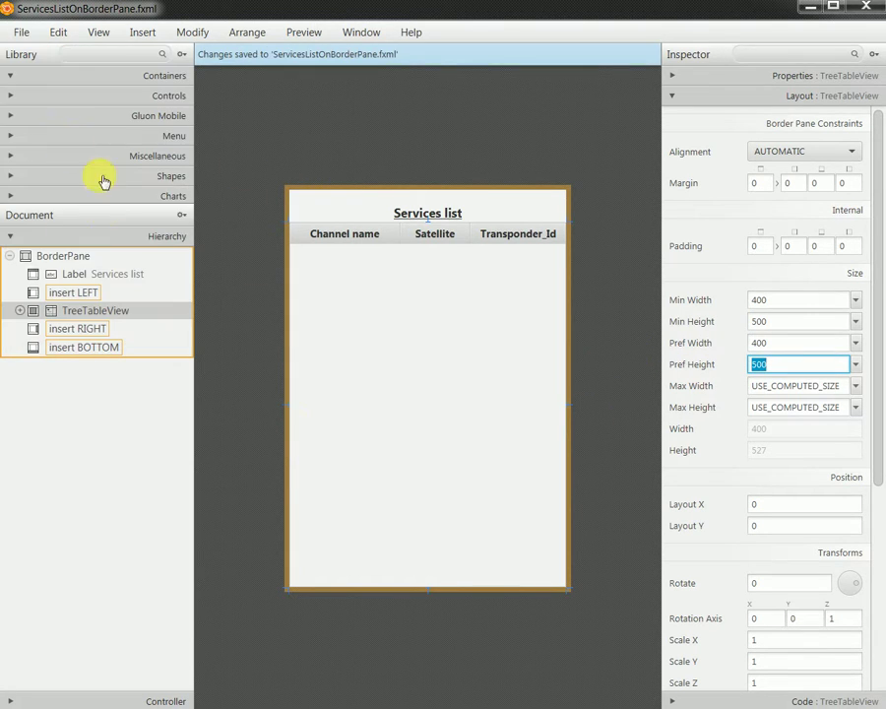
click(82, 260)
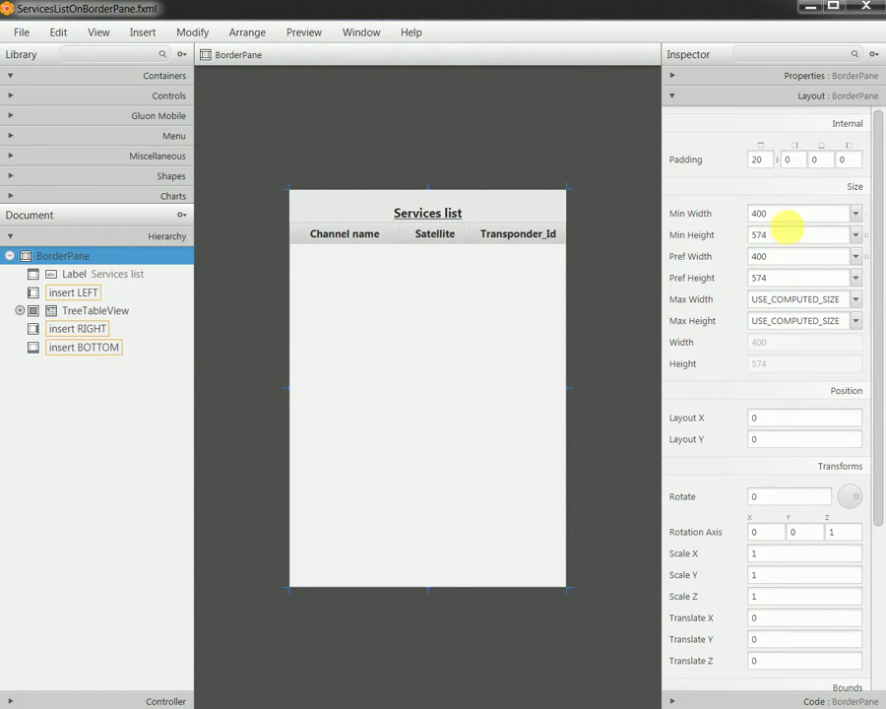
click(30, 32)
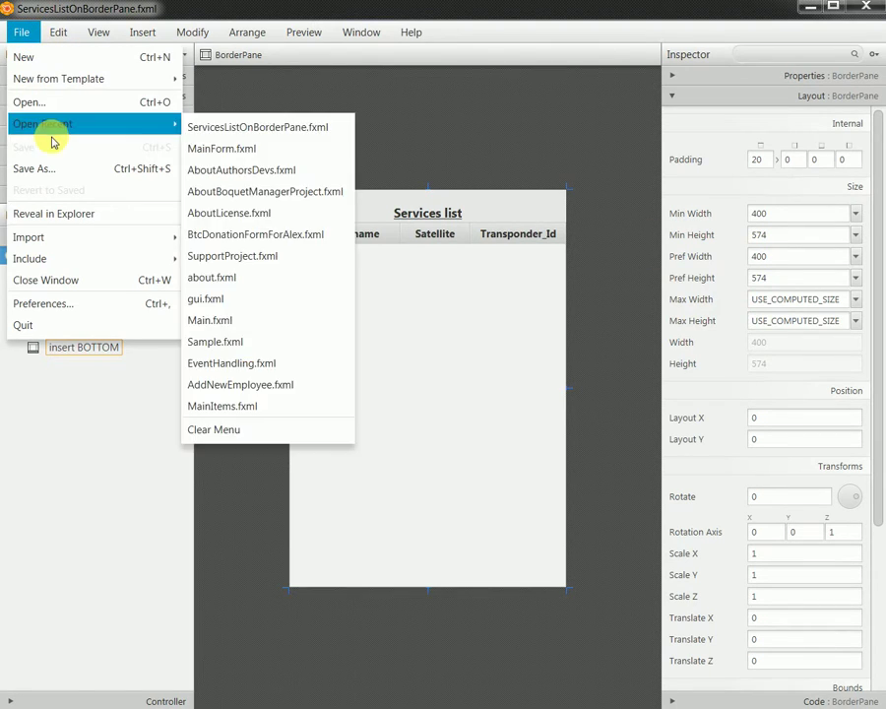
- Switch to the MainForm.fxml window, preview the form at restored and maximized size to check the services list, and close the preview
click(807, 6)
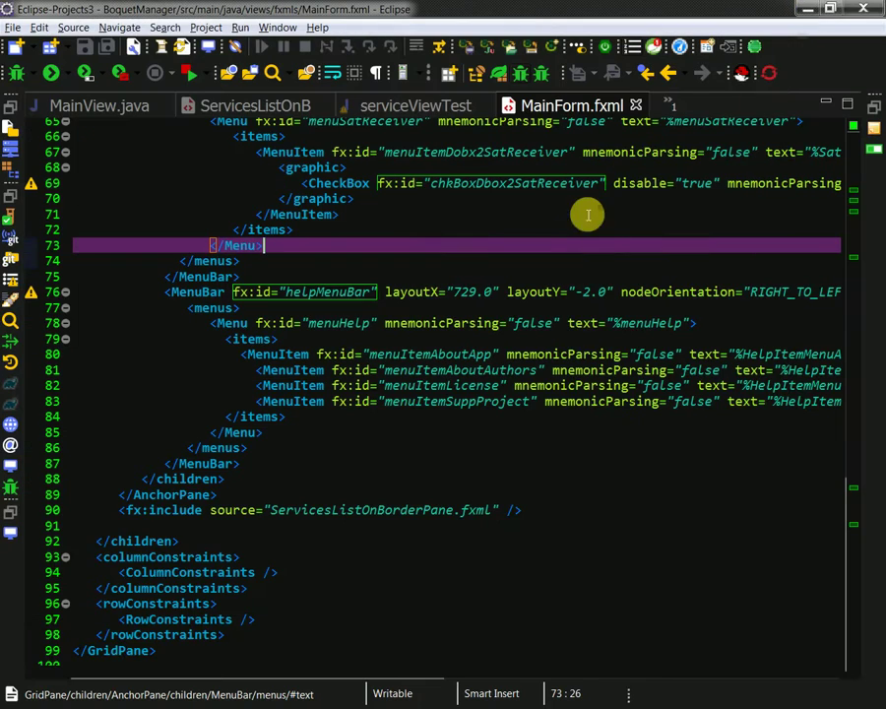
key(alt+Tab)
click(452, 210)
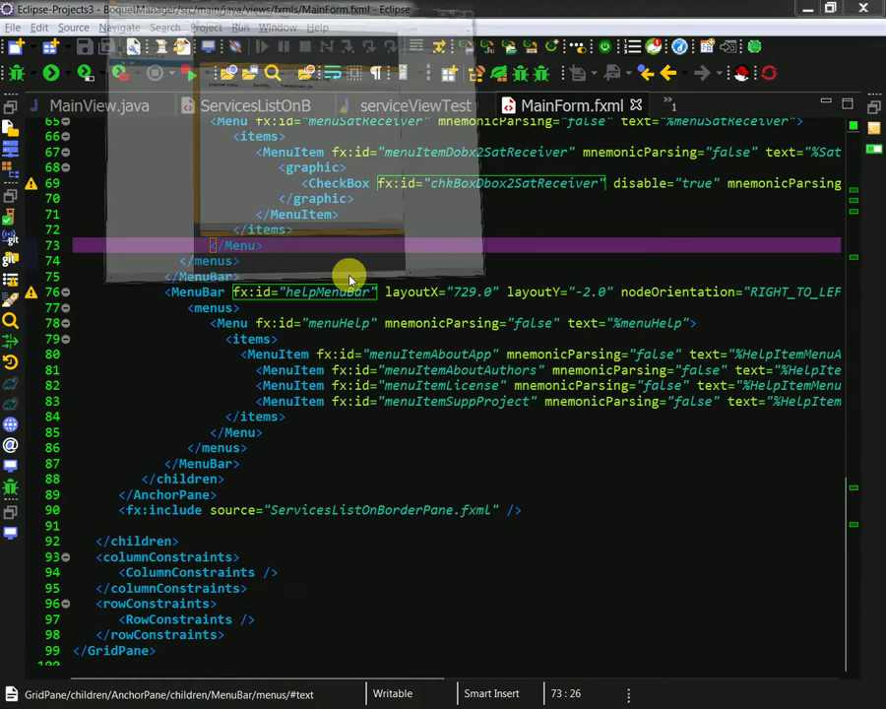
click(312, 32)
click(315, 58)
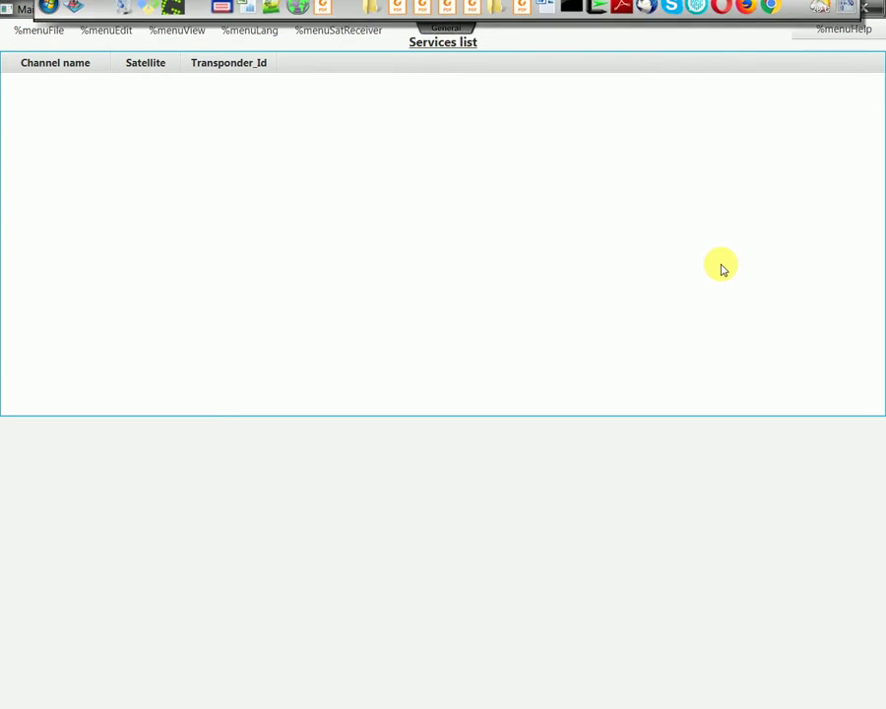
click(830, 10)
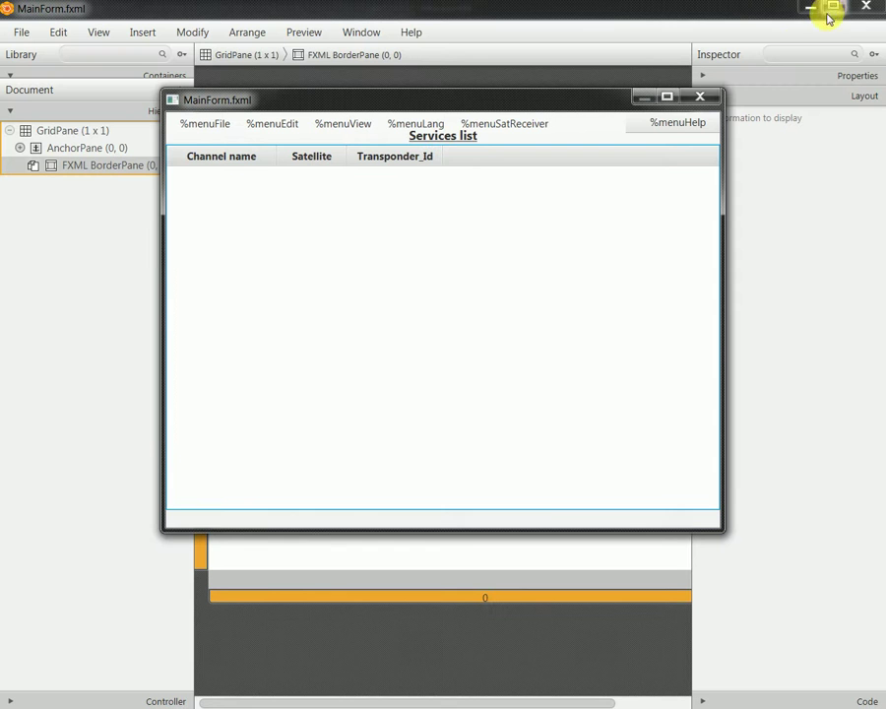
click(672, 100)
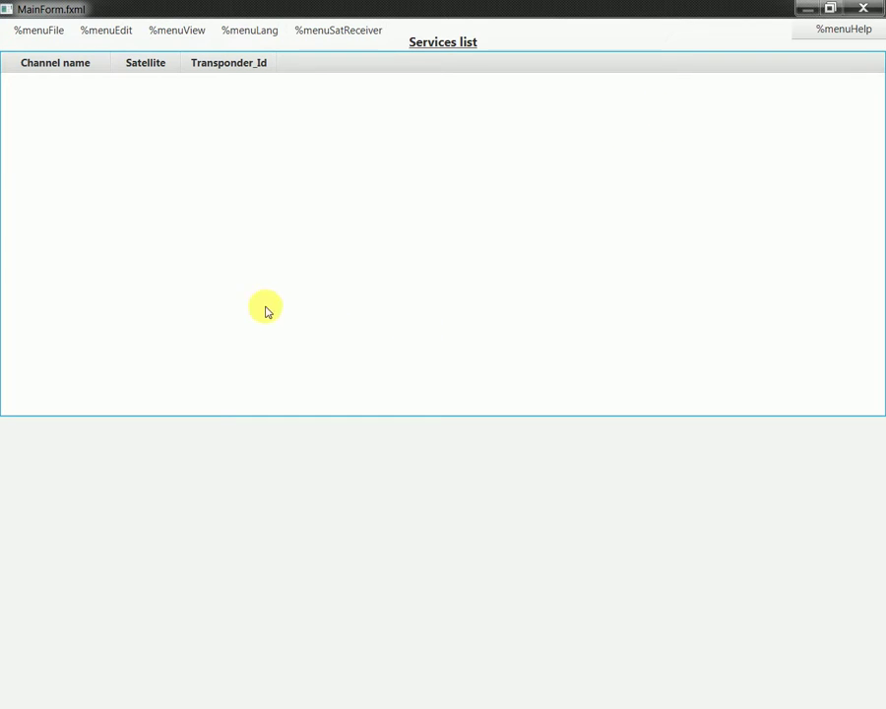
click(864, 9)
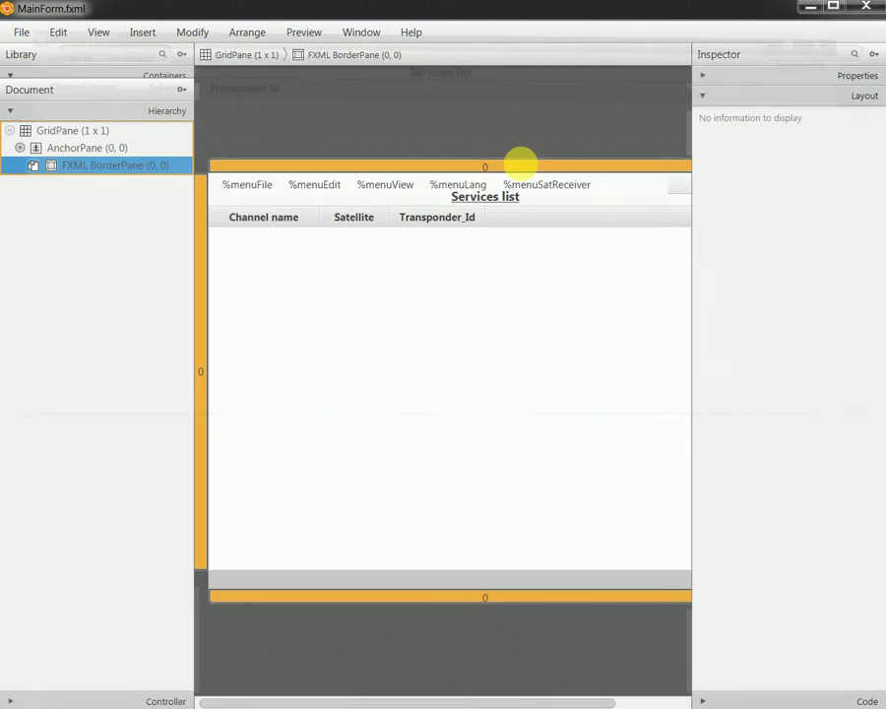
- Return to the ServicesListOnBorderPane.fxml window and set the root BorderPane's Pref Height and Min Height to USE_COMPUTED_SIZE
click(807, 7)
key(alt+Tab)
click(478, 209)
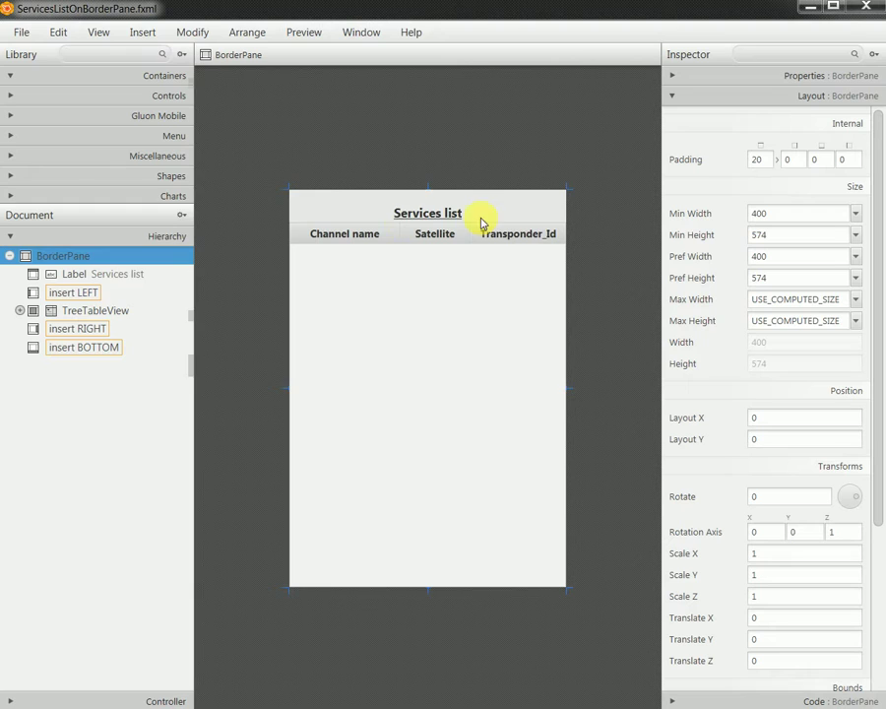
click(855, 278)
click(844, 301)
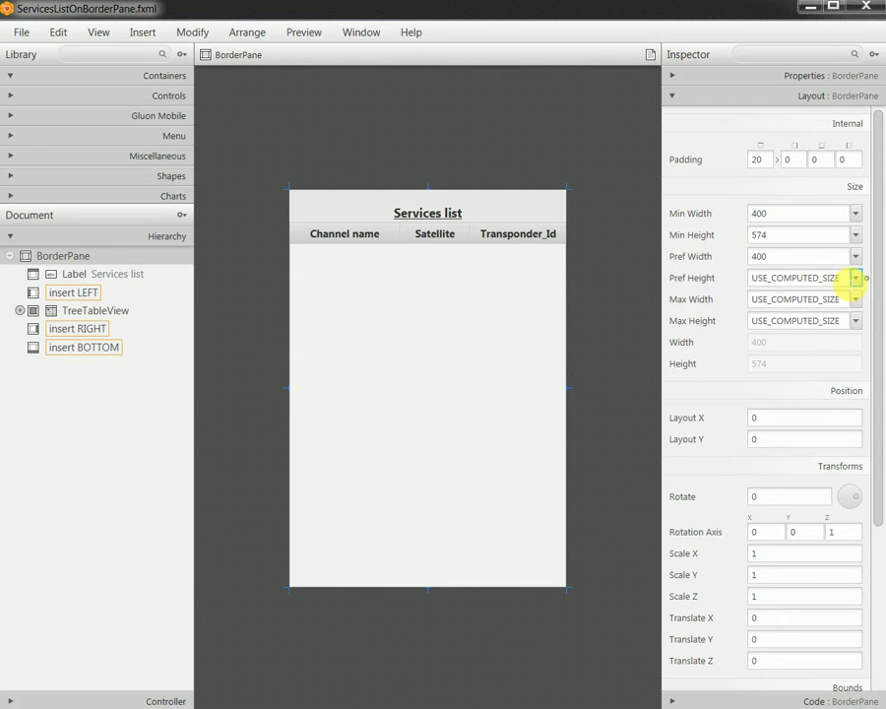
click(856, 234)
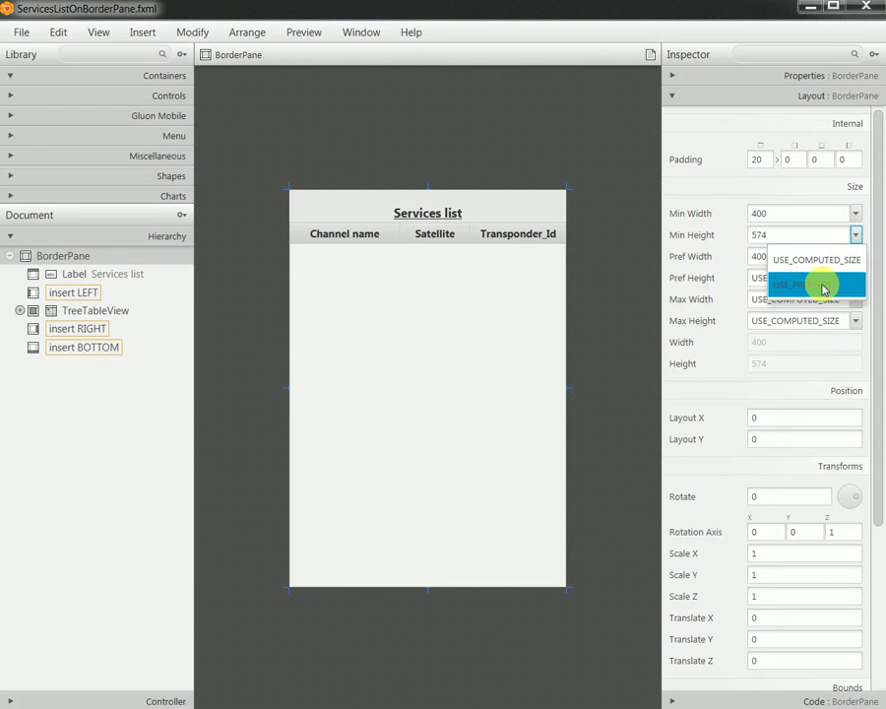
click(835, 261)
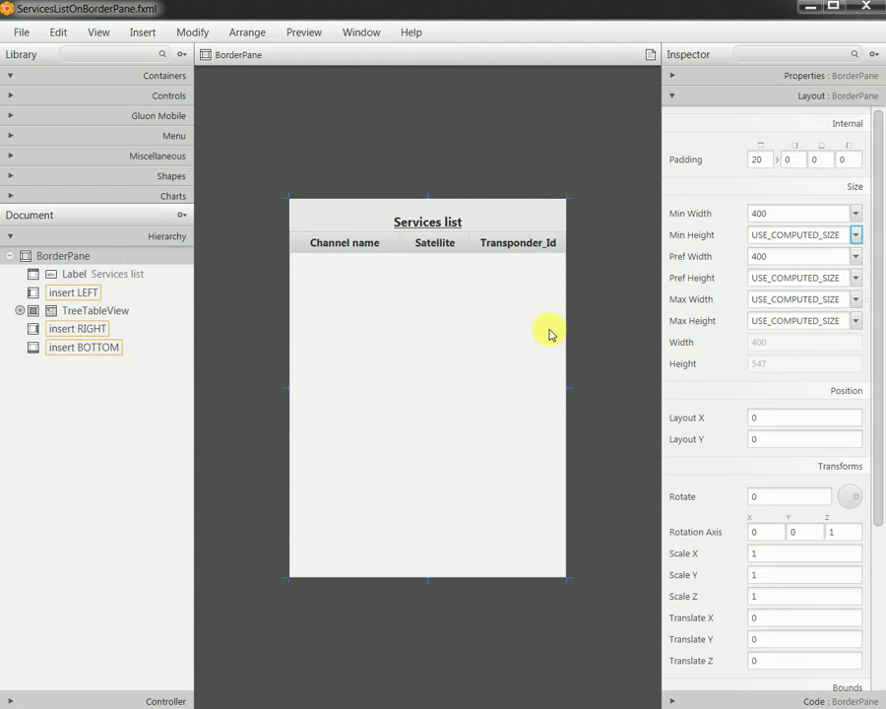
- Set the TreeTableView's Pref Height to USE_COMPUTED_SIZE and Min Height to USE_PREF_SIZE, and save the file
click(85, 310)
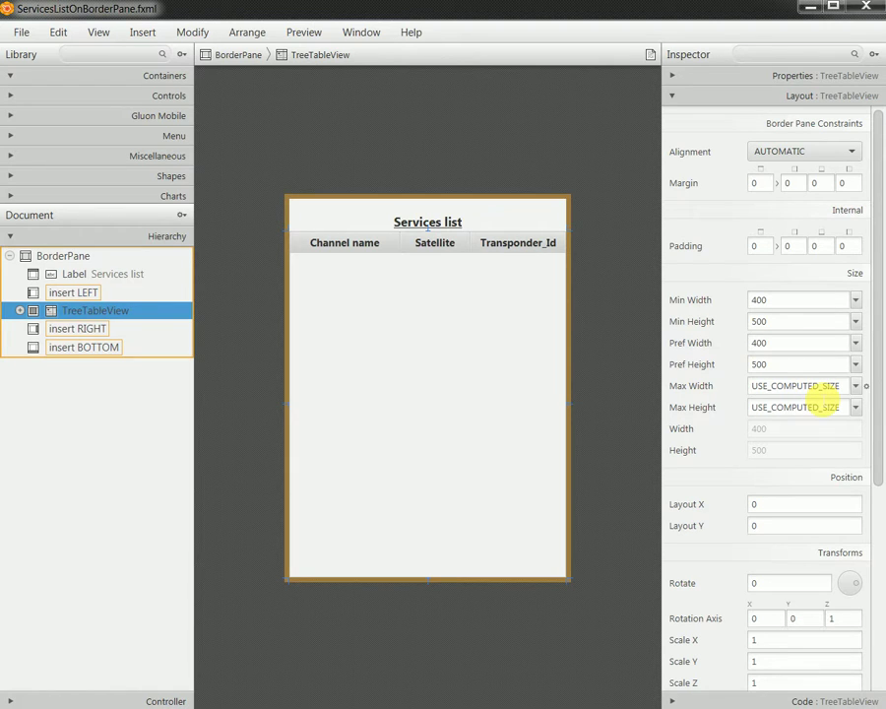
click(856, 364)
click(828, 390)
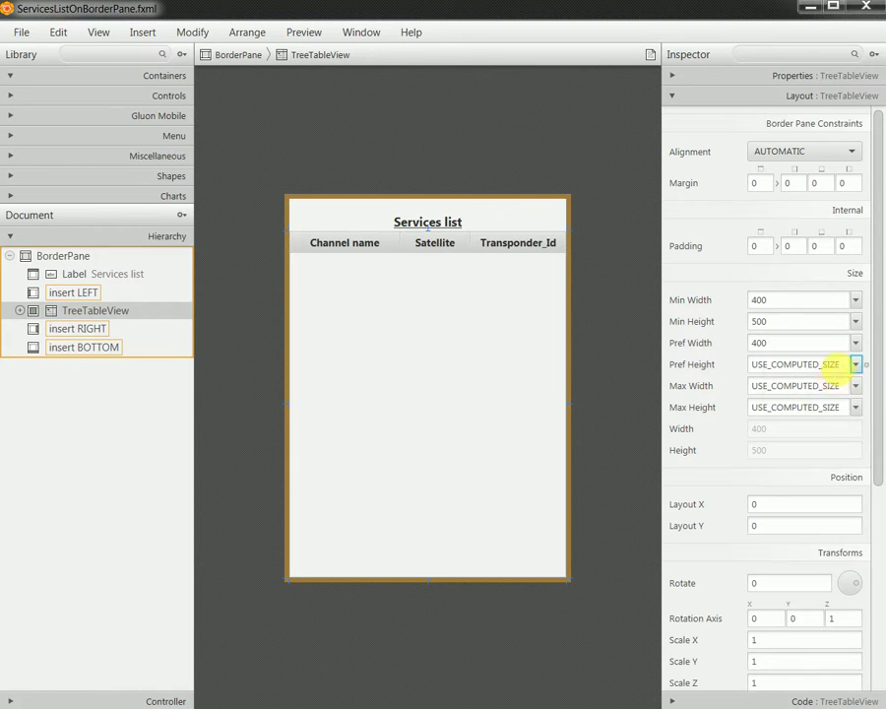
click(855, 322)
click(828, 370)
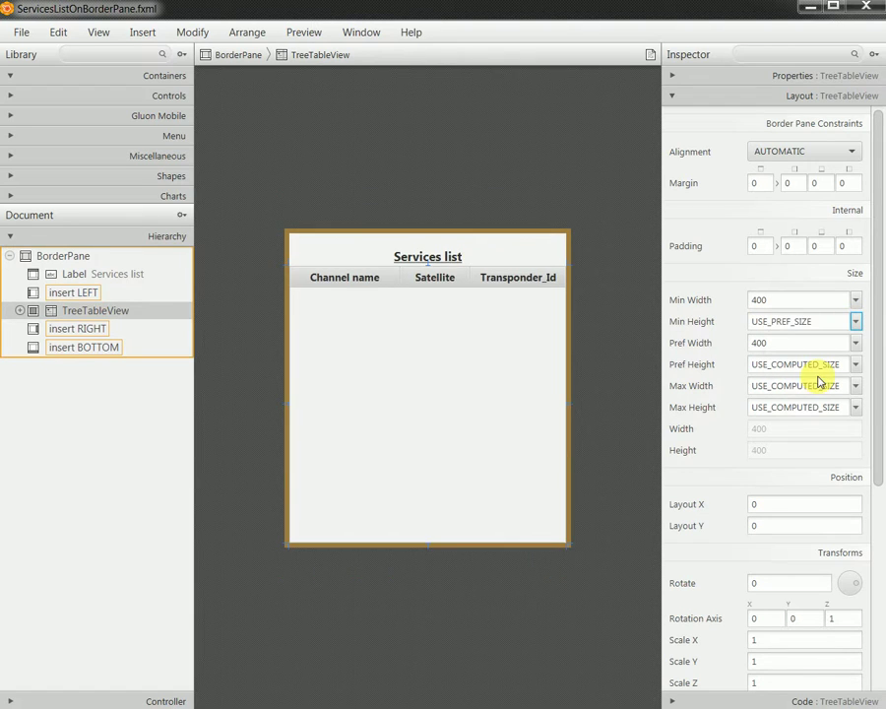
click(22, 33)
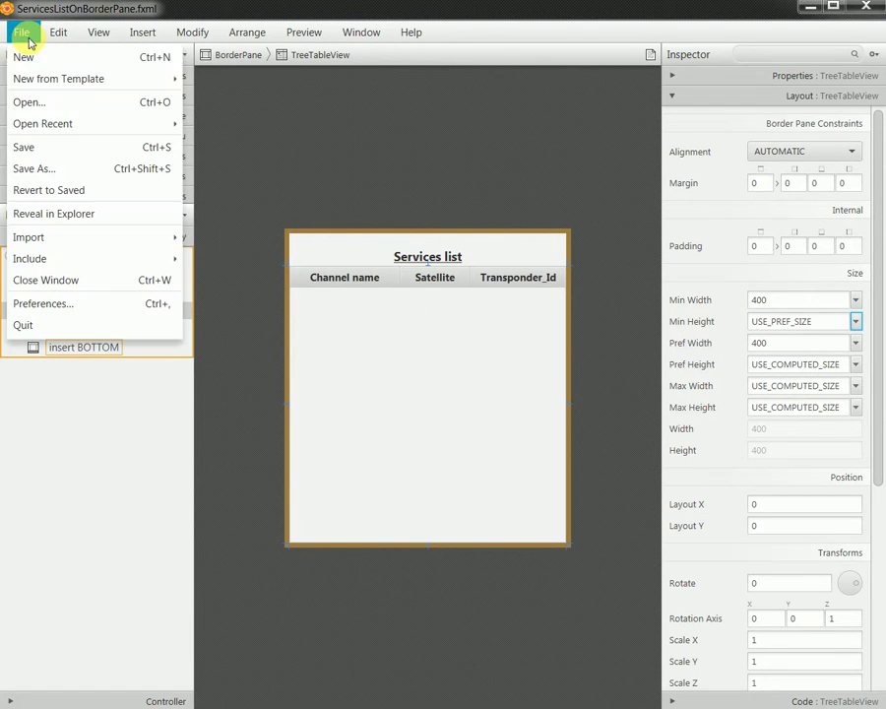
click(54, 143)
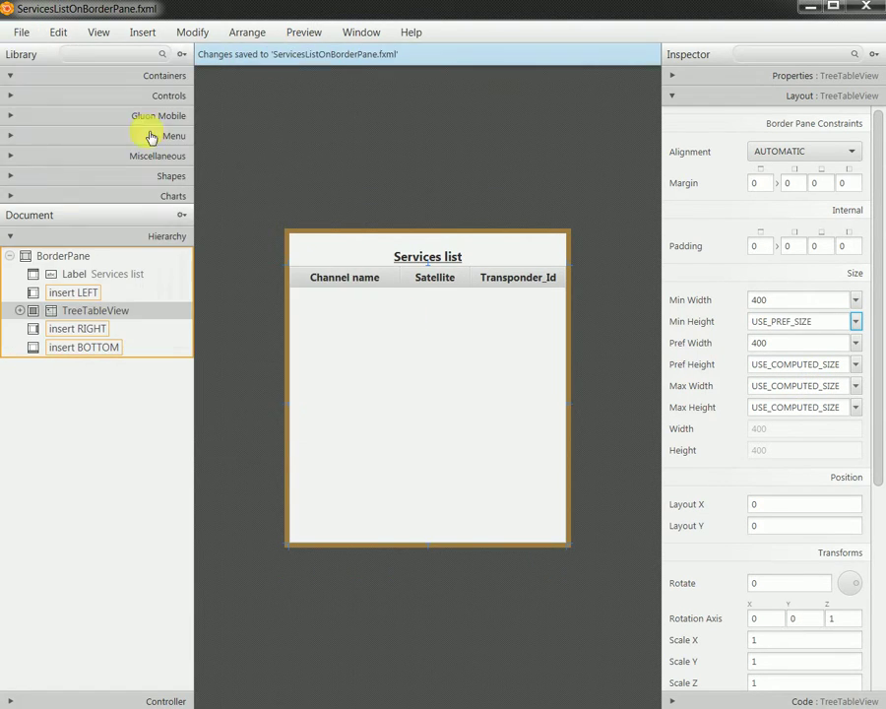
- Switch to MainForm.fxml, preview it maximized and at restored size, and close both the preview and the MainForm.fxml window
click(305, 32)
click(776, 12)
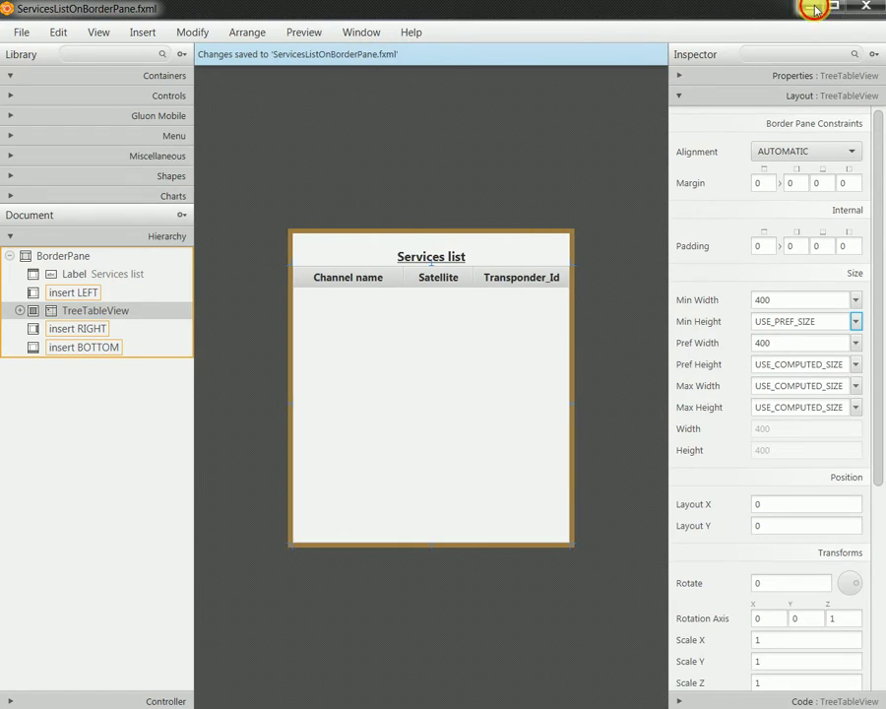
click(810, 6)
key(alt+Tab)
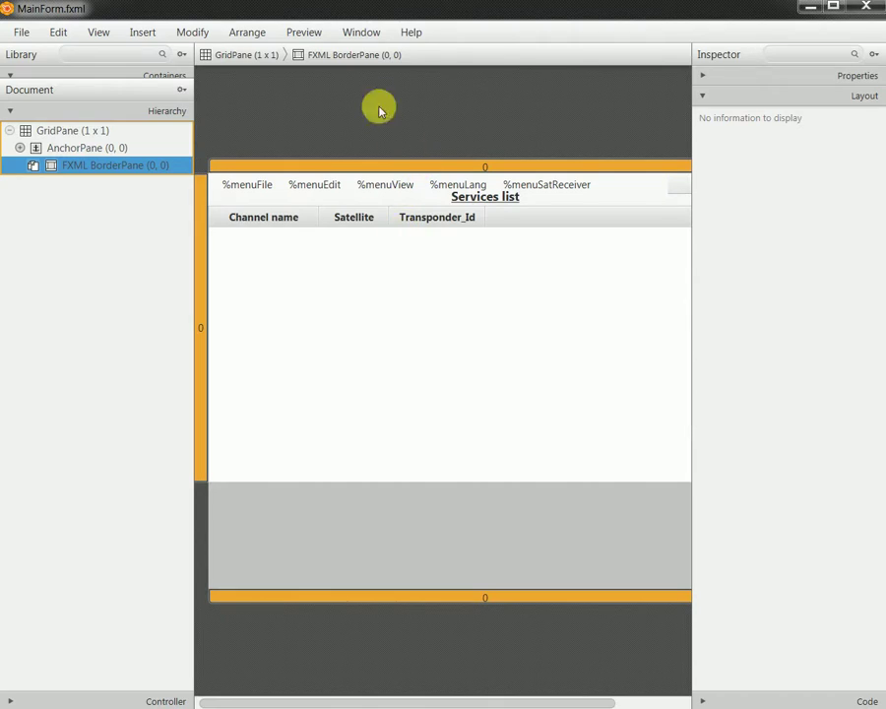
click(321, 34)
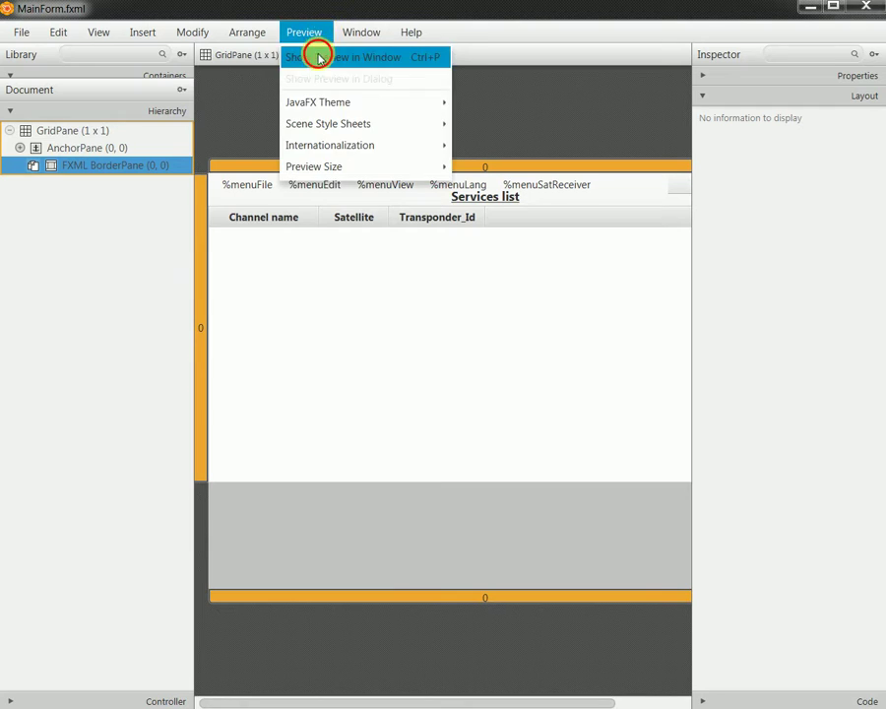
click(317, 55)
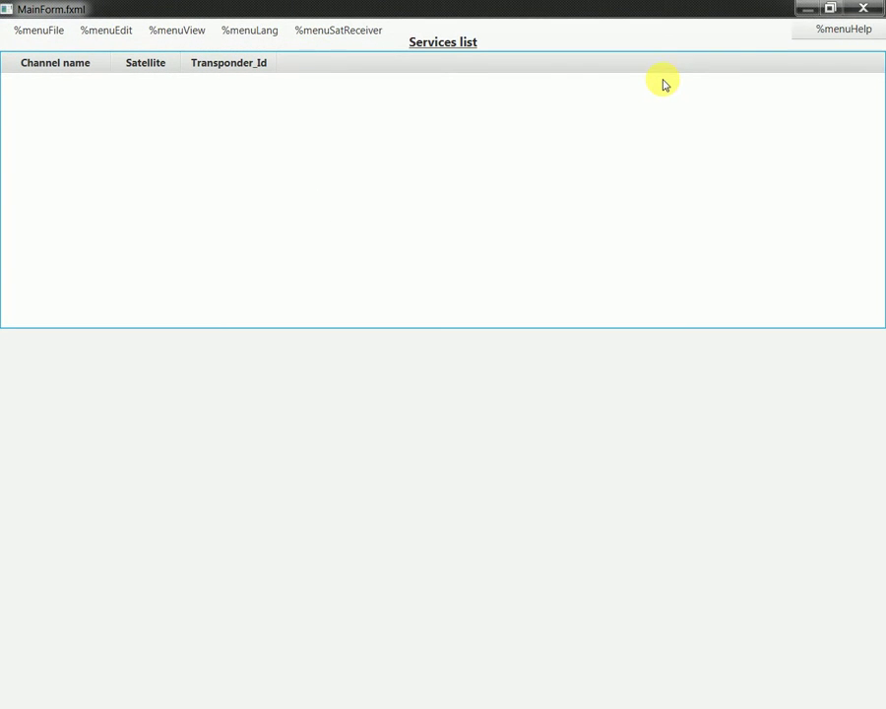
click(829, 8)
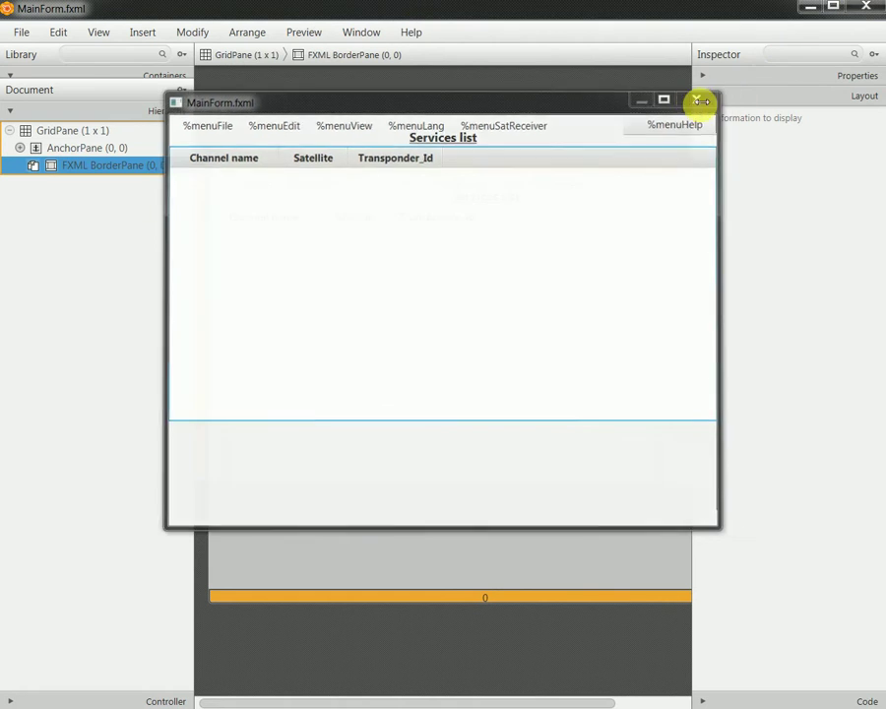
click(701, 100)
click(866, 8)
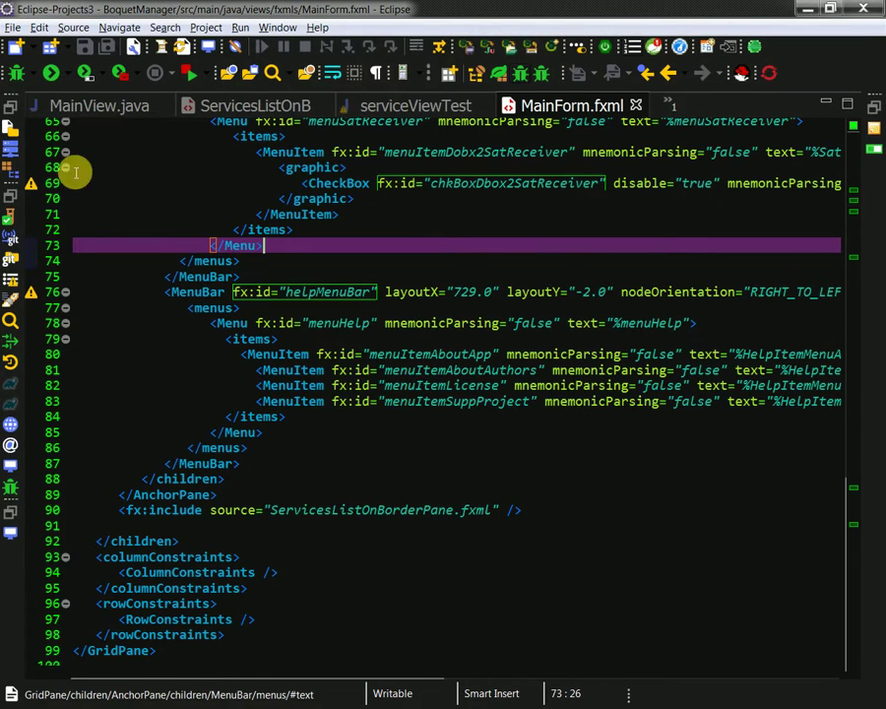
- In Eclipse, close the MainForm.fxml editor, bring up MainView.java, and refresh ServicesListOnBorderPane.fxml in the fxmls package
click(9, 118)
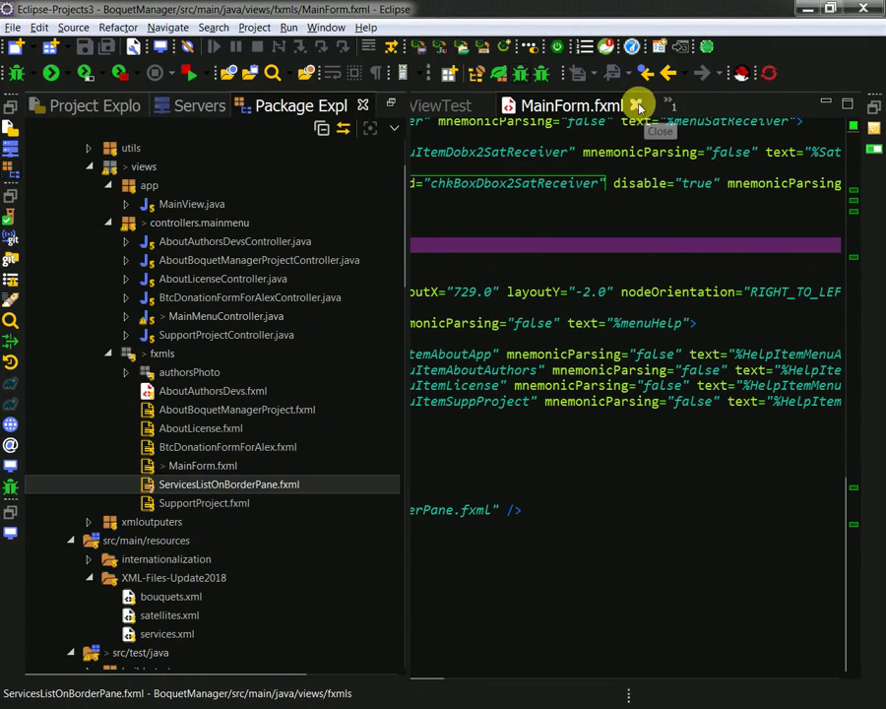
click(639, 106)
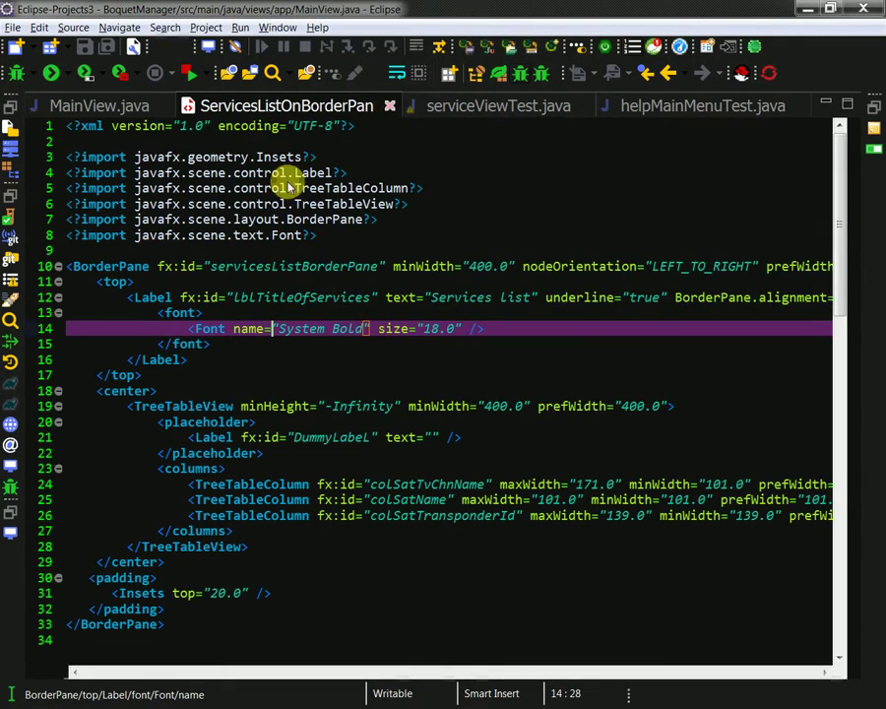
click(99, 106)
click(10, 120)
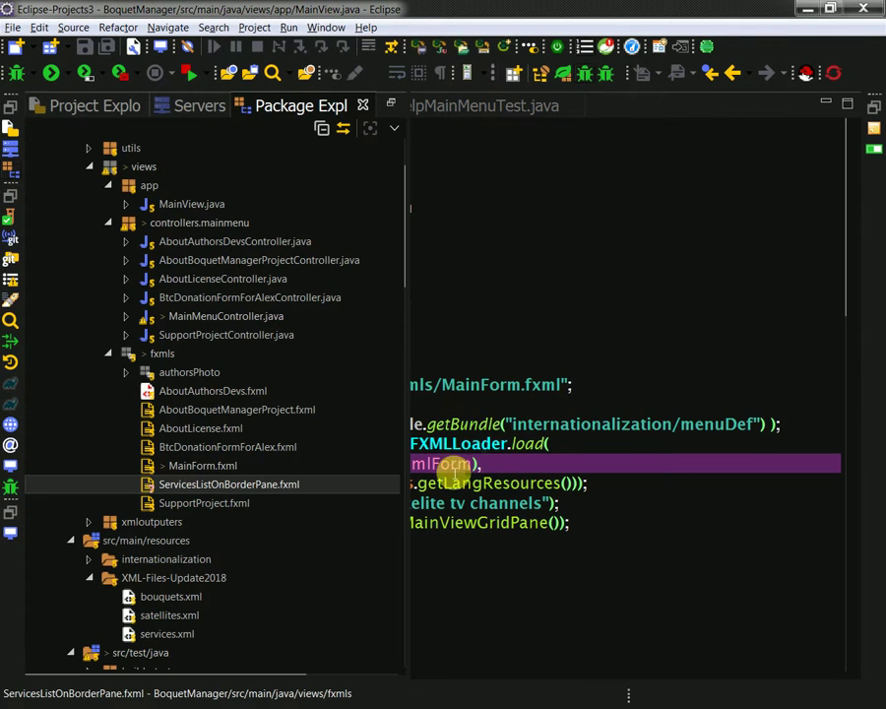
right_click(281, 482)
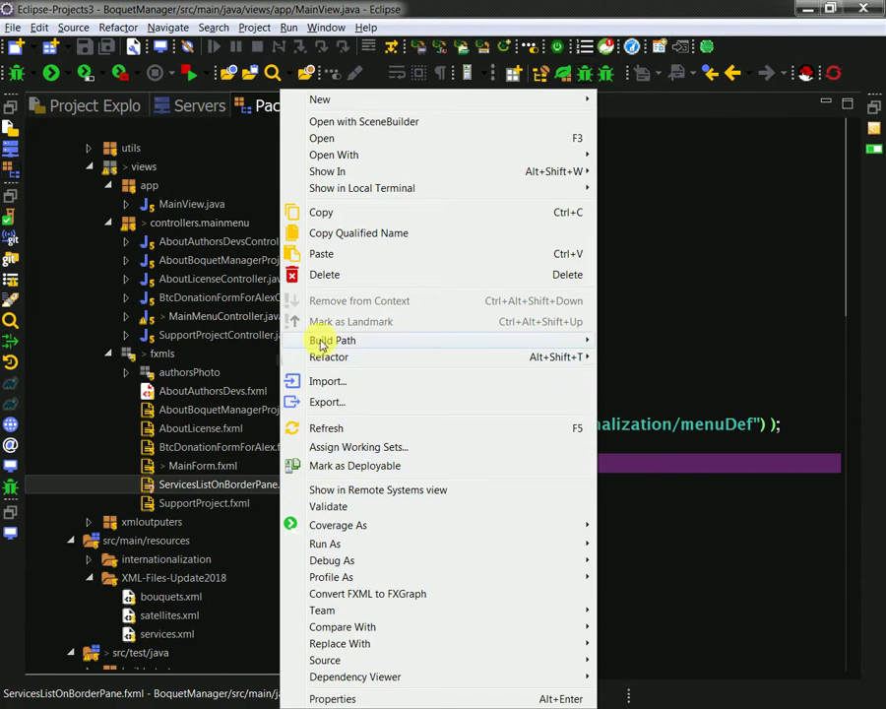
click(328, 427)
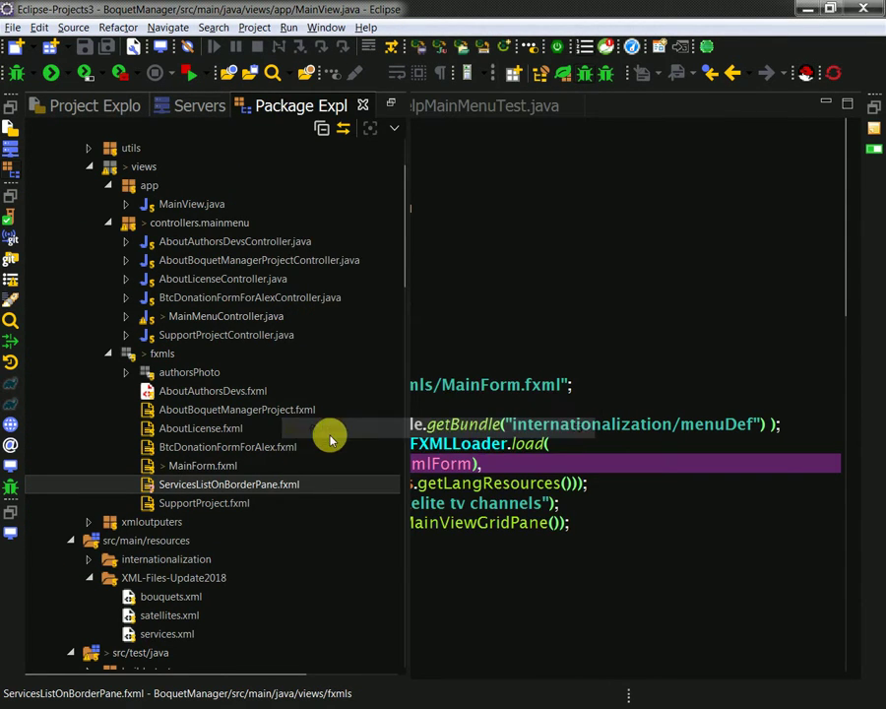
- Reopen MainForm.fxml from the fxmls package in SceneBuilder and show its preview in a window
click(204, 467)
right_click(204, 466)
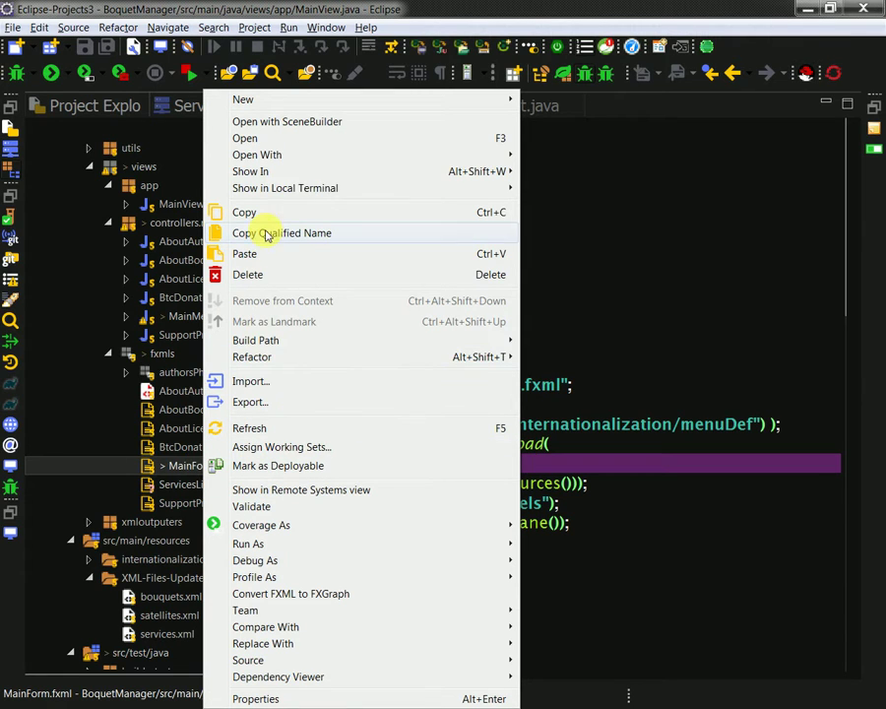
mouse_move(283, 157)
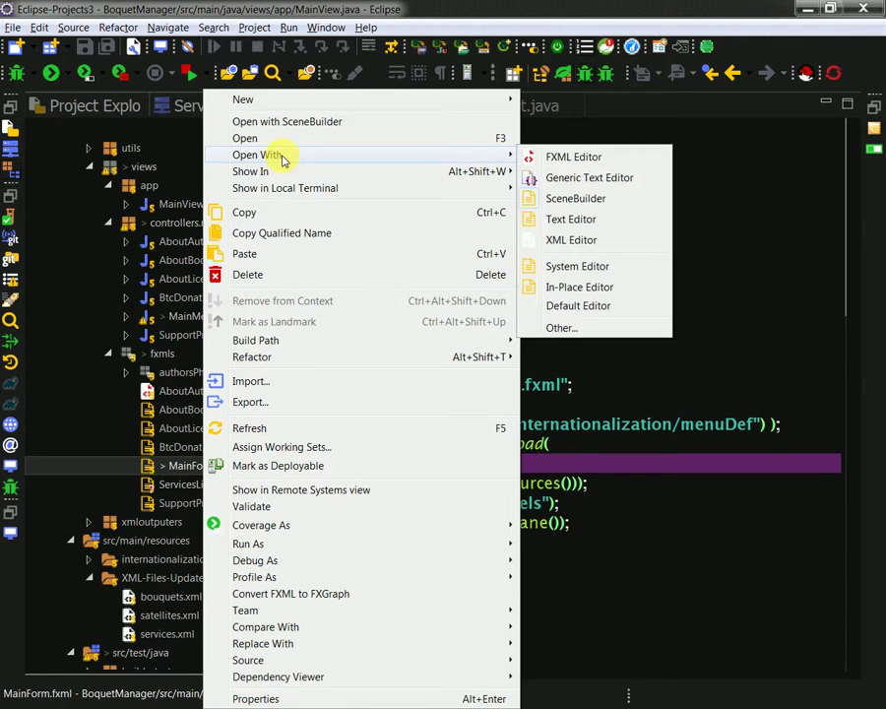
click(571, 199)
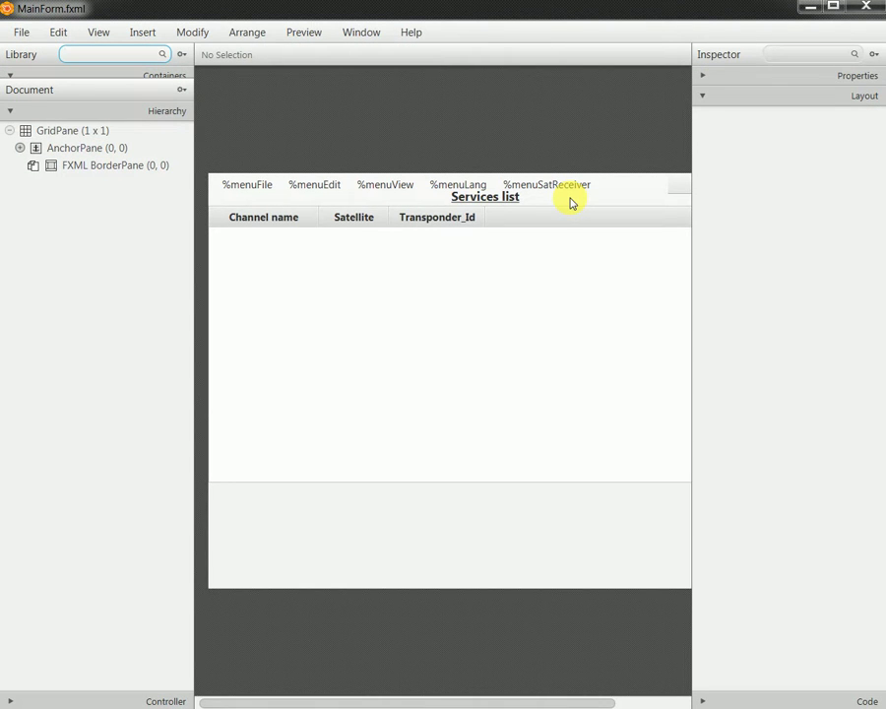
click(295, 31)
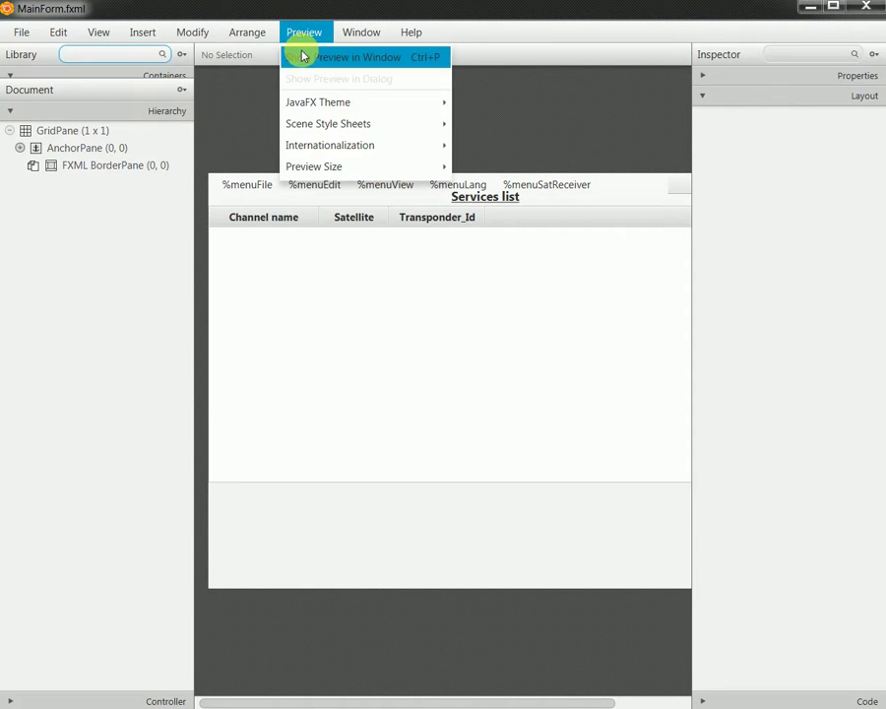
click(303, 56)
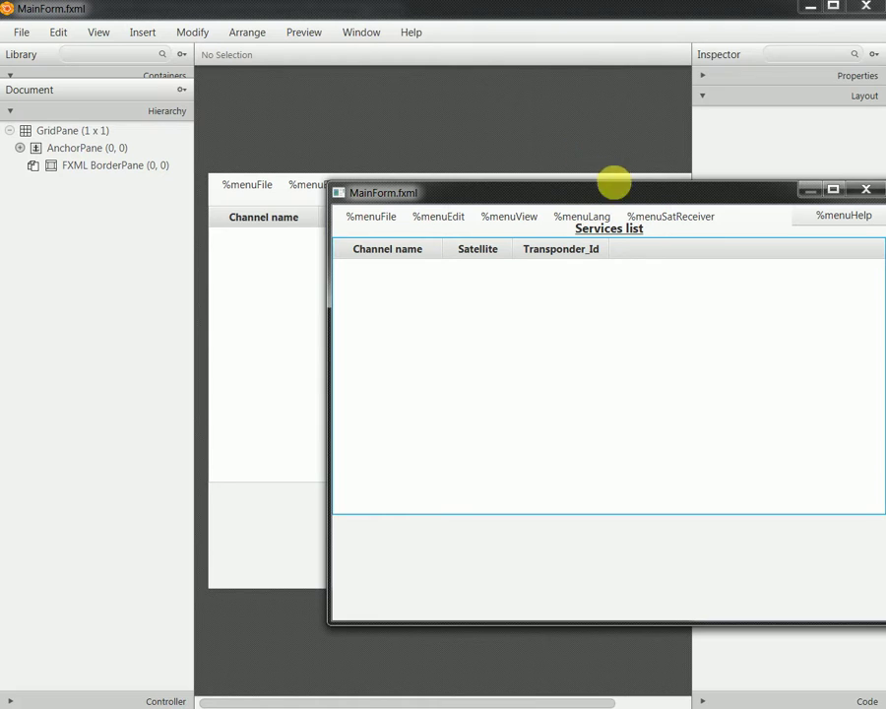
- Check the MainForm.fxml preview at a larger size, move its window aside, and close the preview
double_click(612, 183)
drag(716, 18, 514, 35)
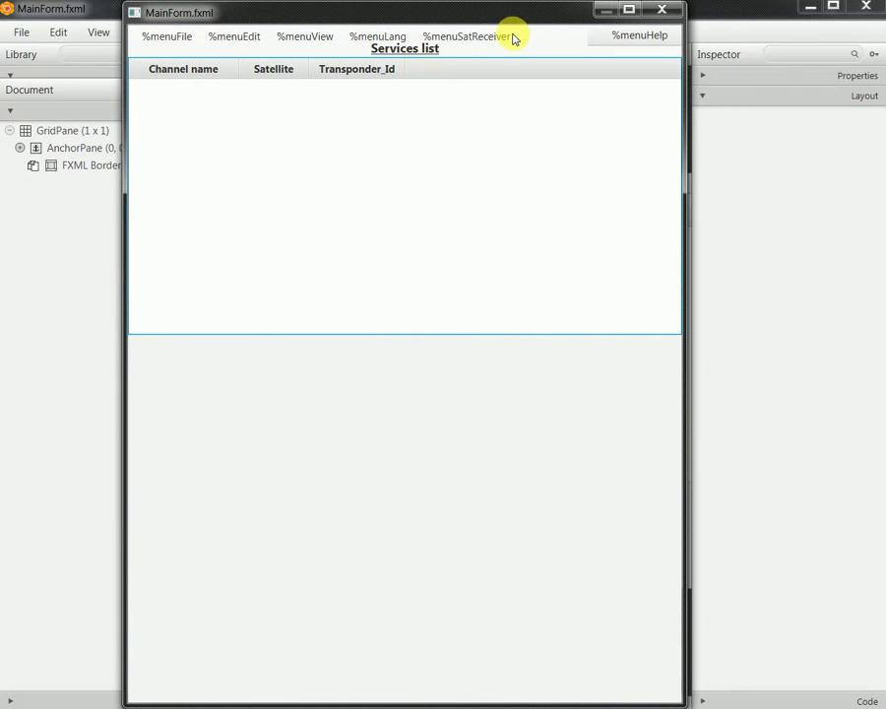
click(559, 339)
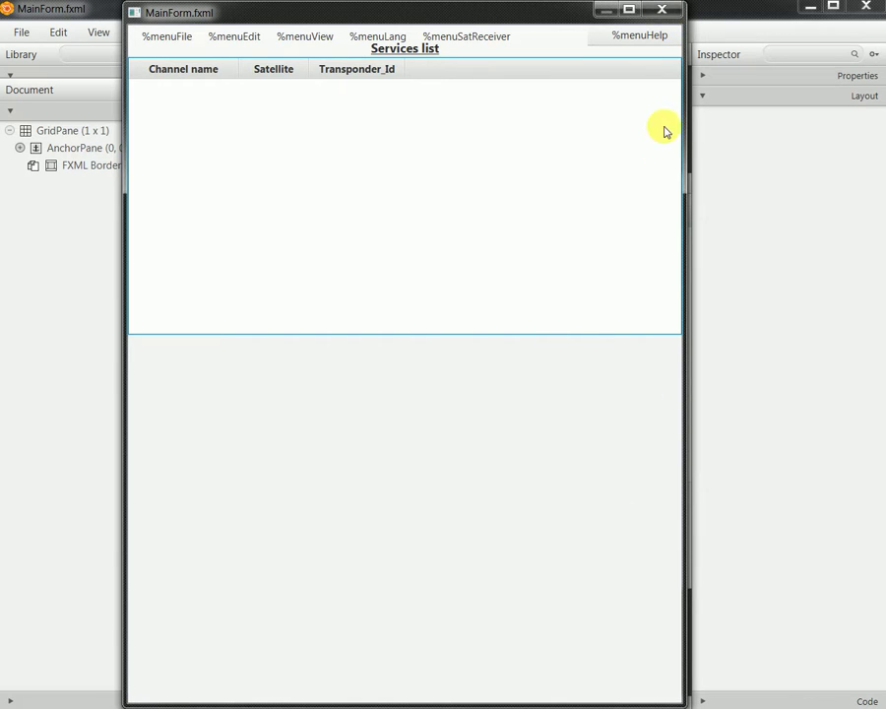
click(658, 10)
- Try to open the included file of the FXML BorderPane in MainForm.fxml for editing
click(160, 165)
right_click(155, 169)
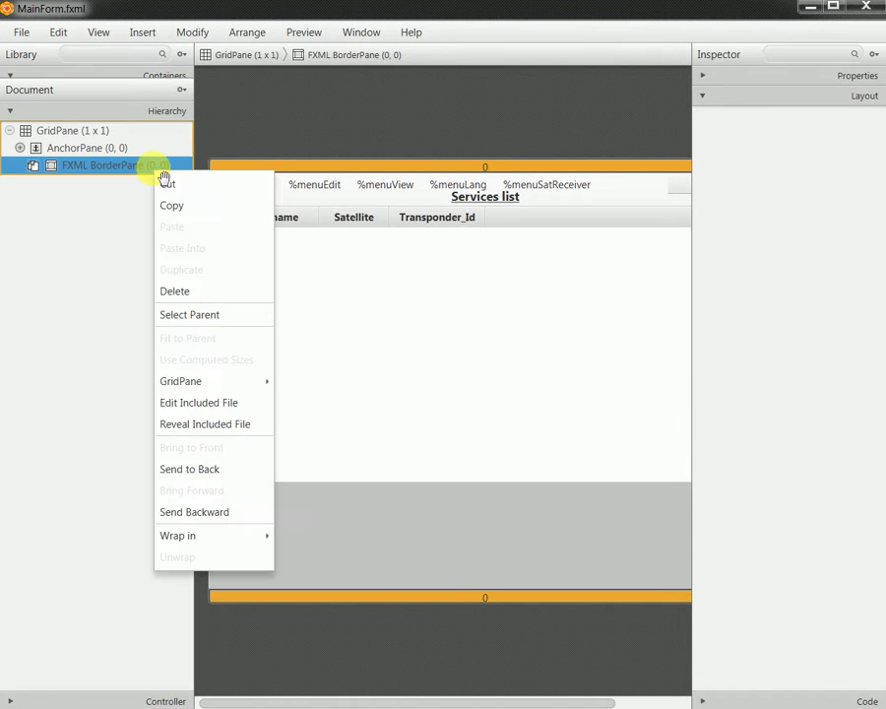
click(210, 406)
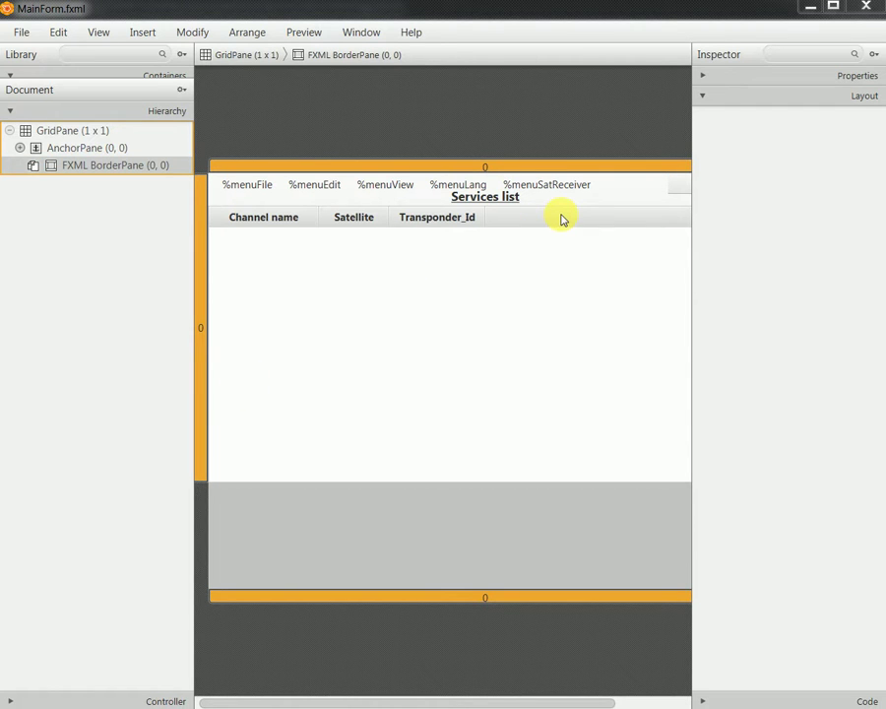
- From Eclipse's fxmls package, open ServicesListOnBorderPane.fxml with SceneBuilder and bring its window to the front
click(808, 7)
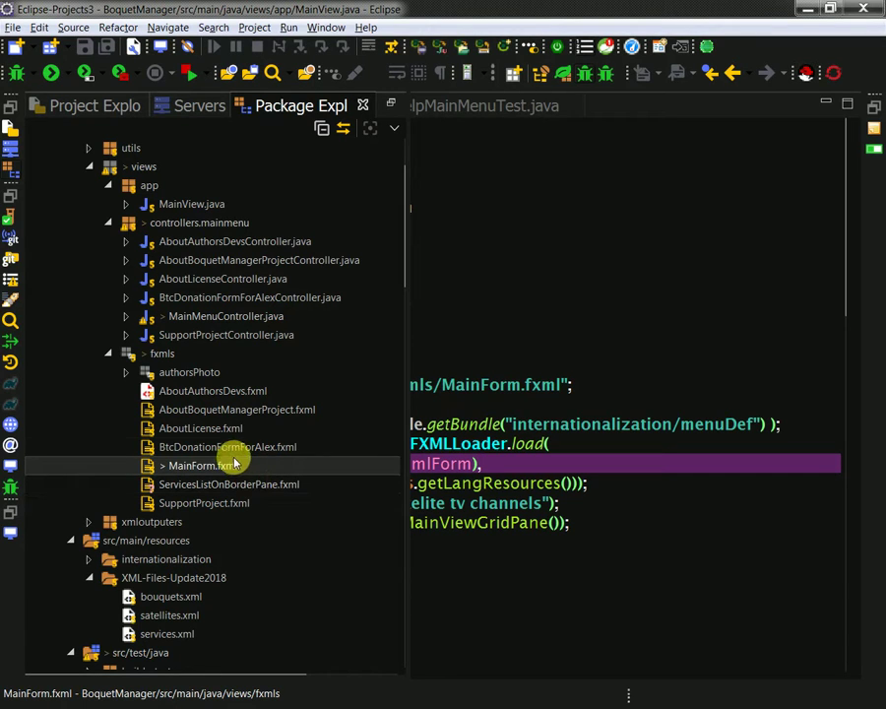
click(209, 485)
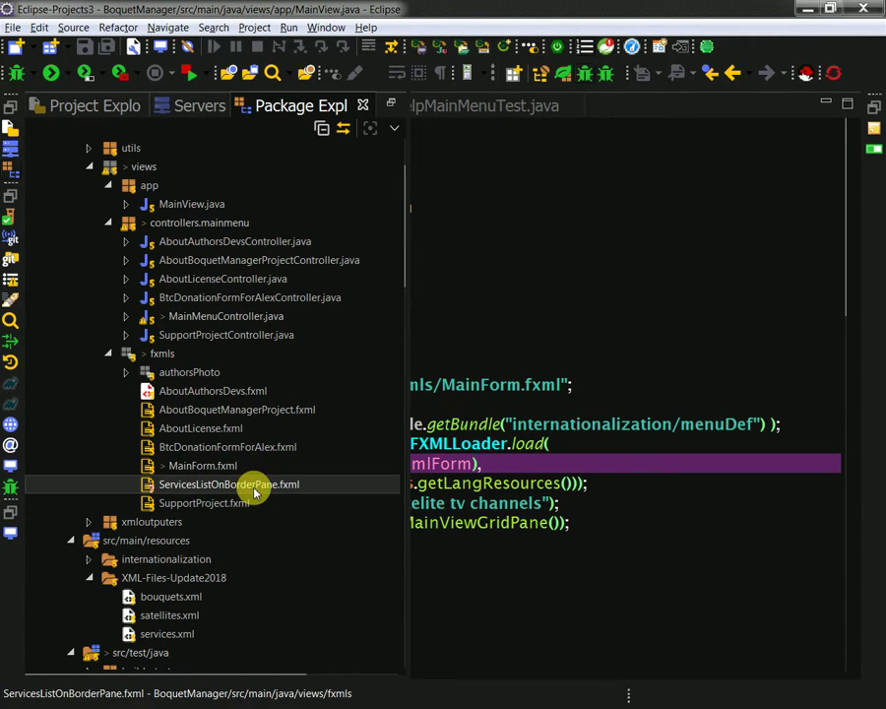
right_click(254, 492)
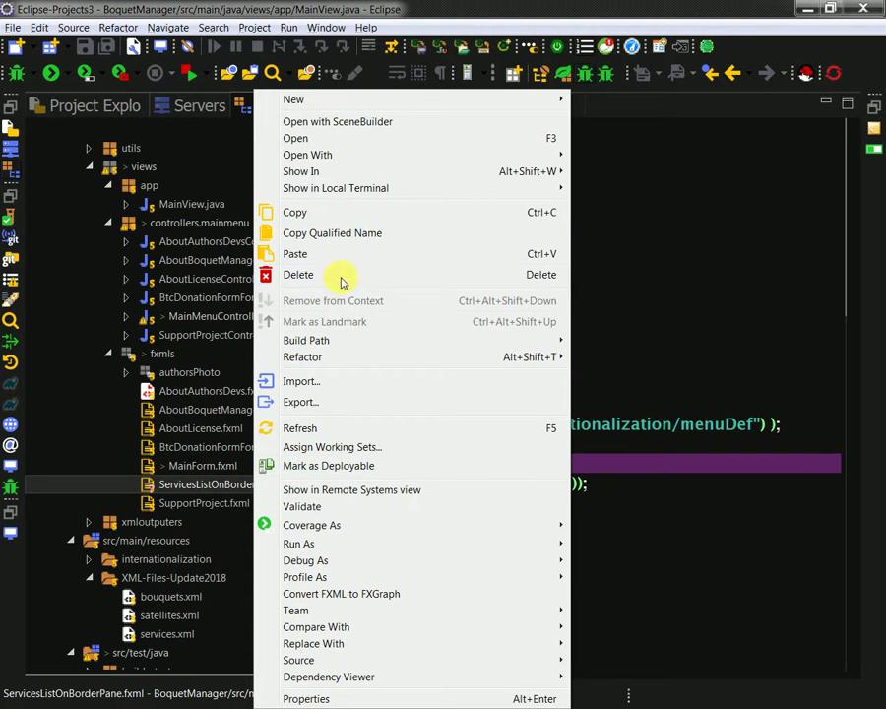
mouse_move(354, 153)
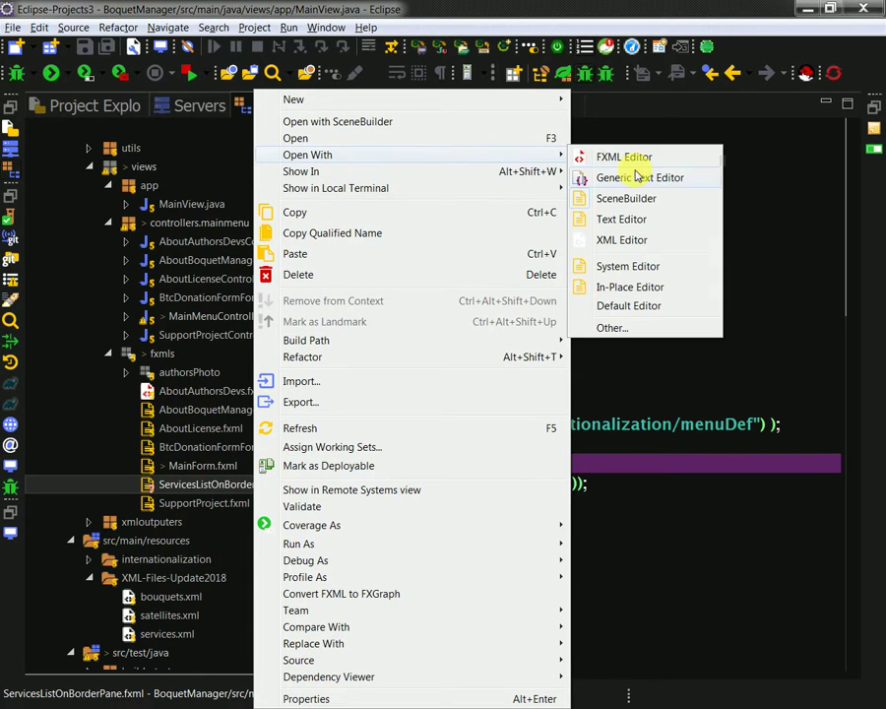
click(630, 198)
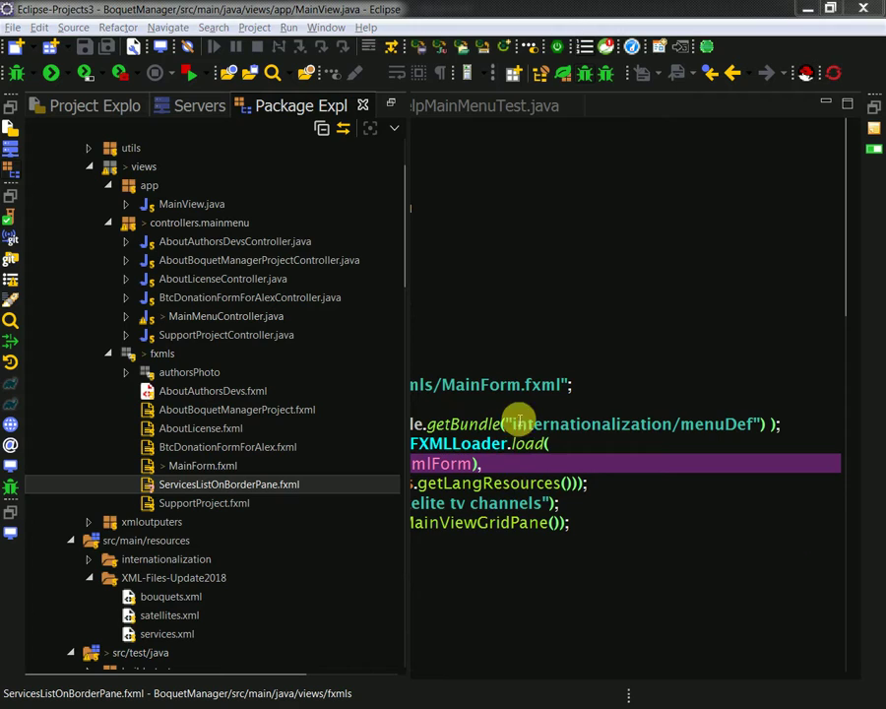
click(634, 264)
click(808, 9)
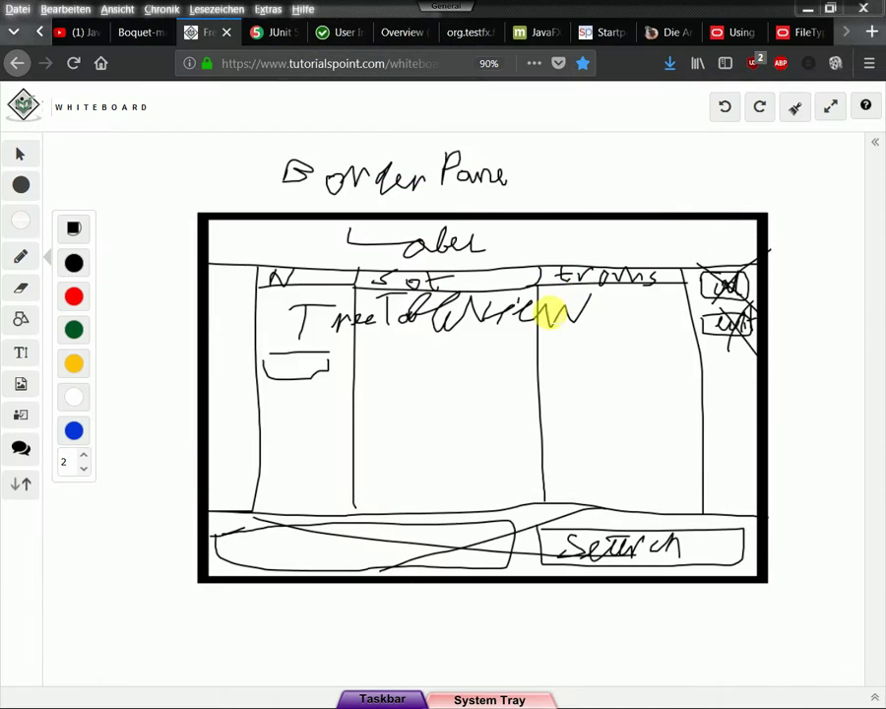
key(alt+Tab)
click(432, 197)
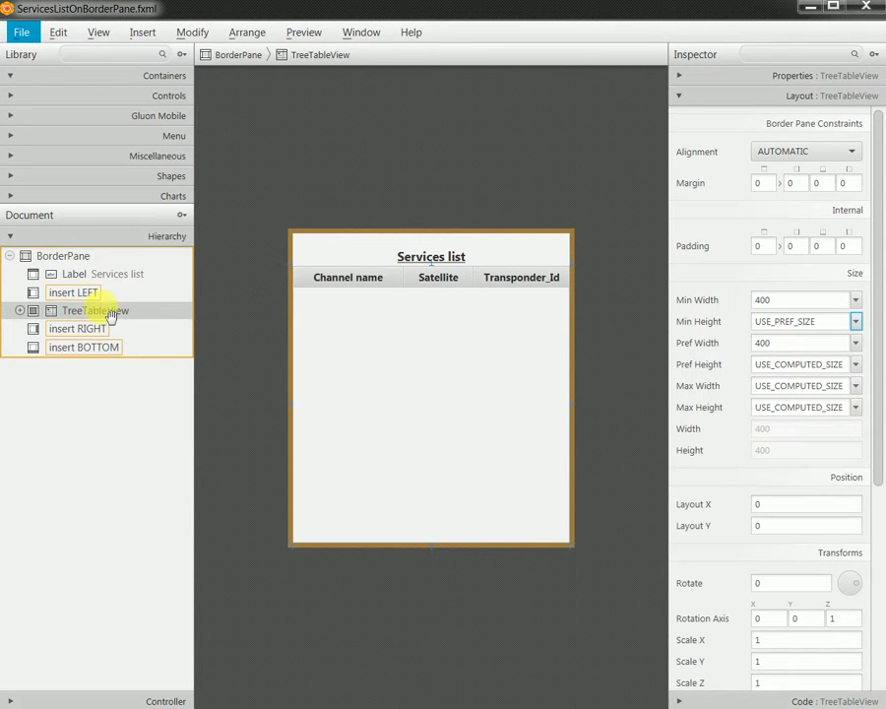
- Examine the BorderPane's Min Height options and the layout settings of the BorderPane and TreeTableView
click(60, 256)
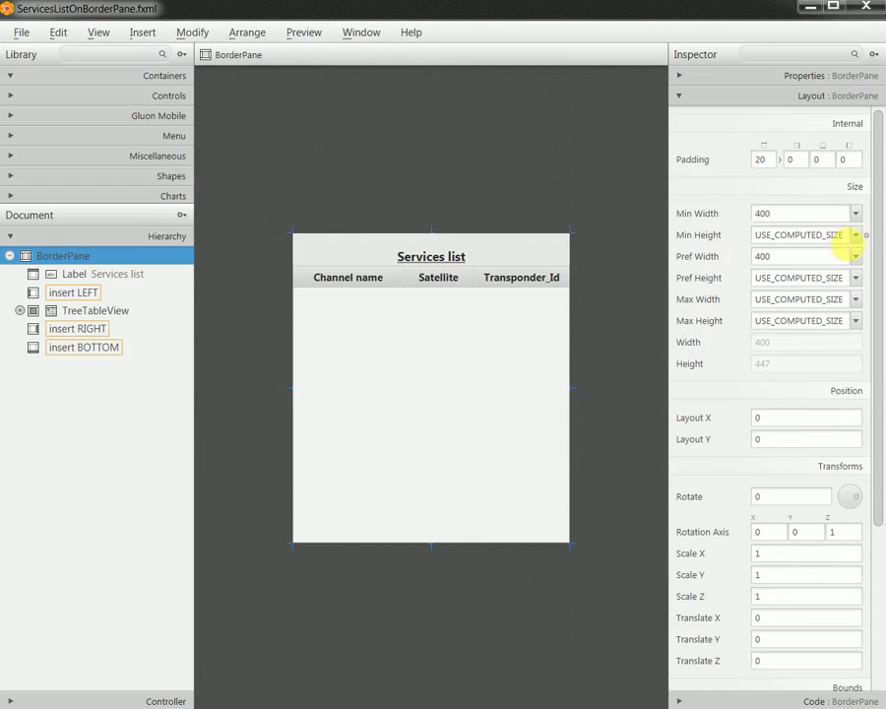
click(856, 235)
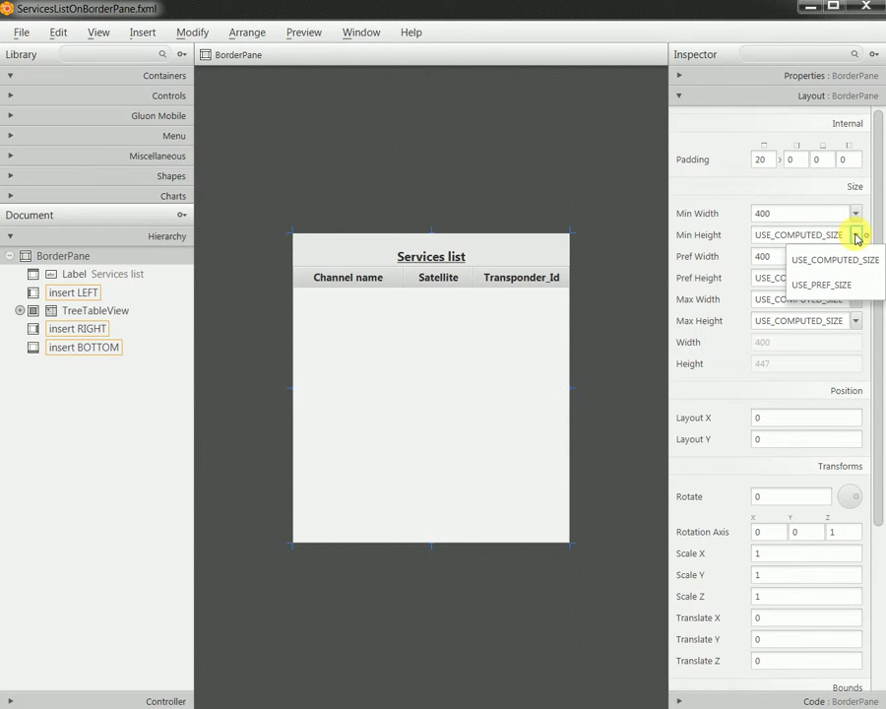
click(857, 239)
click(870, 237)
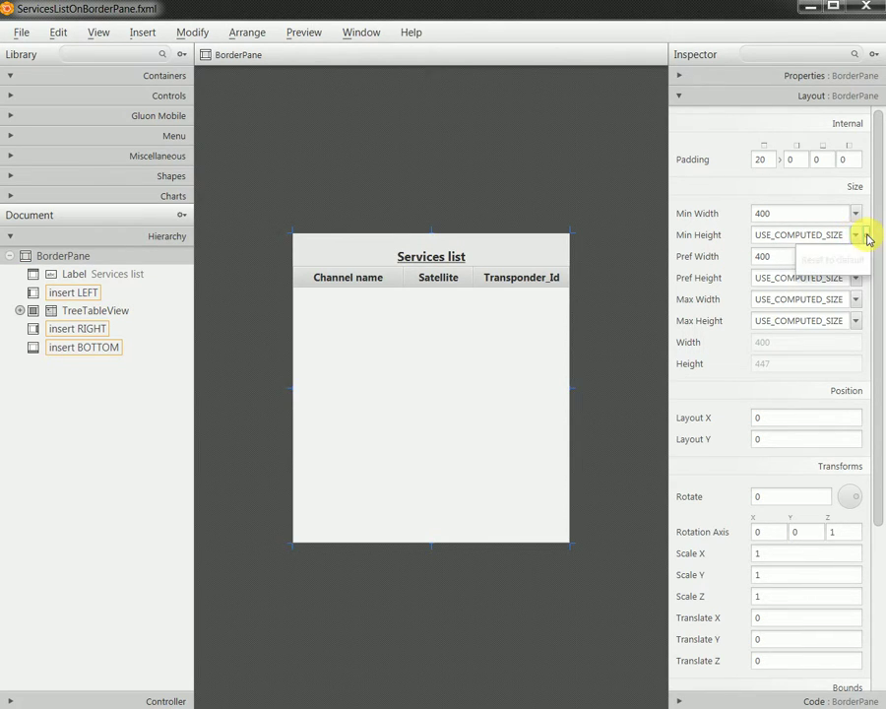
click(847, 230)
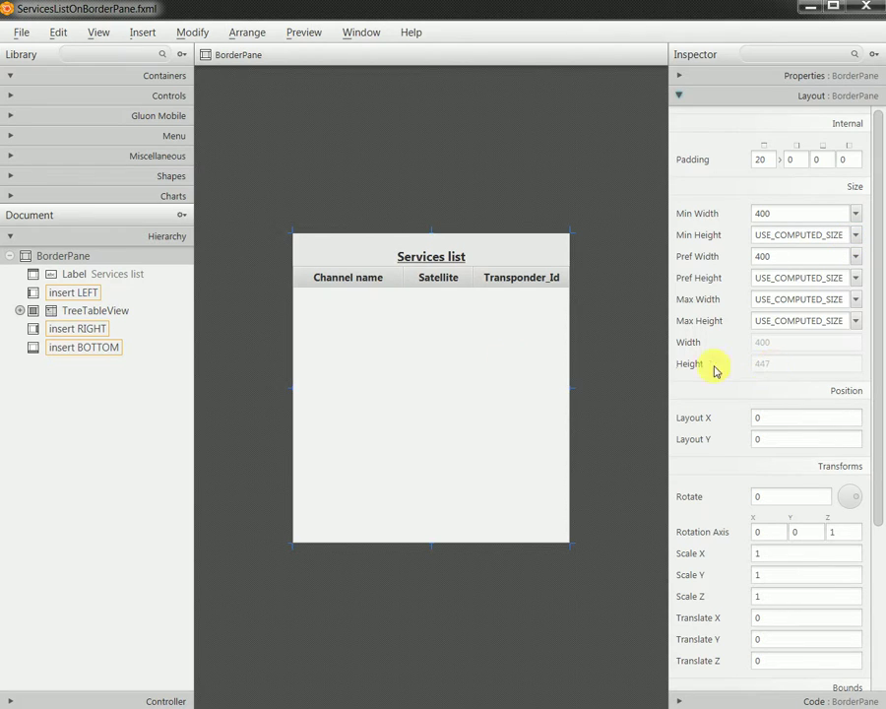
click(86, 311)
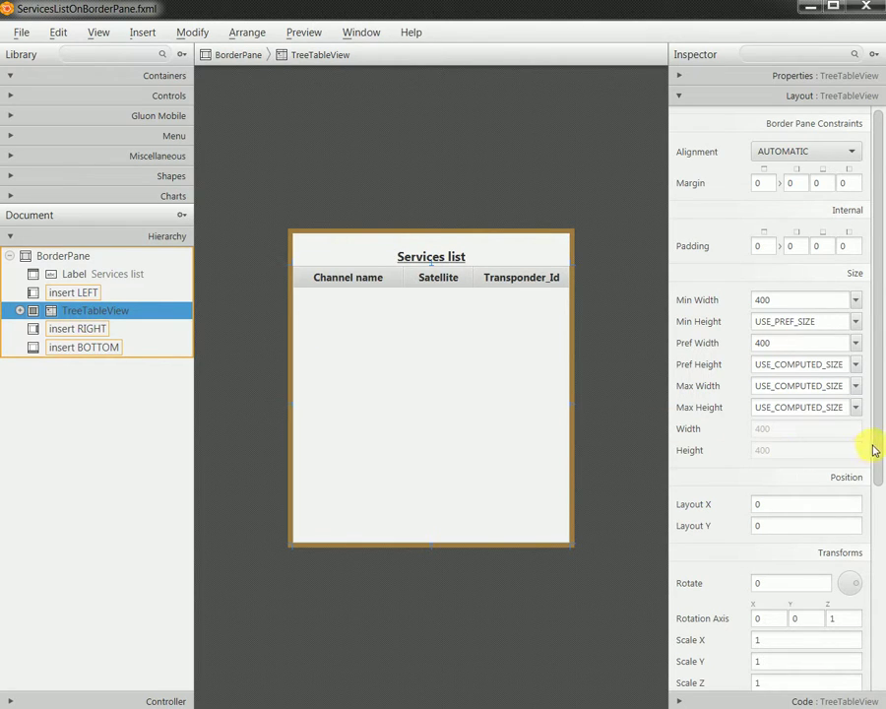
drag(875, 440, 876, 454)
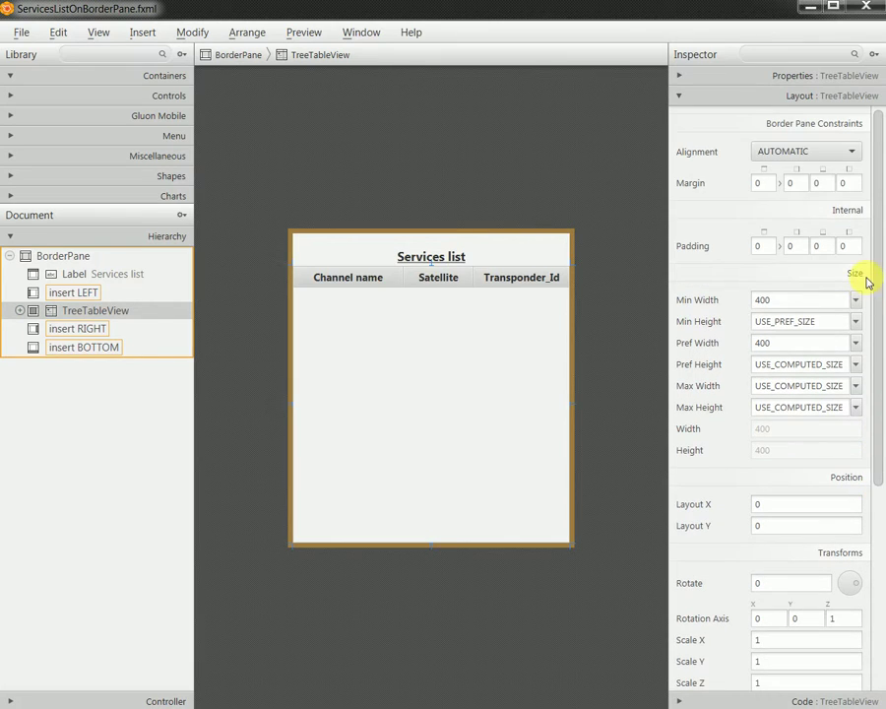
- Set the TreeTableView's Border Pane alignment to BASELINE_LEFT
click(799, 156)
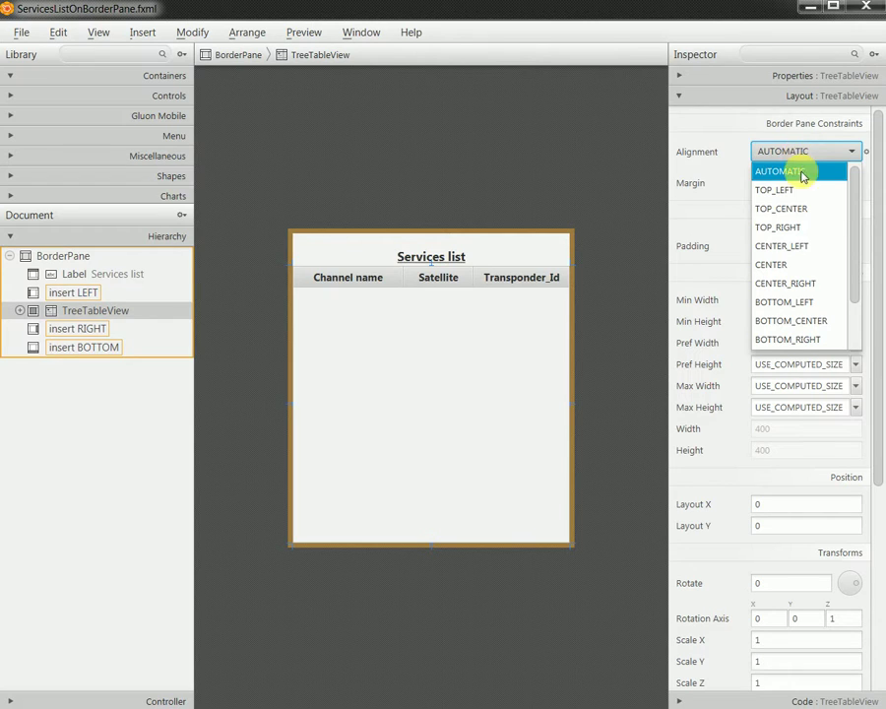
scroll(808, 224, down, 1)
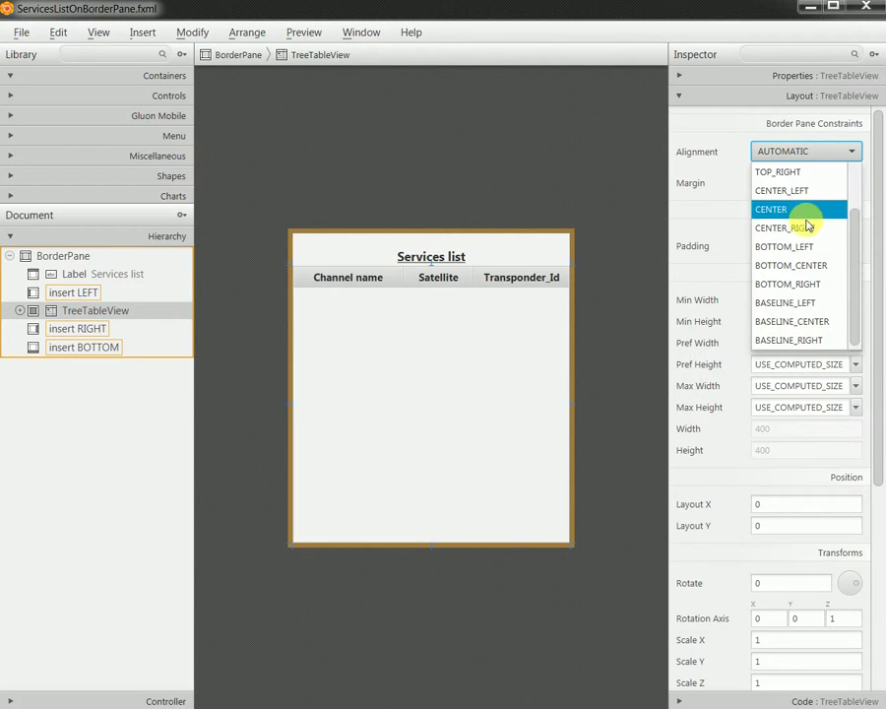
click(828, 301)
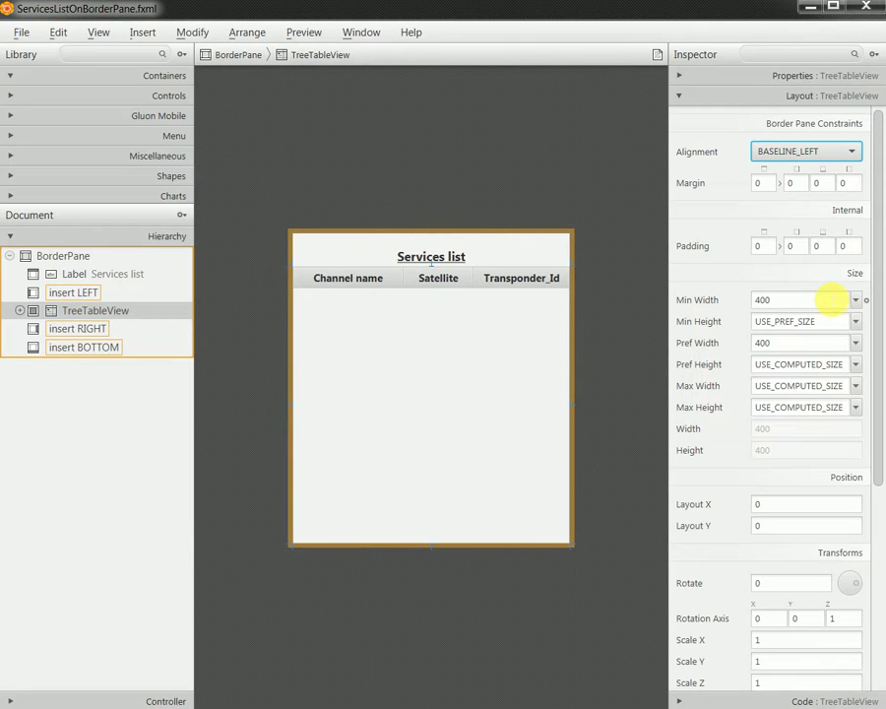
- Review the width settings of the TreeTableView and BorderPane, including the TreeTableView's Max Width options, and save the file
click(831, 300)
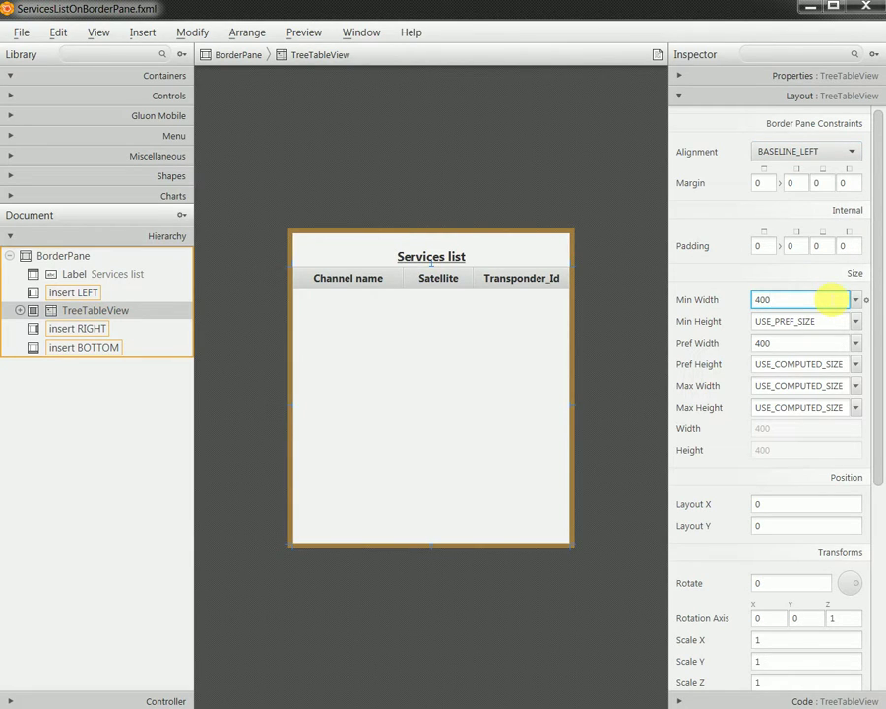
click(823, 343)
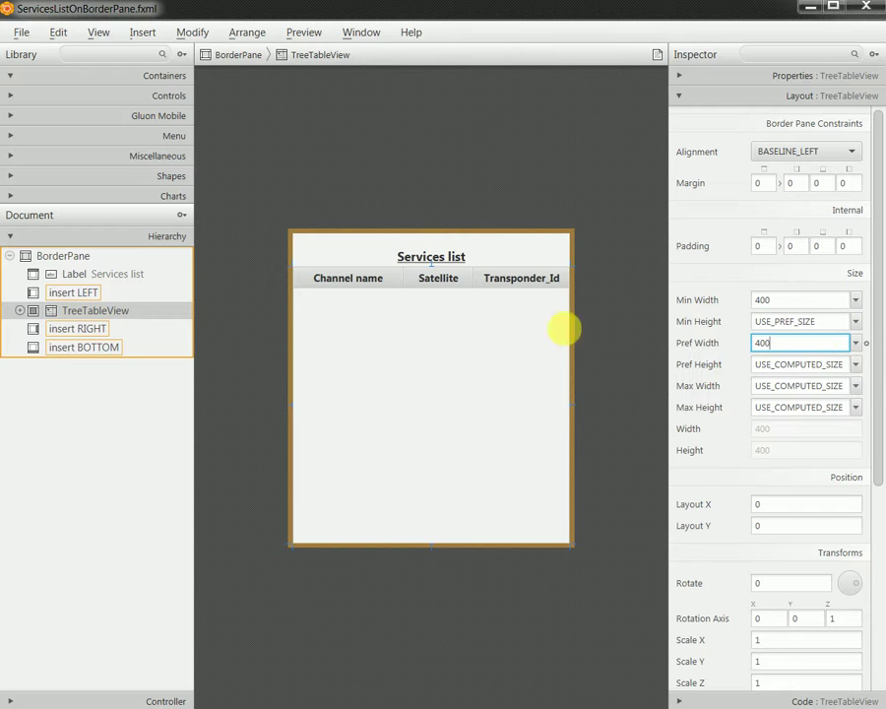
click(44, 259)
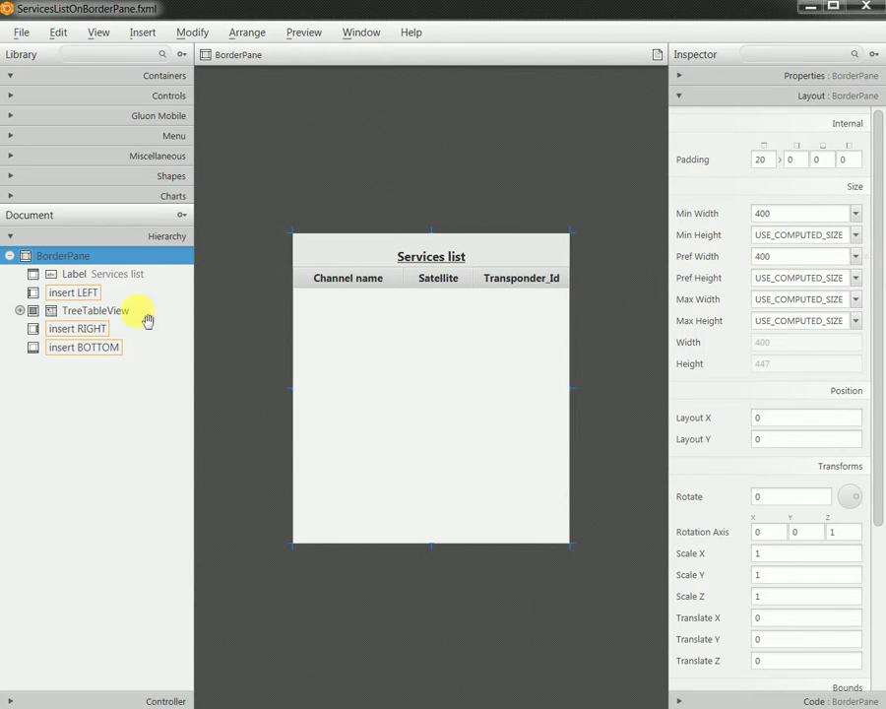
click(89, 309)
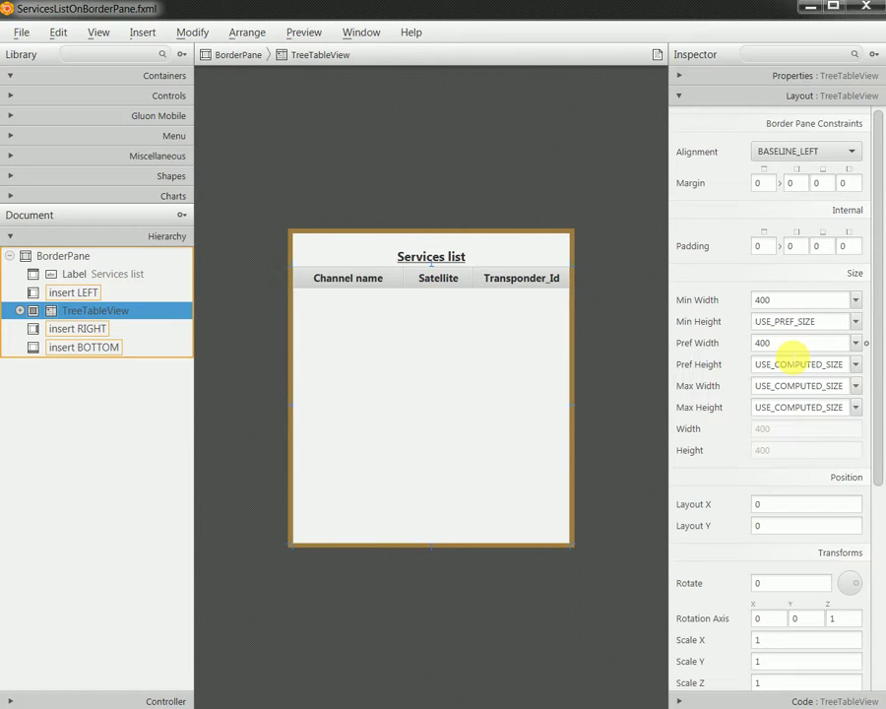
click(855, 386)
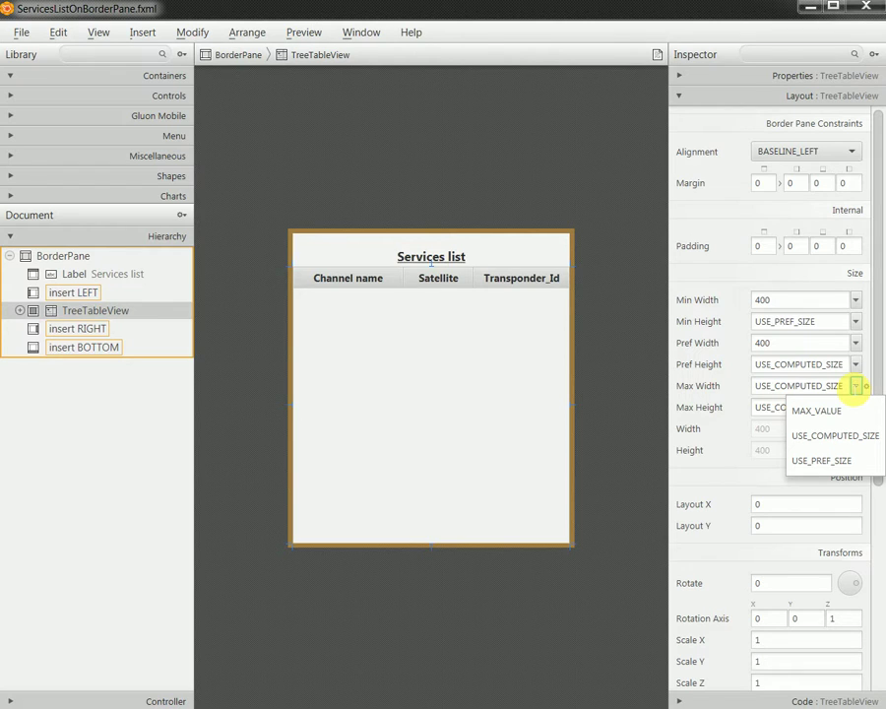
click(855, 386)
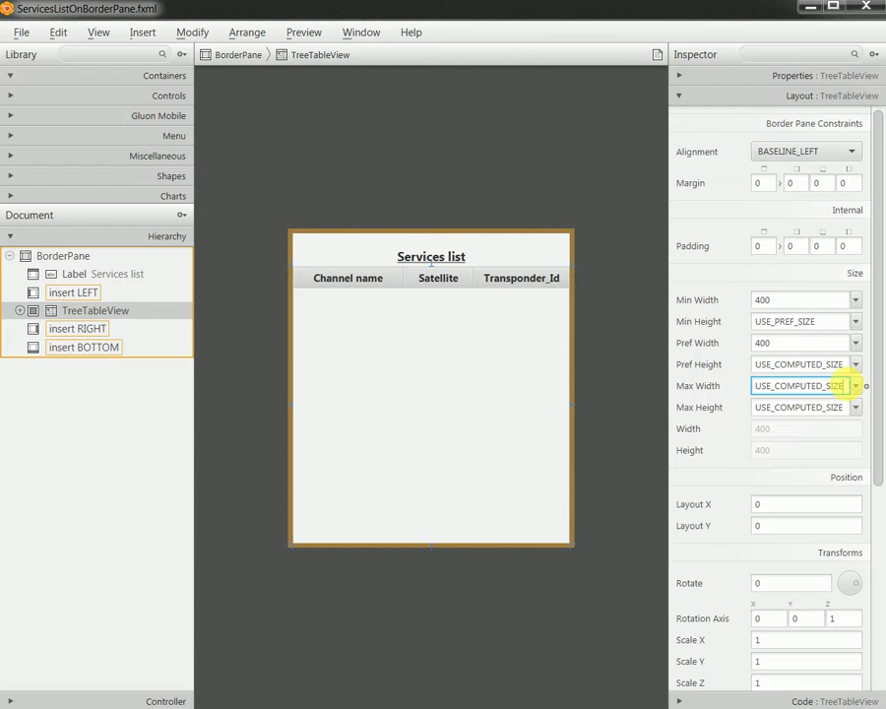
click(25, 36)
click(65, 147)
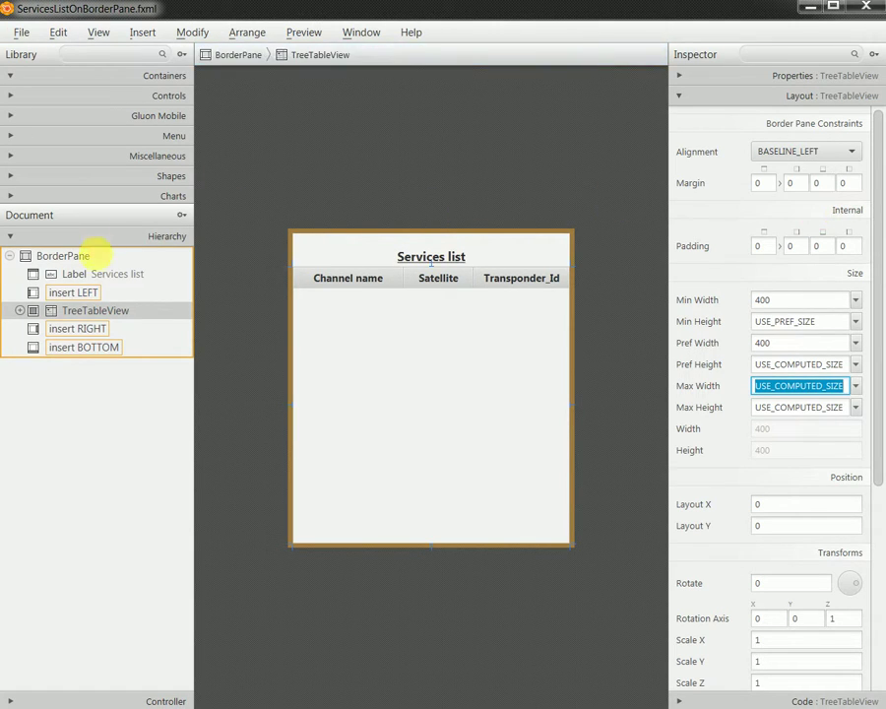
- Set the BorderPane's right padding to 20 and save ServicesListOnBorderPane.fxml
click(97, 258)
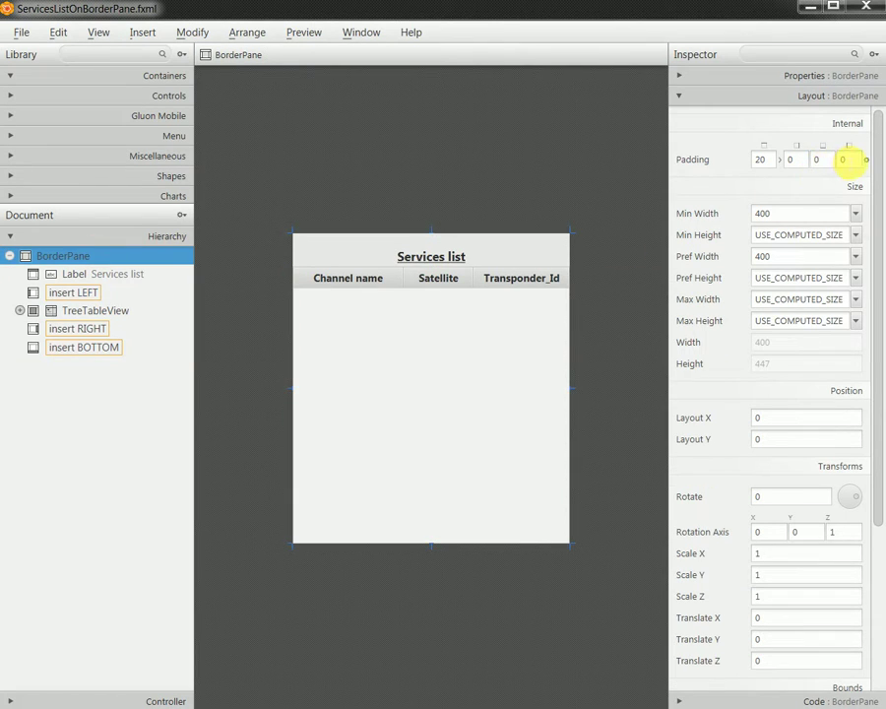
click(846, 160)
click(796, 161)
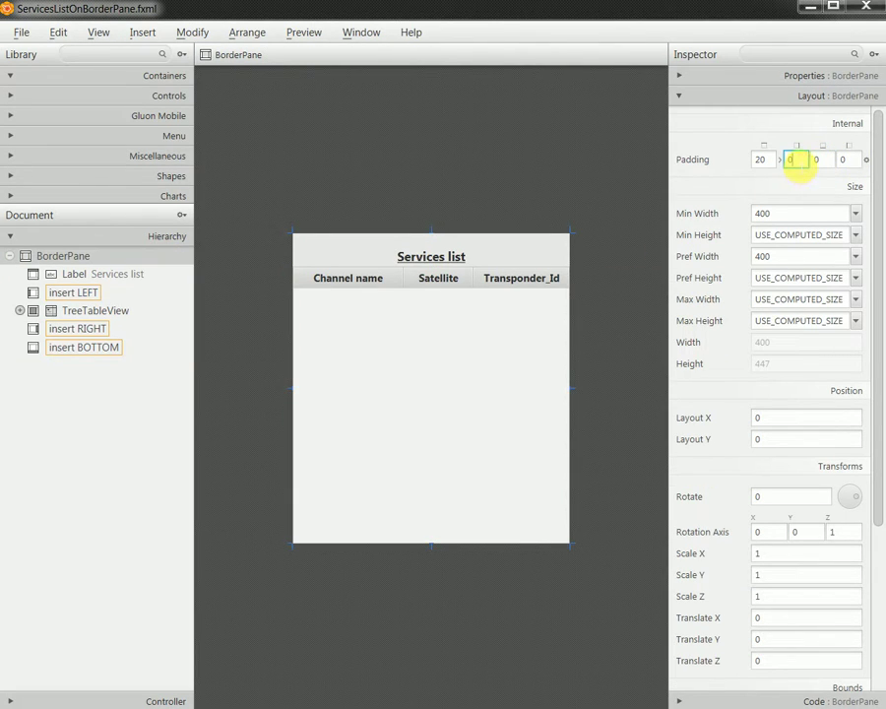
double_click(796, 160)
key(Return)
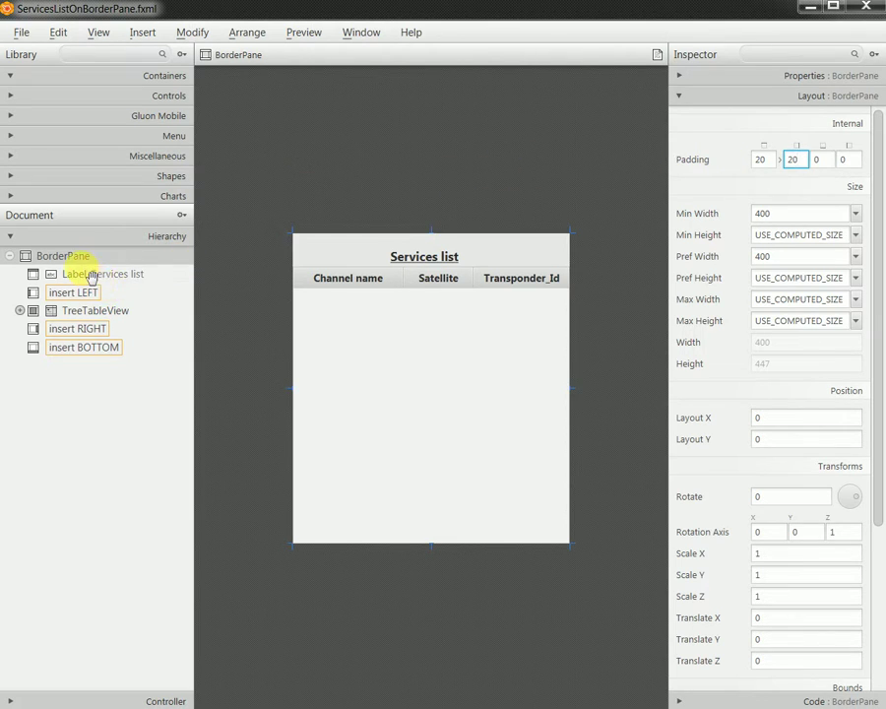
double_click(785, 160)
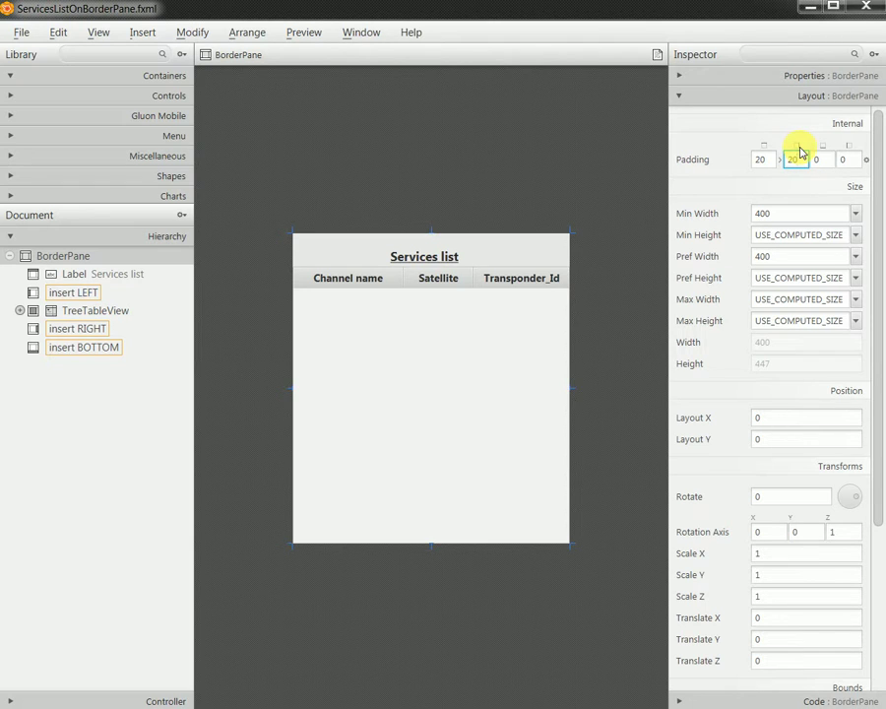
click(20, 31)
click(77, 146)
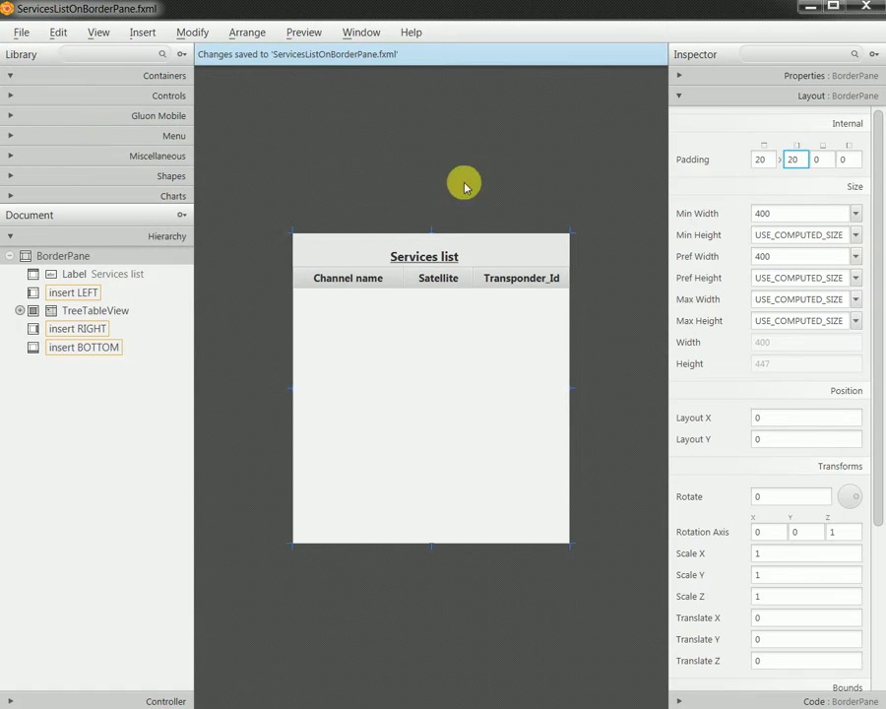
- Switch to Eclipse and open MainForm.fxml from the fxmls package in SceneBuilder
click(810, 8)
key(alt+Tab)
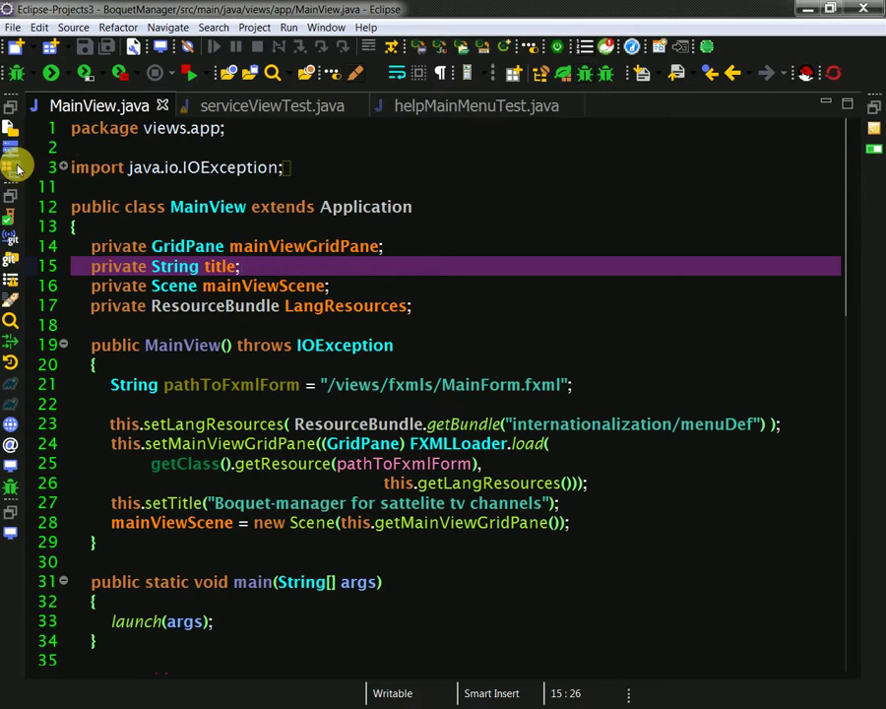
click(12, 122)
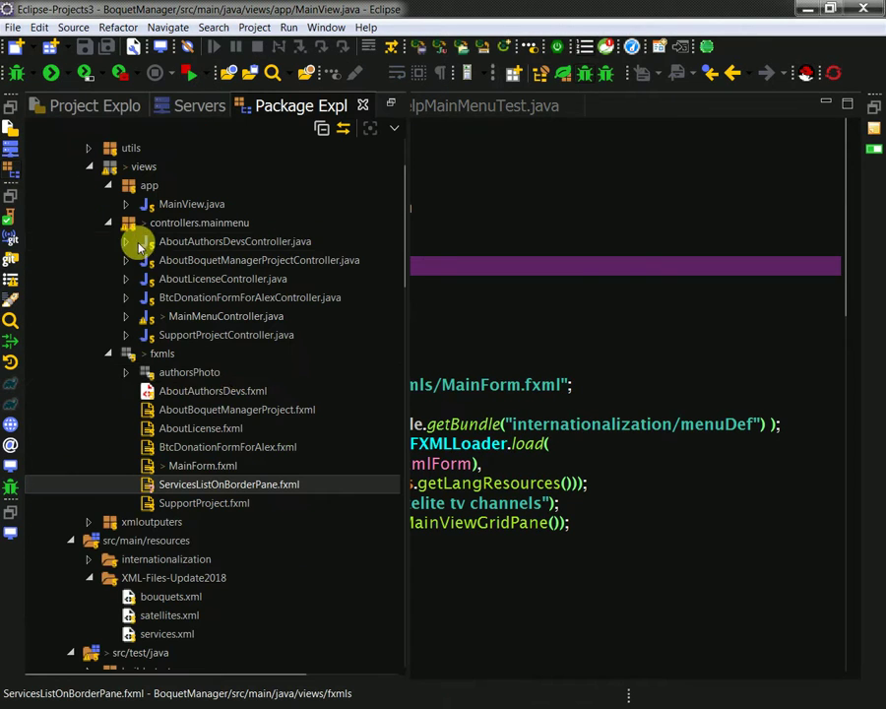
right_click(227, 465)
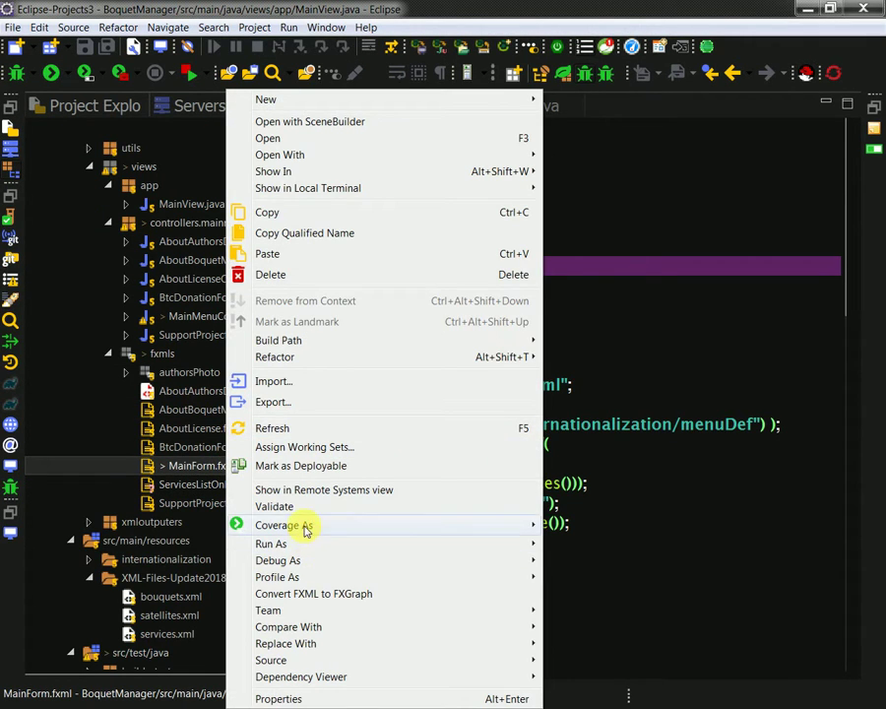
mouse_move(329, 152)
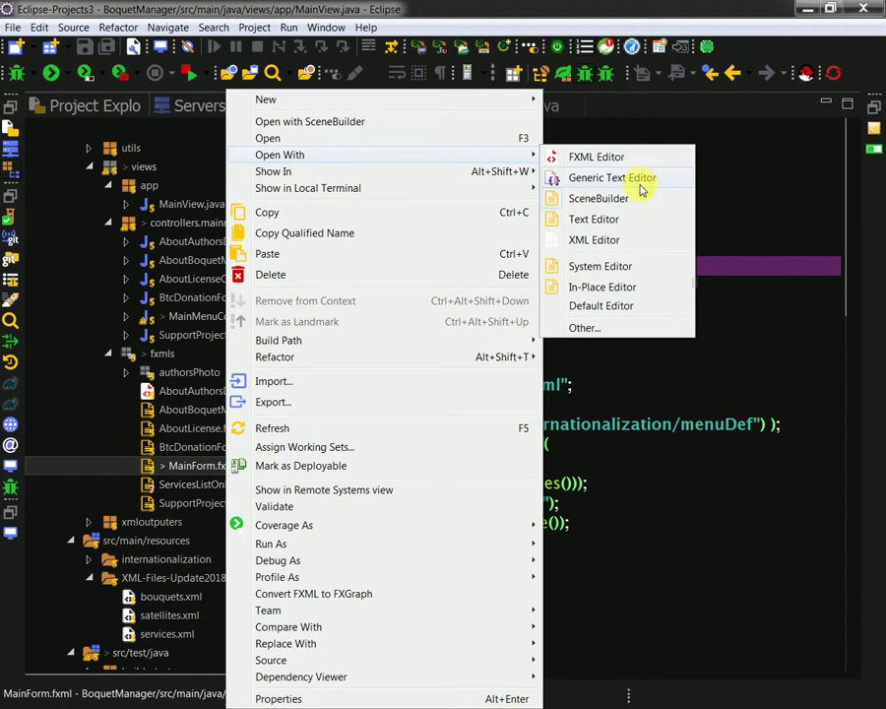
click(583, 175)
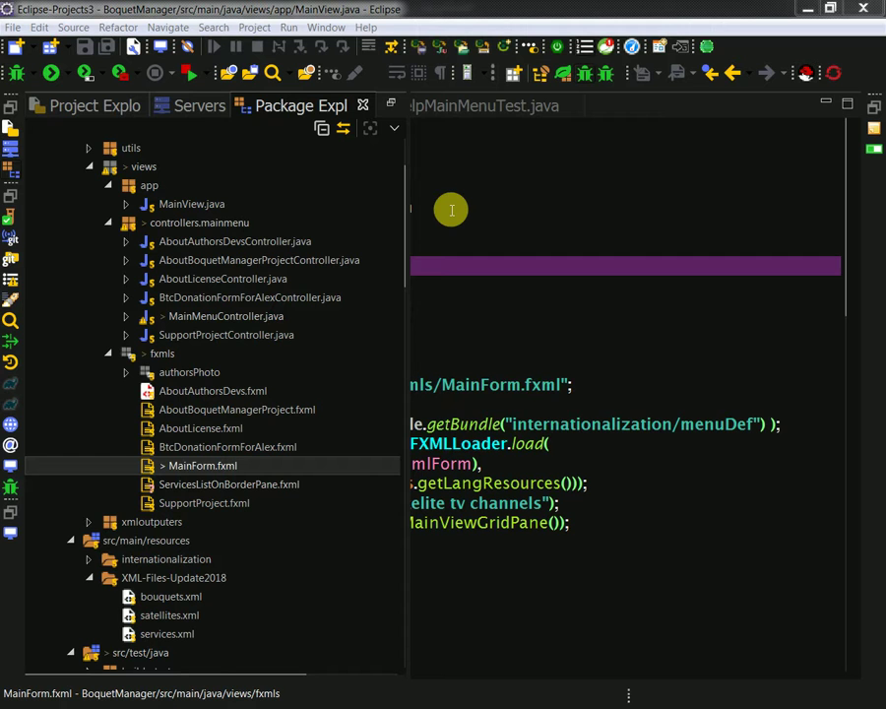
key(alt+Tab)
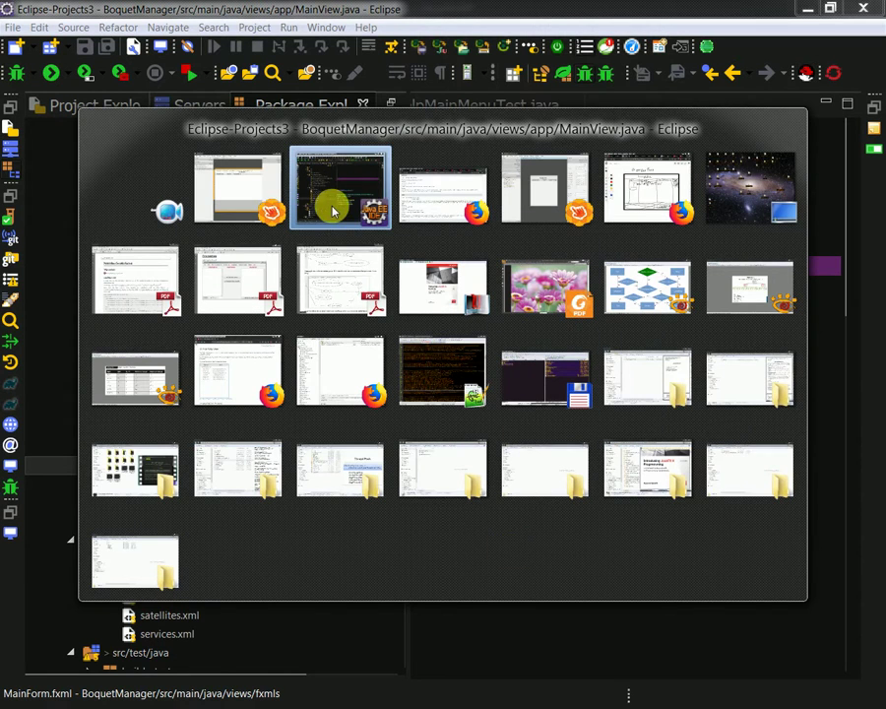
click(296, 198)
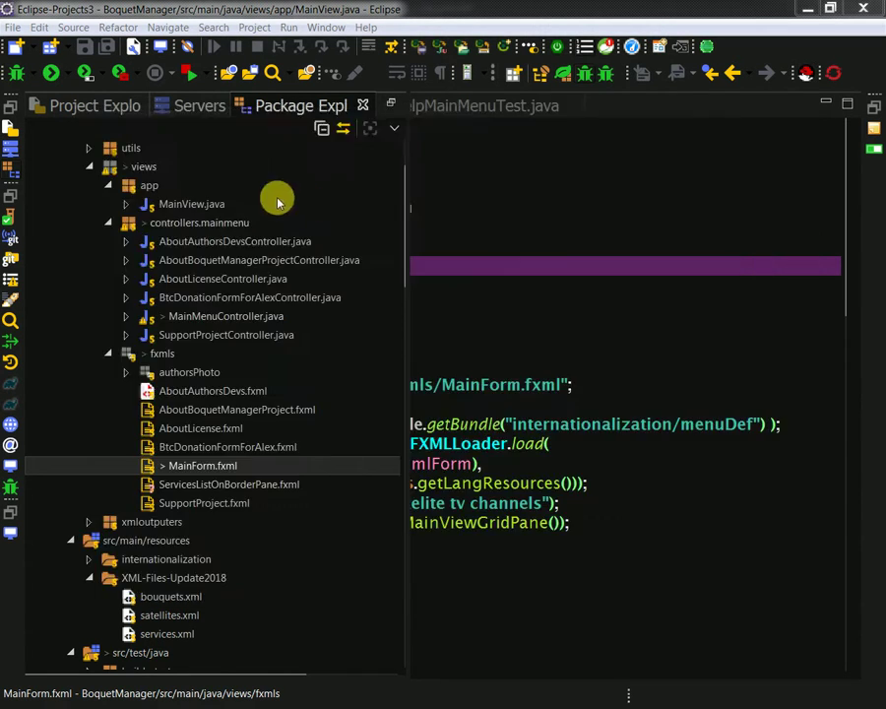
- Preview MainForm.fxml in a window to check the services list layout, and close the preview
click(304, 32)
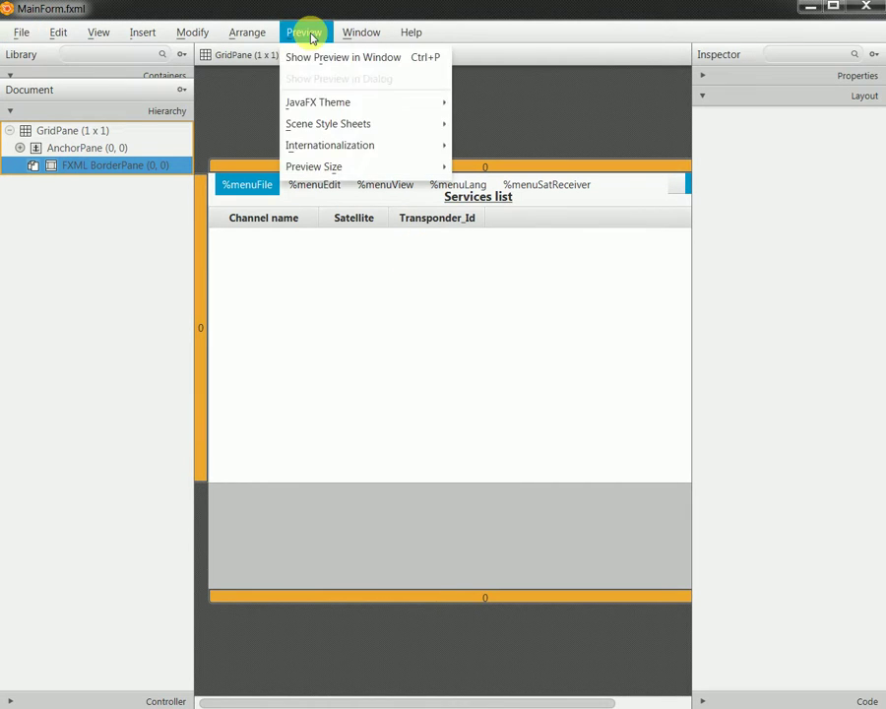
click(309, 56)
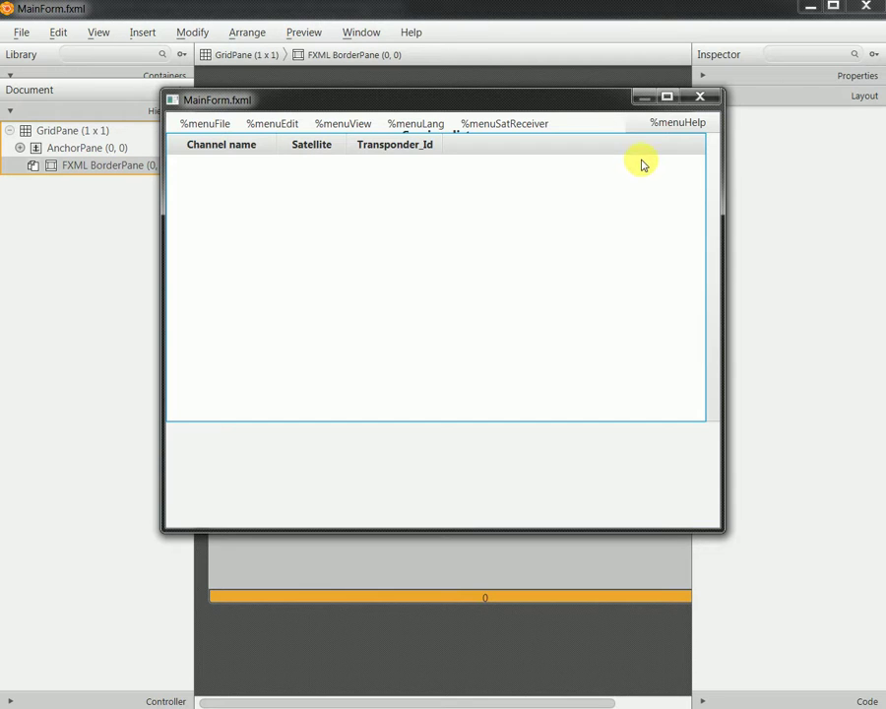
click(700, 97)
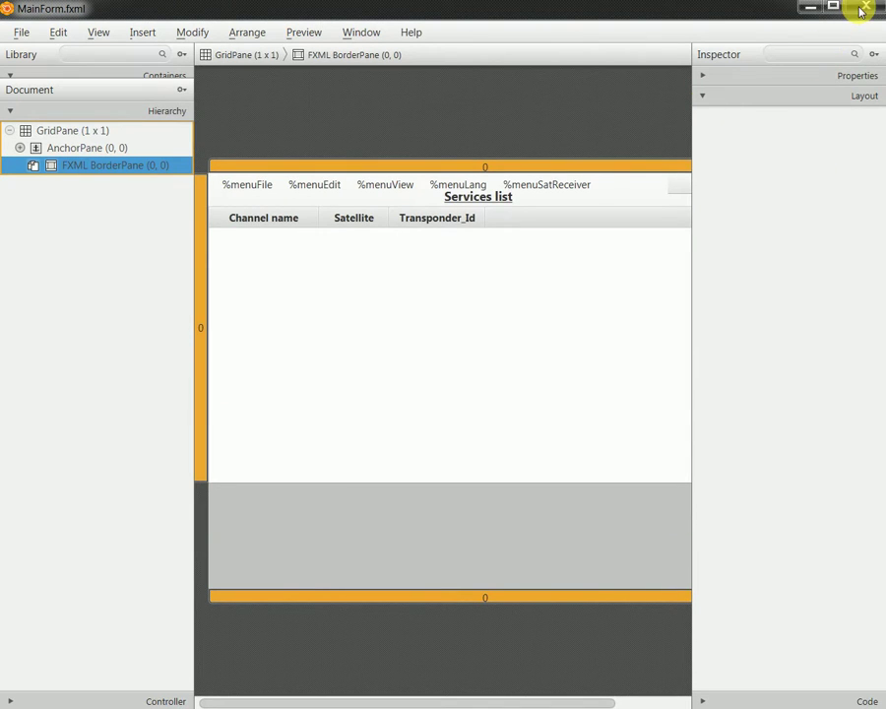
- Return to ServicesListOnBorderPane.fxml and set the TreeTableView's Border Pane alignment to CENTER_LEFT
key(alt+Tab)
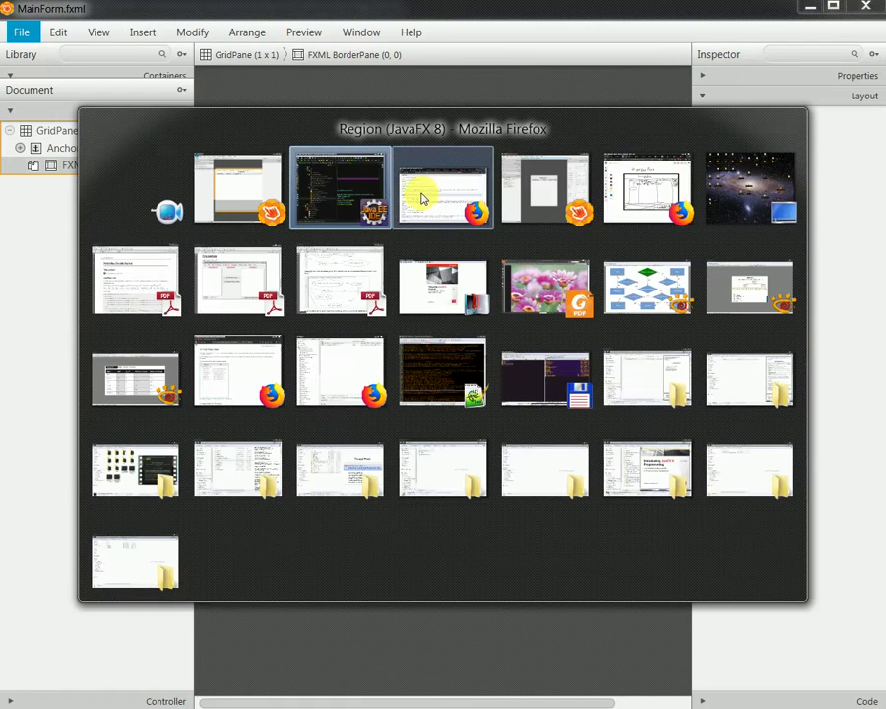
click(577, 202)
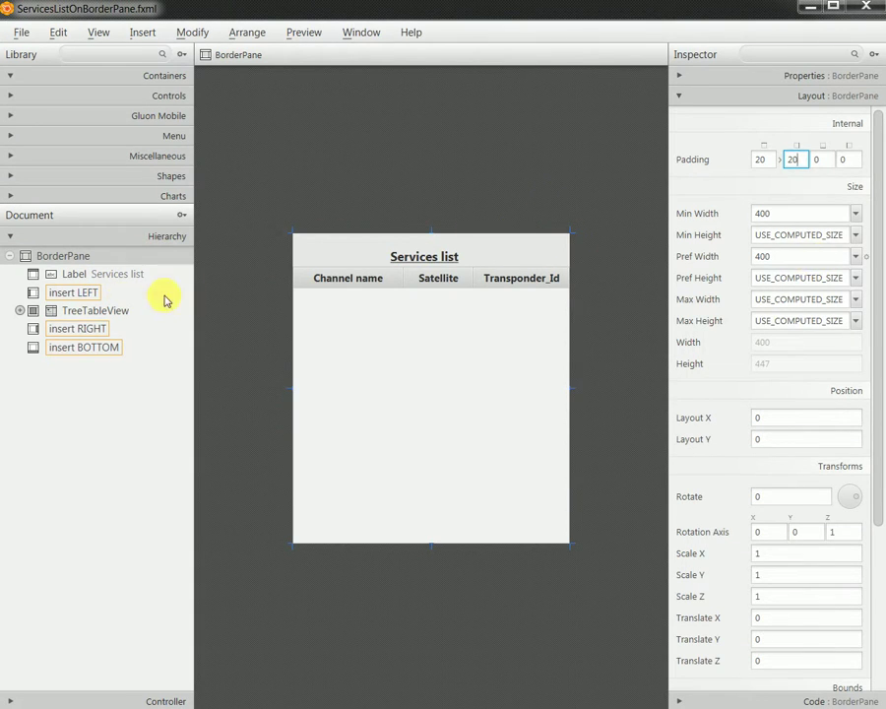
click(118, 317)
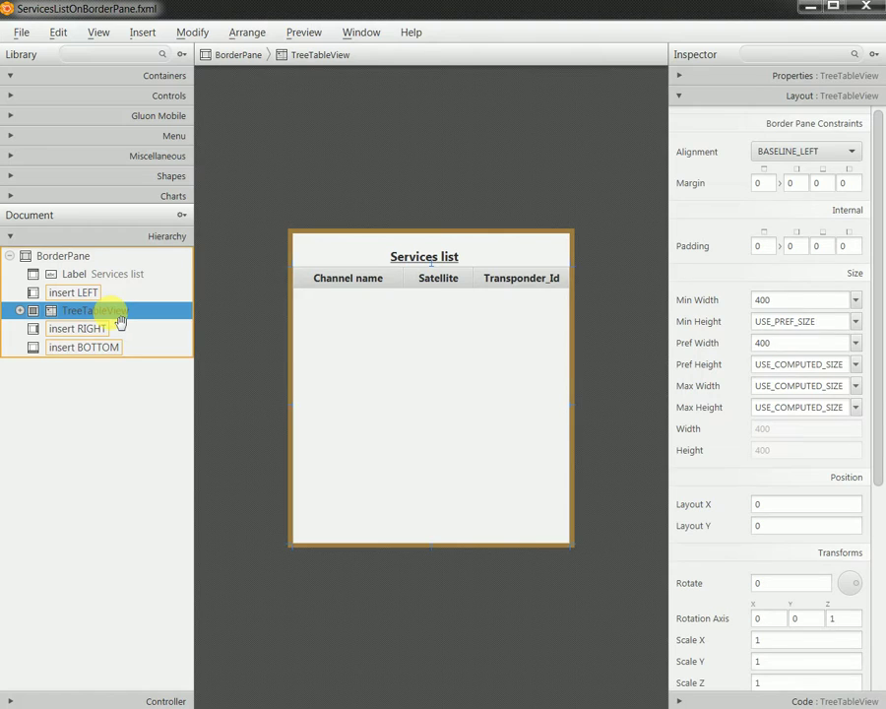
click(787, 152)
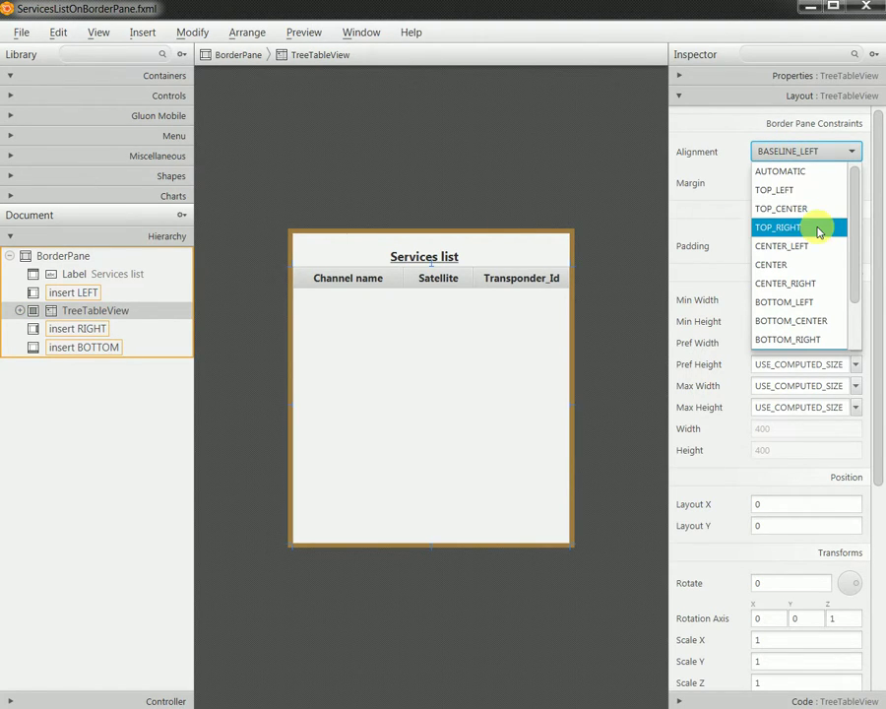
scroll(818, 231, down, 2)
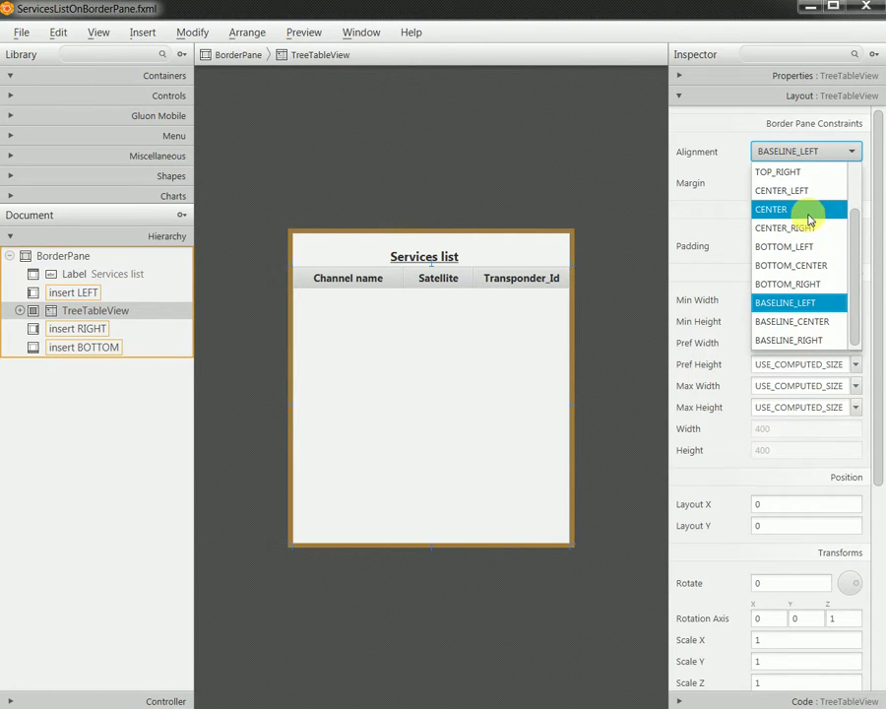
scroll(807, 215, up, 2)
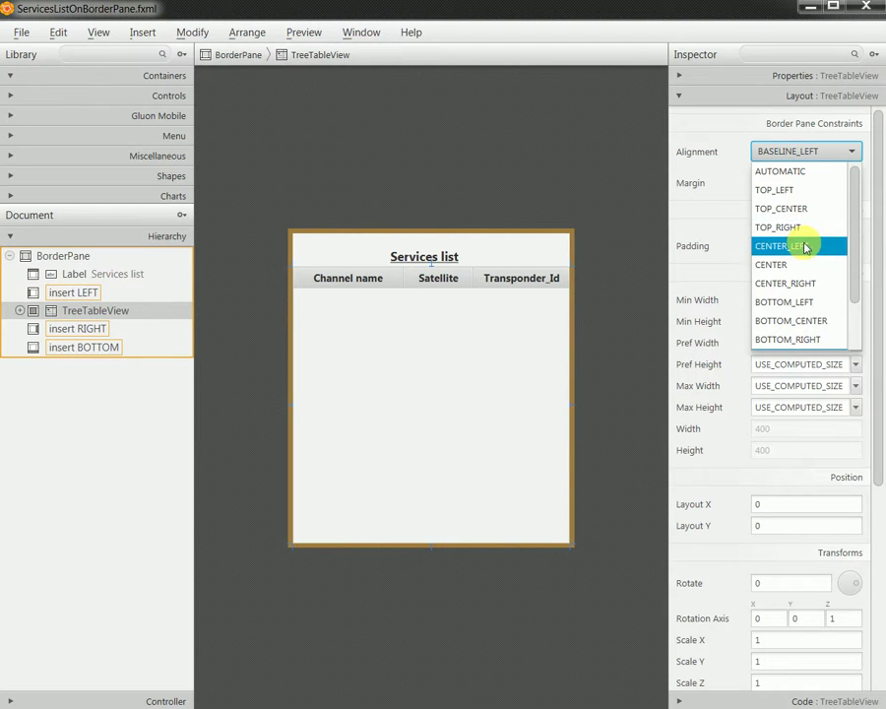
click(798, 245)
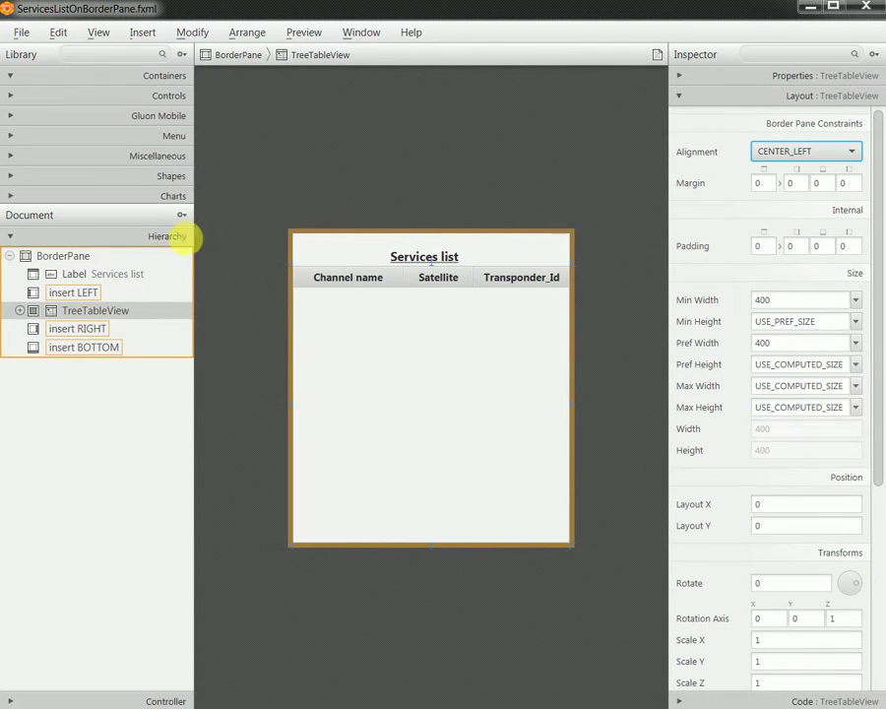
- Set the BorderPane's Node Orientation to INHERIT and save ServicesListOnBorderPane.fxml
click(79, 258)
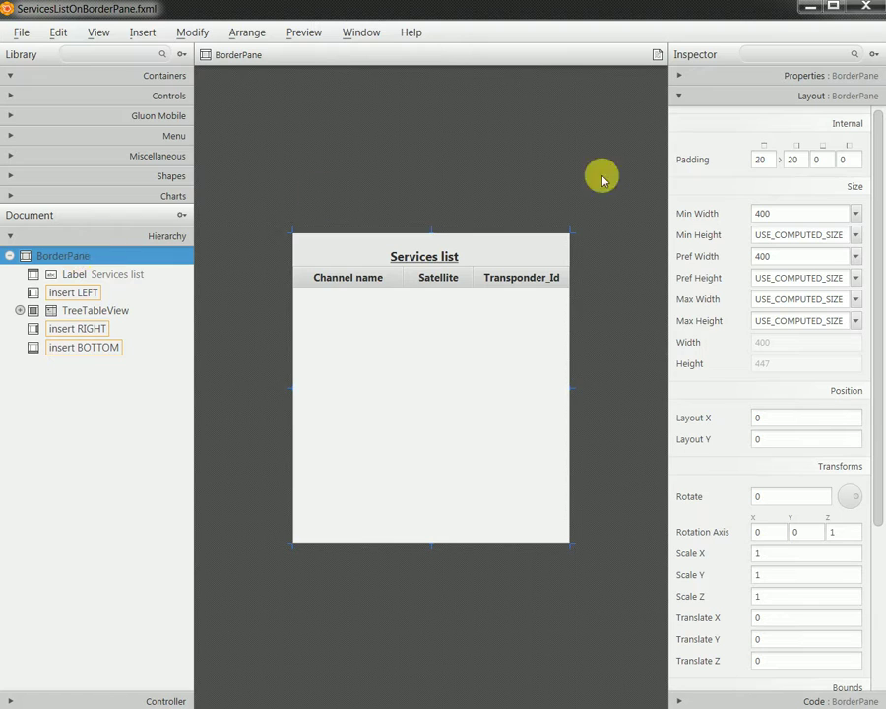
scroll(870, 202, down, 1)
scroll(857, 355, down, 5)
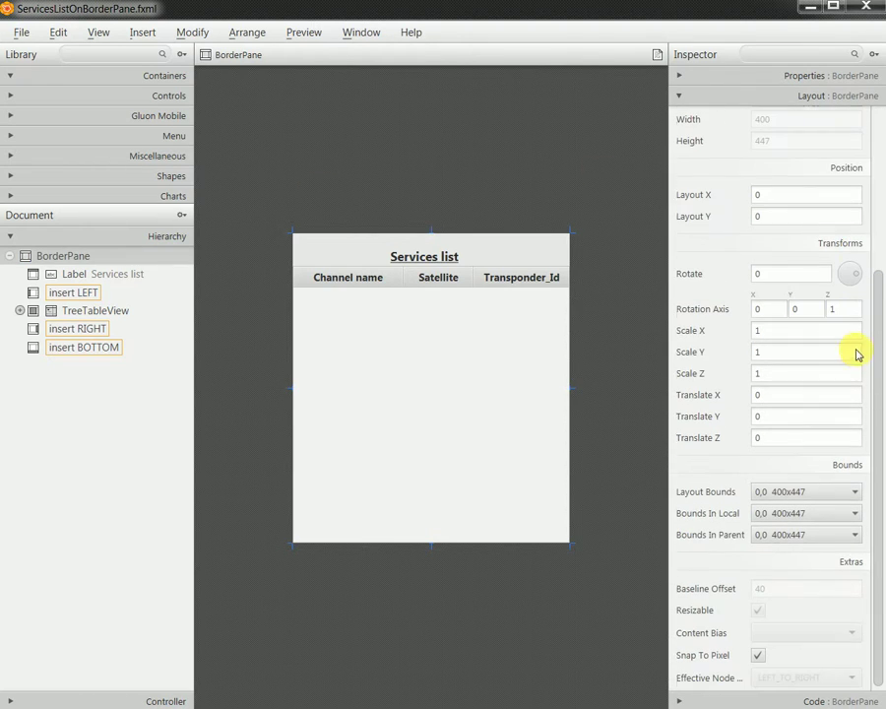
scroll(855, 296, up, 6)
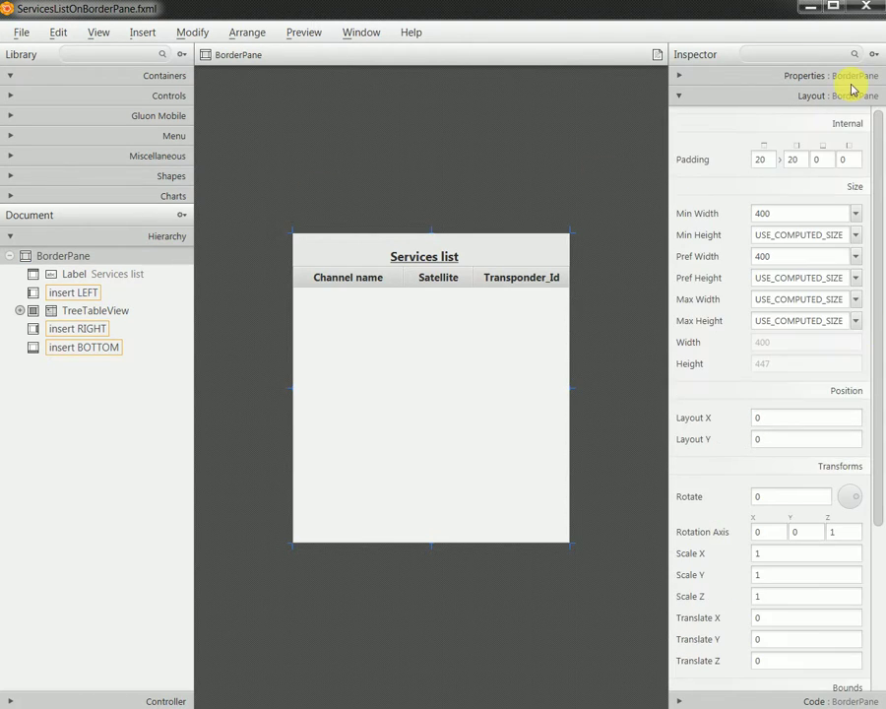
click(773, 79)
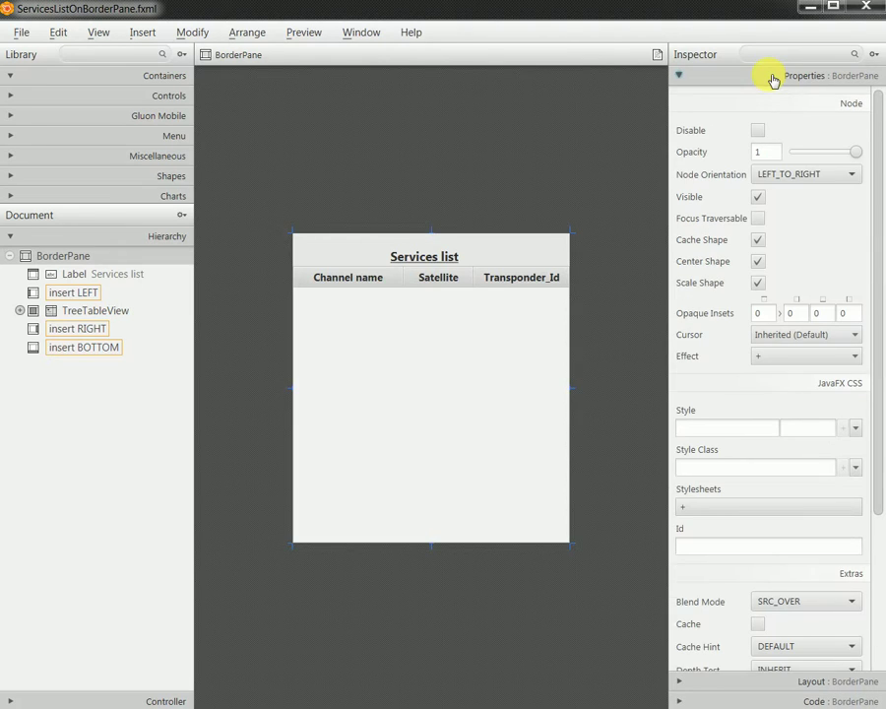
click(794, 175)
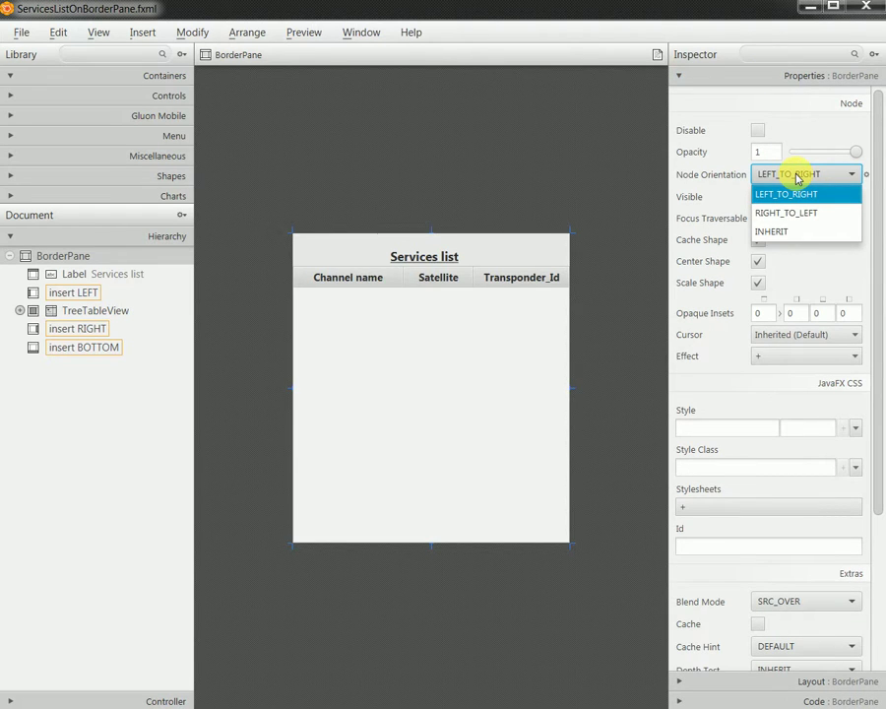
click(791, 231)
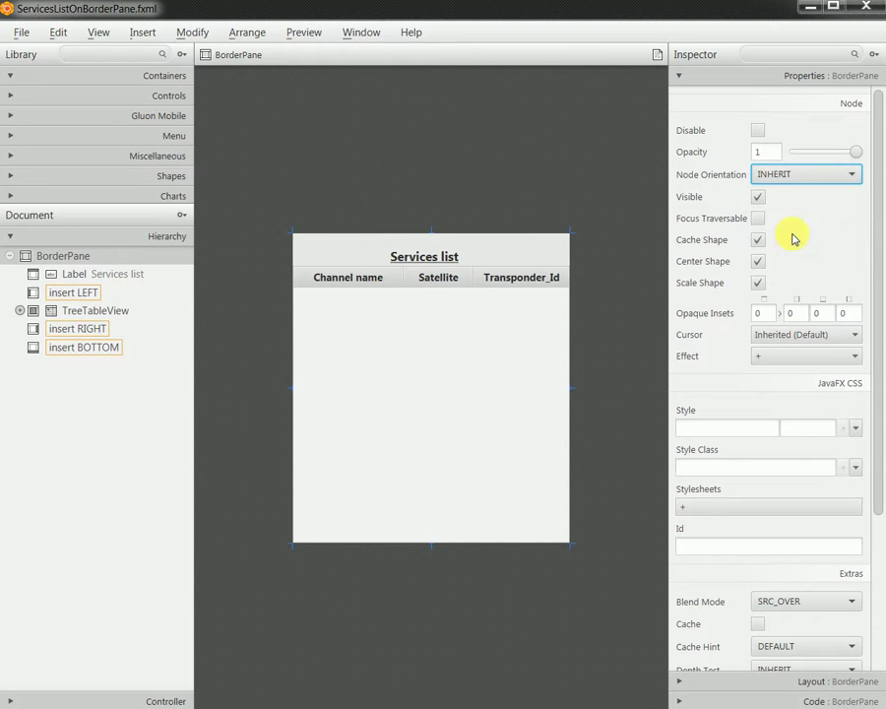
click(19, 31)
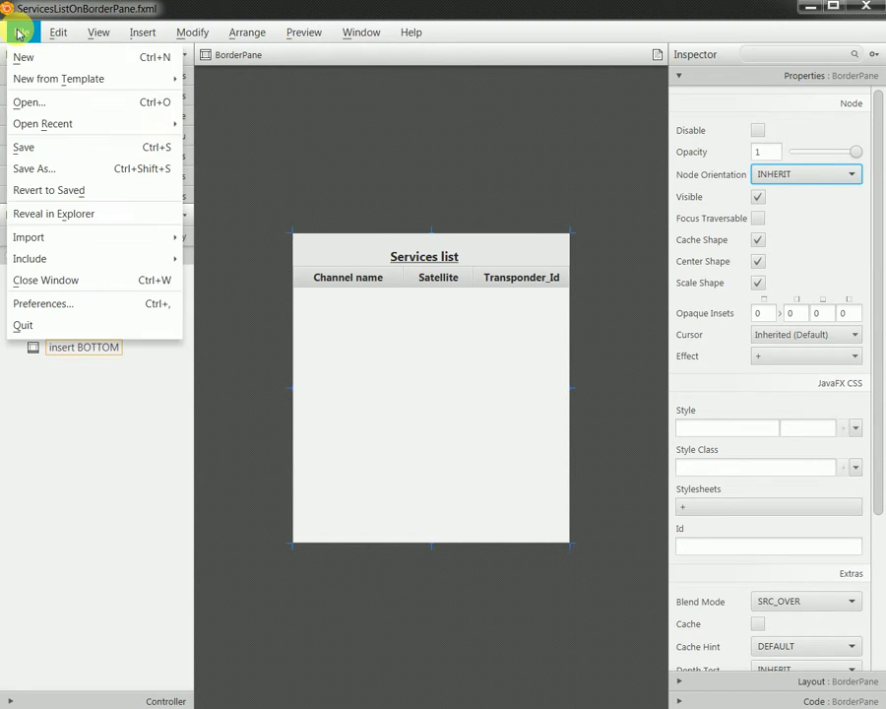
click(51, 146)
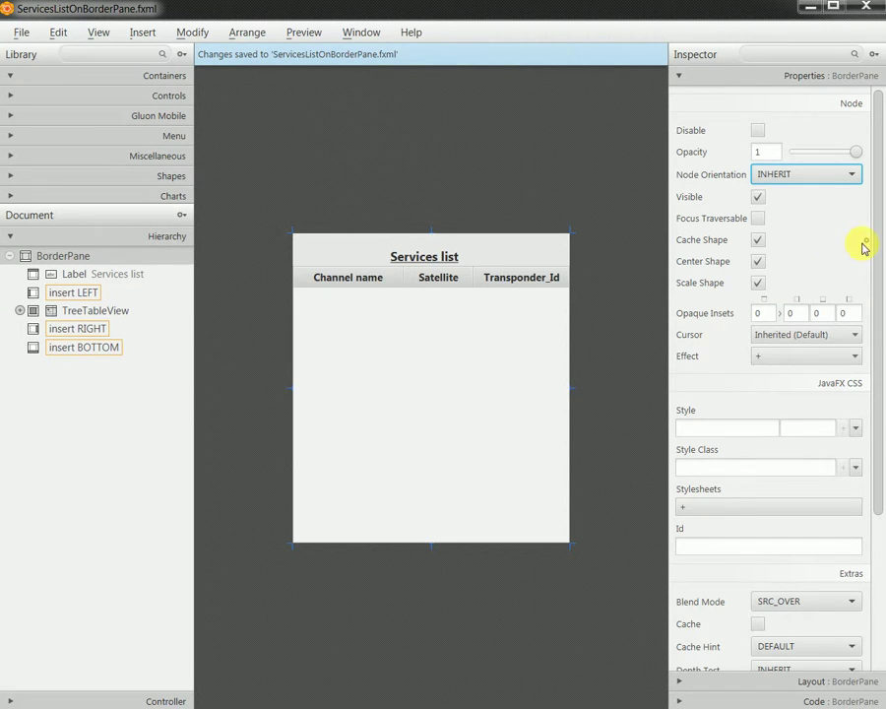
- Review the BorderPane's remaining properties, including the Accessible Role options
drag(874, 238, 871, 426)
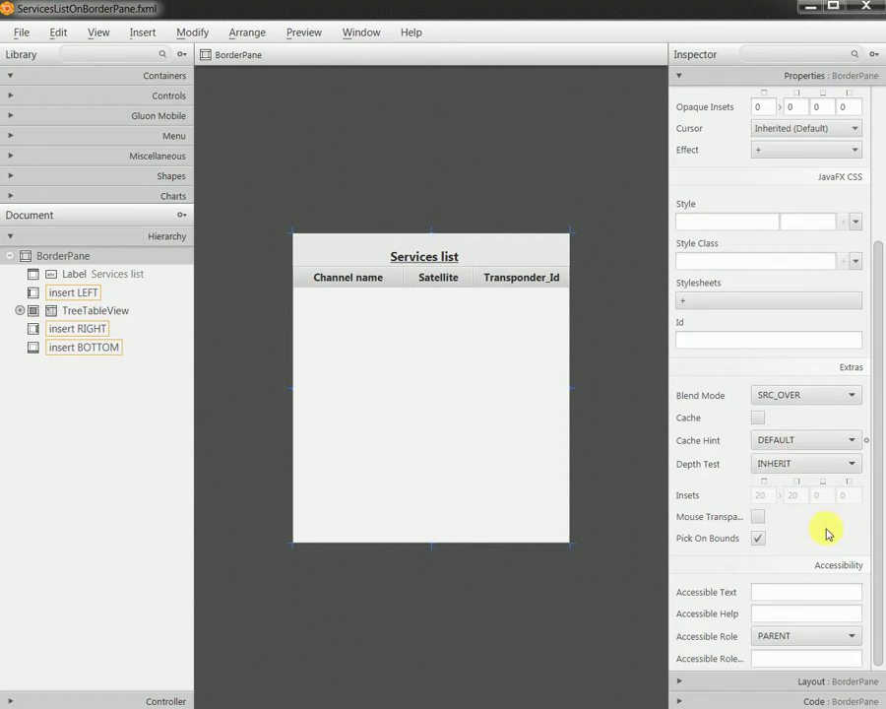
click(773, 641)
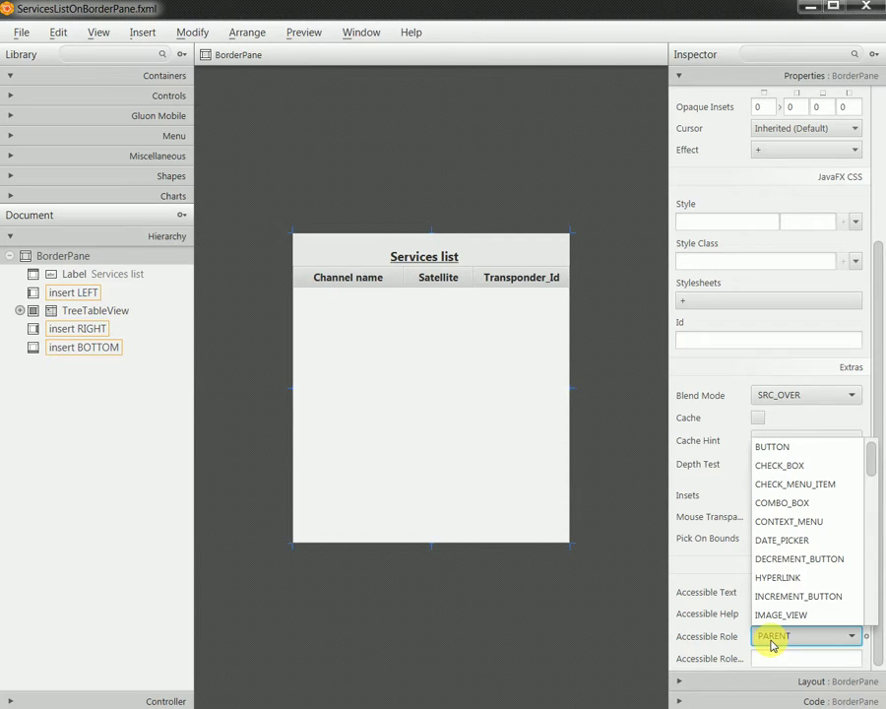
click(773, 640)
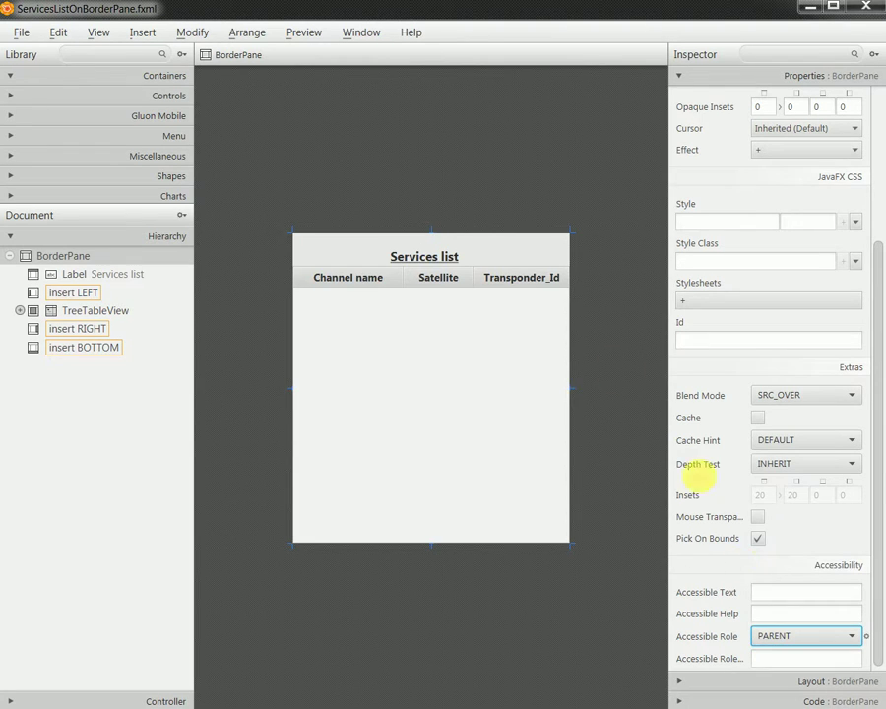
- Go back to the main form's window and open MainForm.fxml from the fxmls folder again
click(22, 33)
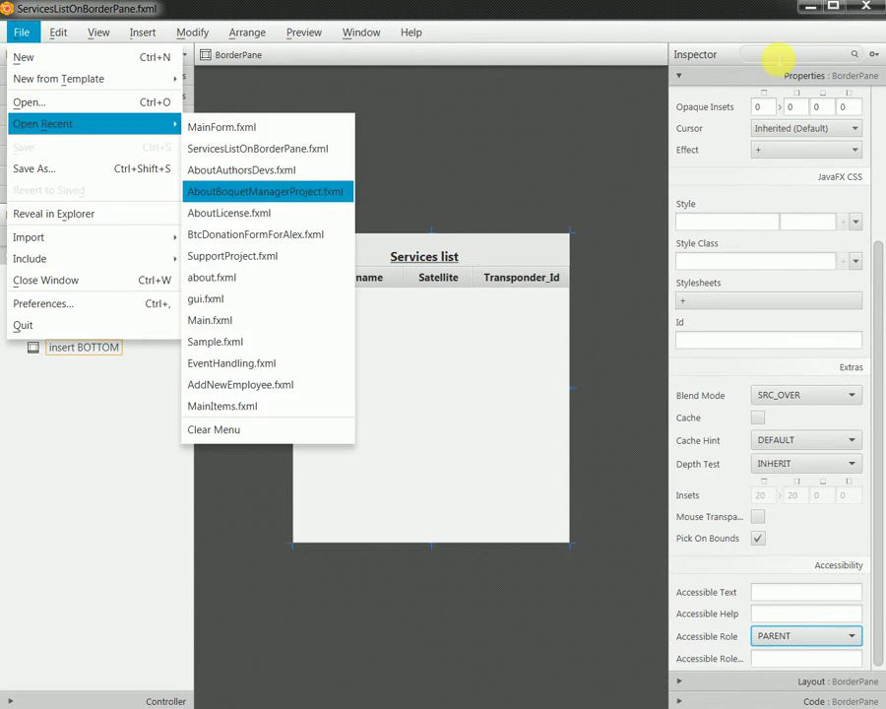
click(813, 18)
click(813, 14)
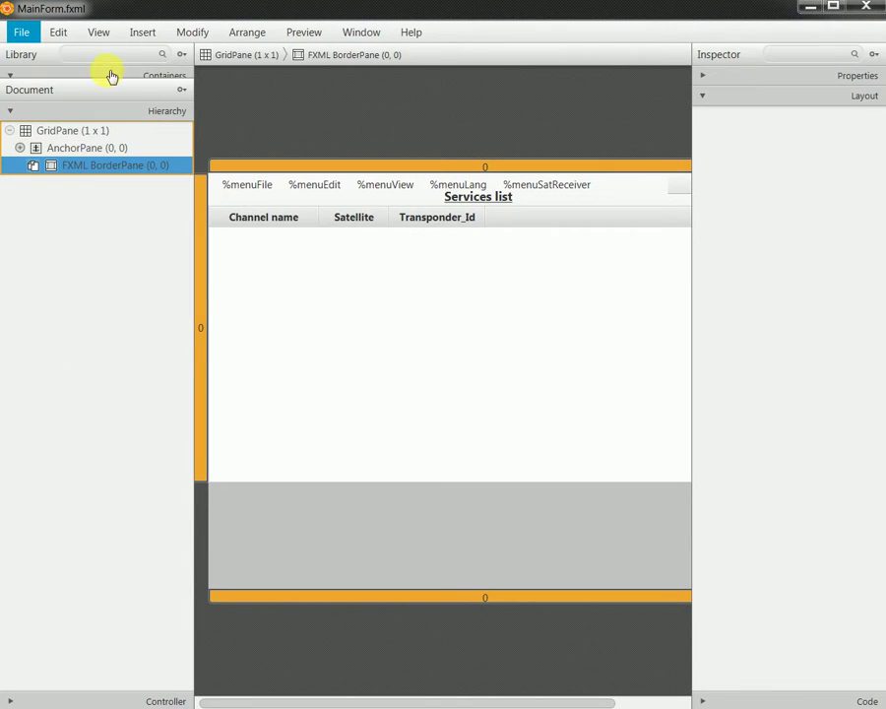
click(30, 34)
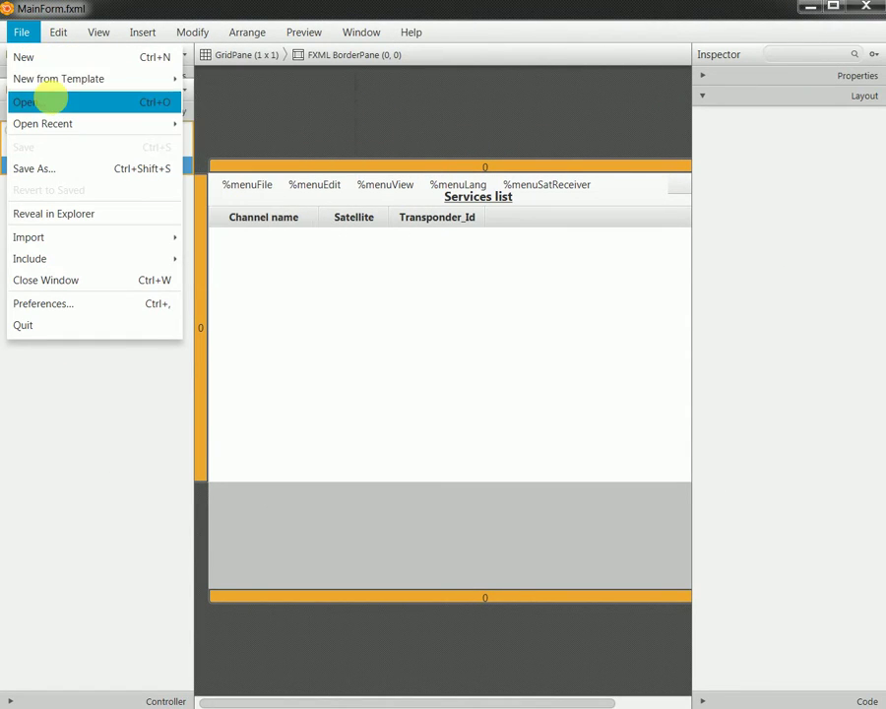
click(49, 99)
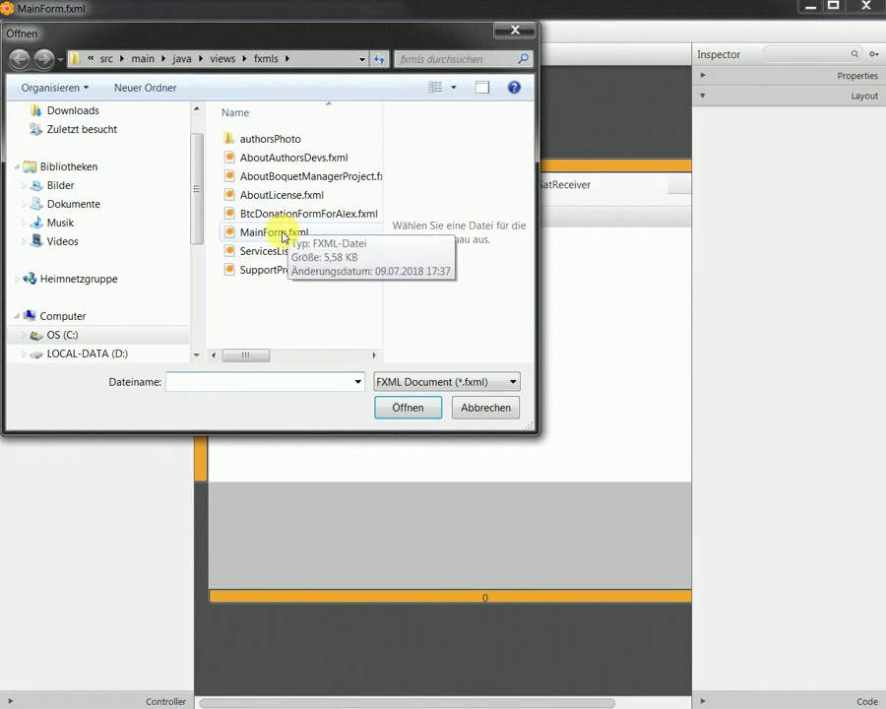
double_click(281, 234)
- Preview MainForm.fxml in a window, check the layout at normal and maximized size, and close the preview
click(305, 33)
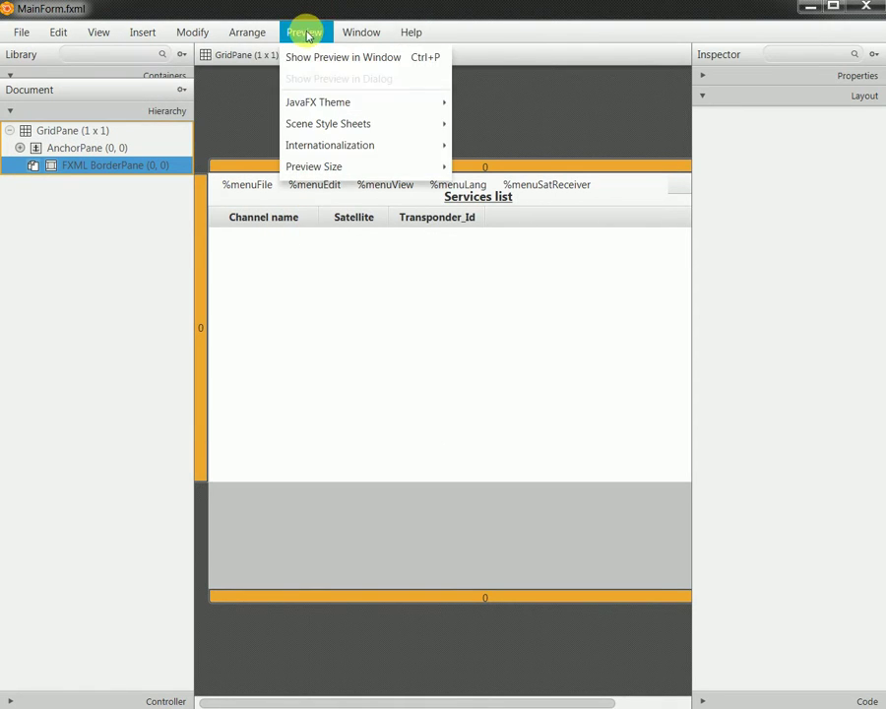
click(308, 56)
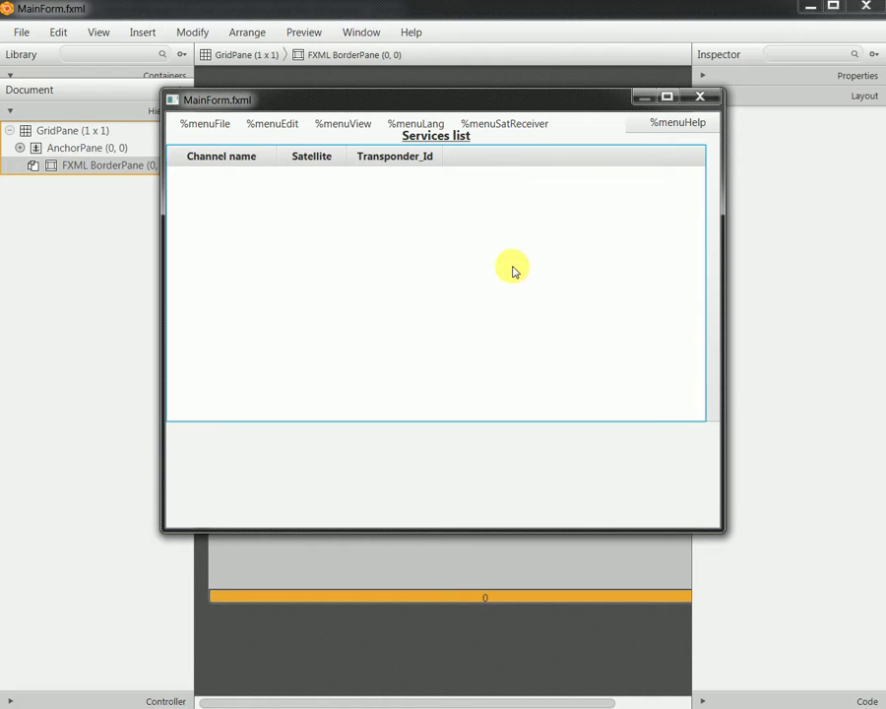
click(665, 97)
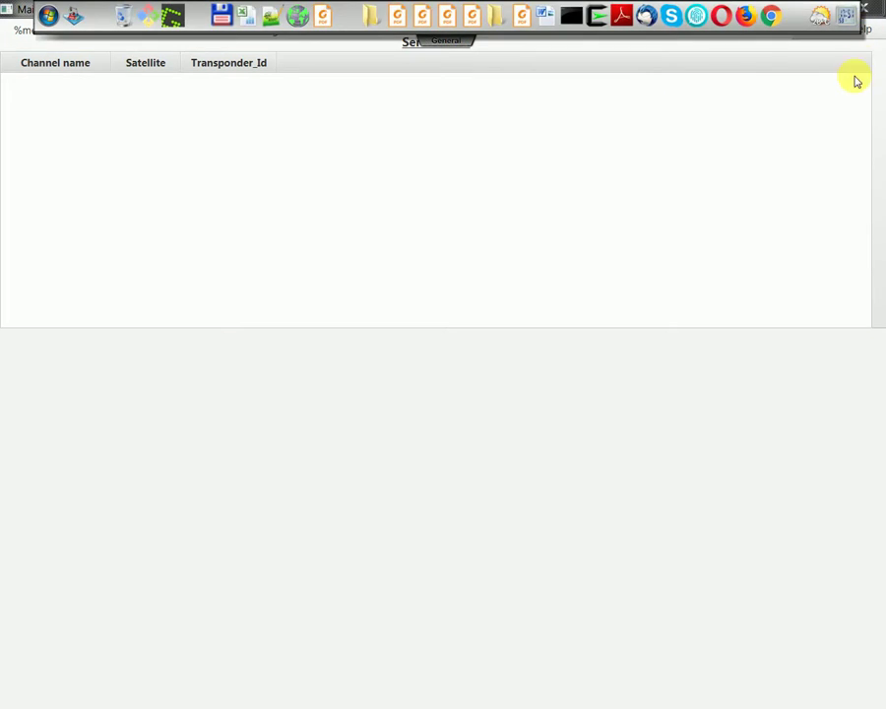
click(860, 12)
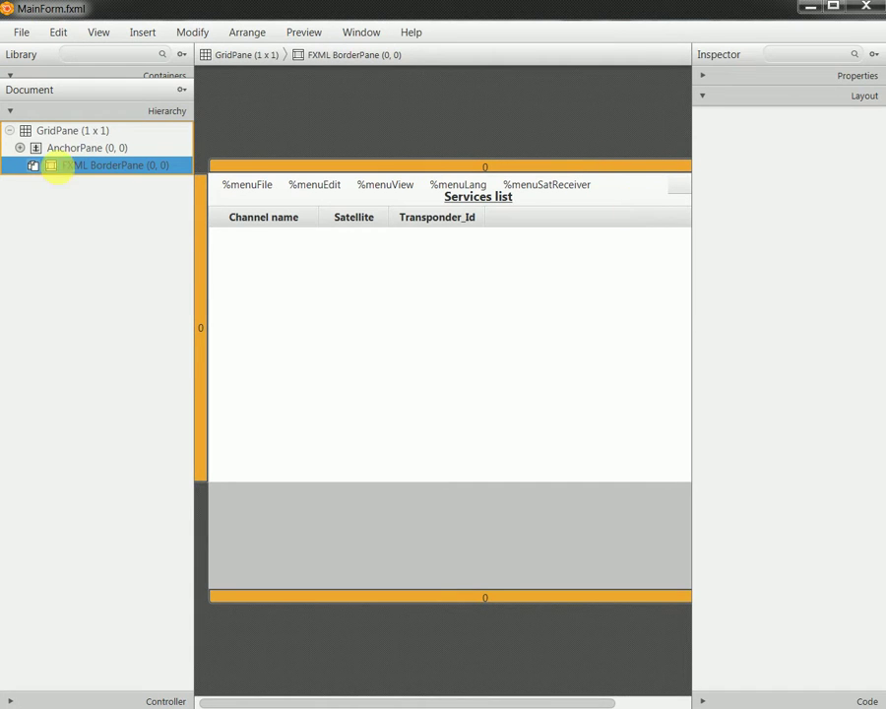
- Select the root GridPane of MainForm.fxml in the hierarchy to show its layout settings
click(69, 111)
click(69, 130)
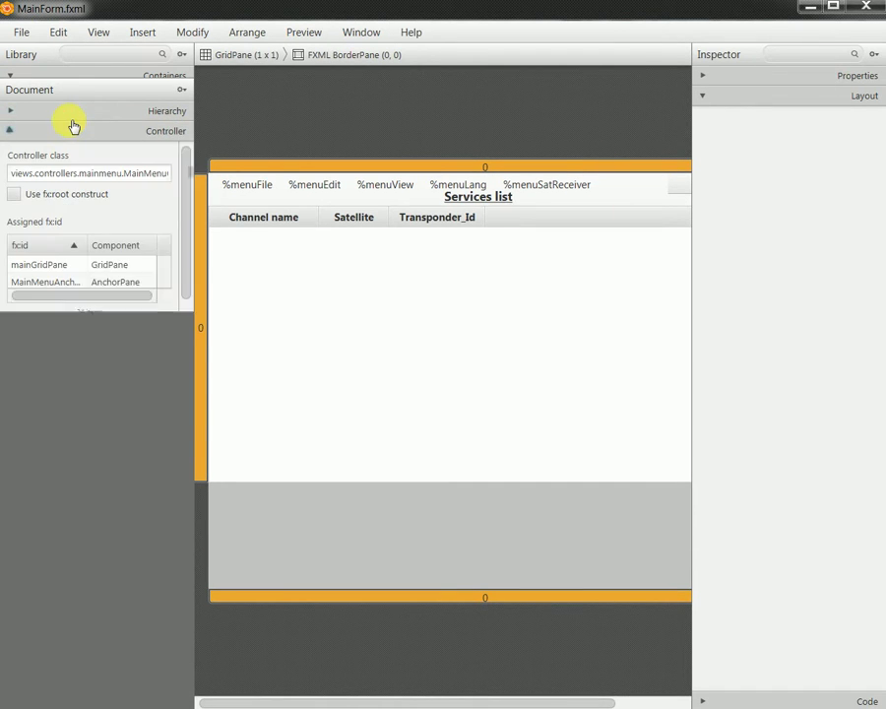
click(13, 112)
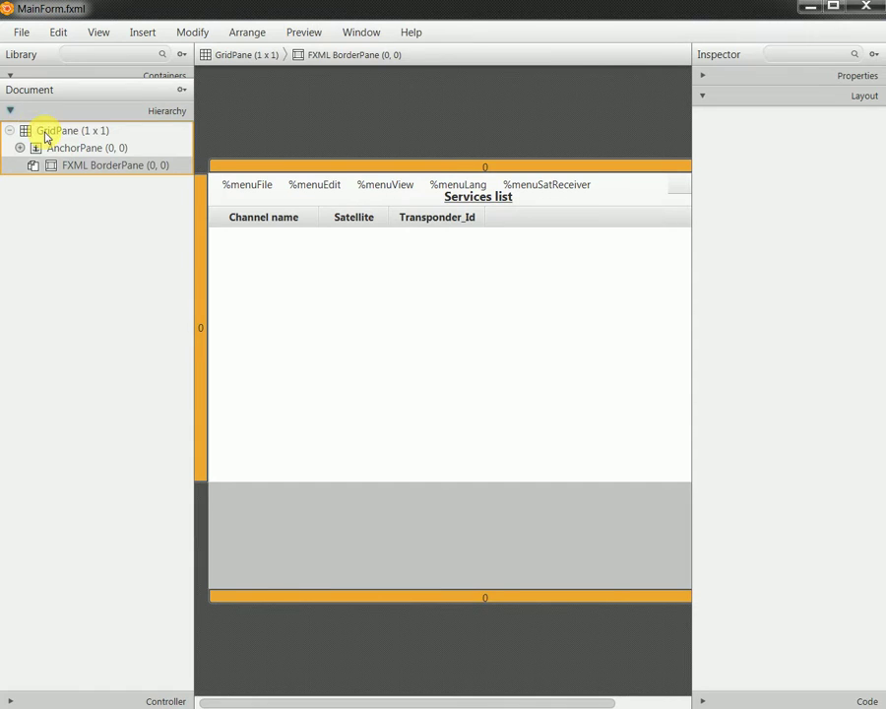
click(49, 134)
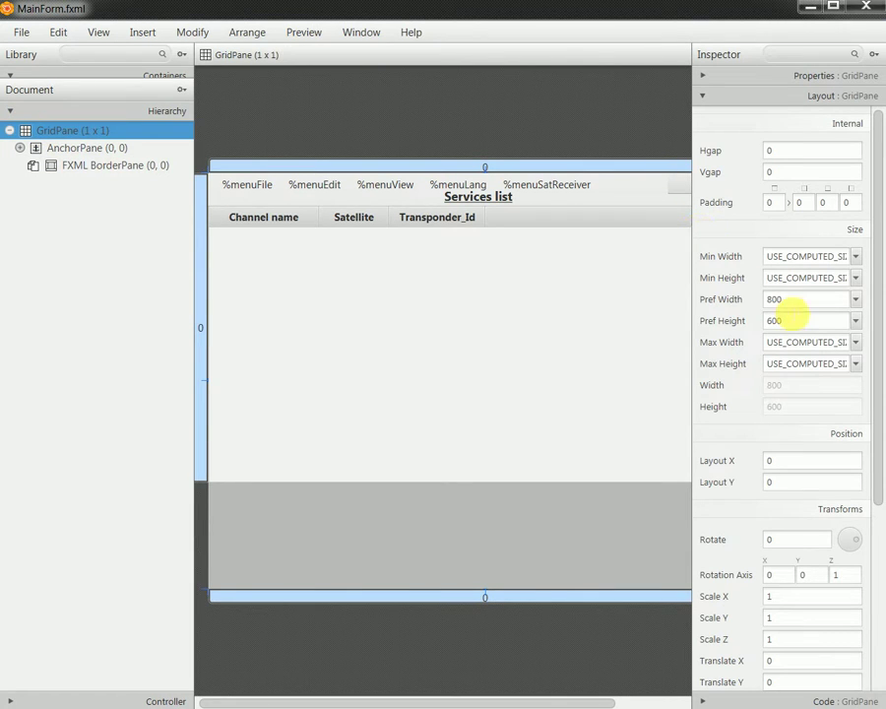
- Switch to the Scene Builder window with ServicesListOnBorderPane.fxml
click(800, 322)
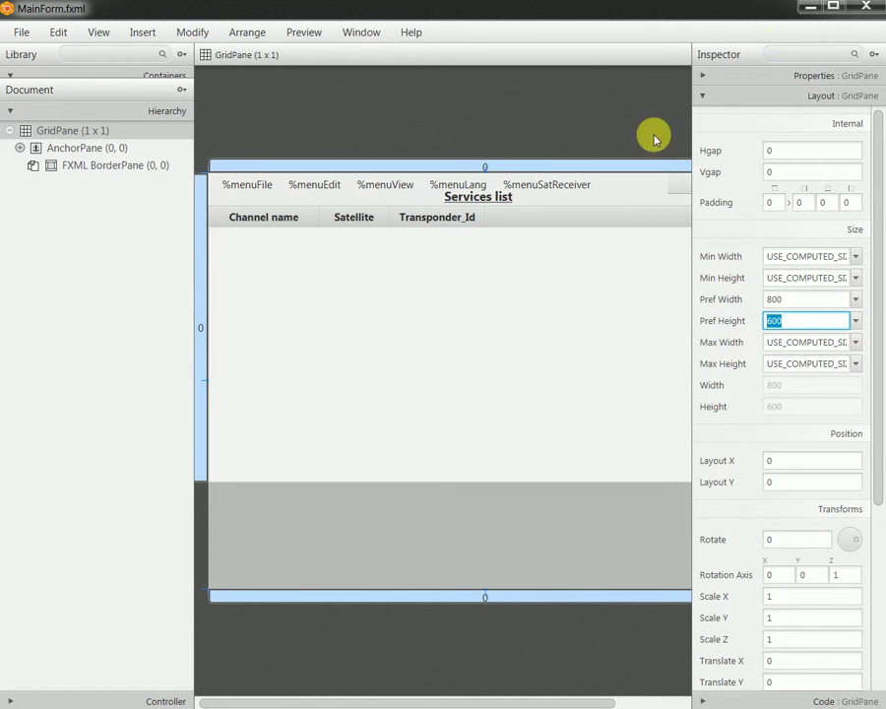
mouse_move(806, 29)
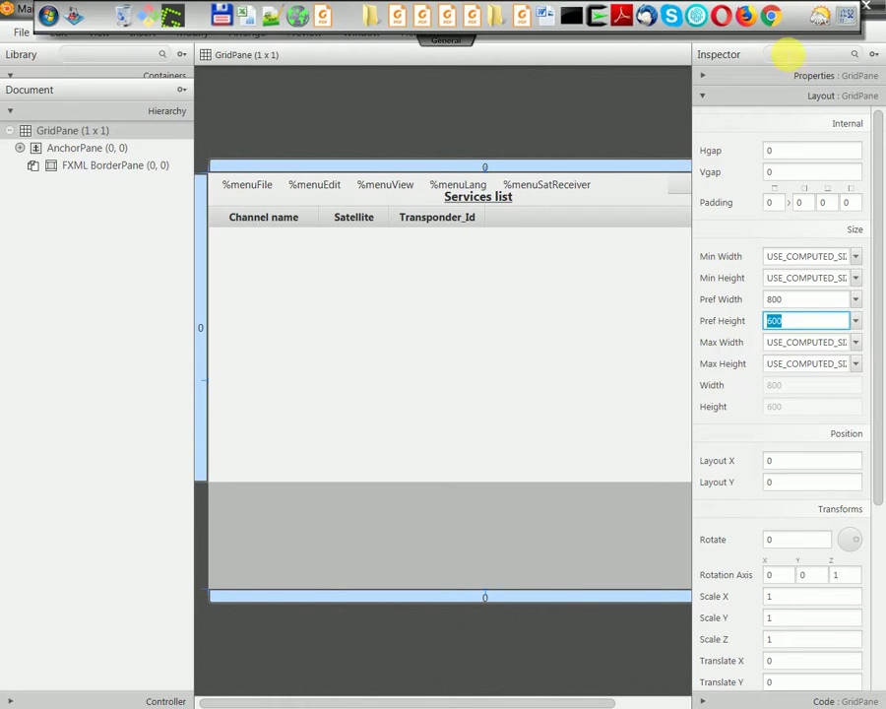
click(809, 8)
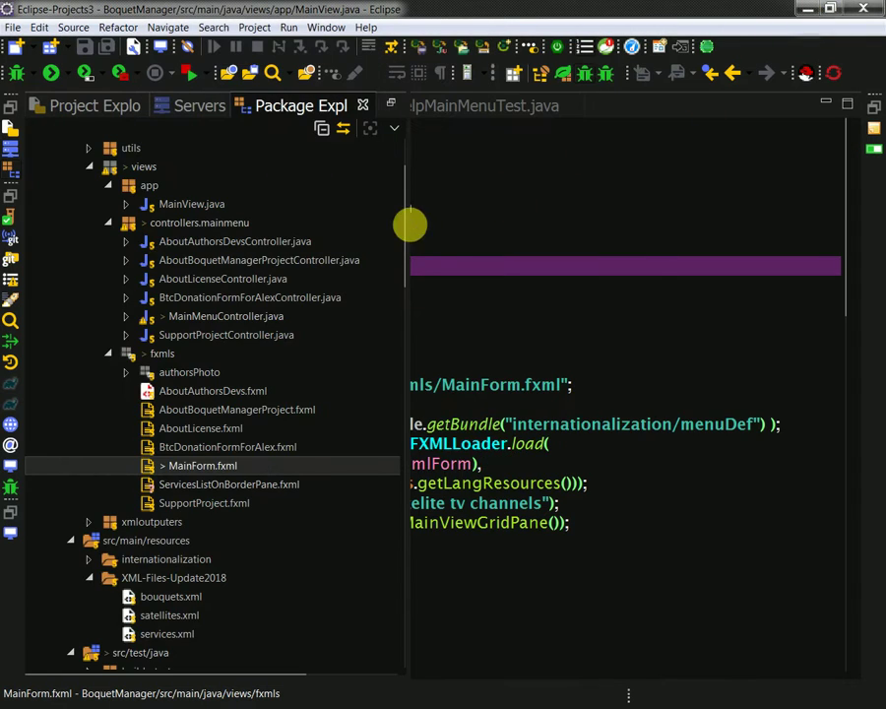
click(528, 326)
key(alt+Tab)
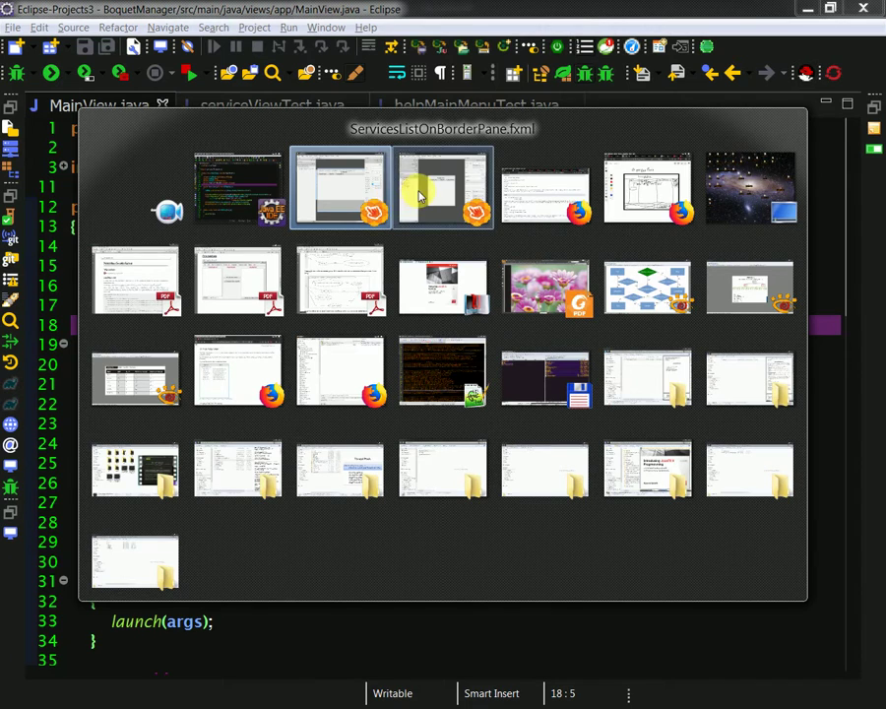
click(459, 191)
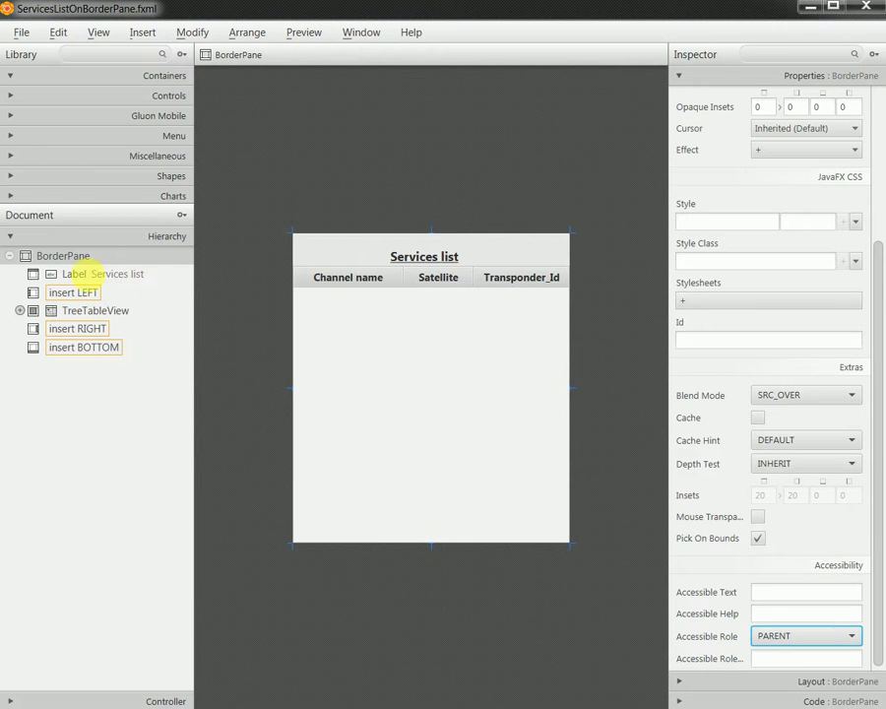
- Try setting the Services list label's preferred height and minimum height to 600
click(108, 273)
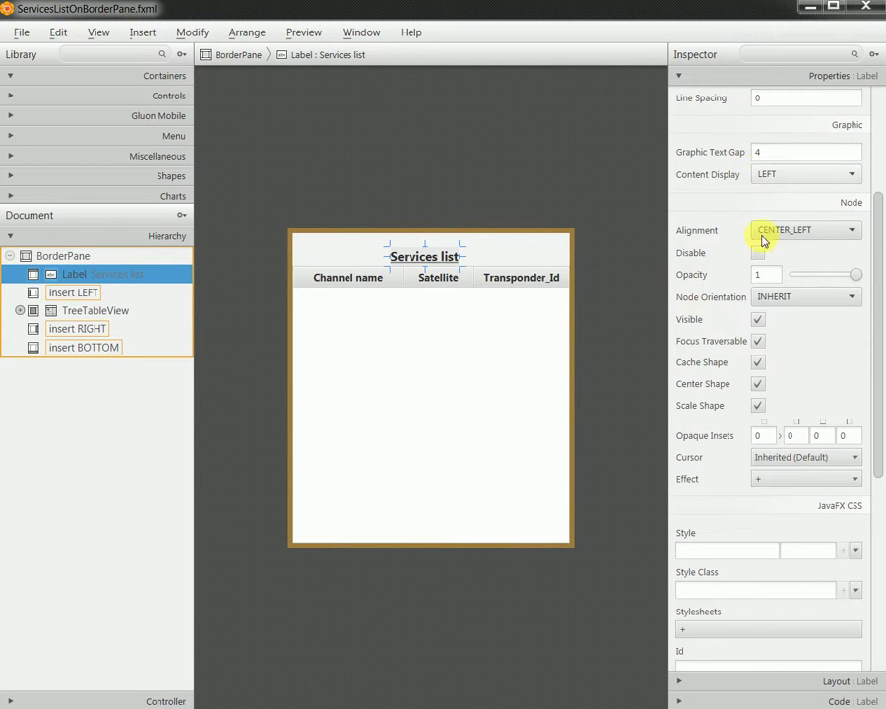
click(798, 683)
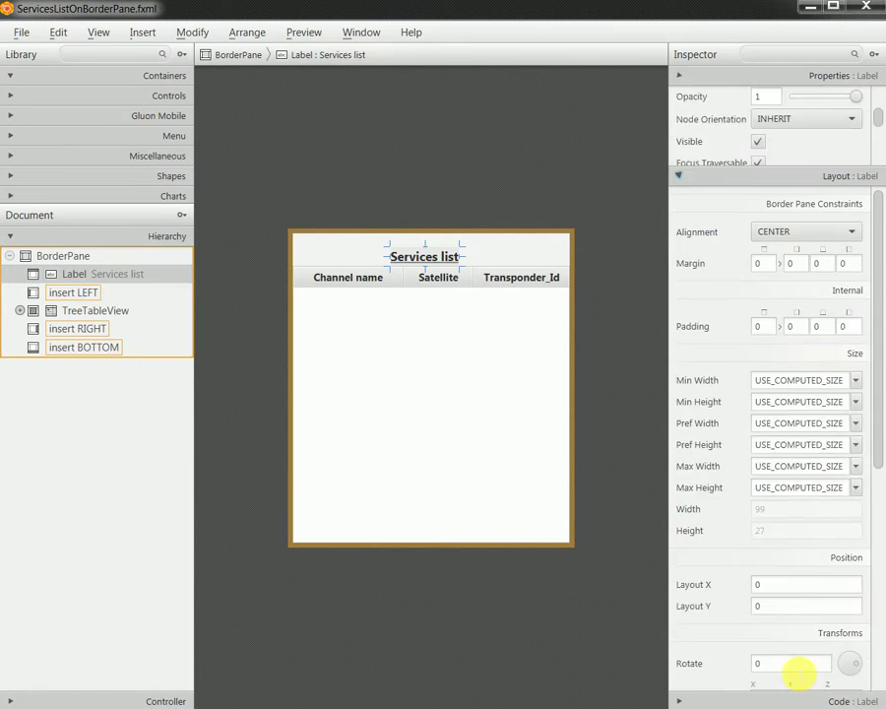
click(774, 366)
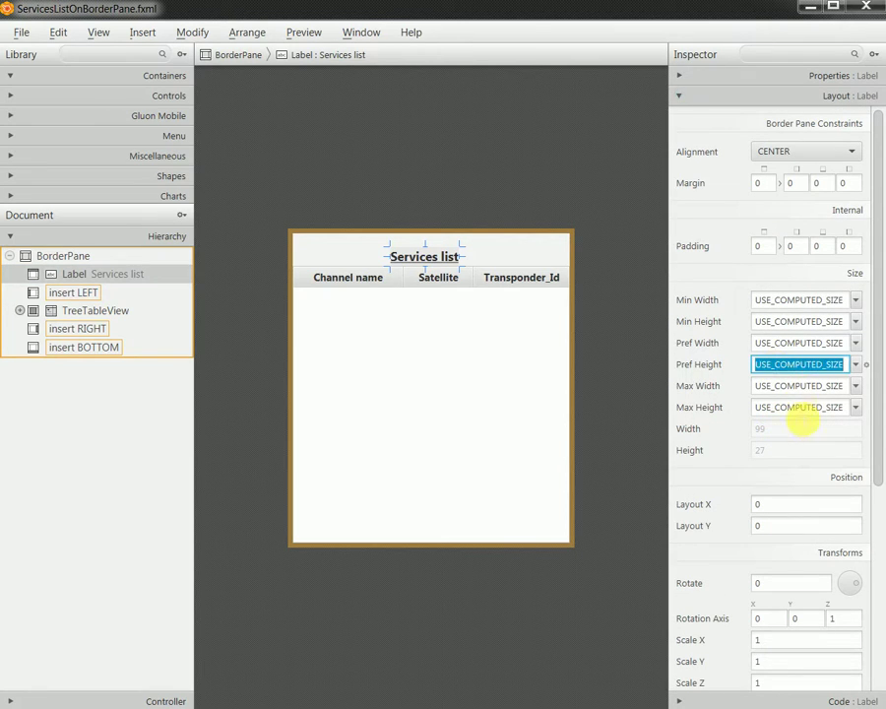
text(600)
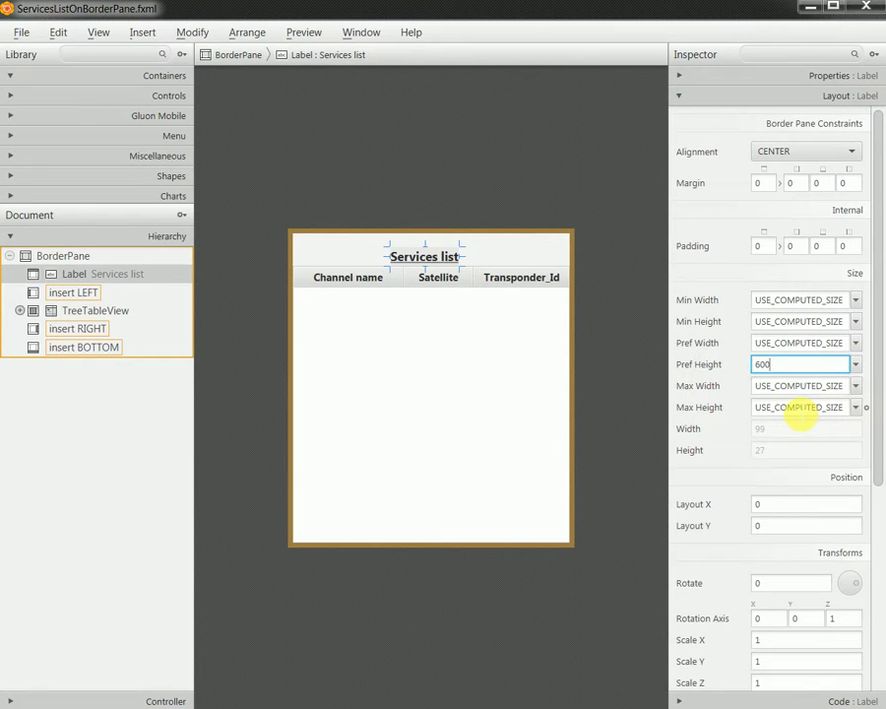
click(788, 323)
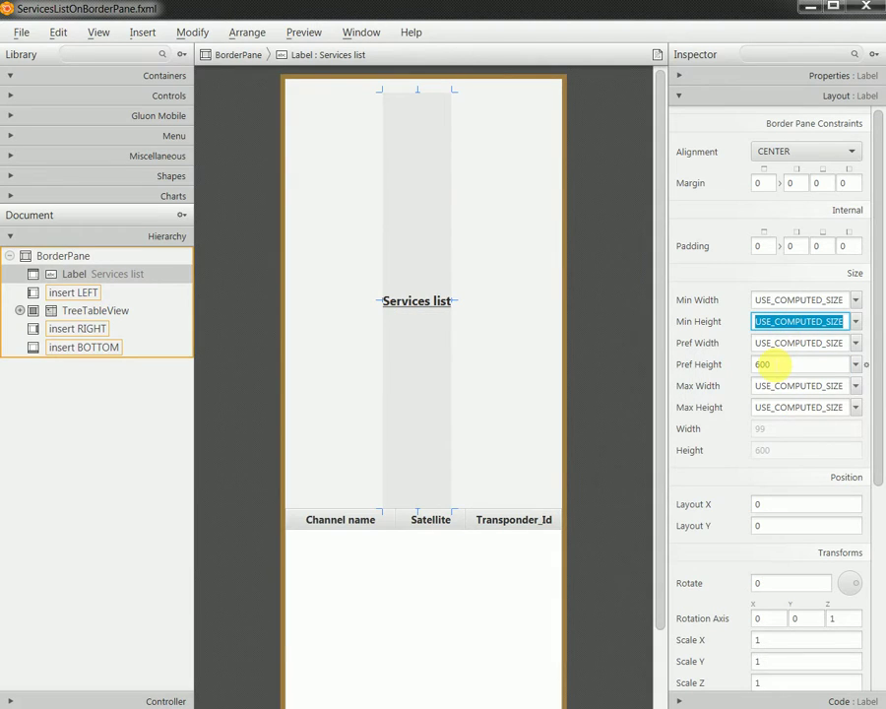
text(600)
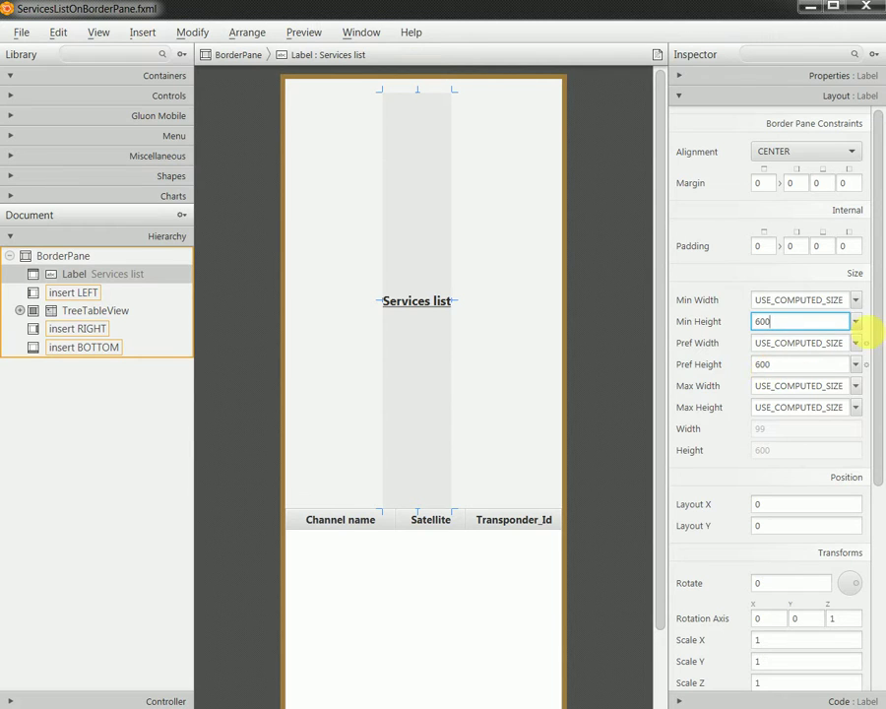
- Reset the label's minimum and preferred height to USE_COMPUTED_SIZE
click(856, 323)
click(853, 346)
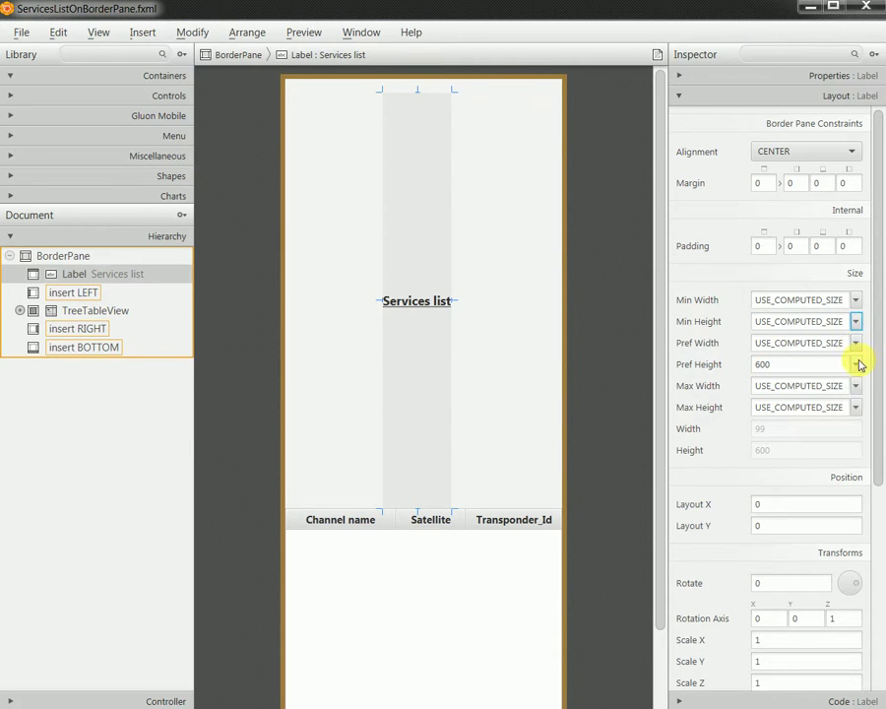
click(856, 364)
click(853, 383)
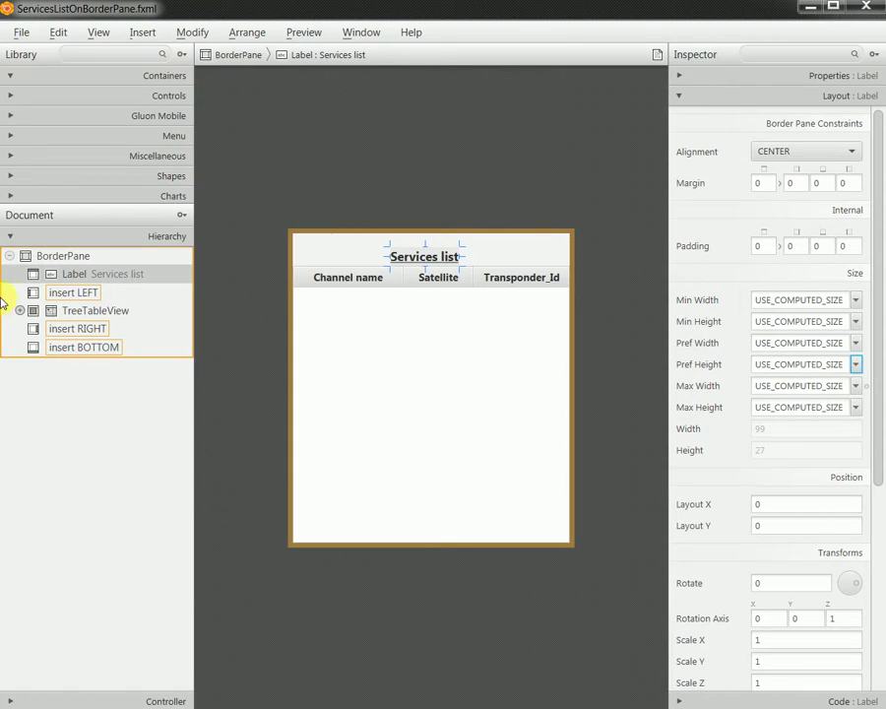
- Set the root BorderPane's minimum and preferred height to 600 and save the file
click(59, 256)
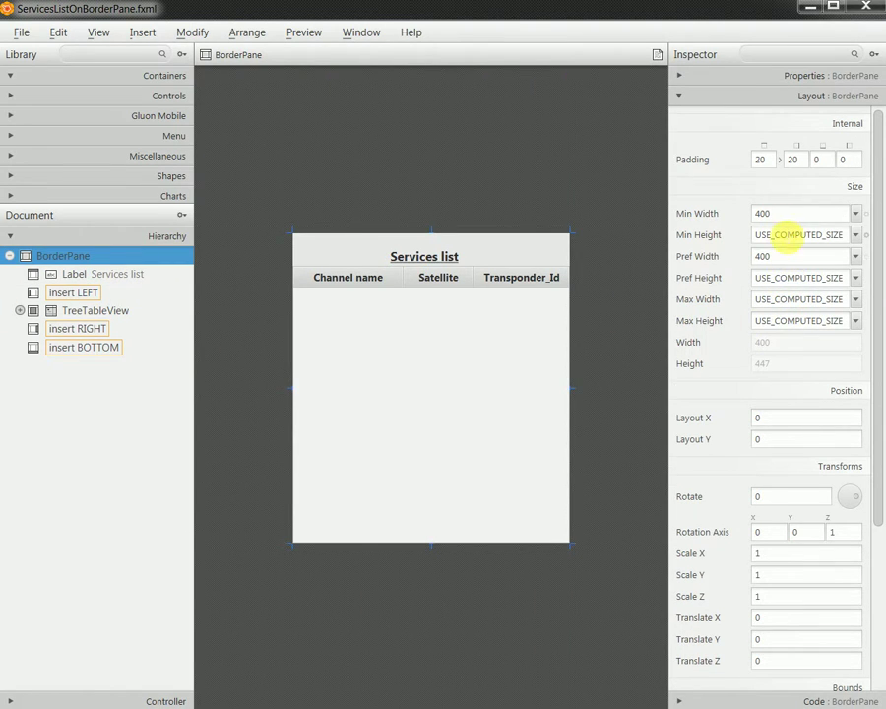
double_click(782, 322)
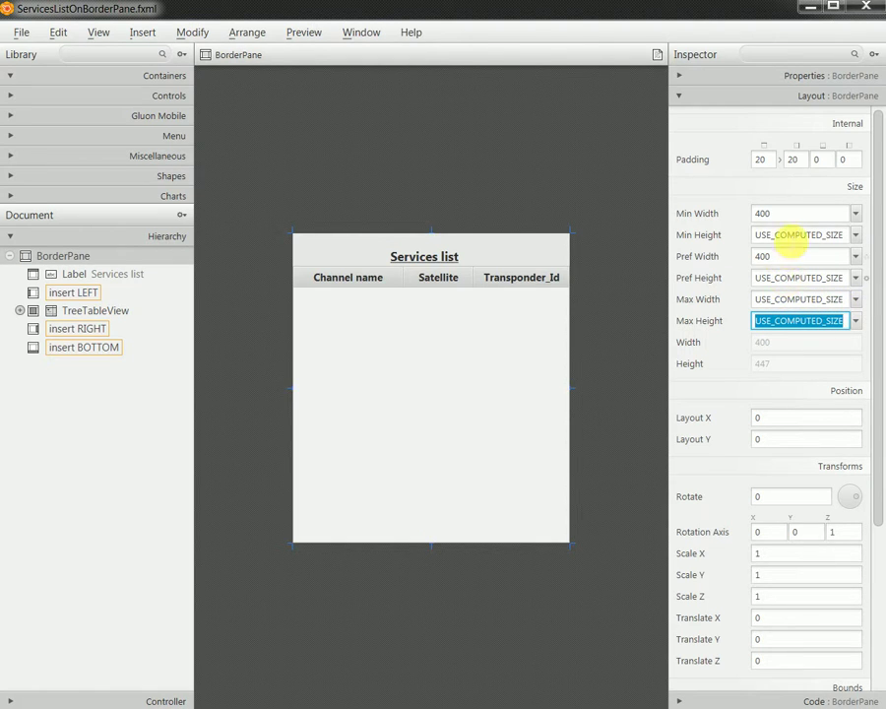
double_click(785, 235)
text(600)
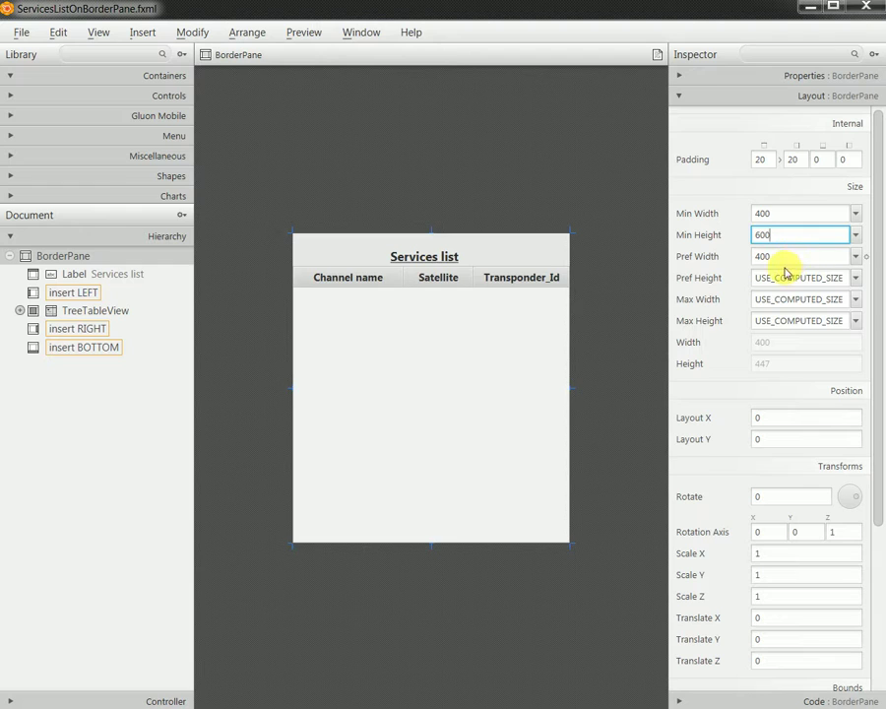
double_click(788, 278)
text(600)
key(Return)
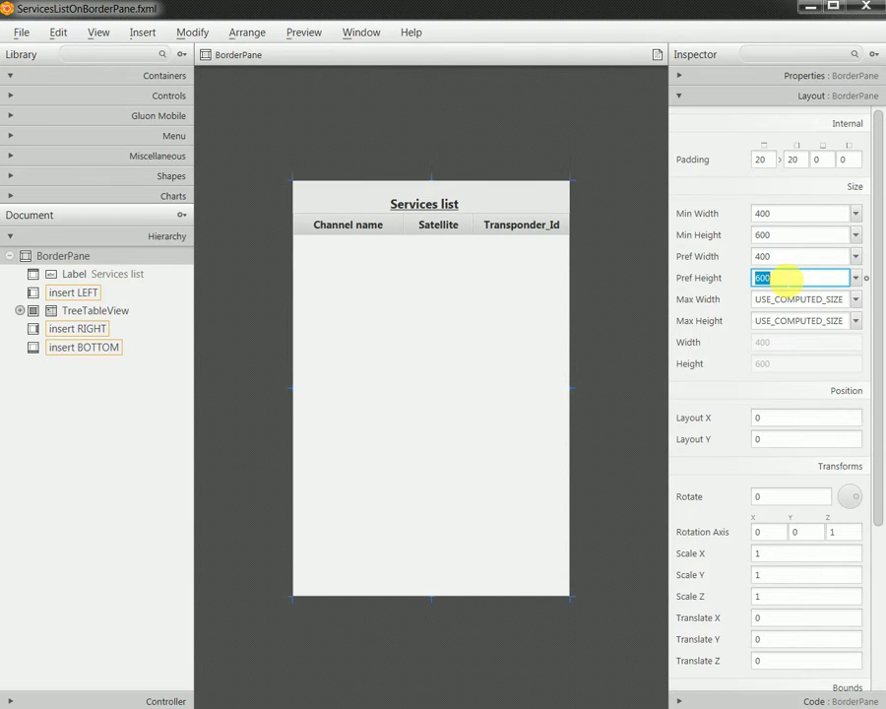
click(22, 30)
click(44, 146)
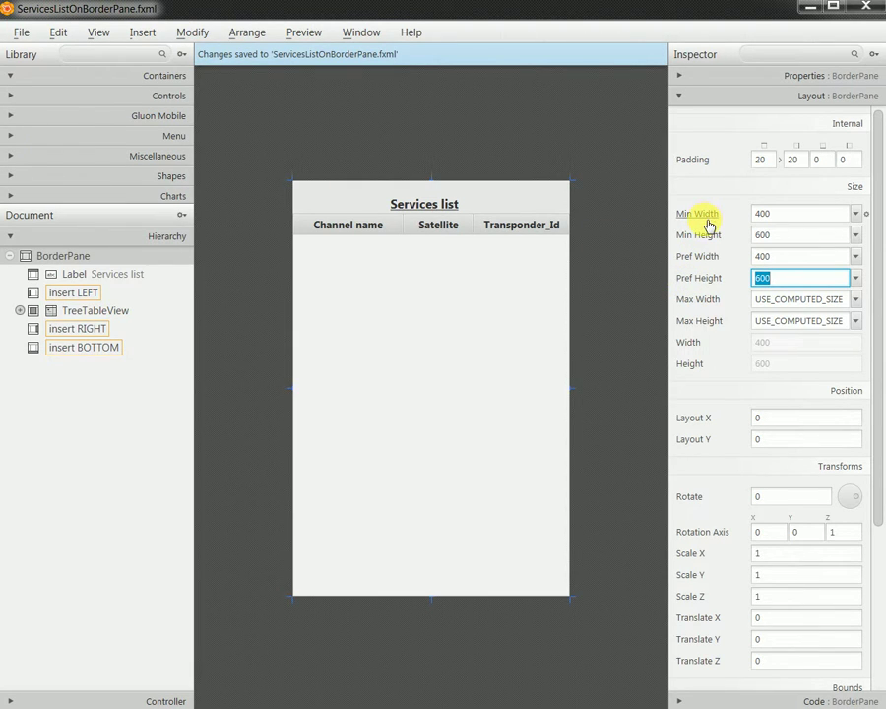
- Set the TreeTableView's minimum height to 340
click(105, 314)
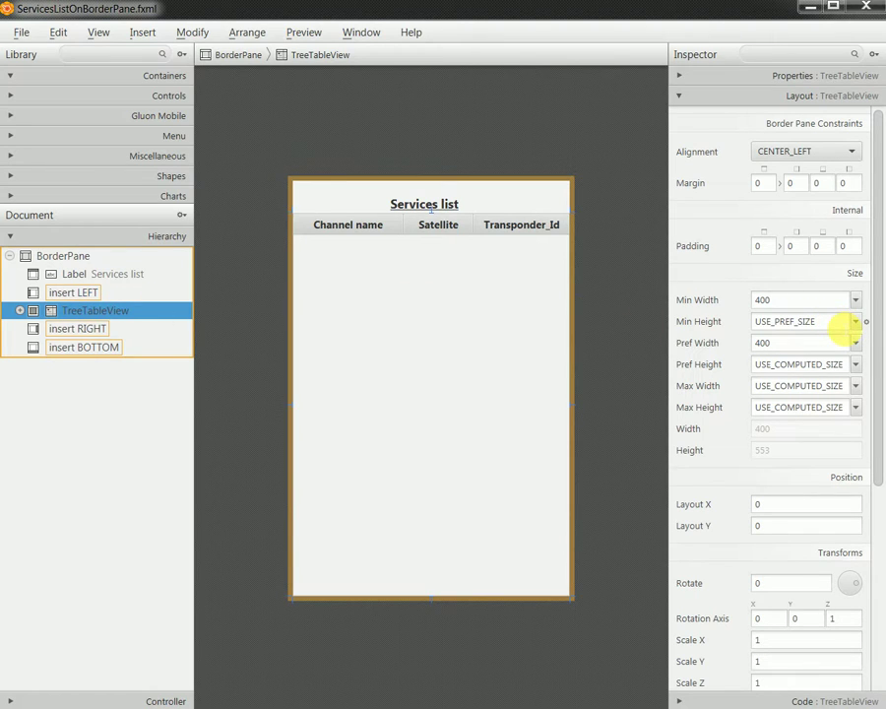
click(855, 324)
click(838, 321)
drag(838, 321, 655, 321)
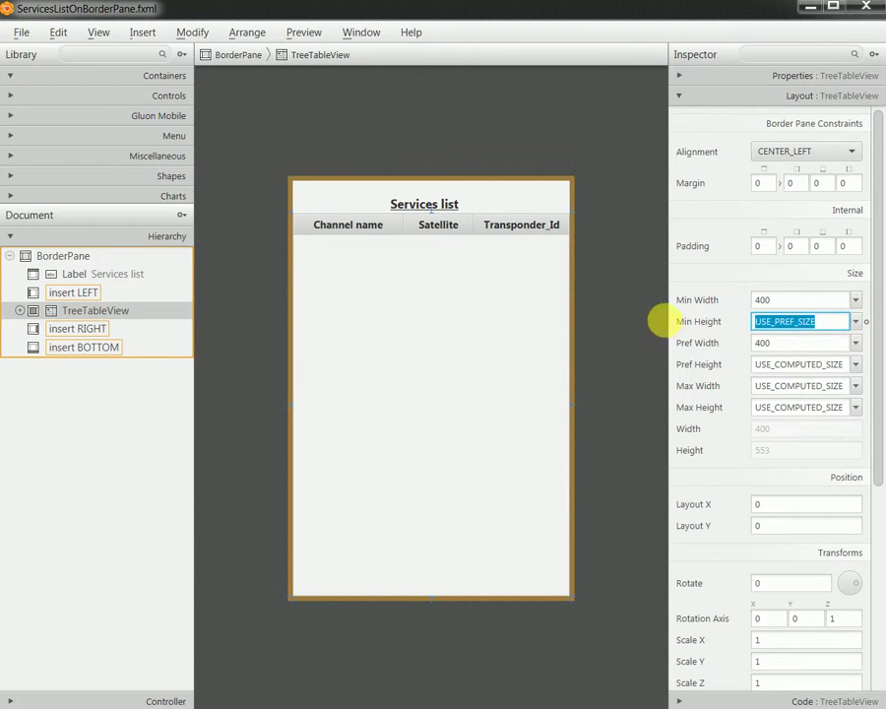
text(35)
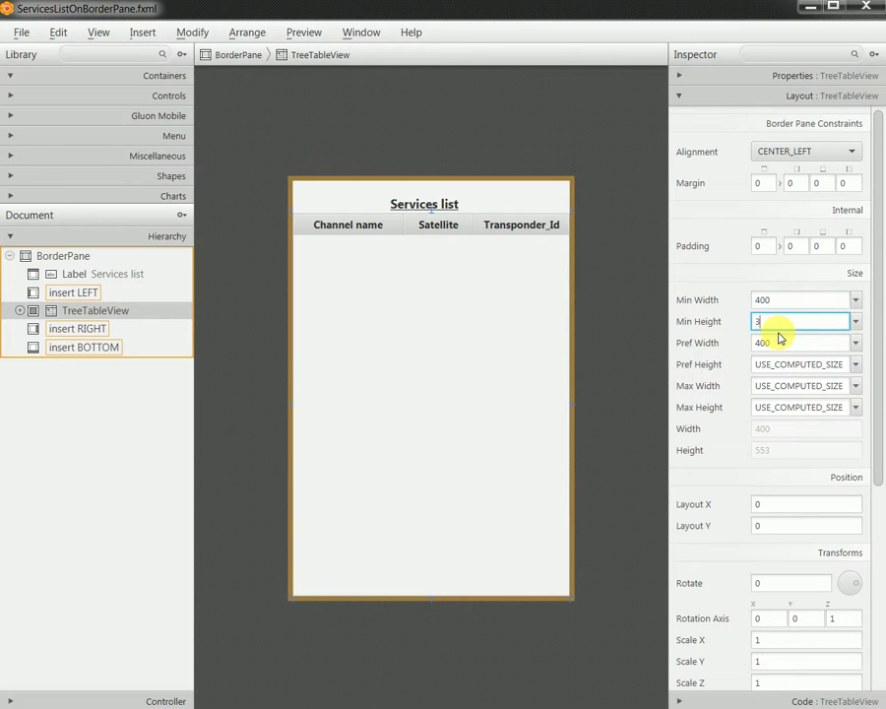
key(Return)
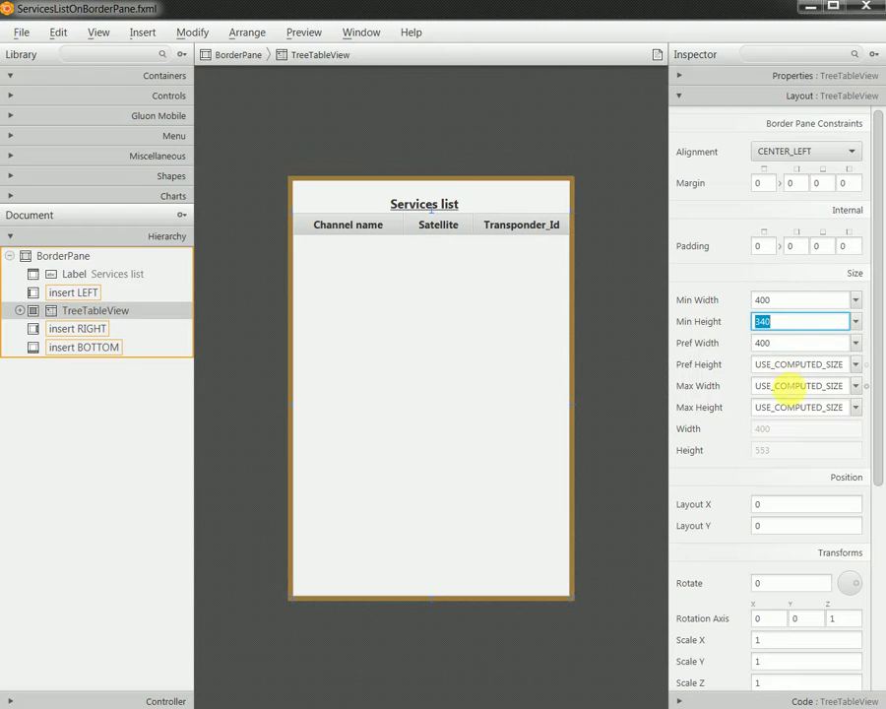
- Set the TreeTableView's preferred height to 340 and save the file
click(788, 366)
double_click(786, 367)
text(340)
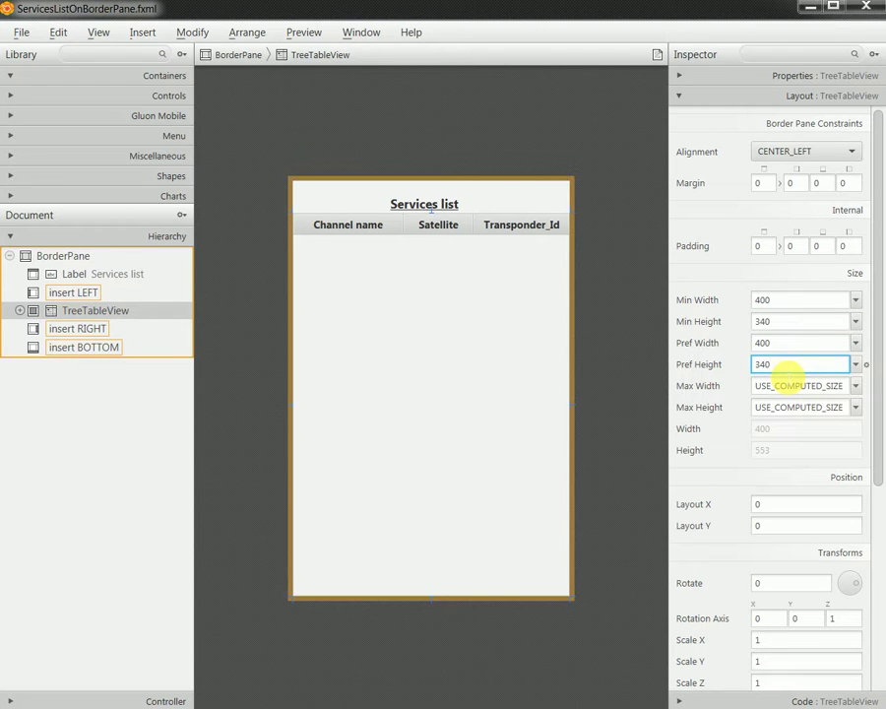
key(Return)
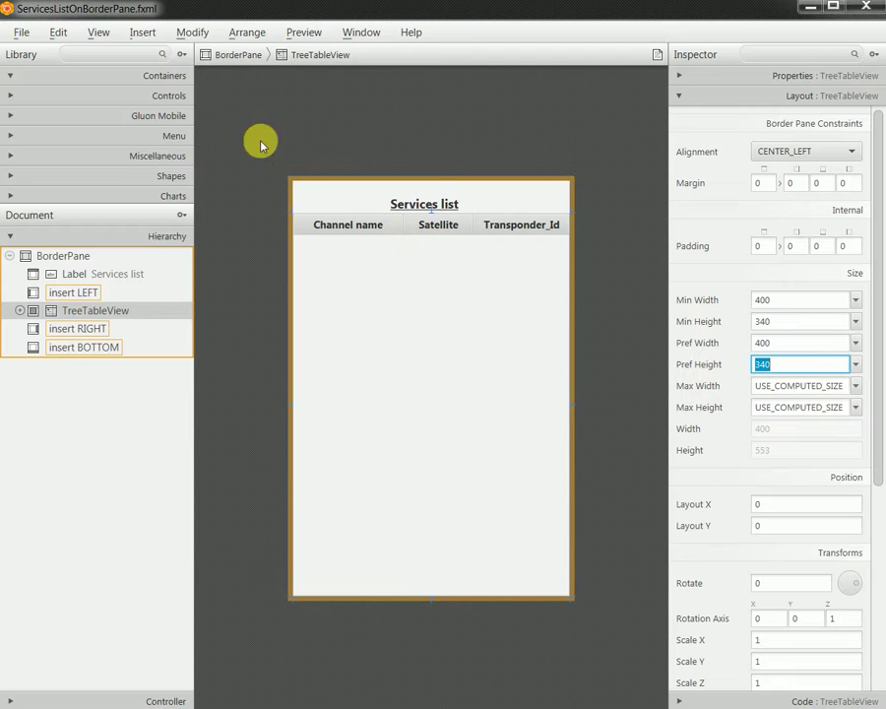
click(21, 33)
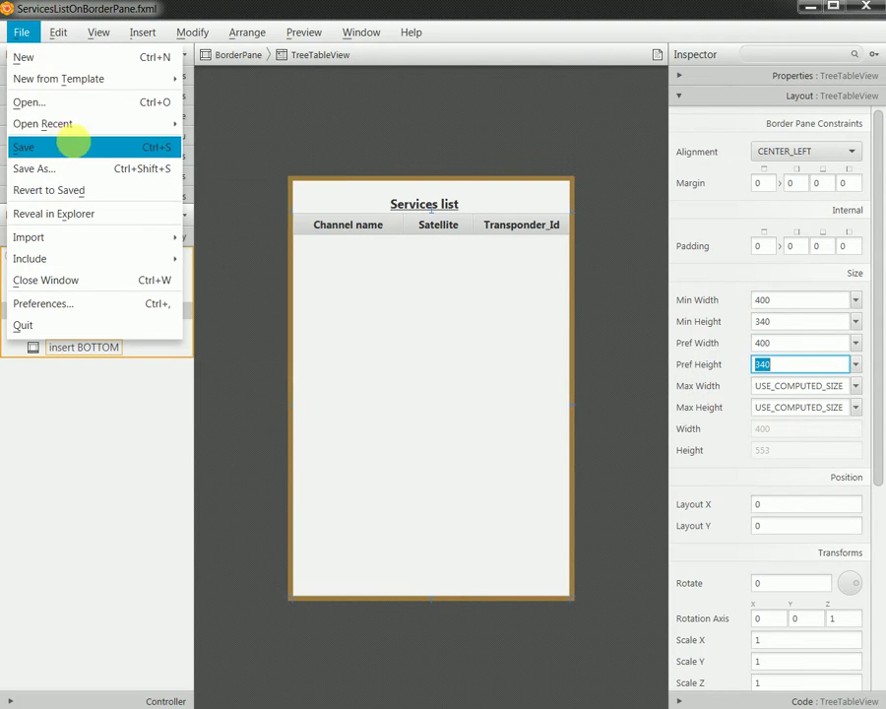
click(73, 144)
- Switch to the MainForm.fxml window and show its preview in a window
click(810, 7)
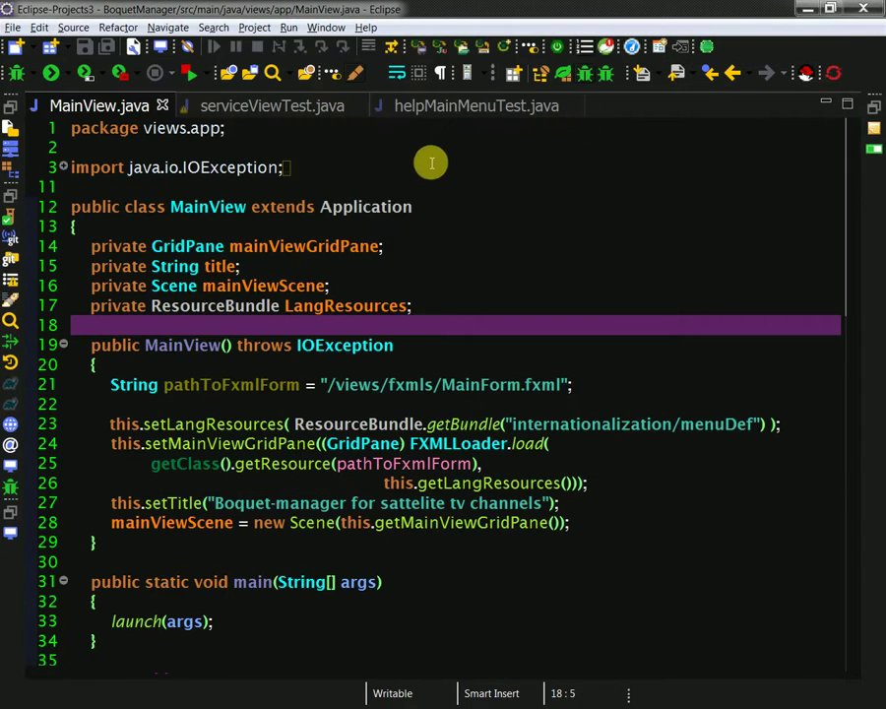
key(alt+Tab)
click(417, 190)
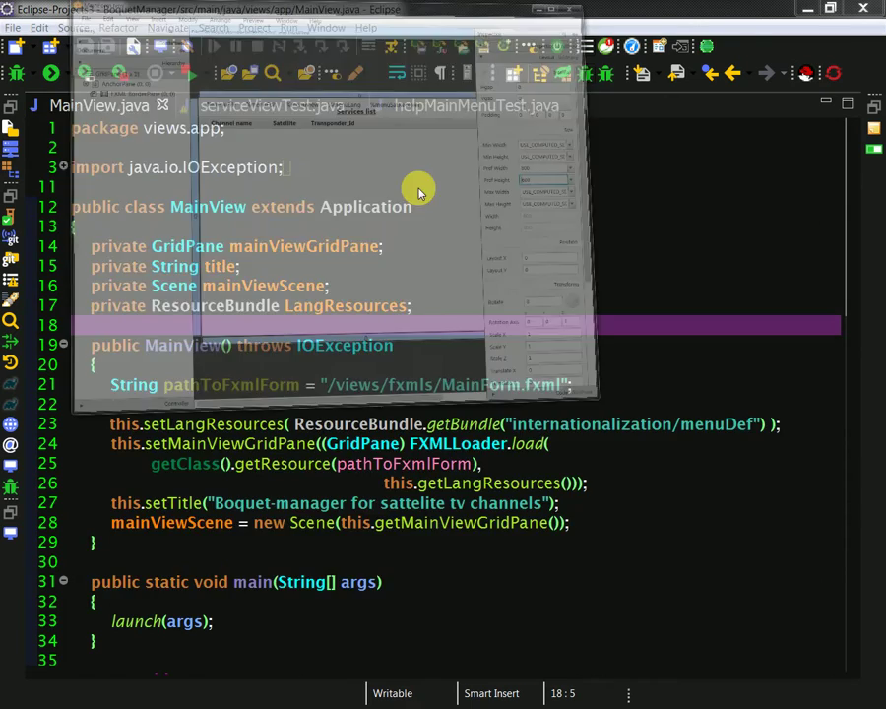
click(308, 33)
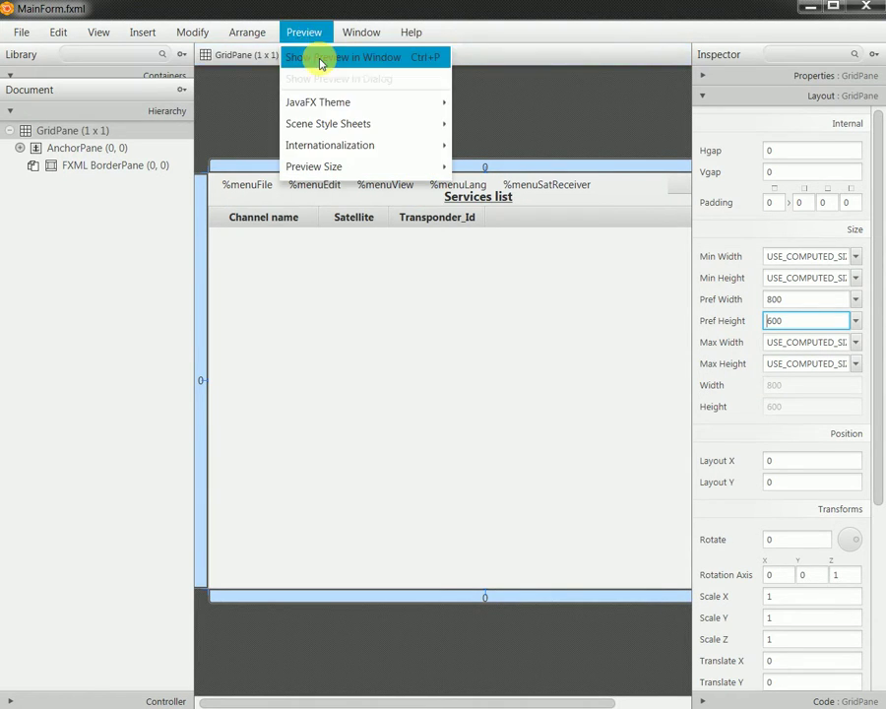
click(319, 63)
- Examine how the form fills the preview window at maximized and normal size, and close the preview
double_click(427, 12)
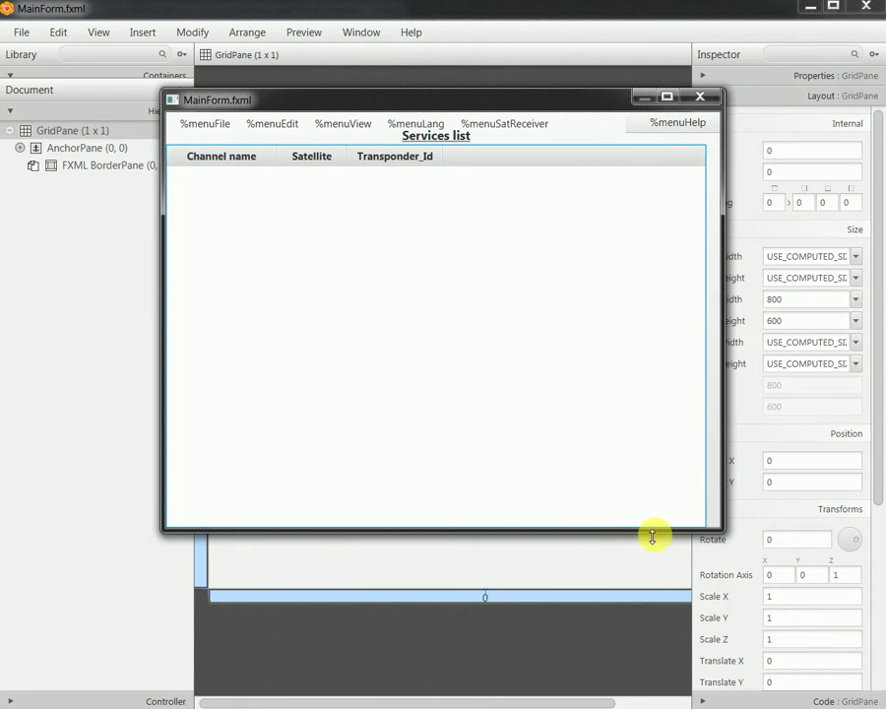
mouse_move(653, 535)
mouse_down()
mouse_move(657, 558)
mouse_move(661, 538)
mouse_up()
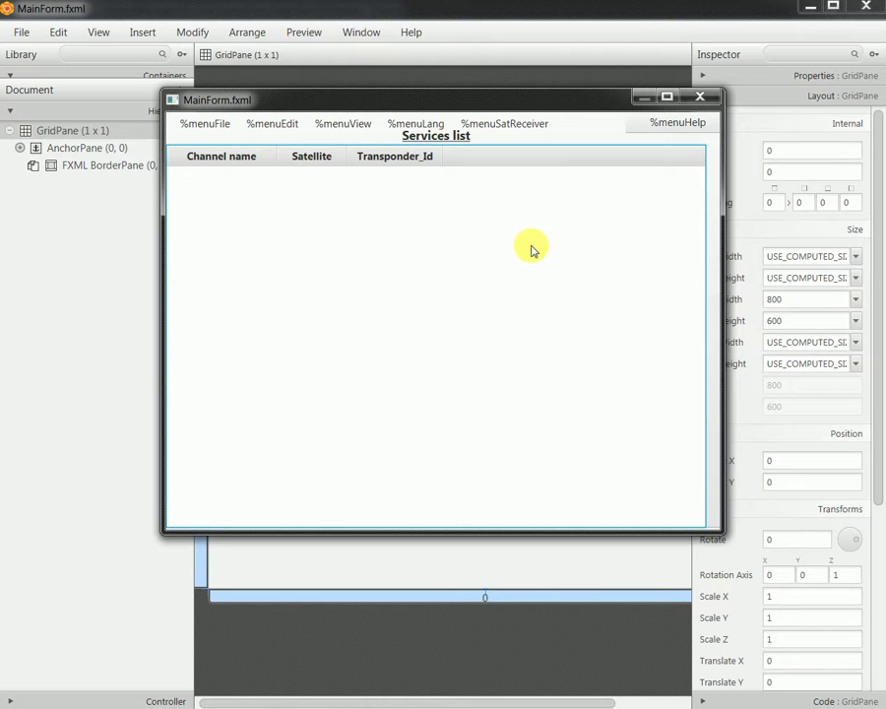
click(668, 98)
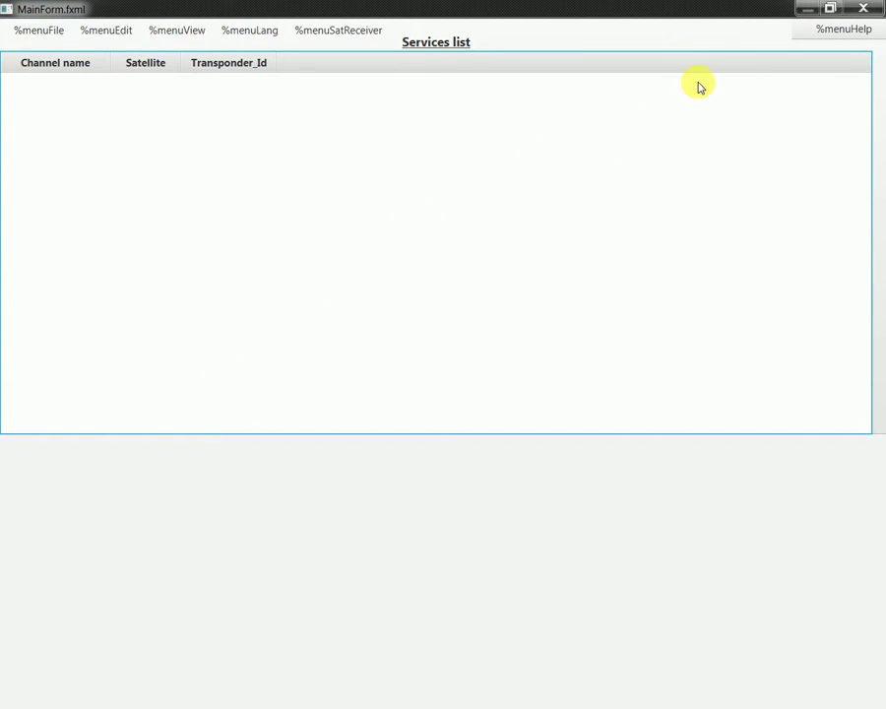
click(827, 12)
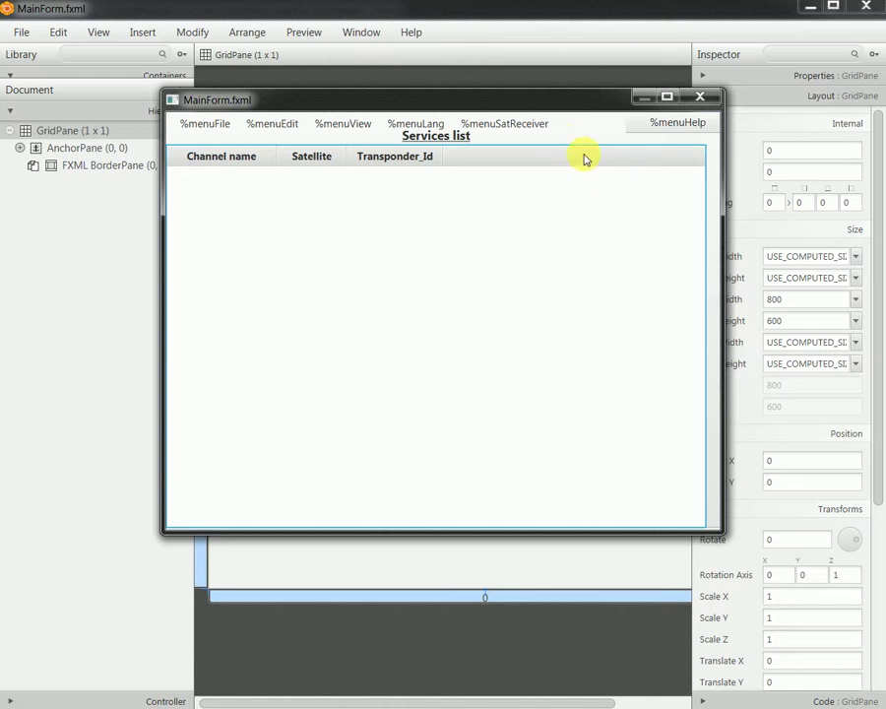
drag(517, 107, 497, 131)
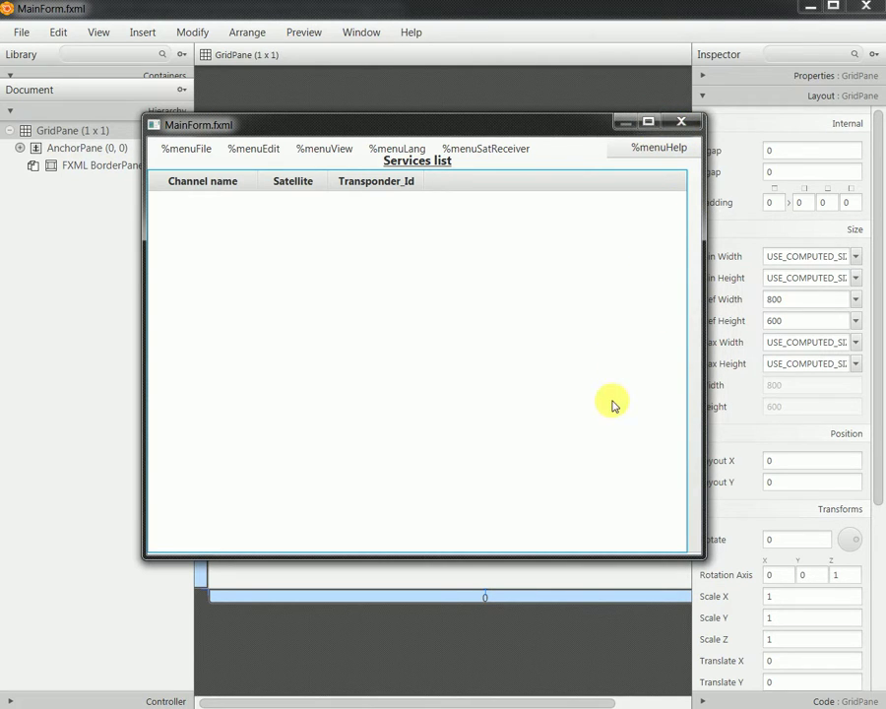
click(681, 121)
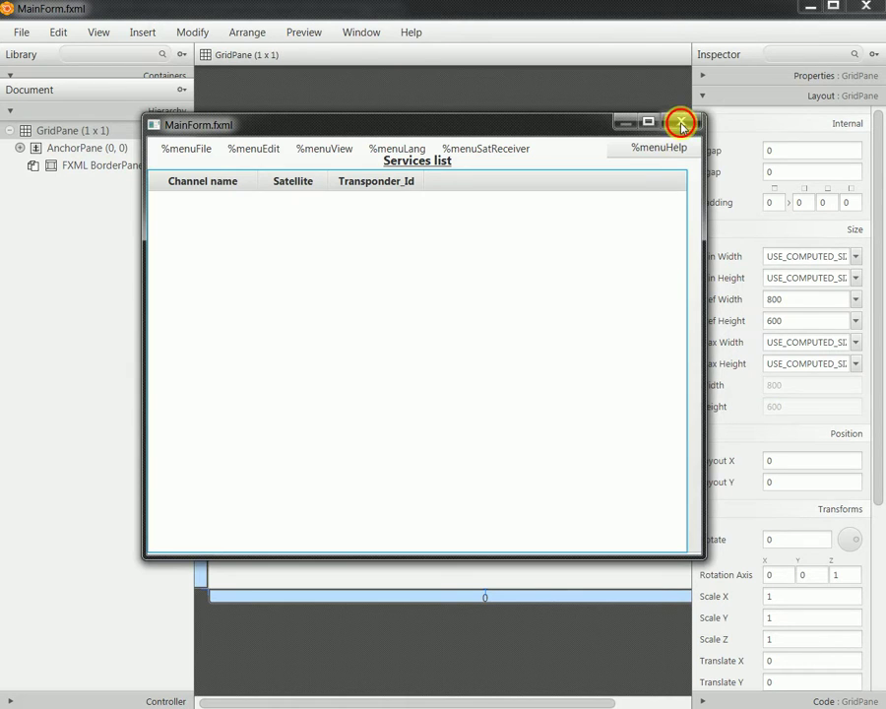
- Set the GridPane's maximum height to 800 and save MainForm.fxml
click(789, 300)
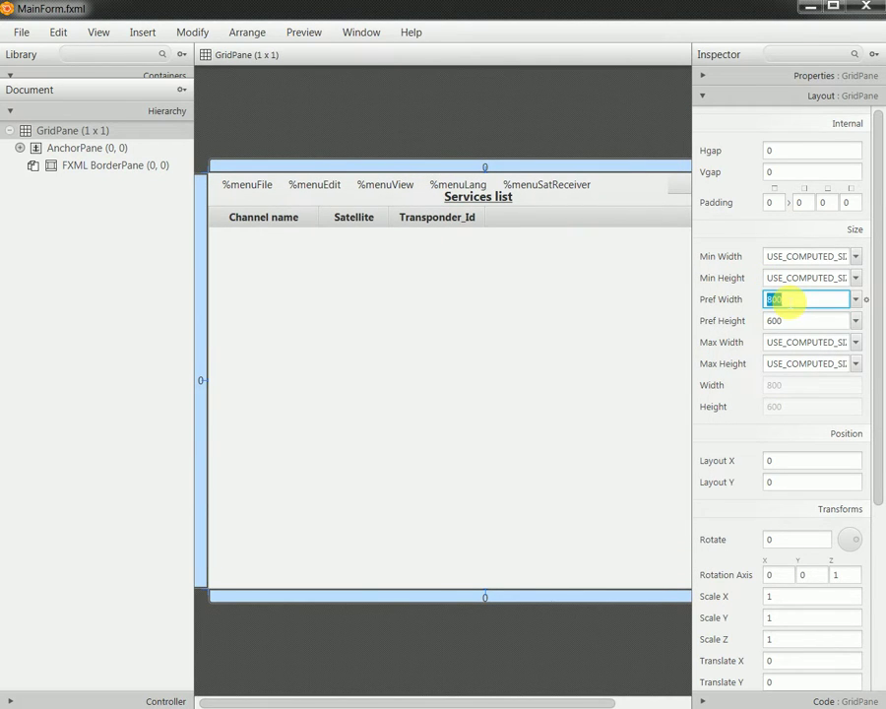
click(778, 364)
text(800)
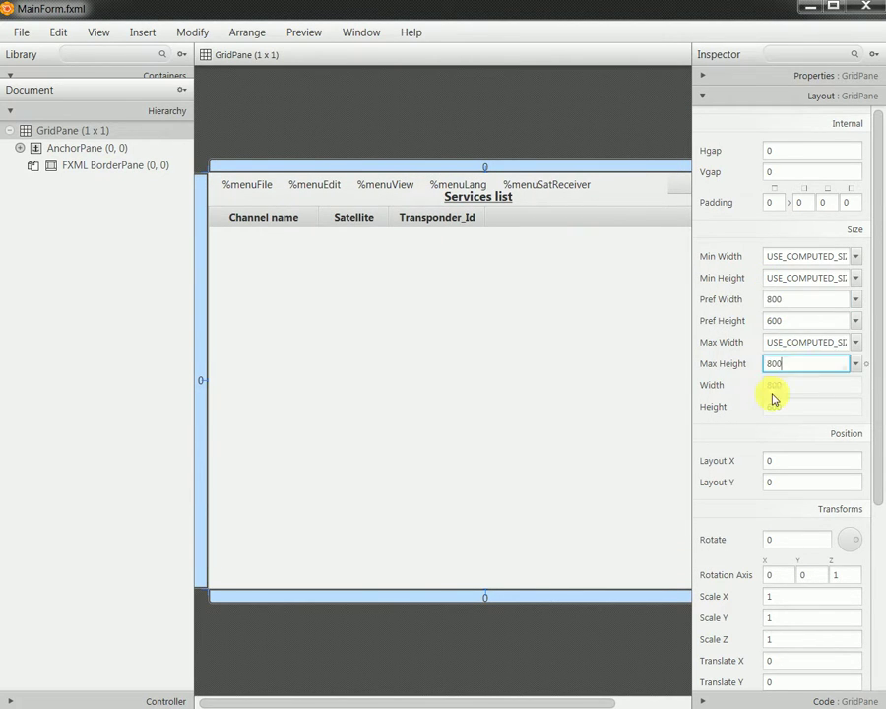
key(Return)
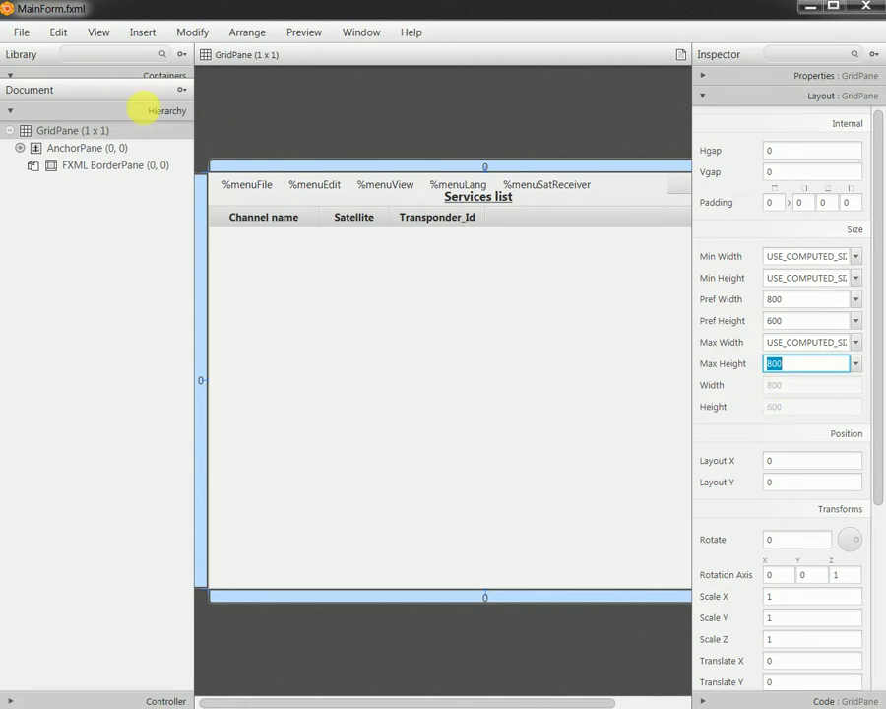
click(22, 29)
click(56, 155)
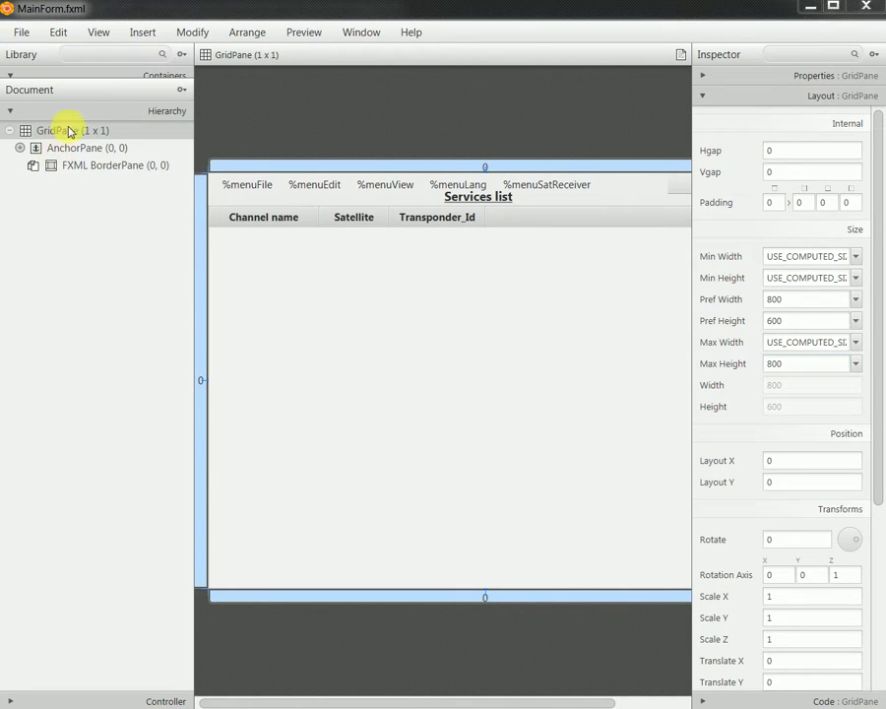
click(494, 411)
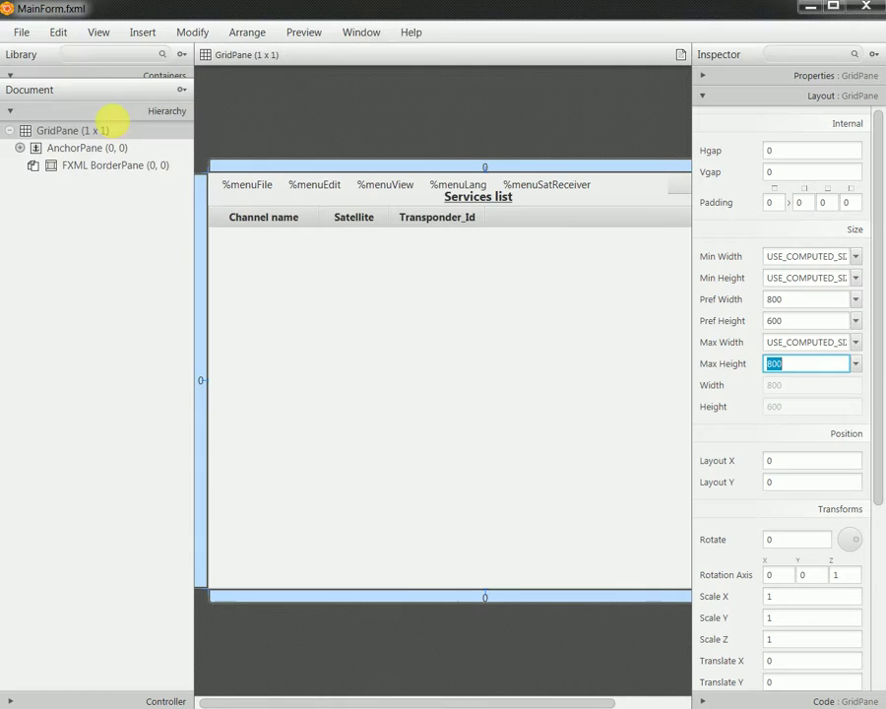
click(23, 32)
click(69, 149)
- Preview the main form in a window, examine it maximized, and close the preview
click(304, 31)
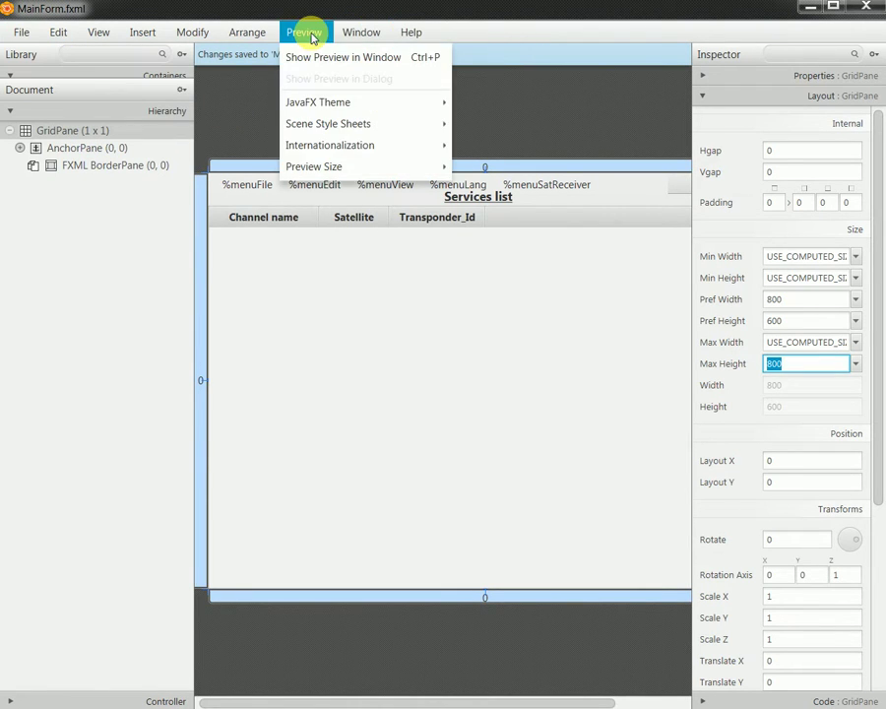
click(310, 56)
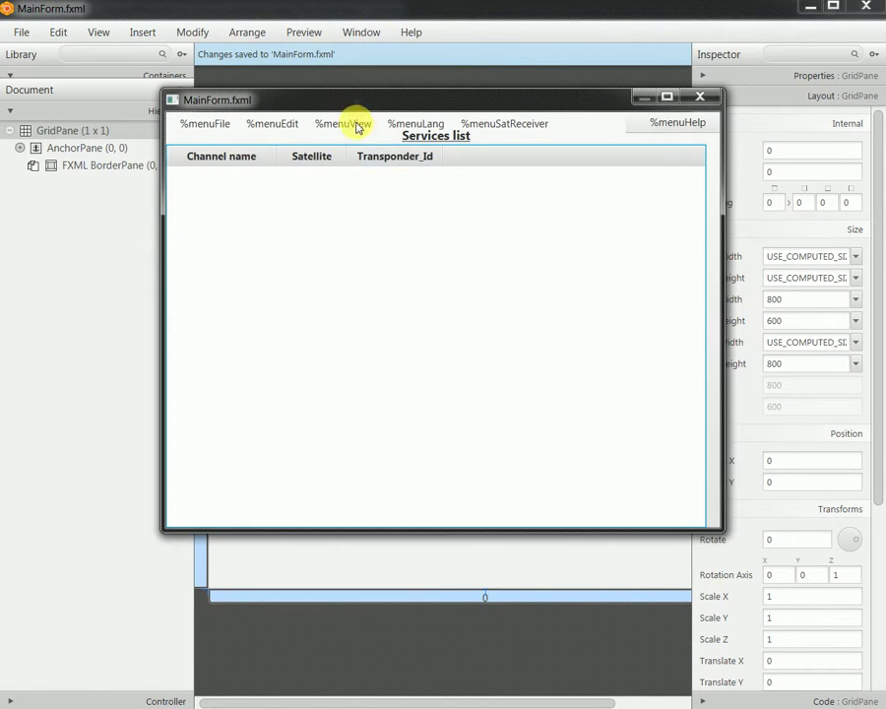
click(667, 96)
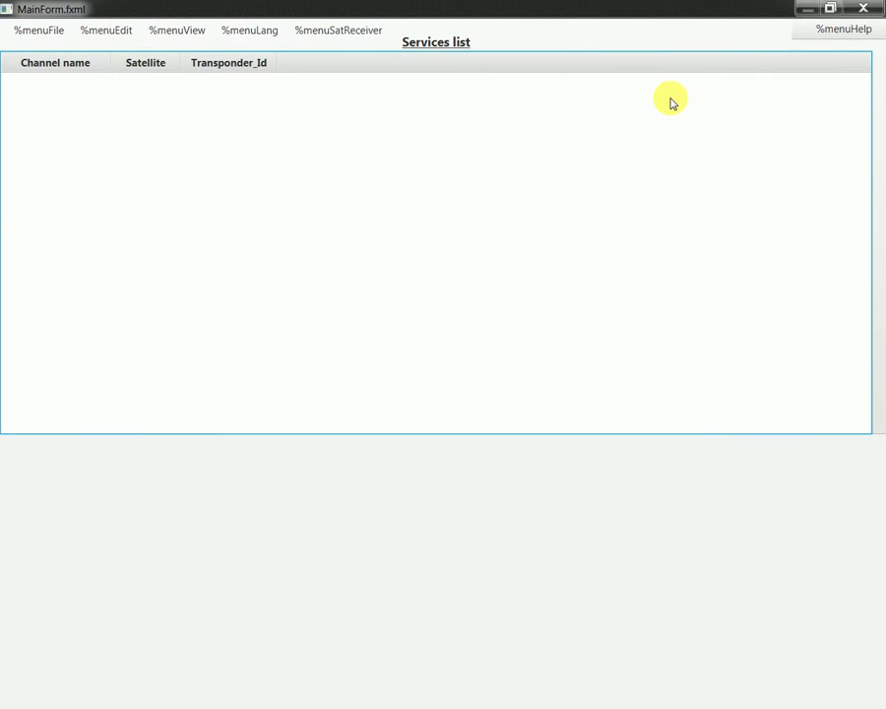
click(862, 10)
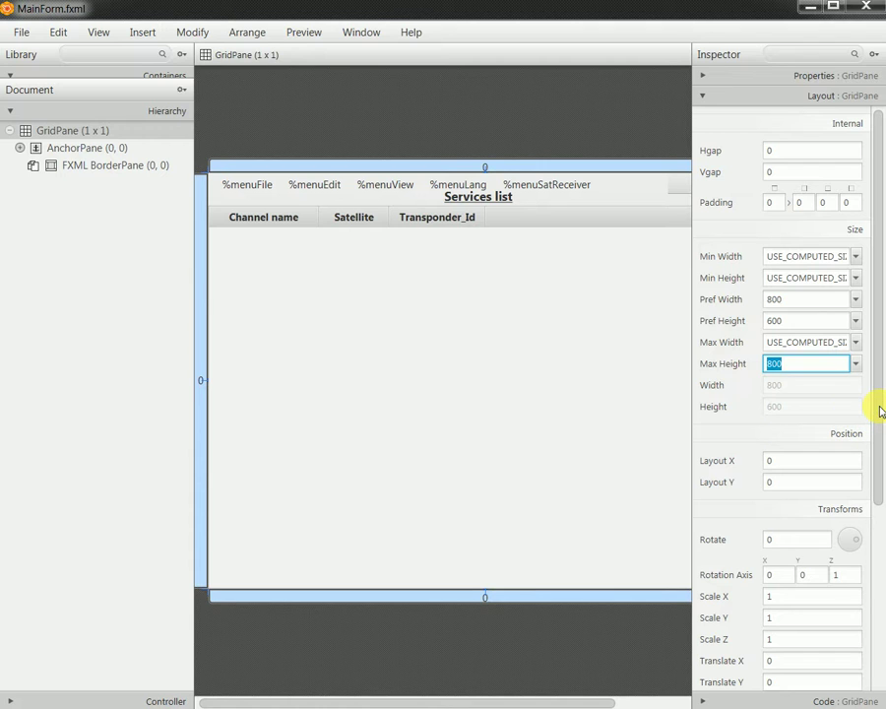
- Reopen MainForm.fxml from the fxmls folder
drag(881, 440, 870, 223)
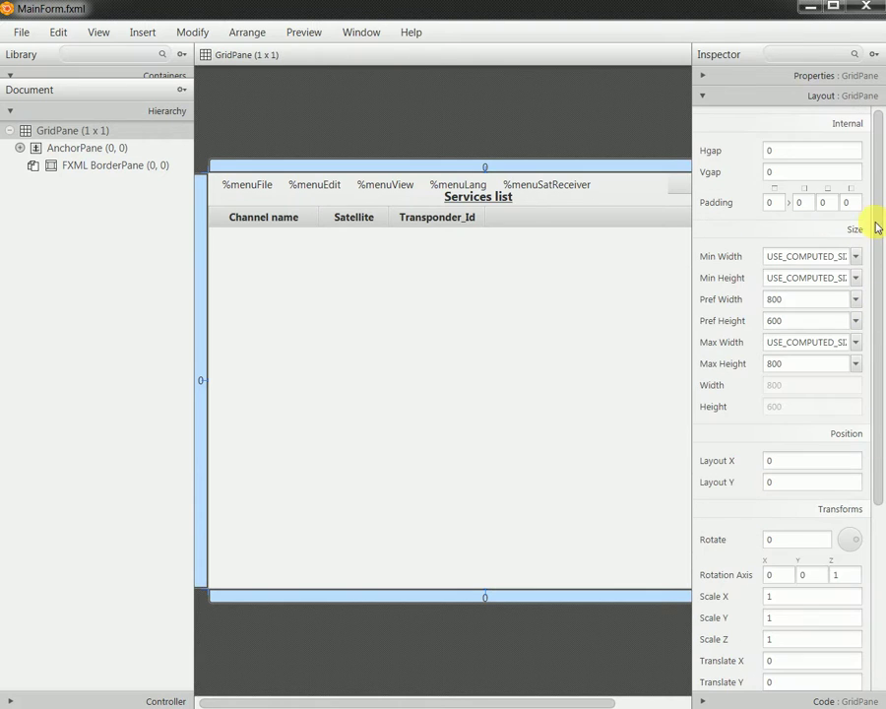
click(28, 41)
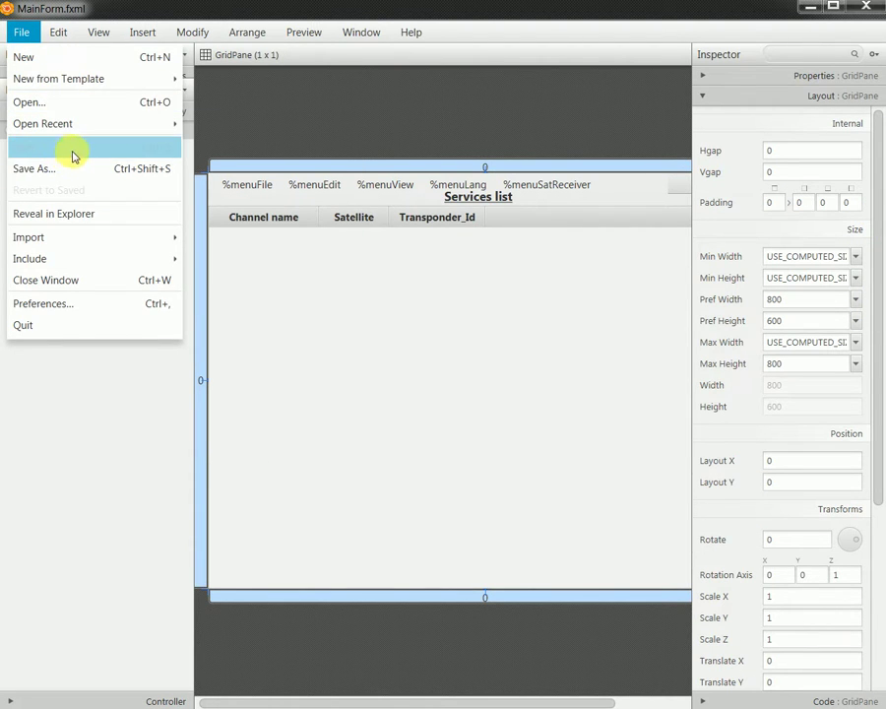
click(283, 37)
click(20, 36)
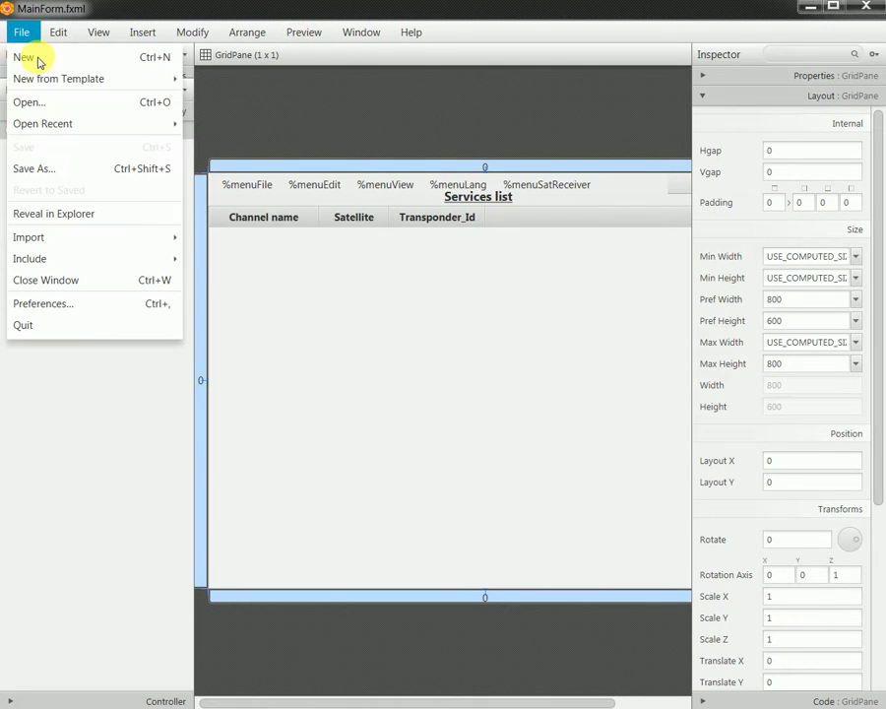
click(48, 102)
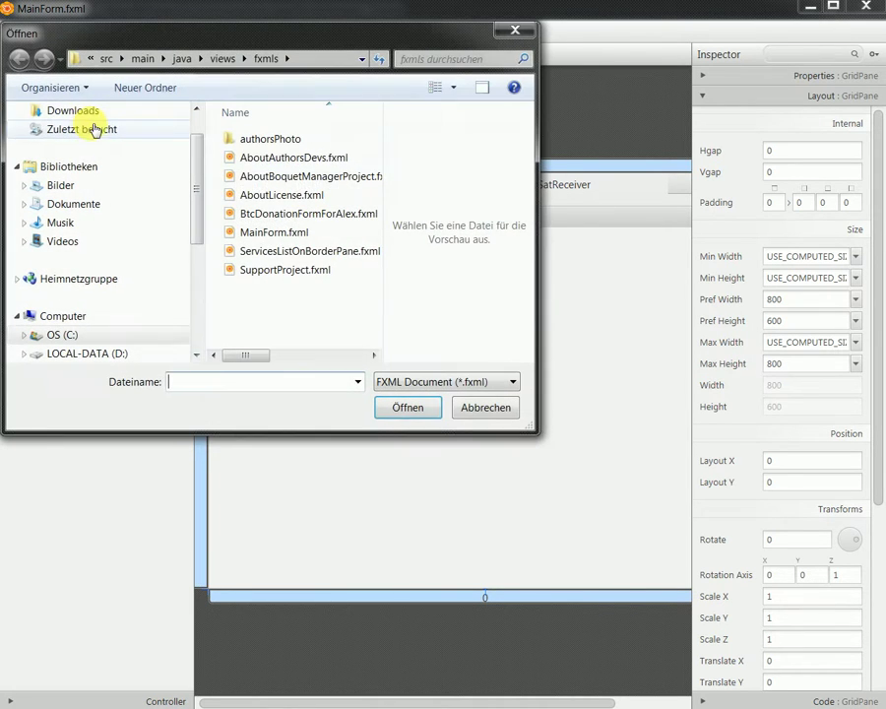
double_click(288, 233)
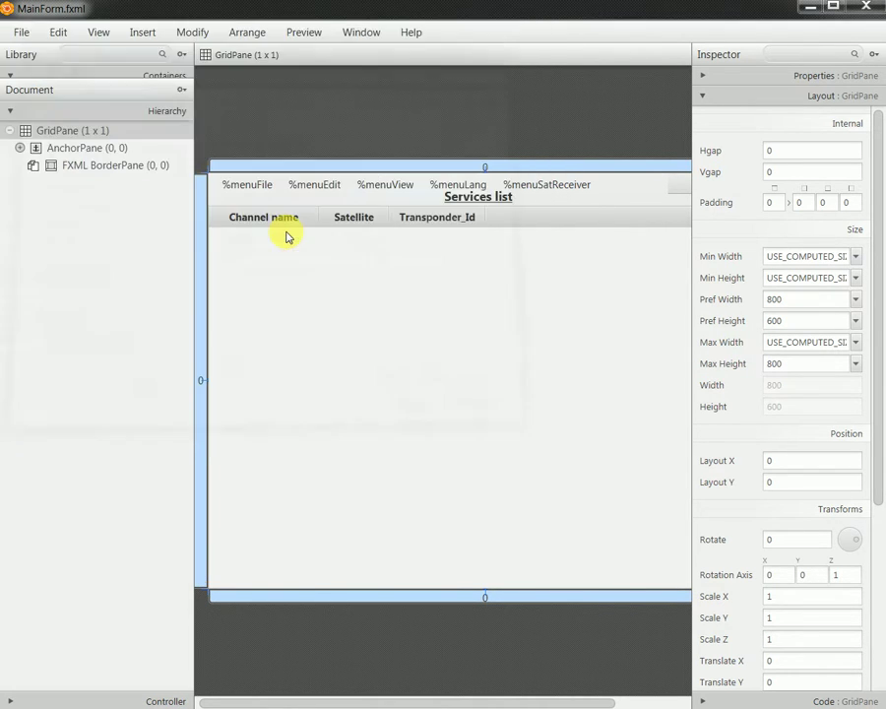
- Preview the main form again, restore the preview to normal size, stretch it slightly taller, and close it
click(22, 33)
mouse_move(306, 31)
click(307, 55)
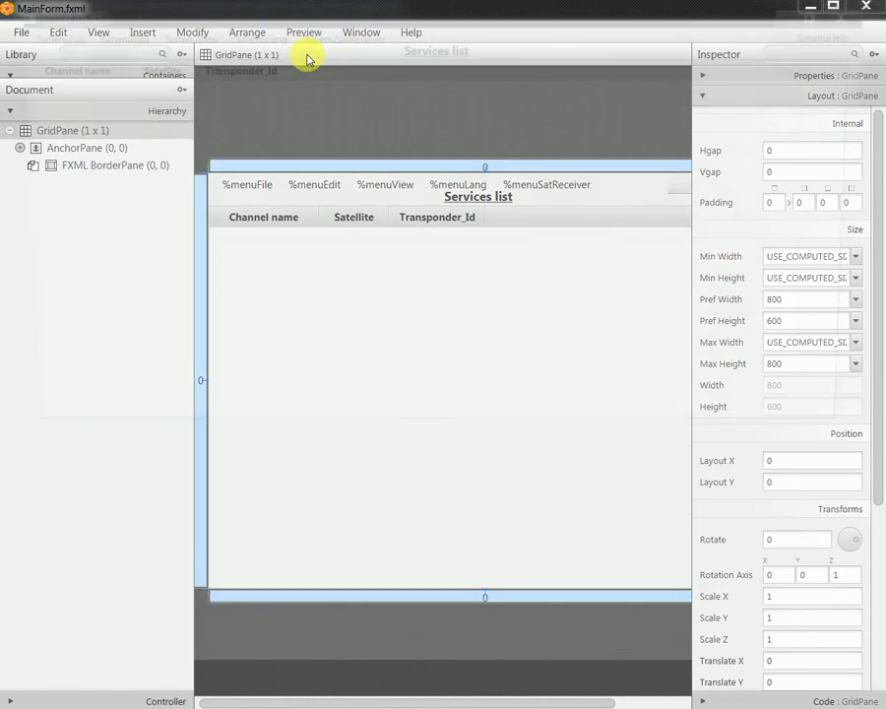
double_click(355, 12)
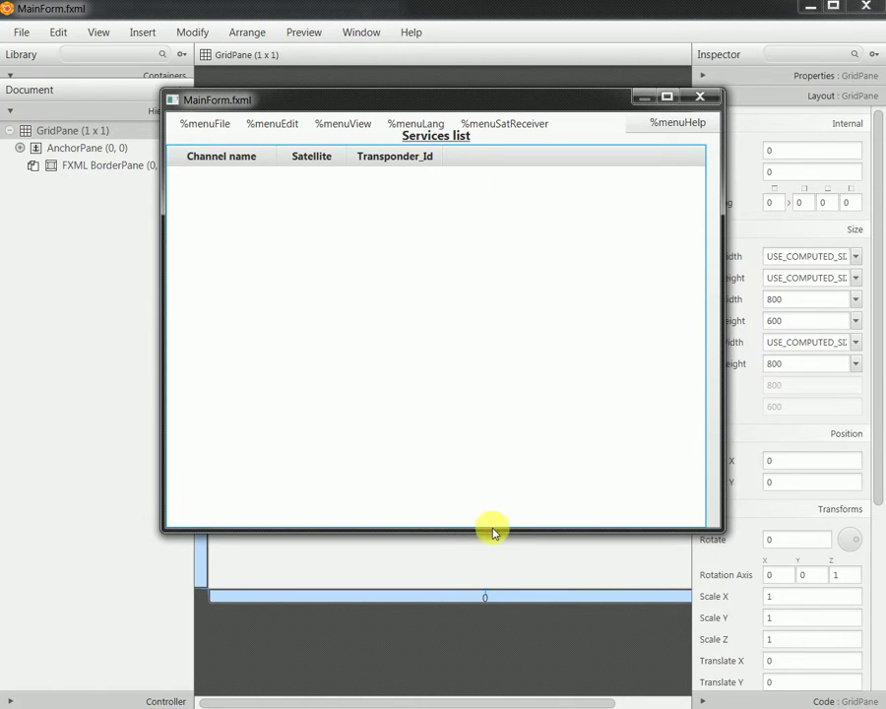
drag(496, 533, 500, 555)
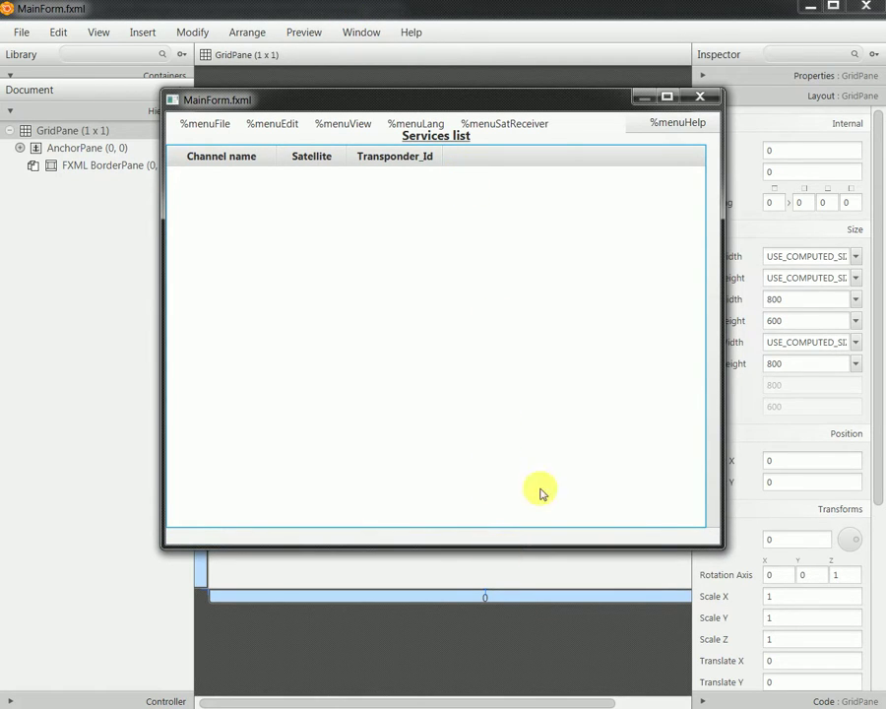
click(704, 103)
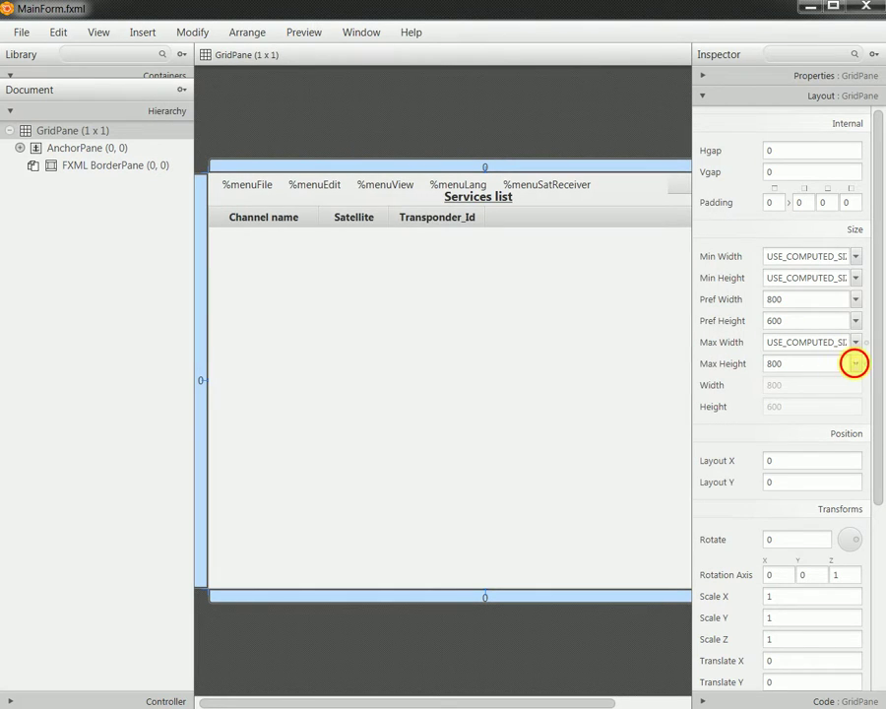
- Reset the GridPane's maximum height to USE_COMPUTED_SIZE and save MainForm.fxml
click(855, 364)
click(816, 413)
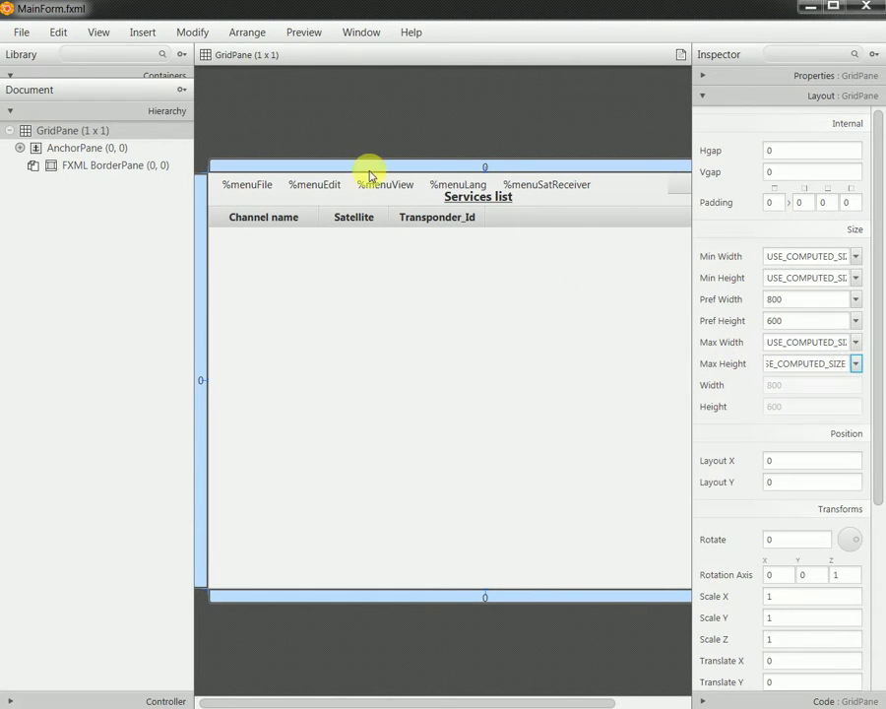
click(22, 32)
click(55, 148)
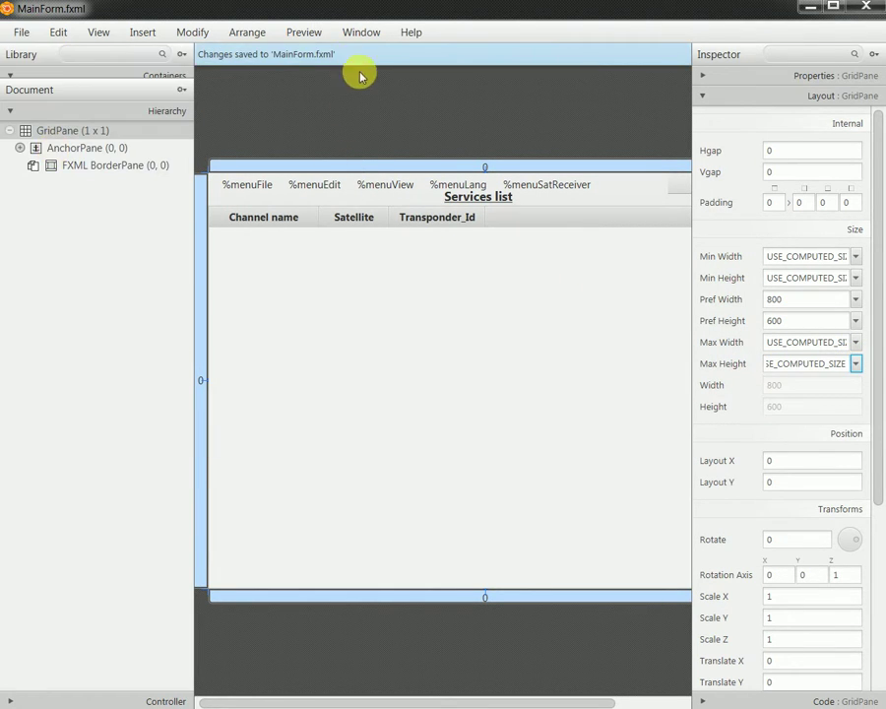
- Check the main form in a preview window with the computed maximum height, and close the preview
click(305, 32)
click(330, 59)
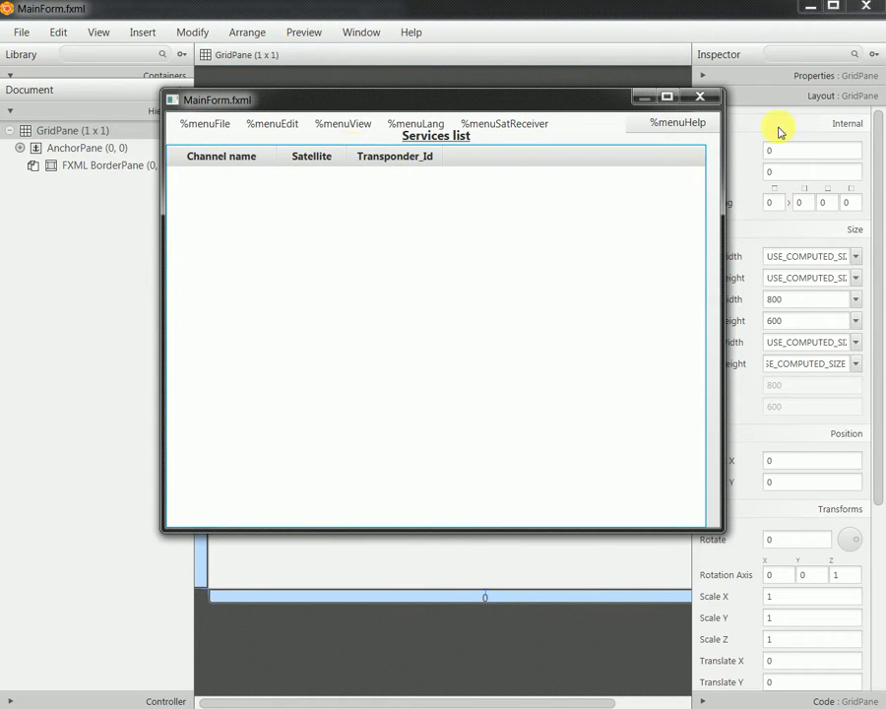
click(697, 96)
- Switch to the ServicesListOnBorderPane.fxml window and set the BorderPane's right padding to 100
click(809, 6)
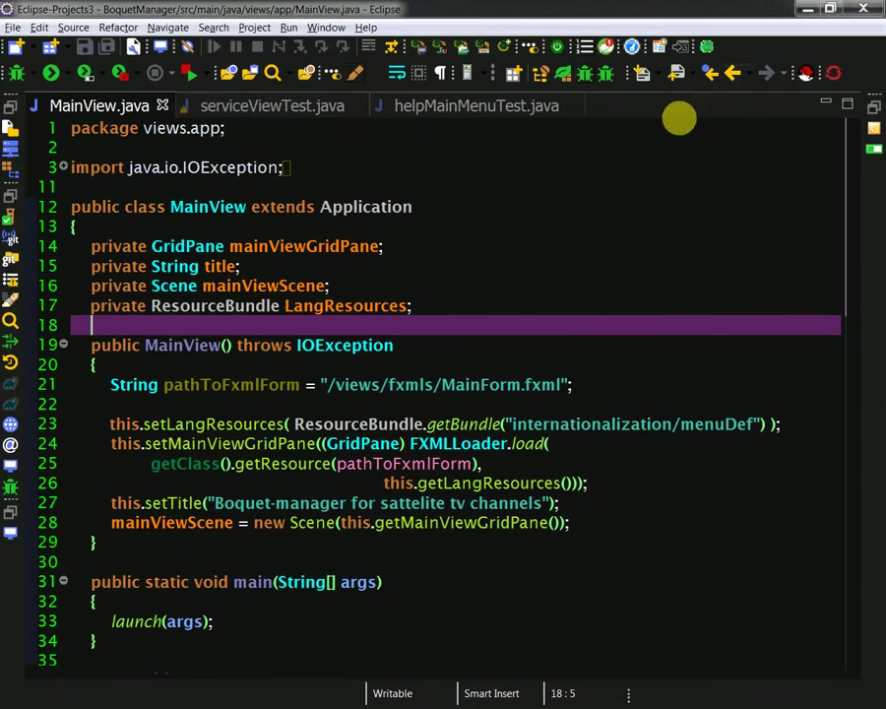
key(alt+Tab)
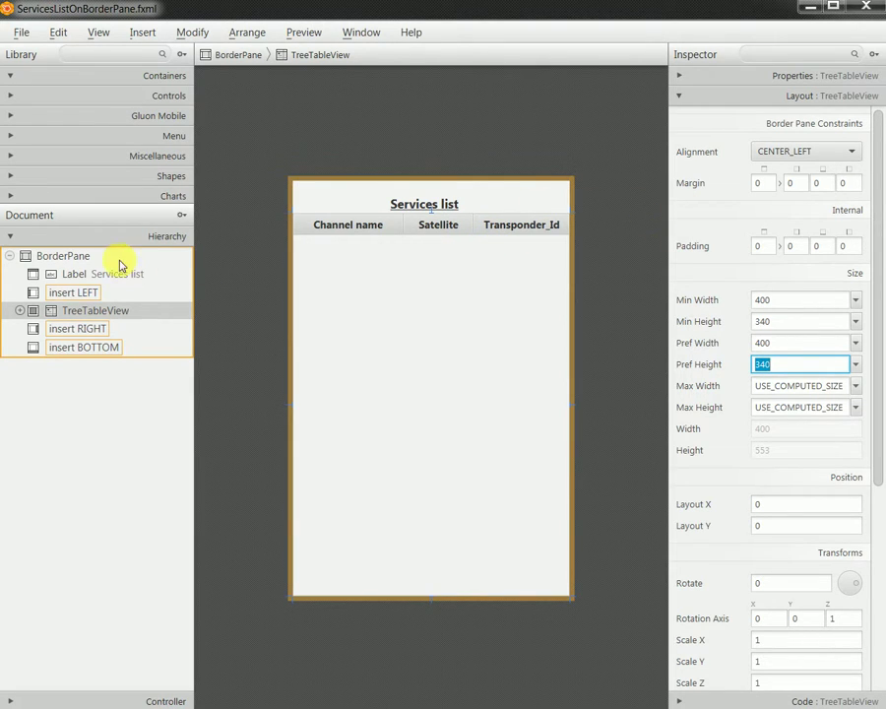
click(85, 257)
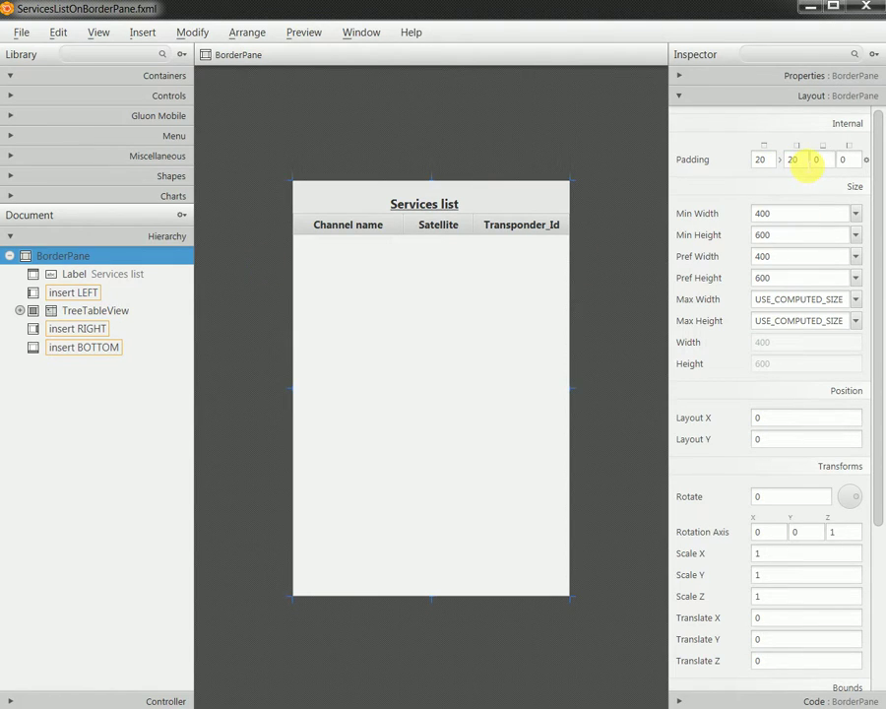
double_click(798, 161)
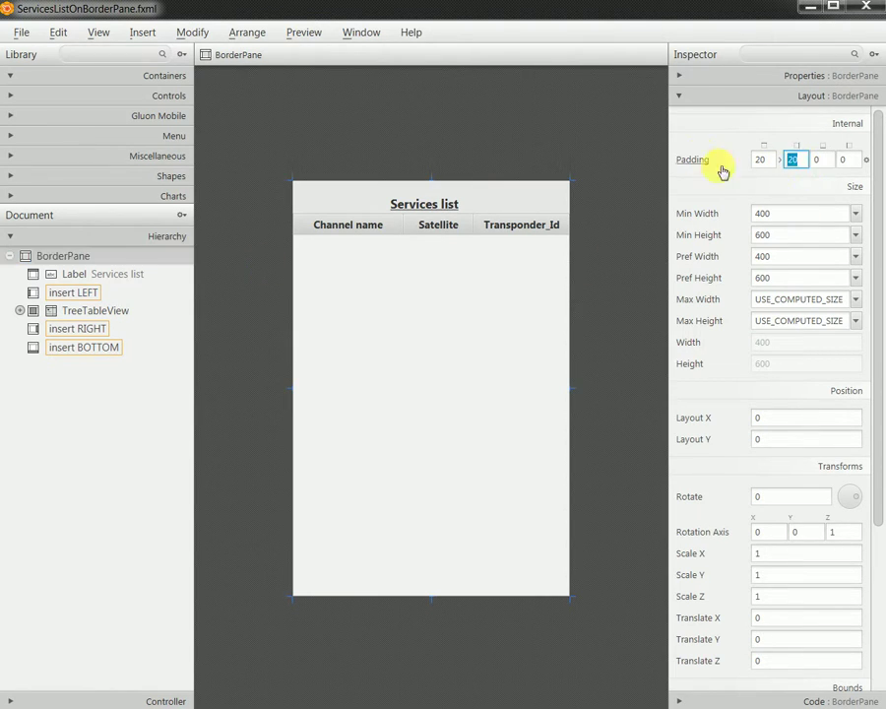
key(Return)
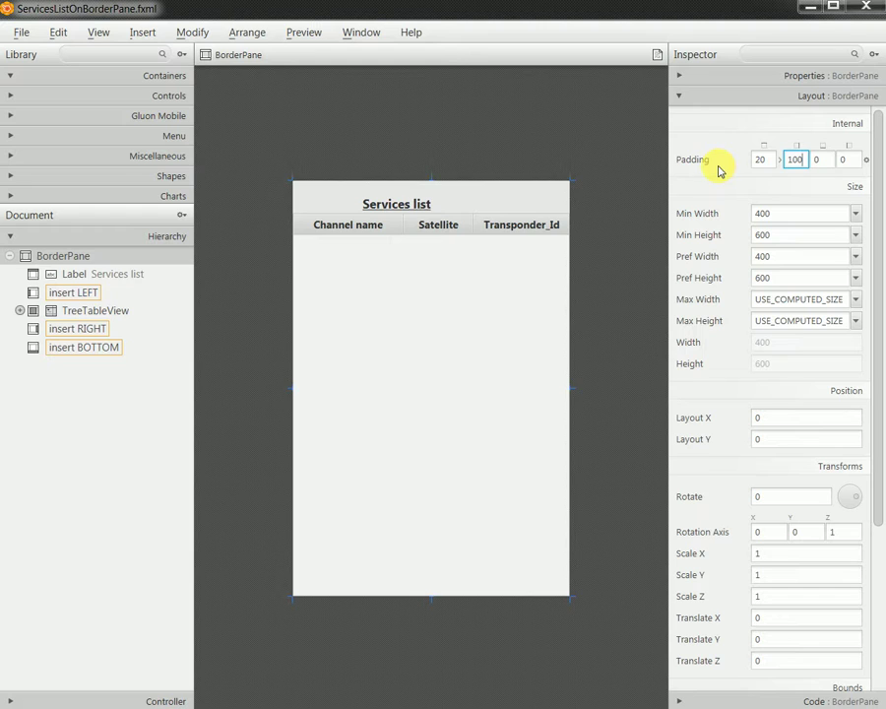
- Set the BorderPane's top padding to 30 and save ServicesListOnBorderPane.fxml
key(shift+Tab)
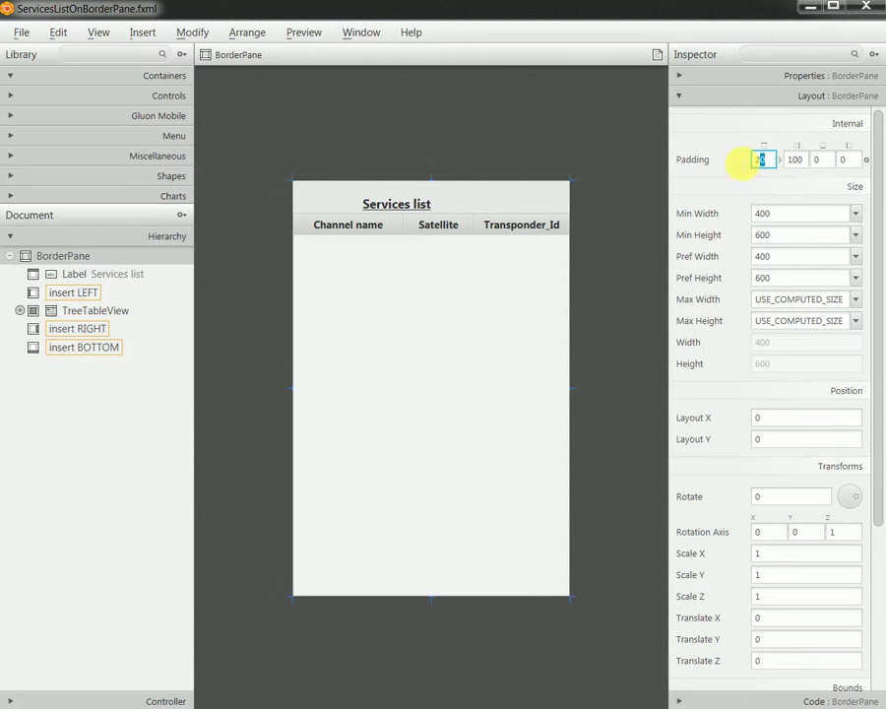
text(30)
key(Return)
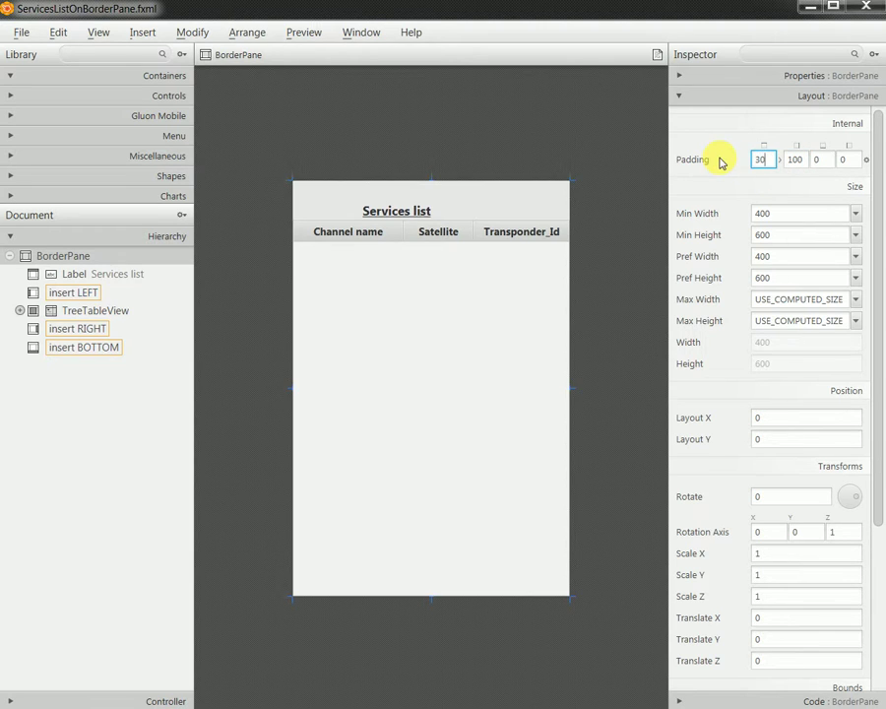
click(22, 33)
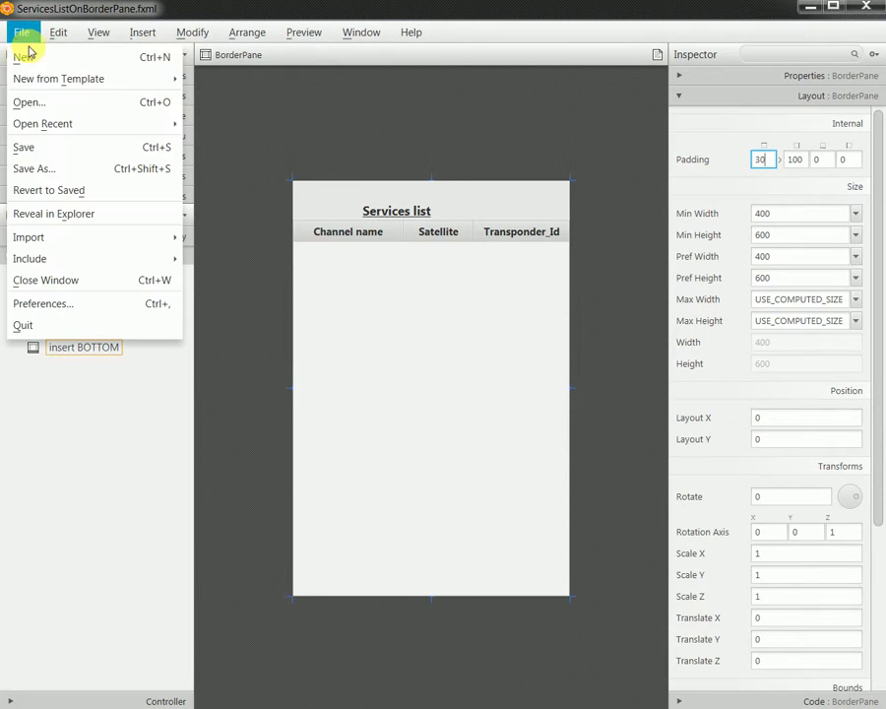
click(40, 146)
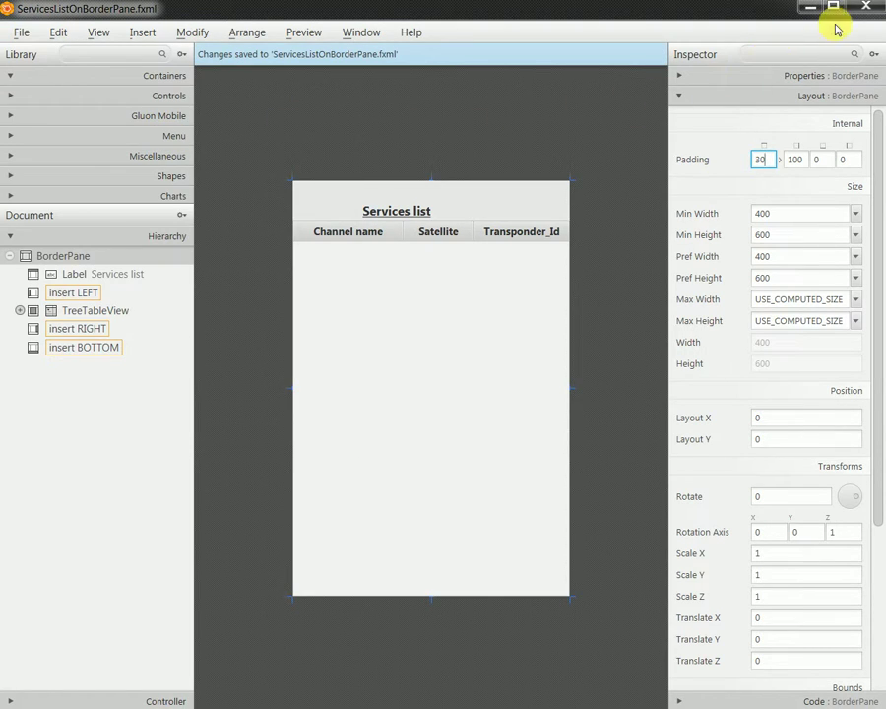
- Switch to the MainForm.fxml window, preview the form with the new BorderPane padding, and close the preview
click(810, 7)
key(alt+Tab)
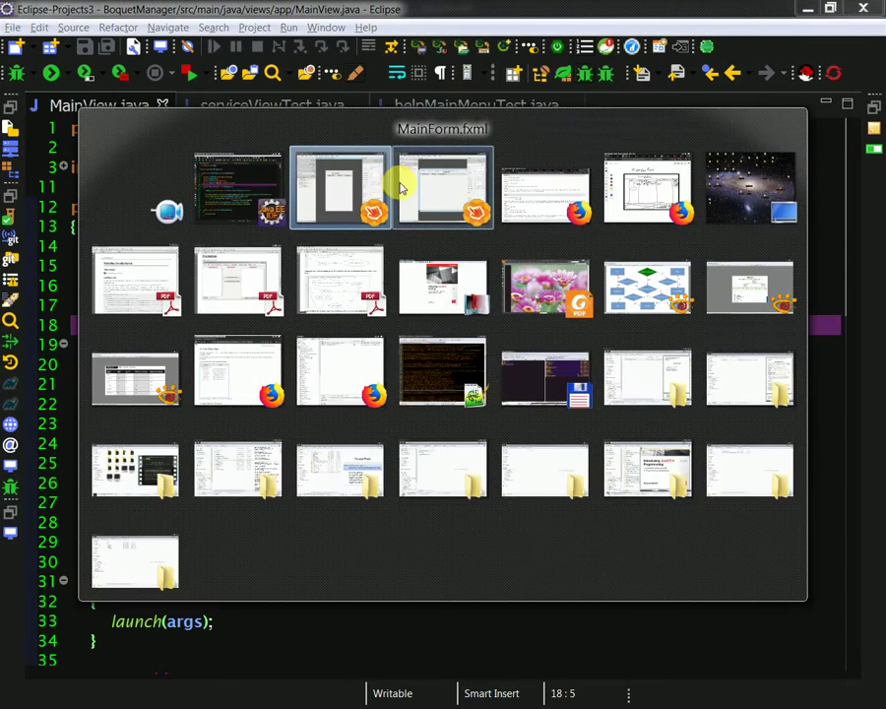
click(404, 182)
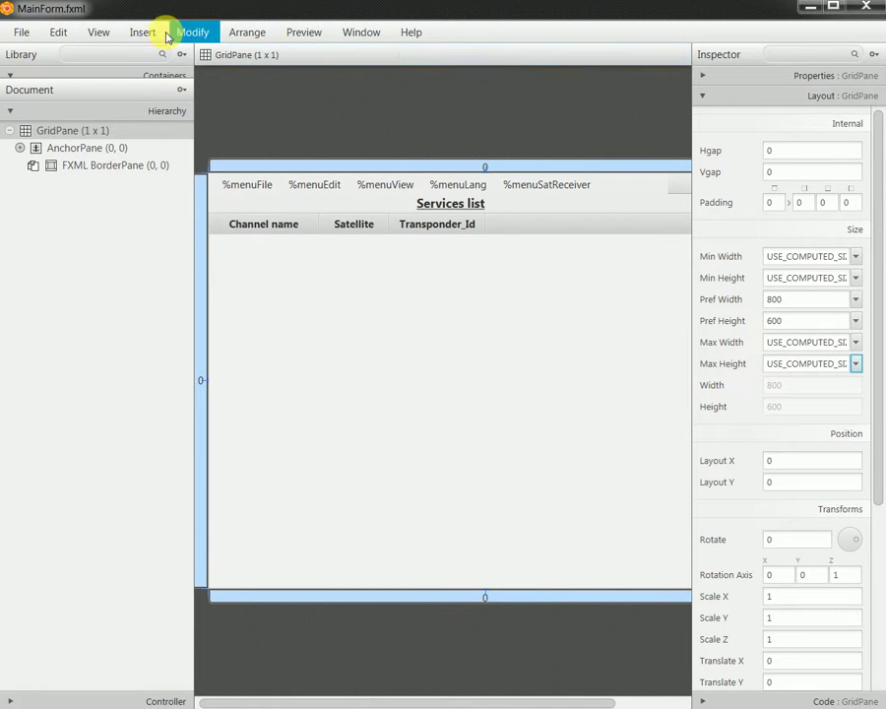
click(305, 32)
click(320, 56)
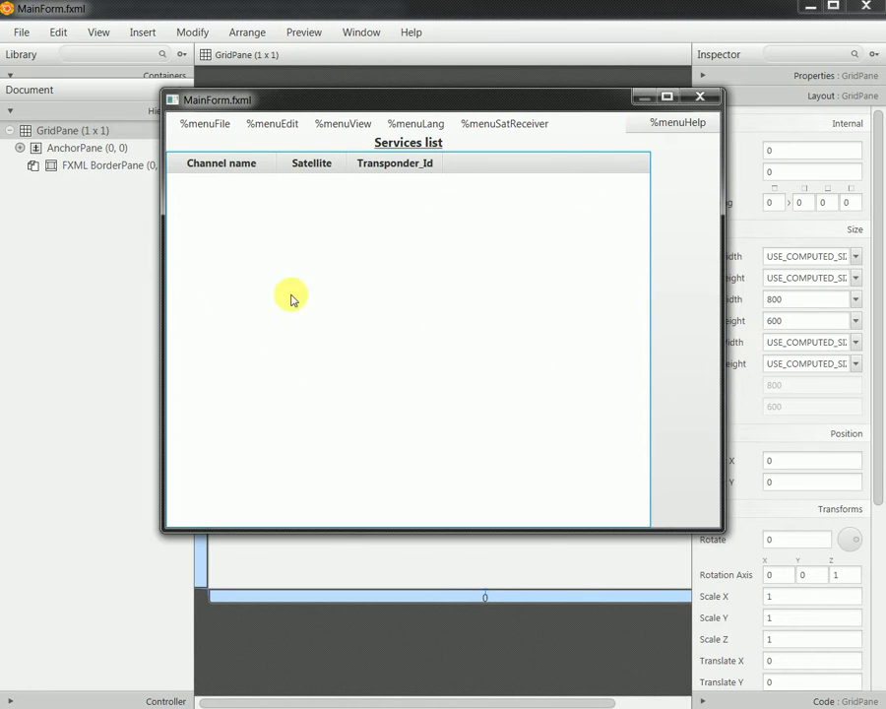
click(700, 95)
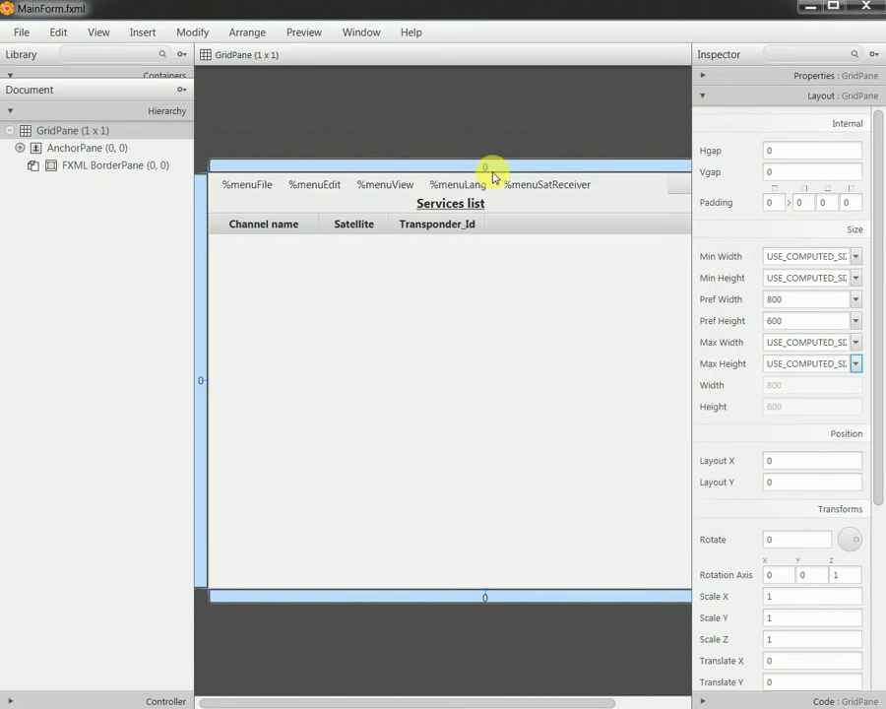
- Switch to the ServicesListOnBorderPane.fxml window, set the BorderPane's right padding to 200, and save the file
key(alt+Tab)
click(403, 194)
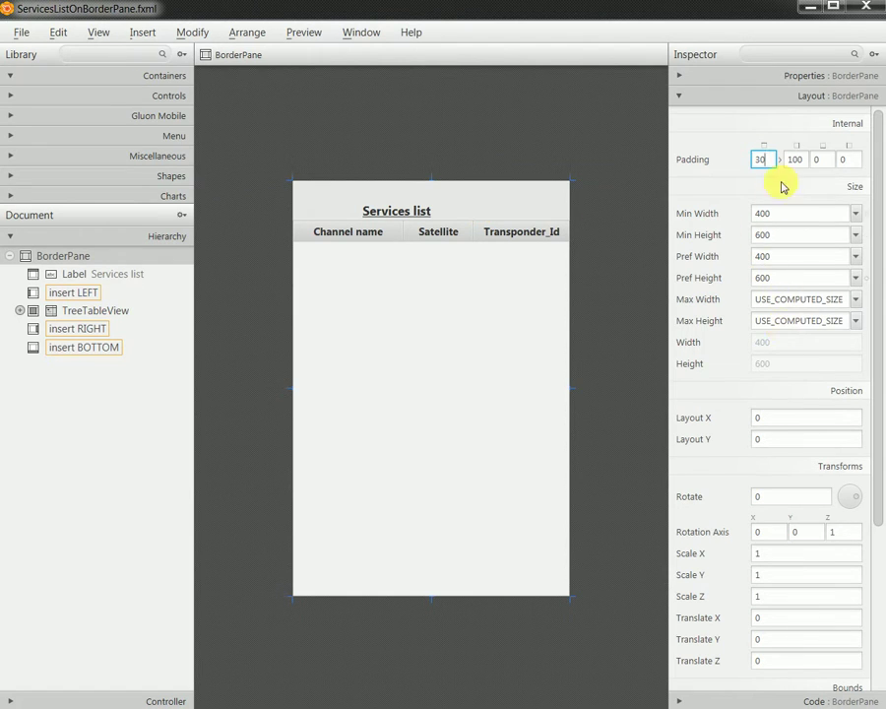
click(790, 160)
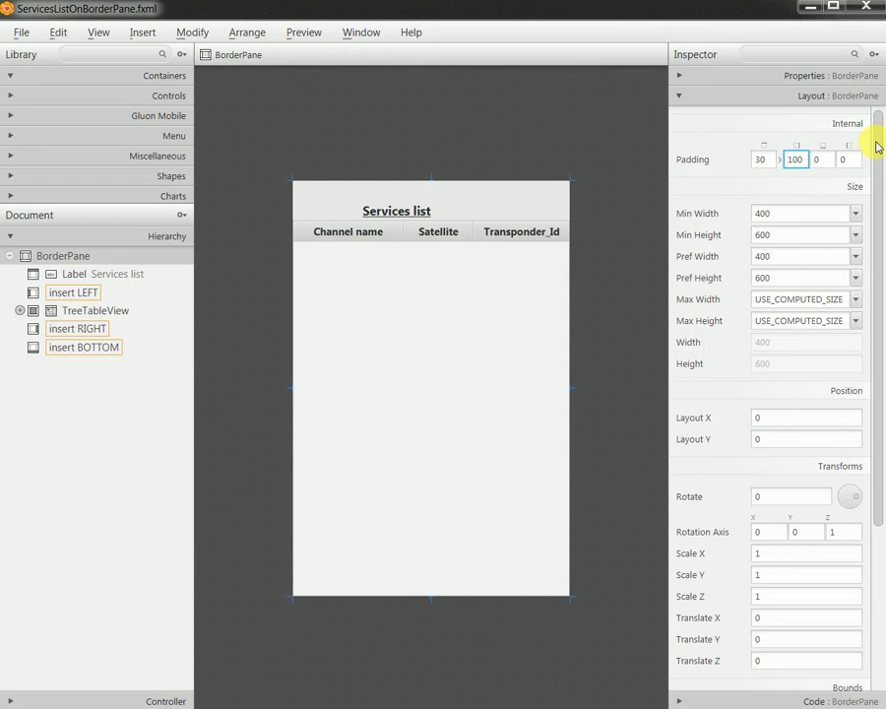
key(Return)
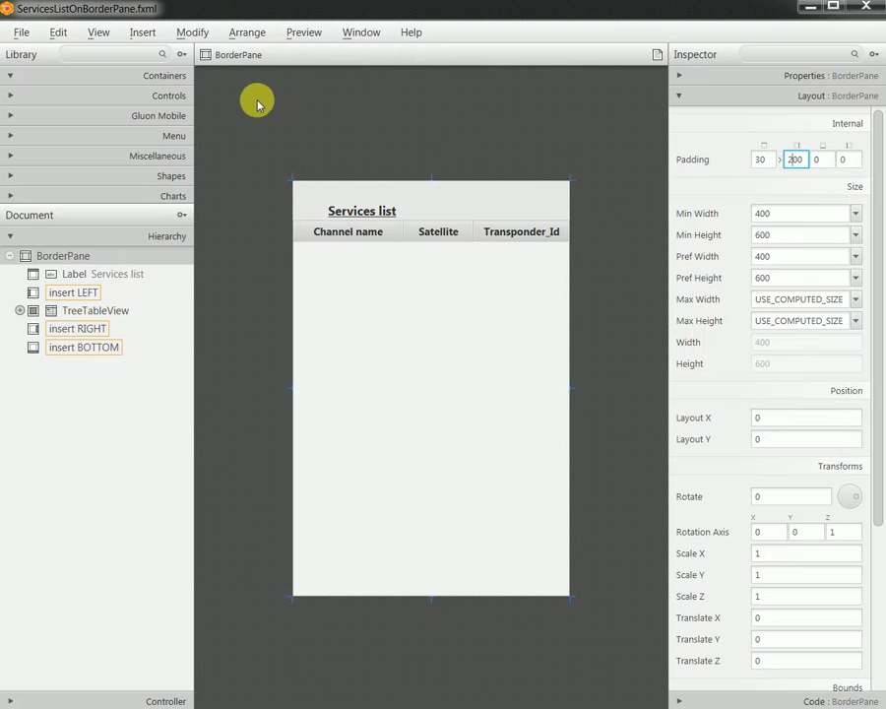
click(22, 32)
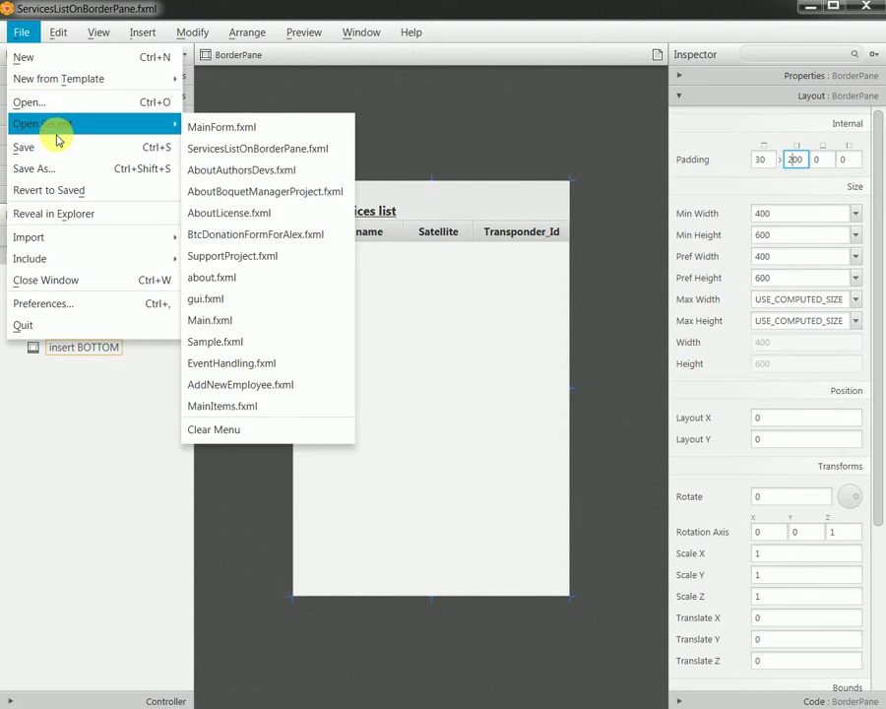
click(59, 147)
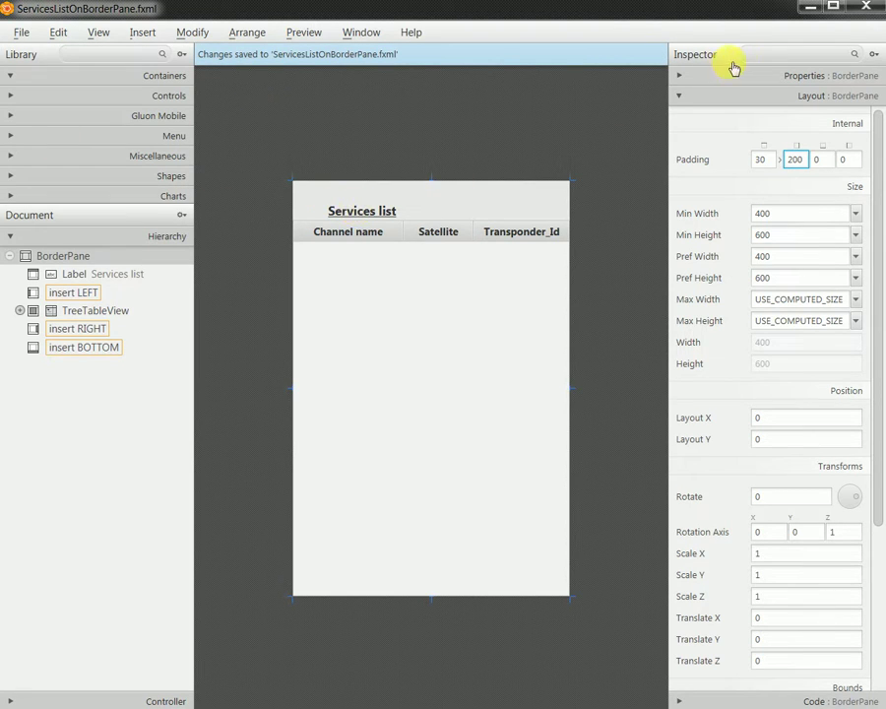
- Return to the MainForm.fxml window, preview the form with the right padding of 200, and close the preview
click(865, 7)
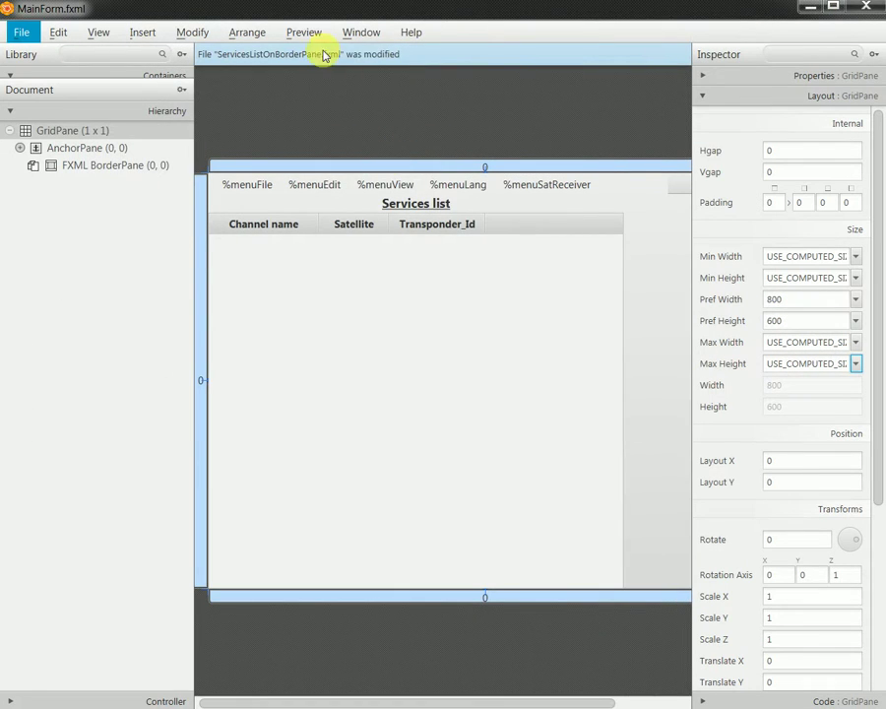
click(300, 32)
click(313, 65)
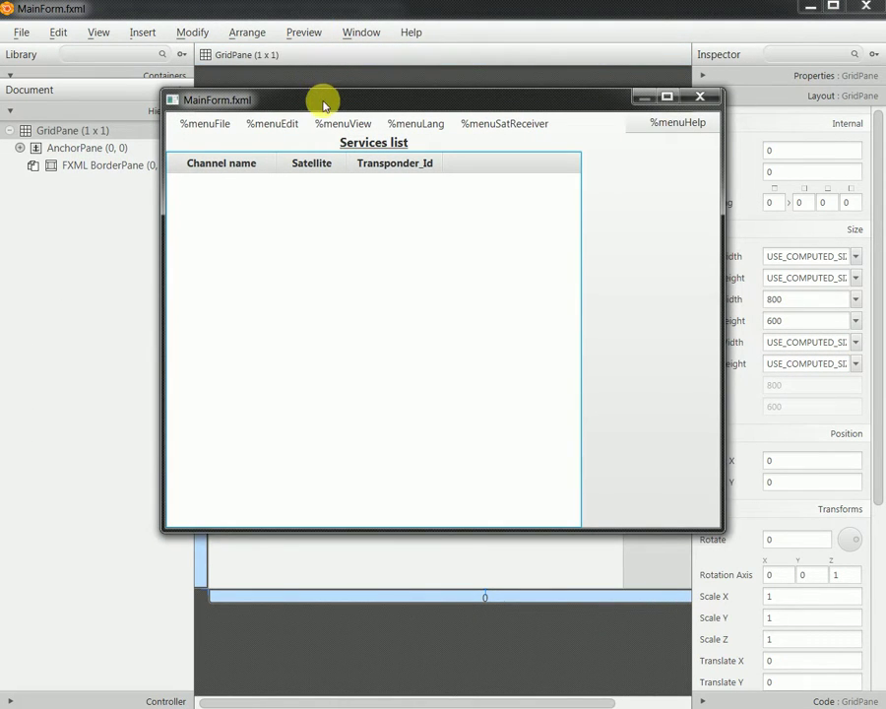
click(700, 95)
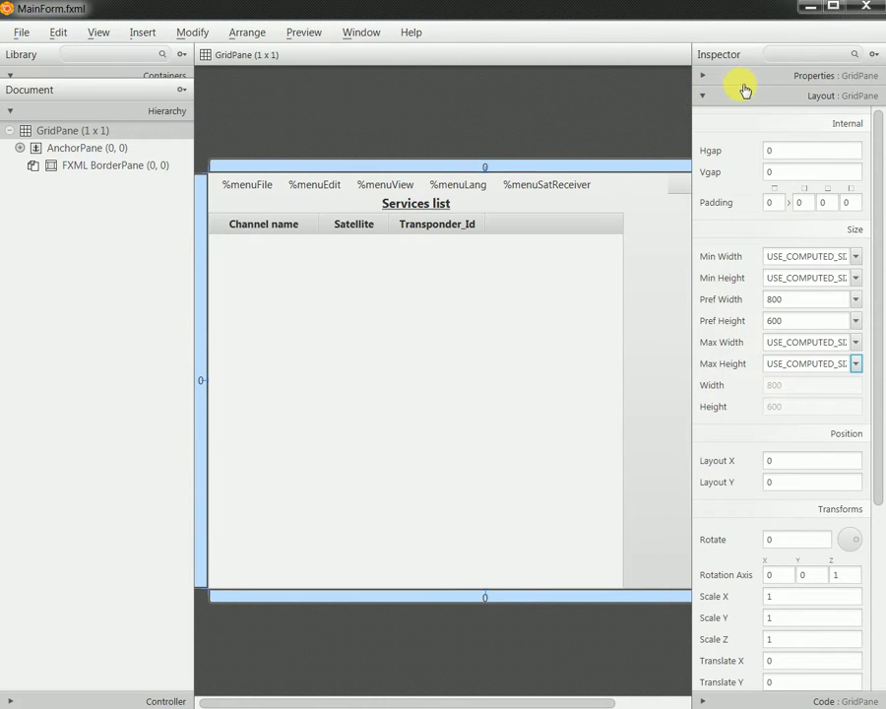
- Switch back to ServicesListOnBorderPane.fxml, set the BorderPane's right padding to 400, and save the file
click(811, 6)
key(alt+Tab)
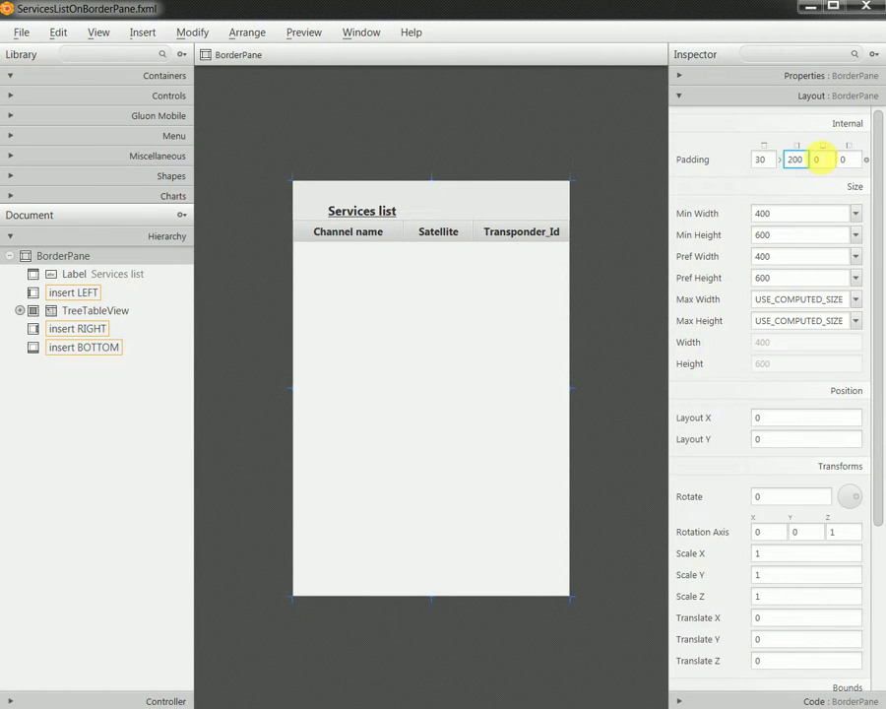
key(Return)
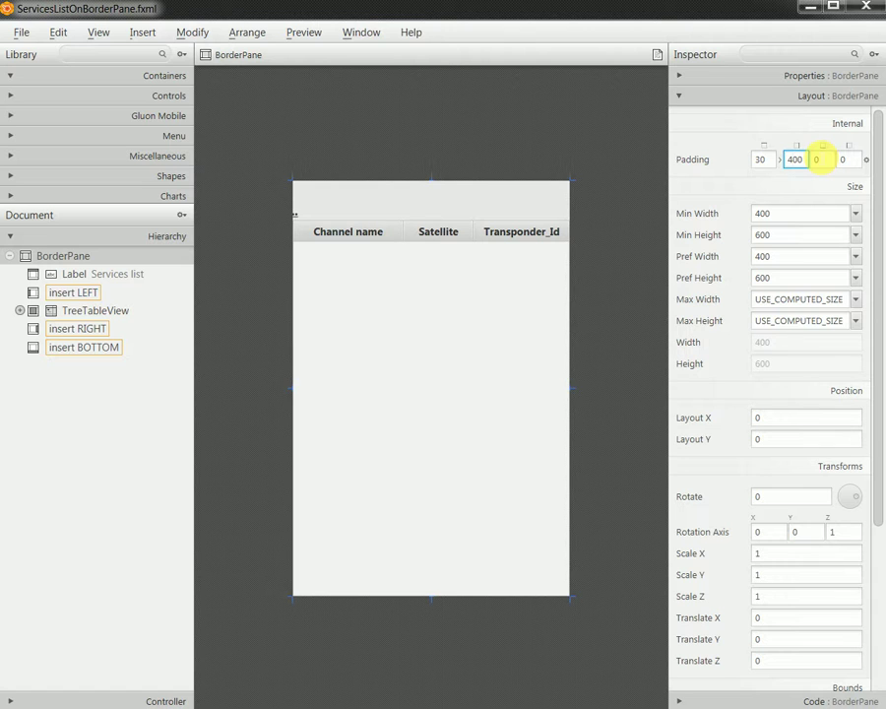
click(24, 32)
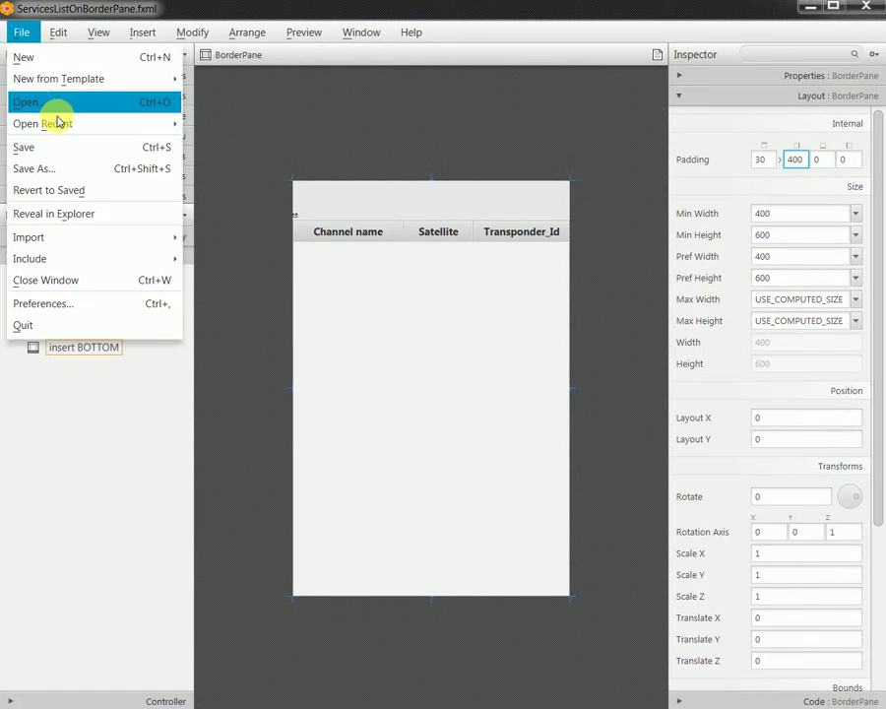
click(58, 147)
- Switch to the MainForm.fxml window, preview the form with the right padding of 400, and close the preview
key(alt+Tab)
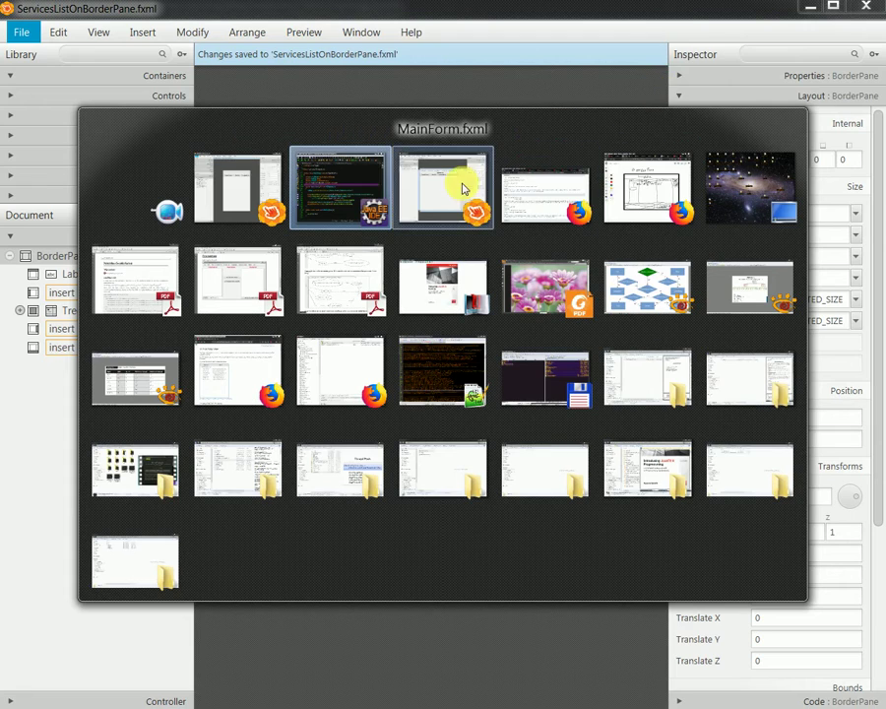
click(463, 187)
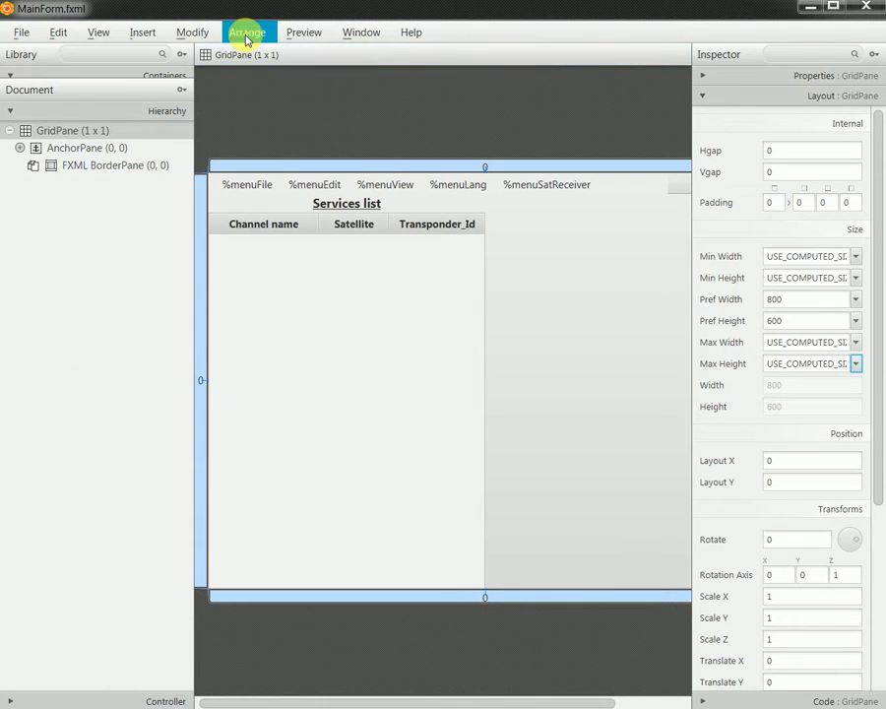
click(24, 32)
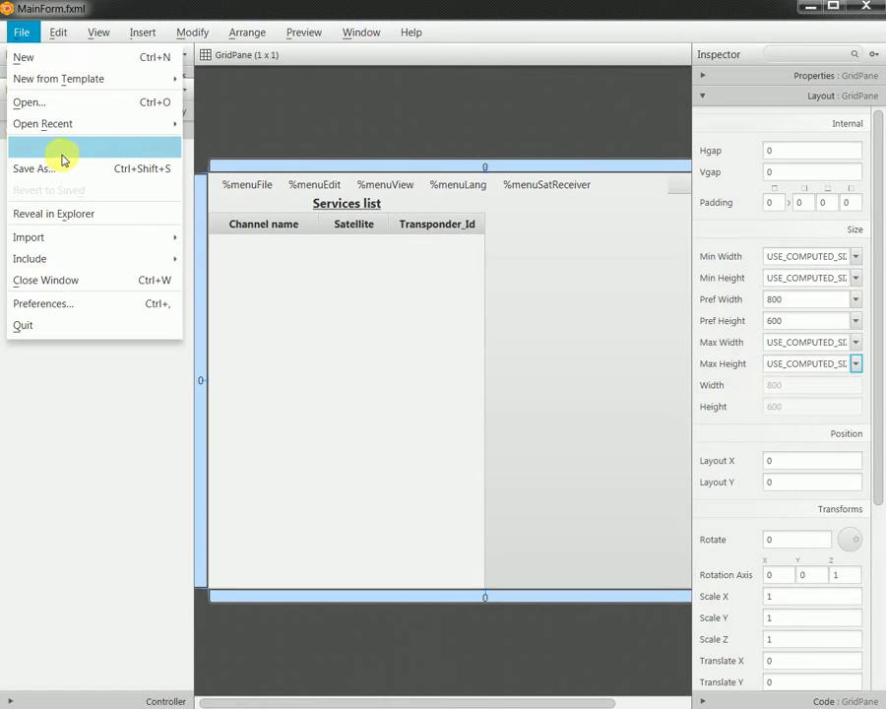
click(297, 65)
click(303, 32)
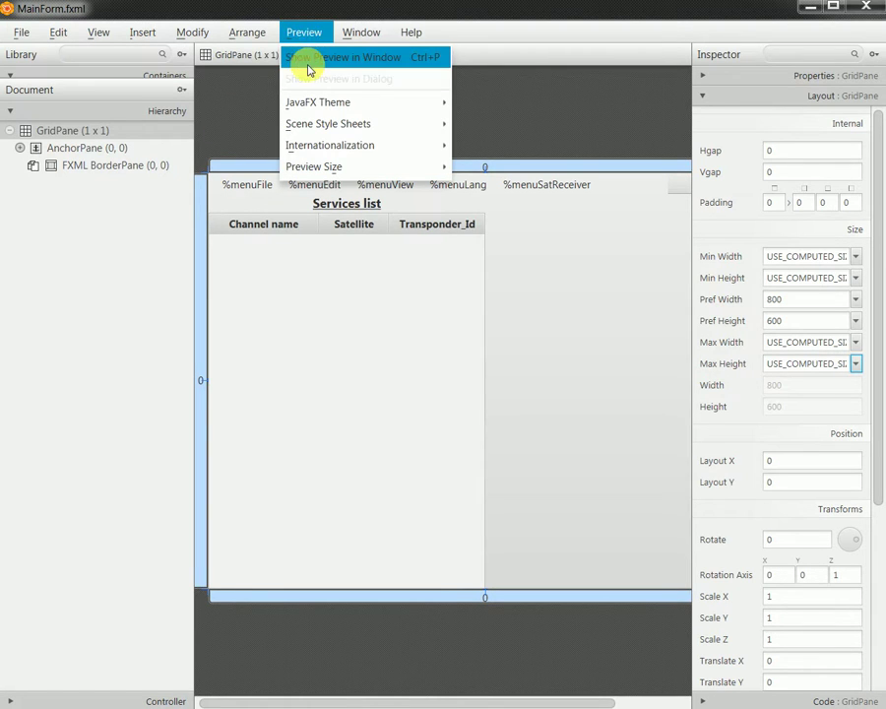
click(319, 64)
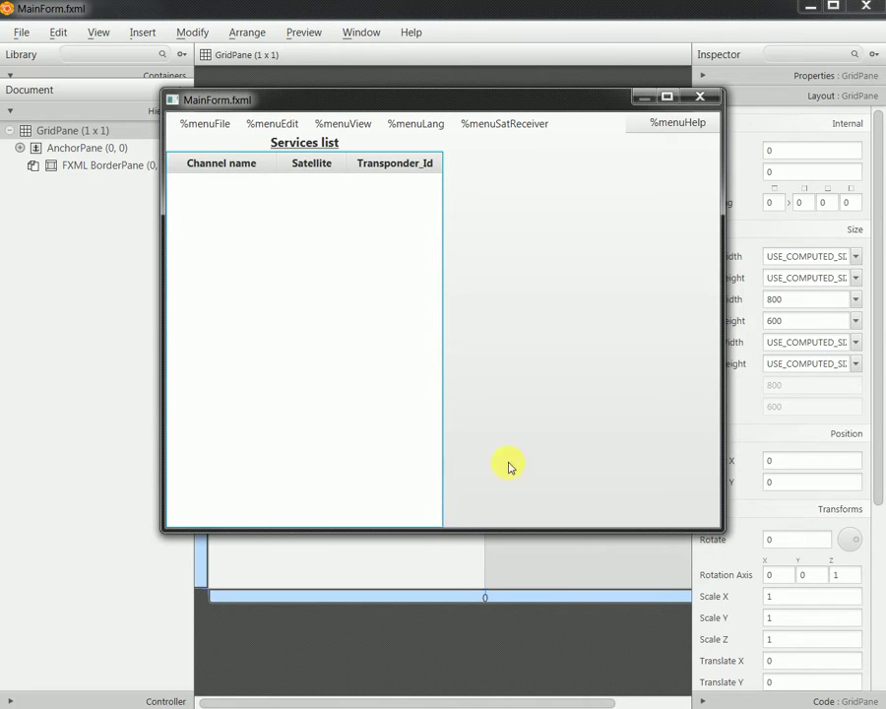
click(700, 101)
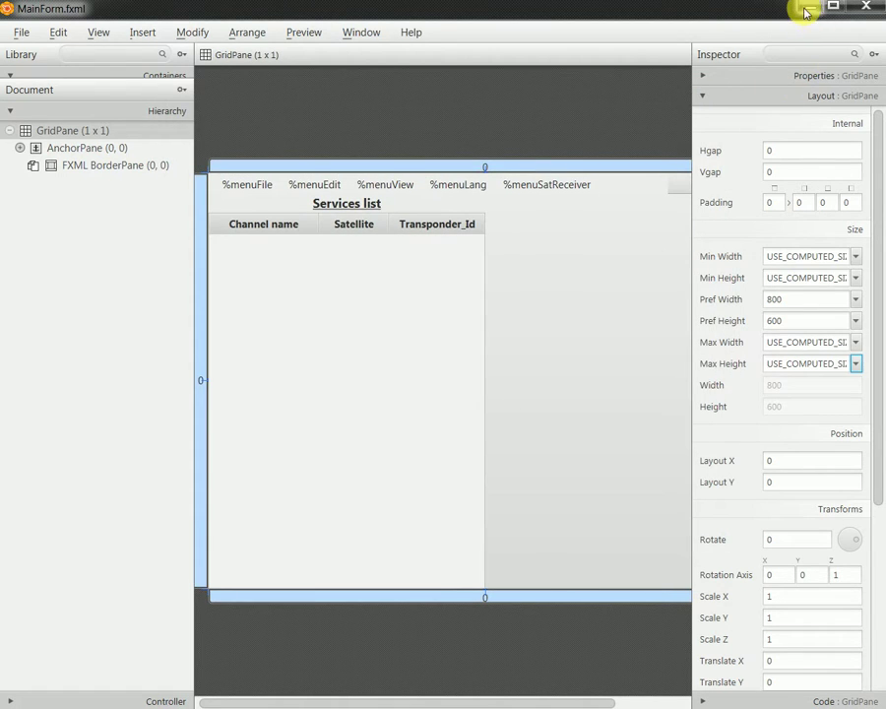
- In ServicesListOnBorderPane.fxml, set the BorderPane's bottom padding to 50, save the file, and select the Services list label
click(810, 6)
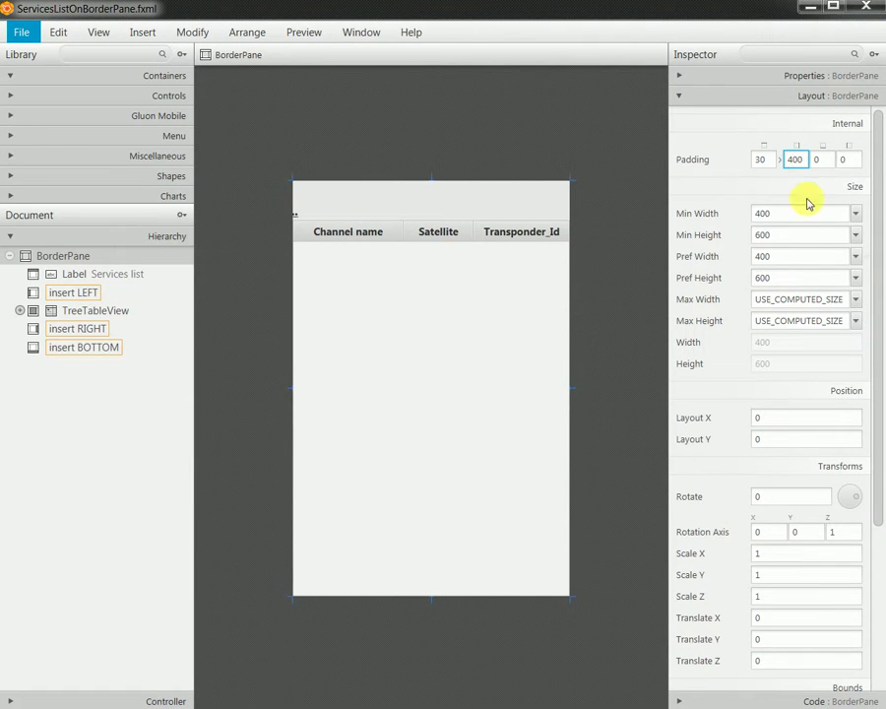
click(819, 159)
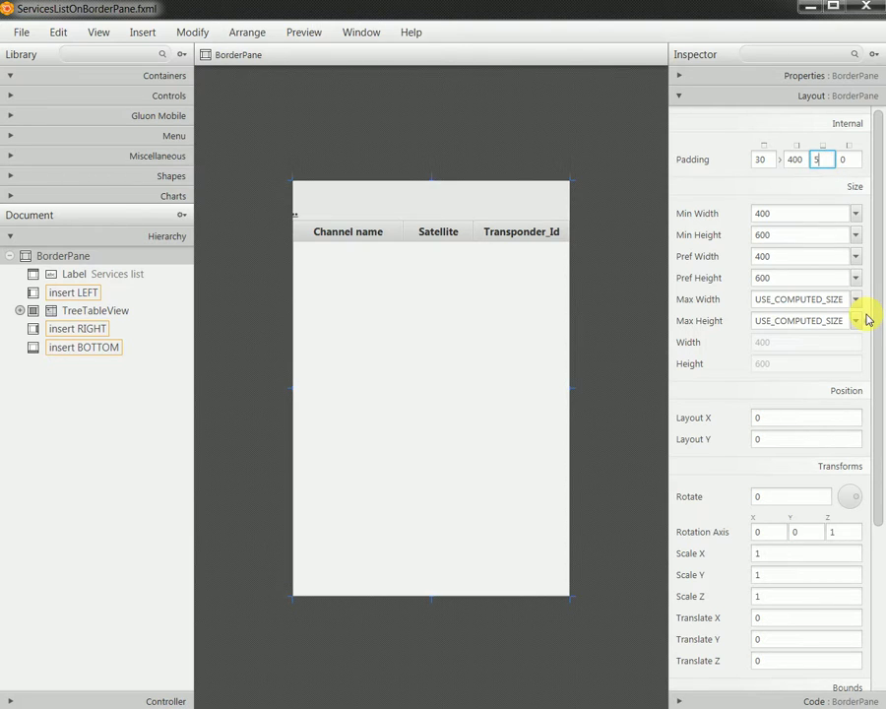
key(Return)
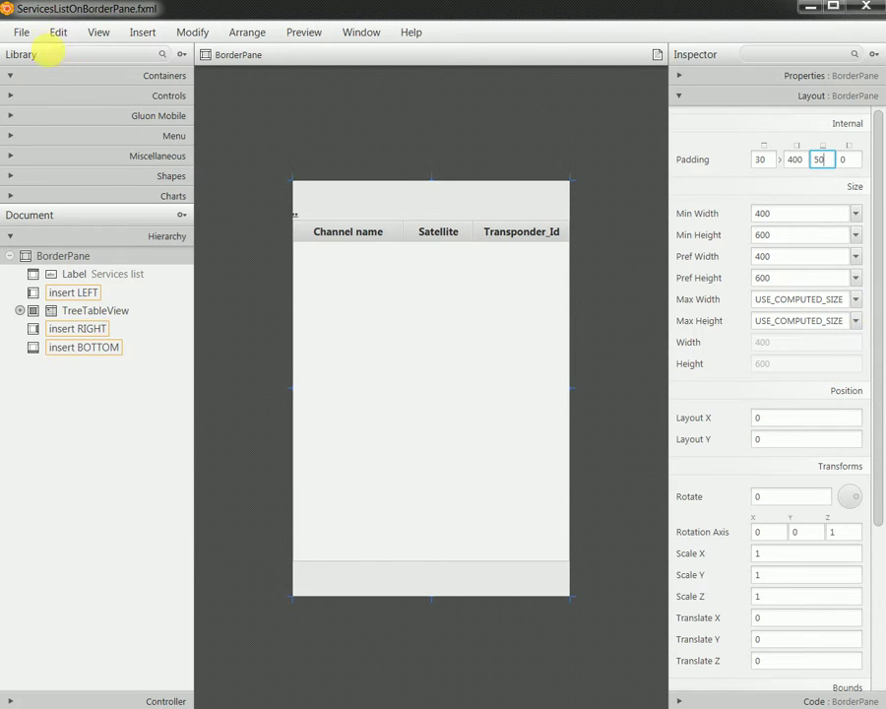
click(21, 32)
click(65, 145)
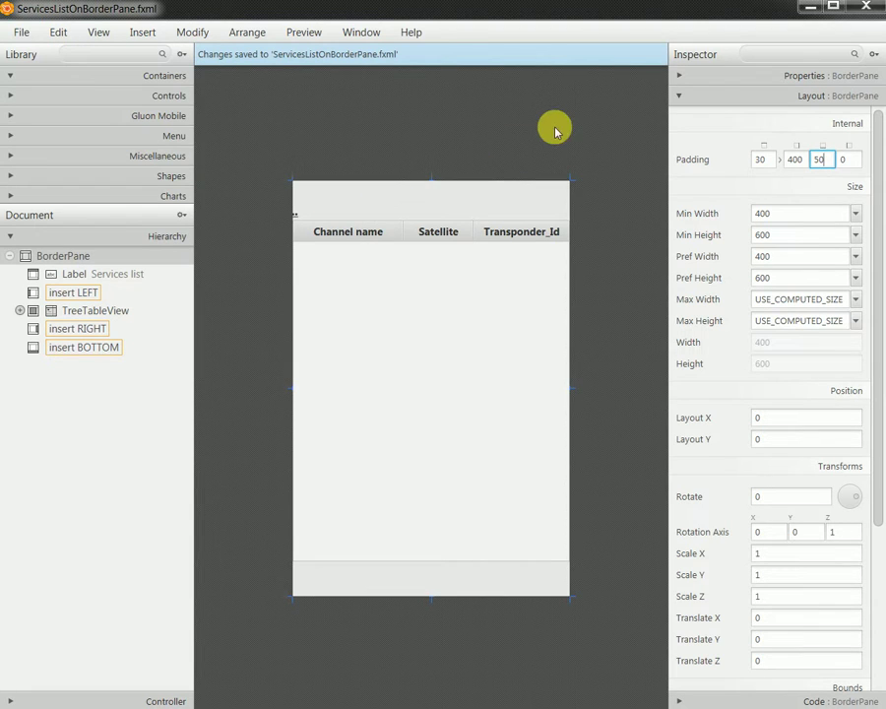
click(87, 278)
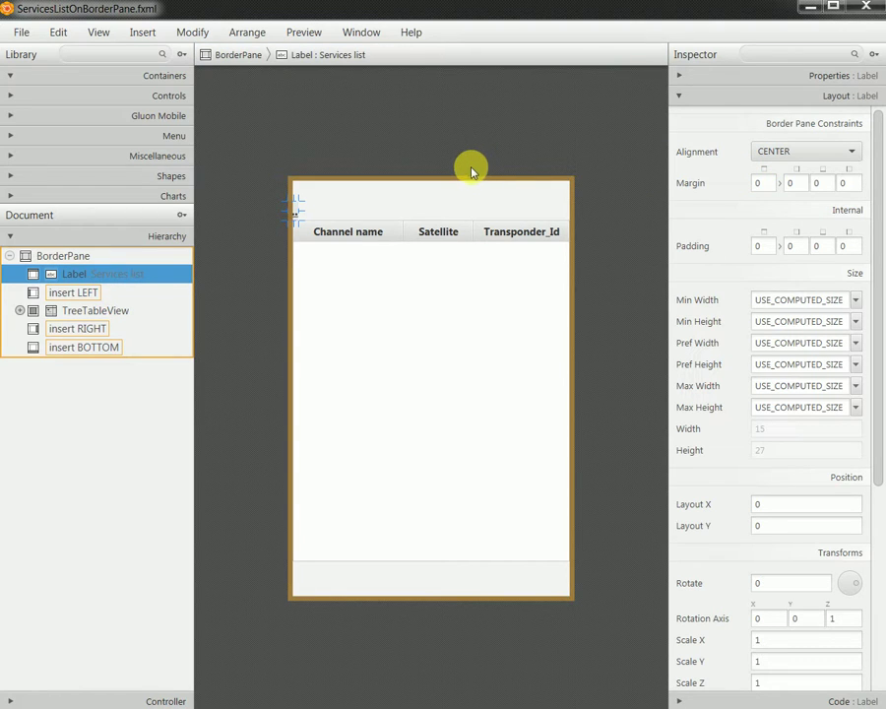
- Preview MainForm.fxml with the new bottom padding, check it maximized and at normal size, and close the preview
click(812, 8)
key(alt+Tab)
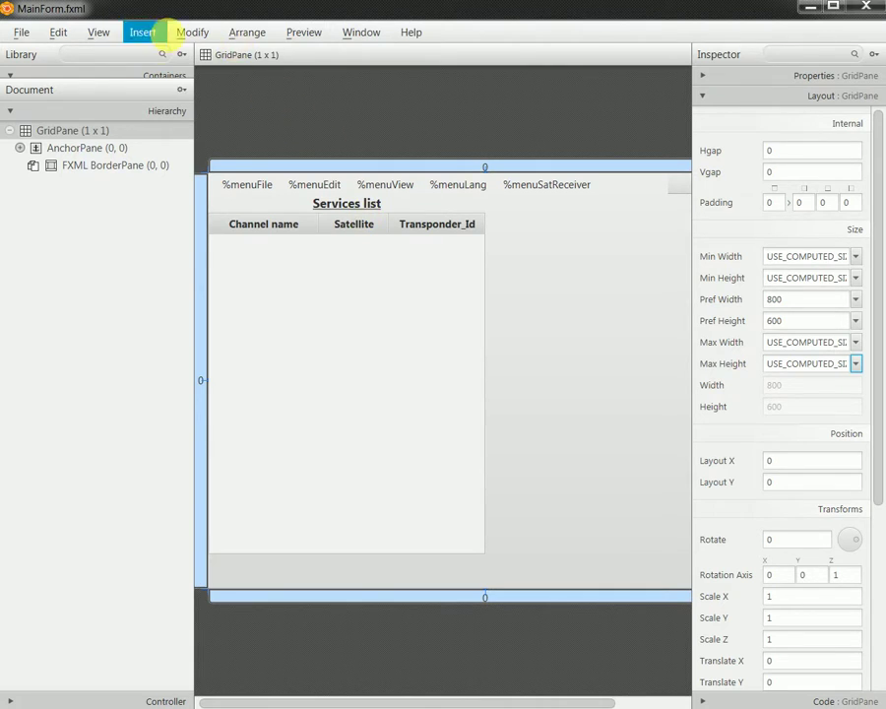
click(304, 33)
click(307, 55)
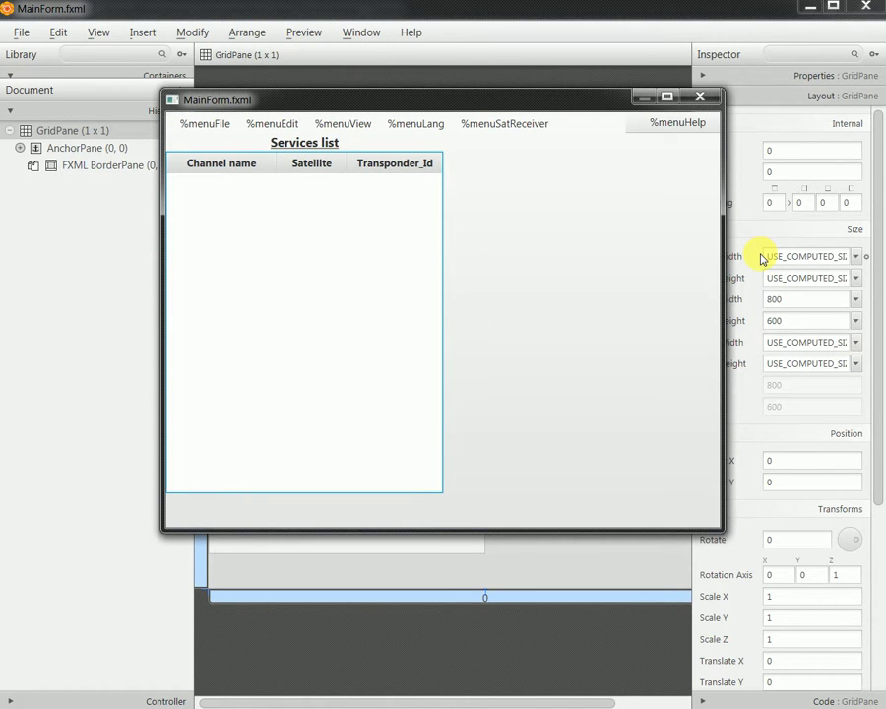
click(667, 97)
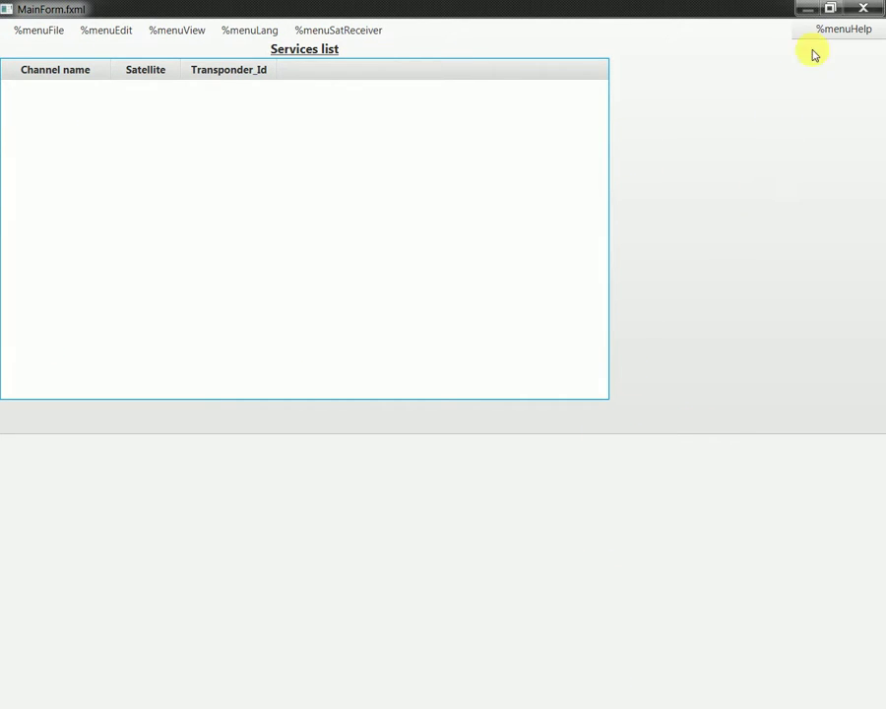
click(830, 8)
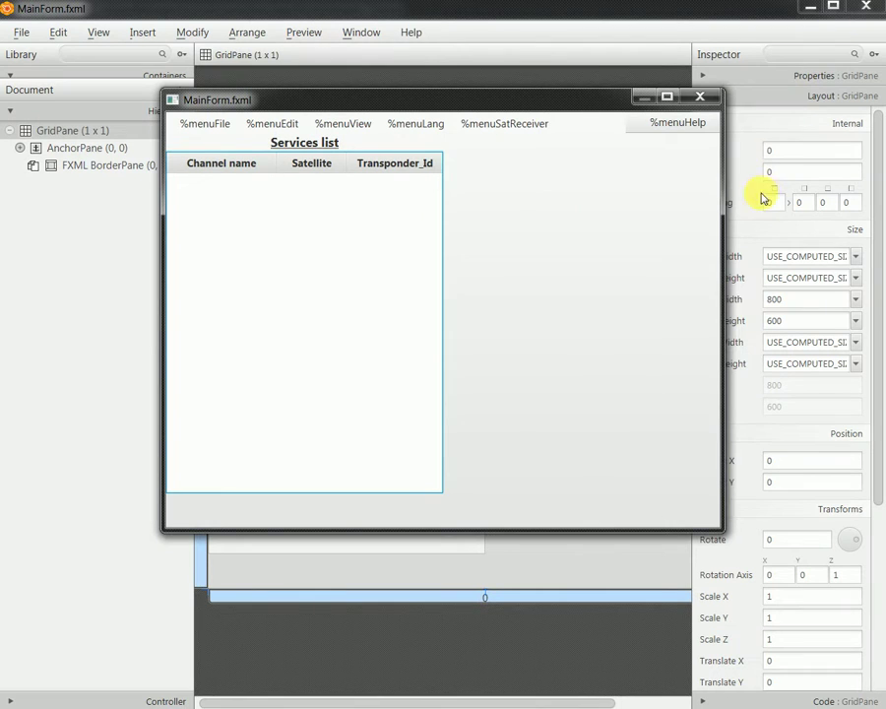
click(702, 95)
- Try USE_COMPUTED_SIZE as the GridPane's preferred height, and restore it to 600
click(856, 321)
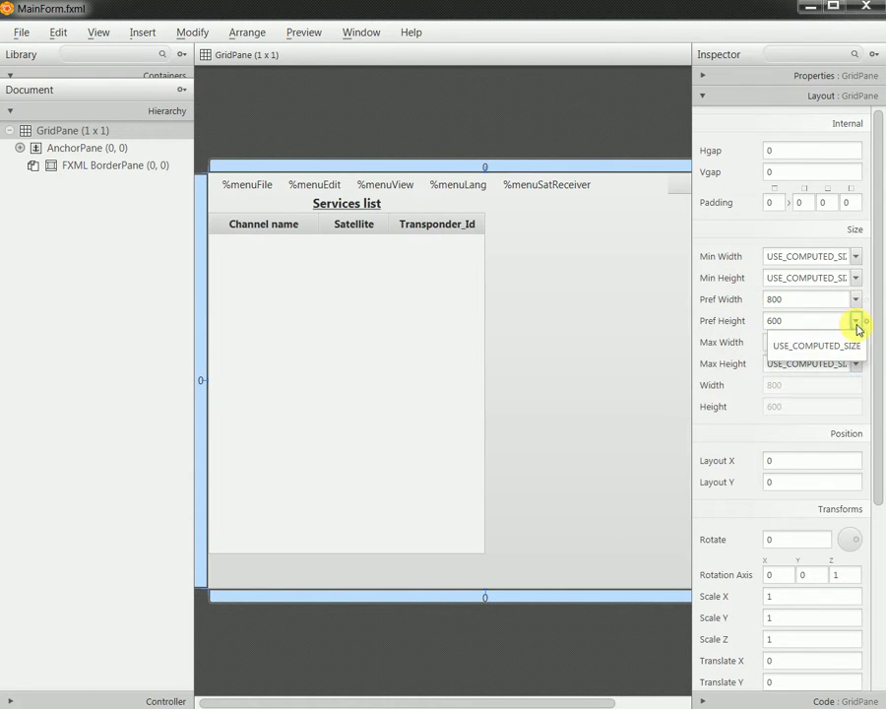
click(831, 342)
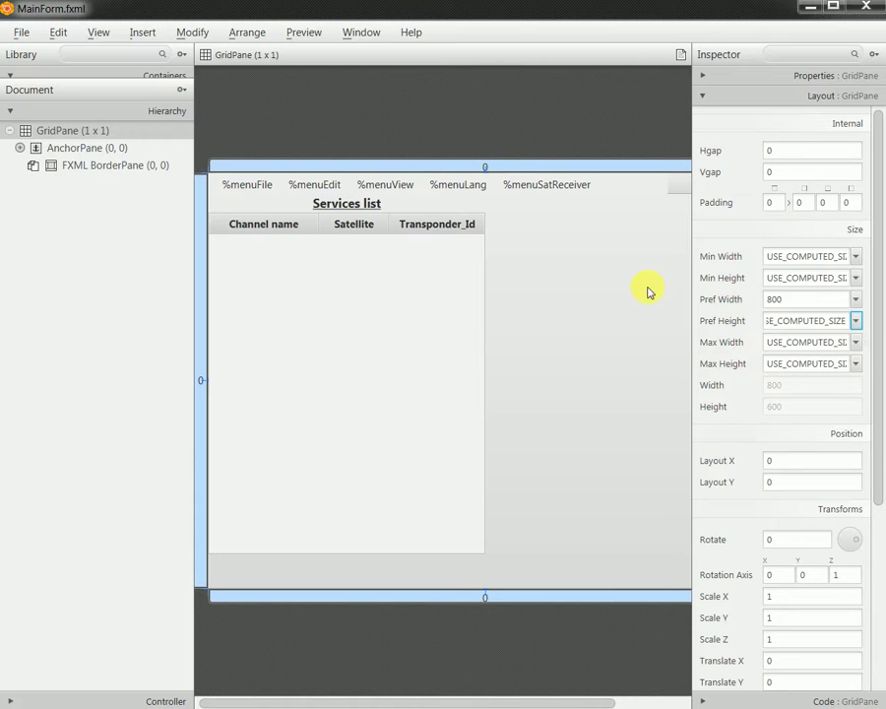
click(834, 321)
drag(833, 325, 796, 325)
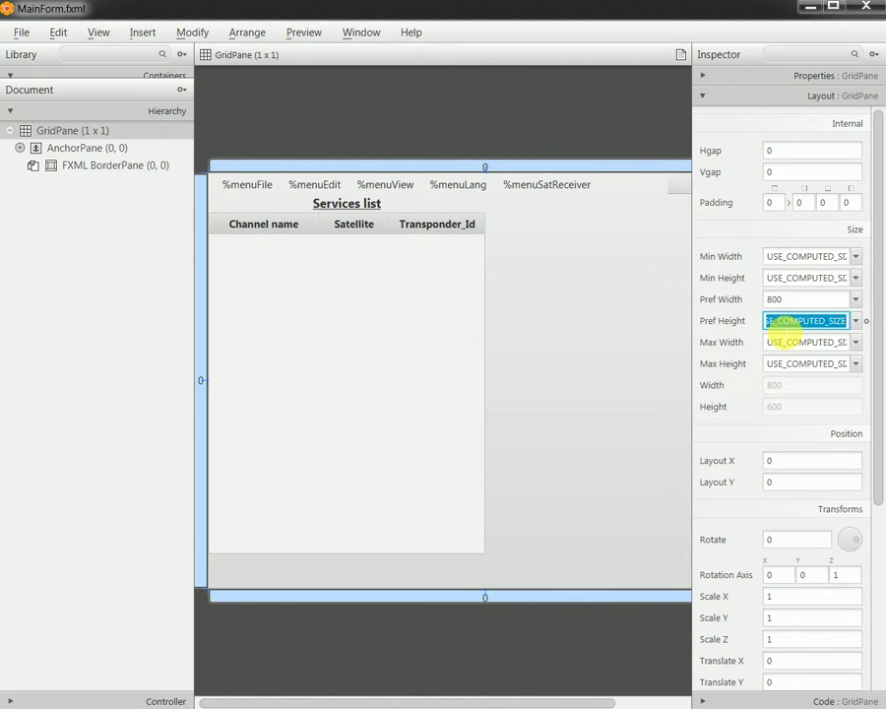
text(600)
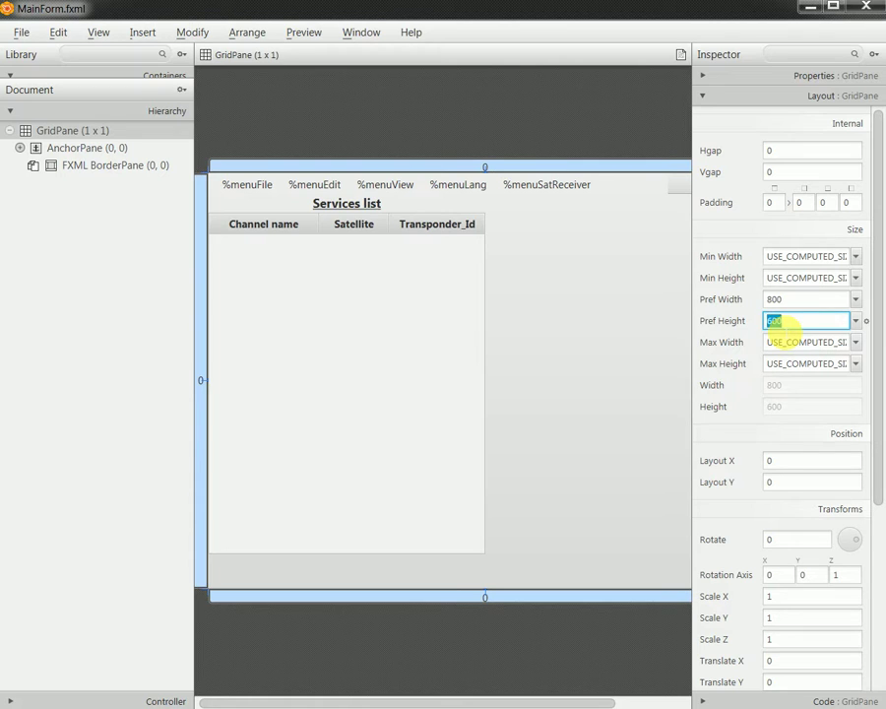
- Set the GridPane's minimum height to 600
click(780, 279)
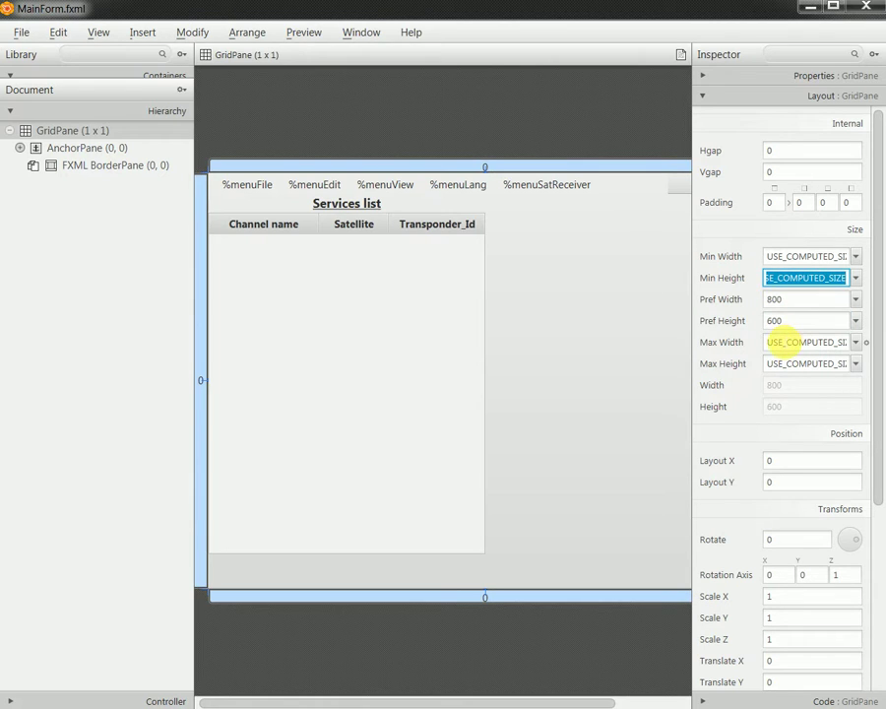
text(600)
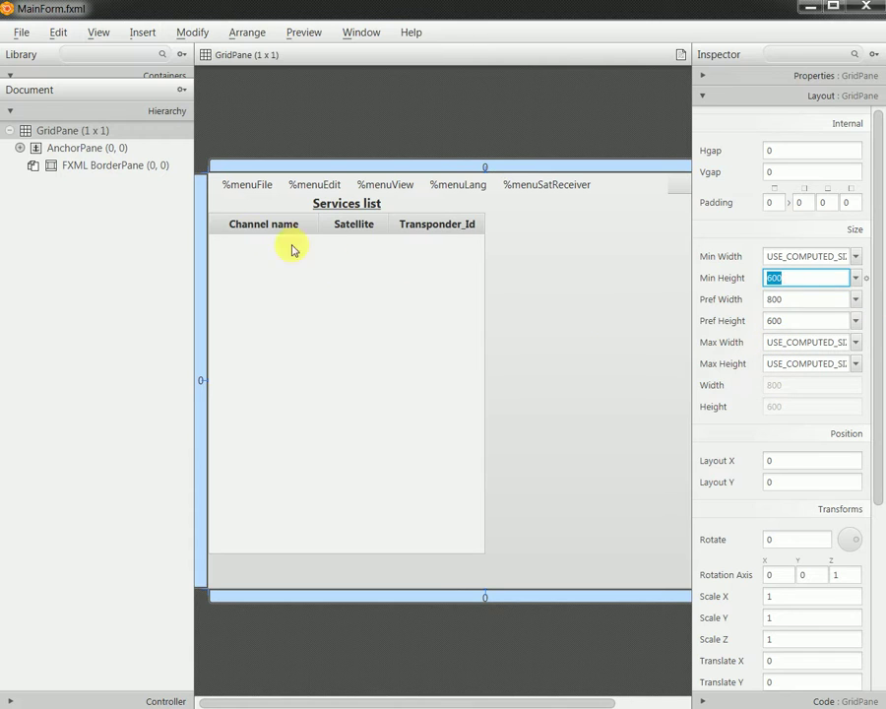
- Examine the AnchorPane's layout settings and the controller's assigned fx:id list in MainForm.fxml
click(72, 151)
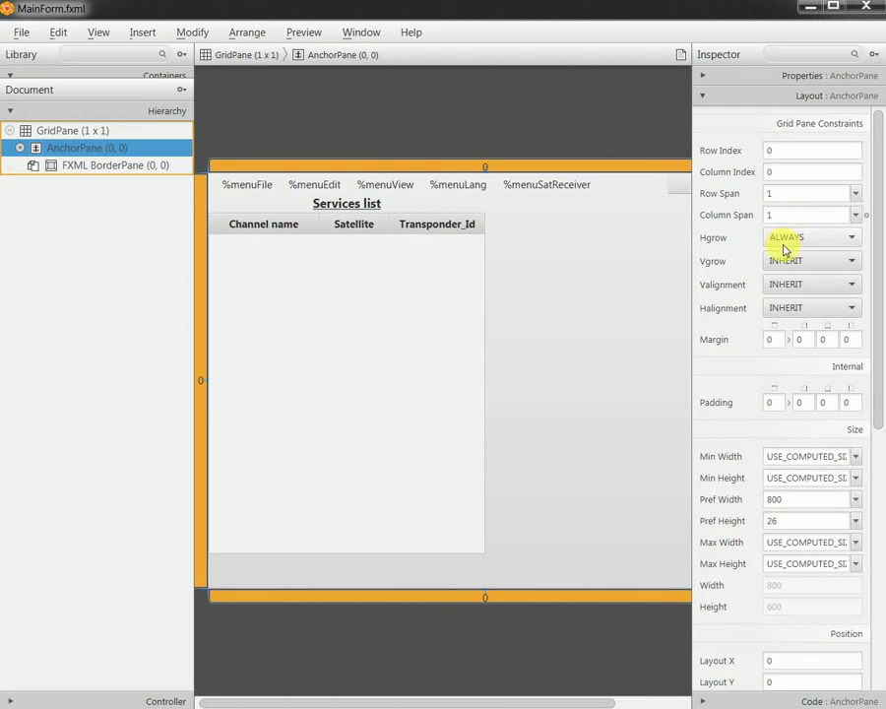
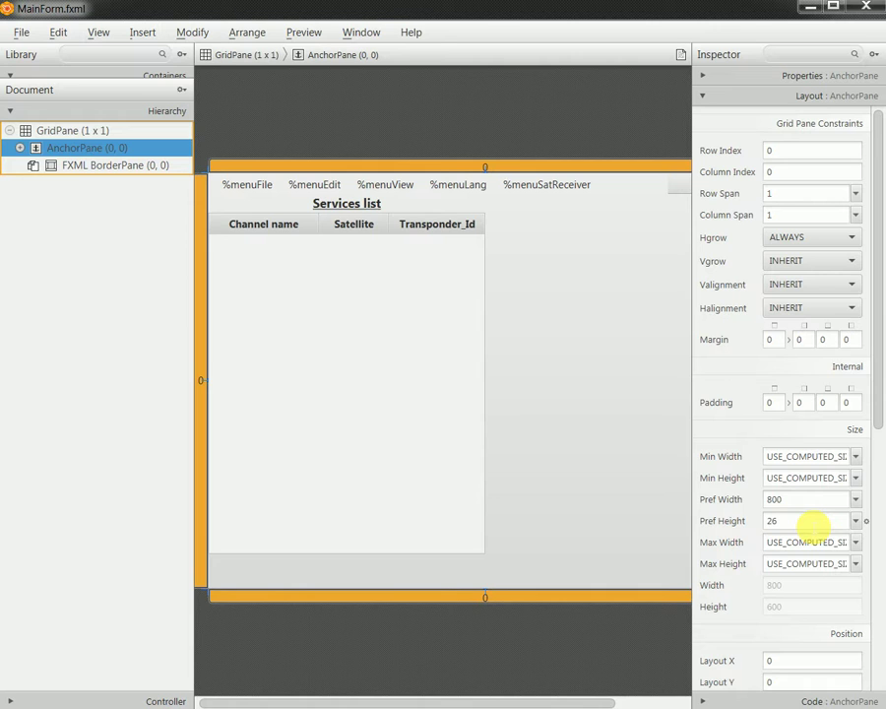
click(90, 112)
click(85, 134)
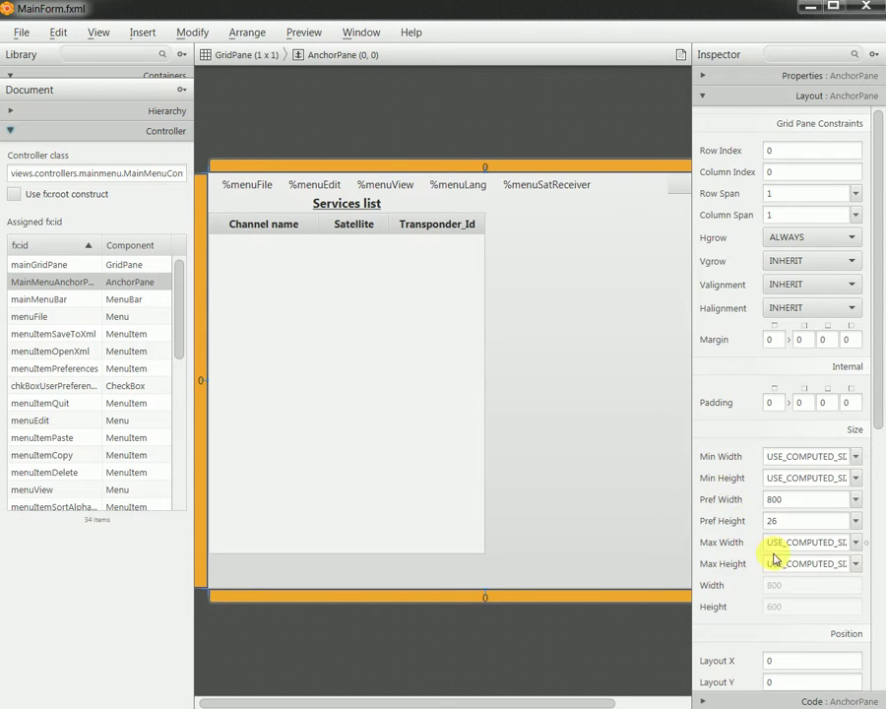
- Try a maximum height of 26 for the AnchorPane in MainForm.fxml, and undo the change
click(838, 564)
text(26)
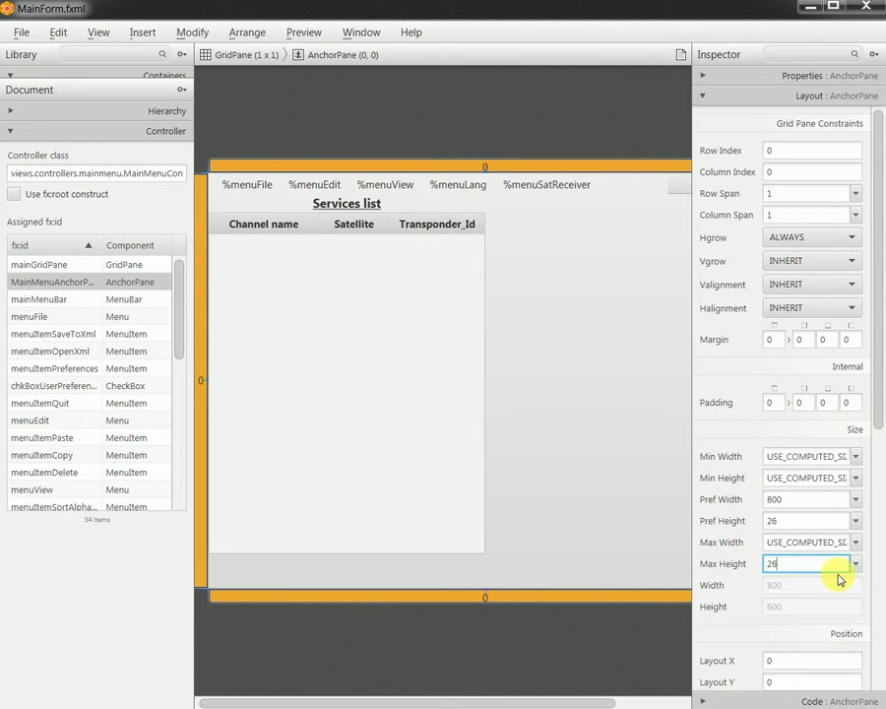
key(Return)
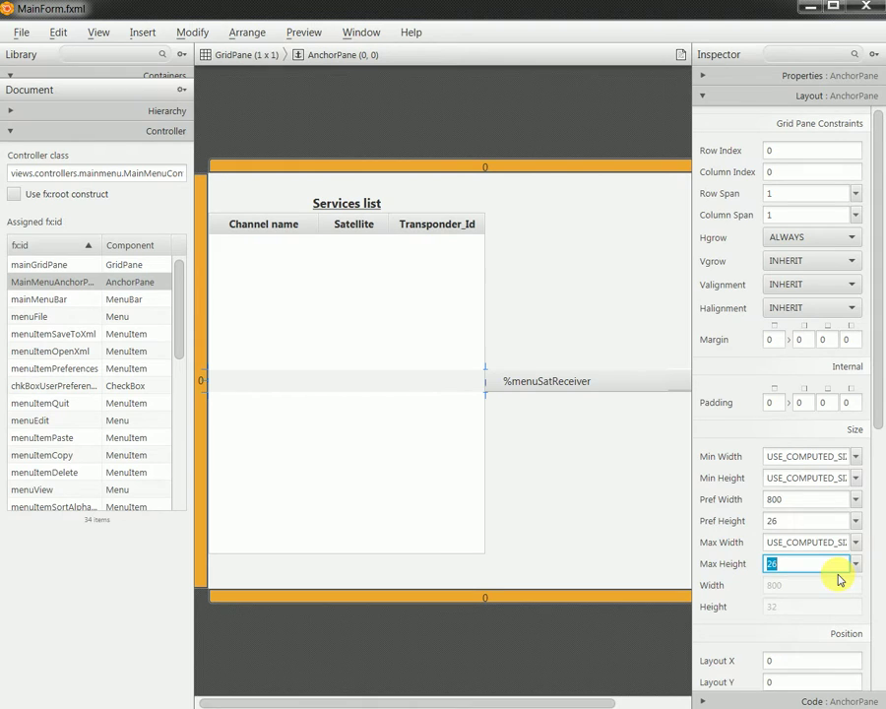
click(59, 35)
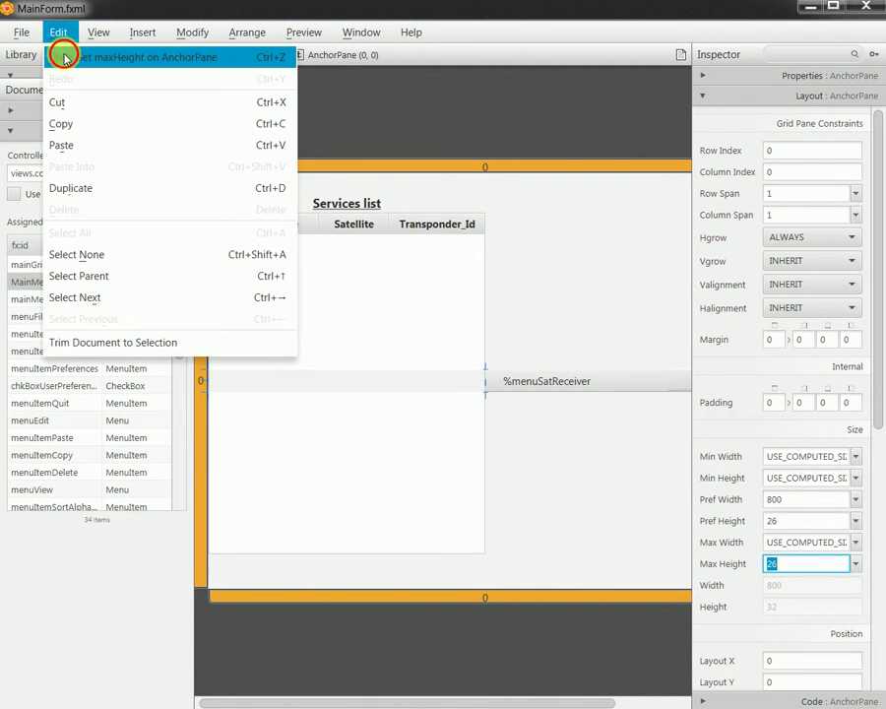
click(64, 57)
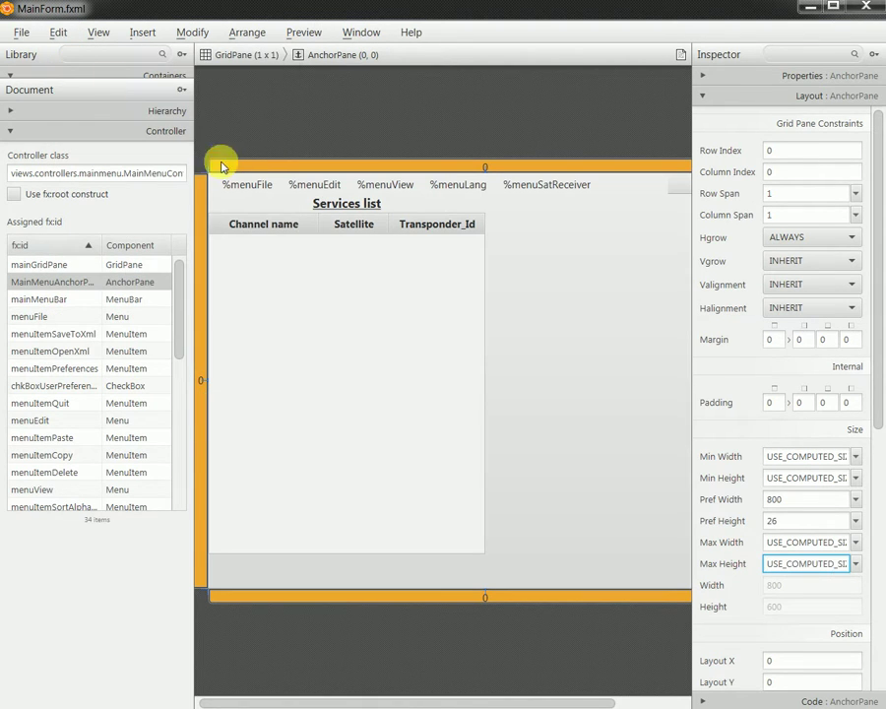
- Save MainForm.fxml, preview the form in its own window, and close the preview
click(21, 33)
click(65, 144)
click(304, 33)
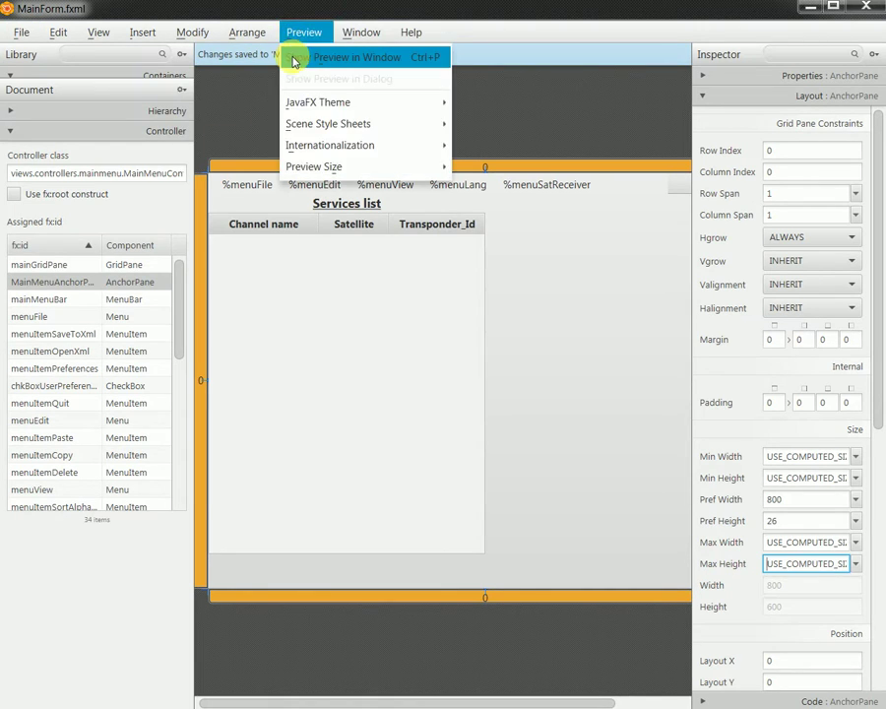
click(294, 62)
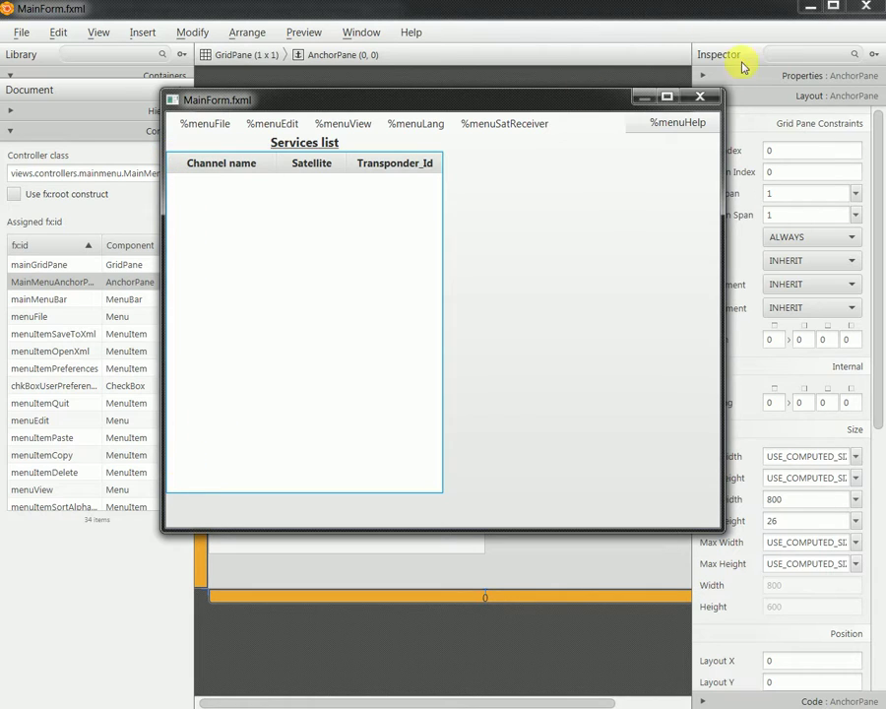
click(700, 96)
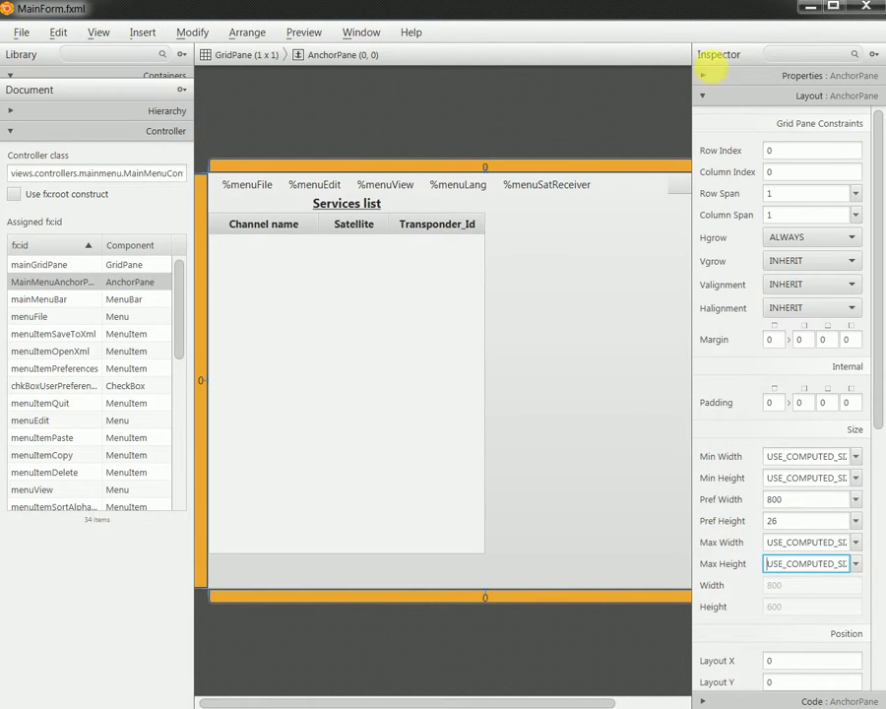
- Switch to ServicesListOnBorderPane.fxml, set the BorderPane's left padding to 30, and save the file
click(808, 8)
key(alt+Tab)
click(414, 183)
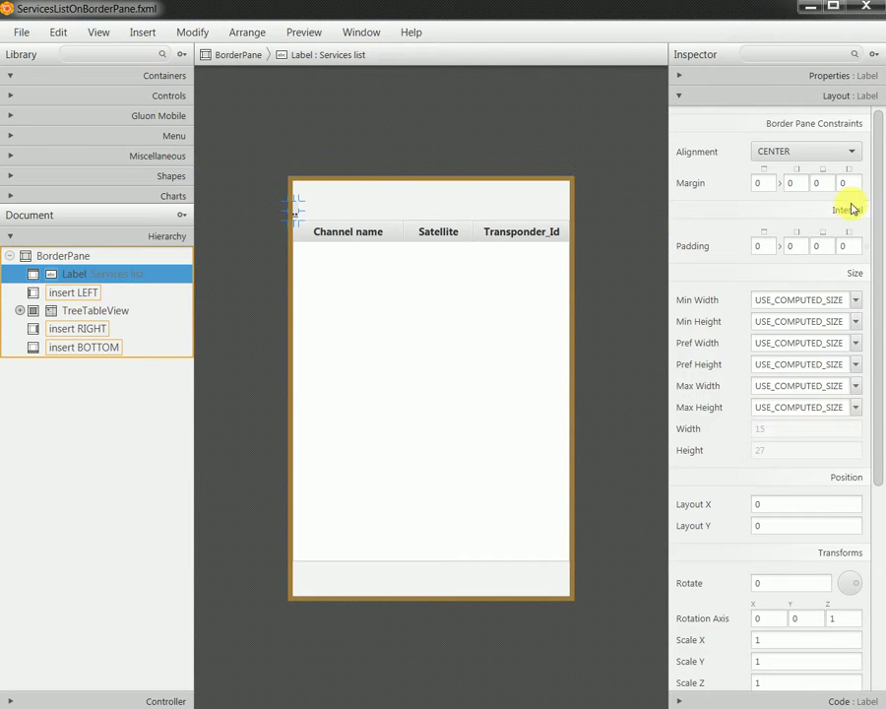
click(80, 255)
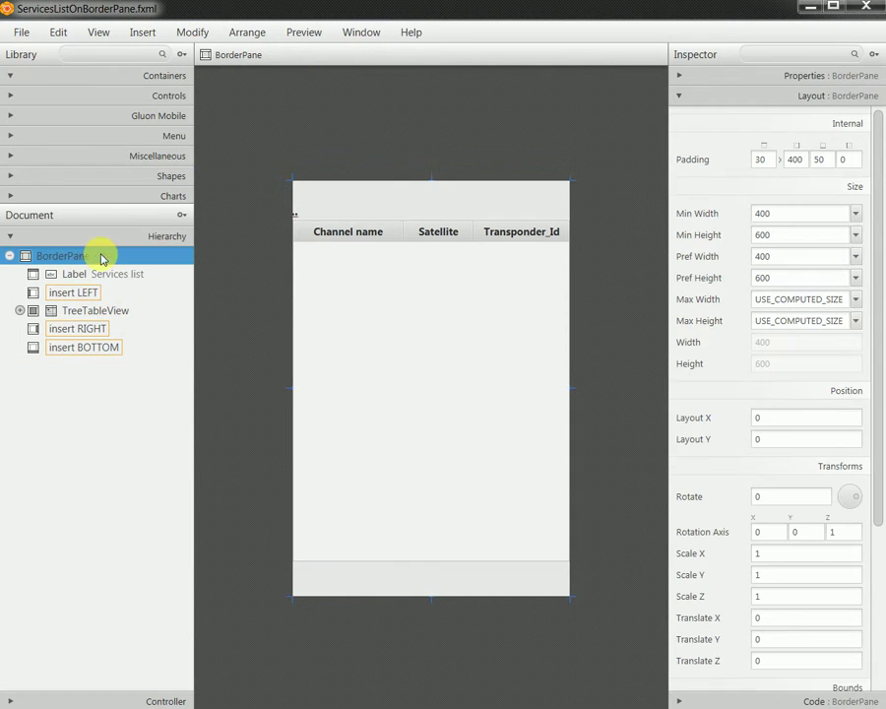
click(845, 158)
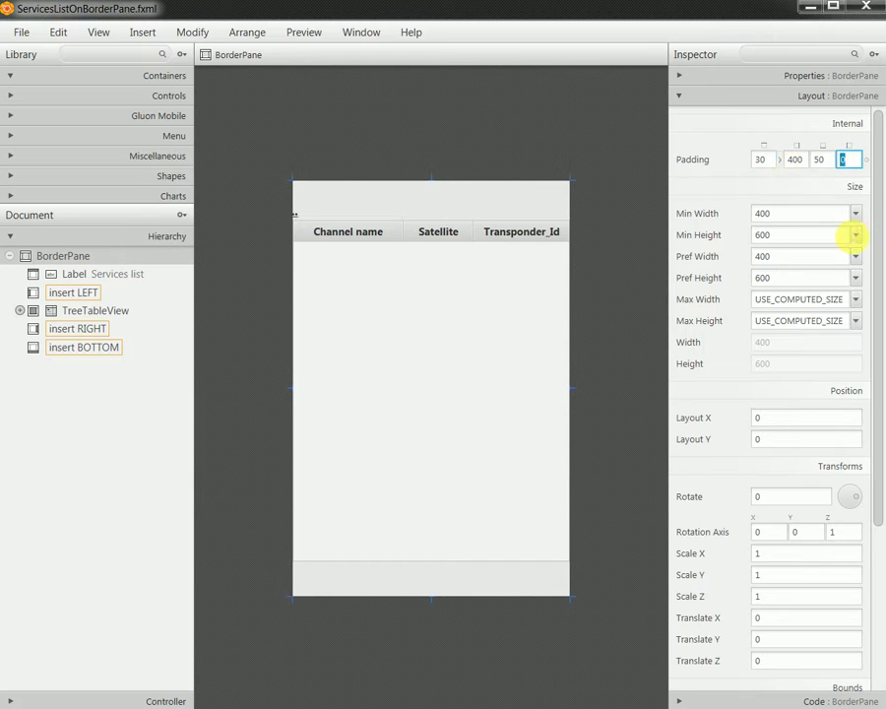
text(30)
key(Return)
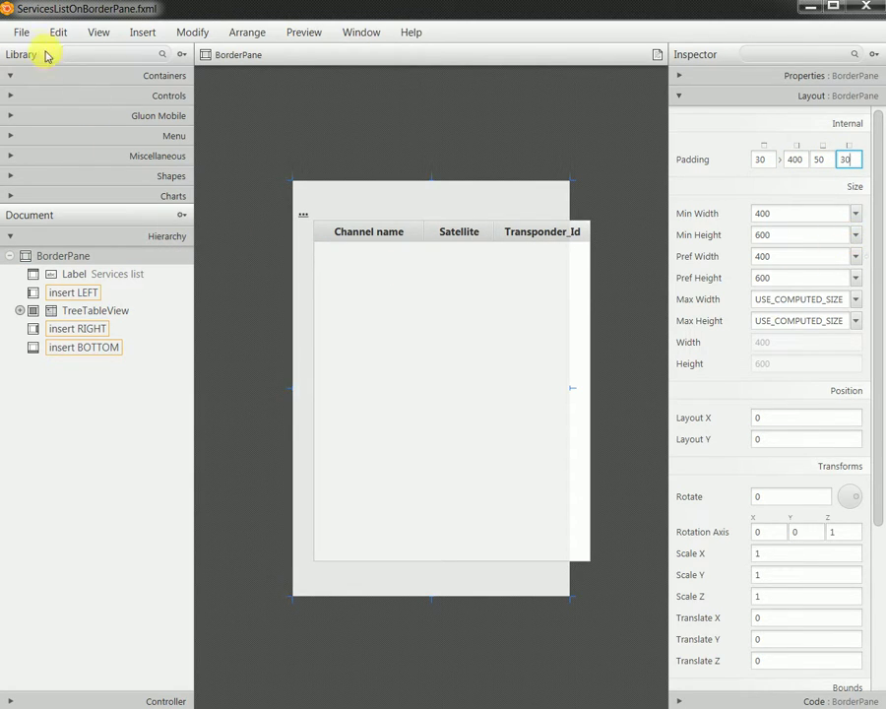
click(21, 31)
click(61, 147)
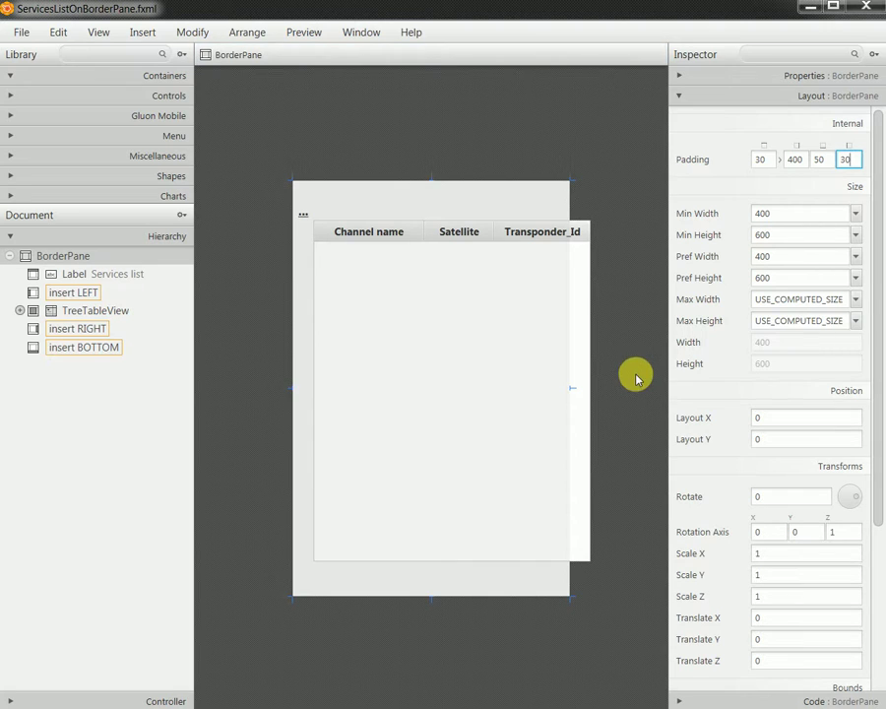
- Return to MainForm.fxml, preview it with the services list's wider left padding, and close the preview
click(861, 10)
key(alt+Tab)
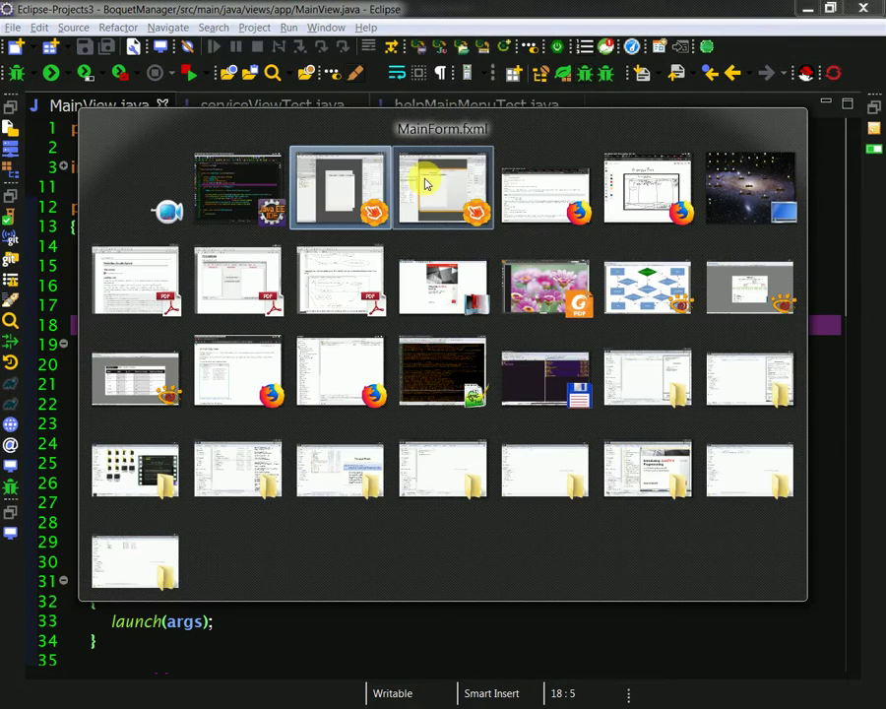
click(425, 183)
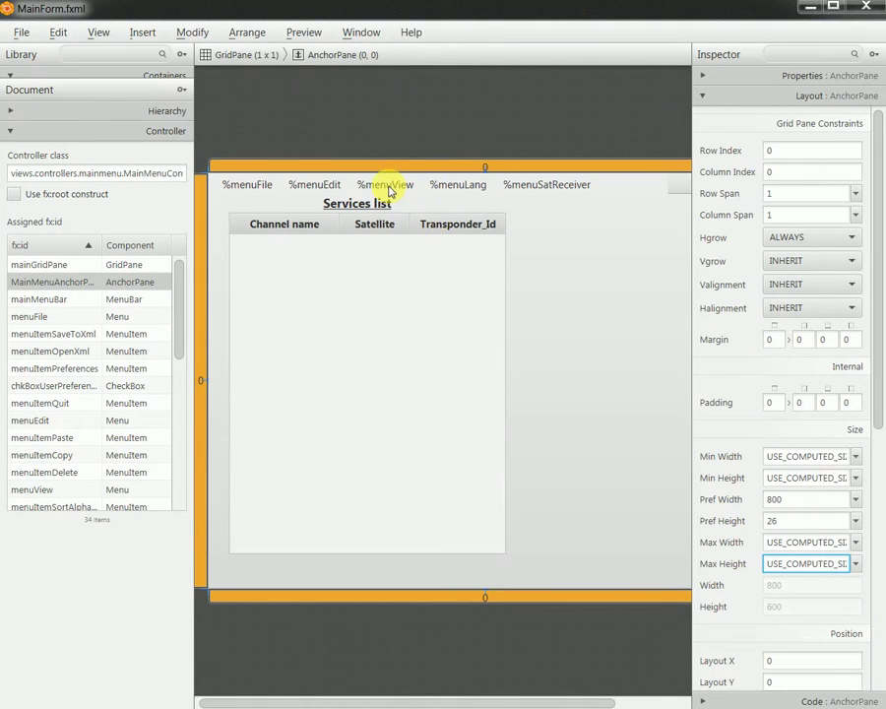
click(311, 32)
click(319, 59)
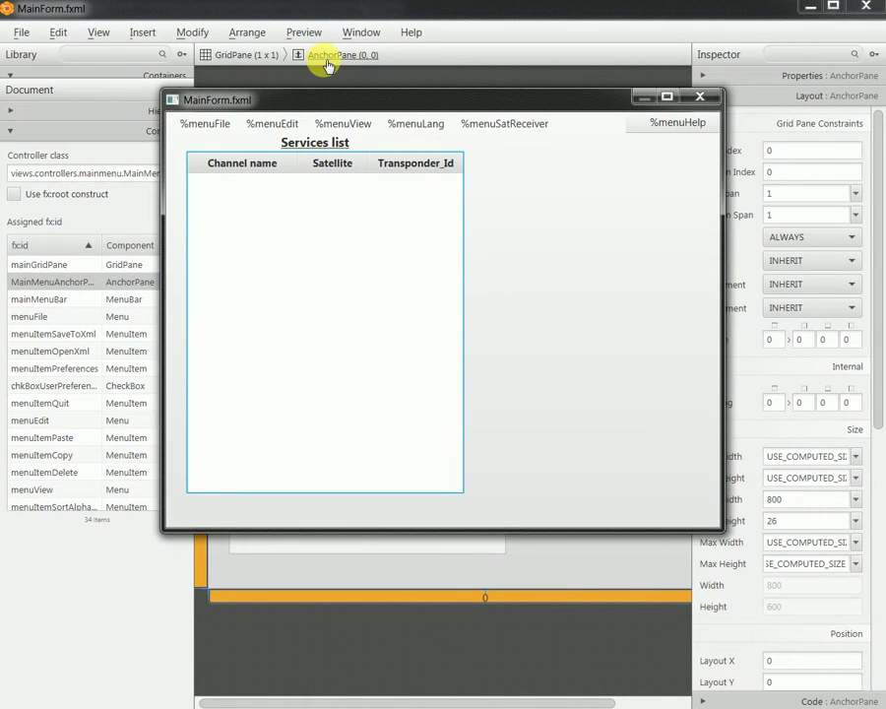
click(728, 87)
- Set the BorderPane's left padding to 20 in ServicesListOnBorderPane.fxml and save the file
key(alt+Tab)
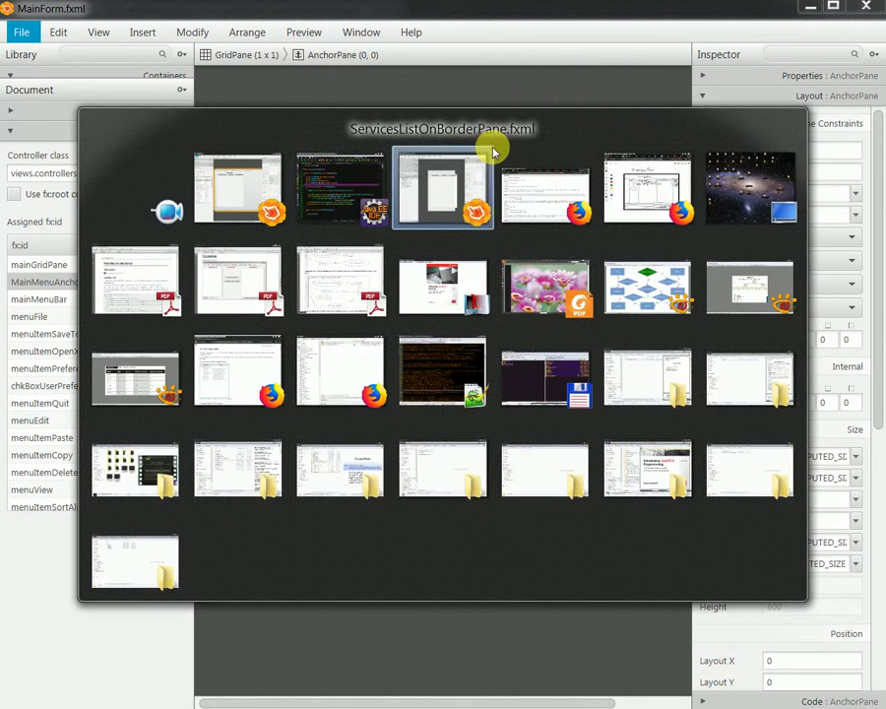
click(498, 146)
drag(851, 161, 826, 161)
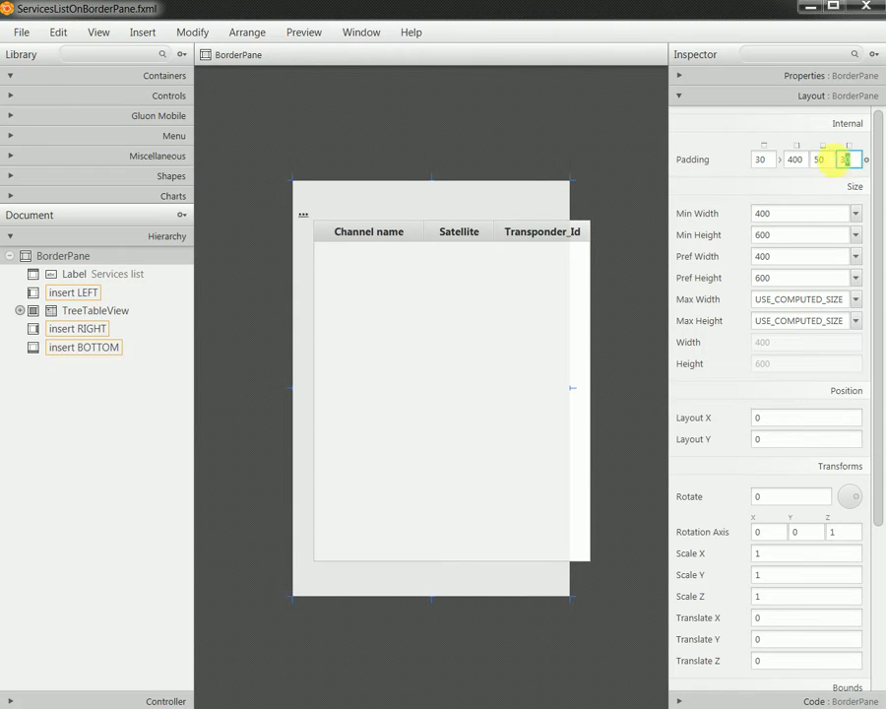
text(20)
key(Return)
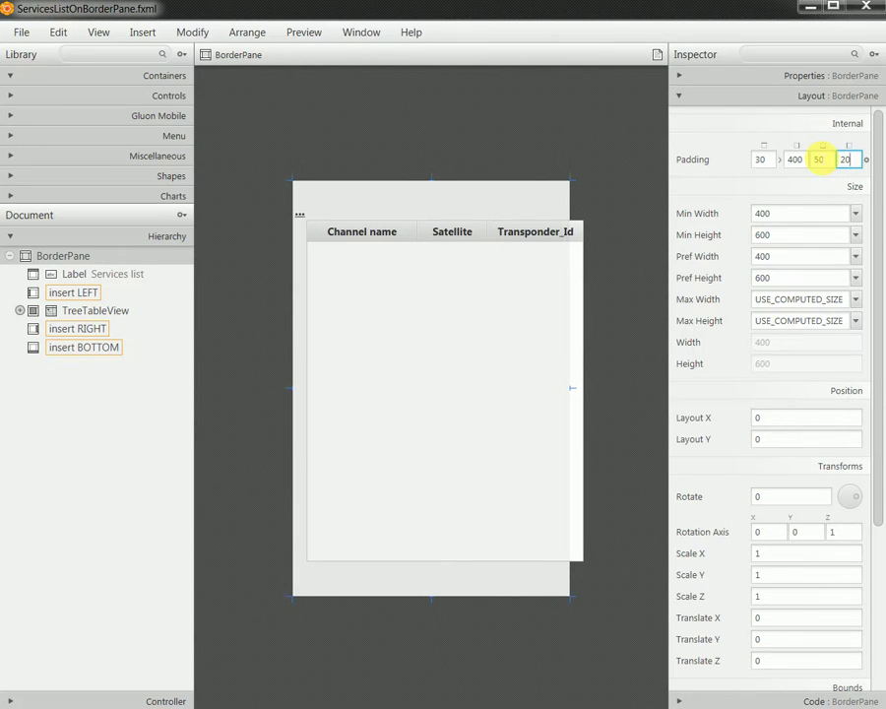
click(23, 32)
click(56, 146)
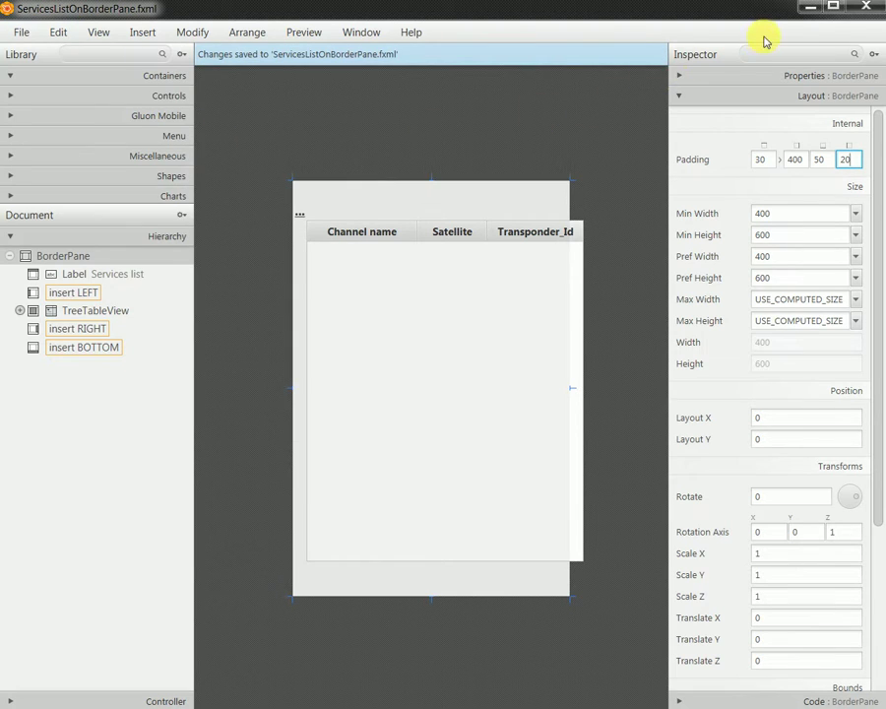
- Preview MainForm.fxml with the reduced left padding, check it maximized, and close the preview
click(810, 7)
click(307, 31)
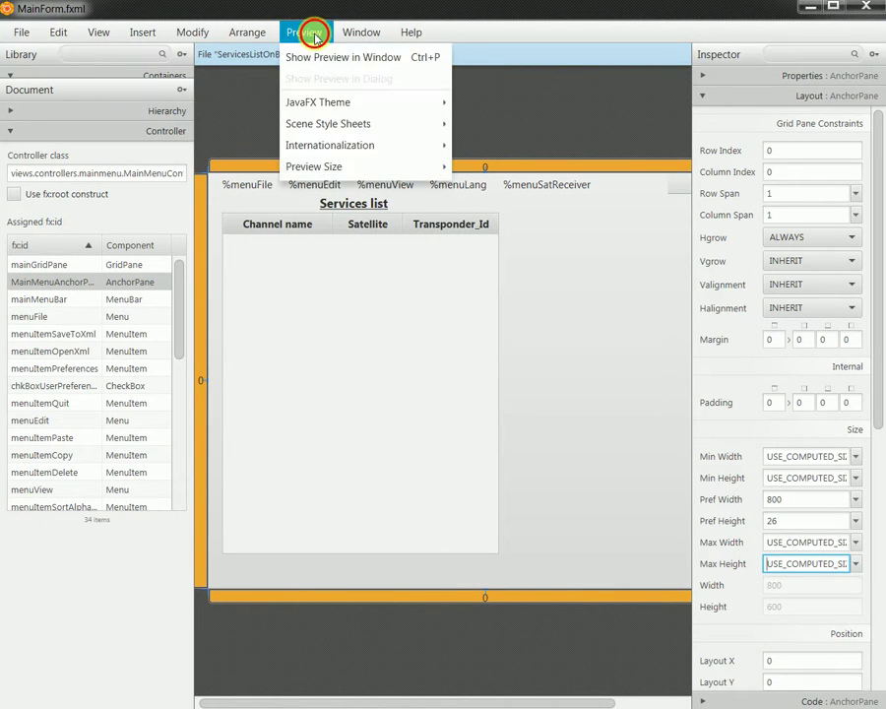
click(306, 31)
click(306, 31)
click(316, 61)
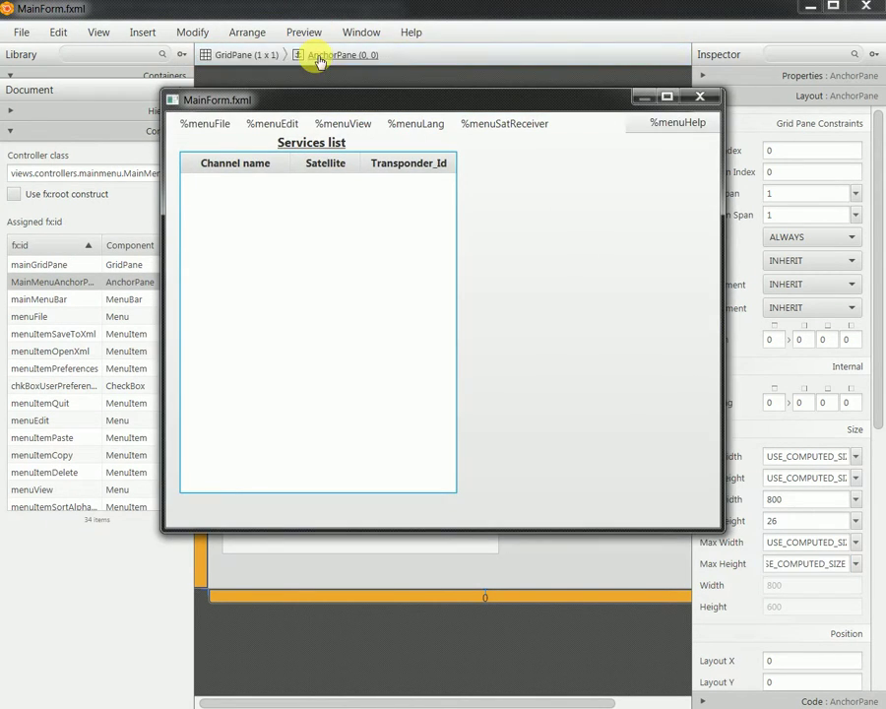
click(667, 96)
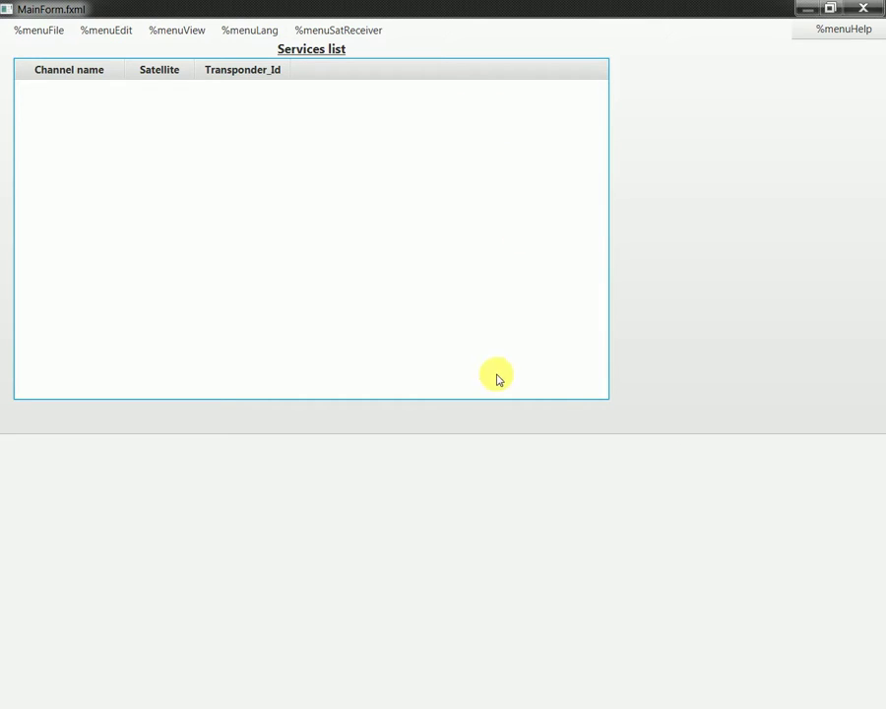
click(864, 9)
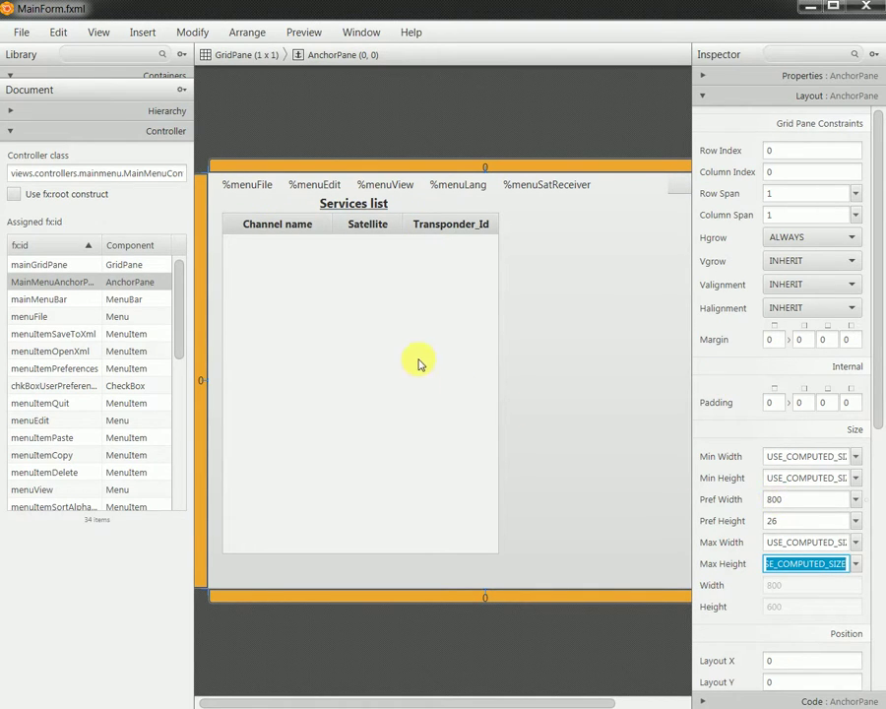
- Set the BorderPane's minimum width and minimum height to USE_COMPUTED_SIZE in ServicesListOnBorderPane.fxml and save the file
key(alt+Tab)
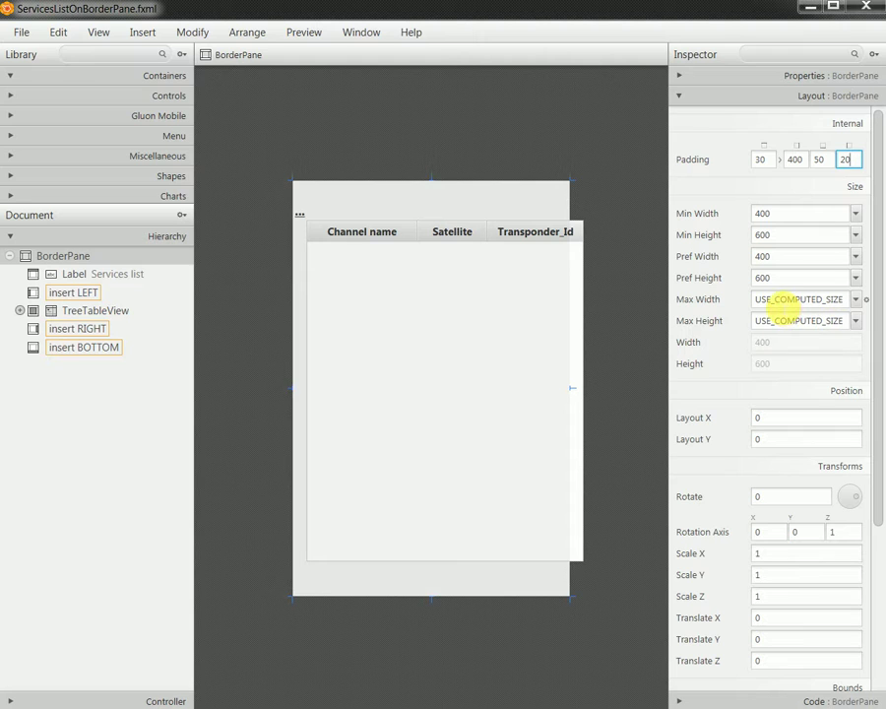
click(110, 311)
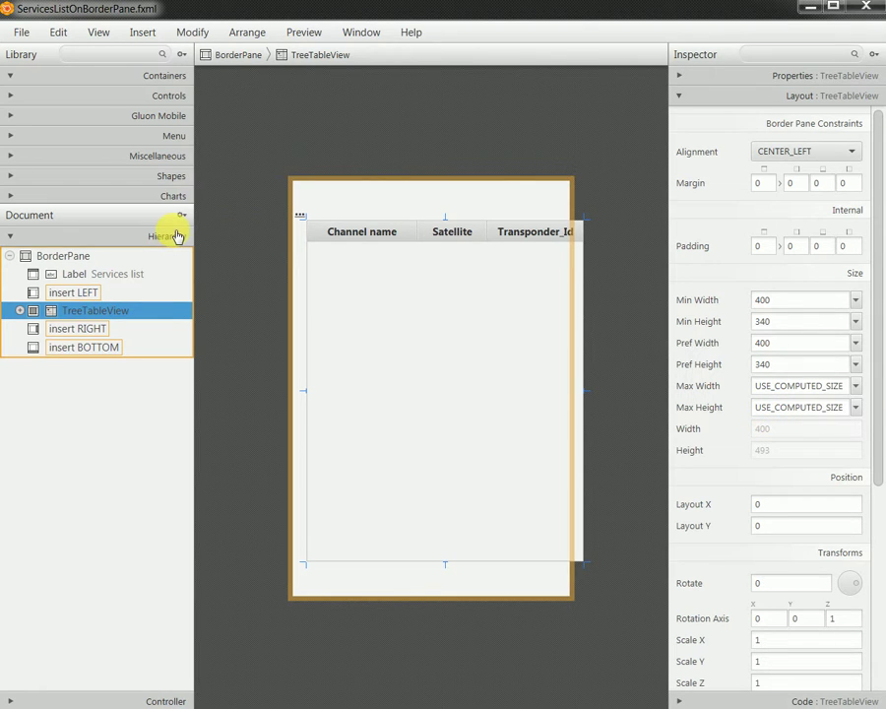
click(68, 256)
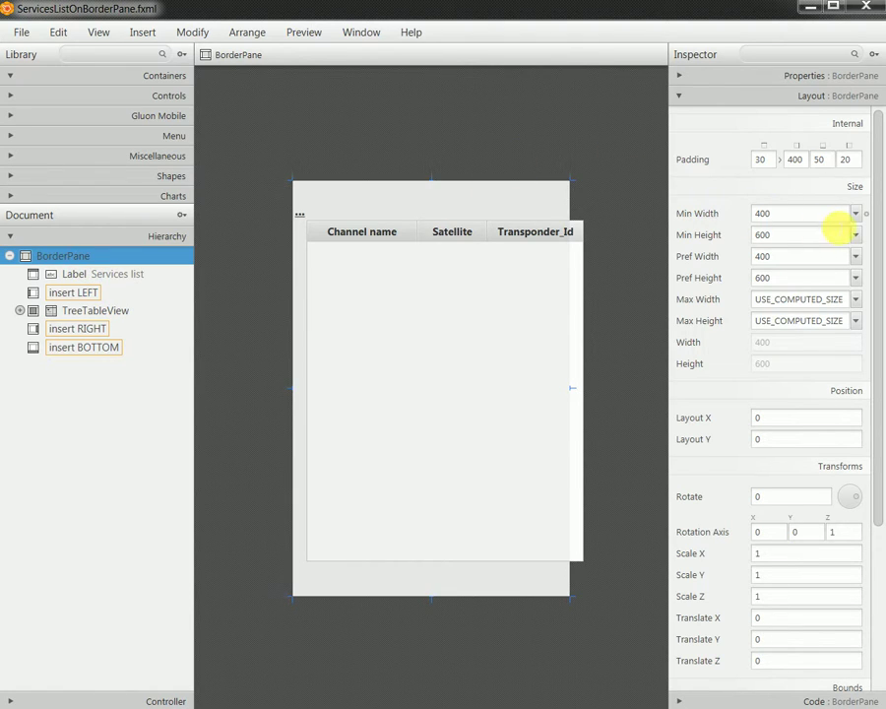
click(856, 213)
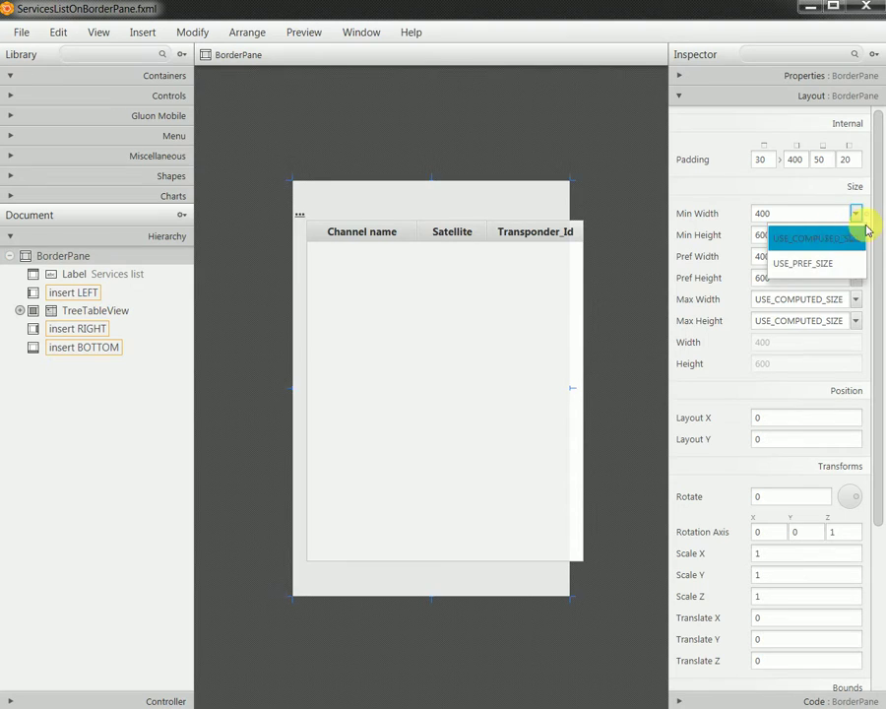
click(853, 233)
click(853, 235)
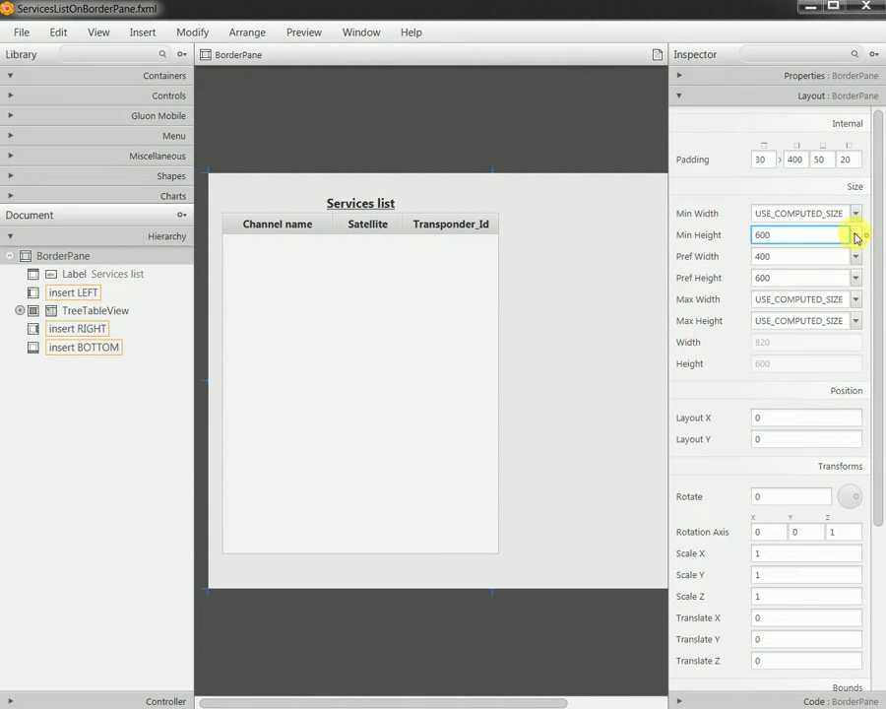
click(856, 236)
click(848, 262)
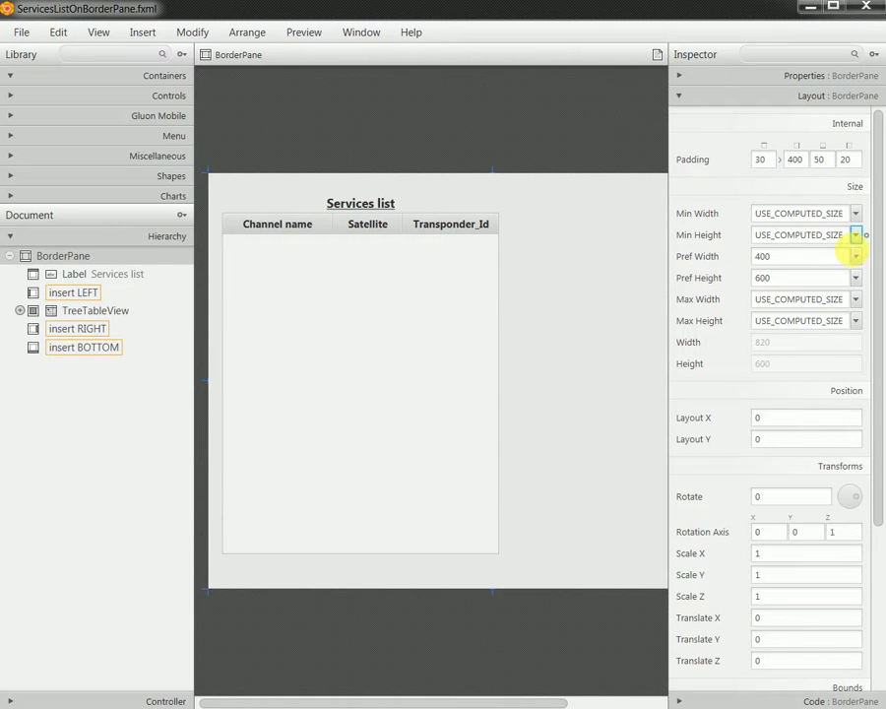
click(20, 32)
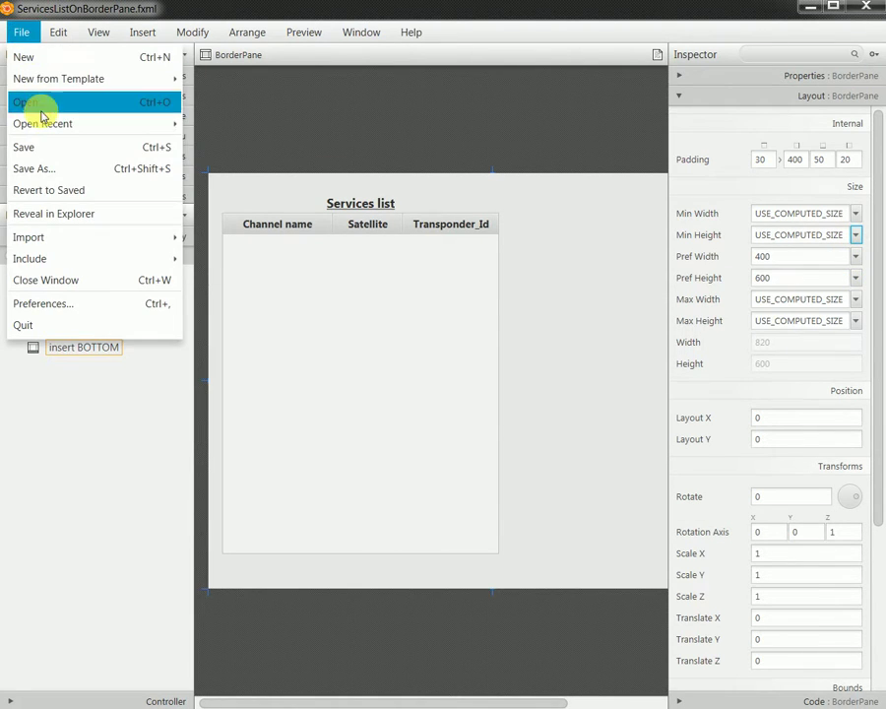
click(51, 145)
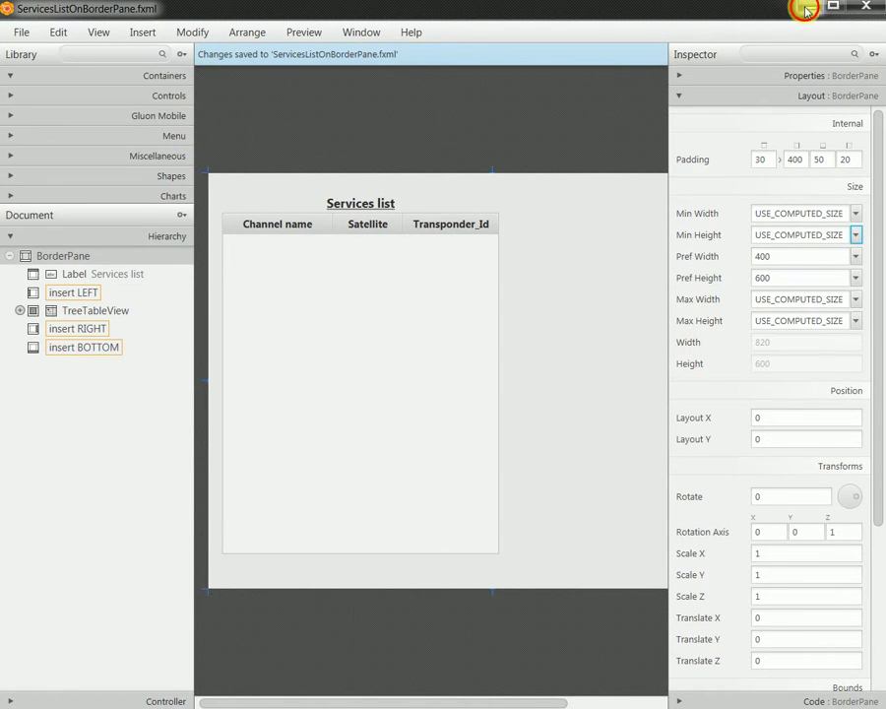
- Preview MainForm.fxml with the BorderPane's computed minimum sizes, comparing the window at normal and maximized size
click(863, 6)
click(304, 31)
click(307, 38)
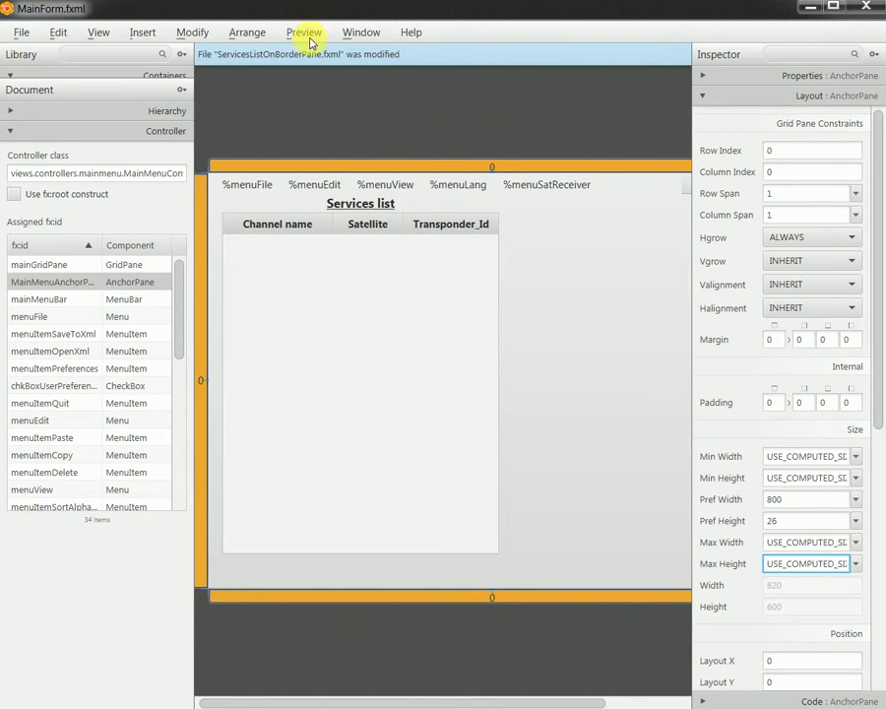
click(307, 39)
click(307, 56)
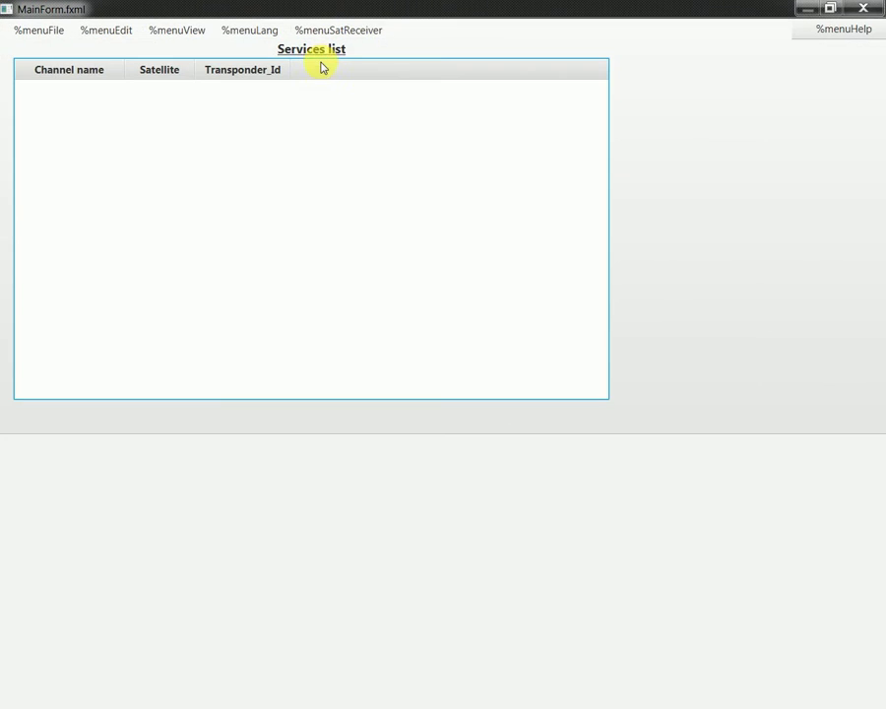
double_click(566, 12)
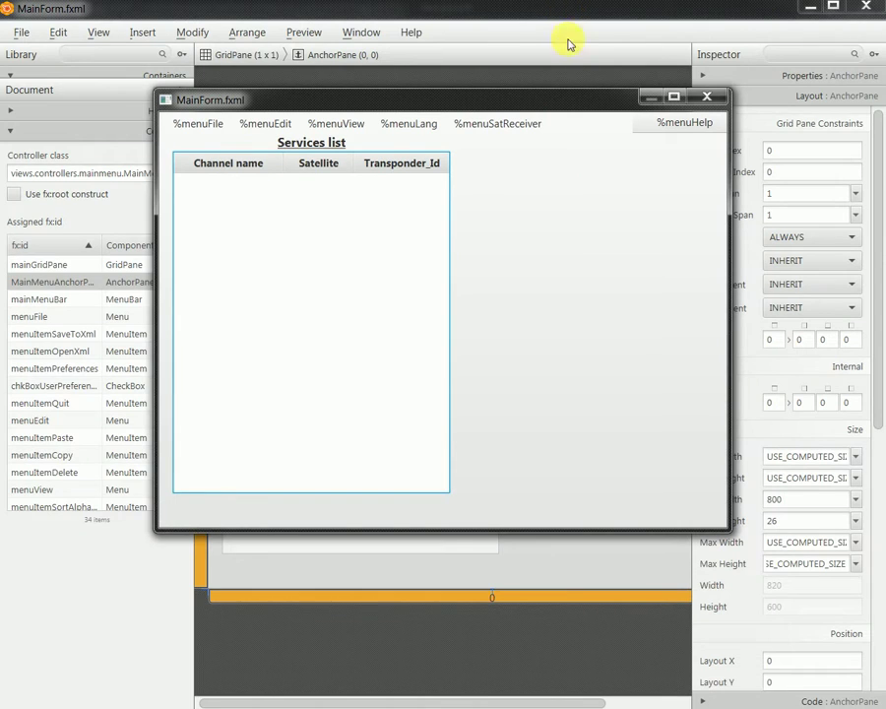
double_click(563, 99)
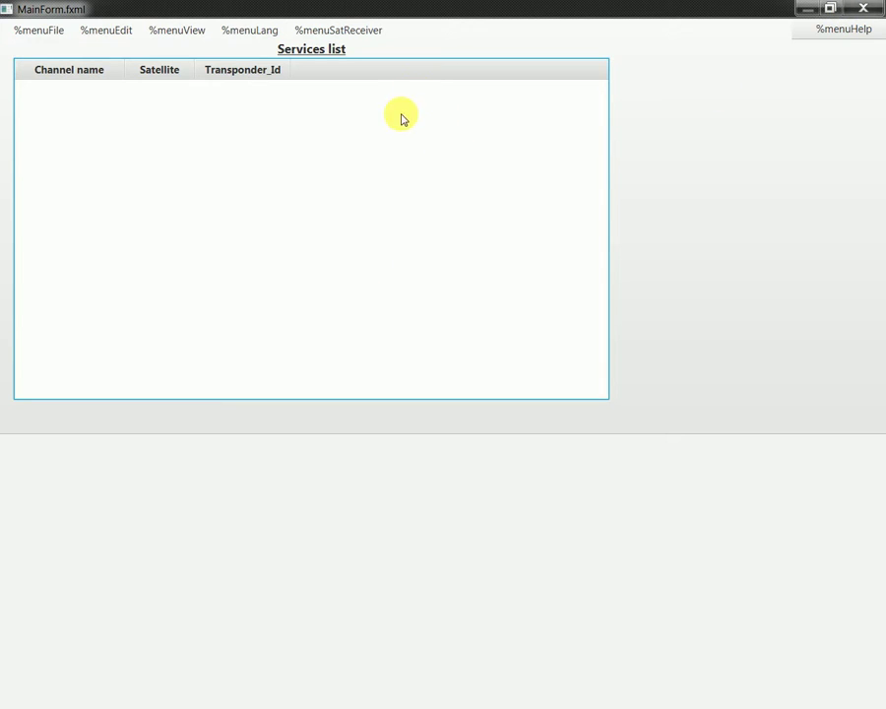
- Close the preview, set the BorderPane's minimum width to 400 and minimum height to 600 in ServicesListOnBorderPane.fxml, and save the file
click(864, 10)
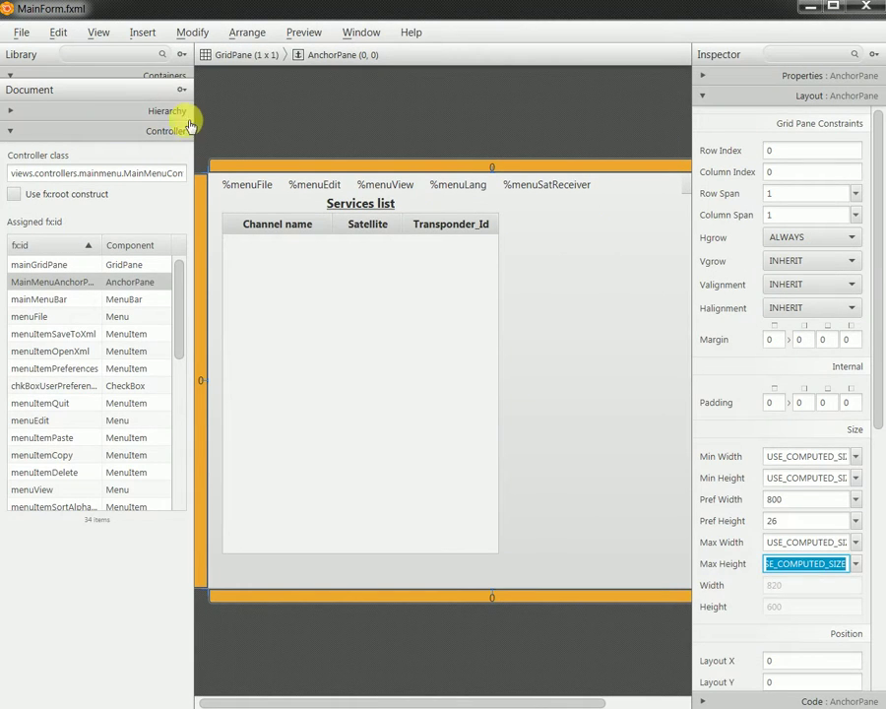
key(alt+Tab)
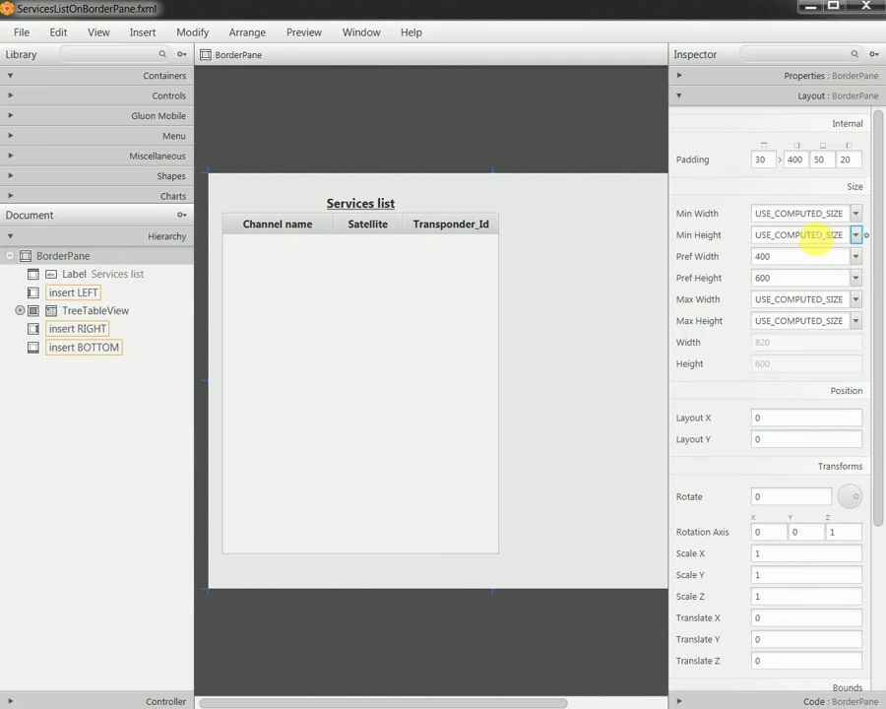
double_click(805, 237)
text(600)
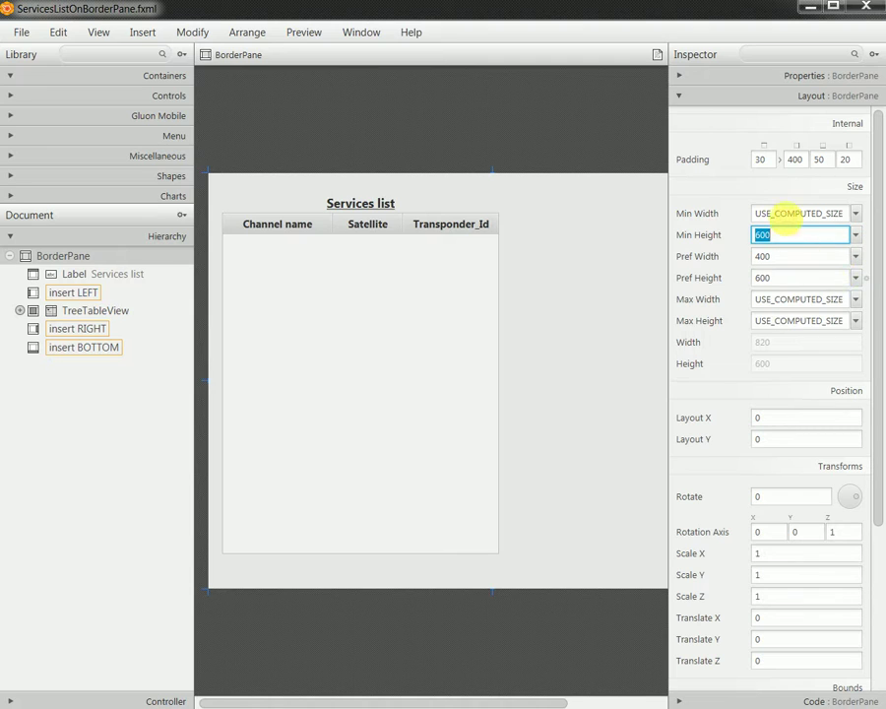
double_click(793, 219)
text(400)
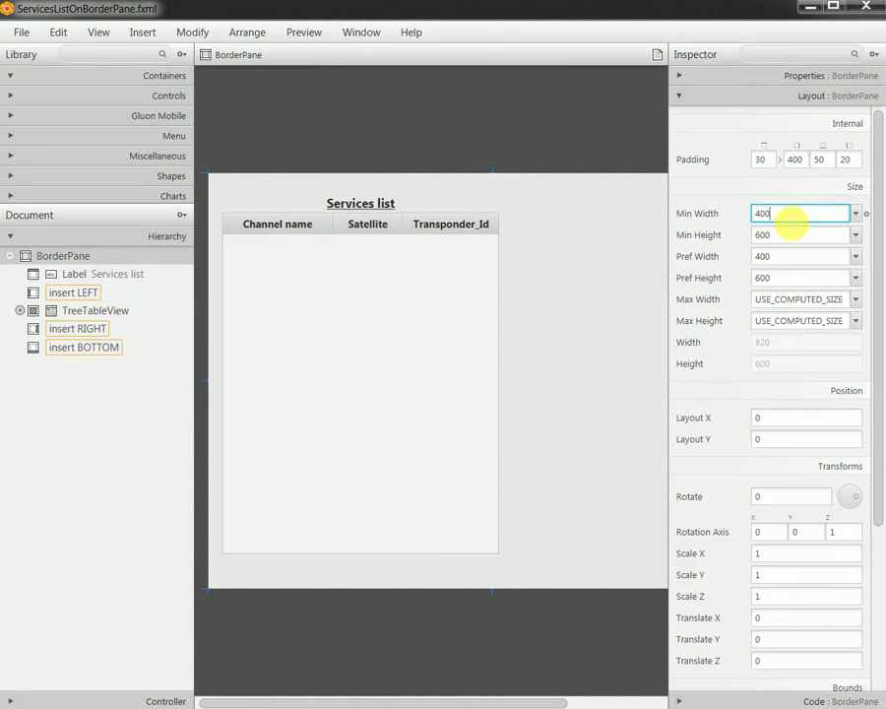
key(Return)
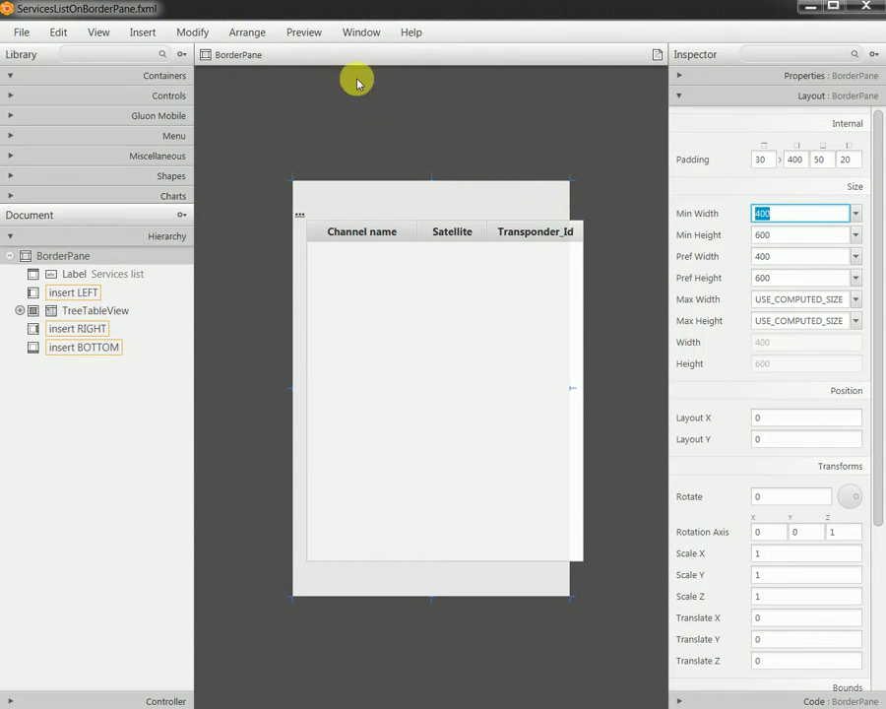
click(23, 32)
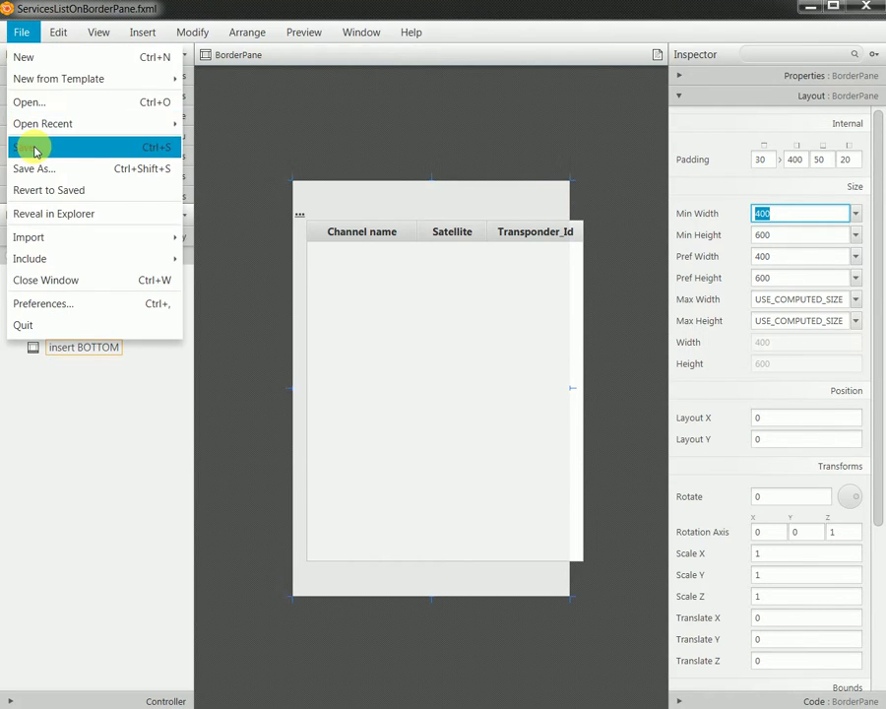
click(32, 147)
- Set the BorderPane's left padding to 15 in ServicesListOnBorderPane.fxml and save the file
click(849, 160)
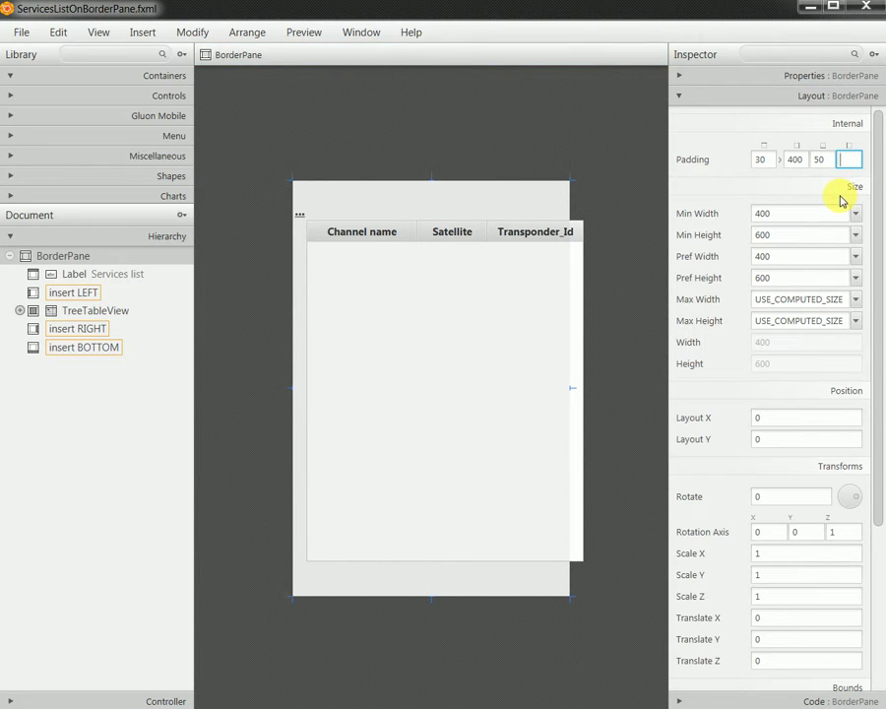
key(Return)
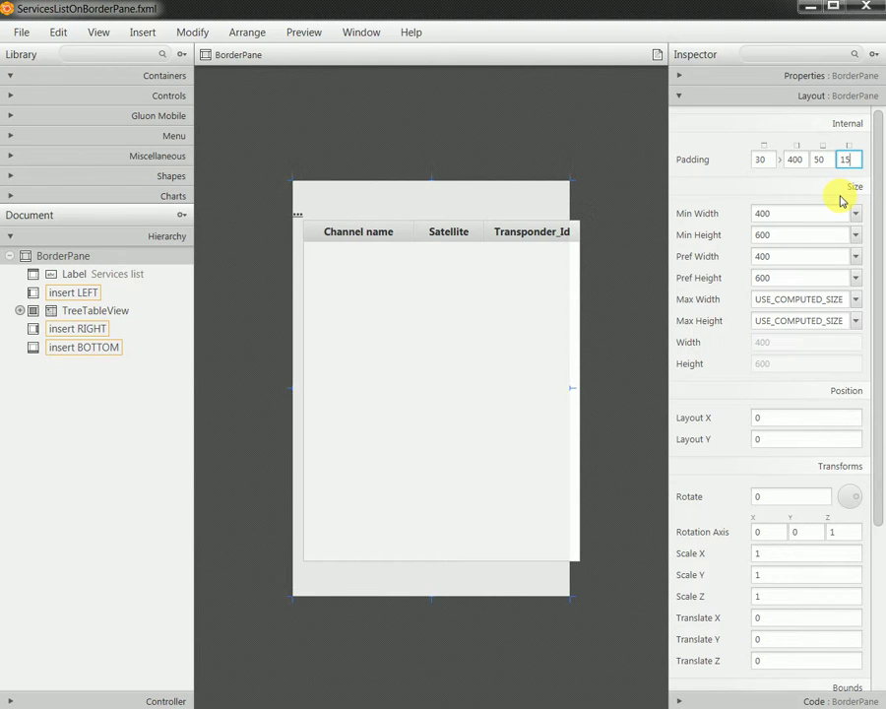
click(22, 33)
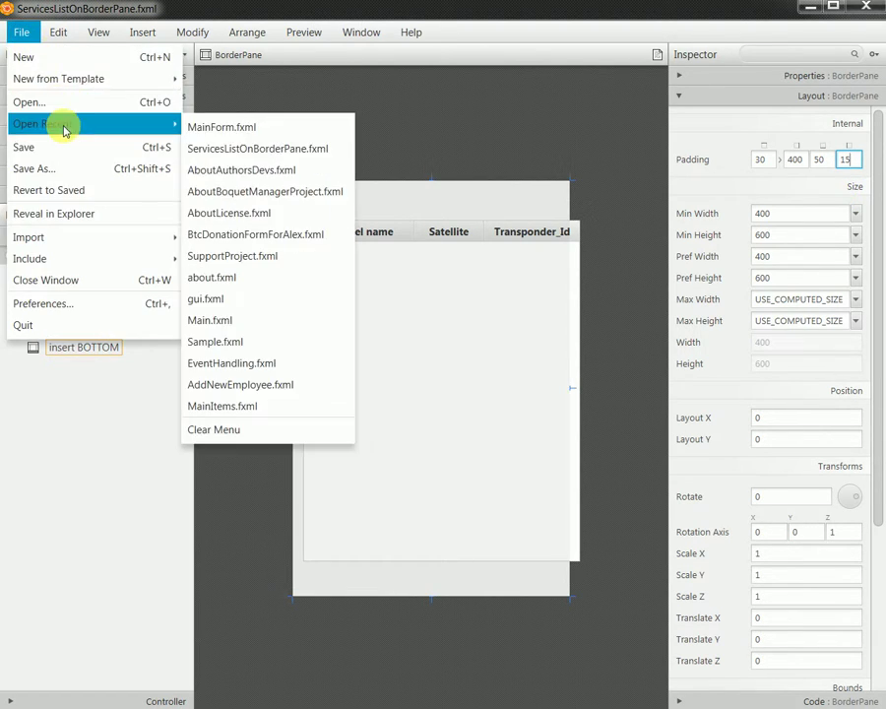
click(68, 148)
- Preview ServicesListOnBorderPane.fxml in its own window and close the preview
click(296, 32)
click(307, 56)
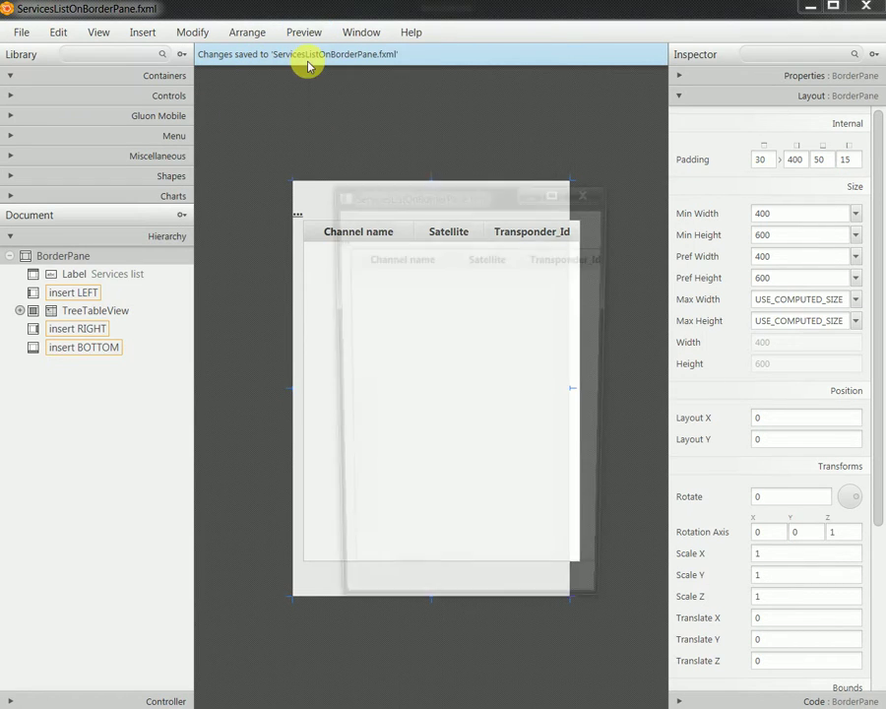
click(589, 190)
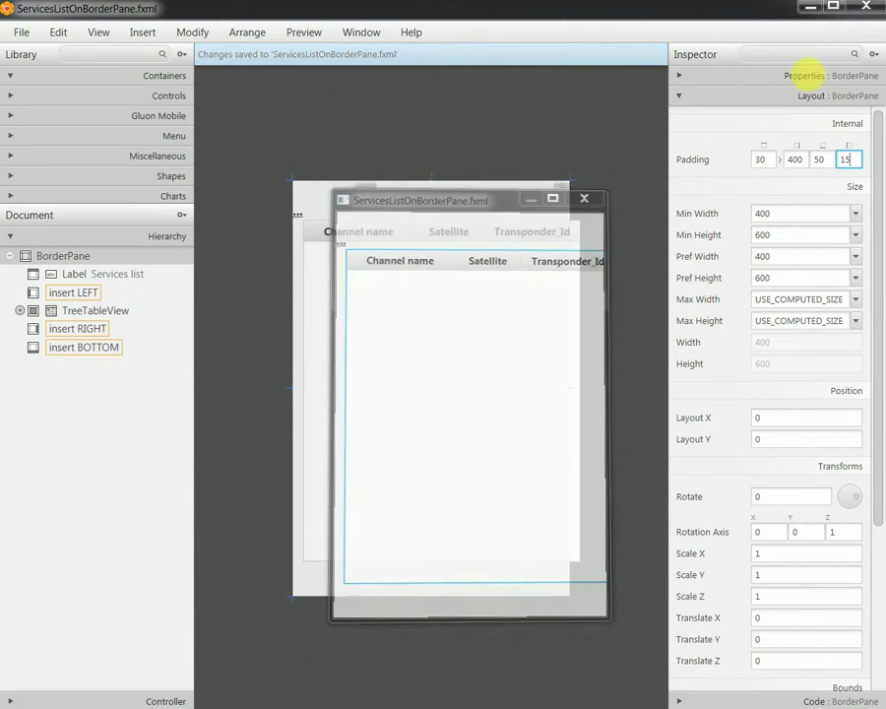
- Open MainForm.fxml again and preview it with the 15 left padding, comparing normal and maximized window size, and close the preview
click(821, 13)
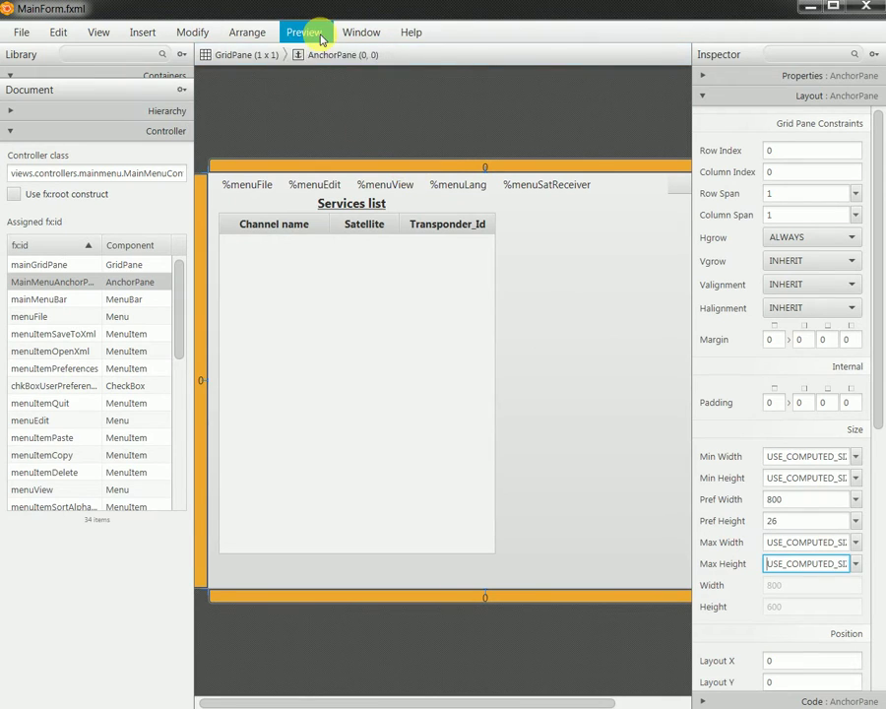
click(22, 32)
click(43, 103)
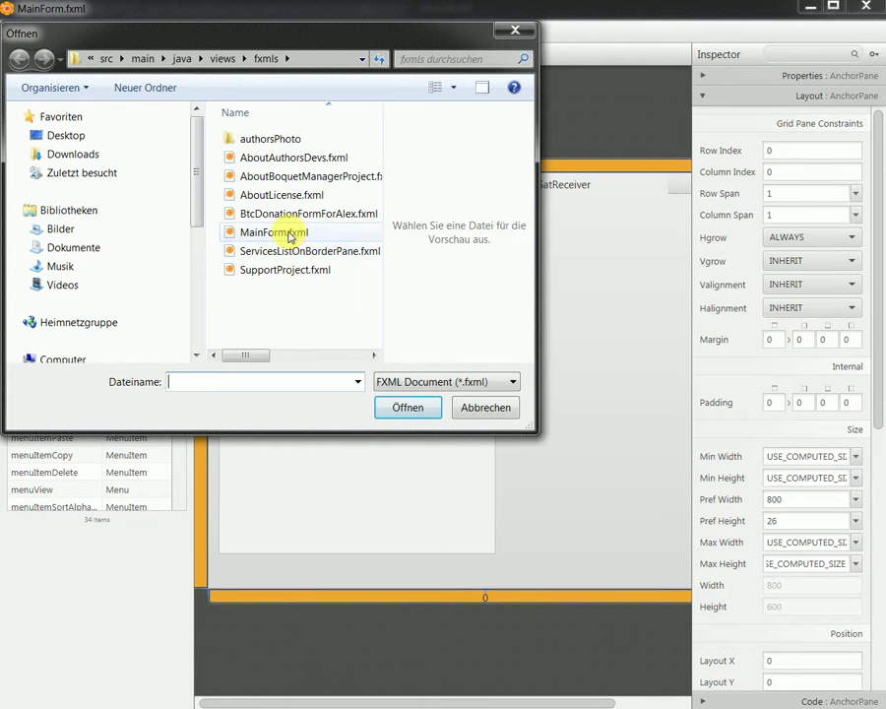
double_click(288, 232)
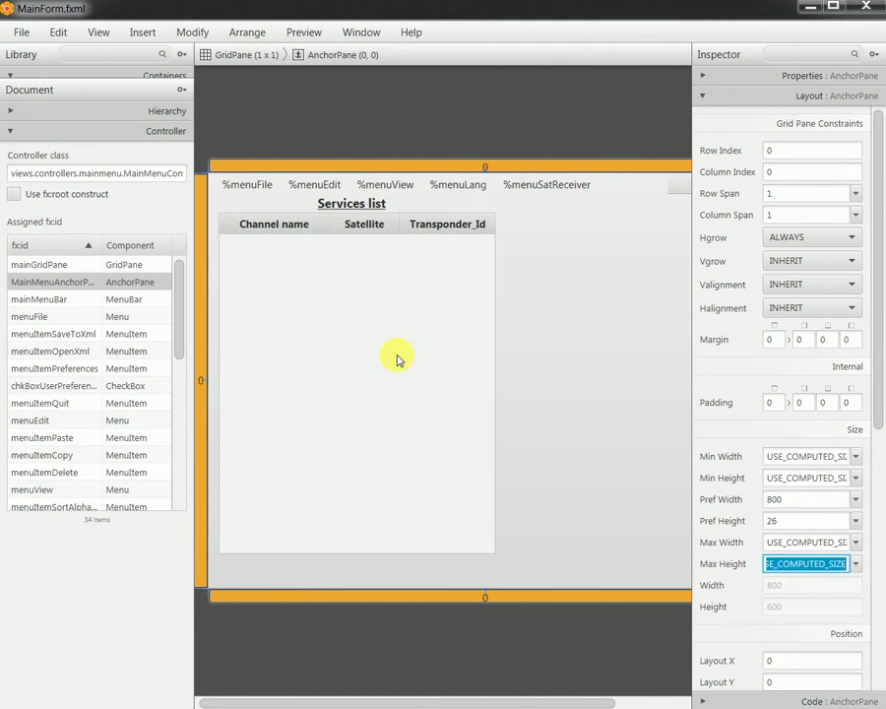
click(360, 34)
click(315, 34)
click(313, 57)
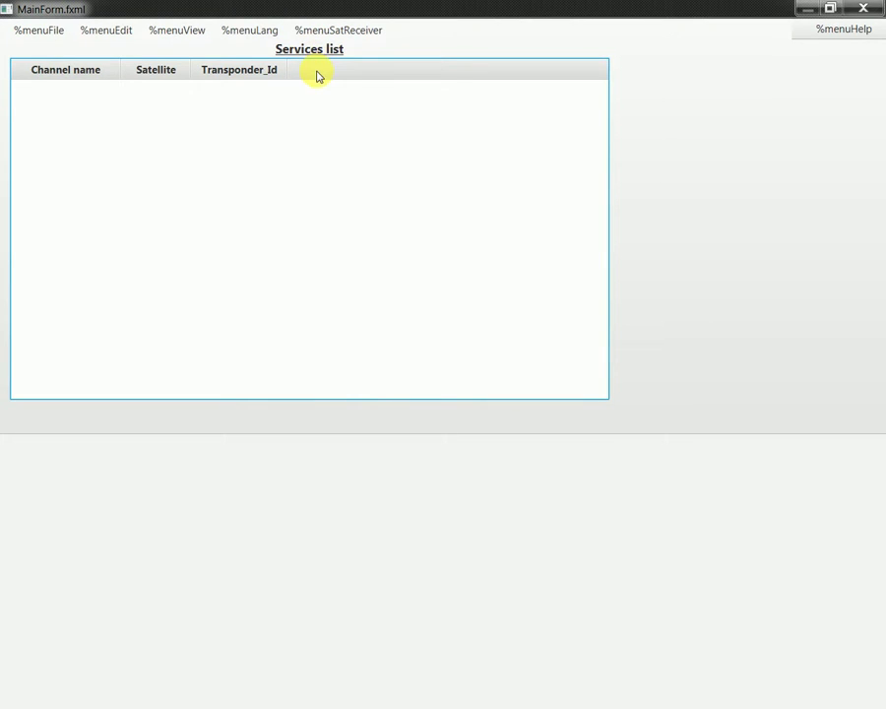
click(830, 9)
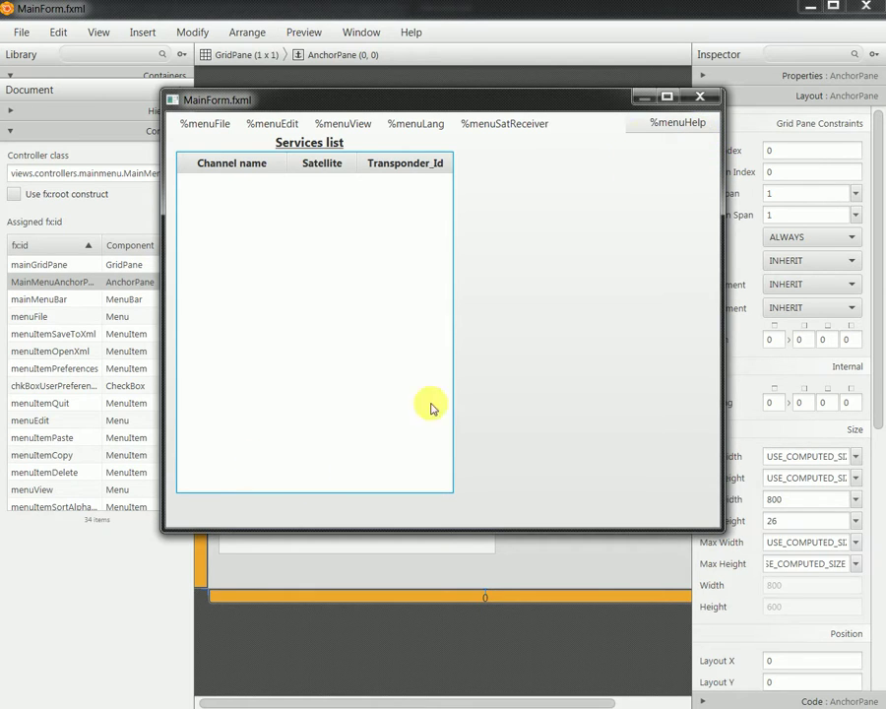
click(668, 96)
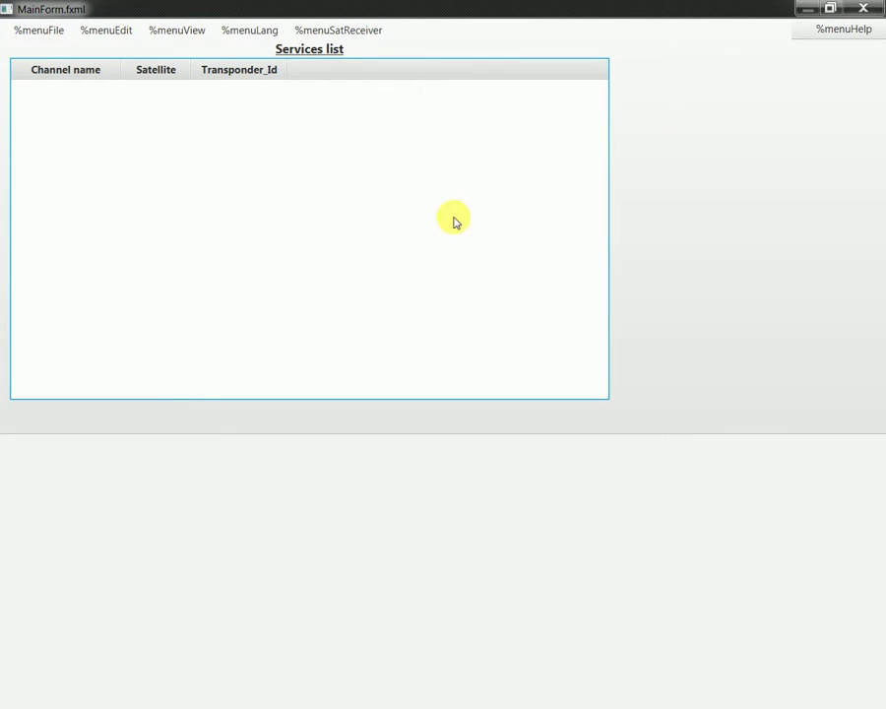
click(124, 398)
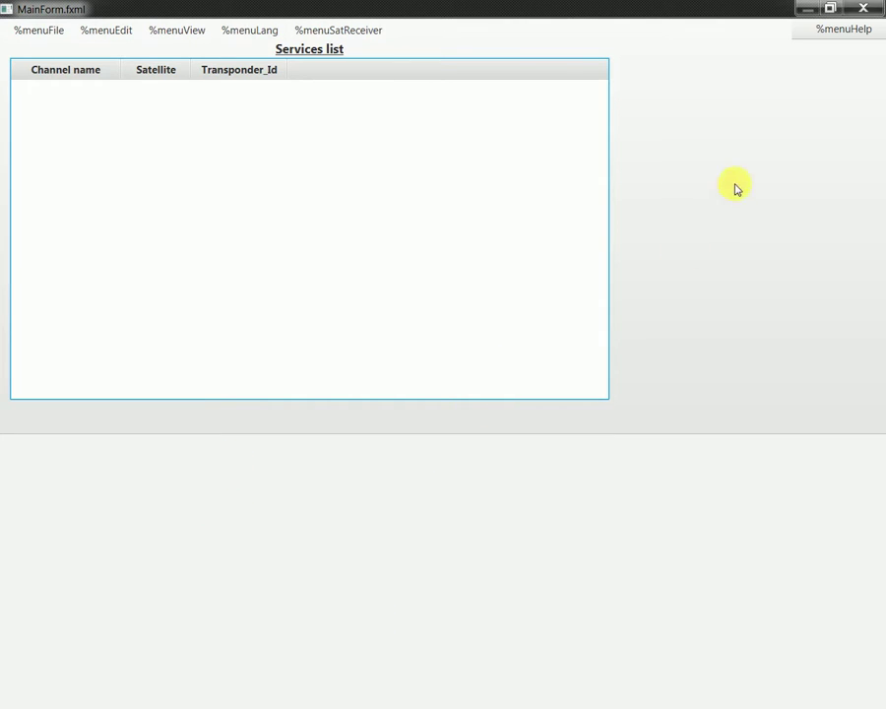
click(866, 9)
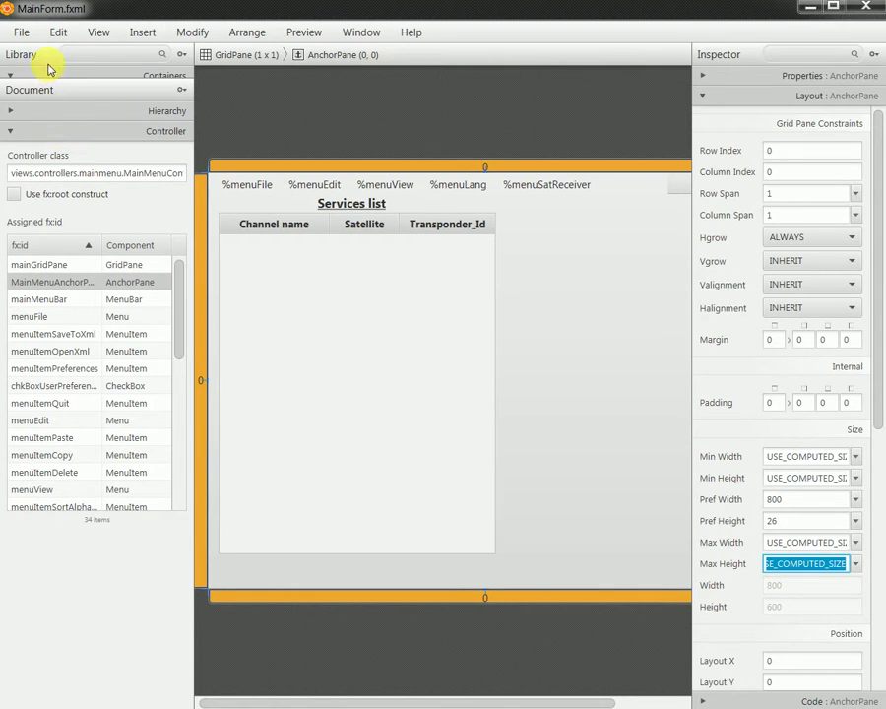
- Enlarge the component library area, expand the document hierarchy of MainForm.fxml and select the root GridPane
drag(85, 86, 117, 226)
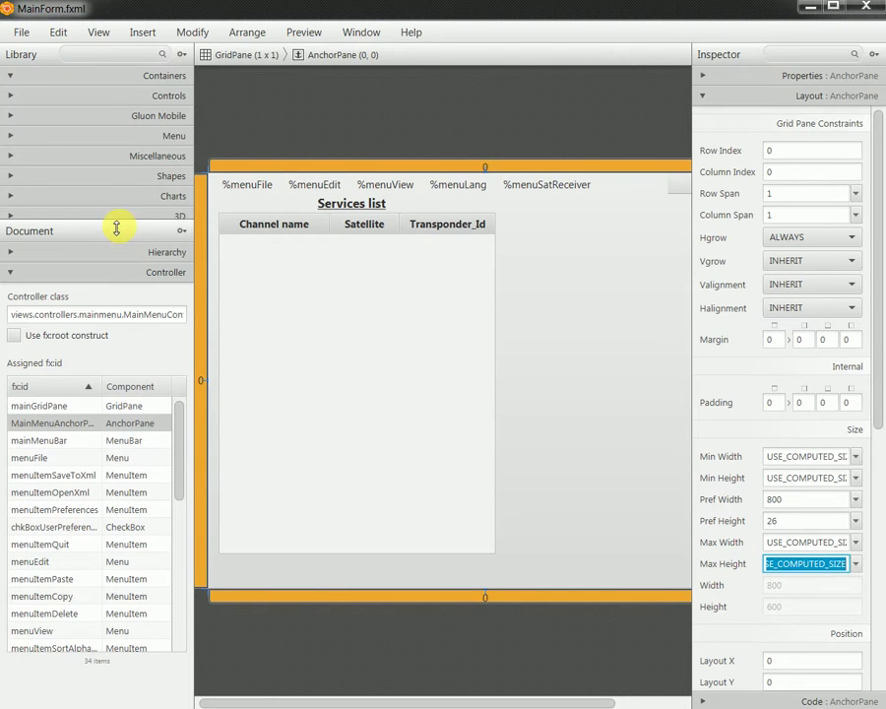
click(70, 263)
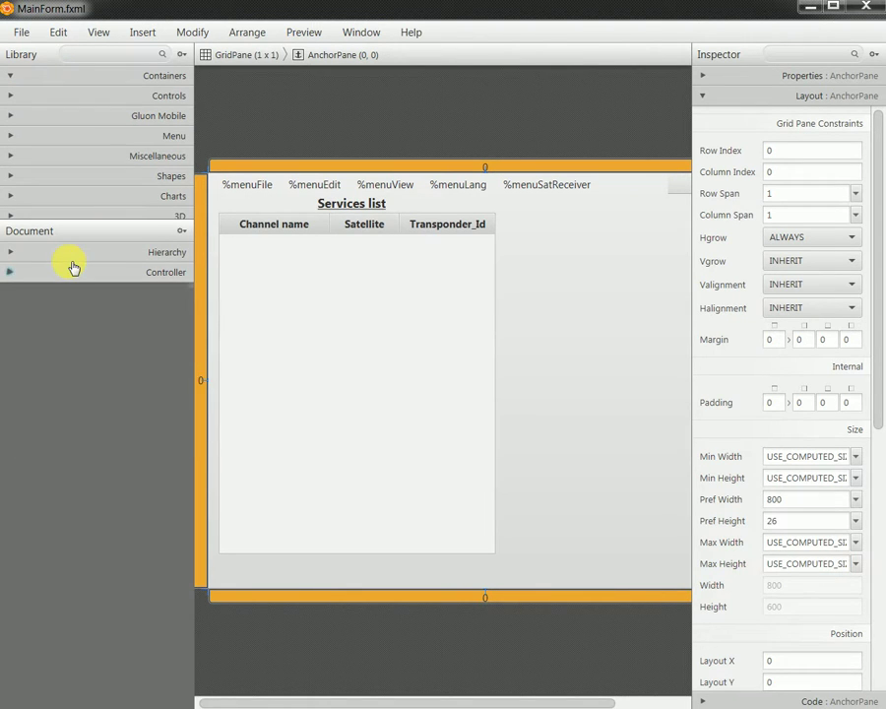
click(107, 266)
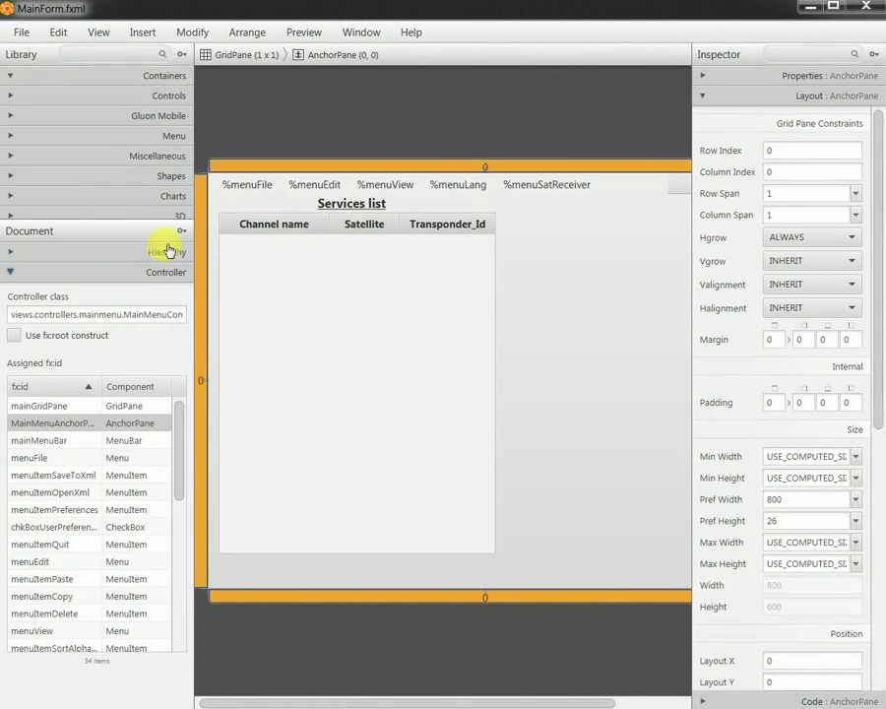
click(174, 252)
click(68, 271)
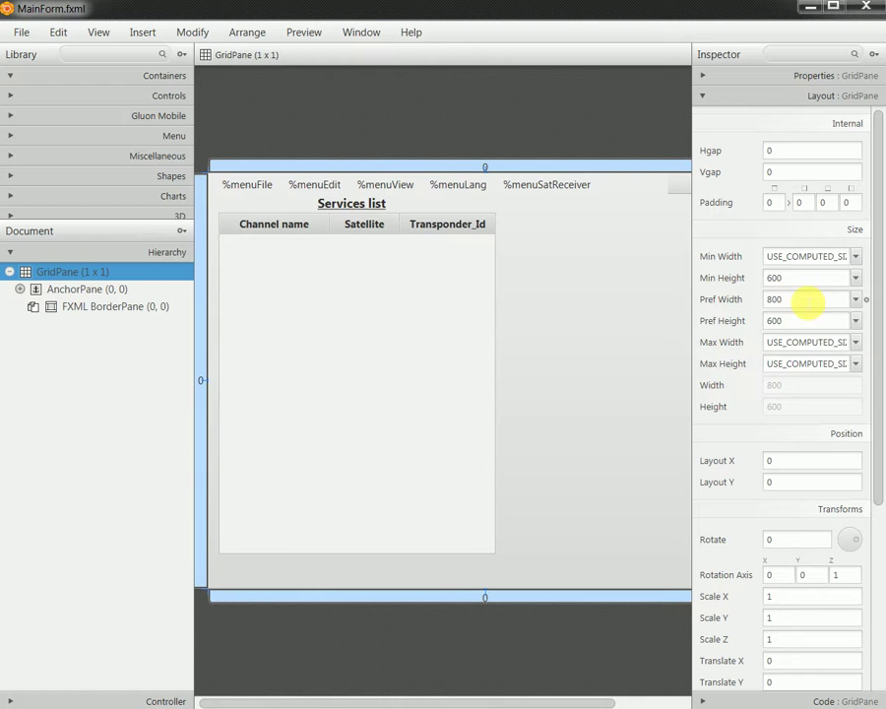
- Set the root GridPane's minimum height to USE_COMPUTED_SIZE
click(814, 278)
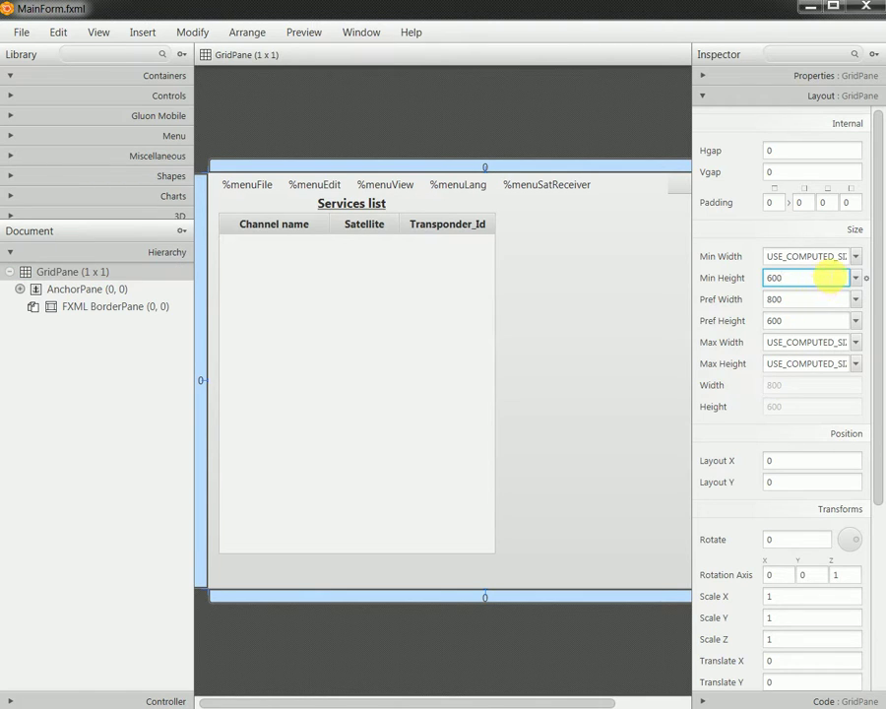
click(857, 278)
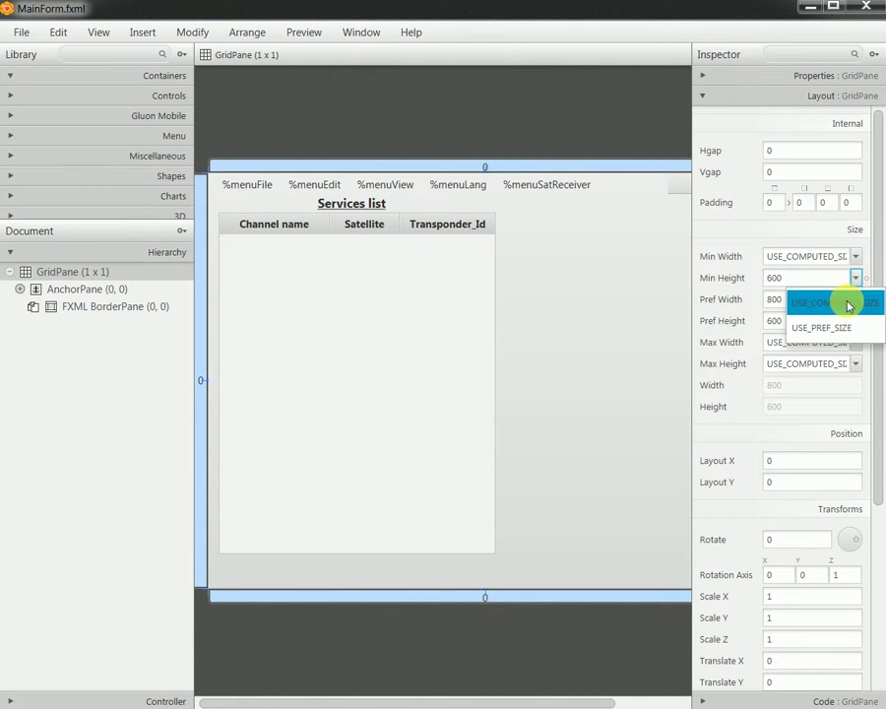
click(844, 301)
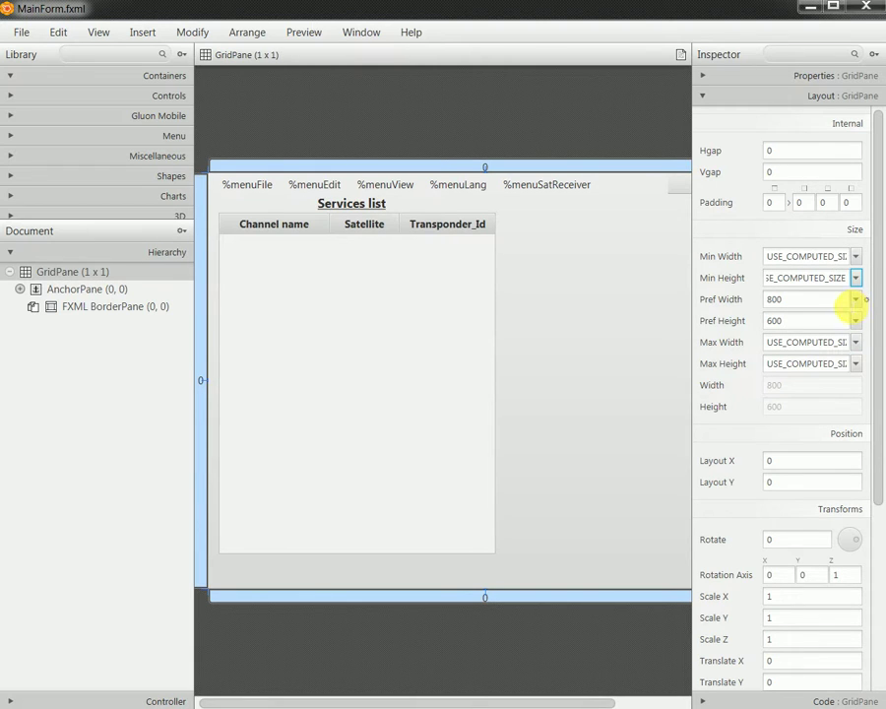
- Set the root GridPane's minimum width to 800 and minimum height to 600 in MainForm.fxml, and save the file
double_click(800, 308)
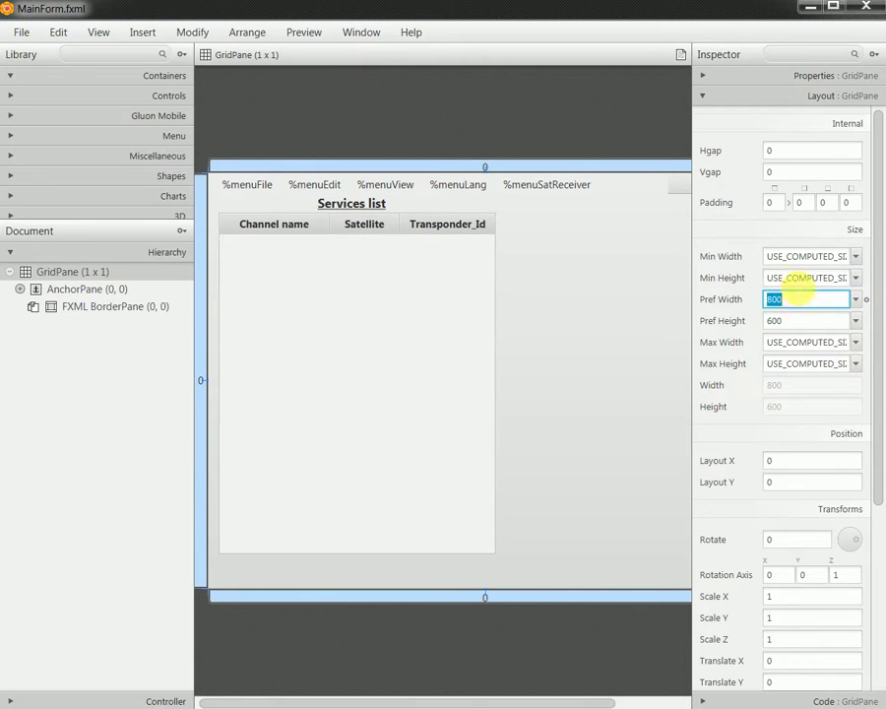
double_click(783, 255)
text(800)
double_click(788, 320)
key(ctrl+c)
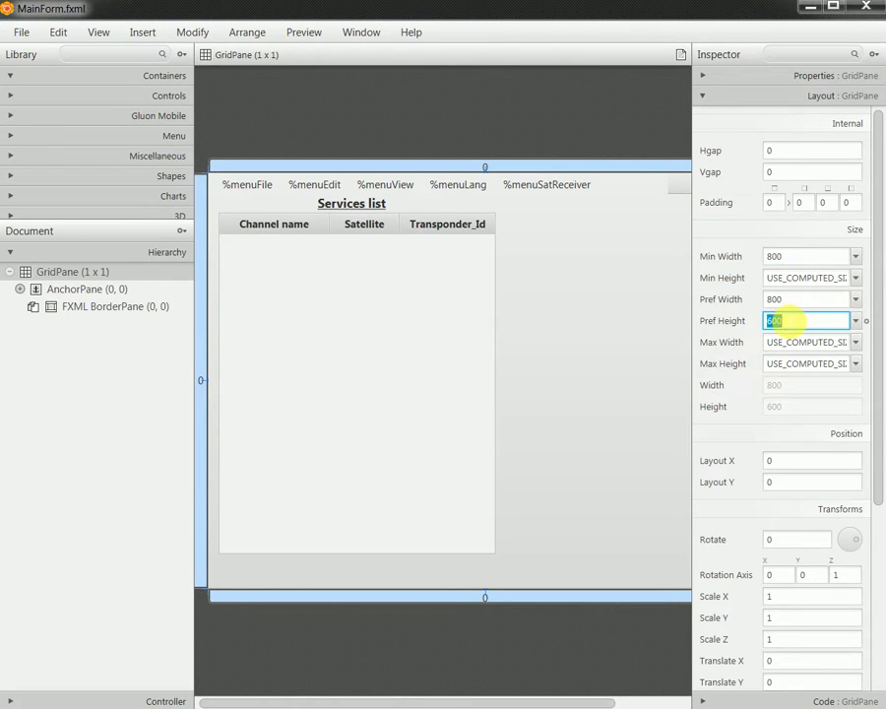
double_click(788, 279)
key(ctrl+v)
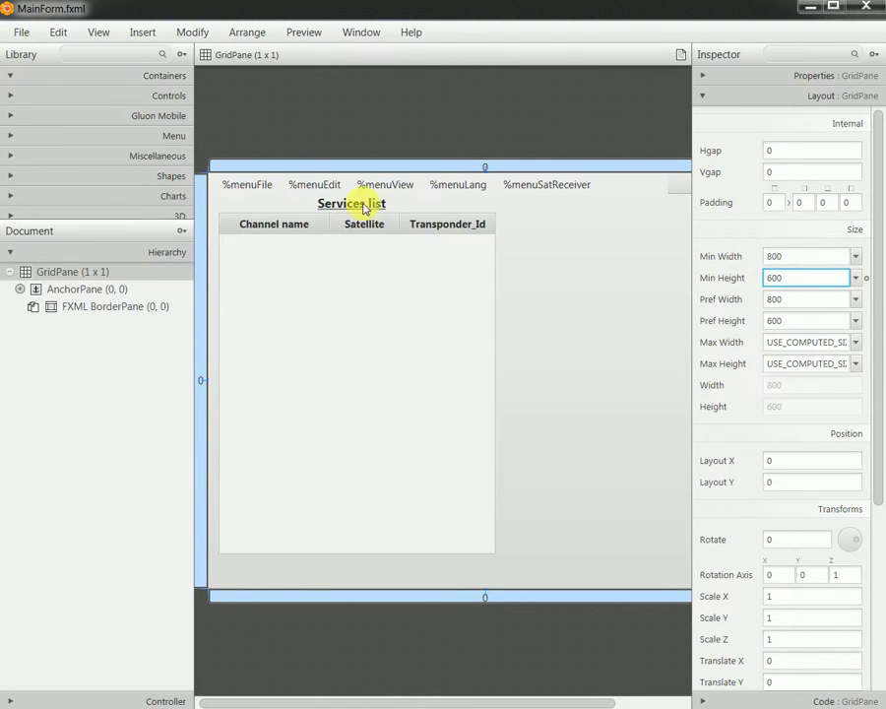
click(20, 31)
click(61, 144)
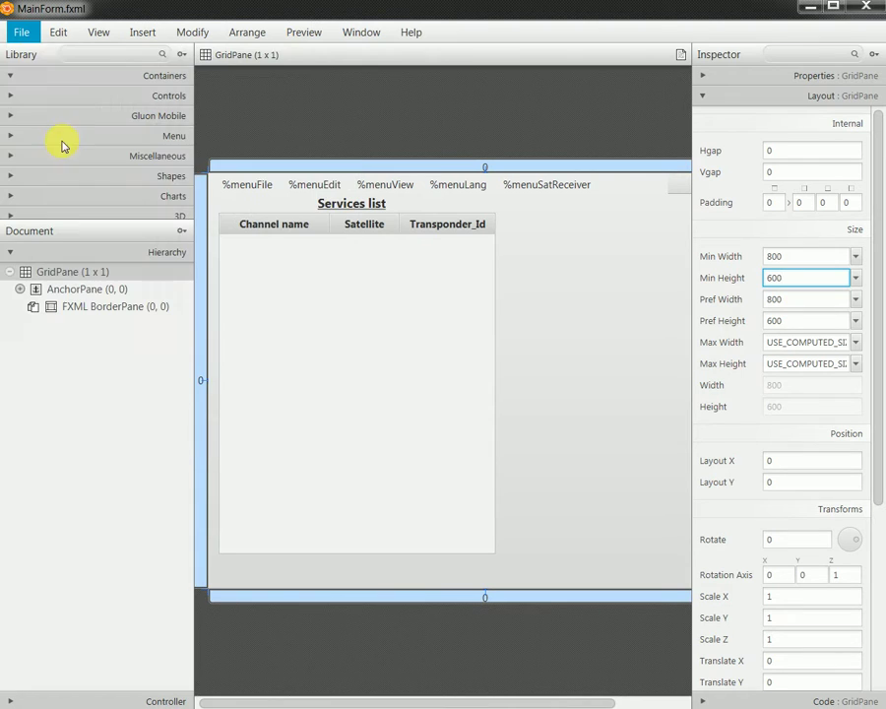
- Preview MainForm.fxml with the GridPane's fixed minimum sizes at normal and maximized window size, close it and review the GridPane's layout settings
click(304, 32)
click(311, 59)
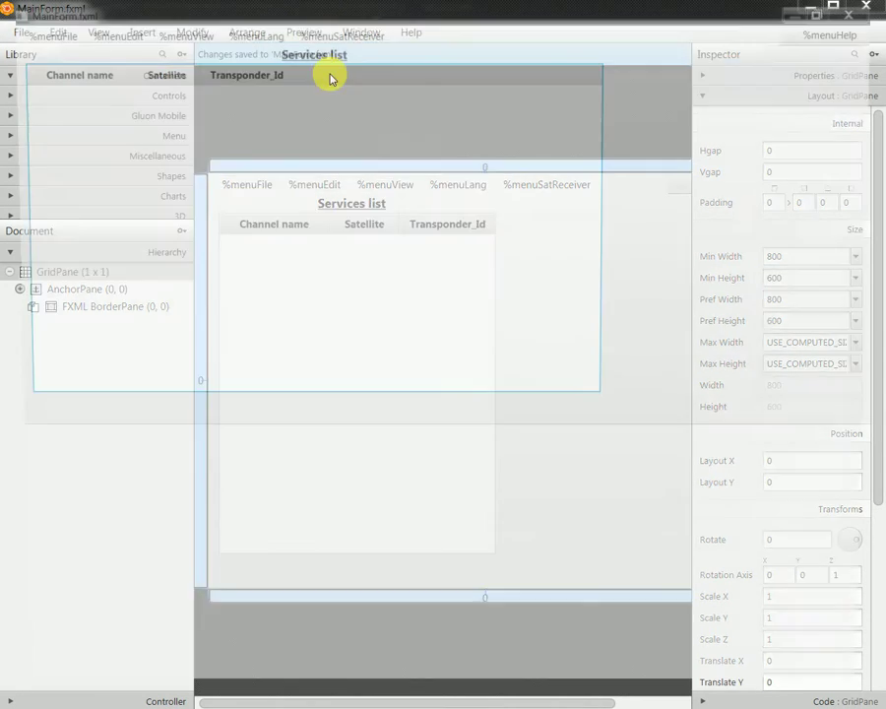
double_click(533, 20)
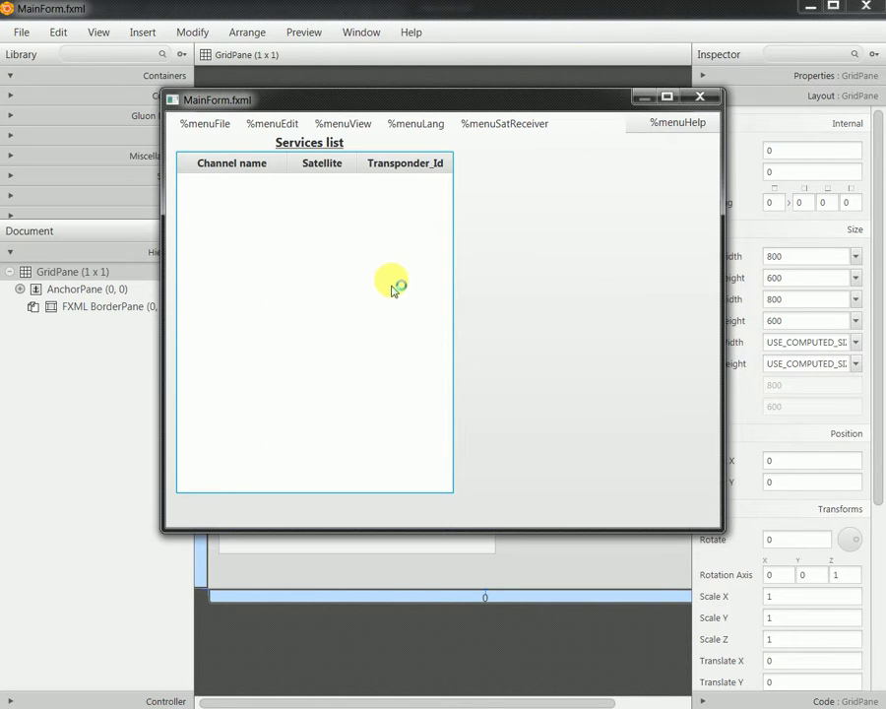
click(667, 96)
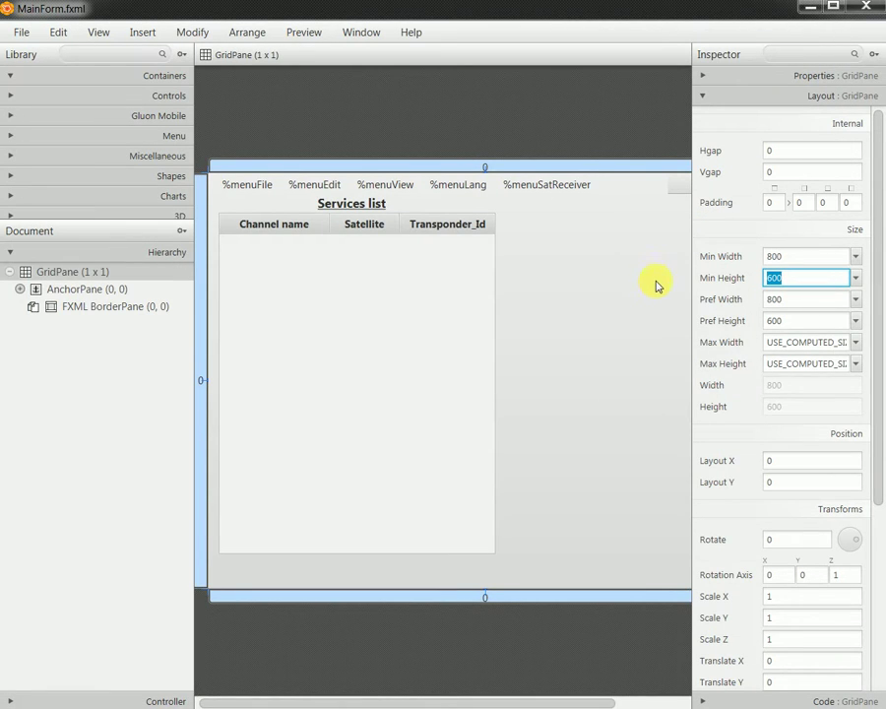
drag(877, 434, 876, 181)
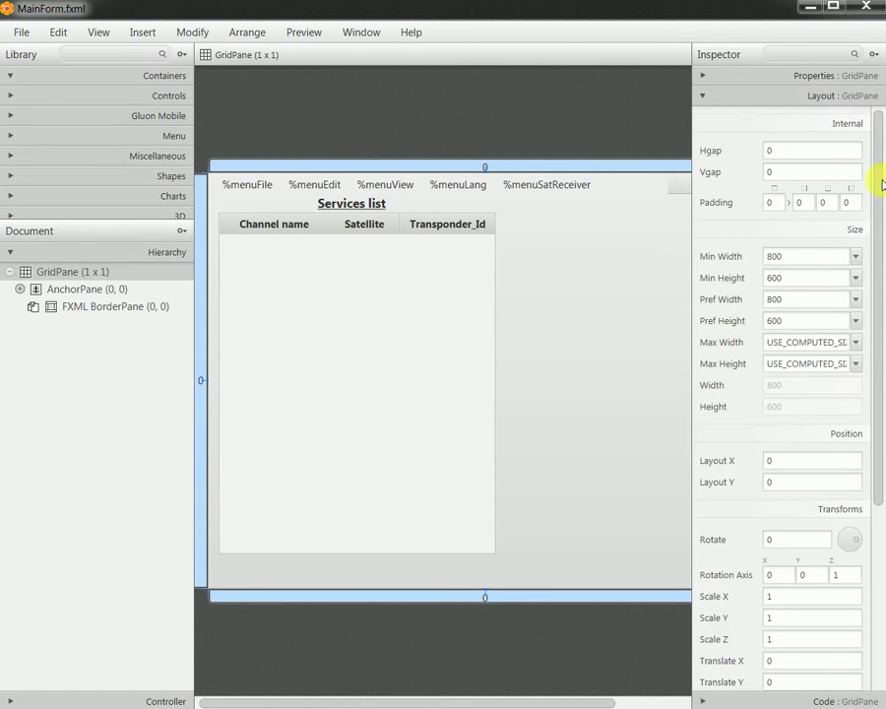
- Switch to ServicesListOnBorderPane.fxml, set the BorderPane's minimum and preferred heights to 700, and save the file
key(alt+Tab)
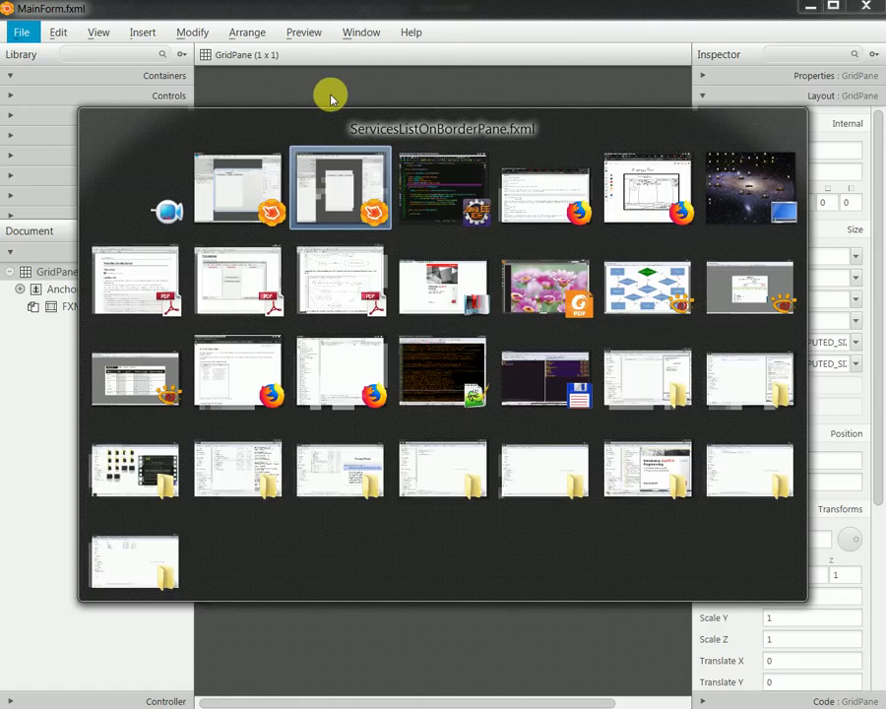
click(361, 172)
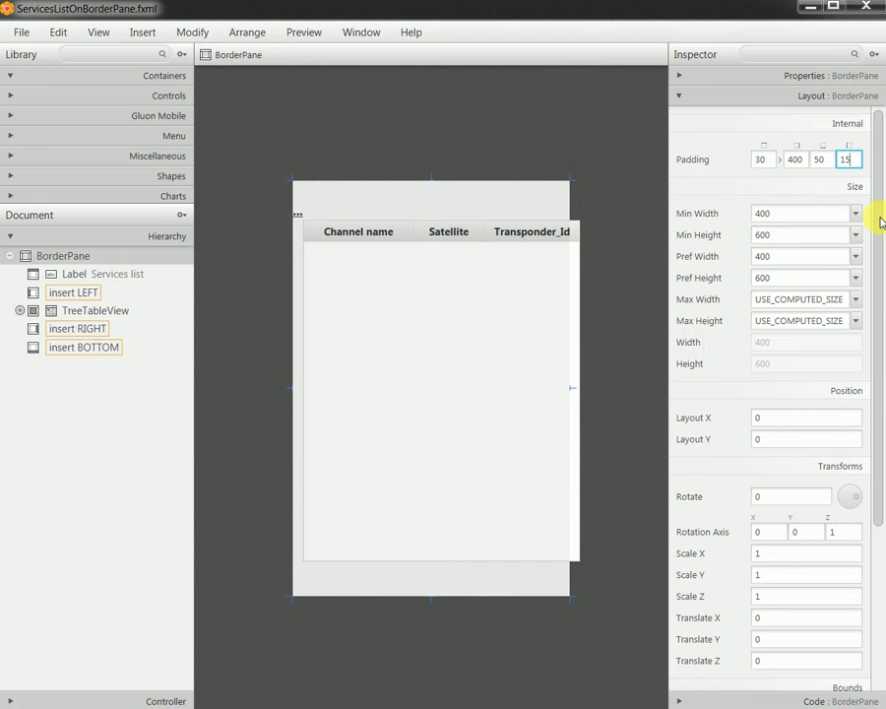
key(alt+Tab)
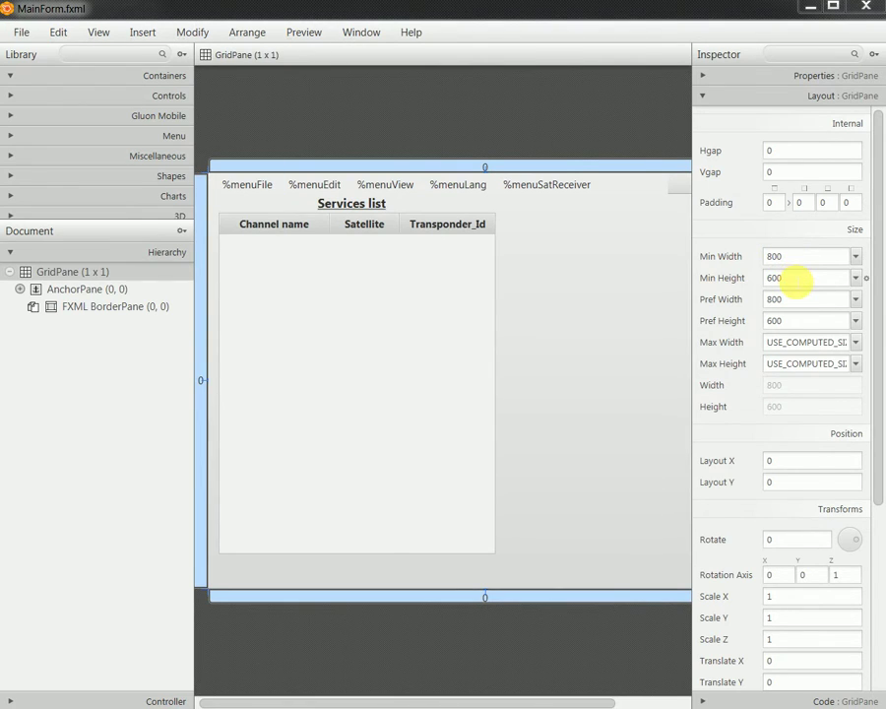
key(alt+Tab)
click(792, 242)
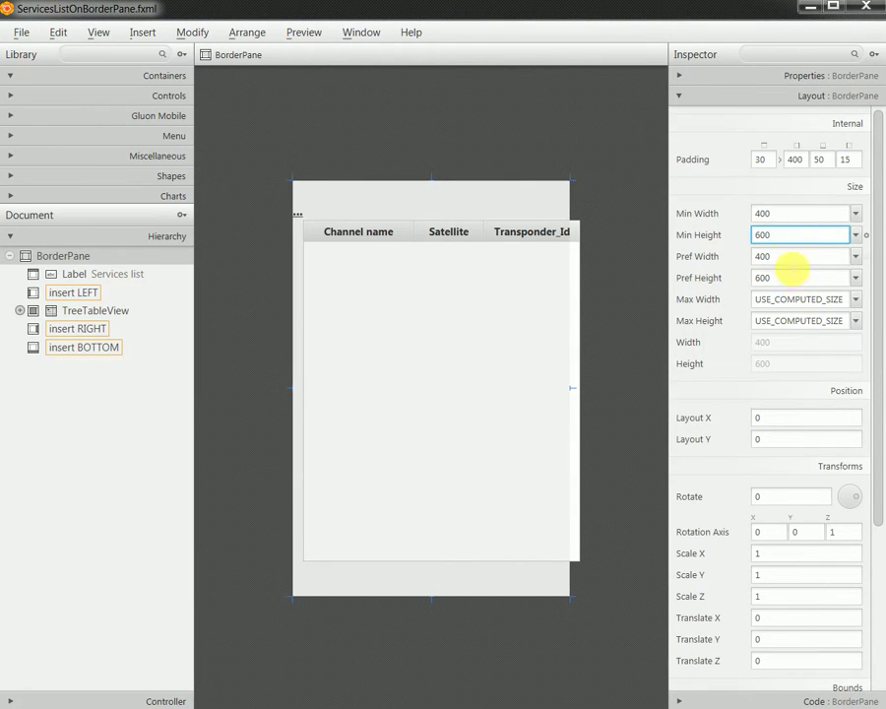
click(793, 277)
drag(780, 240, 681, 238)
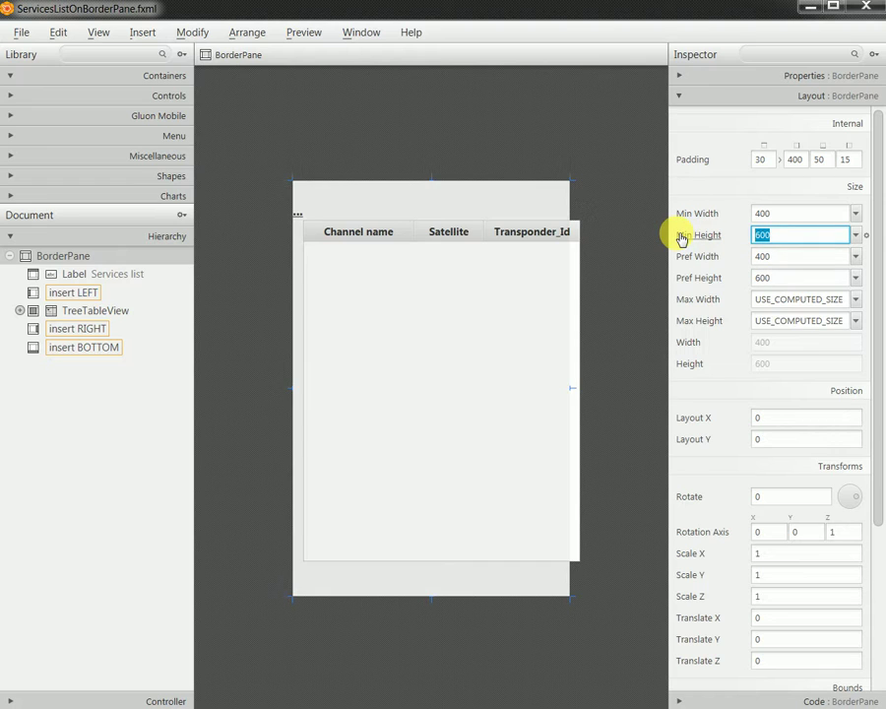
text(700)
key(Return)
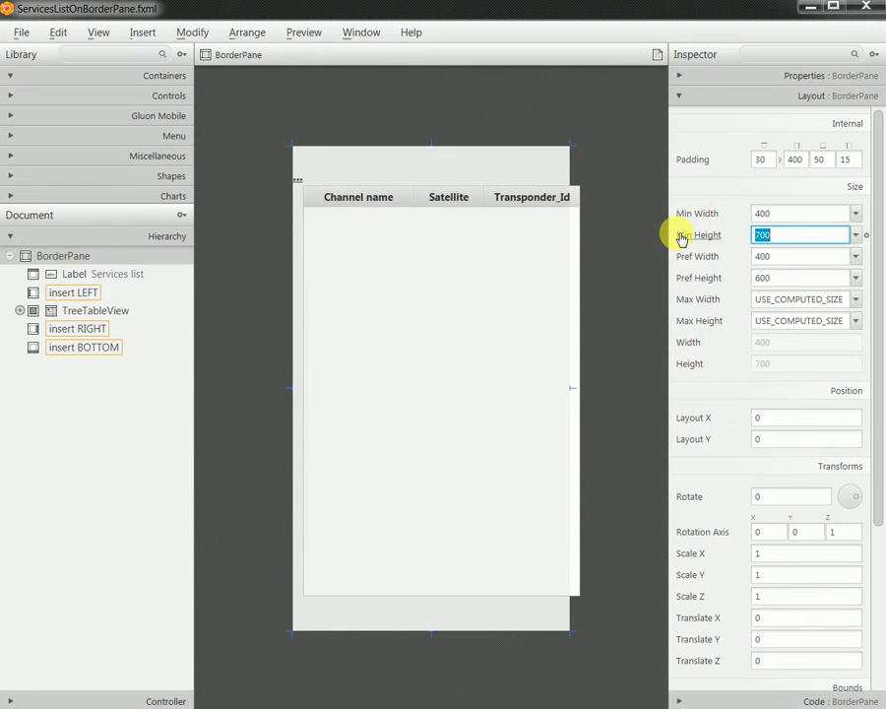
drag(808, 278, 666, 278)
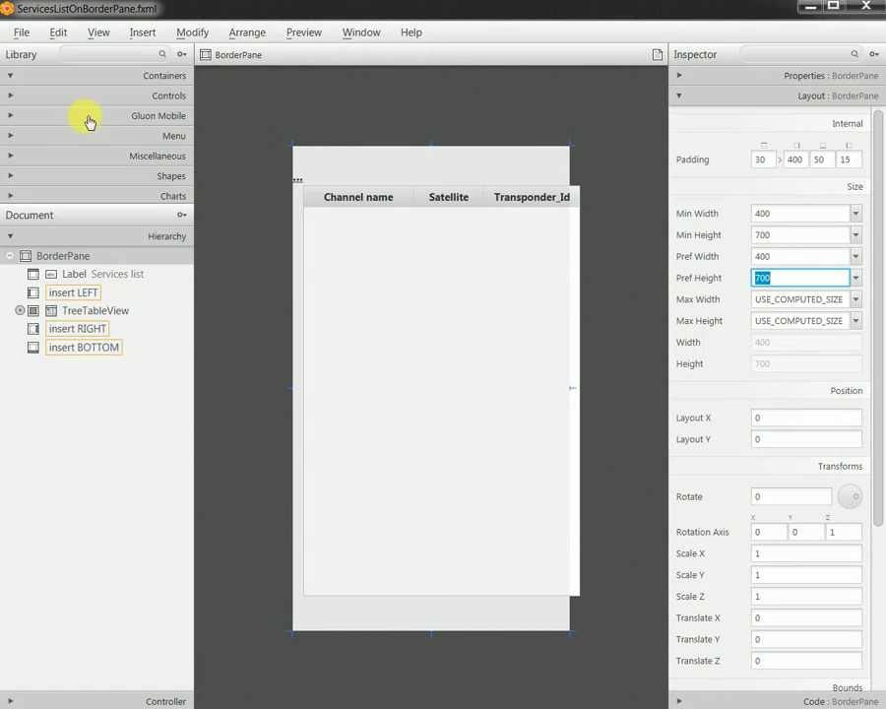
click(22, 32)
click(86, 147)
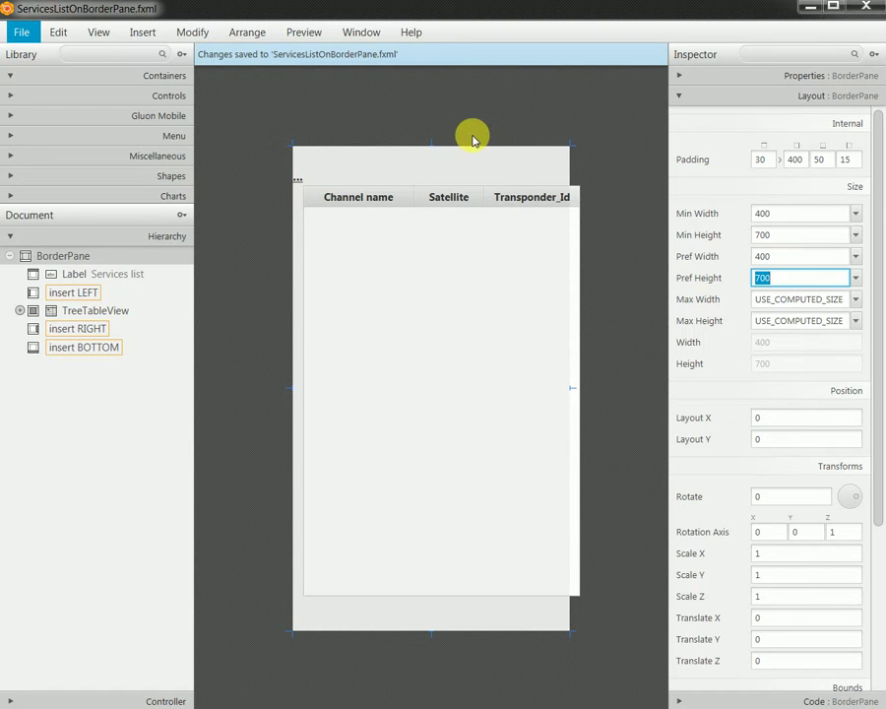
- Return to MainForm.fxml, preview it in a window at restored and maximized size, and close the preview
key(alt+Tab)
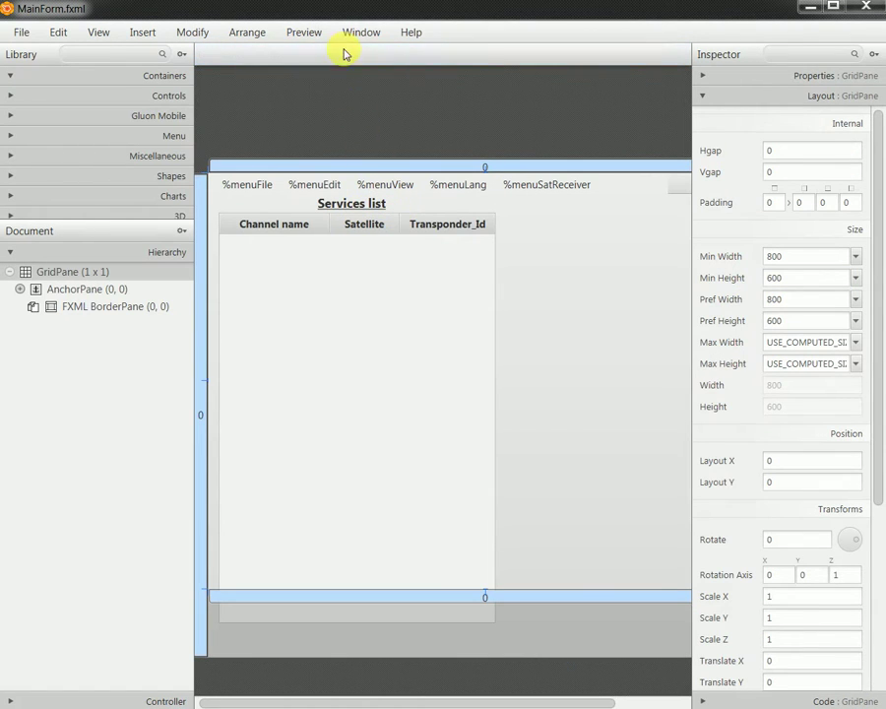
click(350, 33)
click(315, 32)
click(344, 57)
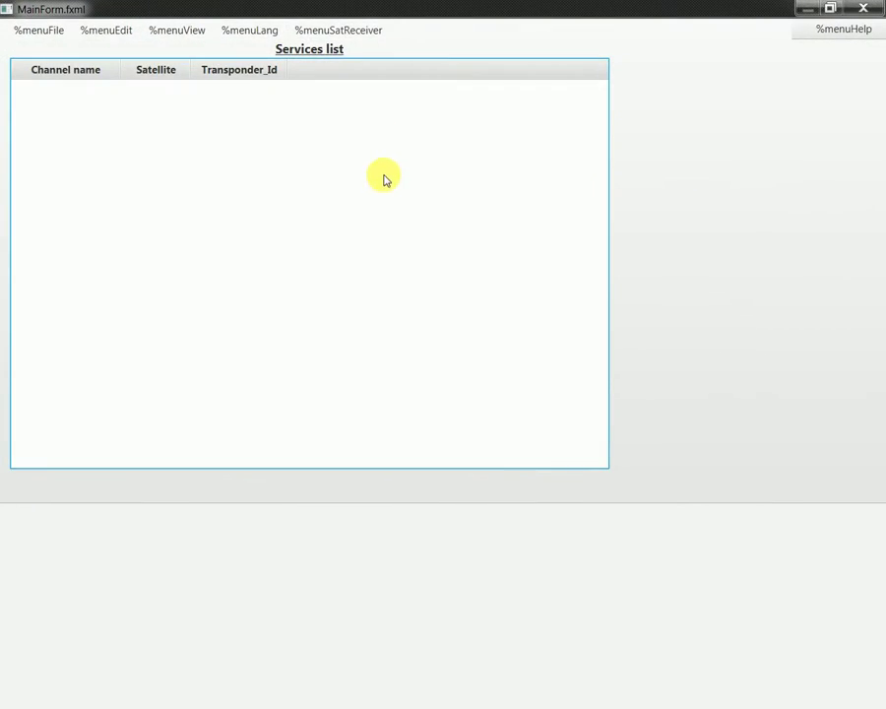
double_click(384, 10)
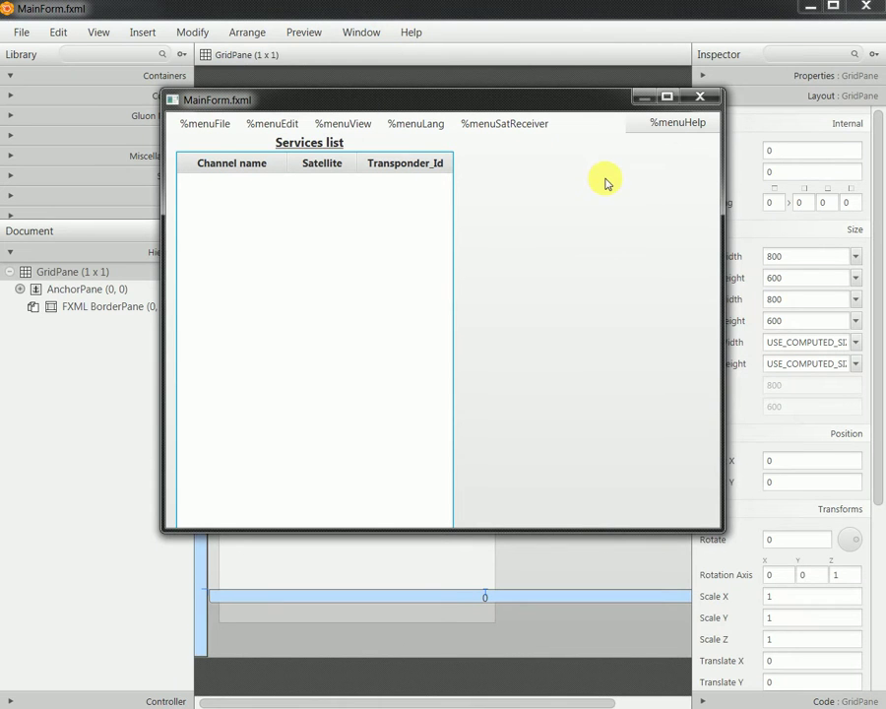
click(666, 97)
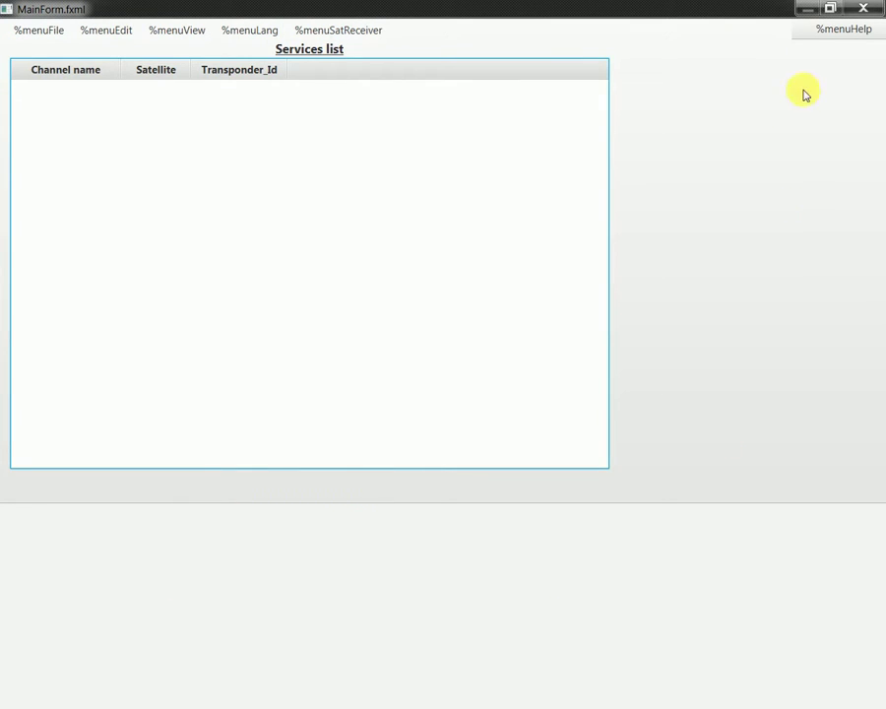
click(866, 9)
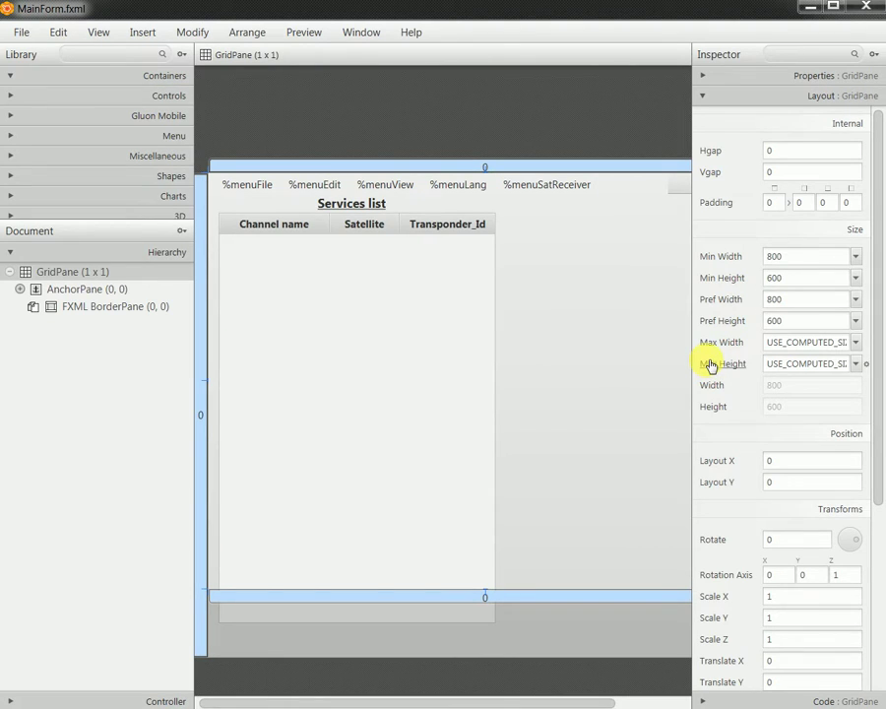
- Set the MainForm GridPane's preferred height, preferred width and minimum height to USE_COMPUTED_SIZE
click(856, 322)
click(851, 344)
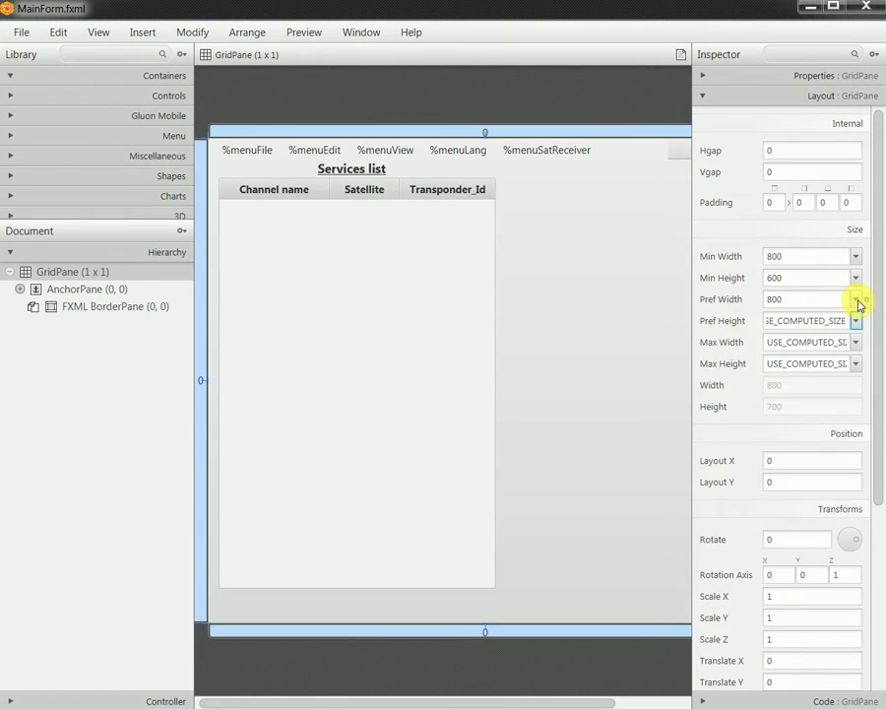
click(856, 300)
click(848, 320)
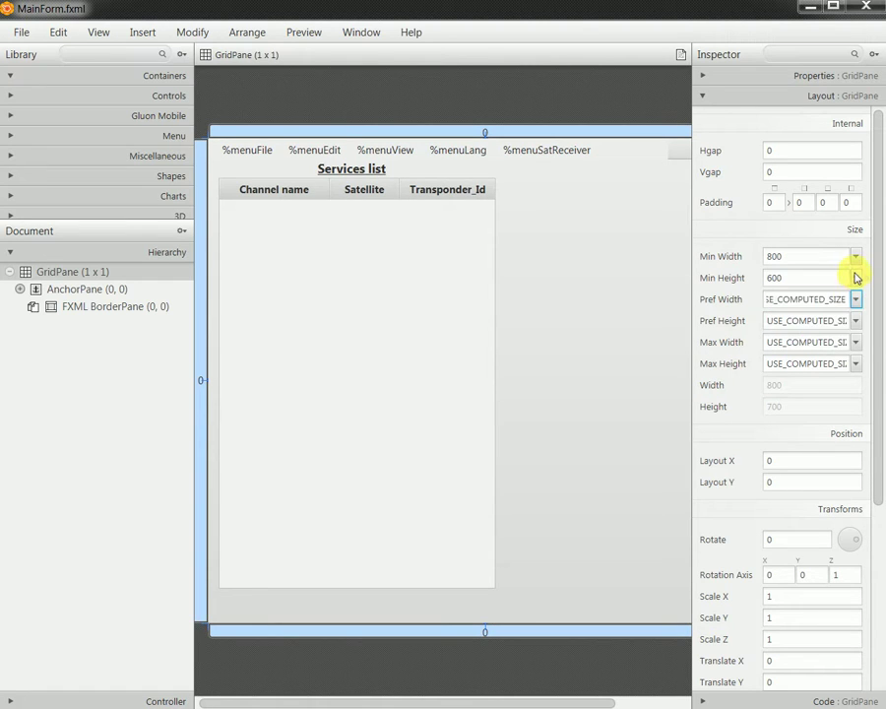
click(856, 278)
click(836, 327)
click(856, 278)
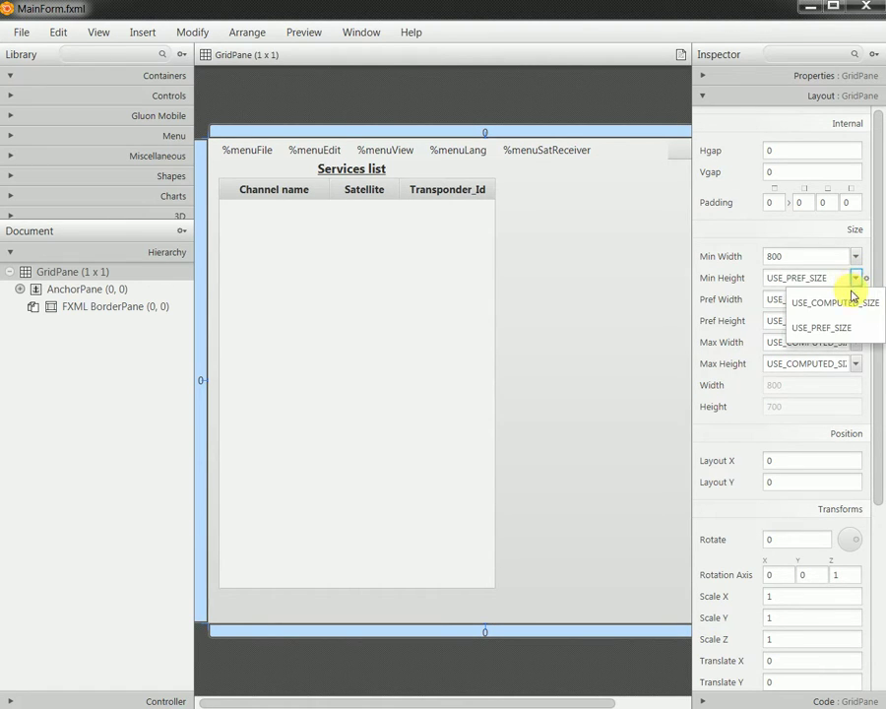
click(835, 302)
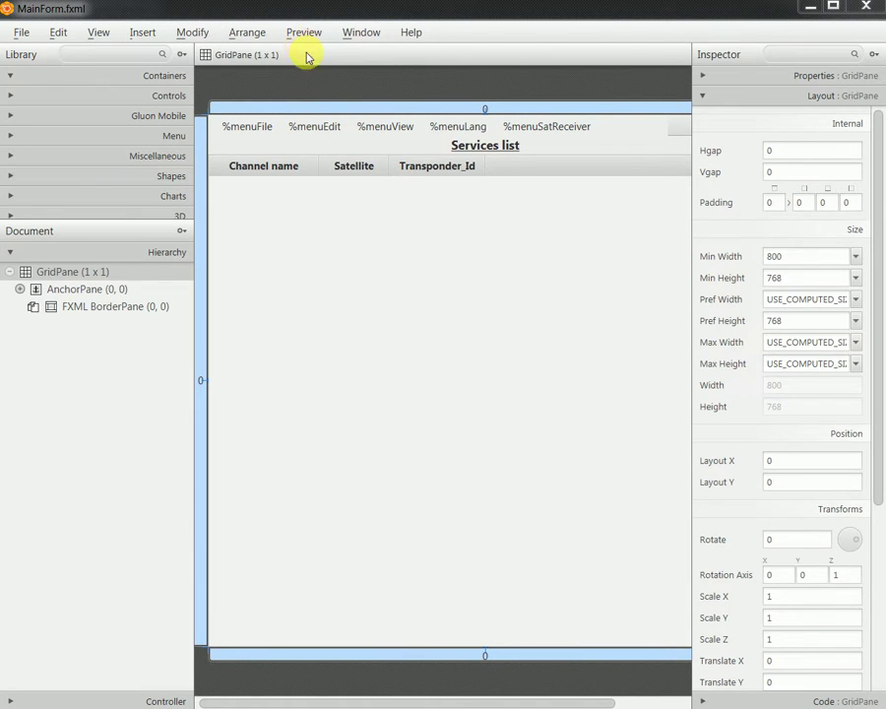
- In ServicesListOnBorderPane.fxml, set the BorderPane's minimum width to 1000 and save the file
key(alt+Tab)
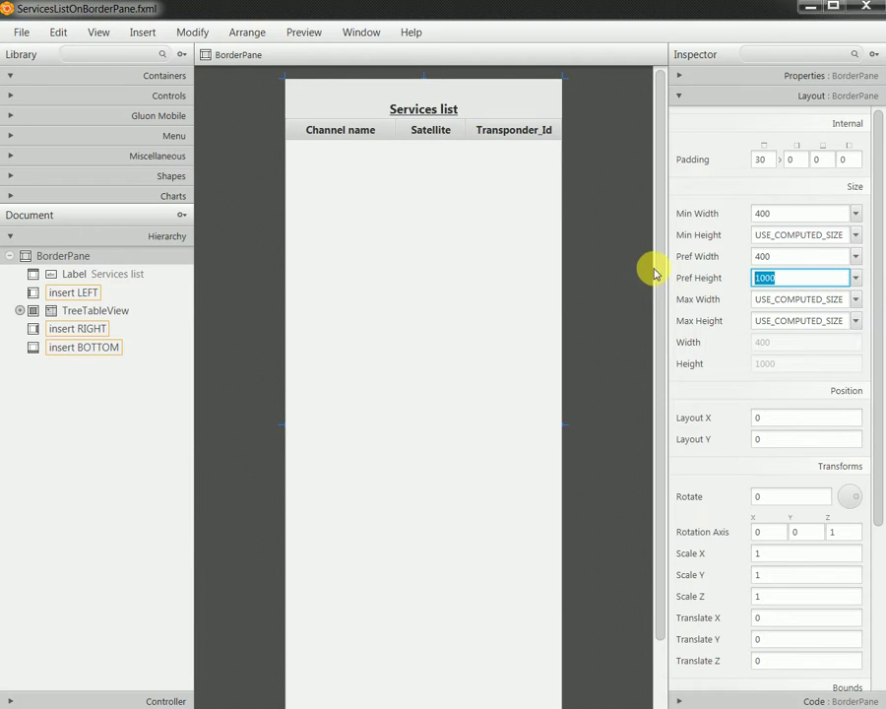
click(829, 212)
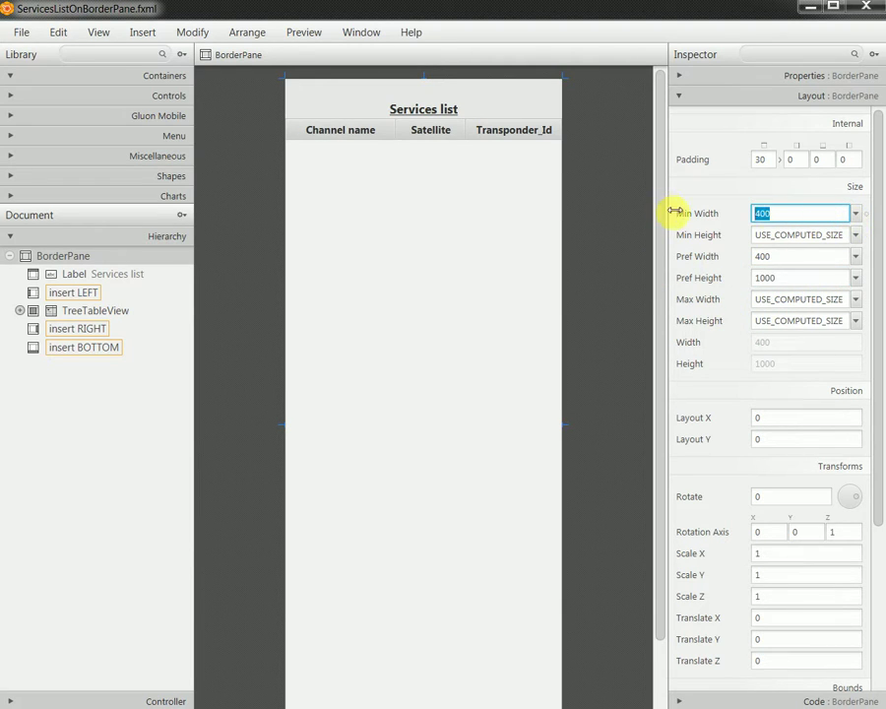
text(1000)
key(Return)
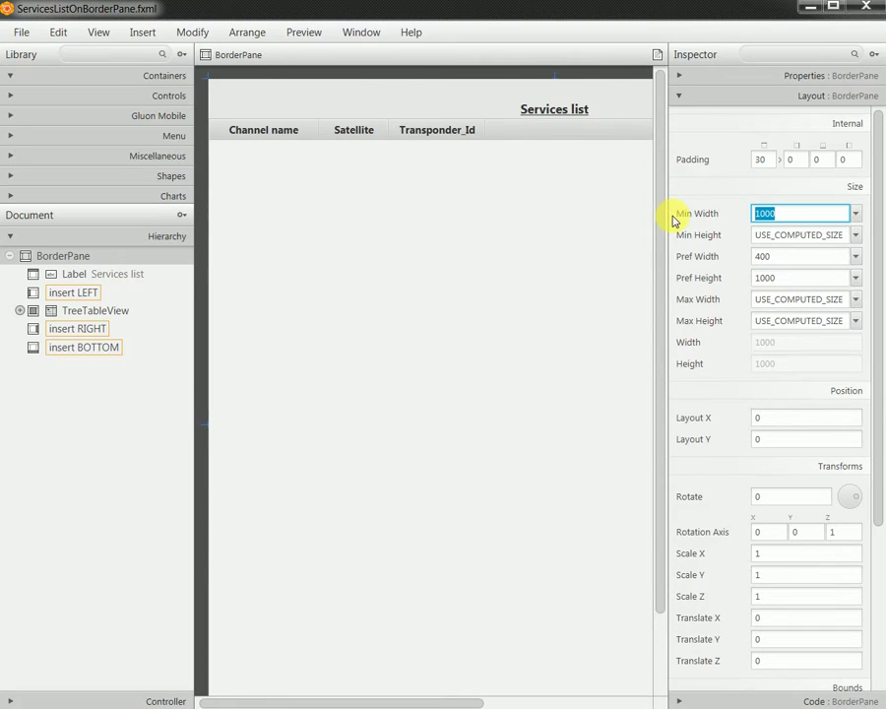
click(30, 34)
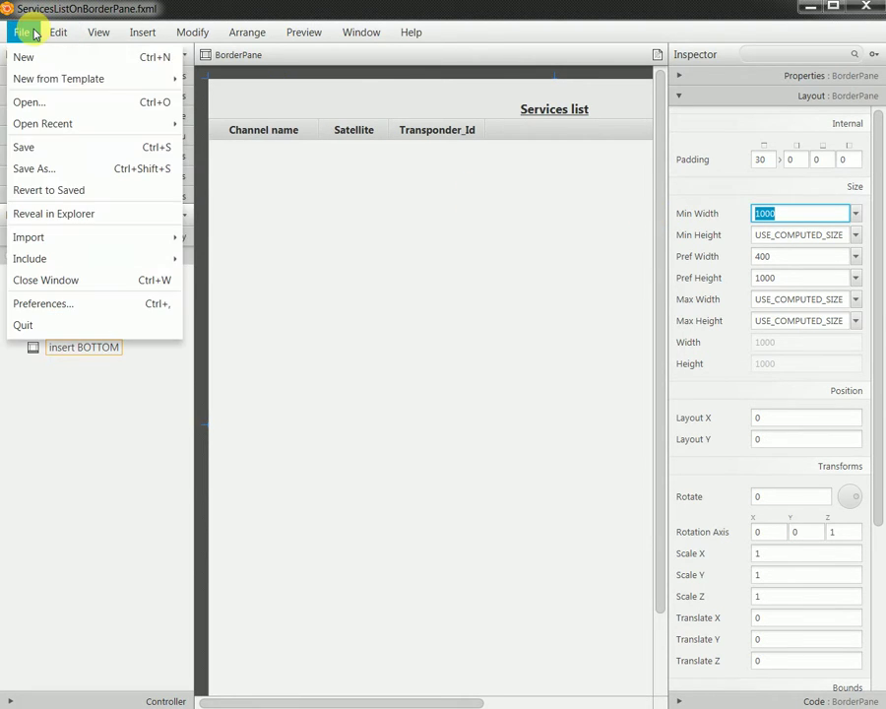
click(59, 147)
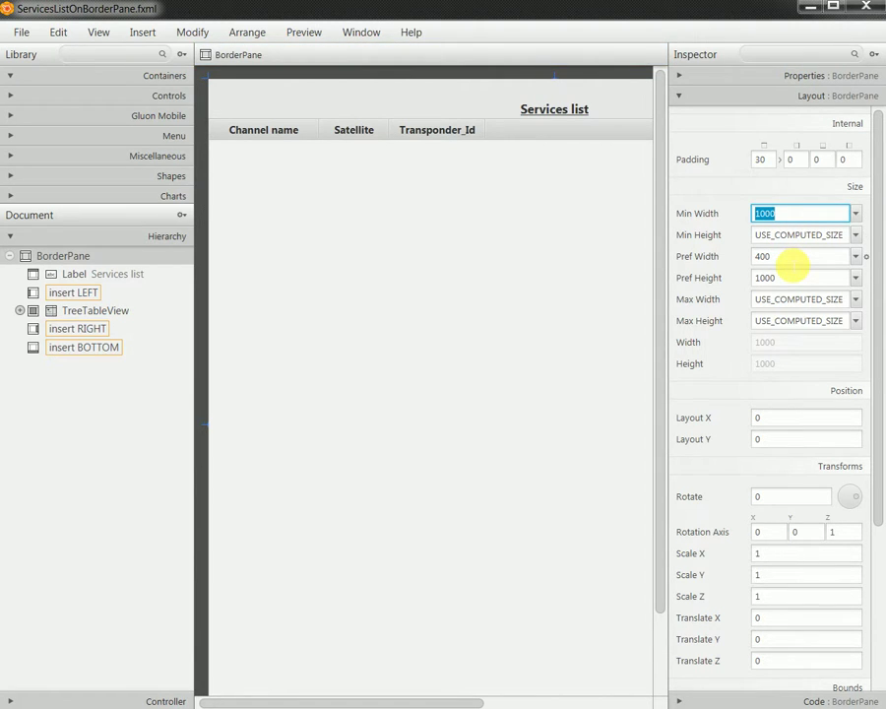
- Preview MainForm.fxml in a window, check it maximized, restored and shrunk to a small size, and close the preview
click(809, 8)
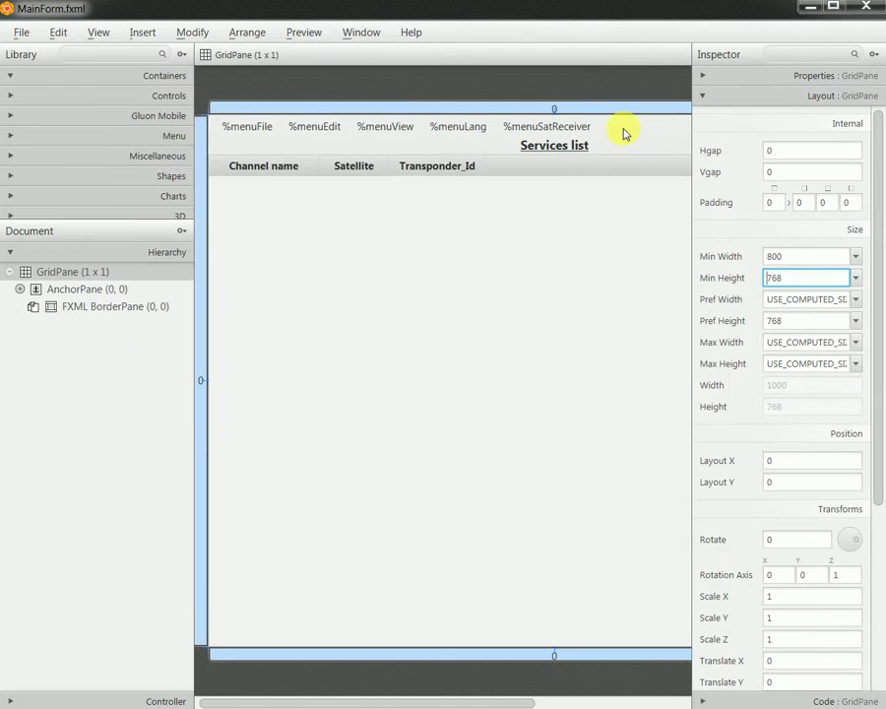
click(308, 32)
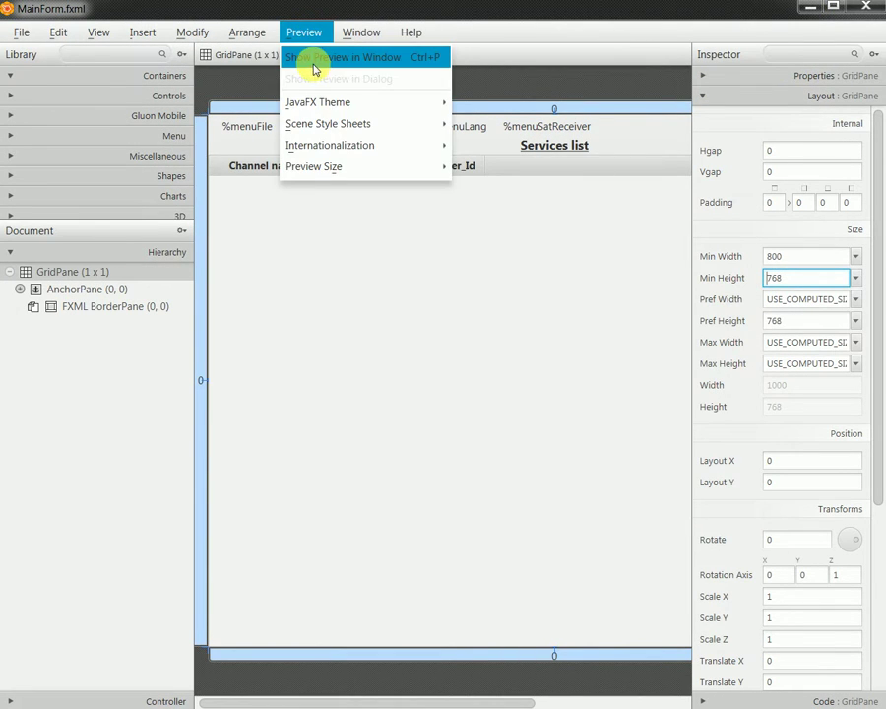
click(315, 59)
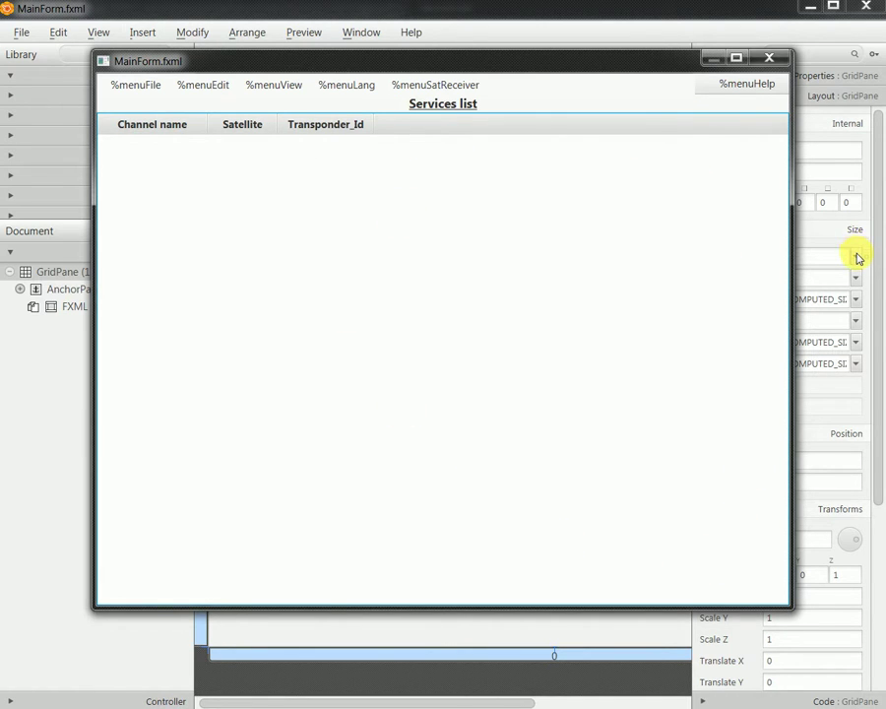
click(736, 57)
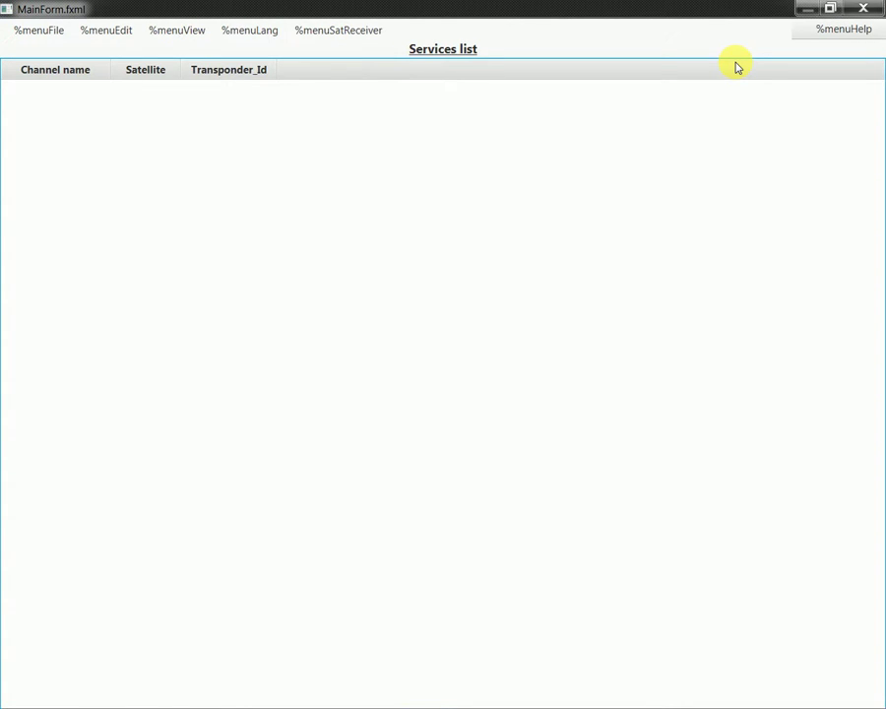
click(830, 9)
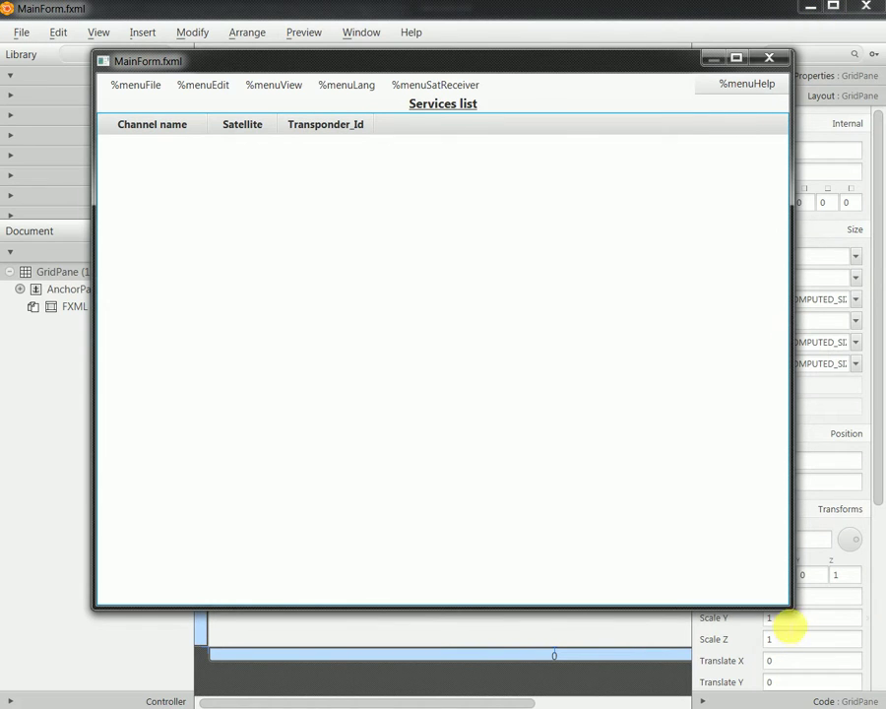
drag(793, 611, 448, 303)
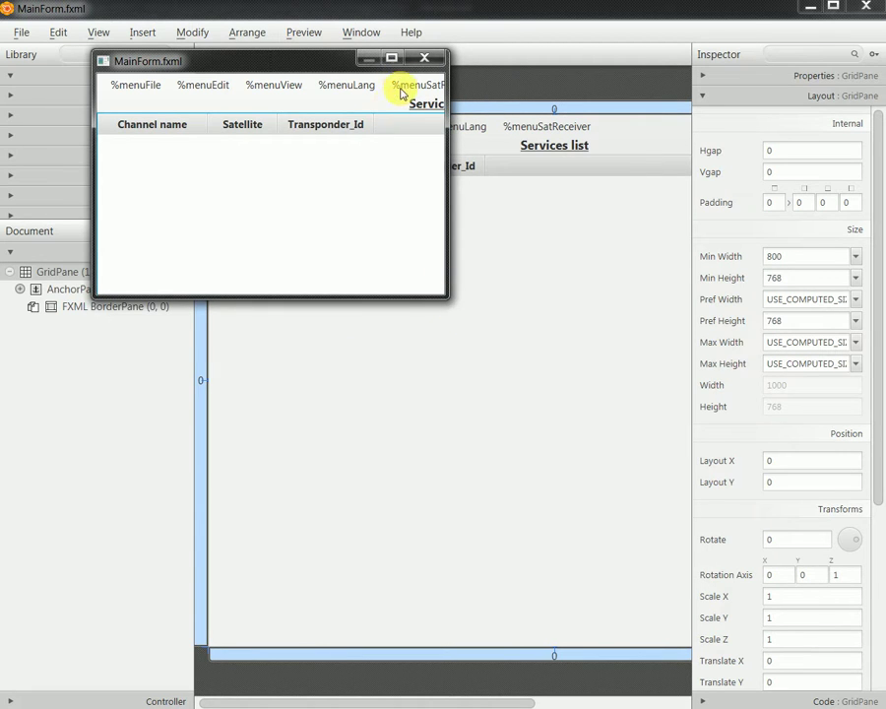
click(428, 56)
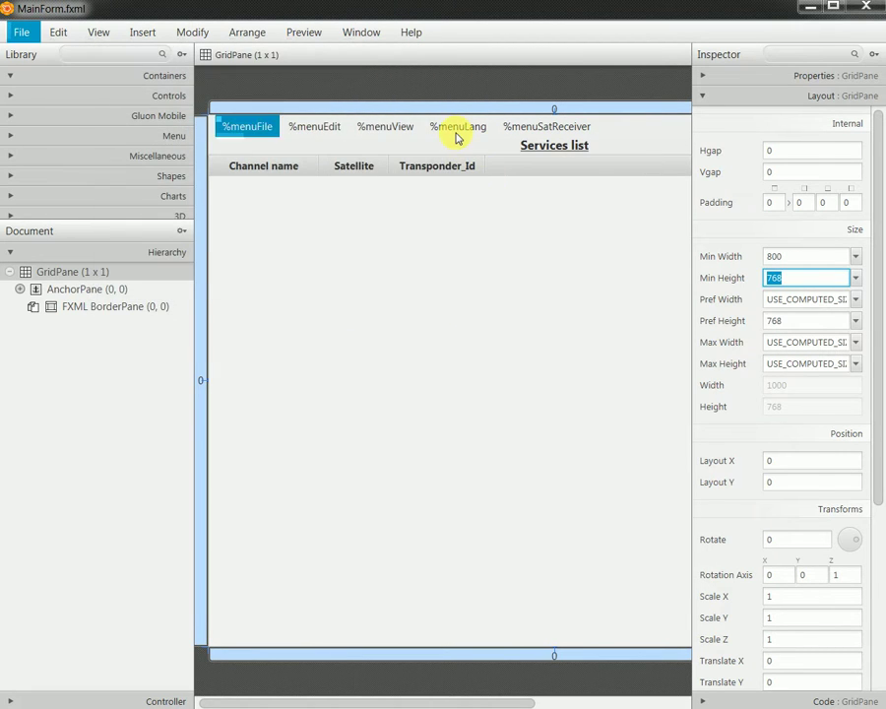
- Switch to ServicesListOnBorderPane.fxml and set the BorderPane's preferred and minimum heights to USE_COMPUTED_SIZE
key(alt+Tab)
click(317, 188)
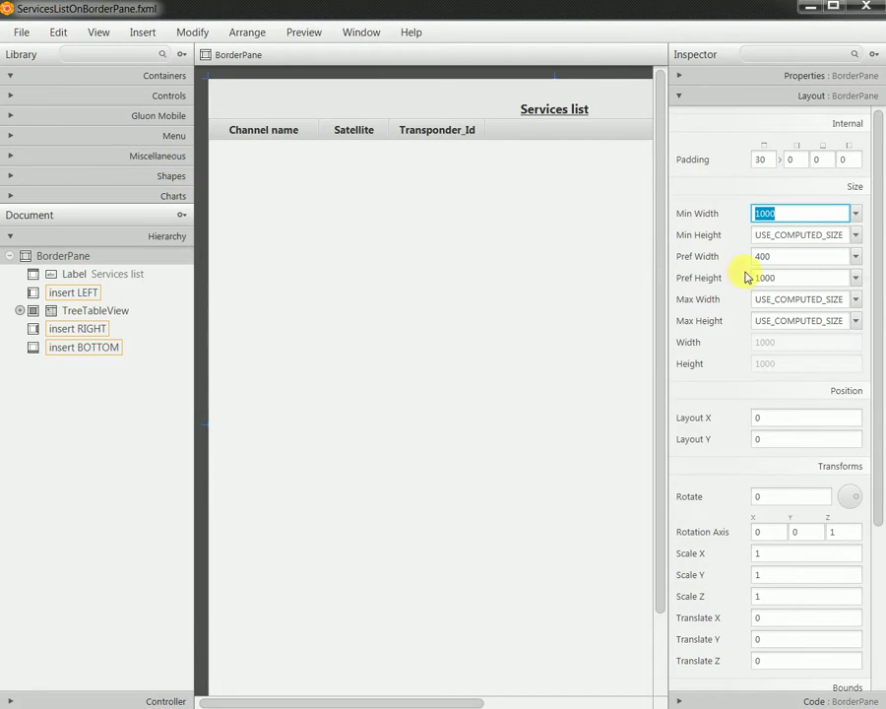
click(855, 280)
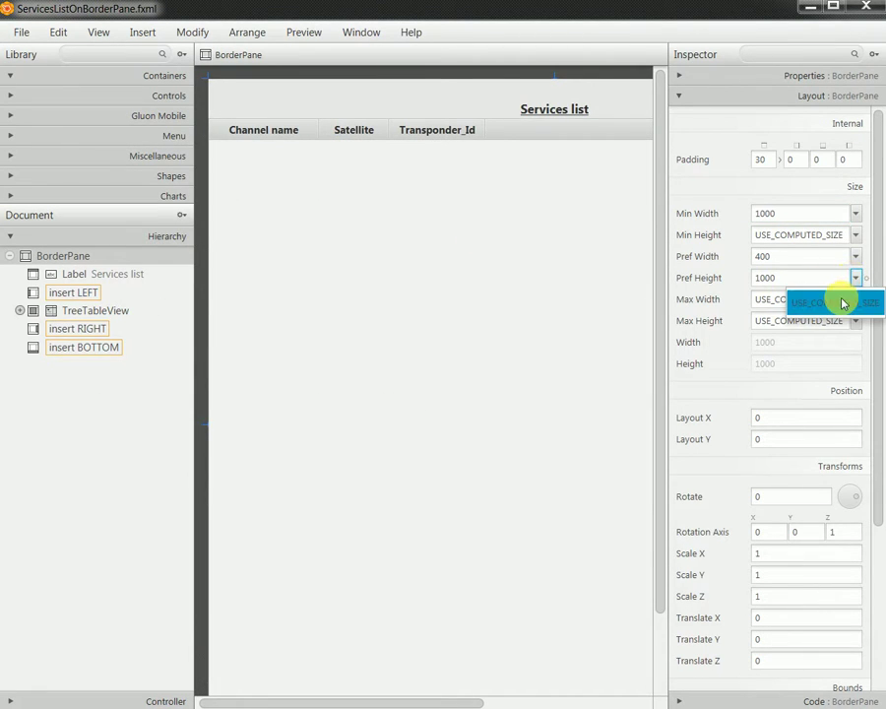
click(837, 301)
click(855, 236)
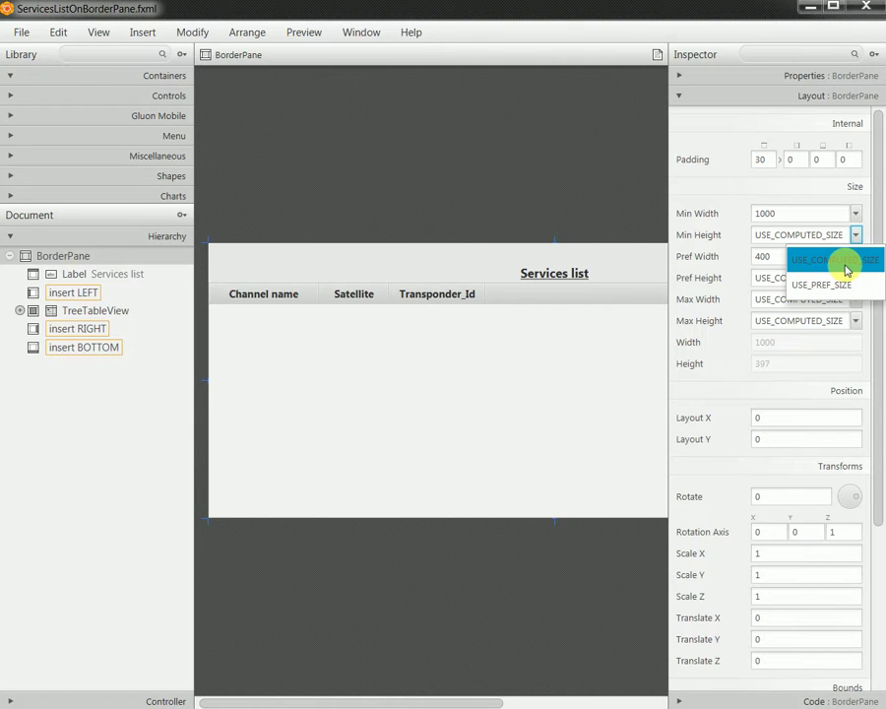
click(845, 260)
click(813, 235)
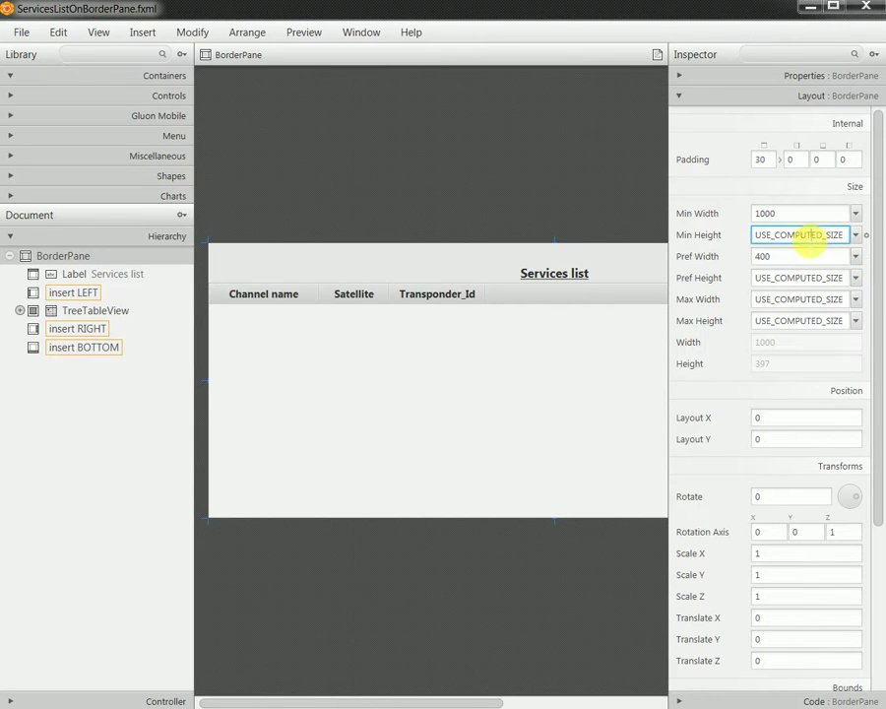
- Set the minimum width of the services list BorderPane to 400
click(793, 215)
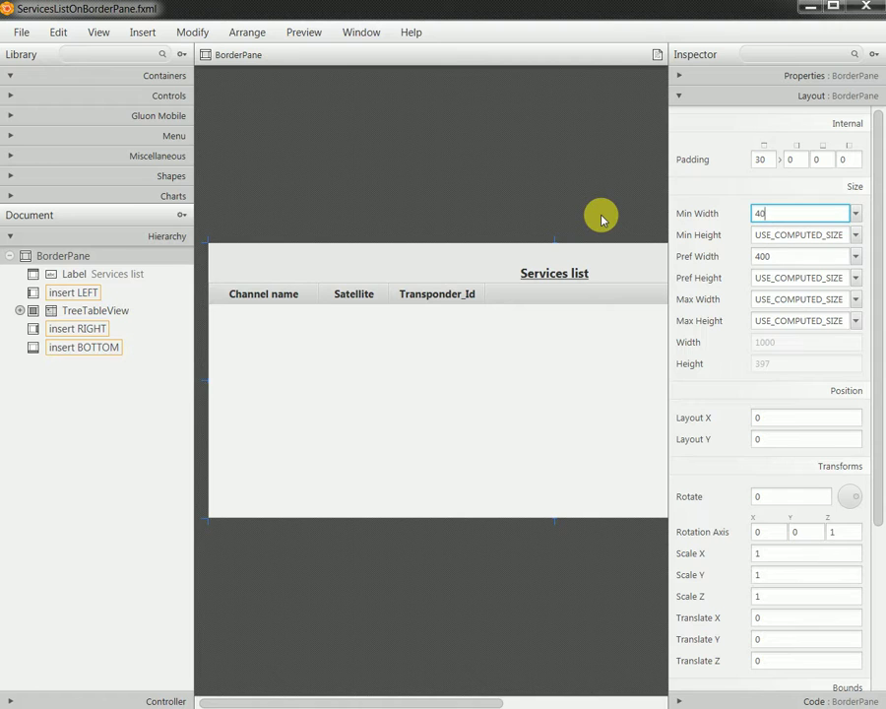
text(400)
key(Return)
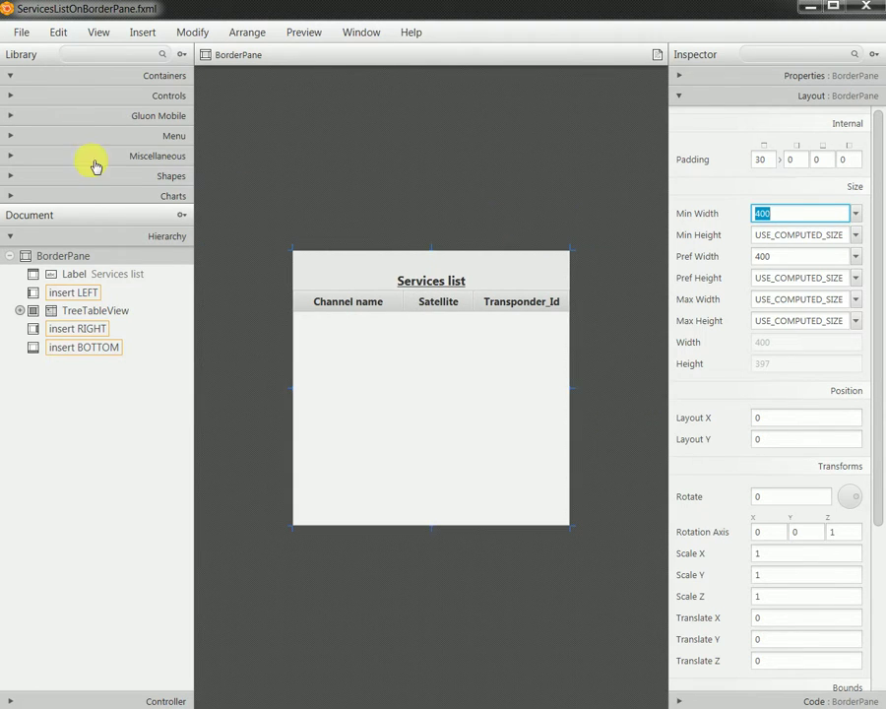
- Save the changes to ServicesListOnBorderPane.fxml and switch to the MainForm.fxml window
click(20, 33)
click(61, 143)
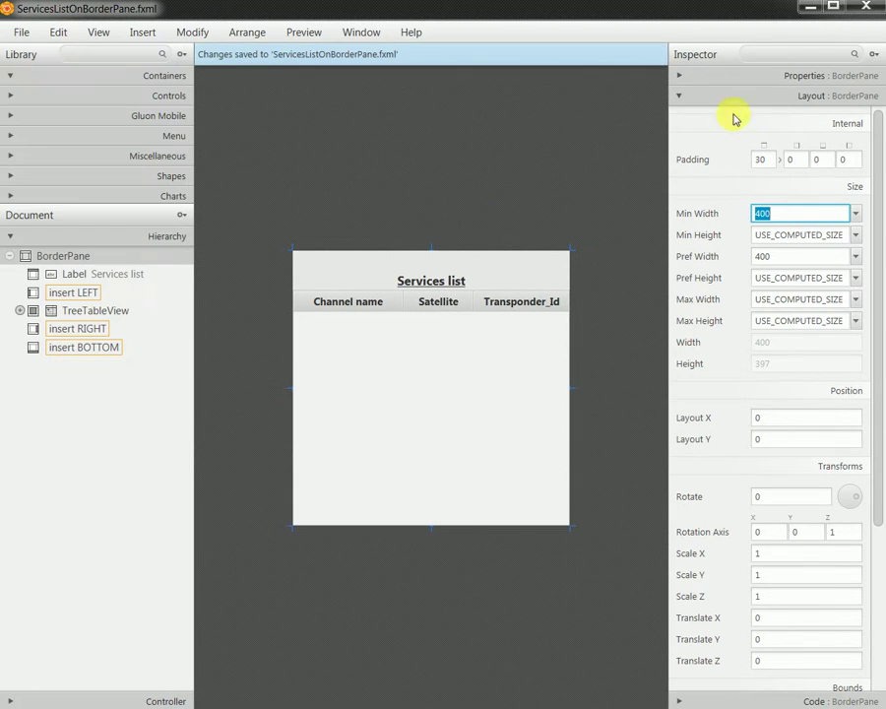
click(807, 10)
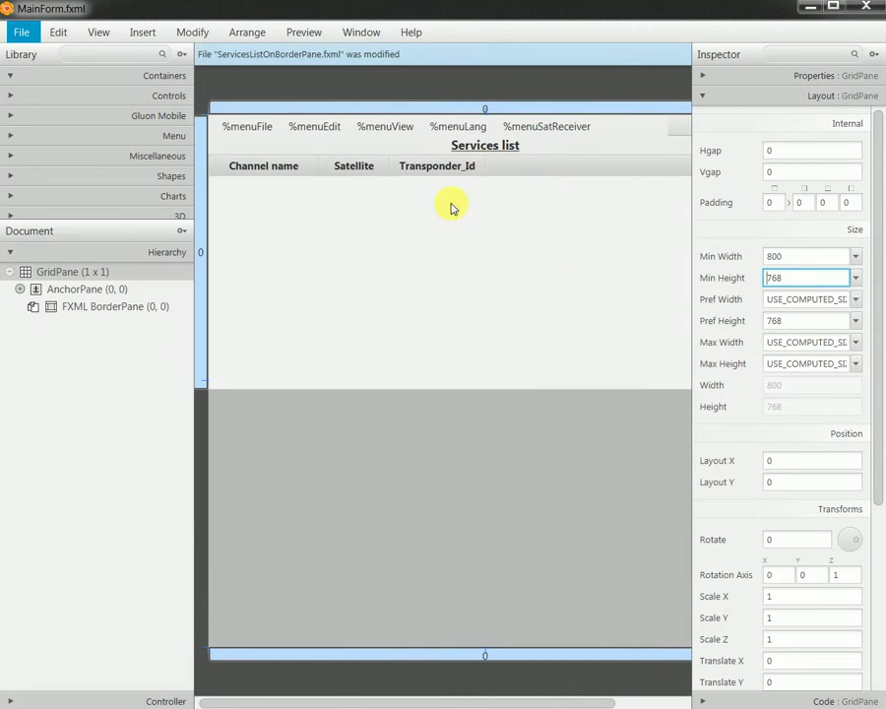
- Preview MainForm.fxml in a window, check its layout maximized, and close the preview
click(313, 51)
click(340, 56)
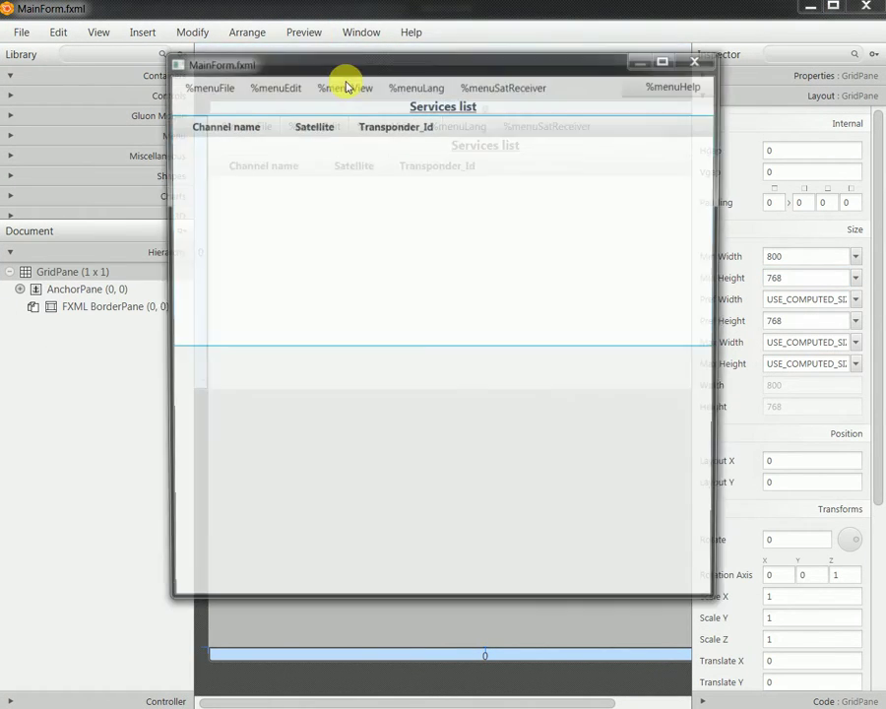
click(667, 57)
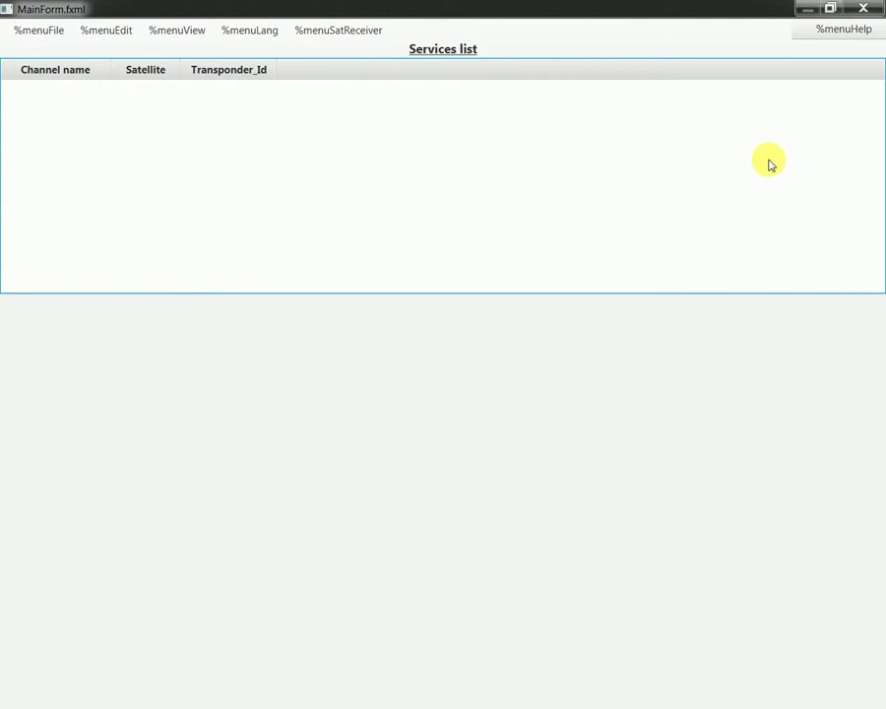
click(864, 7)
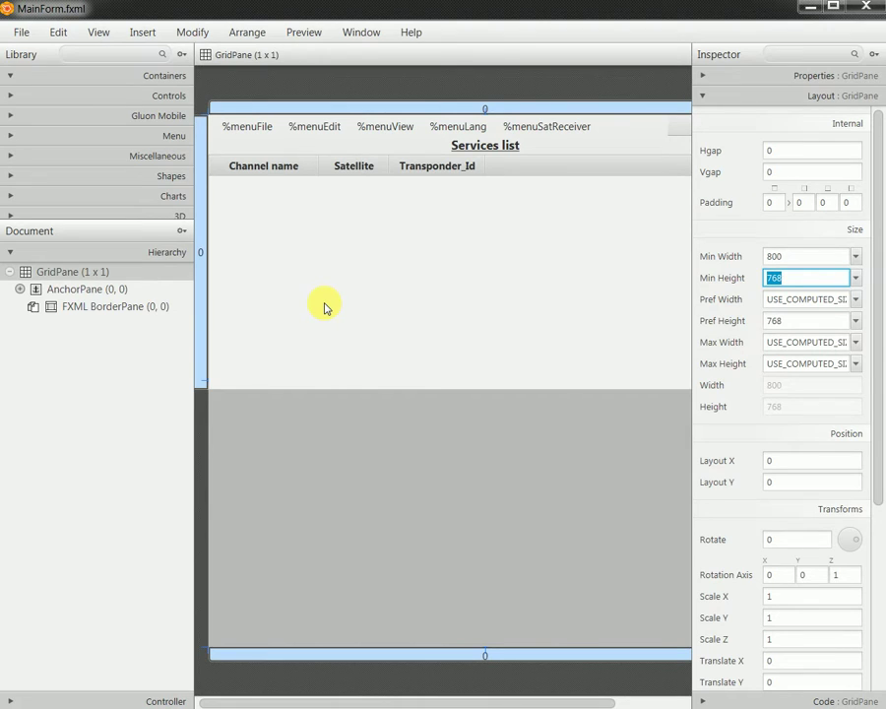
- Set the preferred height of the GridPane's row 0 to 800 and save MainForm.fxml
click(200, 358)
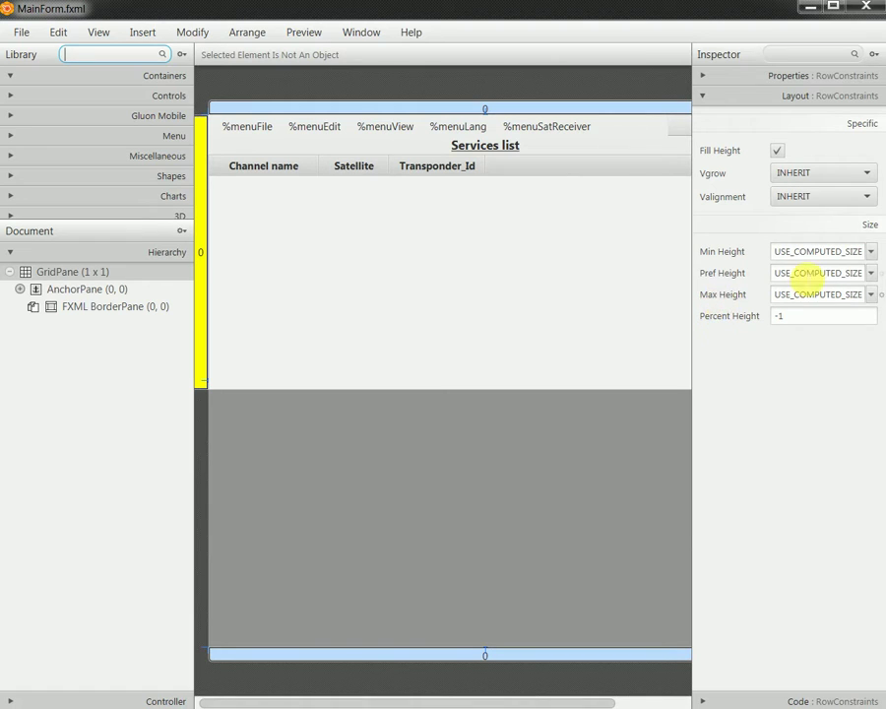
click(816, 280)
double_click(808, 278)
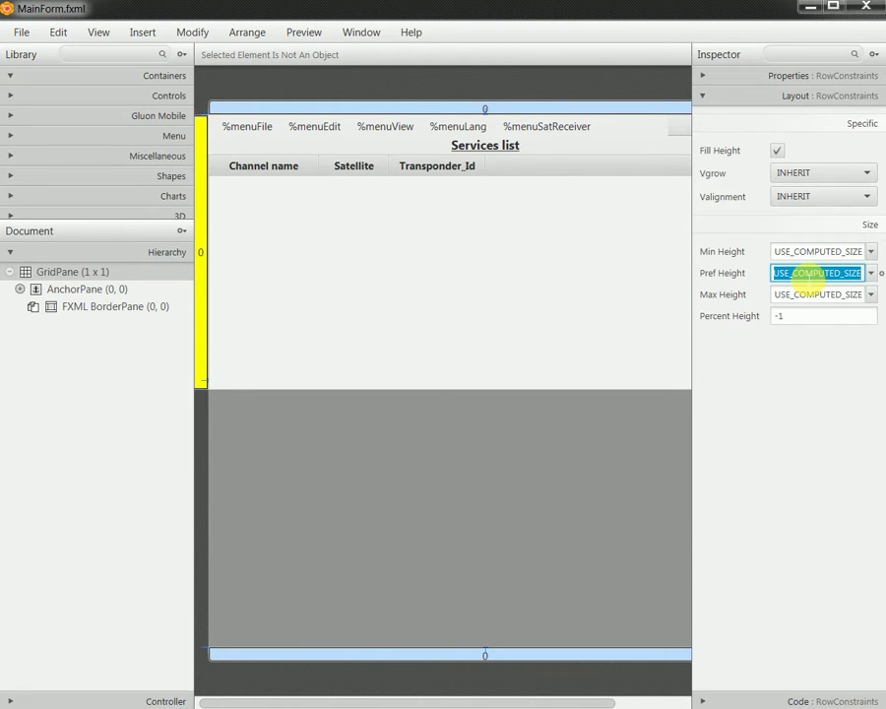
text(8)
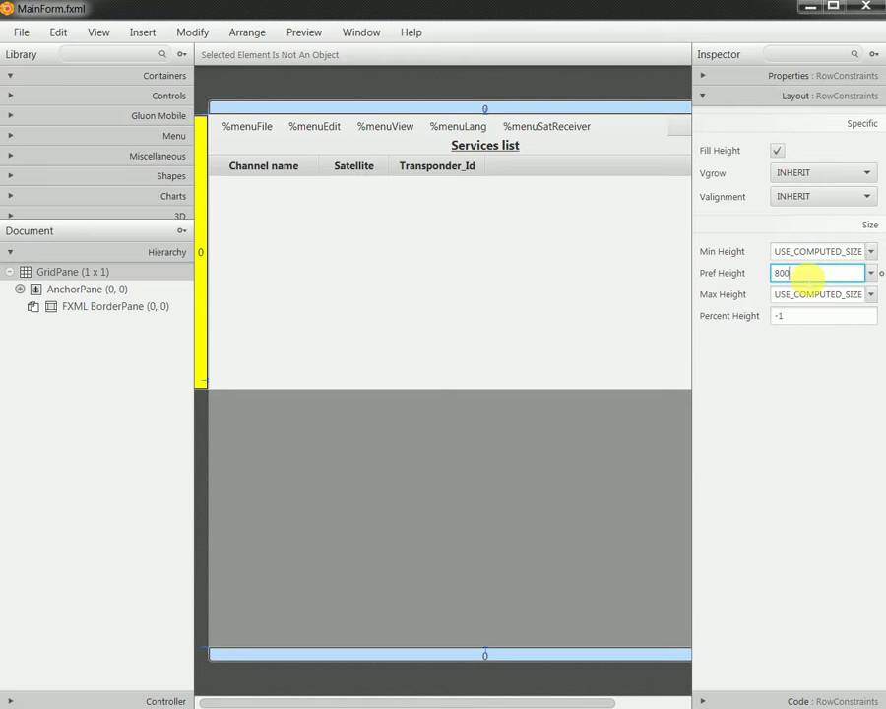
text(00)
key(Return)
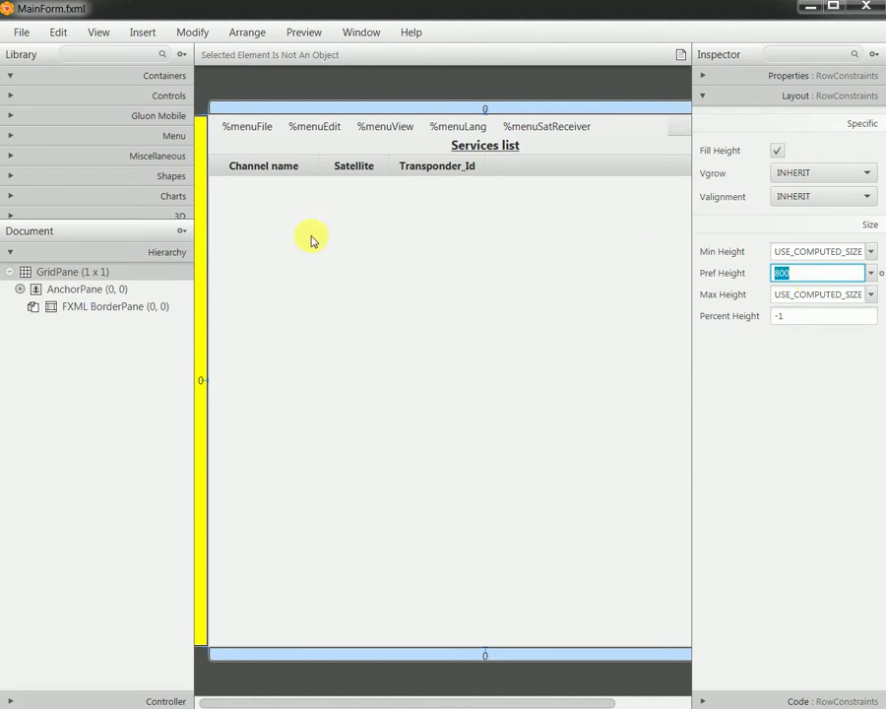
click(20, 35)
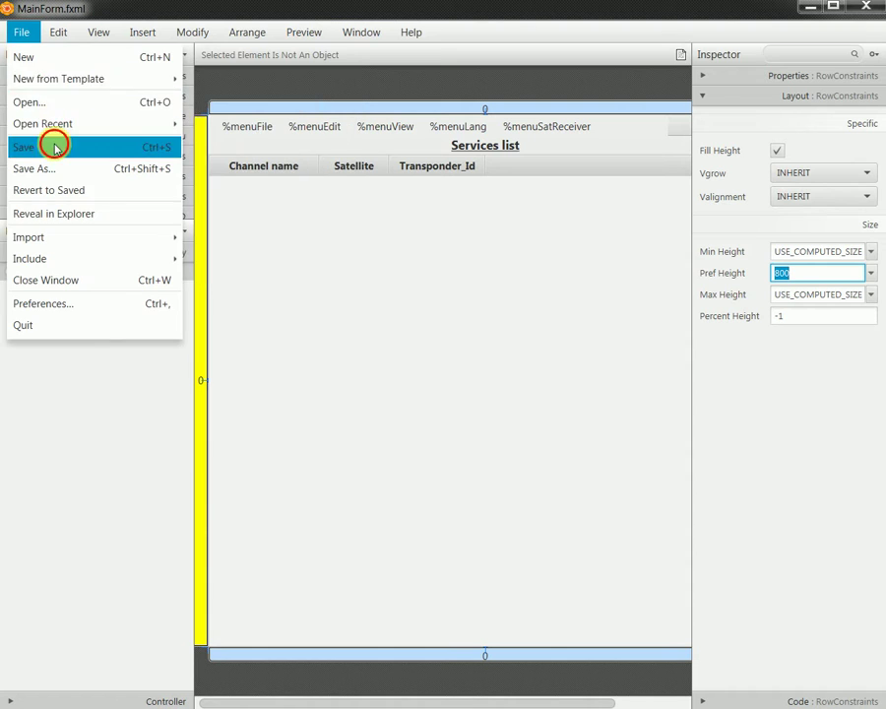
click(52, 147)
- Preview MainForm.fxml maximized, restored and slightly enlarged to check how the channel table fills the window, and close the preview
click(303, 32)
click(305, 56)
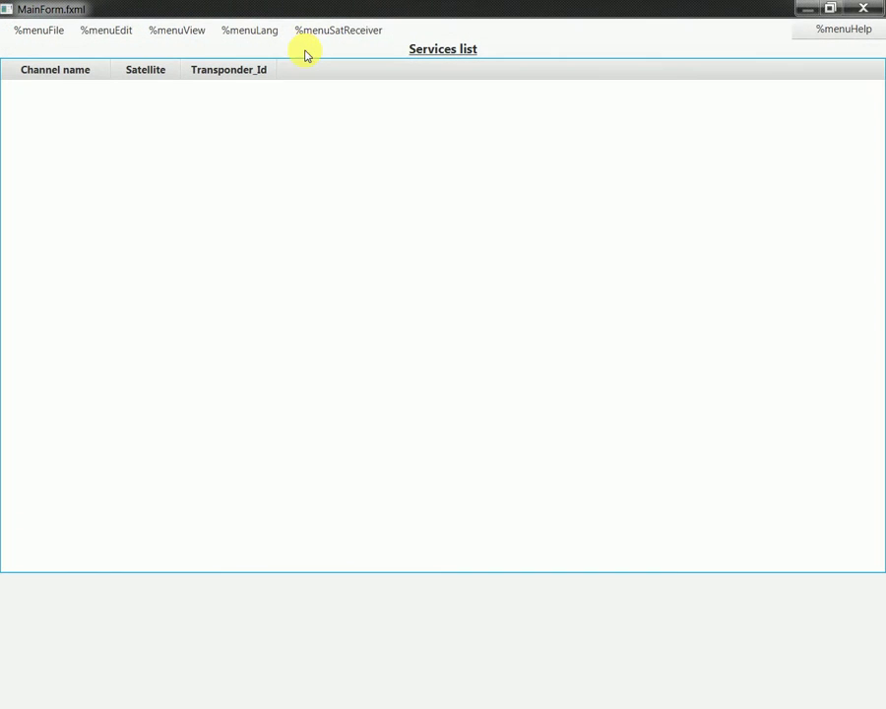
click(833, 11)
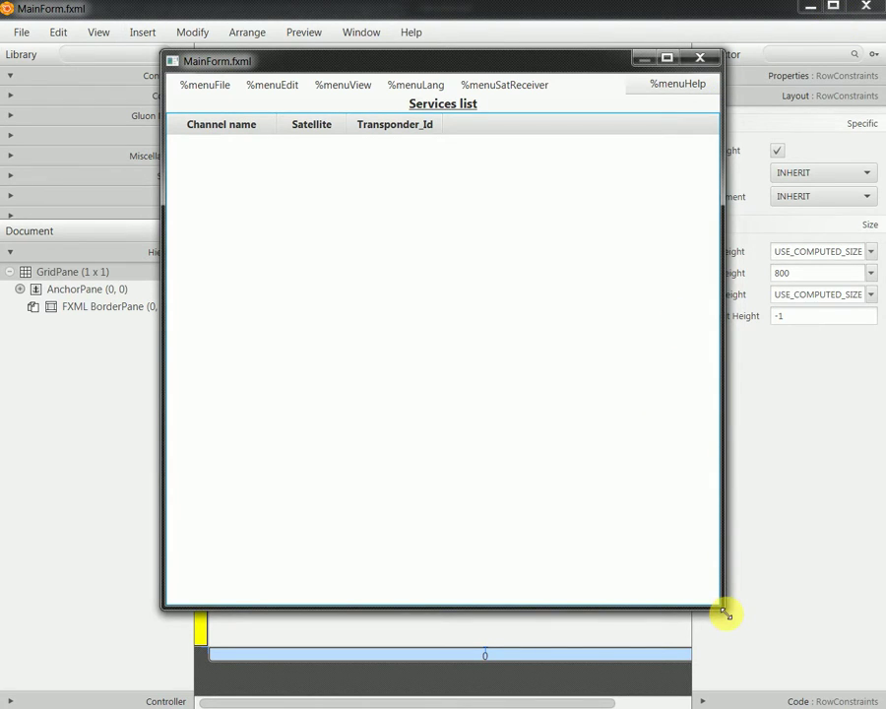
drag(726, 614, 764, 611)
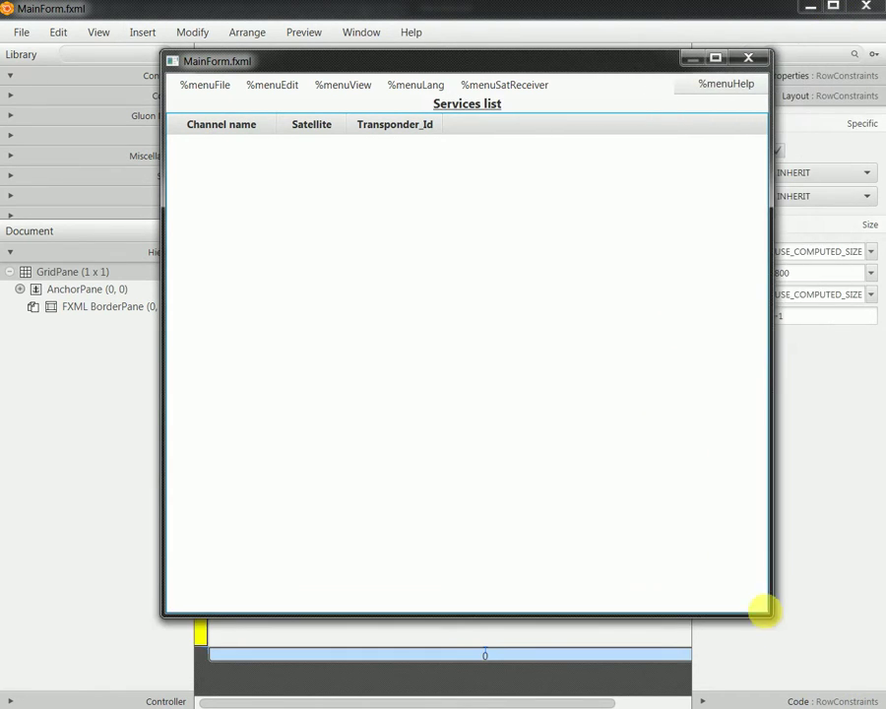
click(747, 57)
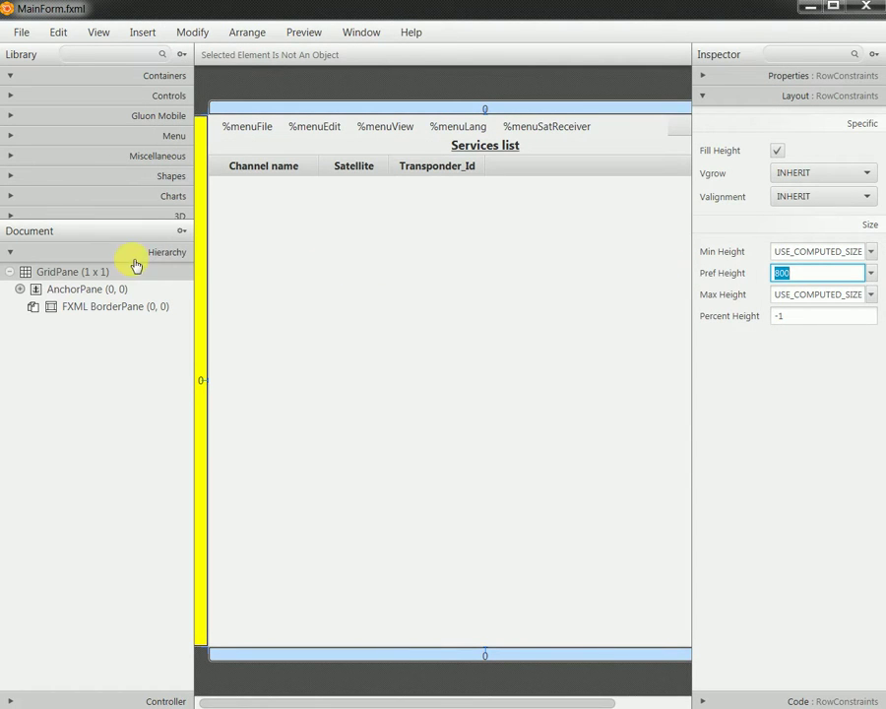
- Switch to ServicesListOnBorderPane.fxml, set the BorderPane's preferred height to 800 and save the file
key(alt+Tab)
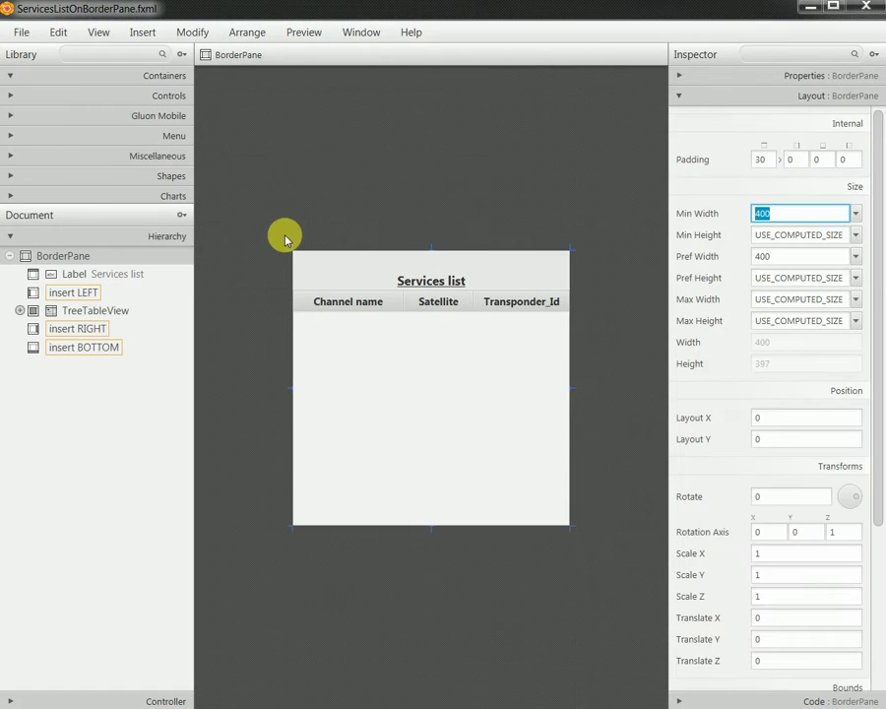
click(793, 257)
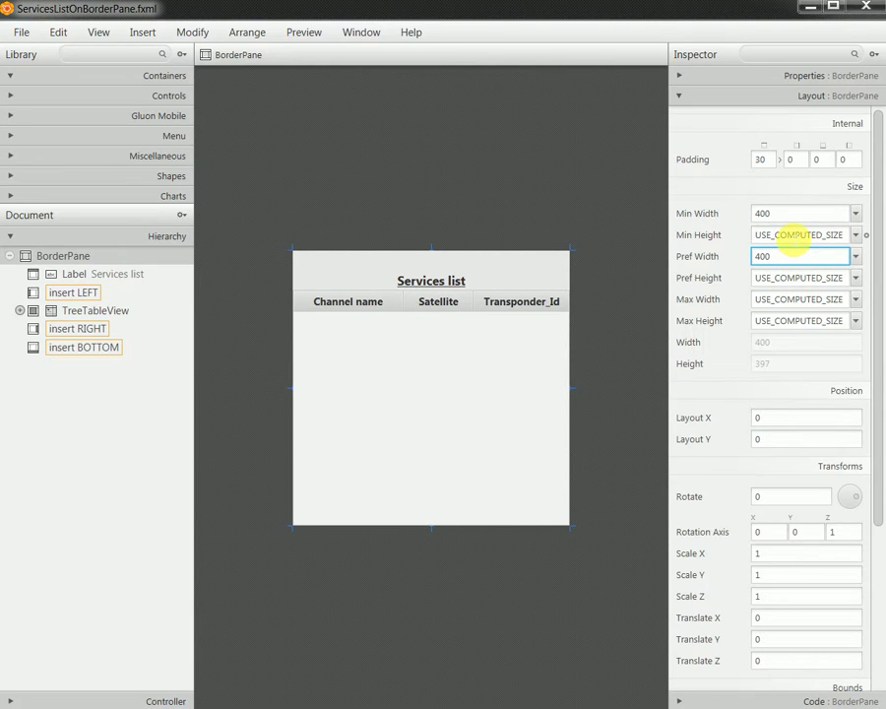
double_click(776, 279)
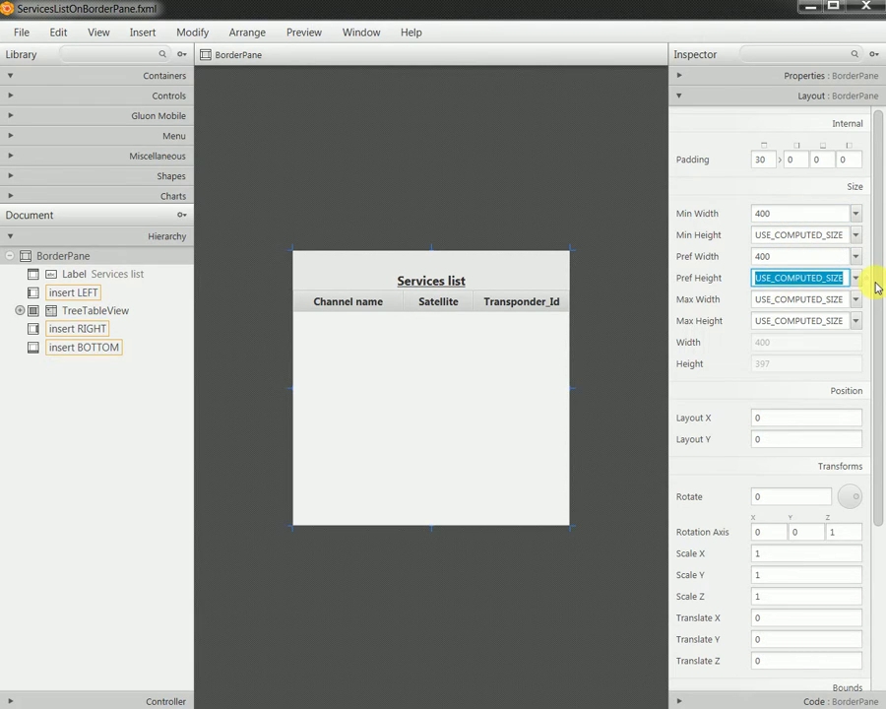
text(800)
key(Return)
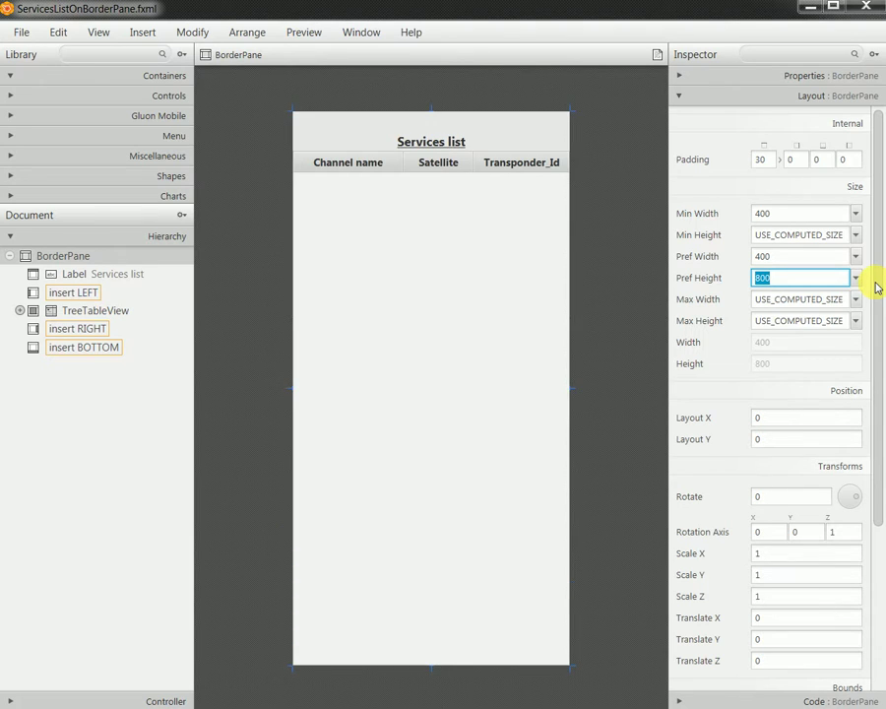
click(18, 32)
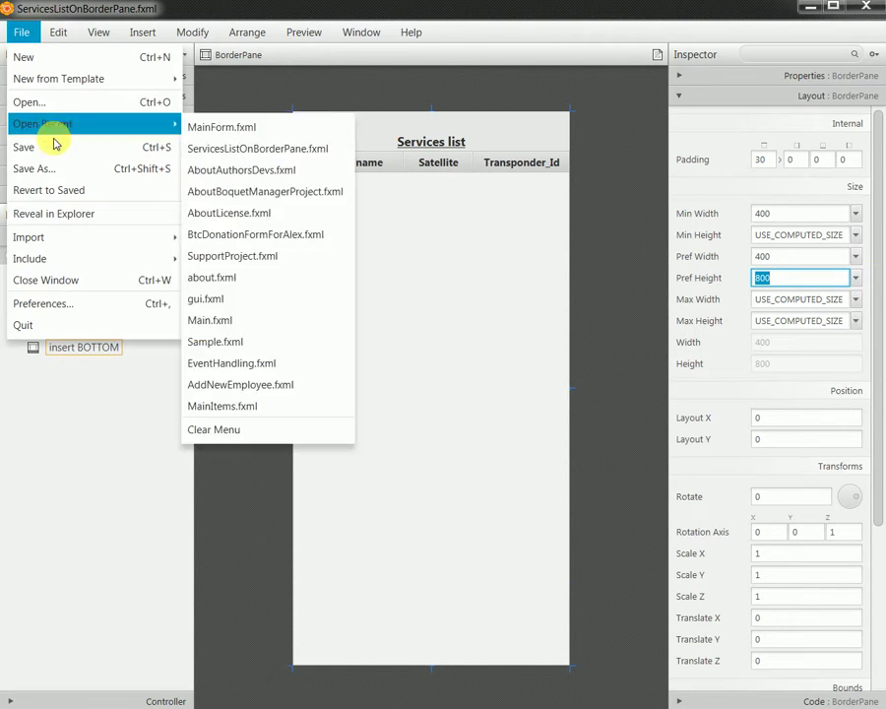
click(55, 142)
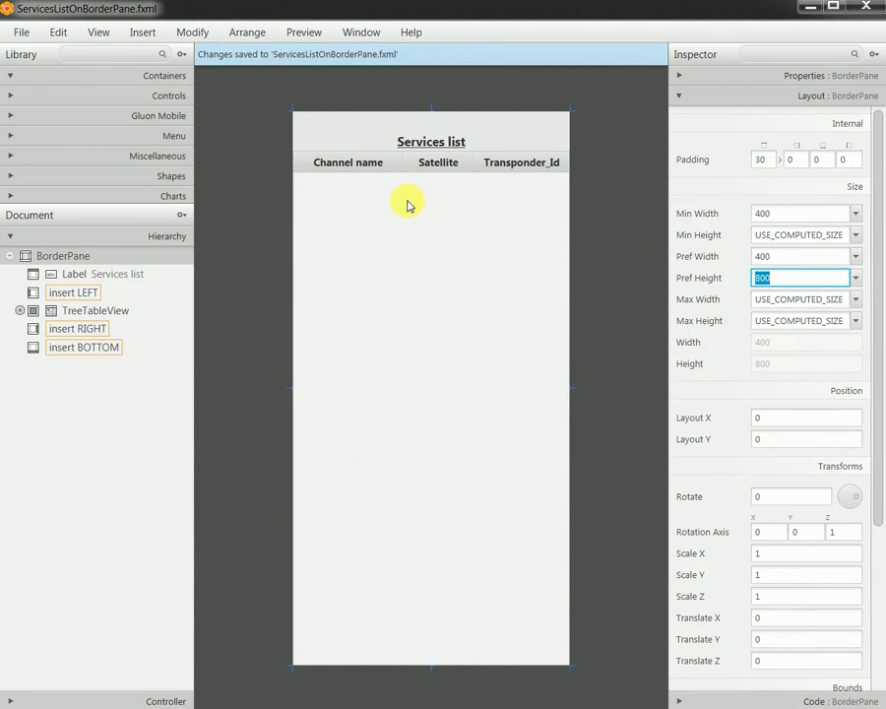
- Set the services list BorderPane's minimum height to 800 and save the file
double_click(817, 237)
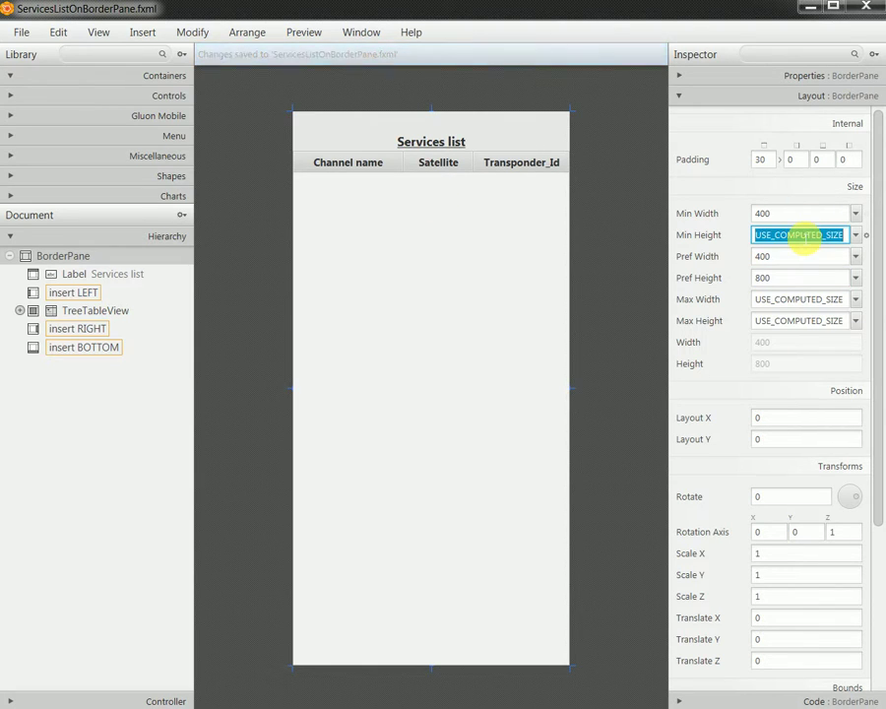
text(800)
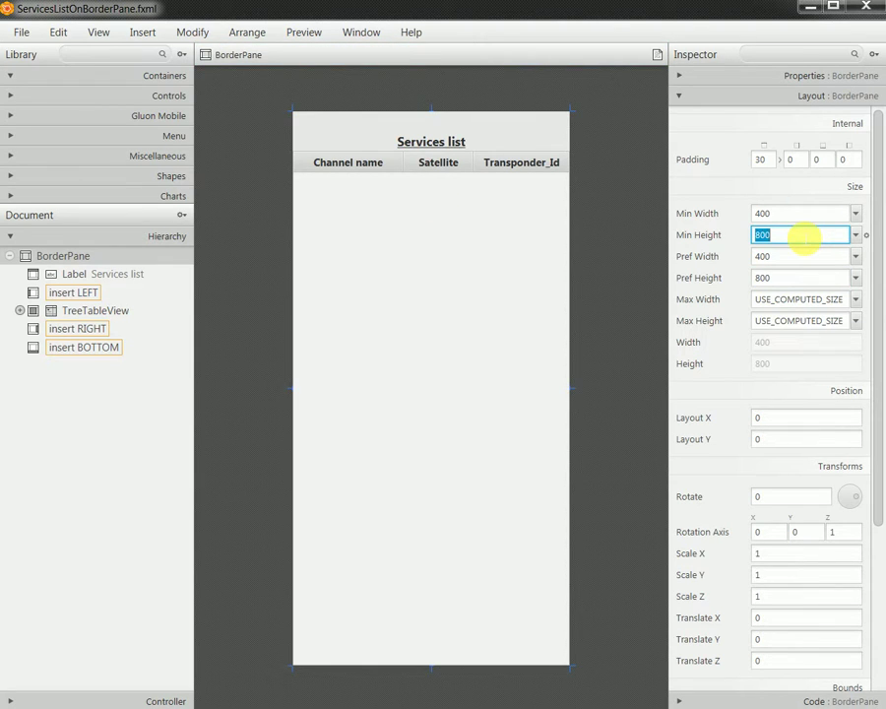
click(17, 30)
click(42, 146)
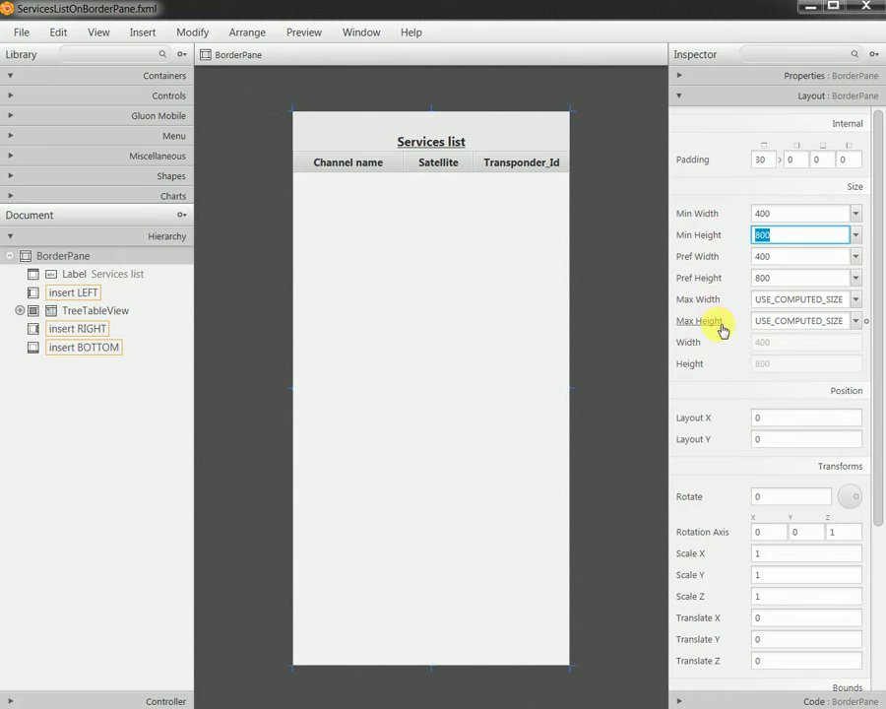
- Switch to MainForm.fxml, set the vertical alignment of the GridPane's row 0 to CENTER and save the file
click(808, 5)
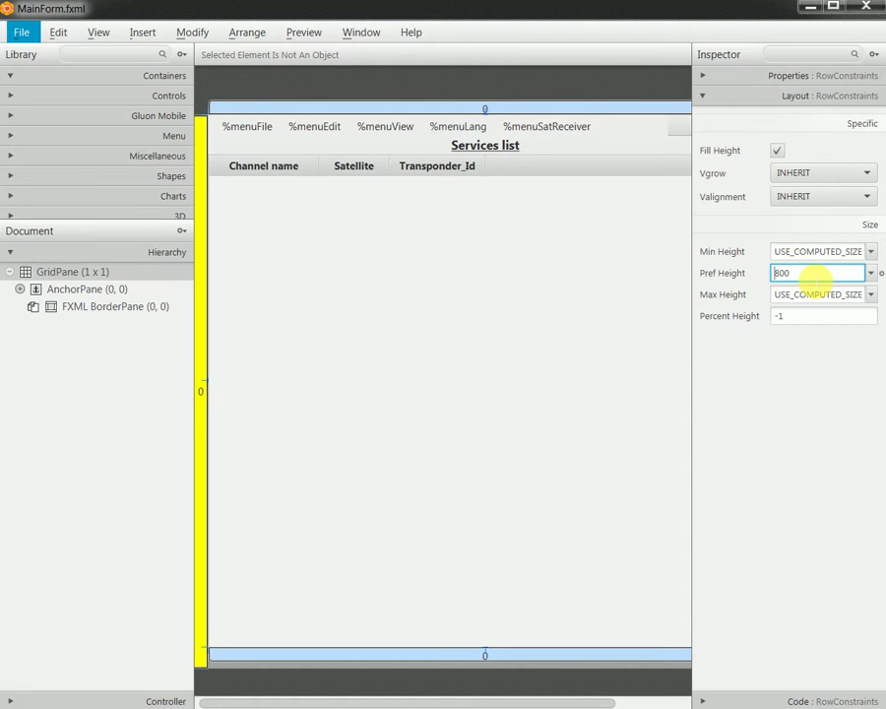
double_click(818, 270)
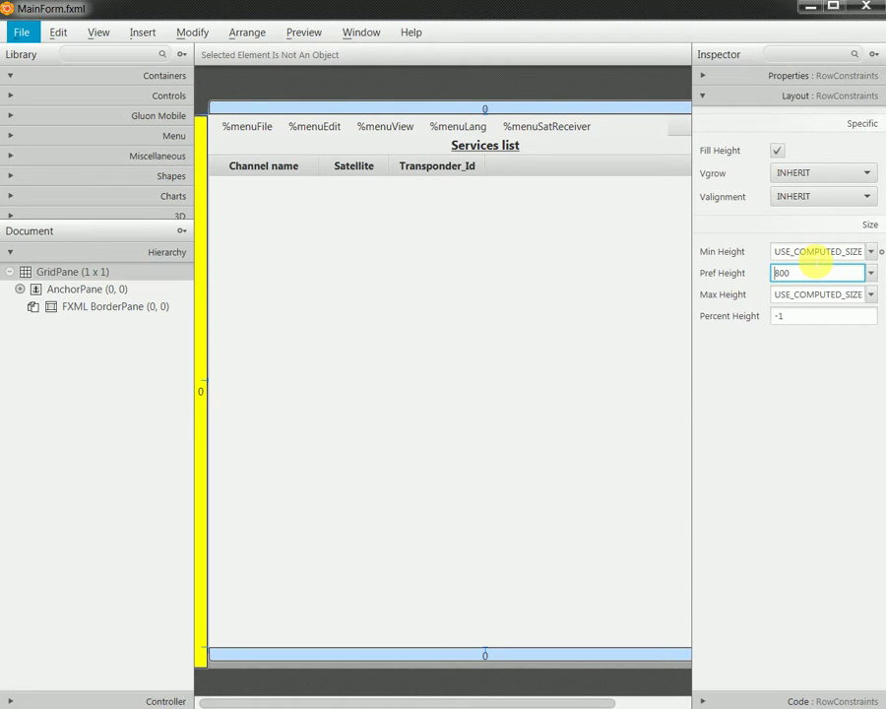
click(801, 196)
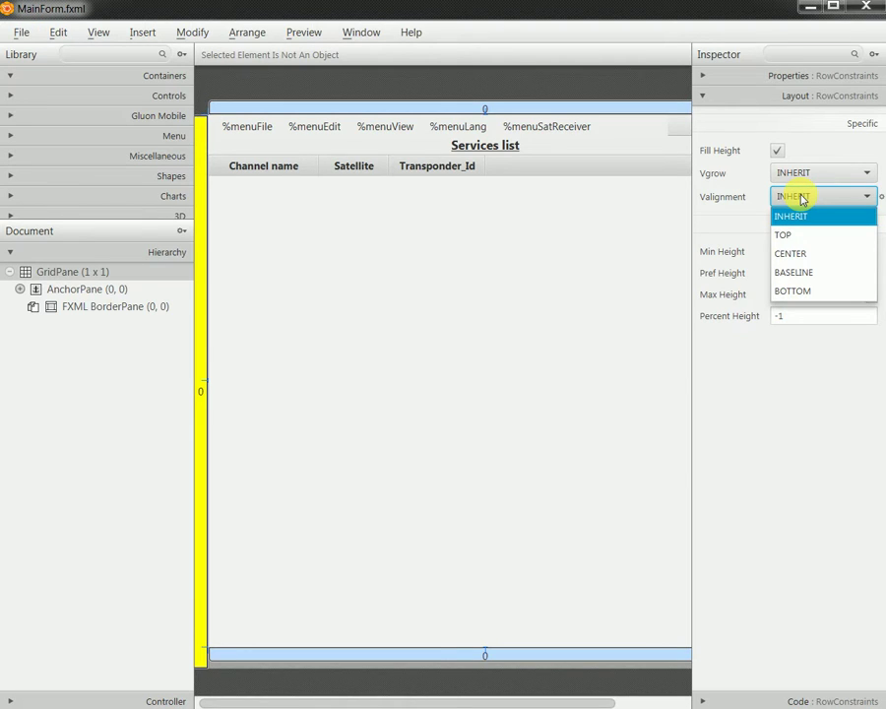
click(806, 254)
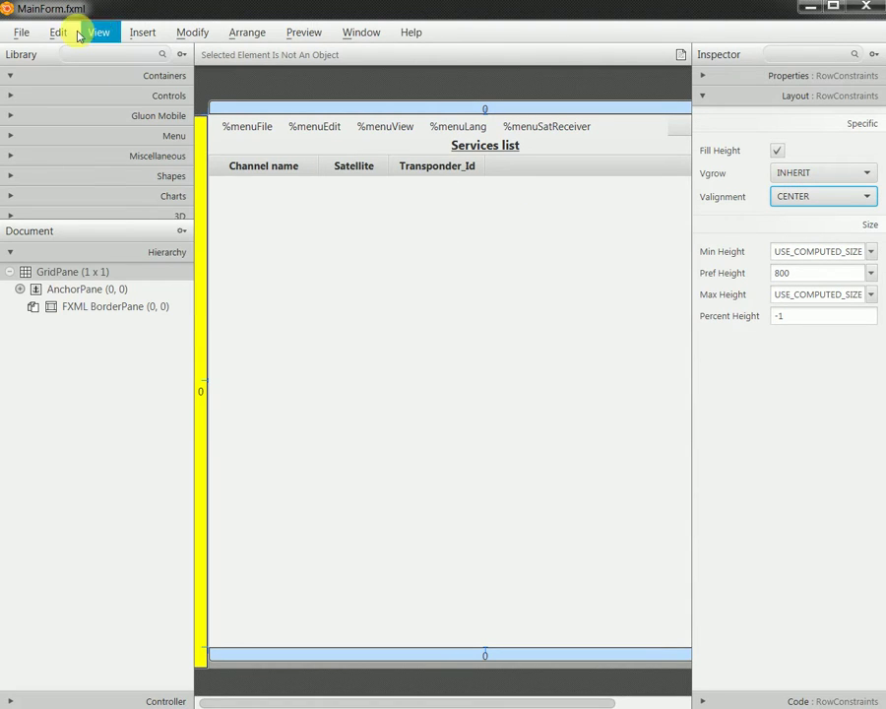
click(21, 36)
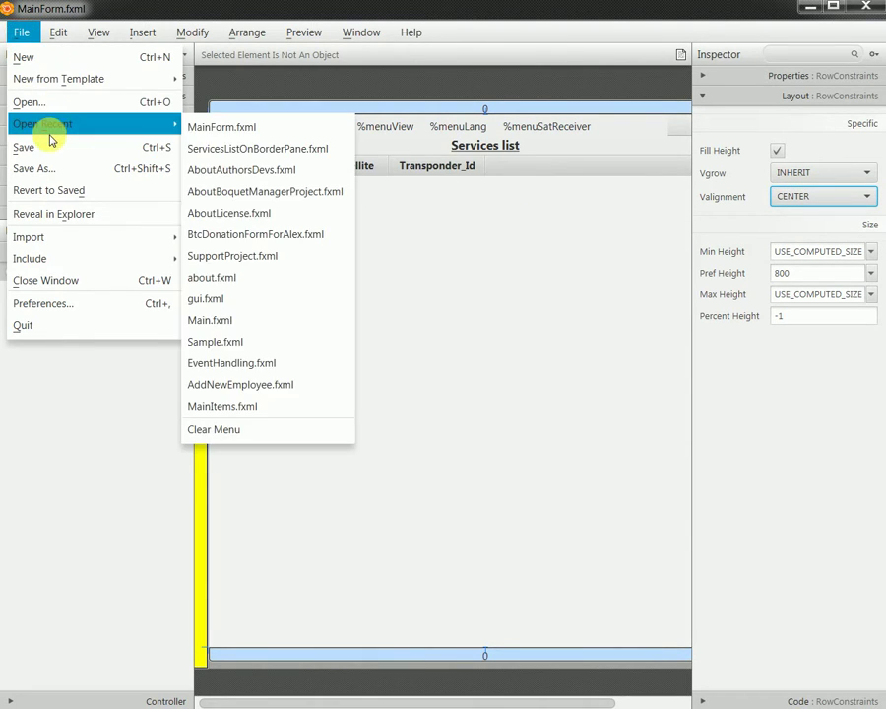
click(49, 147)
- Preview MainForm.fxml in a window, shrink it to check how the table resizes, and close the preview
click(300, 36)
click(298, 56)
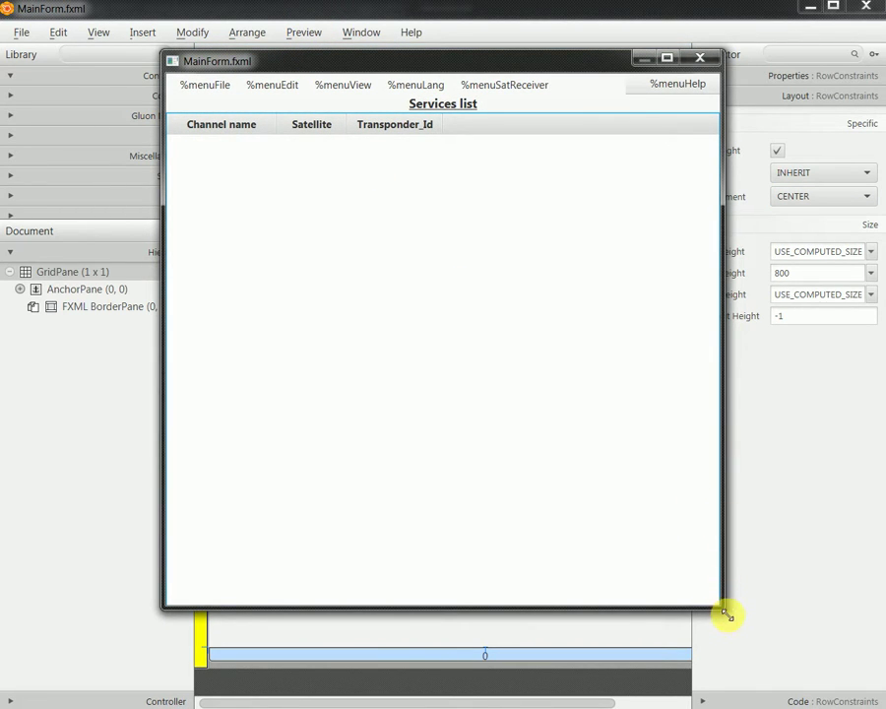
drag(726, 615, 605, 448)
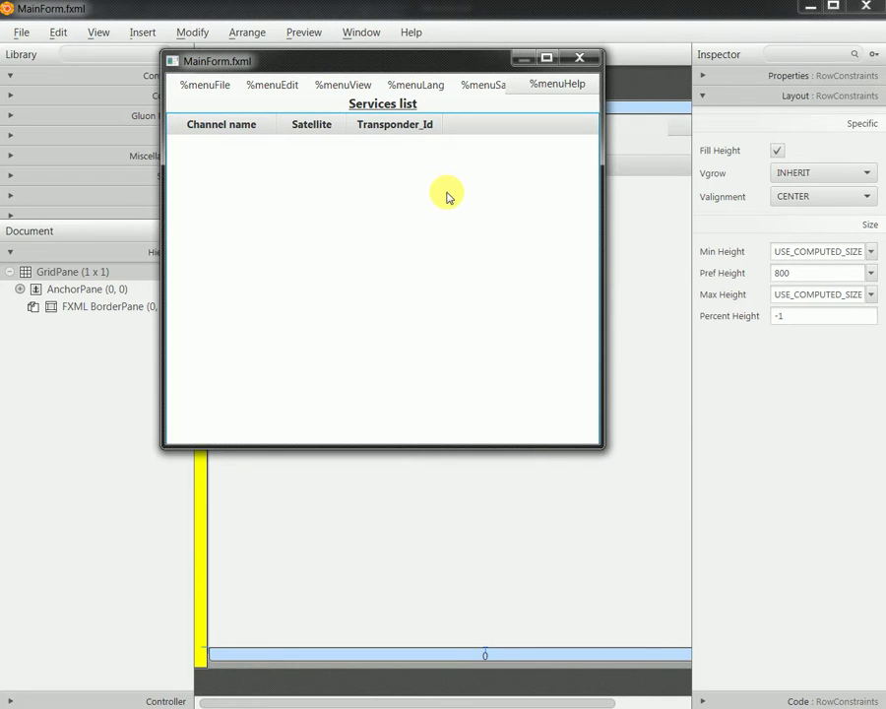
click(590, 59)
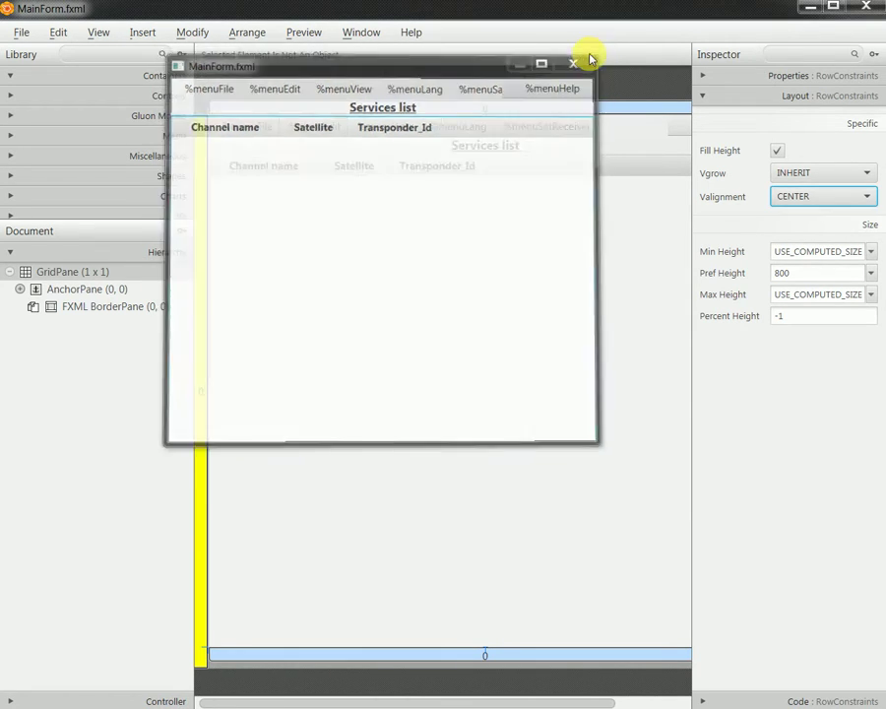
- Switch to Eclipse and run MainView.java to launch the bouquet manager application with the updated forms
click(23, 32)
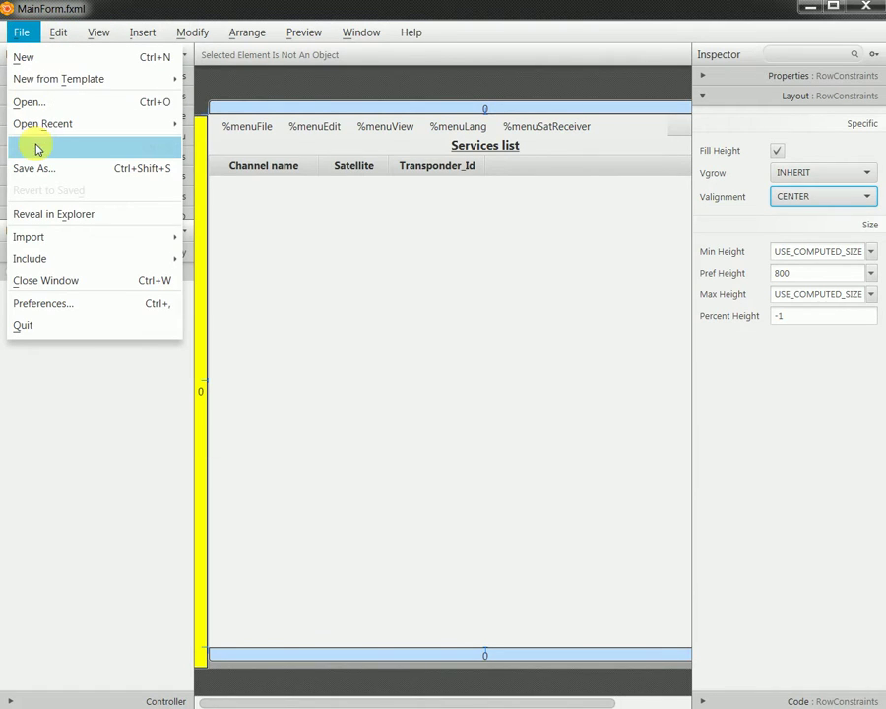
click(806, 8)
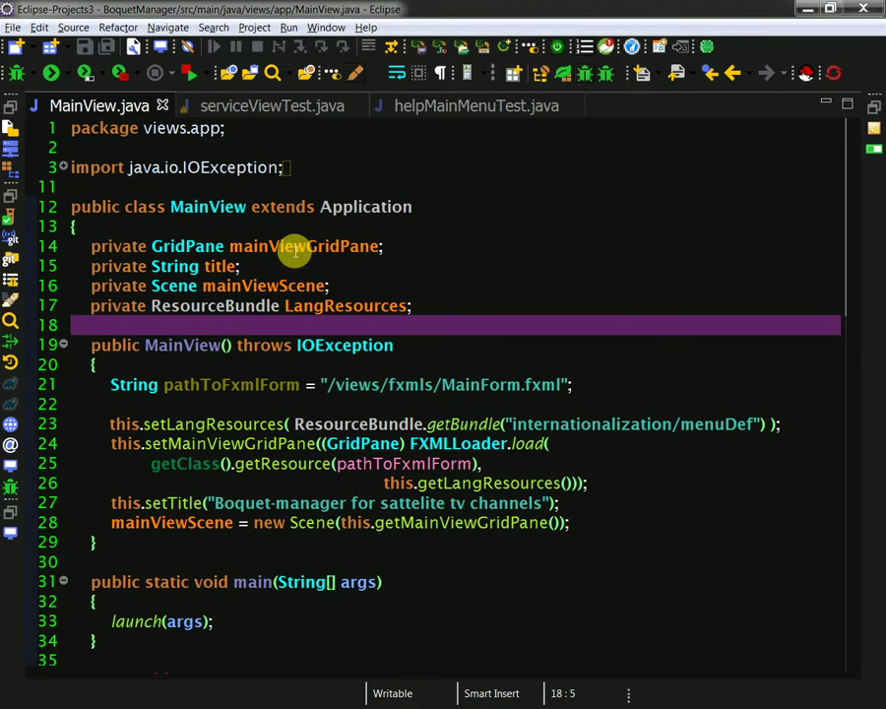
click(257, 167)
right_click(257, 168)
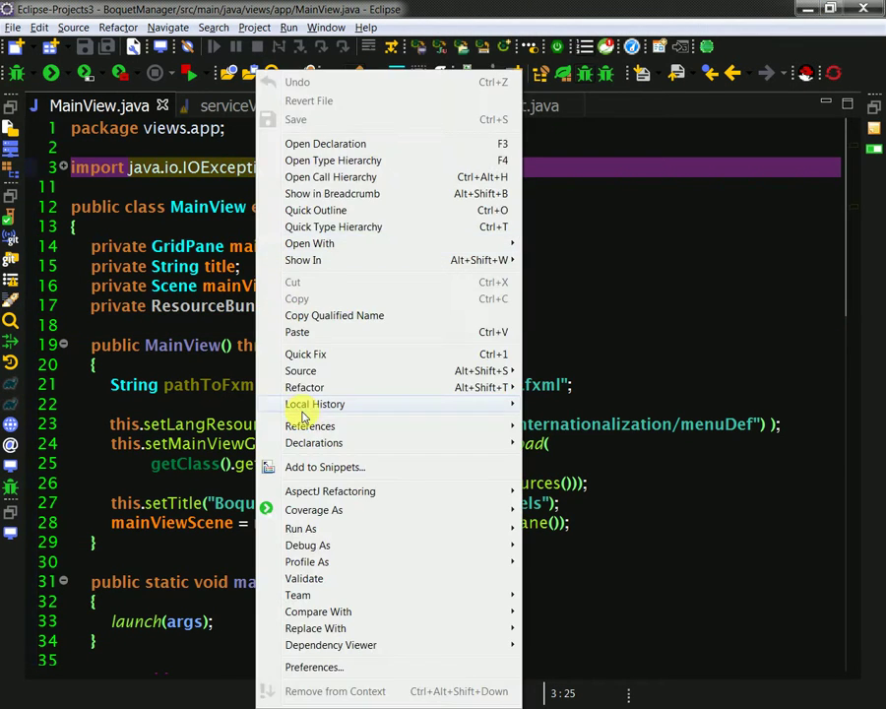
mouse_move(306, 530)
click(580, 554)
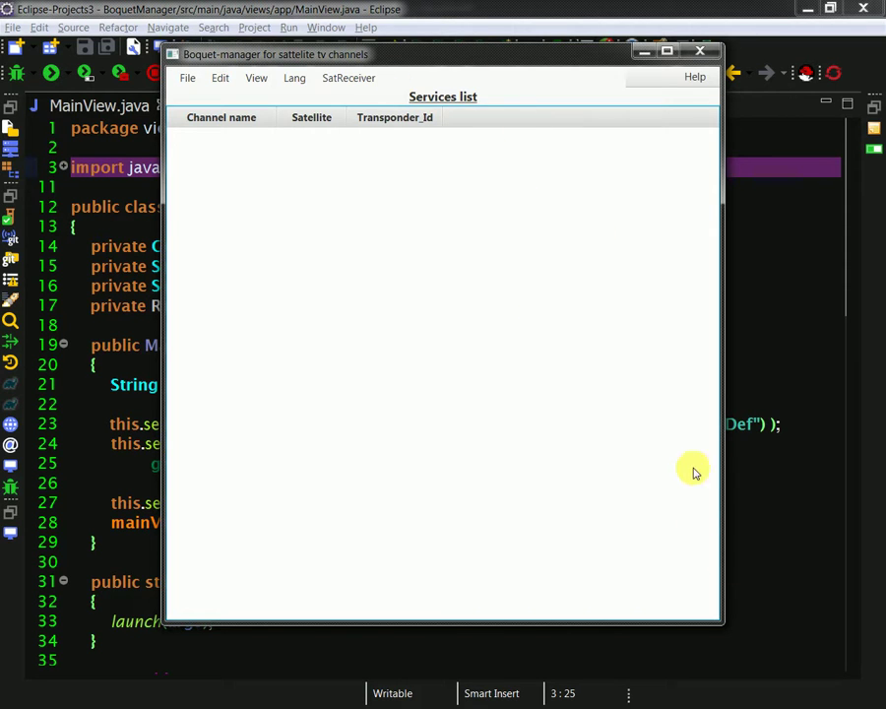
- Widen and maximize the running bouquet manager window to check how the channel table fills it, and close the application
drag(728, 629, 806, 633)
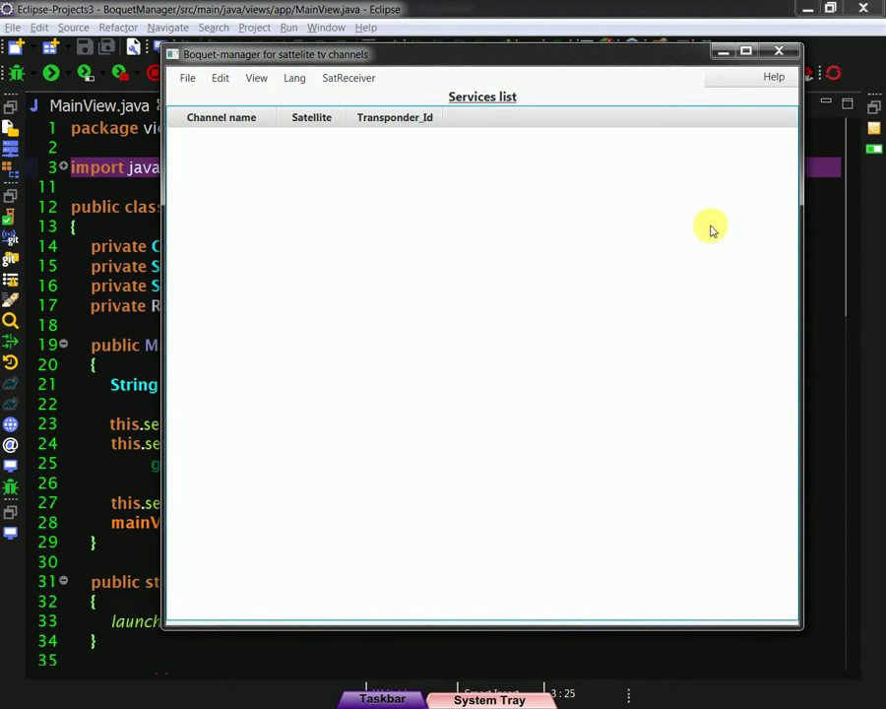
click(744, 51)
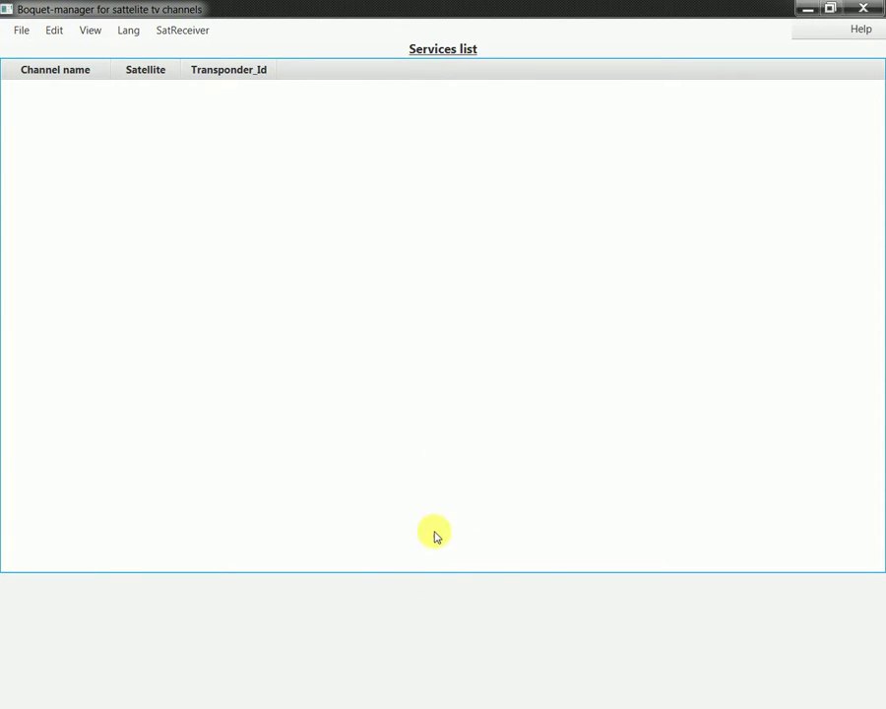
click(863, 14)
- Switch to MainForm.fxml in Scene Builder and review the layout settings of the grid row, column, MenuBar, AnchorPane and included BorderPane
click(567, 193)
key(alt+Tab)
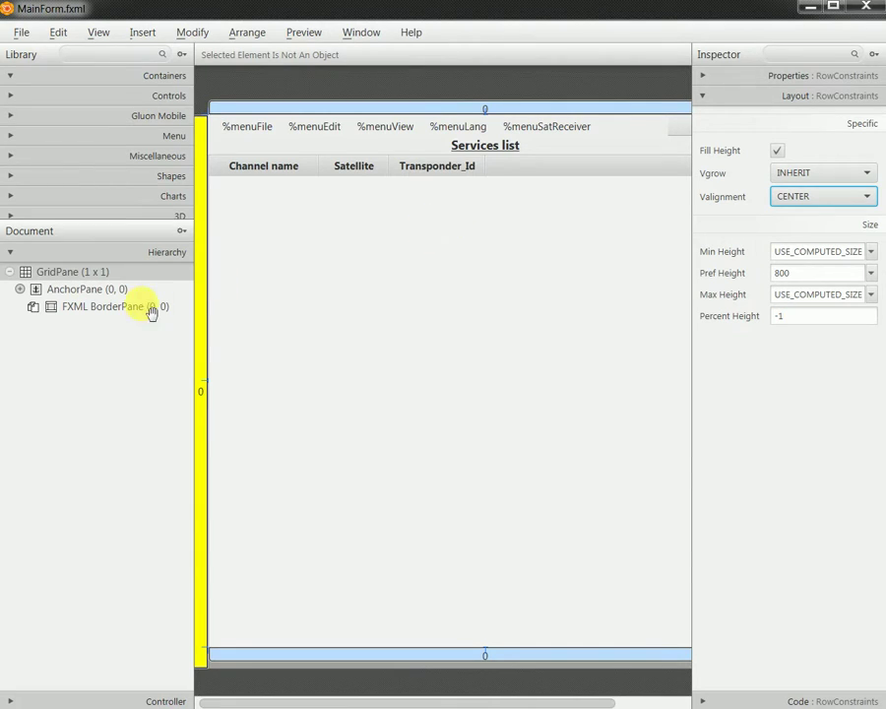
click(808, 273)
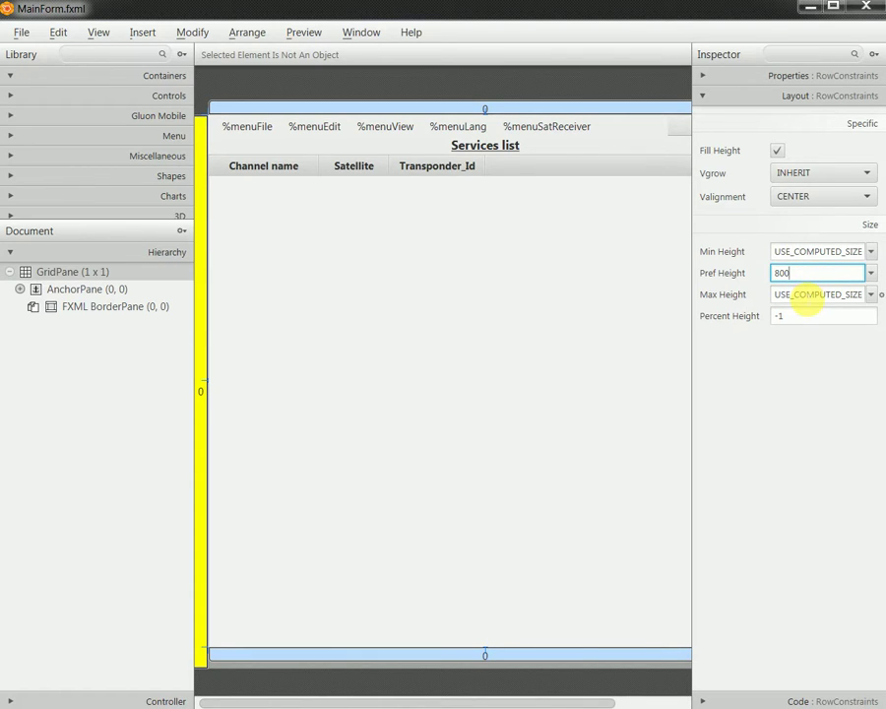
click(376, 111)
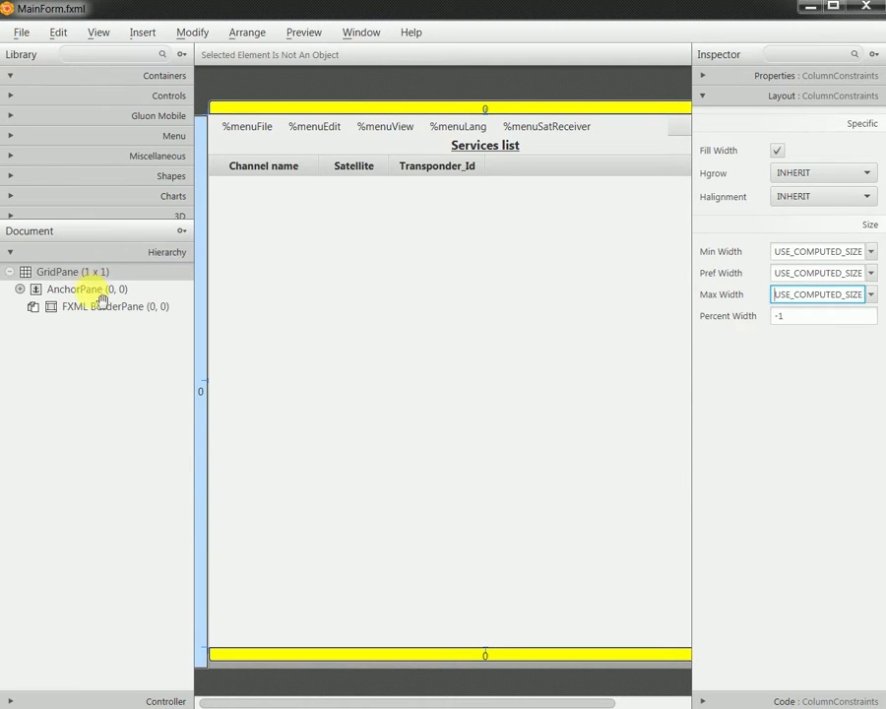
click(370, 194)
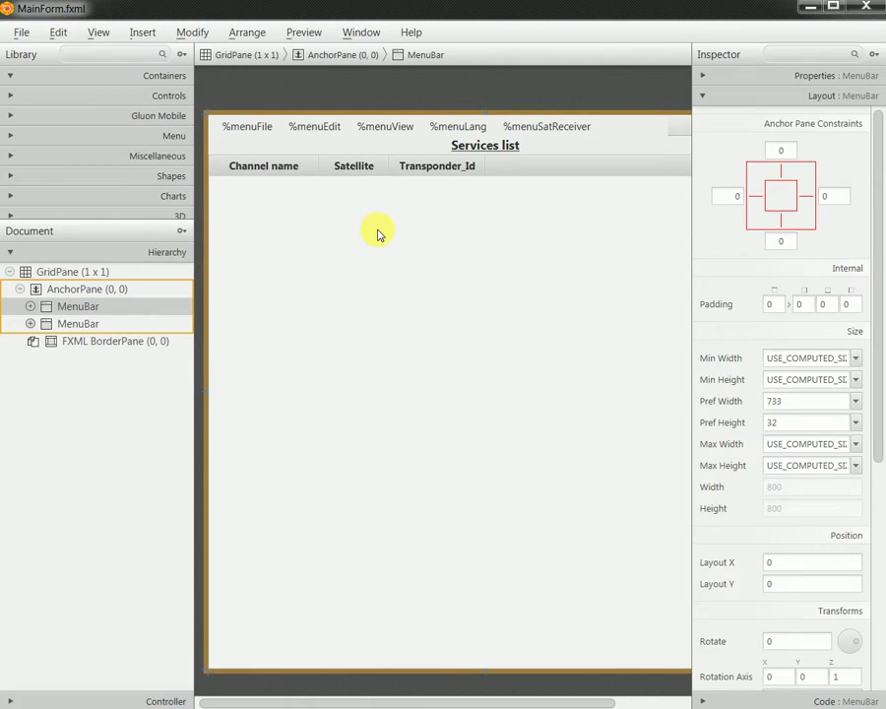
click(29, 290)
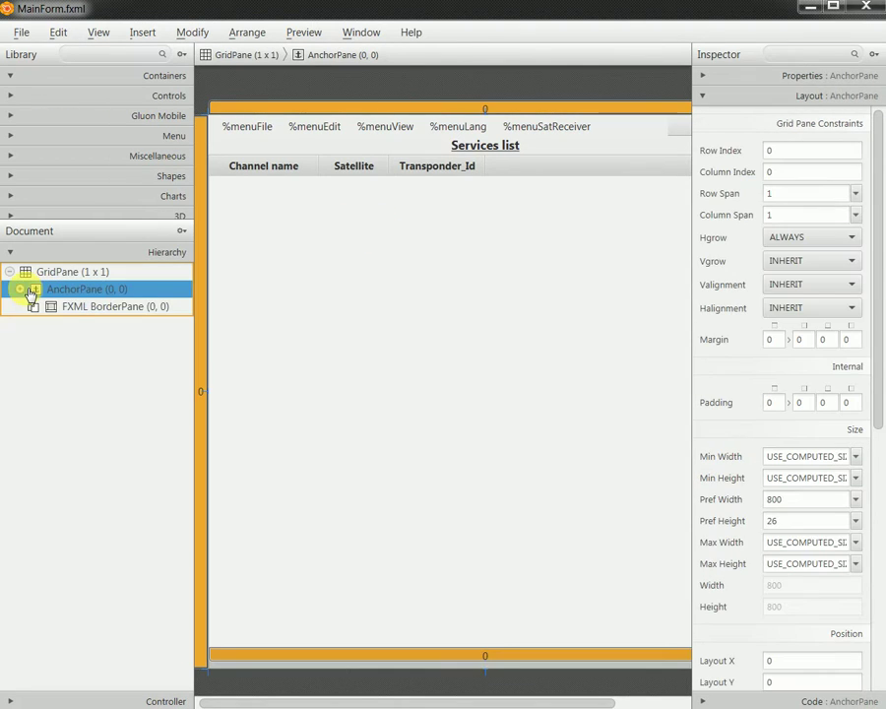
click(89, 306)
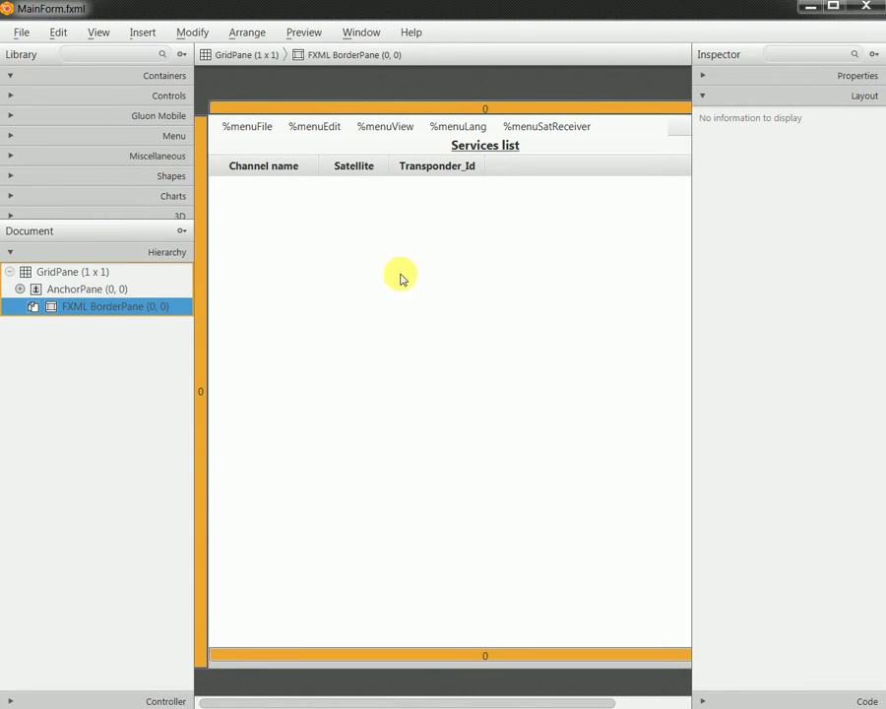
- Switch to ServicesListOnBorderPane.fxml and set the BorderPane's minimum height to USE_COMPUTED_SIZE
key(alt+Tab)
click(627, 184)
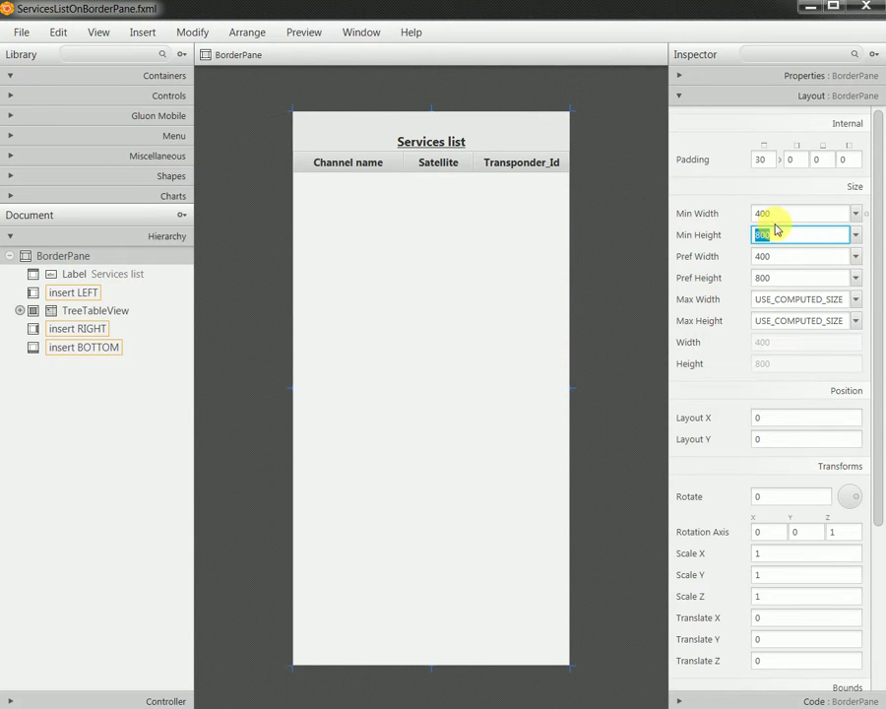
click(857, 236)
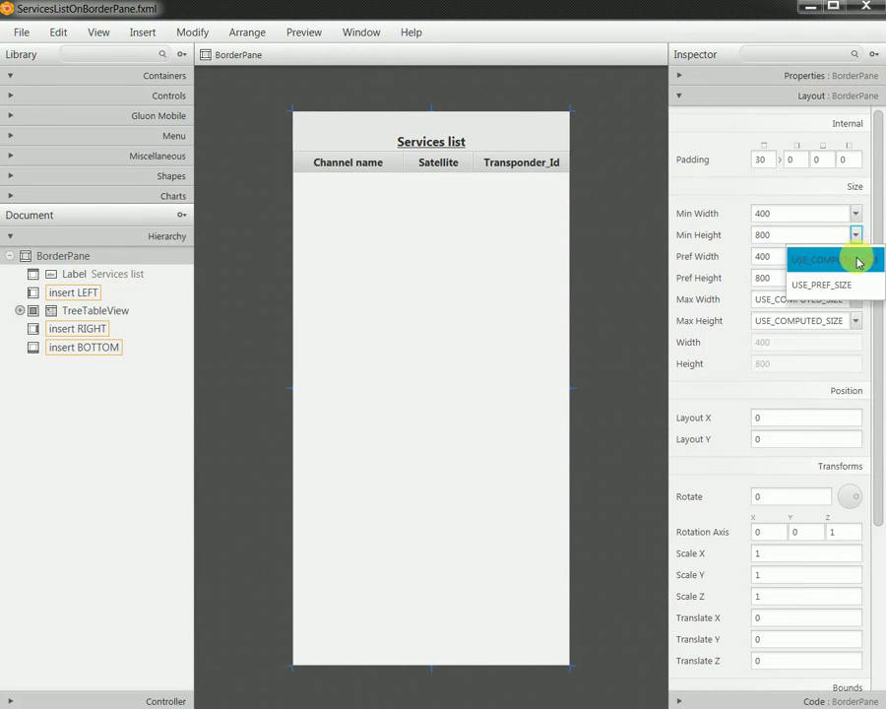
click(808, 212)
click(856, 235)
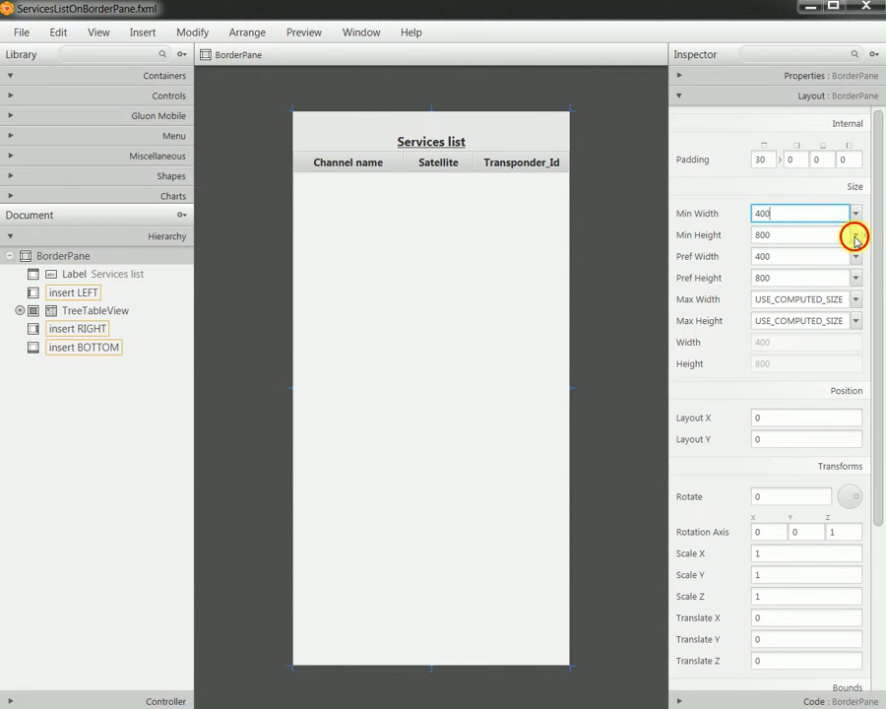
click(856, 264)
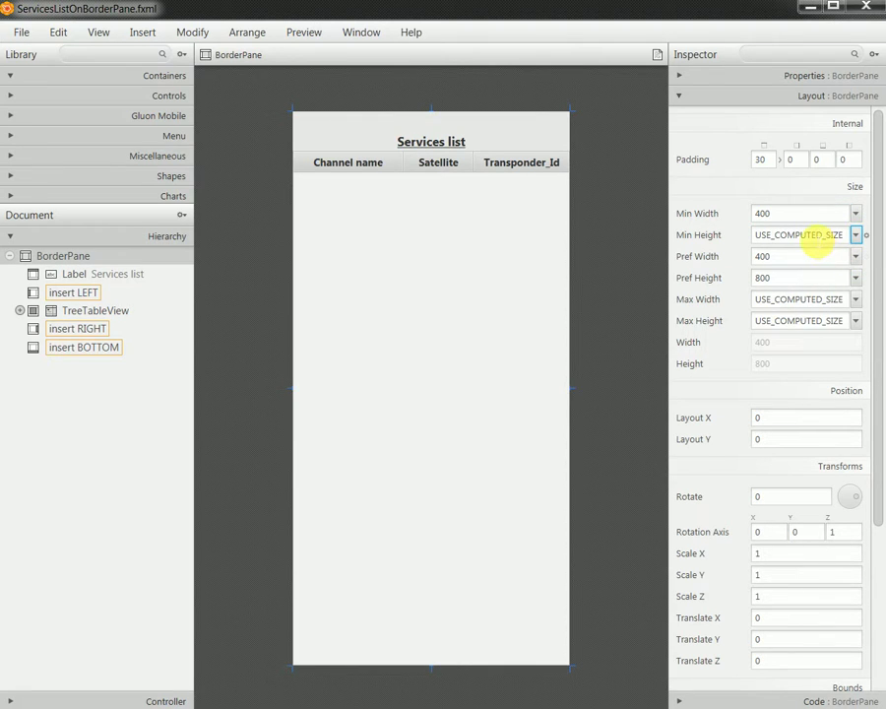
- Set the services list BorderPane's preferred height to USE_COMPUTED_SIZE and save the file
click(830, 279)
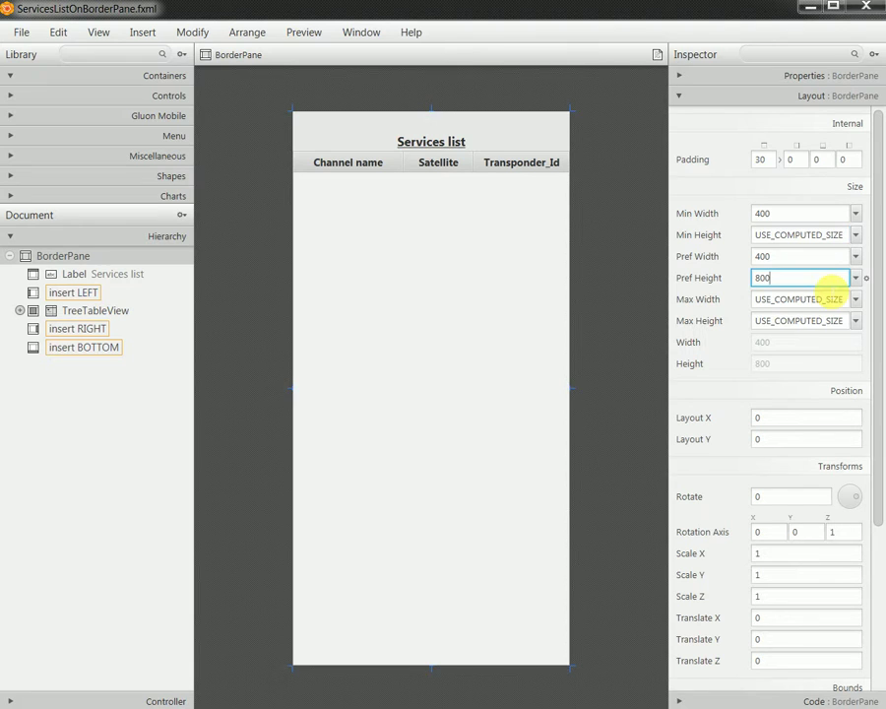
click(856, 277)
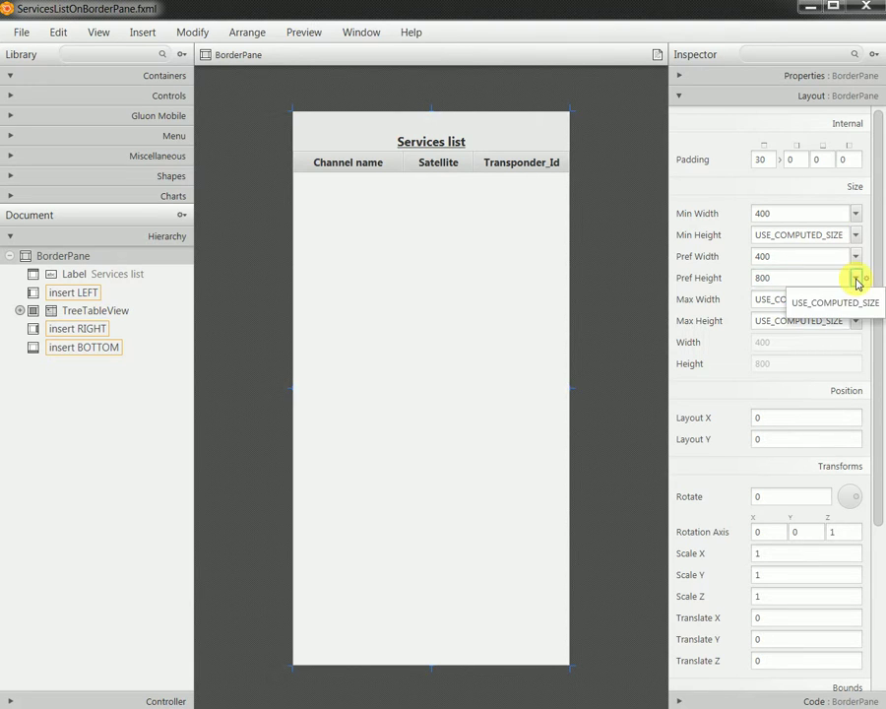
click(852, 304)
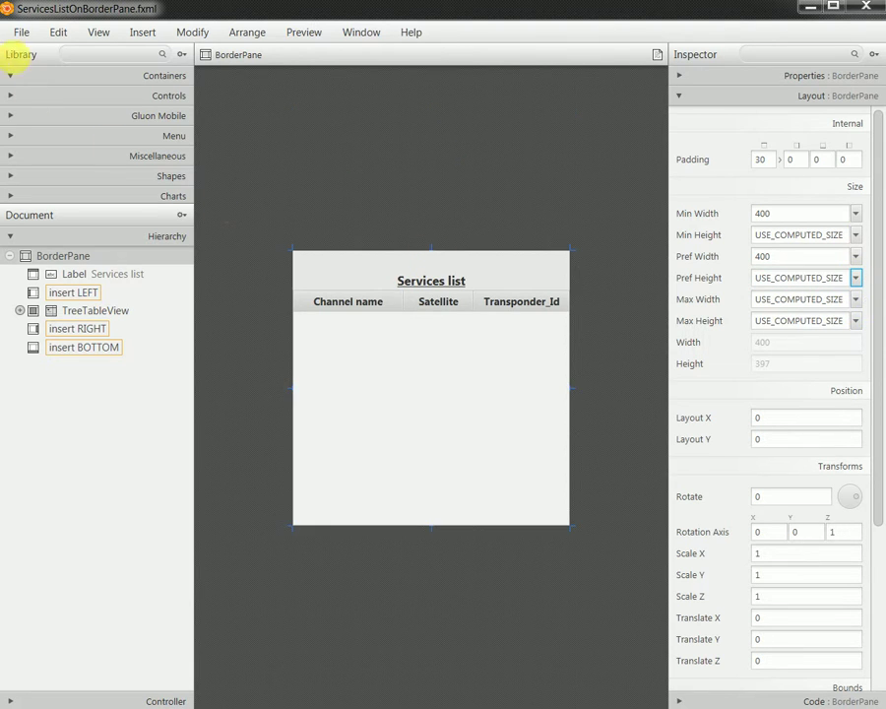
click(13, 35)
click(39, 147)
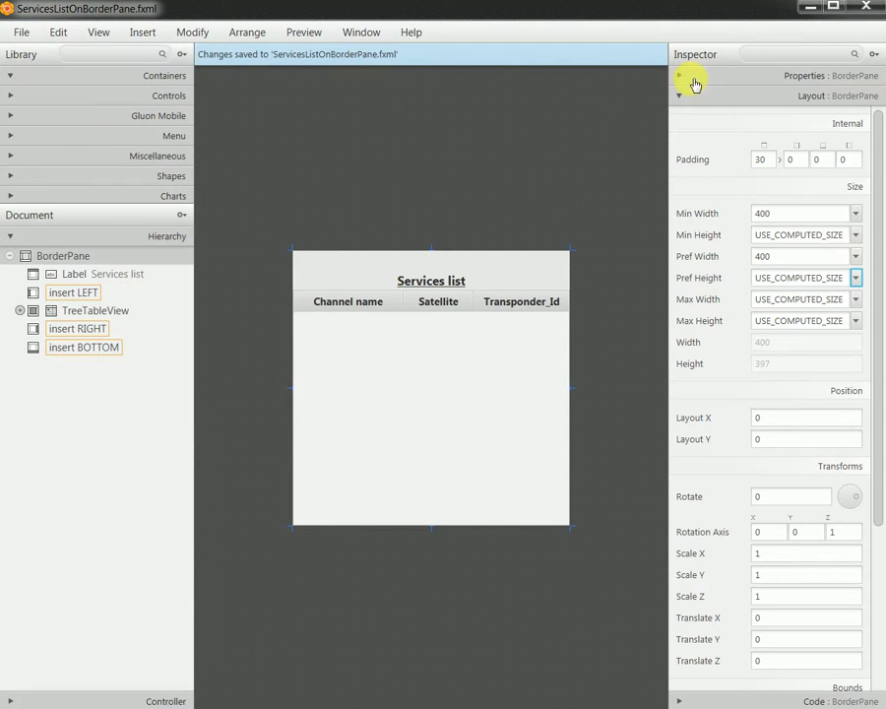
- Return to MainForm.fxml, preview it in a window, check the table's fit when maximized and restored, and close the preview
click(810, 7)
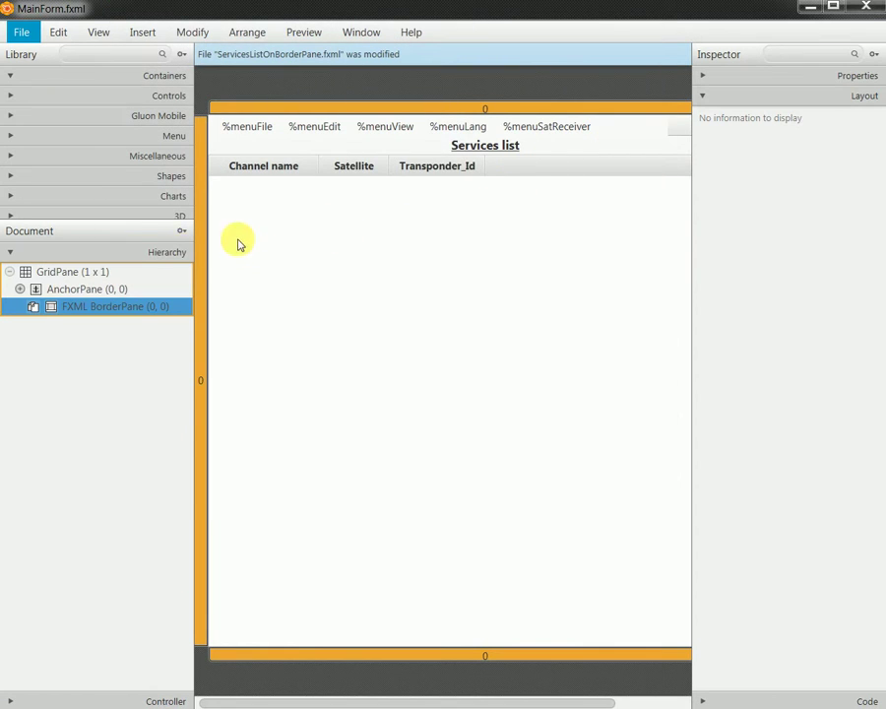
click(200, 255)
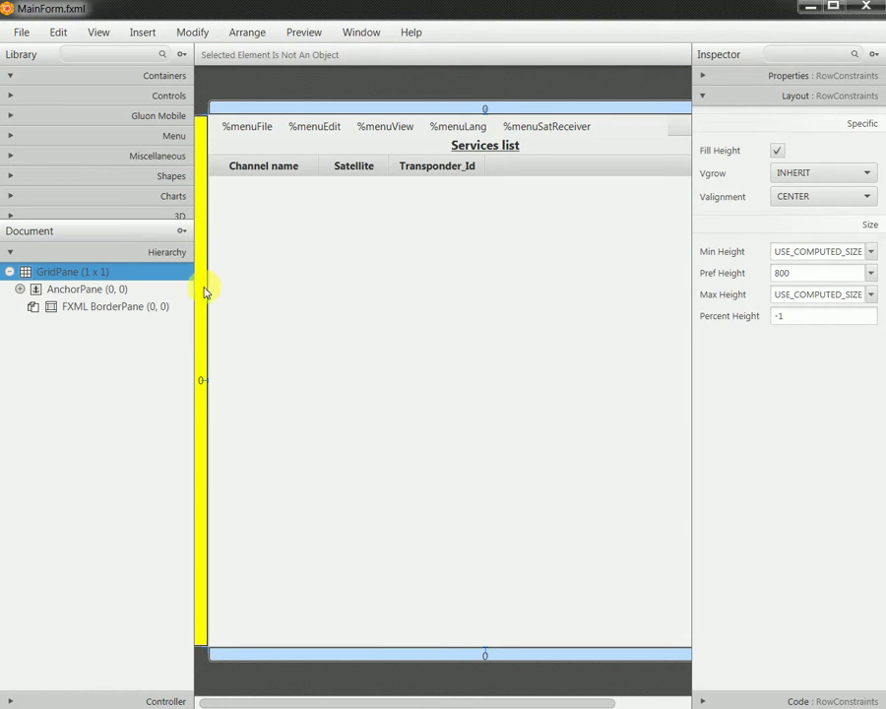
click(288, 33)
click(295, 56)
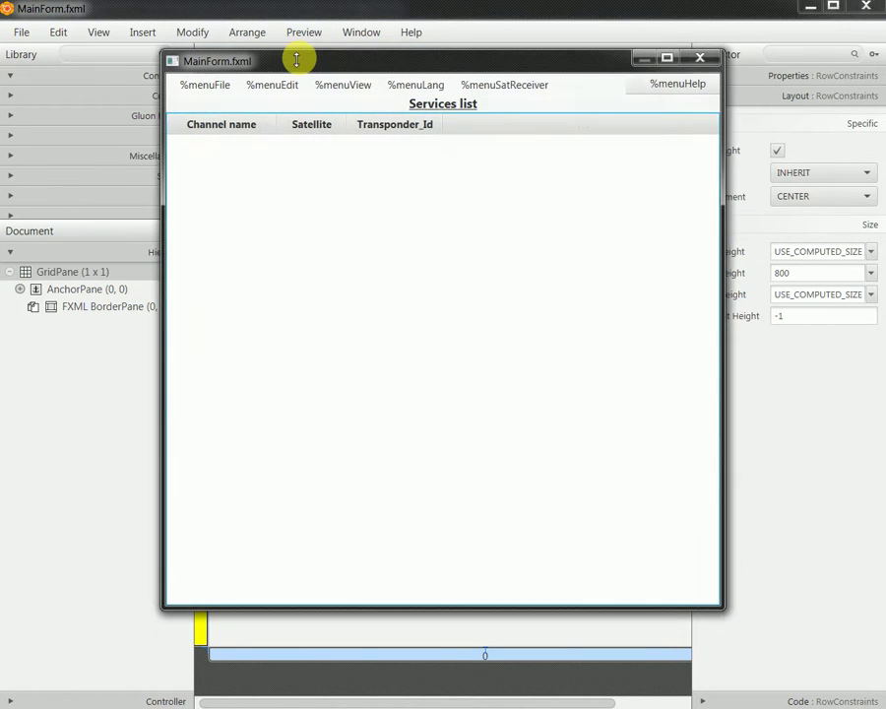
click(666, 58)
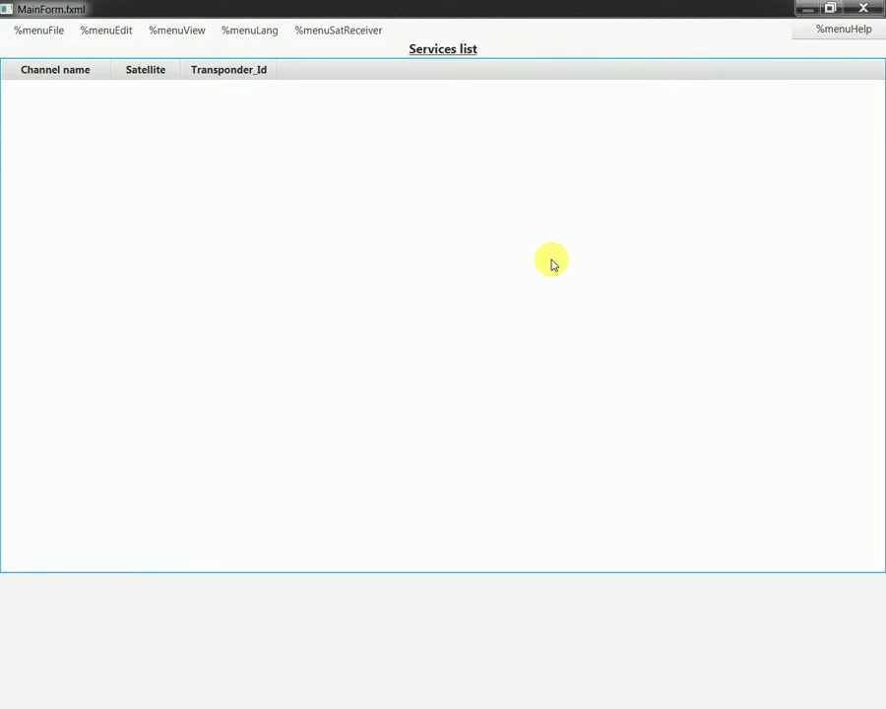
click(831, 9)
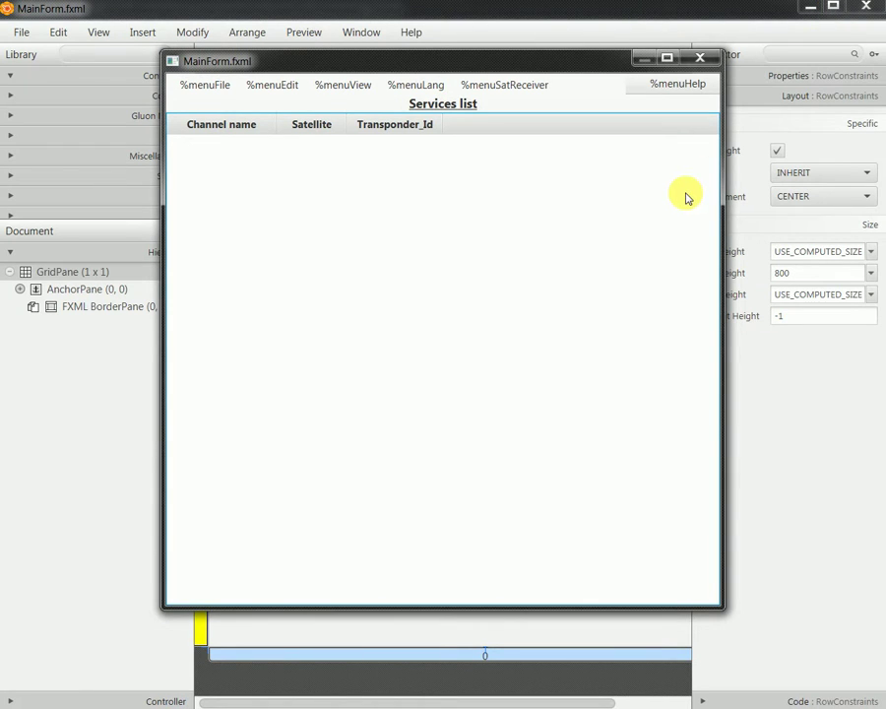
click(667, 58)
click(864, 8)
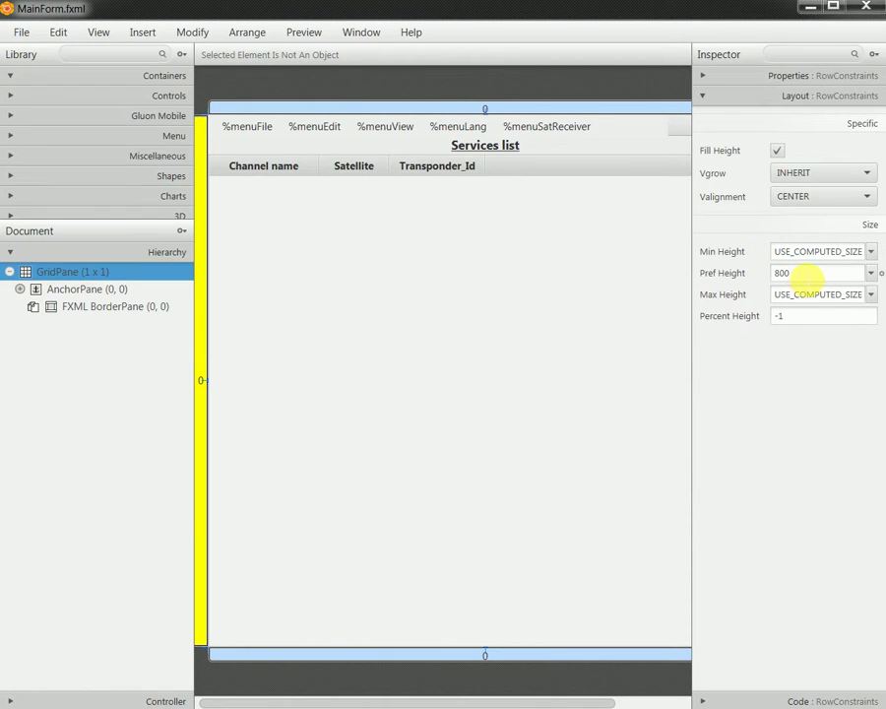
- Set the preferred height of the GridPane's row 0 to 900
click(871, 274)
click(846, 295)
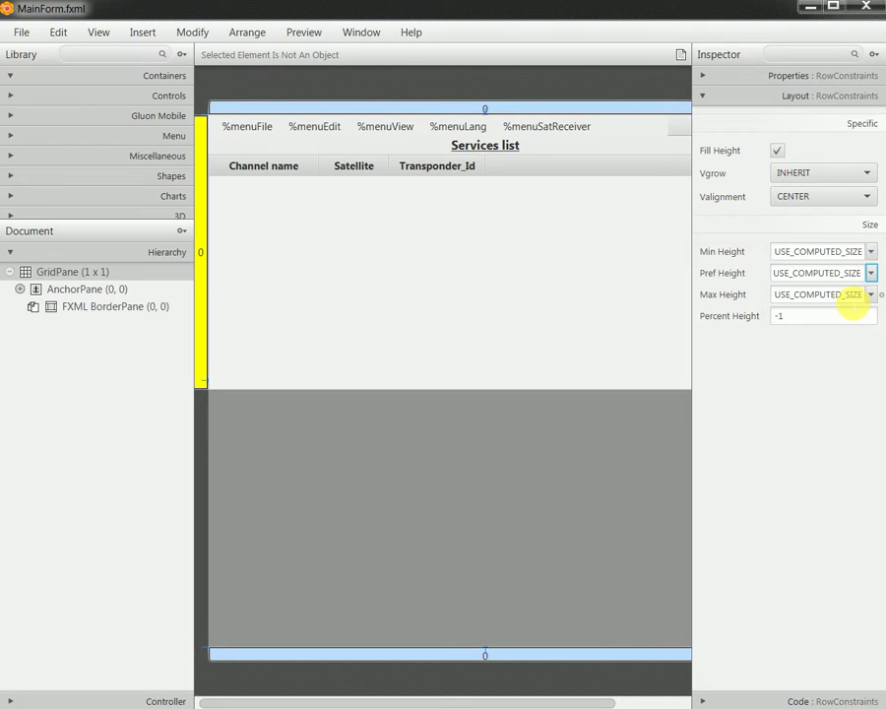
click(871, 274)
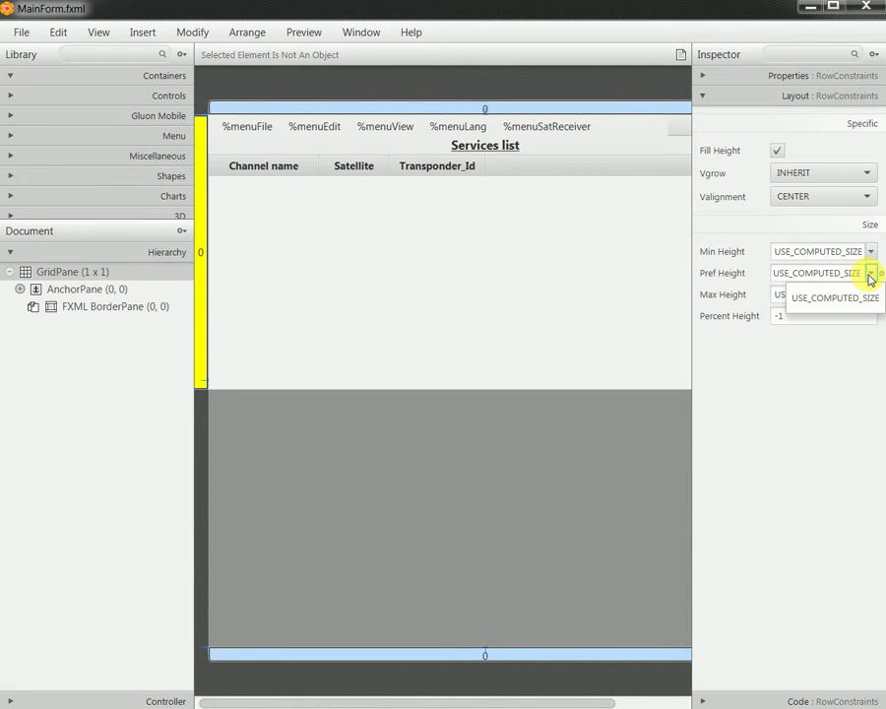
click(831, 276)
double_click(825, 276)
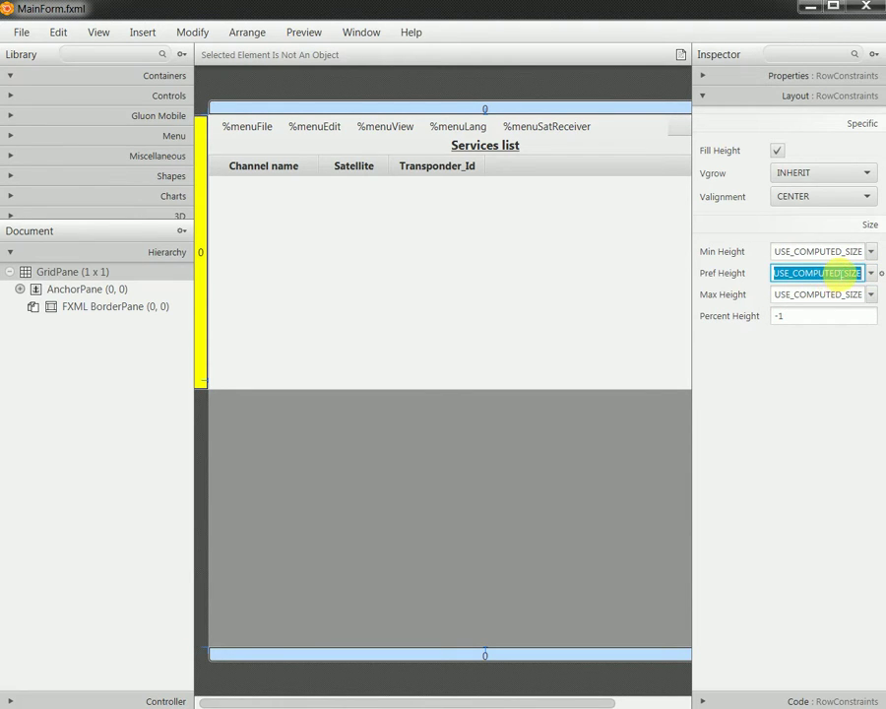
text(900)
key(Return)
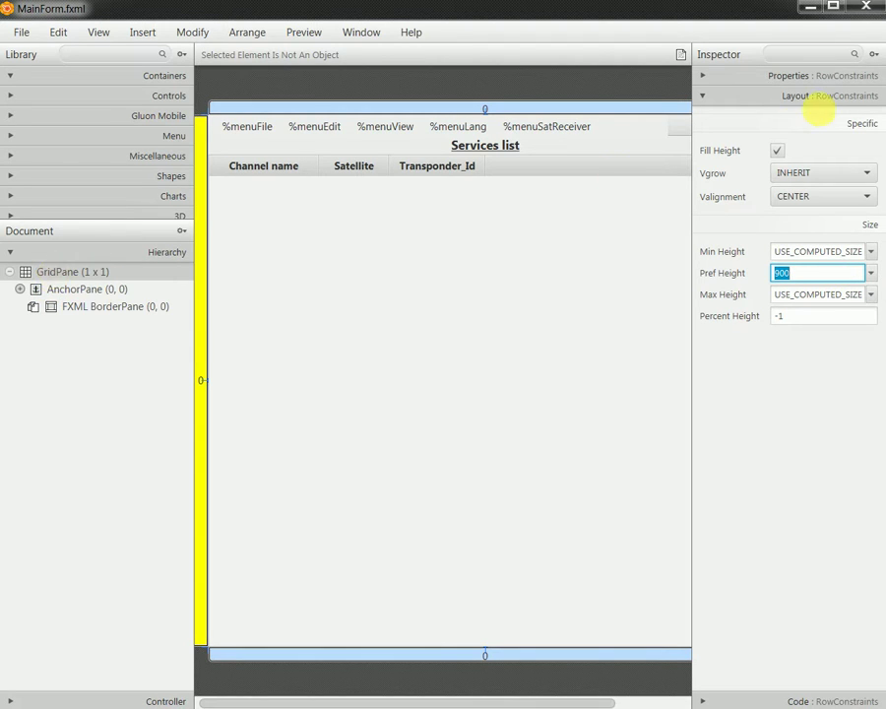
- Review the layout settings of the GridPane's row 0 and of the AnchorPane
click(809, 78)
click(802, 74)
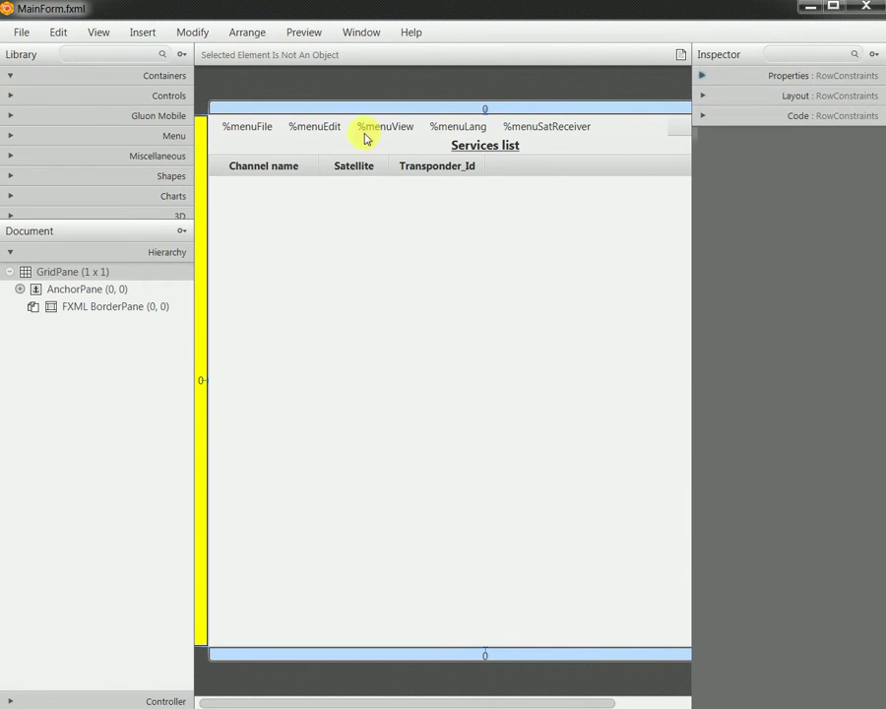
click(82, 274)
double_click(82, 275)
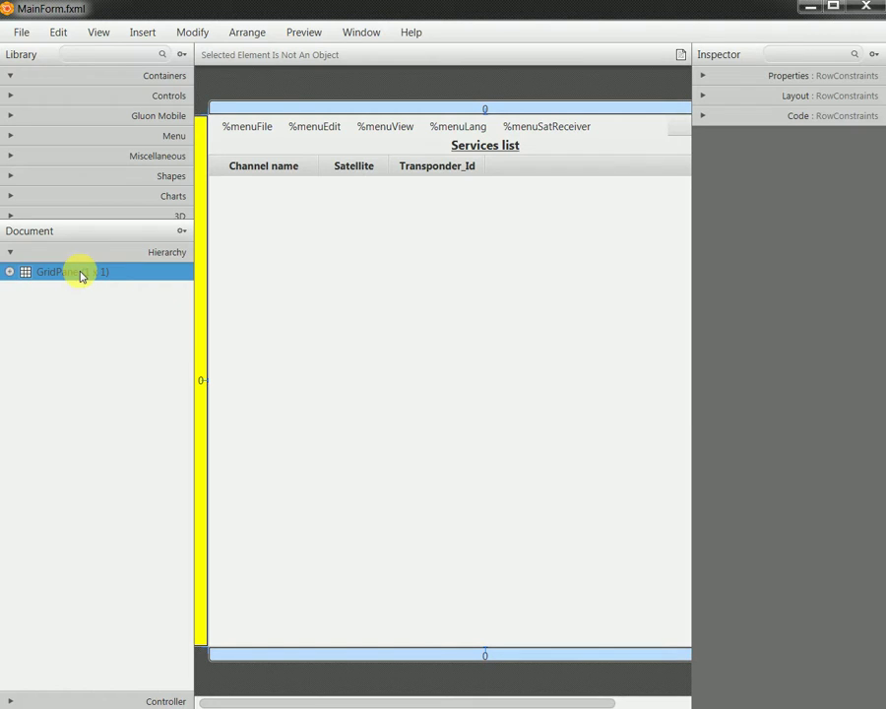
double_click(82, 275)
click(804, 94)
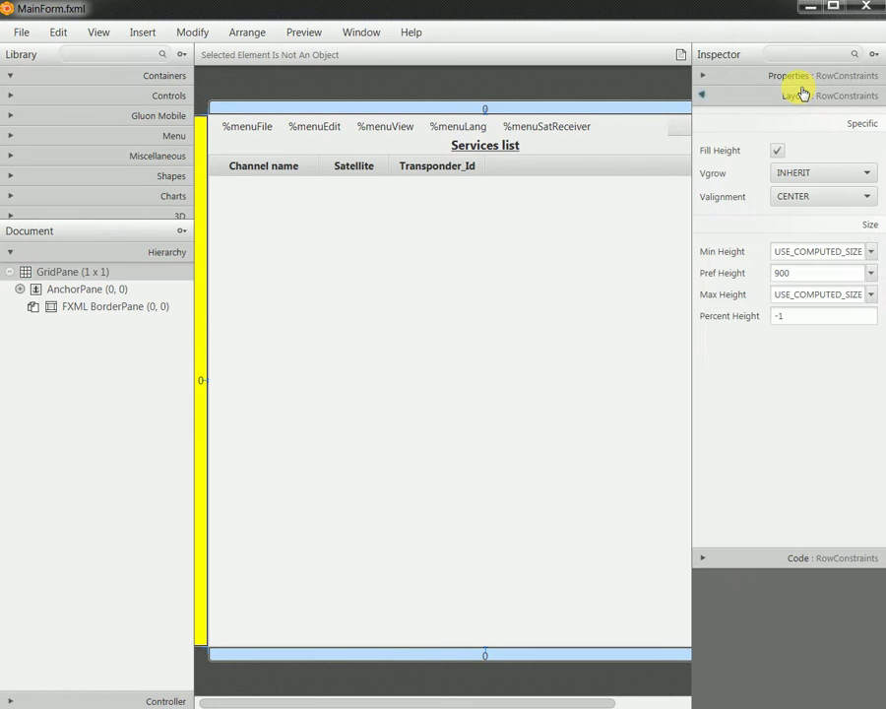
click(103, 292)
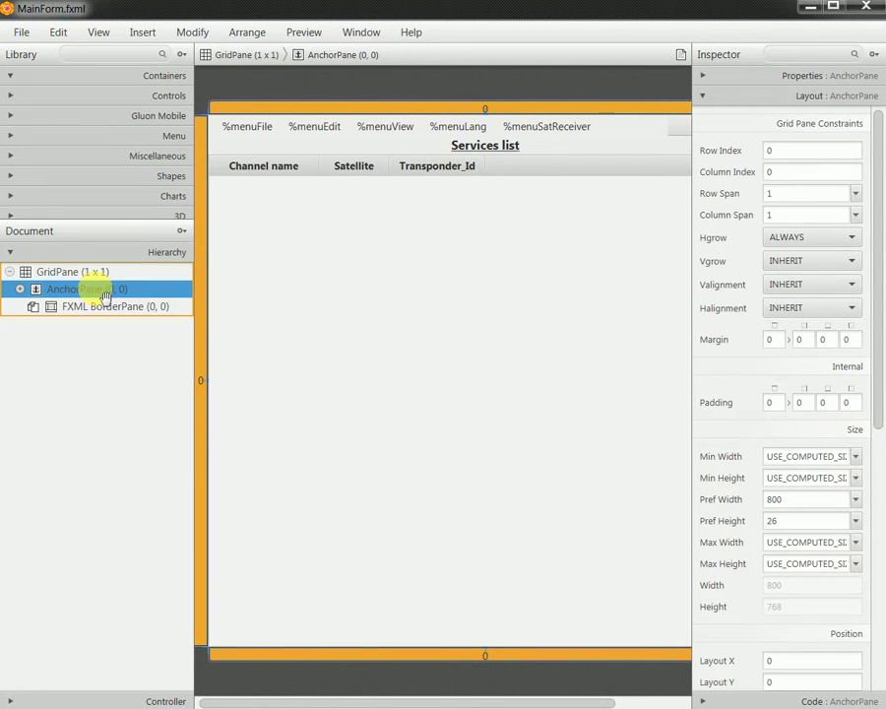
- Set the minimum height of the root GridPane in MainForm.fxml to USE_COMPUTED_SIZE
click(97, 274)
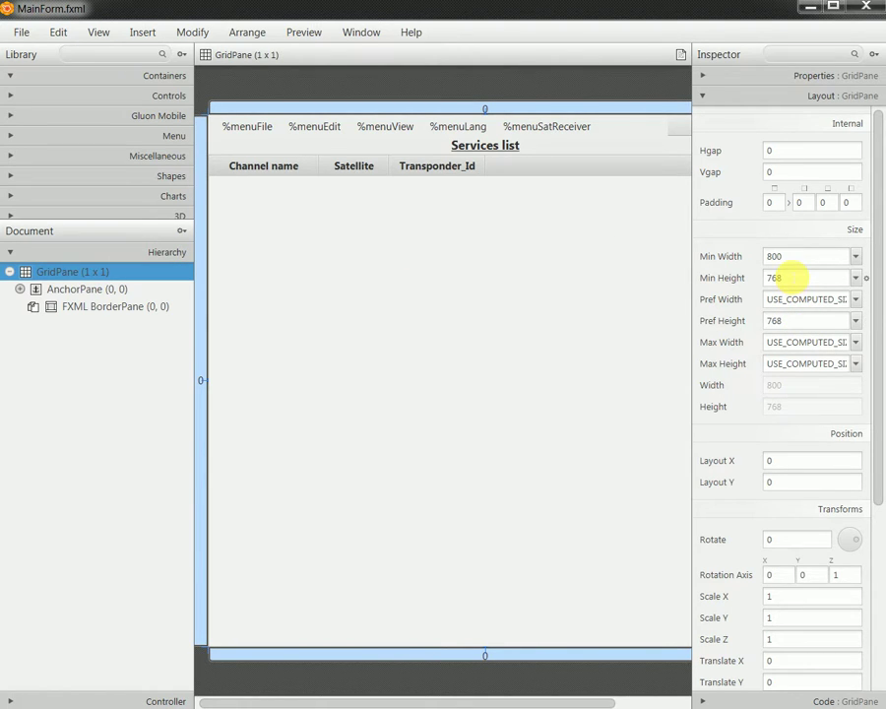
click(795, 278)
click(856, 278)
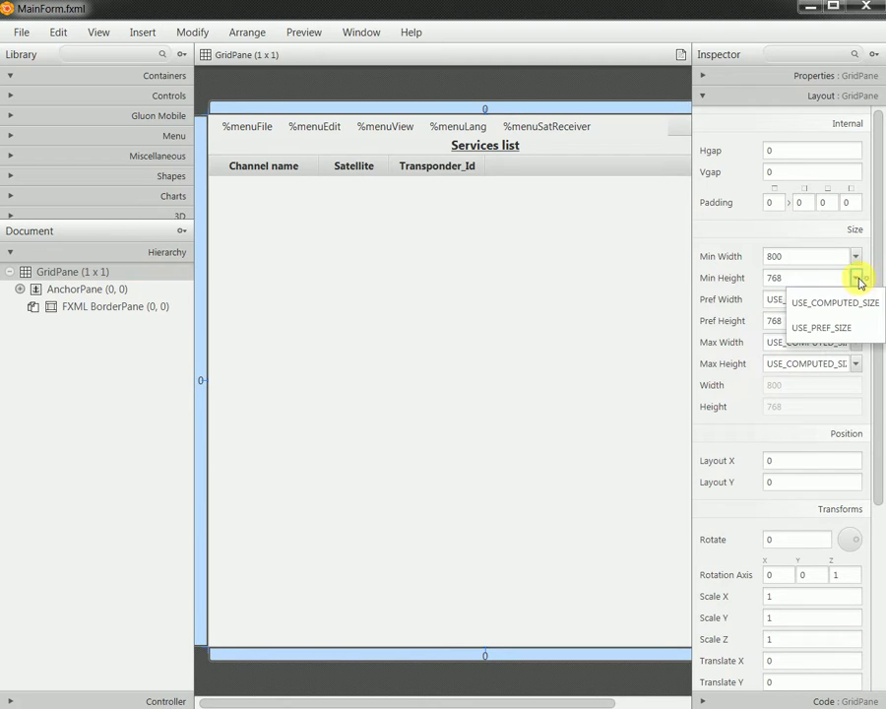
click(847, 304)
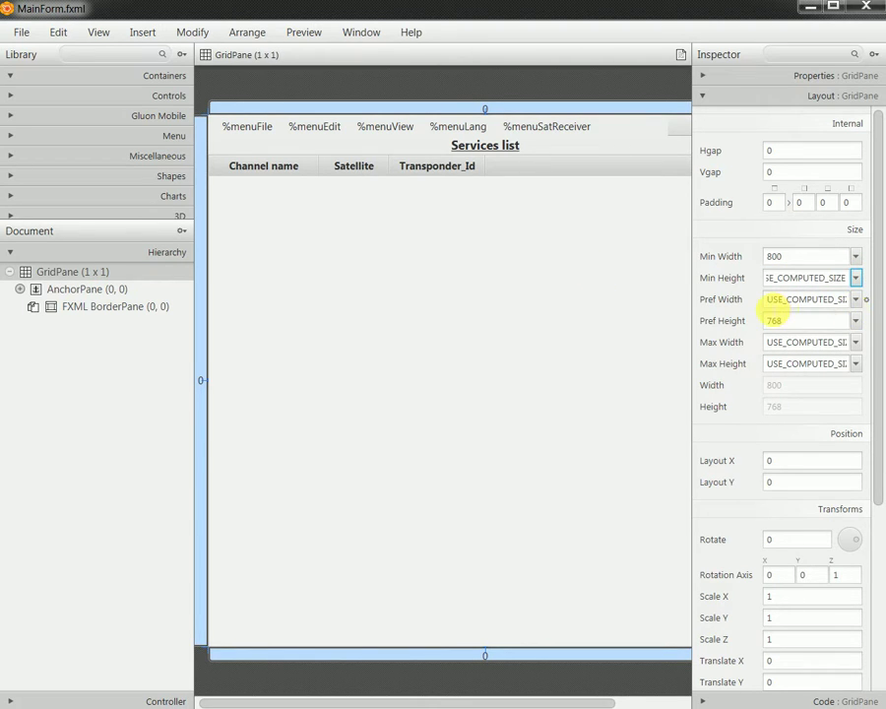
- Set the GridPane's preferred height to 800 and save MainForm.fxml
click(839, 320)
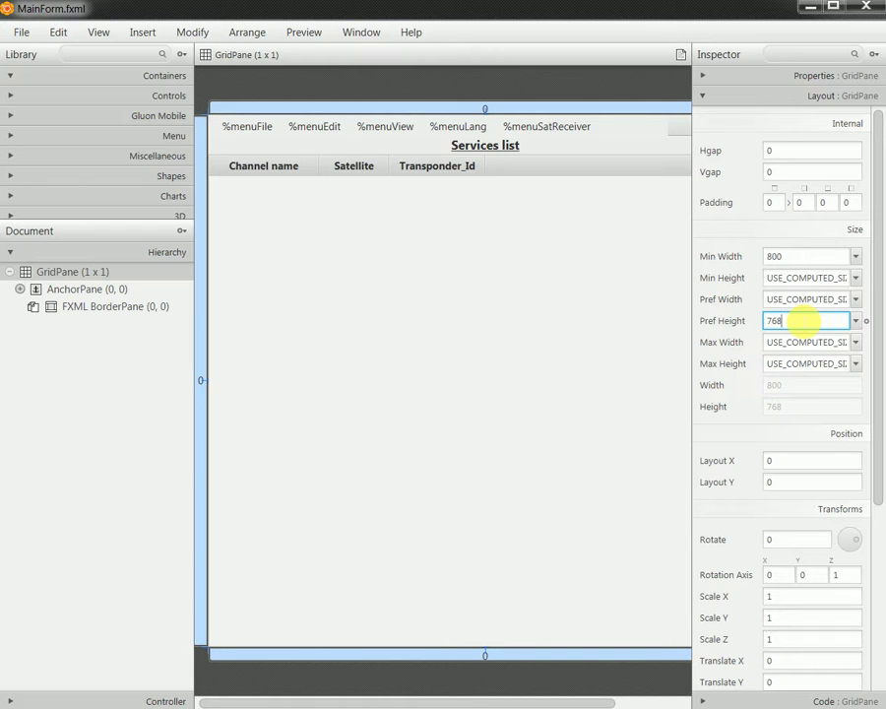
click(116, 273)
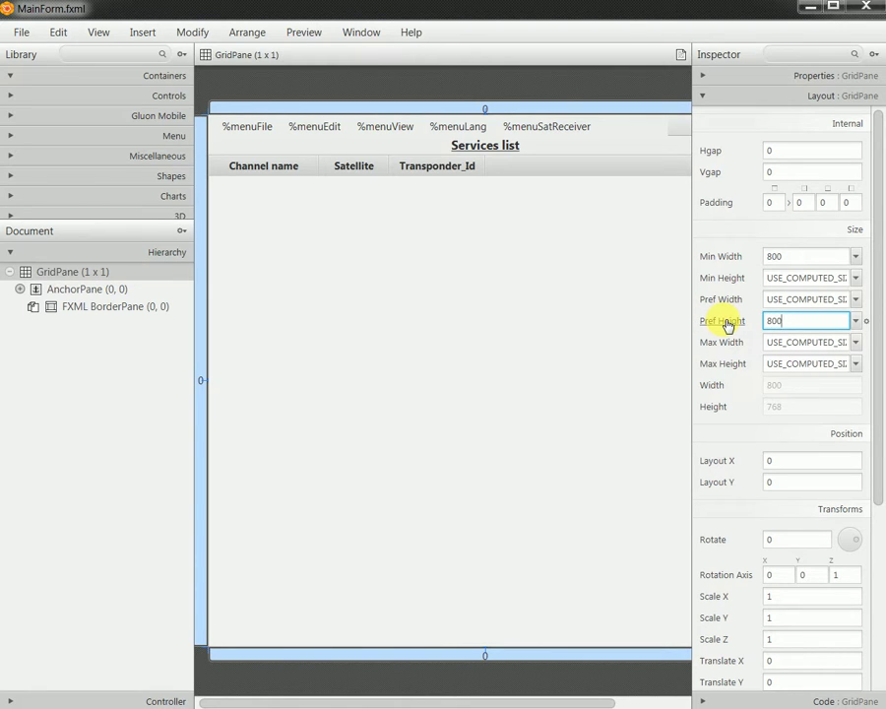
key(Return)
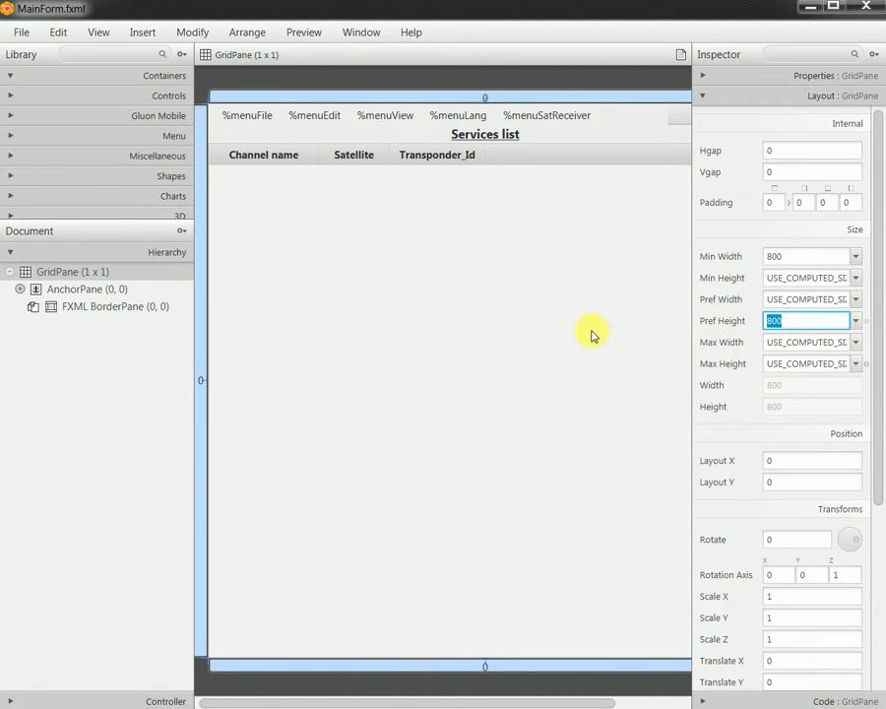
click(23, 33)
click(39, 147)
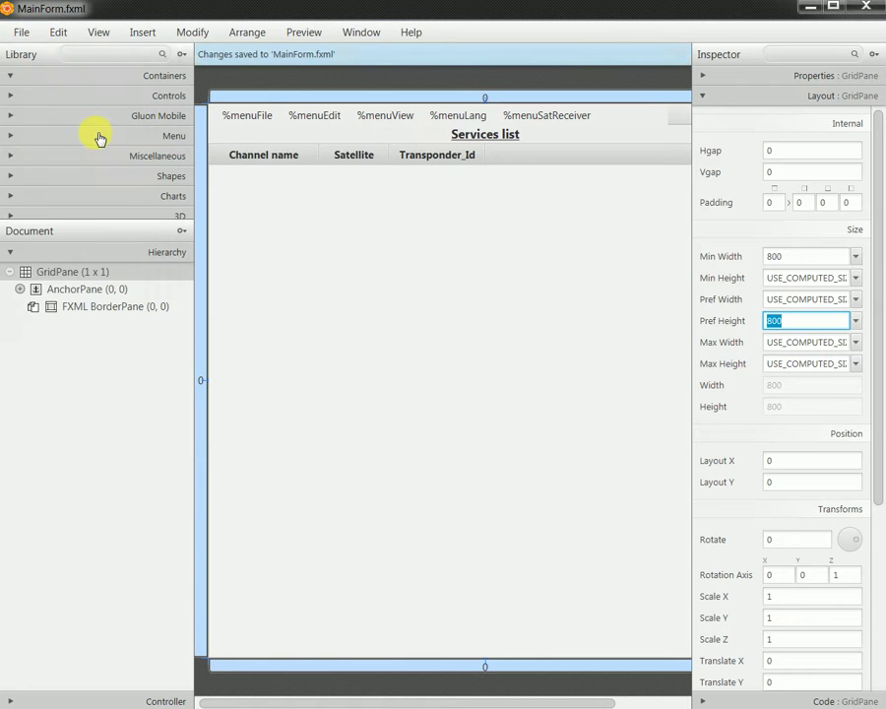
- Preview the main form in a window, check the table's fit in restored and maximized states, and close the preview
click(296, 32)
click(299, 56)
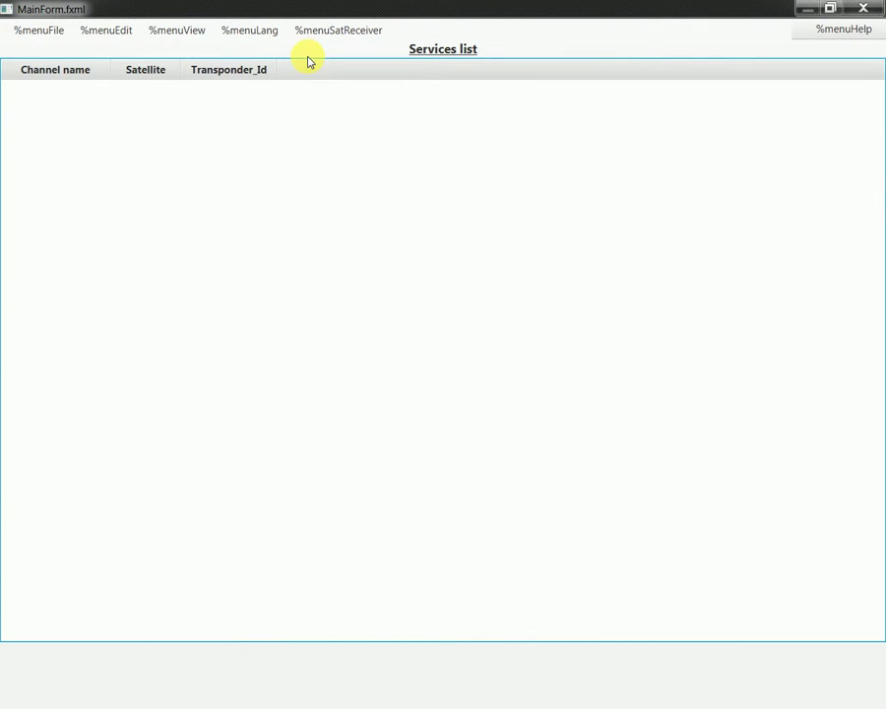
click(830, 8)
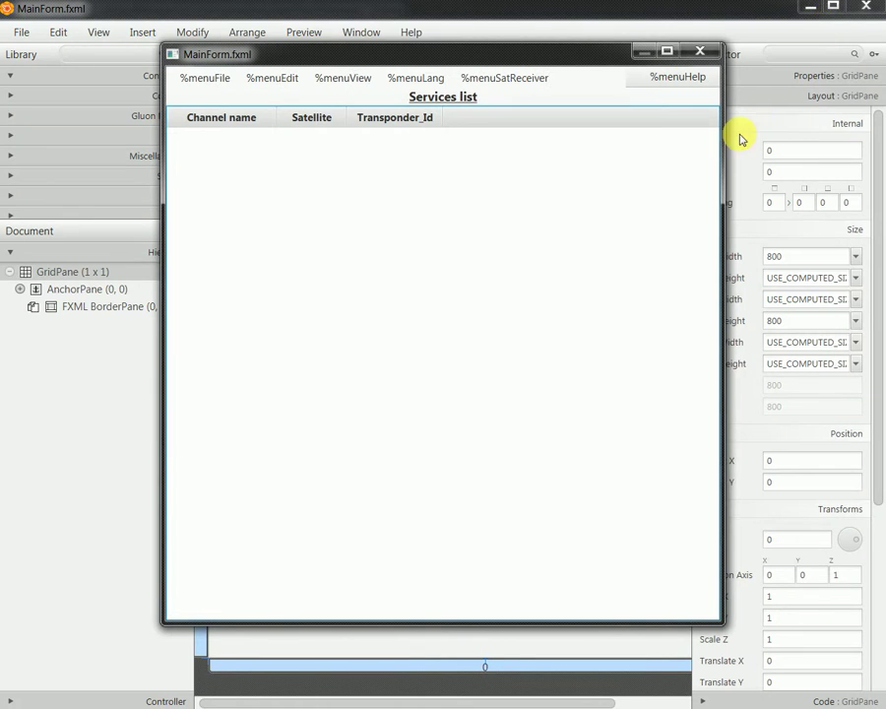
click(667, 50)
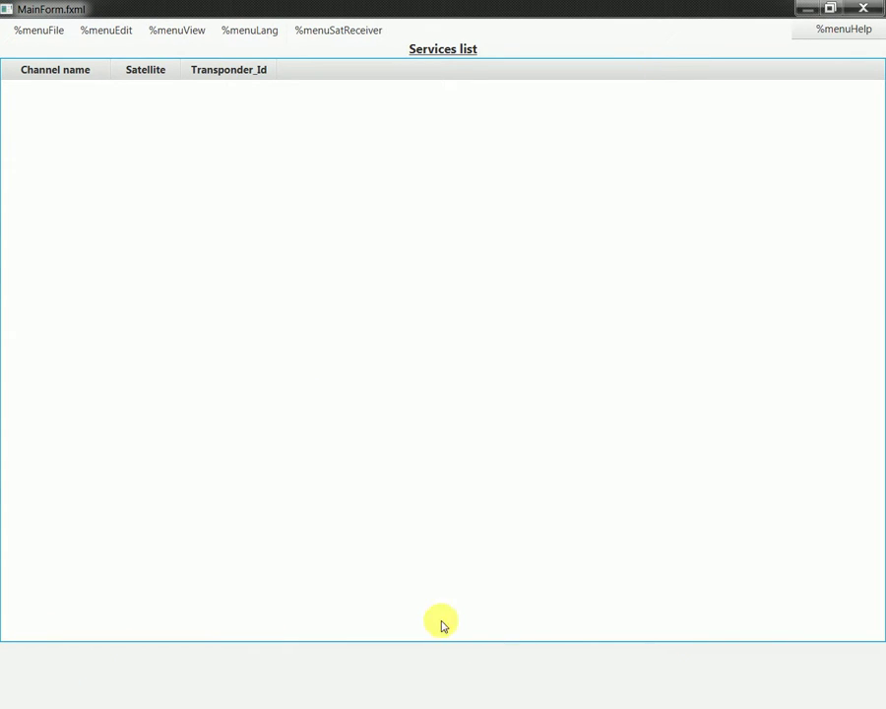
click(855, 10)
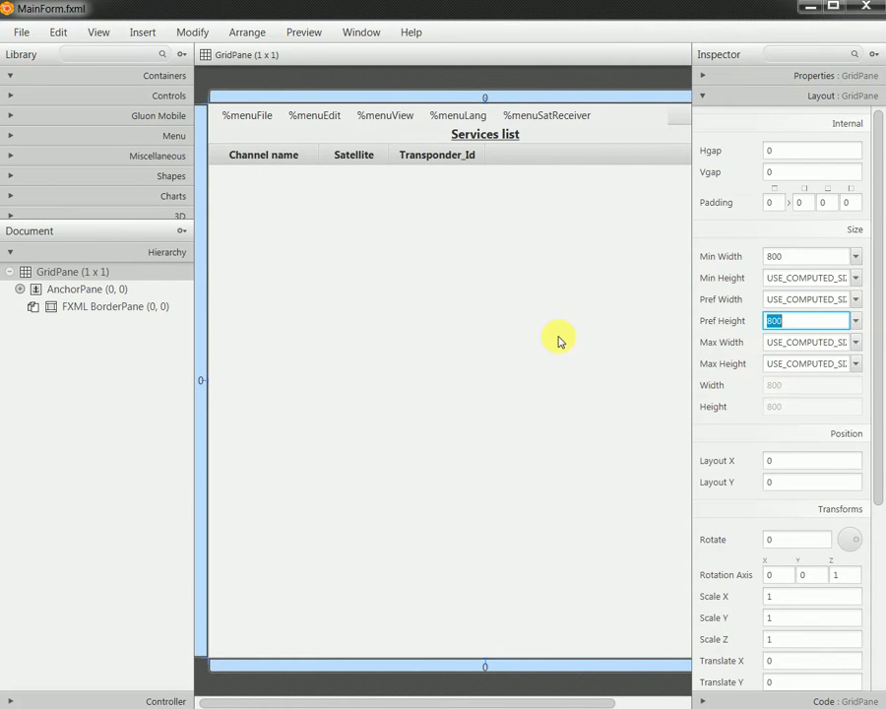
- Set the GridPane's preferred height to USE_COMPUTED_SIZE and save MainForm.fxml
click(855, 322)
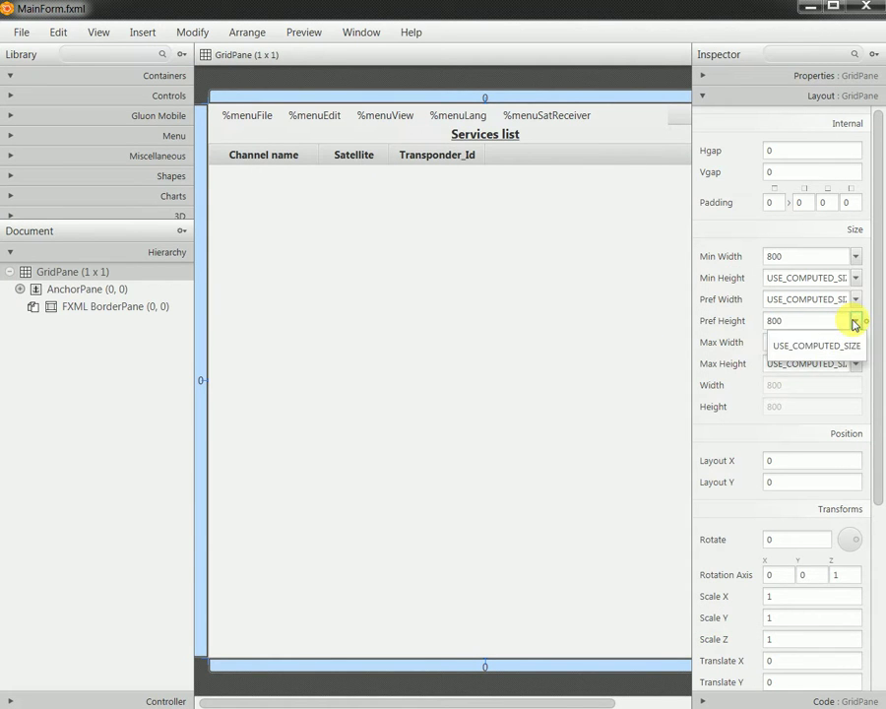
click(843, 345)
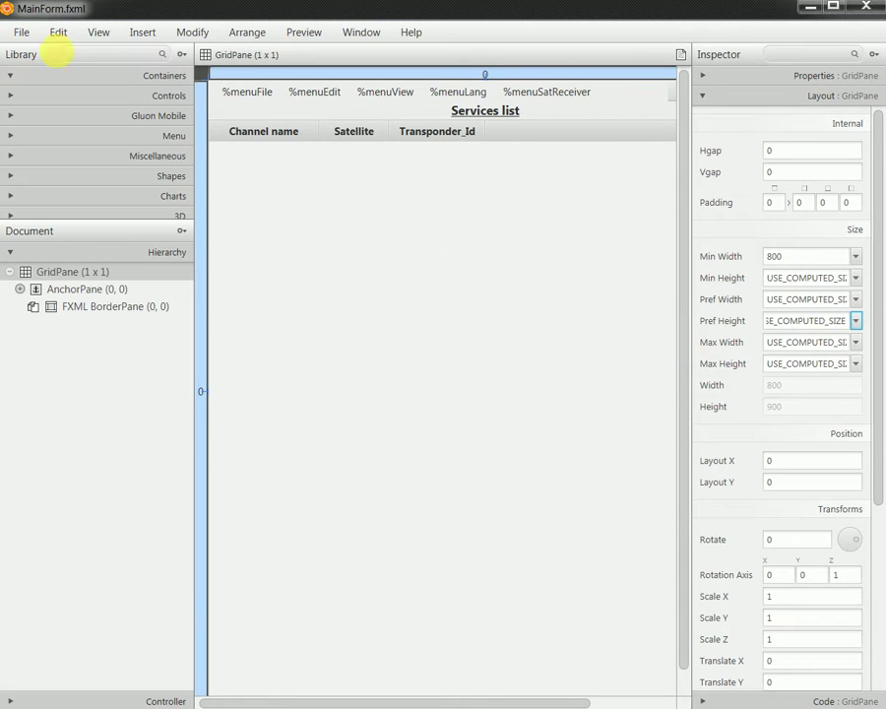
click(22, 32)
click(61, 146)
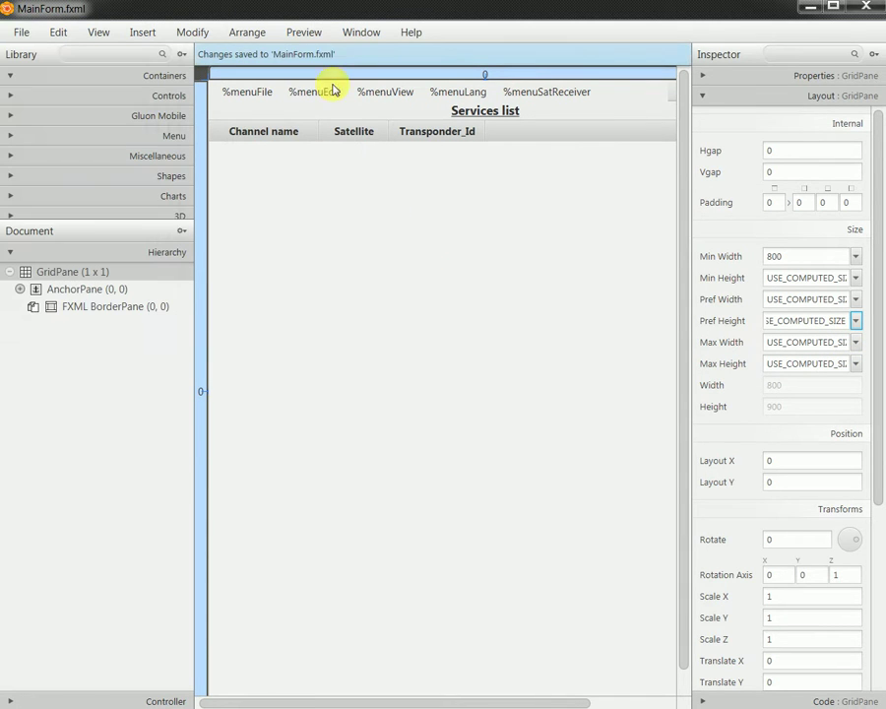
- Preview the form again, compare how the table fills the restored and maximized window, and close the preview
click(301, 33)
click(309, 54)
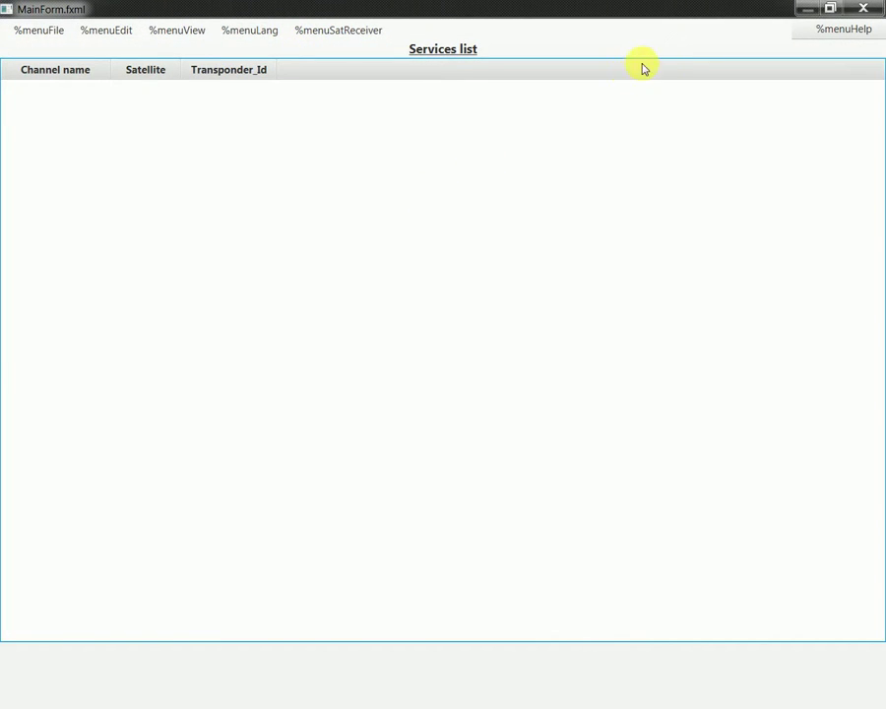
click(831, 7)
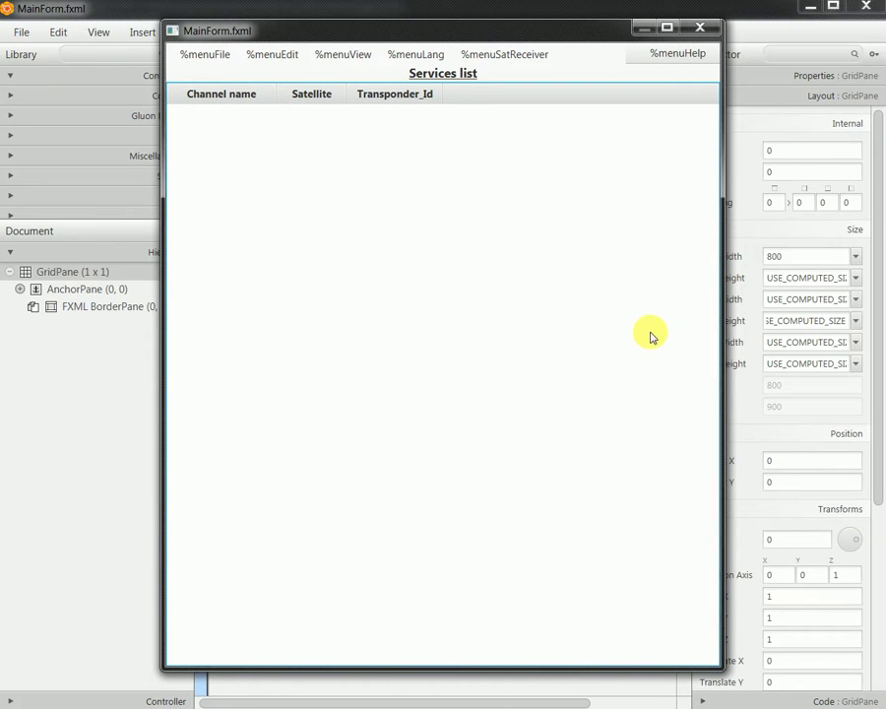
click(663, 27)
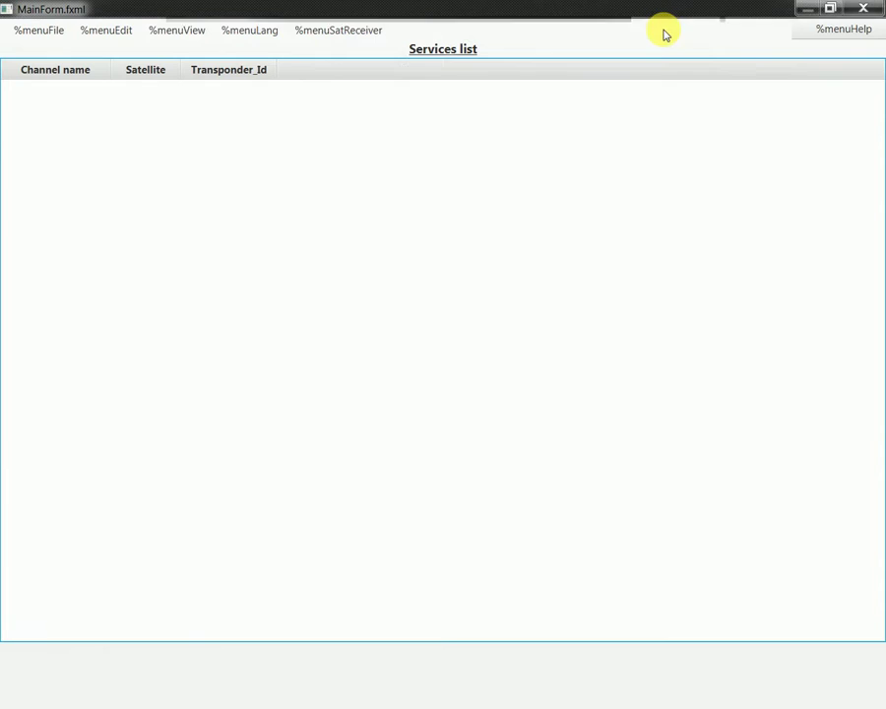
click(862, 9)
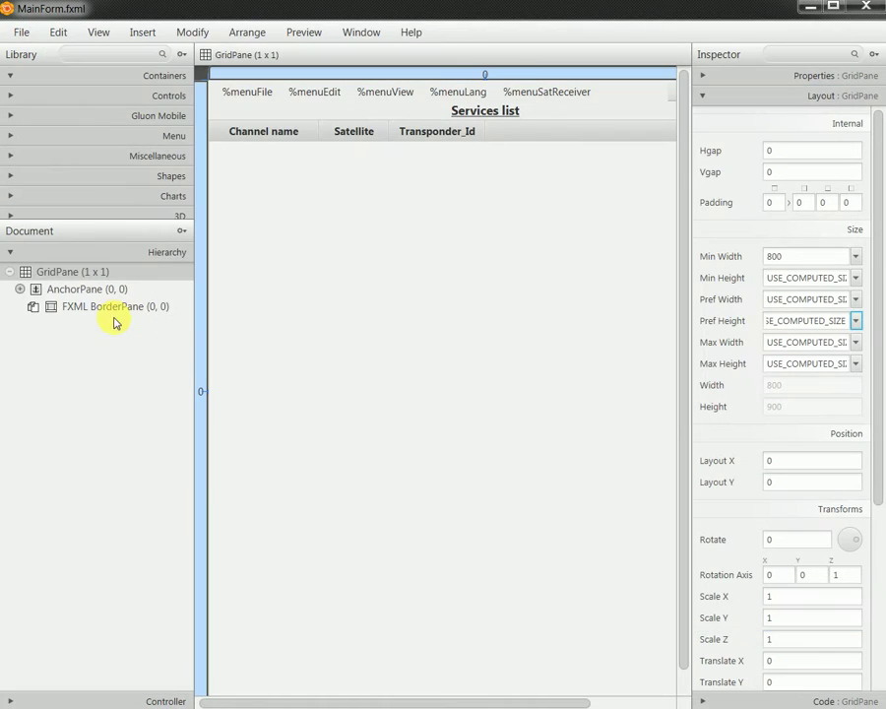
- Set the preferred height of the GridPane's row 0 to 800 and save the file
click(202, 261)
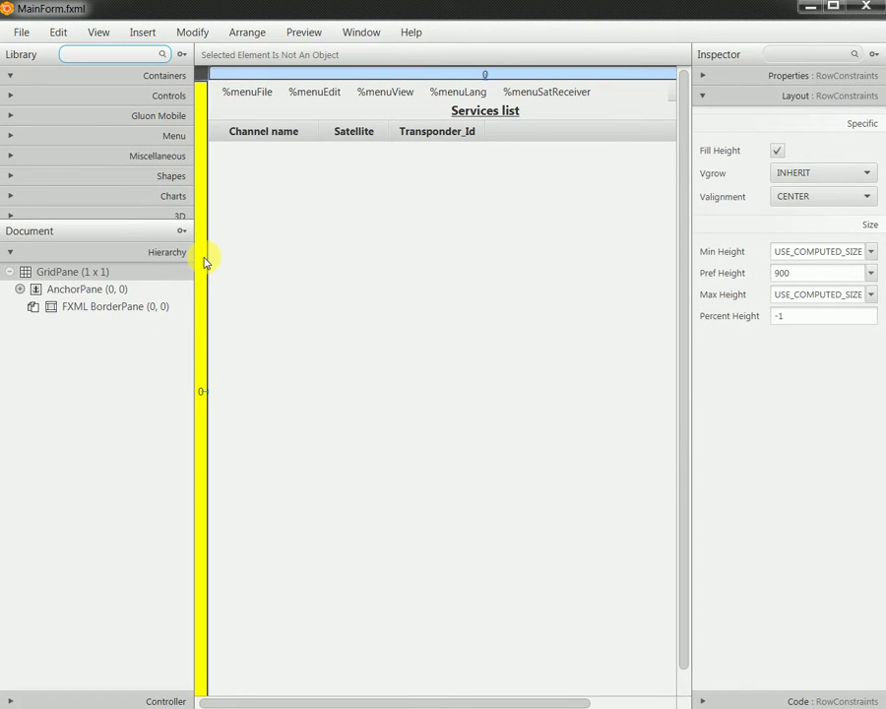
drag(790, 272, 652, 272)
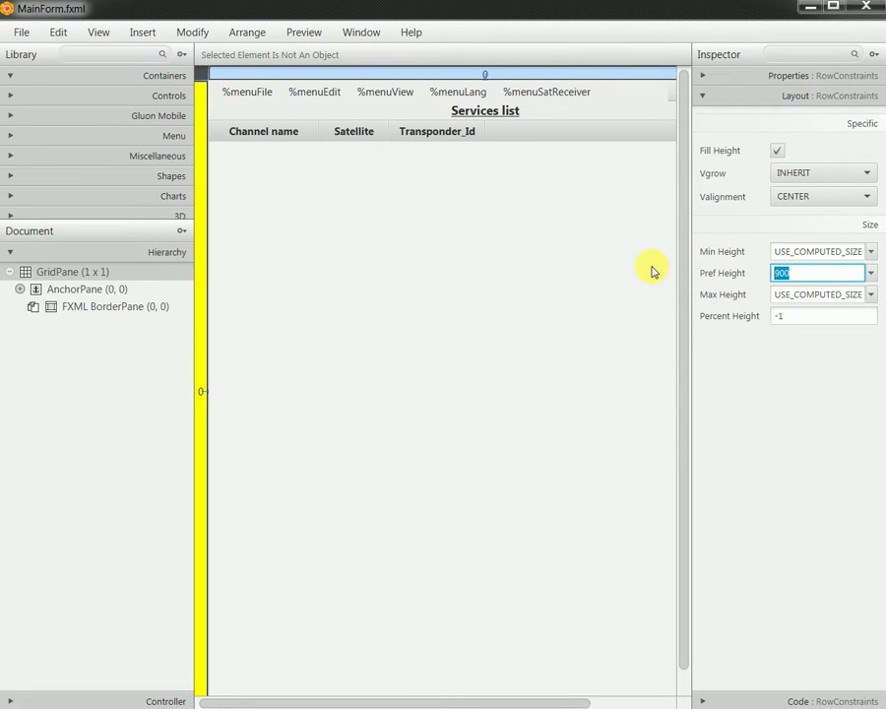
text(800)
key(Return)
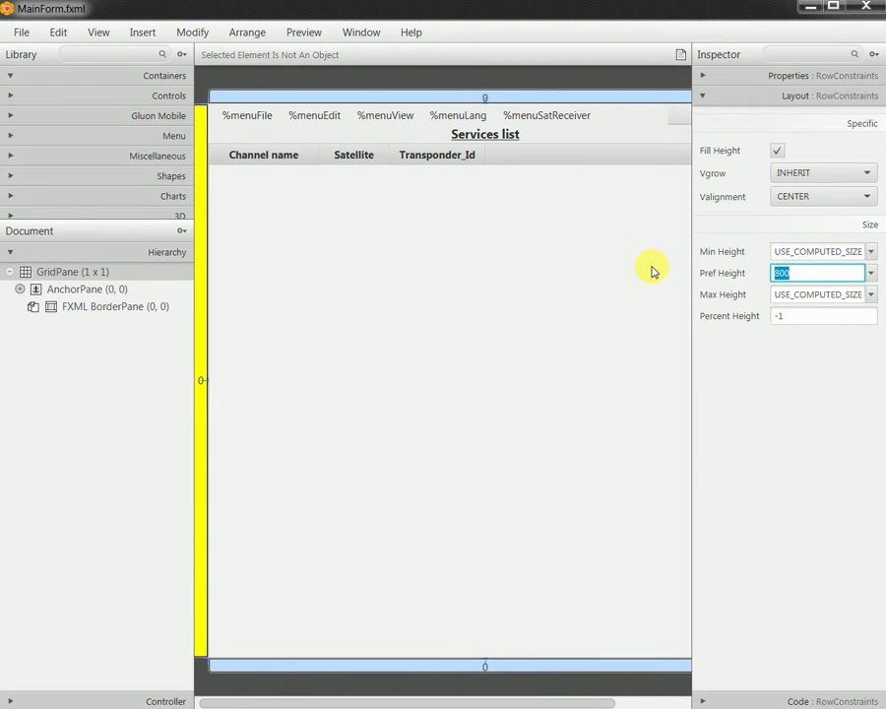
click(21, 31)
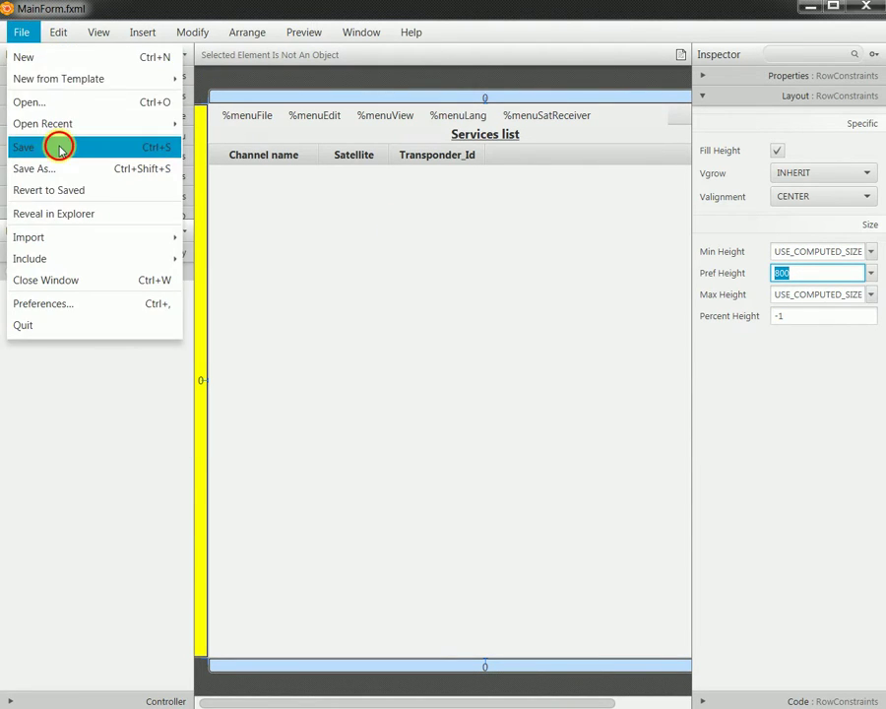
click(59, 144)
- Review the layout size settings of the AnchorPane, the GridPane, and the GridPane's row 0 and column 0
click(88, 272)
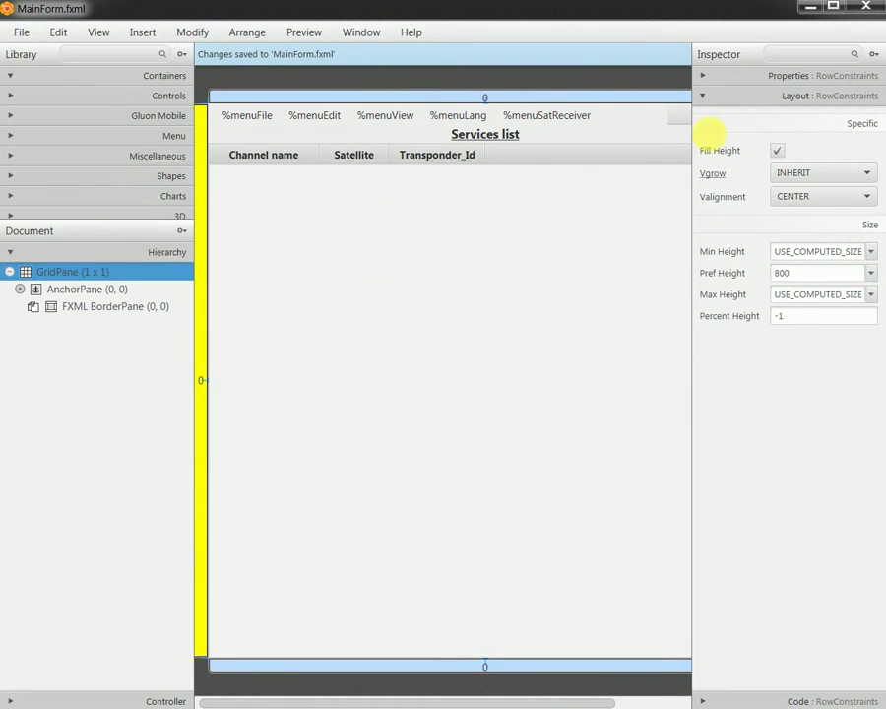
click(104, 290)
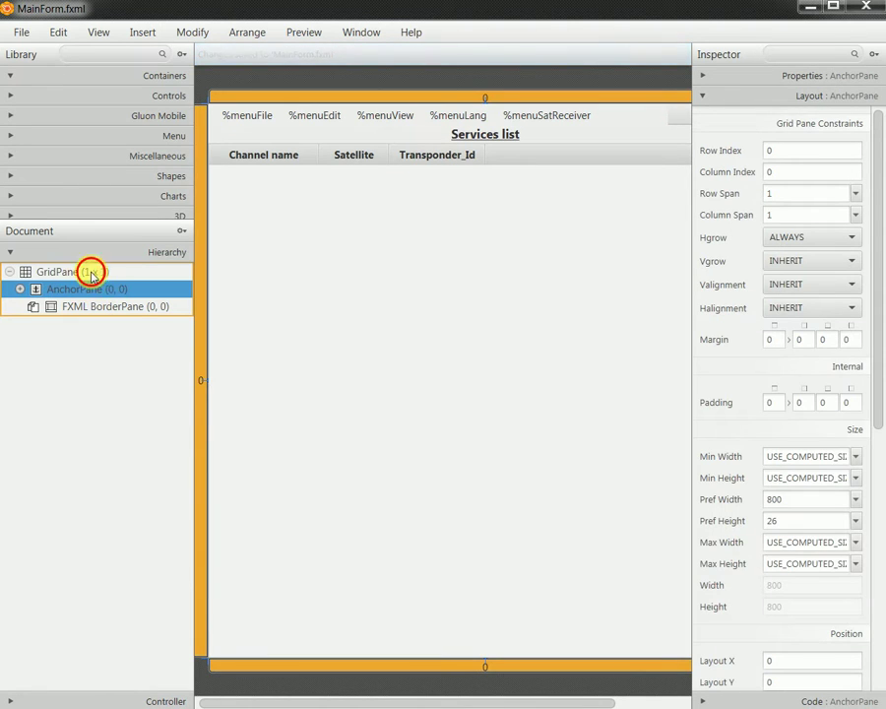
click(87, 272)
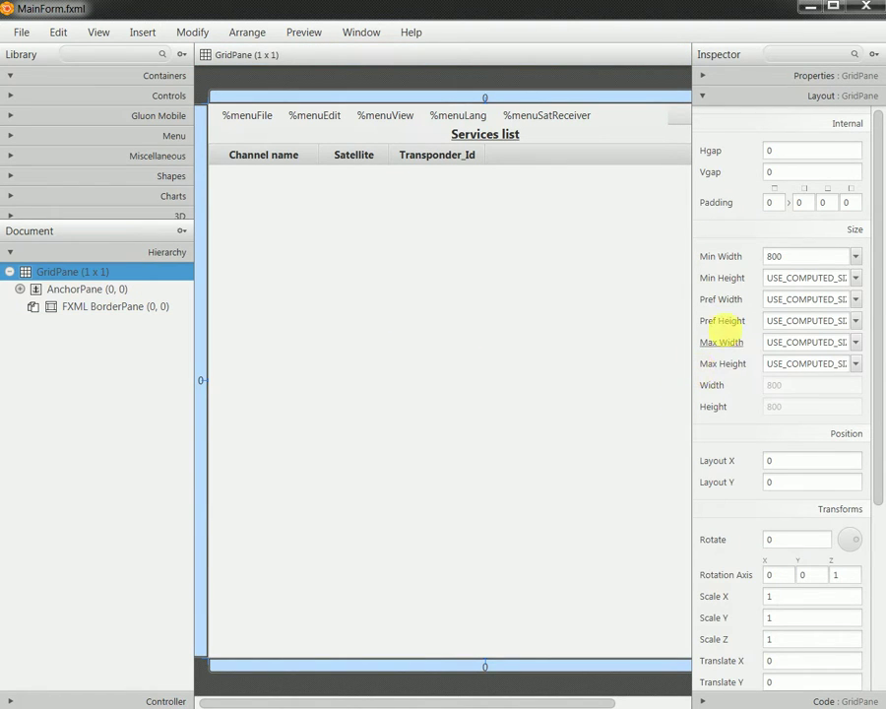
click(797, 261)
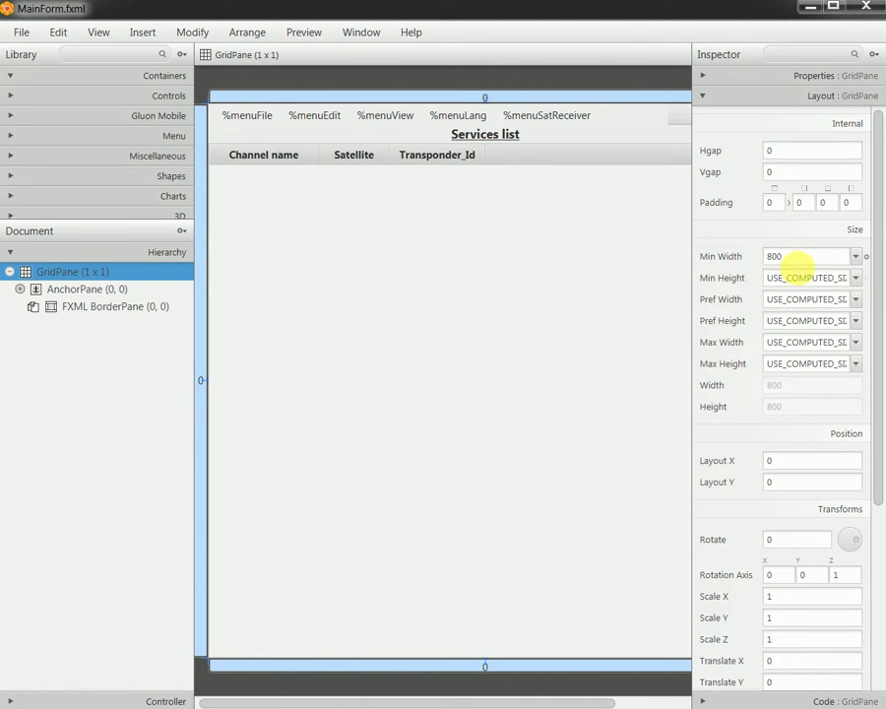
click(202, 312)
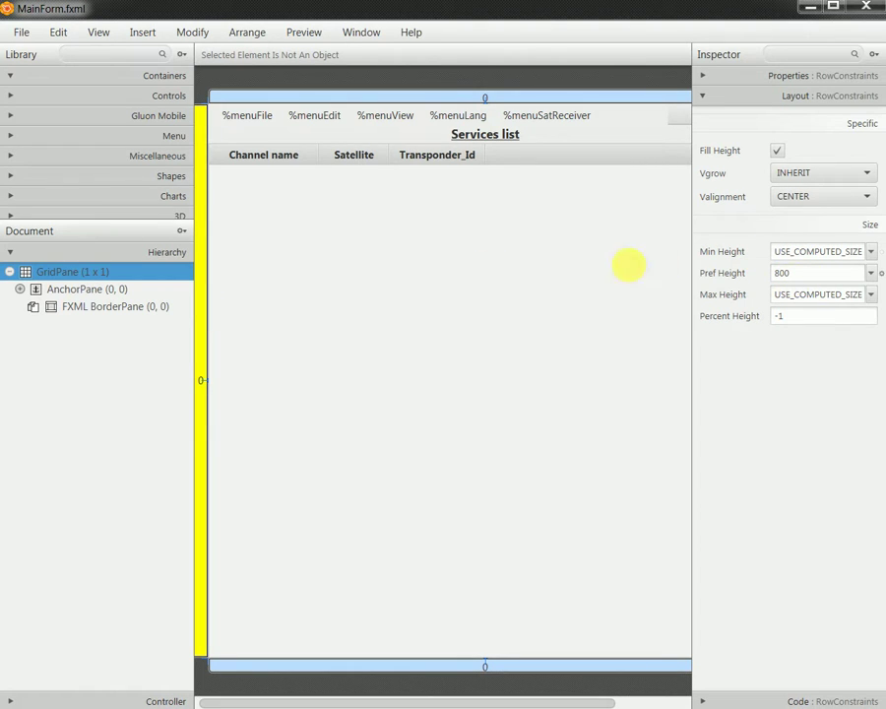
click(306, 97)
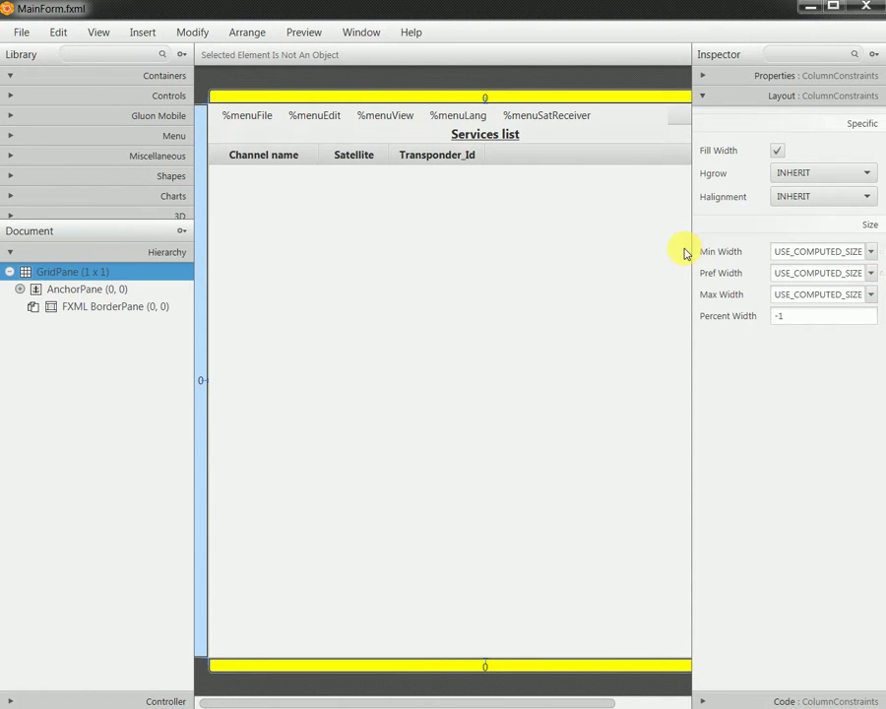
- Switch to ServicesListOnBorderPane.fxml, set the TreeTableView's preferred and minimum heights to USE_COMPUTED_SIZE, and save the file
key(alt)
key(alt+Tab)
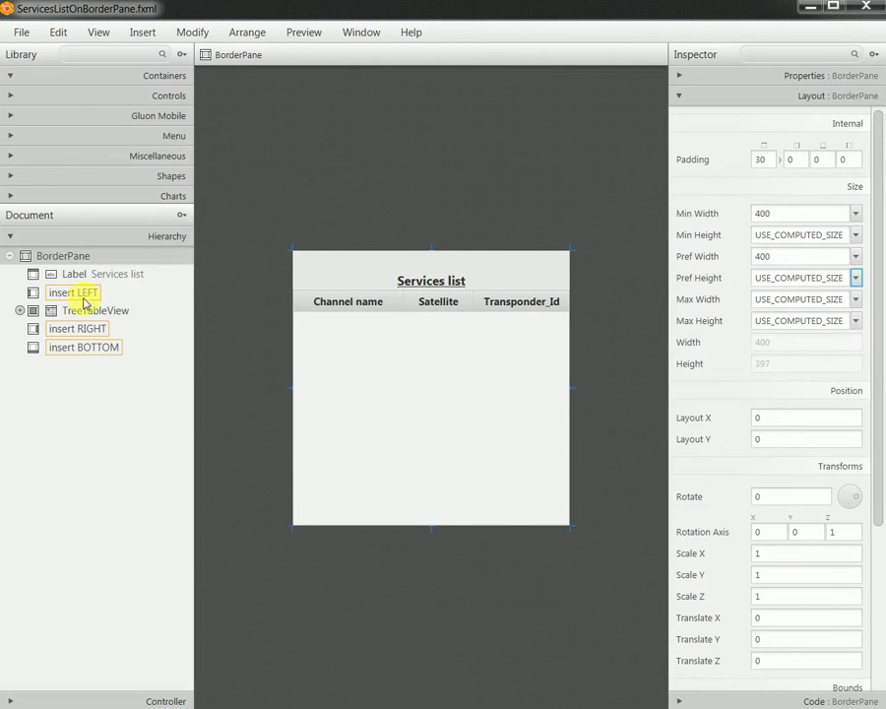
click(67, 258)
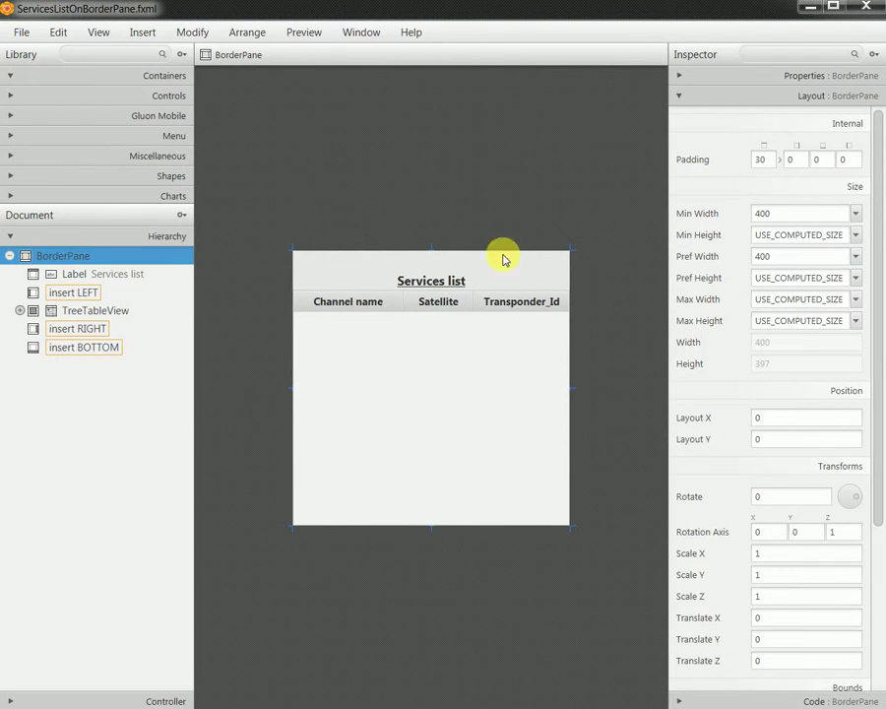
click(96, 312)
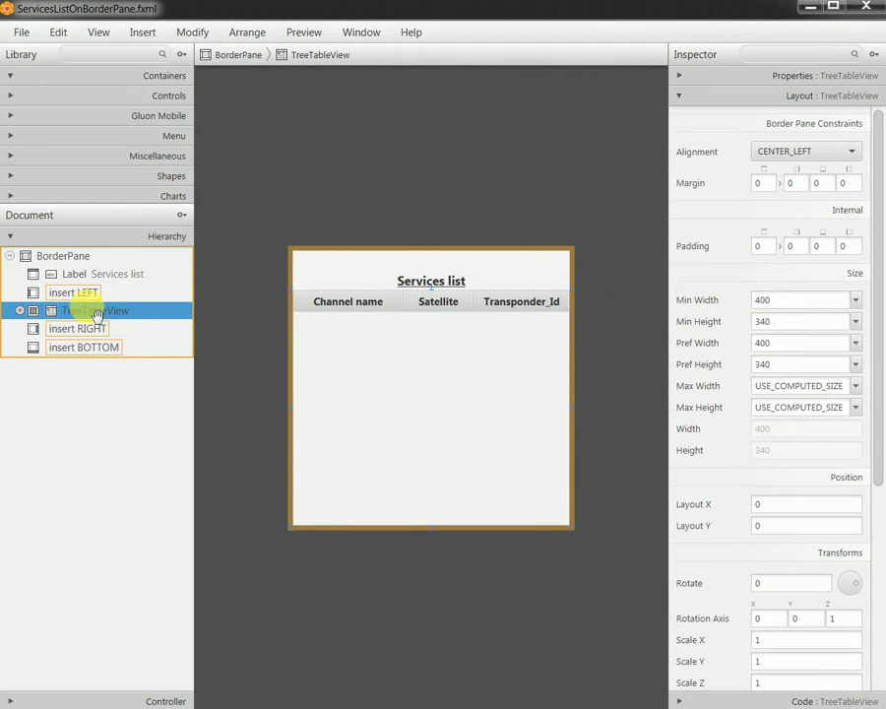
click(857, 367)
click(849, 388)
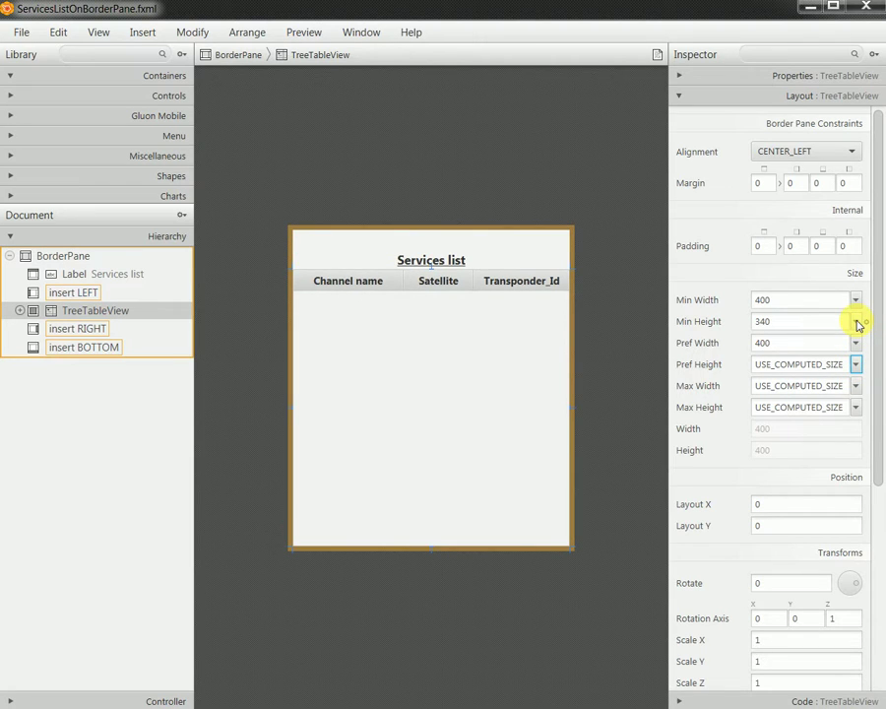
click(858, 326)
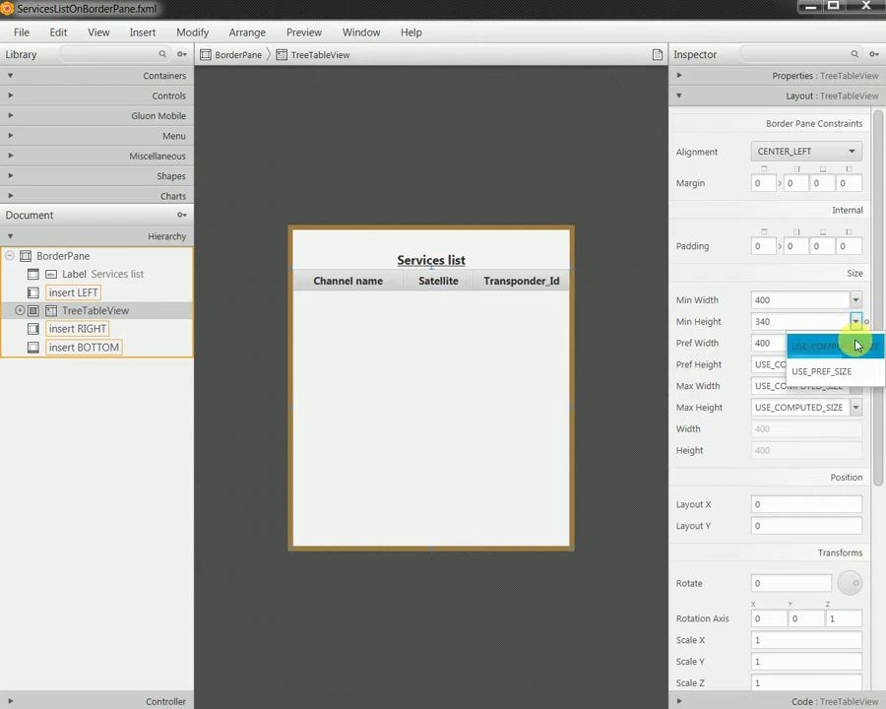
click(855, 342)
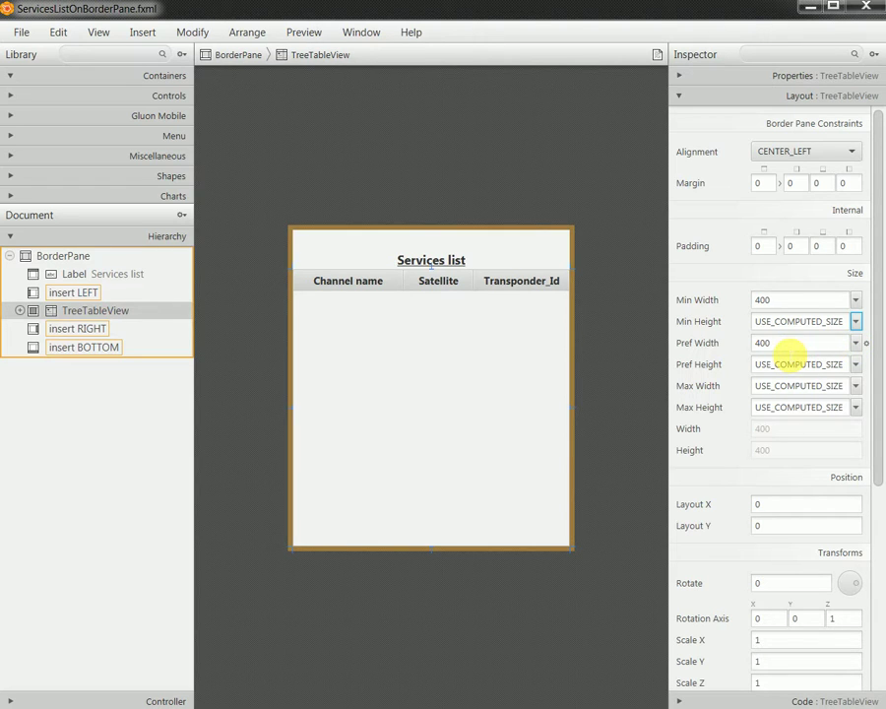
click(20, 32)
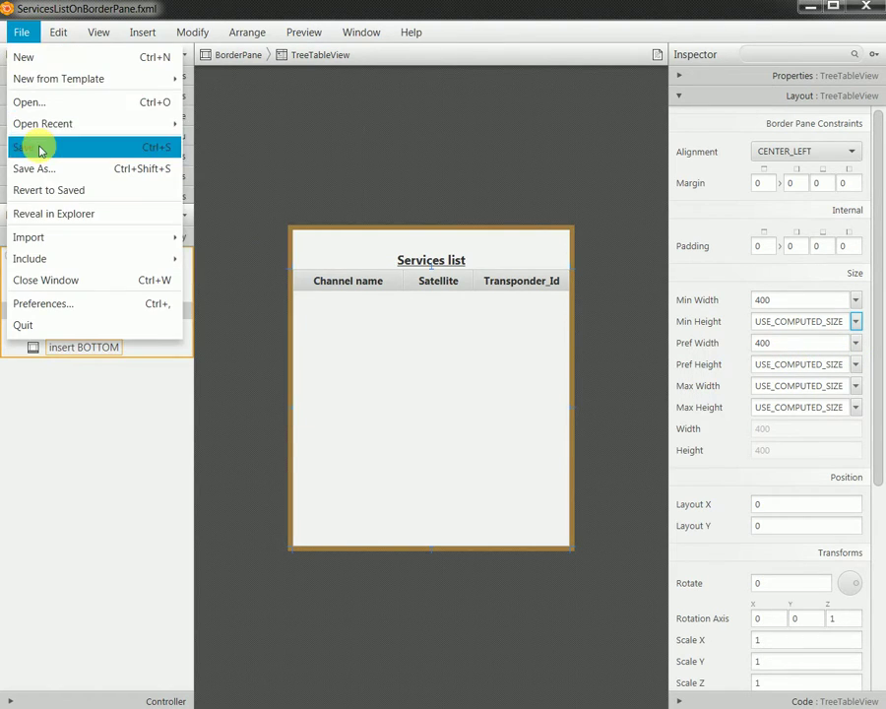
click(40, 149)
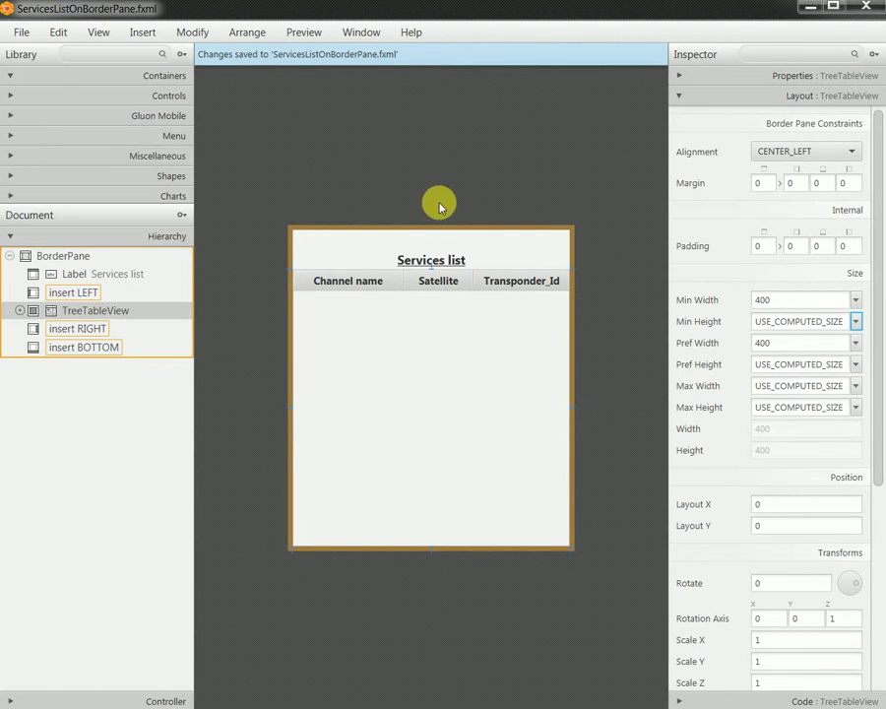
click(78, 256)
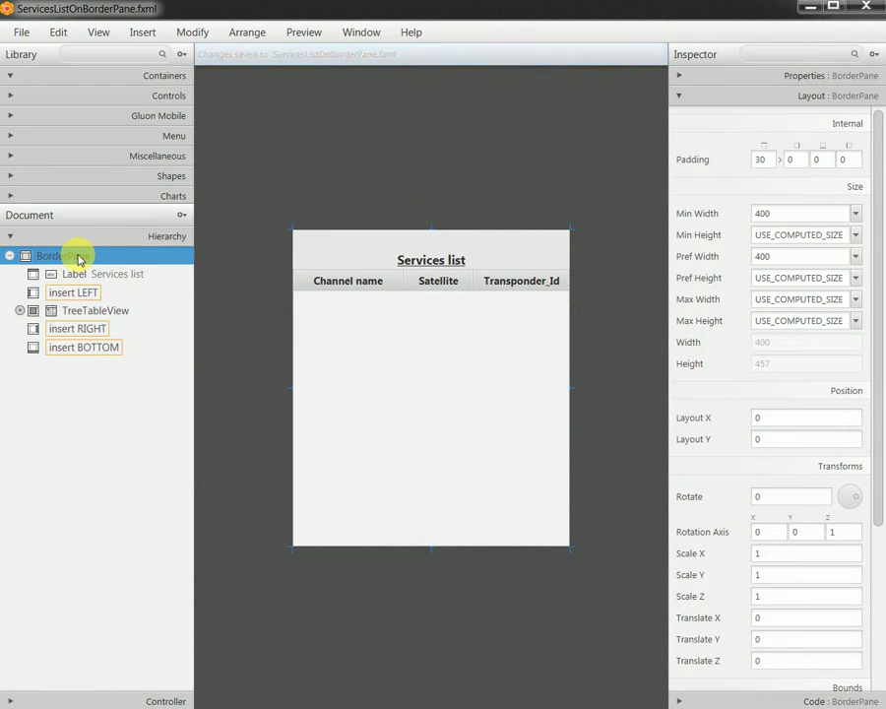
- Preview MainForm.fxml, check how the table fills the maximized, restored and resized window, and close the preview
key(alt+Tab)
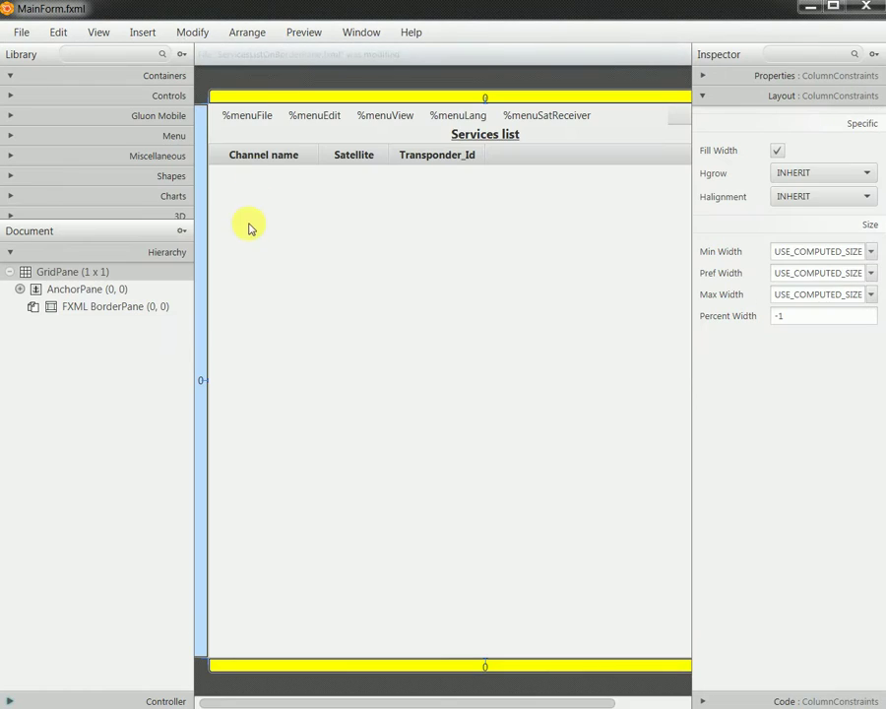
click(304, 32)
click(309, 56)
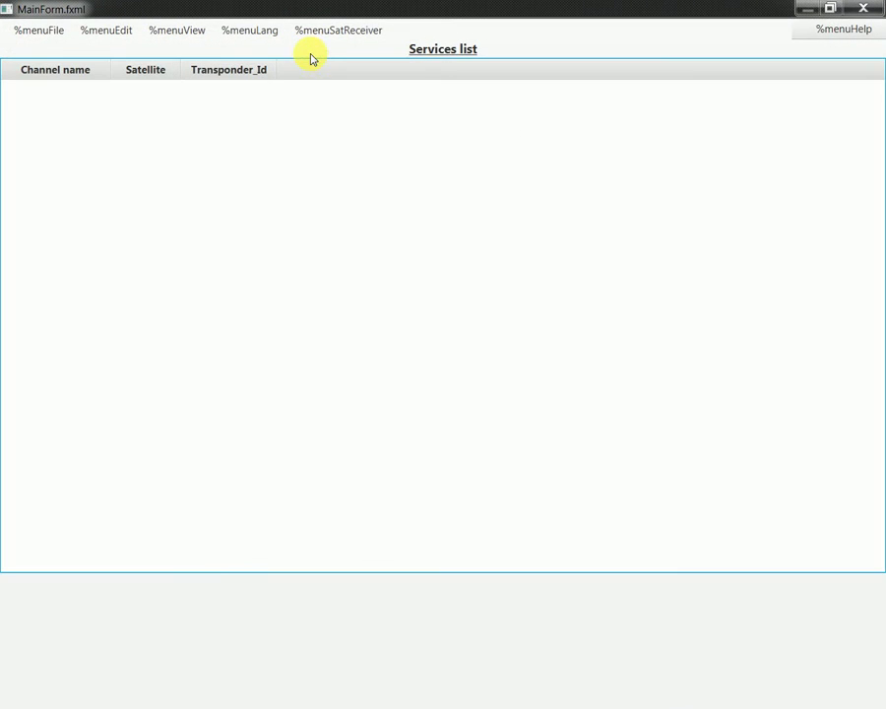
double_click(549, 19)
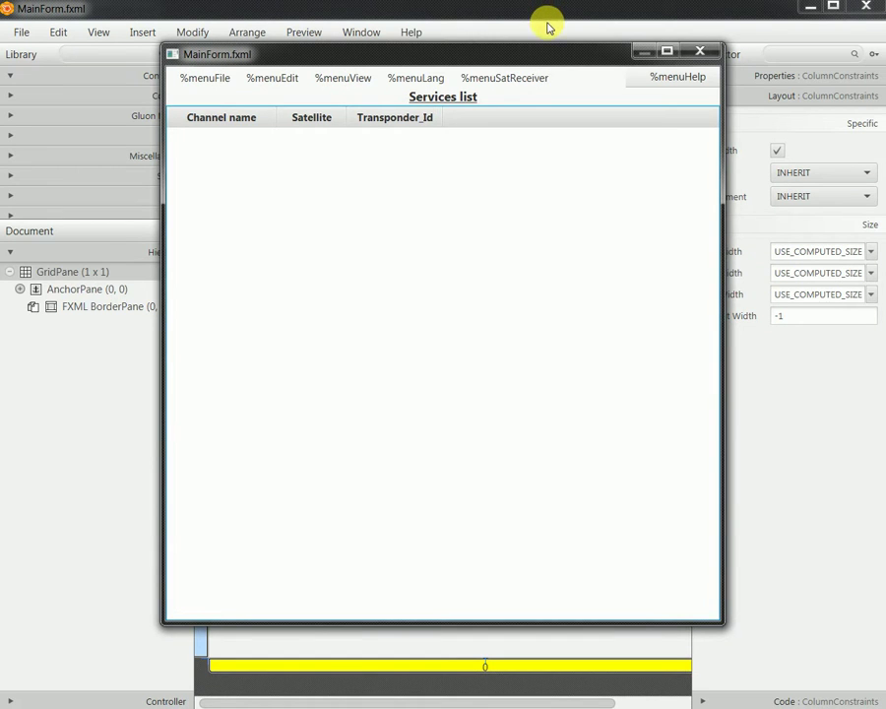
double_click(548, 45)
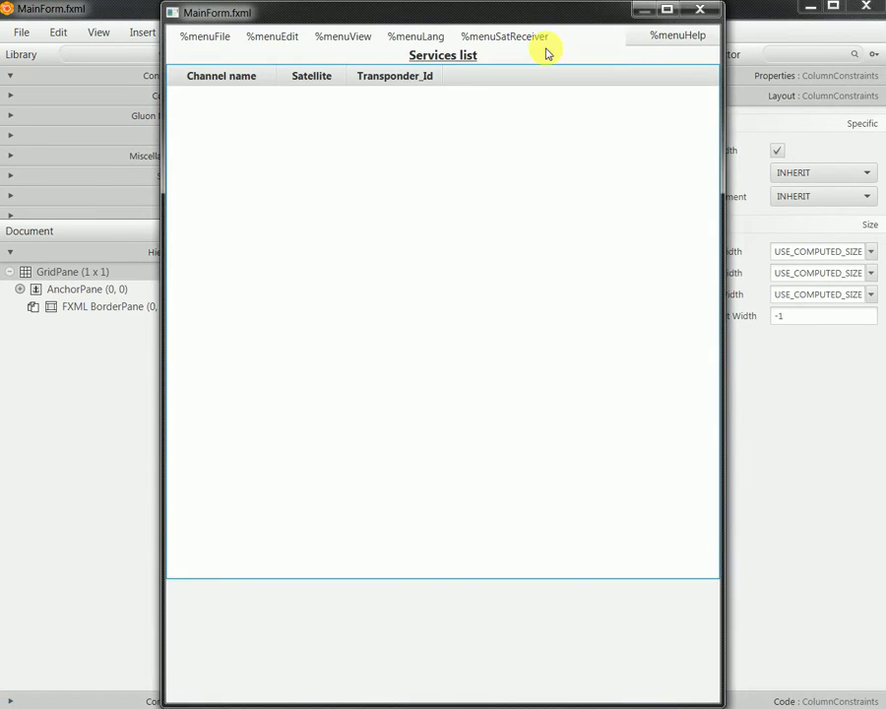
drag(734, 93, 817, 108)
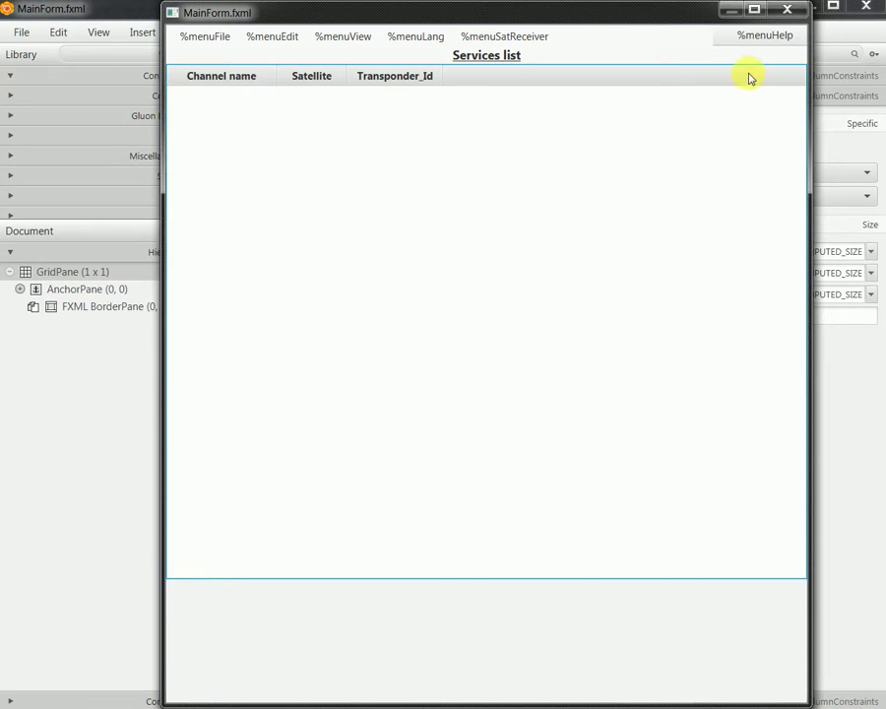
click(786, 10)
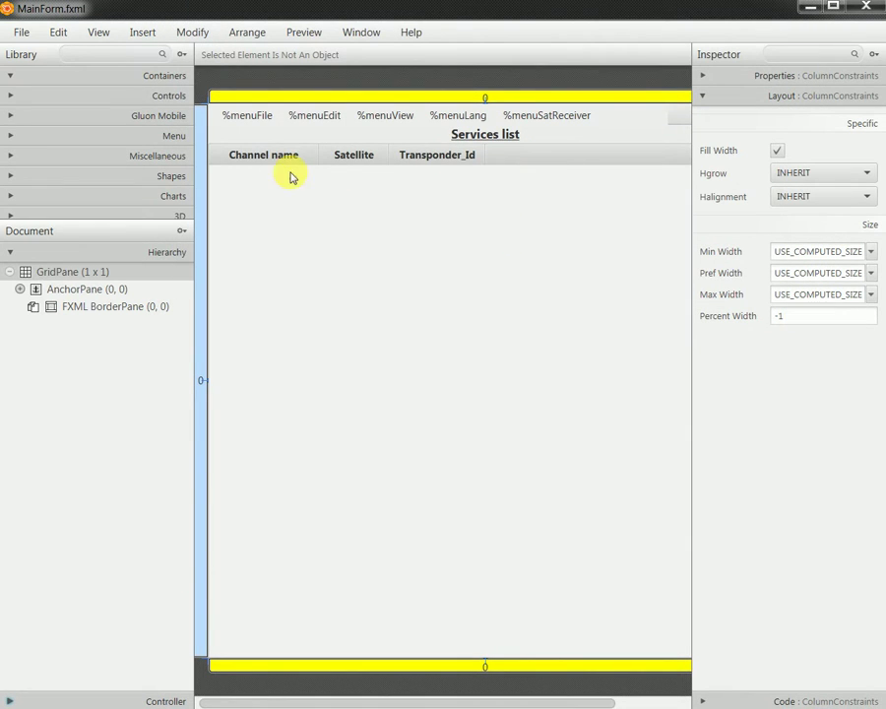
- Disable Fill Width for the GridPane's column 0 and save MainForm.fxml
click(27, 32)
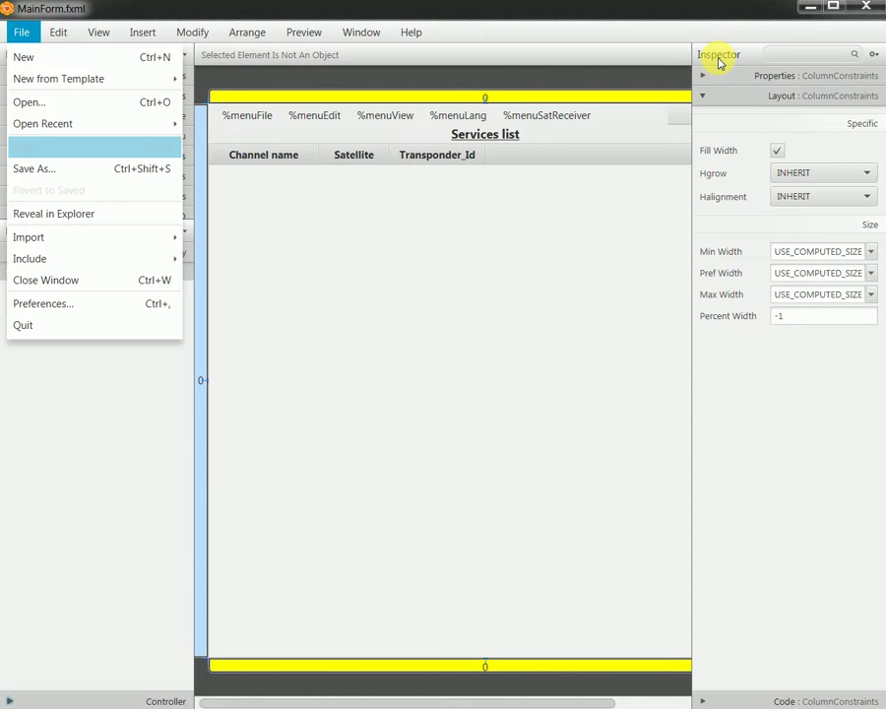
click(772, 151)
click(778, 153)
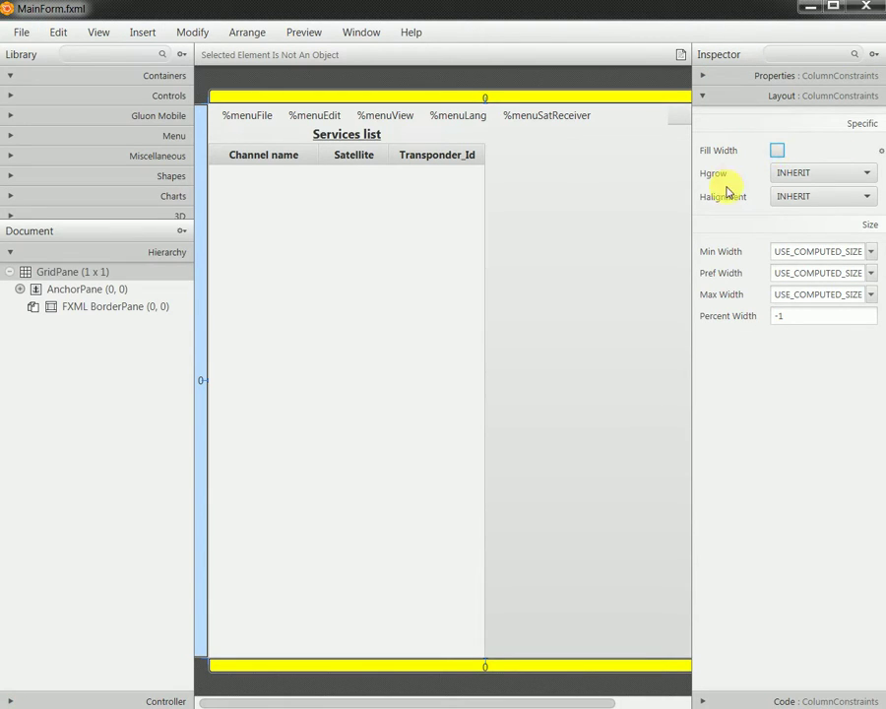
click(25, 36)
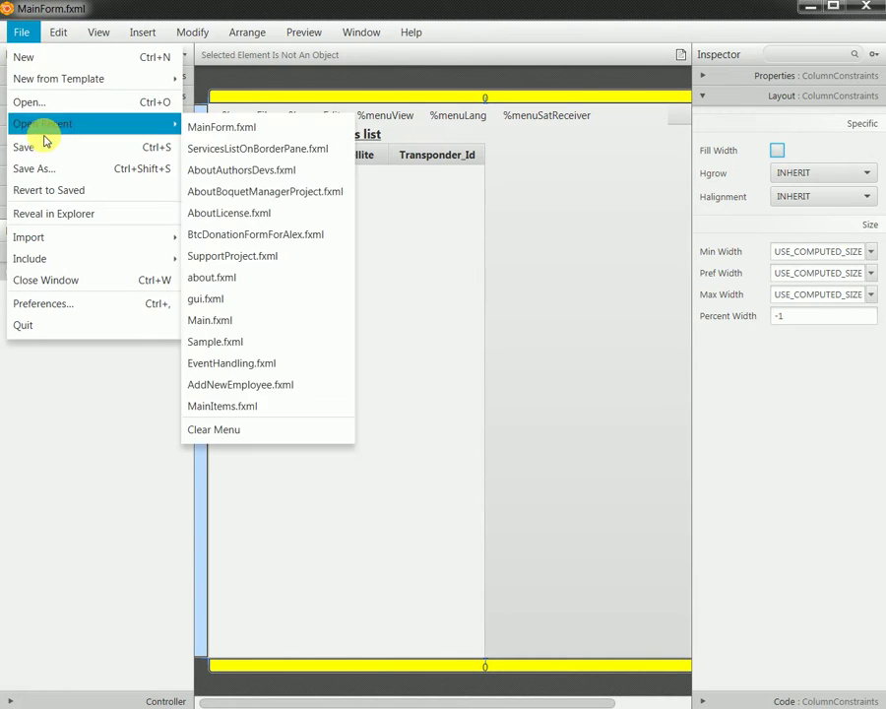
click(23, 147)
- Preview the form with column filling disabled, maximize the preview to check the table's width, and close it
click(304, 32)
click(311, 56)
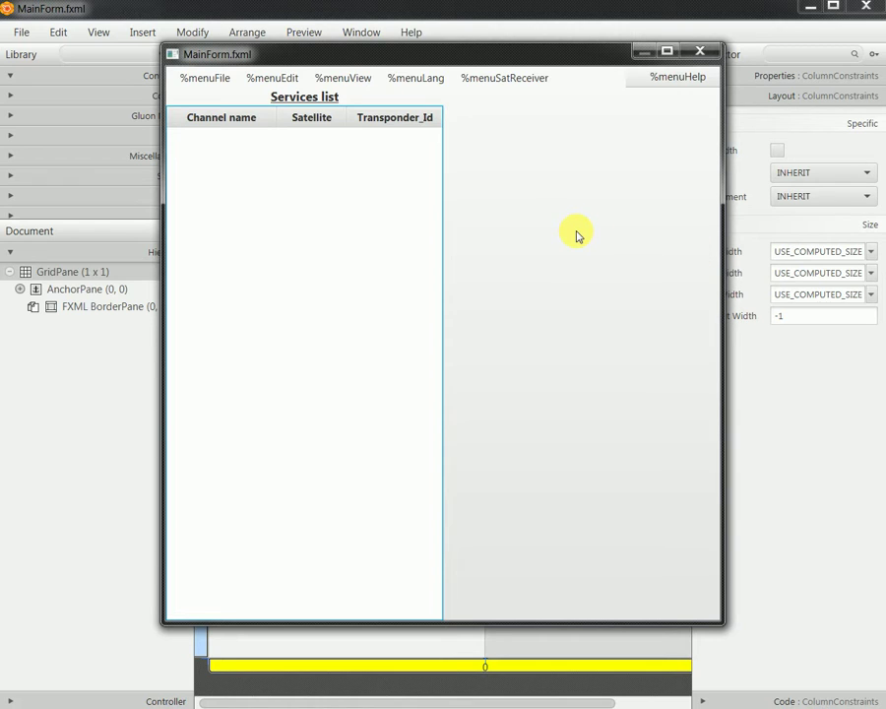
click(668, 51)
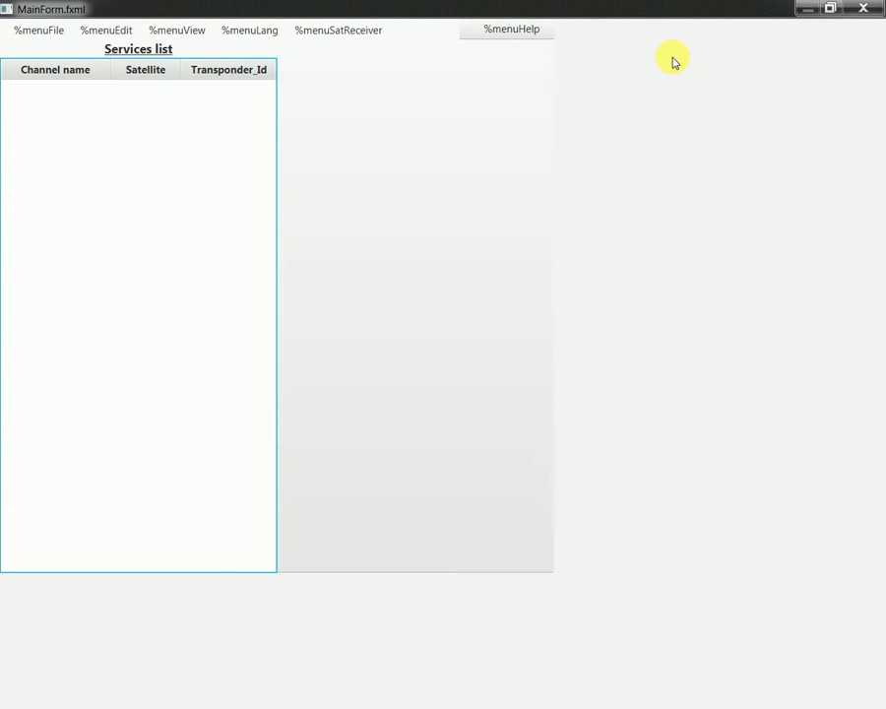
click(863, 9)
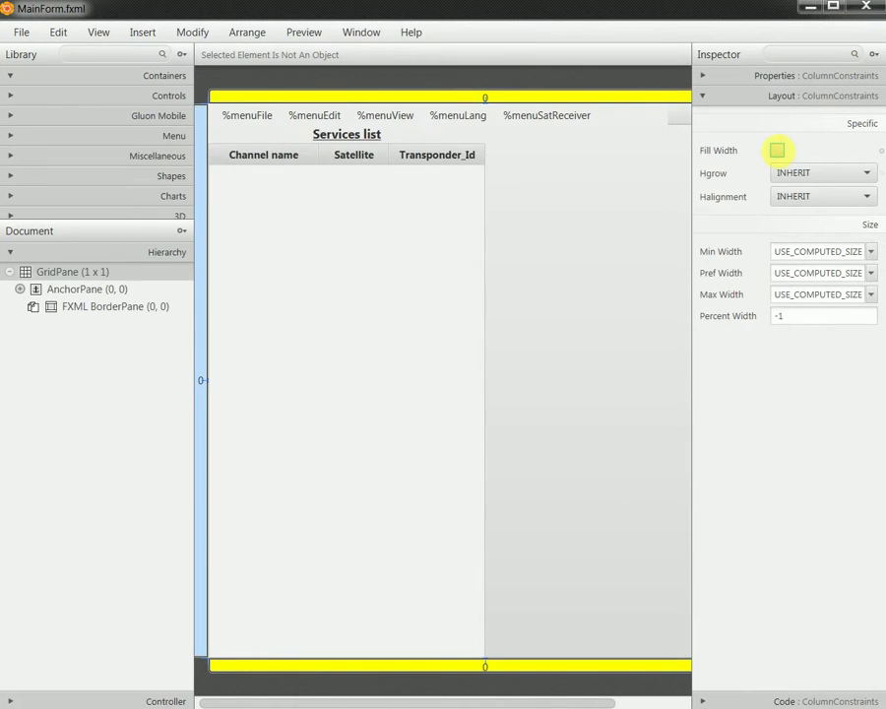
- Enable Fill Width again for the GridPane's column 0 and save the file
click(777, 149)
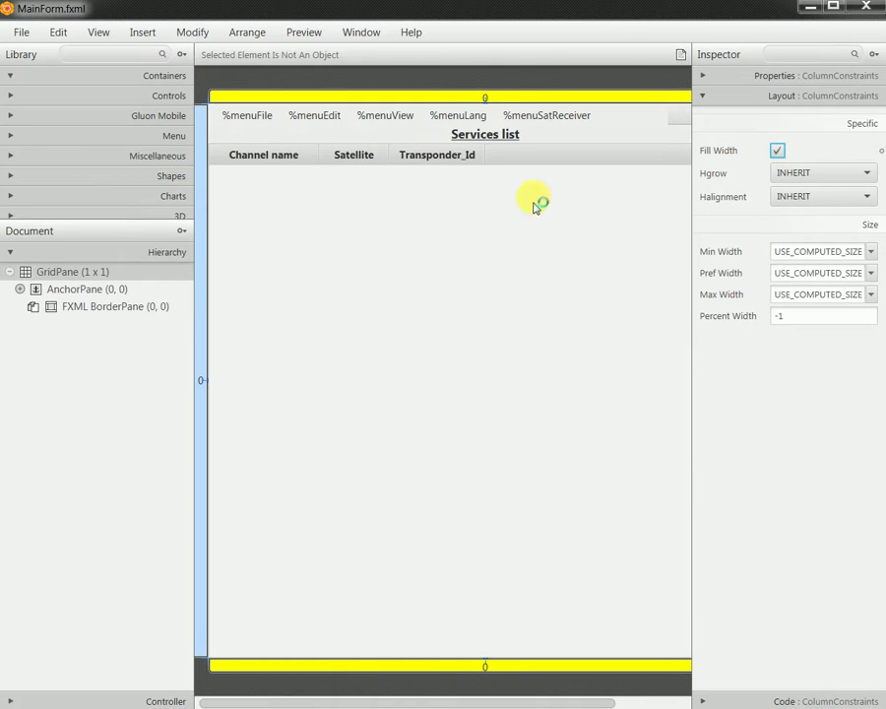
click(24, 32)
click(128, 148)
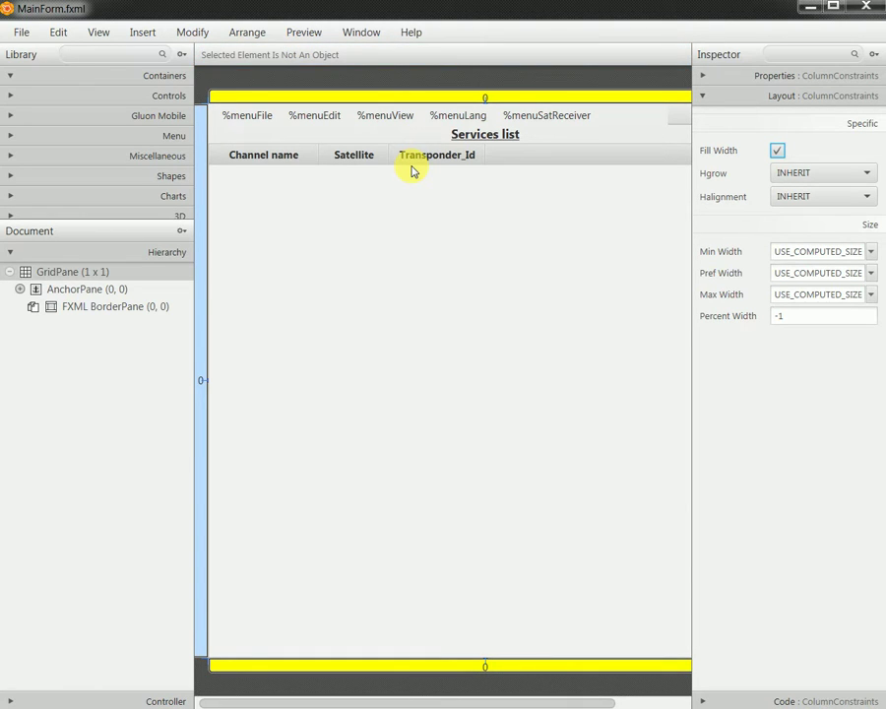
- Set the preferred height of the GridPane's row 0 to USE_COMPUTED_SIZE and save MainForm.fxml
click(202, 263)
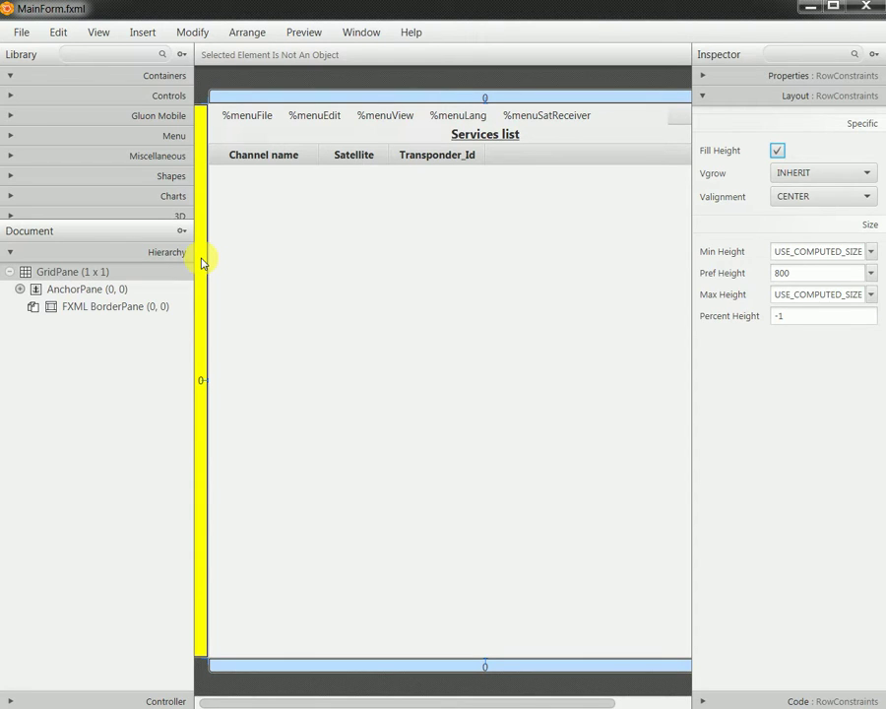
click(870, 273)
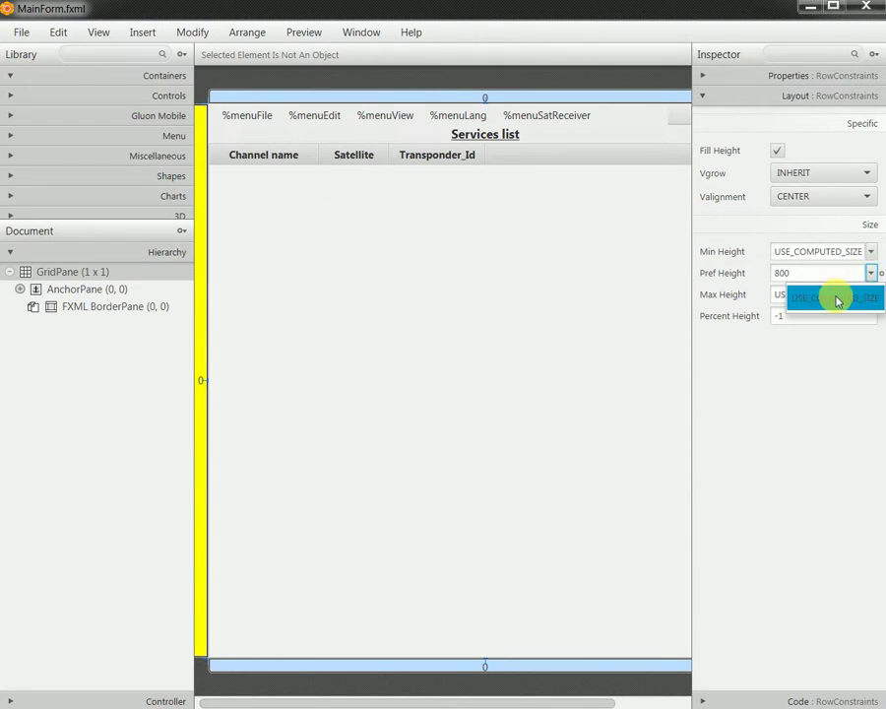
click(837, 298)
click(20, 32)
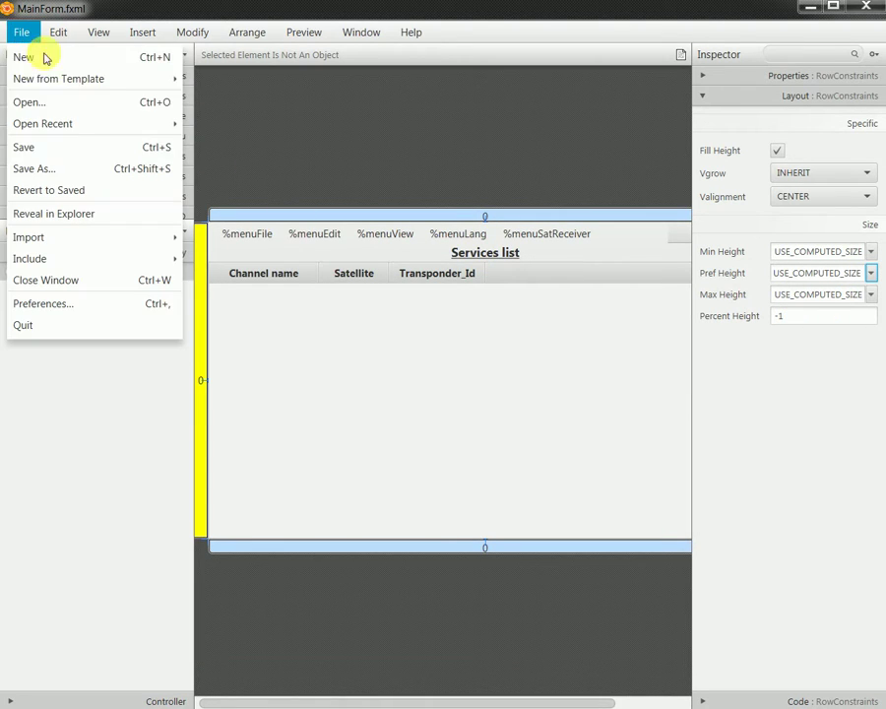
click(68, 147)
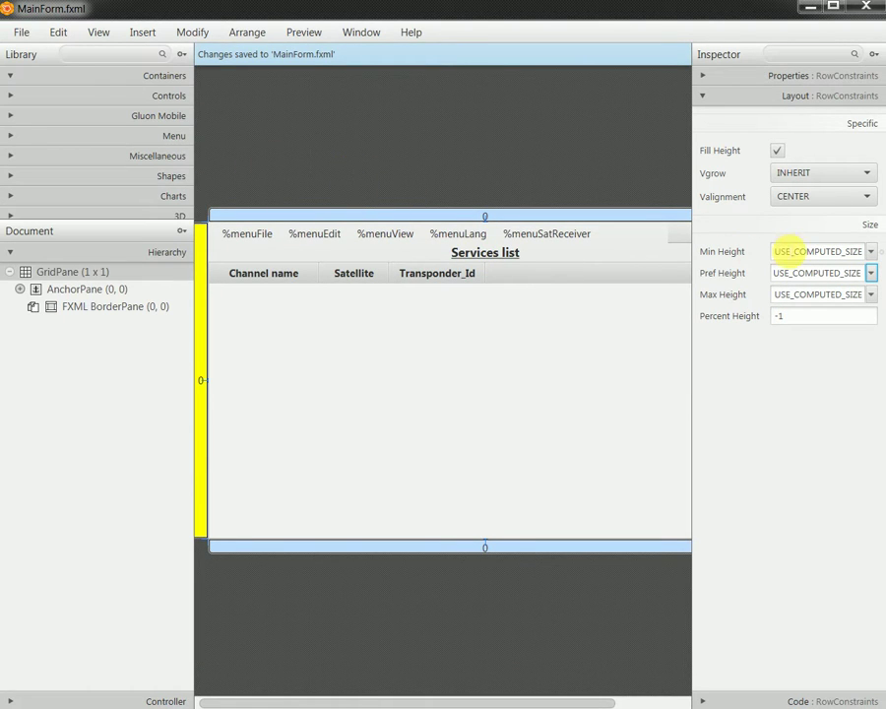
- Examine the layout size settings of the AnchorPane and the GridPane
click(102, 274)
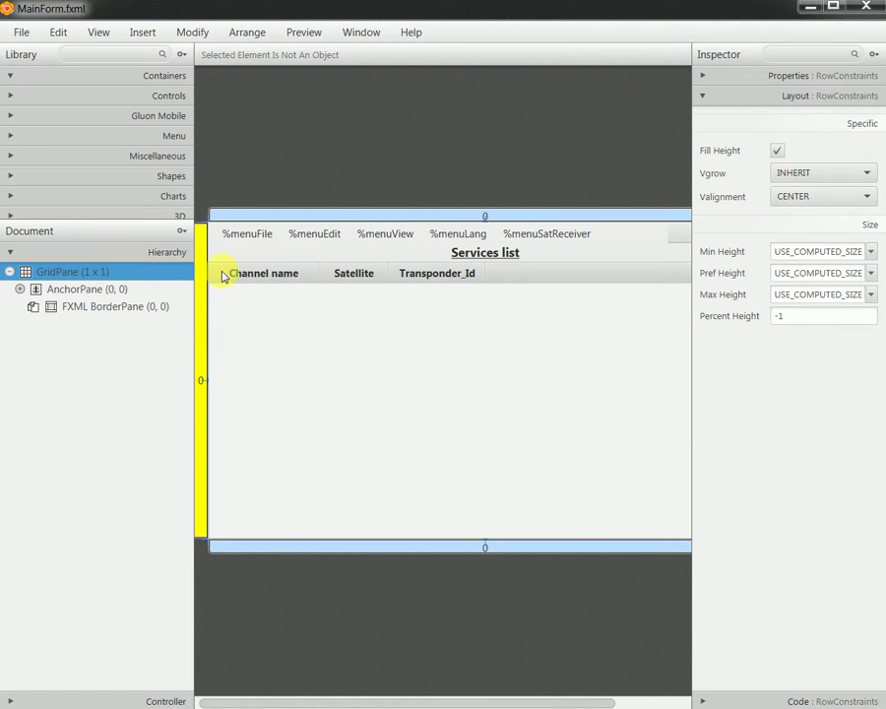
click(143, 293)
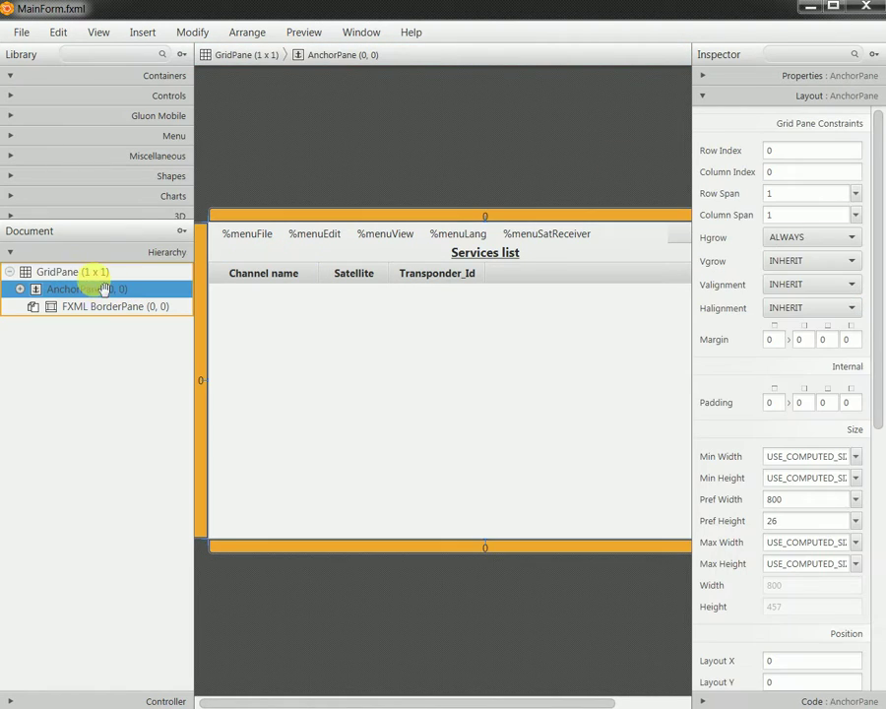
click(91, 272)
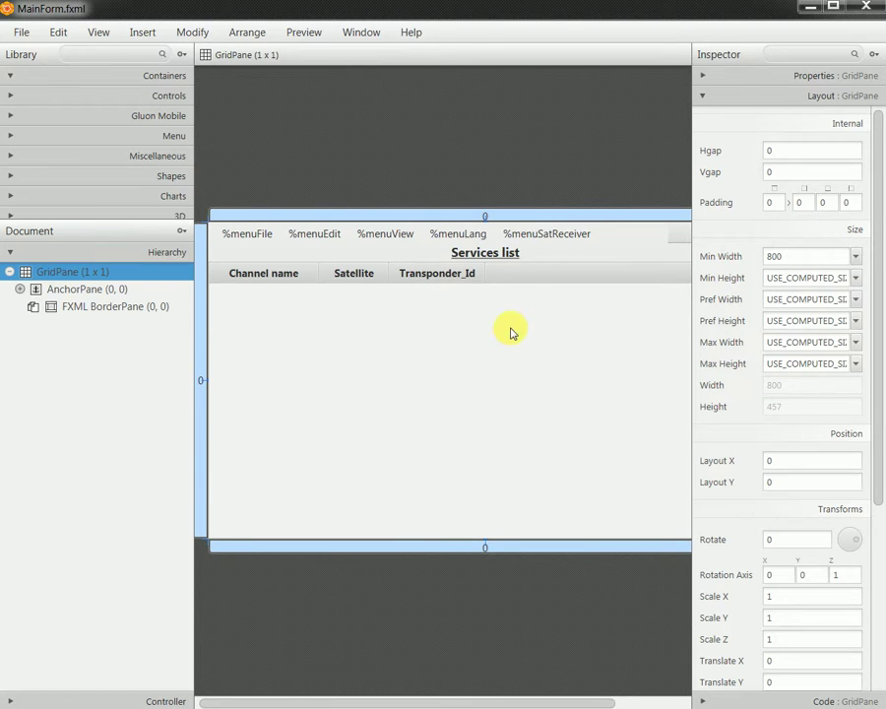
- Switch to ServicesListOnBorderPane.fxml and set the BorderPane's preferred height to 800
click(810, 9)
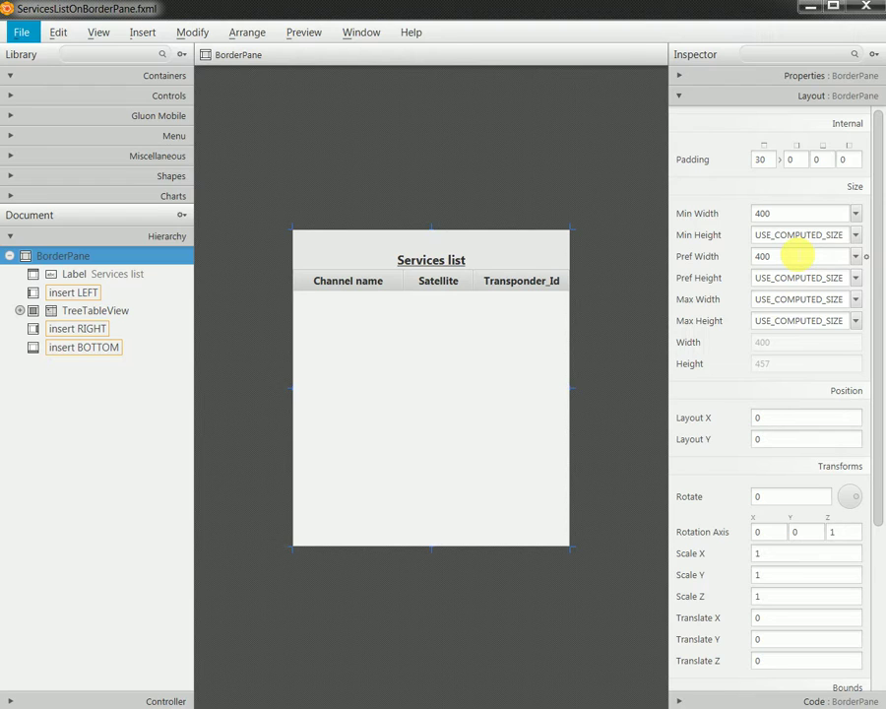
click(800, 278)
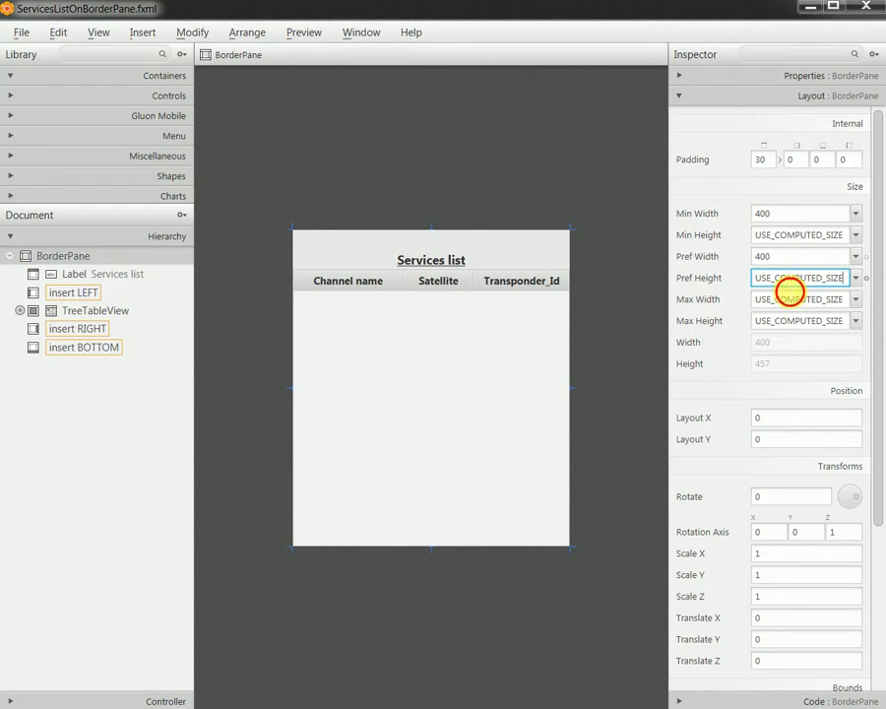
text(800)
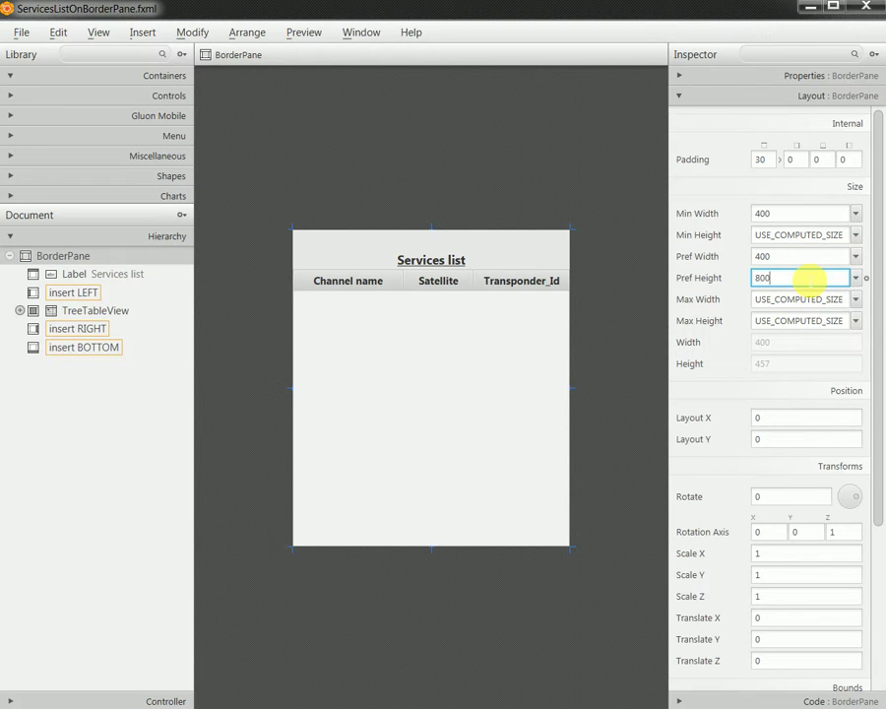
key(Return)
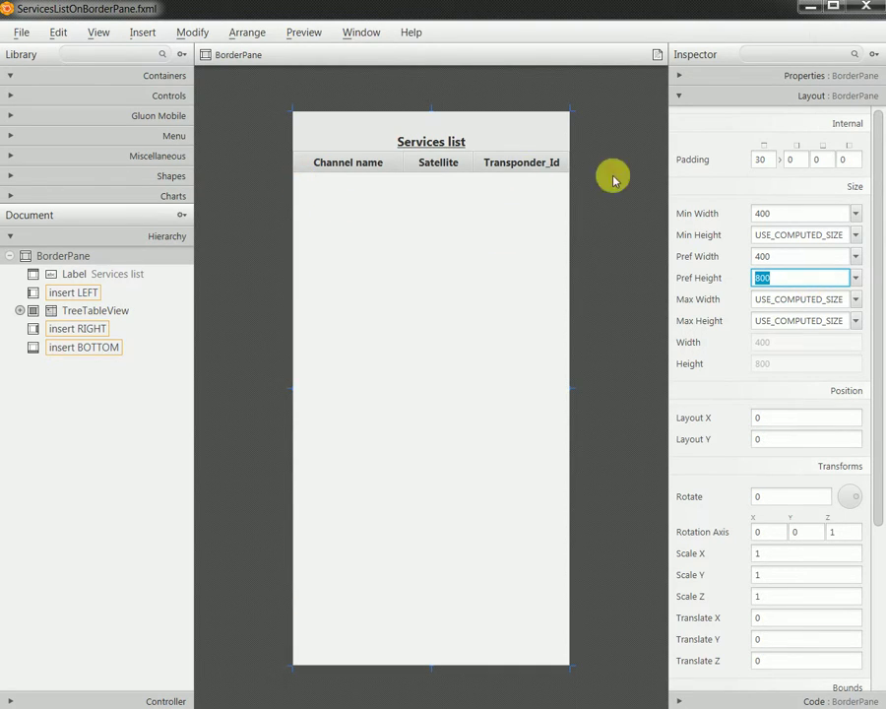
- Set the BorderPane's top padding to 20 and save ServicesListOnBorderPane.fxml
click(760, 159)
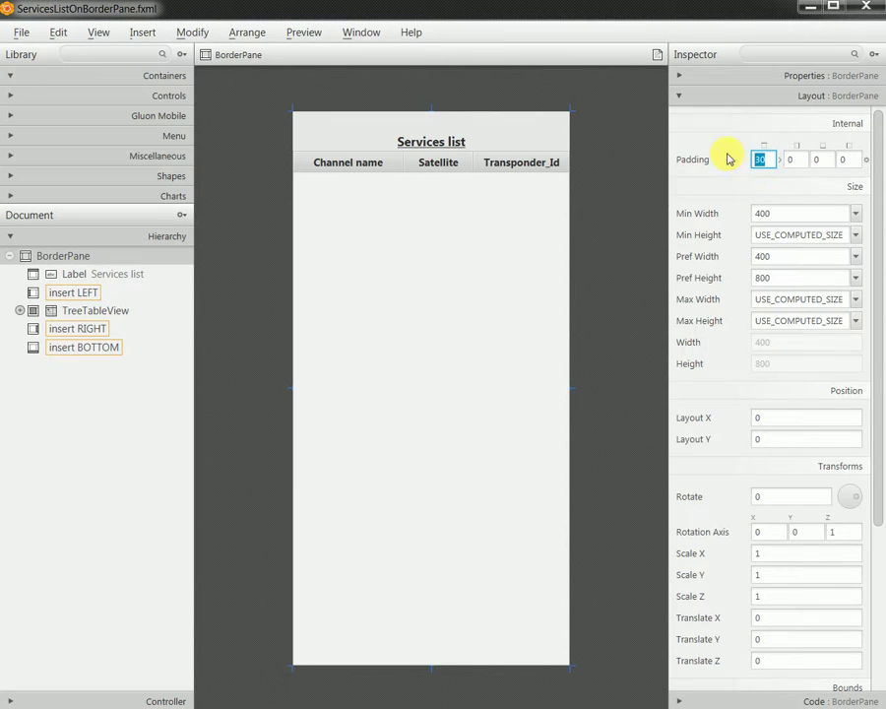
key(Return)
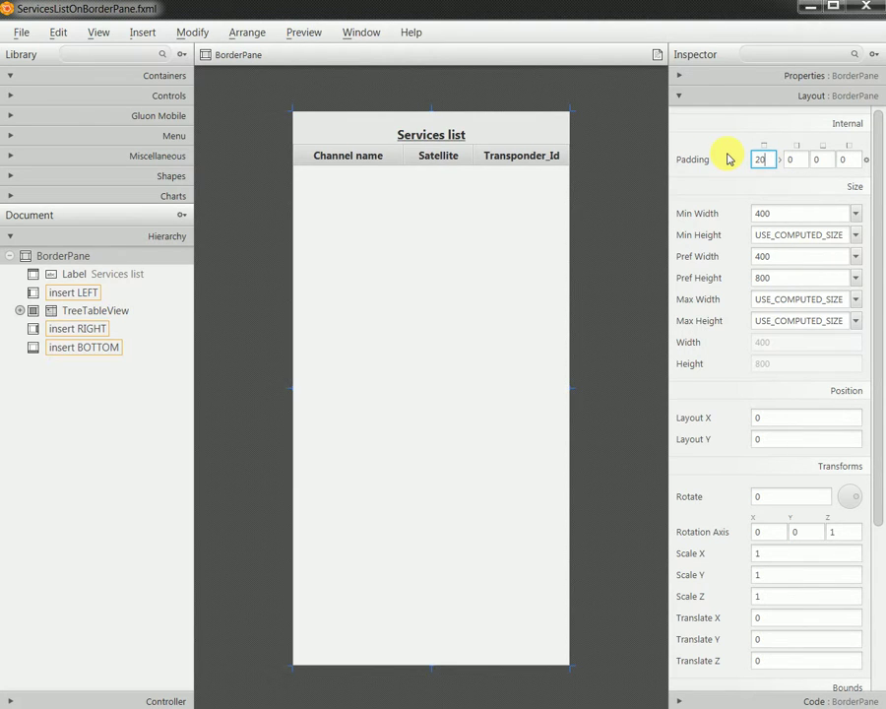
click(22, 34)
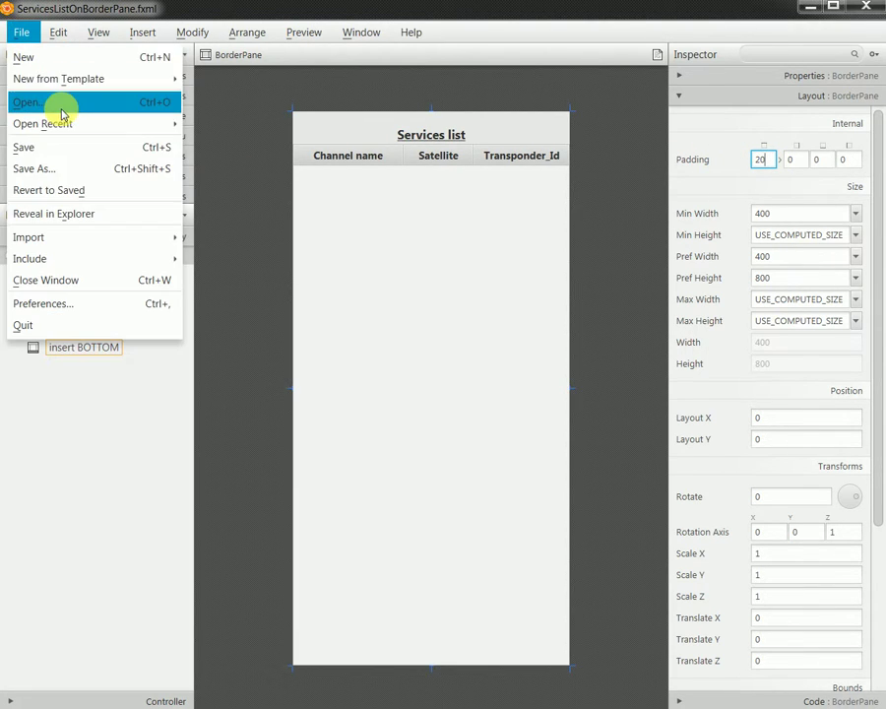
click(62, 147)
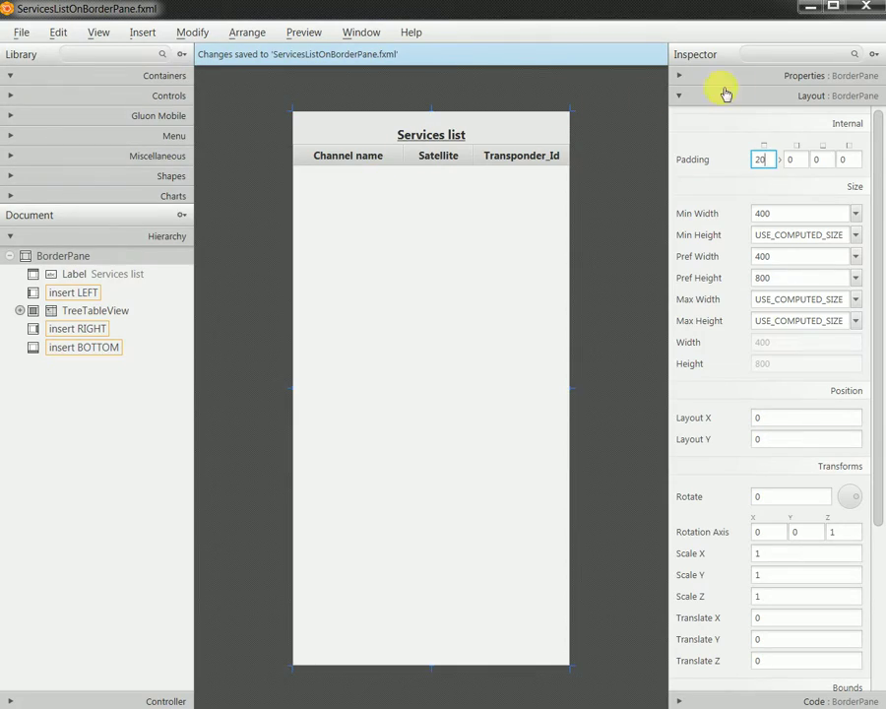
- Switch to MainForm.fxml, preview the form to check the spacing between the menu bar and the services list heading, and close the preview
click(810, 9)
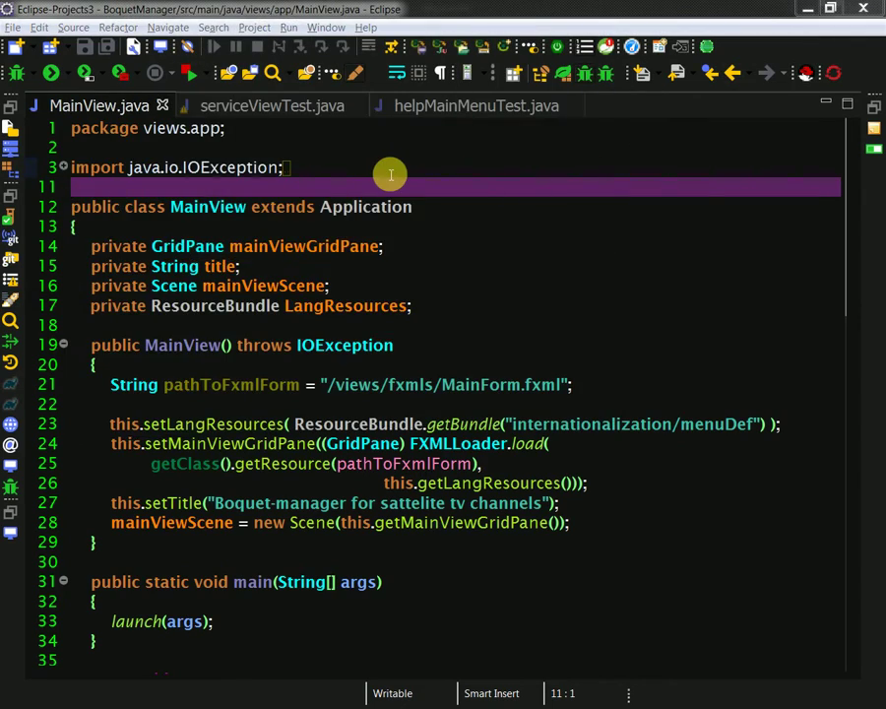
key(alt+Tab)
key(alt+Tab)
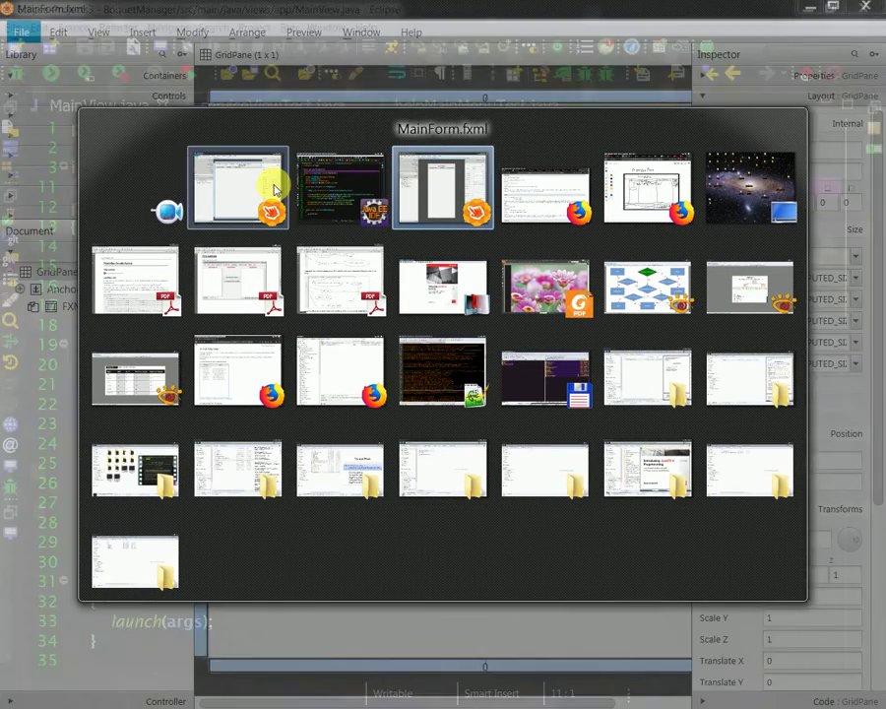
click(241, 182)
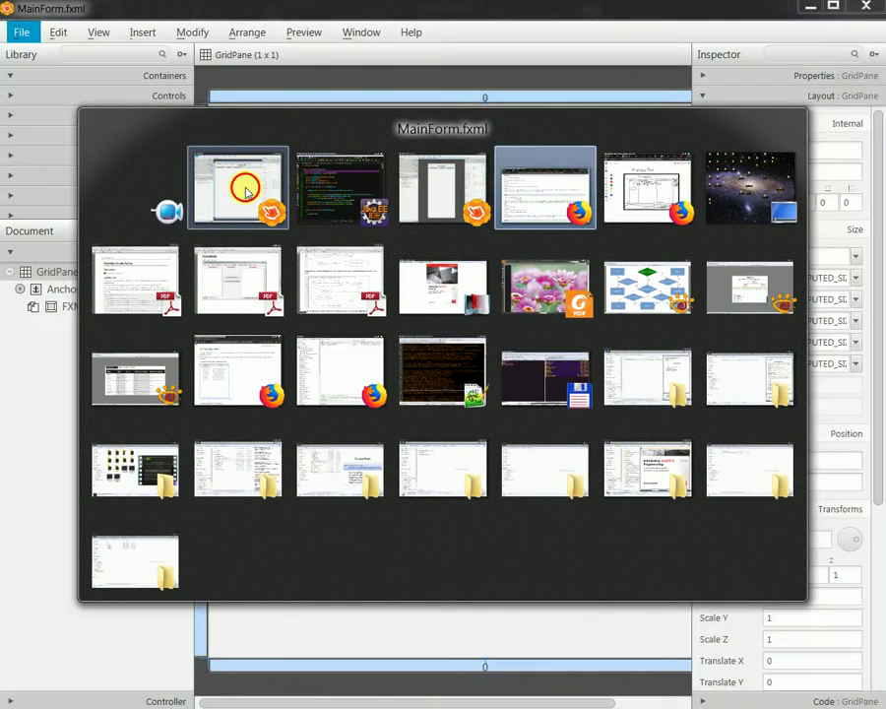
click(318, 38)
click(318, 58)
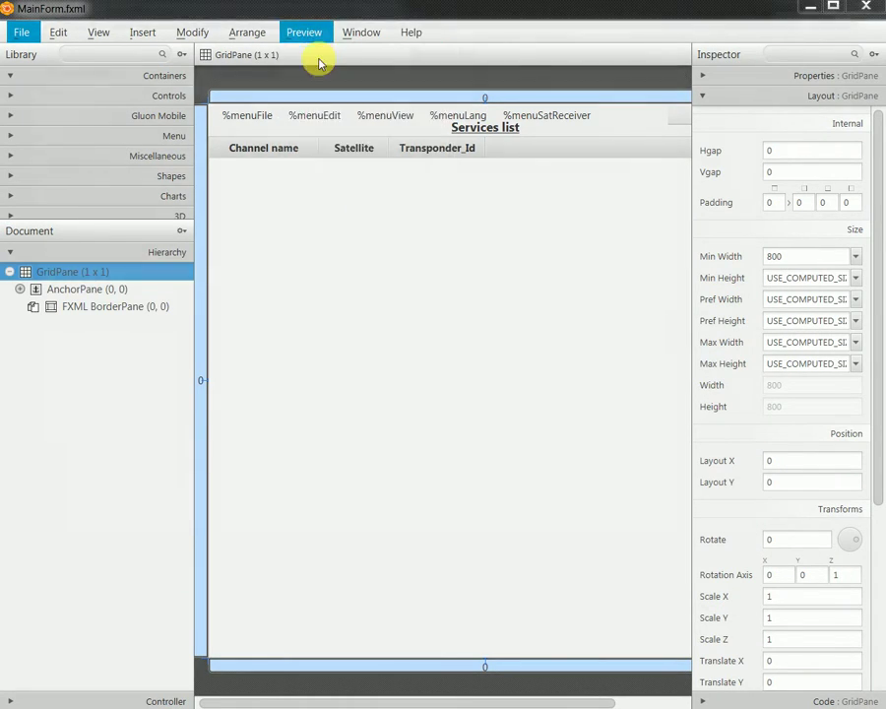
double_click(606, 19)
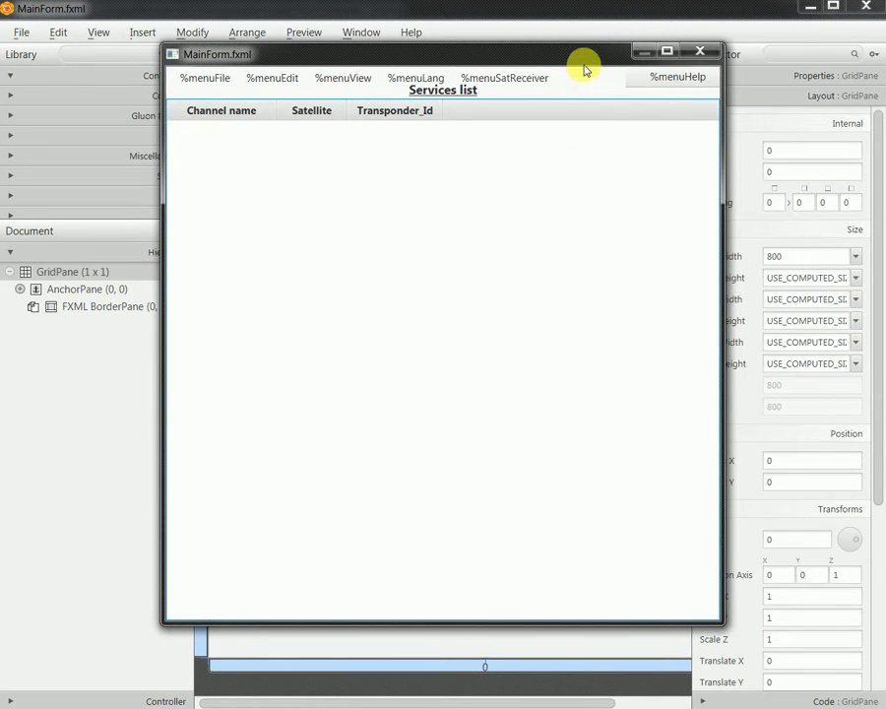
click(702, 49)
- Return to ServicesListOnBorderPane.fxml, set the BorderPane's top padding to 30, and save the file
key(alt+Tab)
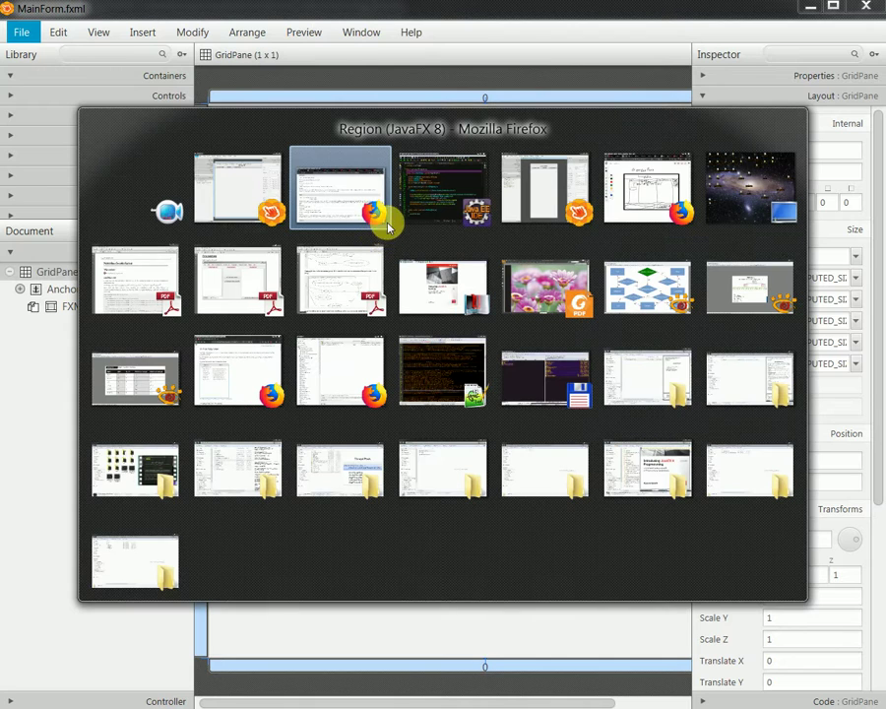
click(530, 202)
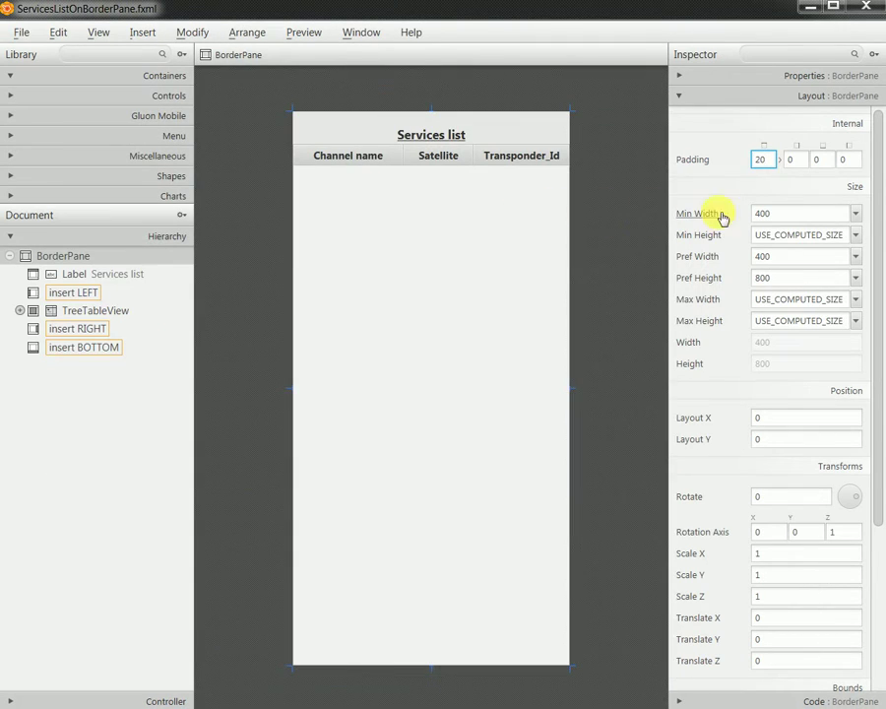
double_click(764, 158)
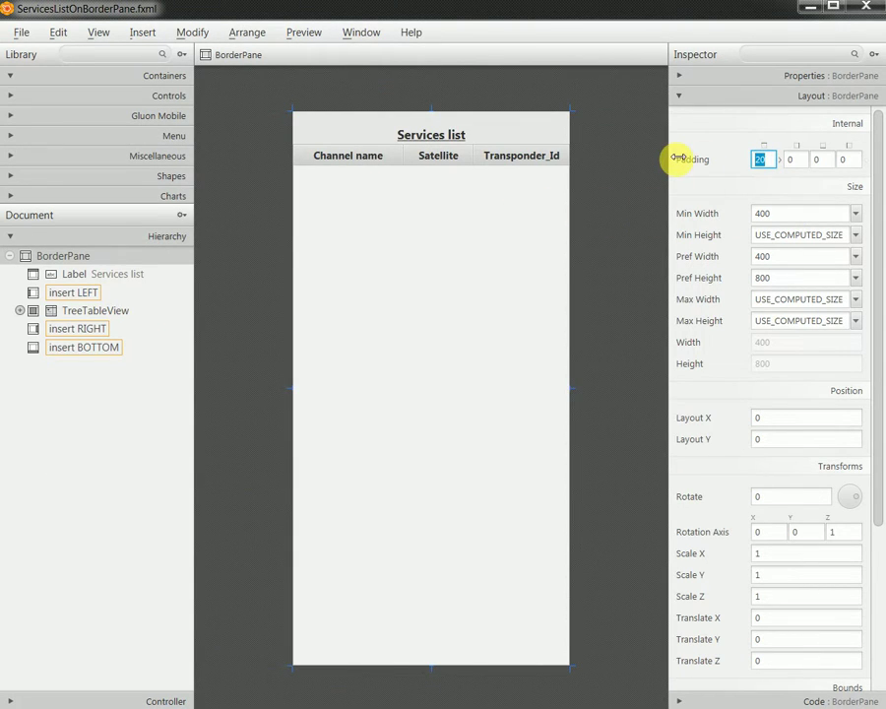
text(30)
key(Return)
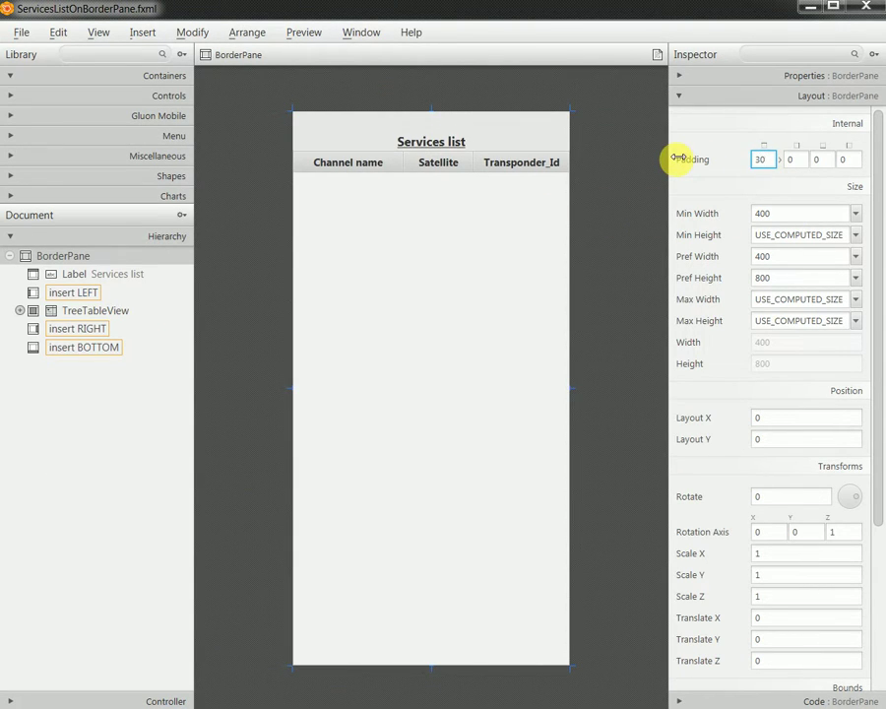
click(20, 32)
click(55, 146)
- Preview MainForm.fxml, maximize the preview to check how far the table fills the window, and close it
key(alt+Tab)
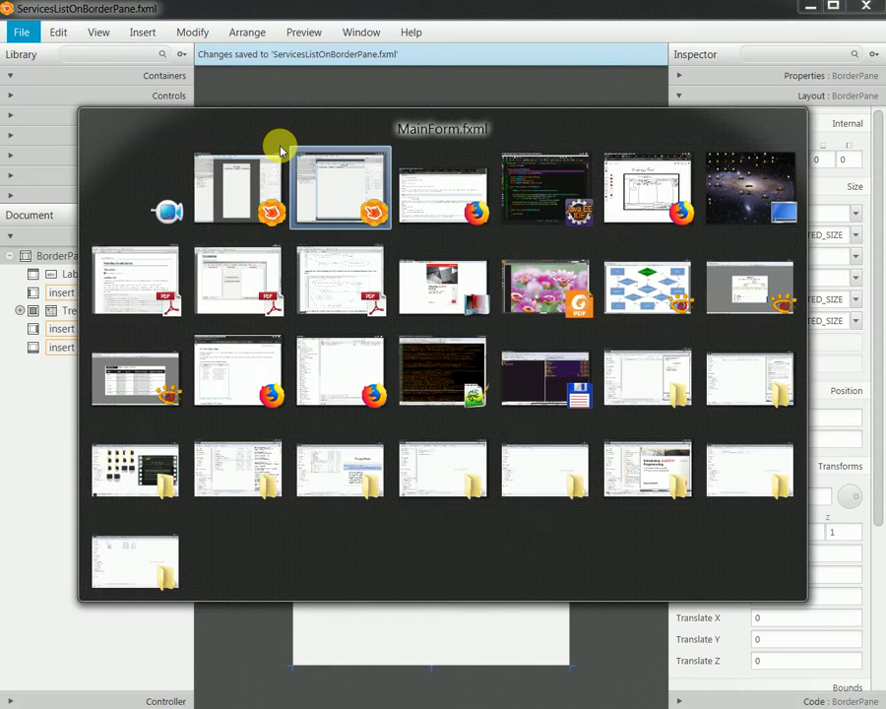
click(304, 32)
click(313, 54)
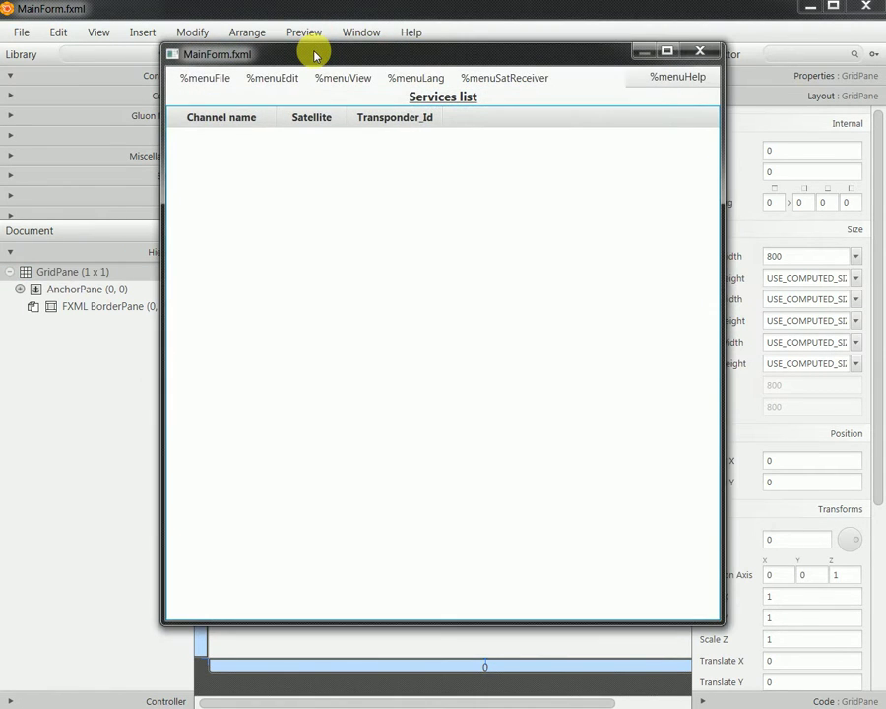
double_click(500, 46)
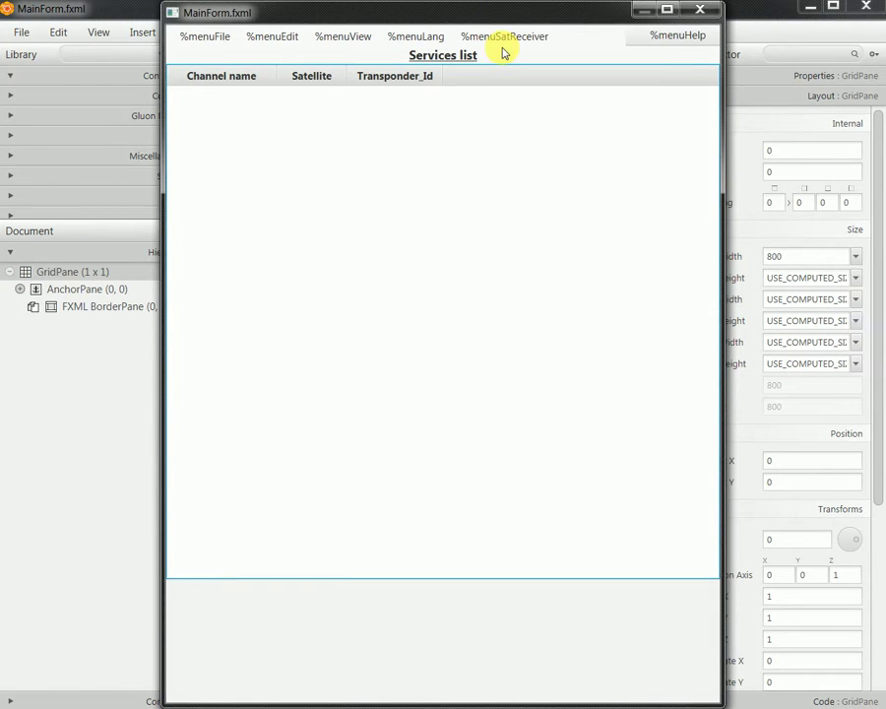
double_click(579, 8)
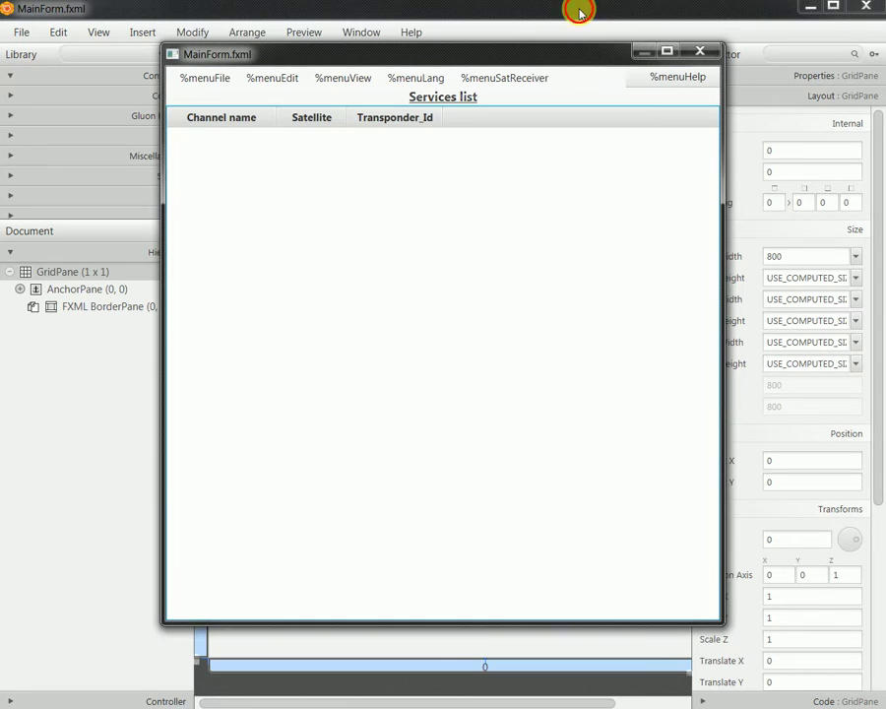
click(668, 52)
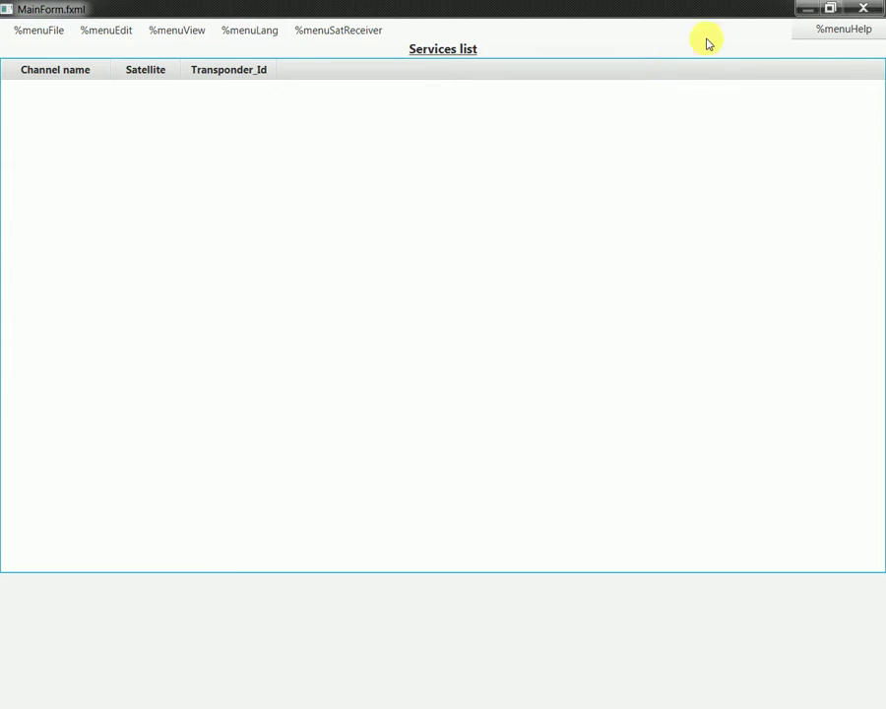
click(864, 9)
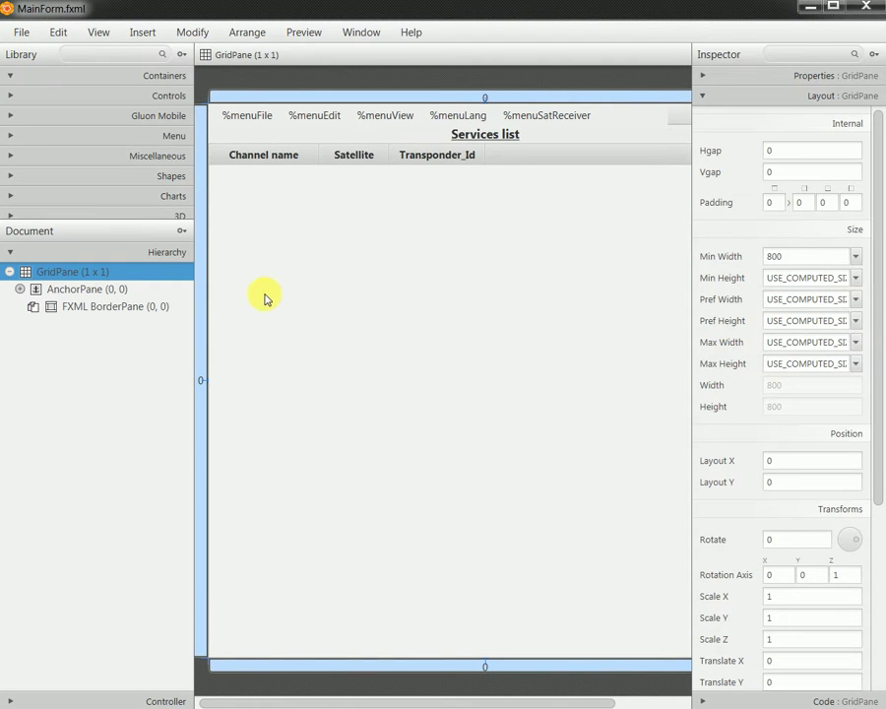
- Search the library for button and add a Button to the GridPane in MainForm.fxml
right_click(57, 277)
click(33, 319)
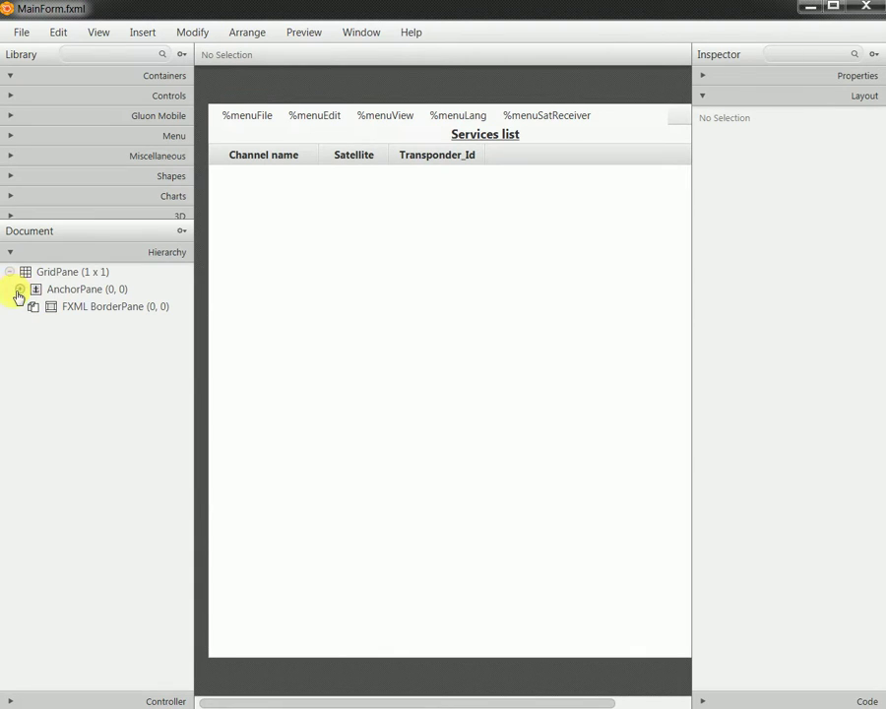
click(71, 276)
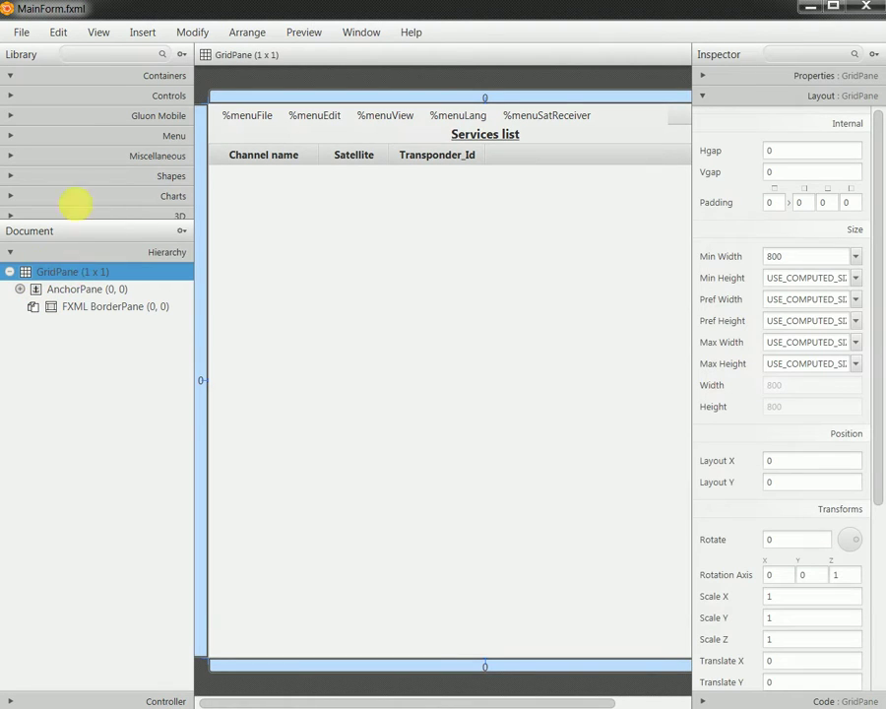
click(112, 54)
text(butt)
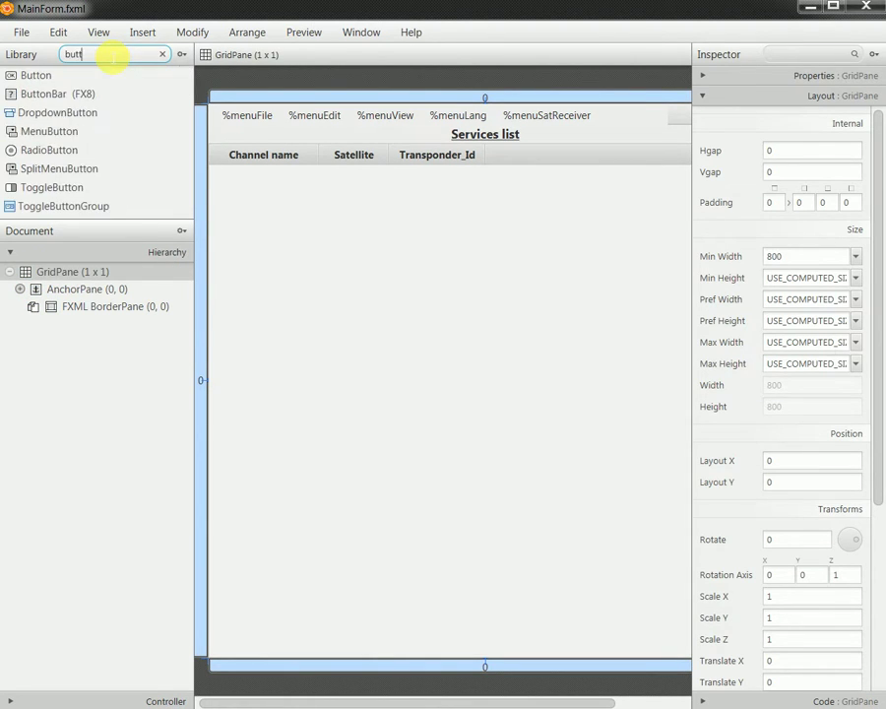
text(on)
drag(10, 75, 62, 277)
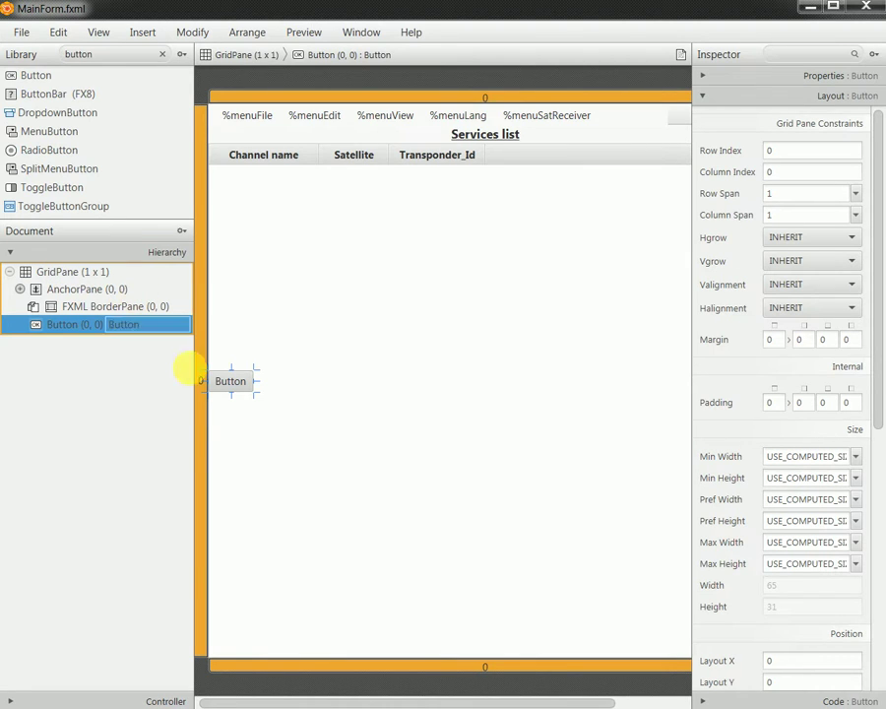
- Examine the GridPane's row 0 constraints and the available insert, modify and edit commands, and reselect the GridPane
click(204, 439)
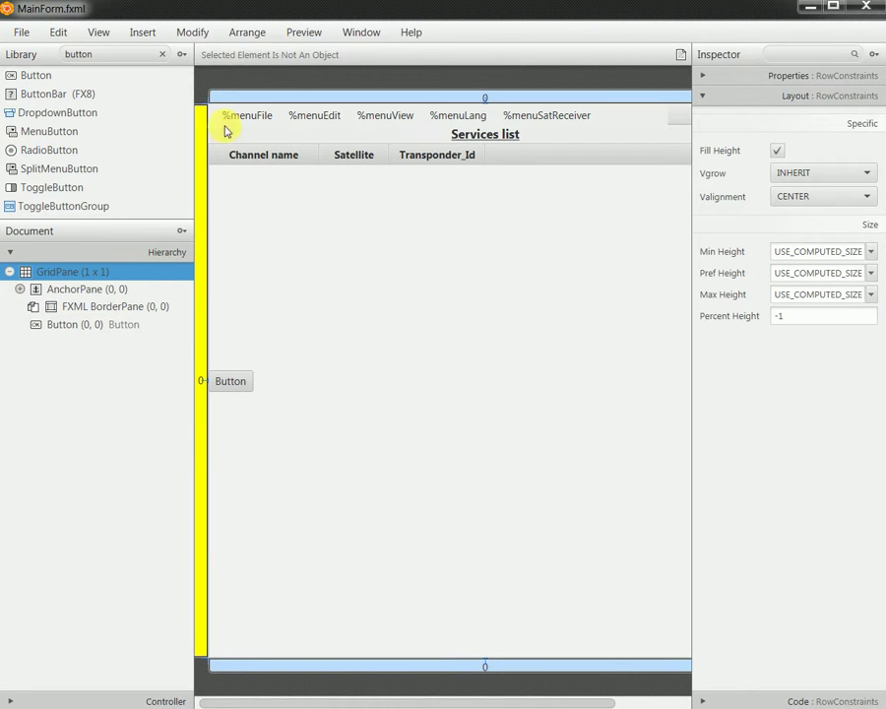
click(146, 41)
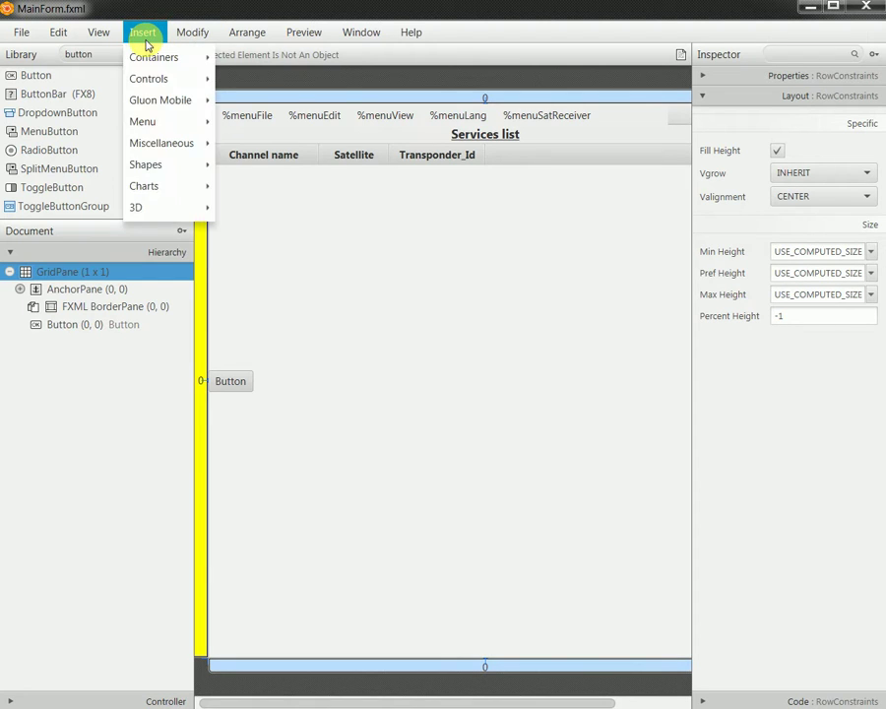
mouse_move(208, 37)
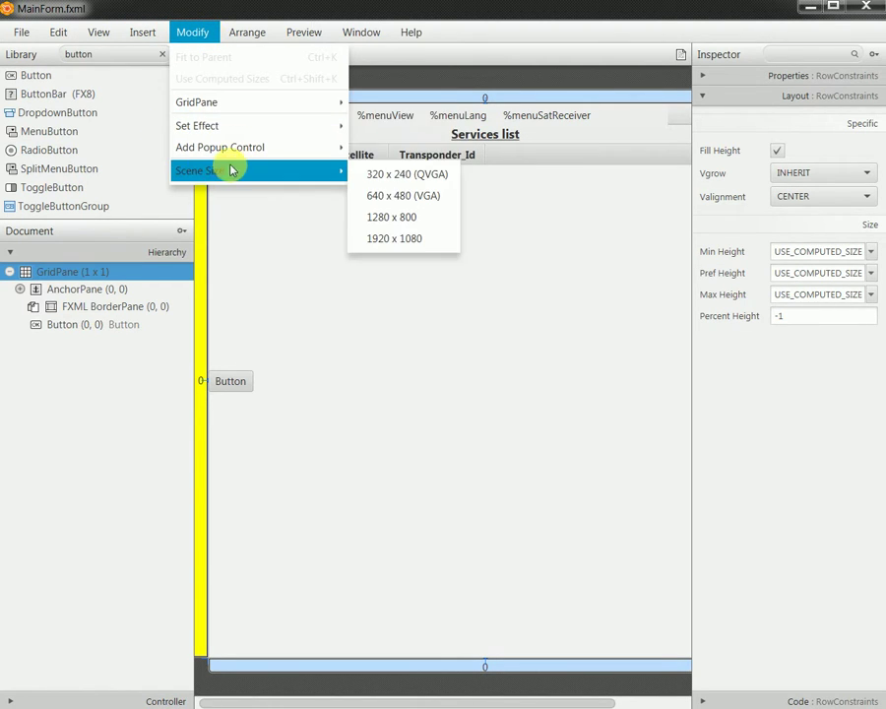
mouse_move(247, 40)
mouse_move(56, 41)
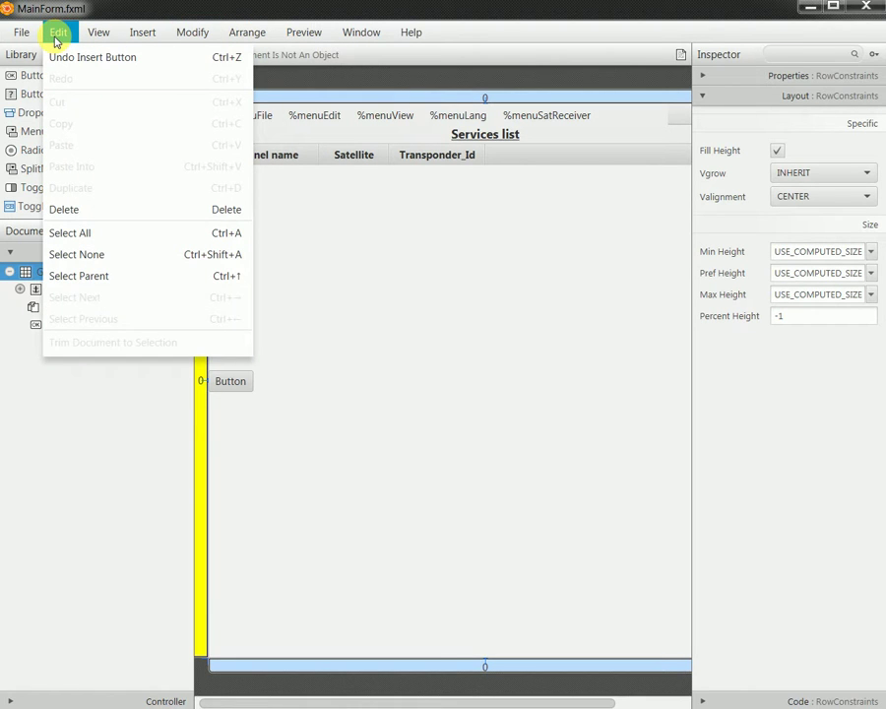
mouse_move(137, 35)
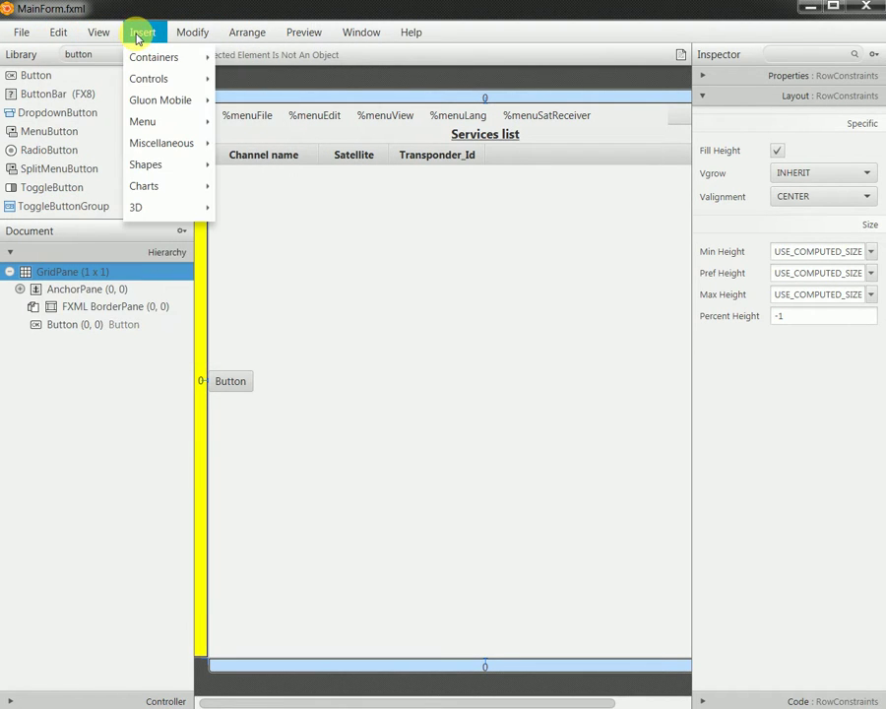
mouse_move(161, 61)
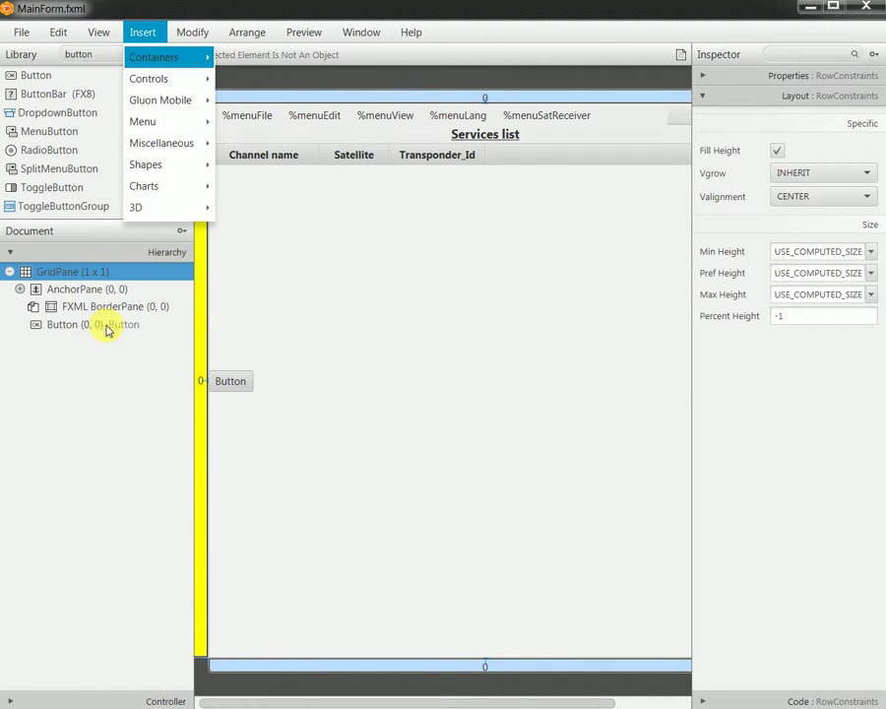
click(56, 275)
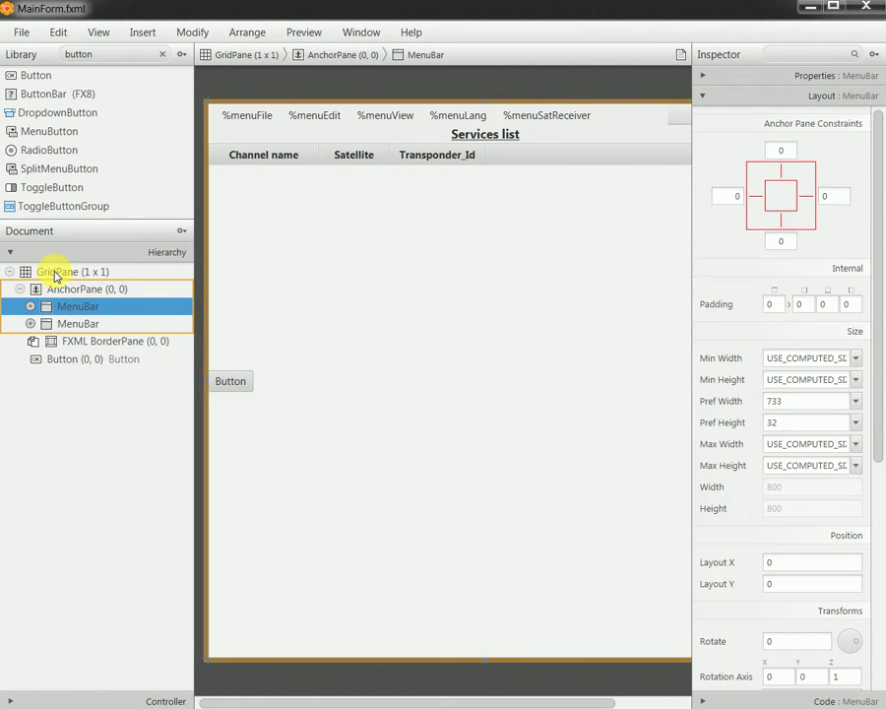
click(54, 275)
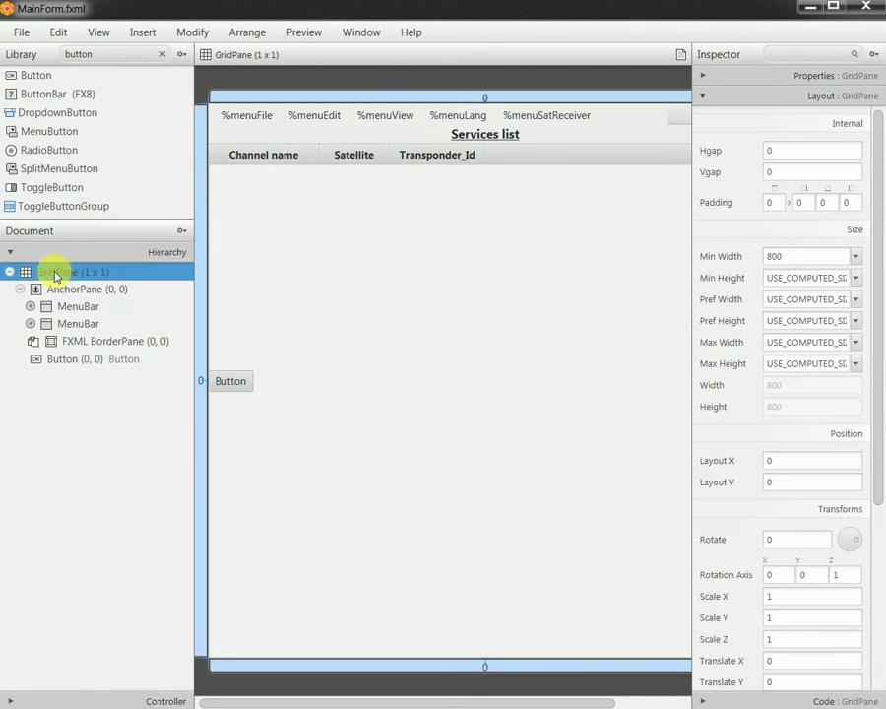
- Add a new row below row 0 of the GridPane
click(201, 382)
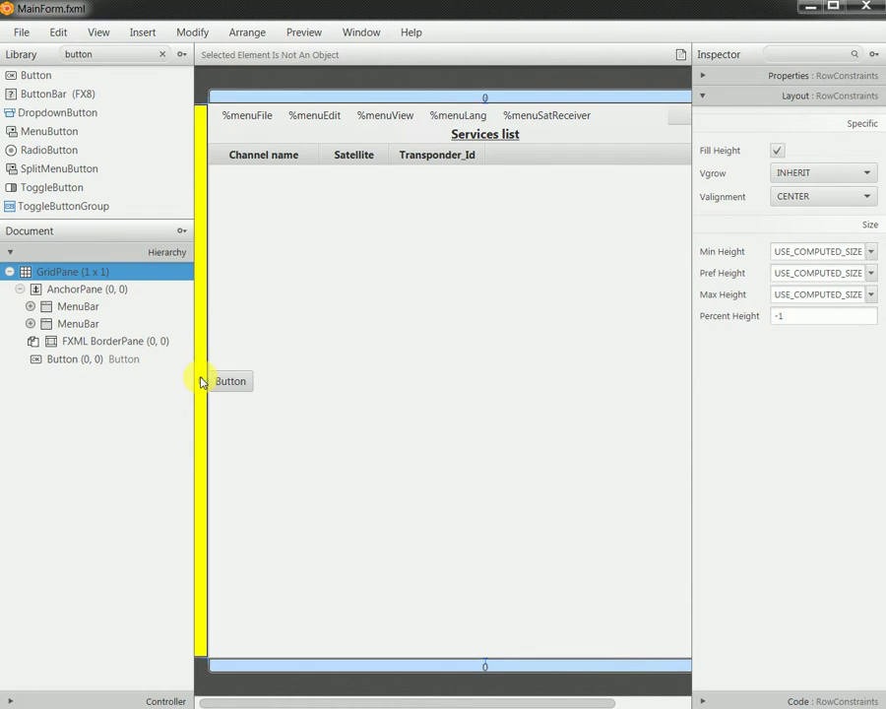
click(143, 31)
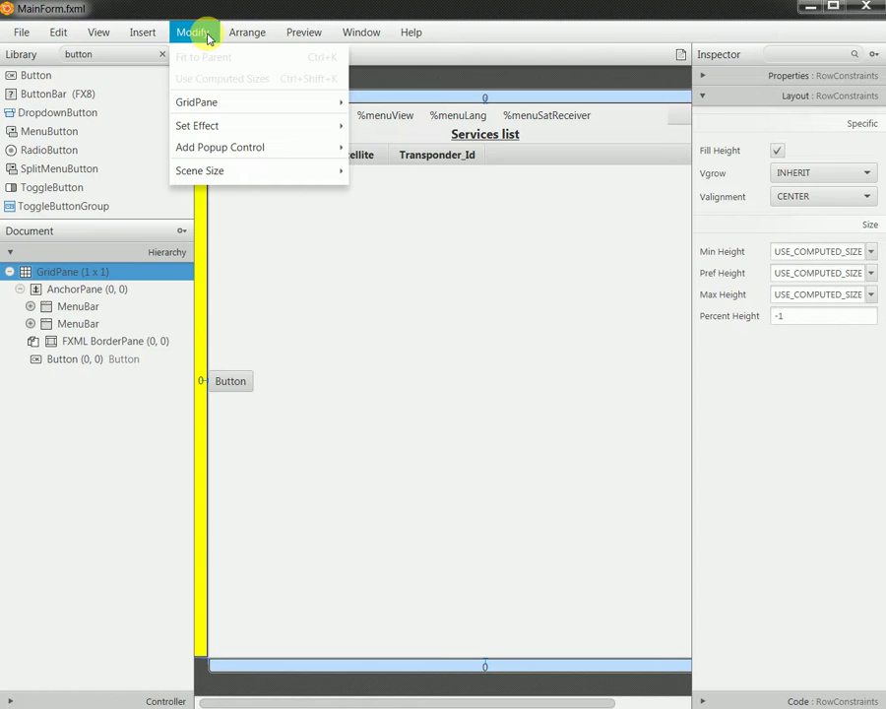
click(205, 436)
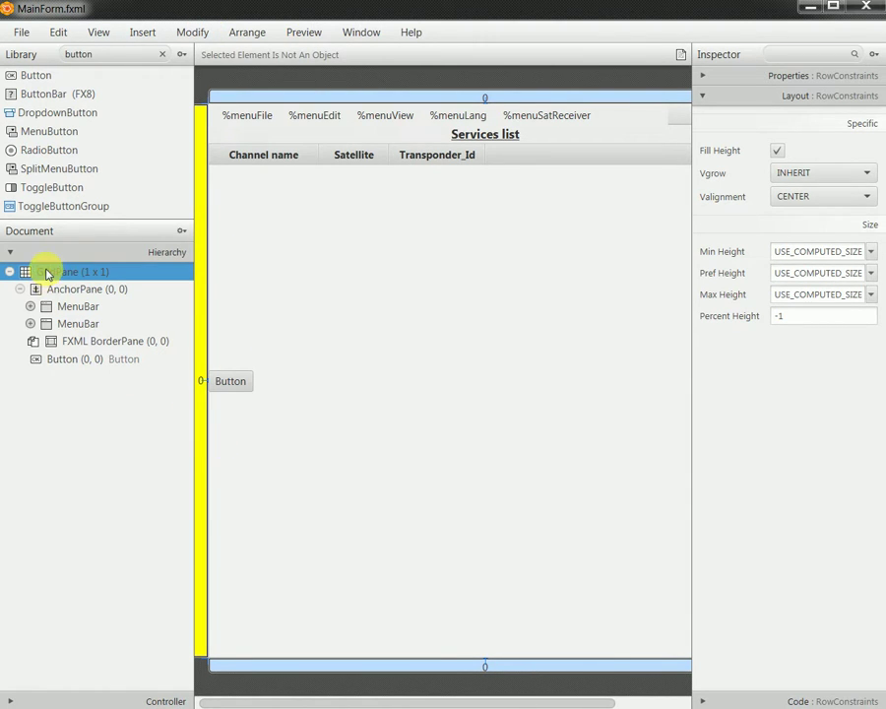
click(204, 430)
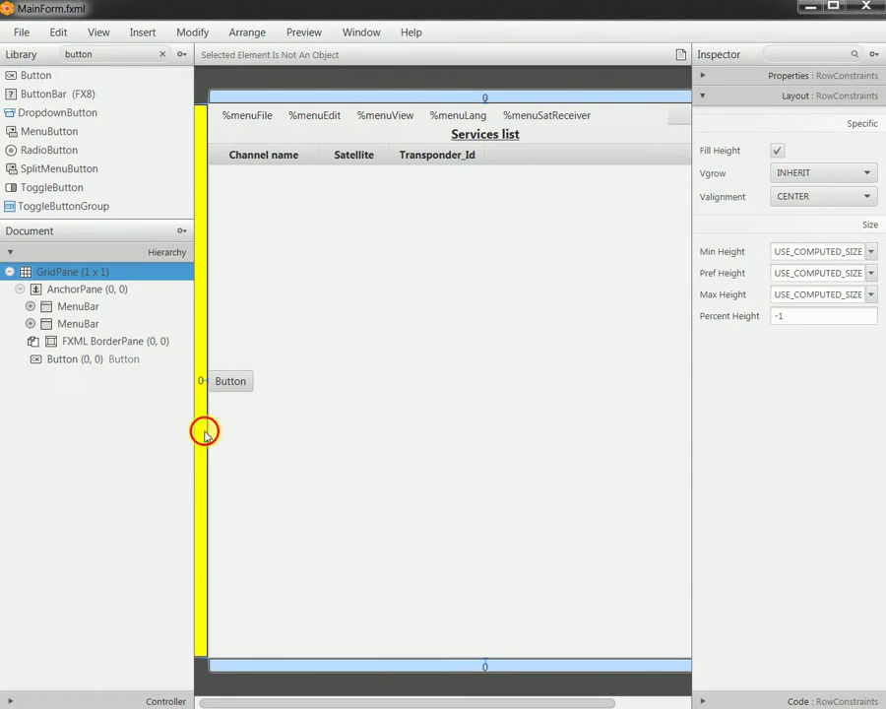
click(205, 436)
click(57, 34)
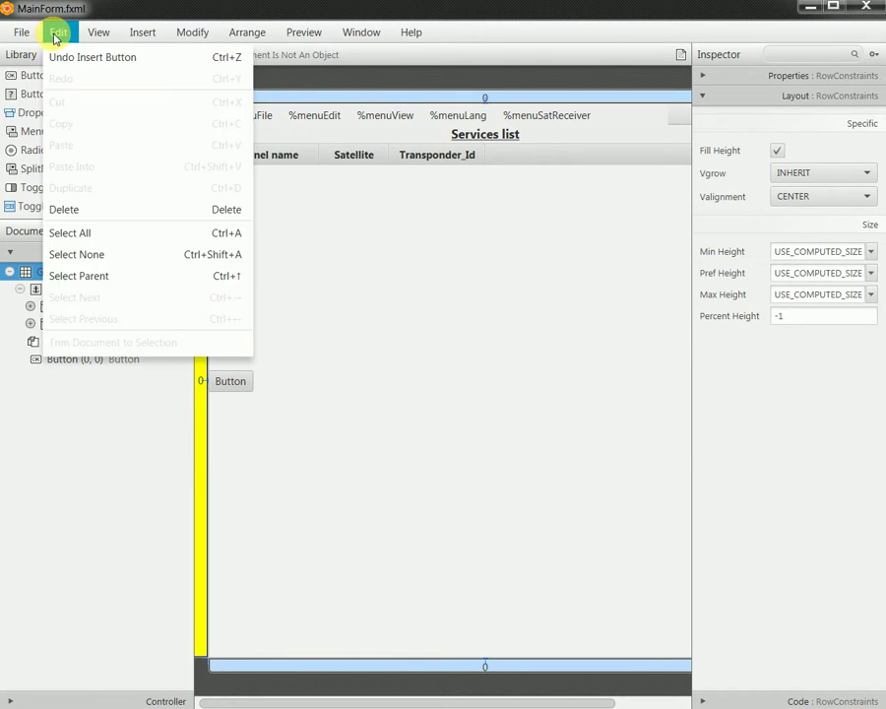
click(22, 32)
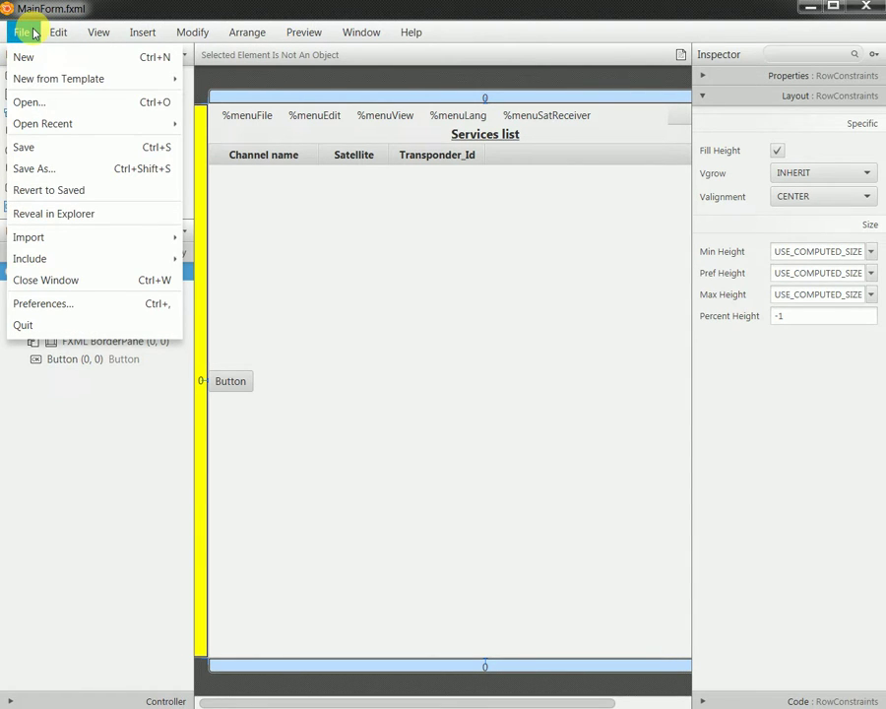
click(105, 31)
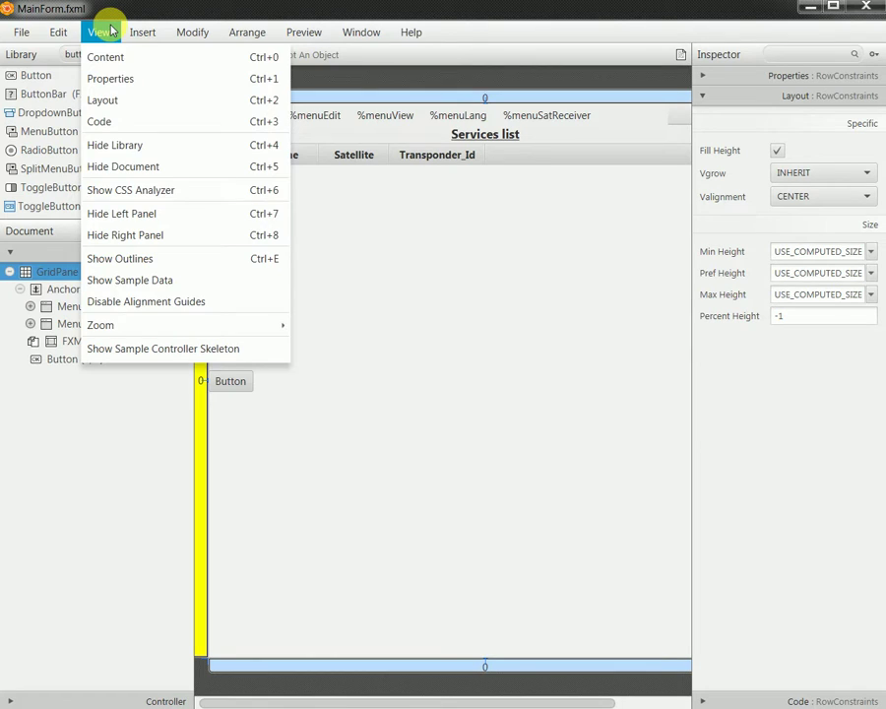
click(139, 33)
click(187, 33)
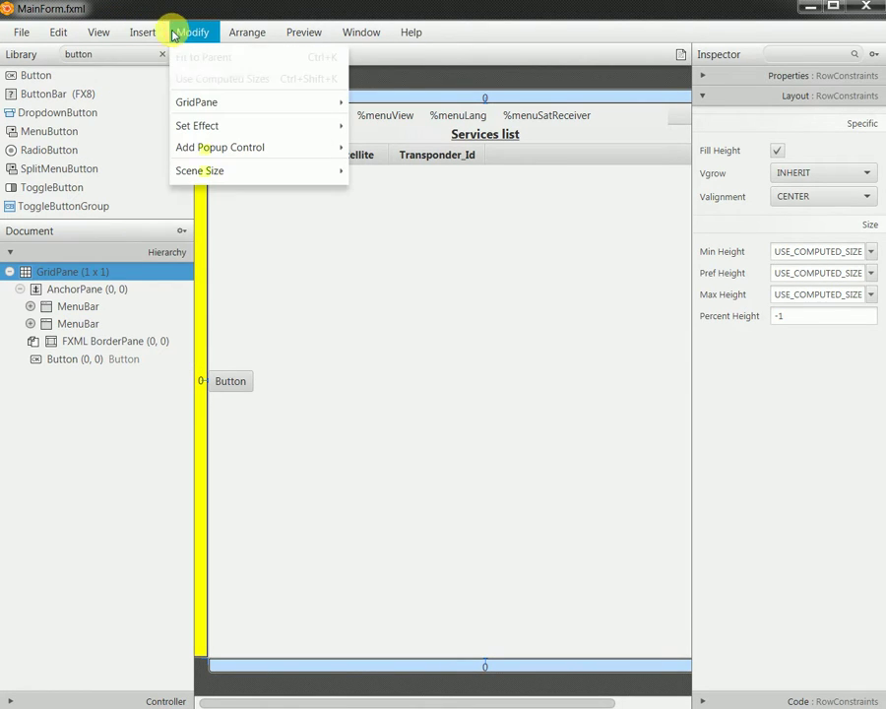
click(246, 104)
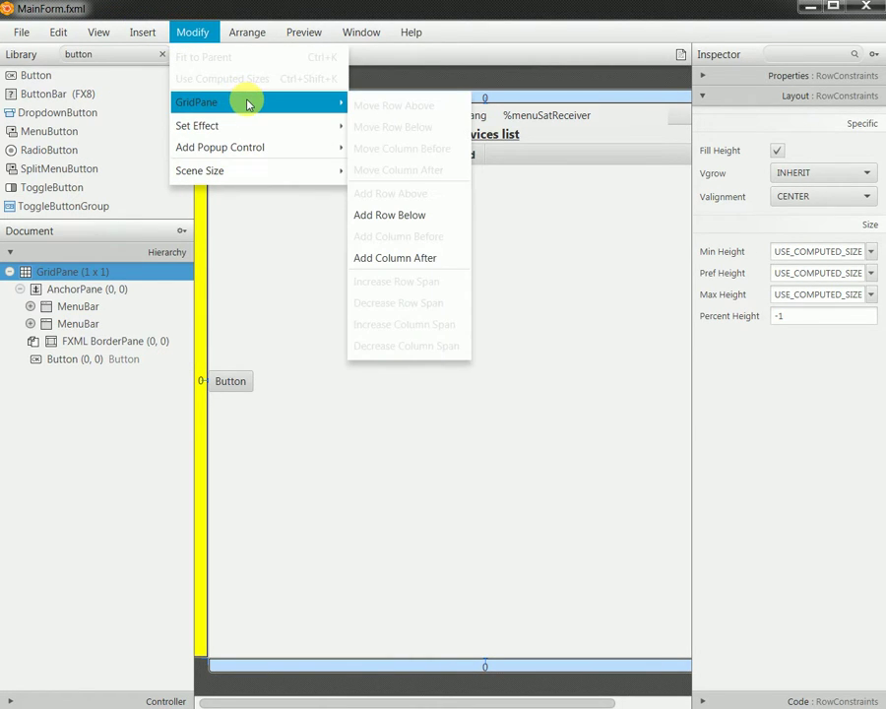
click(420, 223)
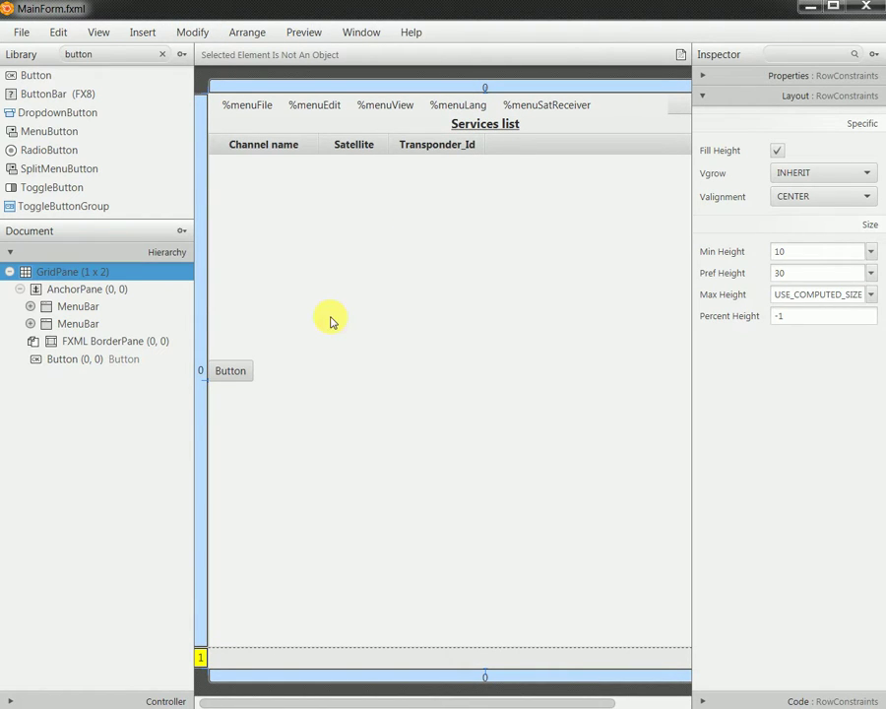
- Move the Button from row 0 into row 1 of the GridPane and save the file
click(236, 375)
drag(231, 370, 237, 659)
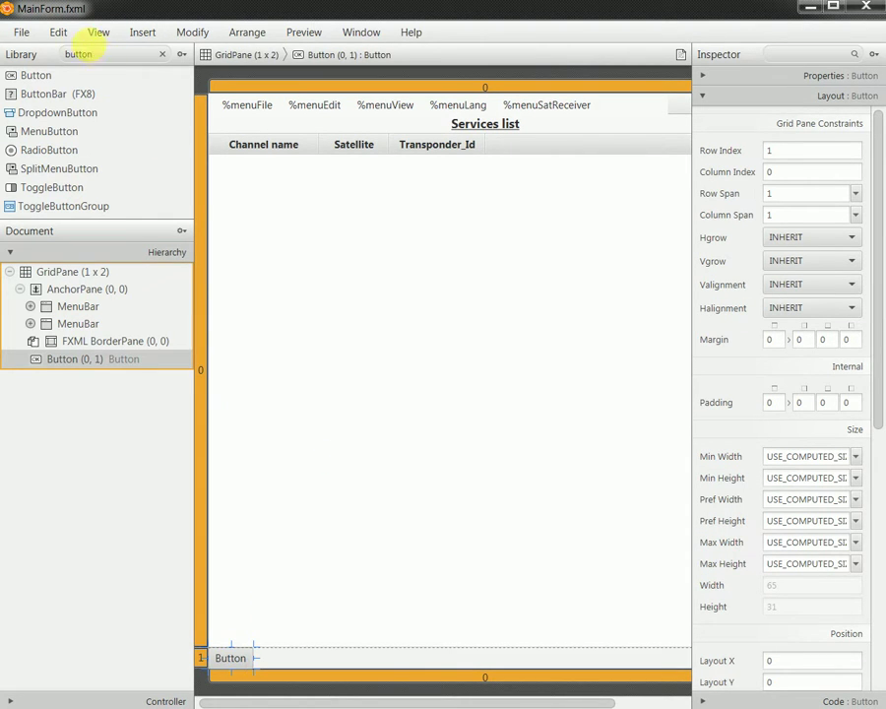
click(22, 31)
click(63, 144)
- Preview MainForm.fxml, compare the table and Button layout in the restored and maximized window, and close the preview
click(305, 33)
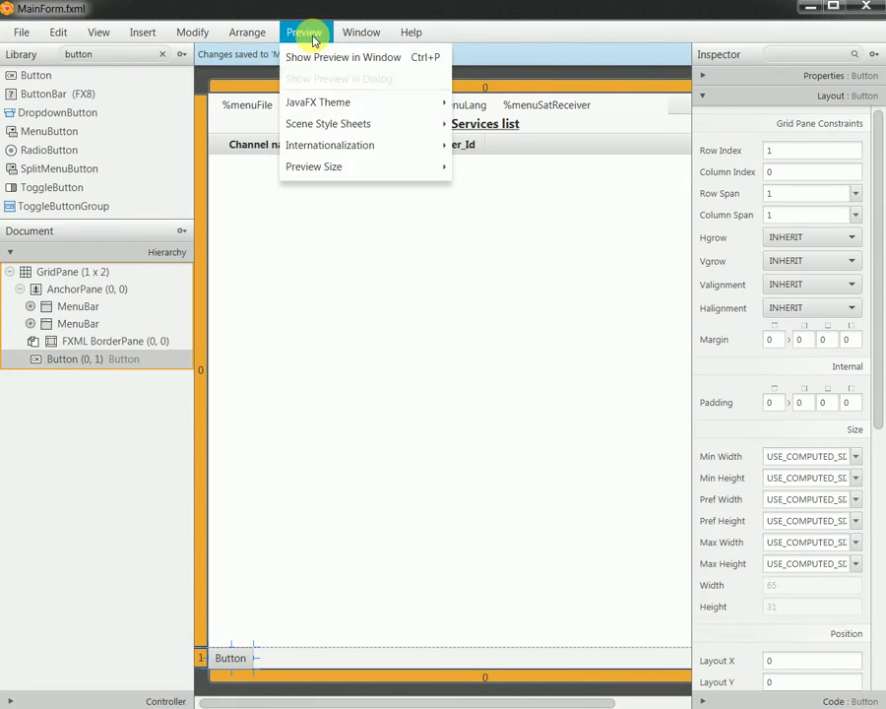
click(313, 57)
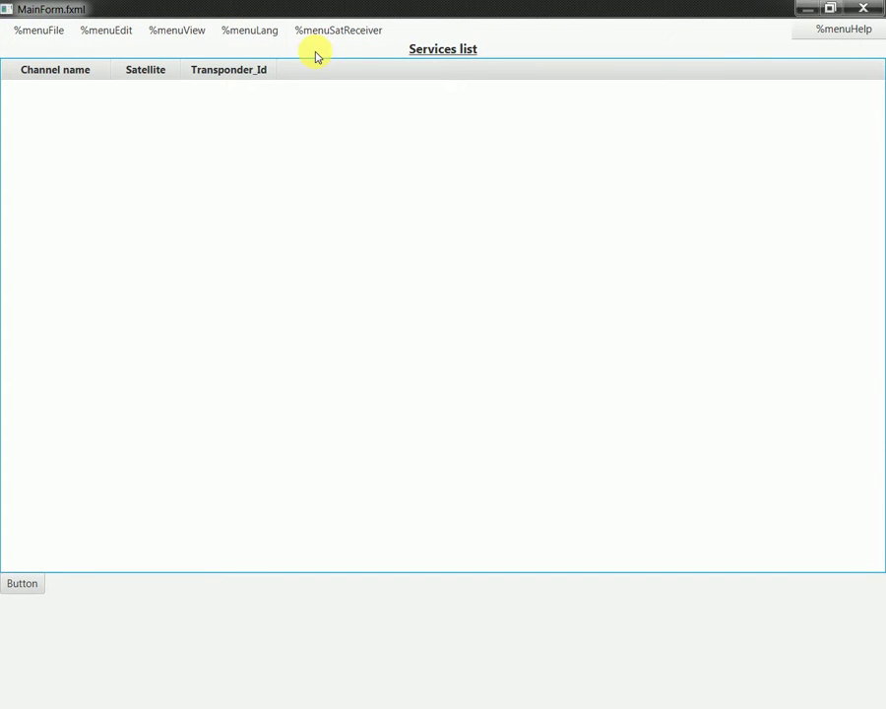
click(830, 9)
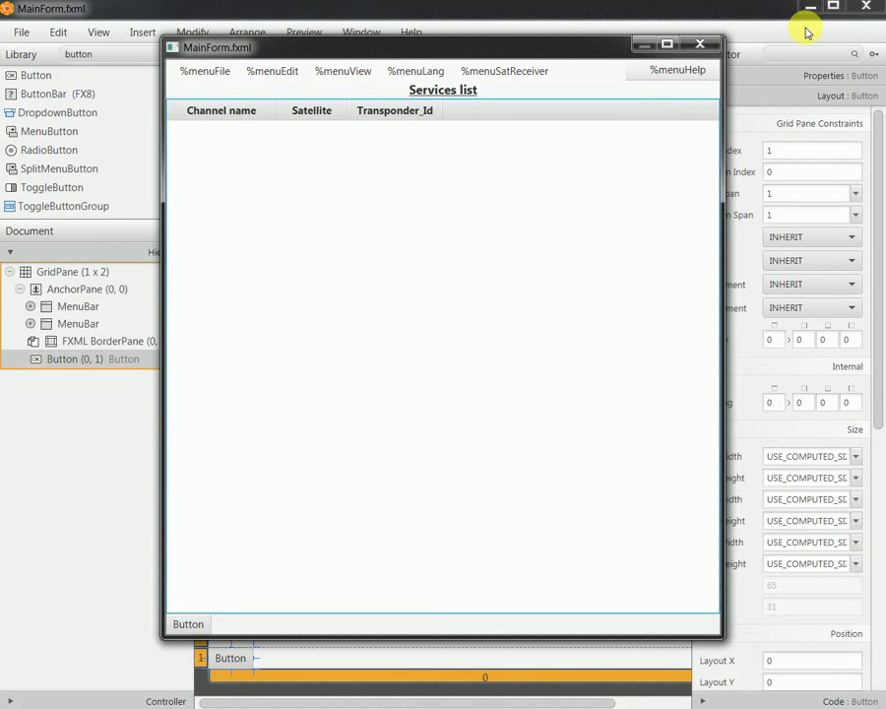
click(667, 45)
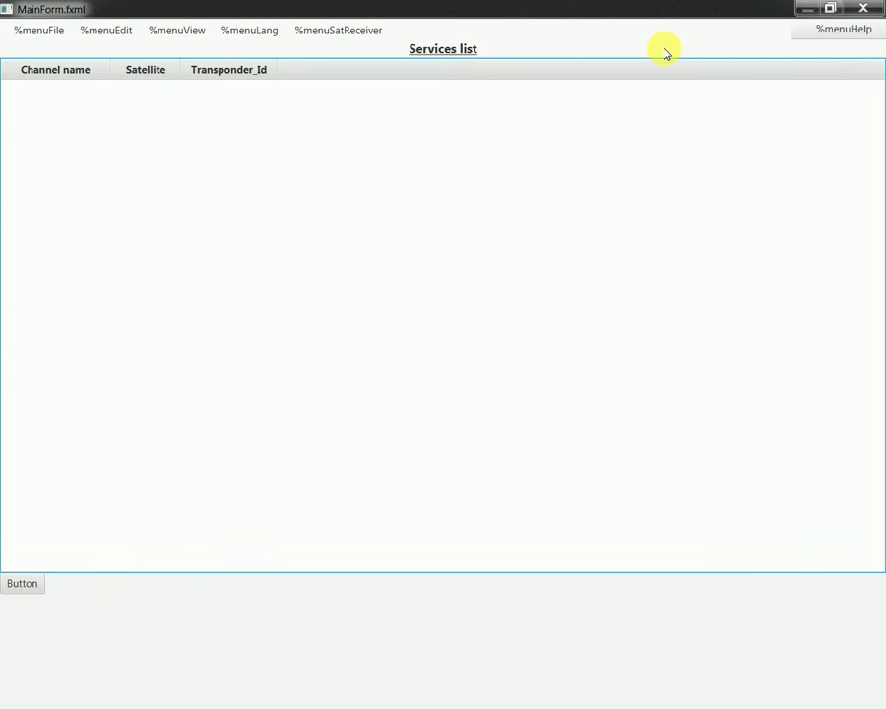
click(829, 10)
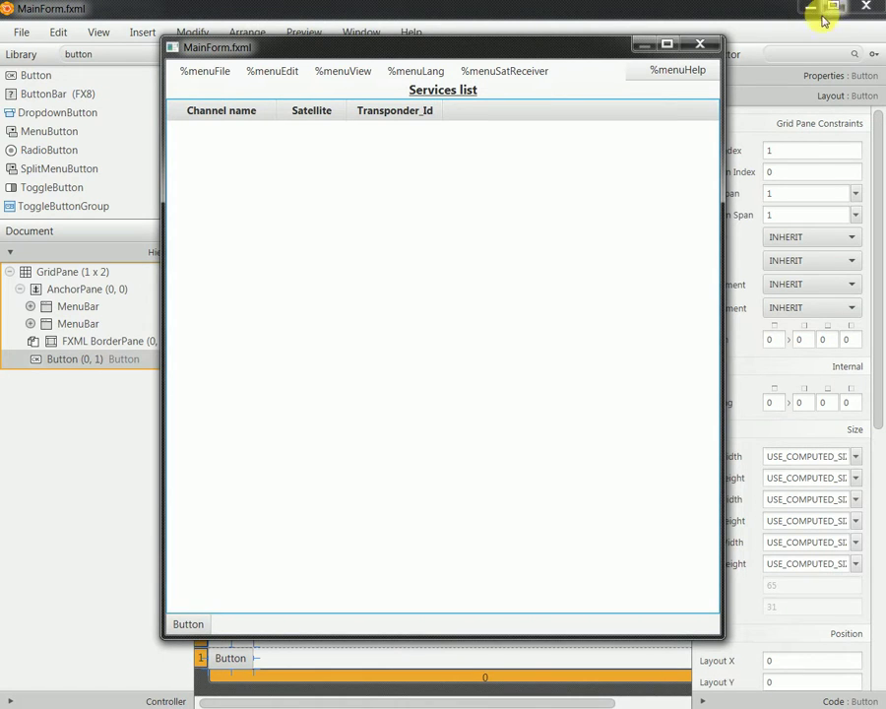
click(713, 46)
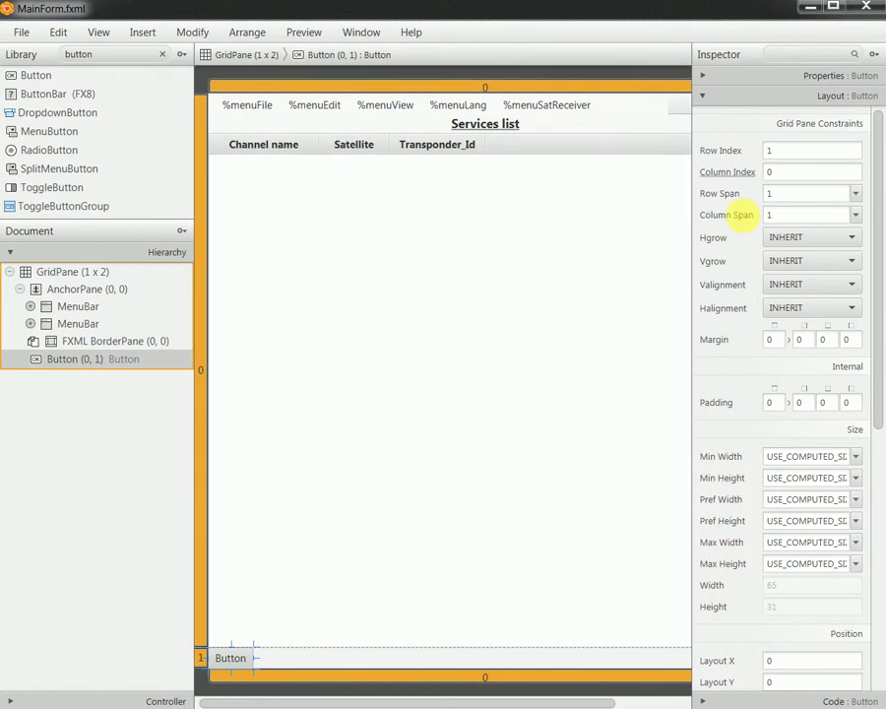
- Open the vertical alignment options of the Button in row 1
click(800, 285)
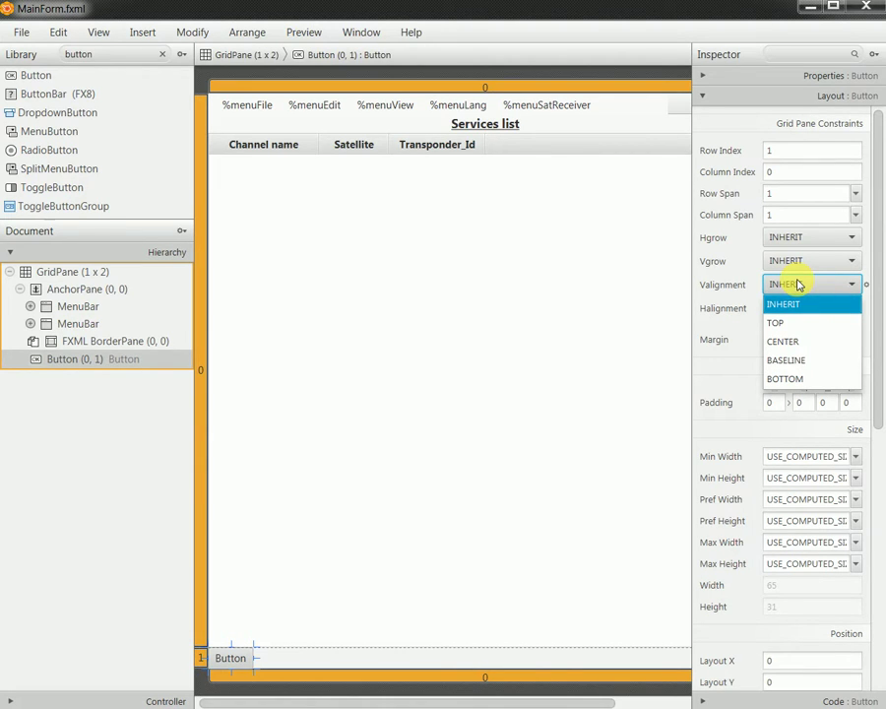
- Leave the button's vertical alignment as is and delete the button from row 1 of the GridPane
click(799, 285)
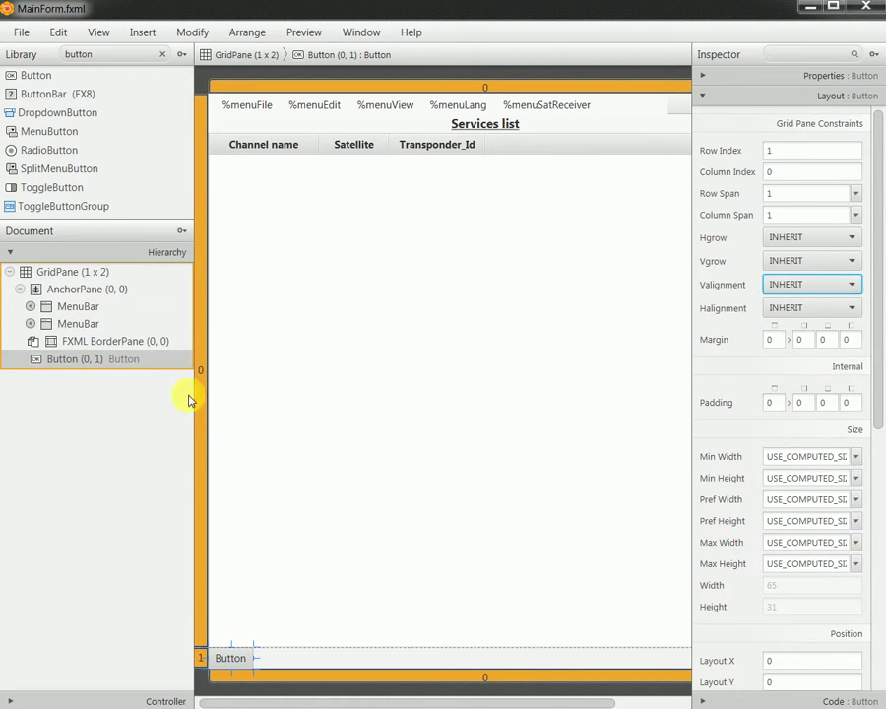
click(86, 365)
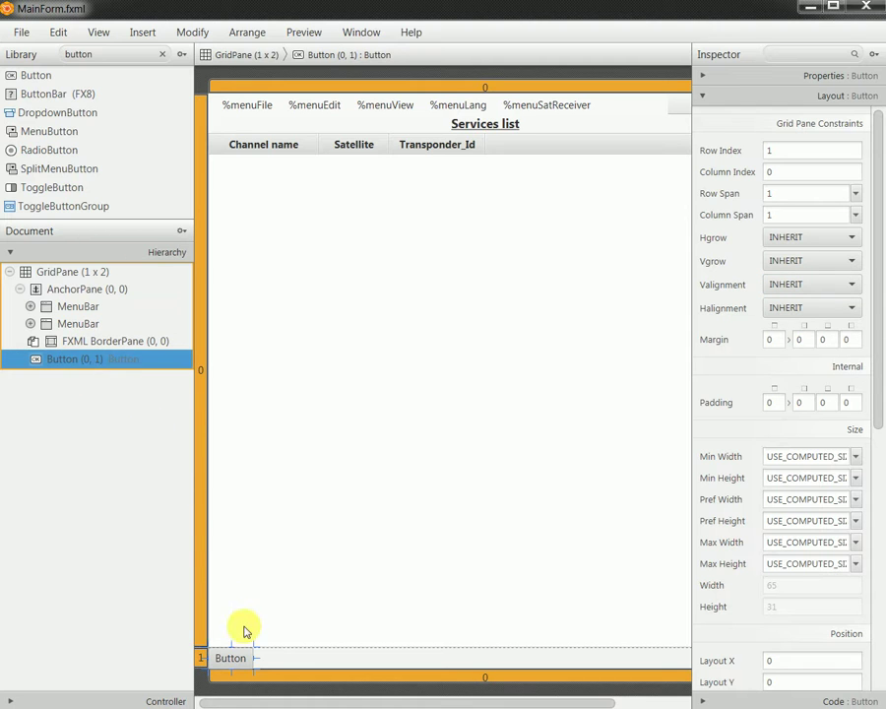
click(240, 657)
key(Delete)
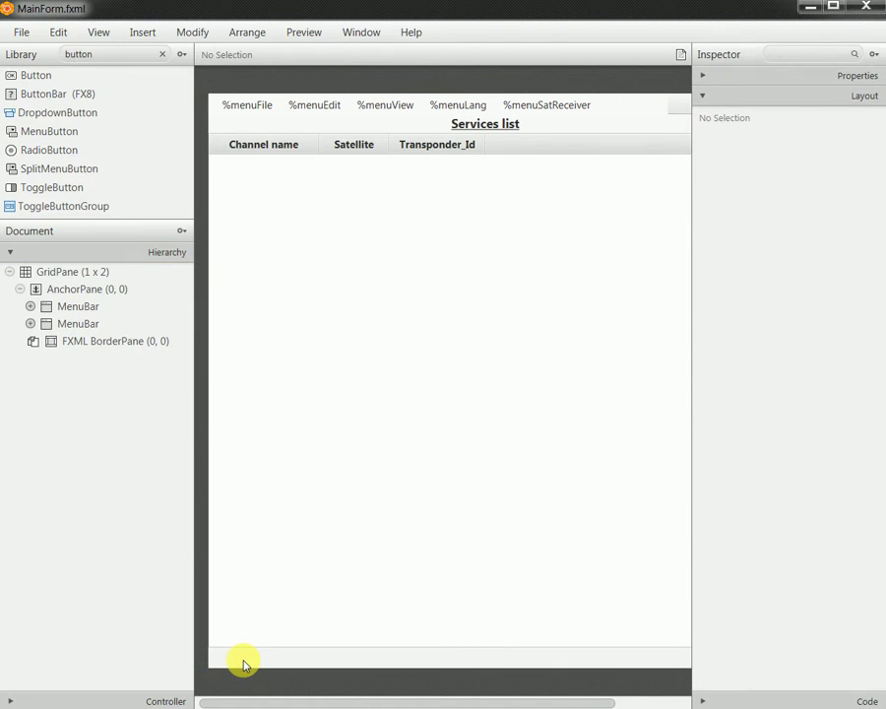
- Delete the empty row 1 from the GridPane
click(241, 658)
click(202, 658)
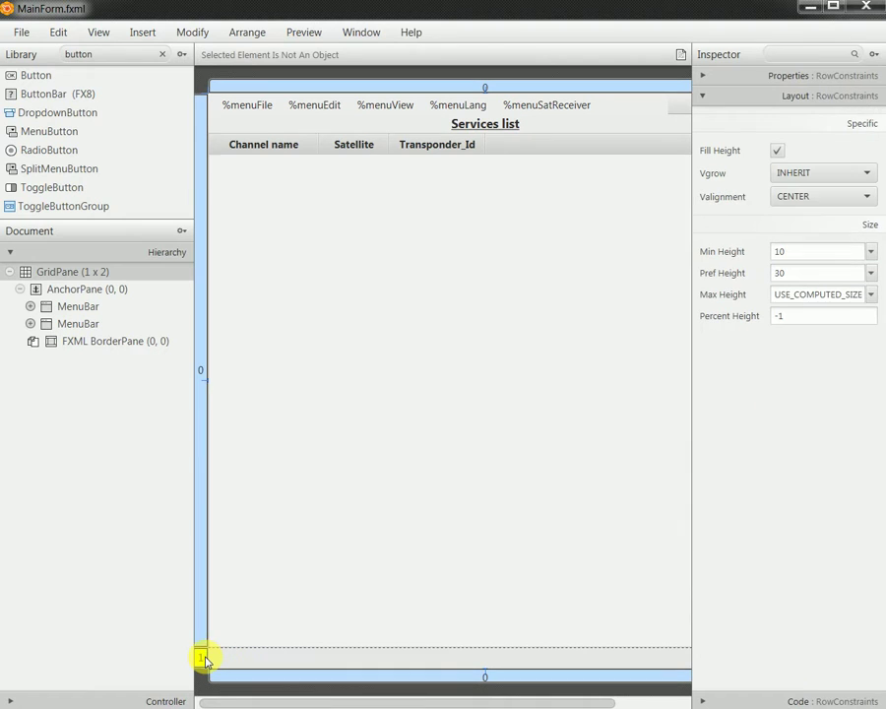
click(58, 31)
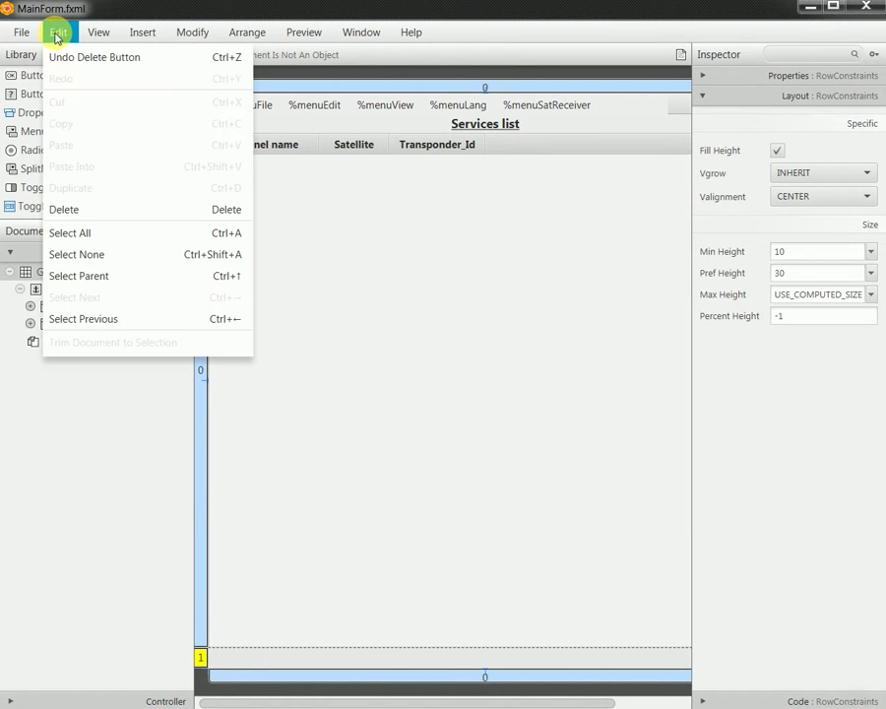
click(112, 210)
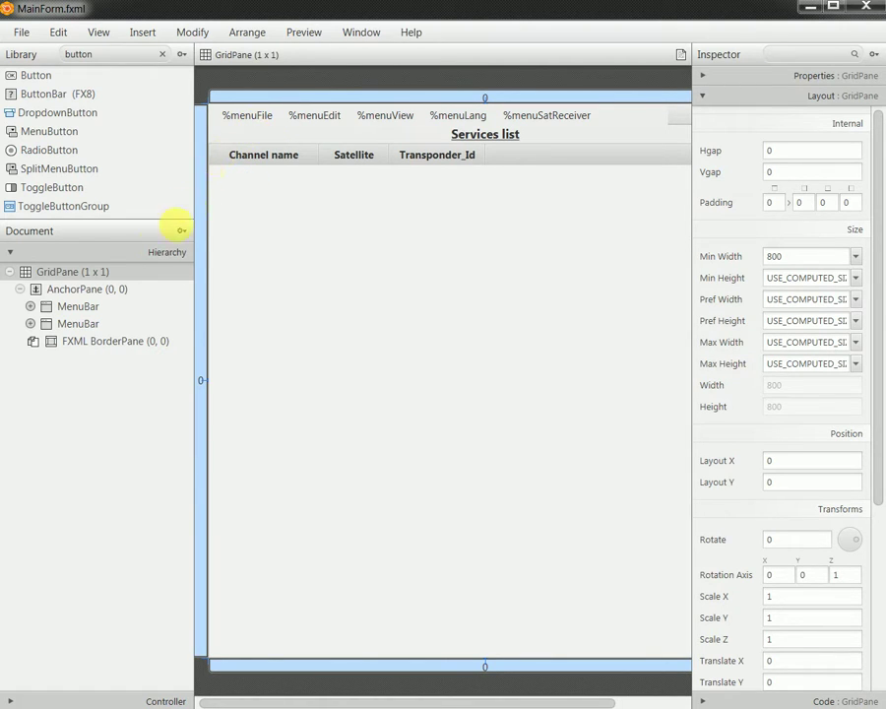
- Set the AnchorPane's Halignment to CENTER in its grid pane constraints
click(84, 342)
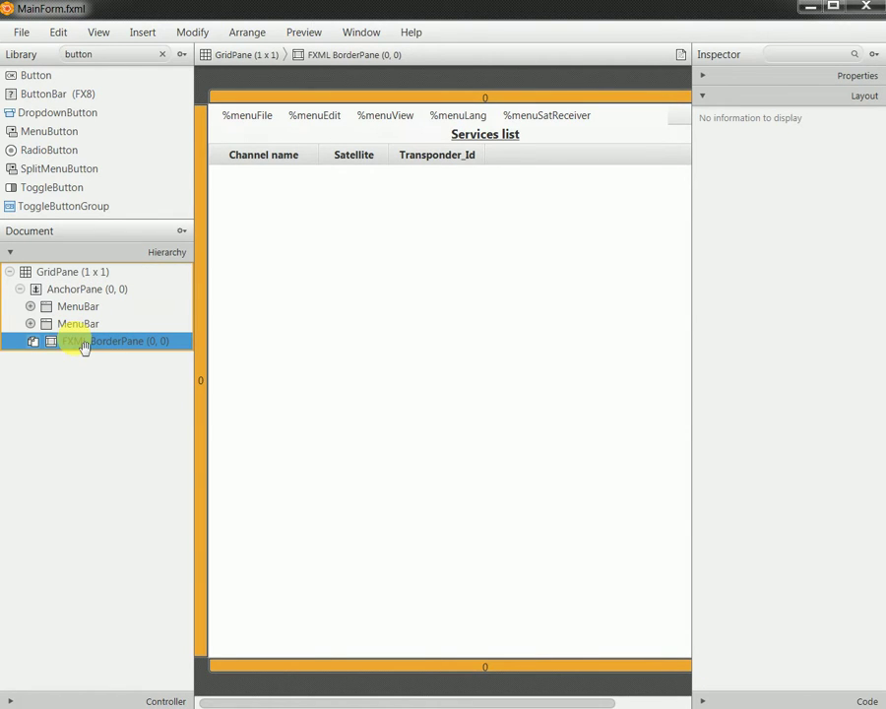
click(76, 275)
click(84, 290)
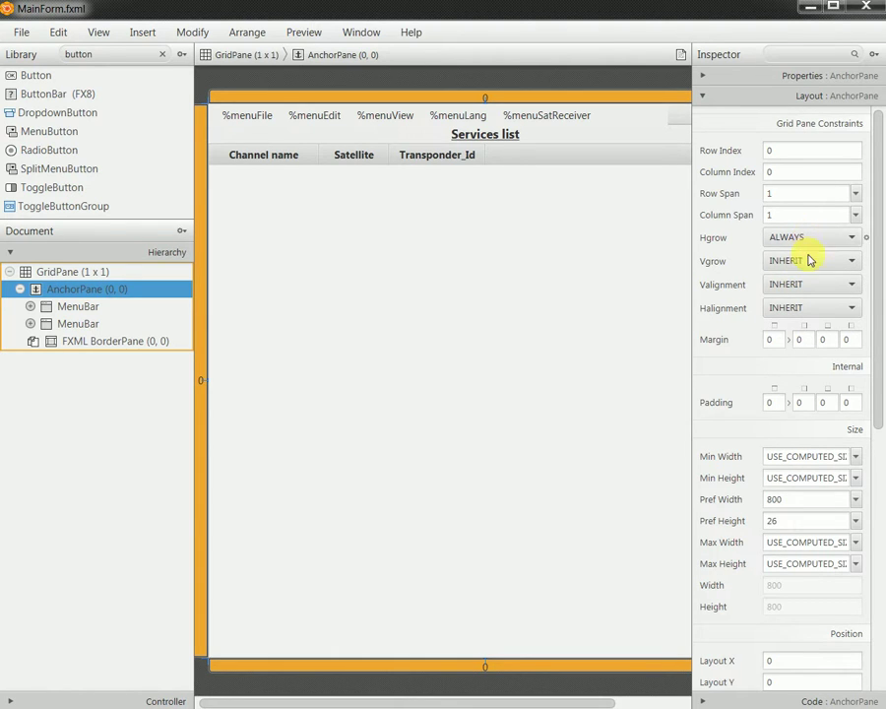
click(808, 309)
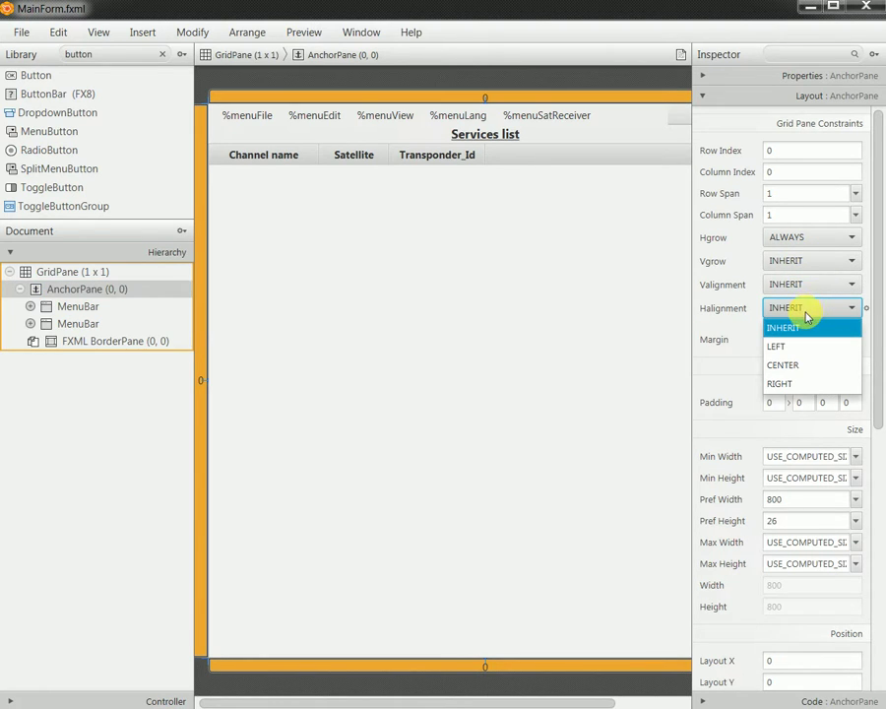
click(806, 365)
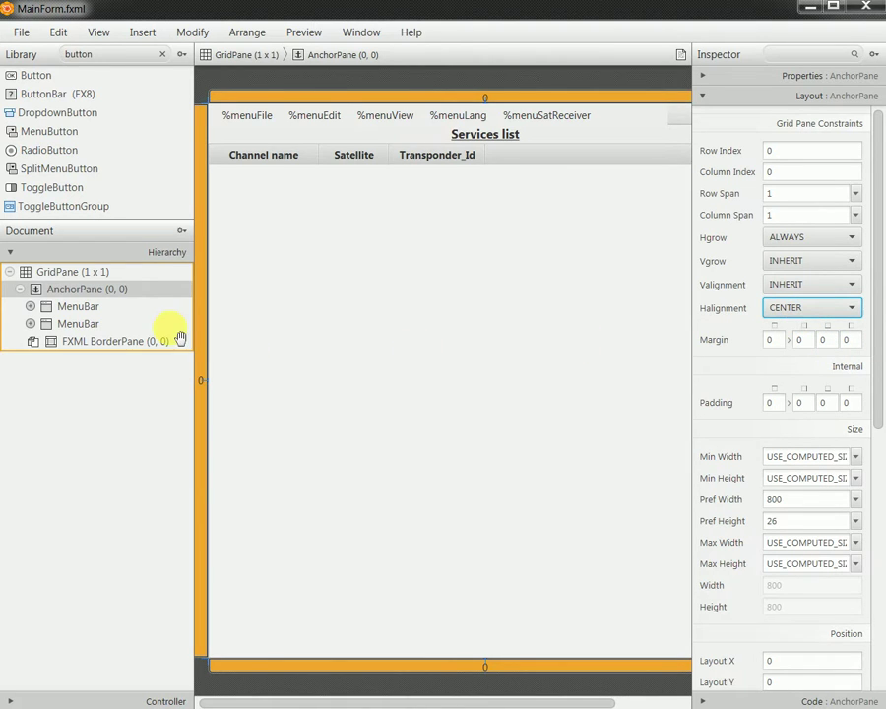
- Preview MainForm.fxml in a maximized window to check how the layout resizes, and close the preview
click(77, 274)
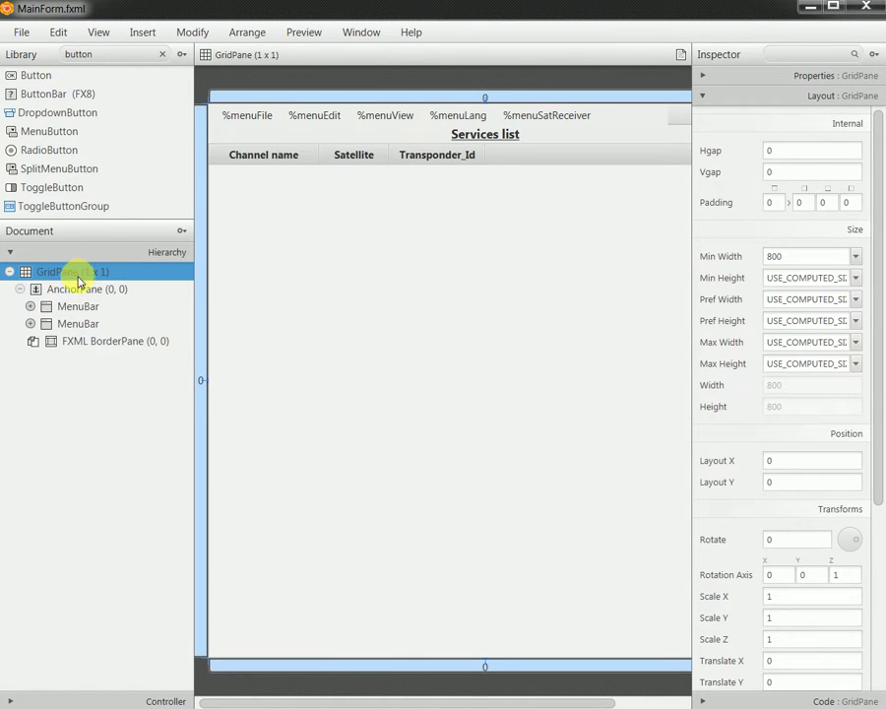
click(89, 291)
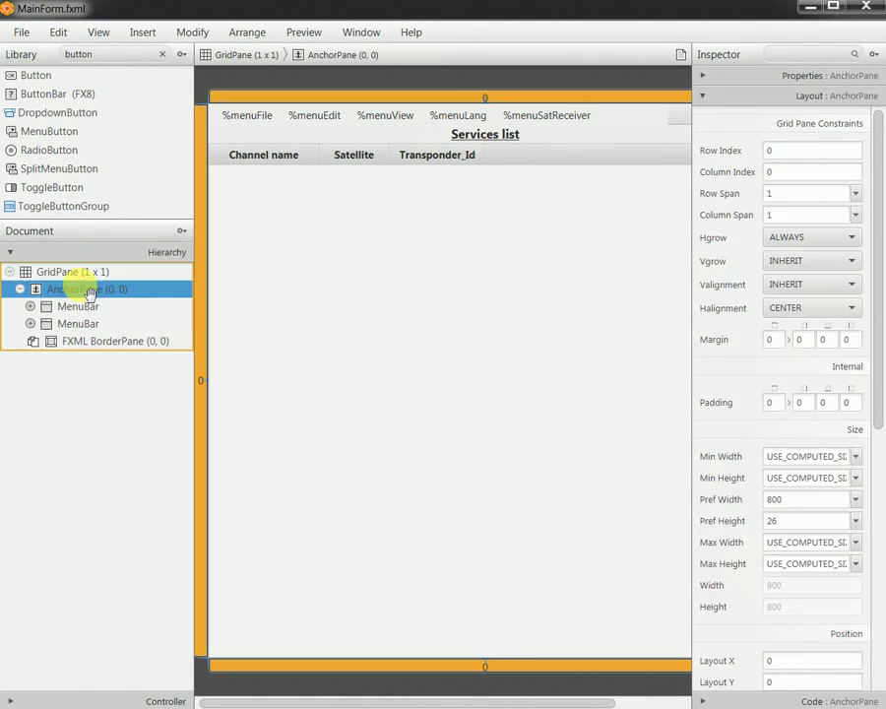
click(94, 341)
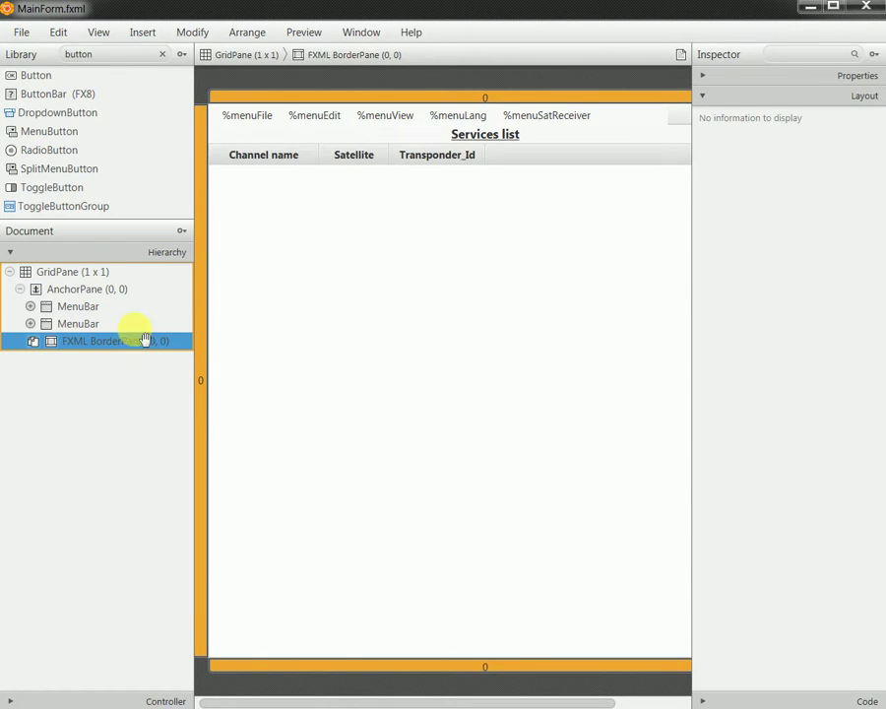
click(304, 30)
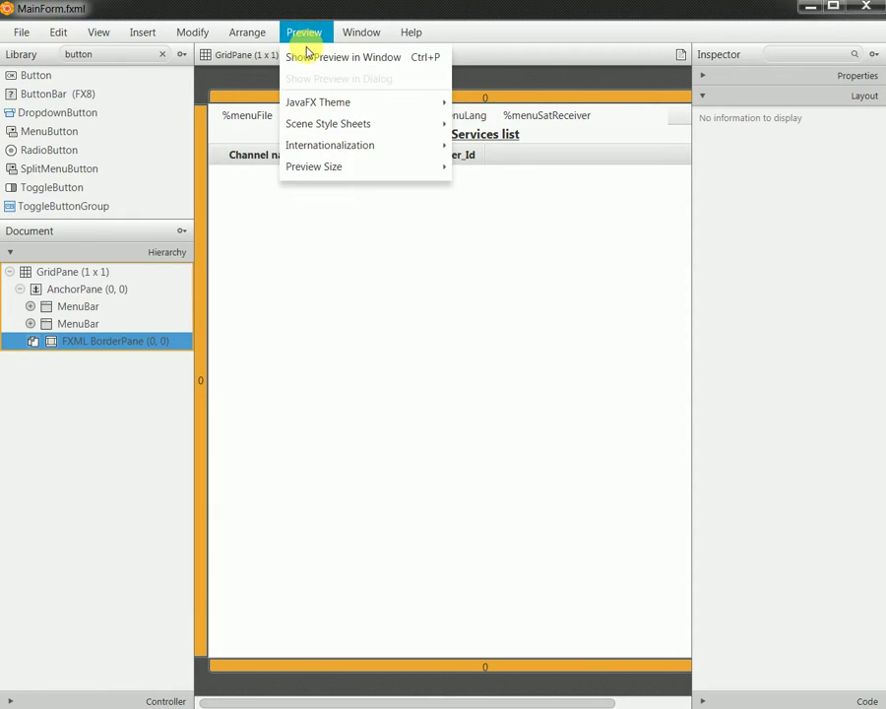
click(307, 55)
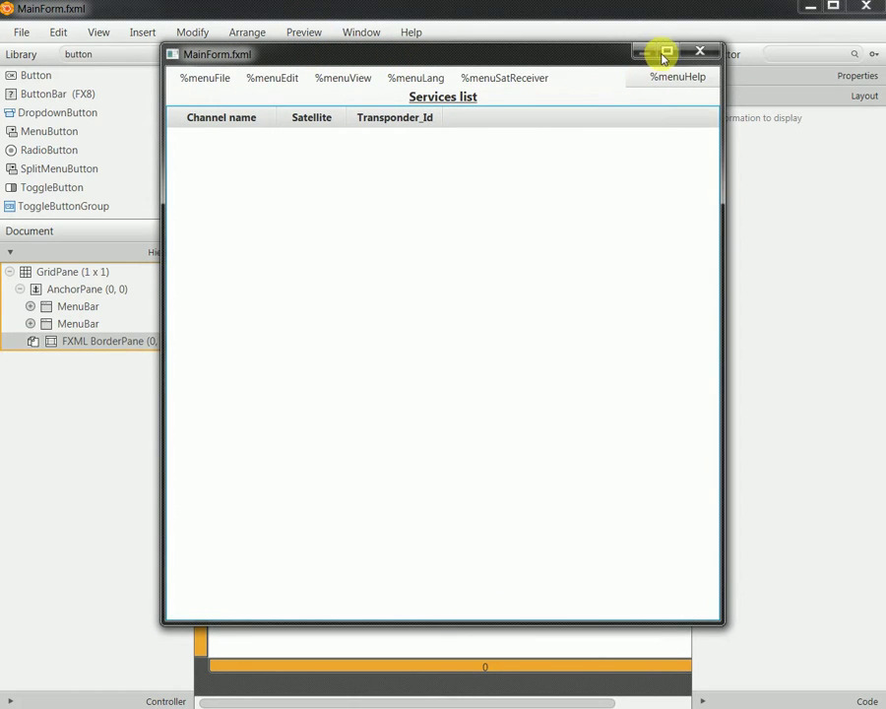
click(666, 52)
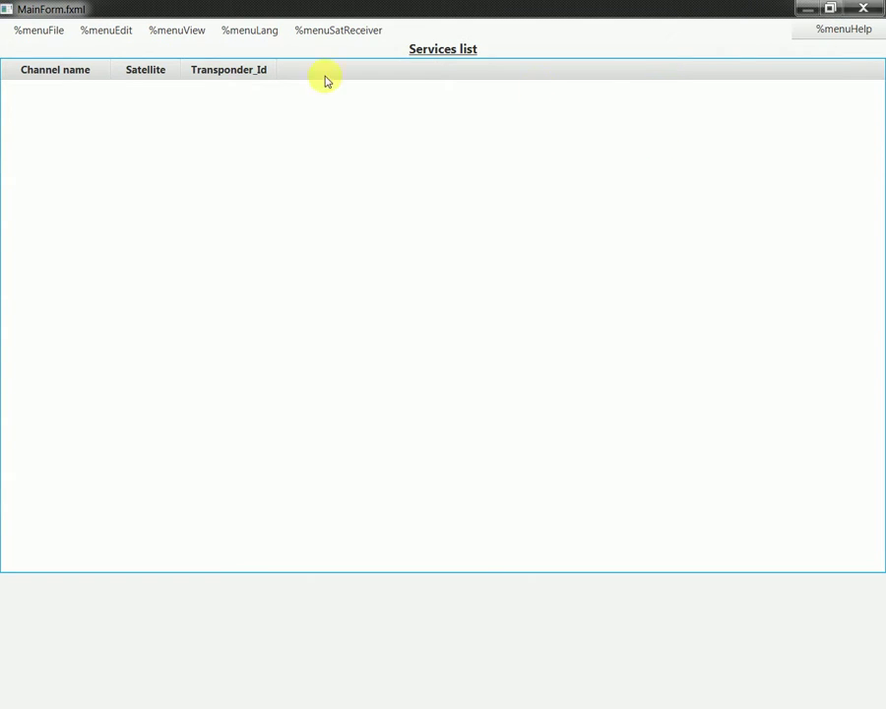
click(866, 10)
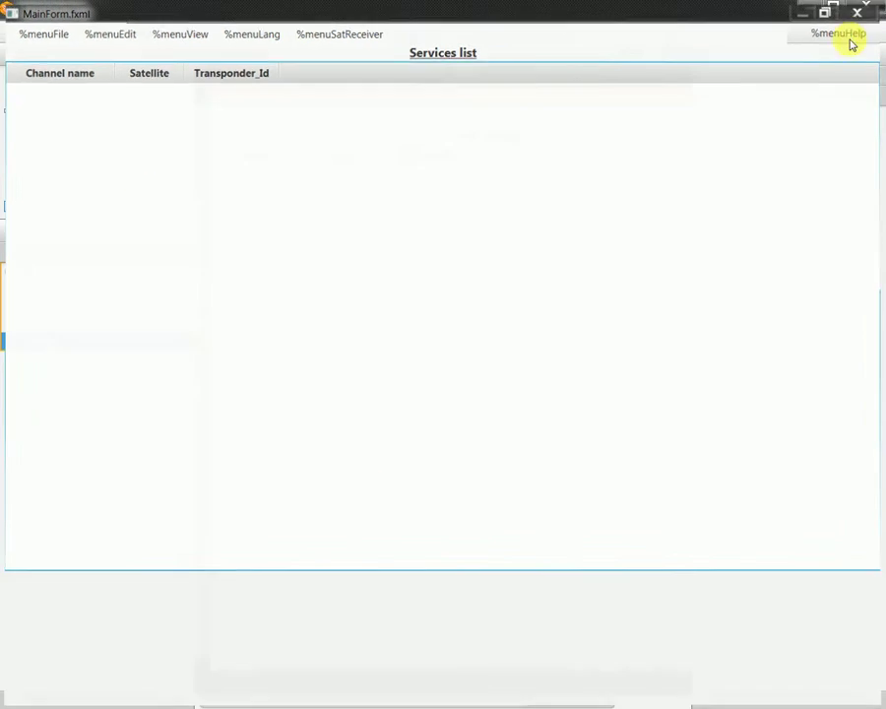
- Switch to ServicesListOnBorderPane.fxml and set the BorderPane's Pref Height and Pref Width to USE_COMPUTED_SIZE
key(alt+Tab)
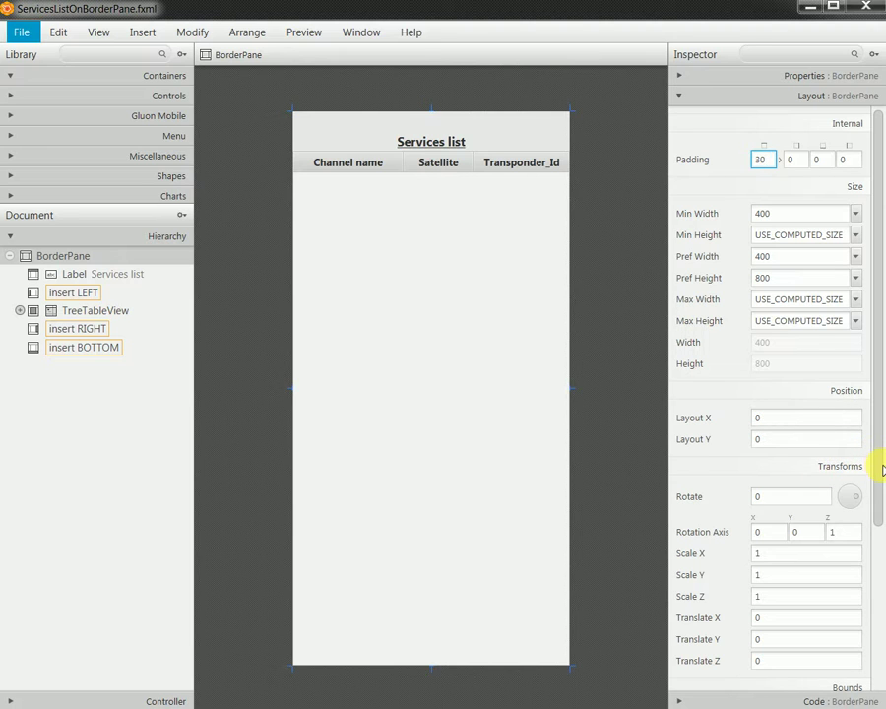
drag(883, 470, 869, 258)
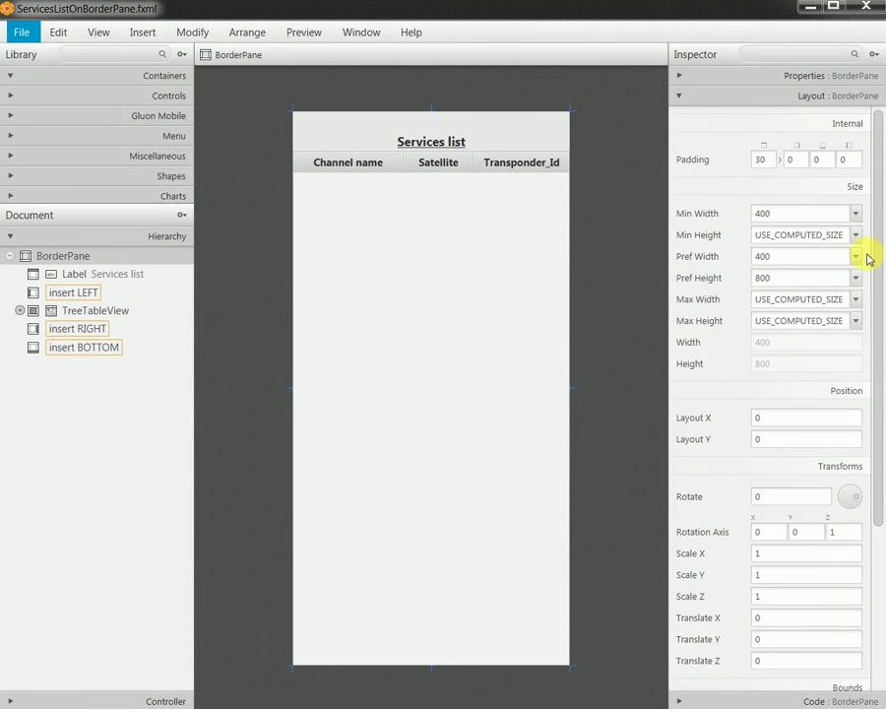
key(alt)
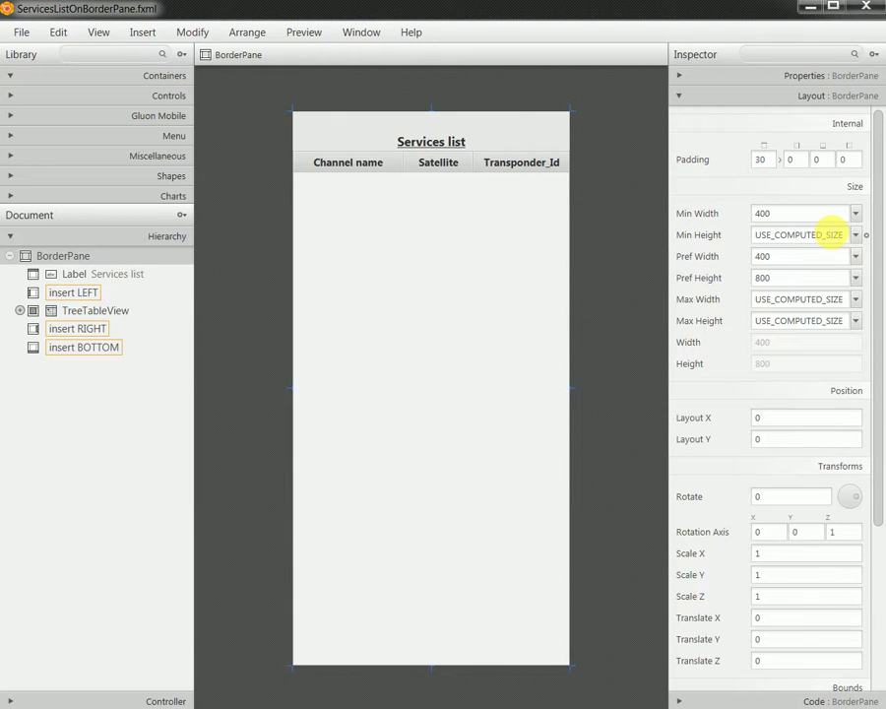
click(856, 279)
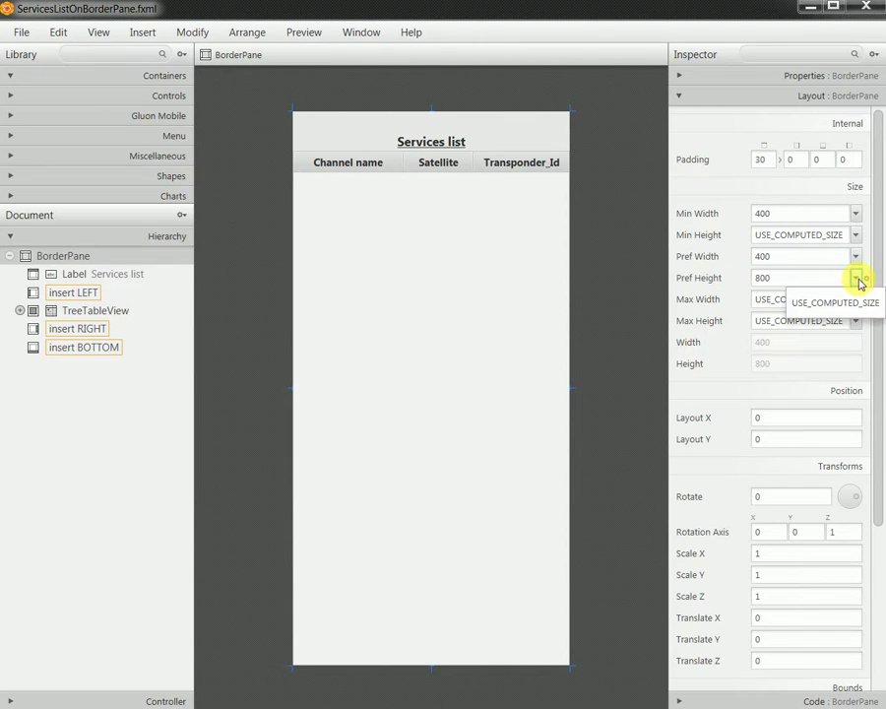
click(852, 302)
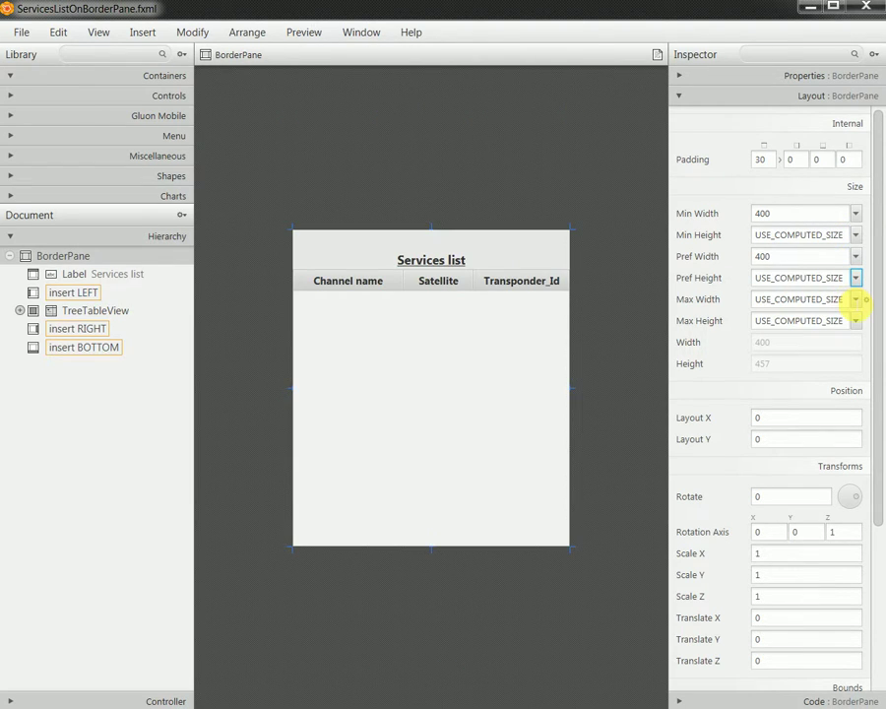
click(855, 257)
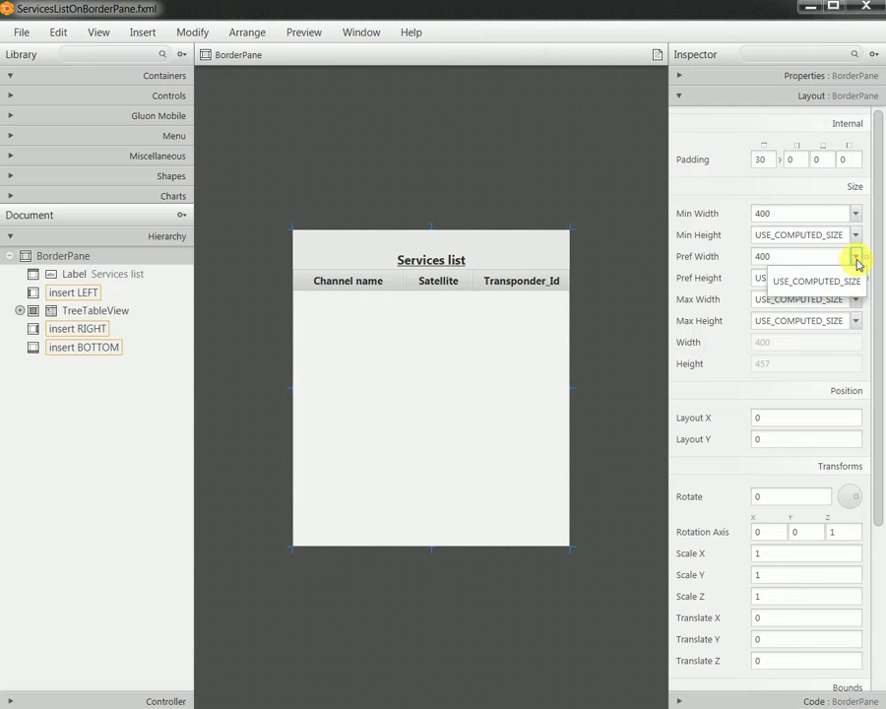
key(Down)
key(Return)
- Set the BorderPane's Min Width to USE_COMPUTED_SIZE and save the file
click(856, 213)
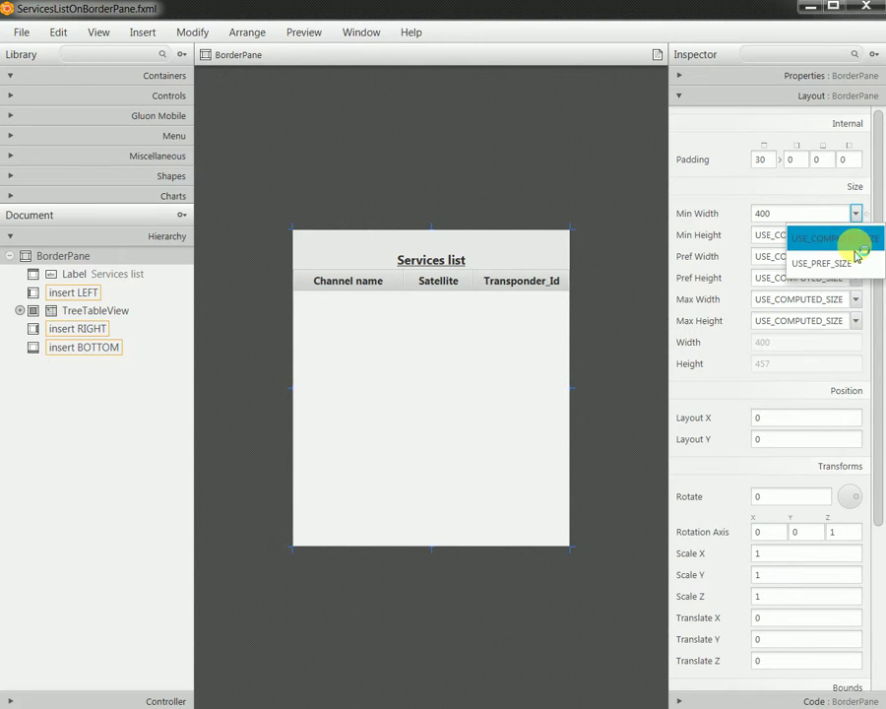
click(853, 236)
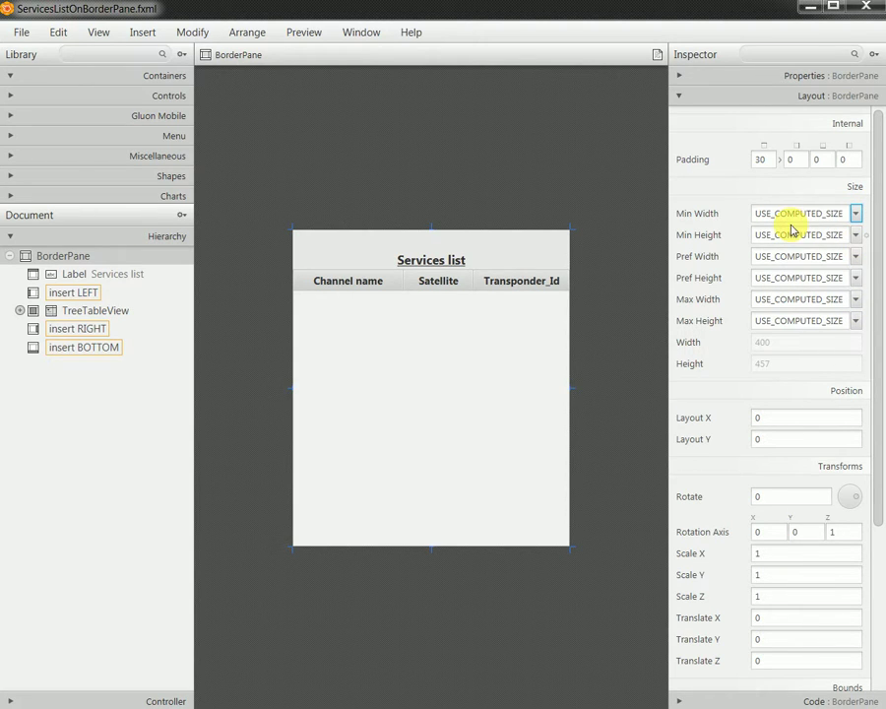
click(22, 31)
click(80, 146)
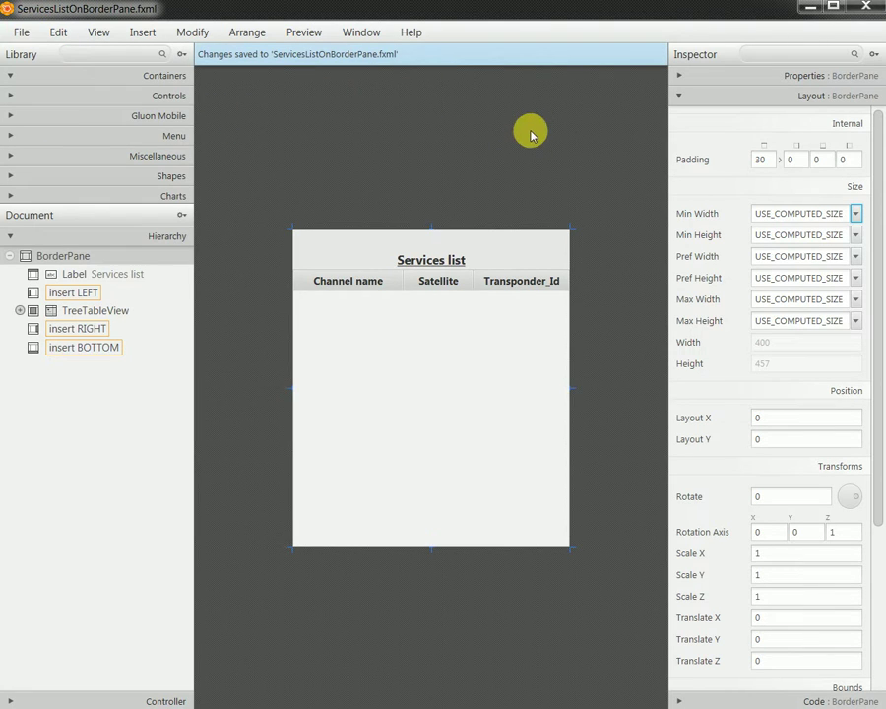
- Switch to MainForm.fxml, preview the form at normal and maximized window size, and close the preview
key(alt+Tab)
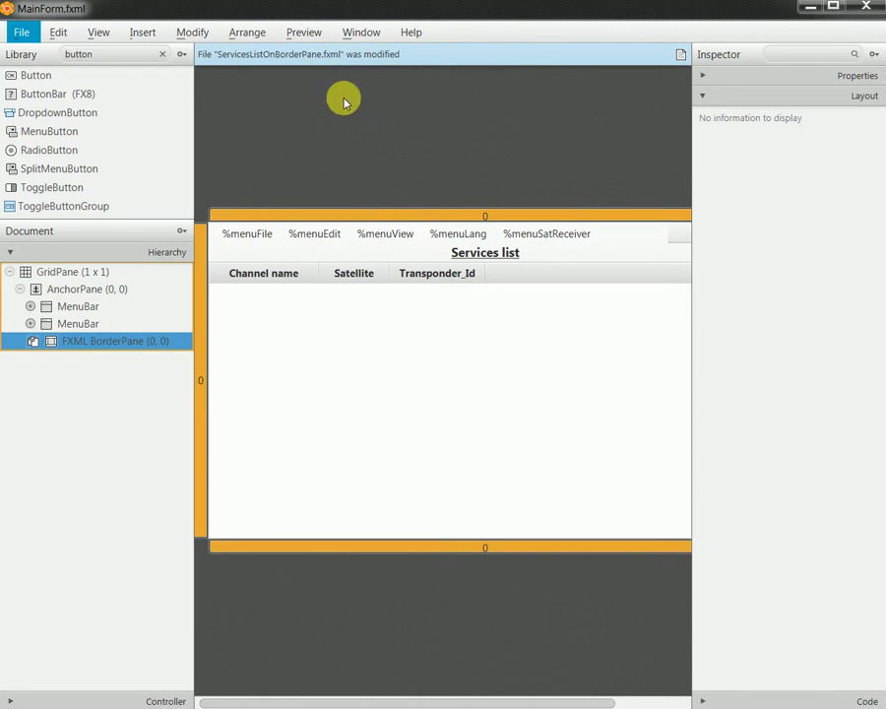
click(305, 30)
click(311, 38)
click(310, 35)
click(314, 55)
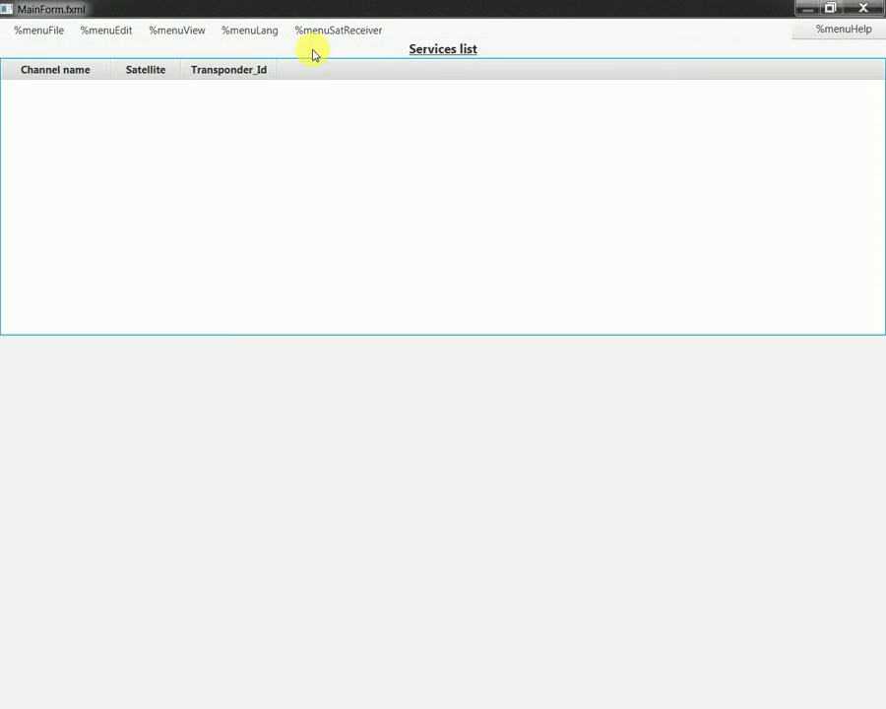
double_click(555, 15)
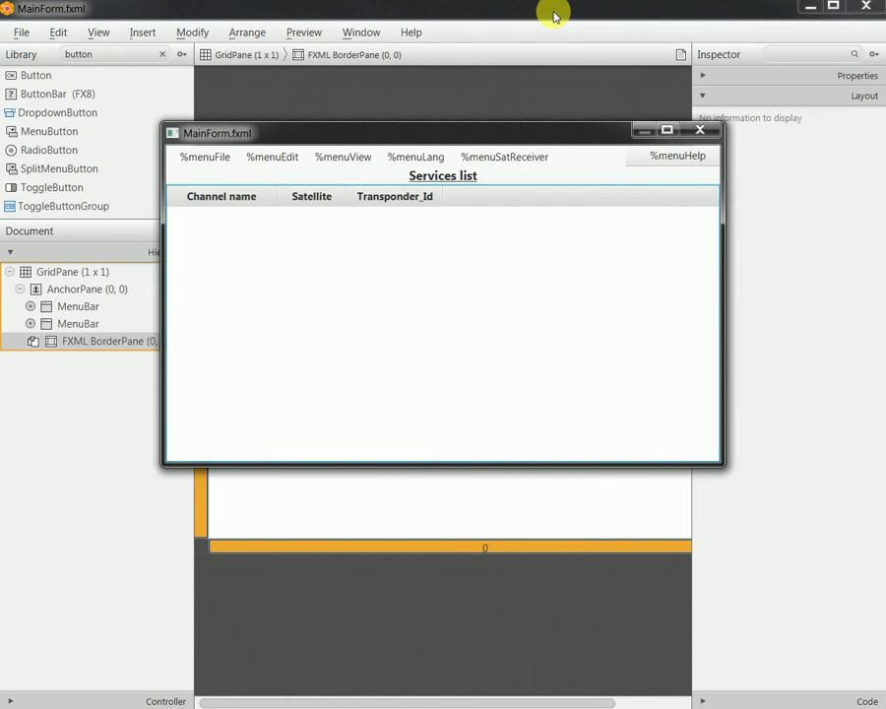
click(664, 125)
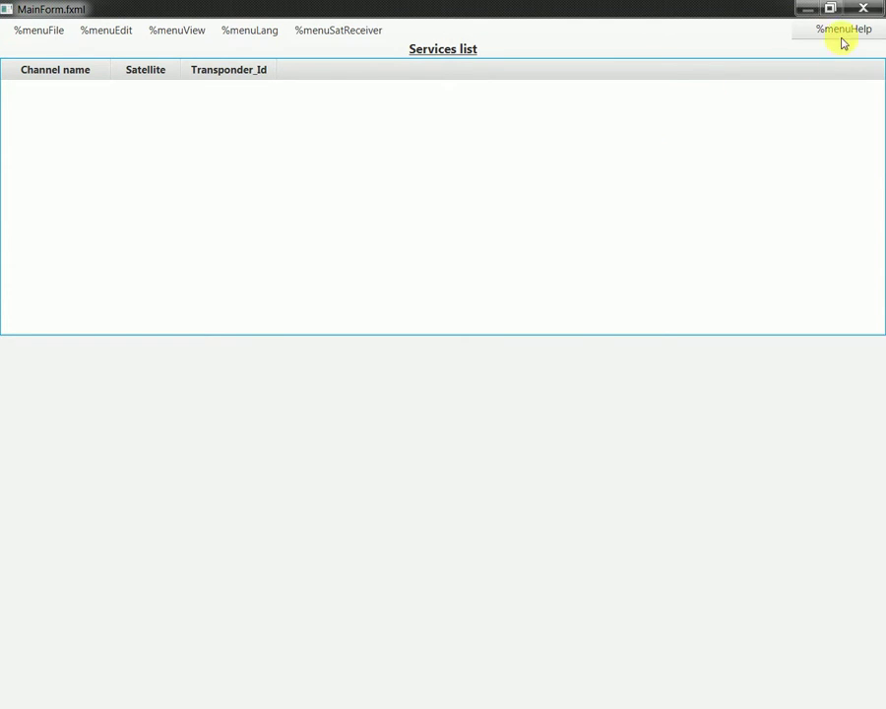
click(864, 9)
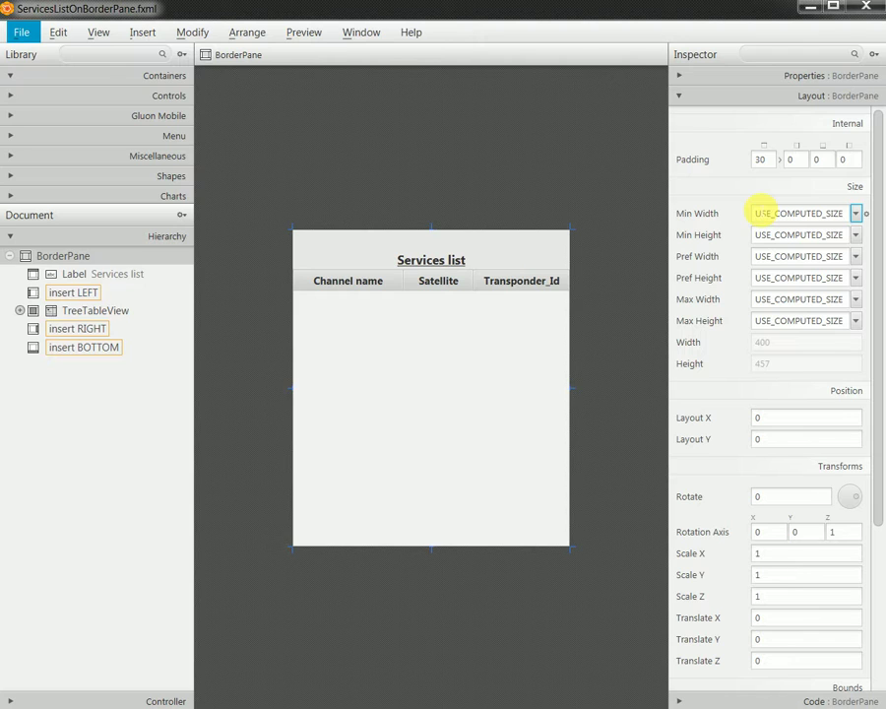
- Set the BorderPane's Min Width and Pref Width to 400
click(856, 214)
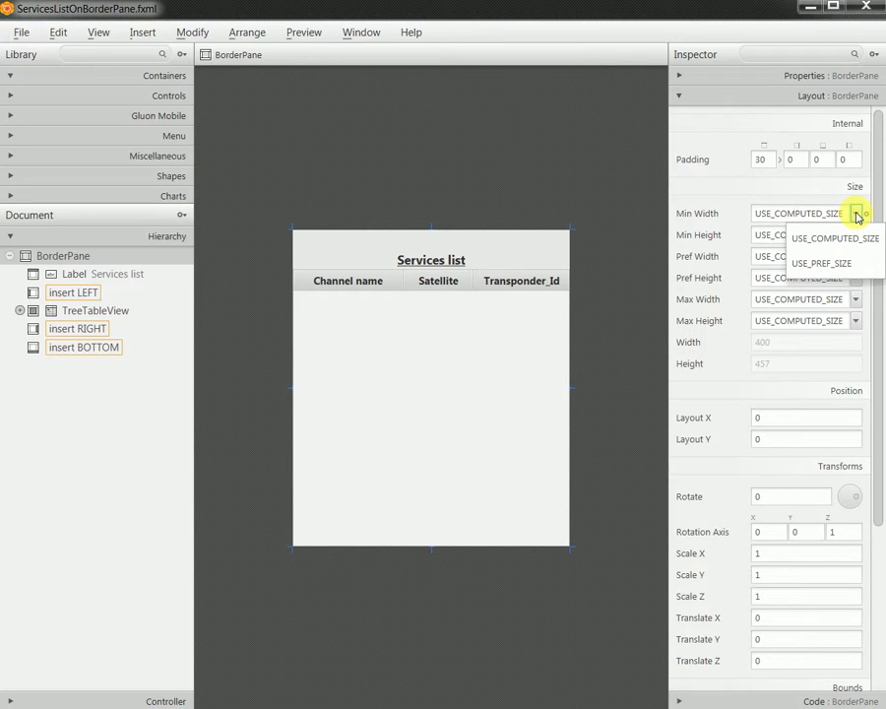
click(857, 215)
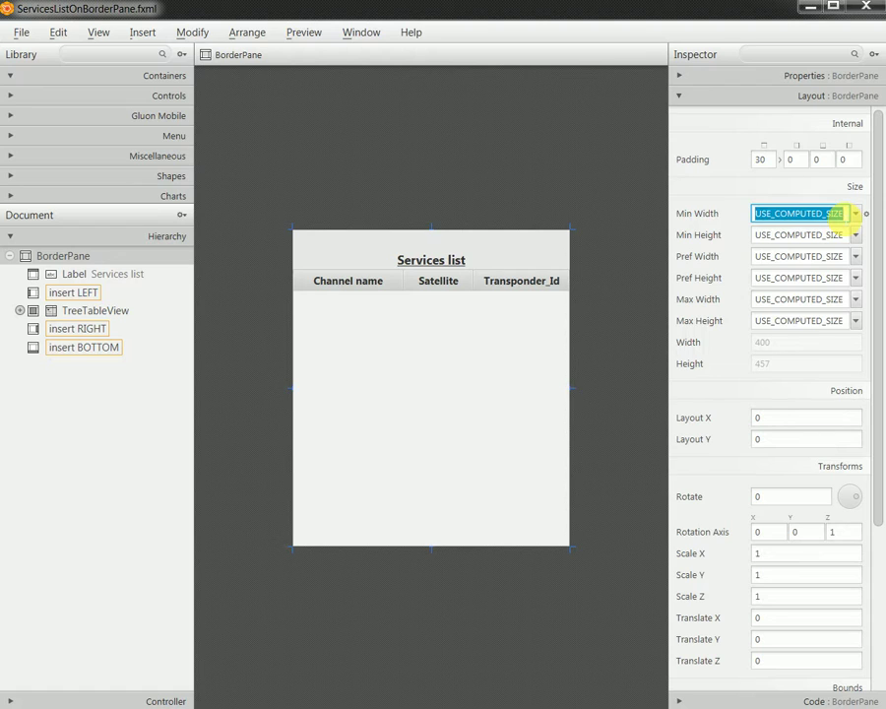
text(400)
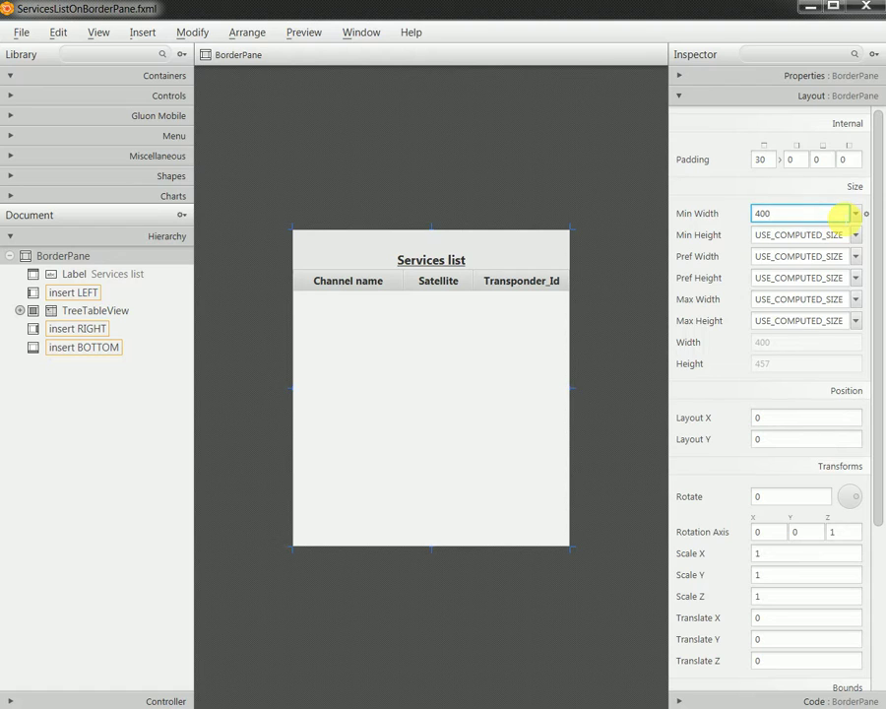
click(786, 258)
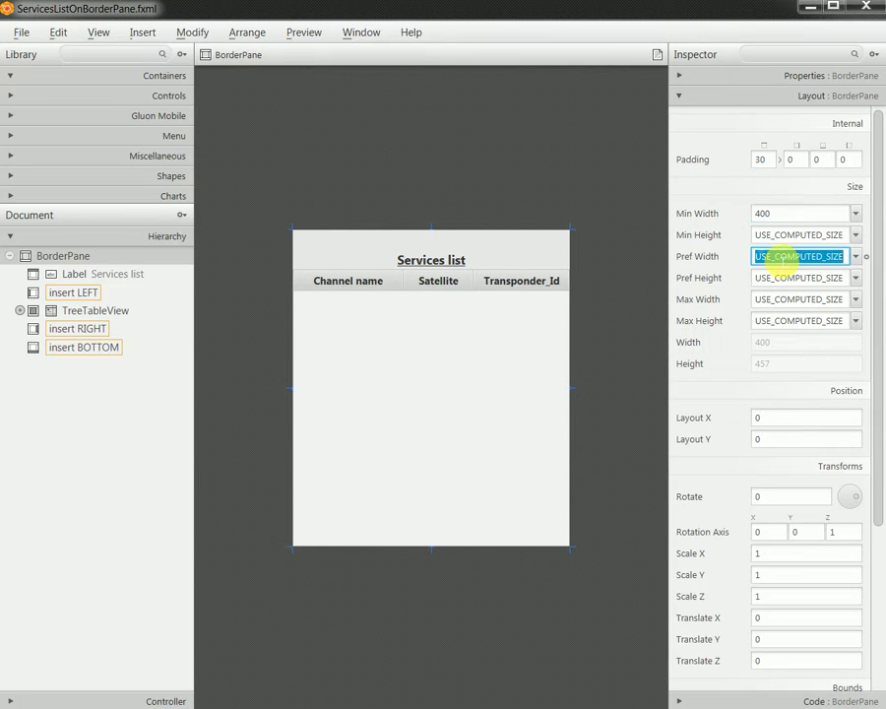
text(400)
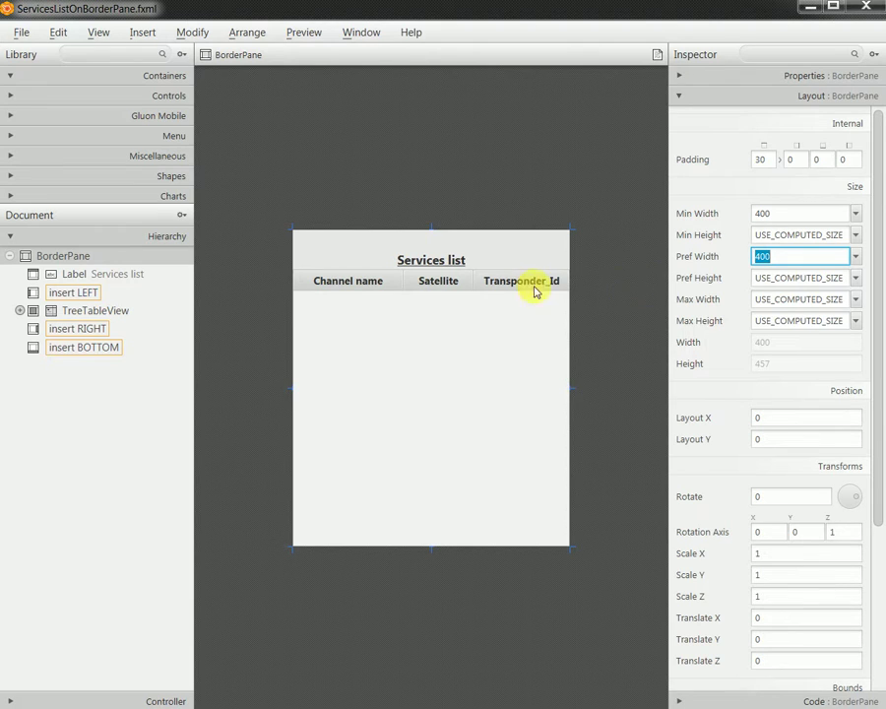
- Set the TreeTableView's alignment within the BorderPane to TOP_LEFT and save the file
click(129, 314)
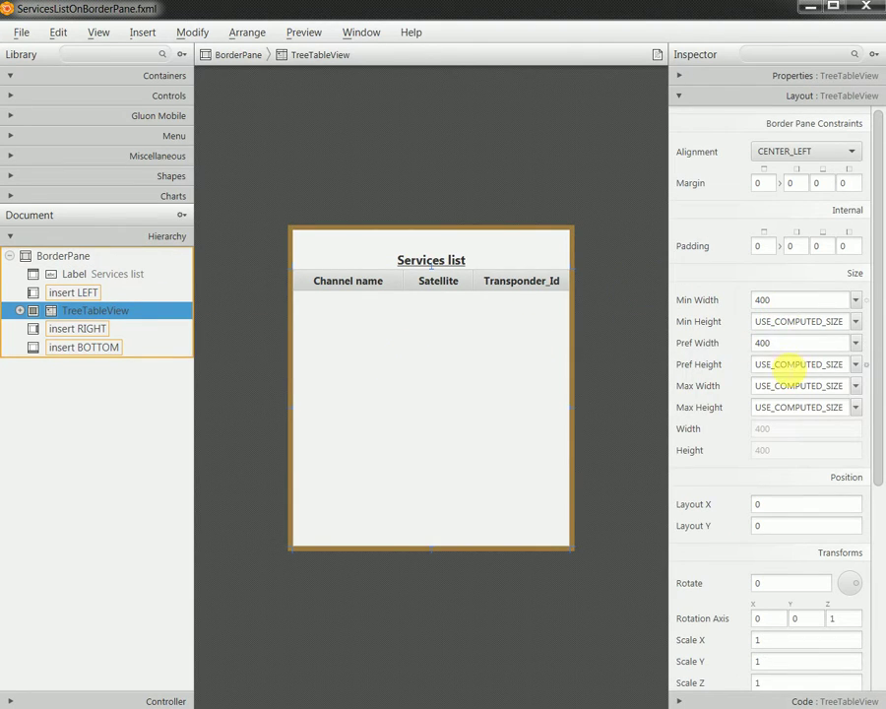
click(789, 153)
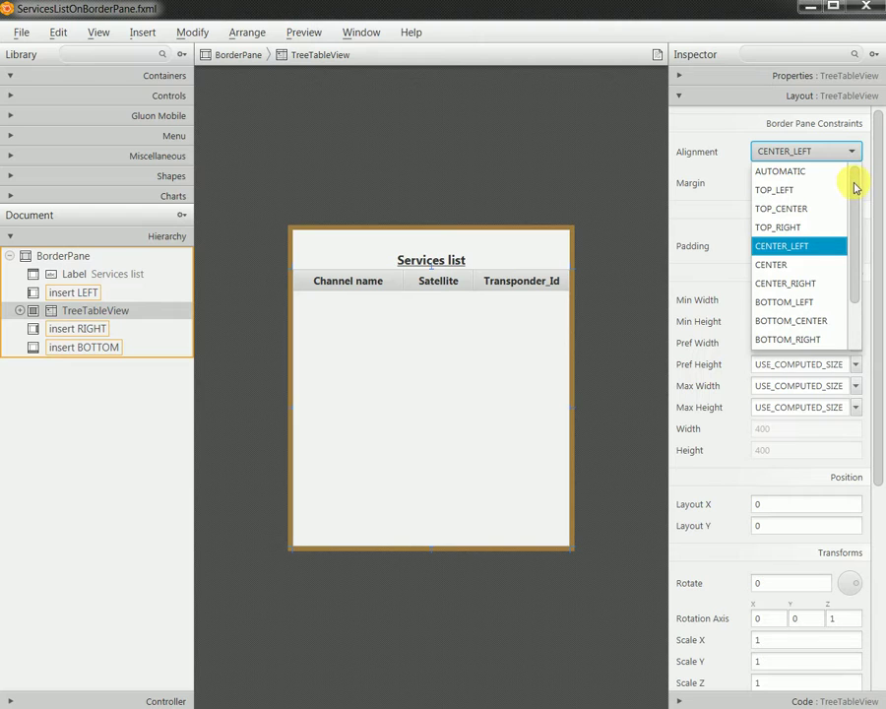
mouse_move(855, 187)
mouse_down()
mouse_move(855, 258)
mouse_move(856, 178)
mouse_up()
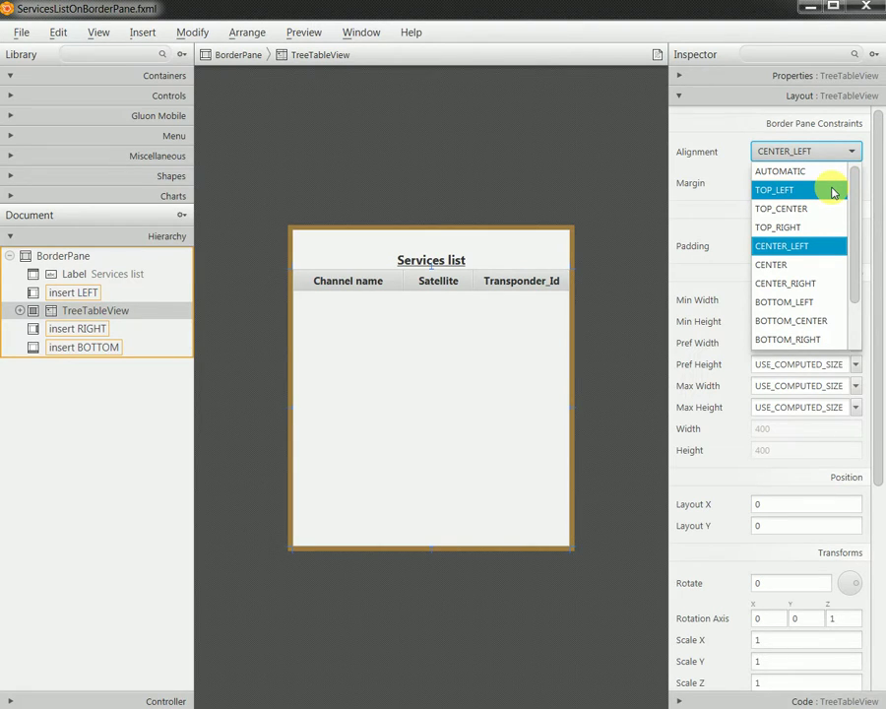
click(833, 191)
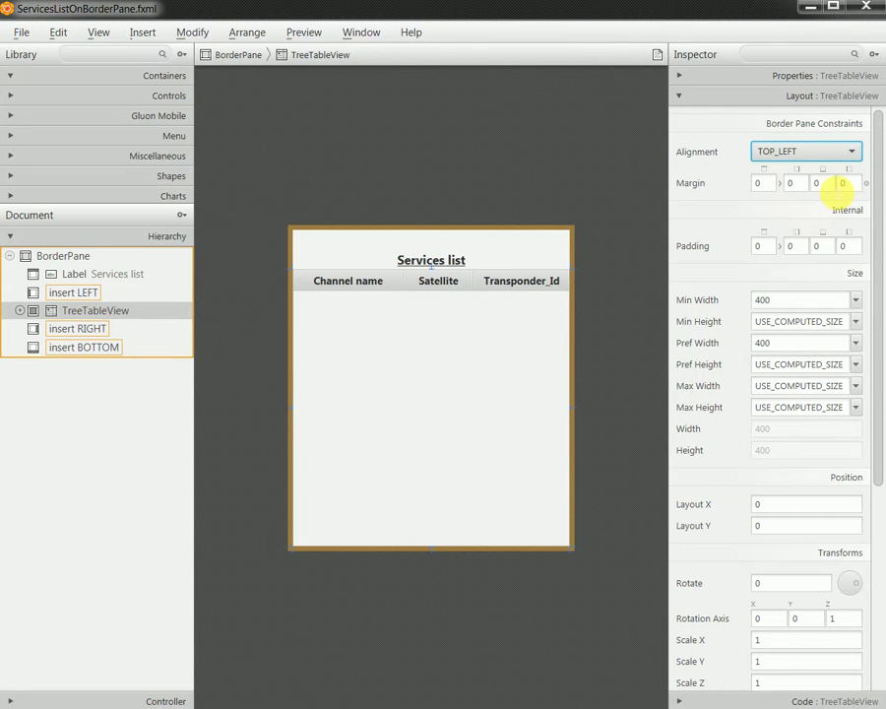
click(24, 31)
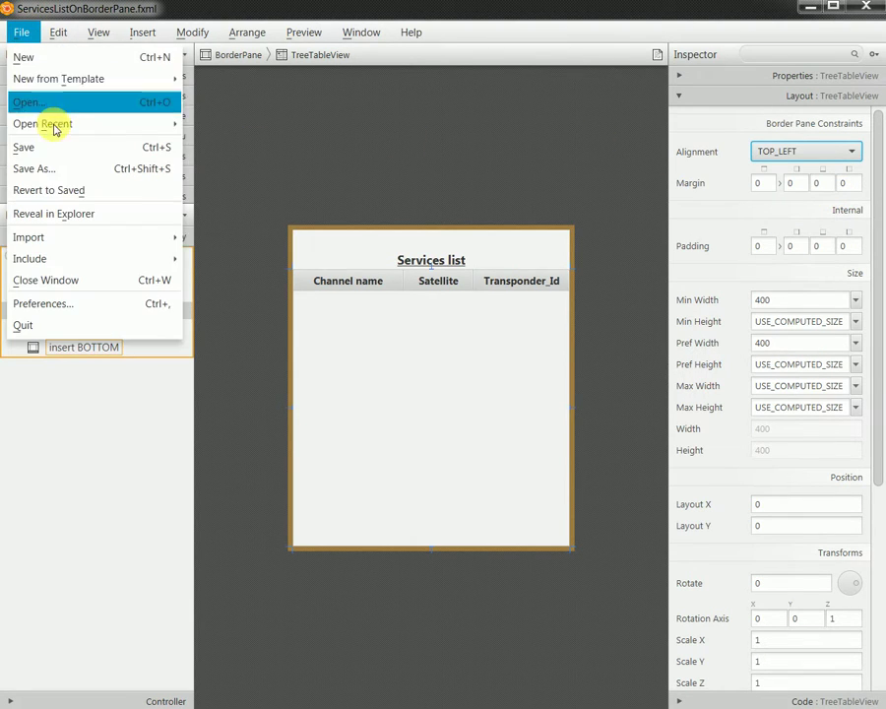
click(54, 143)
- Return to MainForm.fxml, preview the form at restored and maximized window size, and close the preview
key(alt+Tab)
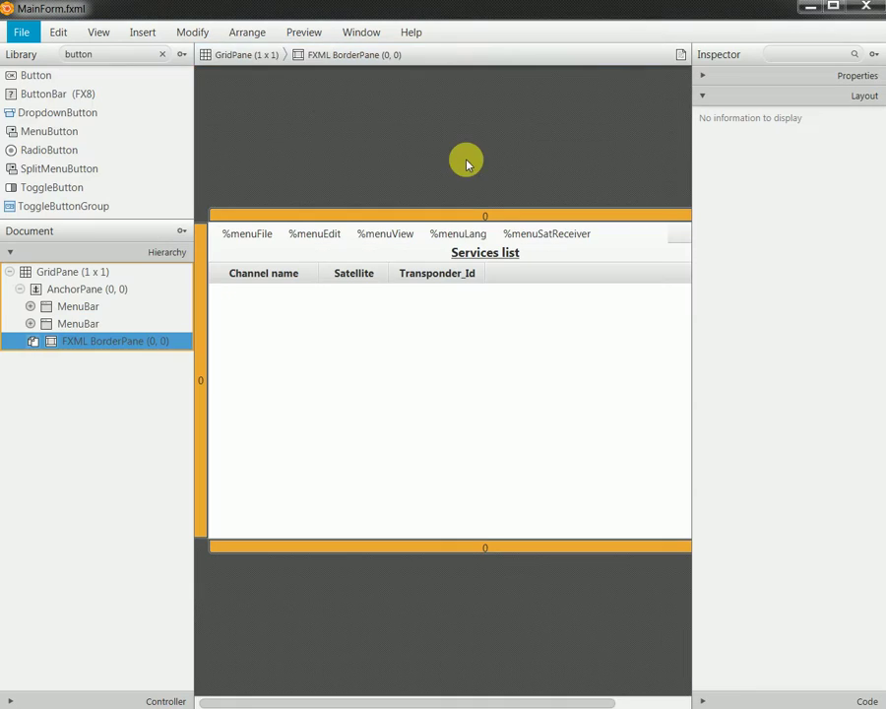
click(304, 33)
click(307, 37)
click(307, 38)
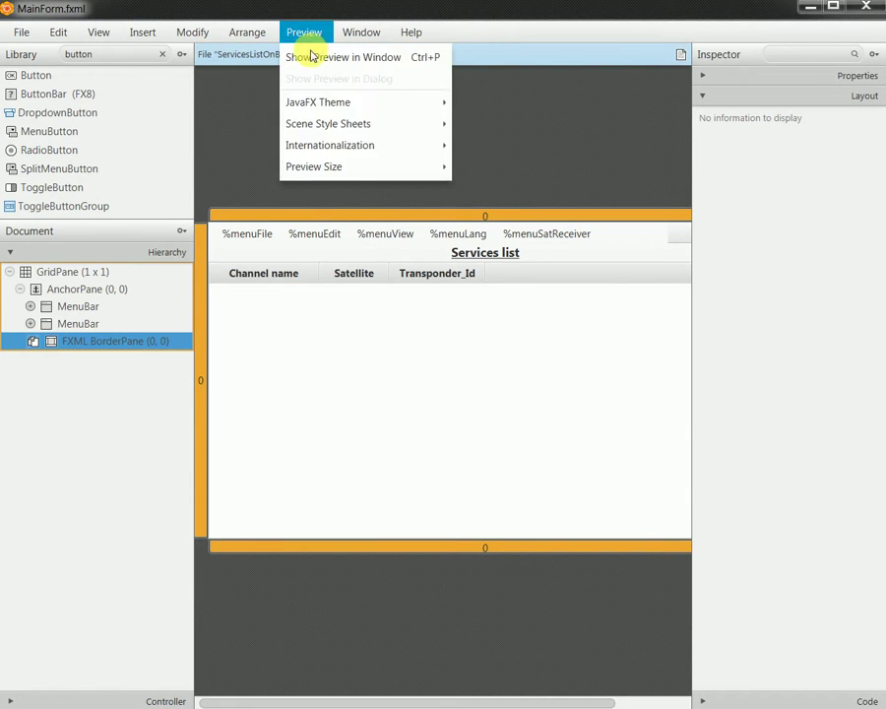
click(311, 56)
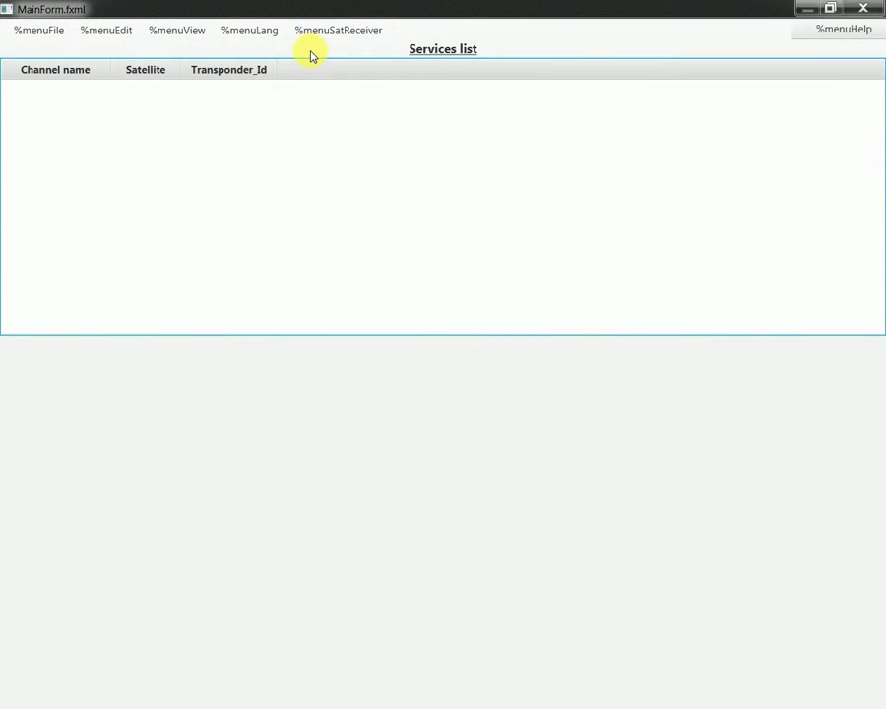
double_click(554, 15)
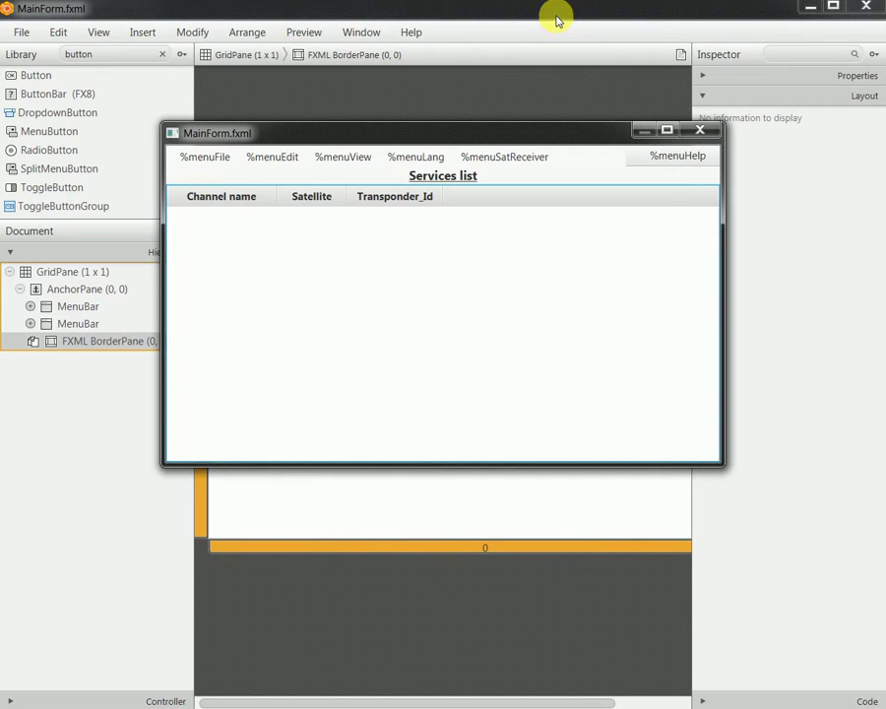
click(667, 130)
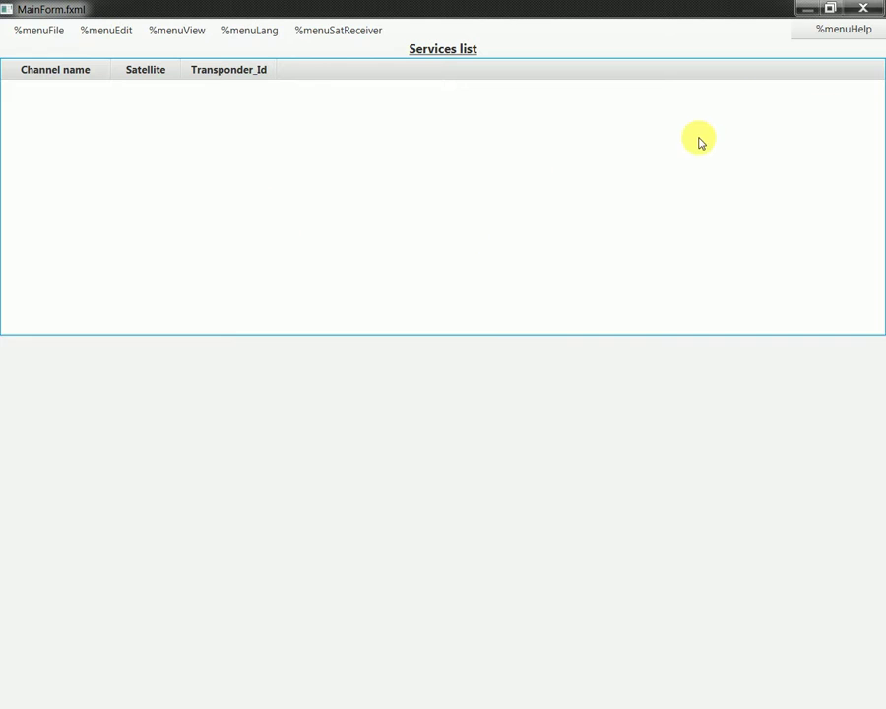
click(863, 9)
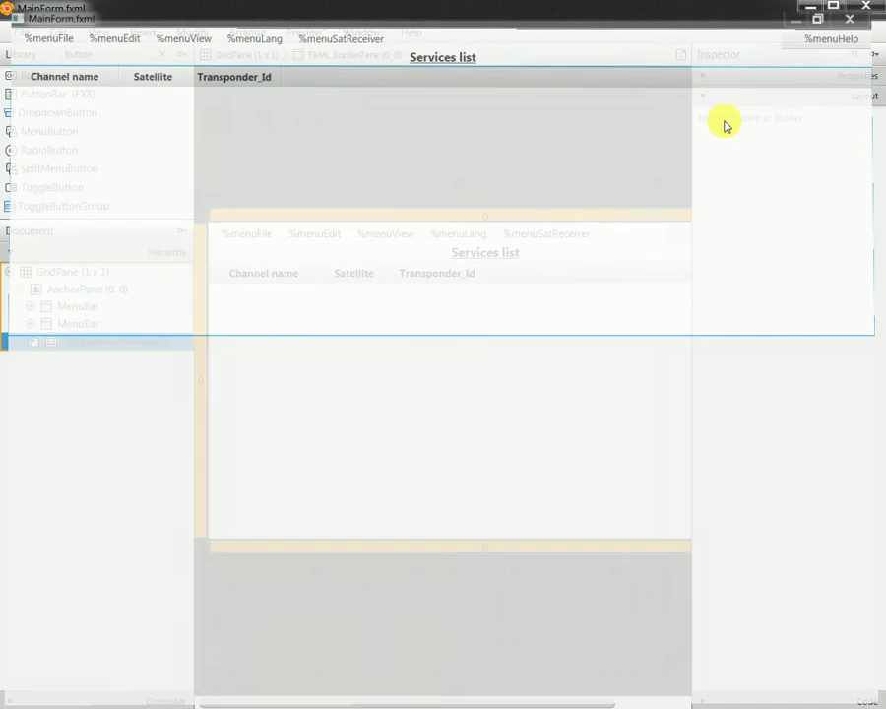
- Quit Scene Builder and go back to MainView.java in Eclipse
click(20, 31)
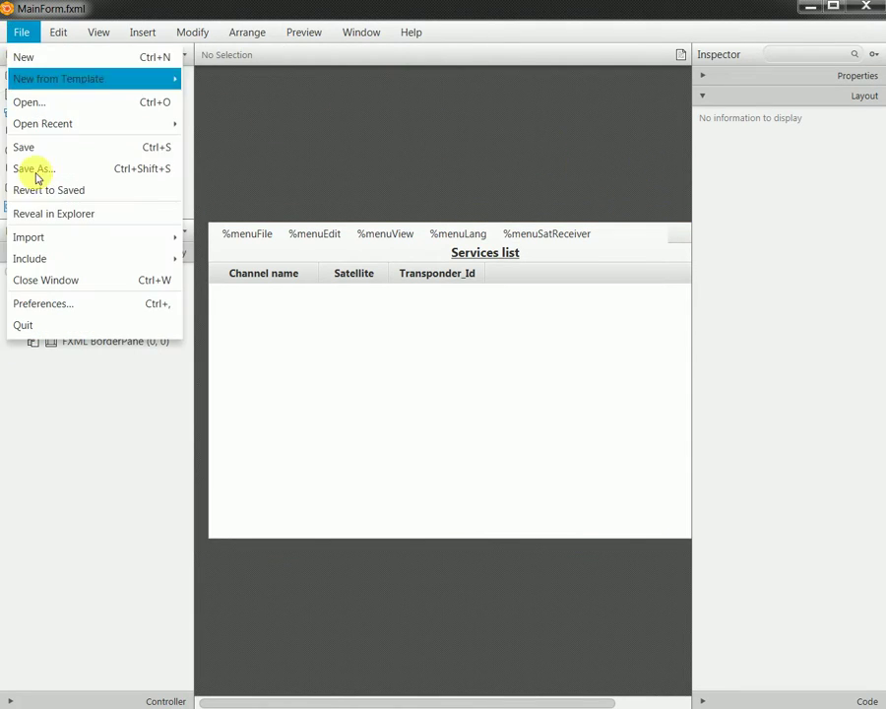
click(49, 326)
click(369, 294)
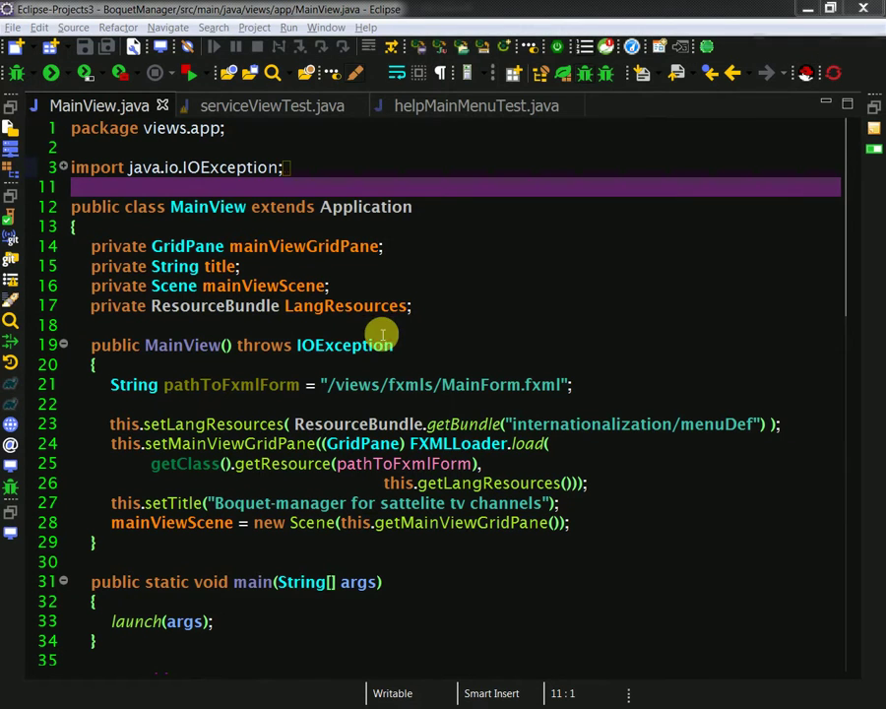
- Run MainView.java, maximize the application window to check how the services list resizes, and close it
click(264, 275)
right_click(260, 273)
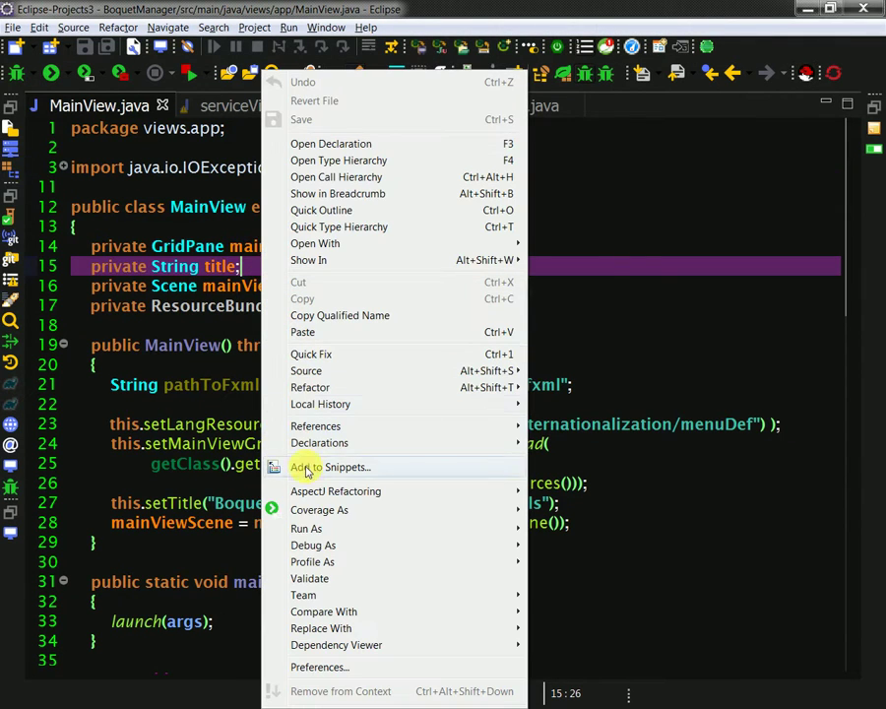
mouse_move(311, 529)
click(581, 551)
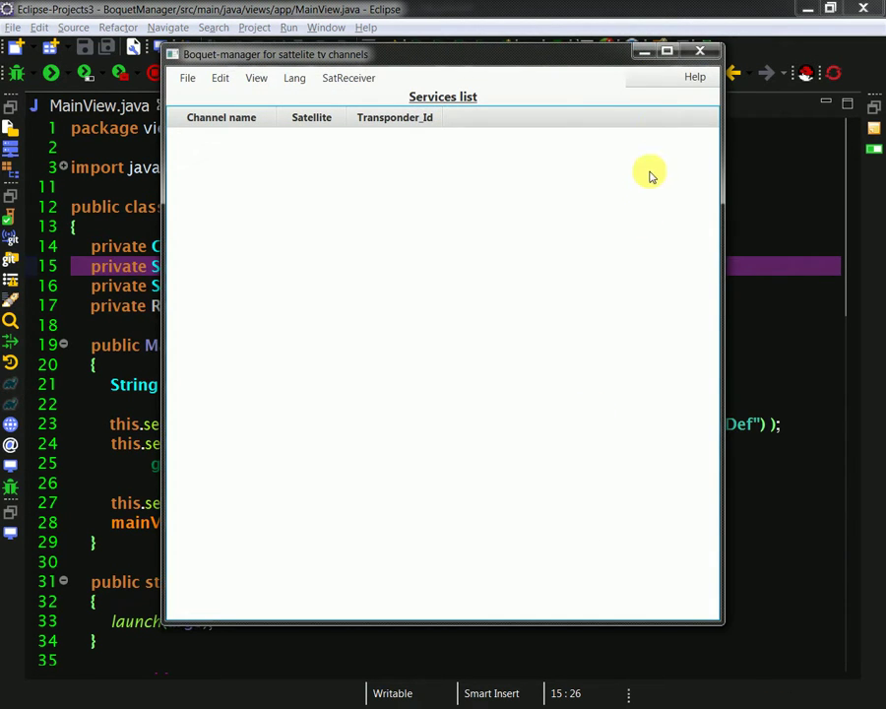
click(667, 51)
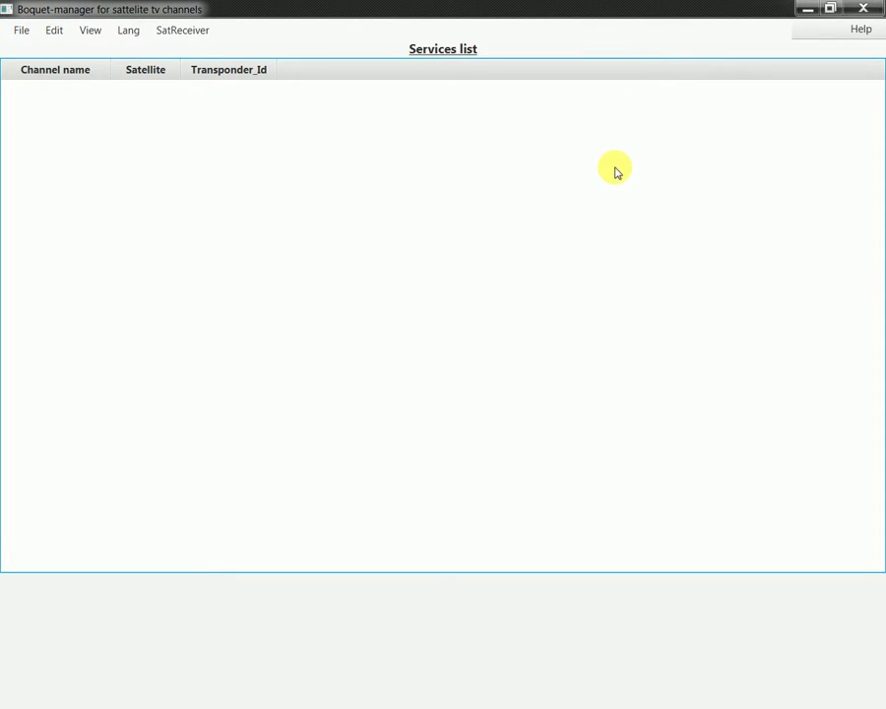
click(862, 12)
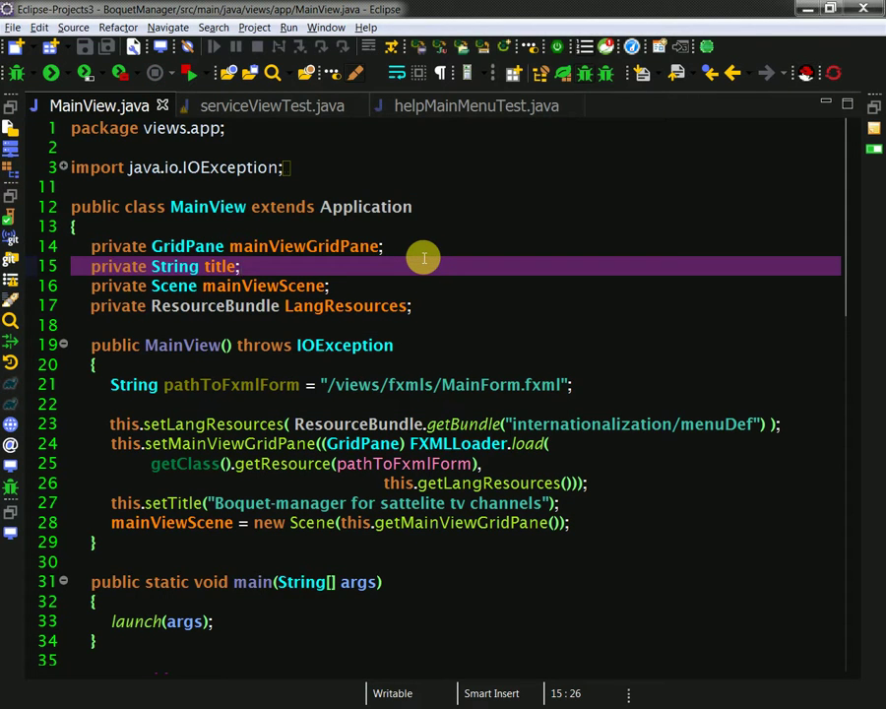
- Run the testIfServicesFormIsShown test in serviceViewTest.java, review its JUnit result, and return to the test code
click(314, 109)
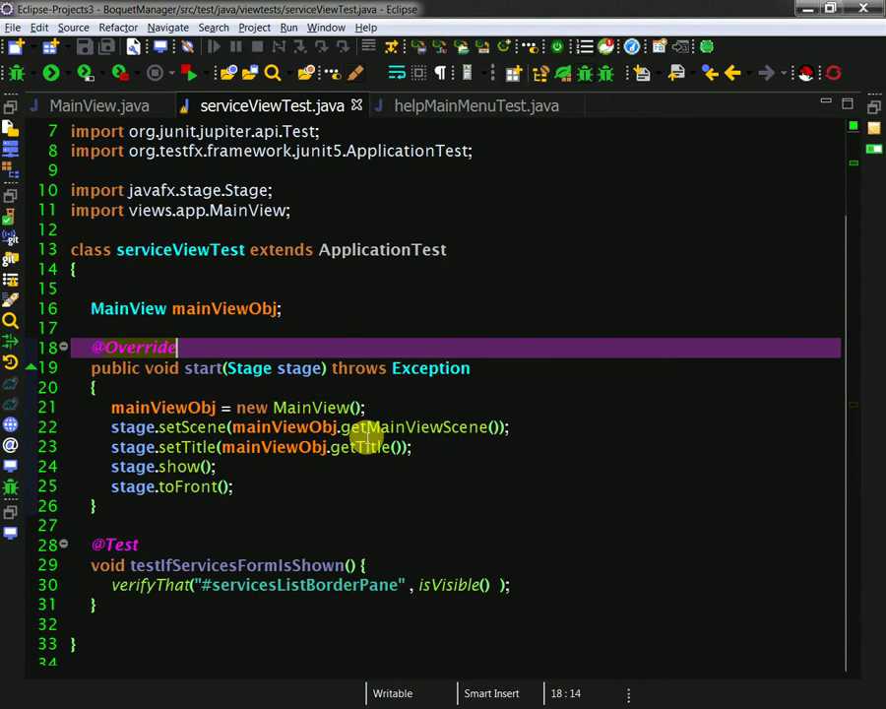
double_click(289, 567)
right_click(290, 574)
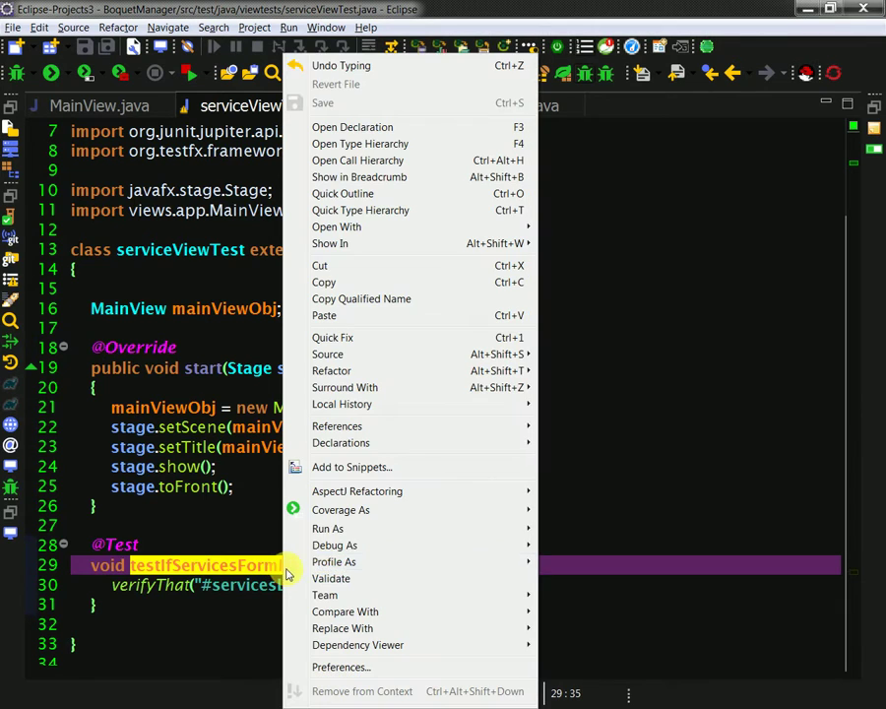
mouse_move(537, 549)
click(569, 572)
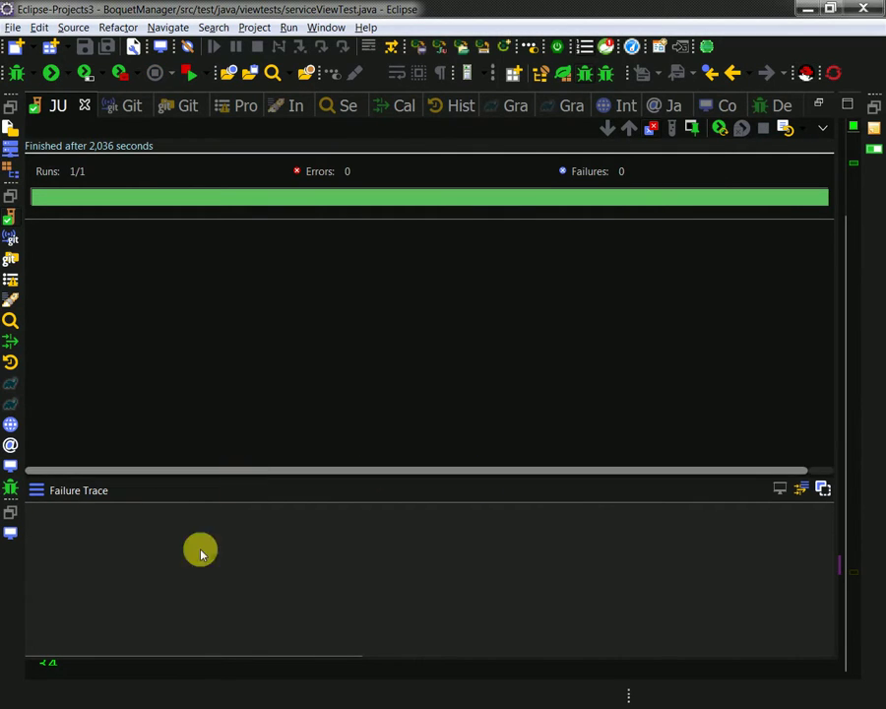
click(220, 670)
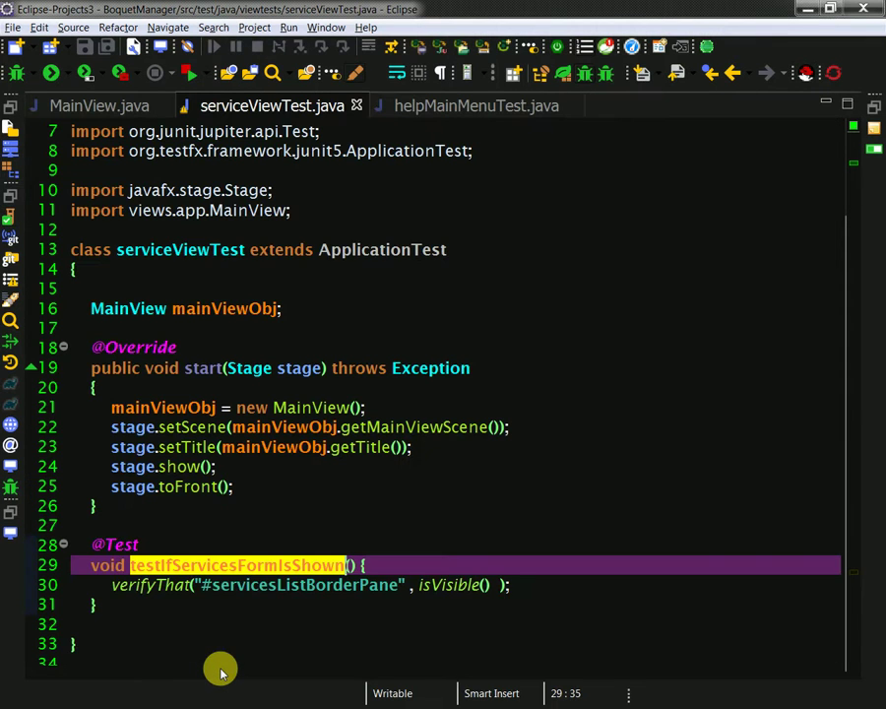
click(9, 217)
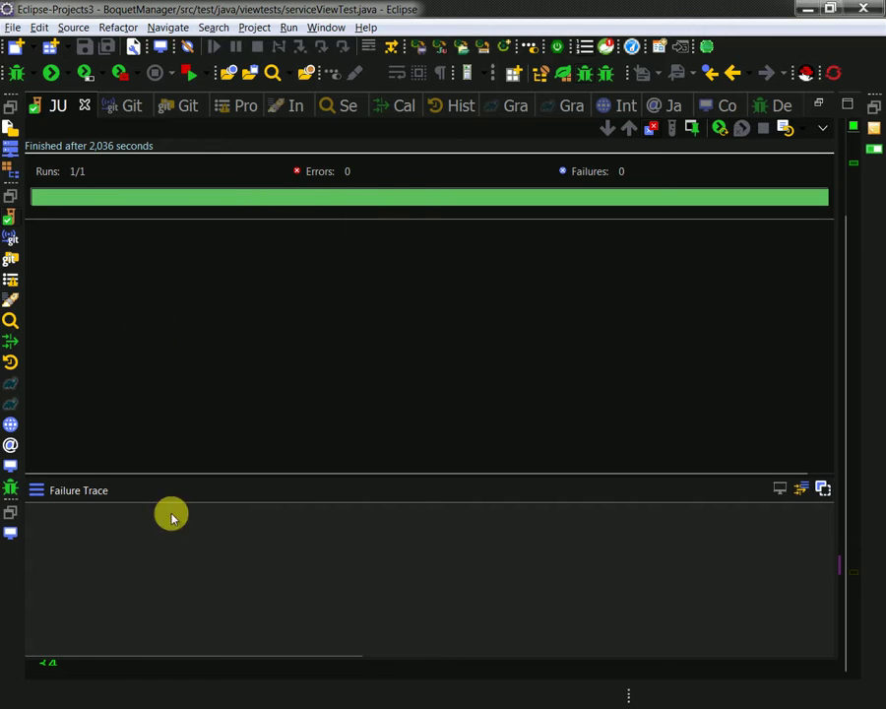
click(227, 671)
click(216, 610)
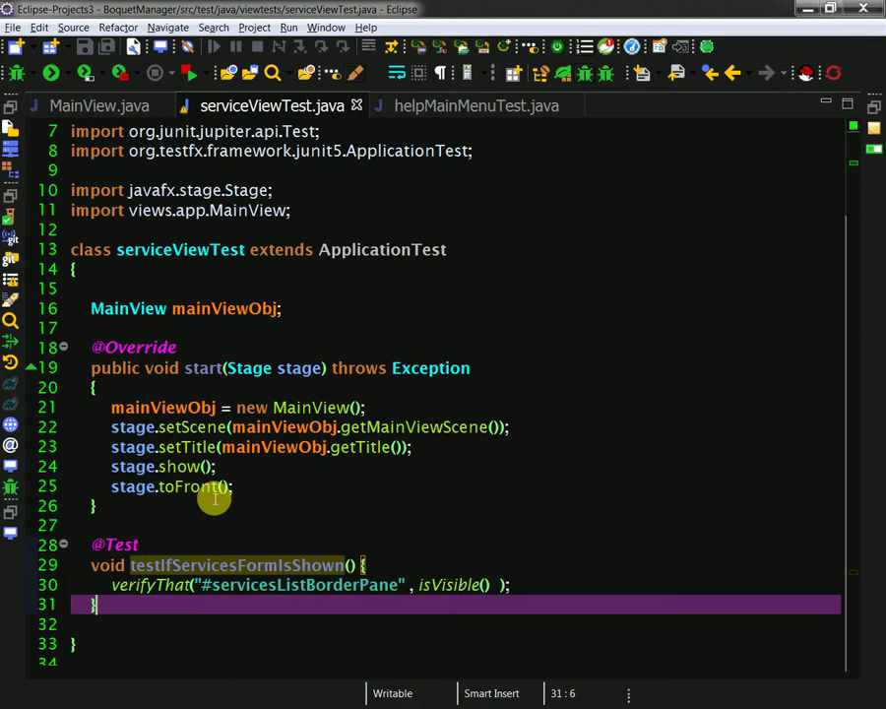
click(273, 447)
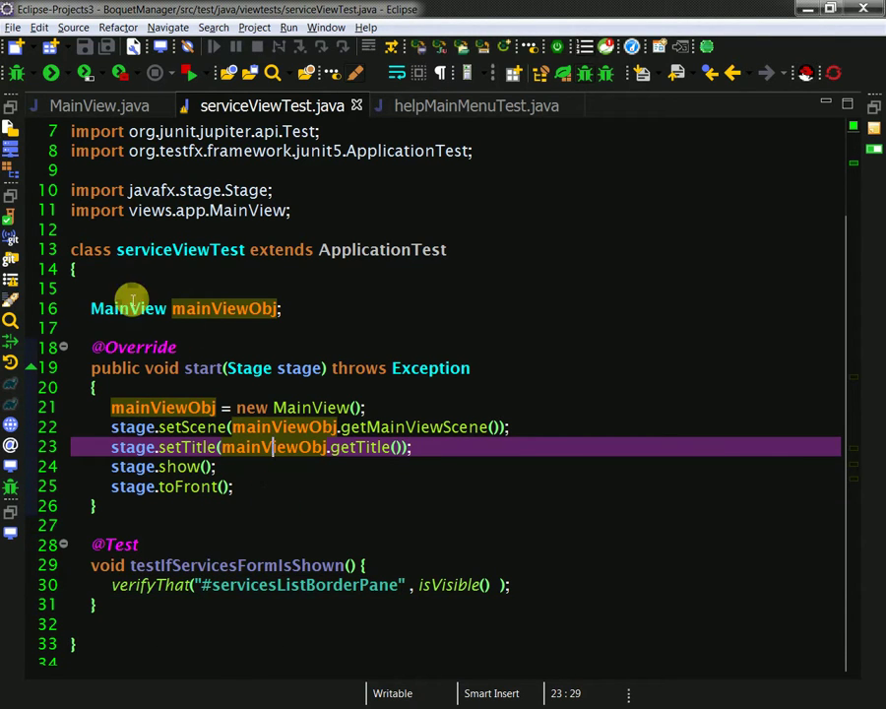
- Run MainView.java again, move the application window lower to inspect its menu bar and services list, and close it
click(97, 109)
right_click(241, 307)
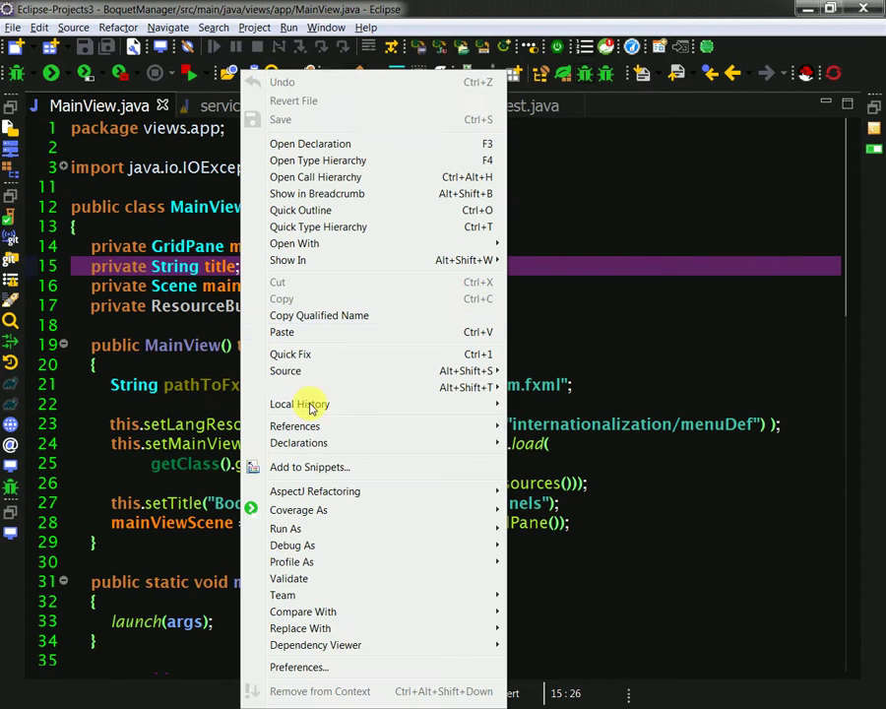
mouse_move(292, 526)
click(542, 554)
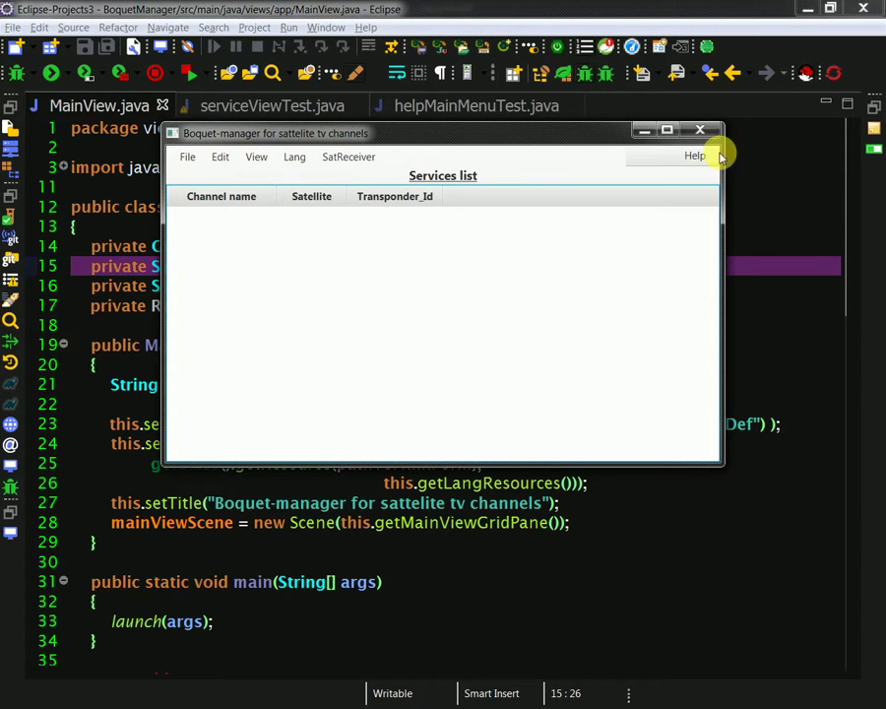
drag(550, 132, 528, 255)
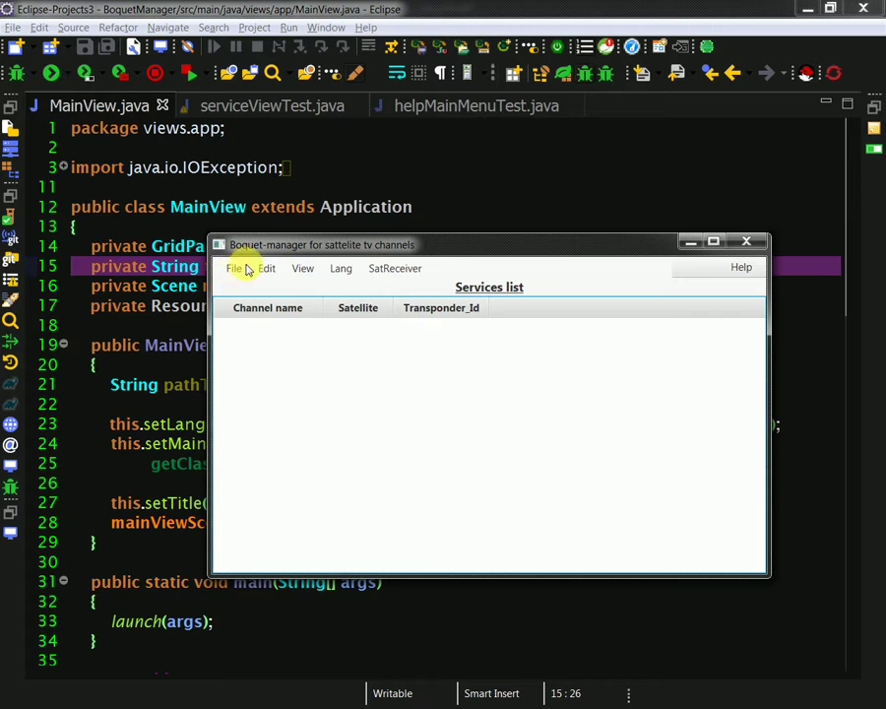
click(413, 272)
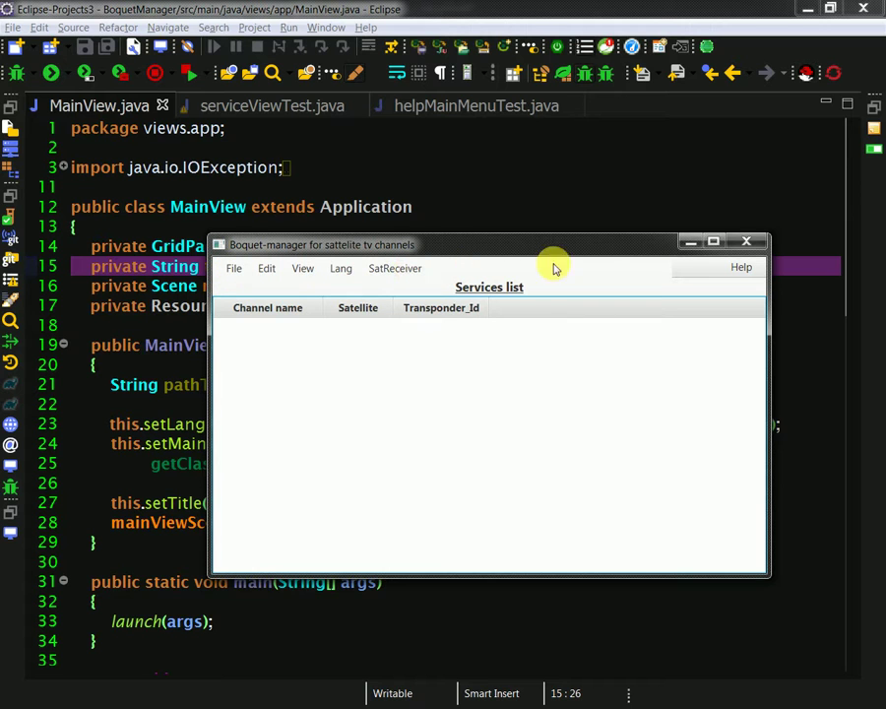
click(746, 241)
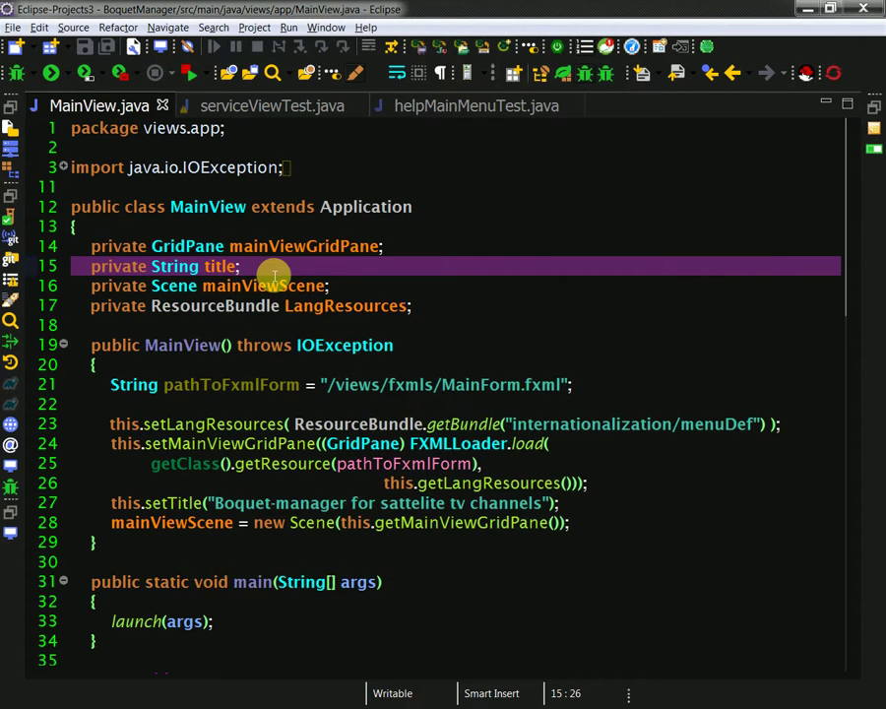
- Run MainView.java as an application, check the menu bar and services list at the default window size, and close it
right_click(269, 272)
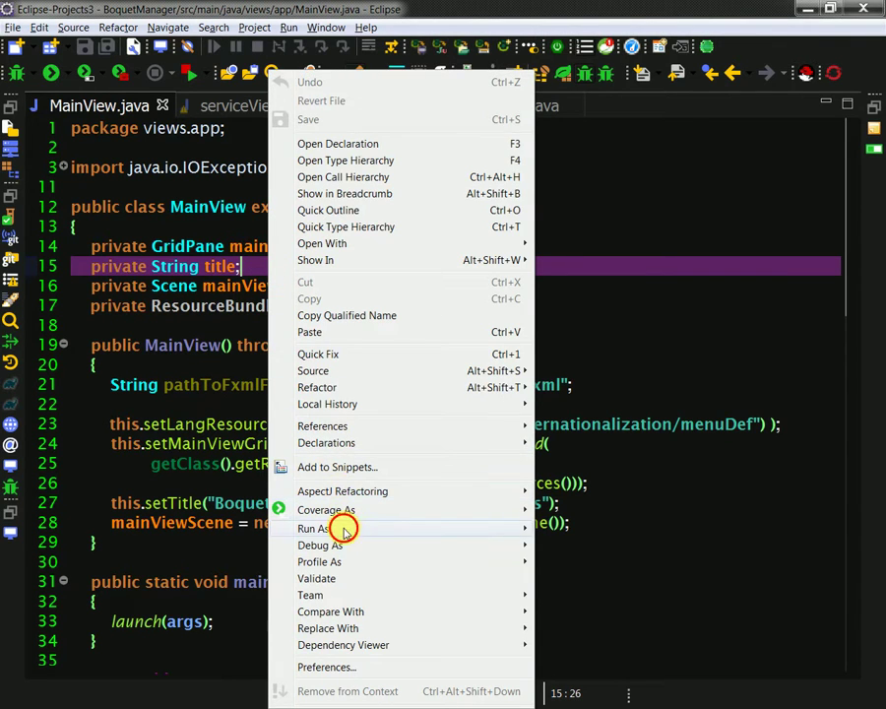
mouse_move(525, 530)
click(563, 553)
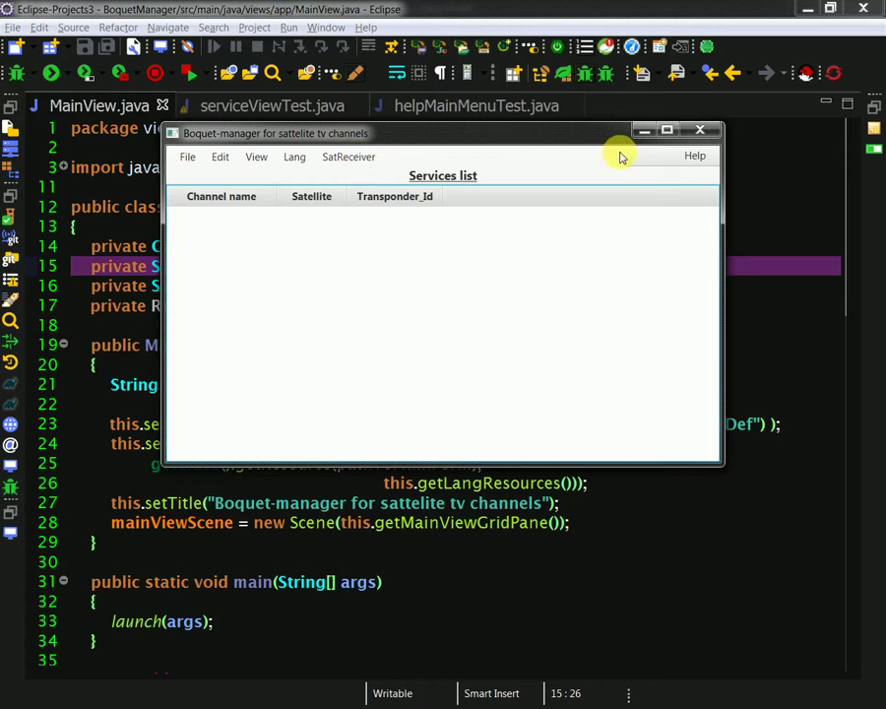
click(700, 130)
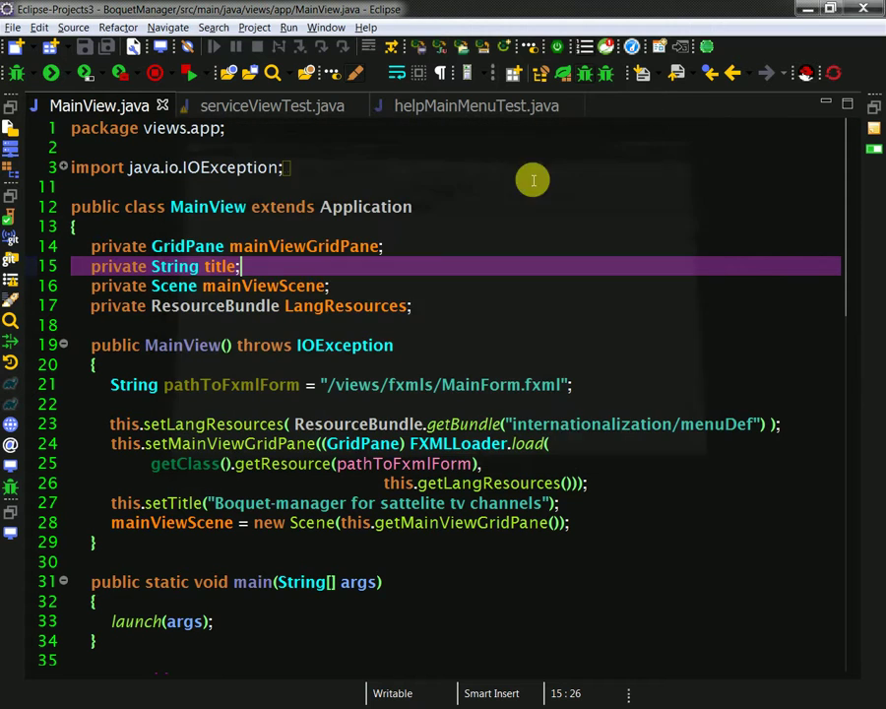
- Run the tests in helpMainMenuTest.java as a JUnit test, review the results and failure trace, and return to the code
click(295, 106)
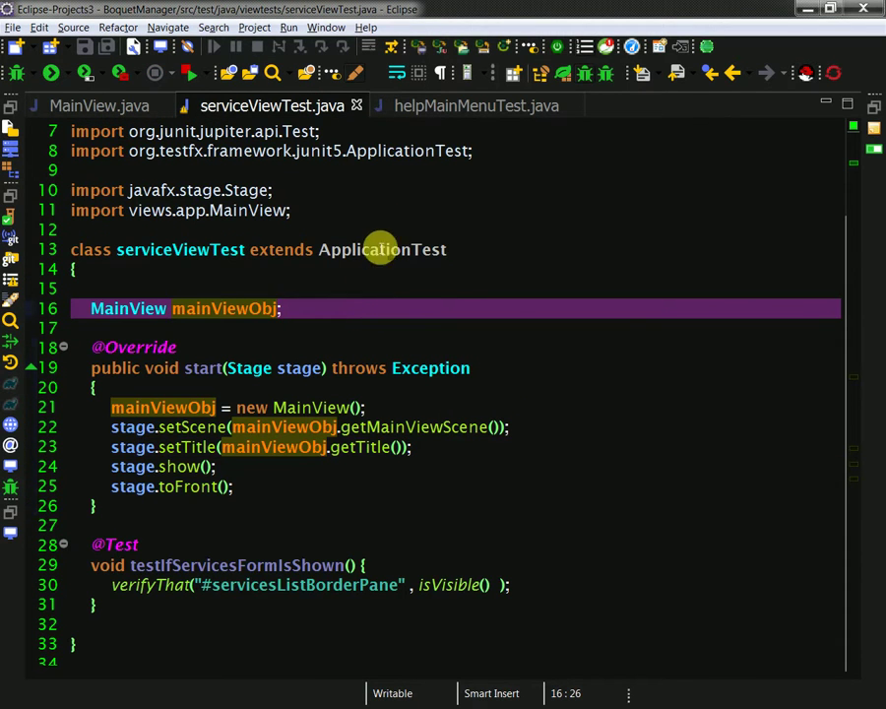
click(446, 110)
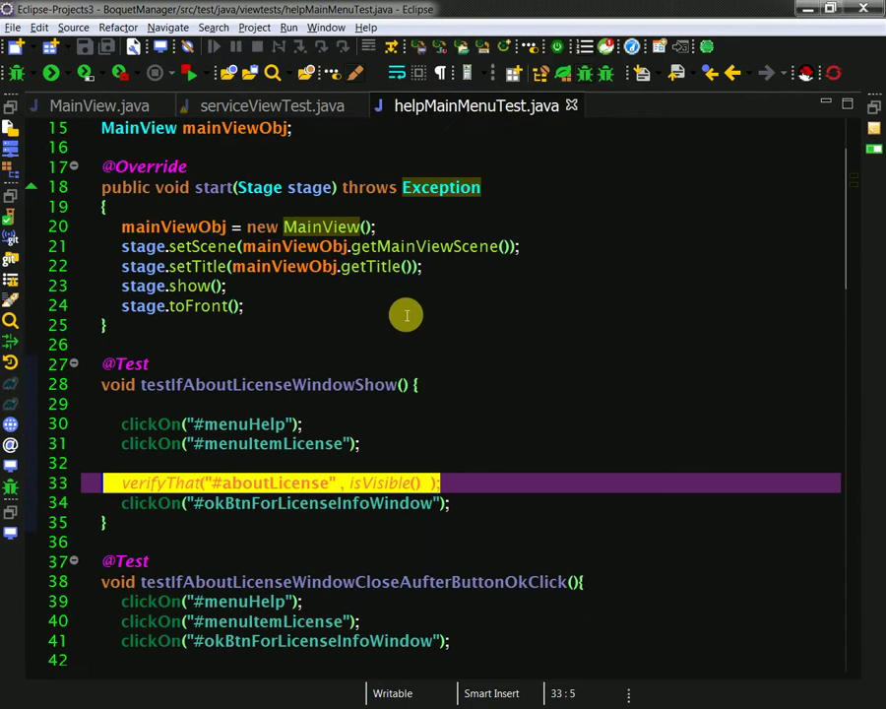
click(402, 321)
right_click(400, 323)
mouse_move(485, 529)
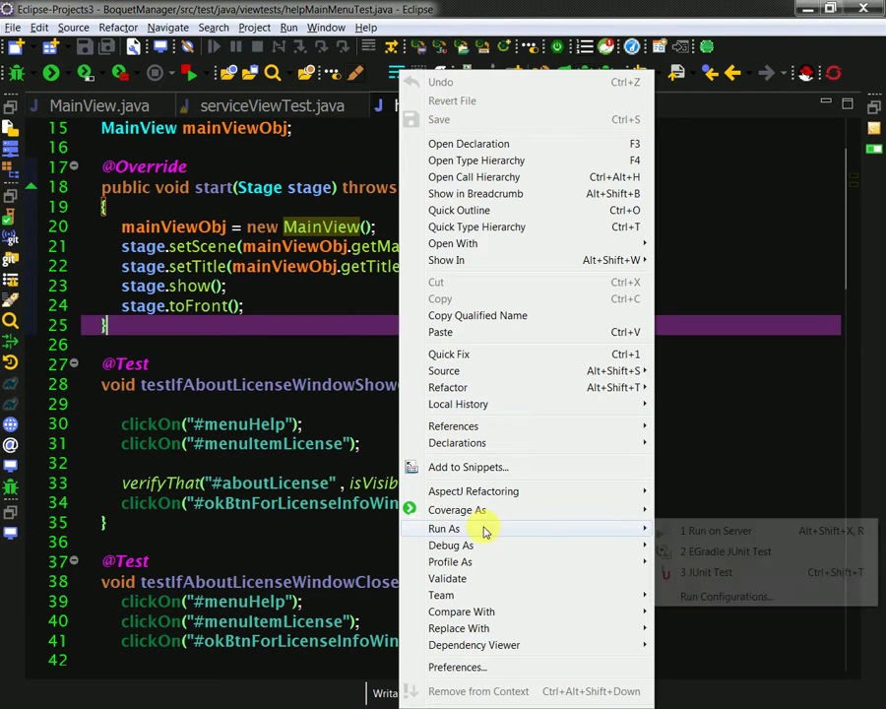
click(722, 573)
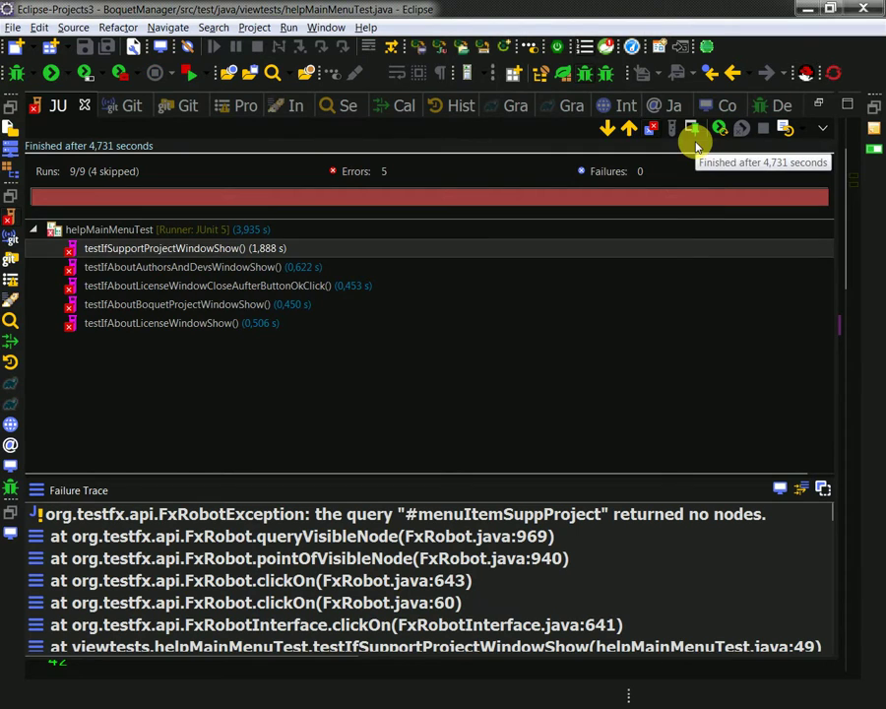
click(413, 678)
click(351, 464)
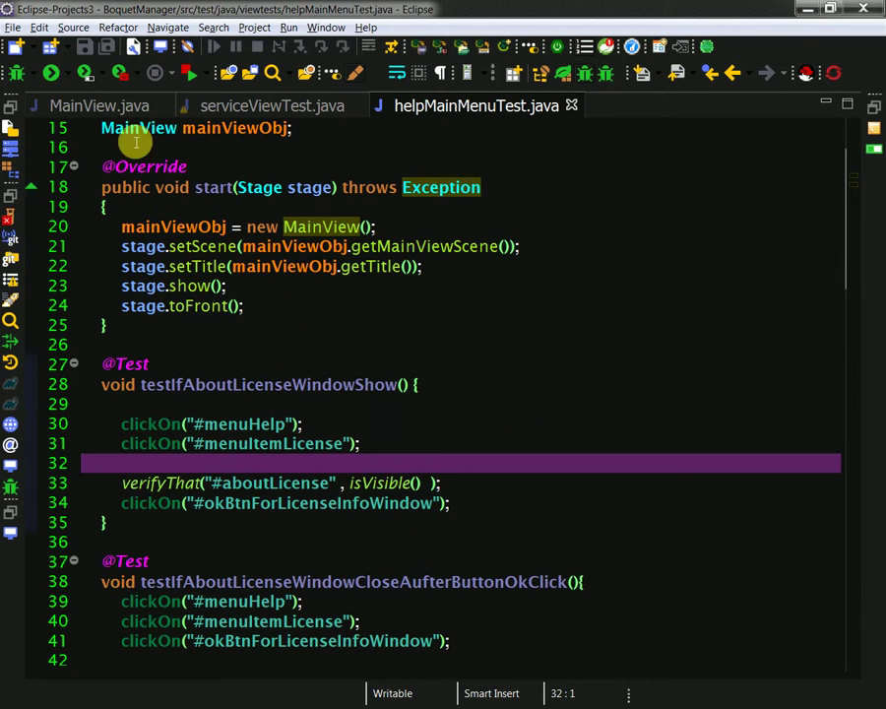
- Open MainForm.fxml from the views fxmls package in Scene Builder and preview the form in a window, closing the preview
click(11, 125)
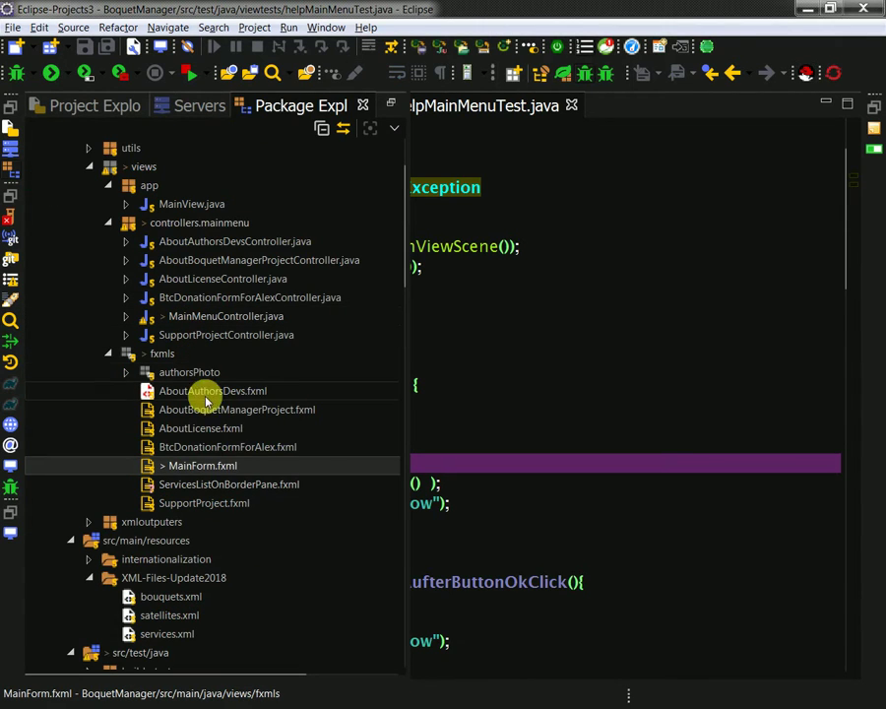
right_click(228, 465)
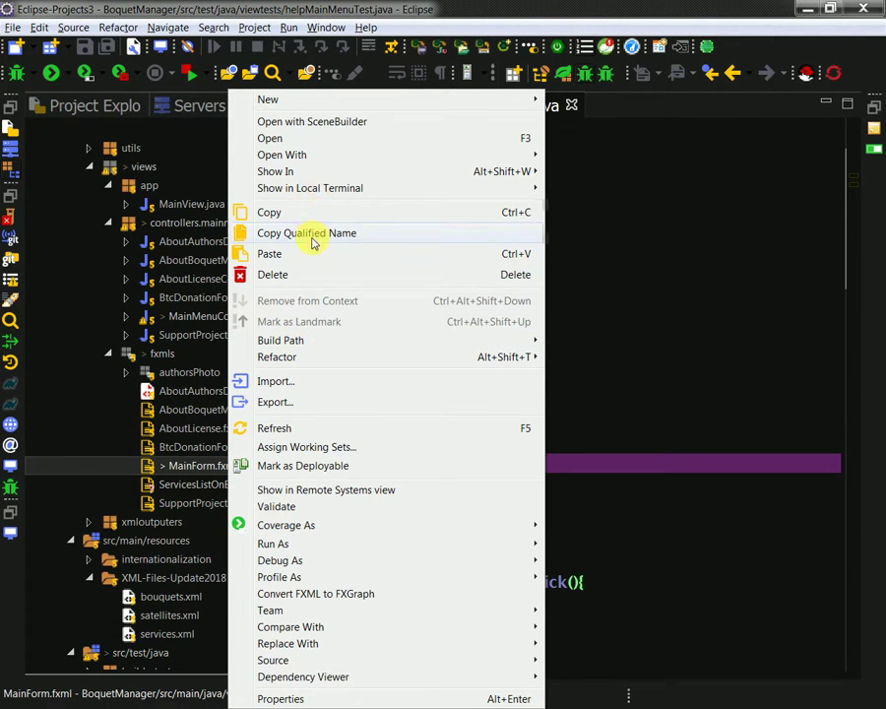
click(321, 123)
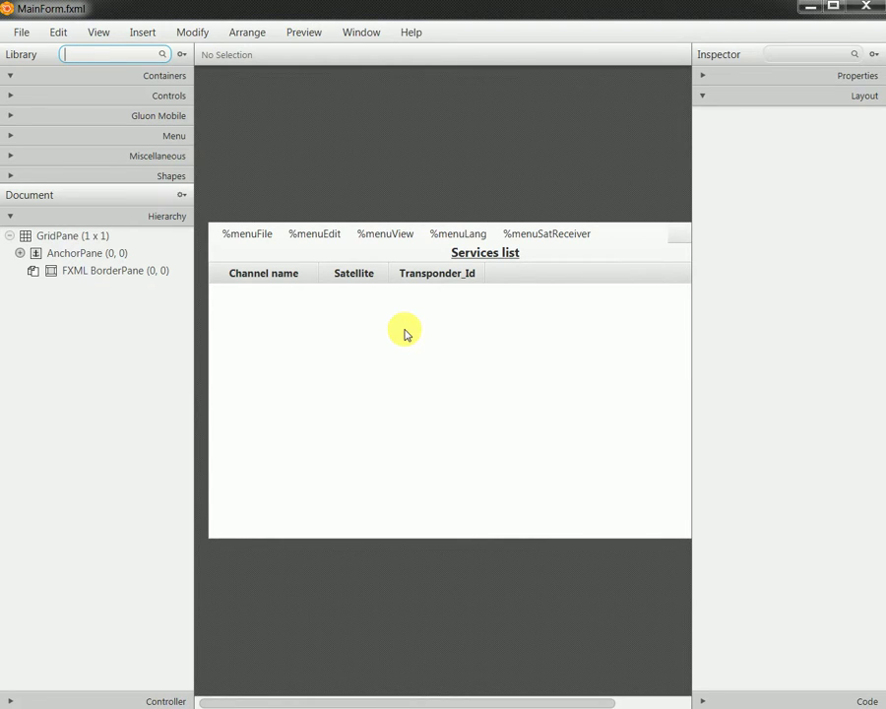
click(341, 40)
click(311, 56)
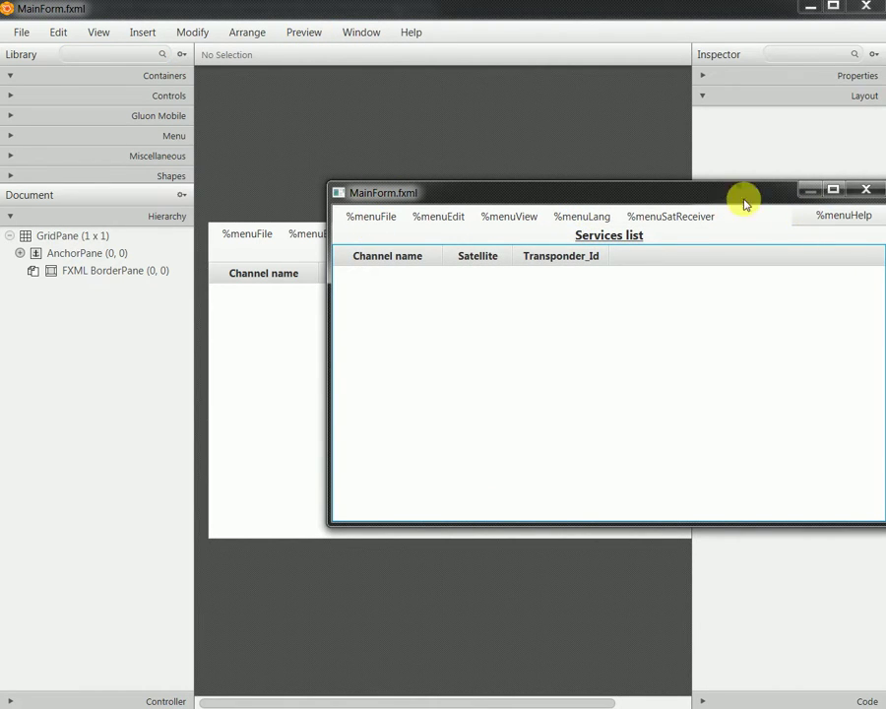
click(868, 190)
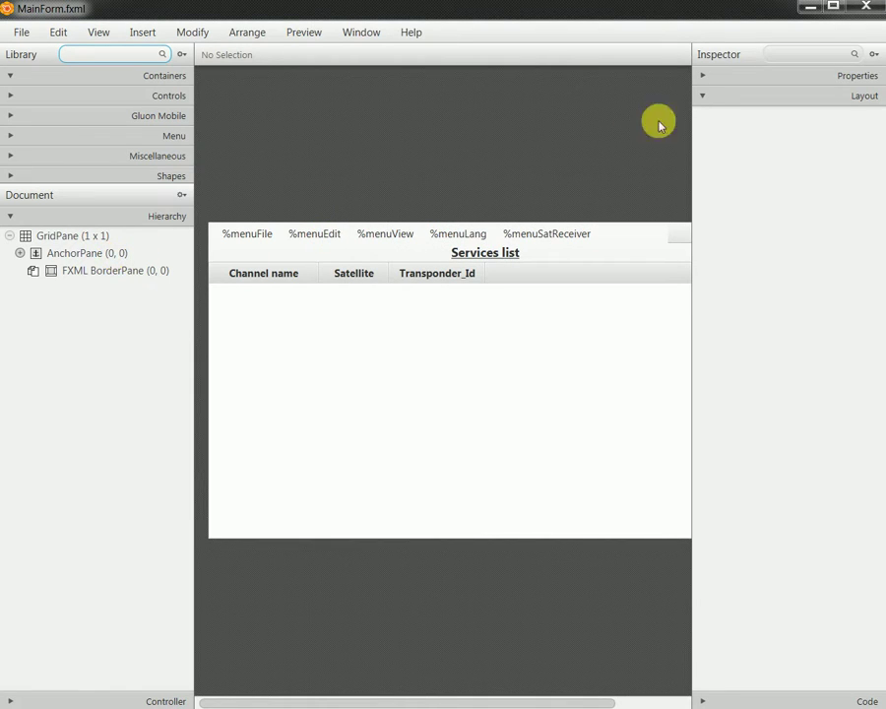
- Open the file included by the FXML BorderPane for editing and set its root BorderPane's top padding to 40
click(87, 271)
right_click(96, 275)
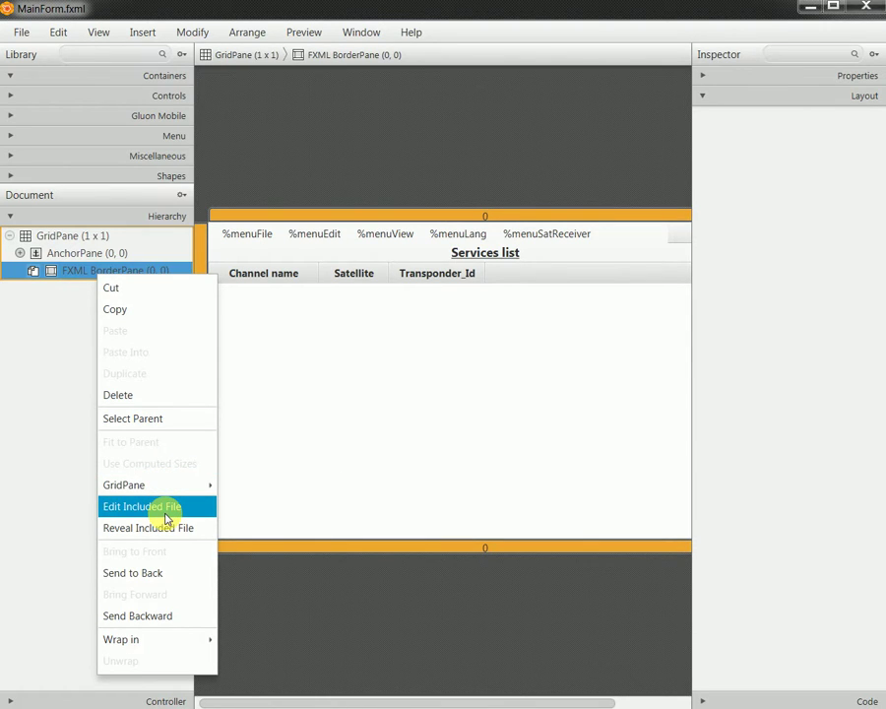
click(167, 519)
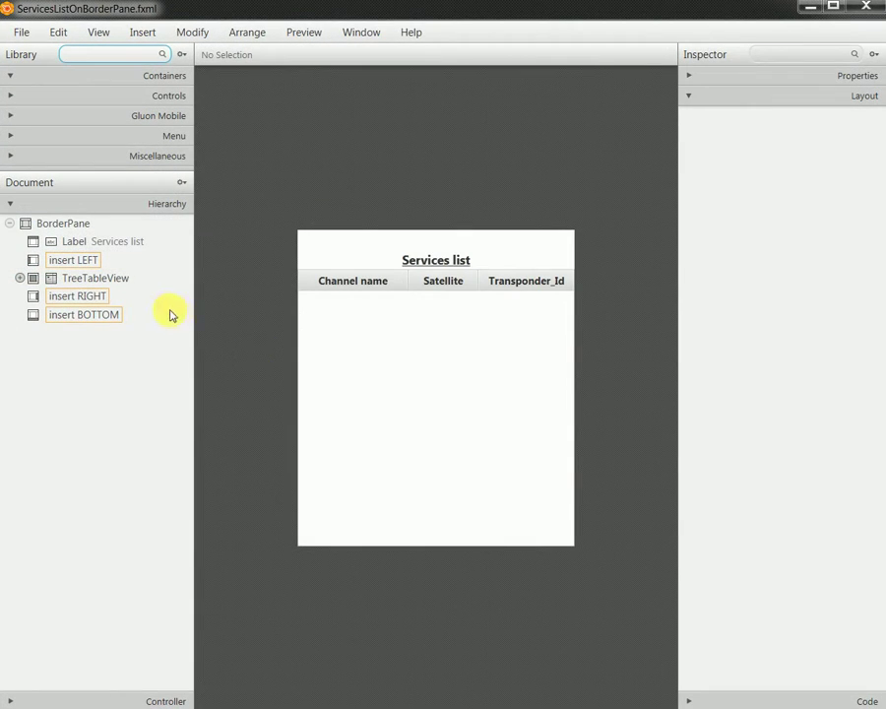
click(63, 225)
click(764, 159)
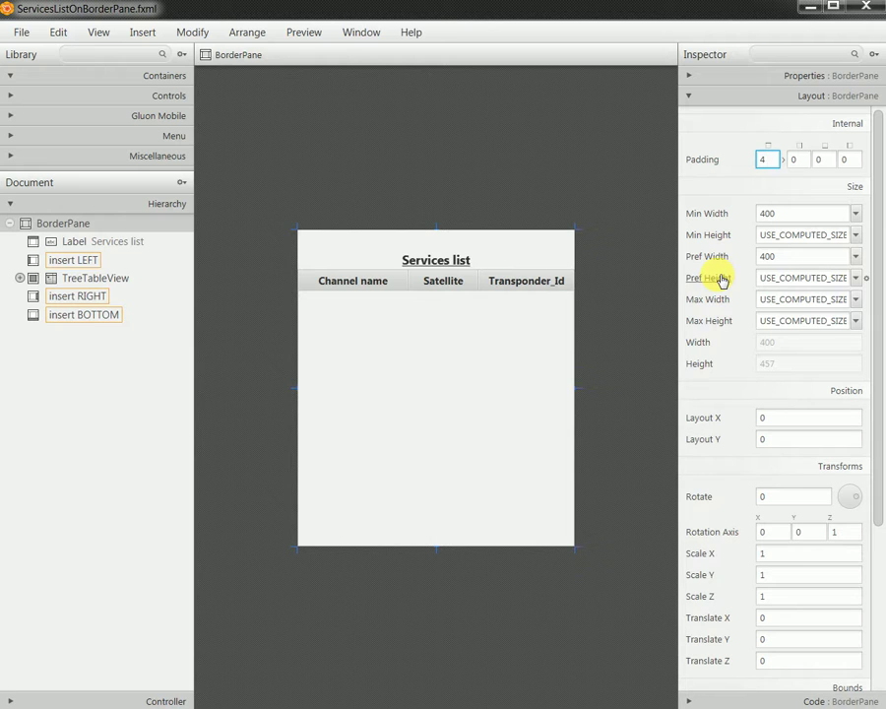
text(40)
key(Return)
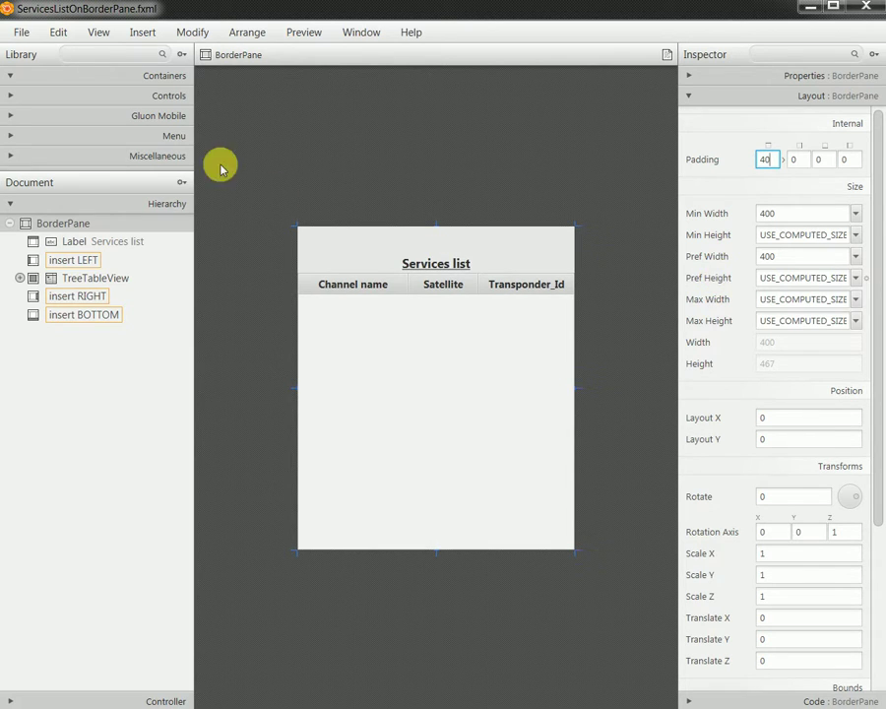
- Save and close ServicesListOnBorderPane.fxml, and preview MainForm.fxml in a window to check the services list's spacing below the menu bar
click(22, 33)
click(111, 145)
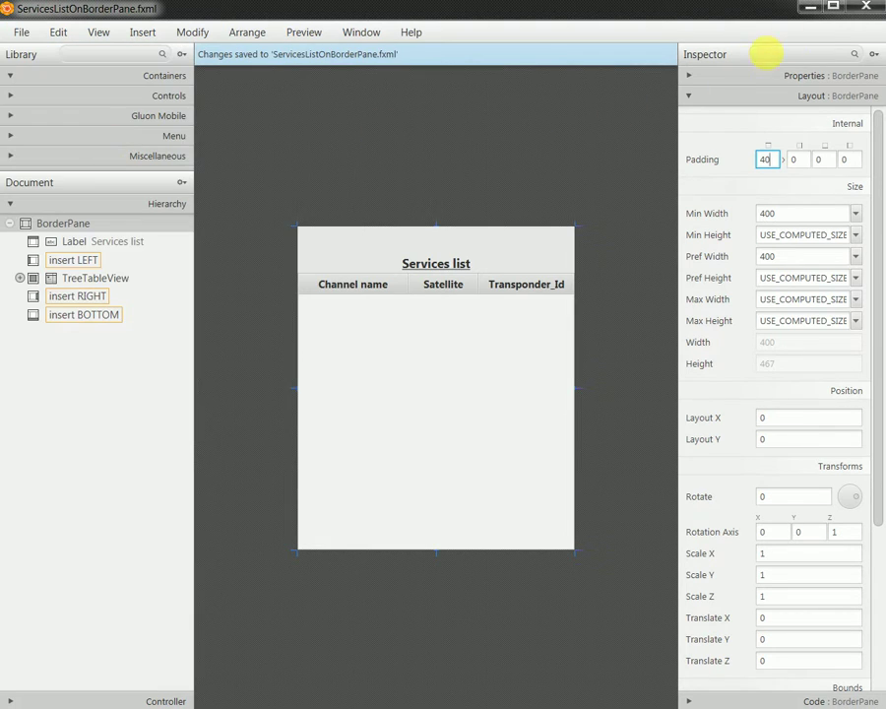
click(865, 7)
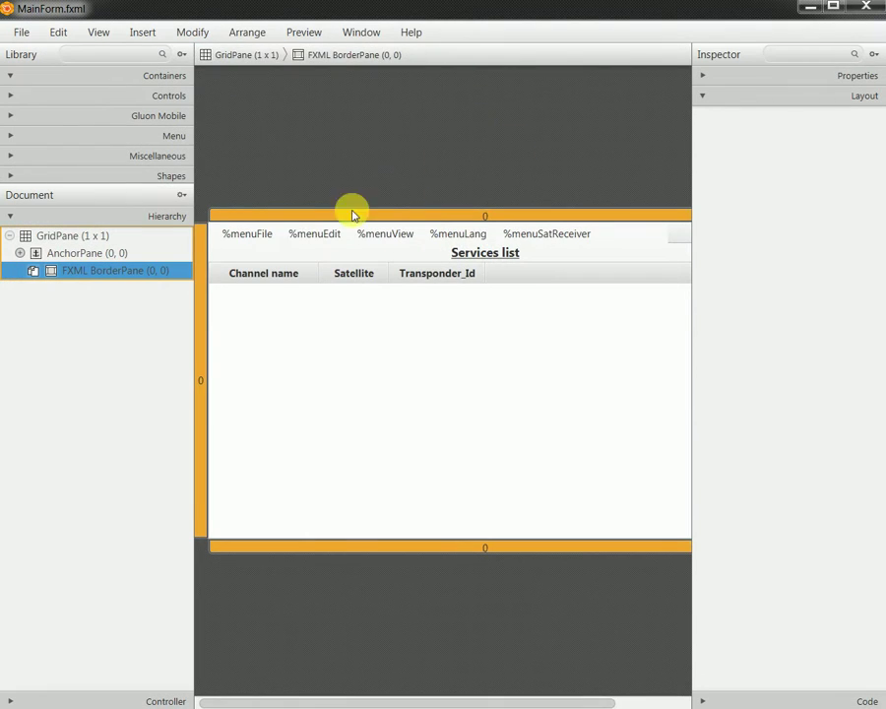
click(310, 35)
click(311, 57)
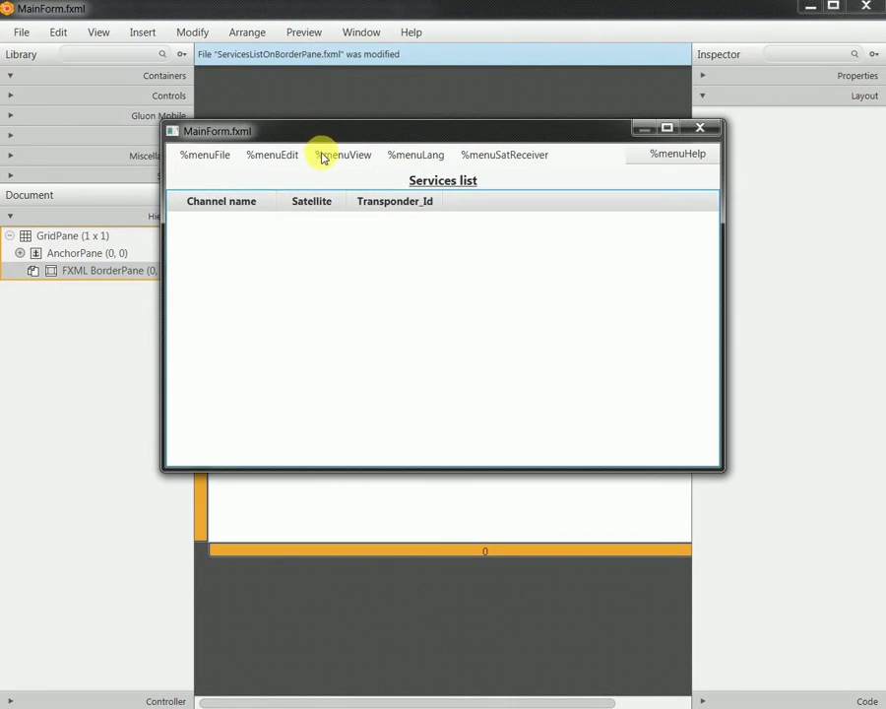
click(700, 129)
- Try sending the FXML BorderPane to the back of the GridPane, and bring it forward again
click(175, 271)
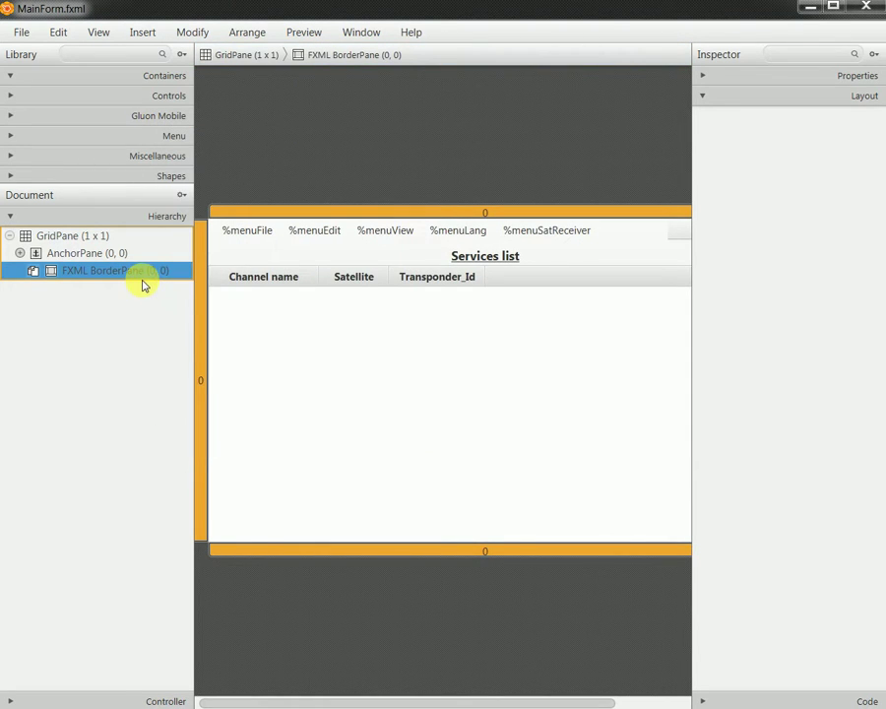
right_click(146, 281)
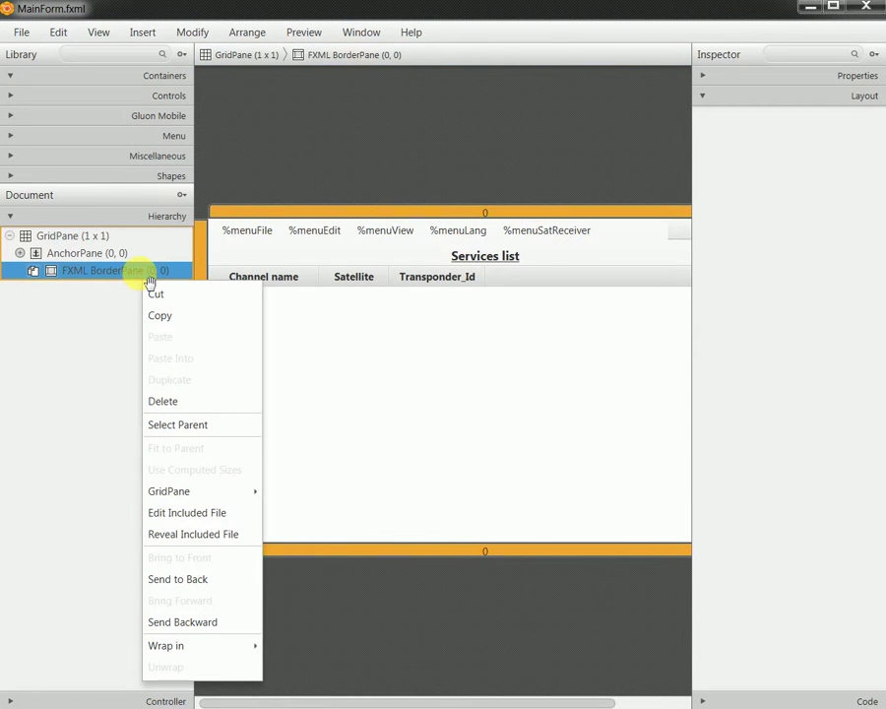
click(193, 589)
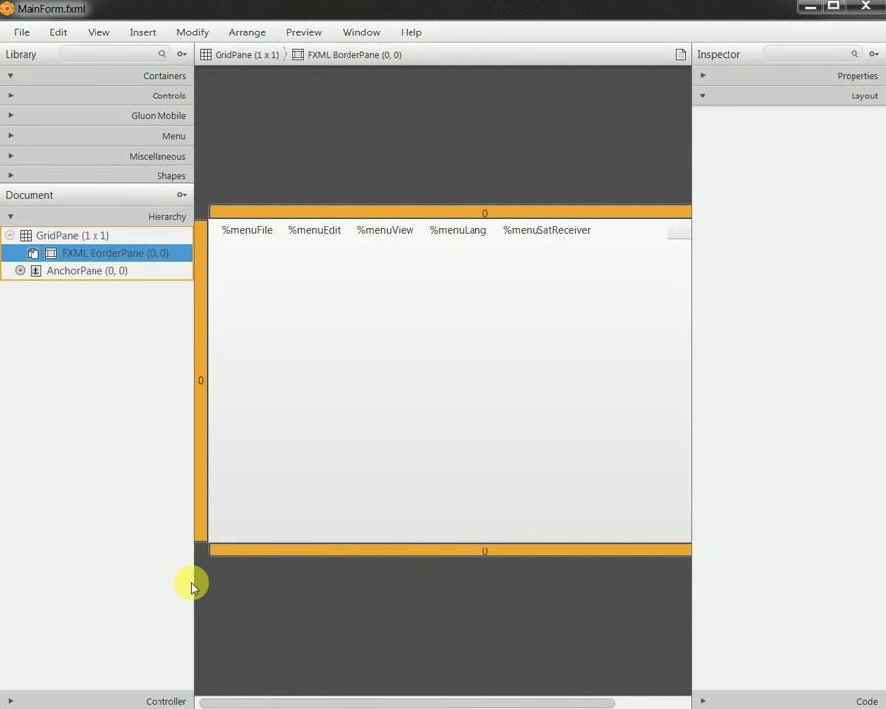
right_click(121, 255)
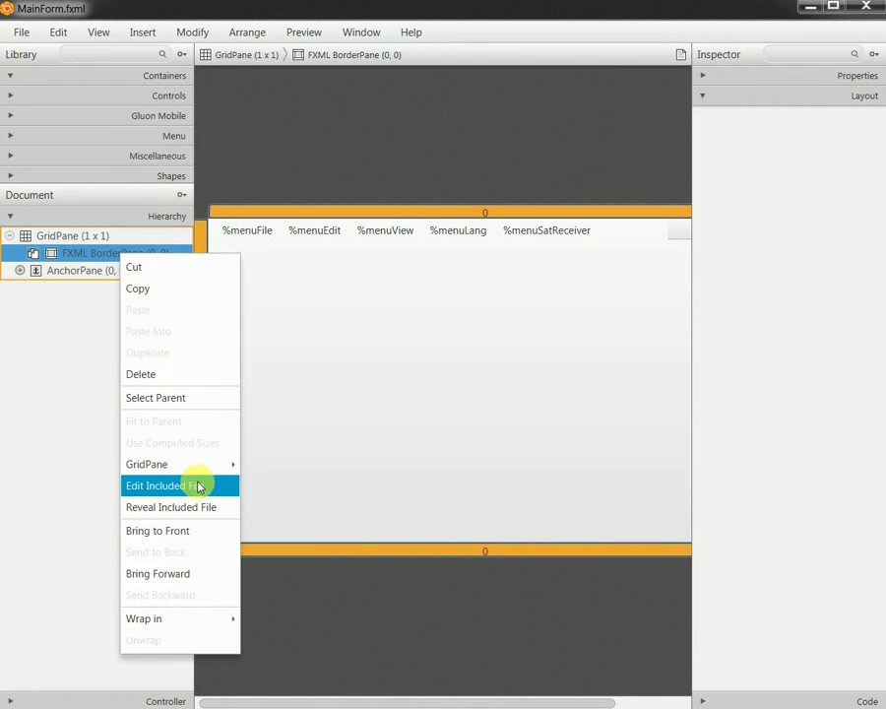
mouse_move(194, 622)
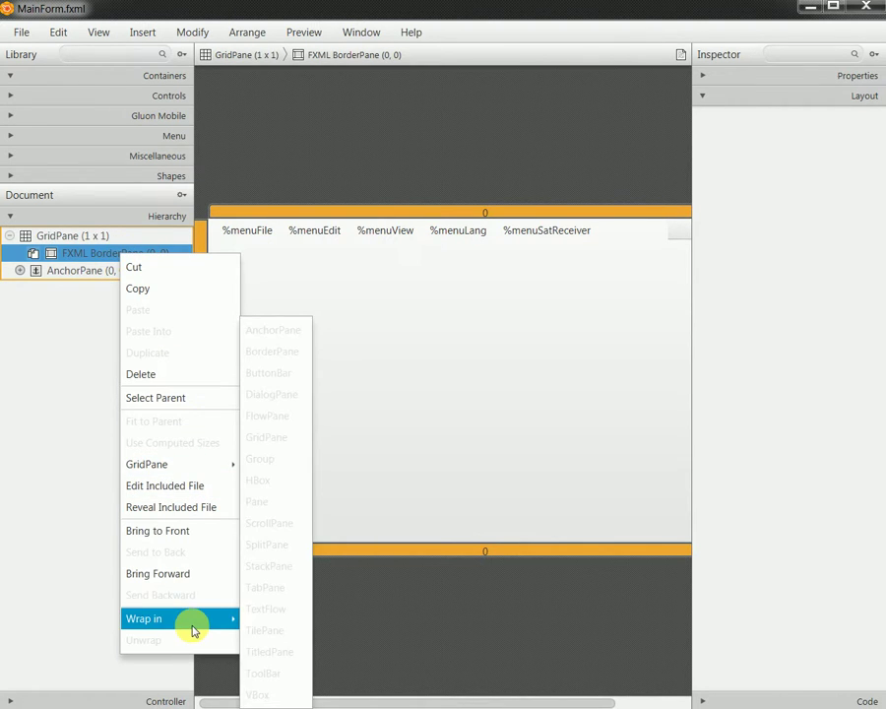
click(188, 576)
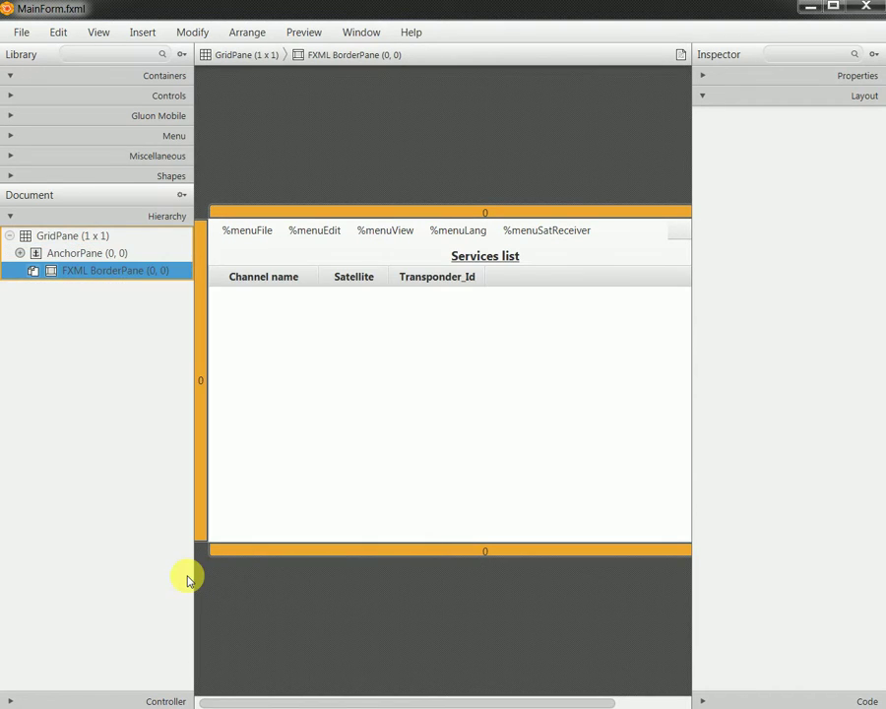
- Select the main MenuBar to inspect its layout settings, preview the main form in a window, and close the preview
click(295, 232)
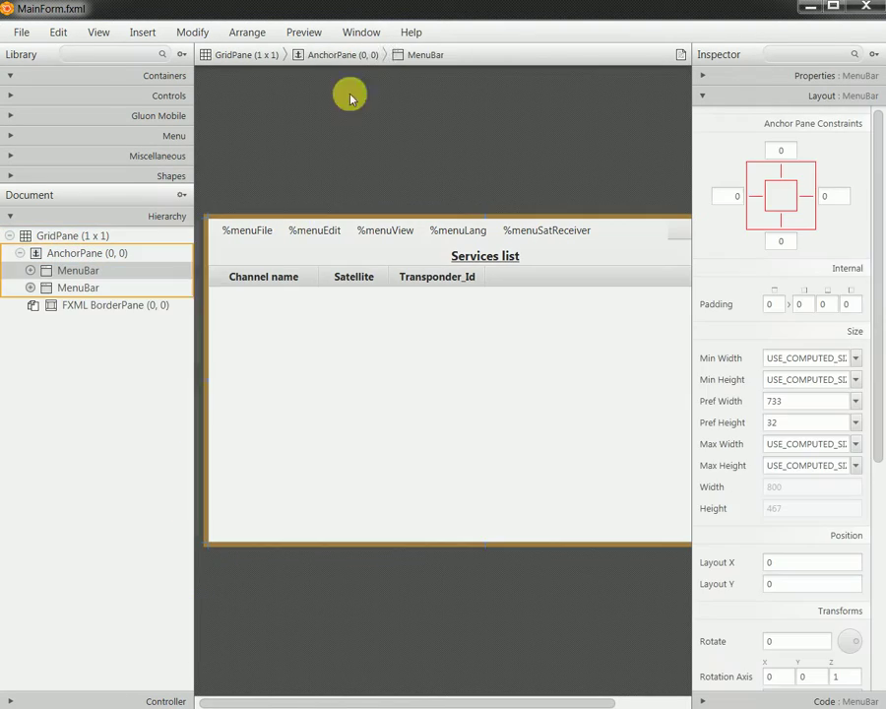
click(362, 31)
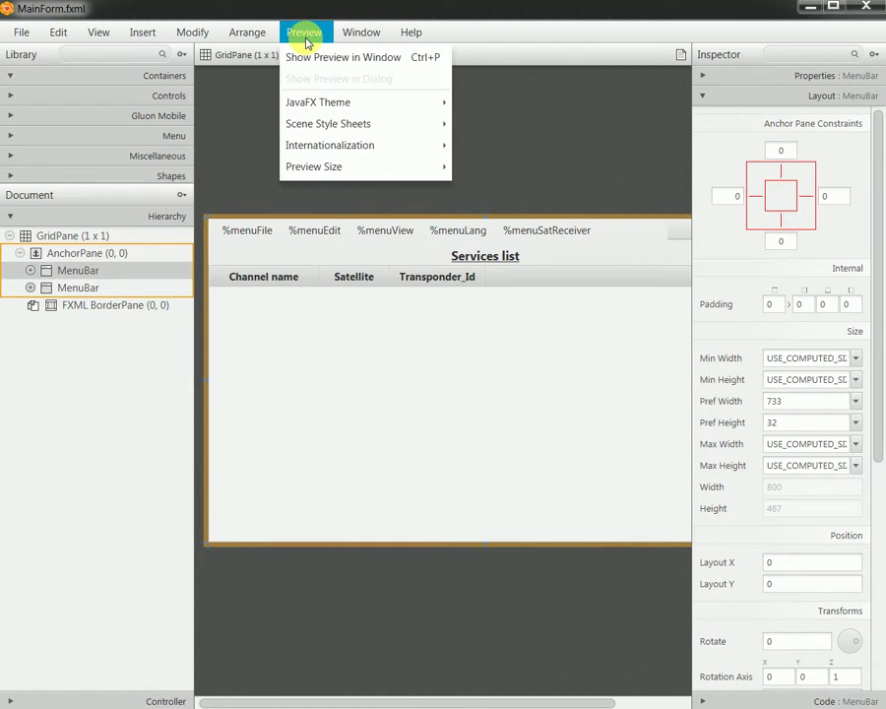
click(313, 61)
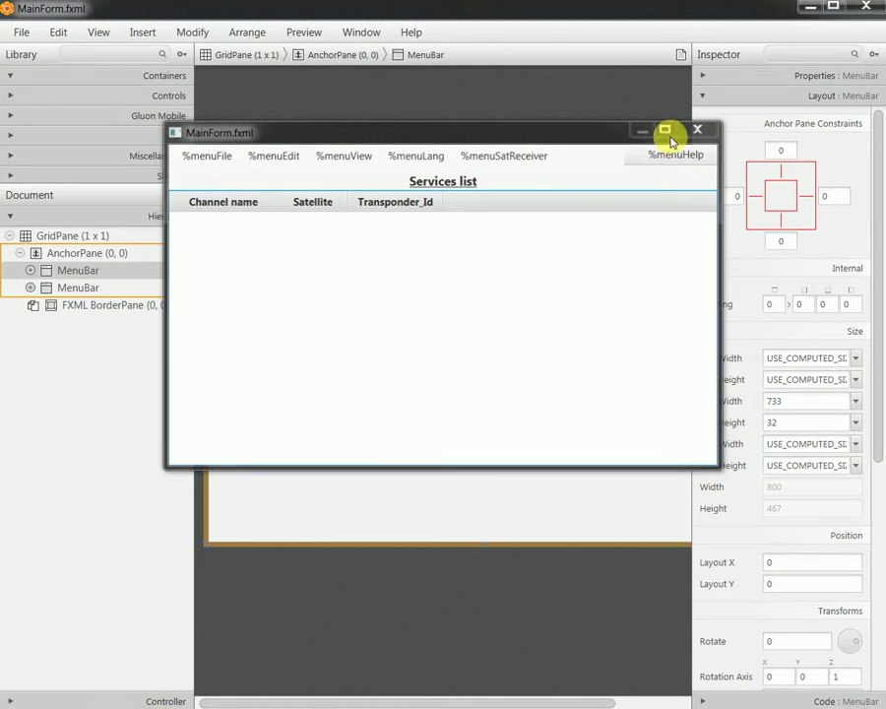
click(701, 128)
- Delete the included FXML BorderPane from the main form and set the GridPane's preferred height to 640
click(154, 306)
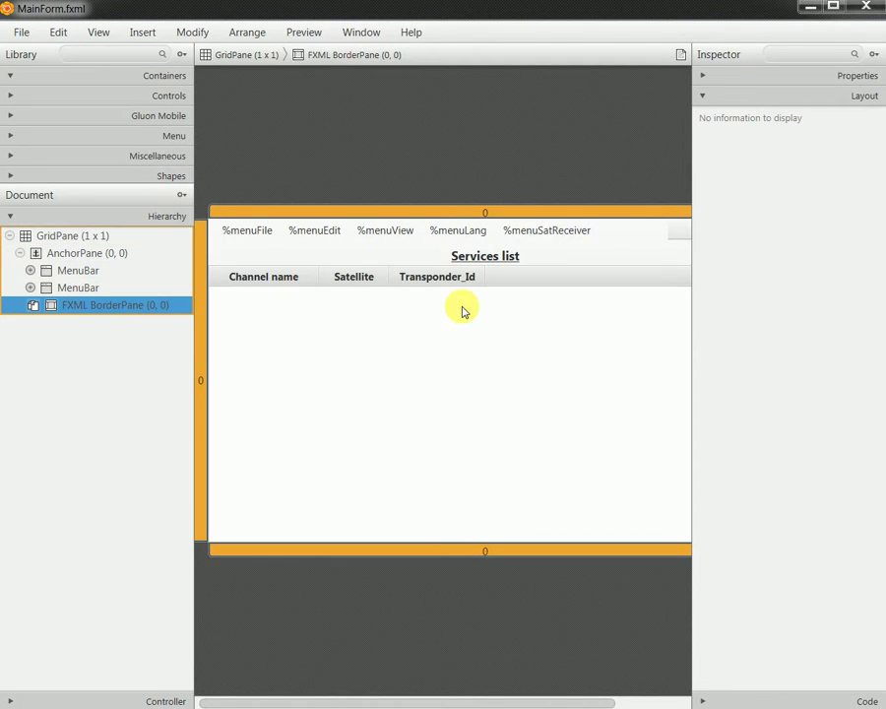
key(Delete)
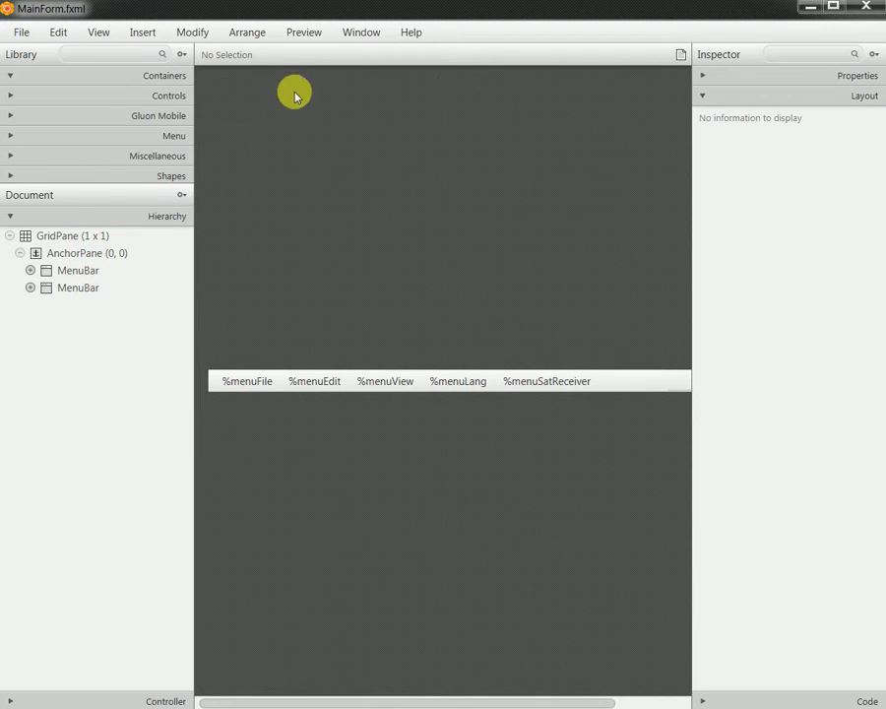
click(69, 239)
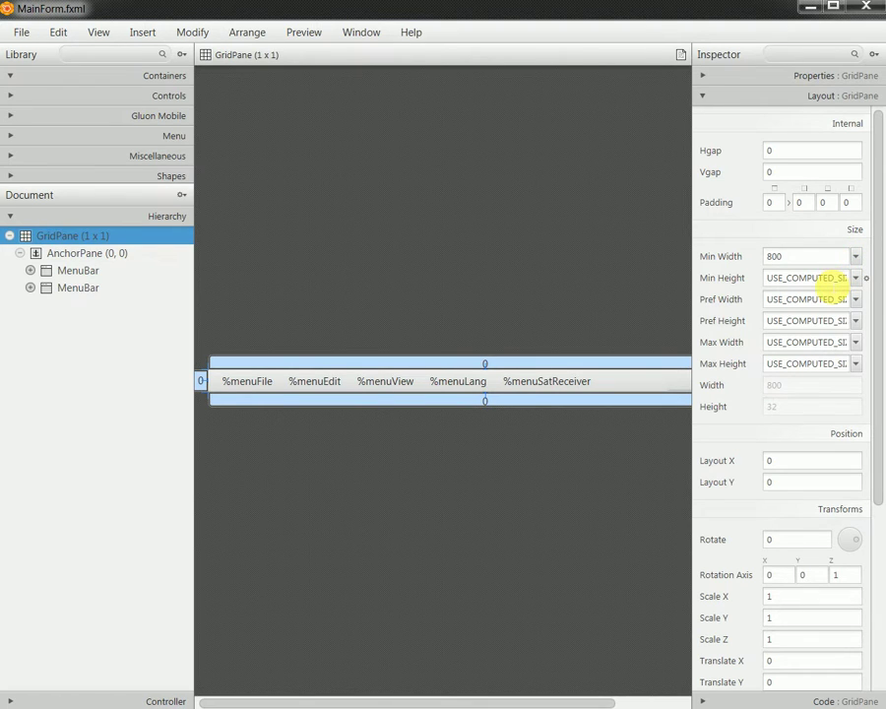
double_click(779, 322)
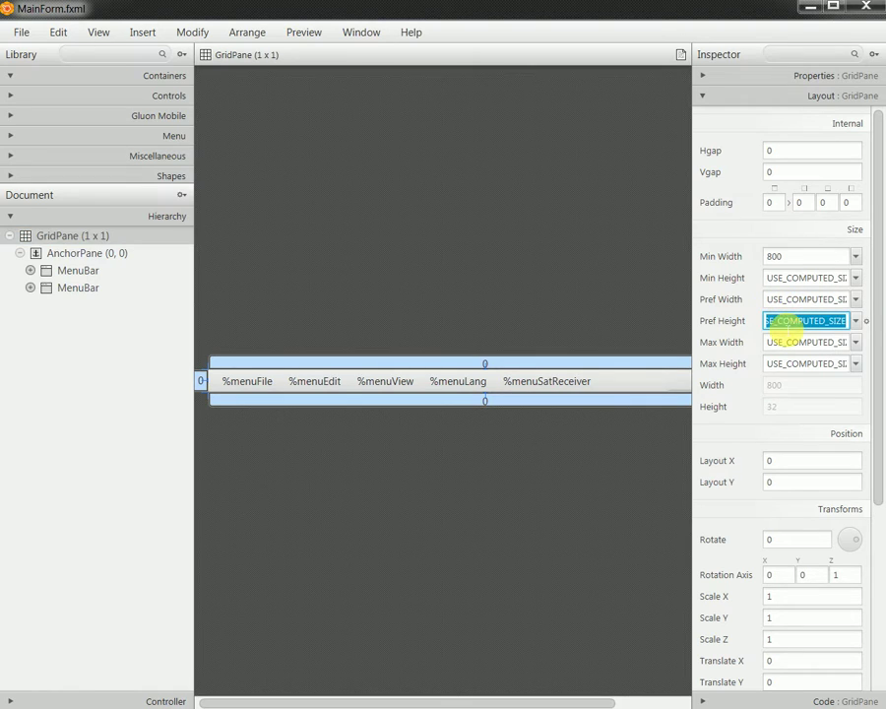
text(64)
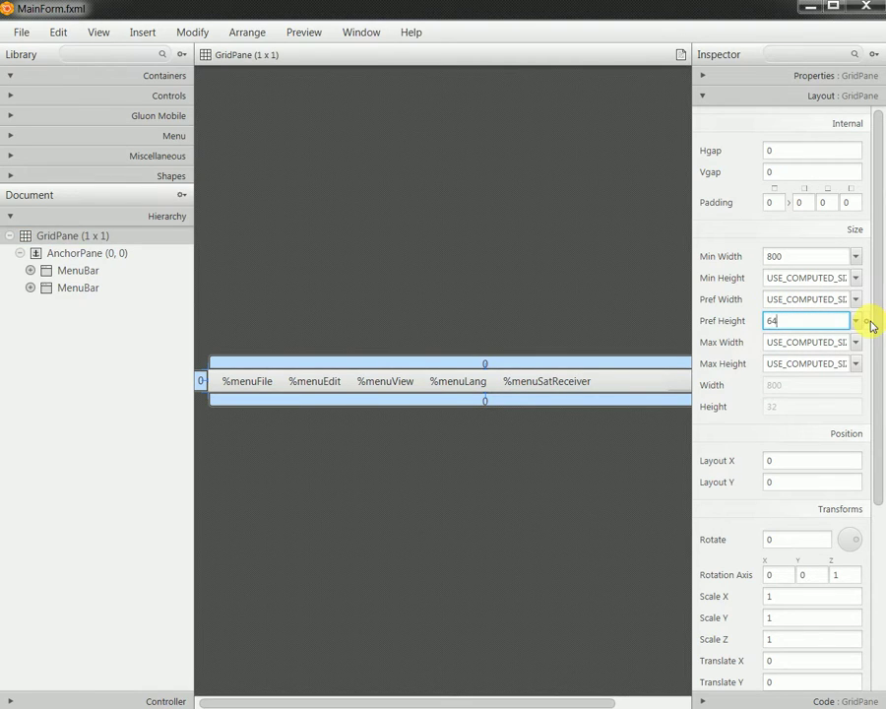
text(0)
key(Return)
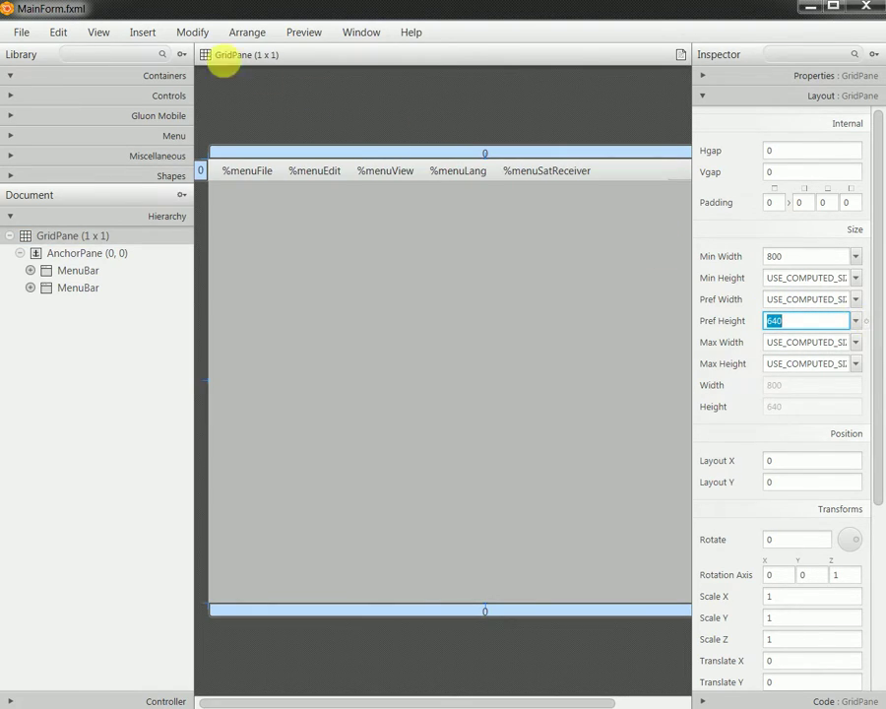
- Save MainForm.fxml, preview the form without the services list in a window, and close the preview
click(21, 31)
click(49, 149)
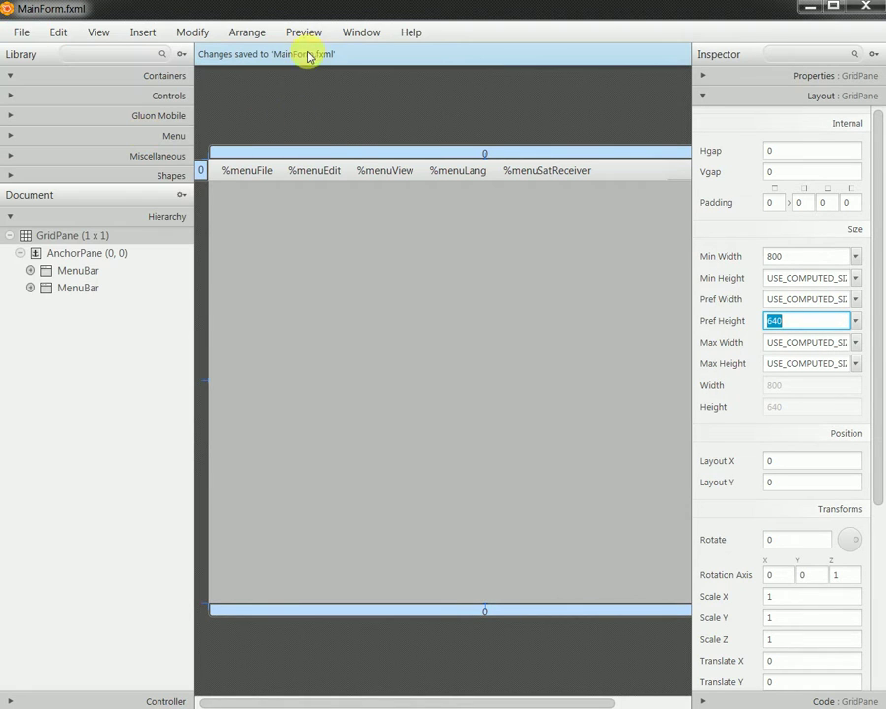
click(305, 32)
click(310, 55)
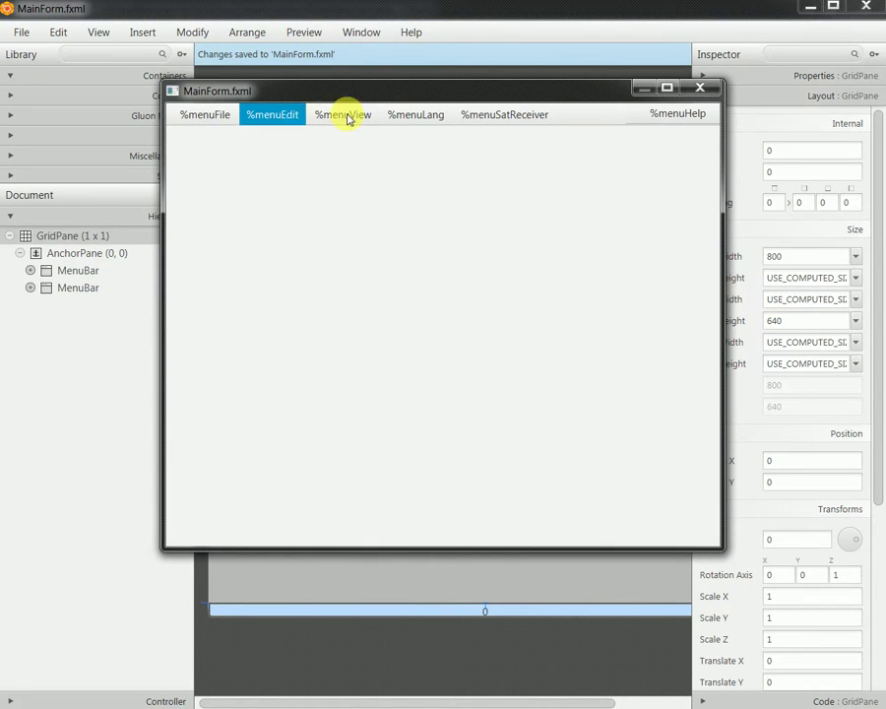
click(700, 88)
click(65, 336)
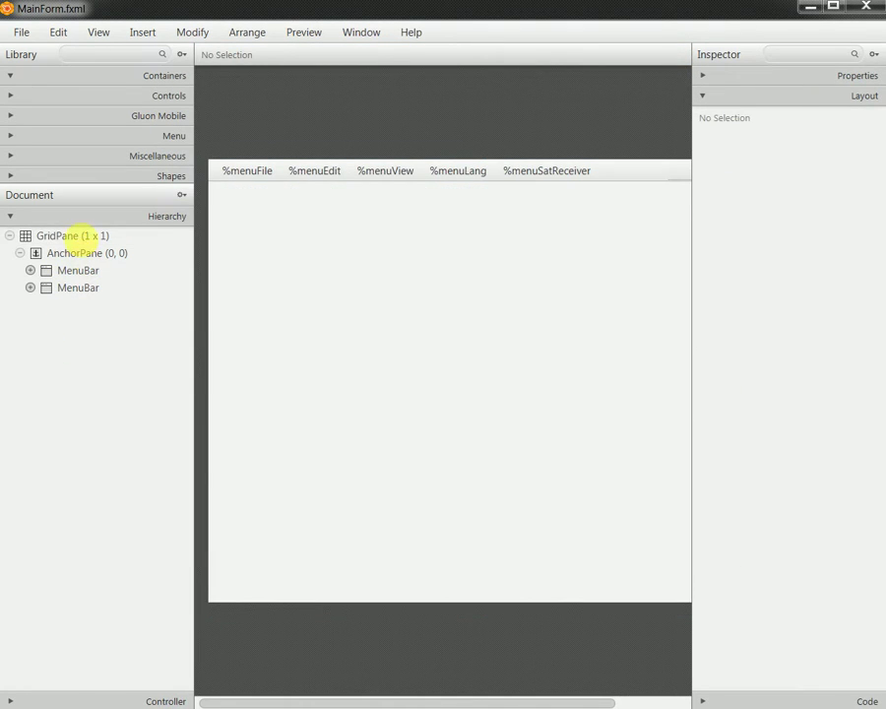
- Import ServicesListOnBorderPane.fxml into the root GridPane of the main form
click(77, 237)
click(20, 33)
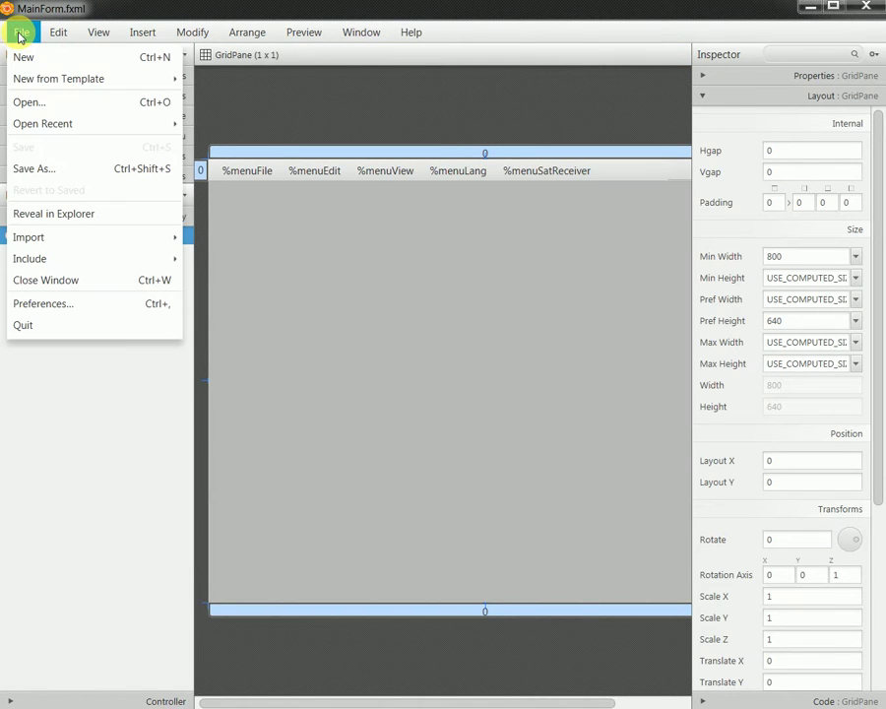
click(20, 34)
click(103, 419)
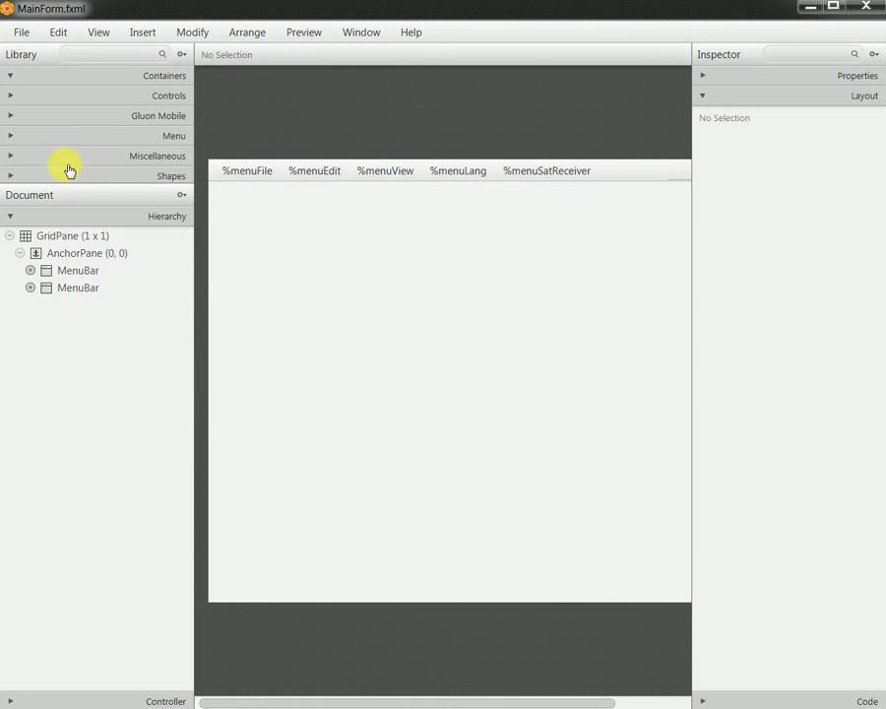
click(73, 233)
click(22, 34)
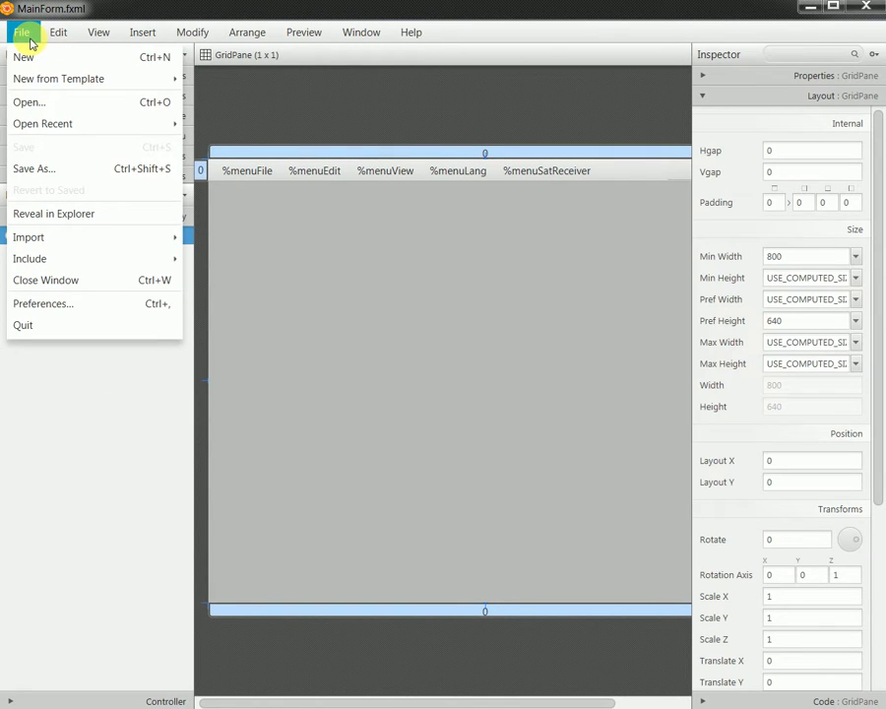
mouse_move(62, 74)
mouse_move(85, 247)
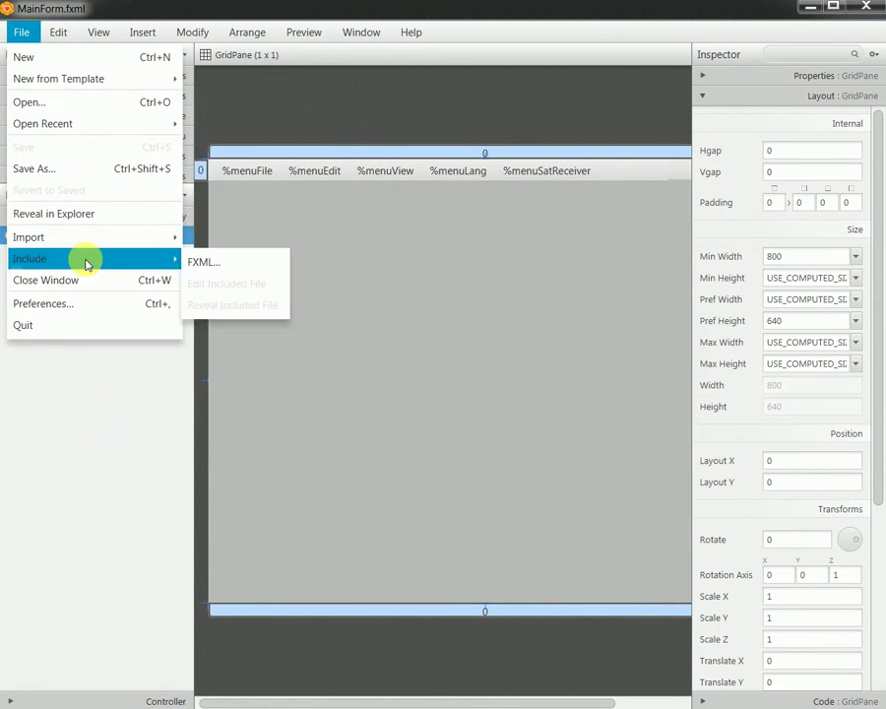
click(202, 239)
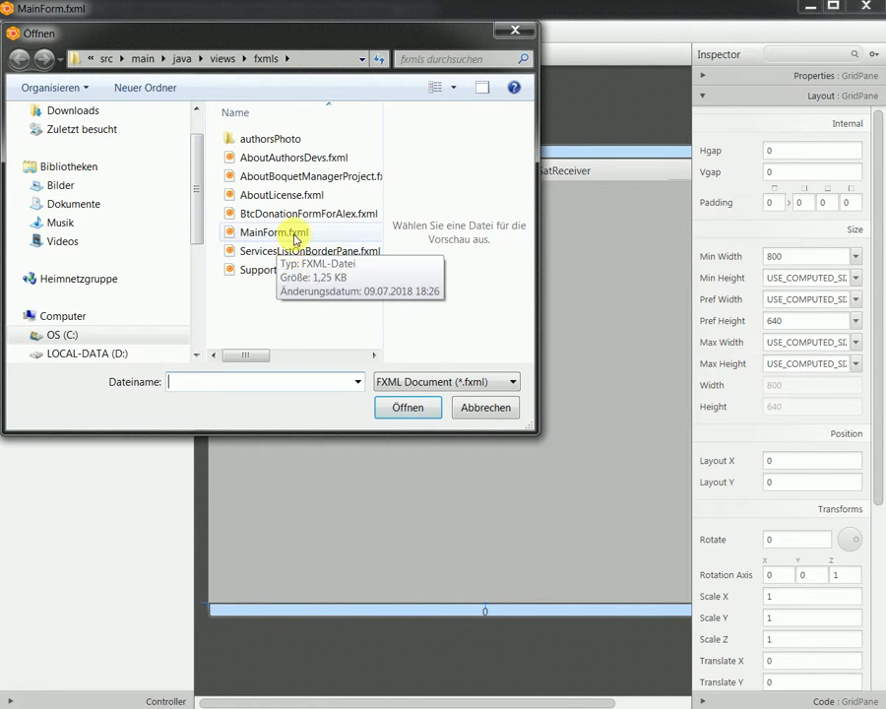
click(286, 253)
click(407, 409)
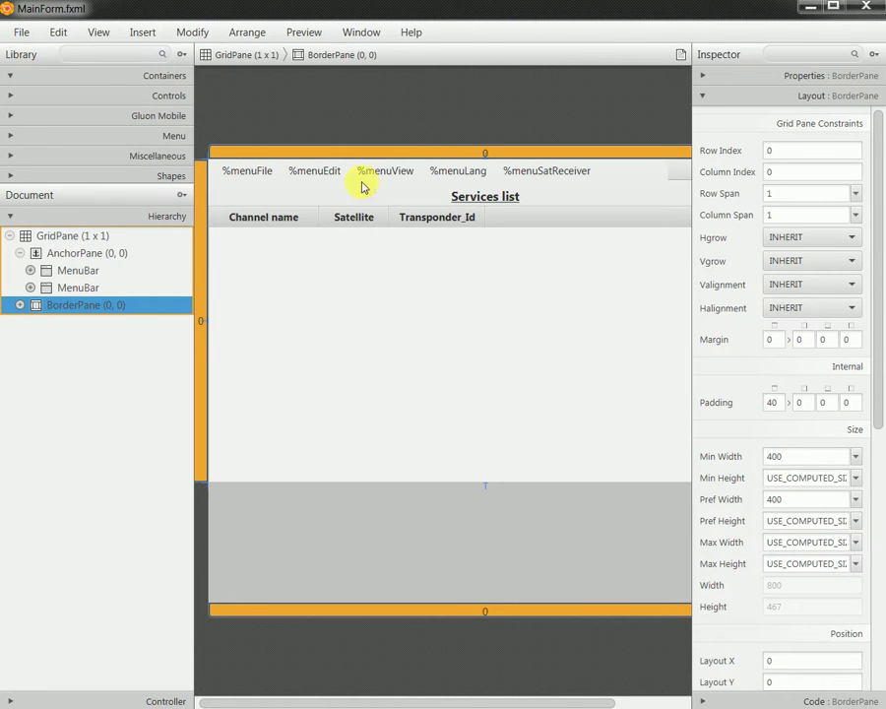
- Save MainForm.fxml and preview it at normal and maximized window size to check the imported services list
click(20, 34)
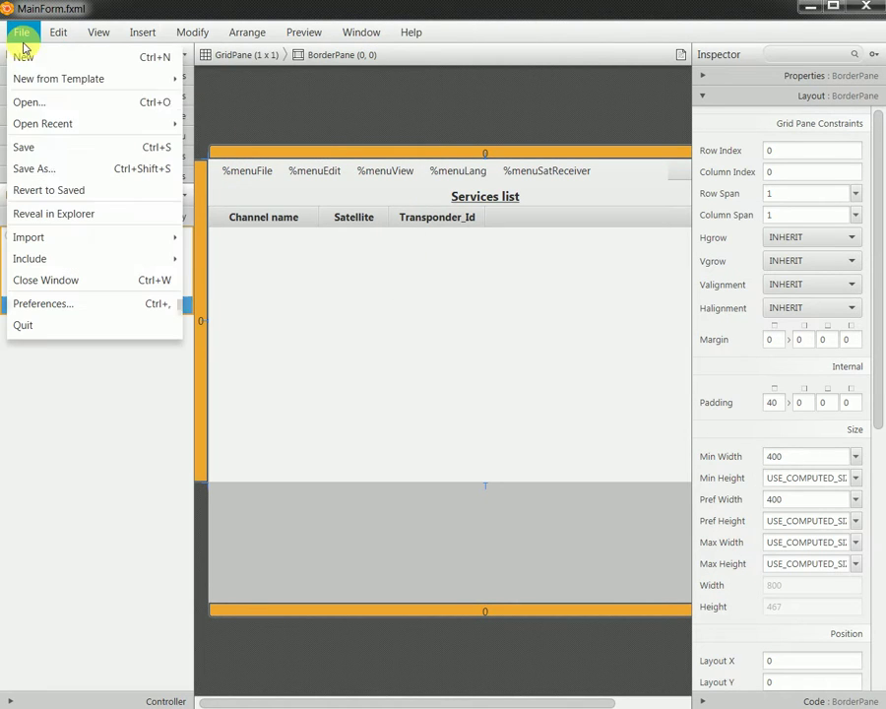
click(61, 152)
click(304, 32)
click(310, 57)
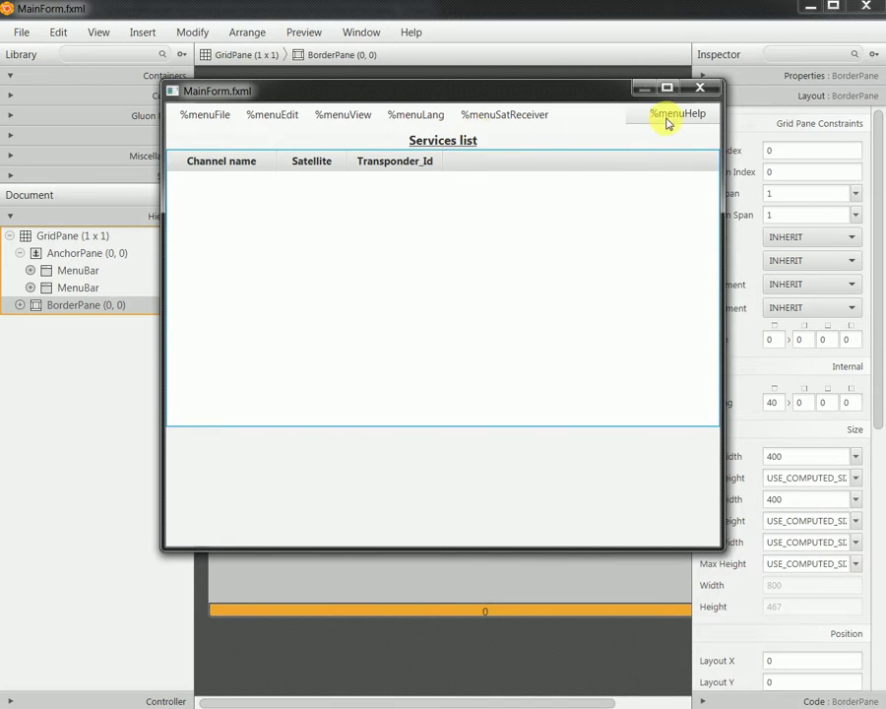
click(667, 88)
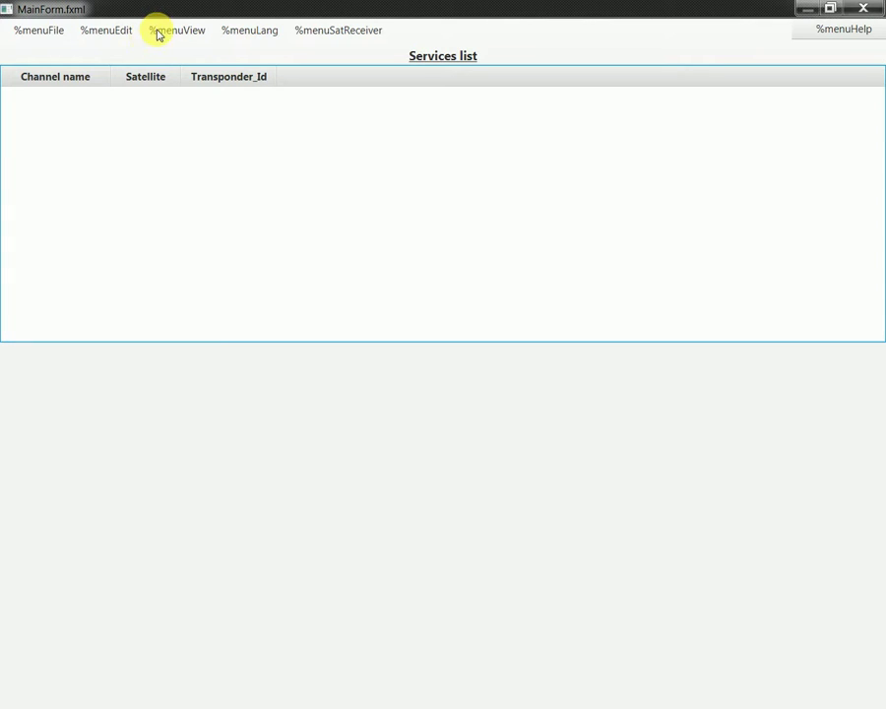
click(830, 9)
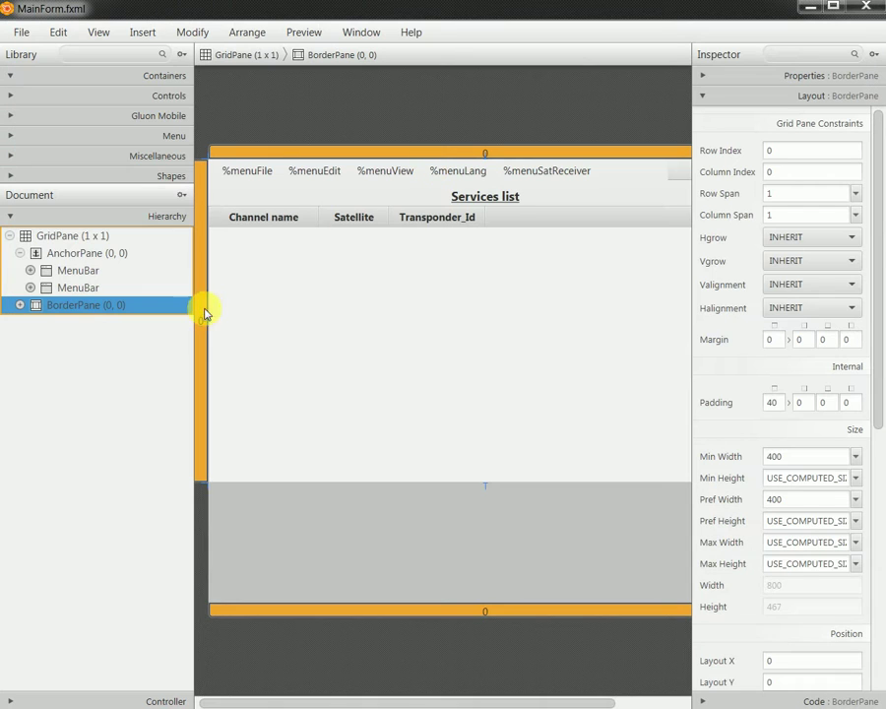
- Expand the imported BorderPane in the hierarchy and unwrap it around its TreeTableView
click(20, 306)
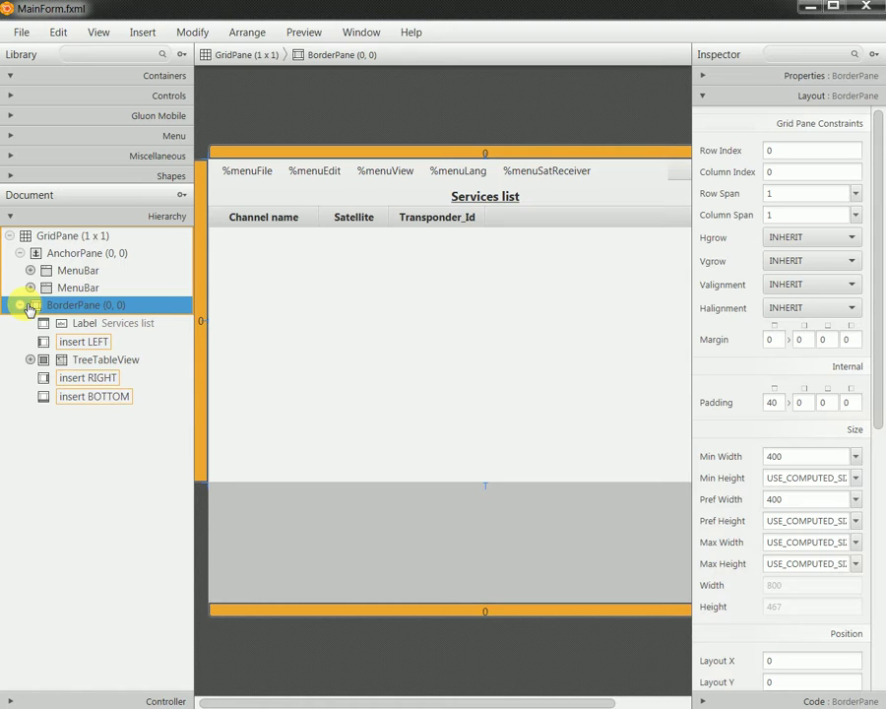
right_click(65, 307)
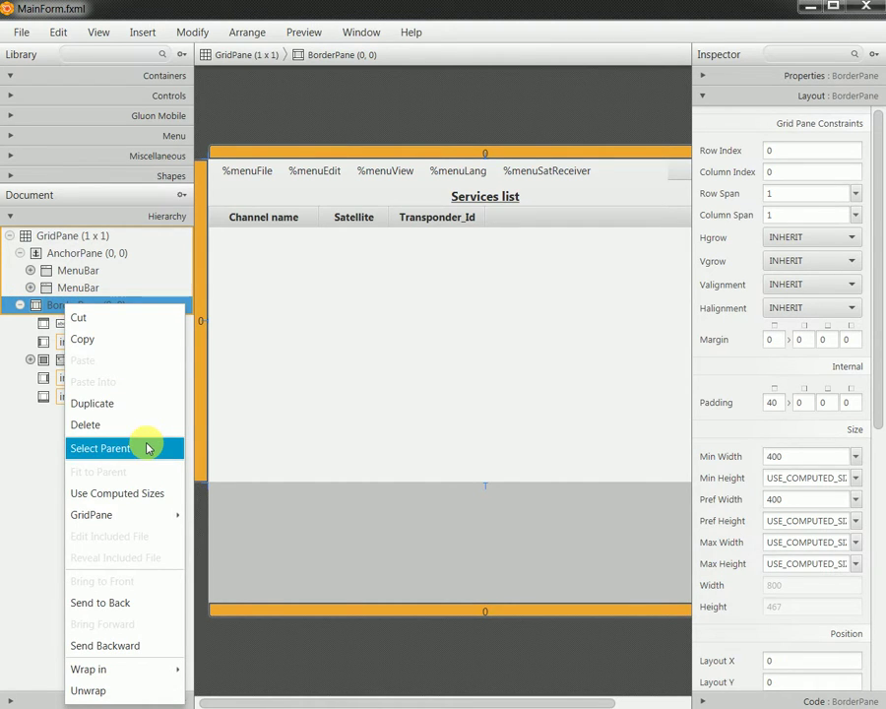
mouse_move(161, 517)
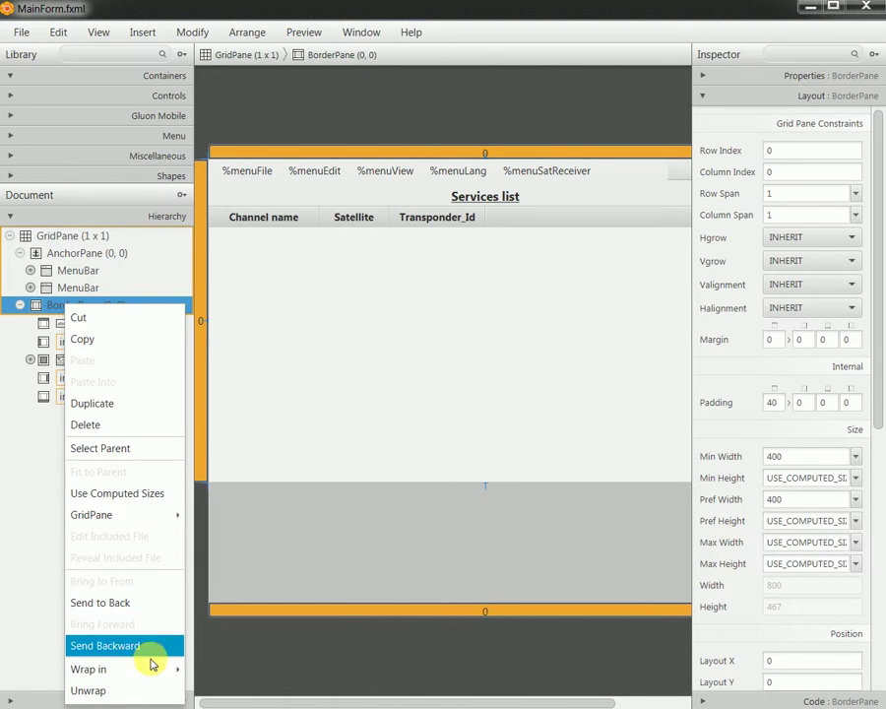
click(155, 690)
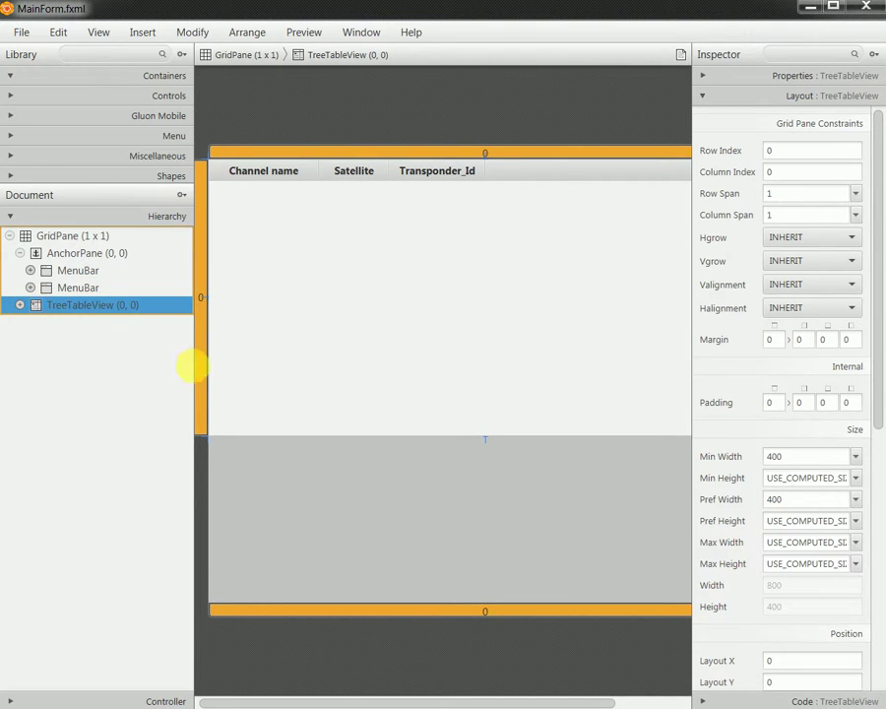
- Add a row below row 0 of the GridPane and move the TreeTableView into the new row
click(200, 377)
right_click(200, 377)
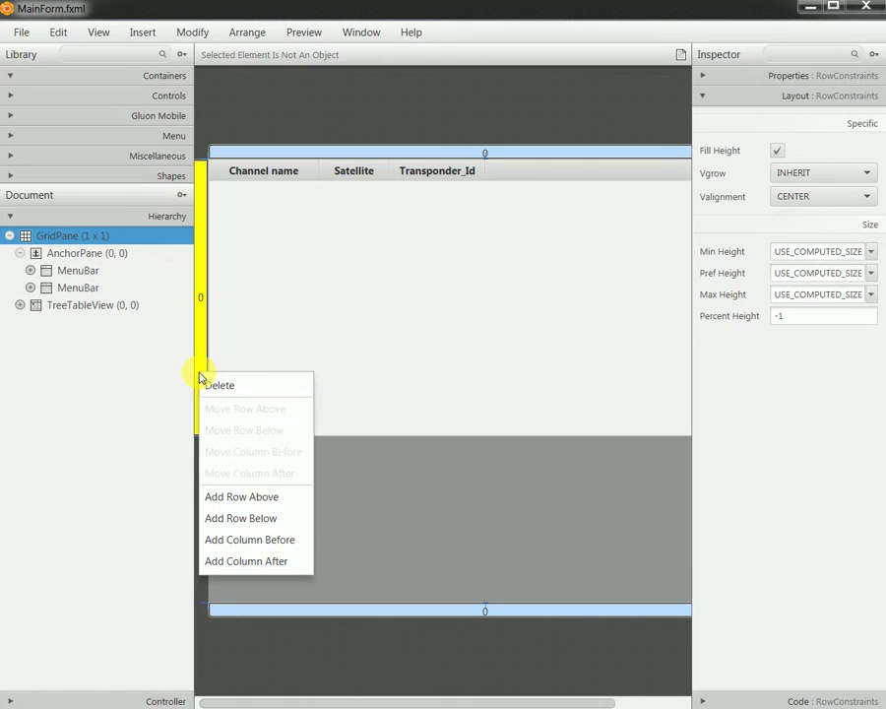
click(279, 521)
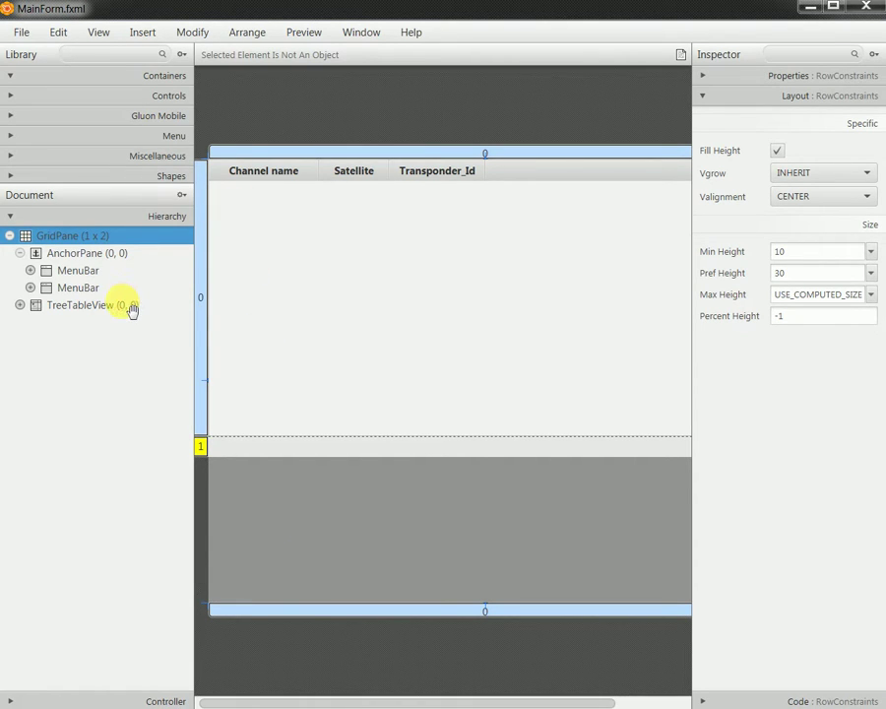
drag(108, 307, 254, 457)
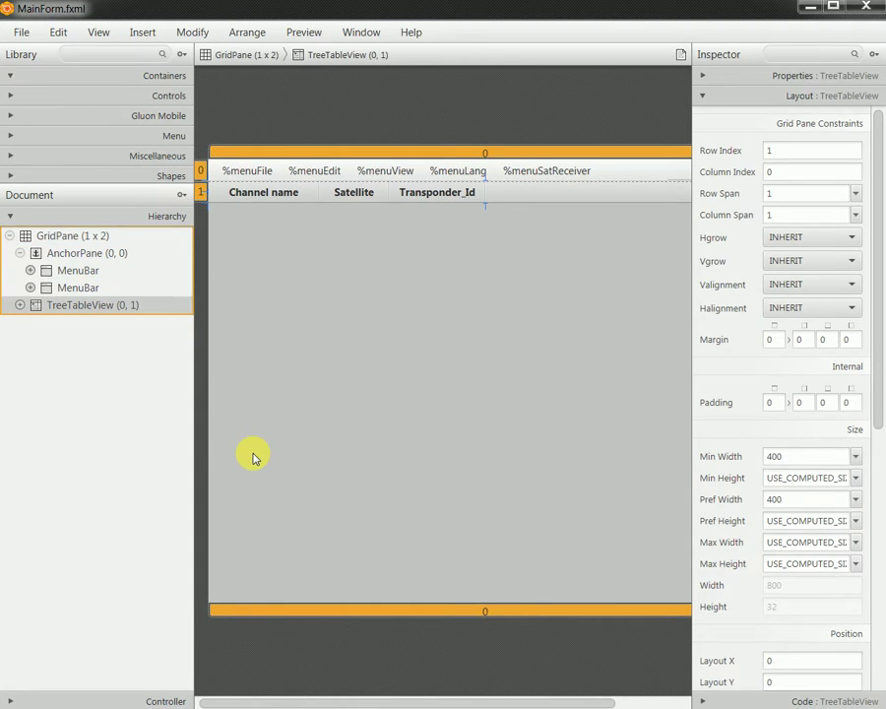
- Expand the TreeTableView's columns in the hierarchy and set its preferred height to 640
click(103, 311)
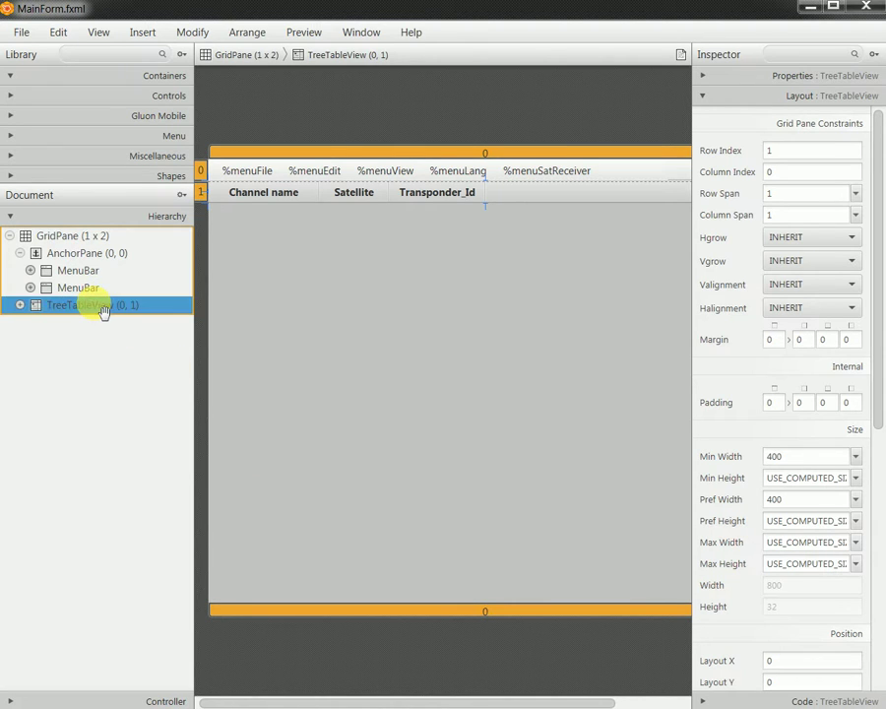
click(21, 307)
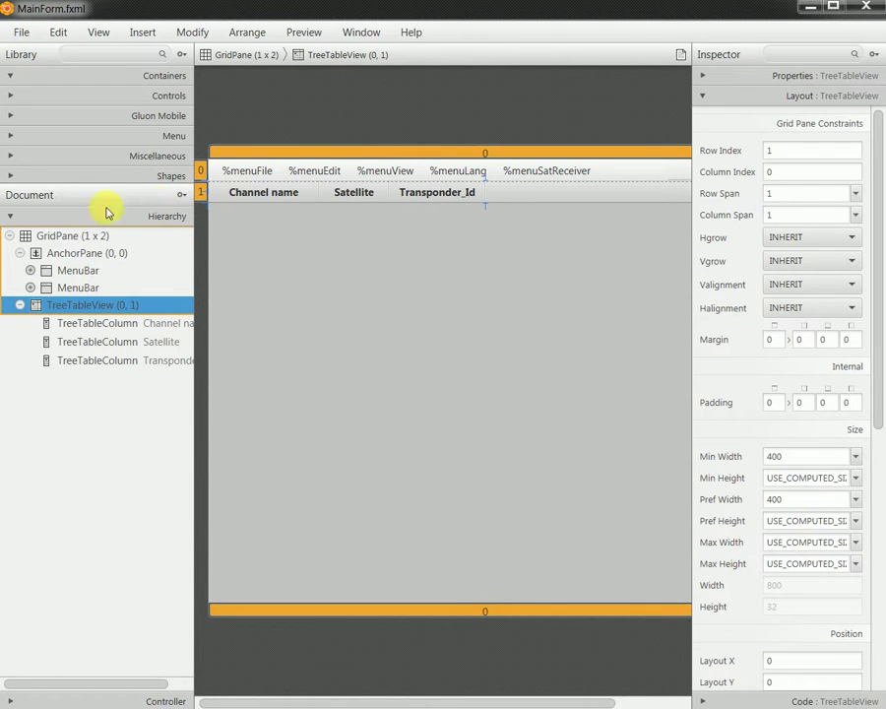
click(87, 238)
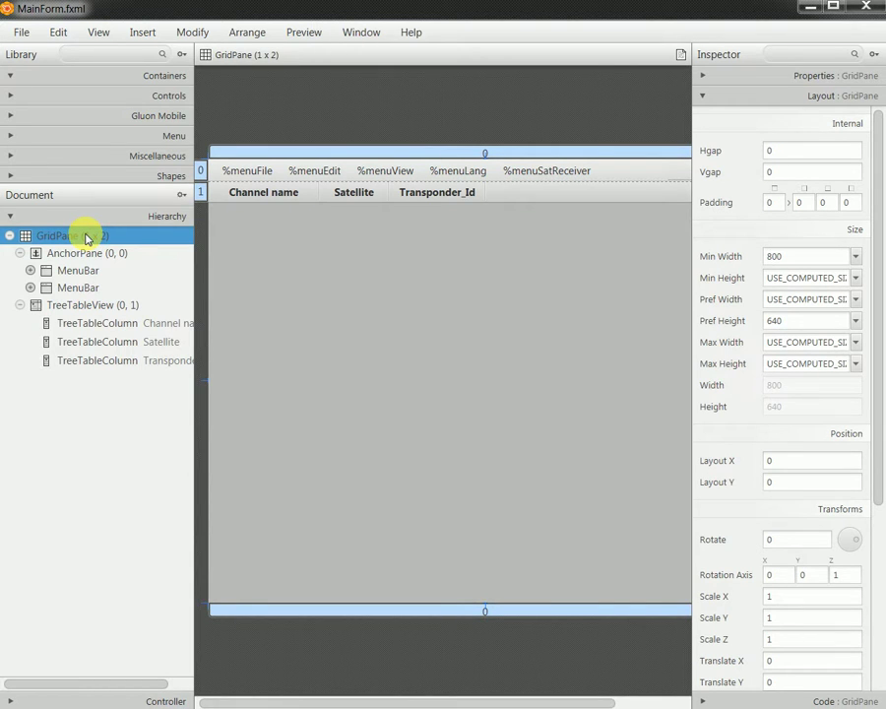
click(155, 304)
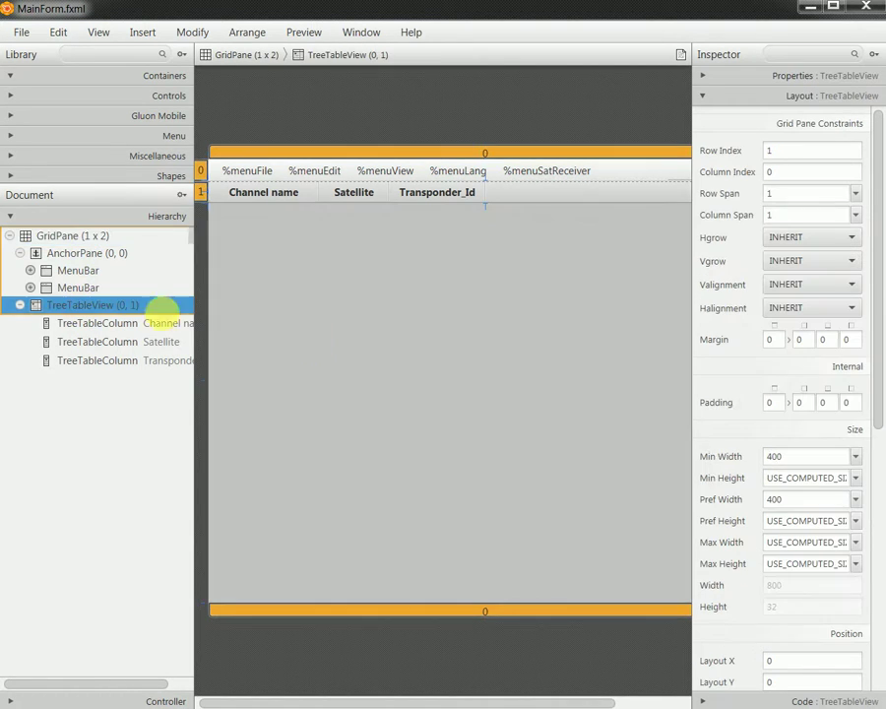
click(804, 520)
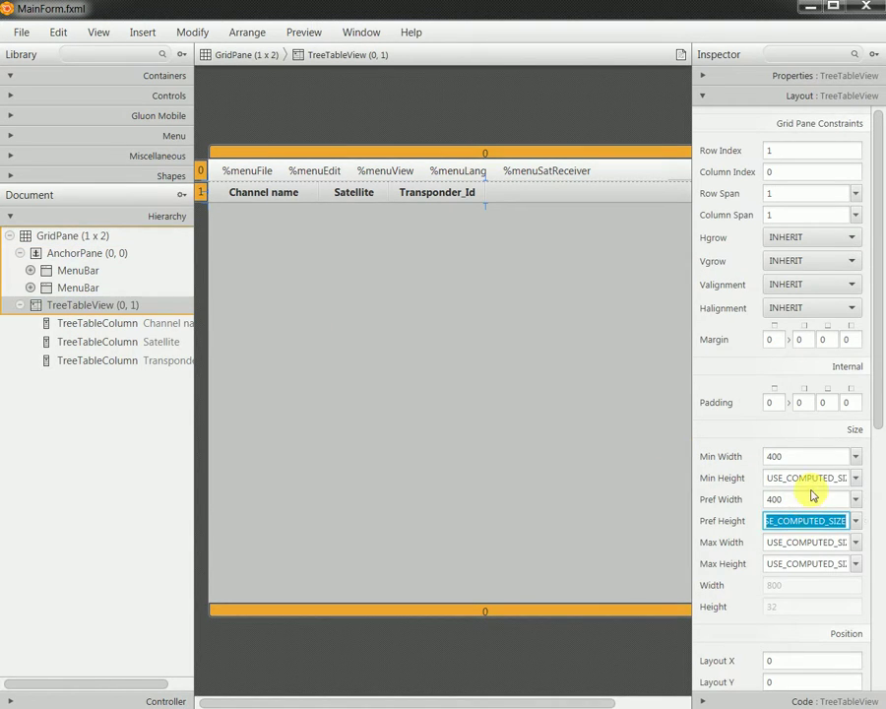
text(640)
key(Return)
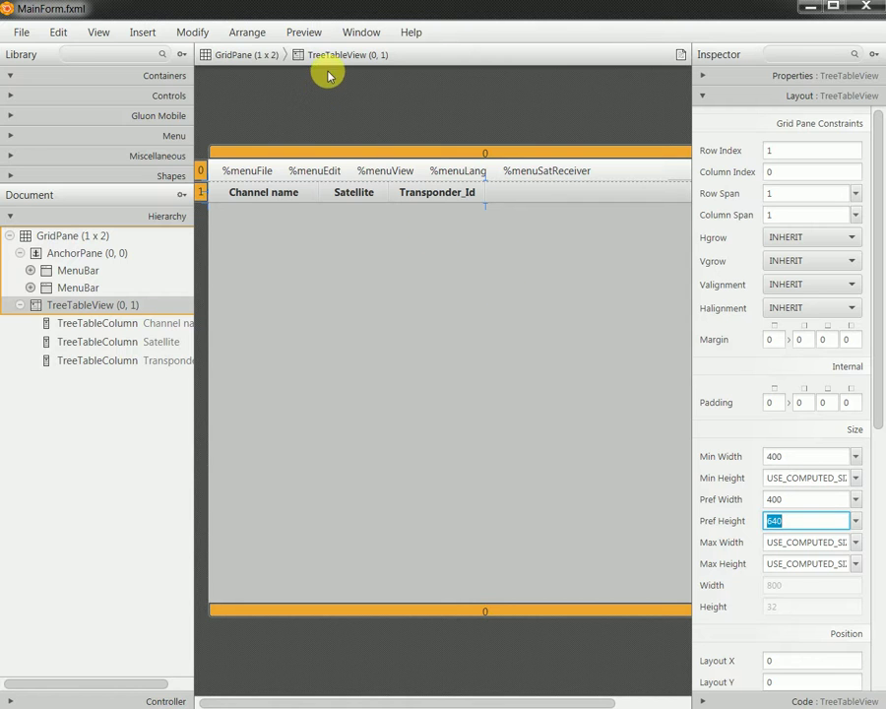
- Preview the main form in a window, check that the SatReceiver and Help menus open, and close the preview
click(305, 31)
click(317, 56)
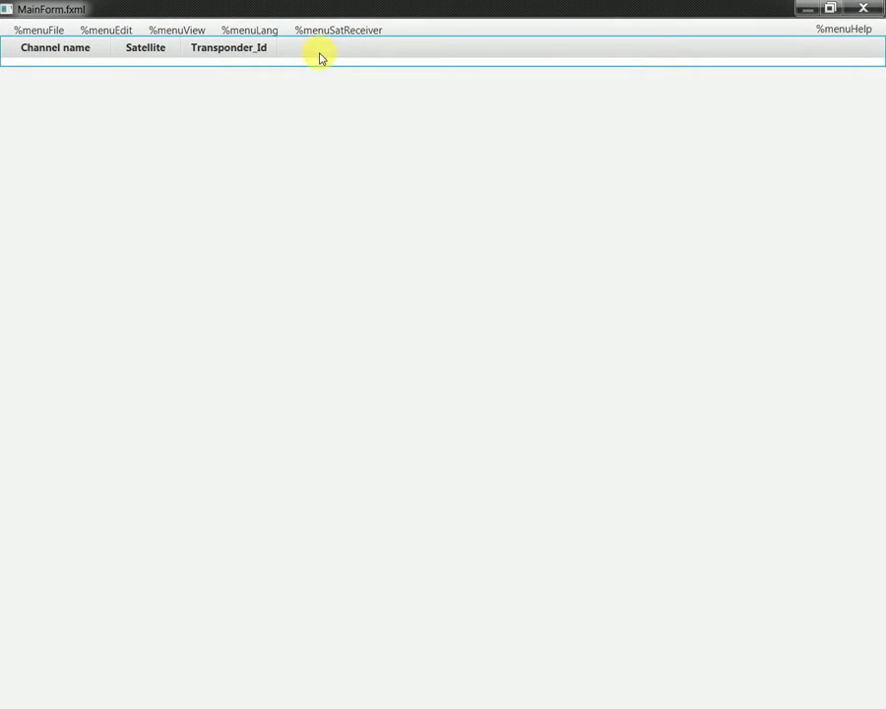
click(347, 33)
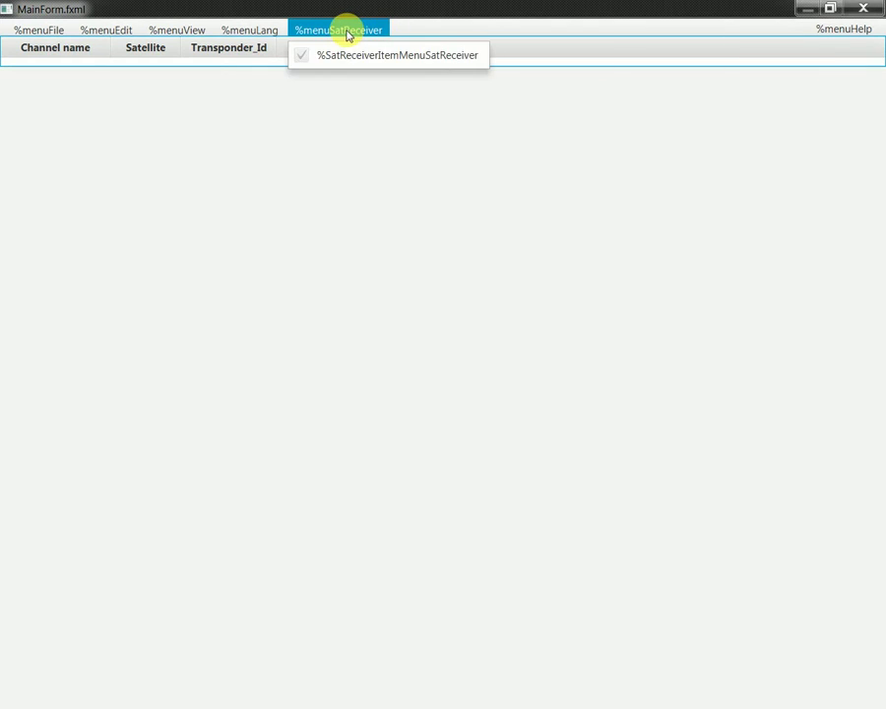
mouse_move(79, 31)
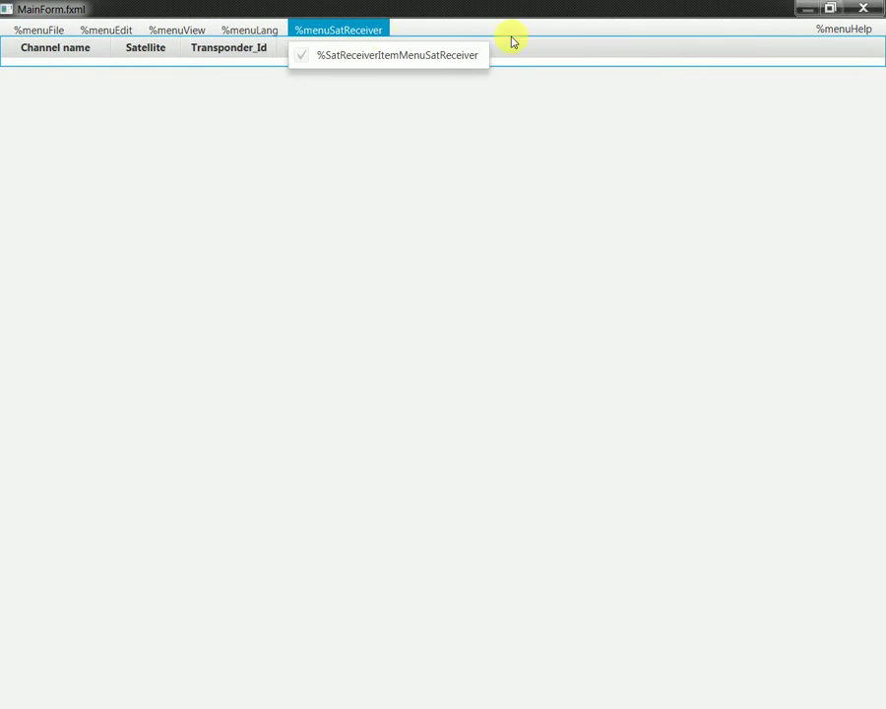
mouse_move(863, 31)
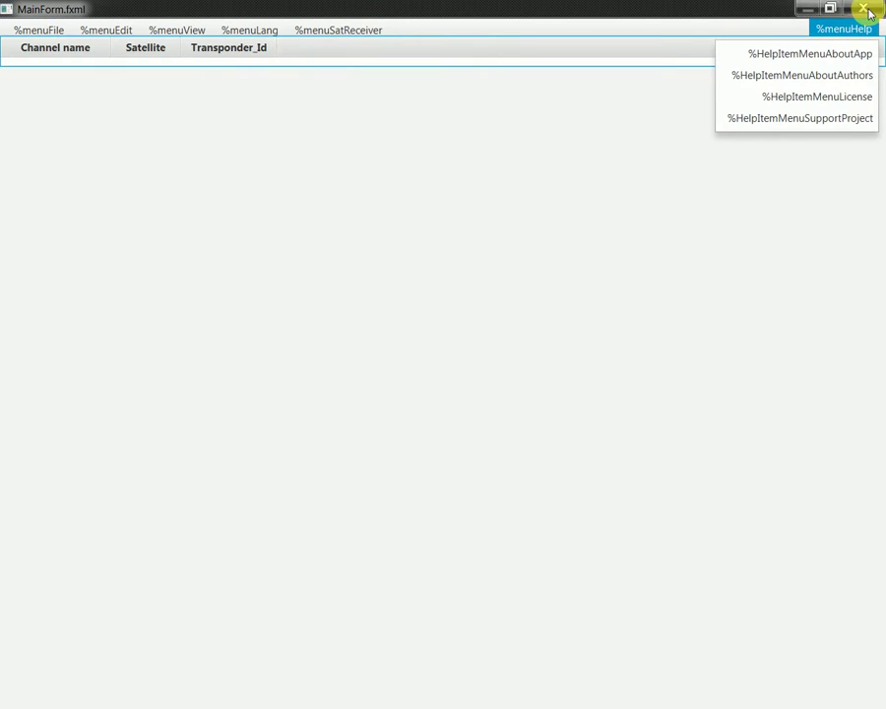
click(866, 9)
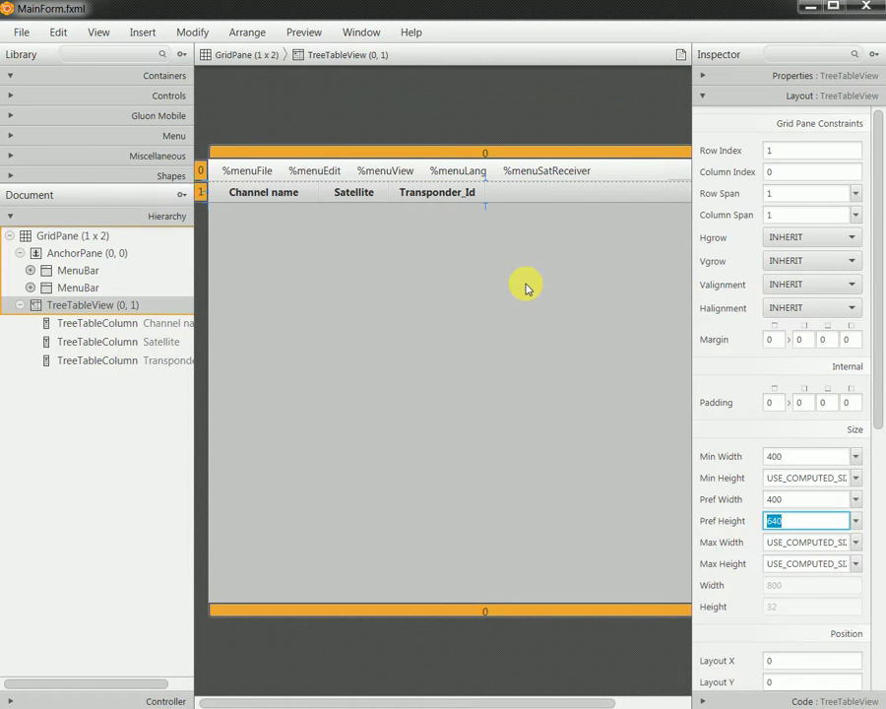
- Set the TreeTableView's minimum height to 640
click(801, 479)
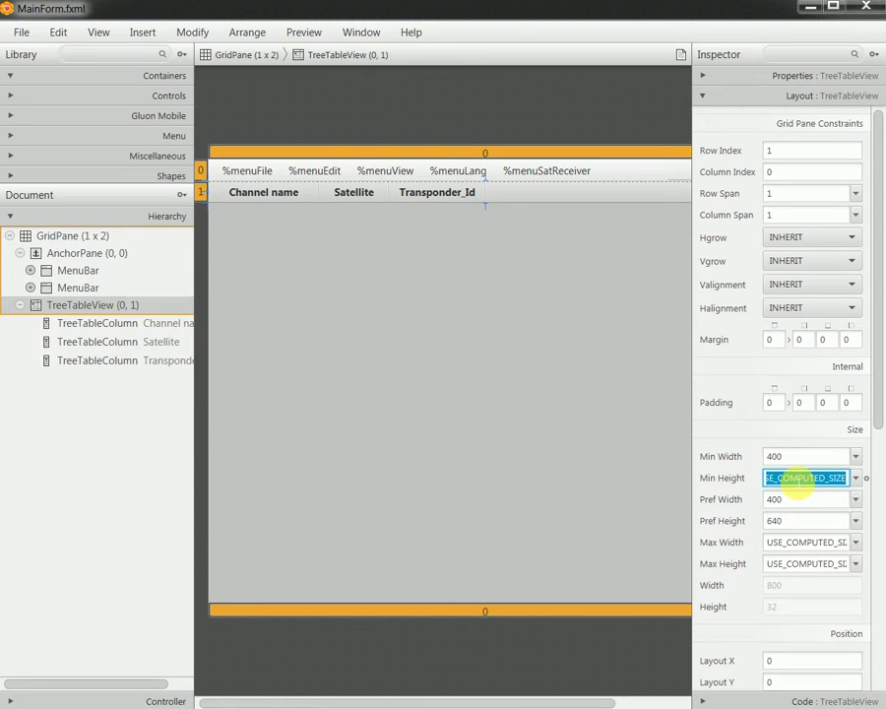
text(640)
key(Return)
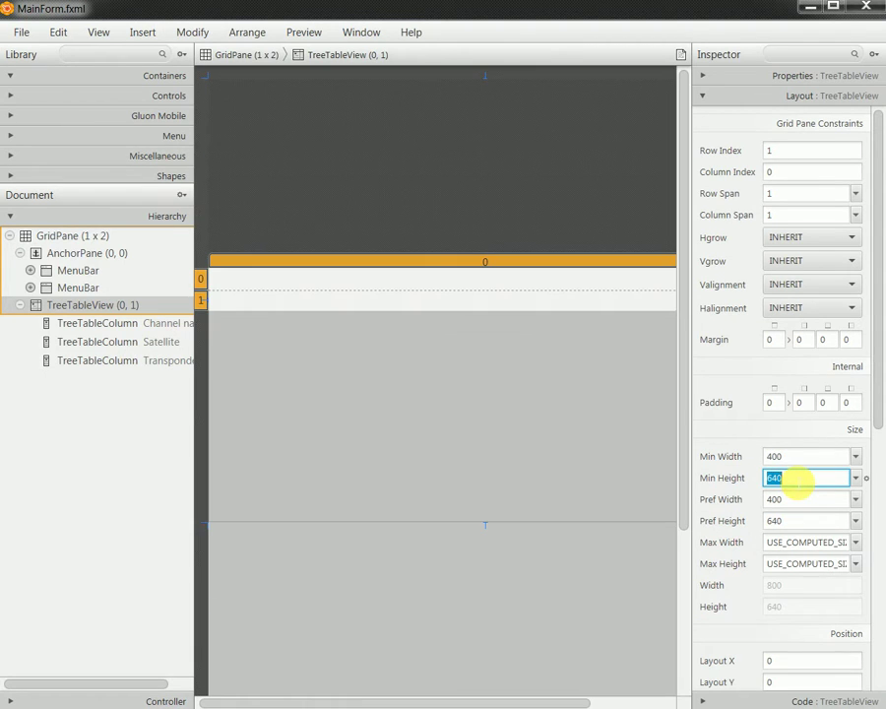
- Preview the main form in a window to check the TreeTableView's layout, and close the preview
click(110, 307)
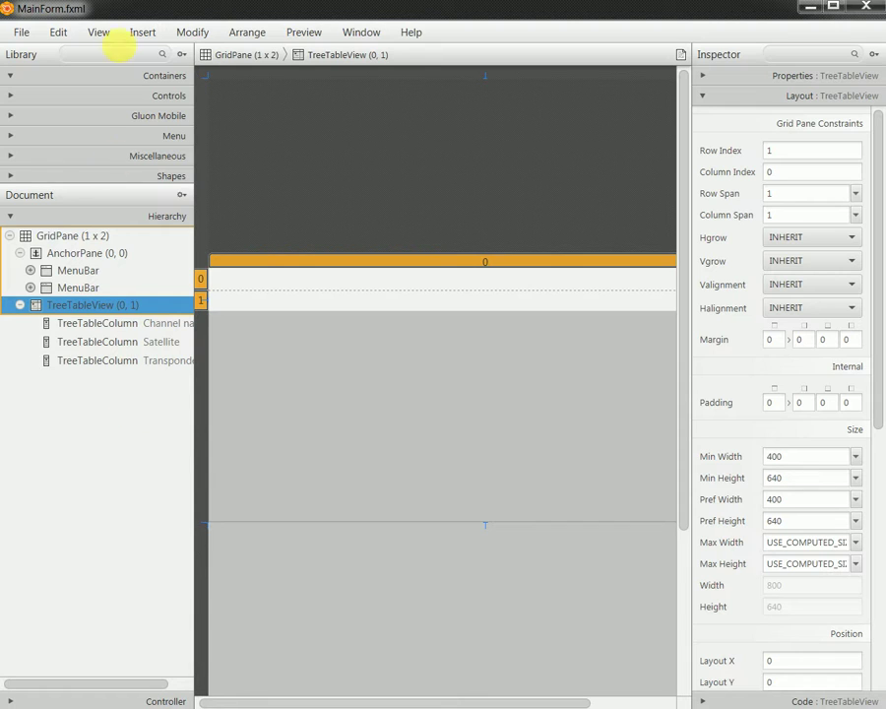
click(293, 34)
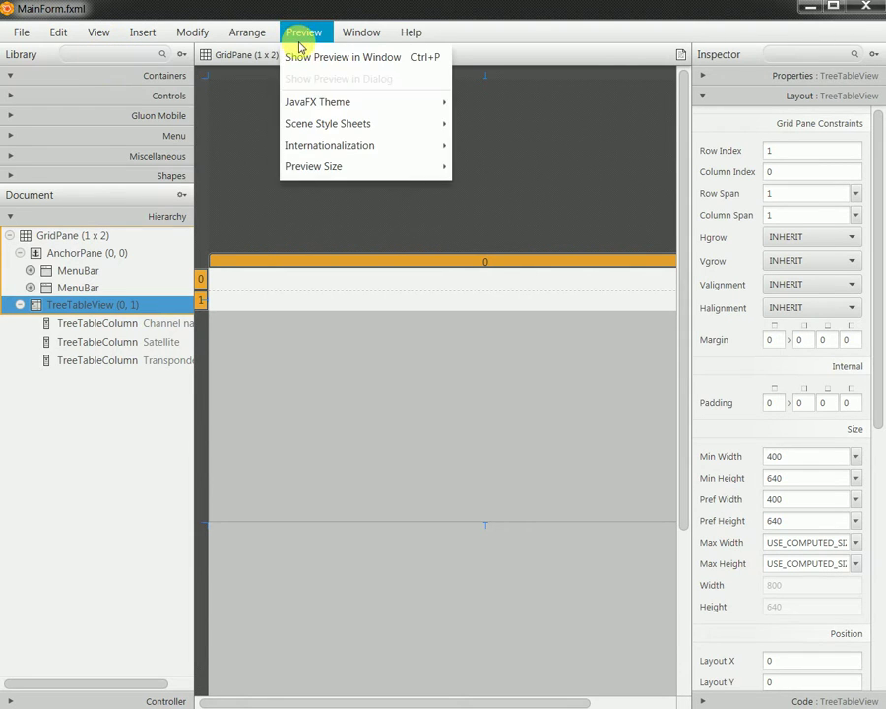
click(303, 56)
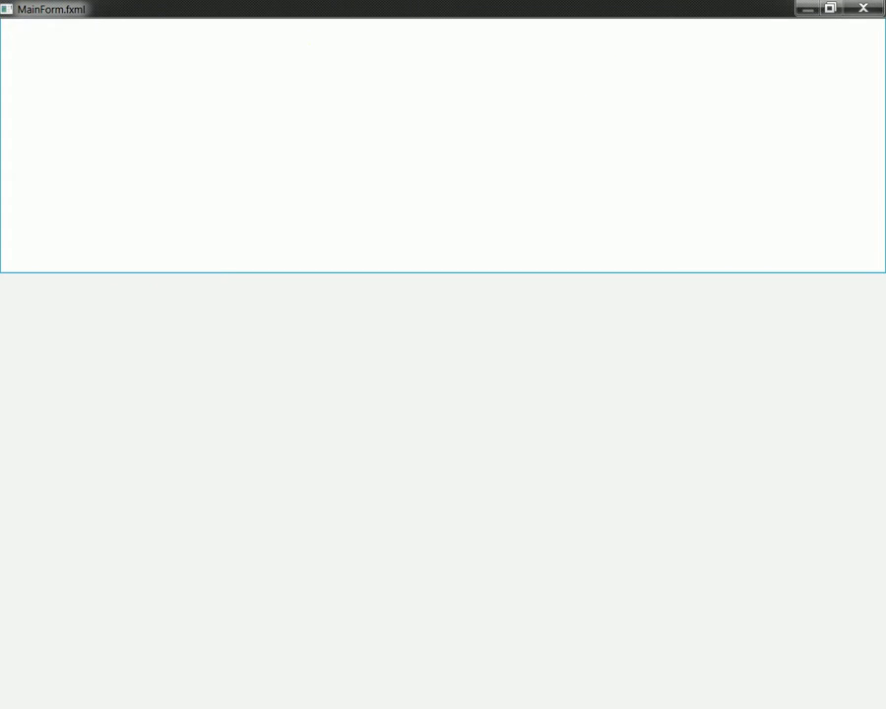
click(863, 8)
- Undo the TreeTableView's last minimum height change and collapse the AnchorPane in the hierarchy
click(60, 32)
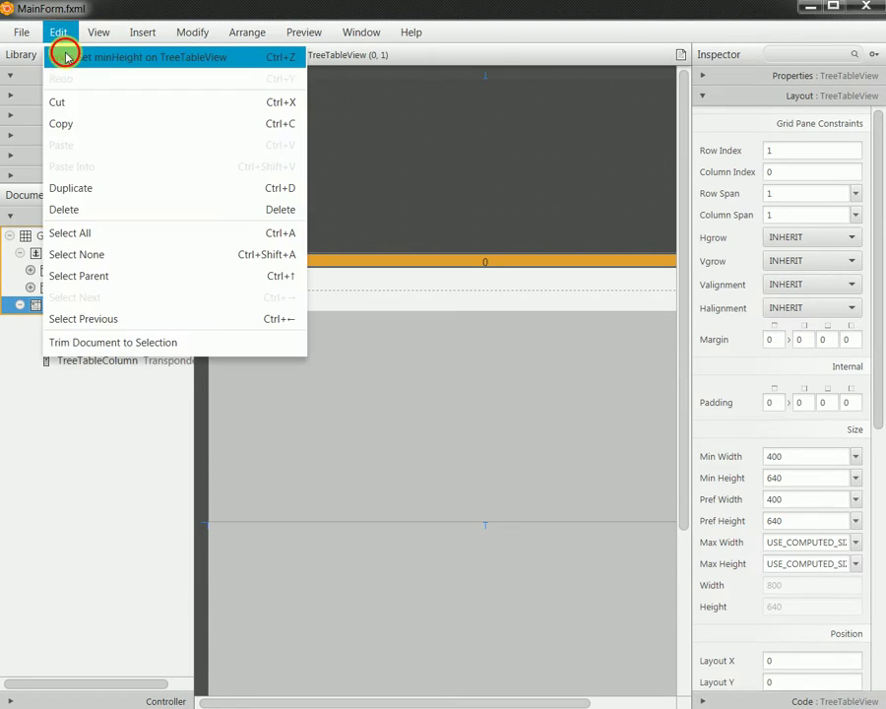
click(67, 54)
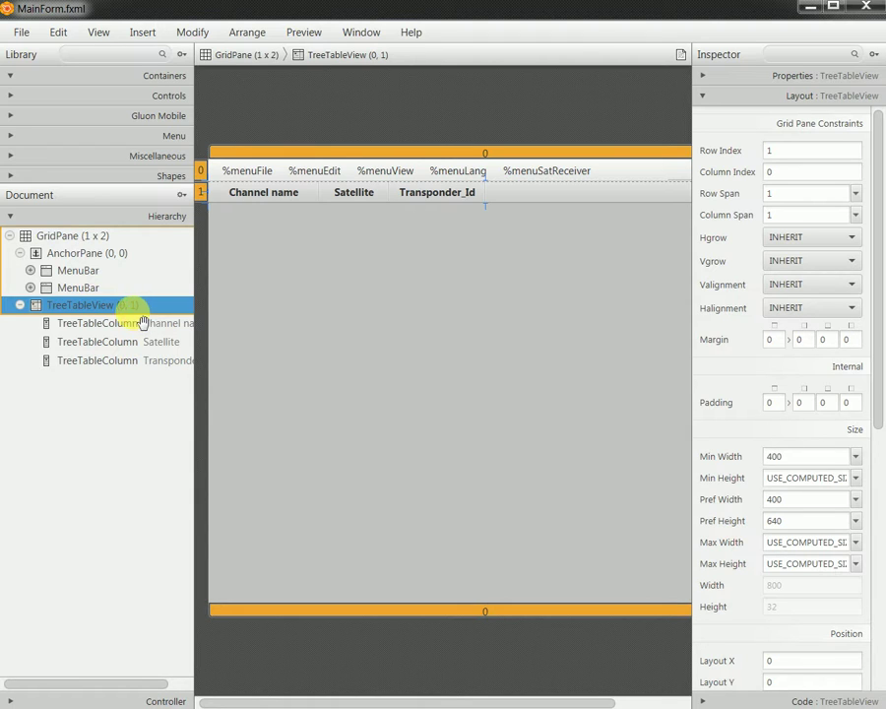
click(20, 253)
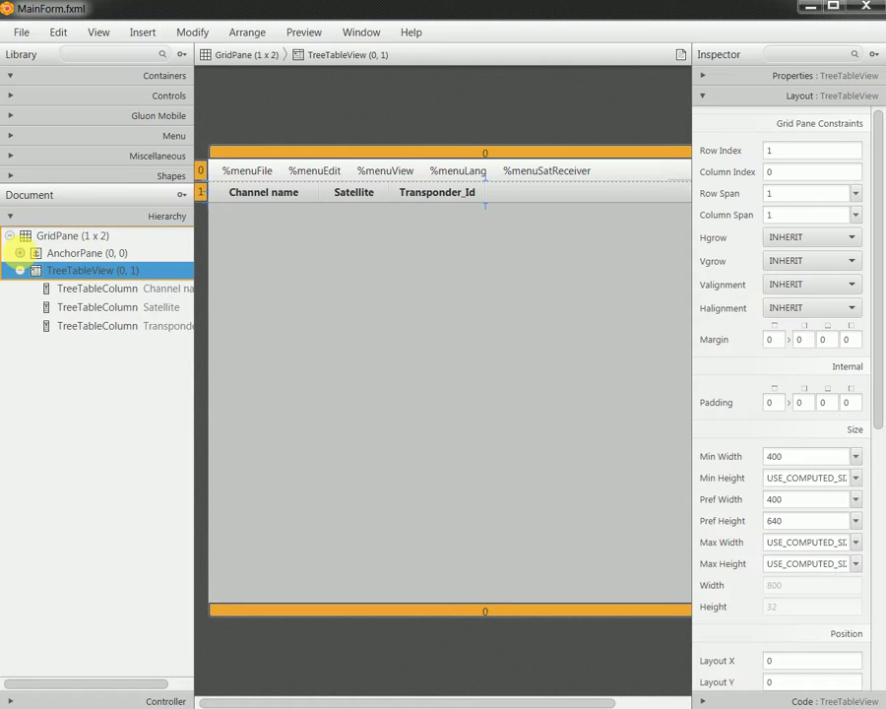
- Try a bottom padding of 20 on the GridPane and reset it to 0
click(57, 238)
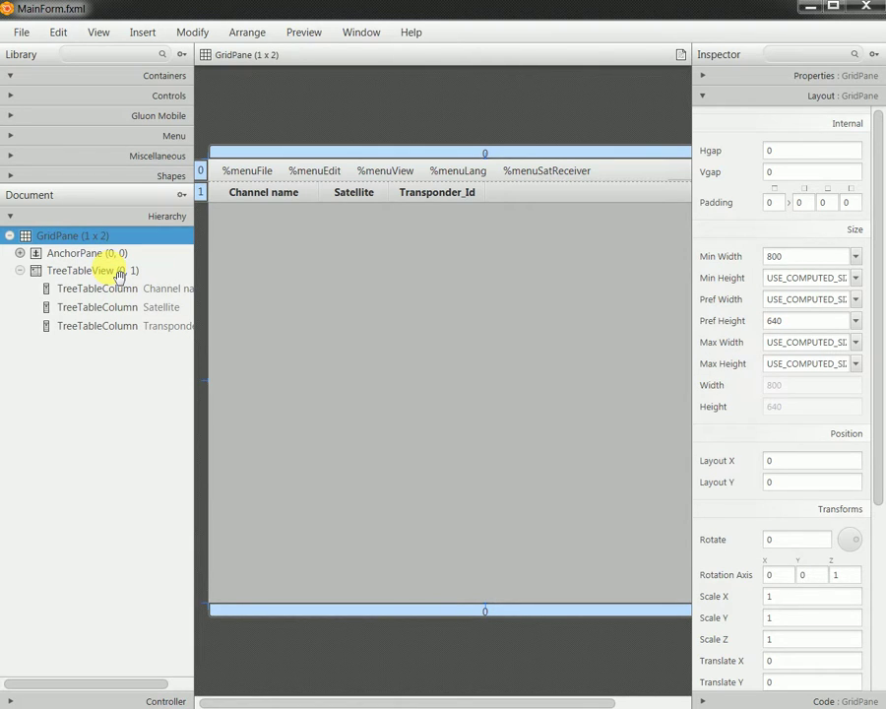
click(832, 202)
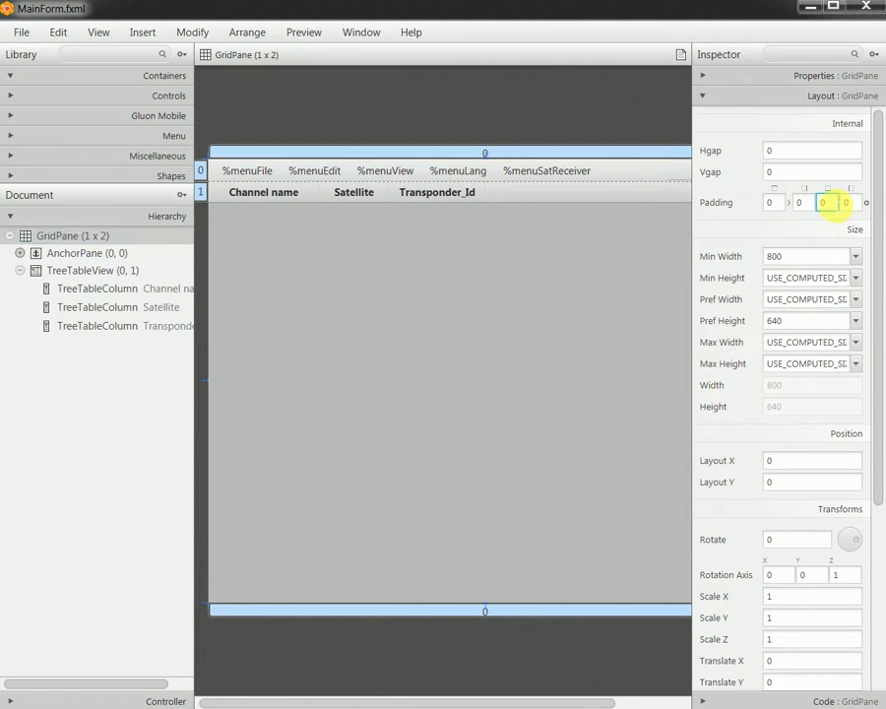
double_click(833, 202)
text(20)
key(BackSpace)
key(BackSpace)
text(0)
- Try a top padding of 10 on the GridPane and reset it to 0
click(772, 202)
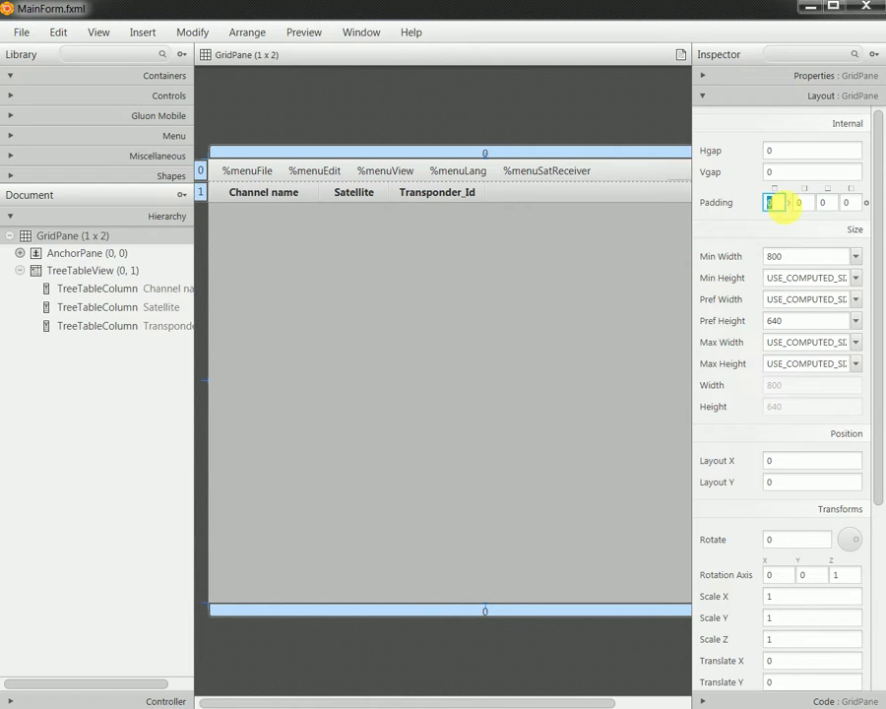
text(10)
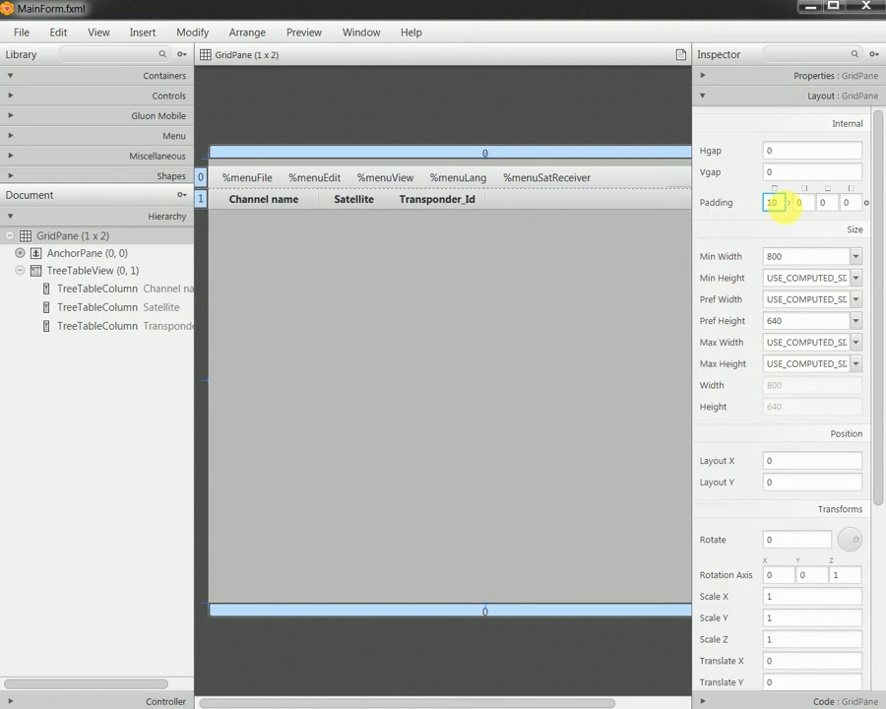
key(BackSpace)
key(BackSpace)
text(0)
key(Return)
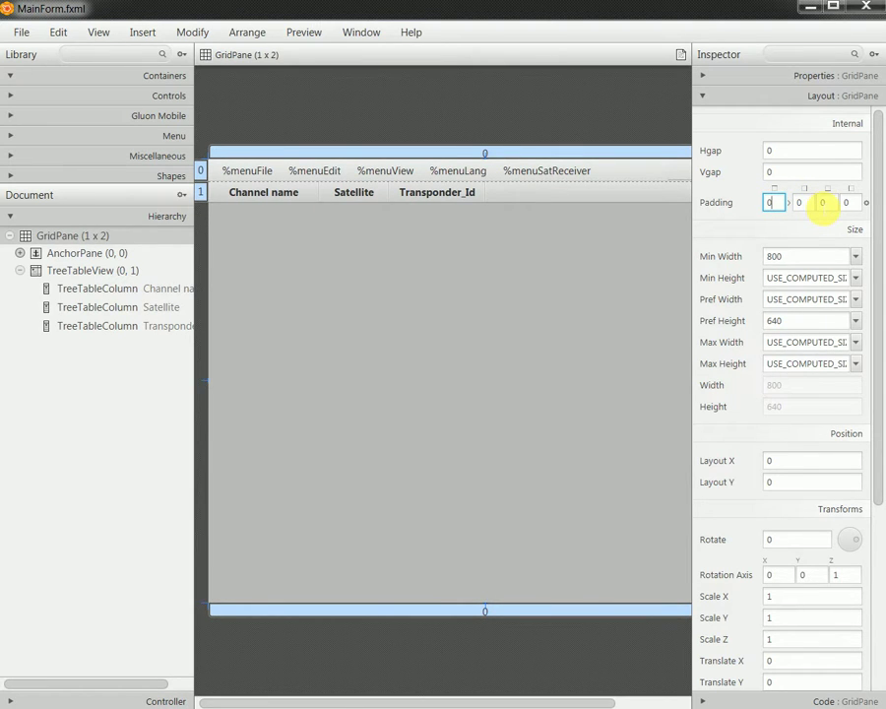
- Try the GridPane's bottom padding at 20 once more and return it to 0
click(823, 202)
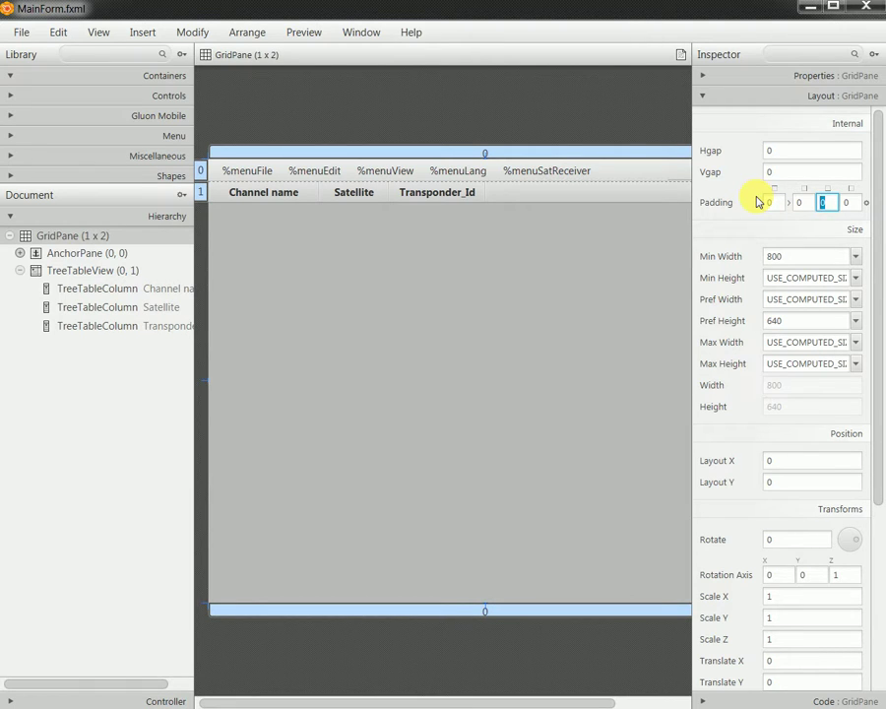
text(20)
key(BackSpace)
key(BackSpace)
text(0)
- Try a horizontal gap of 20 on the GridPane and reset it to 0
click(786, 175)
key(shift+Tab)
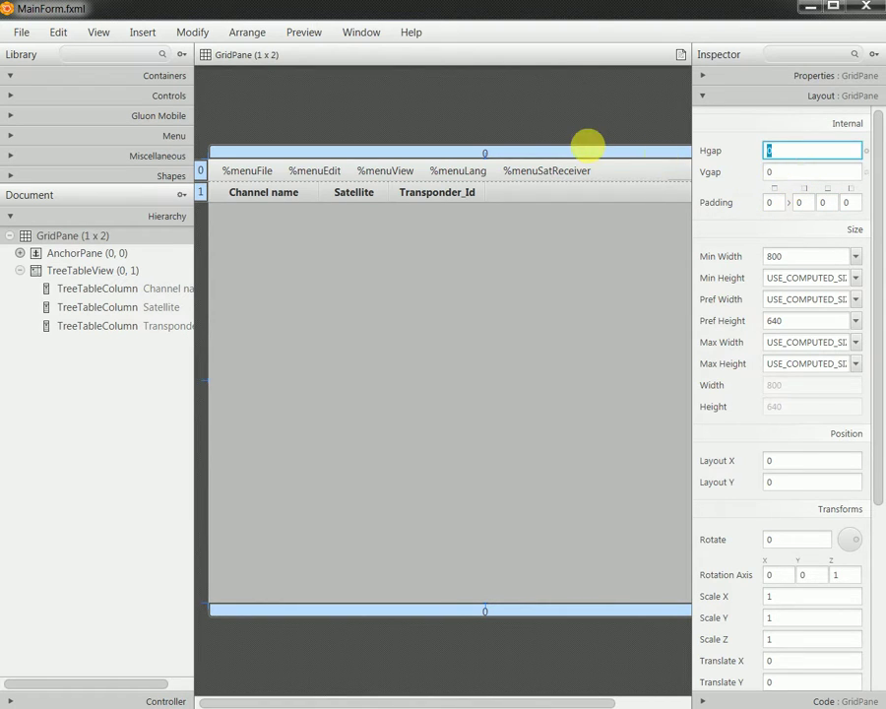
text(20)
key(Return)
key(BackSpace)
text(0)
key(Return)
- Set the GridPane's vertical gap to 20 and clear the selection
click(791, 177)
text(20)
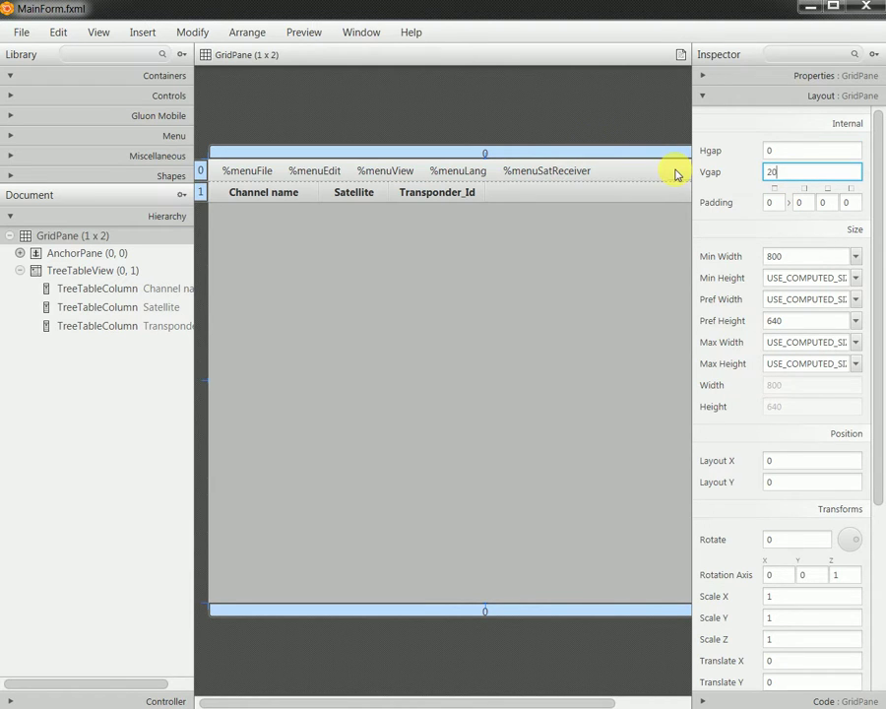
key(Return)
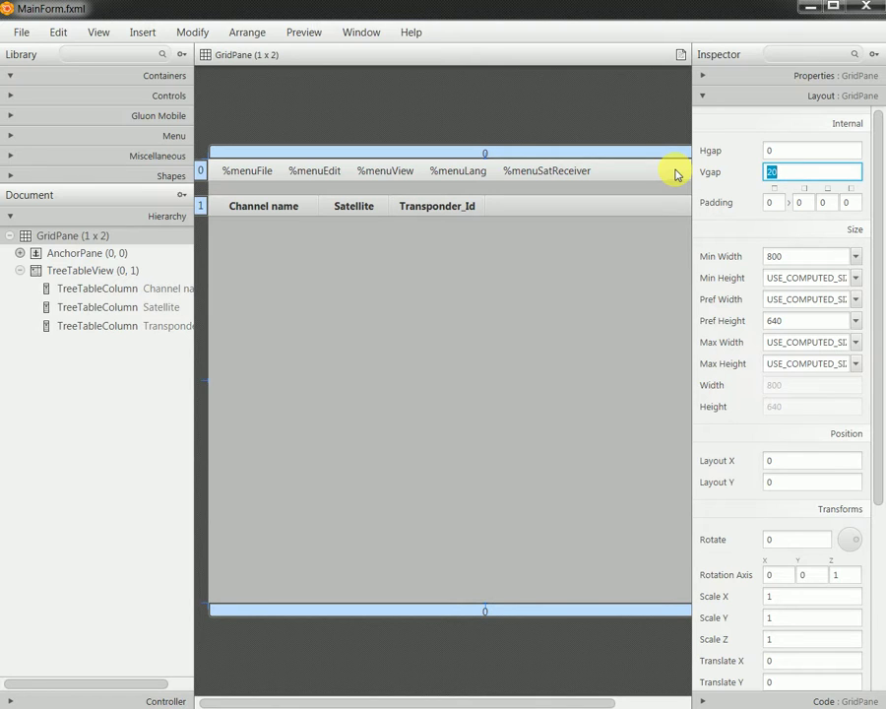
click(125, 385)
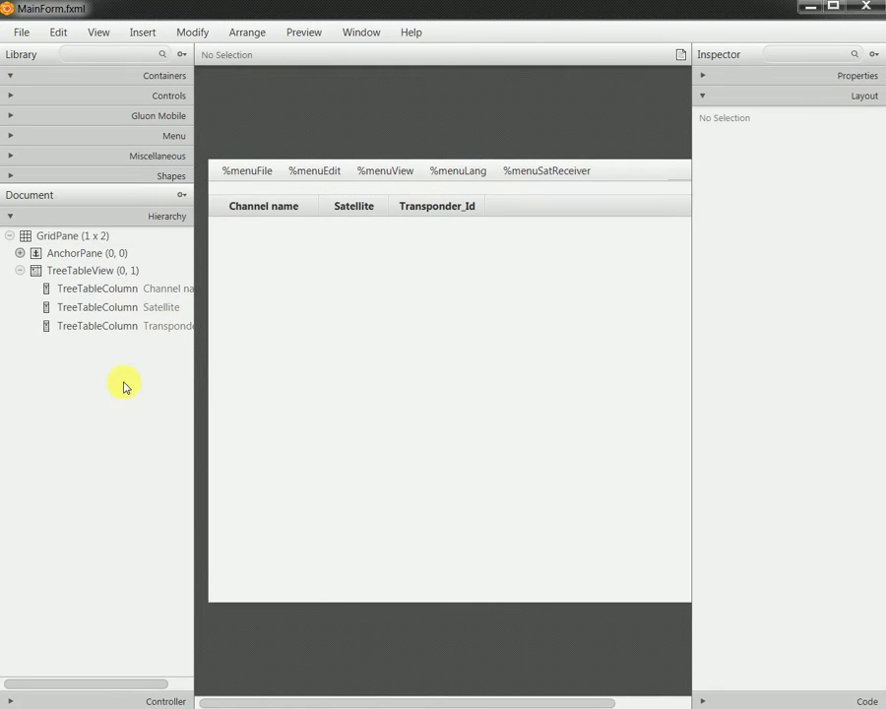
- Review the TreeTableView's general properties and clear the selection
click(113, 276)
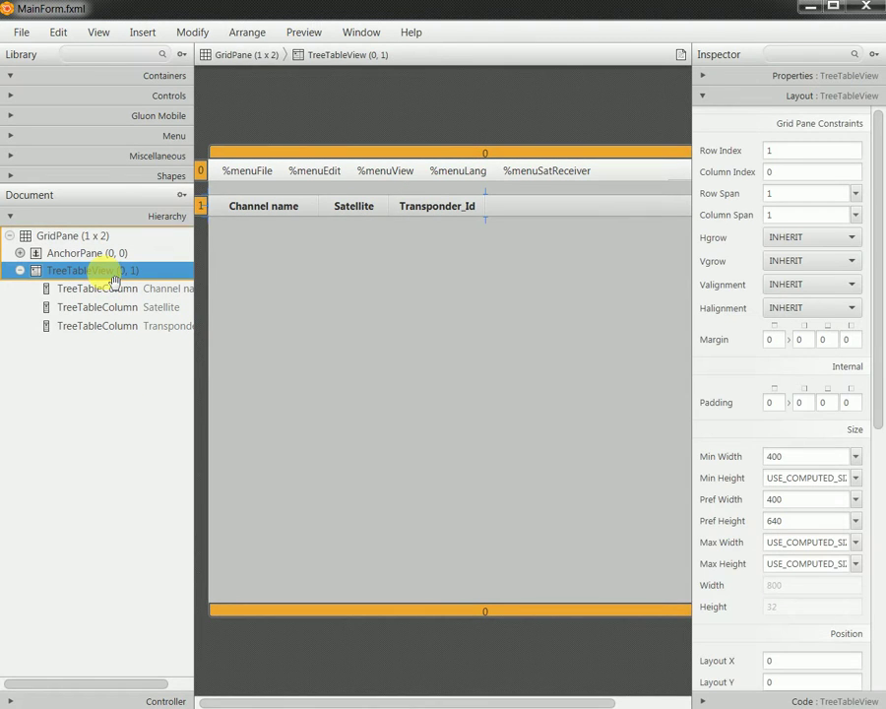
click(705, 76)
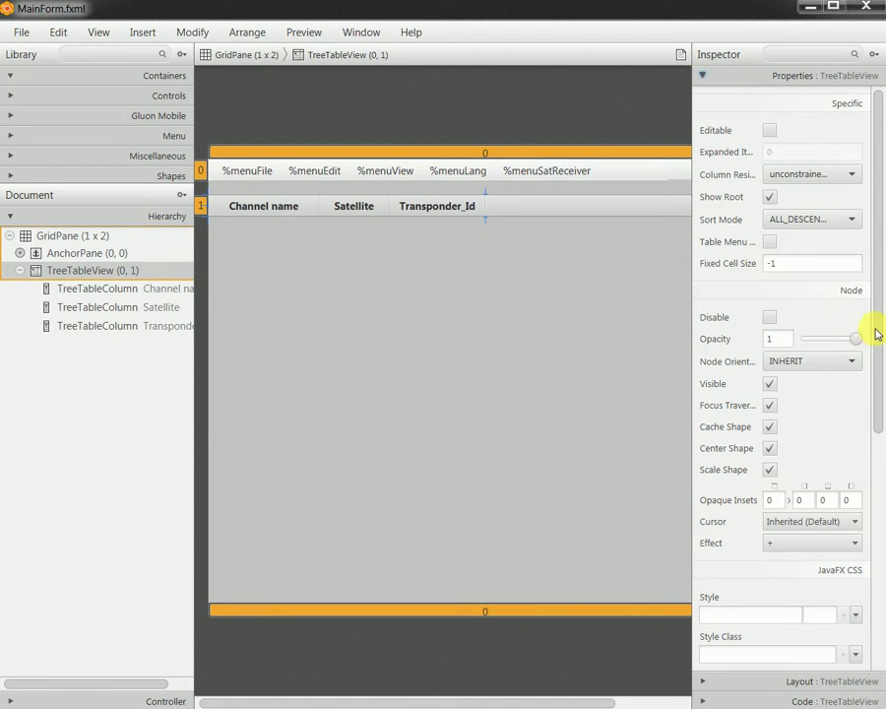
drag(875, 331, 855, 161)
click(118, 421)
- Save the form, preview it in a window to check the spacing between menus and table, and close the preview
click(21, 32)
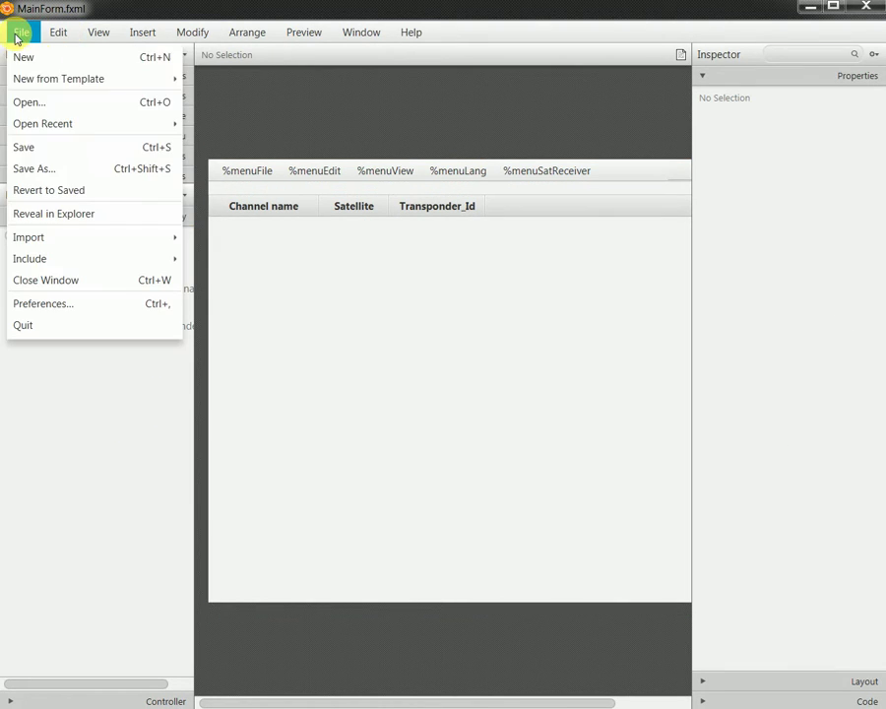
click(60, 145)
click(325, 33)
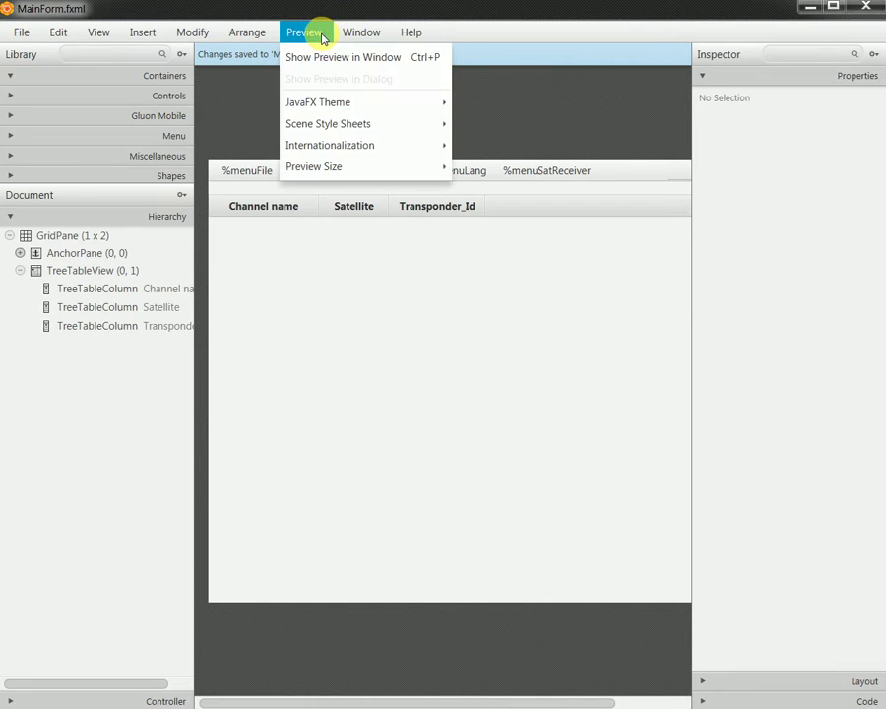
click(323, 55)
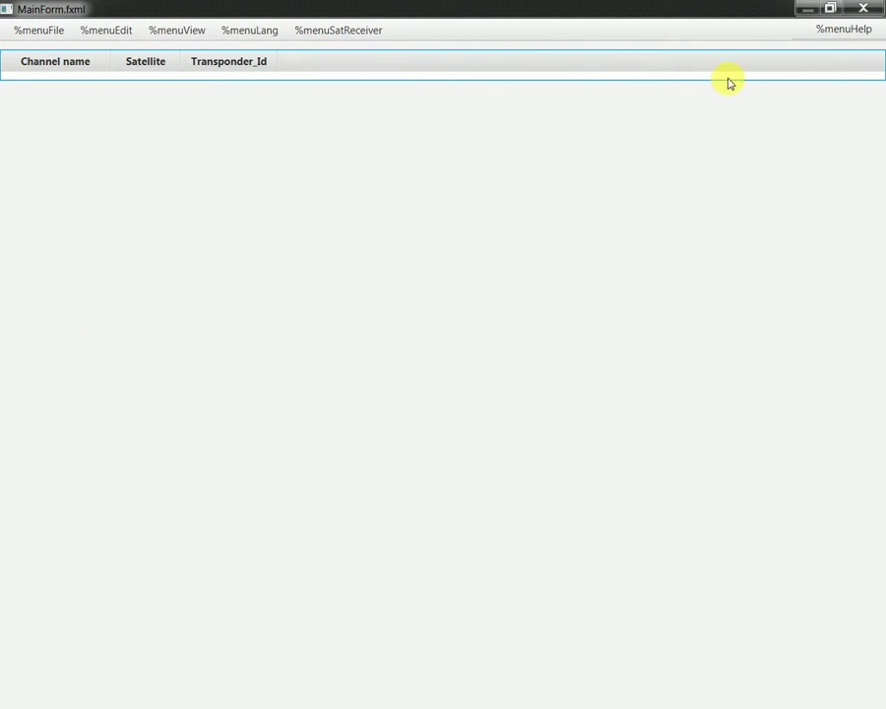
click(864, 10)
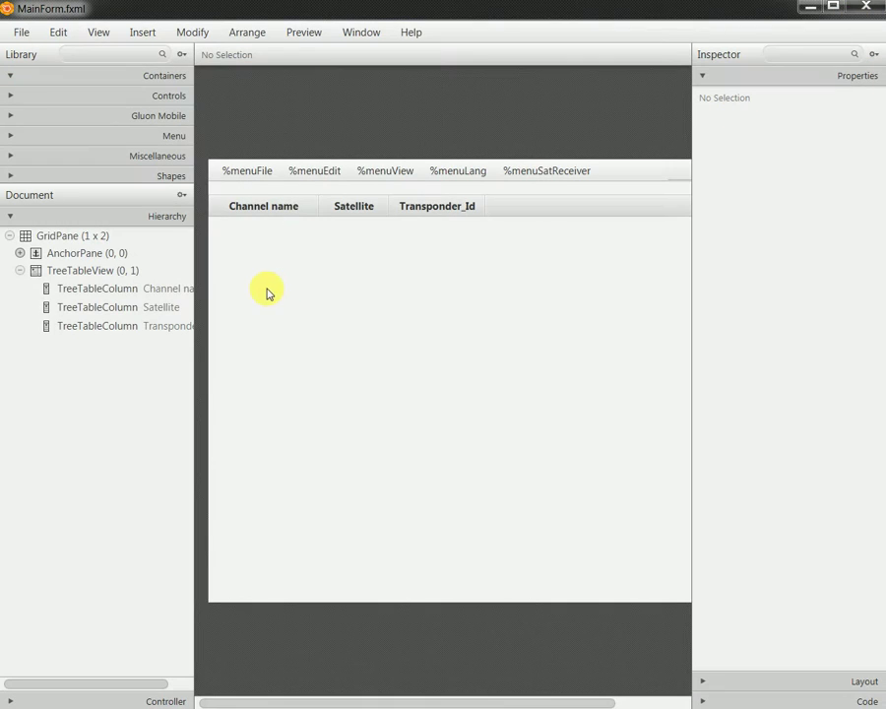
- Review the GridPane's general properties and set its vertical gap to 10
click(77, 236)
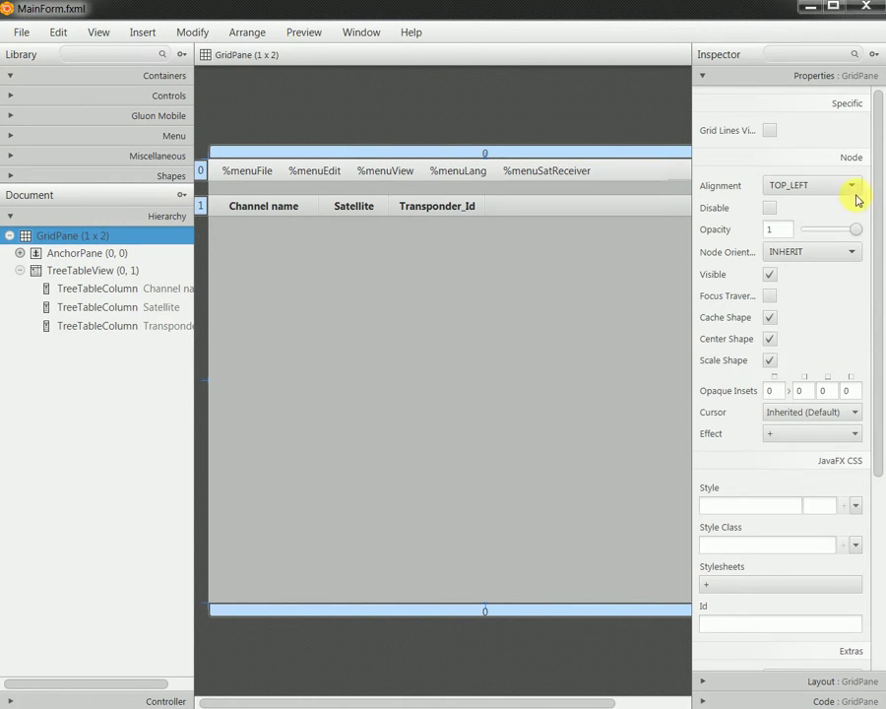
drag(878, 214, 875, 498)
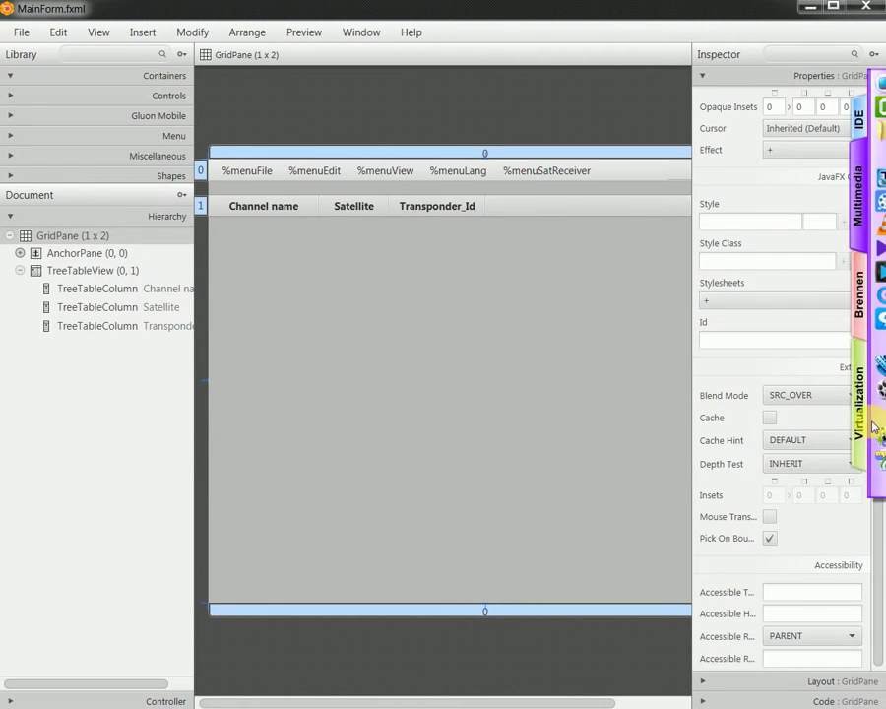
scroll(780, 83, down, 1)
click(780, 83)
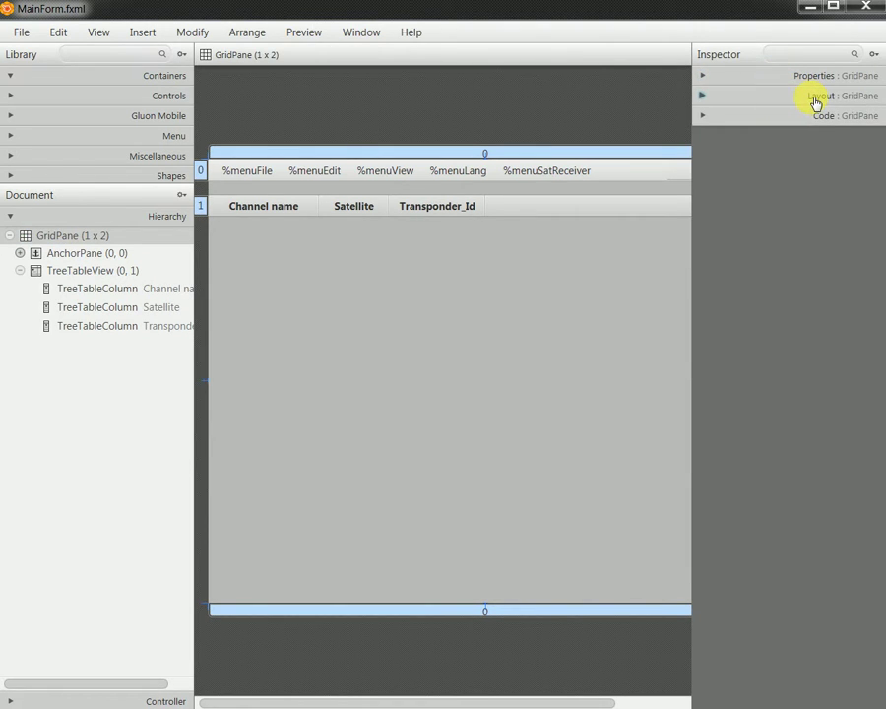
click(810, 99)
double_click(800, 171)
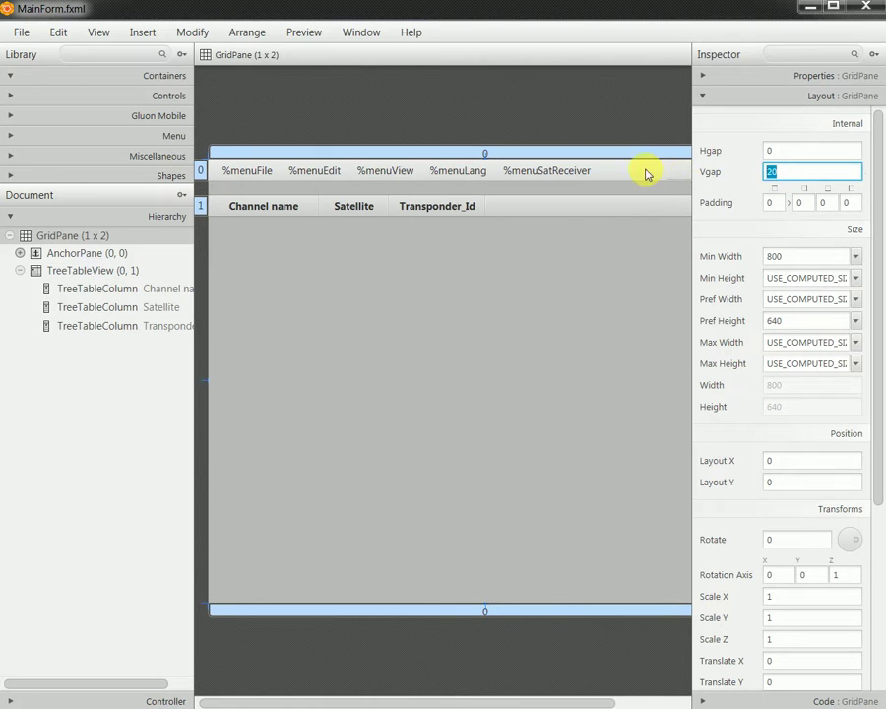
text(10)
key(Return)
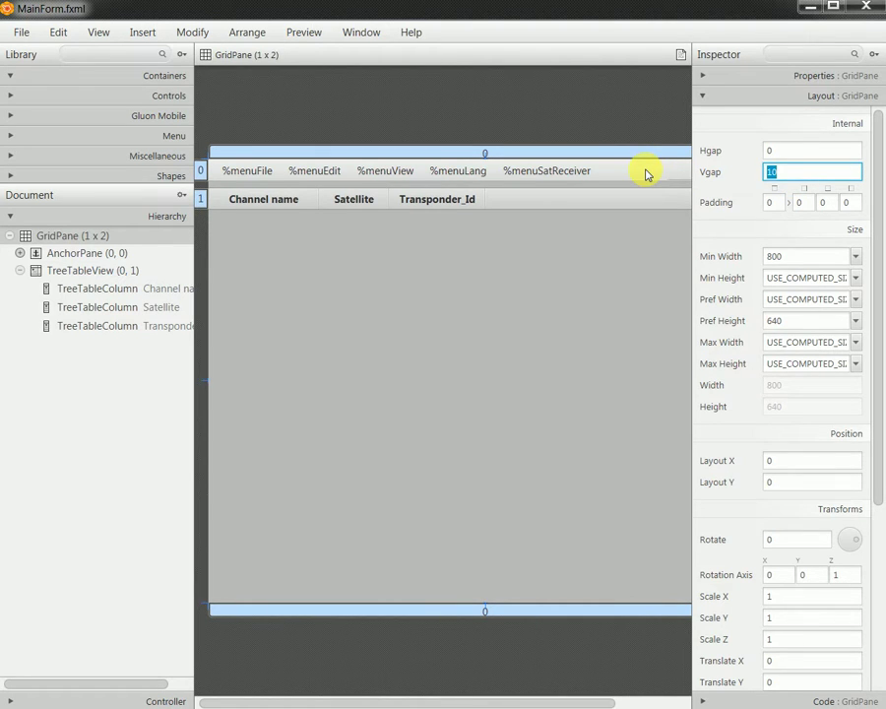
- Try GridPane vertical gap values of 2 and 1
key(BackSpace)
text(2)
key(Return)
text(1)
key(Return)
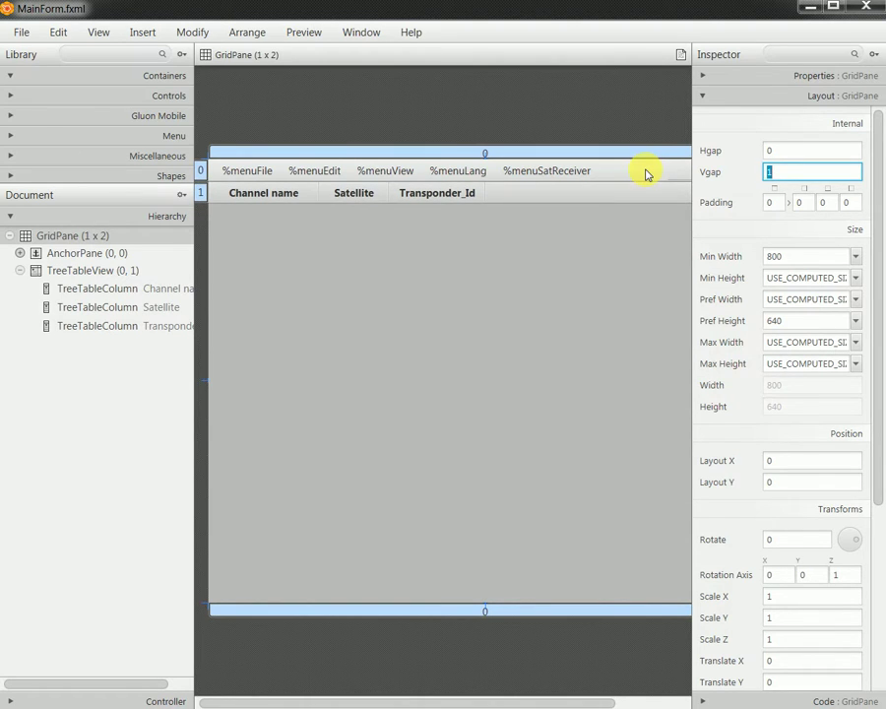
- Set the GridPane's vertical gap to 0 and save the form
key(BackSpace)
text(0)
key(Return)
click(6, 33)
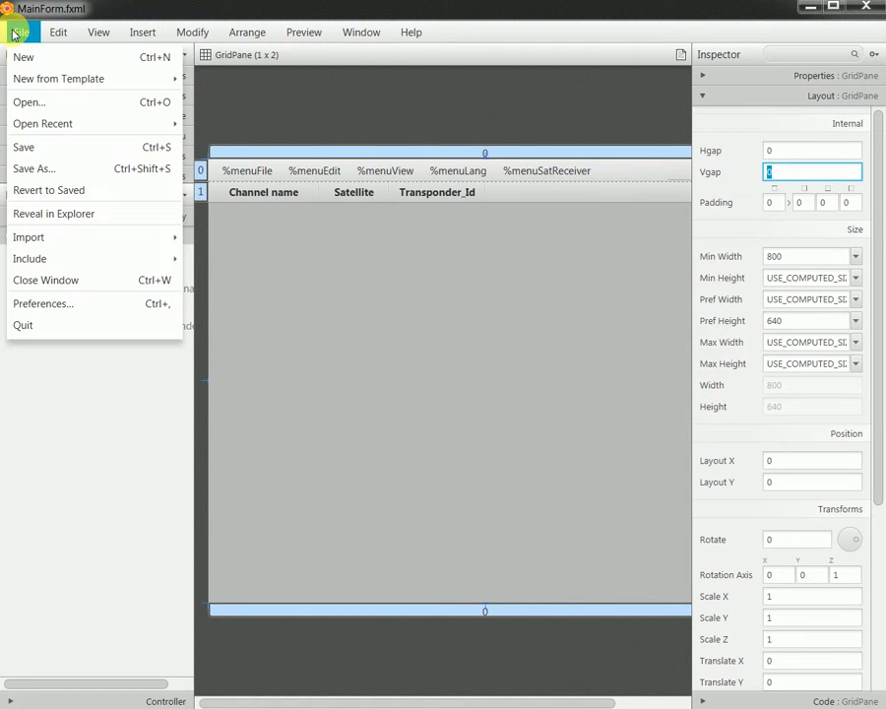
click(65, 147)
- Preview the form in a window, restore it from full size, check that its menus open above the table, and close the preview
click(315, 34)
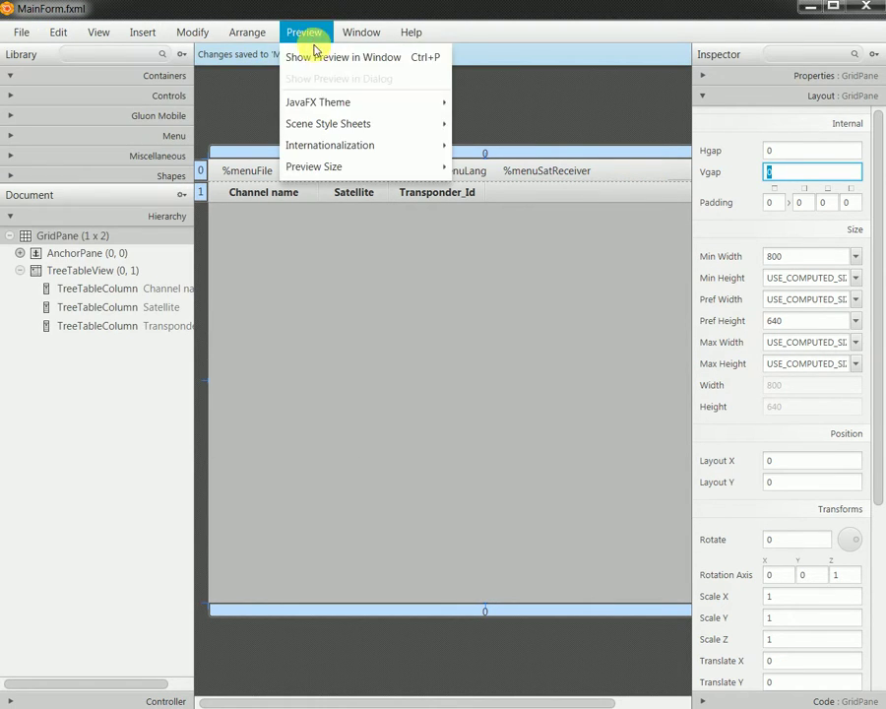
click(312, 55)
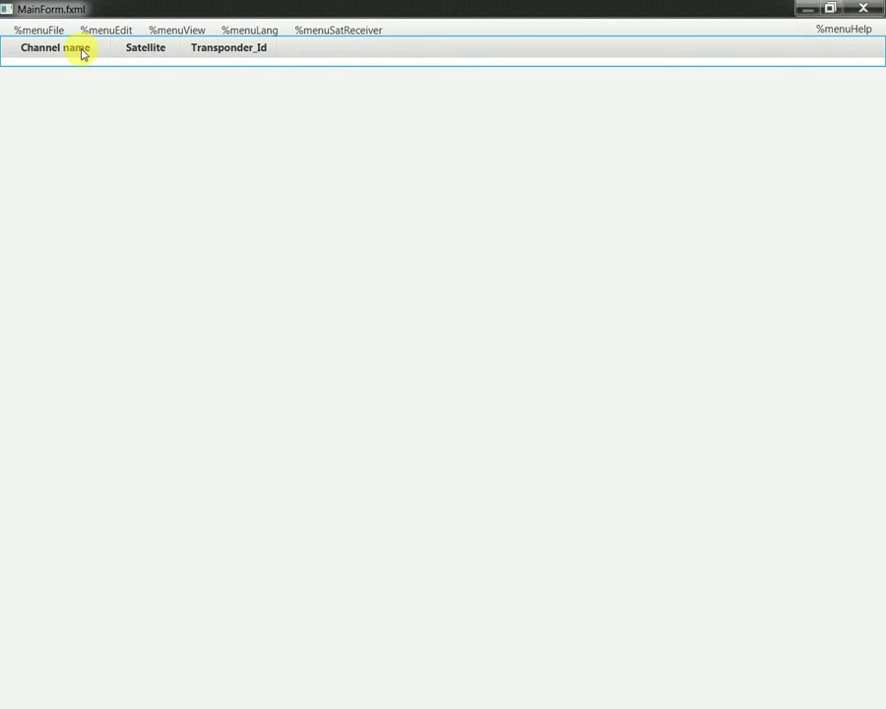
double_click(522, 16)
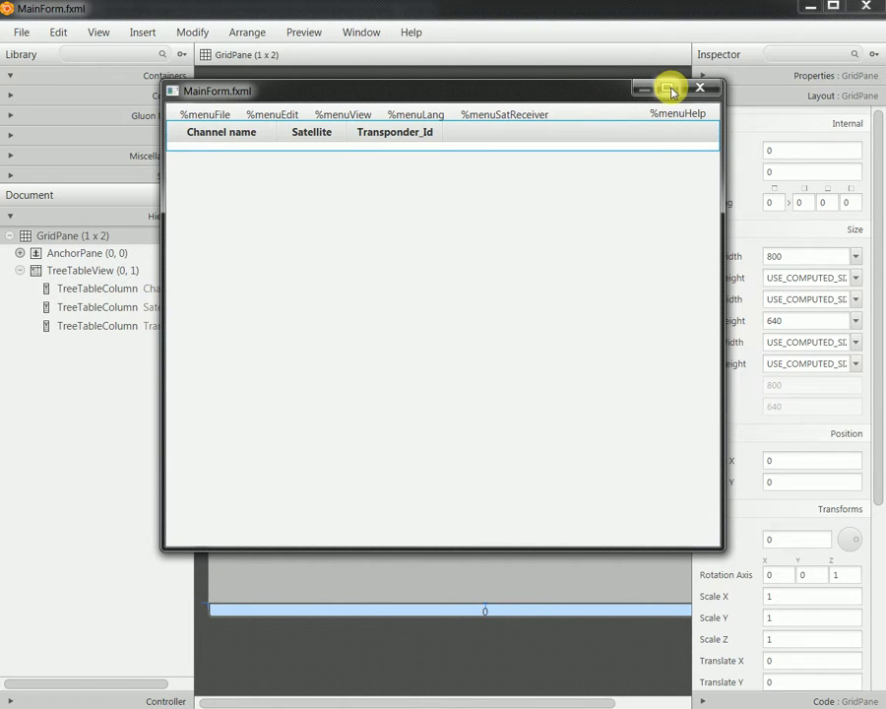
click(534, 120)
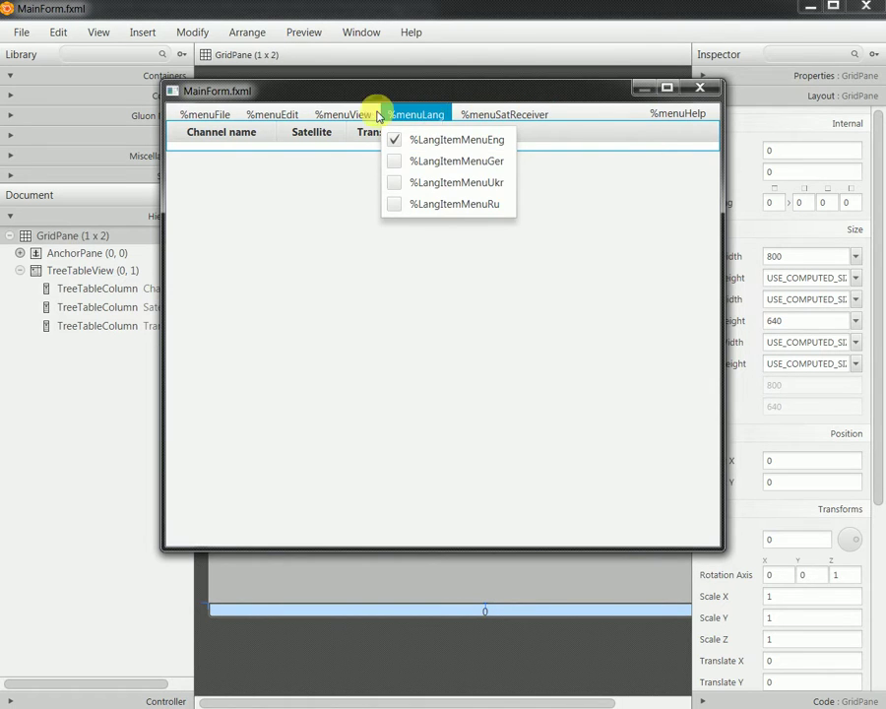
mouse_move(209, 116)
click(534, 171)
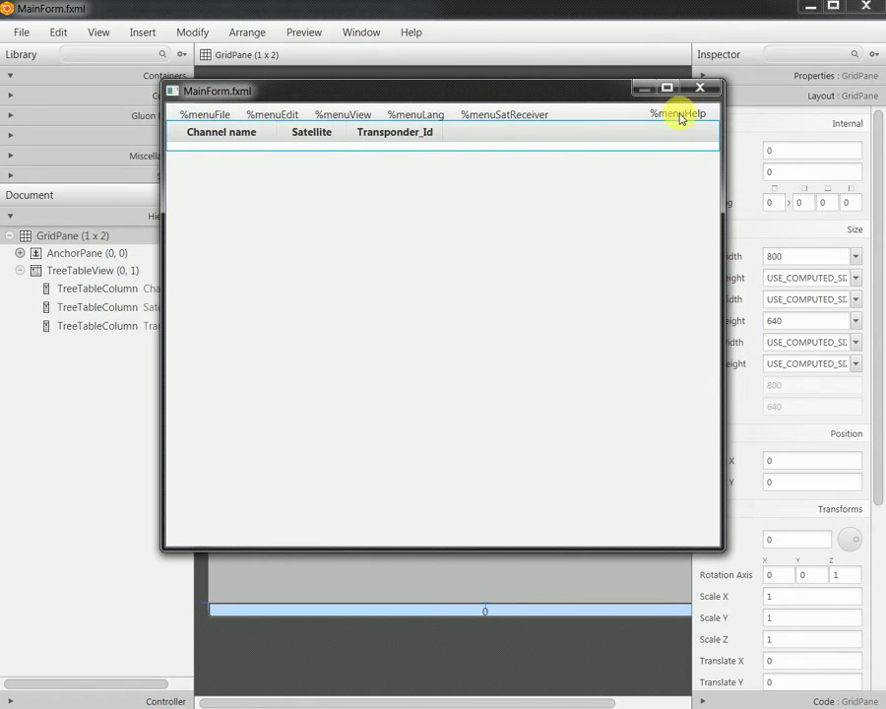
click(701, 89)
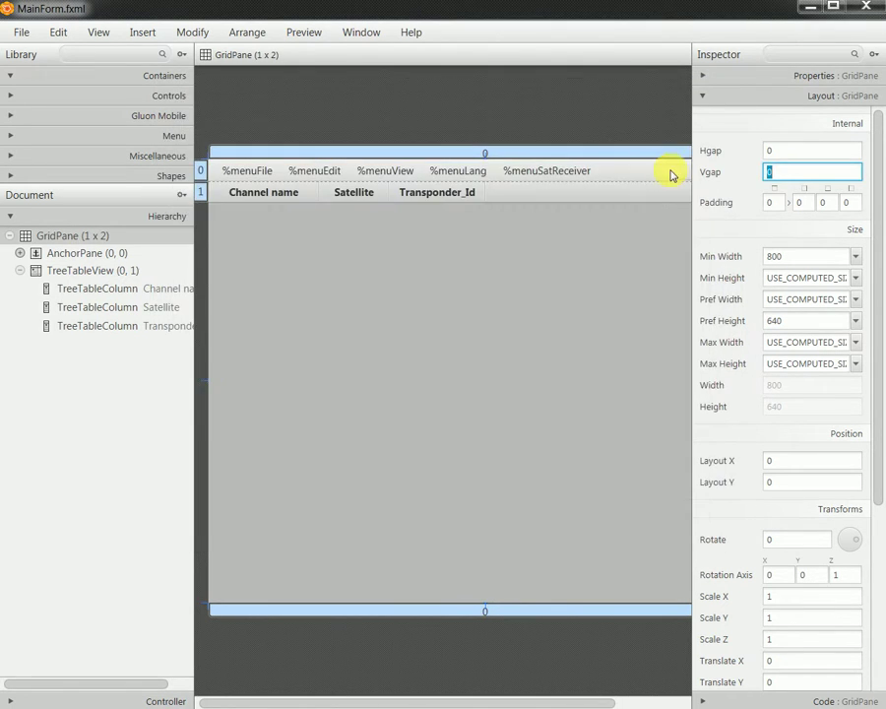
- Set the preferred height of the table's grid row (row 1) to USE_COMPUTED_SIZE
click(106, 273)
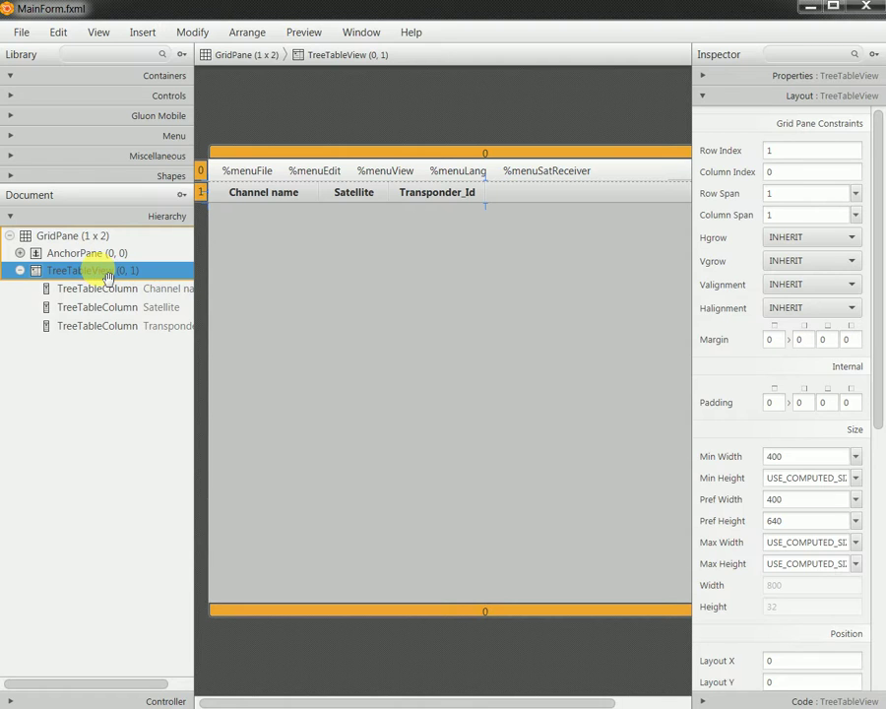
click(201, 193)
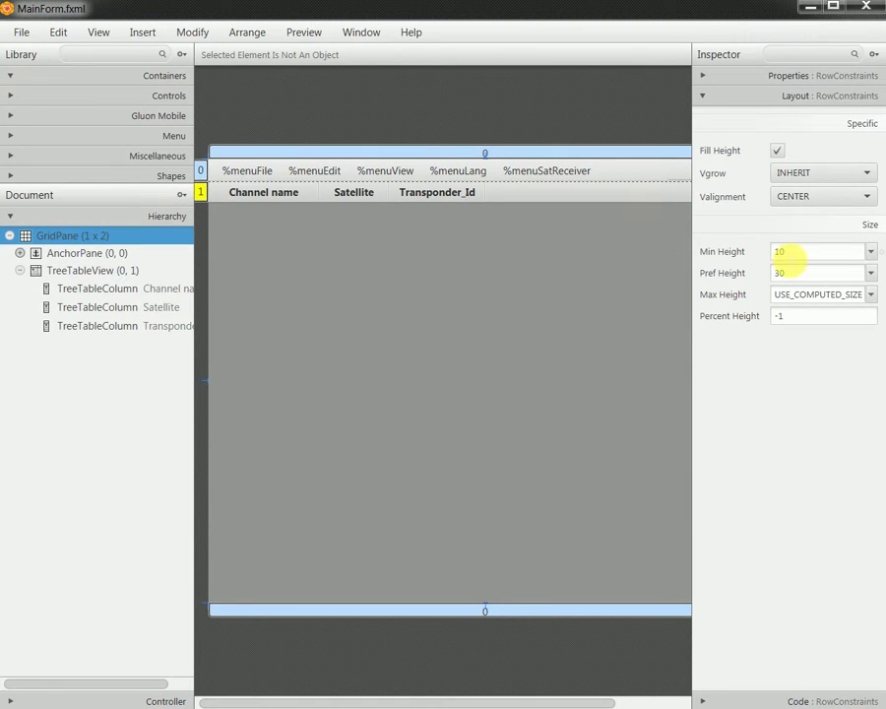
click(873, 274)
click(843, 296)
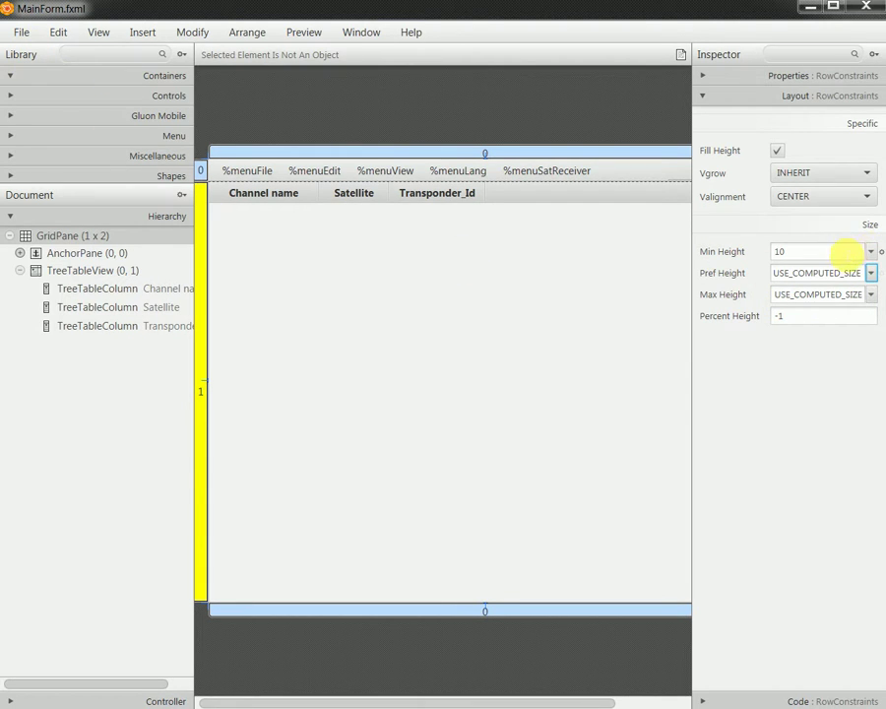
- Try minimum heights of 30, 40 and 100 for the table's grid row
double_click(847, 253)
text(30)
key(Return)
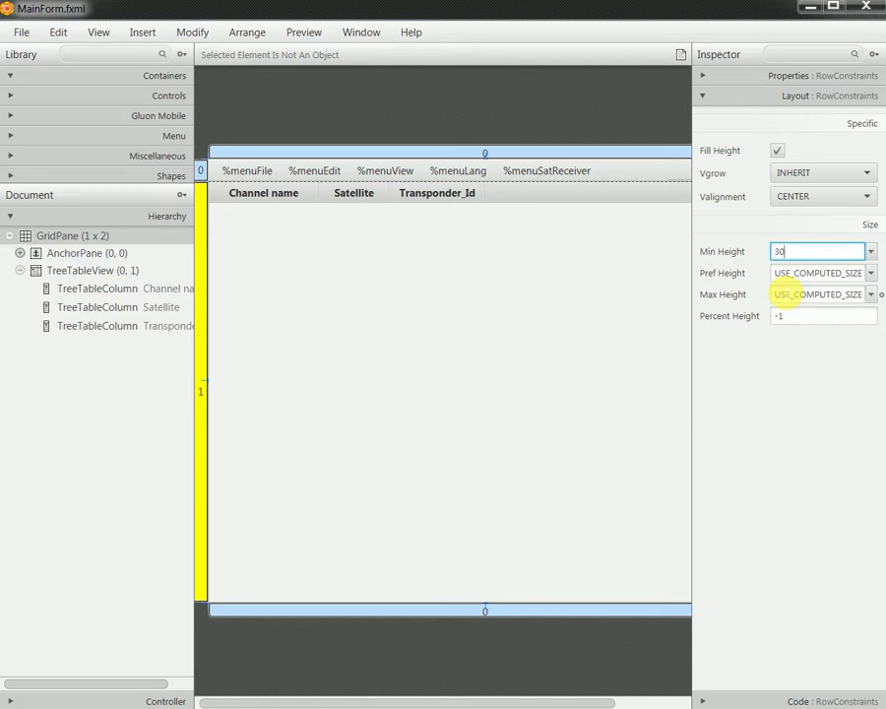
text(40)
key(Return)
text(100)
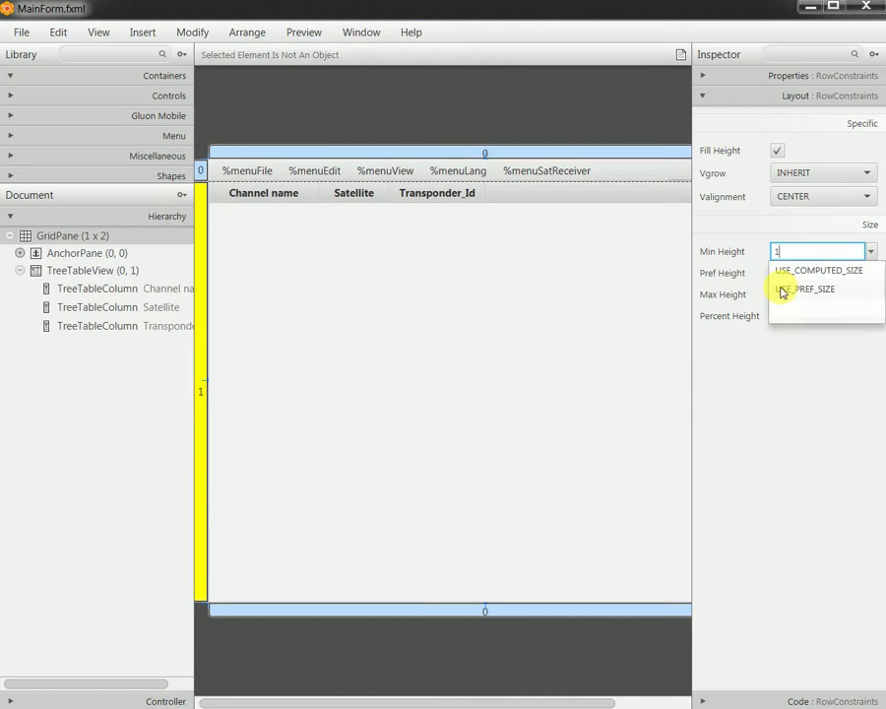
key(Return)
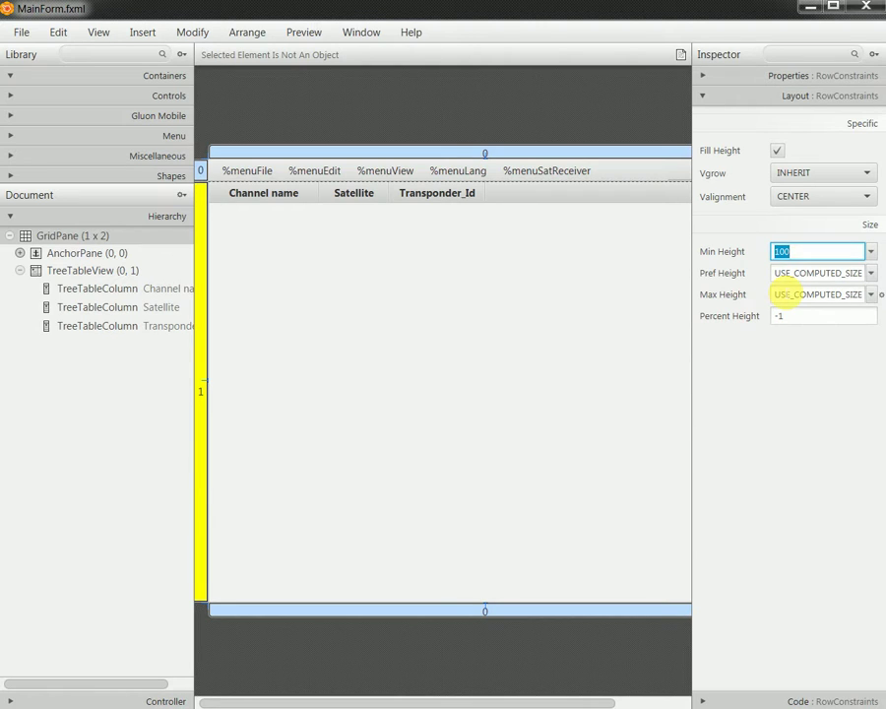
- Set the minimum height of the table's grid row to 20 and save the form
key(BackSpace)
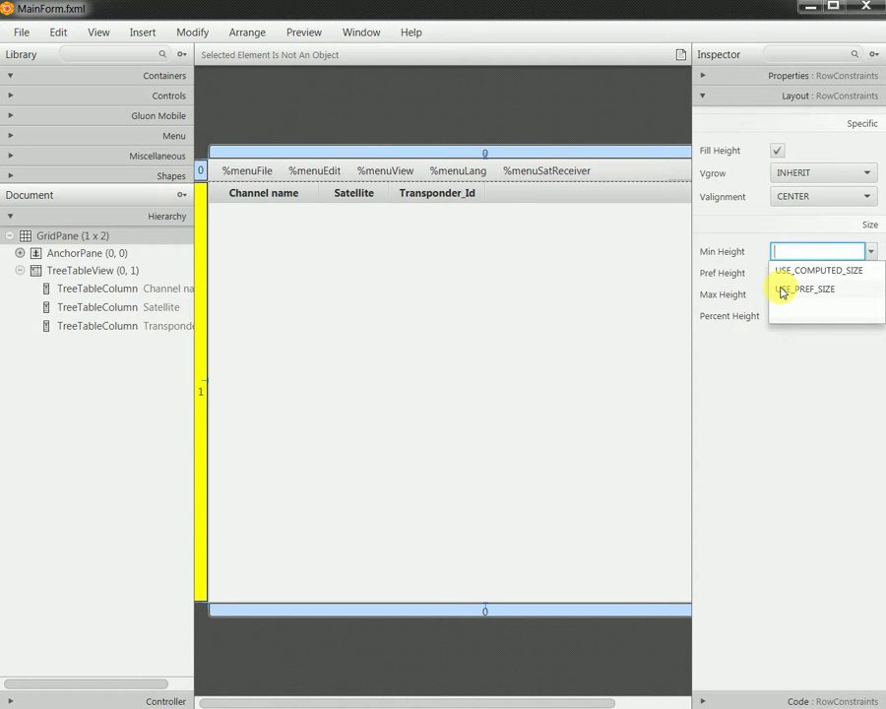
text(20)
key(Return)
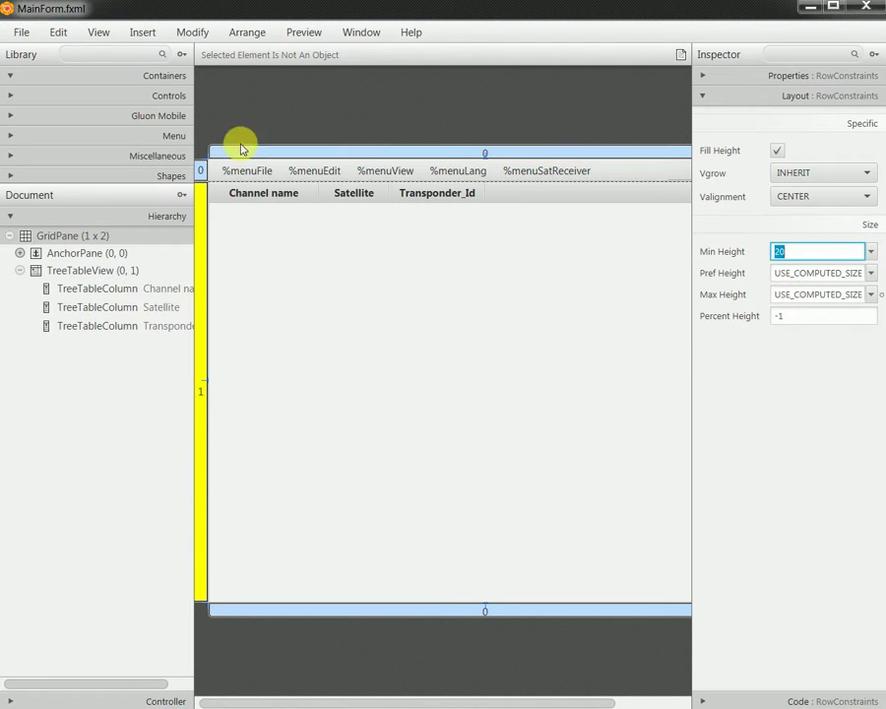
click(22, 30)
click(59, 150)
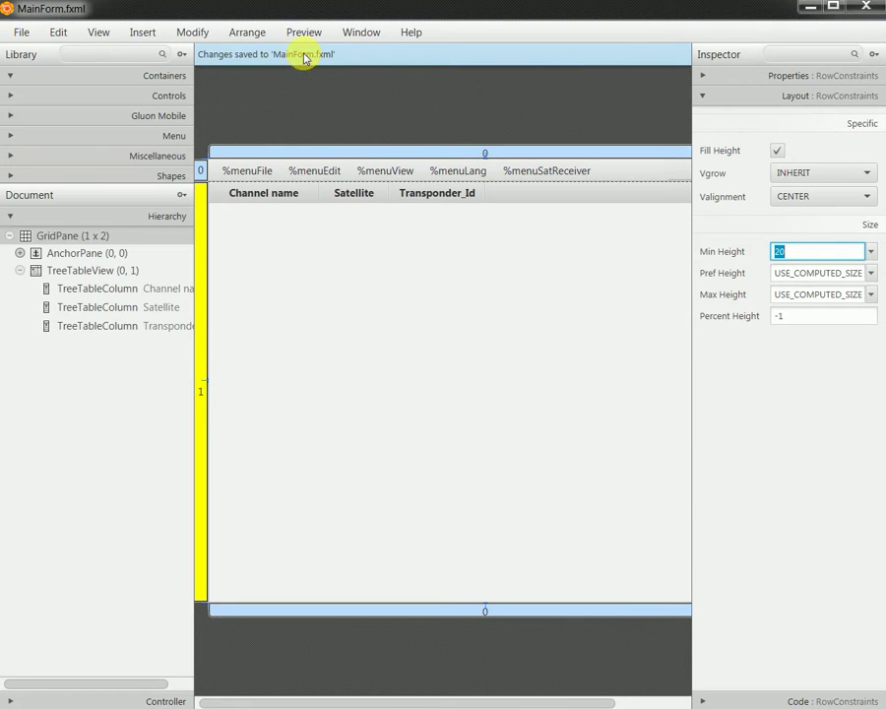
- Preview the form in a window, check that its menus open above the table, and close the preview
click(306, 35)
click(310, 56)
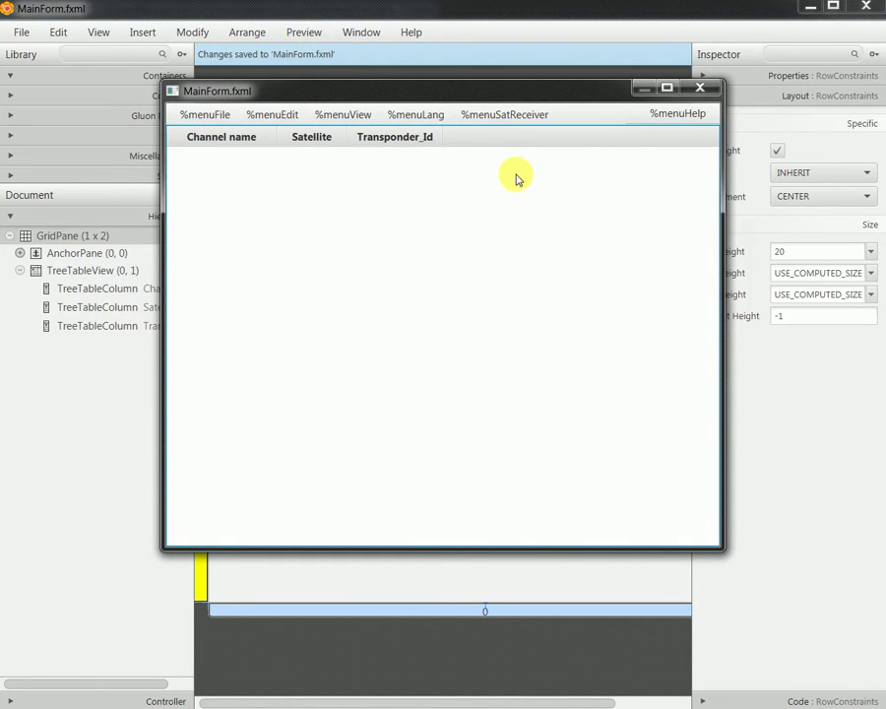
click(497, 115)
mouse_move(422, 118)
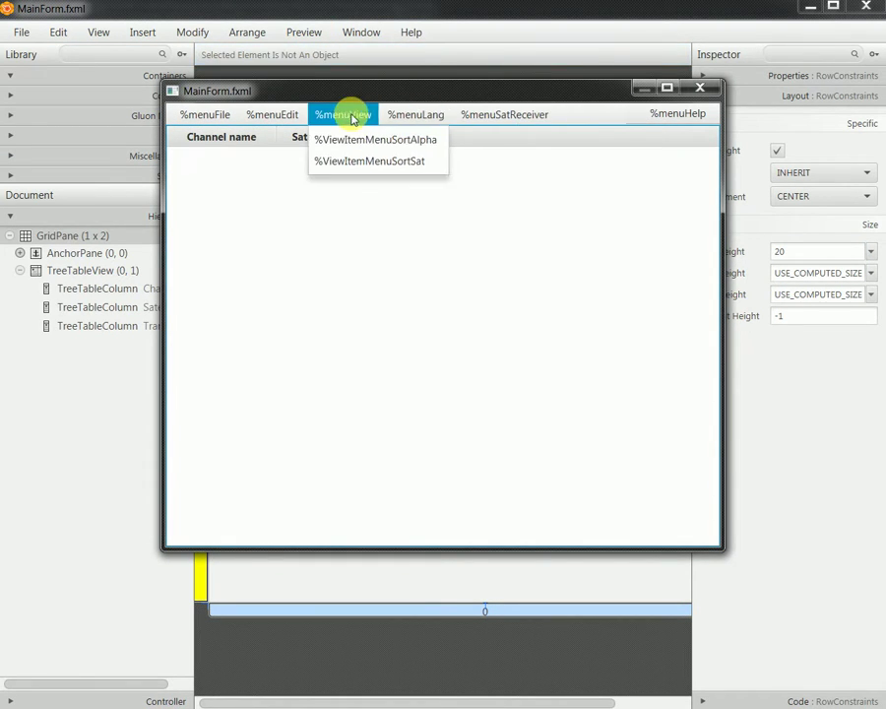
mouse_move(224, 119)
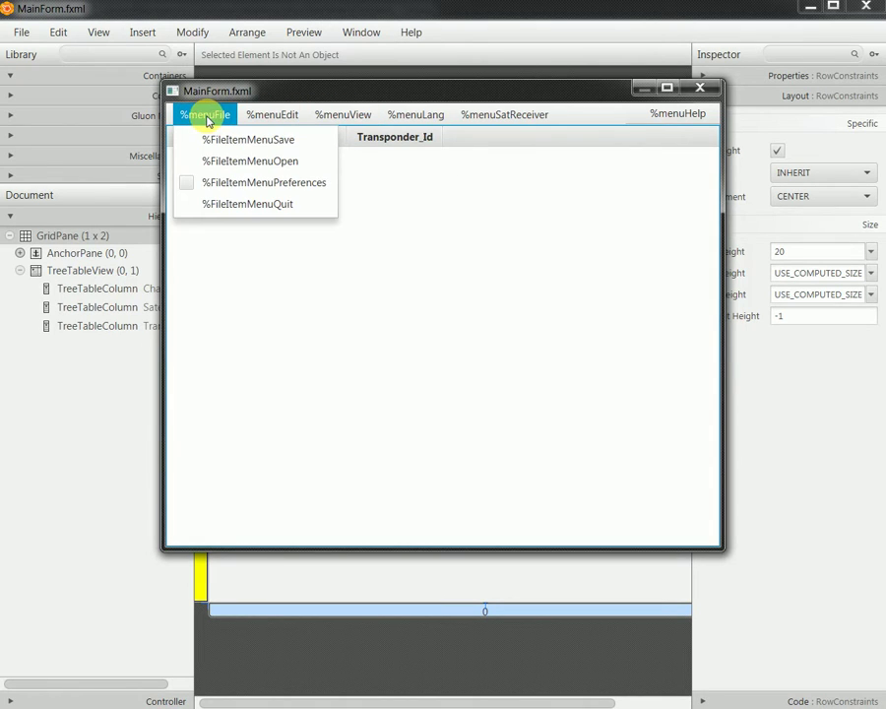
click(287, 327)
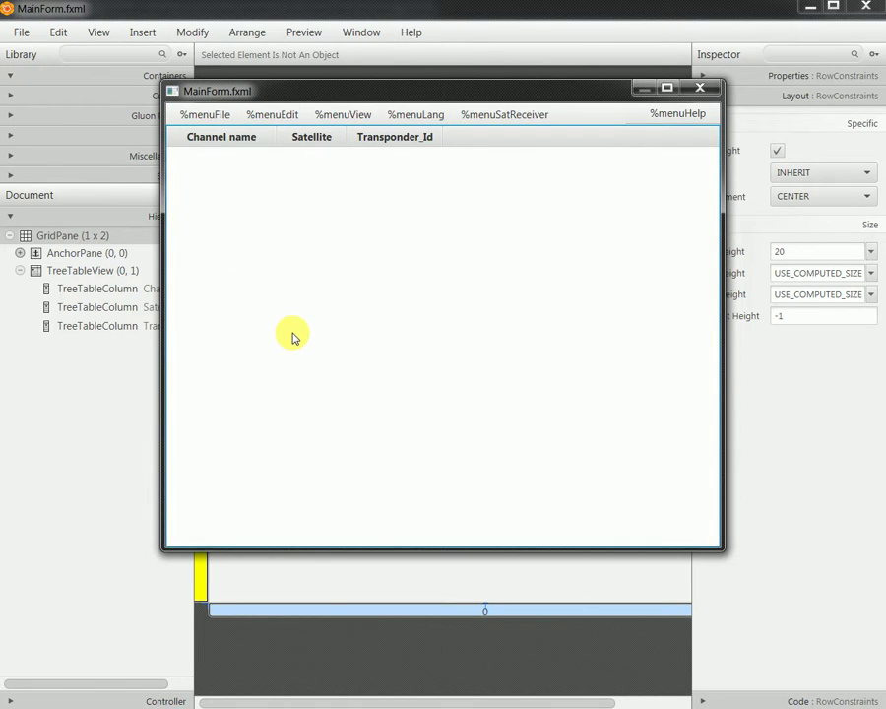
click(700, 88)
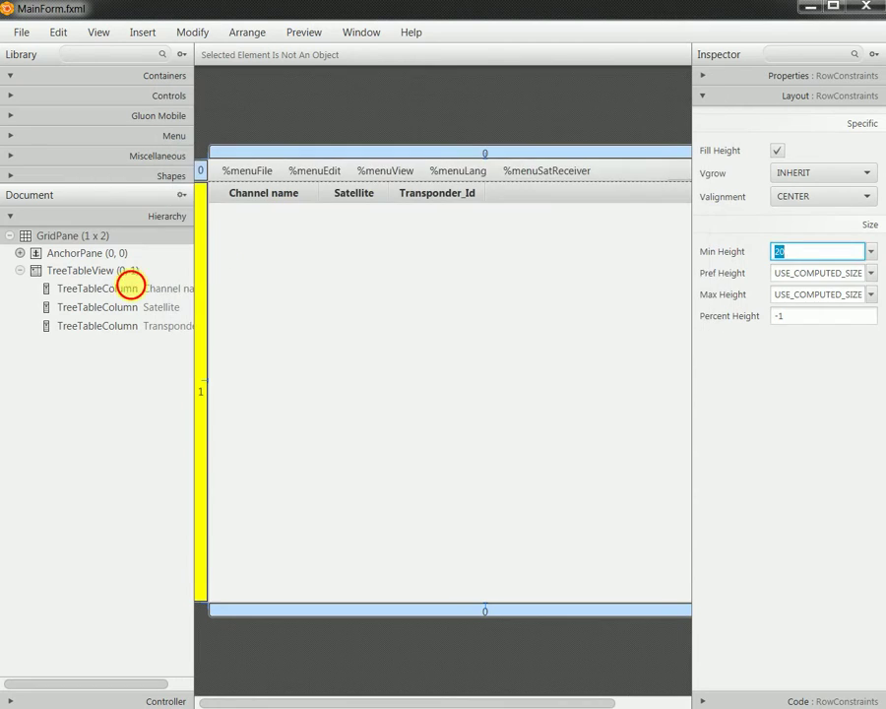
- Review the layout settings of the table's three columns and of the TreeTableView itself
click(130, 287)
click(122, 307)
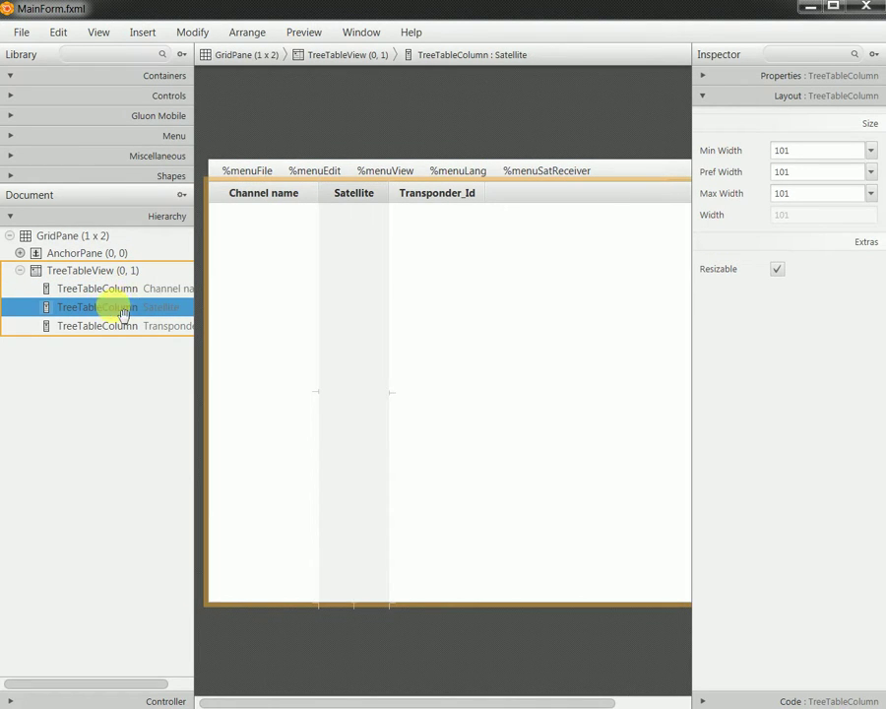
click(113, 324)
click(93, 287)
click(110, 271)
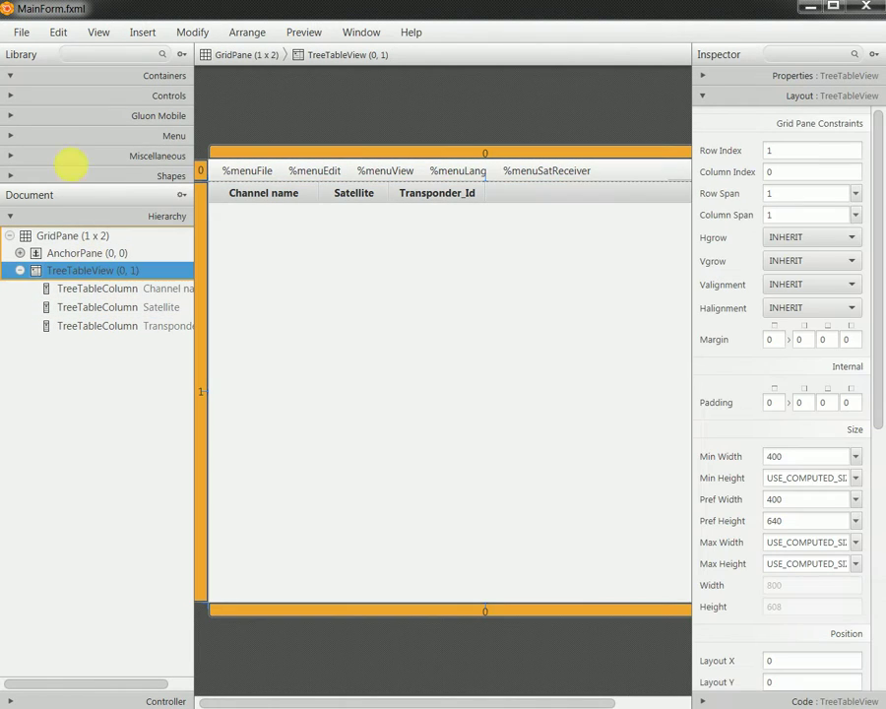
- Quit Scene Builder, return to Eclipse and open MainForm.fxml with the FXML Editor
click(26, 34)
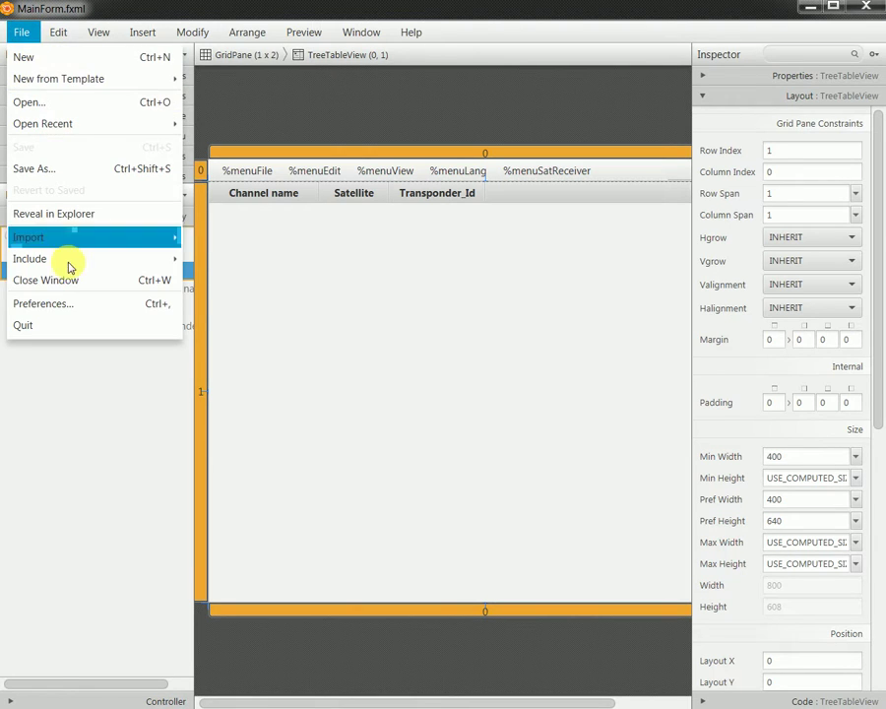
click(69, 323)
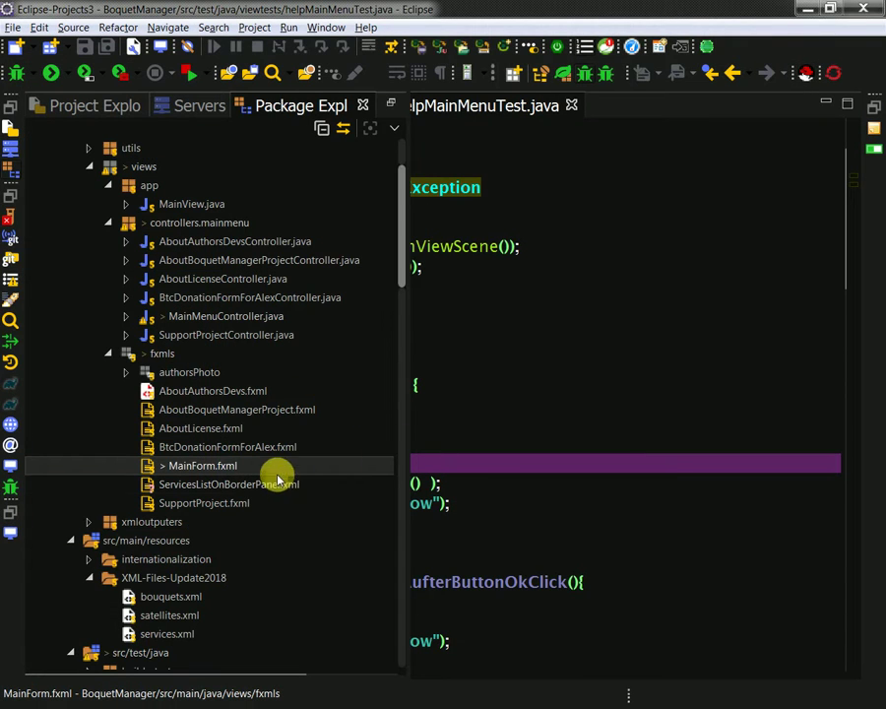
click(537, 442)
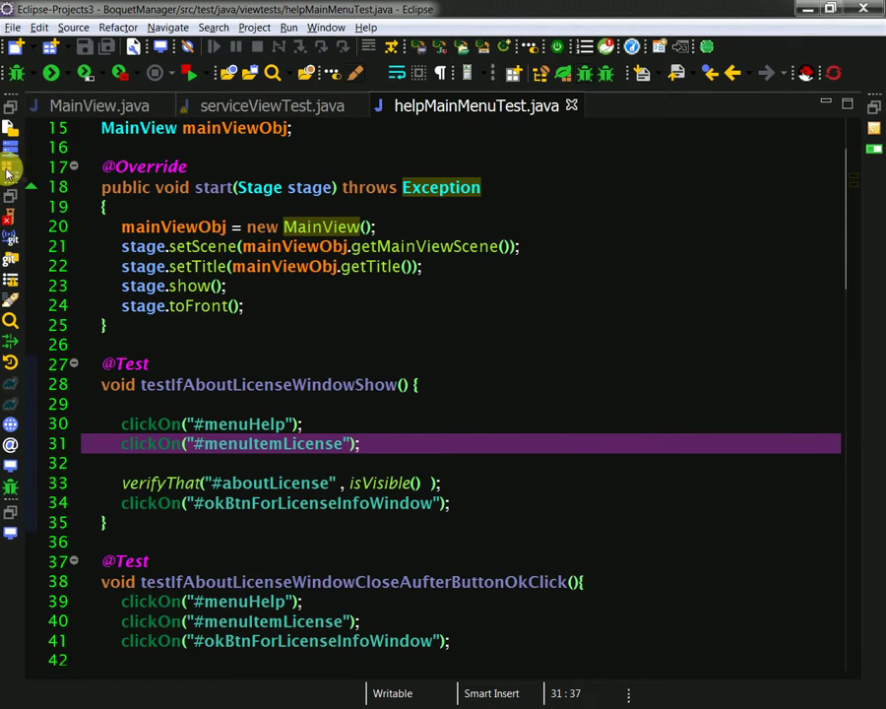
click(9, 126)
right_click(177, 466)
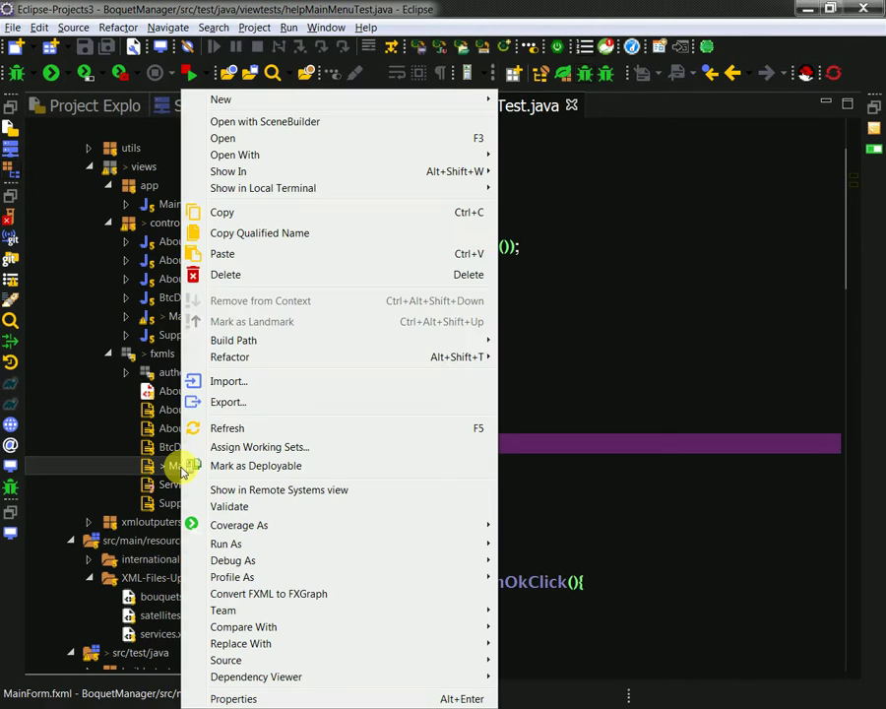
mouse_move(273, 155)
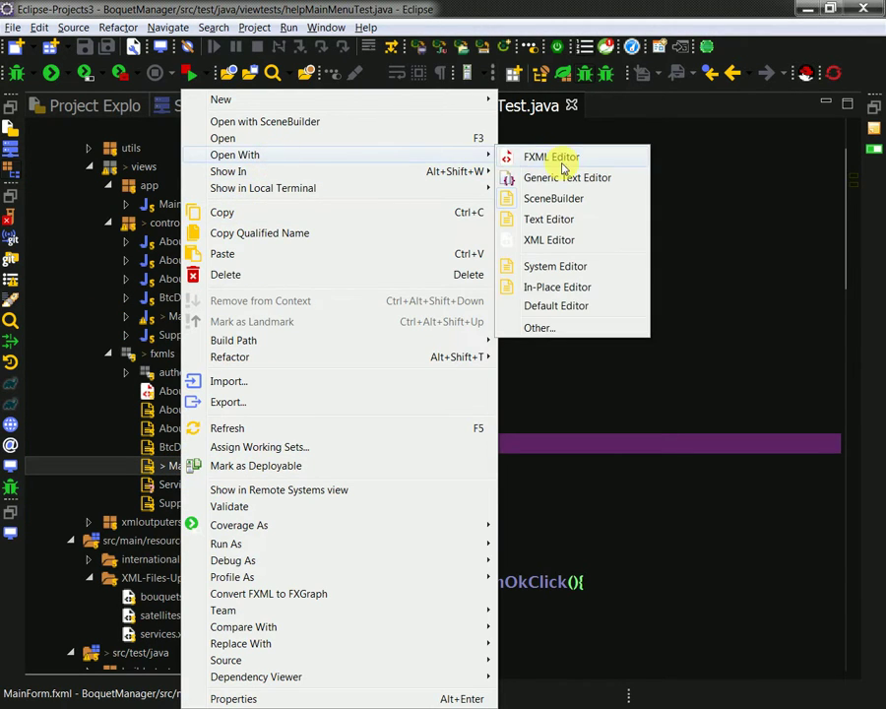
click(572, 161)
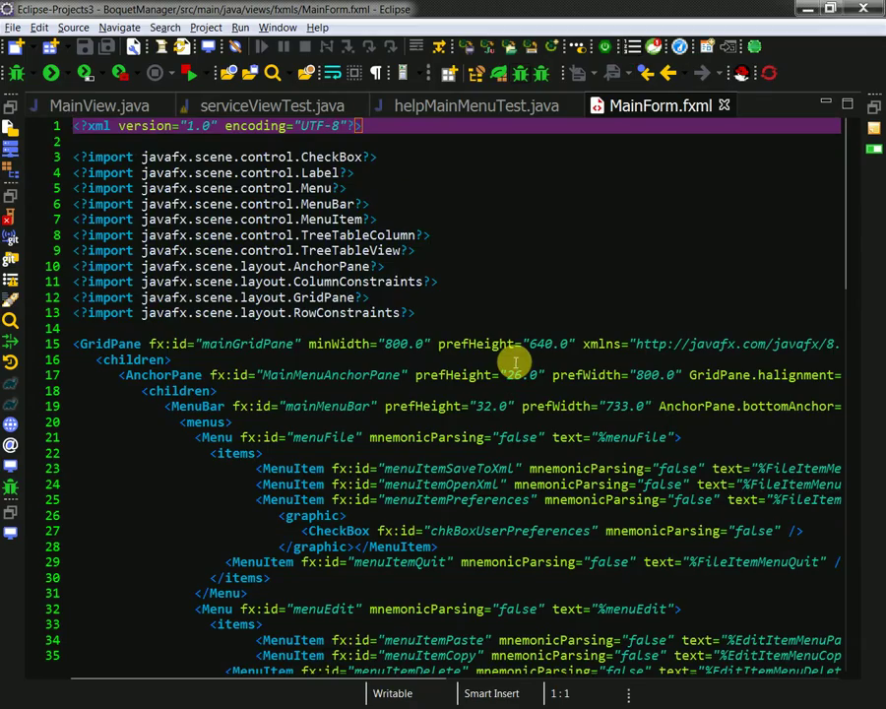
- Delete the whole TreeTableView element, including its placeholder and columns, from MainForm.fxml and save the file
scroll(514, 363, down, 4)
scroll(514, 364, down, 5)
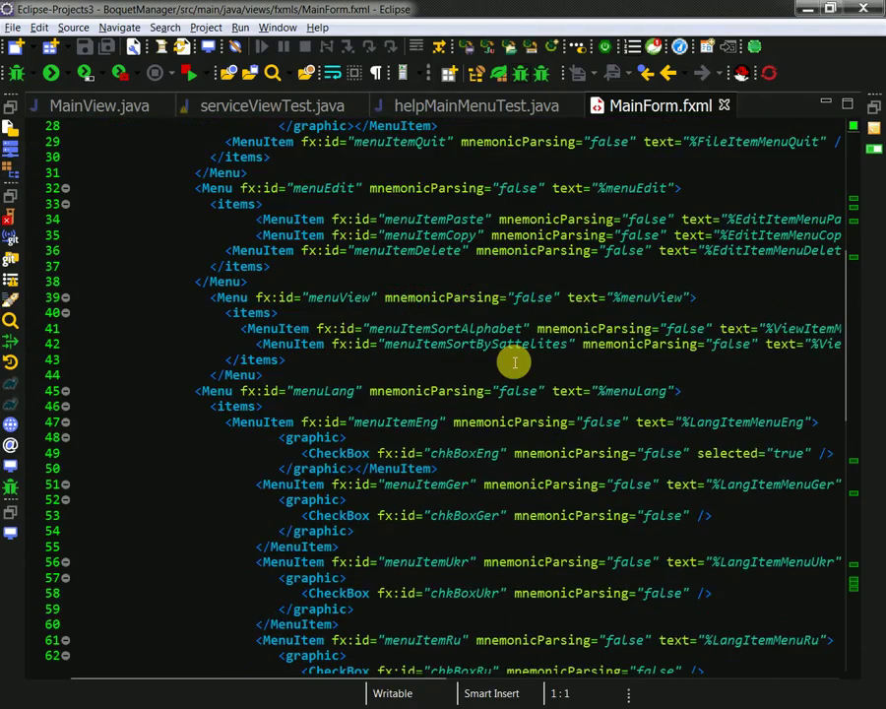
scroll(514, 363, up, 4)
scroll(515, 364, down, 9)
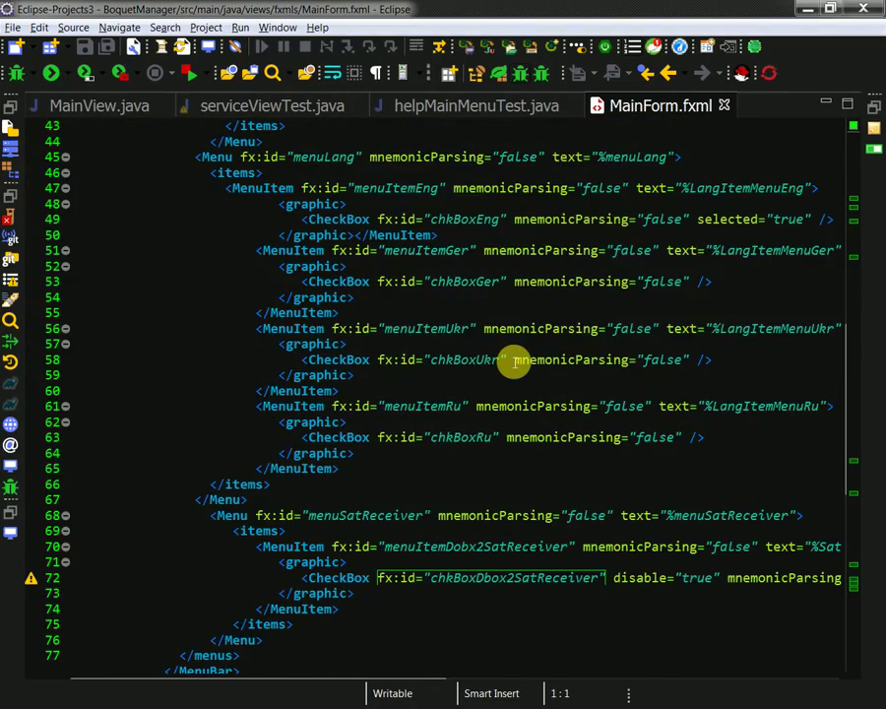
scroll(514, 364, down, 4)
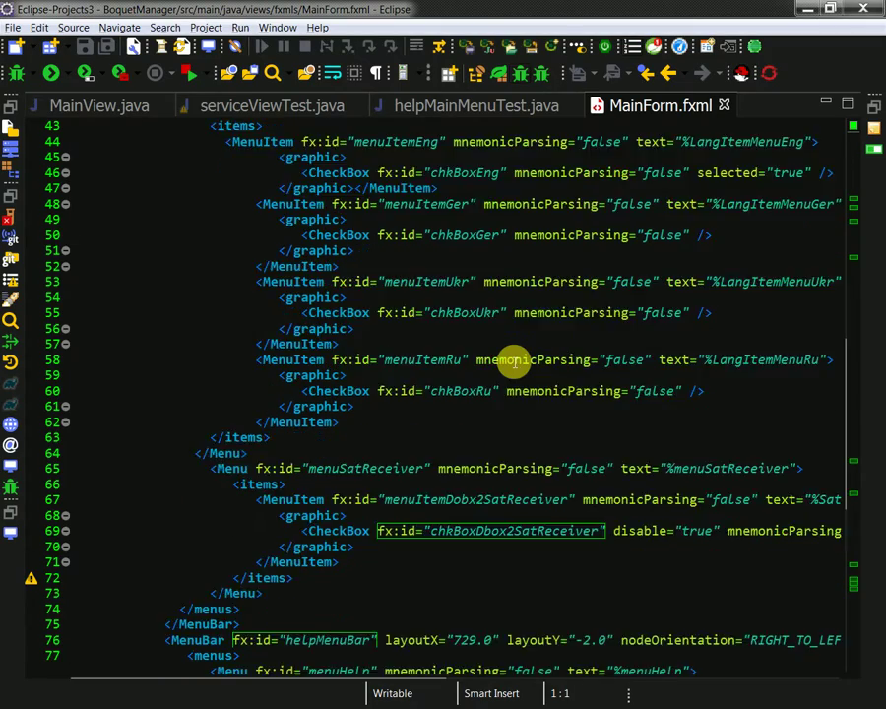
scroll(514, 363, down, 4)
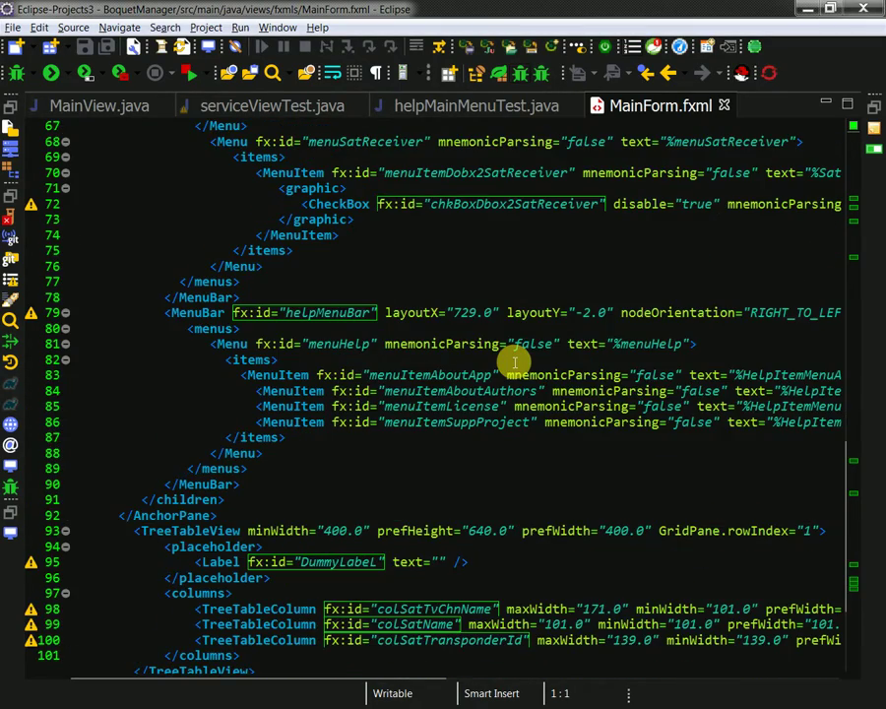
scroll(514, 364, down, 3)
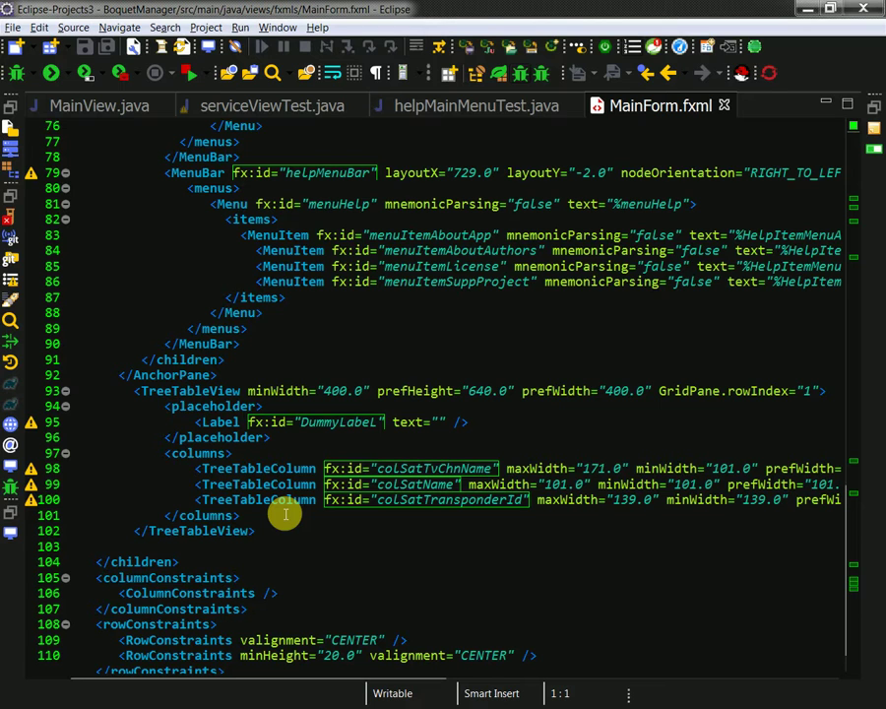
drag(283, 535, 97, 407)
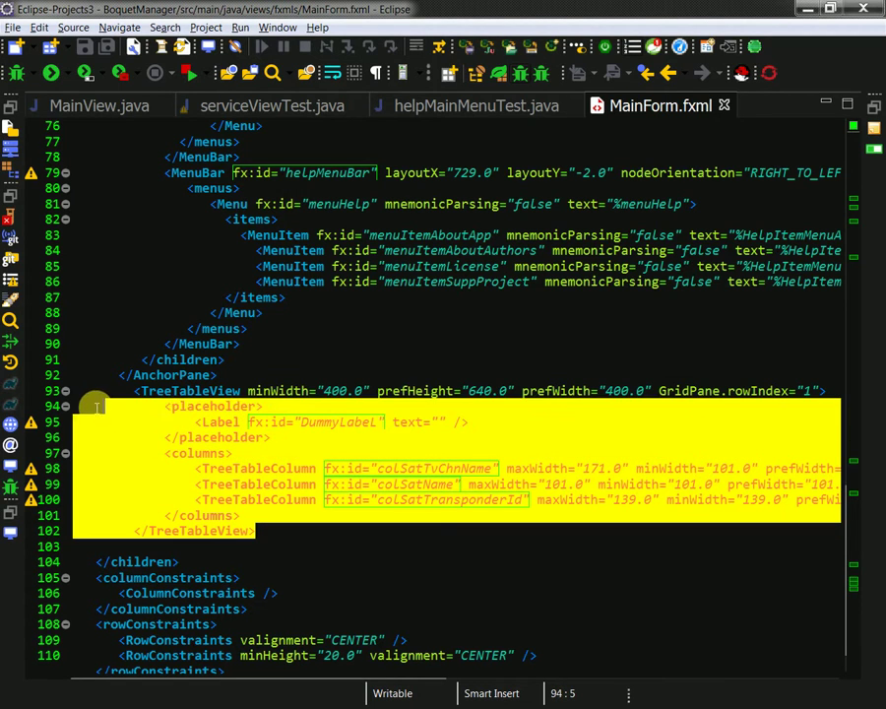
key(shift+Up)
key(Delete)
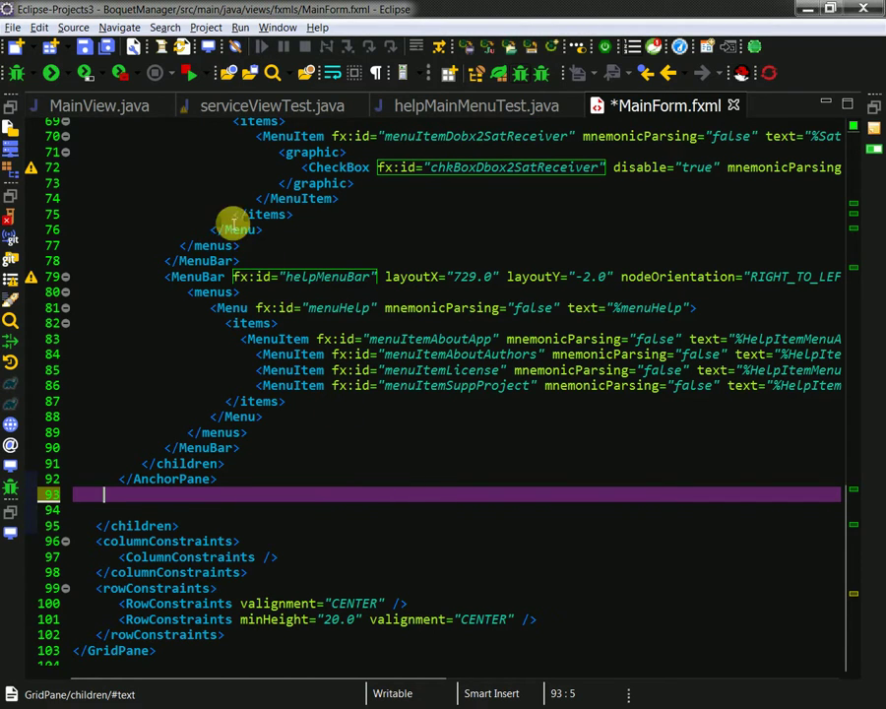
click(87, 48)
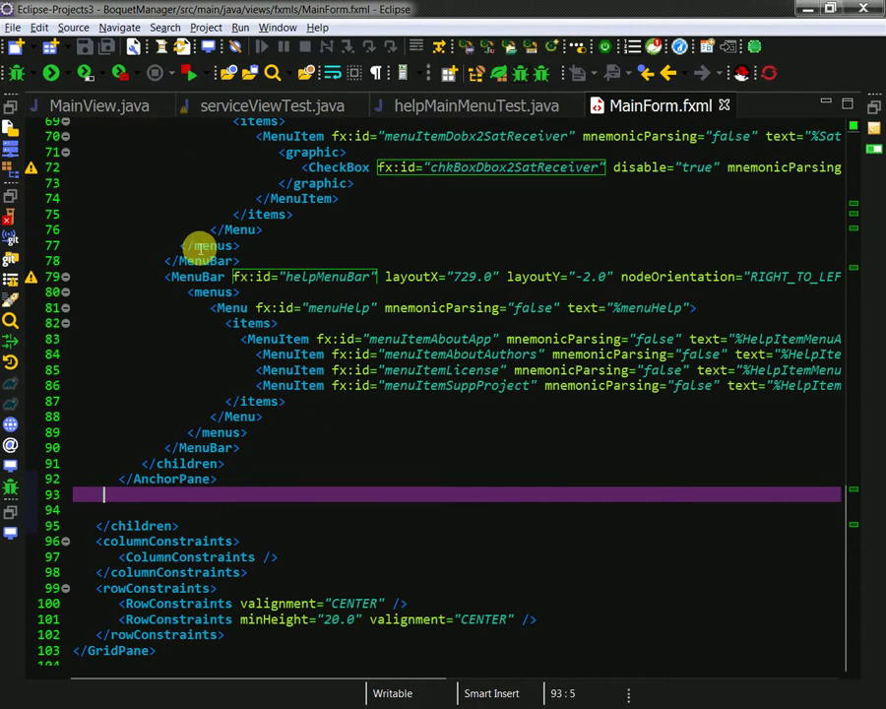
- Open the edited MainForm.fxml in Scene Builder from the Eclipse editor
right_click(194, 247)
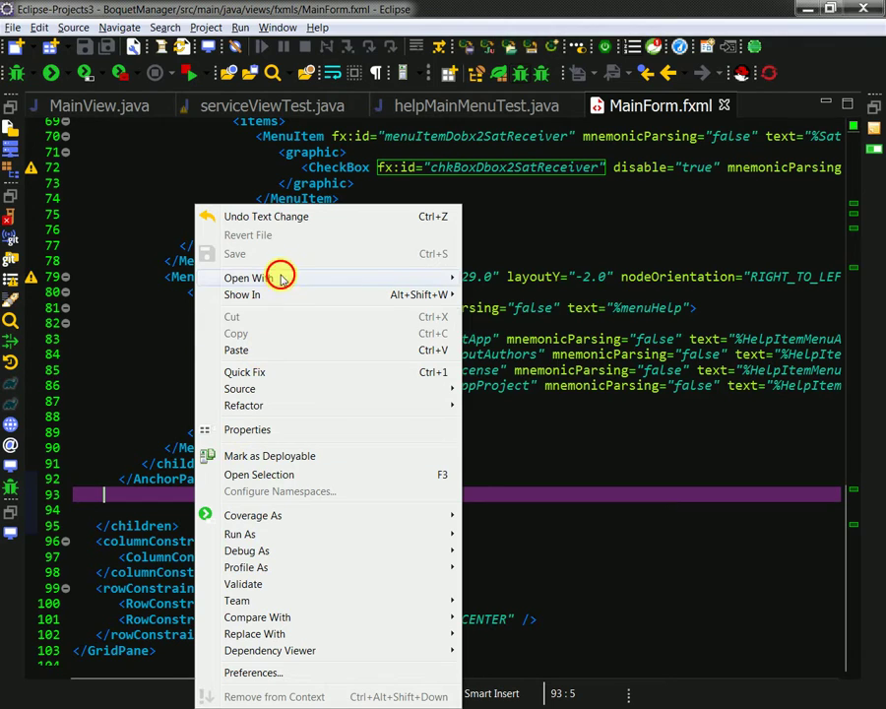
mouse_move(280, 277)
click(559, 317)
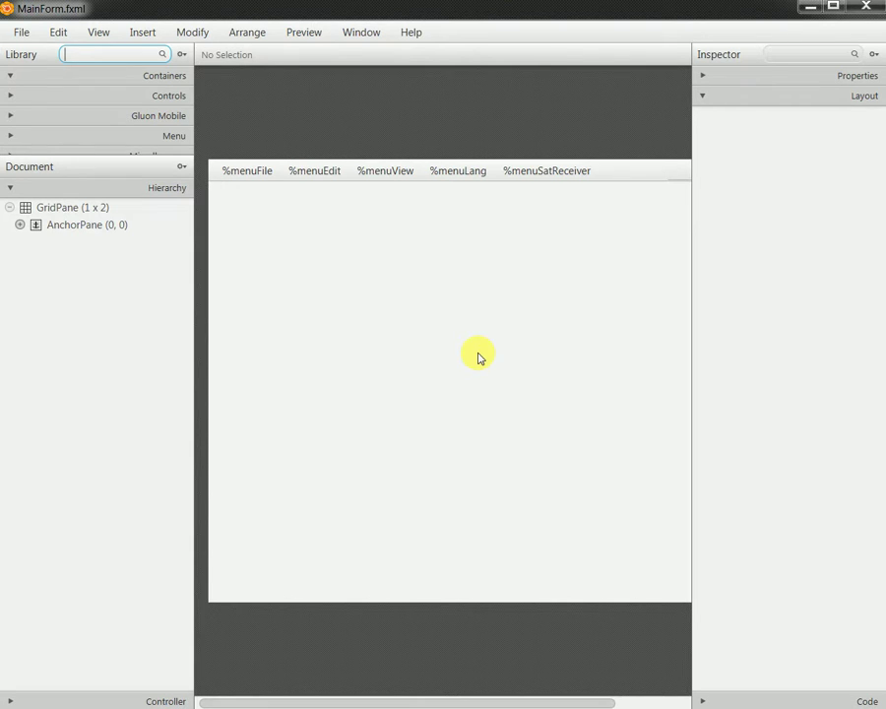
- Preview MainForm.fxml in a window, try its menus and the maximized size, and close the preview
click(328, 37)
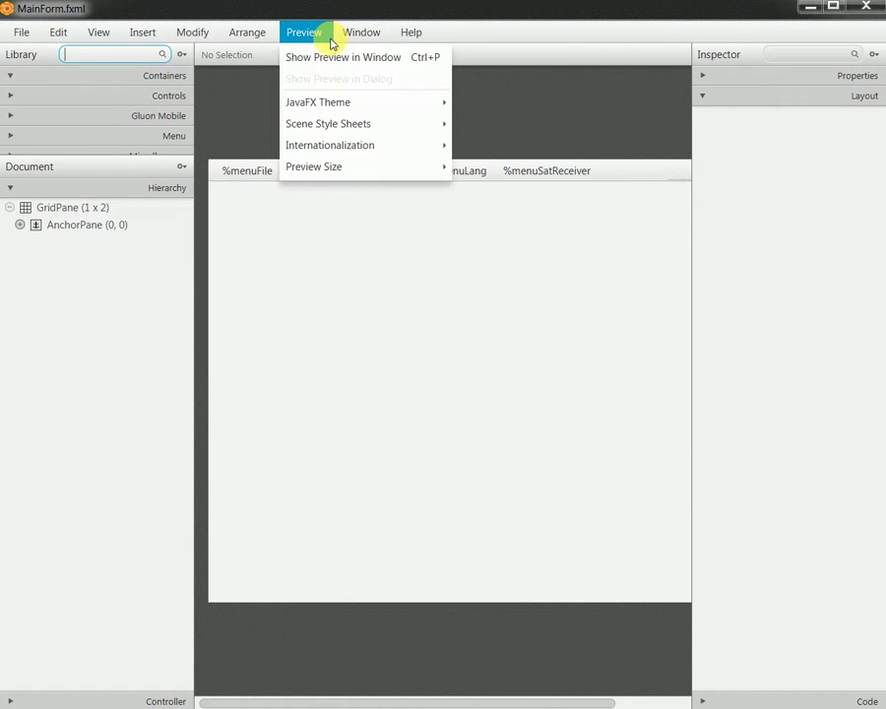
click(328, 59)
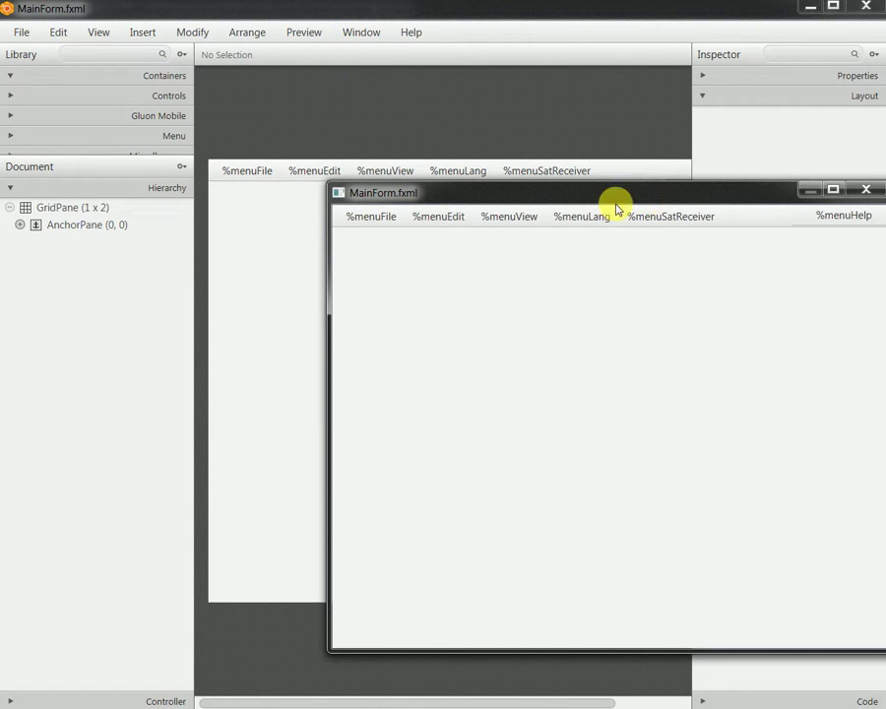
click(503, 216)
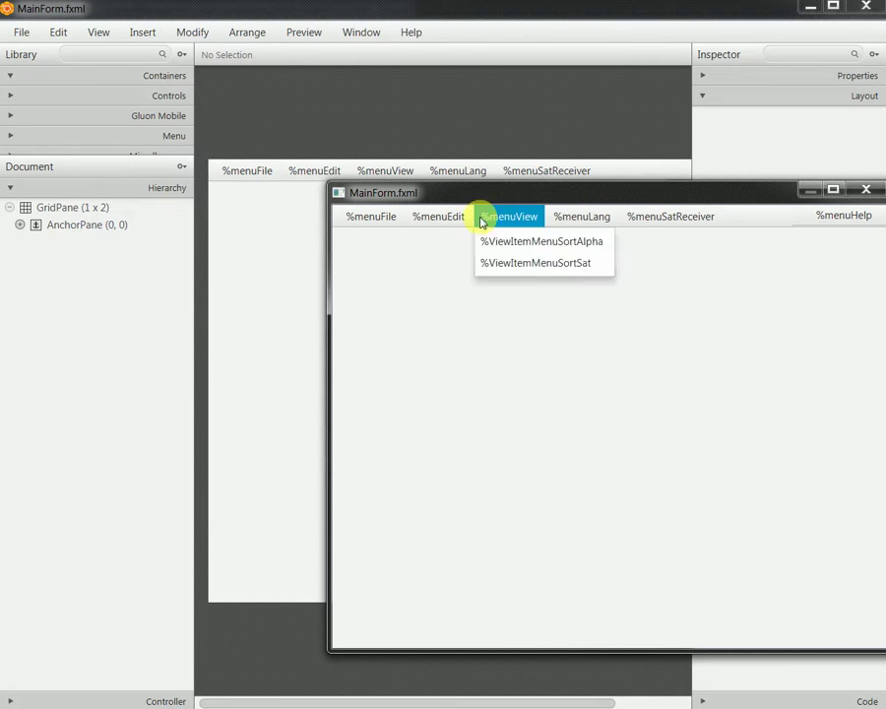
click(369, 219)
click(410, 192)
double_click(410, 192)
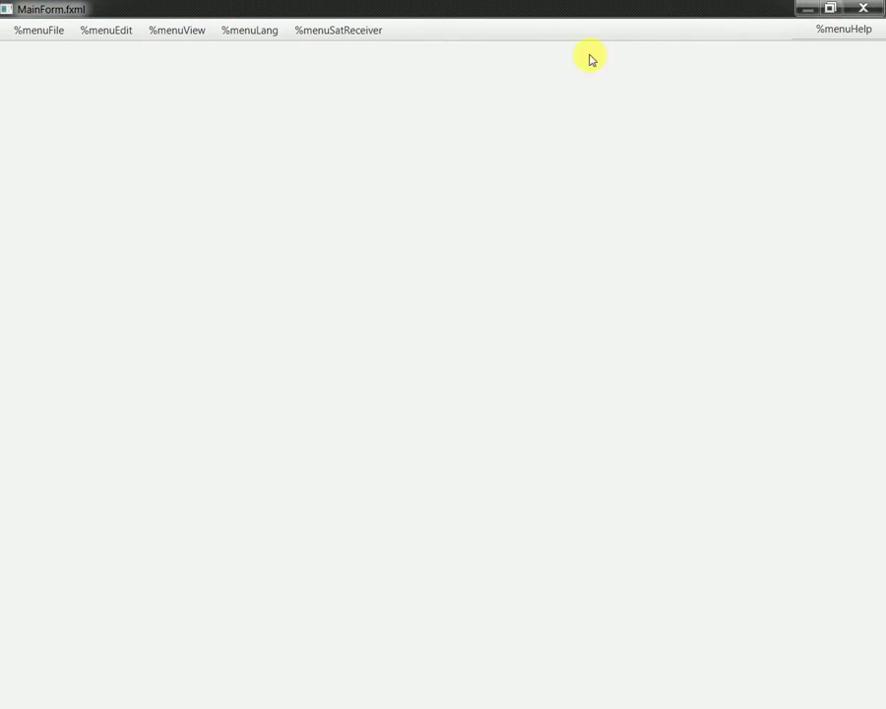
click(831, 8)
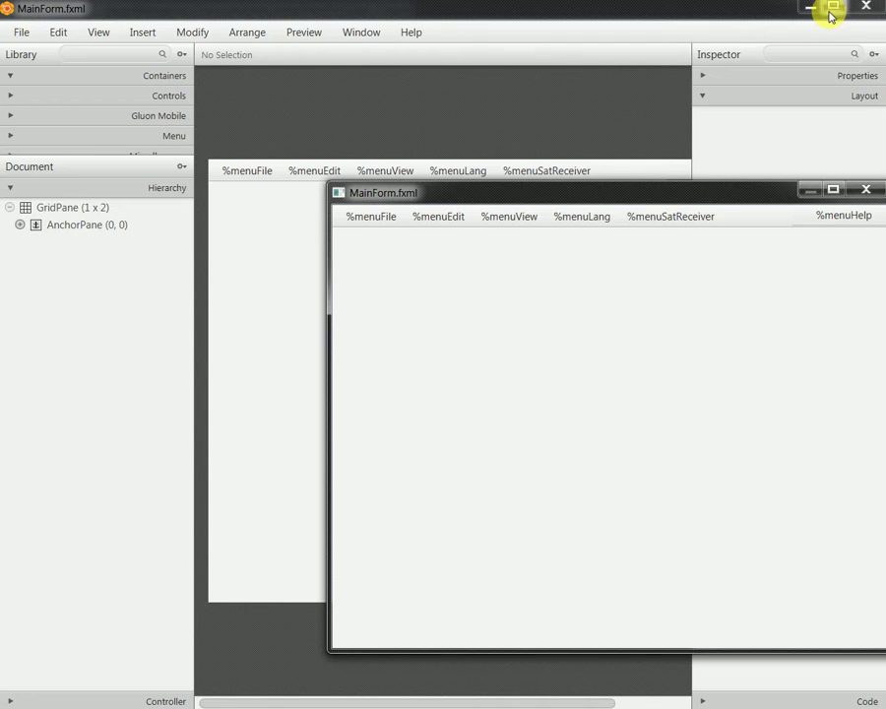
click(864, 191)
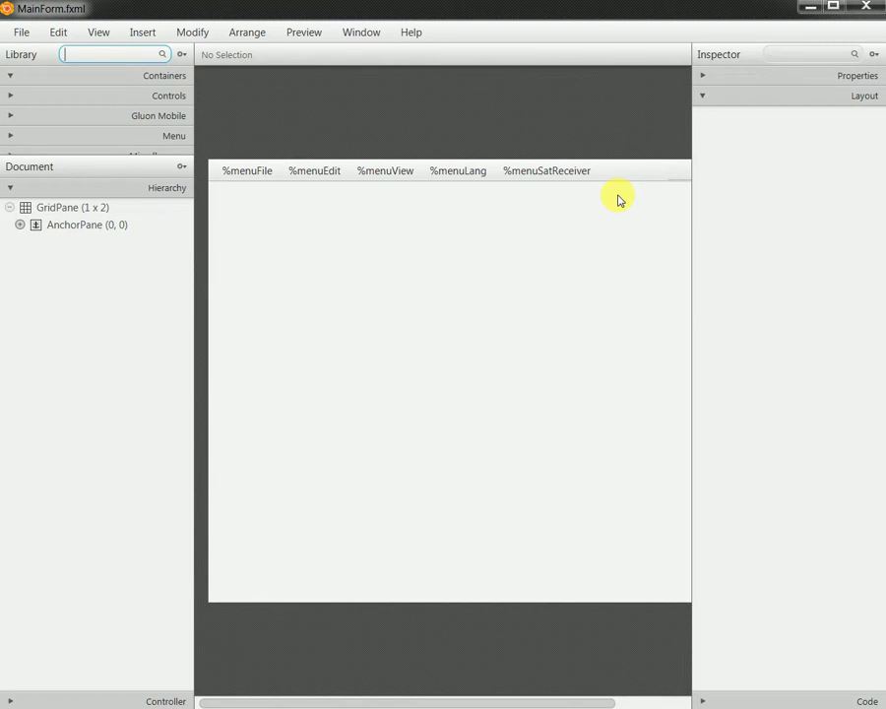
- Include the FXML file ServicesListOnBorderPane.fxml in the main form's root GridPane
click(76, 208)
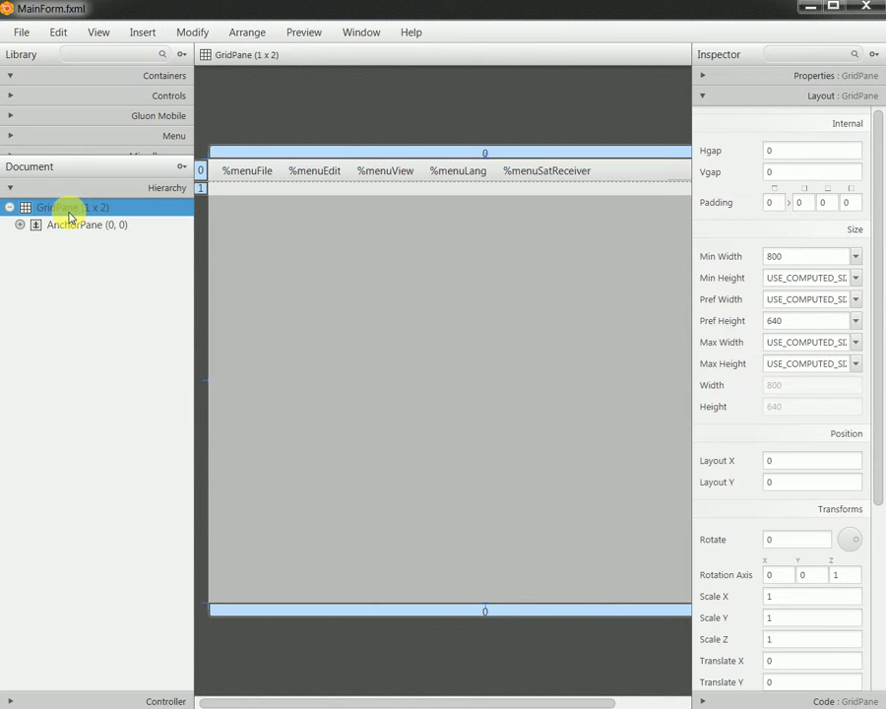
click(24, 33)
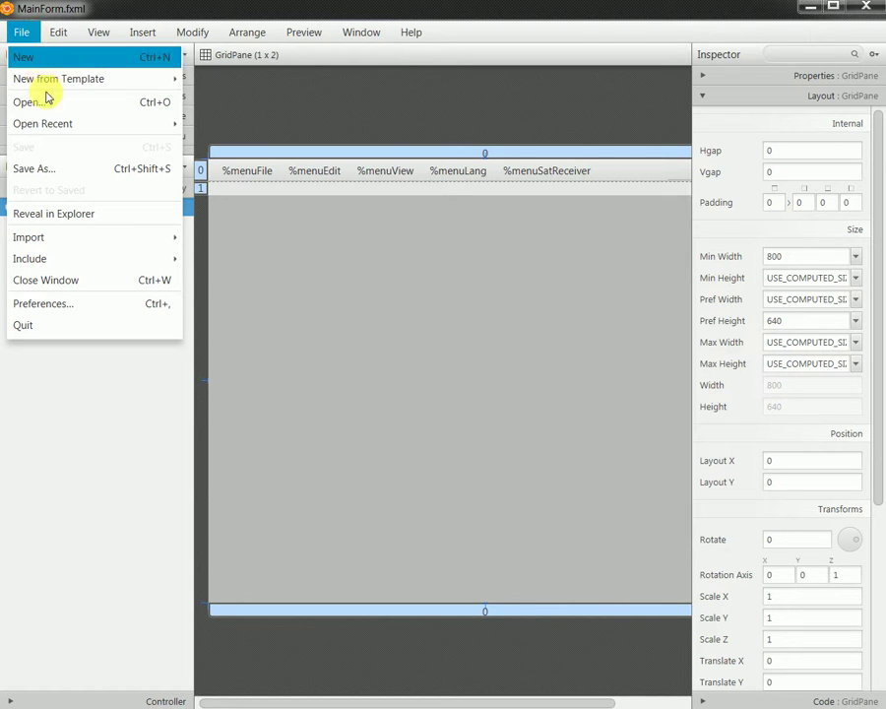
mouse_move(80, 241)
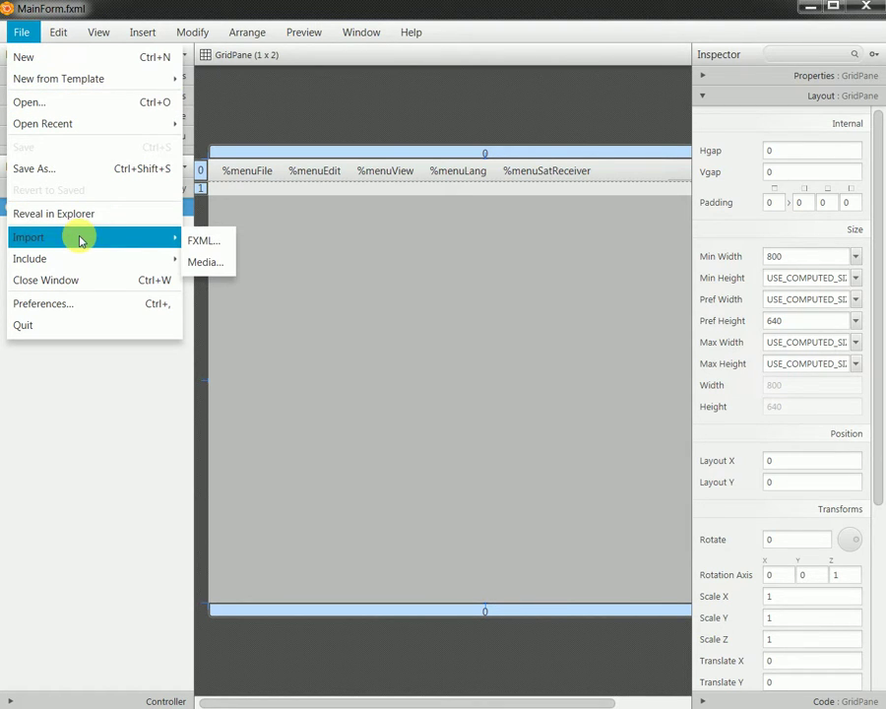
mouse_move(129, 259)
click(248, 260)
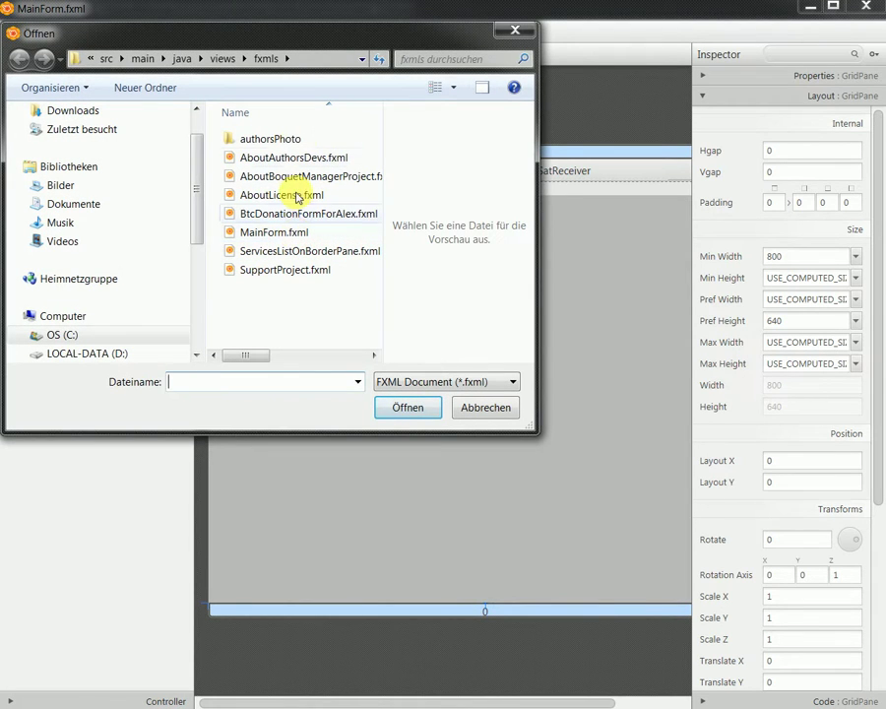
click(291, 252)
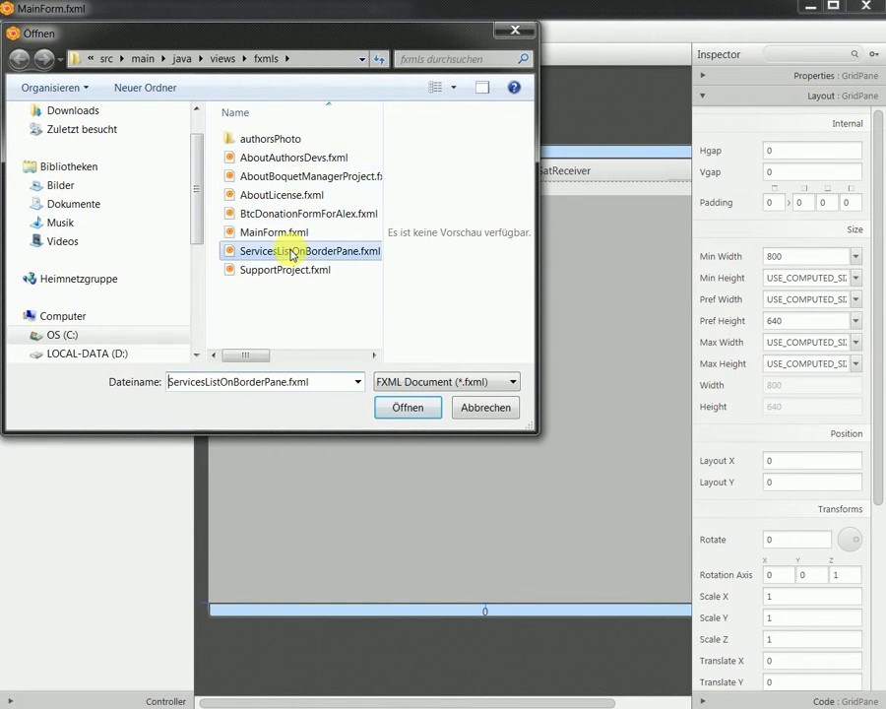
click(398, 404)
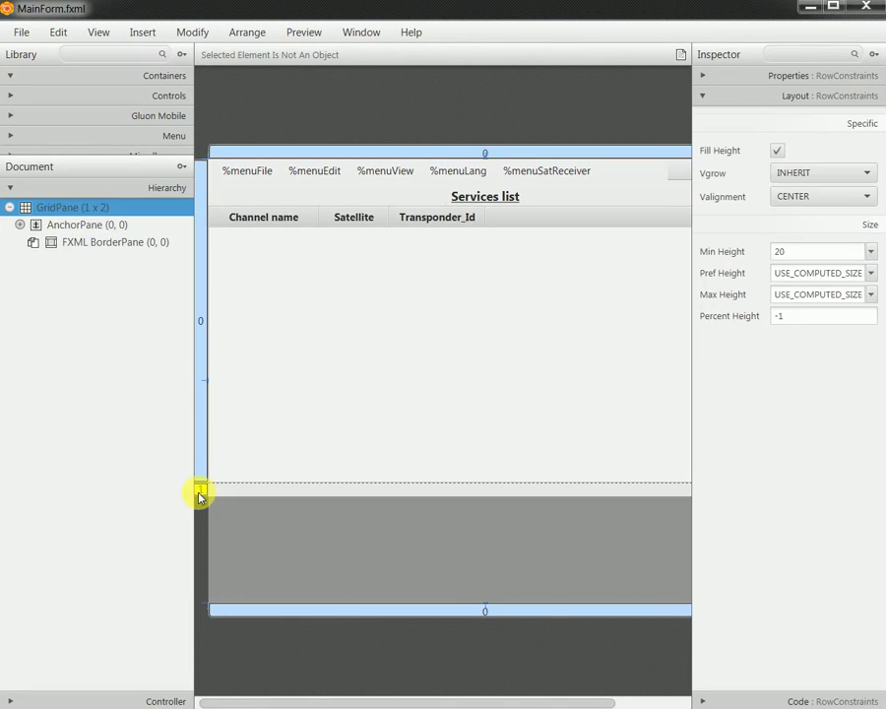
- Delete the empty row 1 of the GridPane and save MainForm.fxml
click(201, 491)
click(63, 33)
click(94, 205)
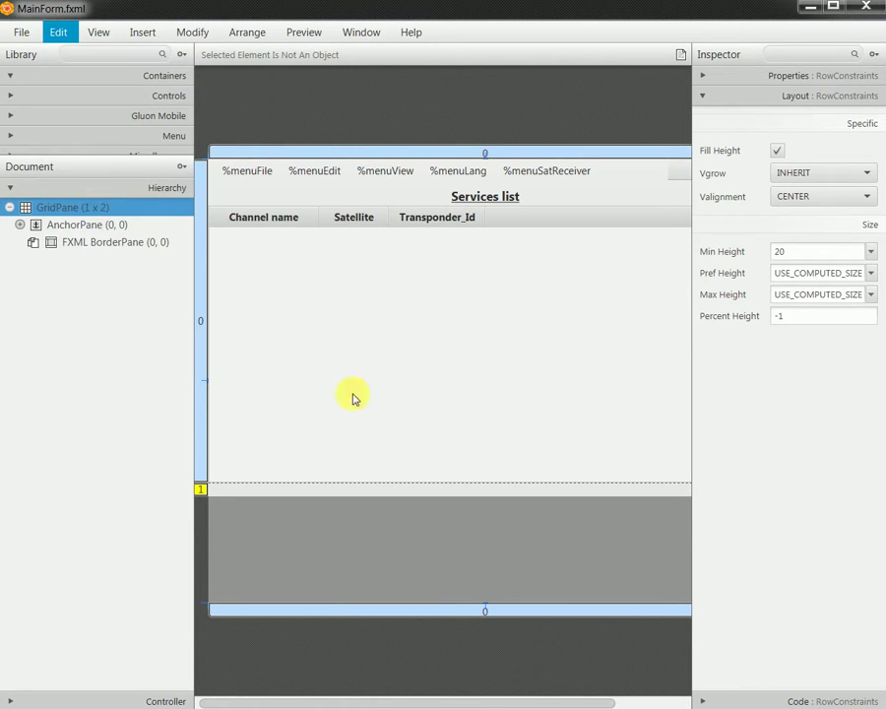
click(20, 30)
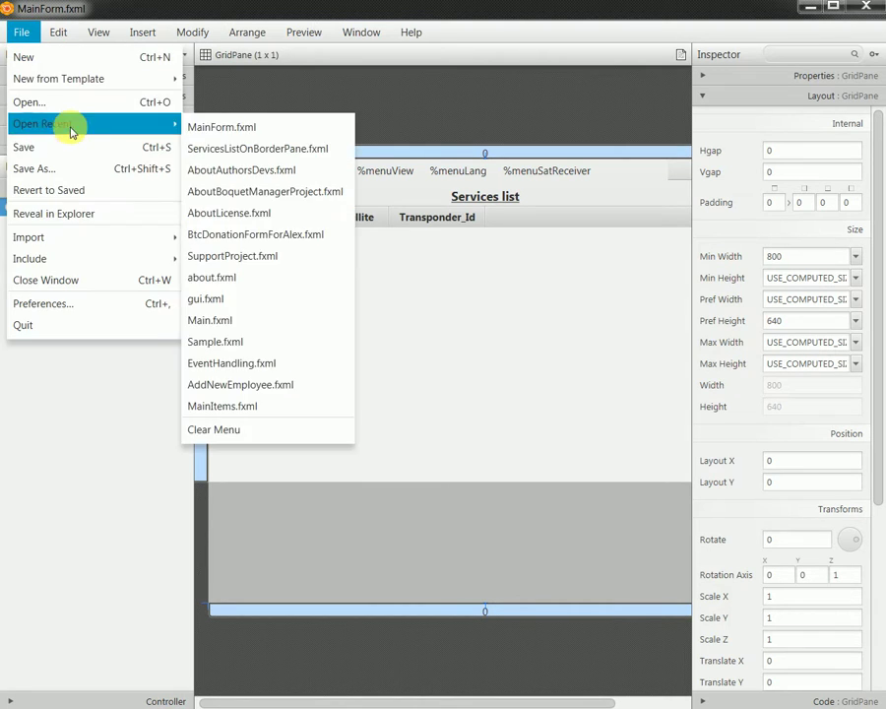
click(40, 146)
- Preview the main form with the included services list in a window and close the preview
click(286, 34)
click(323, 56)
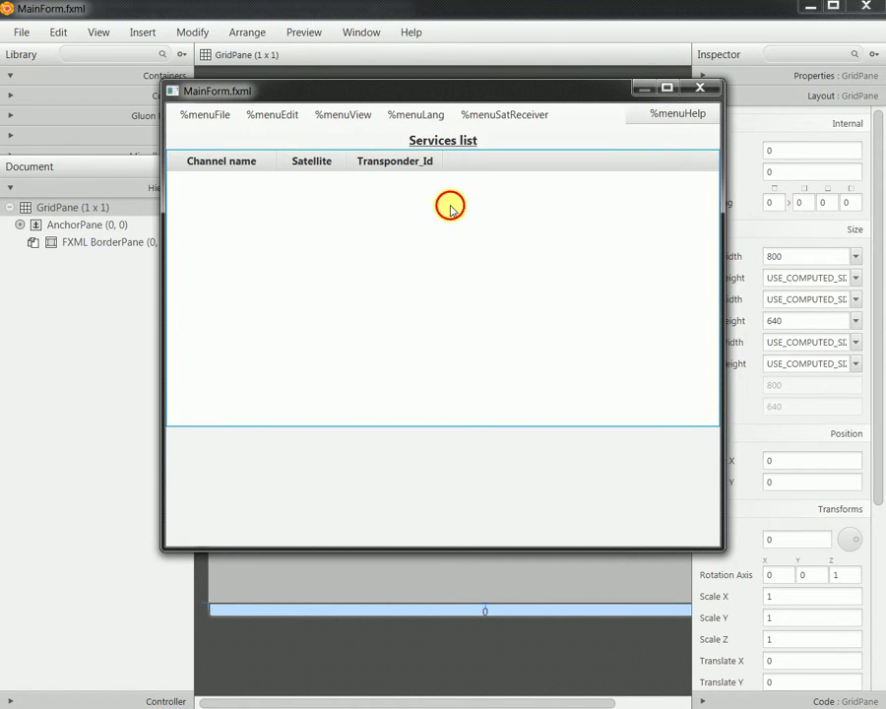
click(700, 88)
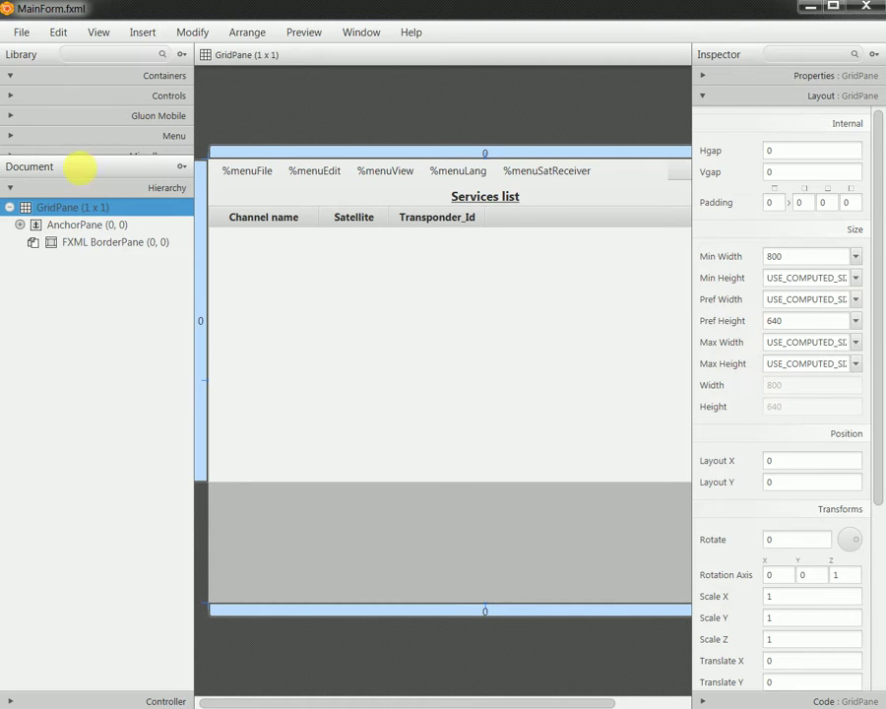
- Open the file behind the included FXML BorderPane, ServicesListOnBorderPane.fxml, for editing in its own window
click(99, 226)
click(109, 243)
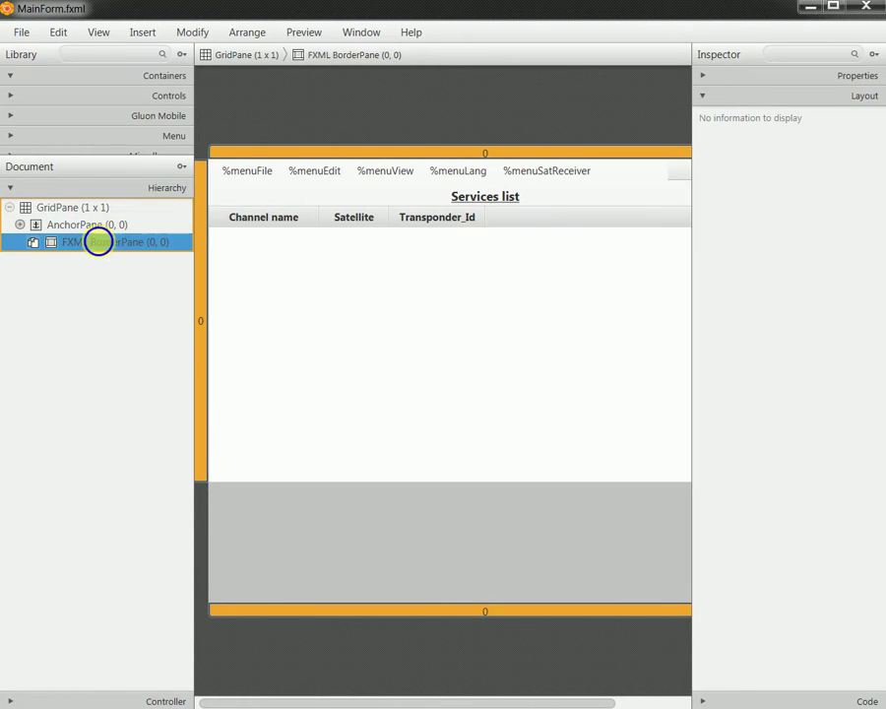
right_click(100, 244)
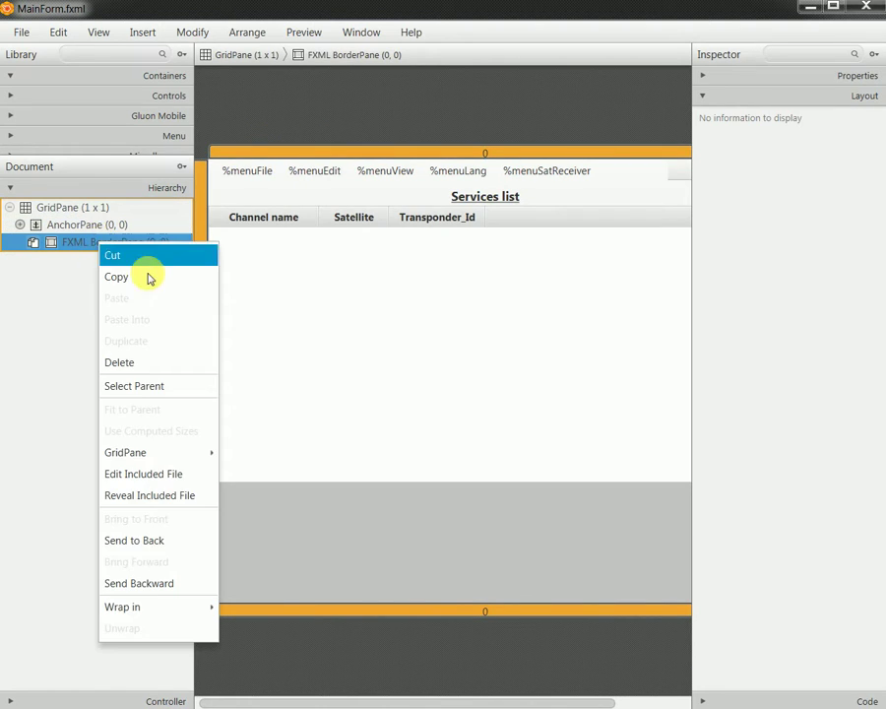
click(178, 475)
right_click(561, 401)
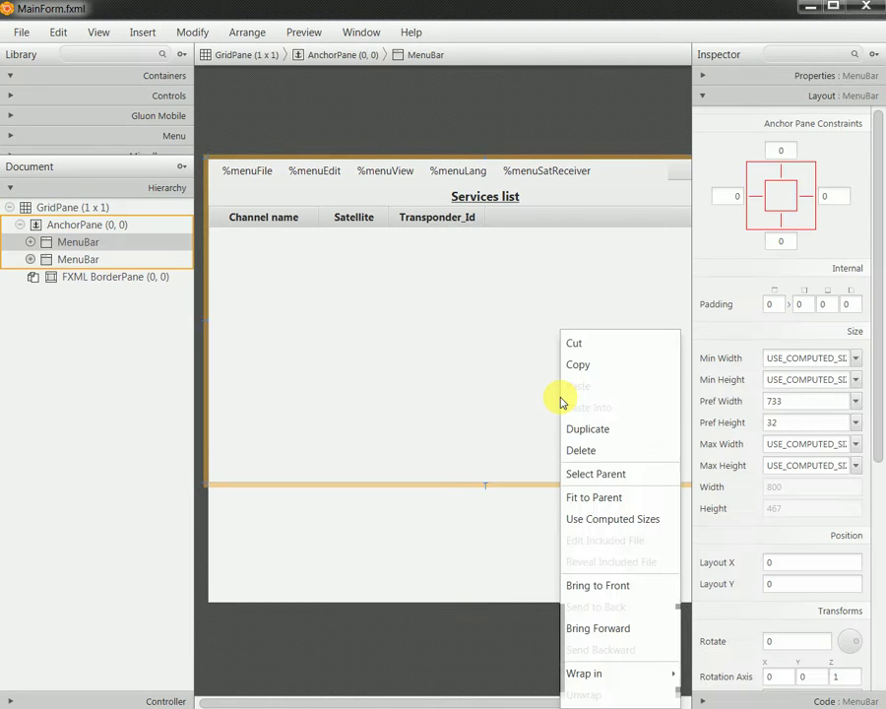
key(Escape)
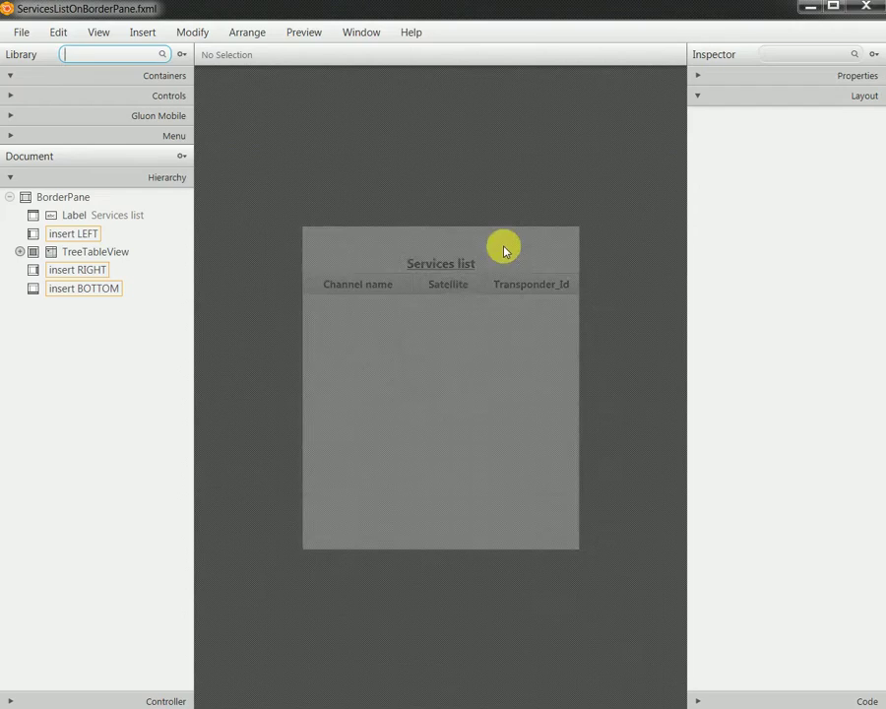
- Set the node orientation of the services list's root BorderPane to LEFT_TO_RIGHT
click(65, 214)
click(61, 197)
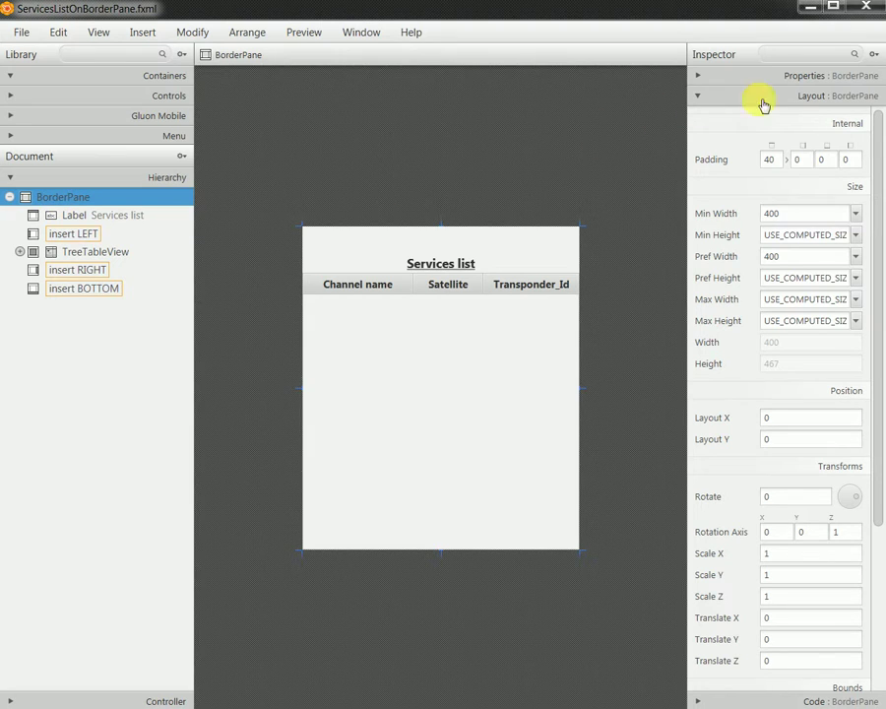
drag(879, 389, 880, 546)
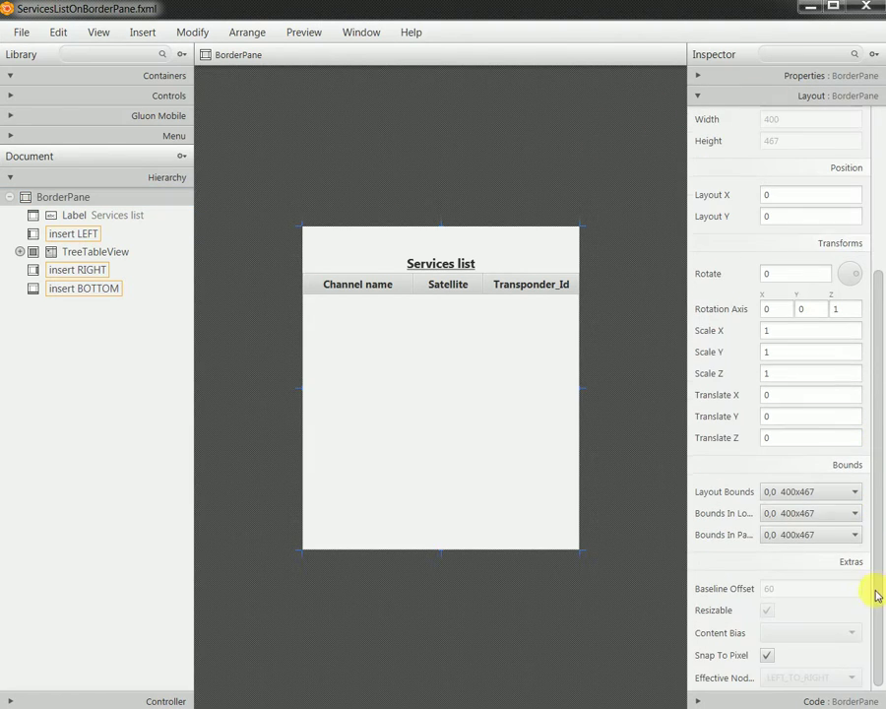
click(55, 194)
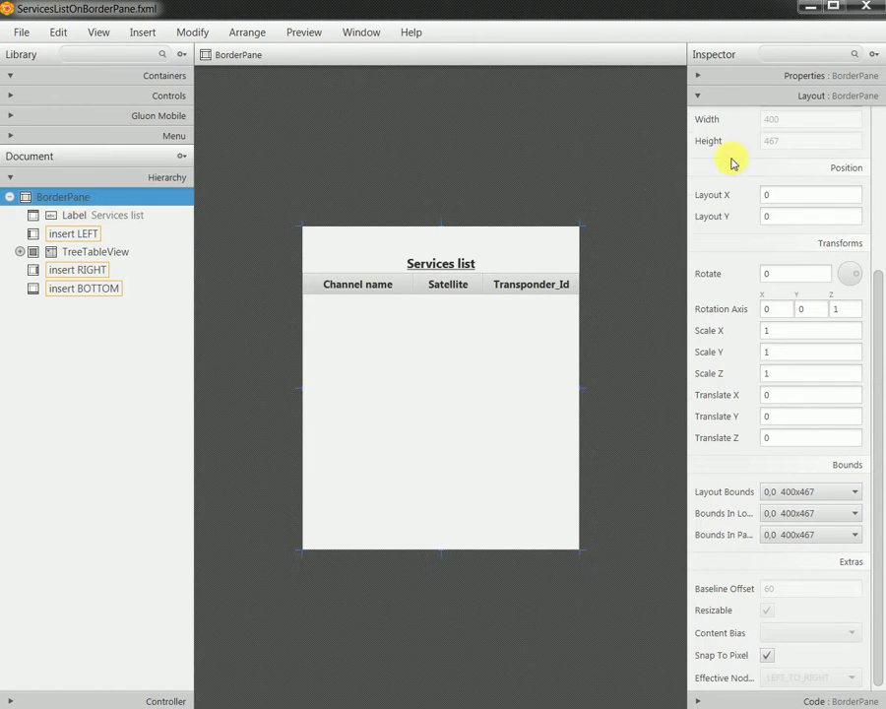
click(803, 78)
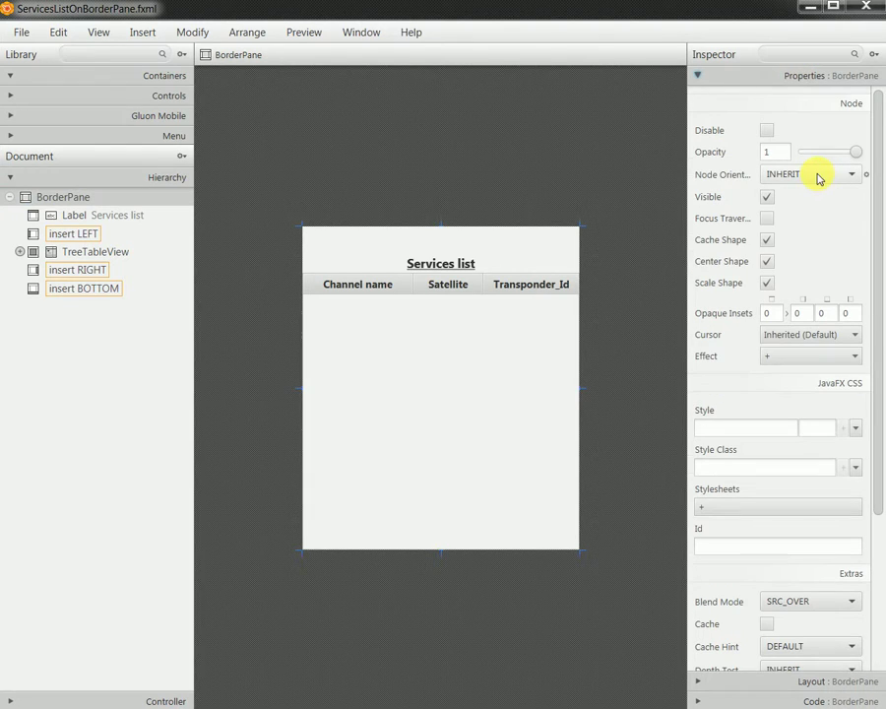
click(814, 174)
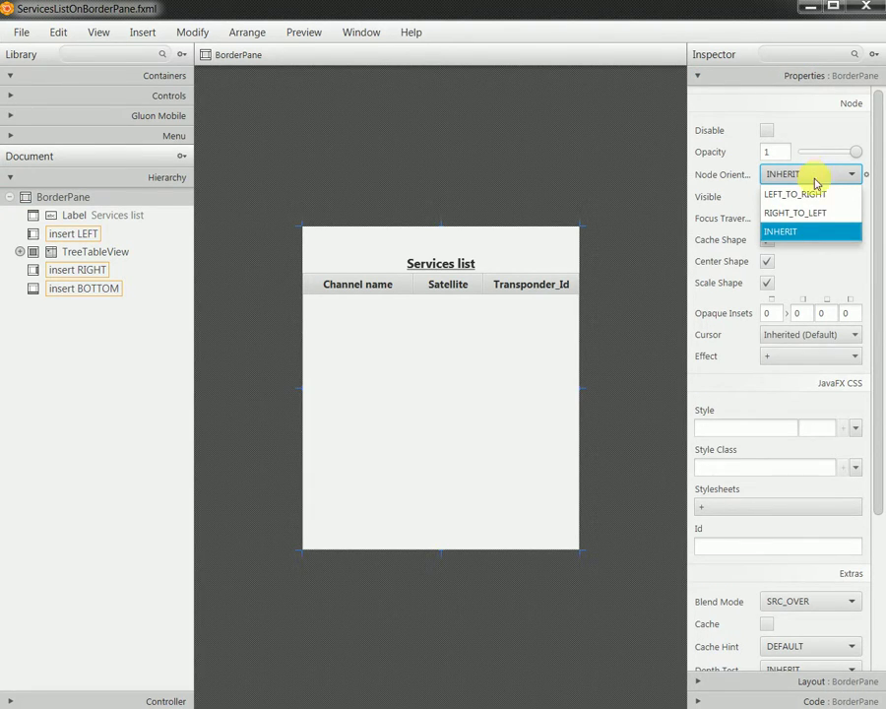
click(817, 195)
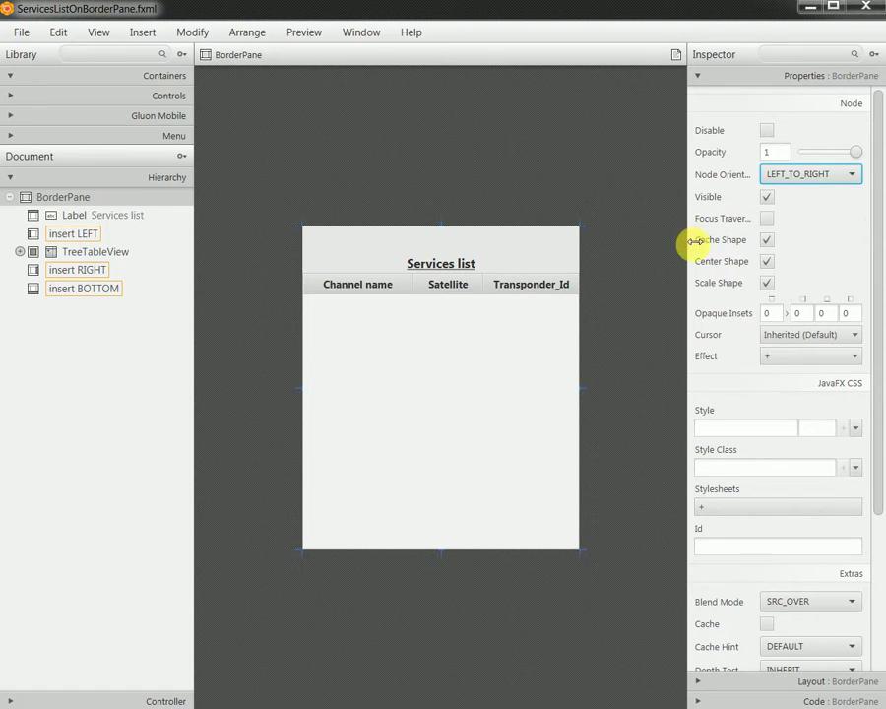
- Widen the Inspector and review the BorderPane's remaining properties, its accessible role options and its layout sizes
drag(696, 241, 575, 241)
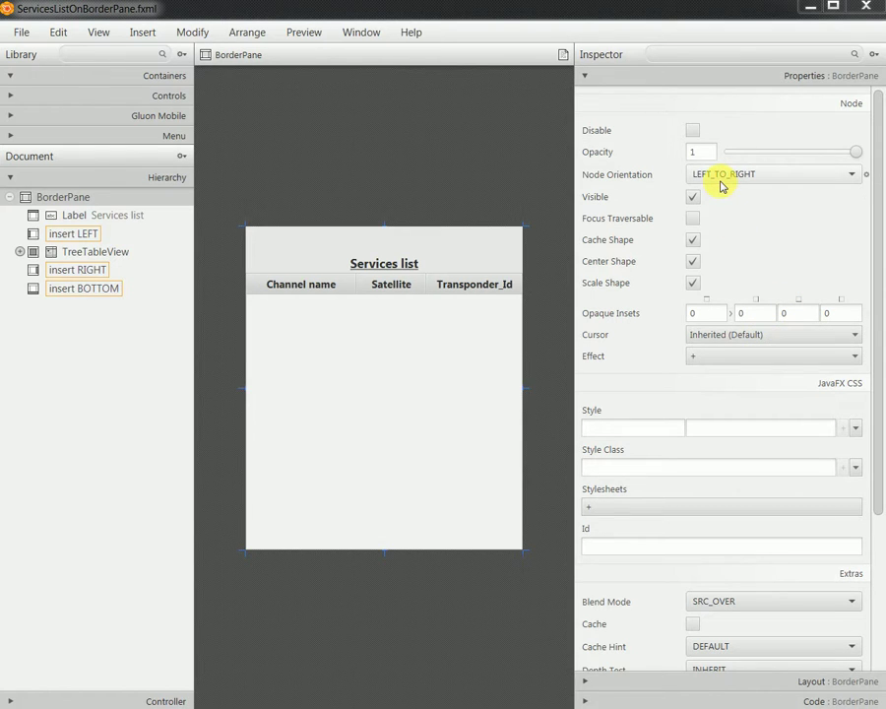
drag(873, 128, 852, 297)
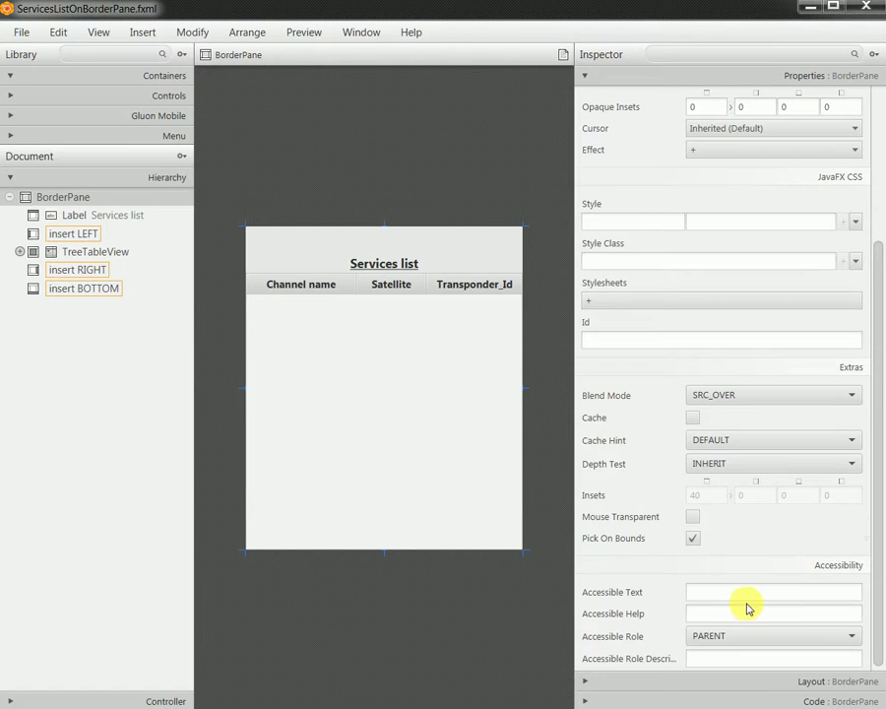
click(760, 638)
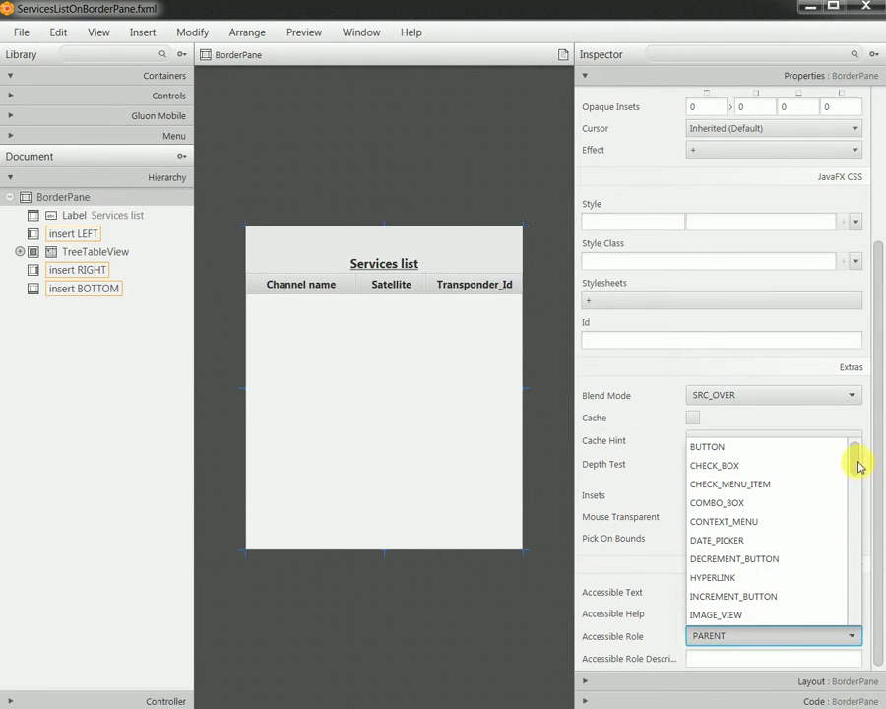
mouse_move(859, 465)
mouse_down()
mouse_move(857, 539)
mouse_move(857, 451)
mouse_up()
click(660, 575)
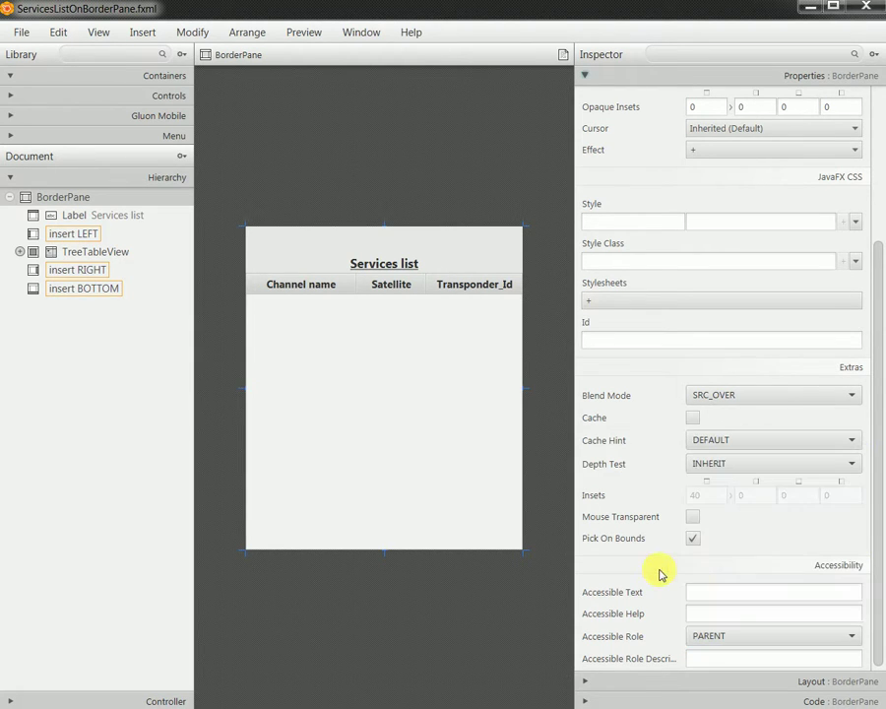
click(812, 683)
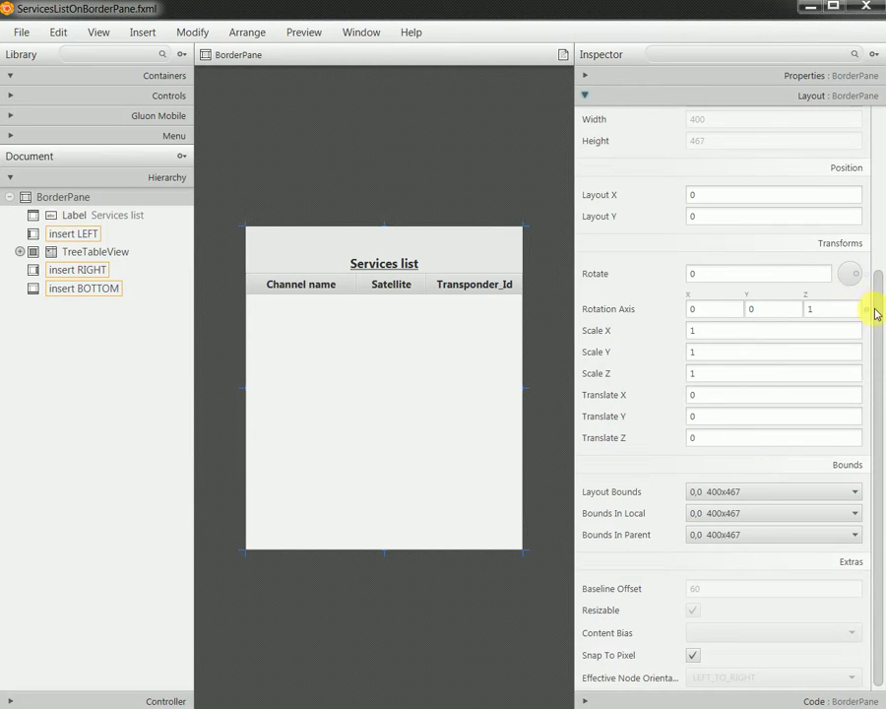
drag(873, 311, 865, 134)
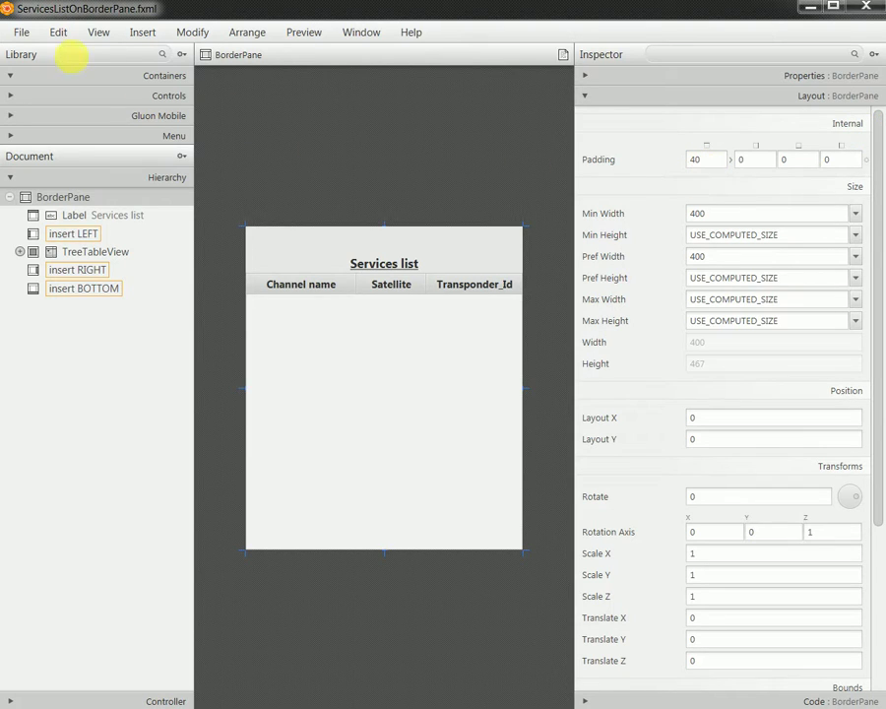
- Save ServicesListOnBorderPane.fxml, minimize its window and preview MainForm.fxml with the updated include
click(21, 32)
click(73, 146)
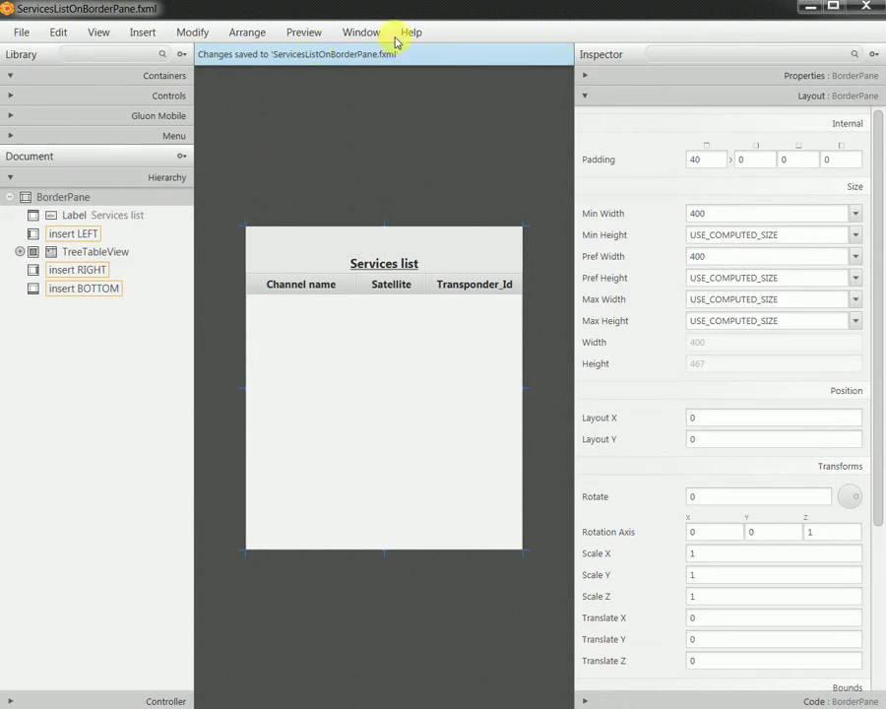
click(810, 7)
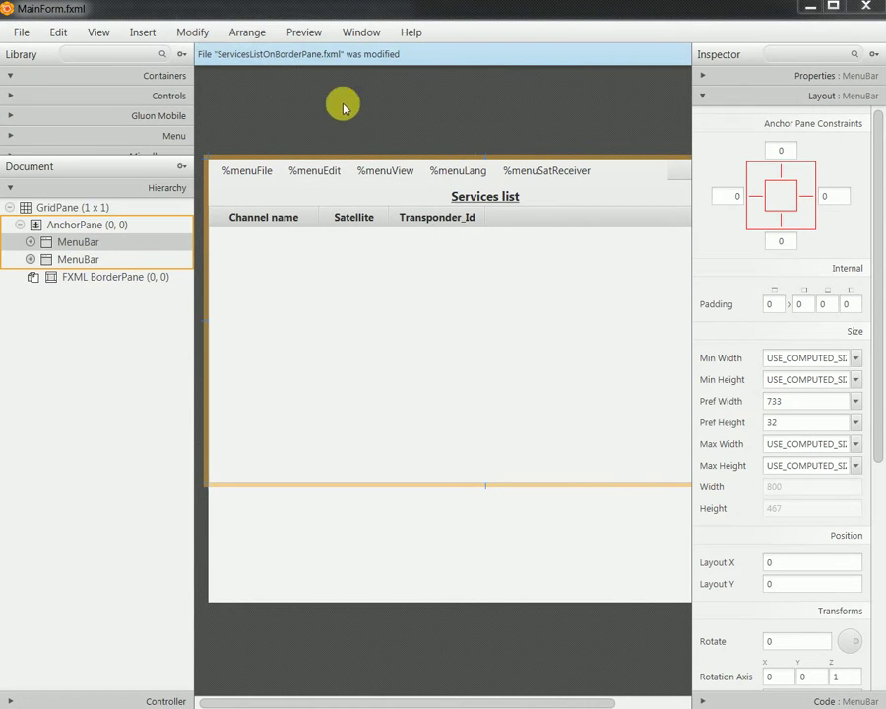
click(310, 31)
click(328, 54)
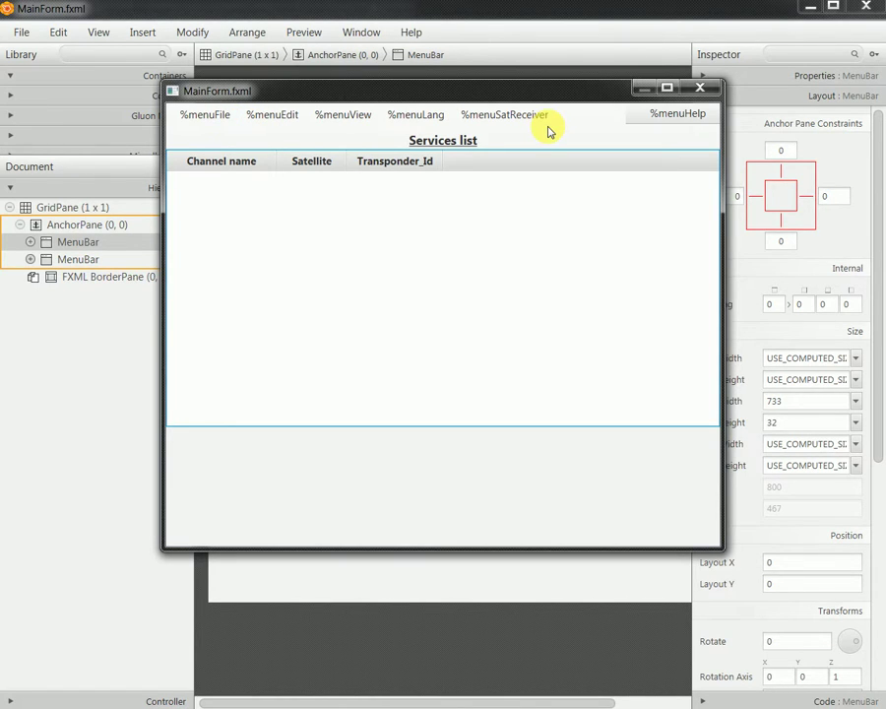
- Close the form preview and delete the included FXML BorderPane from the main form's GridPane
click(698, 88)
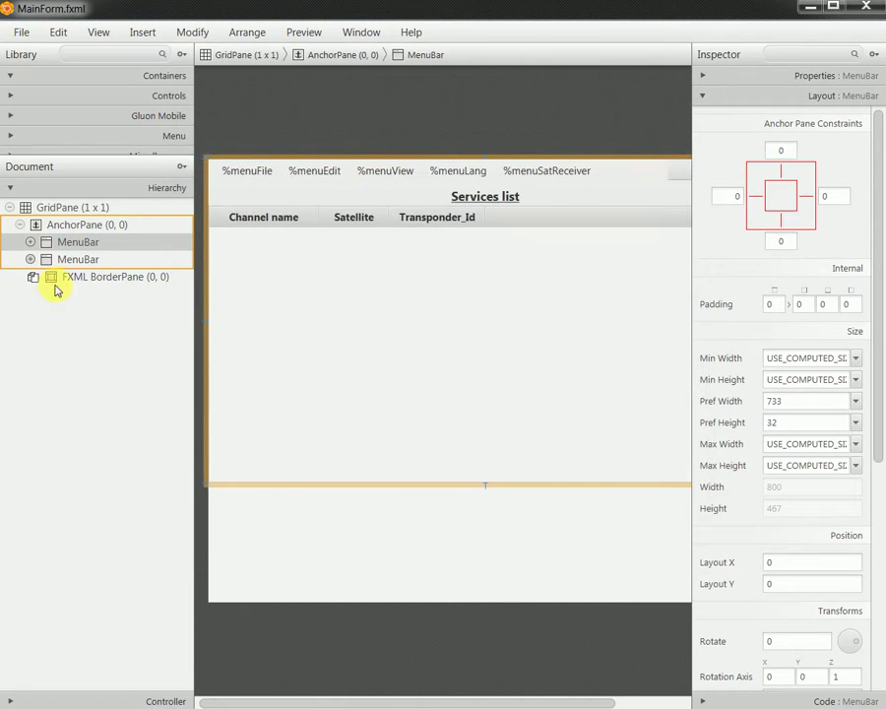
click(135, 280)
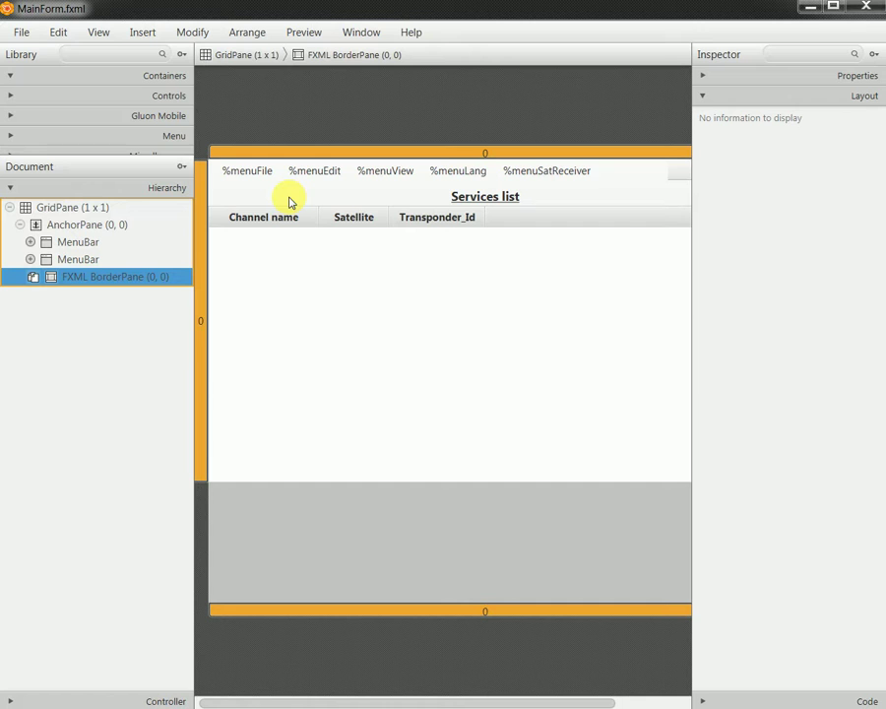
click(61, 207)
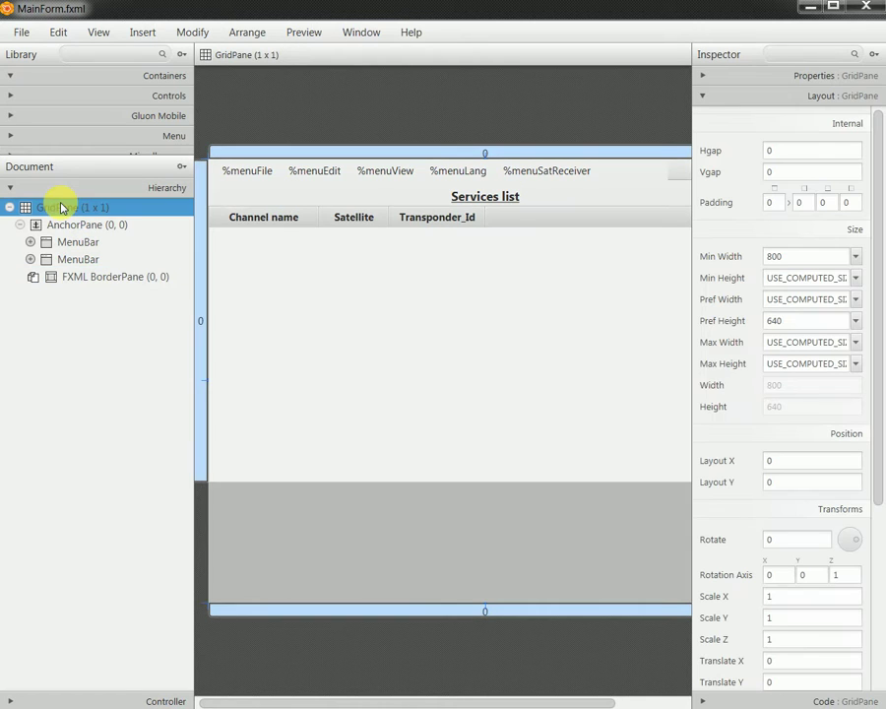
click(94, 276)
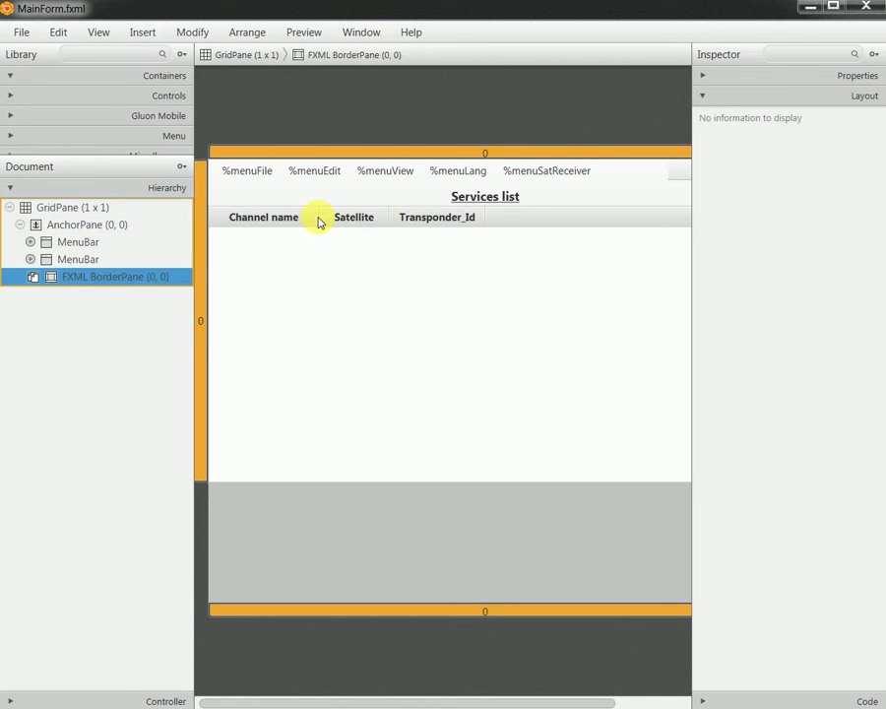
key(Delete)
- Find the AnchorPane container in the library and add a new one directly under the GridPane
click(84, 207)
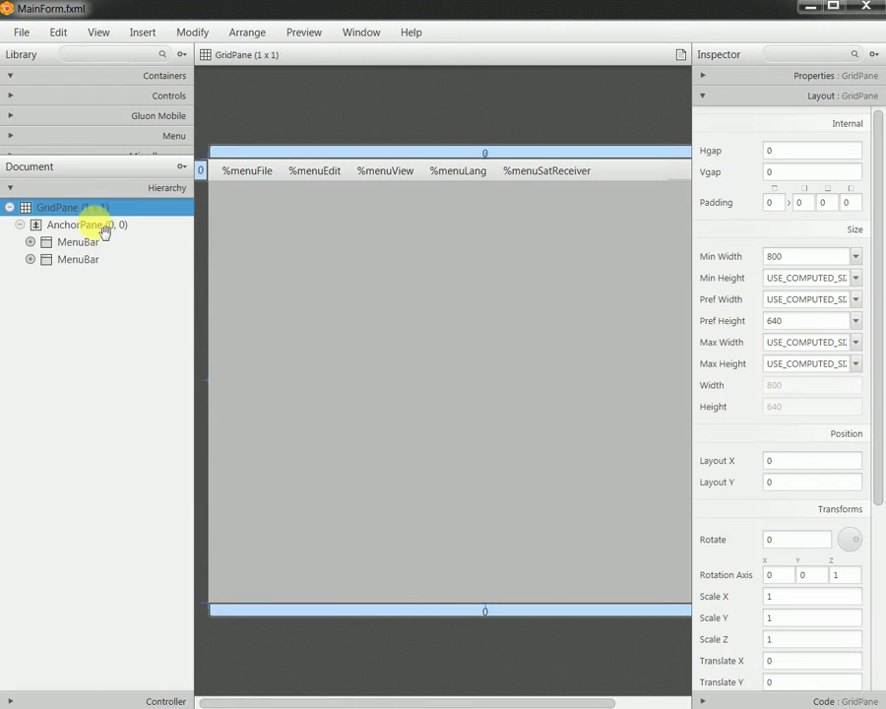
right_click(93, 215)
click(136, 56)
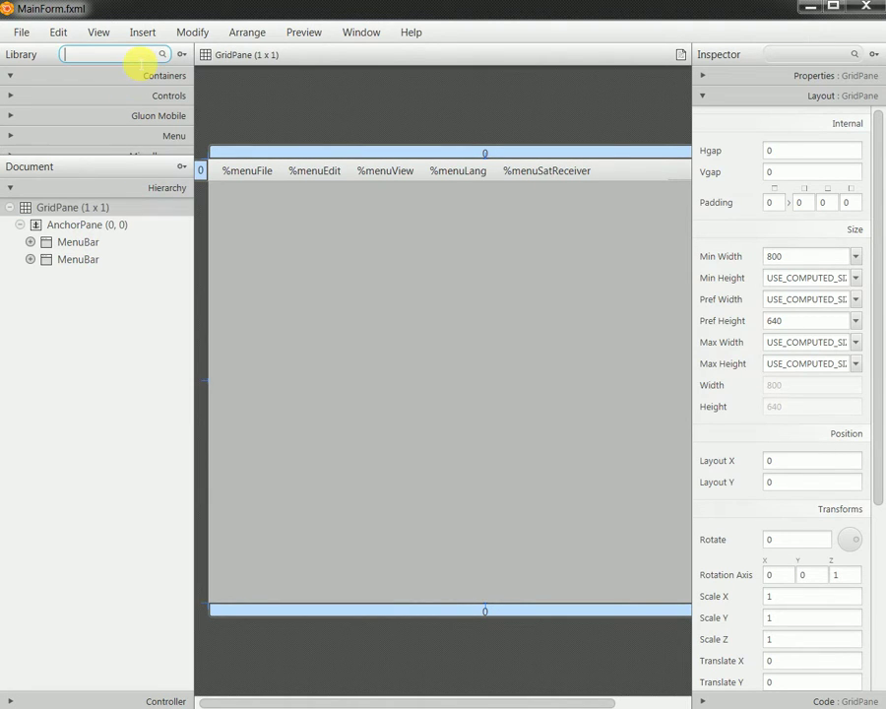
text(Anchio)
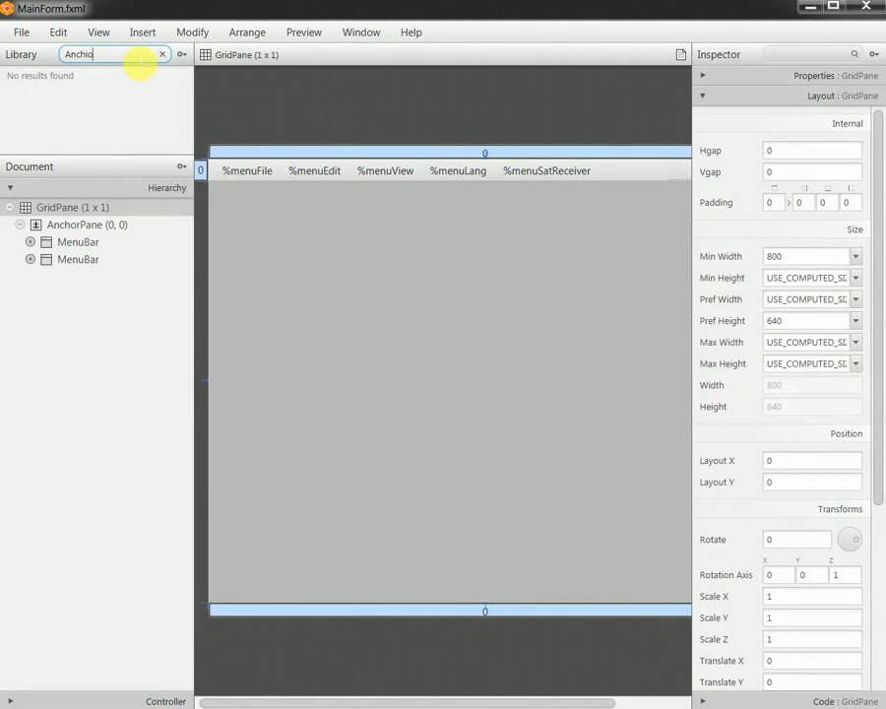
key(BackSpace)
click(75, 82)
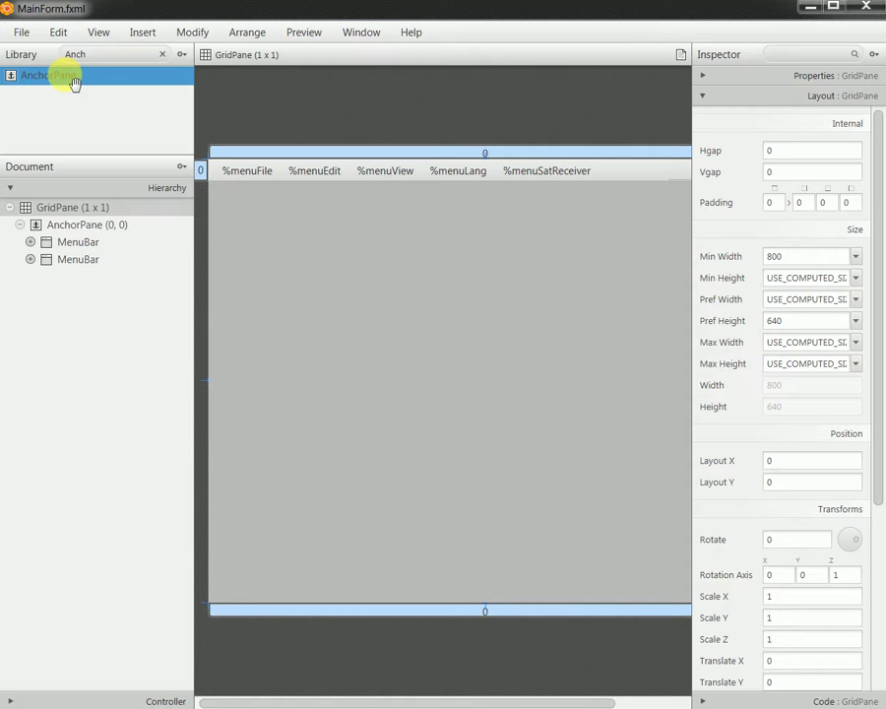
drag(74, 83, 95, 209)
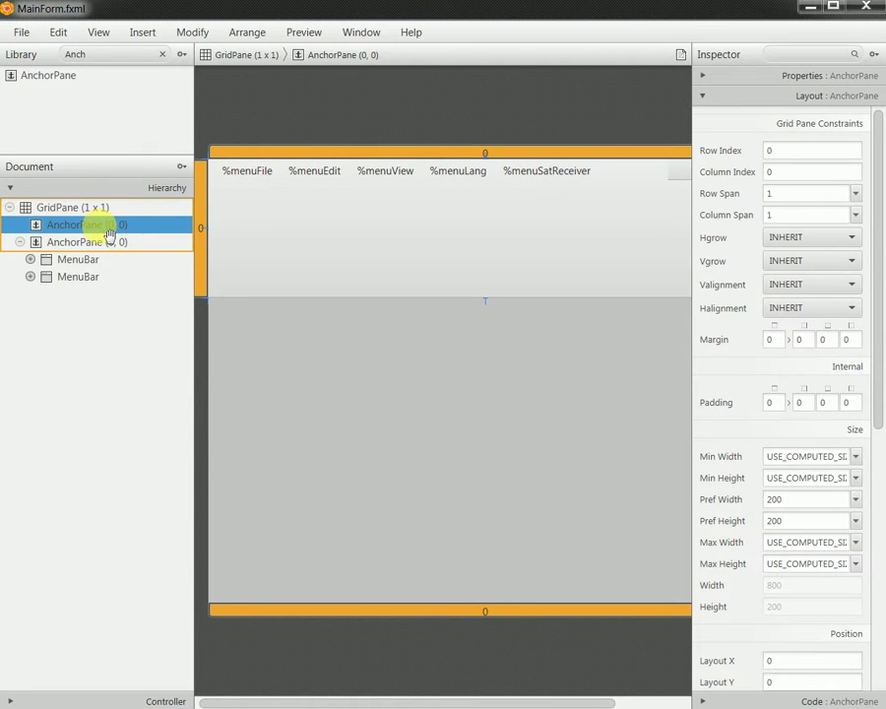
- Add a grid row below row 0 and move the new empty AnchorPane into row 1
click(200, 272)
right_click(200, 271)
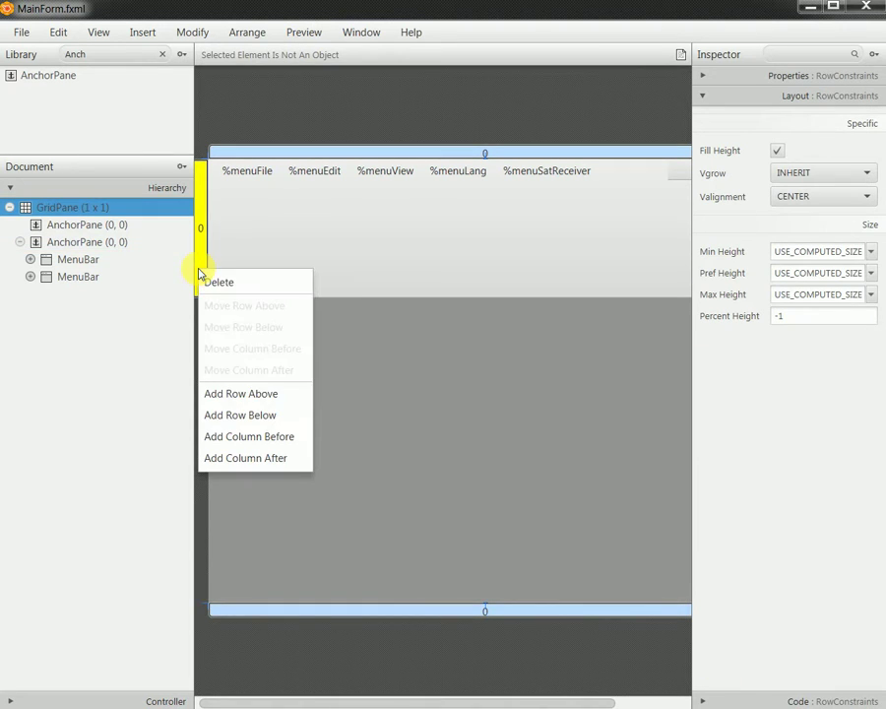
click(278, 413)
click(91, 225)
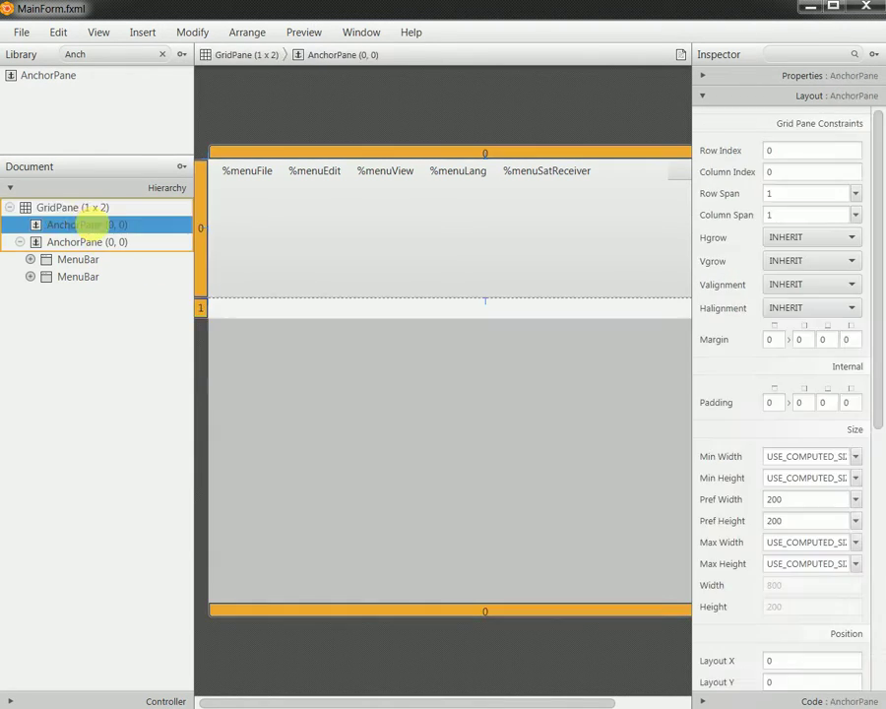
drag(124, 242, 248, 302)
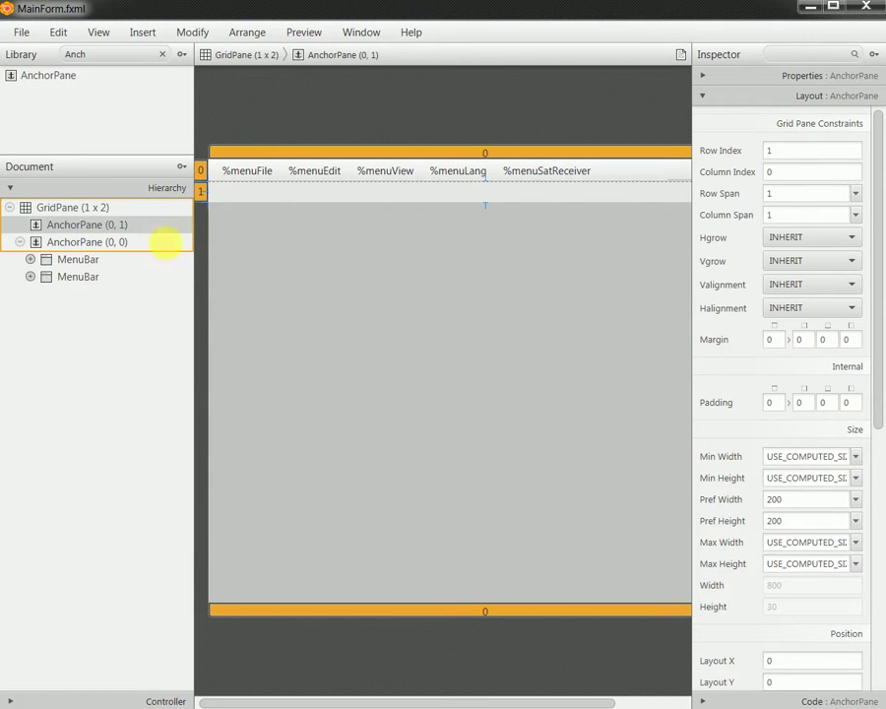
- Give the empty AnchorPane in row 1 the fx:id anchorPaneForServicesList
click(808, 96)
click(821, 113)
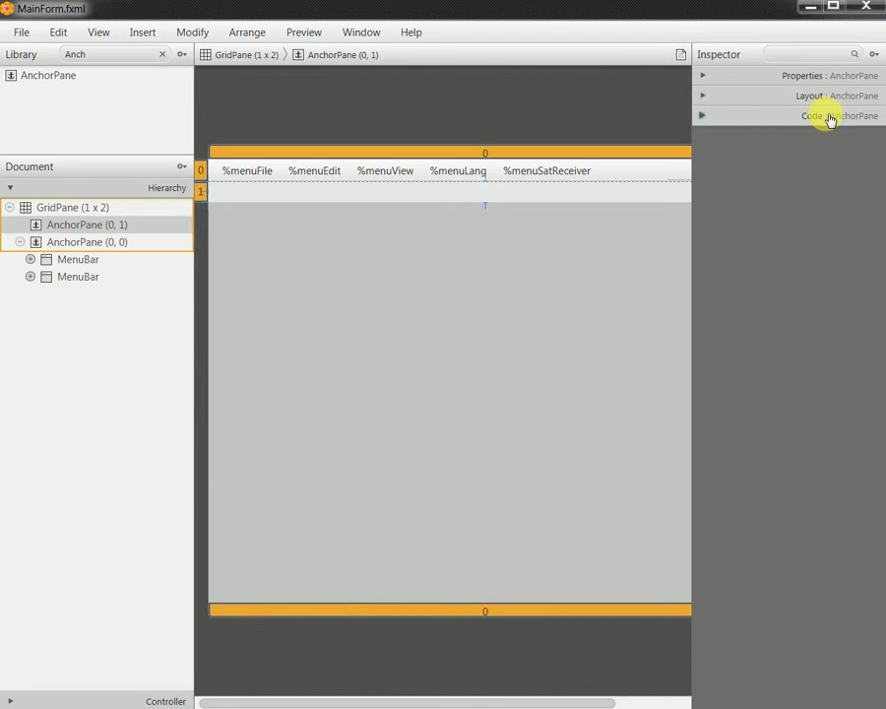
click(819, 172)
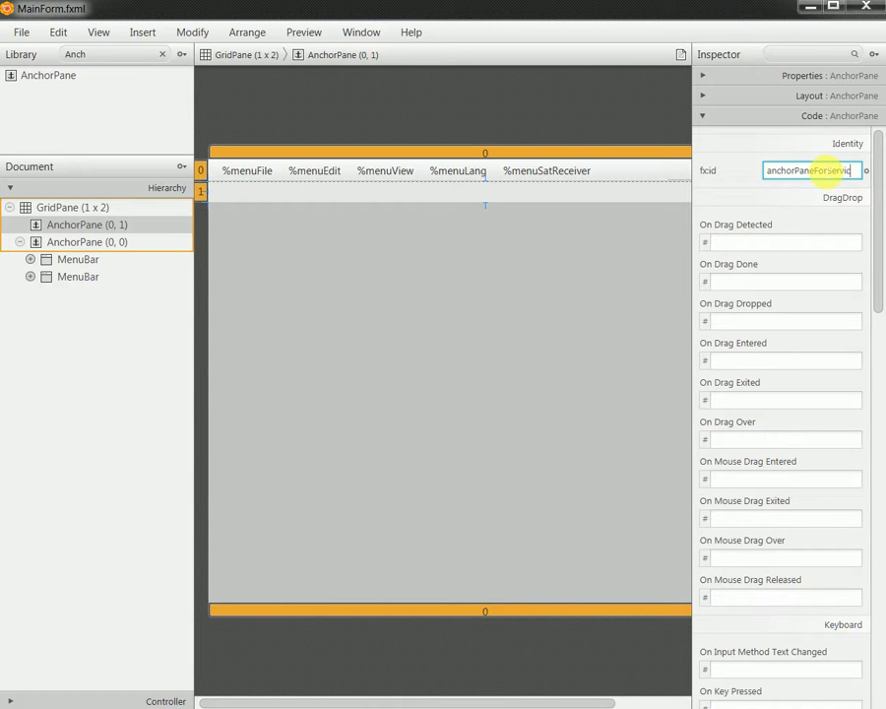
text(esList)
key(Return)
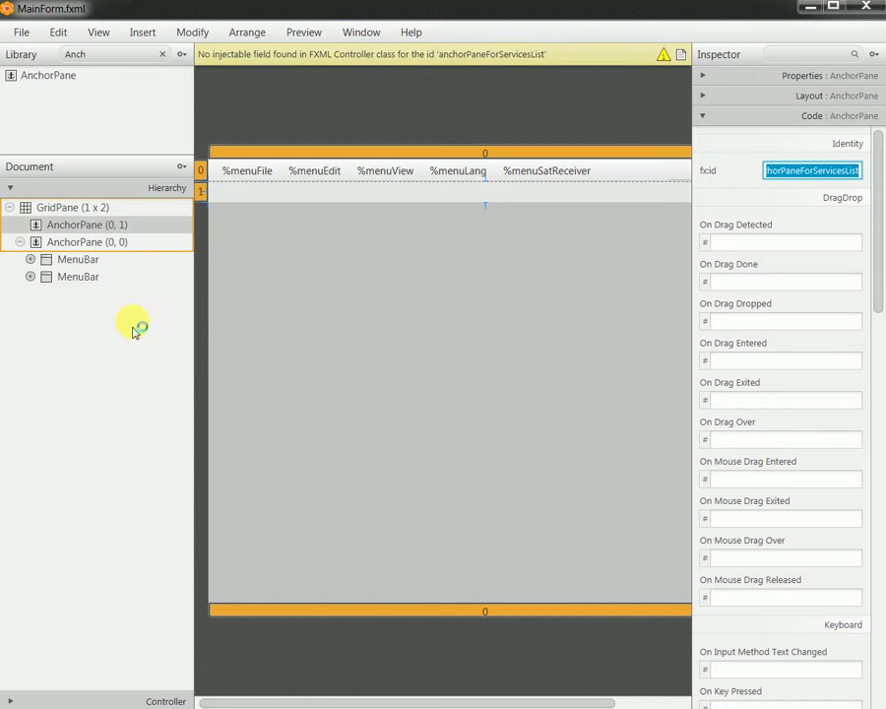
click(143, 389)
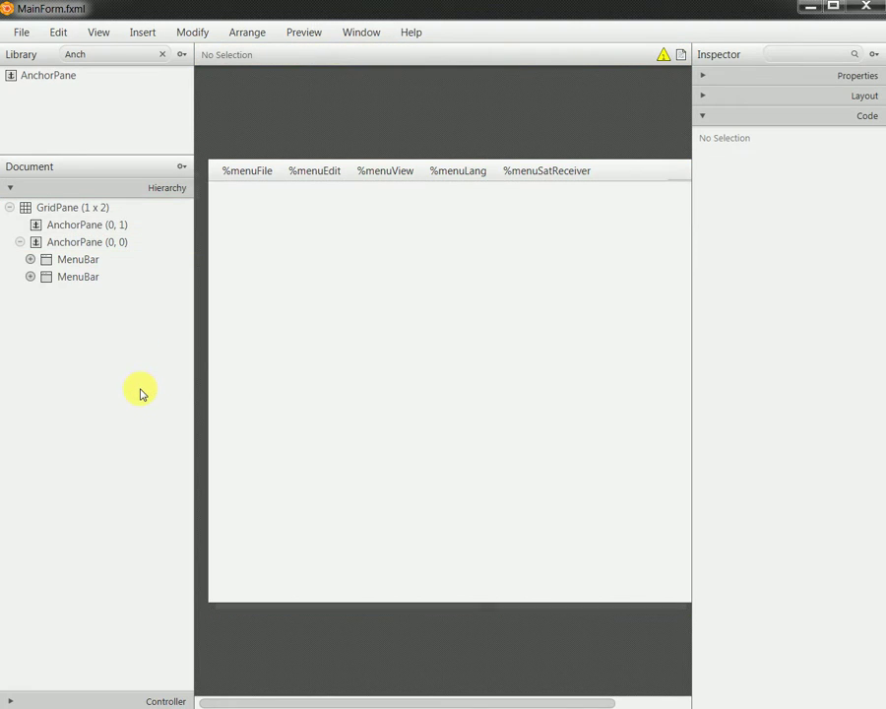
- Include the file ServicesListOnBorderPane.fxml from the fxmls folder in the main form
click(90, 227)
click(26, 34)
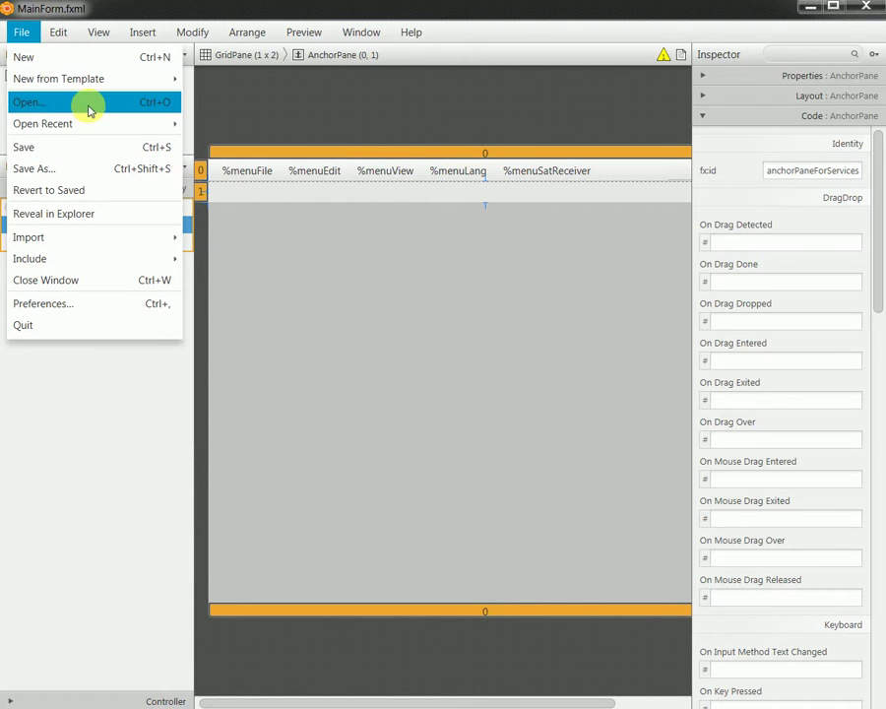
mouse_move(93, 129)
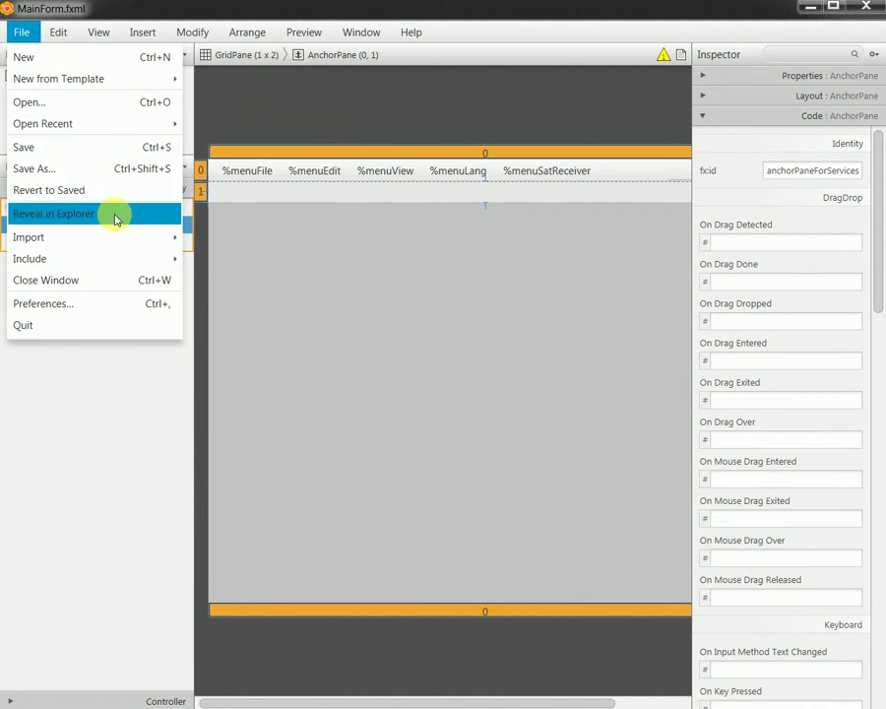
mouse_move(122, 252)
click(215, 262)
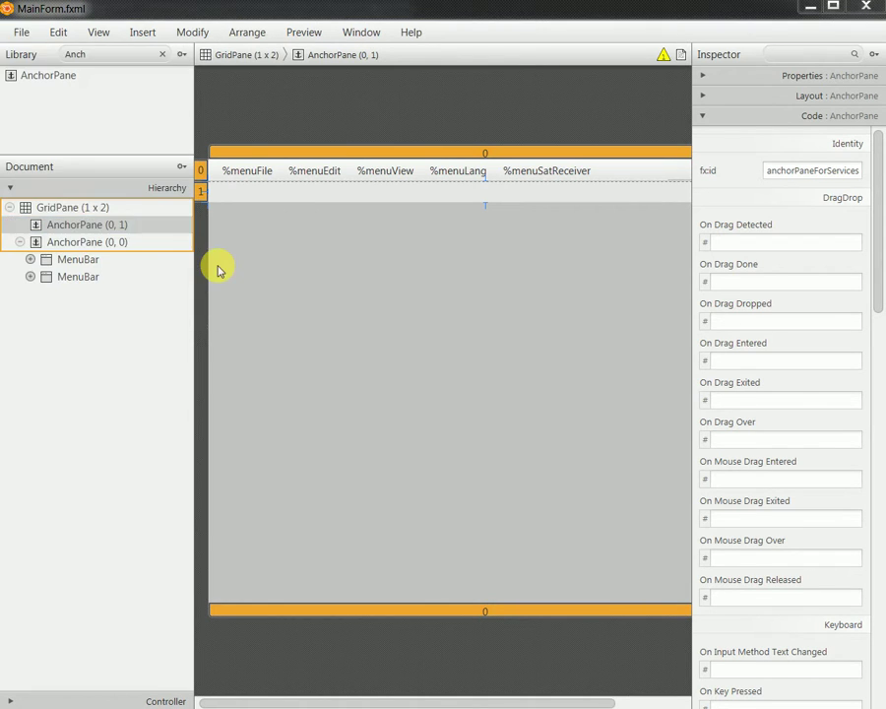
click(273, 250)
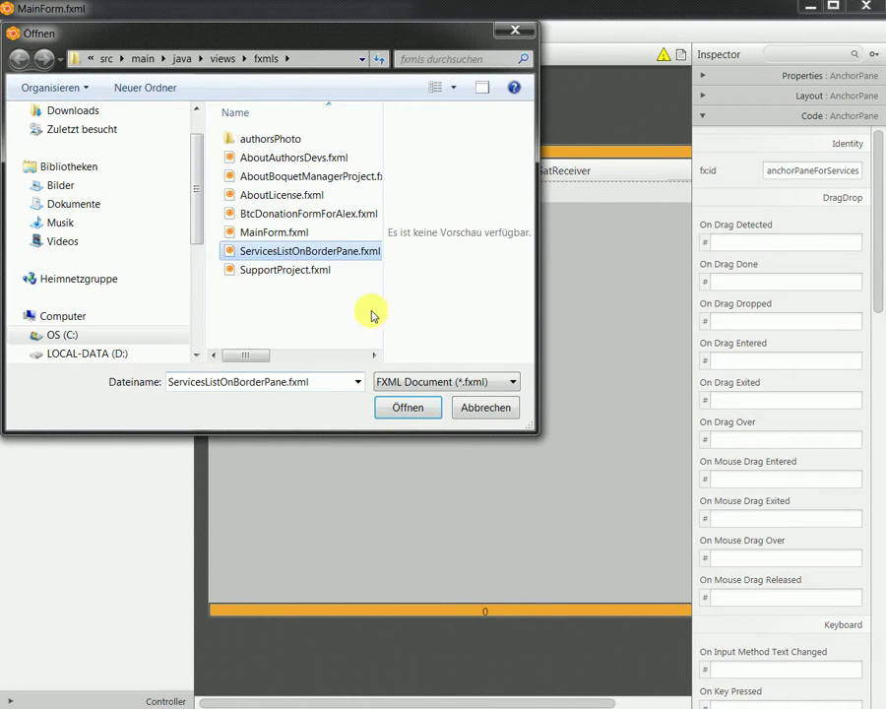
click(406, 406)
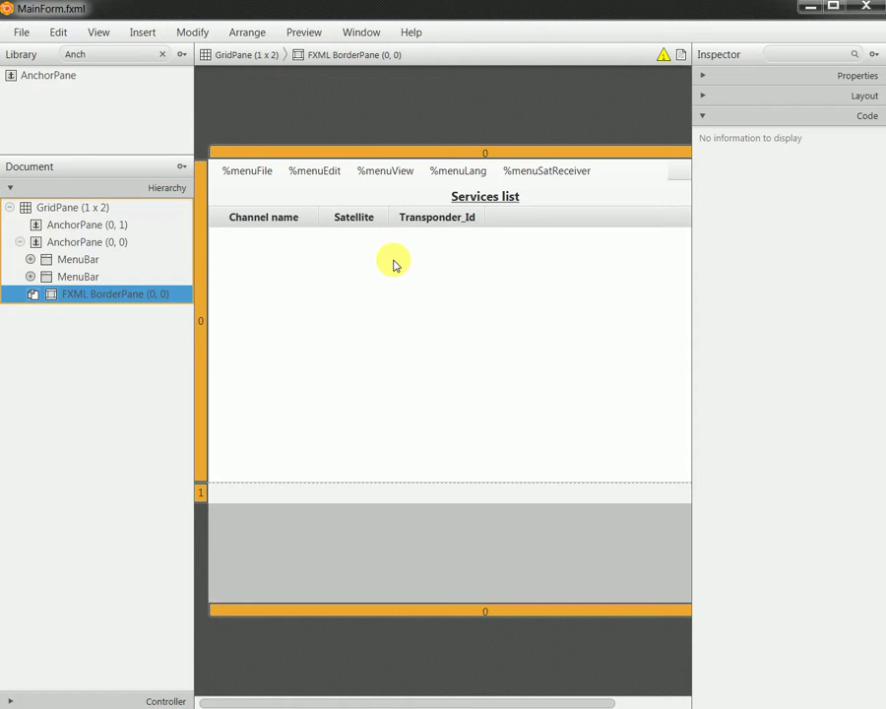
- Nest the included FXML BorderPane inside the AnchorPane in row 1 and save MainForm.fxml
click(123, 303)
drag(122, 232, 133, 237)
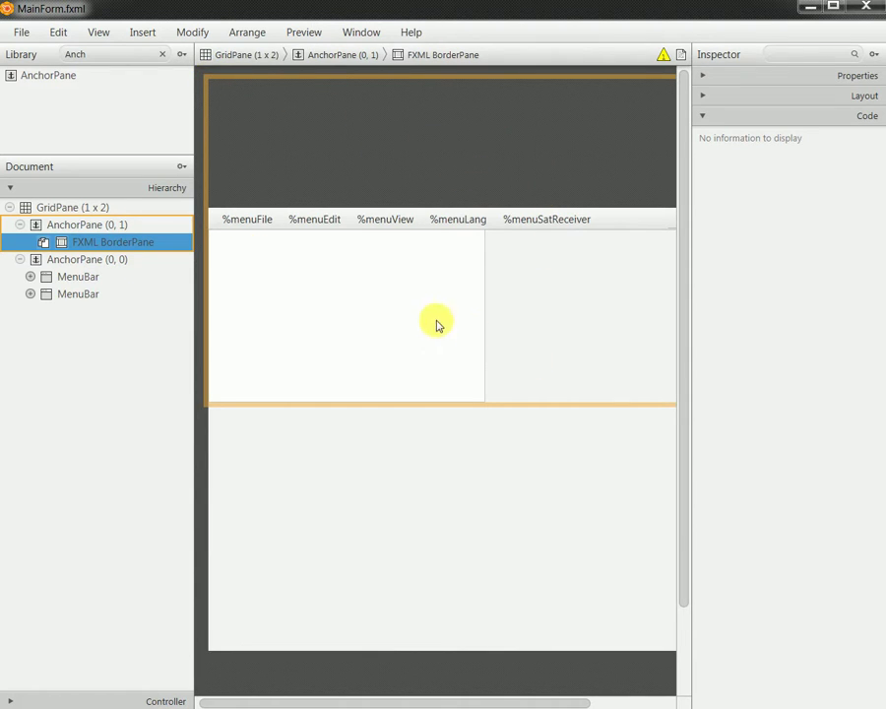
click(20, 32)
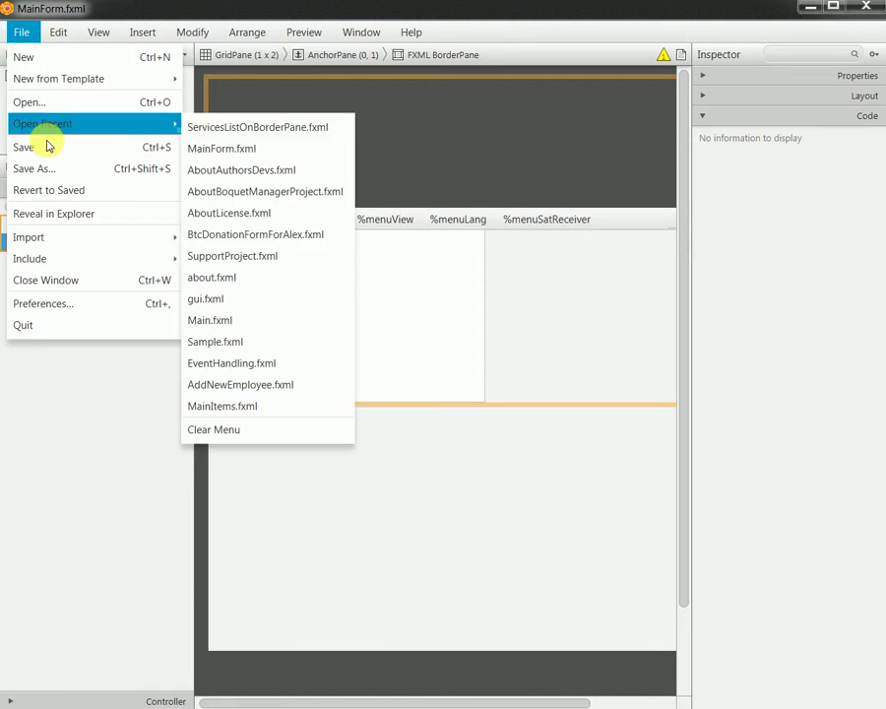
click(46, 146)
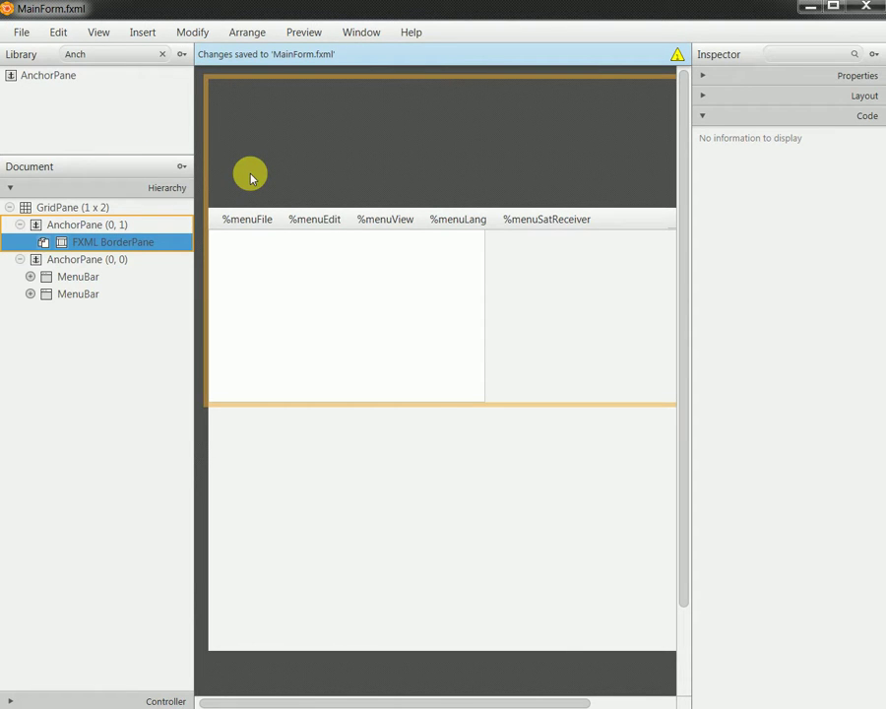
- Switch to the ServicesListOnBorderPane.fxml window and set the root BorderPane's node orientation to INHERIT
key(alt)
key(alt+Tab)
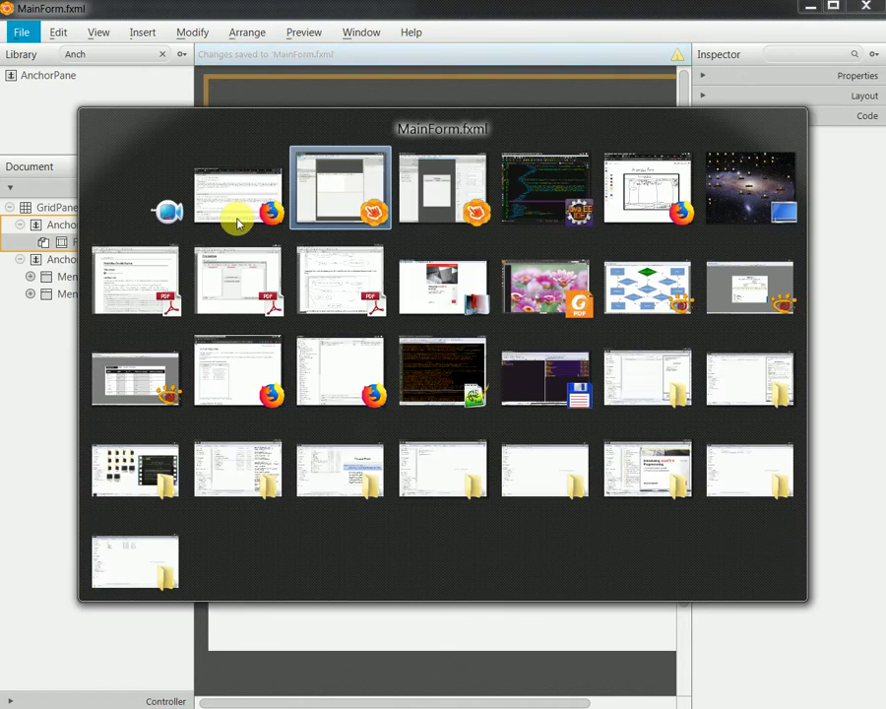
key(alt+Tab)
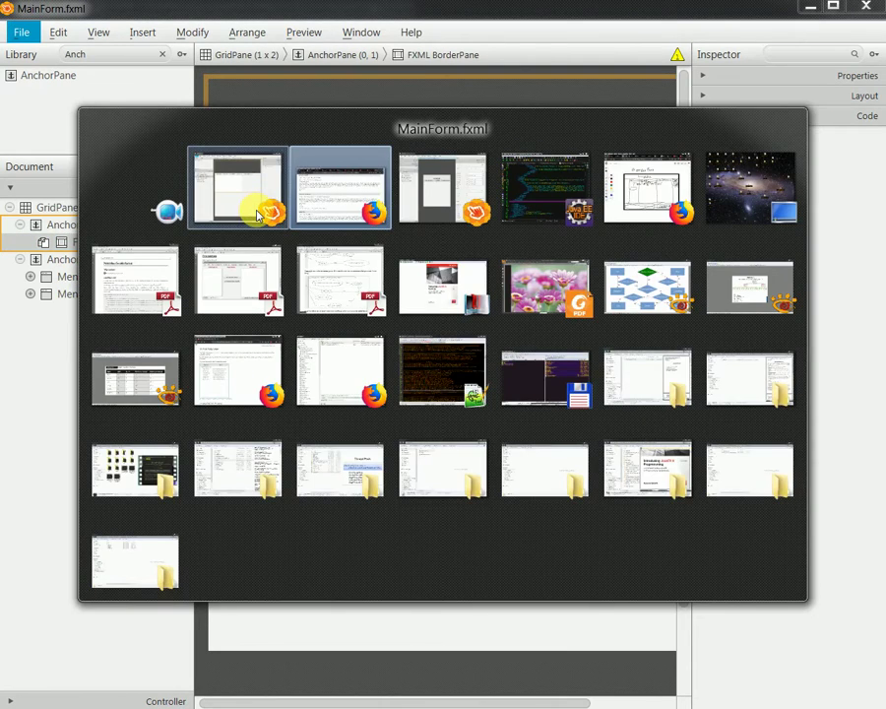
click(254, 209)
key(alt+Tab)
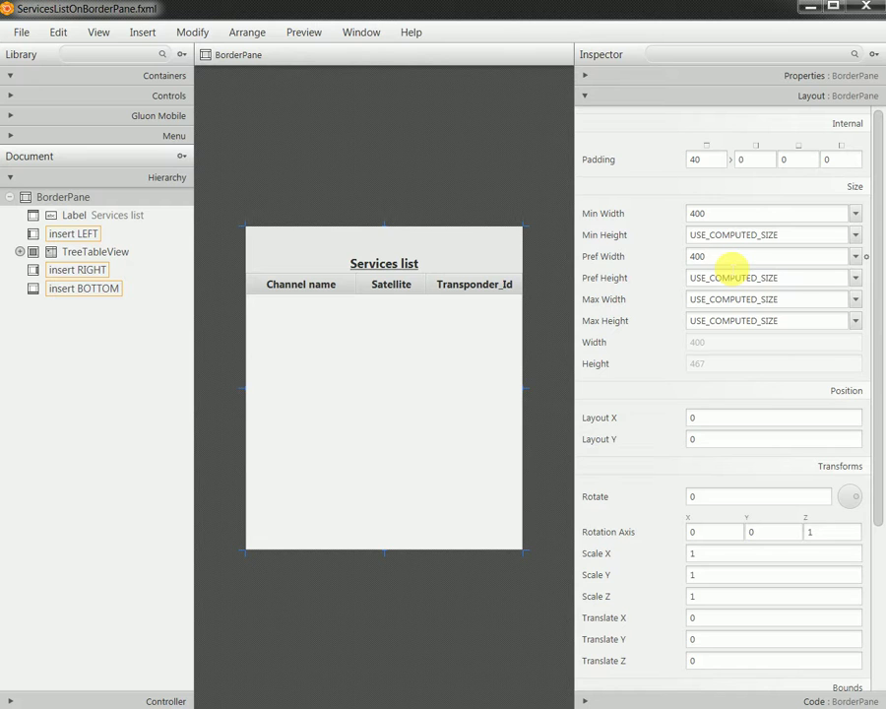
drag(878, 263, 865, 203)
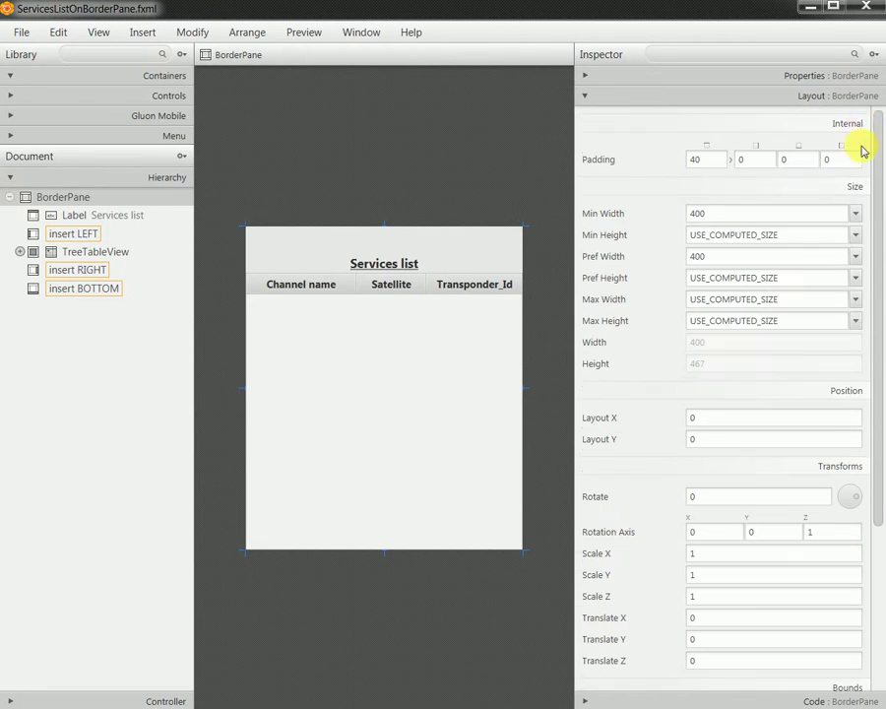
click(815, 77)
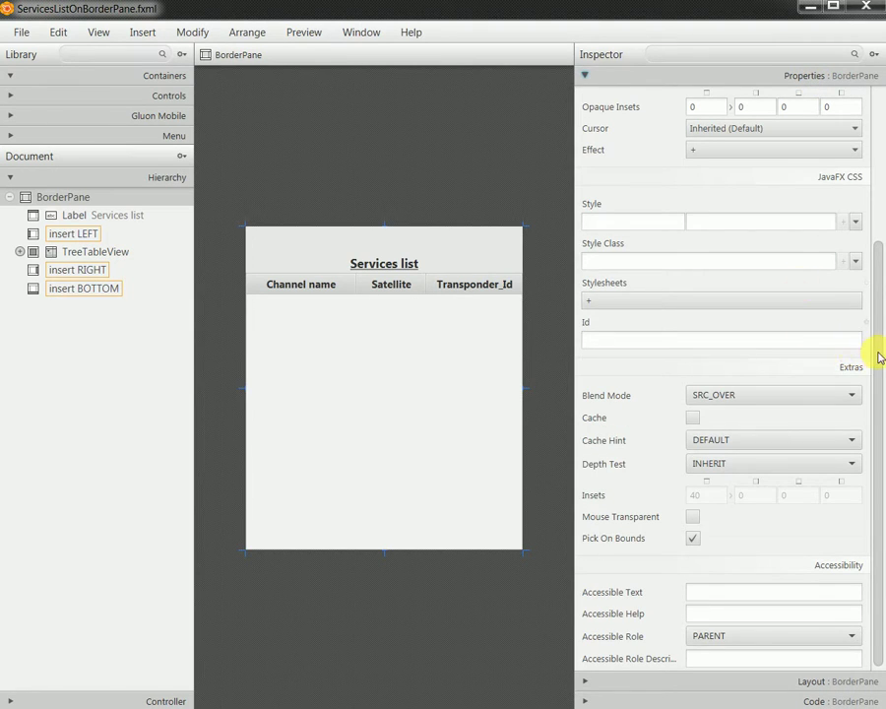
drag(877, 356, 857, 125)
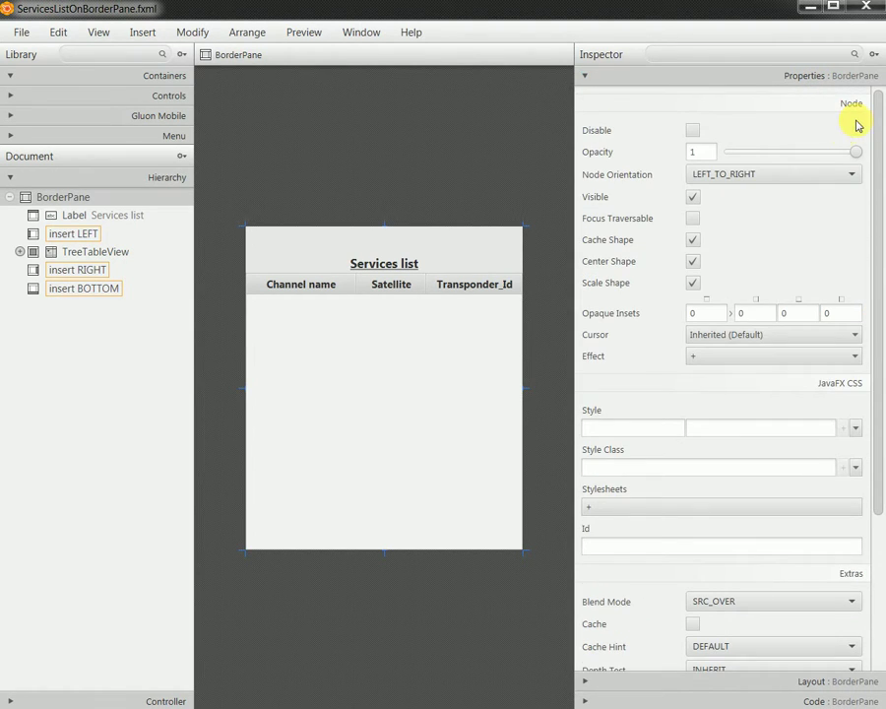
click(744, 175)
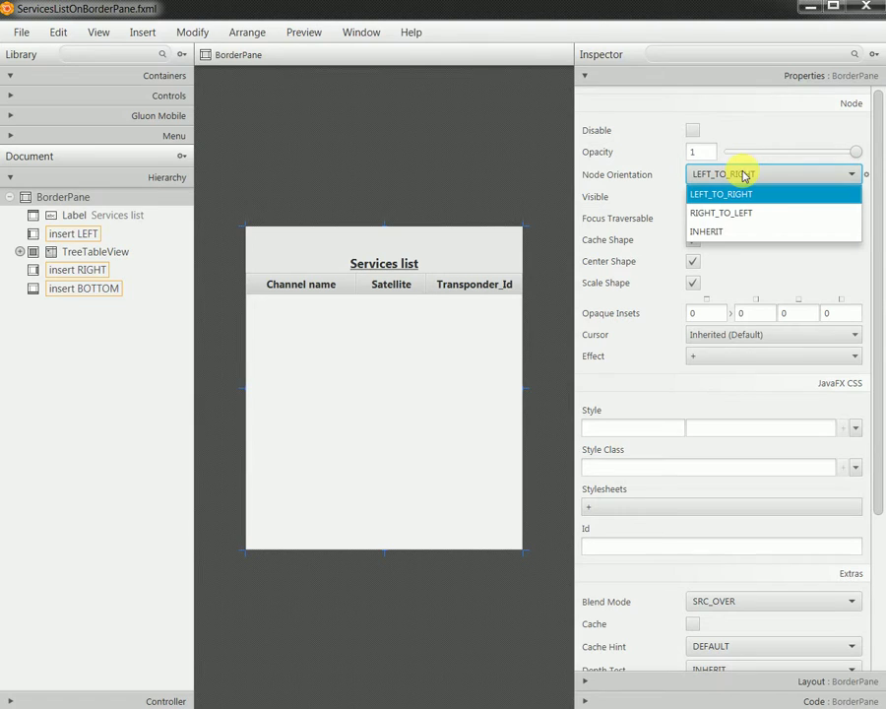
click(726, 232)
- Save ServicesListOnBorderPane.fxml, minimize its window and preview MainForm.fxml with the list nested in the row 1 AnchorPane
click(30, 37)
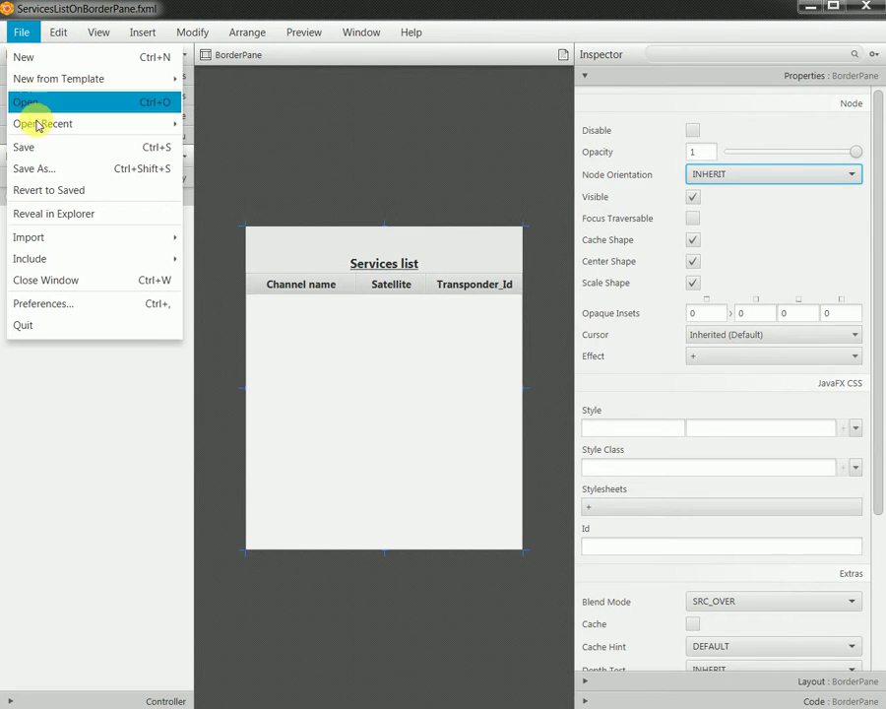
click(40, 146)
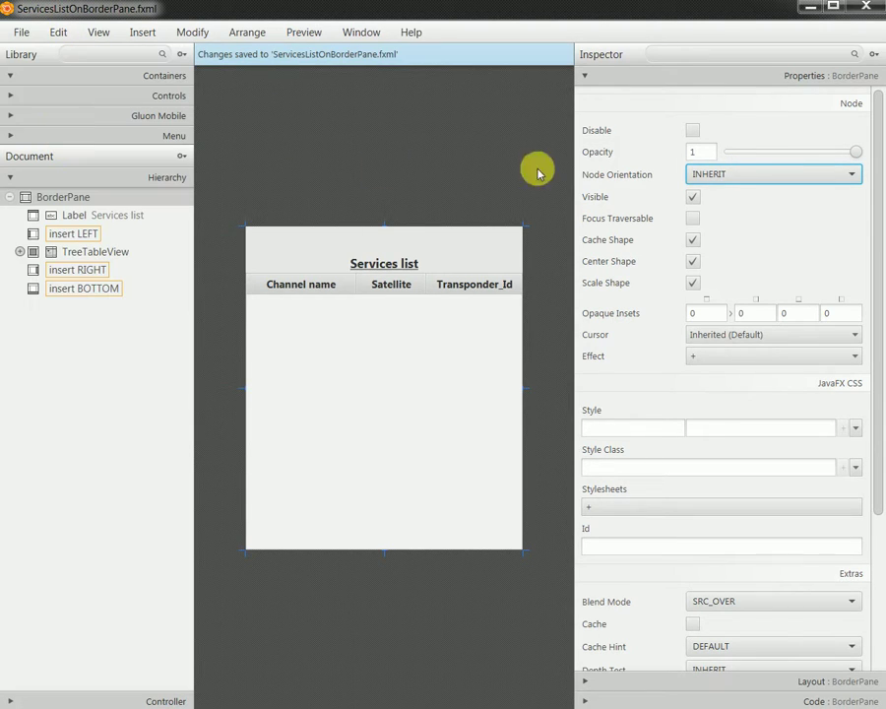
click(809, 8)
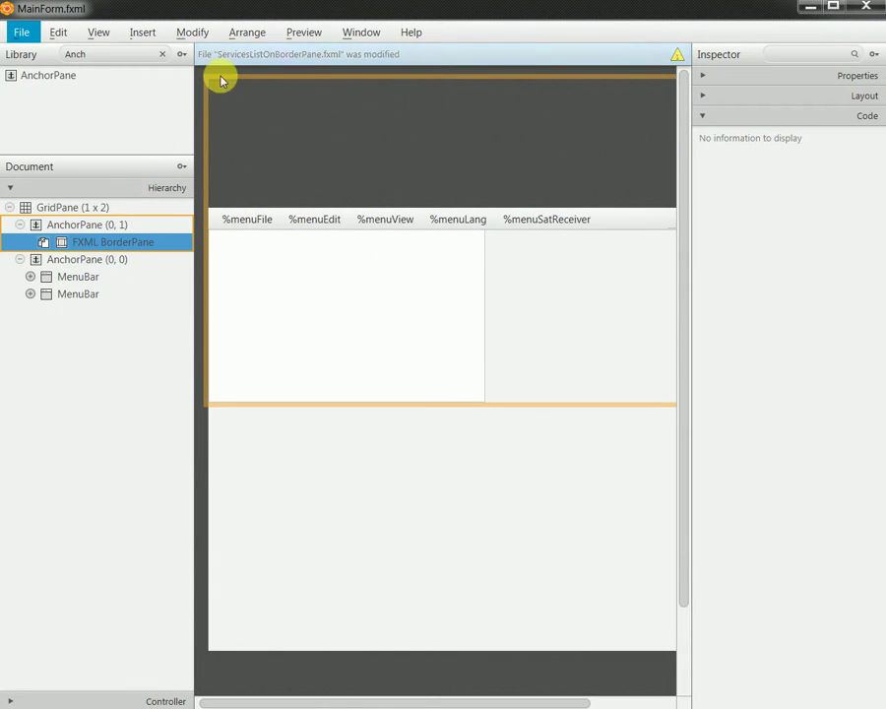
click(313, 31)
click(316, 59)
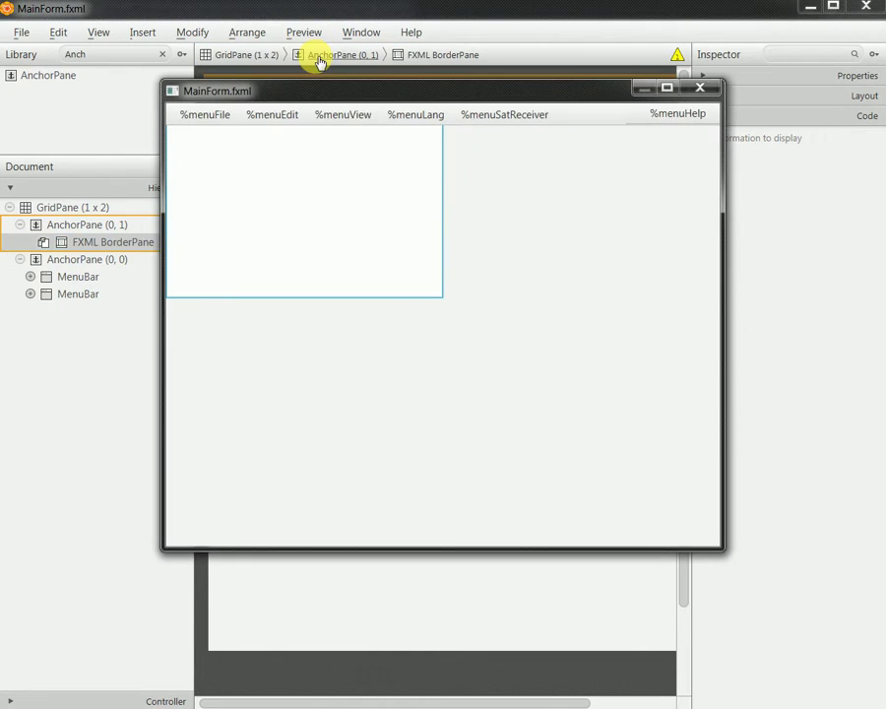
- Close the preview and move the menu AnchorPane (0, 0) above AnchorPane (0, 1) in the GridPane hierarchy
click(701, 88)
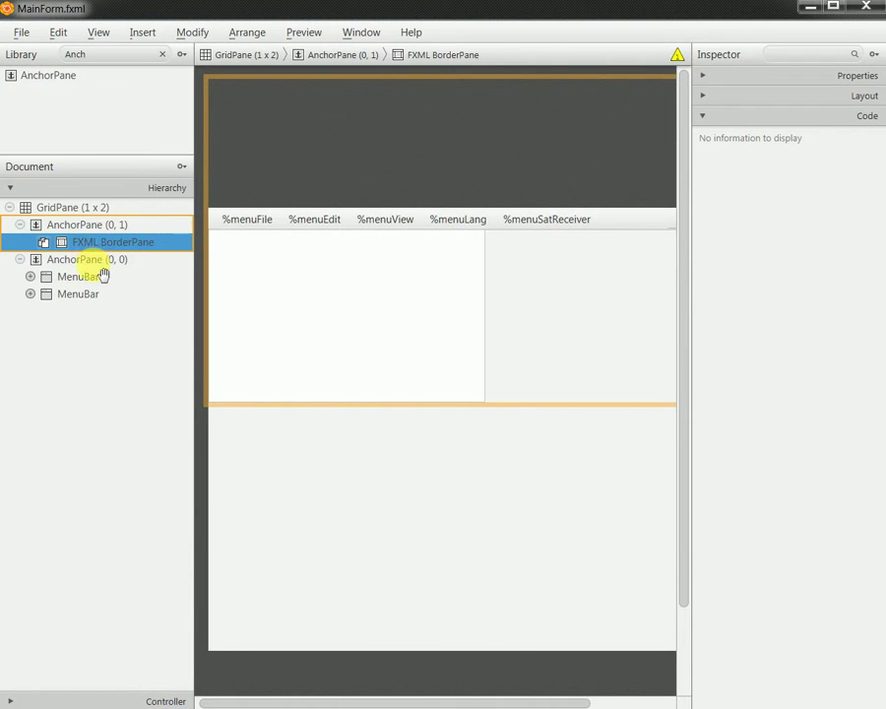
drag(95, 259, 95, 221)
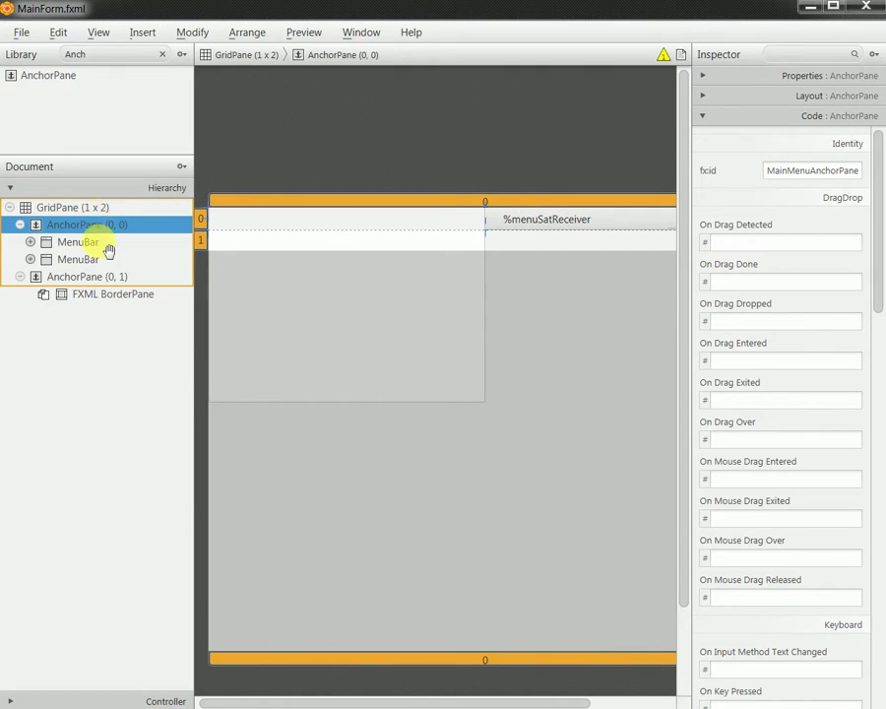
click(111, 375)
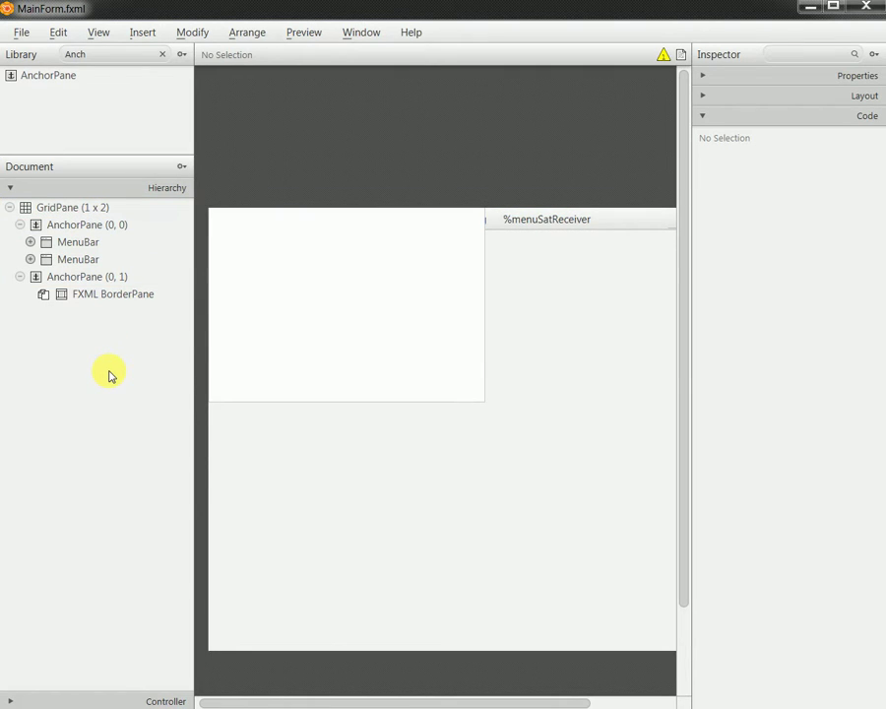
click(112, 296)
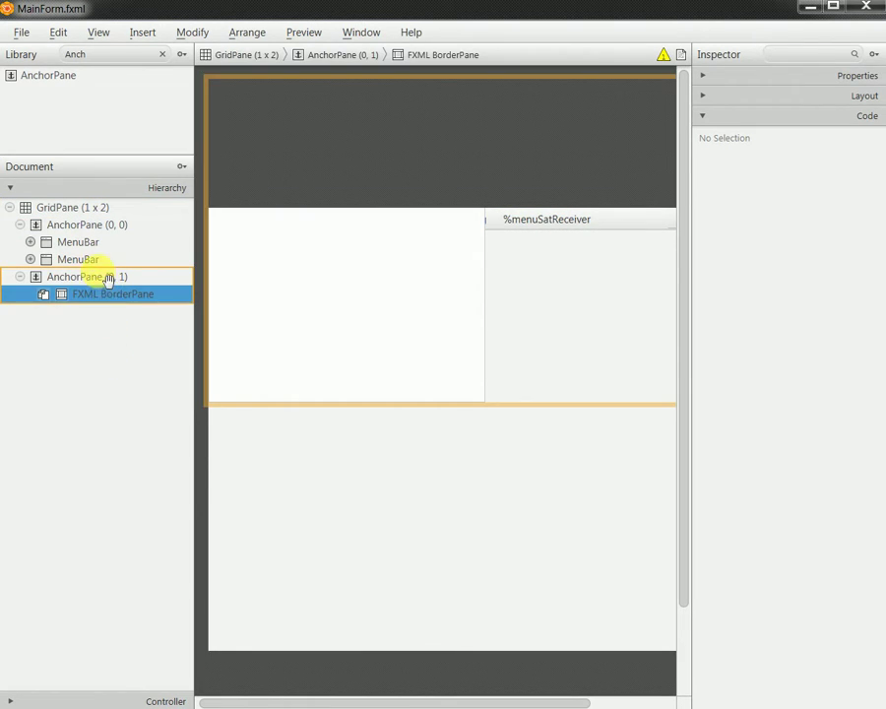
click(102, 281)
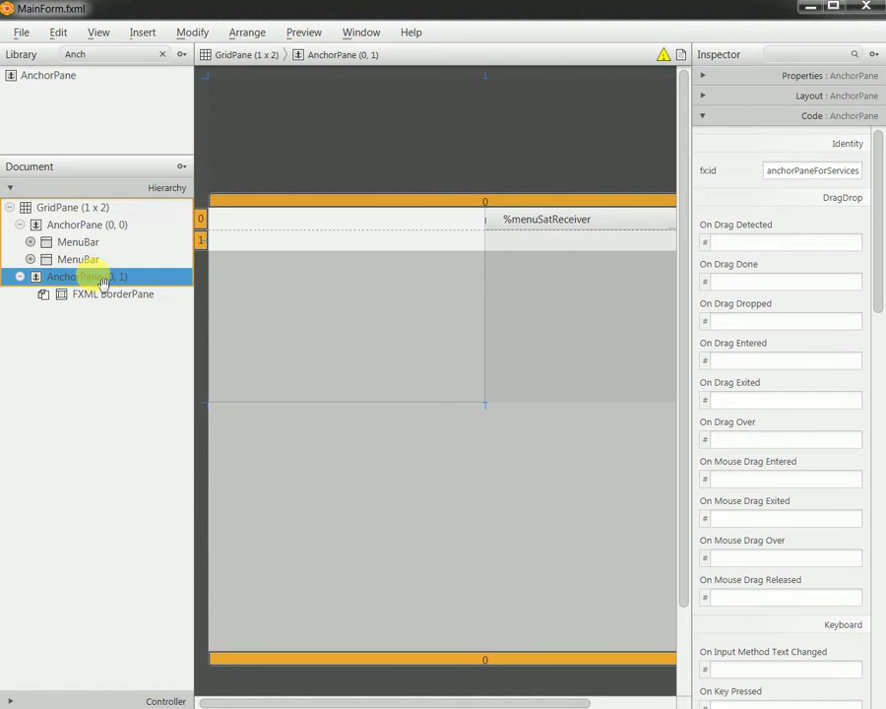
click(102, 297)
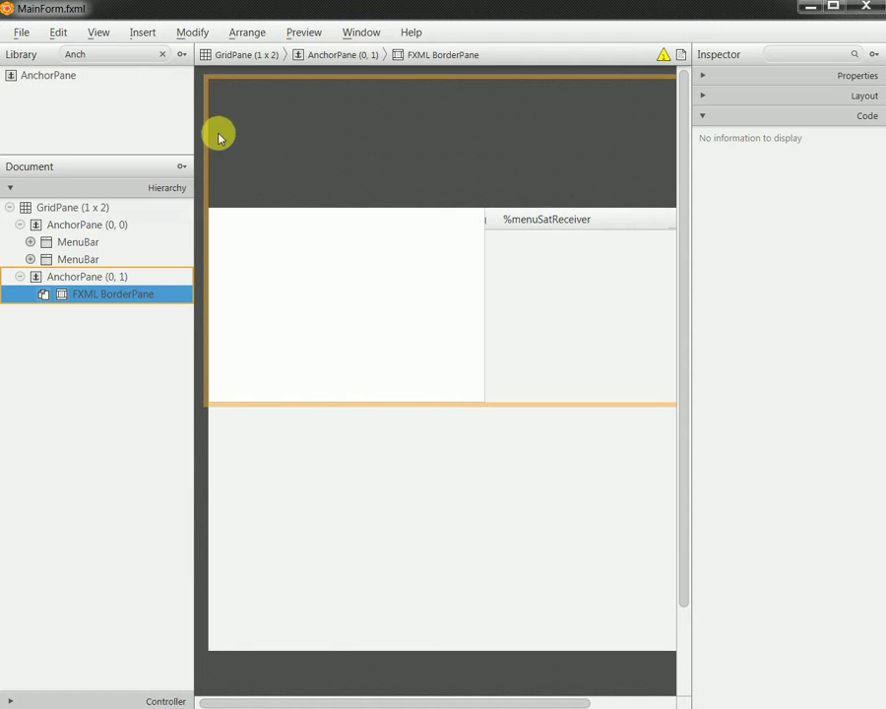
- Switch to the ServicesListOnBorderPane.fxml window, set the root BorderPane's preferred and minimum widths to USE_COMPUTED_SIZE, and save the file
click(806, 12)
key(alt+Tab)
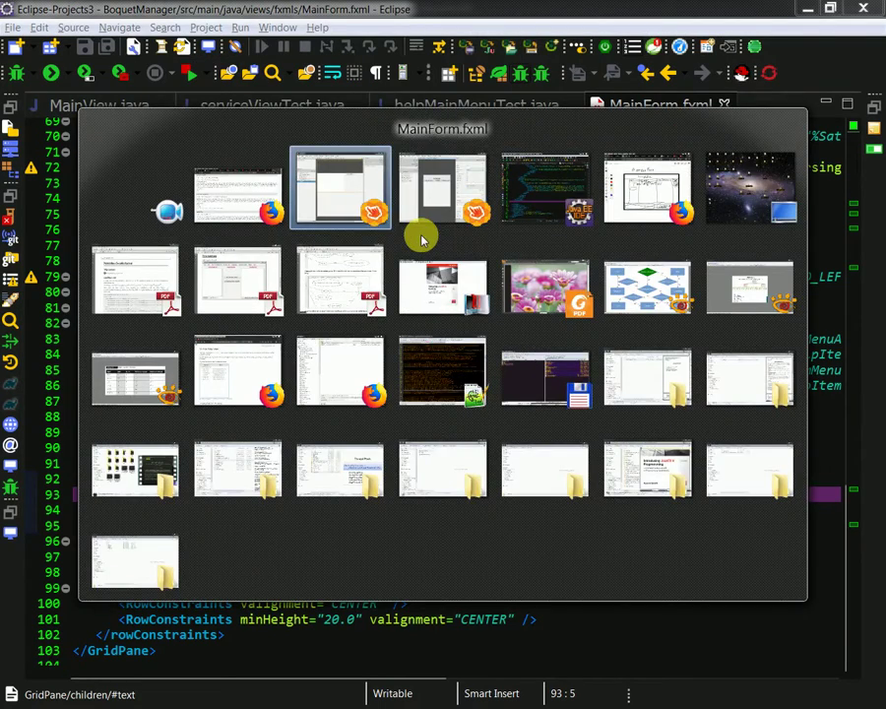
key(Escape)
key(alt+Tab)
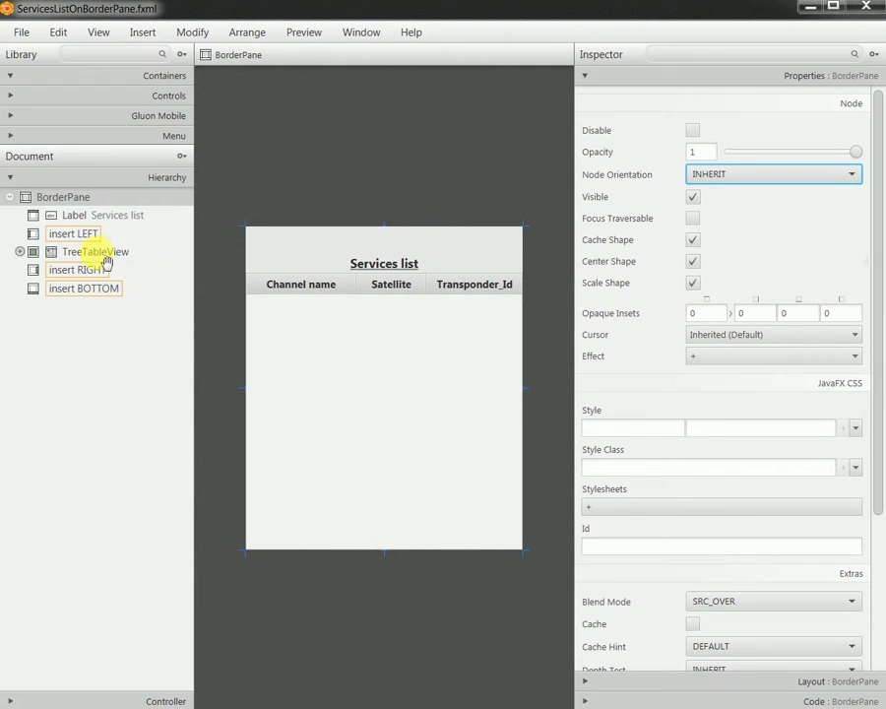
click(71, 197)
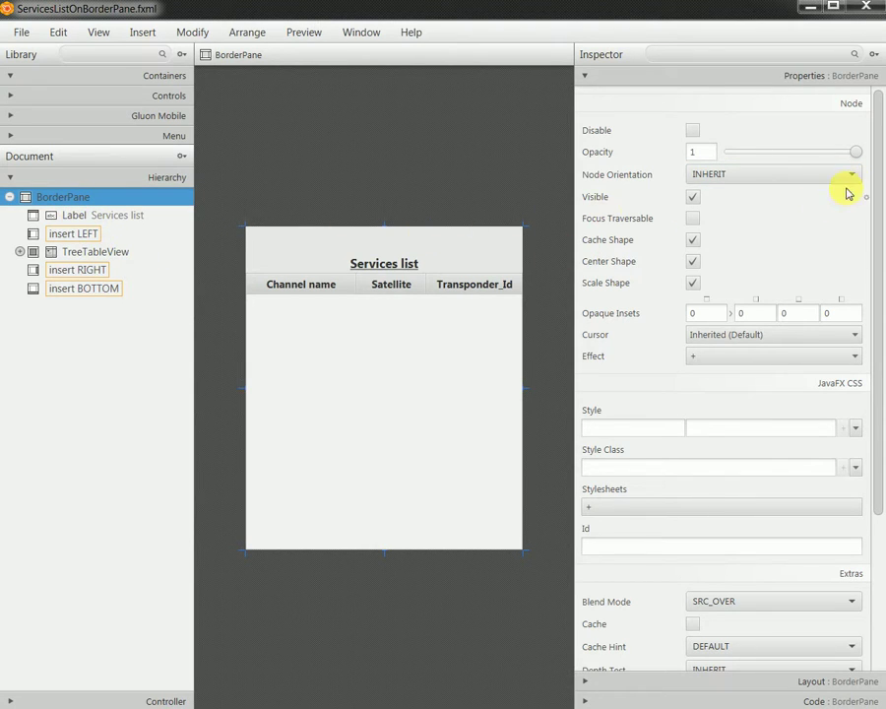
scroll(873, 184, down, 5)
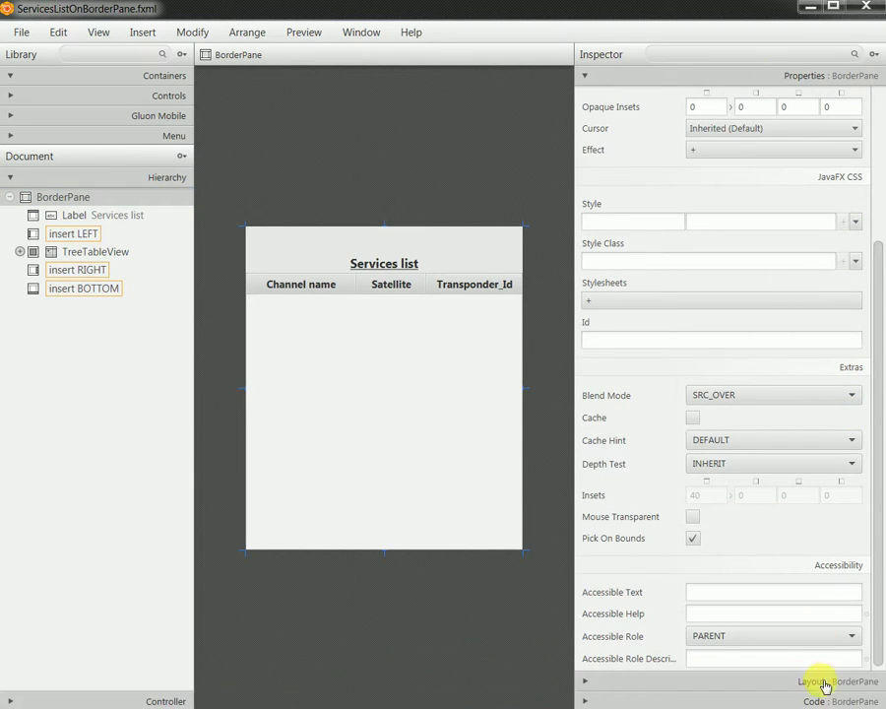
click(824, 682)
click(855, 256)
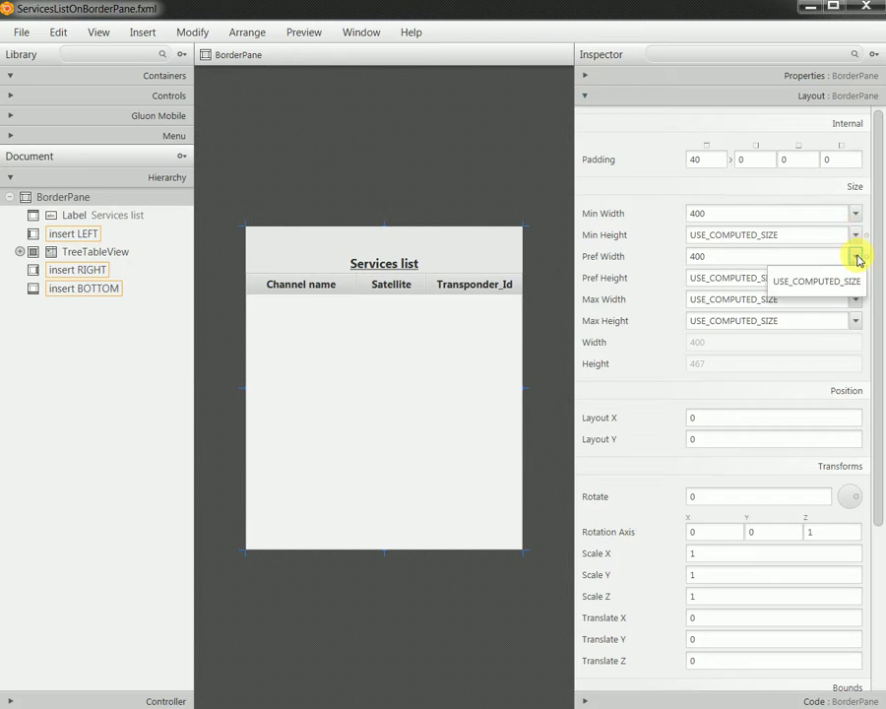
click(837, 283)
click(855, 215)
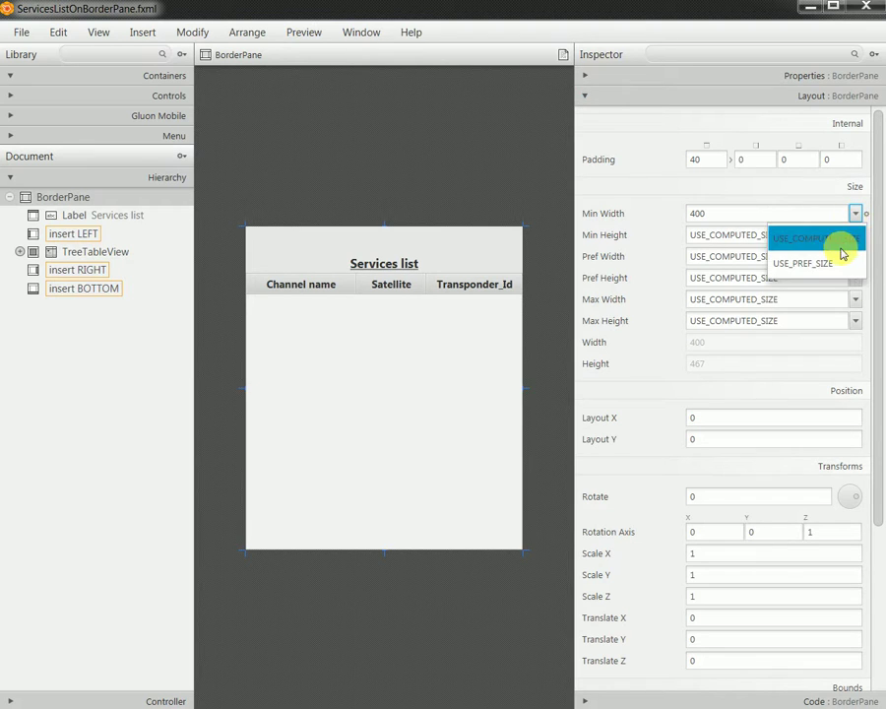
click(841, 247)
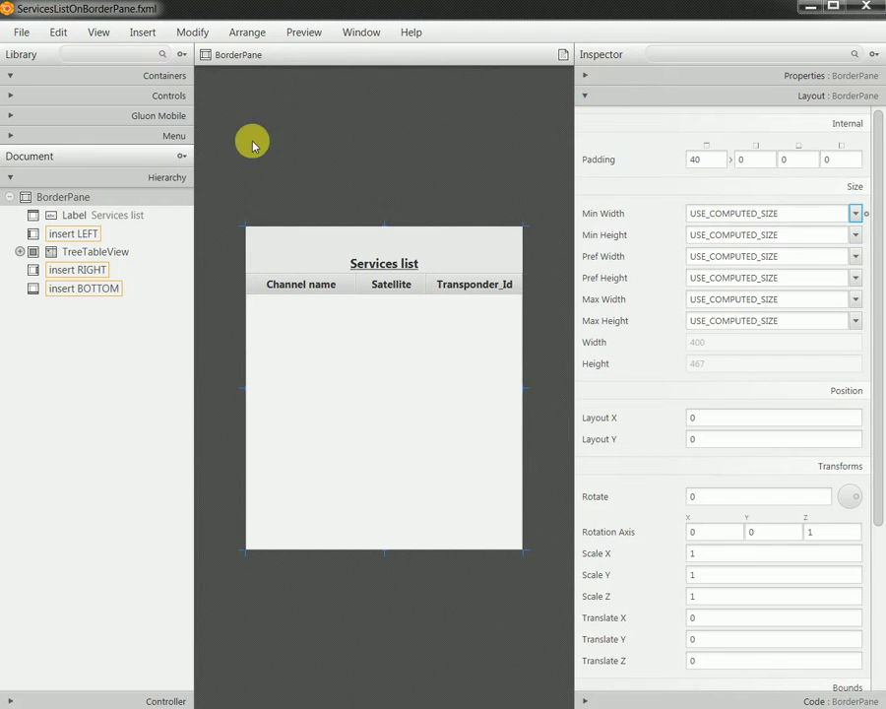
click(20, 33)
click(44, 145)
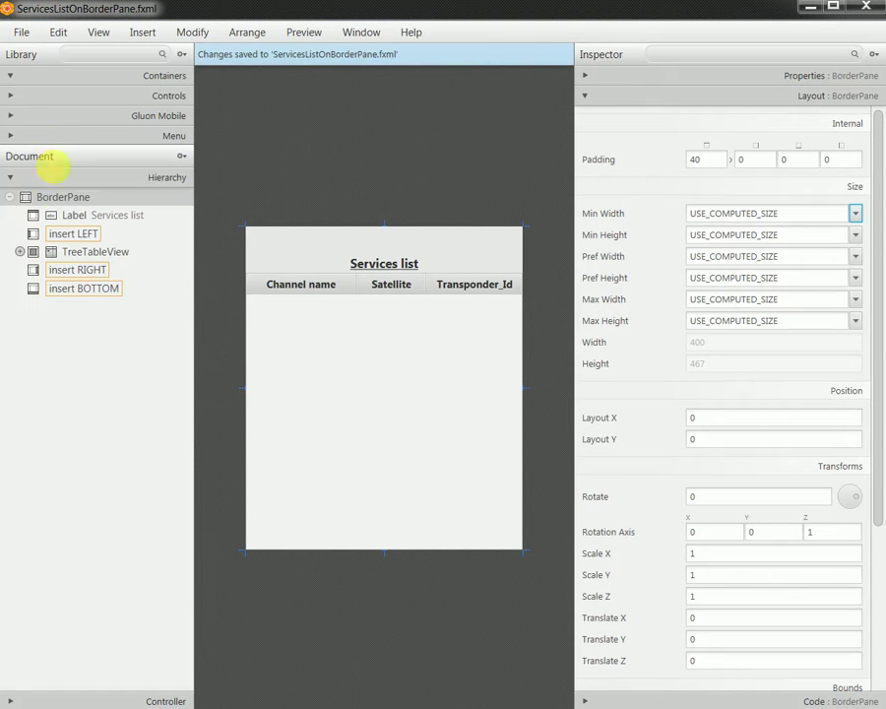
- Set the TreeTableView's minimum and preferred widths to USE_COMPUTED_SIZE and save ServicesListOnBorderPane.fxml
click(67, 249)
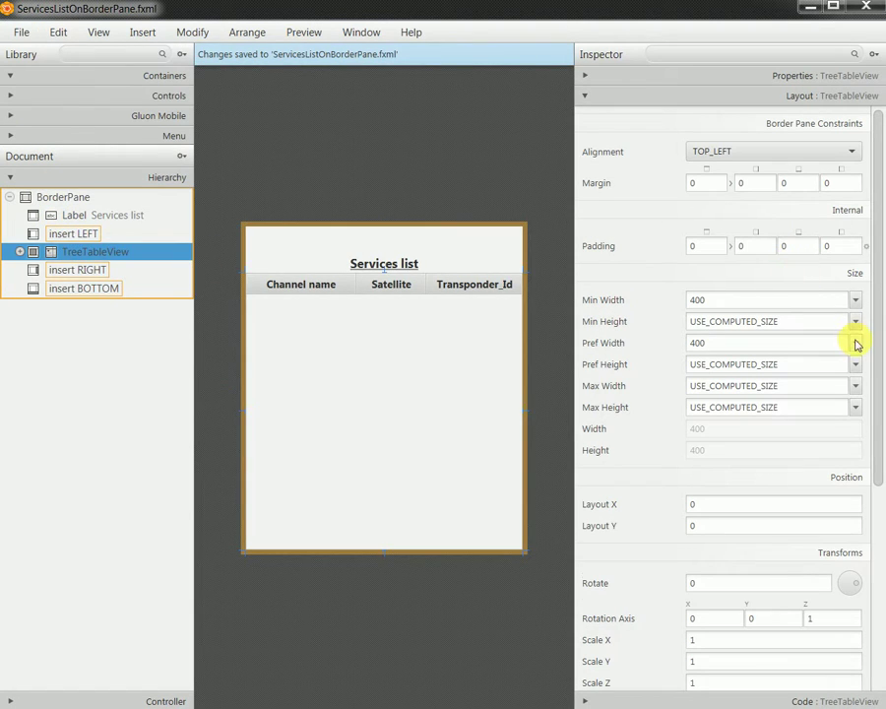
click(859, 301)
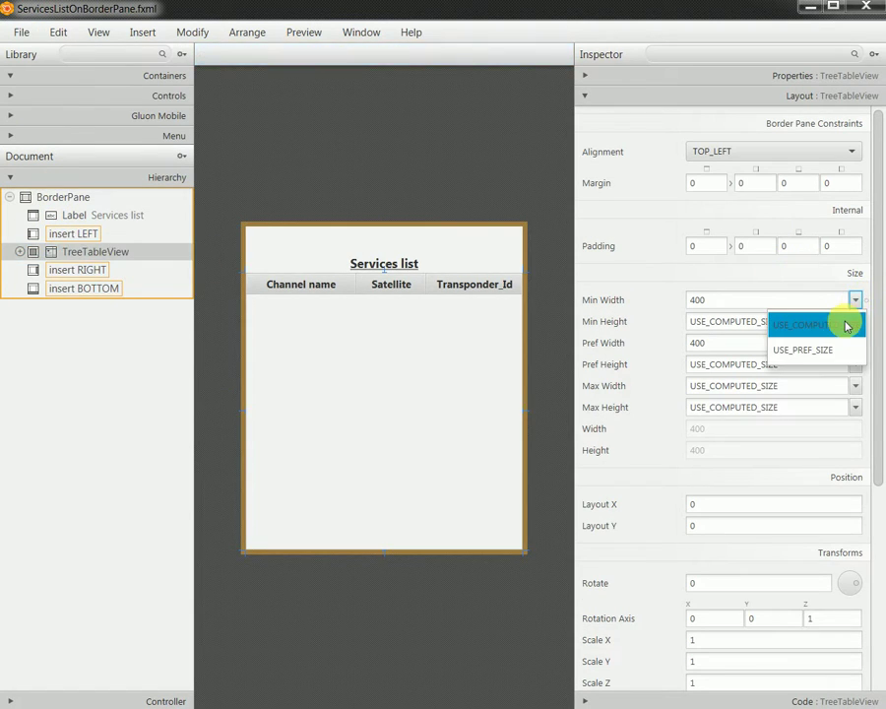
click(849, 321)
click(855, 342)
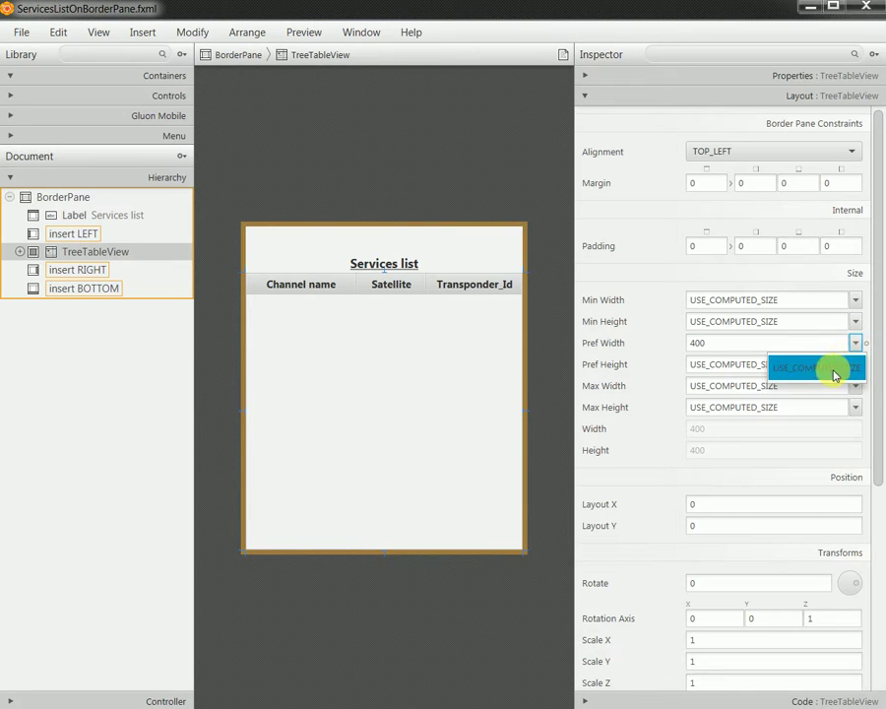
click(833, 366)
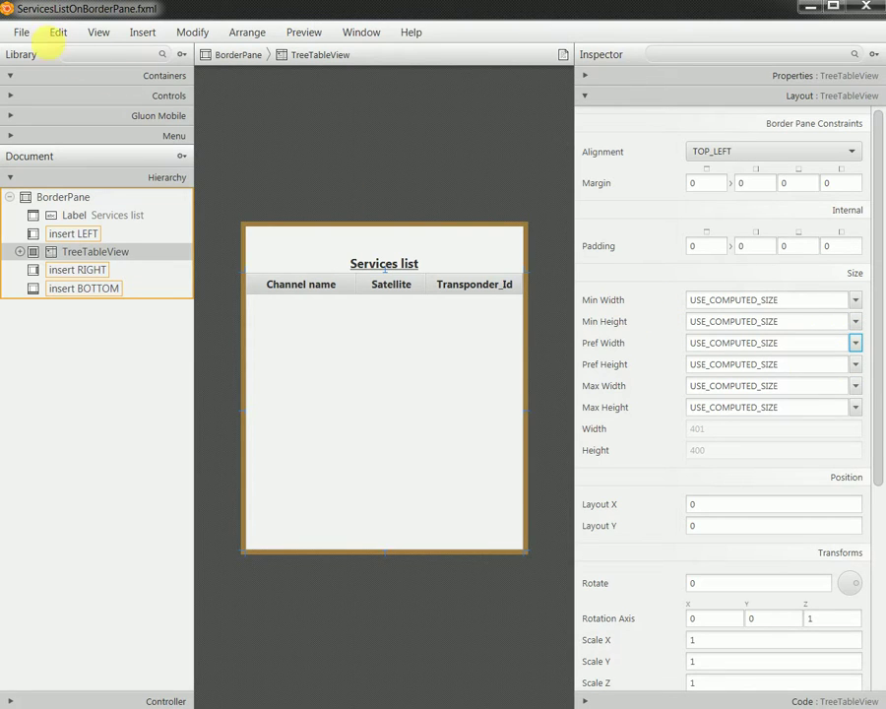
click(23, 33)
click(49, 146)
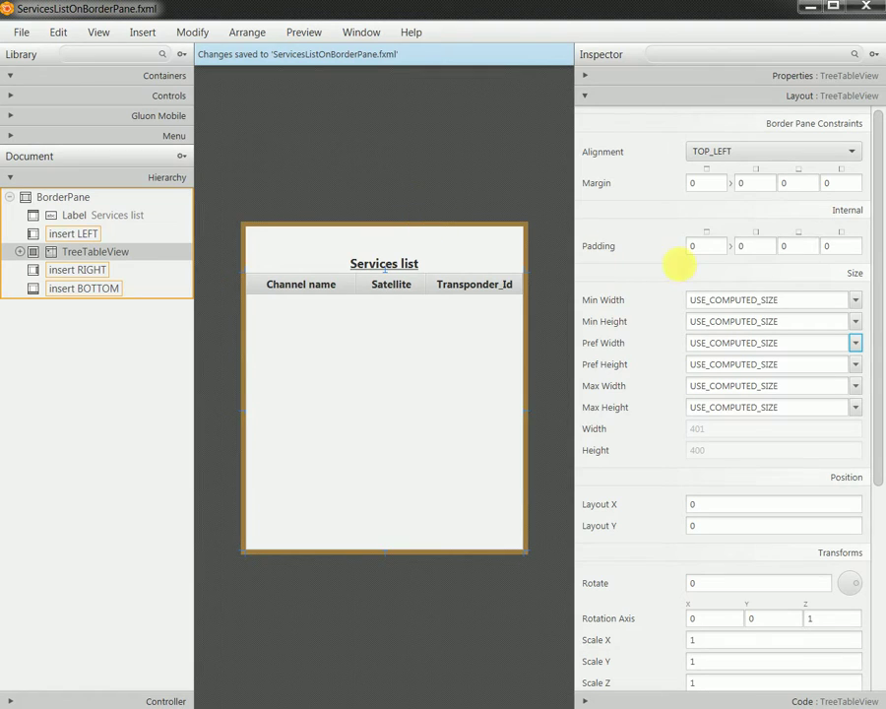
- Set the TreeTableView's border pane alignment to AUTOMATIC, save the file and minimize its window
click(751, 151)
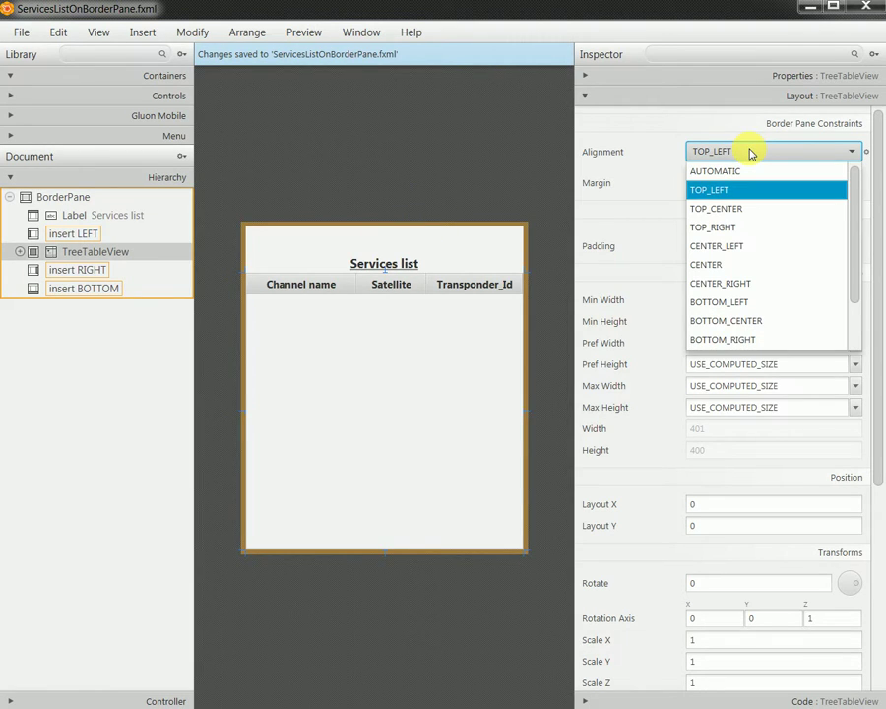
click(765, 170)
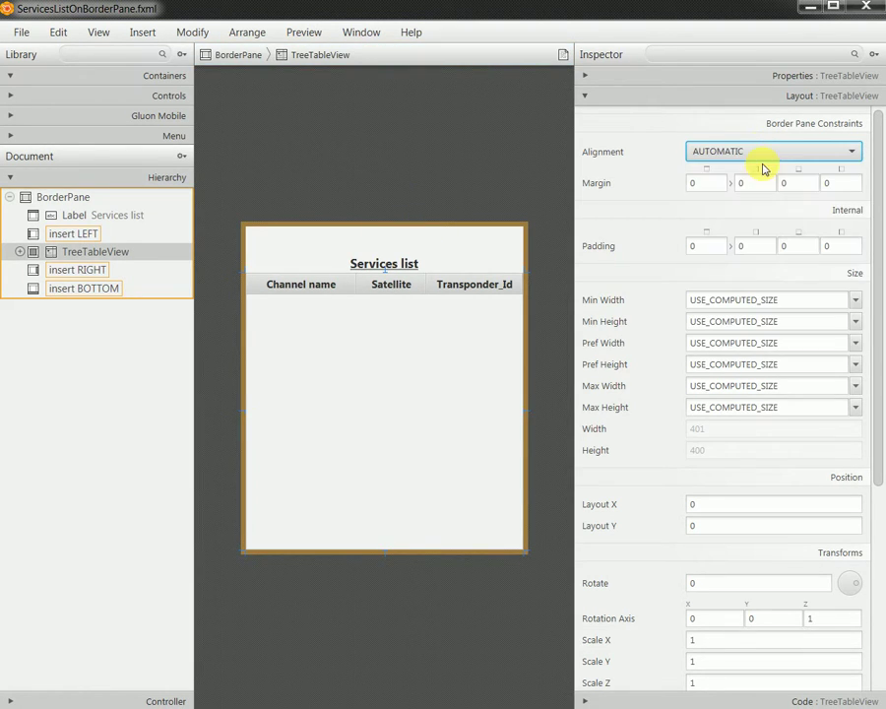
click(24, 33)
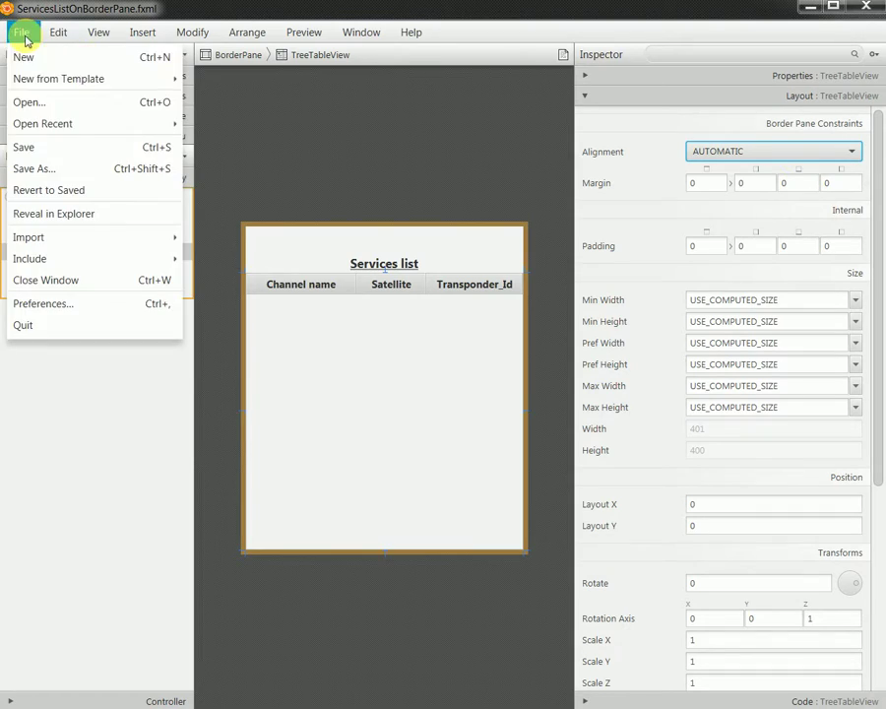
click(55, 145)
click(810, 7)
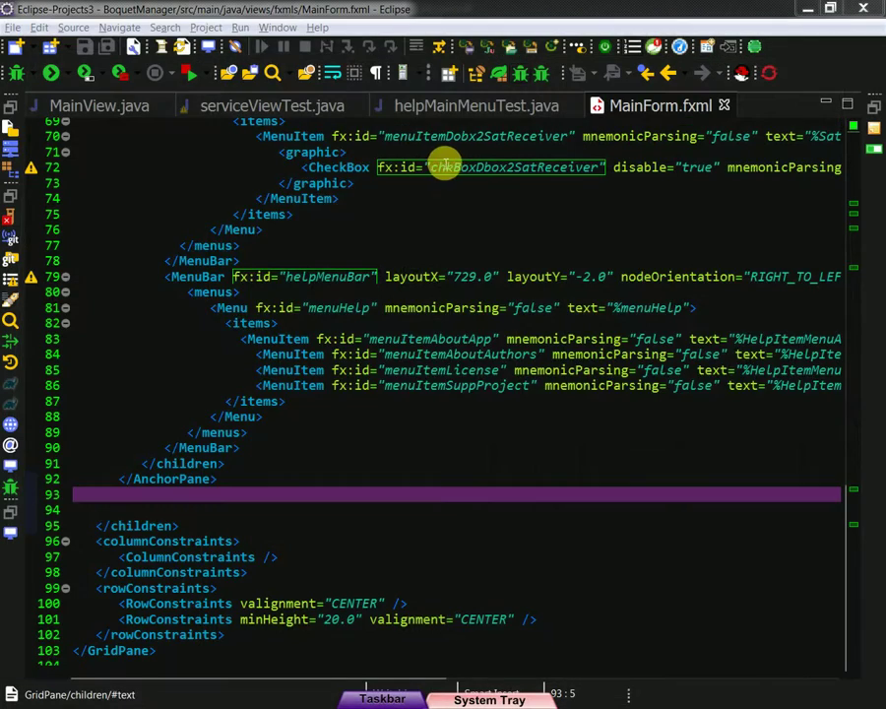
- Switch to the MainForm.fxml window, choose MainForm.fxml from the recent files, preview the form and close the preview
key(alt+Tab)
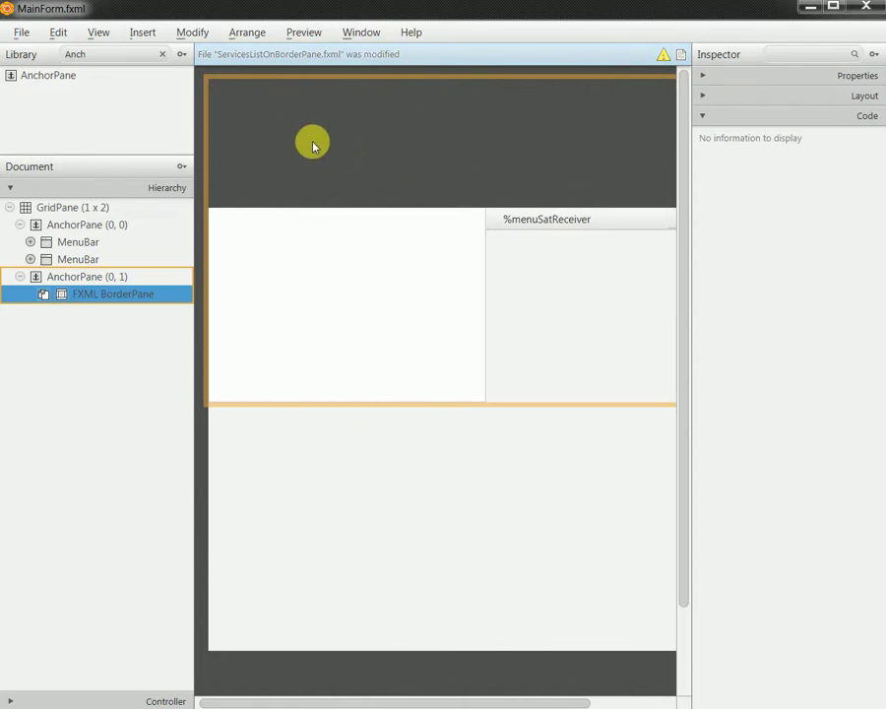
click(20, 33)
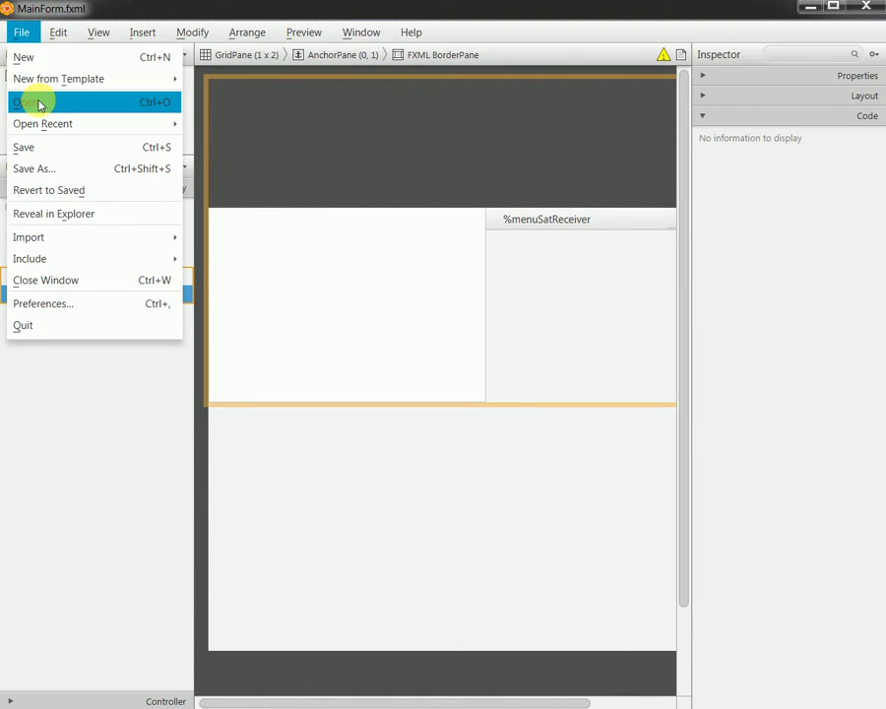
mouse_move(79, 124)
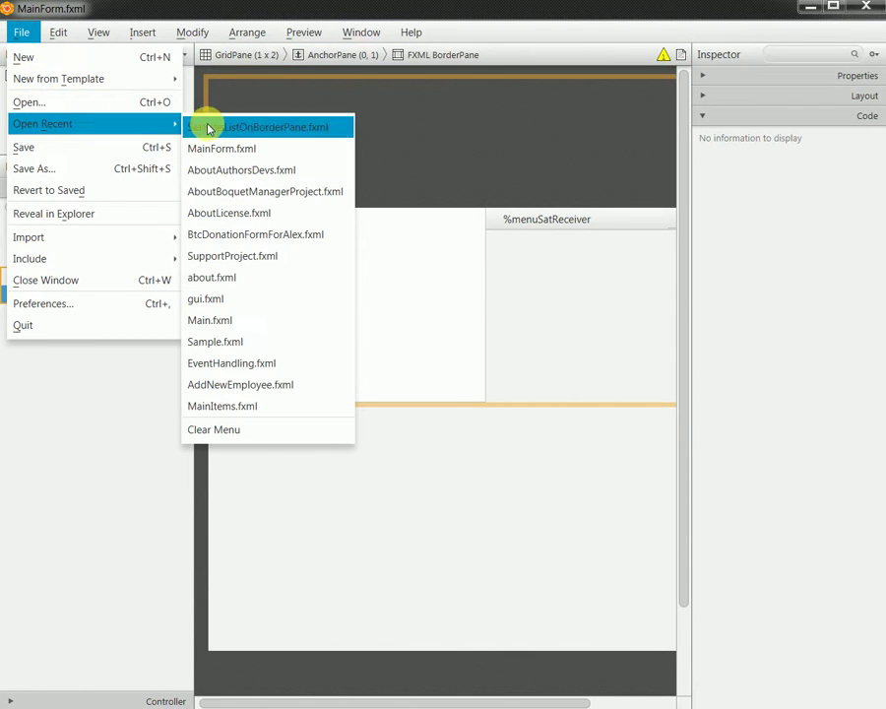
click(254, 141)
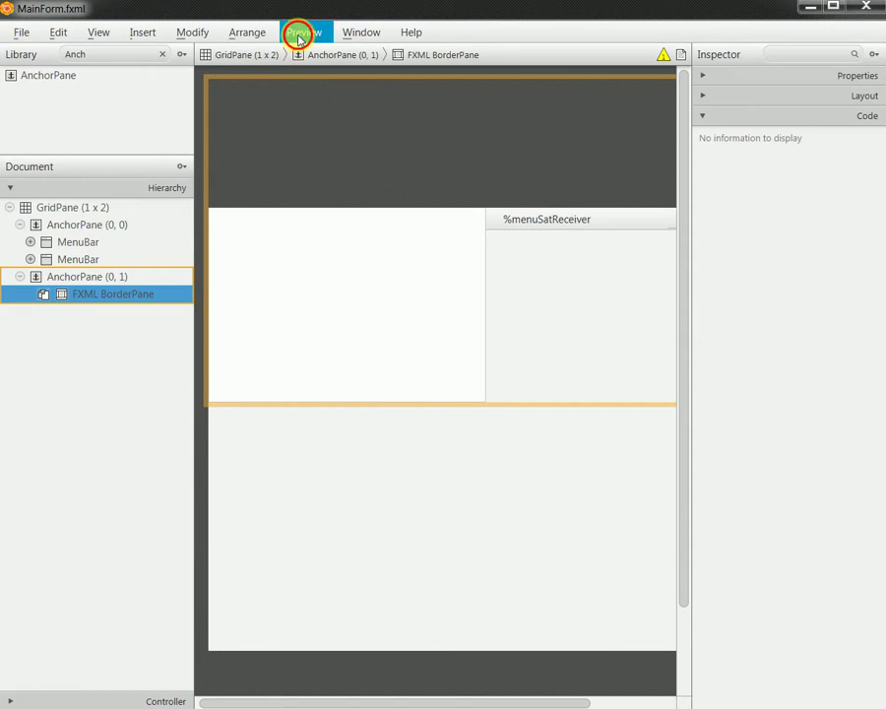
key(ctrl+p)
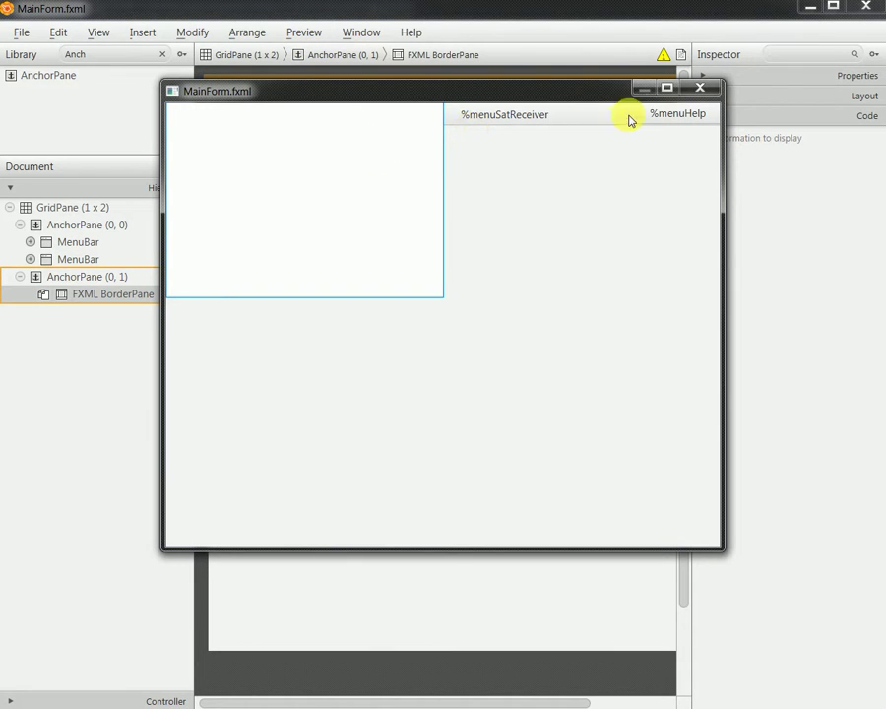
click(698, 87)
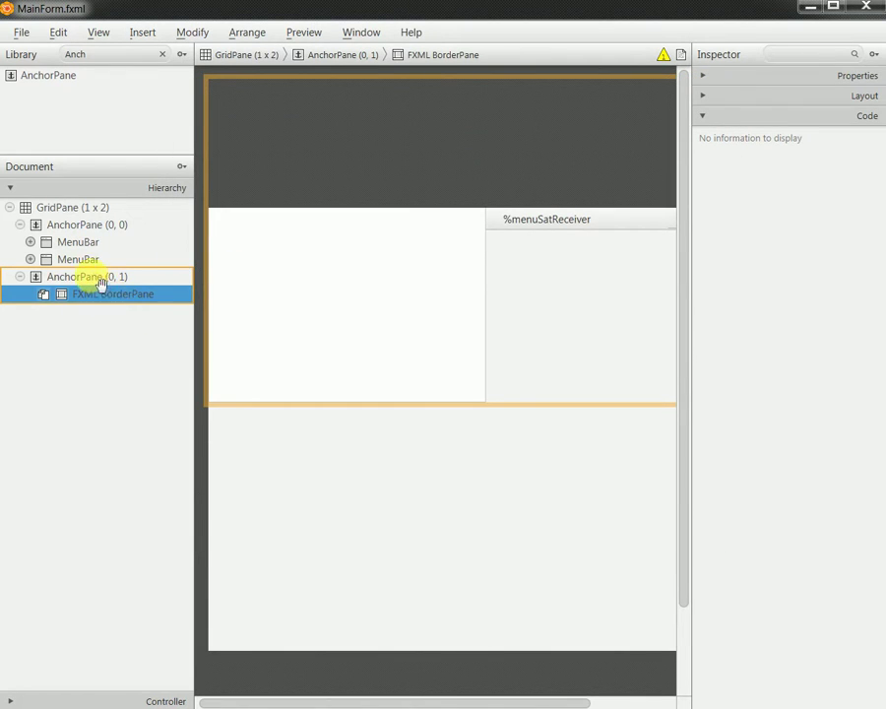
- Set the grid constraints of AnchorPane (0, 1) to BASELINE vertical alignment and INHERIT horizontal alignment
click(93, 277)
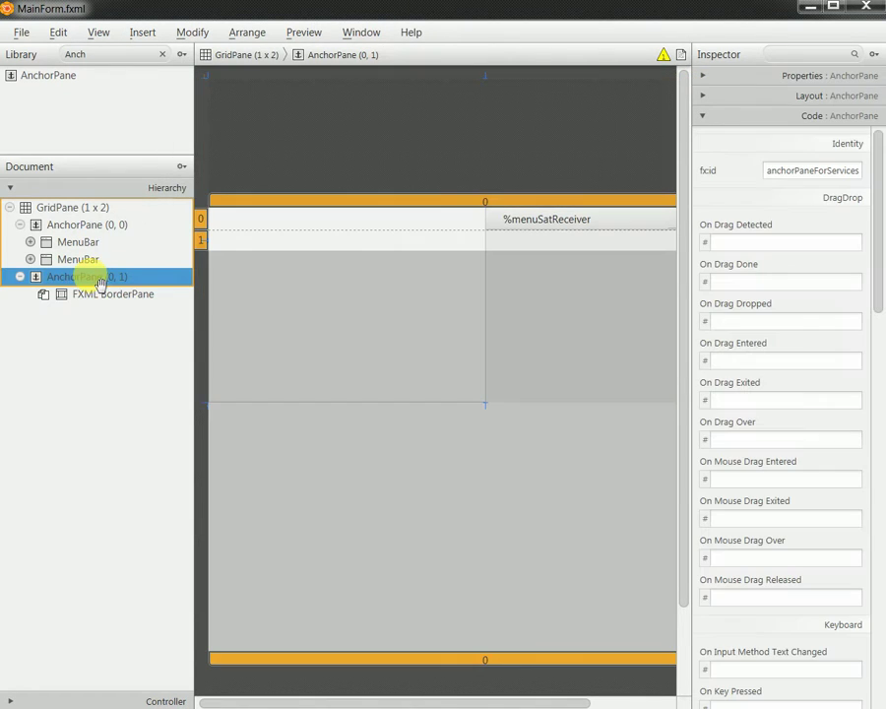
click(794, 79)
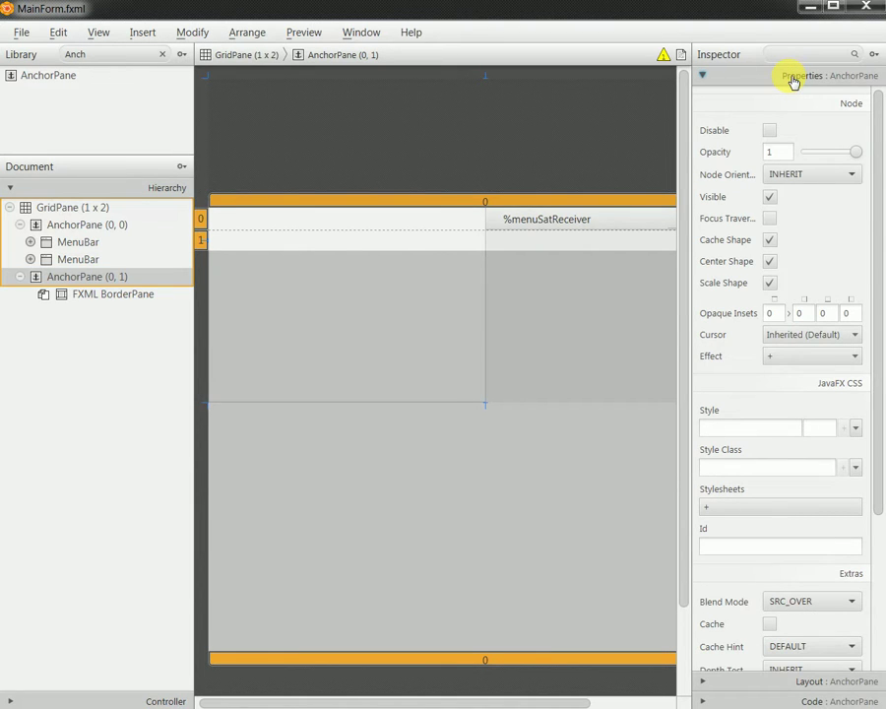
click(820, 178)
click(819, 181)
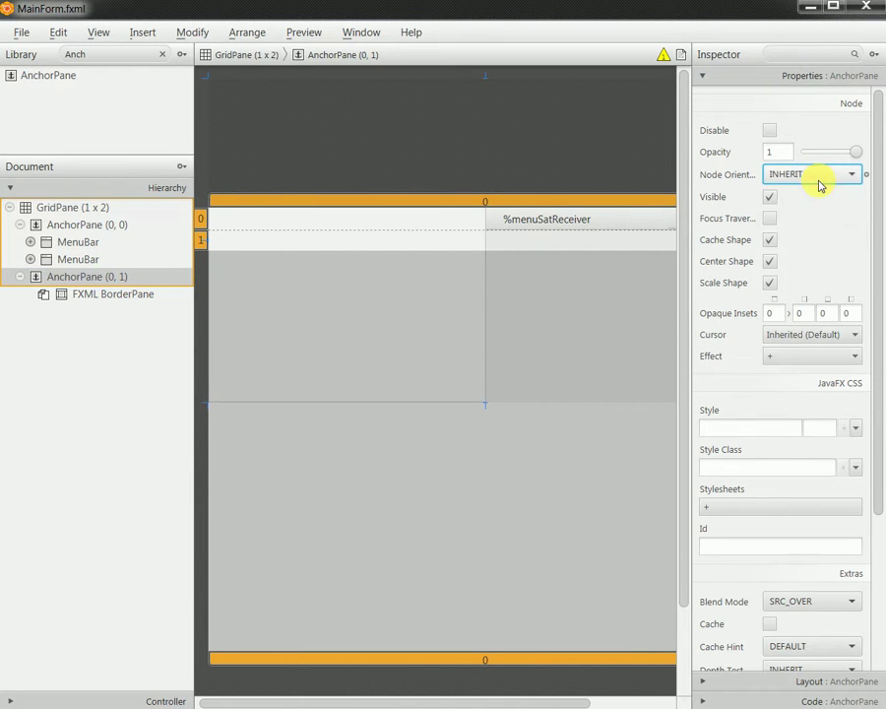
click(727, 79)
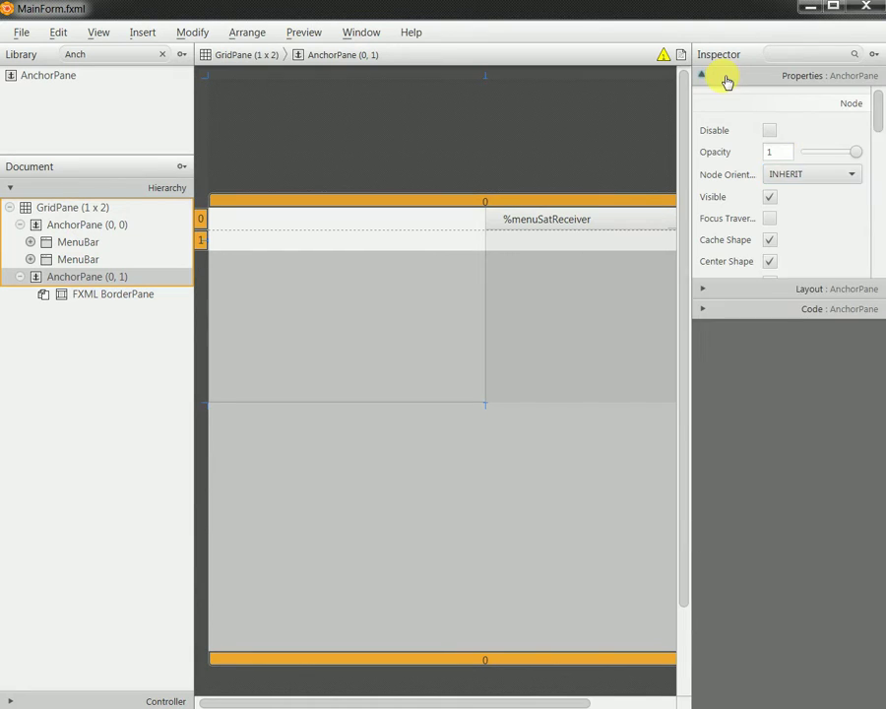
click(808, 99)
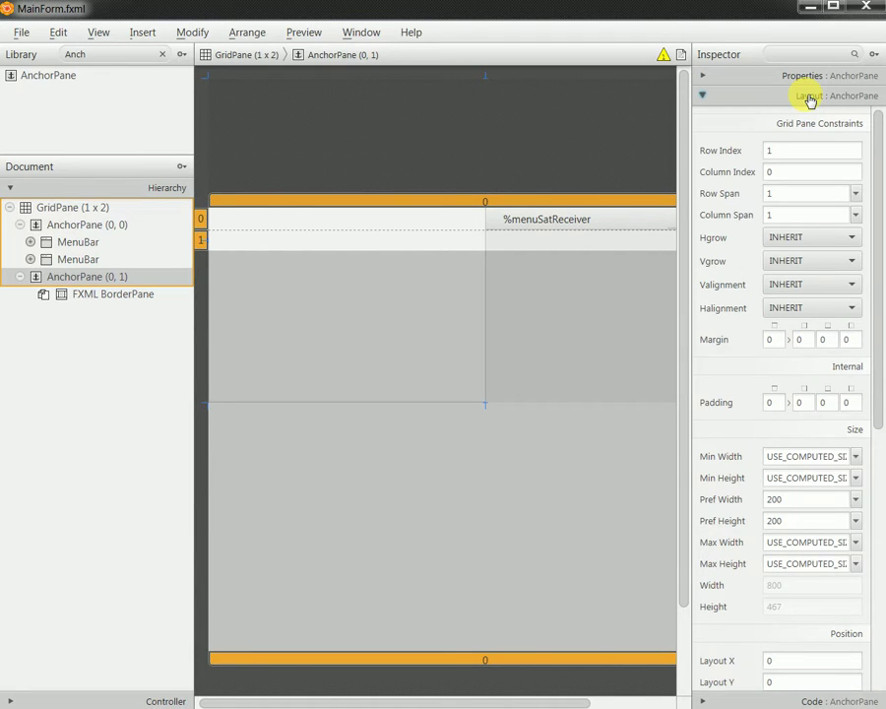
click(798, 286)
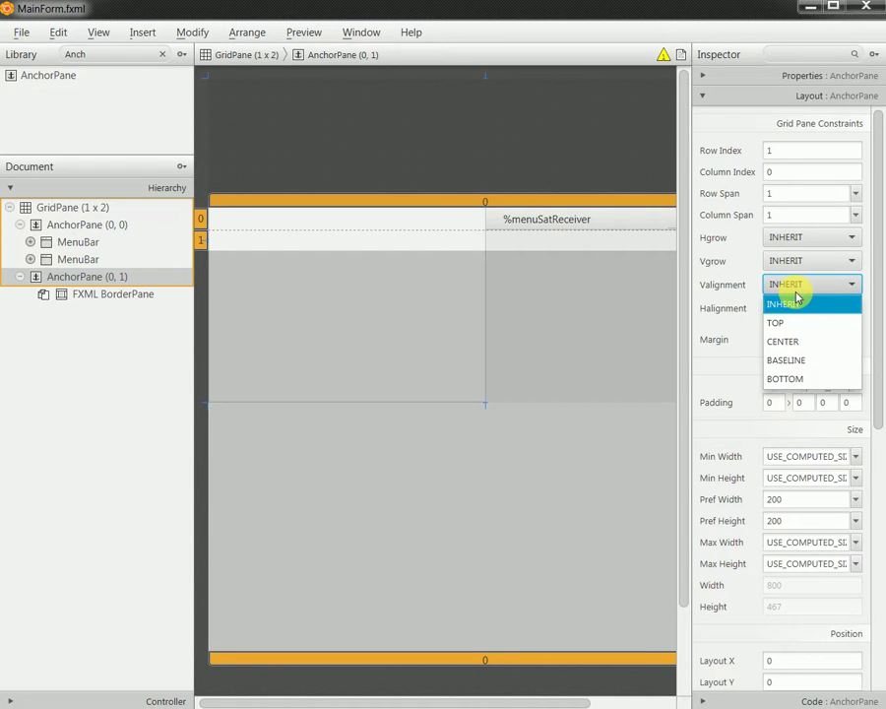
click(806, 359)
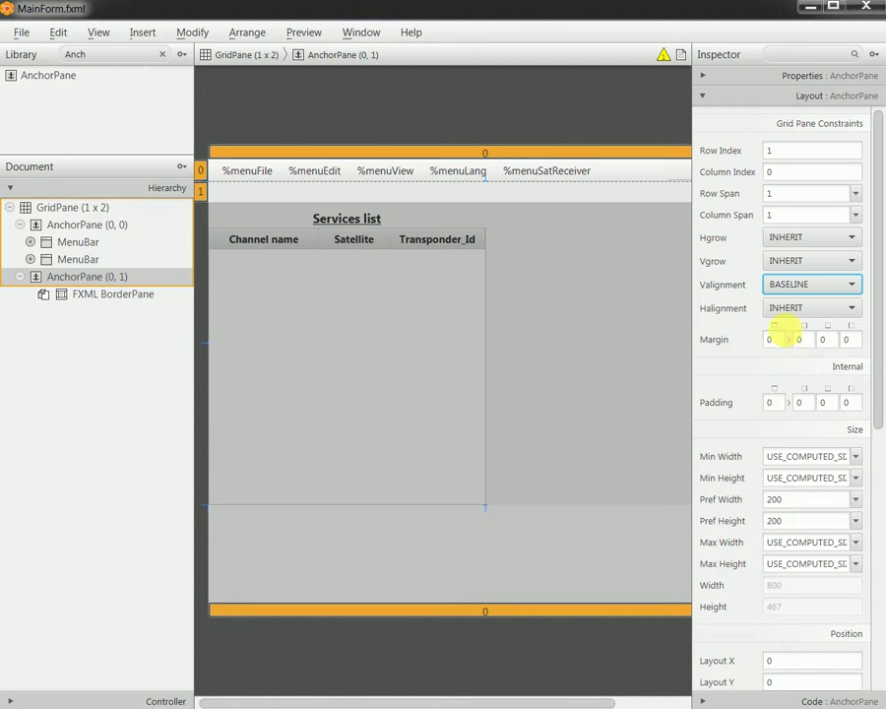
click(785, 310)
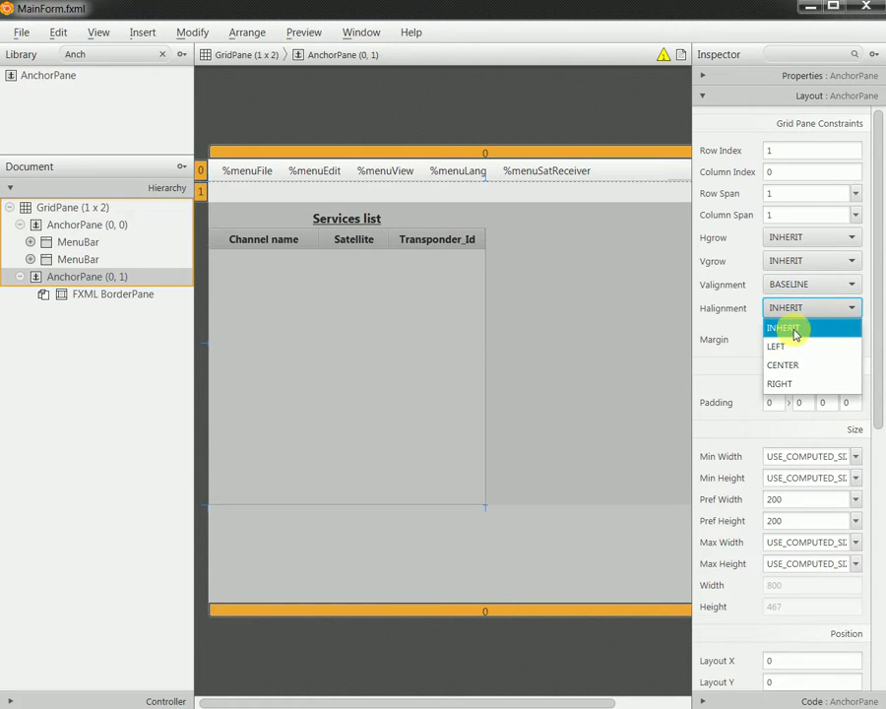
click(790, 331)
- Set the preferred and minimum heights of the GridPane's row 1 to USE_COMPUTED_SIZE and save MainForm.fxml
click(456, 456)
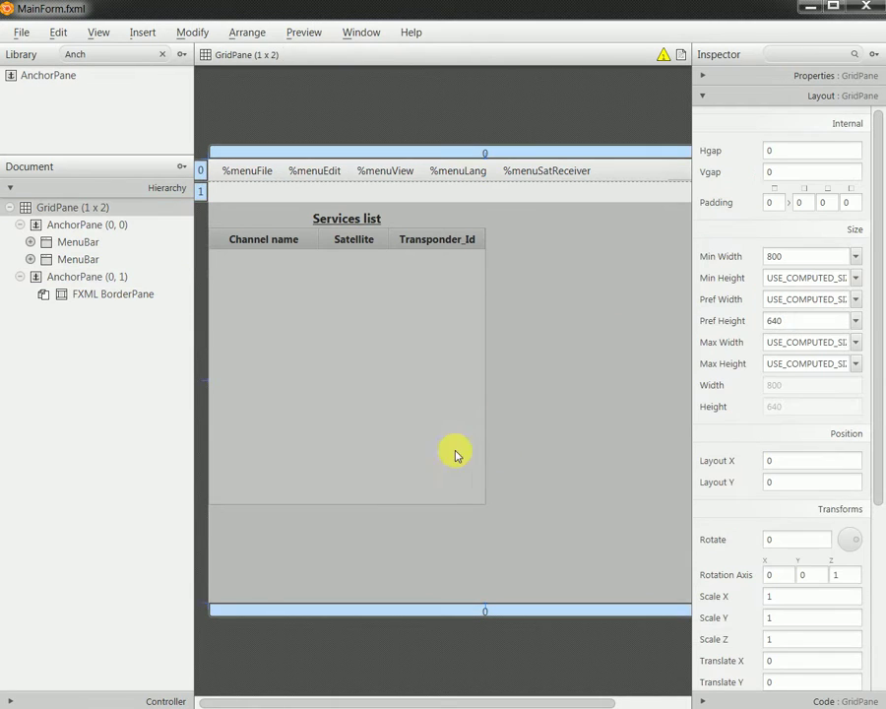
click(167, 300)
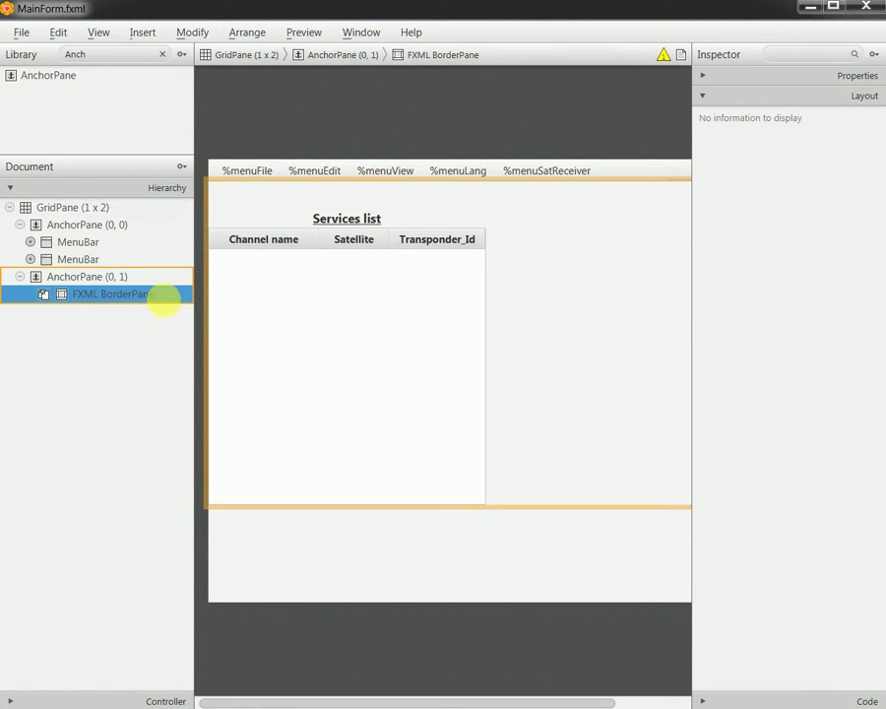
click(84, 279)
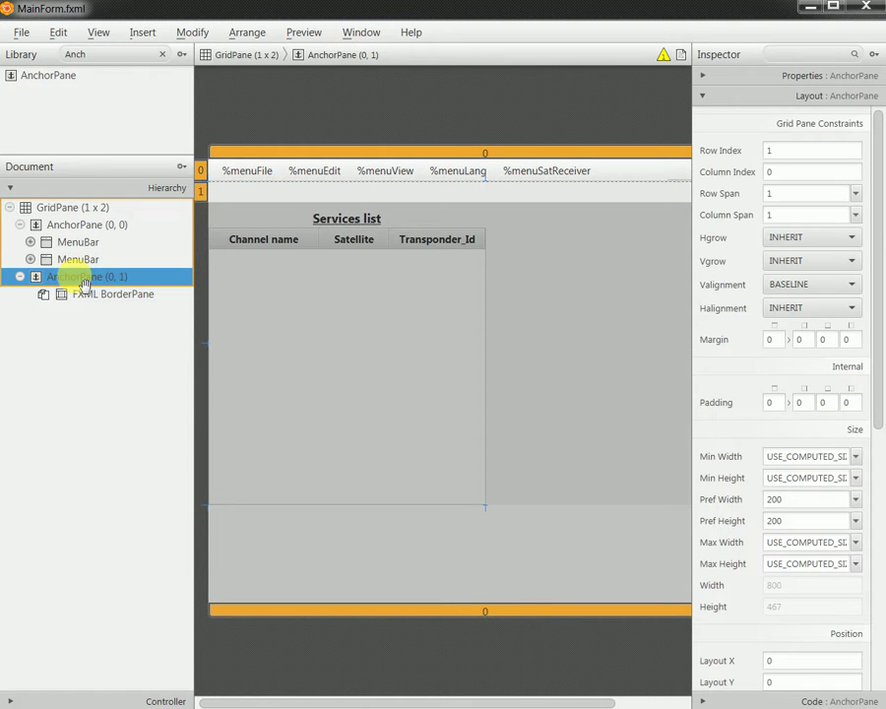
click(200, 194)
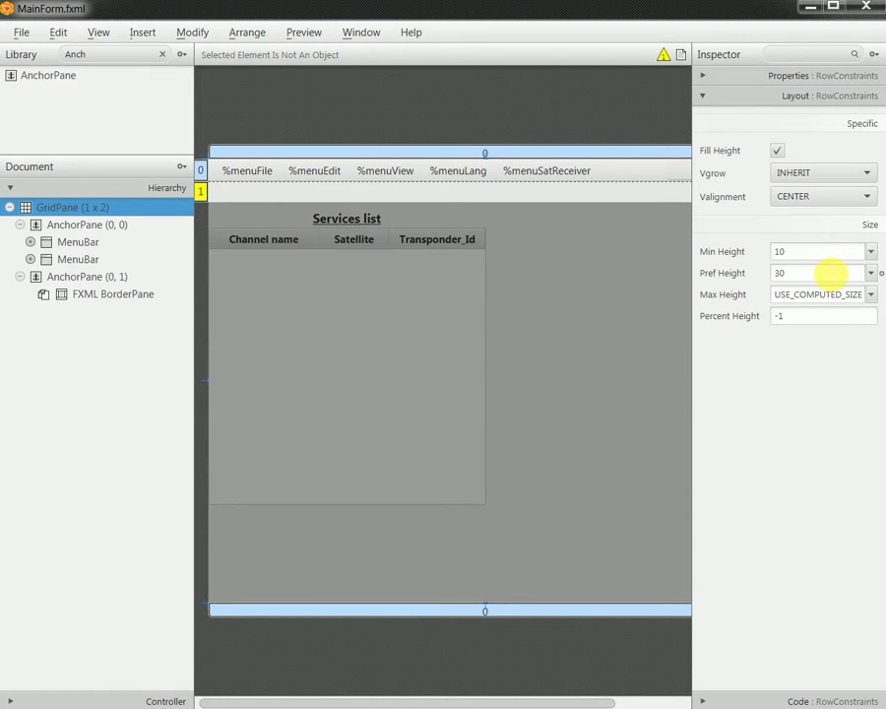
click(871, 276)
click(847, 293)
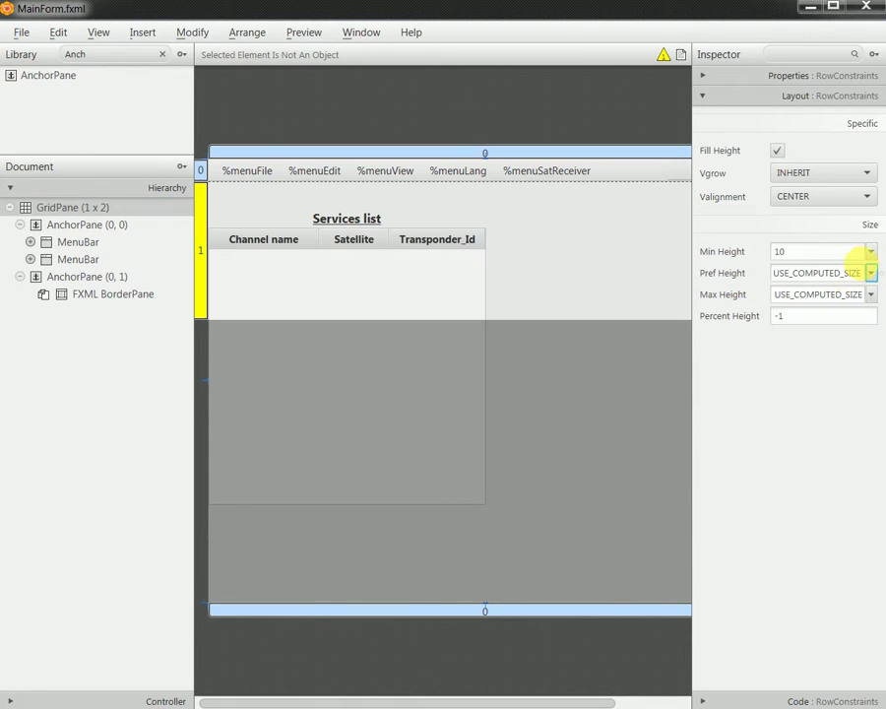
click(871, 252)
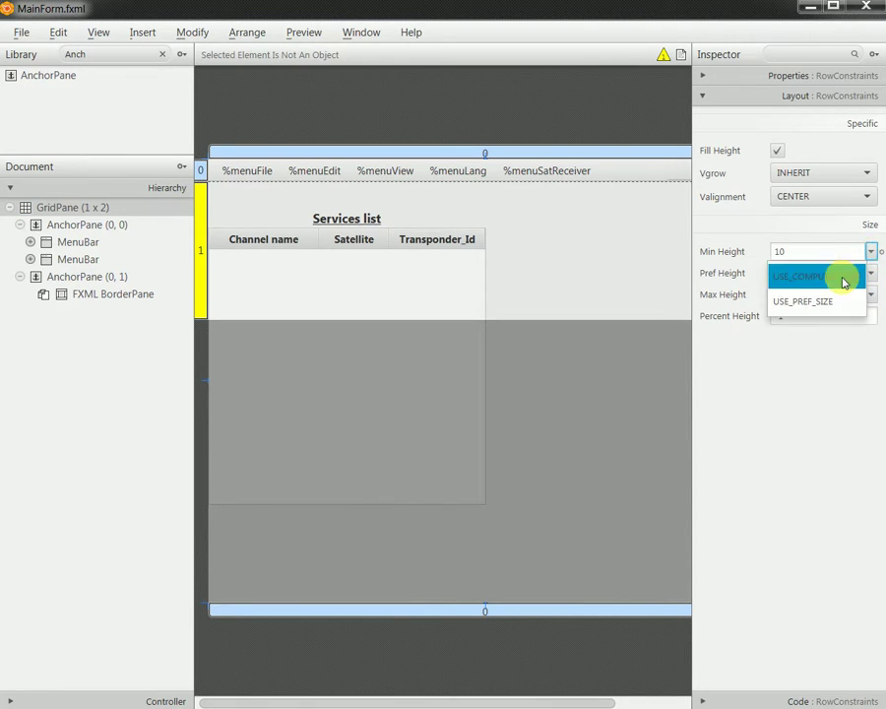
click(848, 278)
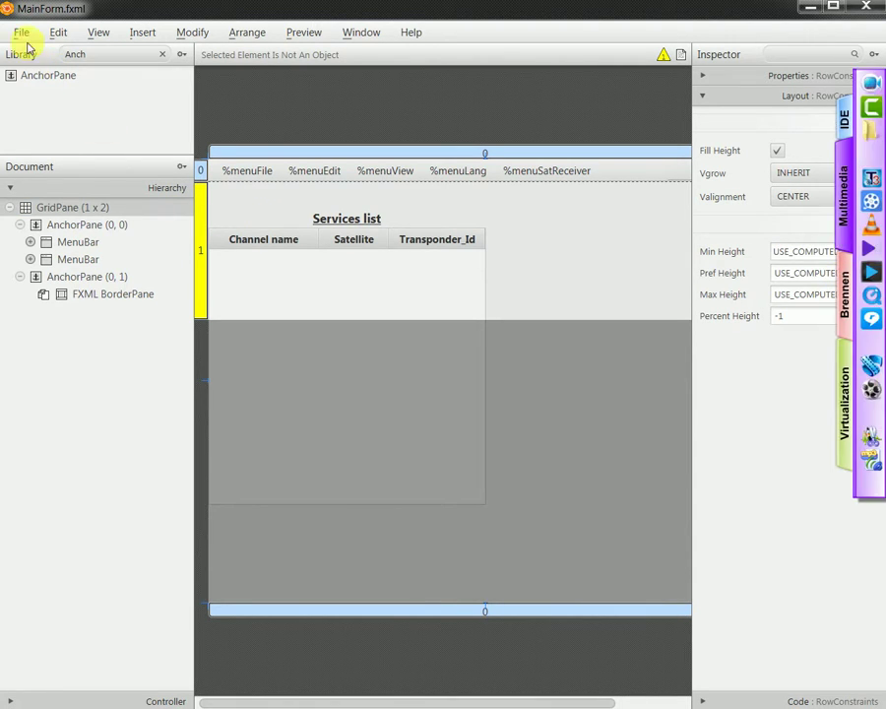
click(22, 33)
click(65, 148)
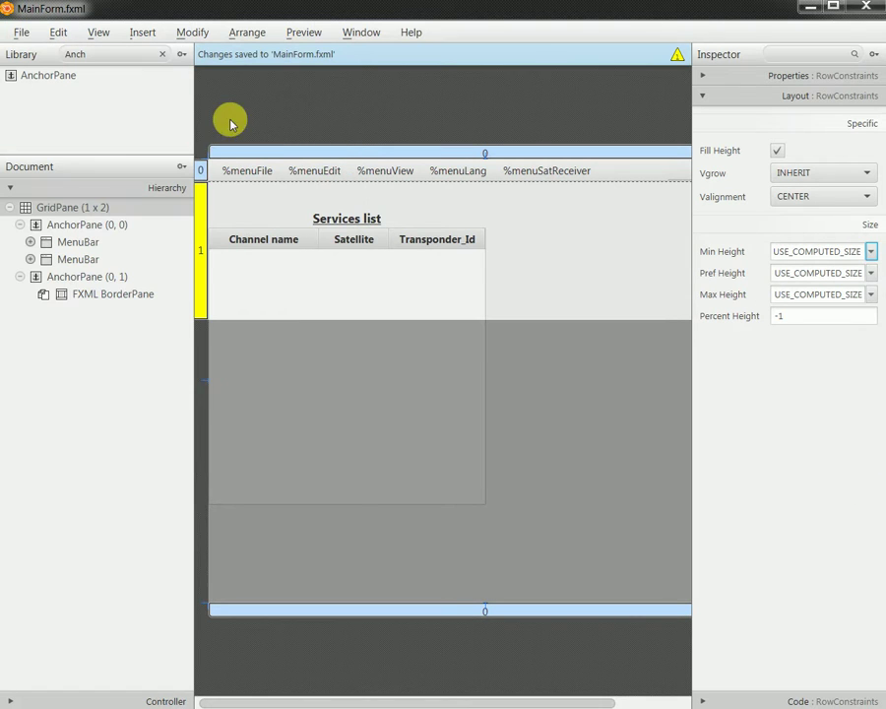
- Preview the main form to check the services list's position below the menus, and close the preview
click(303, 32)
click(311, 57)
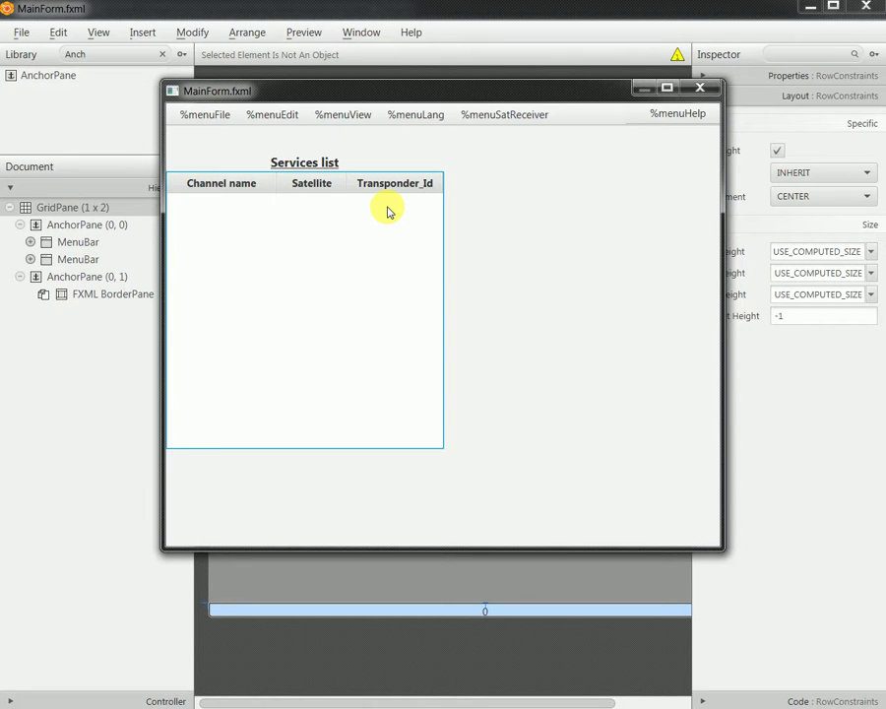
click(695, 88)
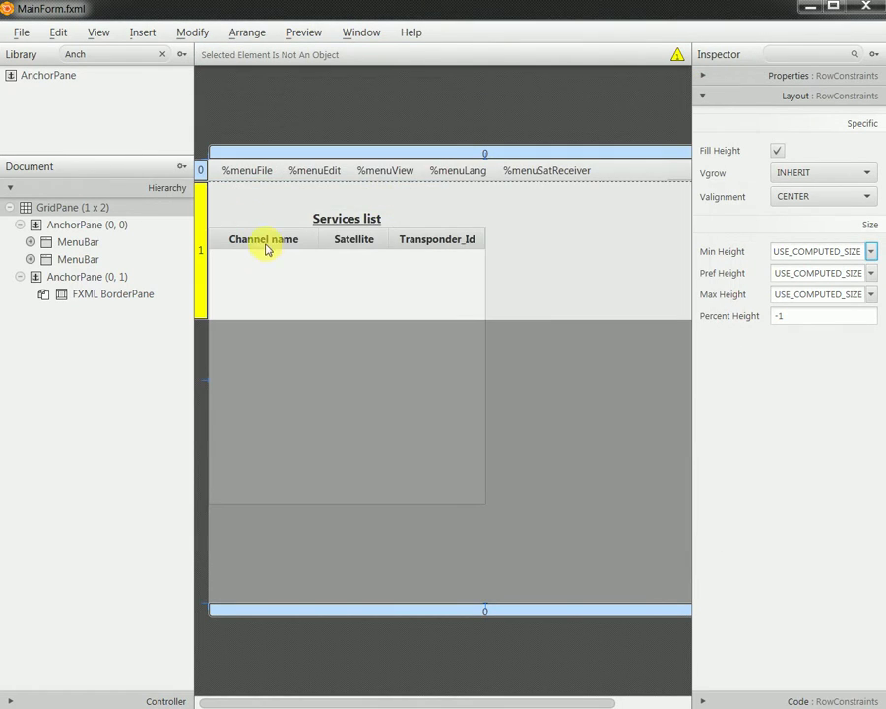
- Open the FXML BorderPane's included file for editing and set its root BorderPane's top padding to 0
click(89, 295)
right_click(90, 296)
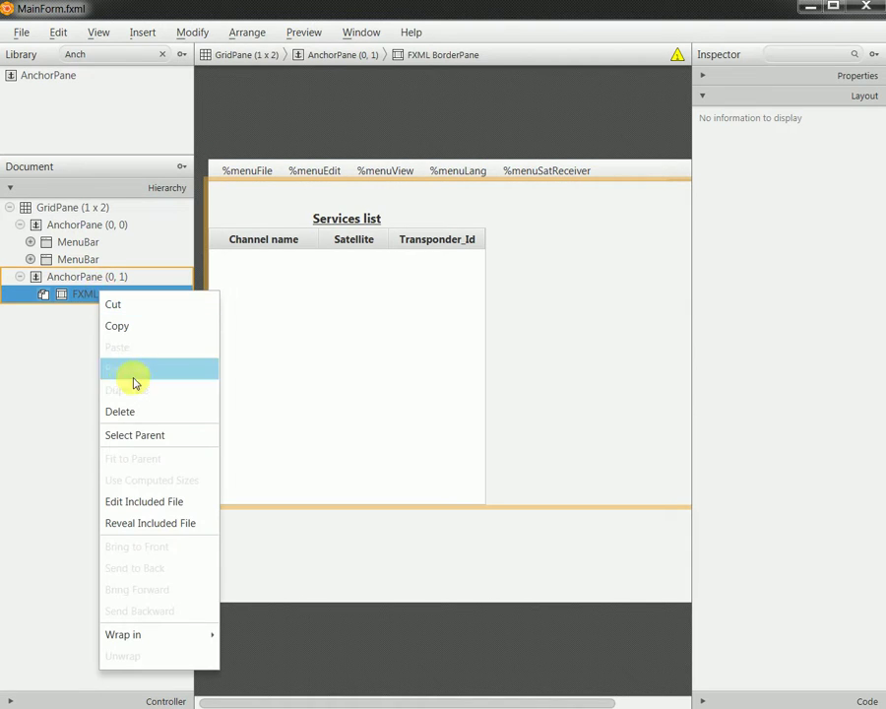
click(171, 501)
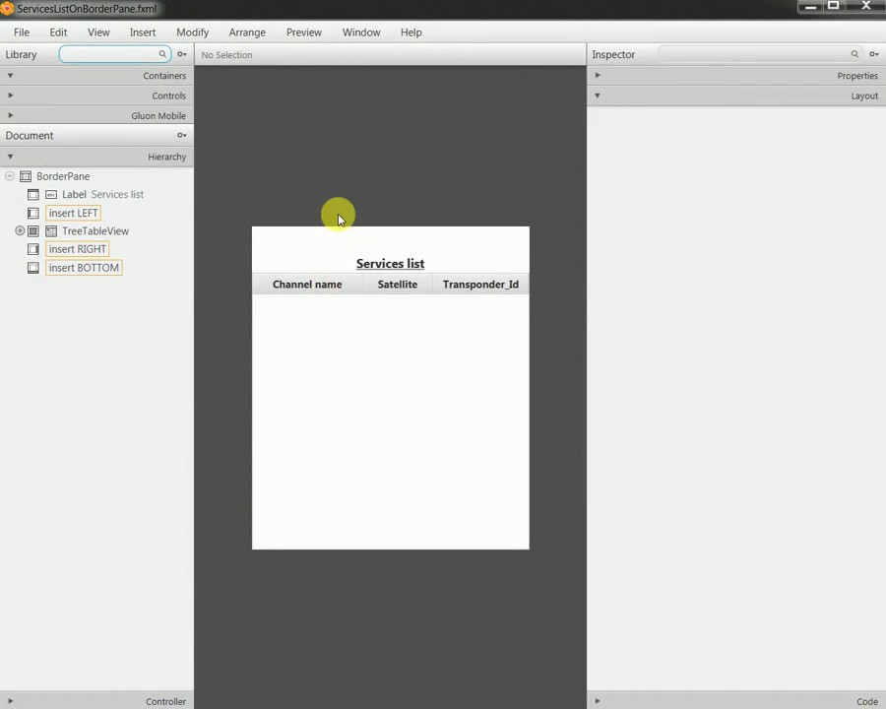
click(59, 161)
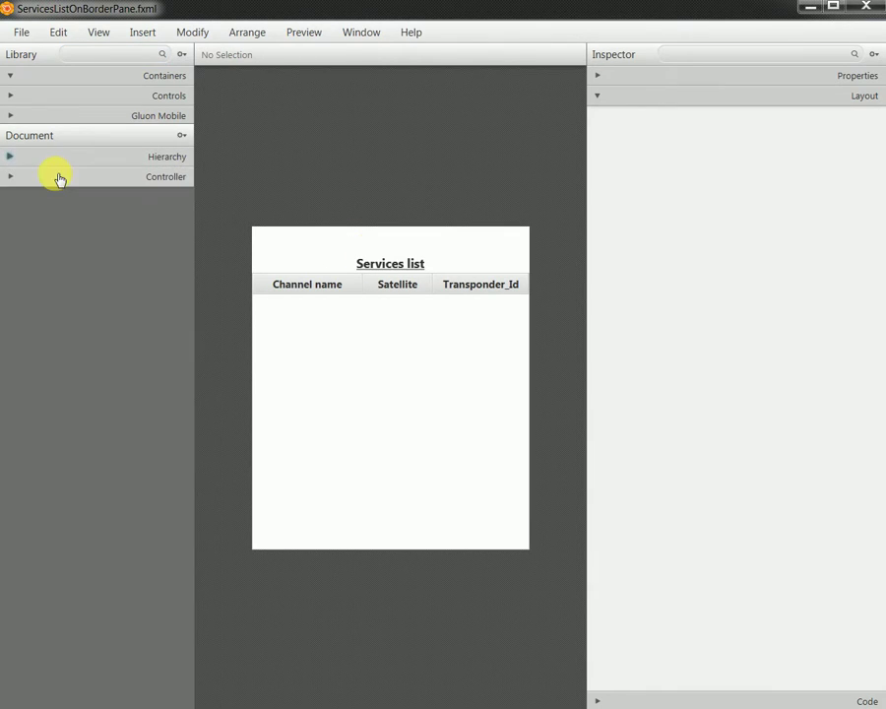
click(61, 163)
click(71, 177)
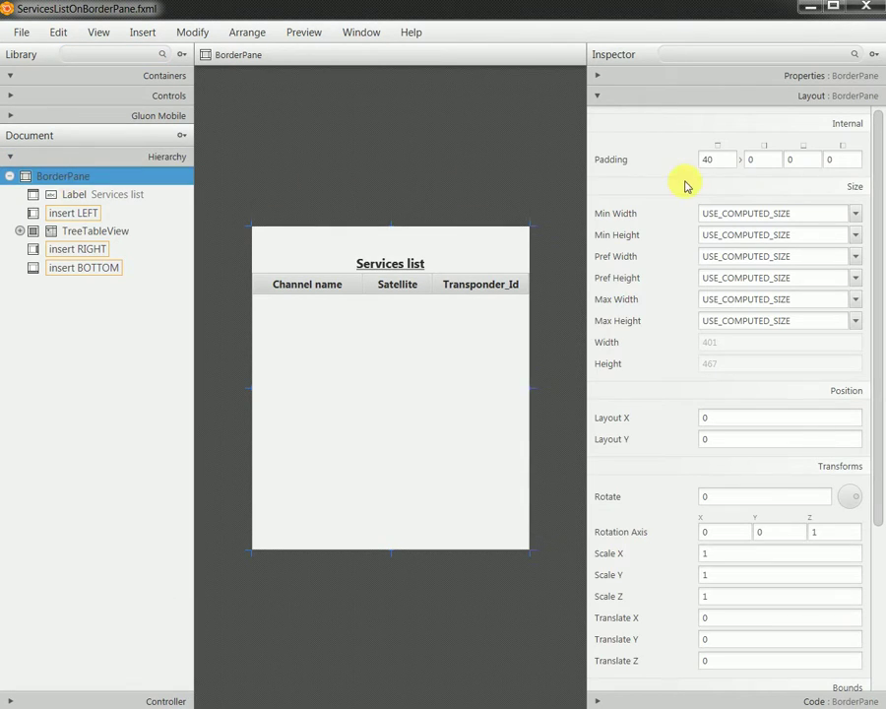
double_click(717, 160)
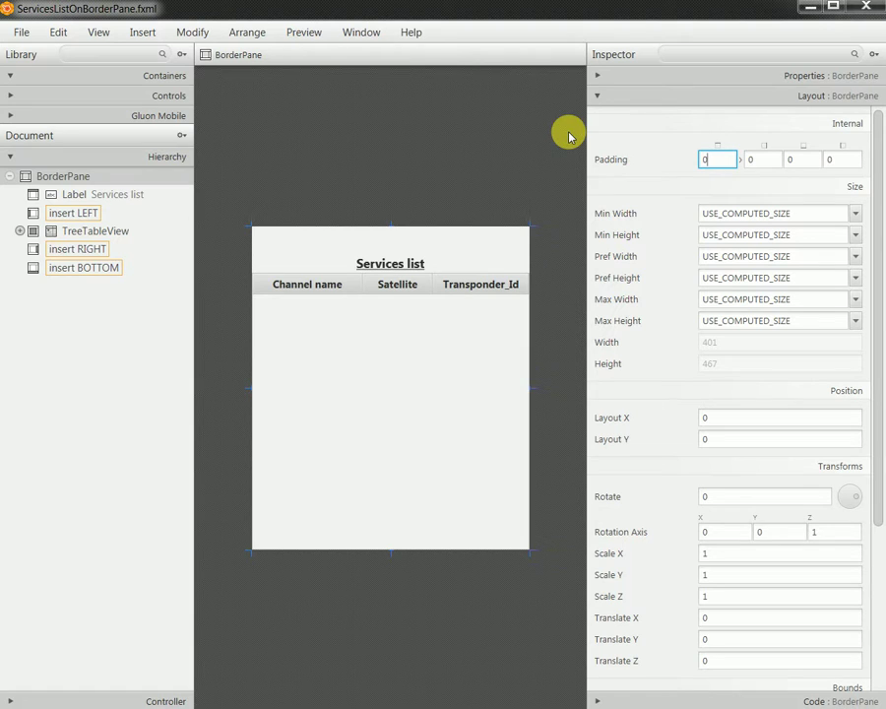
key(Return)
- Save ServicesListOnBorderPane.fxml and minimize its window to return to MainForm.fxml
click(21, 31)
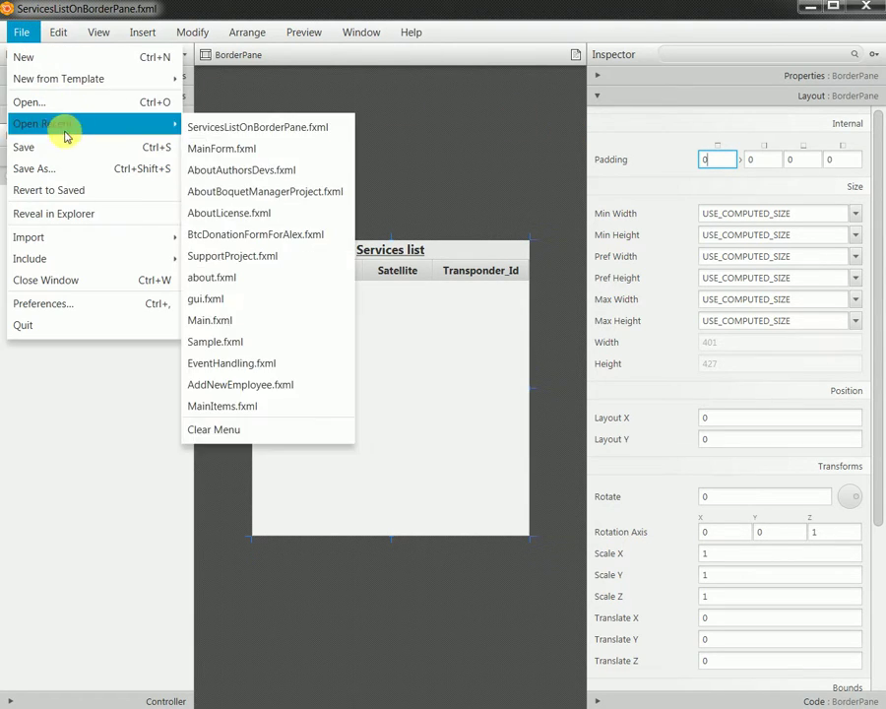
click(69, 145)
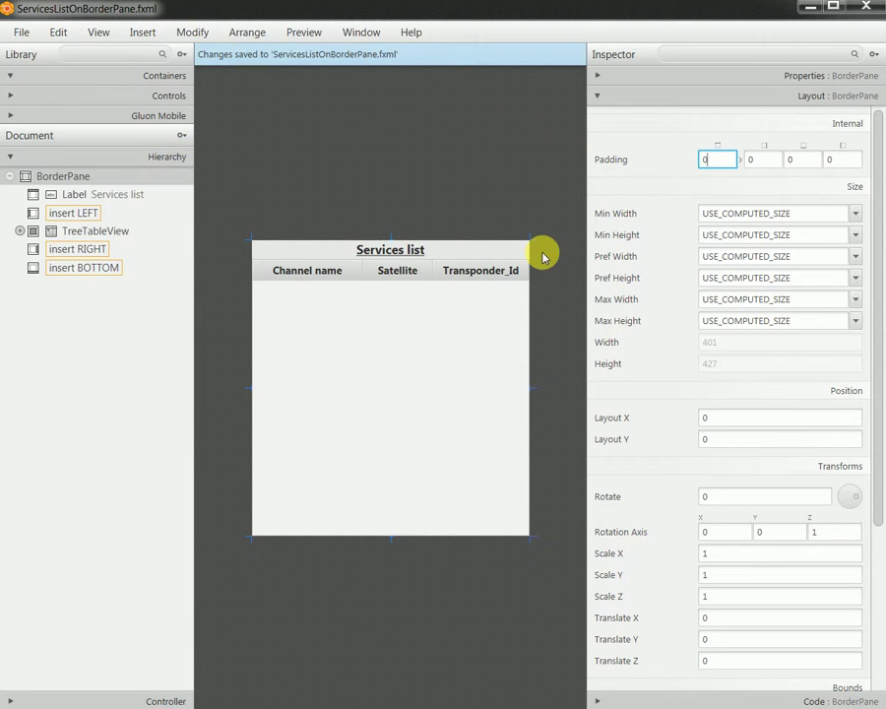
click(809, 7)
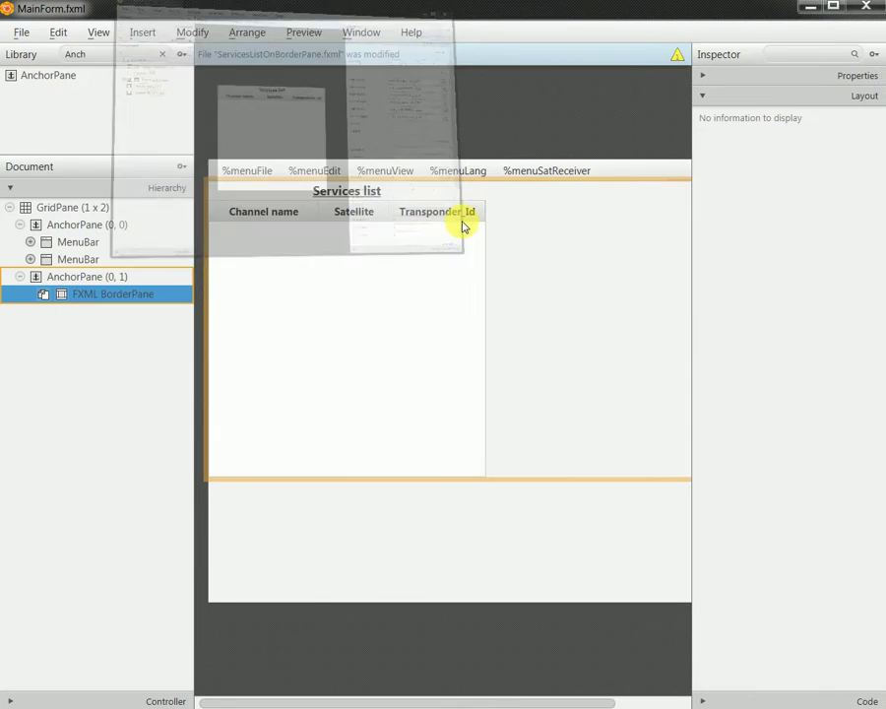
- Preview the main form, check its file and help menus, view the layout maximized, and close the preview
click(302, 32)
click(301, 55)
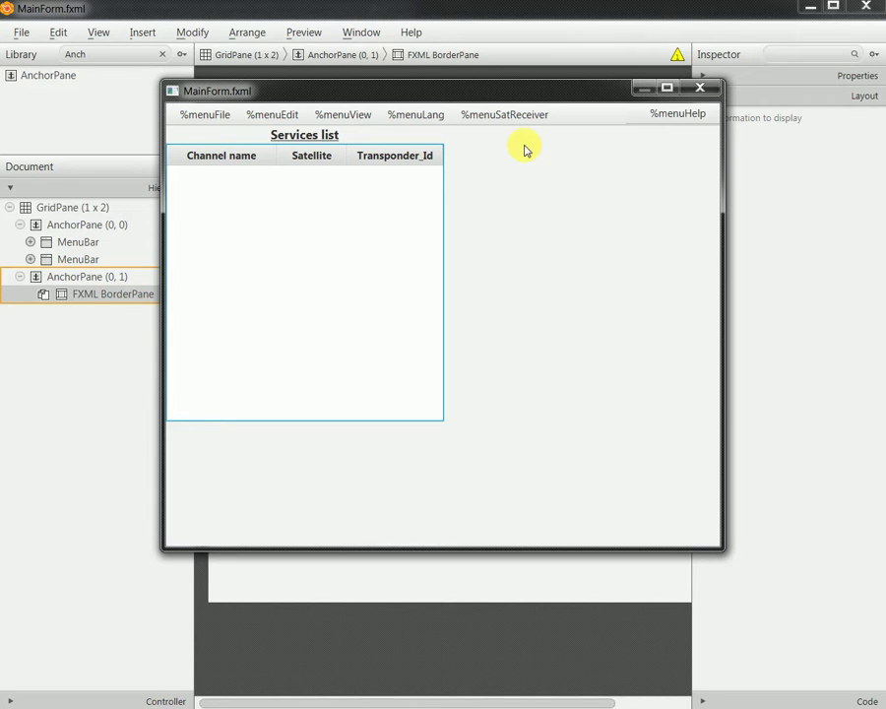
click(508, 115)
mouse_move(217, 118)
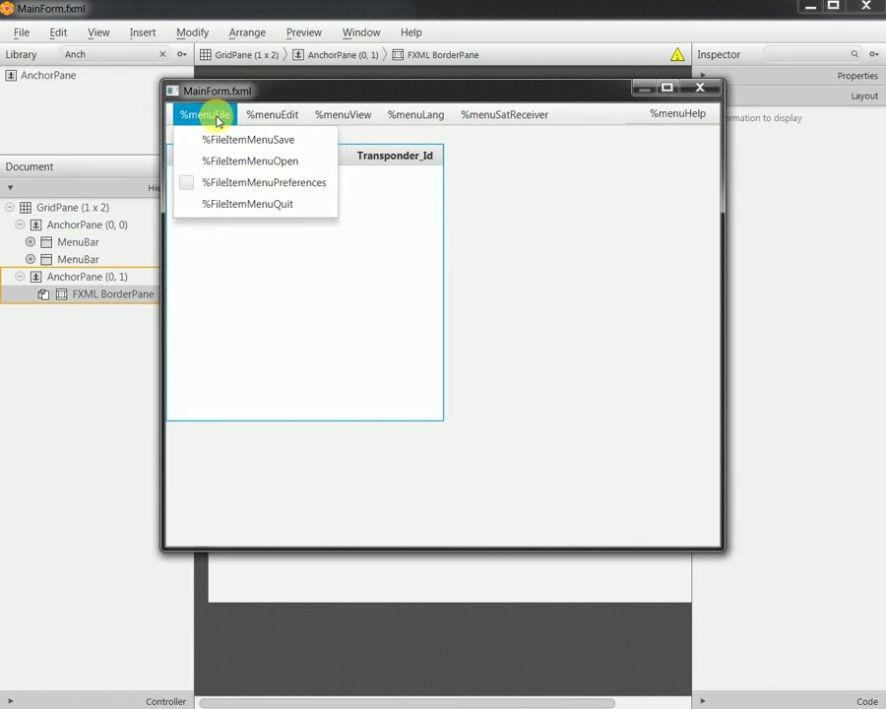
mouse_move(687, 125)
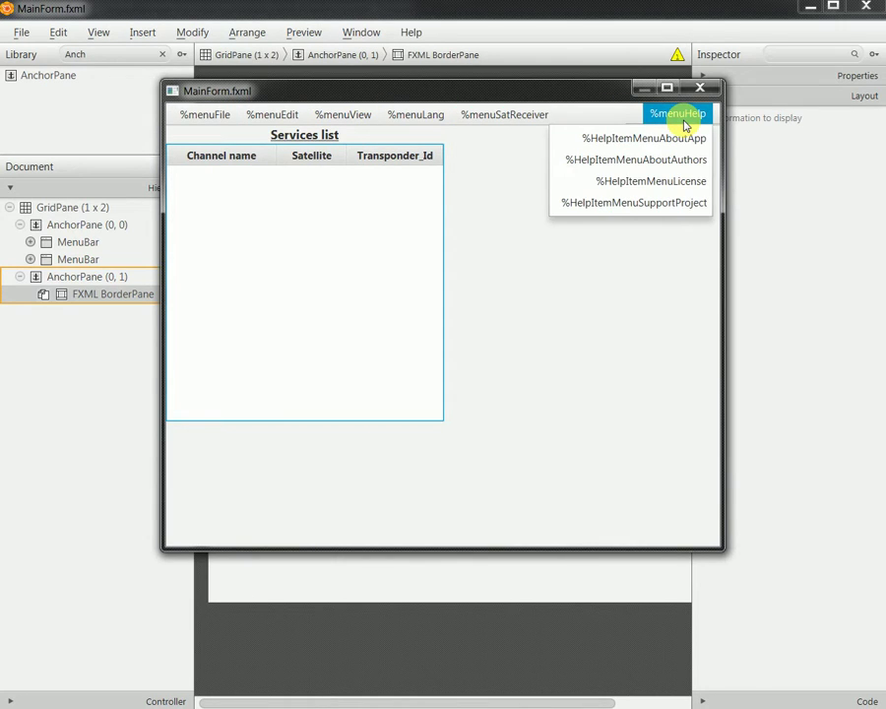
click(366, 173)
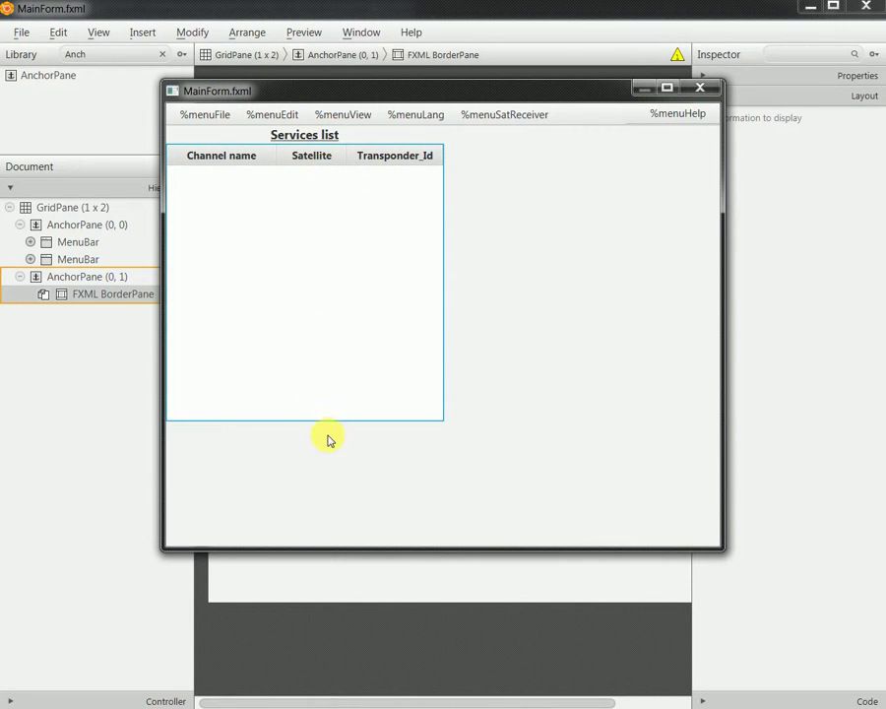
click(668, 89)
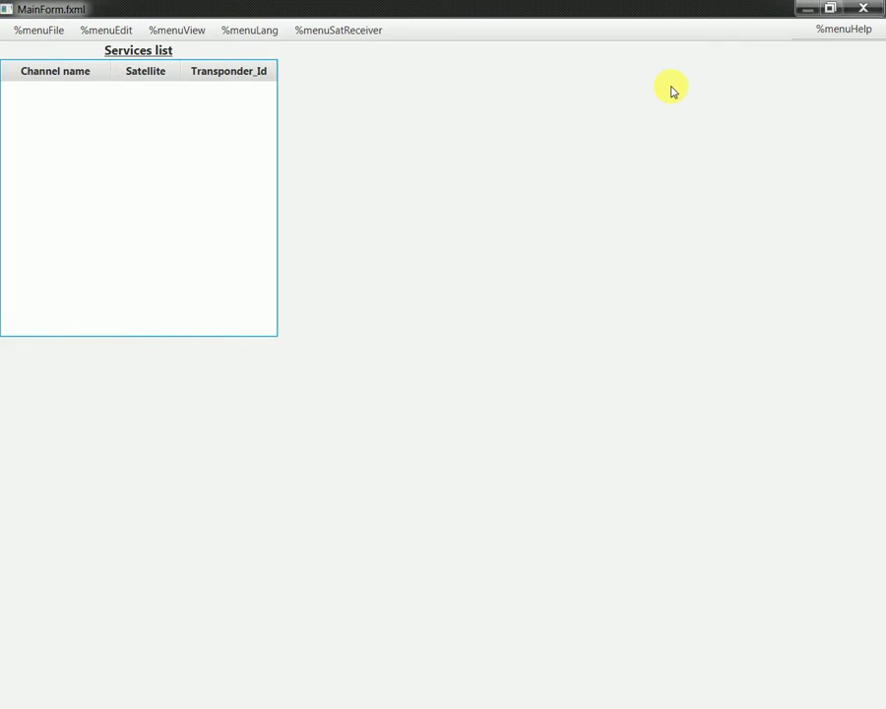
click(859, 7)
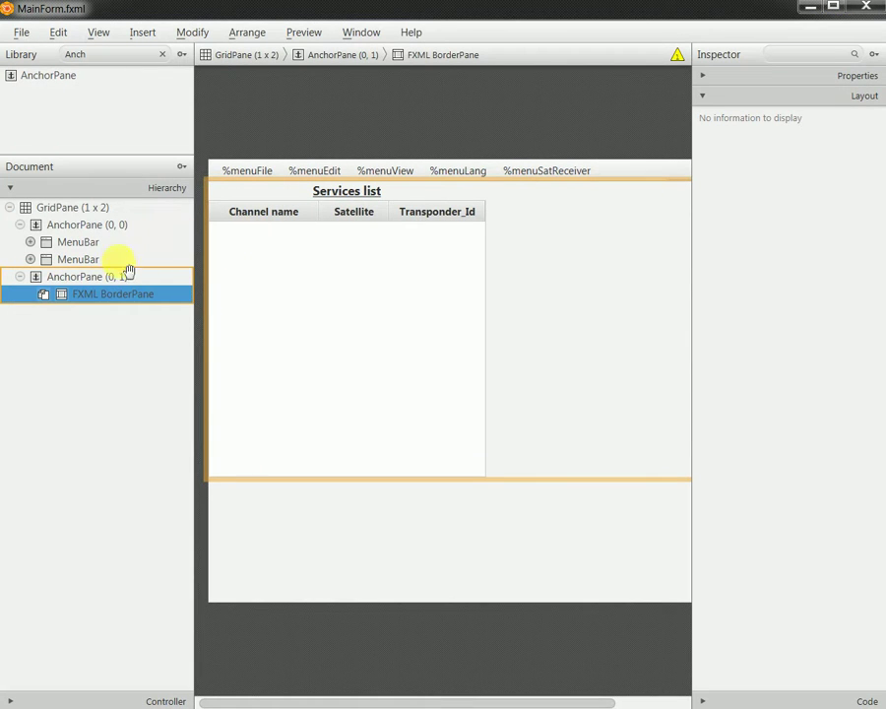
- Try BASELINE vertical alignment on the main form grid's second row, and restore it to CENTER
click(78, 280)
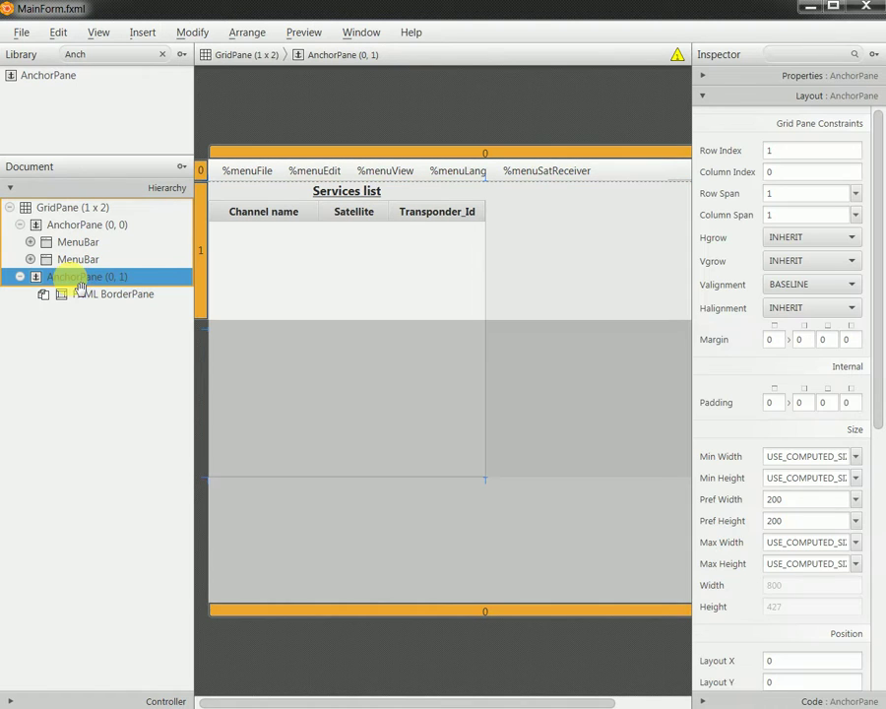
click(201, 312)
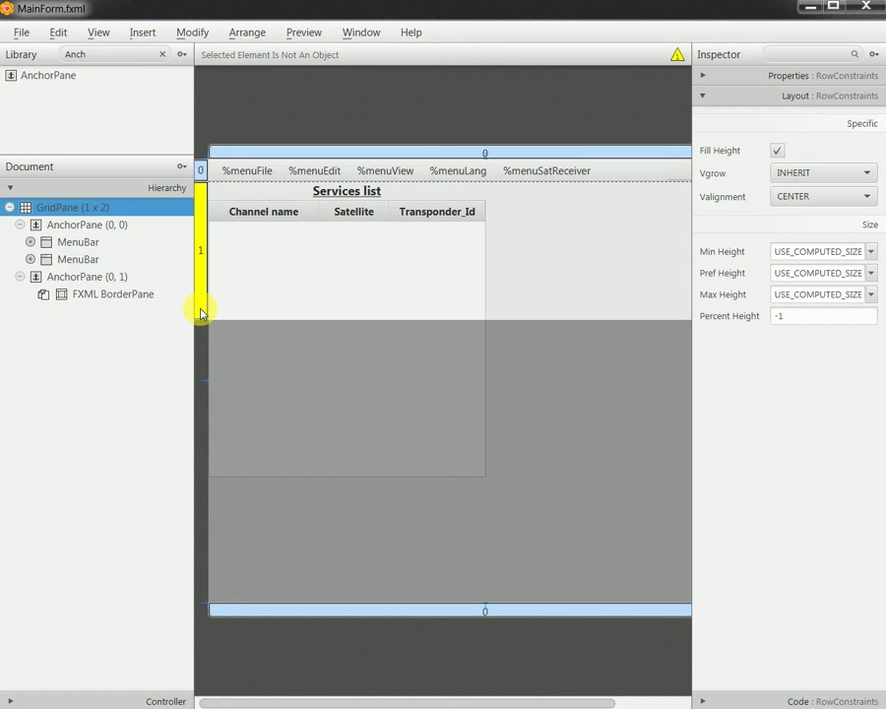
click(793, 197)
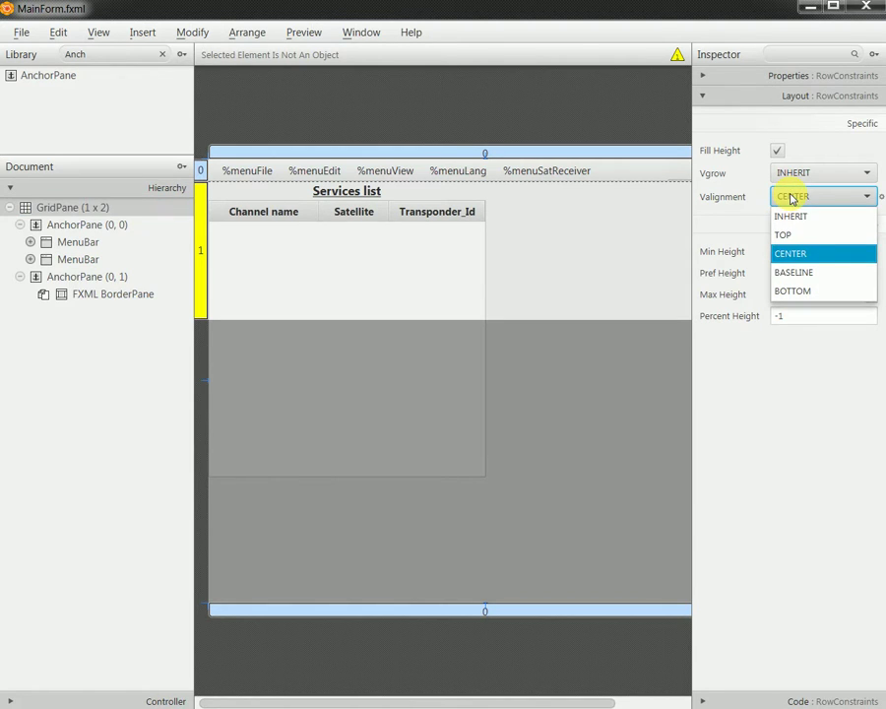
click(796, 271)
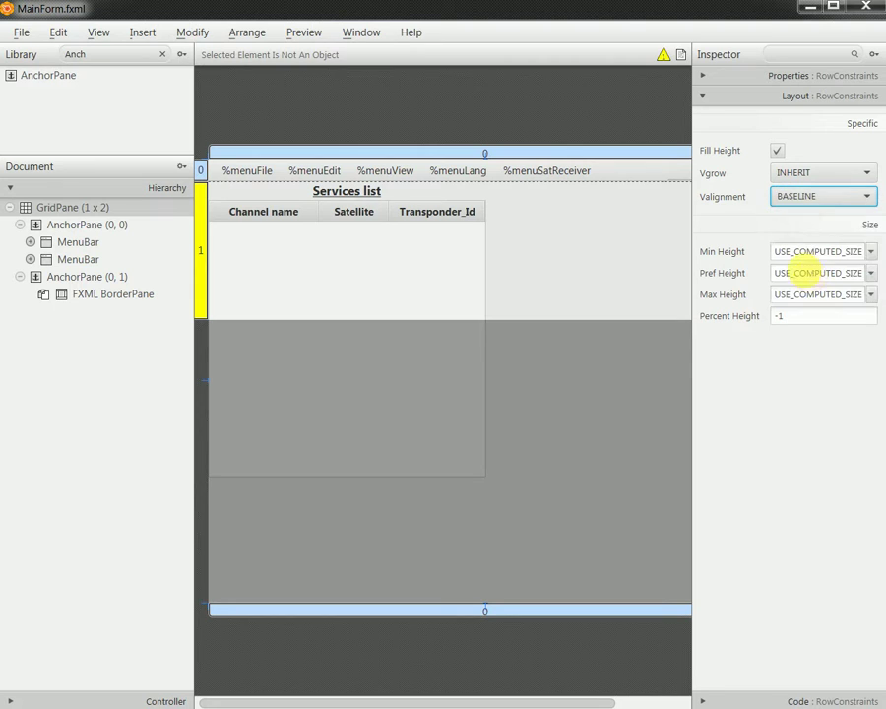
click(807, 197)
click(802, 251)
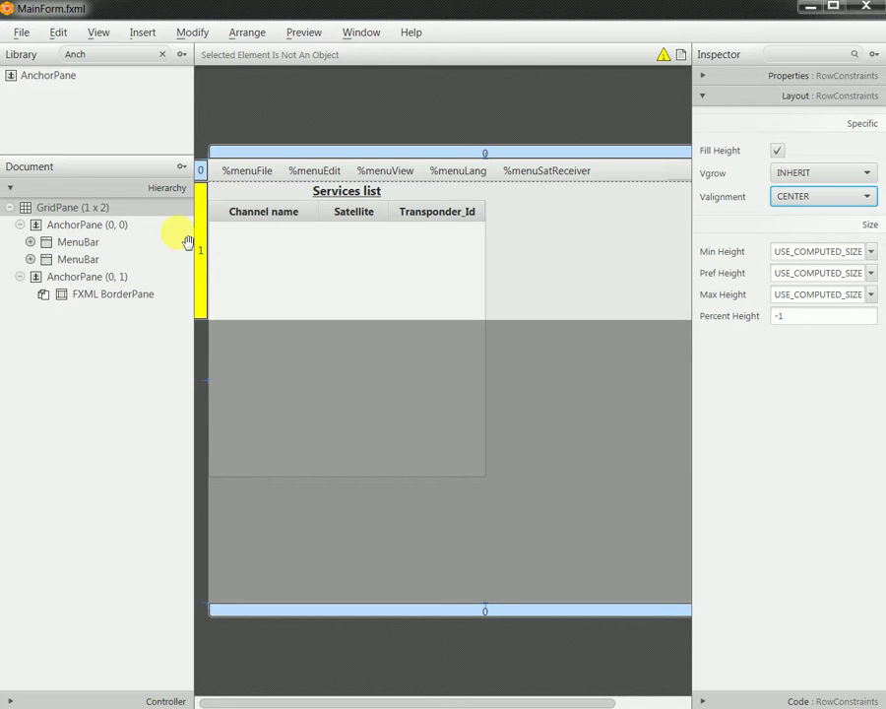
- Examine the inspector settings of the grid's second row, its column, the GridPane, the second MenuBar and both AnchorPanes
click(803, 274)
double_click(817, 276)
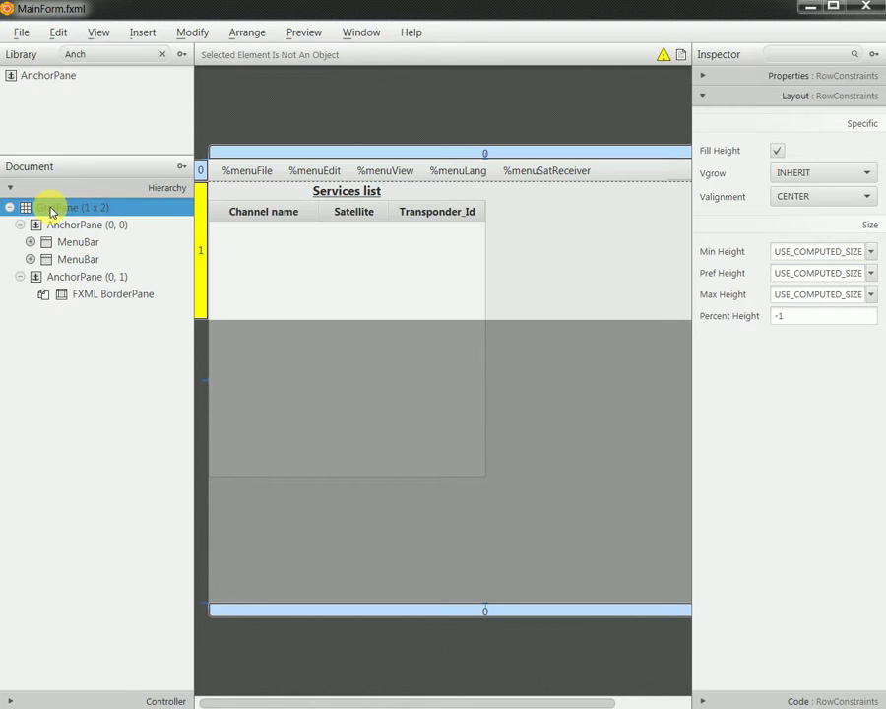
click(783, 75)
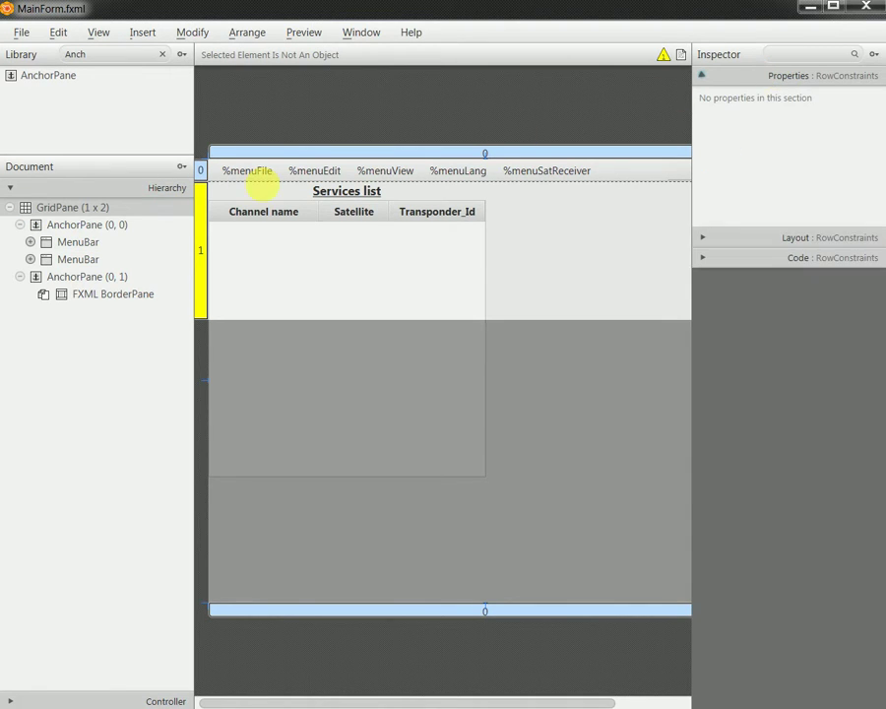
click(78, 225)
click(74, 260)
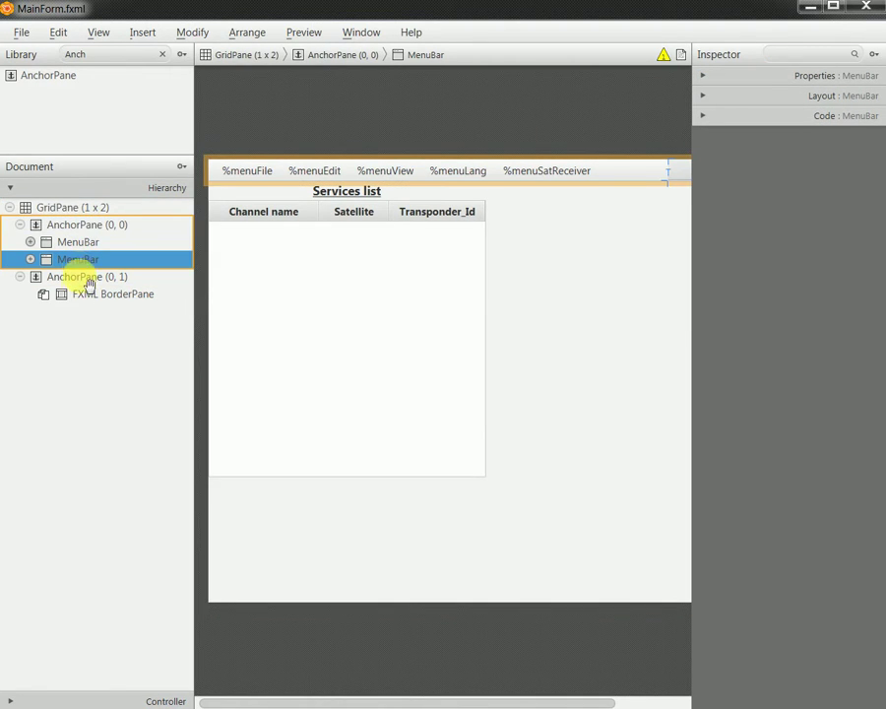
click(77, 209)
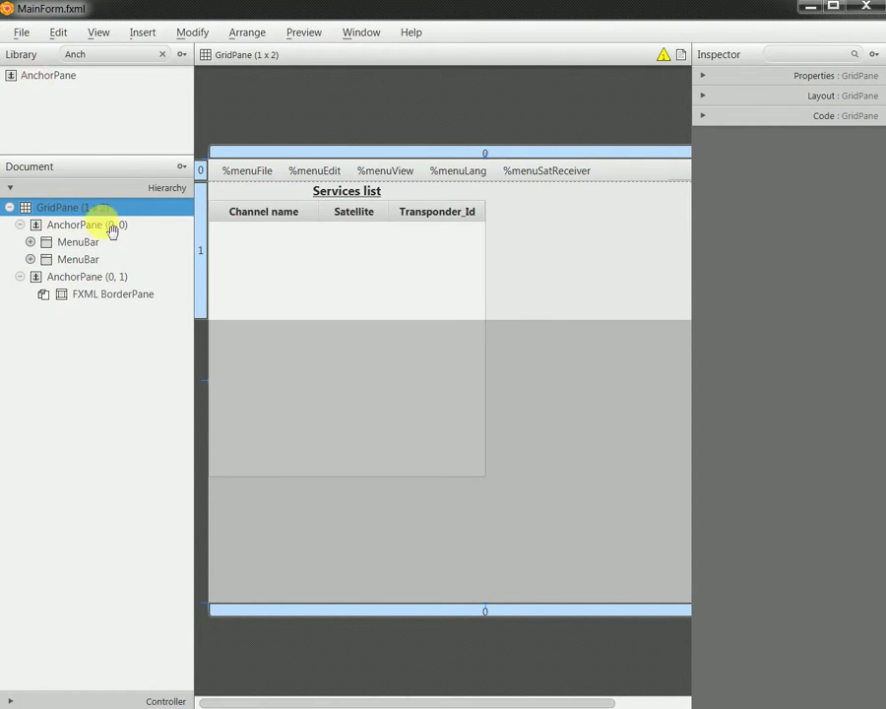
click(384, 153)
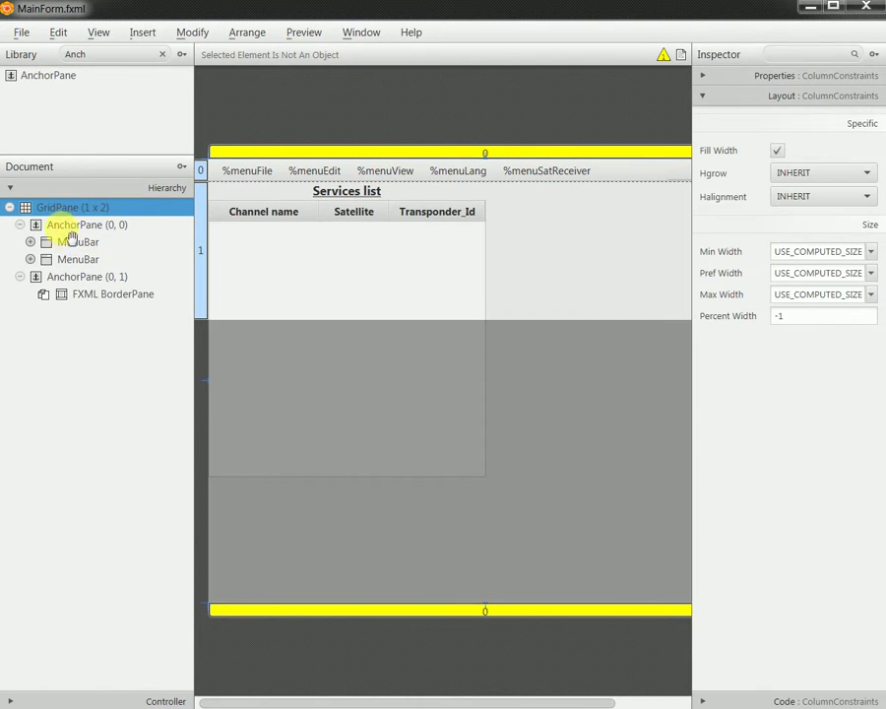
click(776, 75)
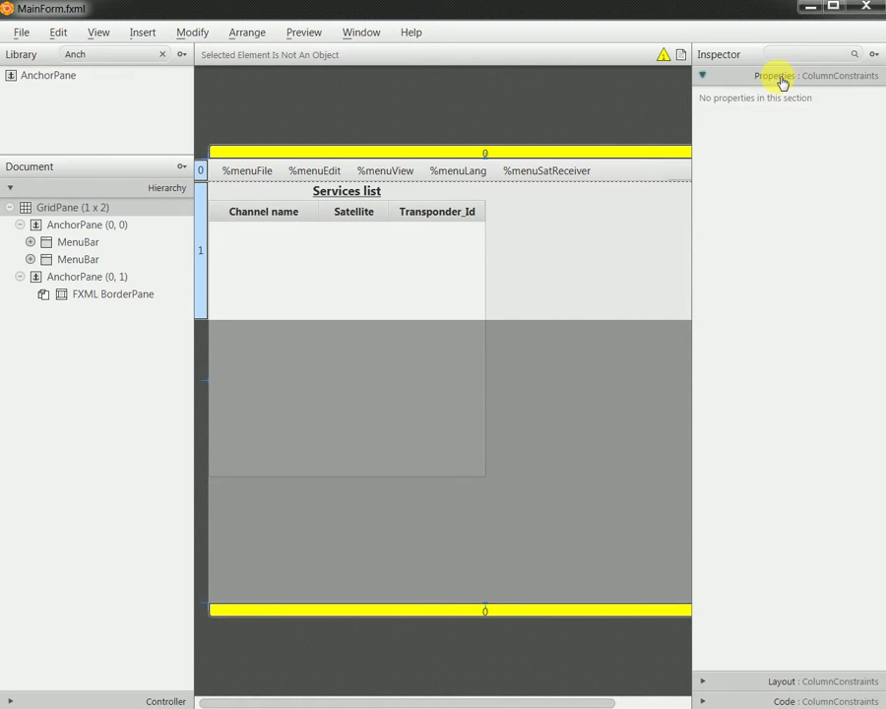
click(781, 77)
click(86, 225)
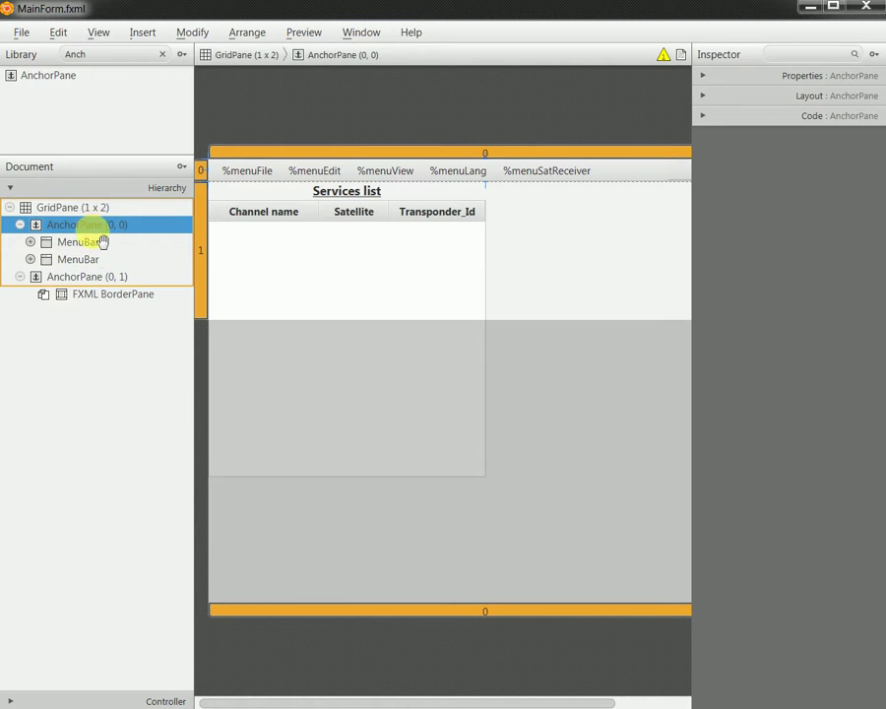
click(576, 466)
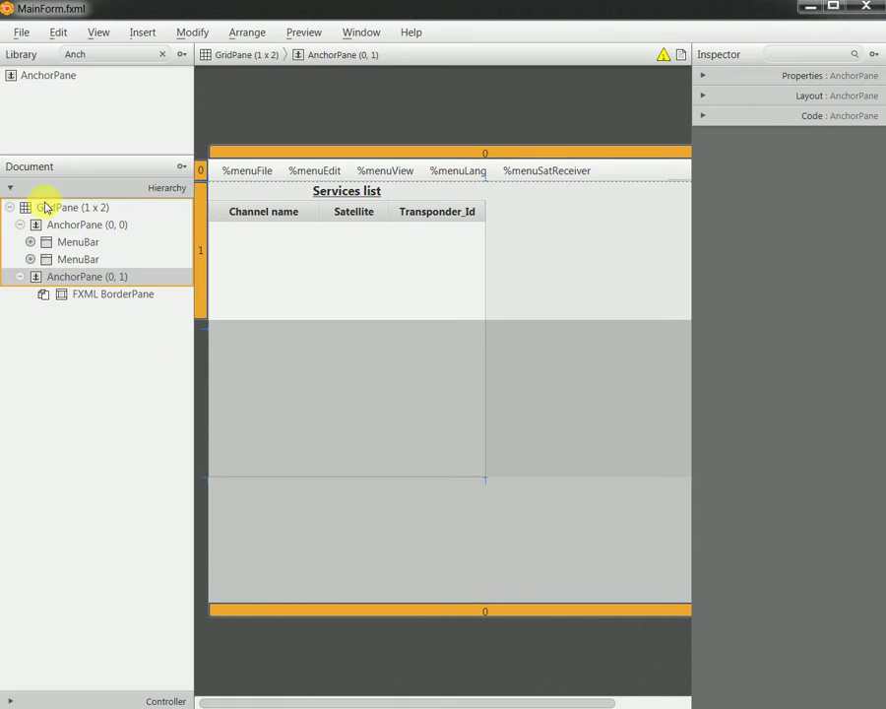
click(801, 79)
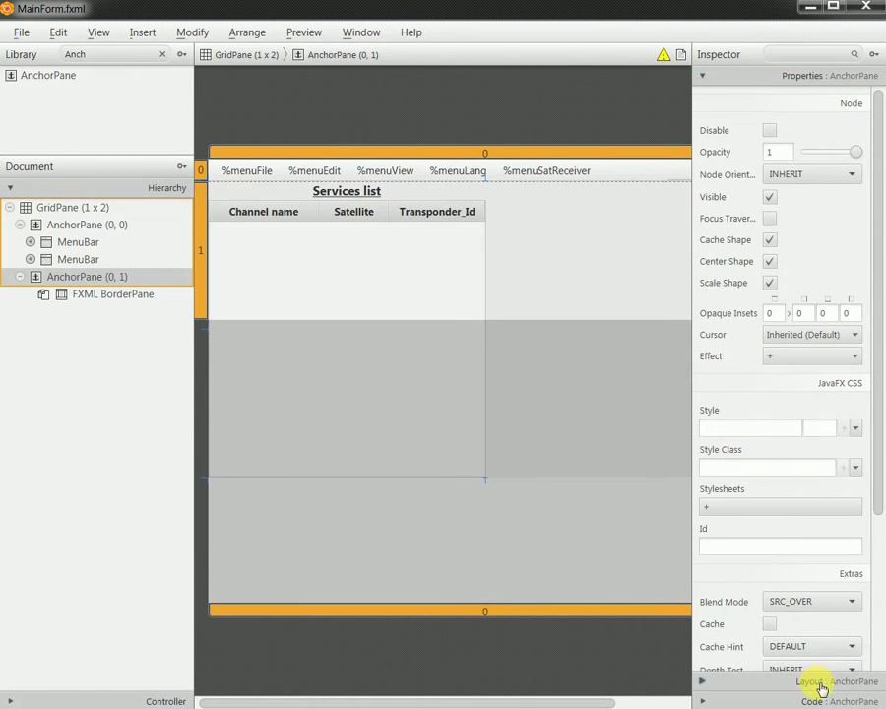
click(823, 682)
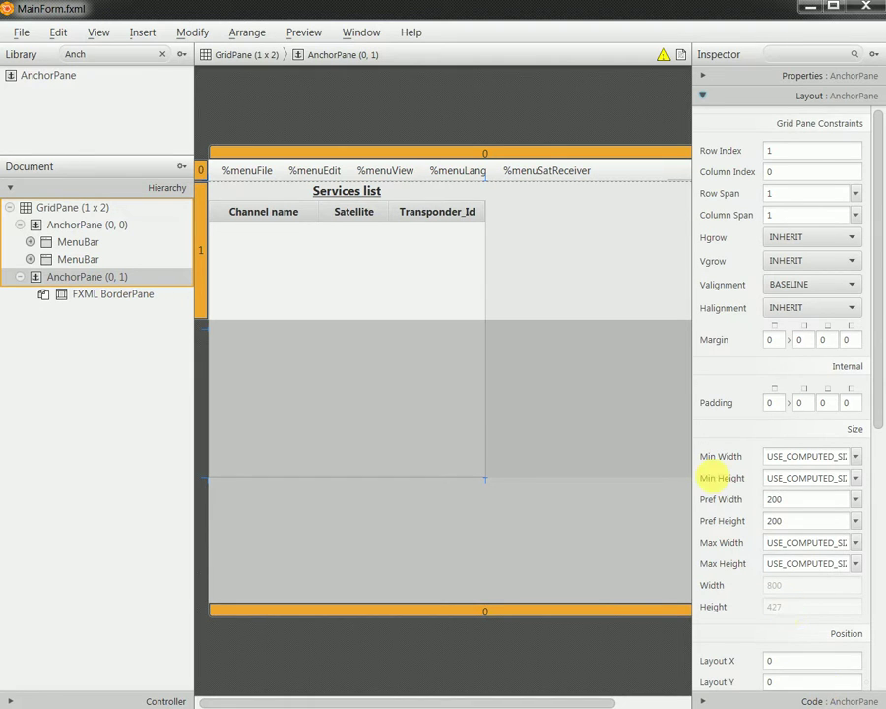
click(96, 392)
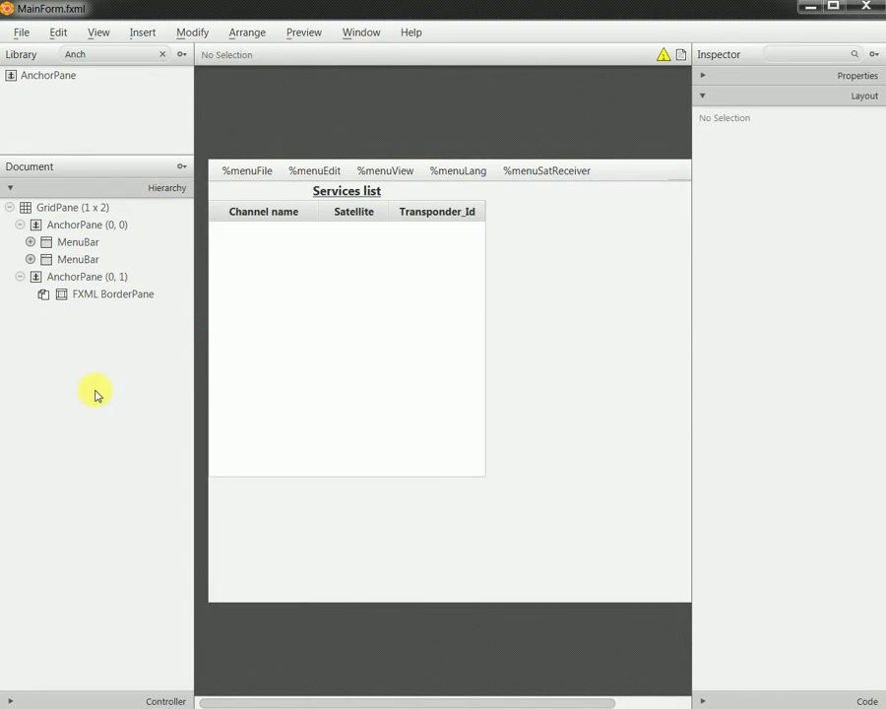
- Set the preferred height of the GridPane's second row to 640, matching the GridPane's own preferred height, and save MainForm.fxml
click(43, 208)
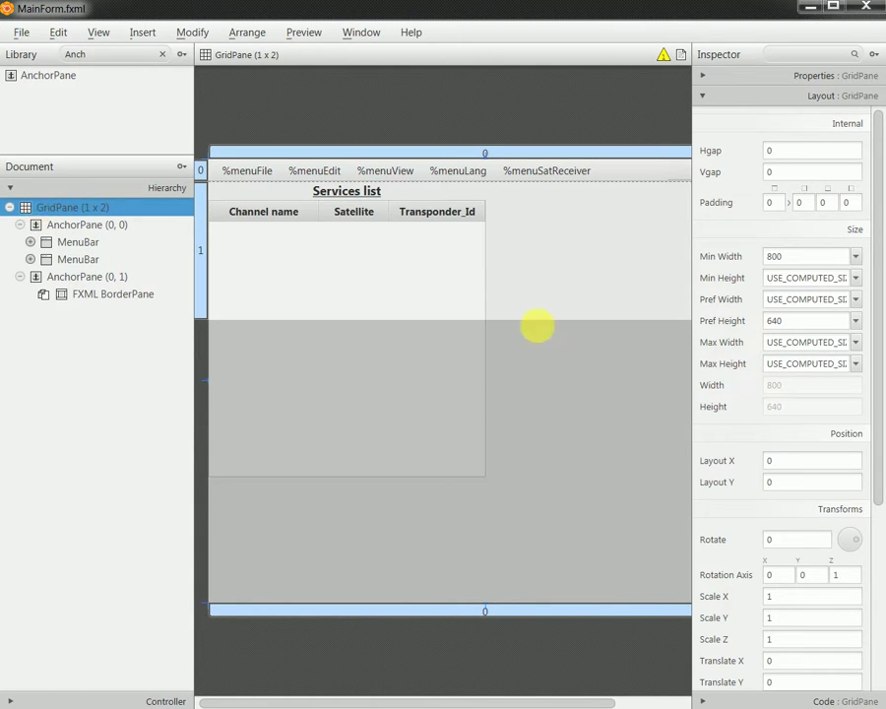
click(768, 321)
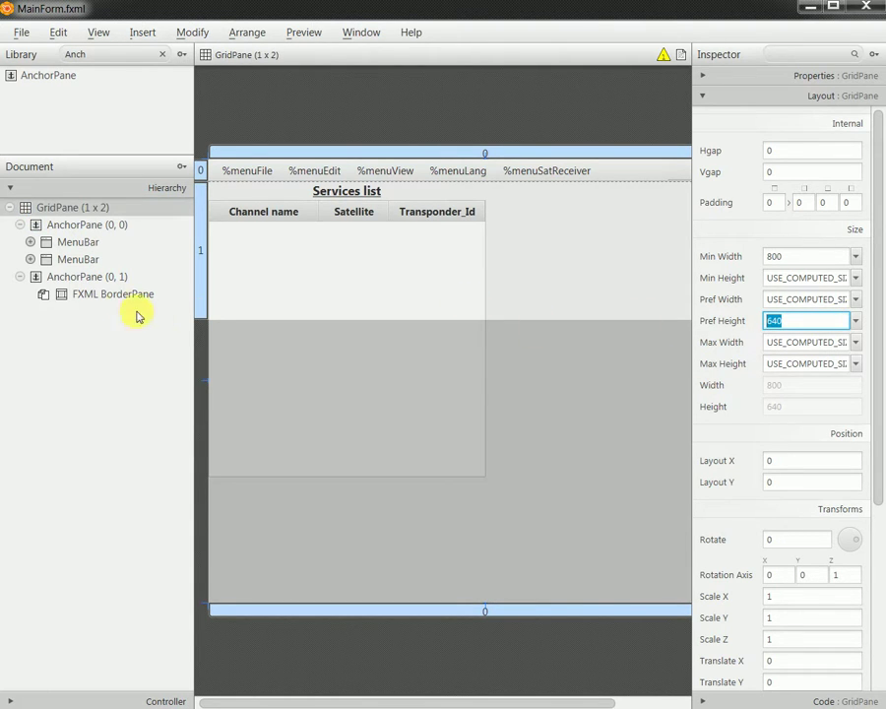
click(201, 276)
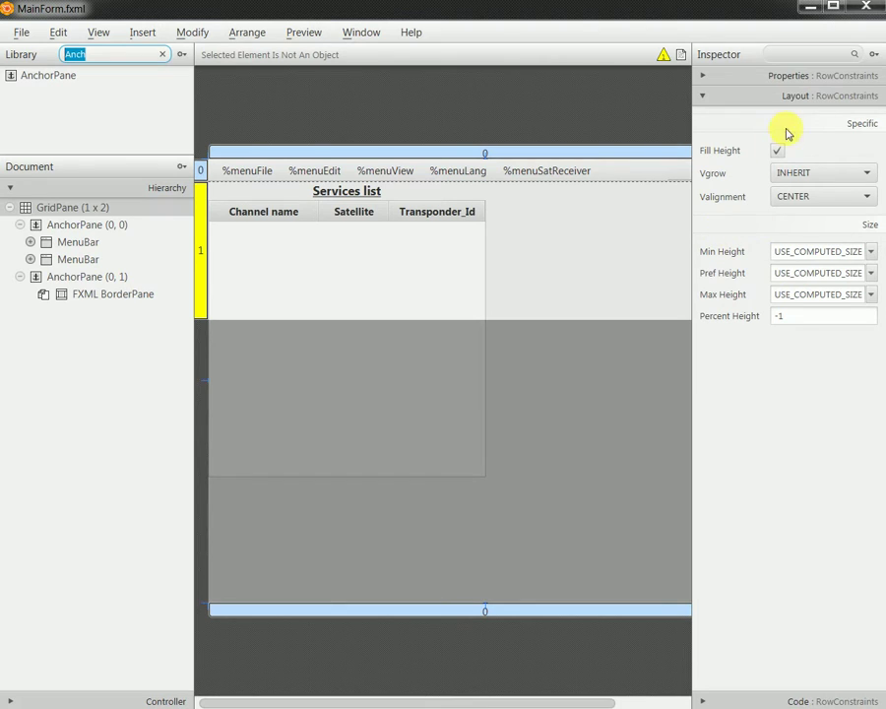
click(791, 273)
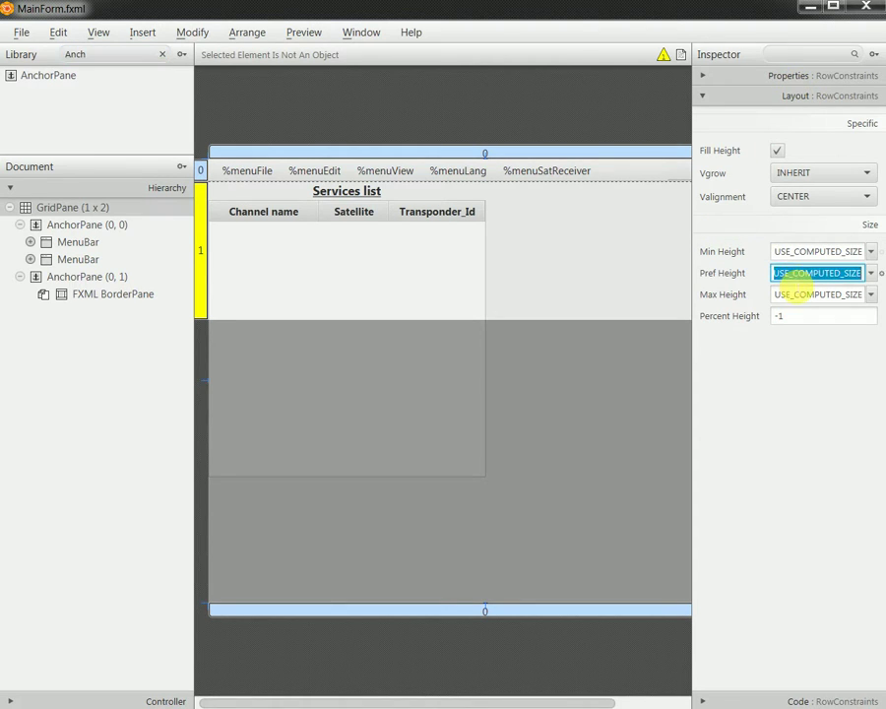
text(640)
key(Return)
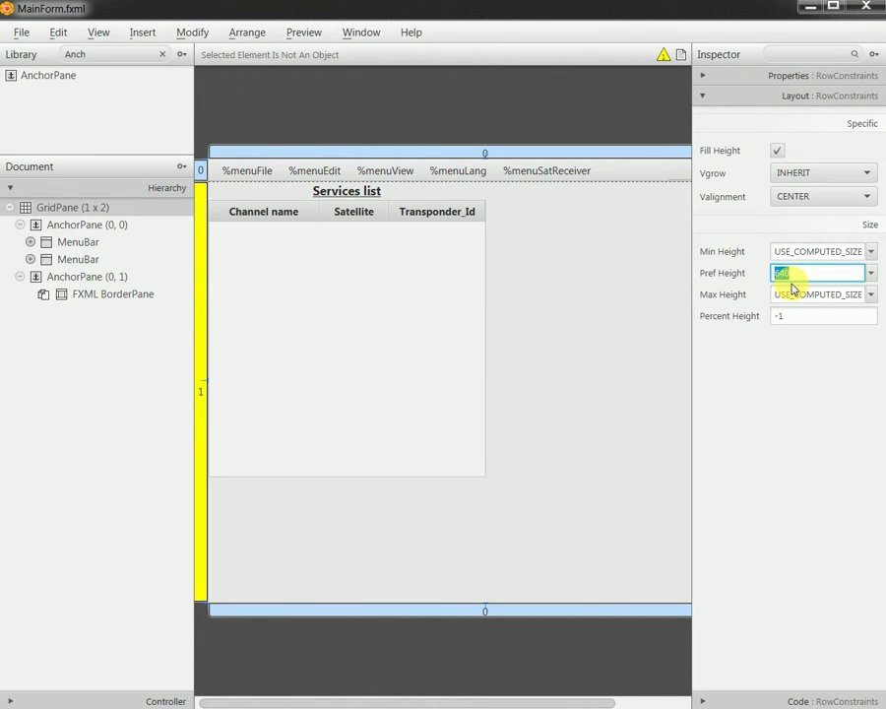
click(22, 32)
click(55, 148)
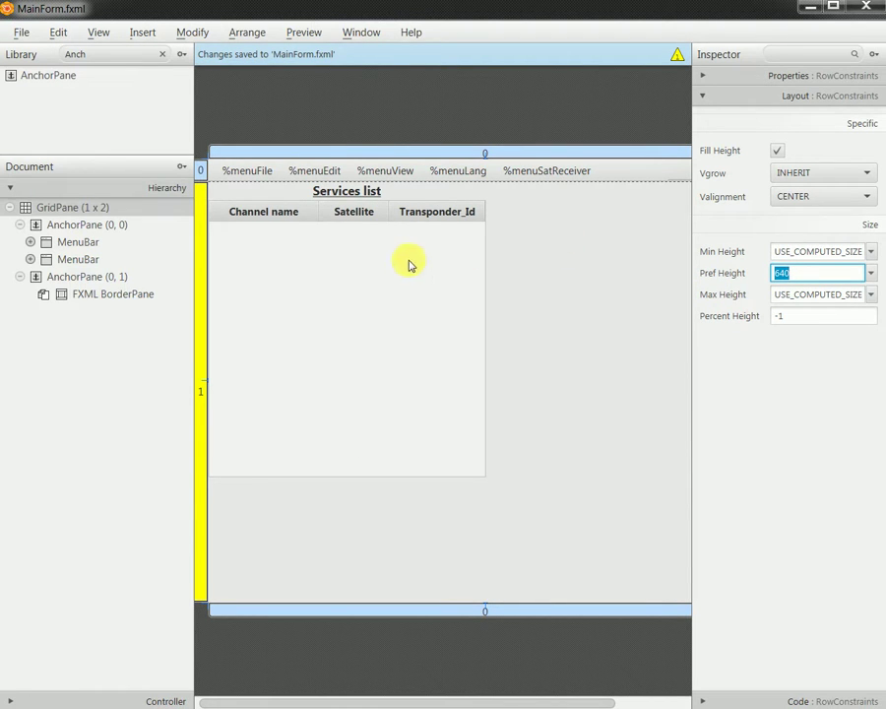
- Open the FXML BorderPane's included file for editing and switch to the ServicesListOnBorderPane.fxml window
click(212, 270)
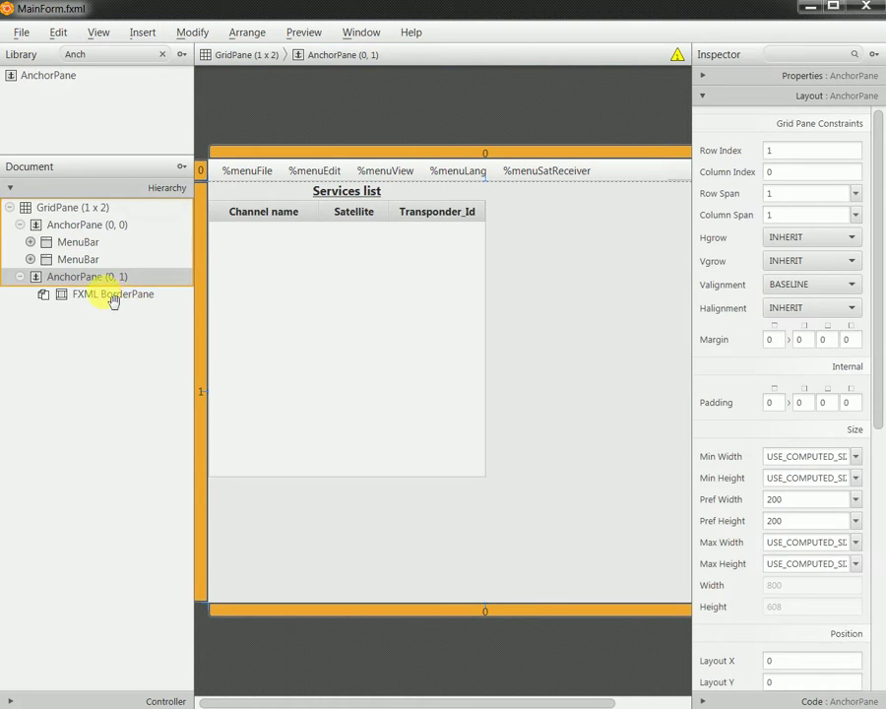
click(113, 295)
right_click(109, 297)
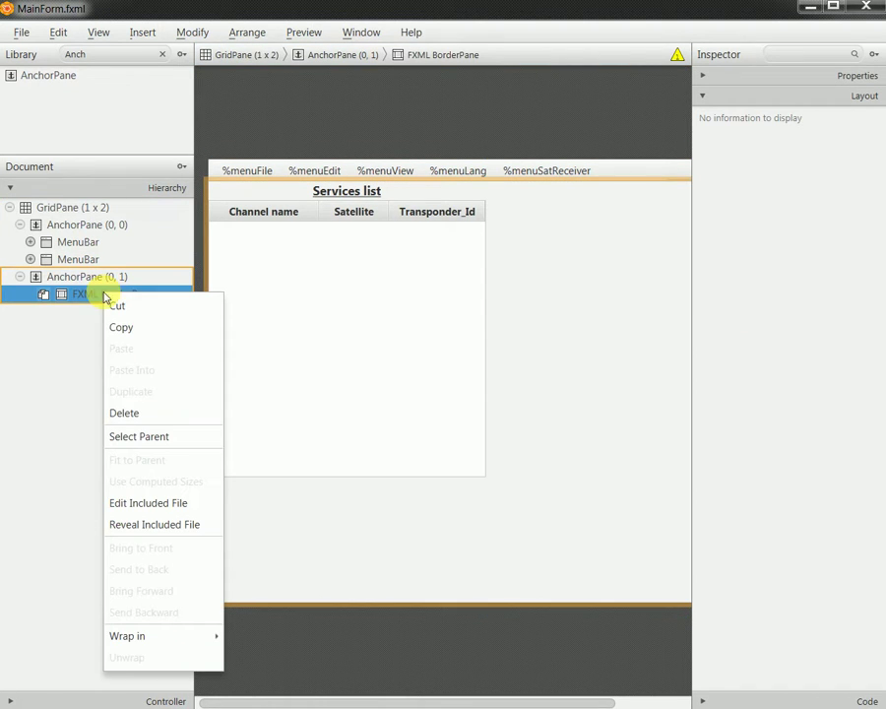
click(169, 501)
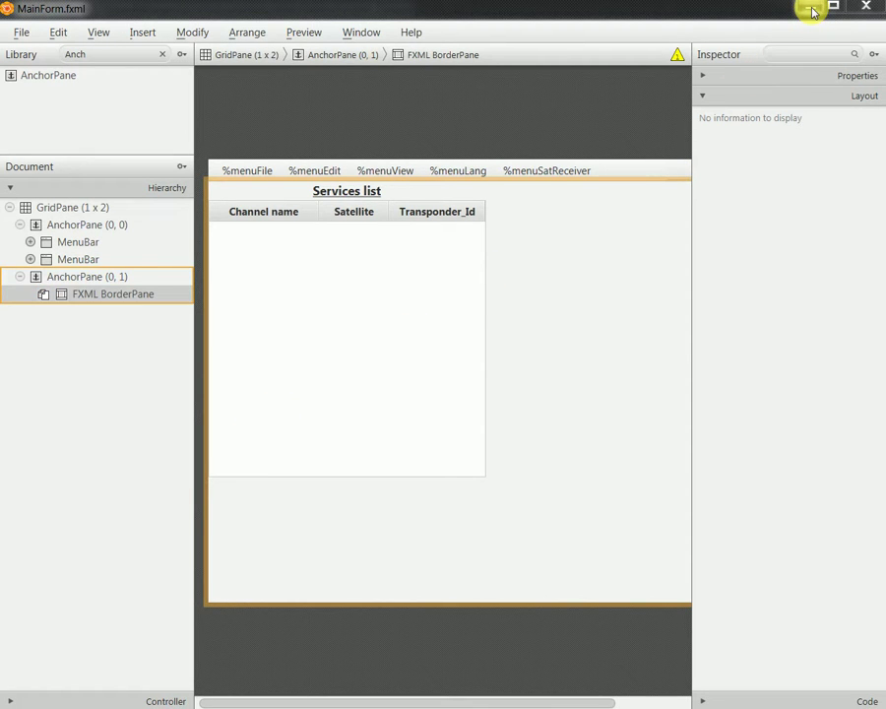
click(814, 11)
key(alt+Tab)
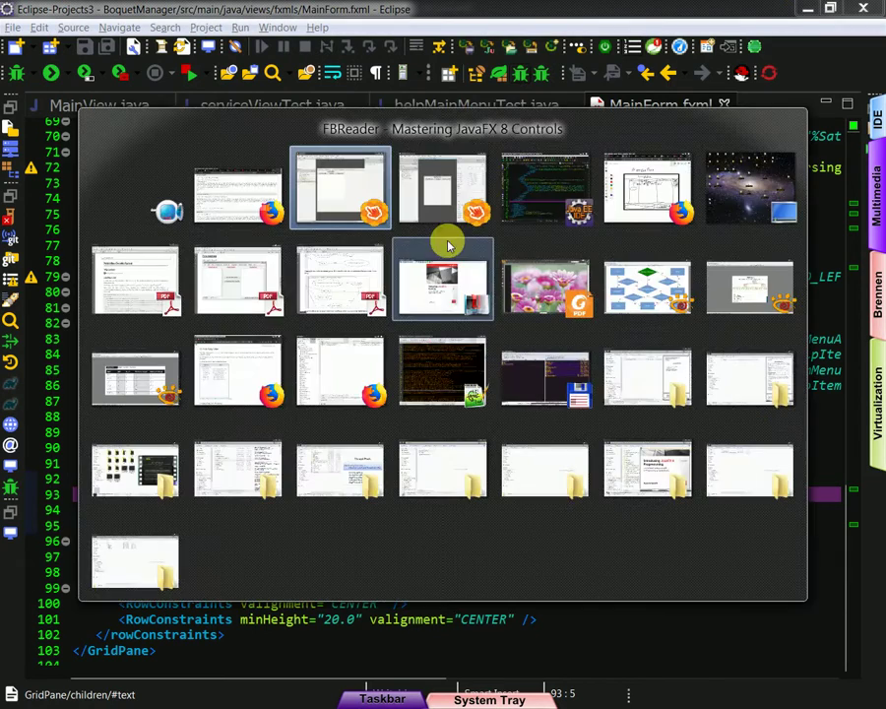
click(467, 194)
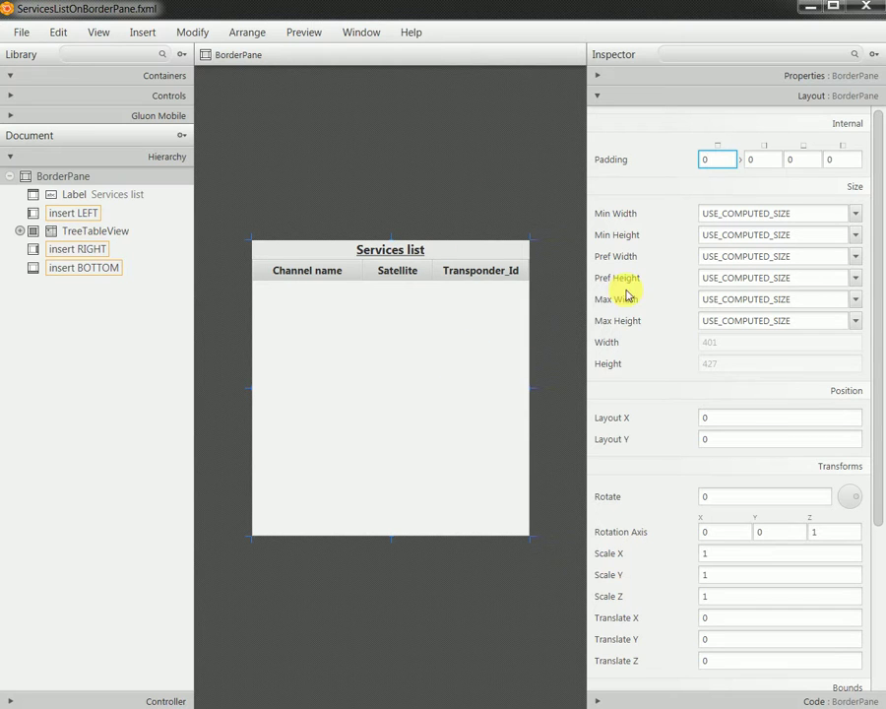
- Set both the preferred height and the minimum height of the services list's root BorderPane to 640
click(759, 278)
text(640)
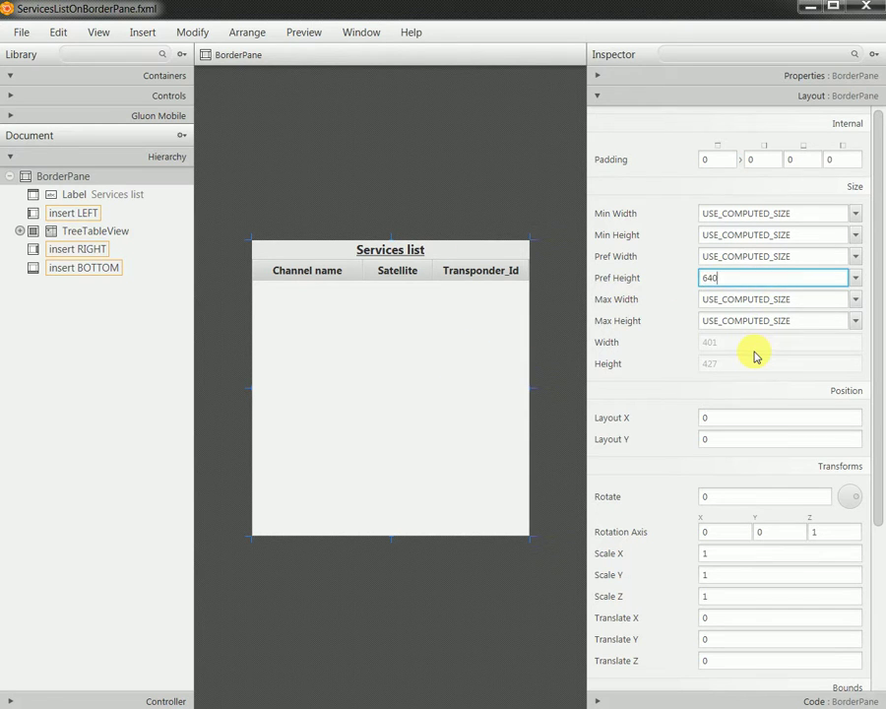
key(Return)
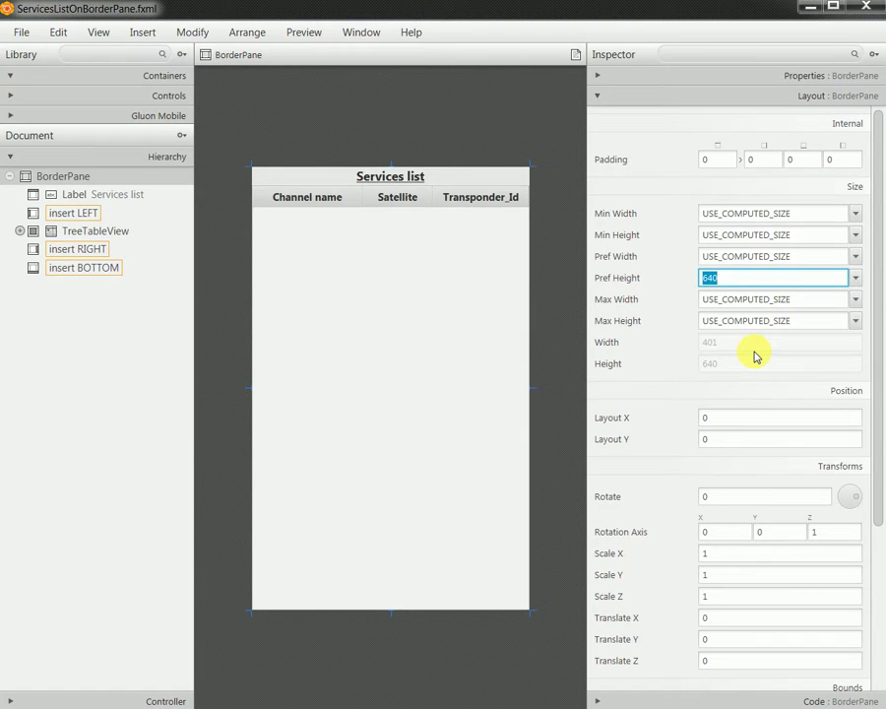
click(754, 214)
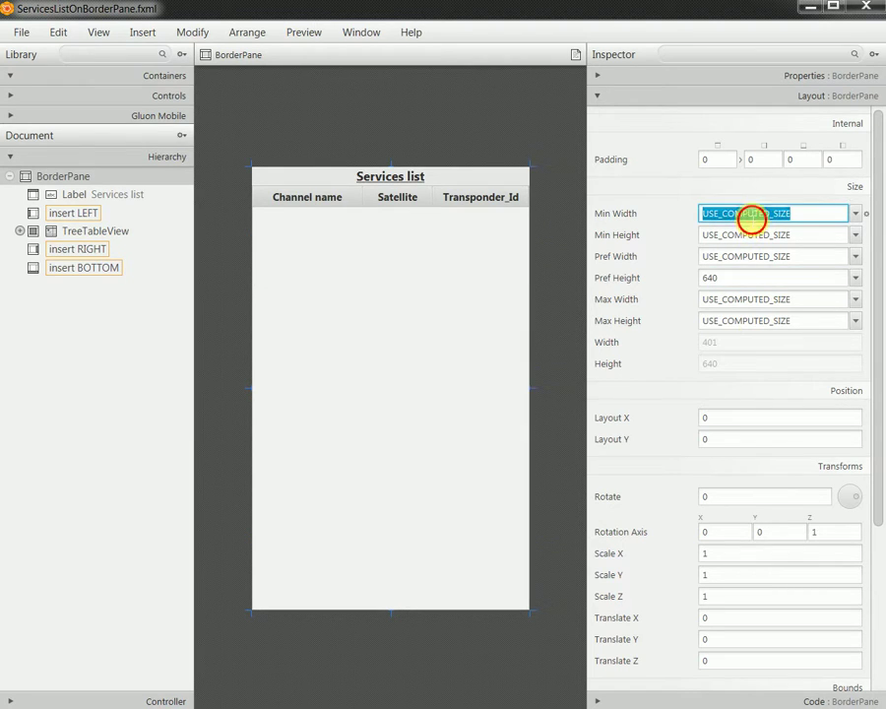
click(734, 235)
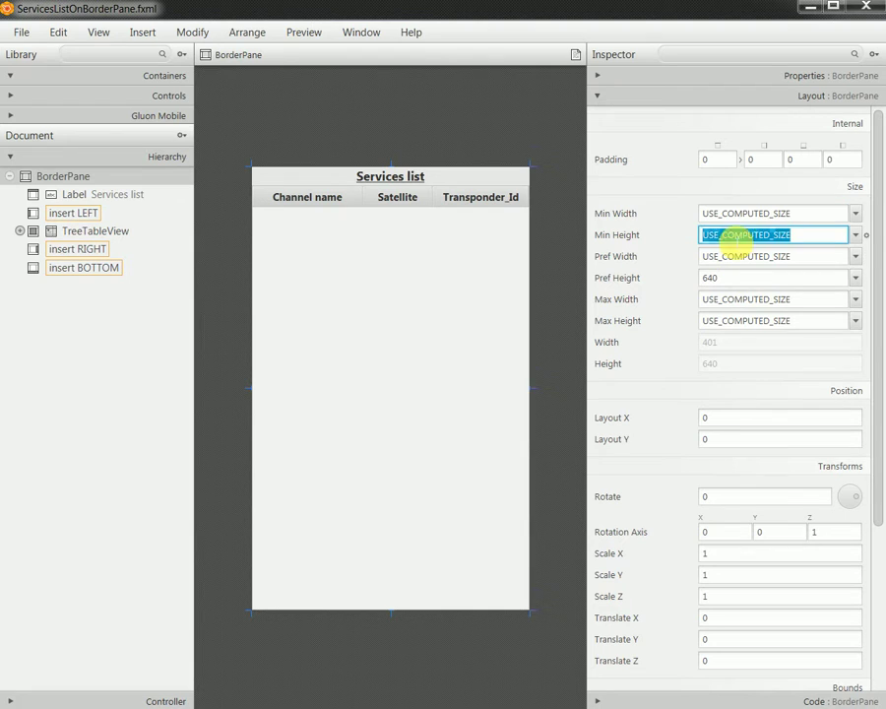
text(640)
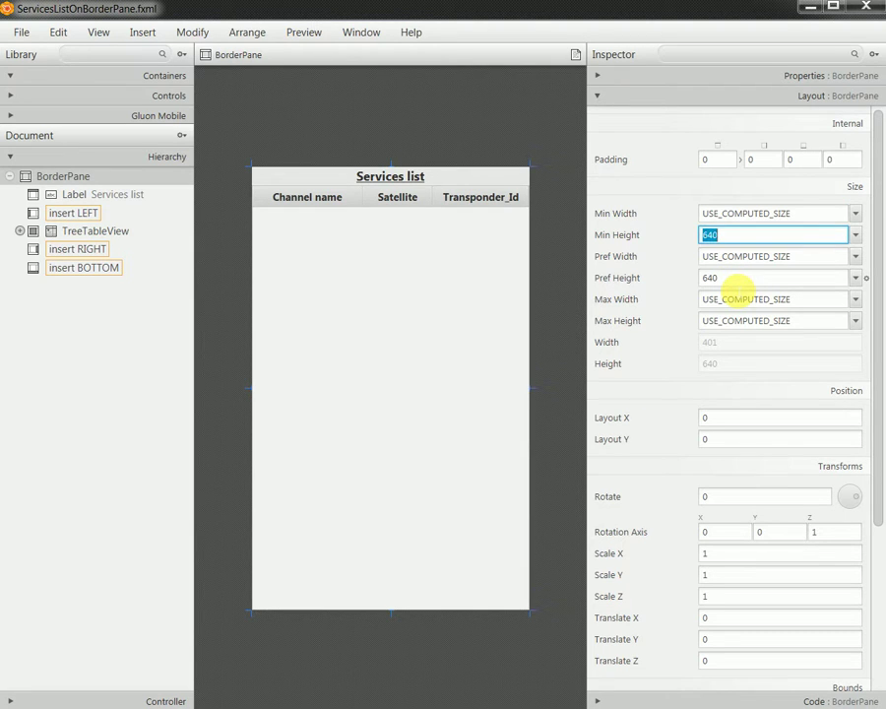
- Review the root BorderPane's layout and properties, save ServicesListOnBorderPane.fxml, and return to the MainForm.fxml window
scroll(870, 475, down, 5)
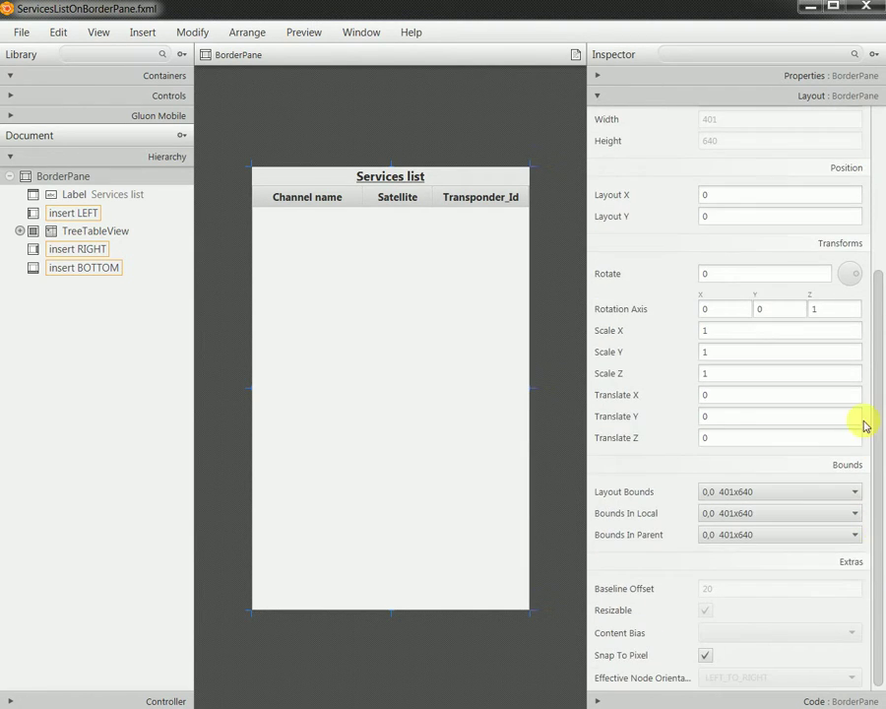
scroll(864, 426, up, 5)
click(793, 75)
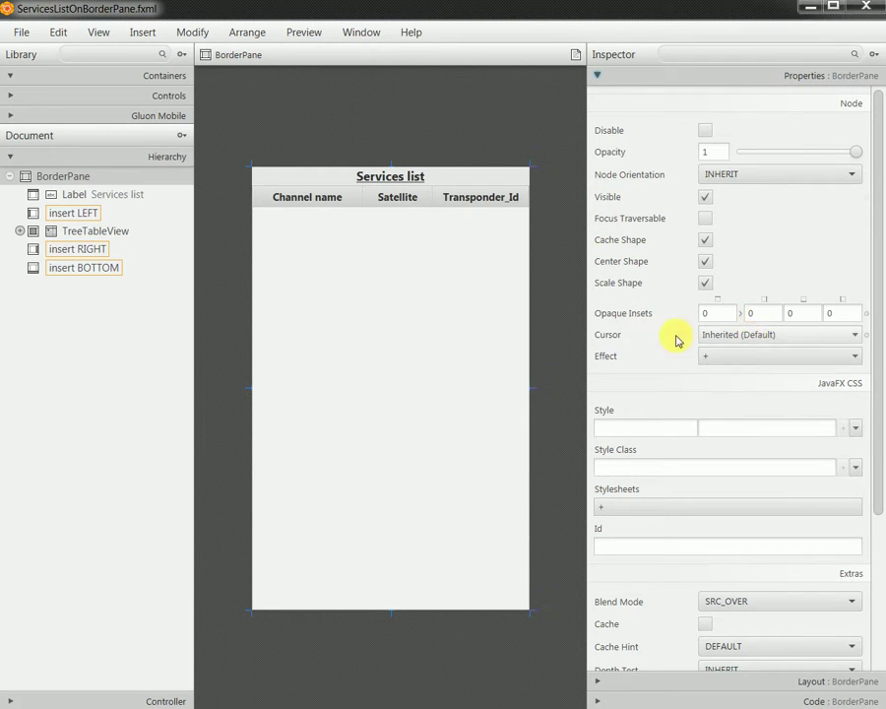
click(24, 34)
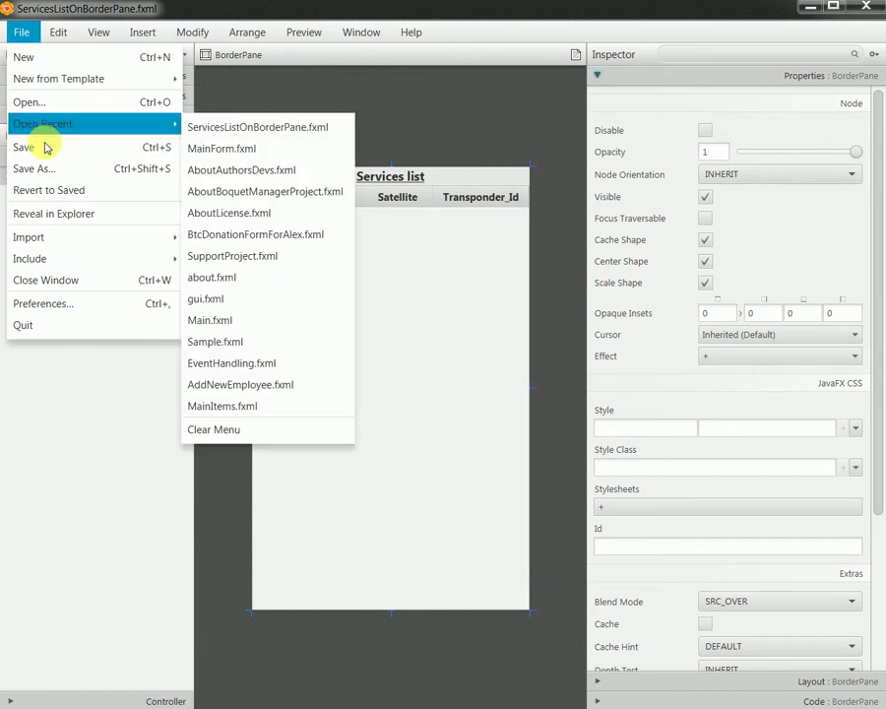
click(43, 144)
click(810, 8)
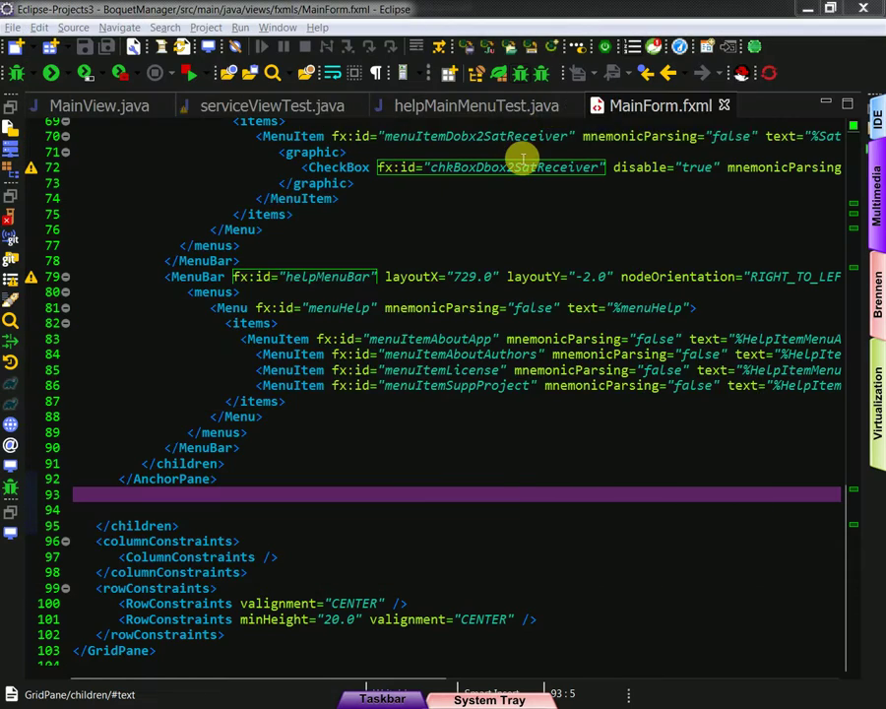
key(super+Tab)
click(428, 146)
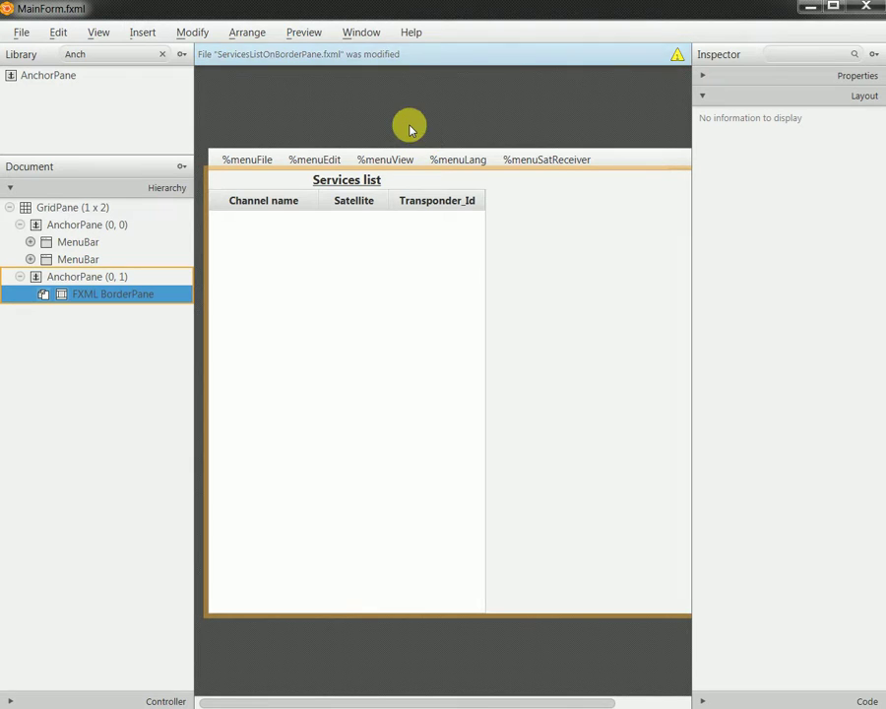
- Preview the main form in a maximized window to check the services list's height, and close the preview
click(301, 36)
click(330, 57)
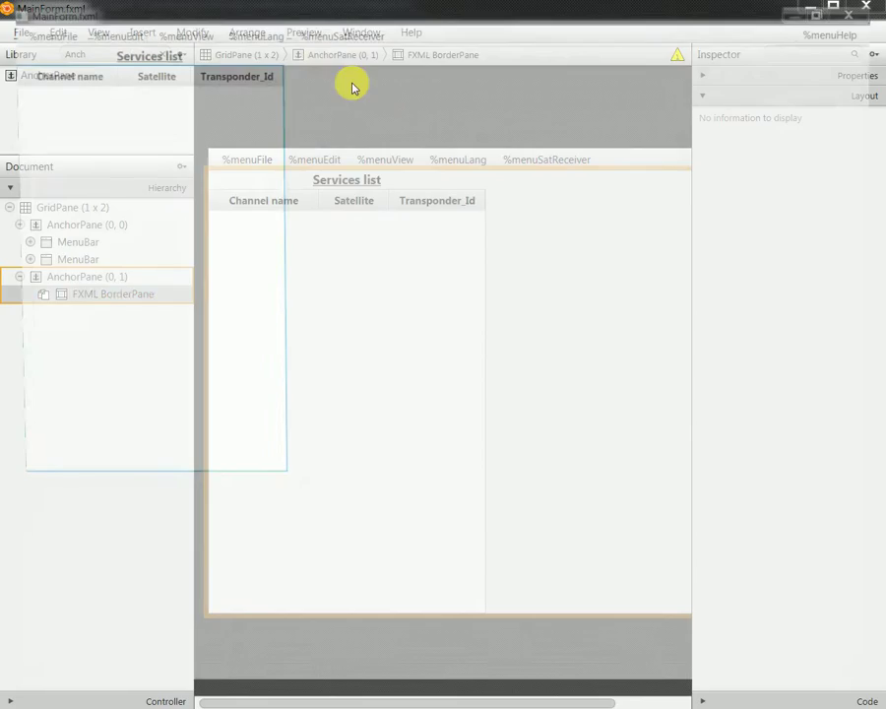
double_click(453, 18)
double_click(430, 87)
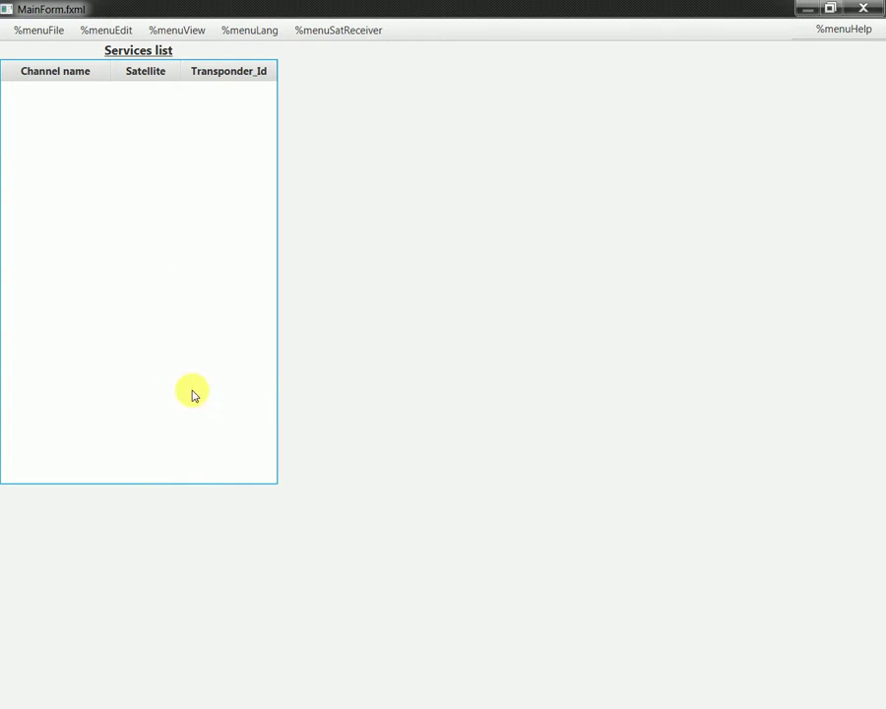
click(864, 8)
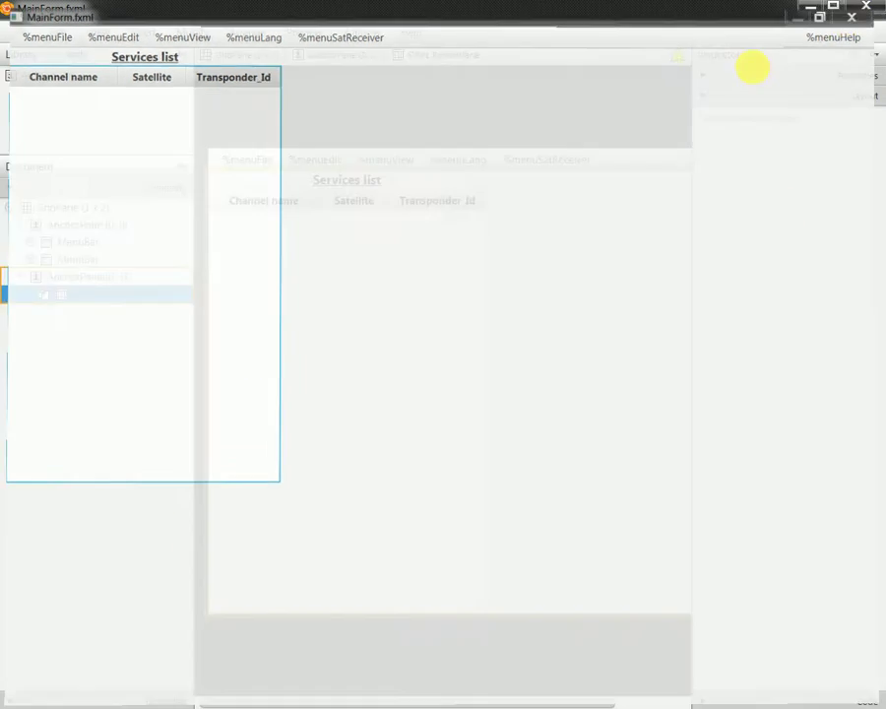
- Set the vertical alignment of the second grid row's AnchorPane to INHERIT and save MainForm.fxml
click(96, 277)
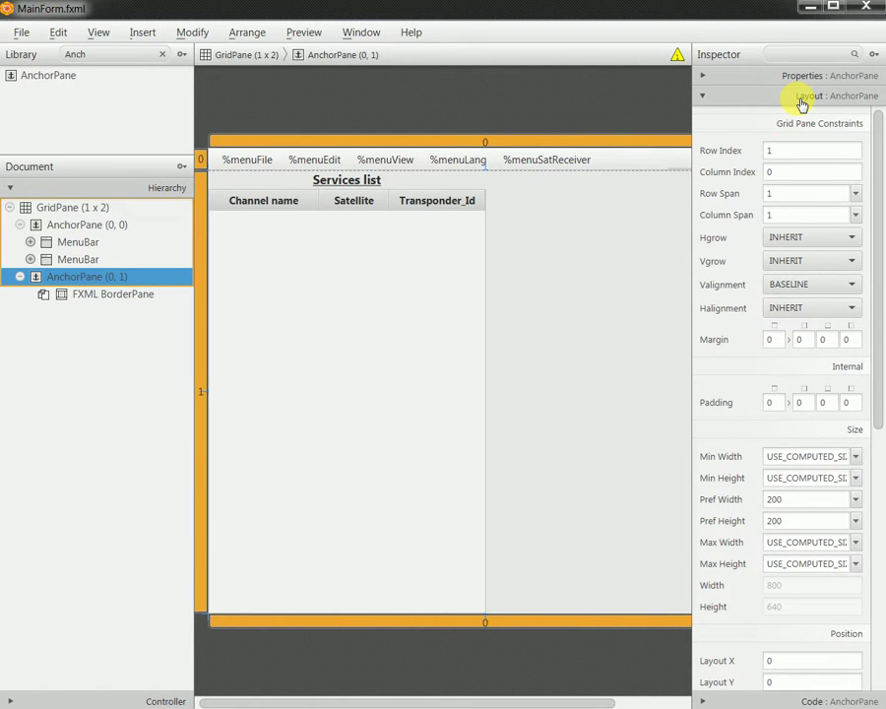
click(801, 311)
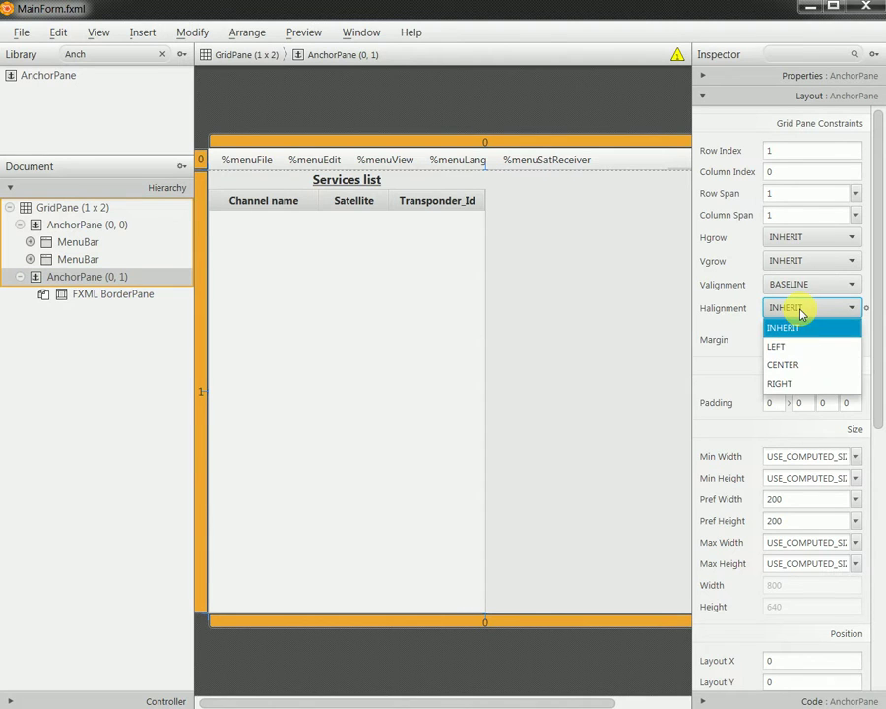
click(800, 311)
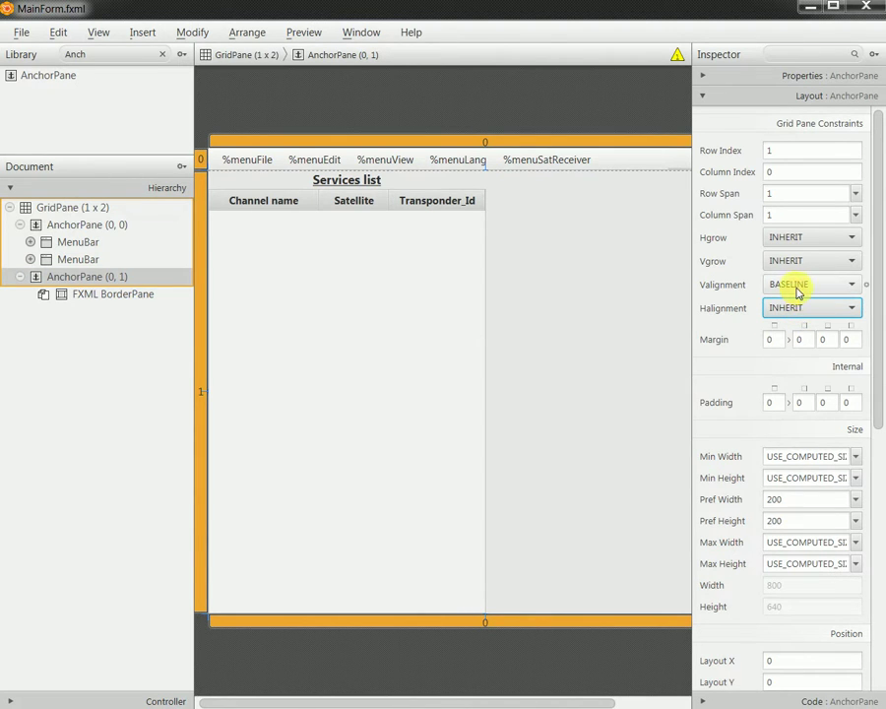
click(796, 286)
click(794, 300)
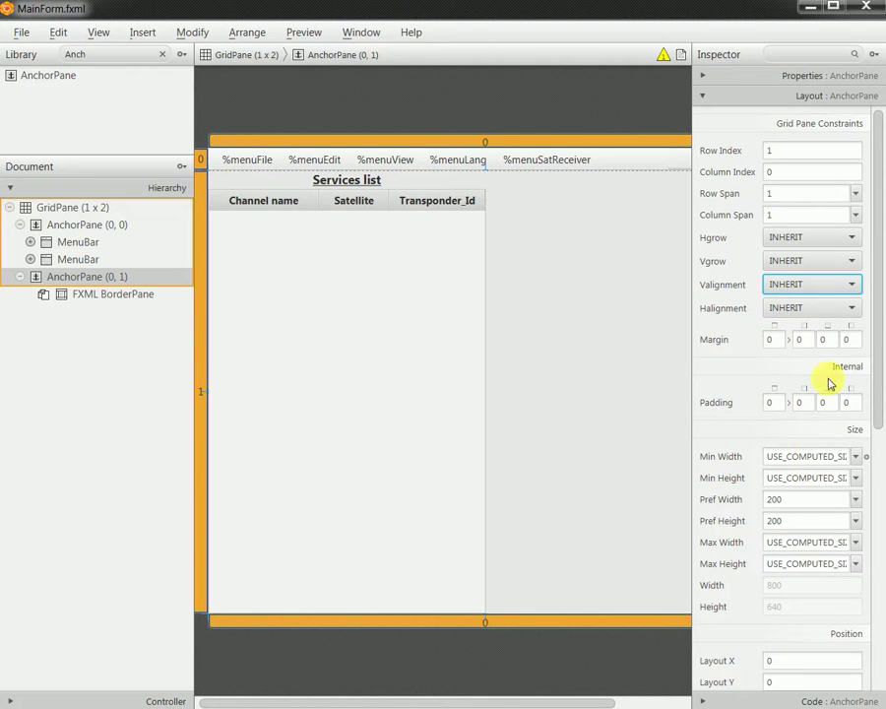
scroll(865, 524, down, 5)
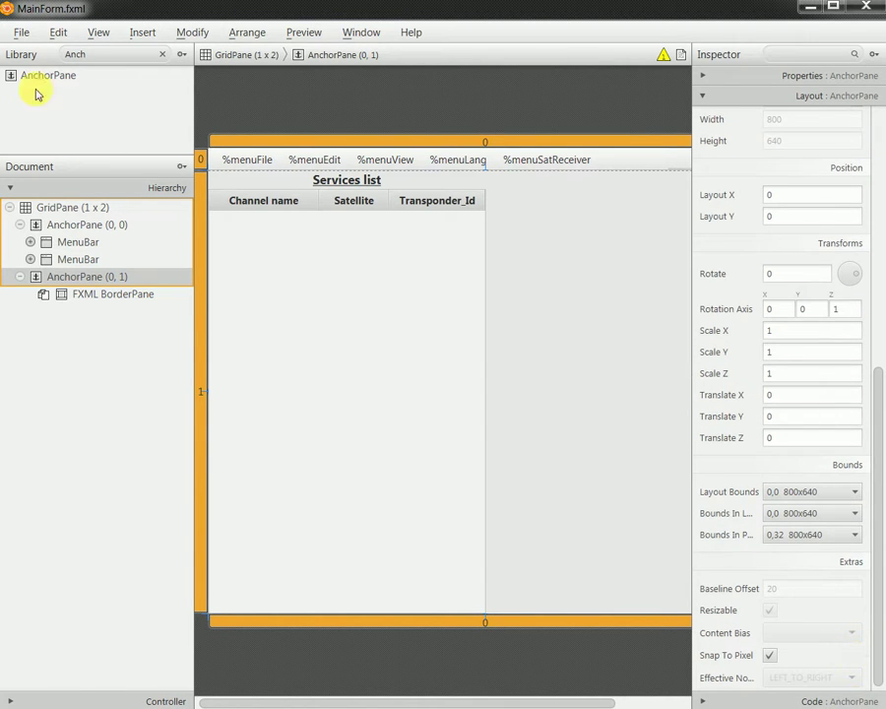
click(21, 33)
click(39, 146)
- Preview the main form at normal and maximized size with the AnchorPane's changed alignment, and close the preview
click(300, 32)
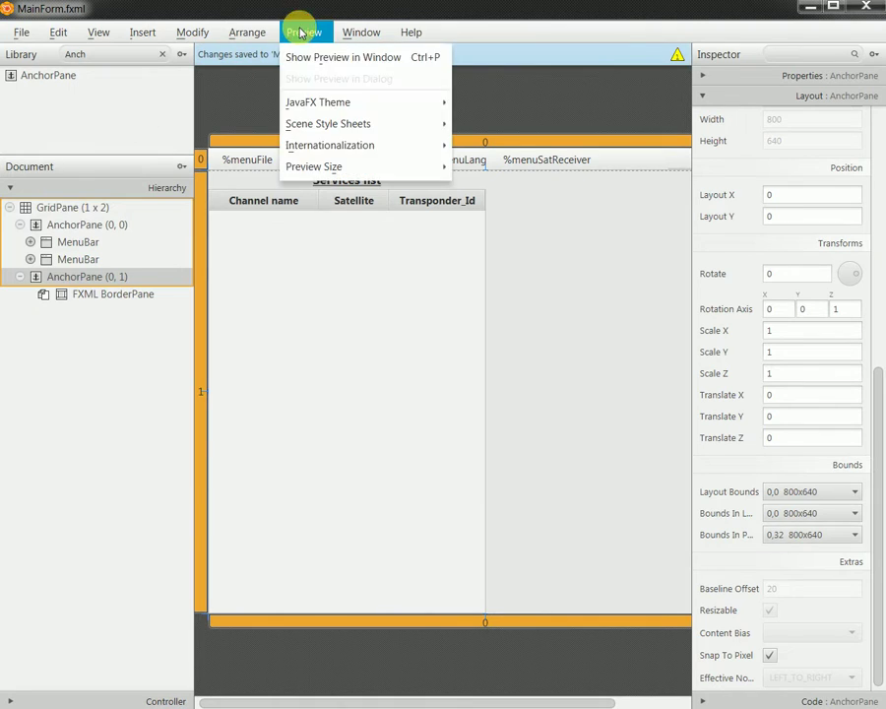
click(308, 56)
double_click(375, 18)
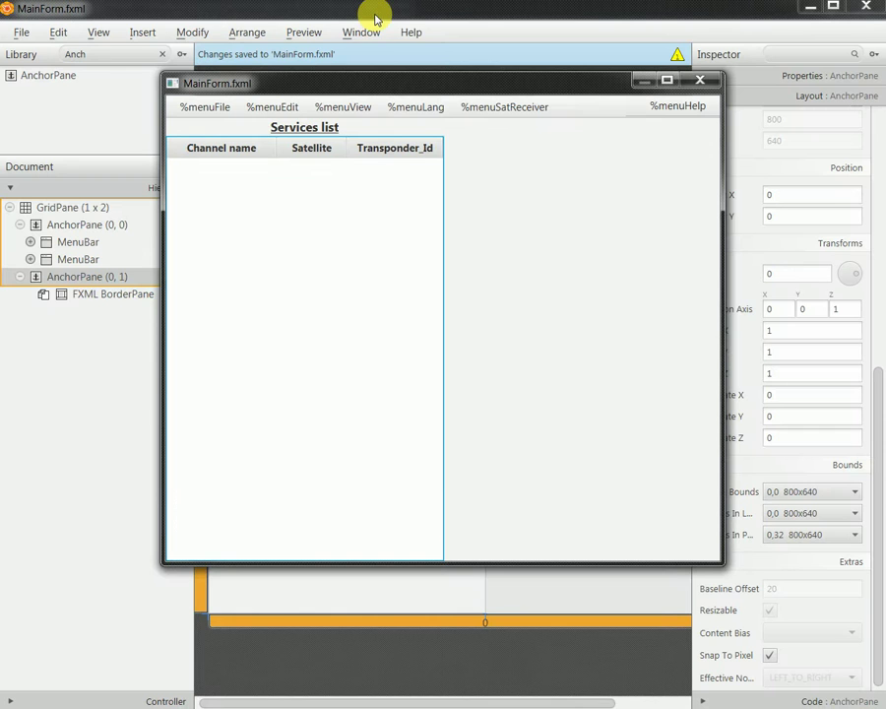
double_click(425, 84)
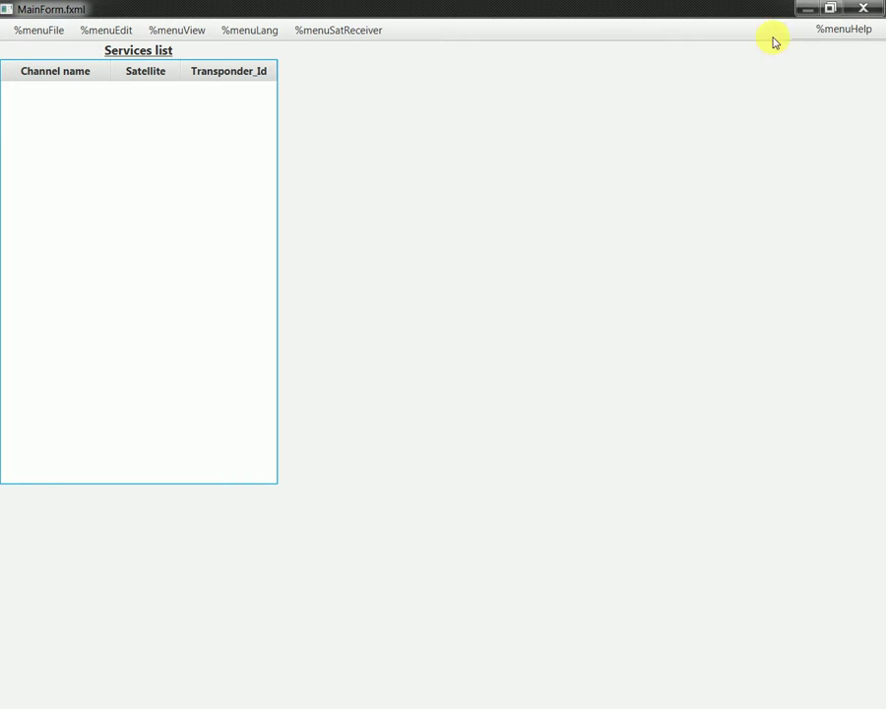
click(864, 8)
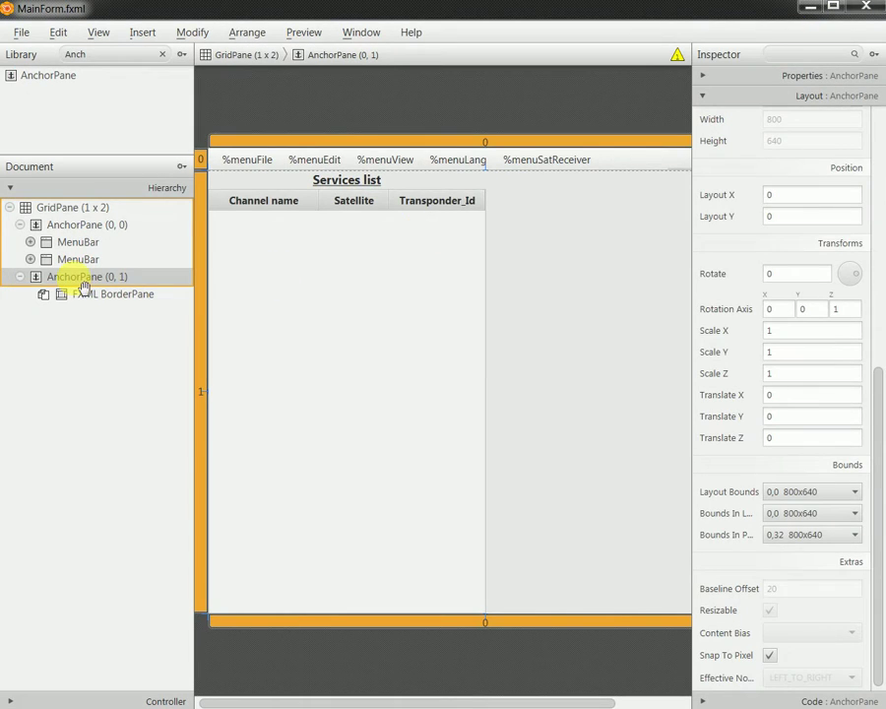
- Open the file included by the FXML BorderPane in the second grid row for editing
right_click(81, 293)
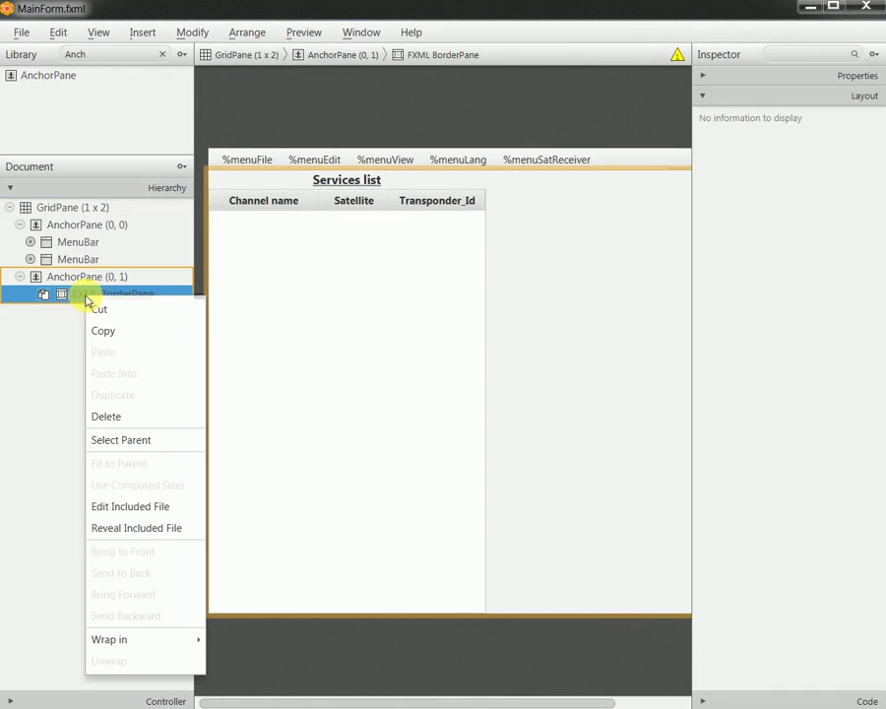
click(159, 506)
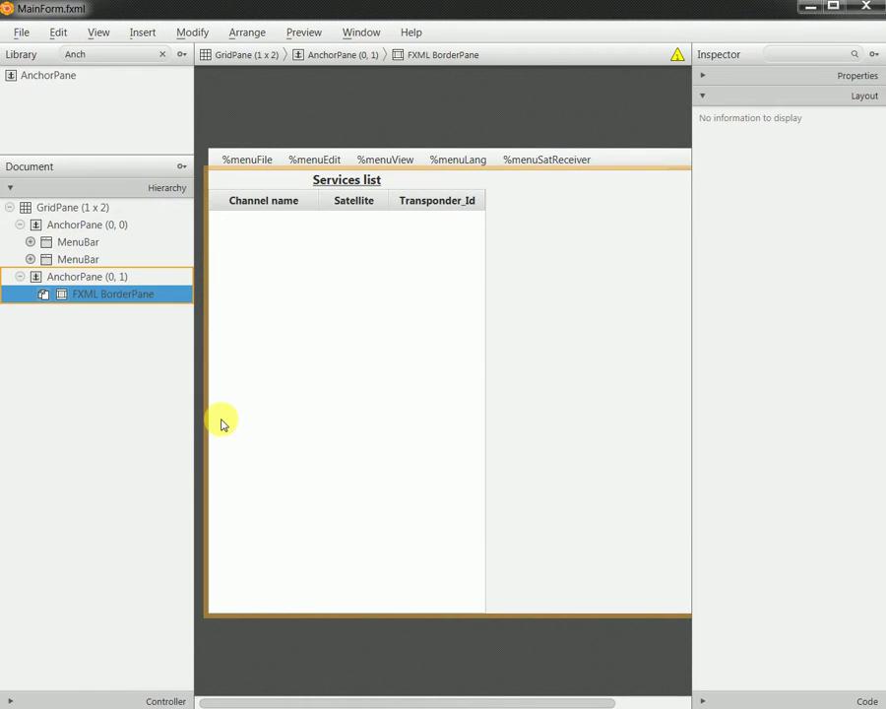
click(353, 398)
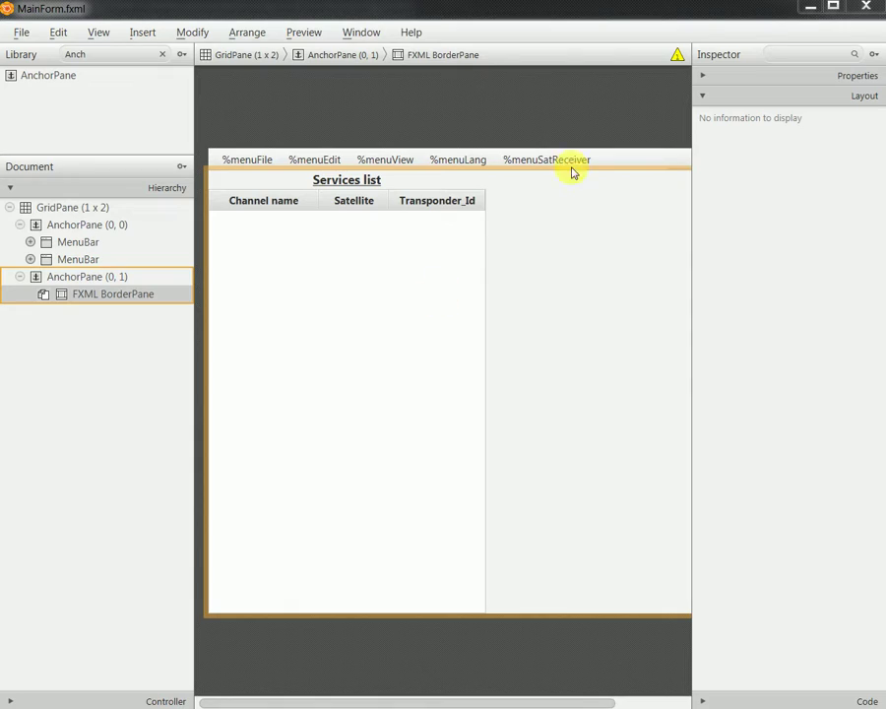
- Switch to the ServicesListOnBorderPane.fxml window and examine the TreeTableView's properties and layout size settings
click(809, 8)
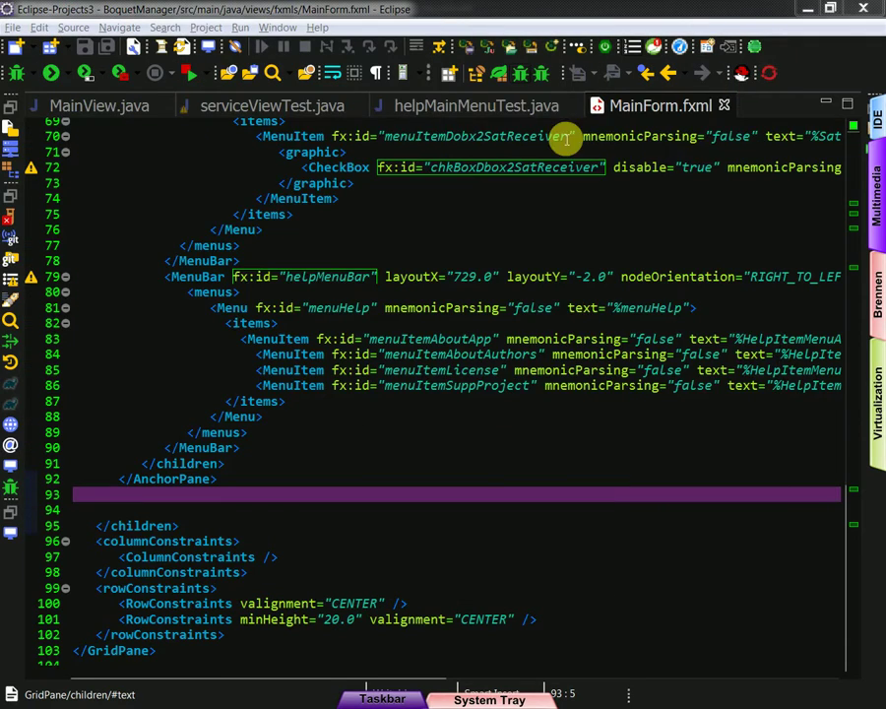
key(alt+Tab)
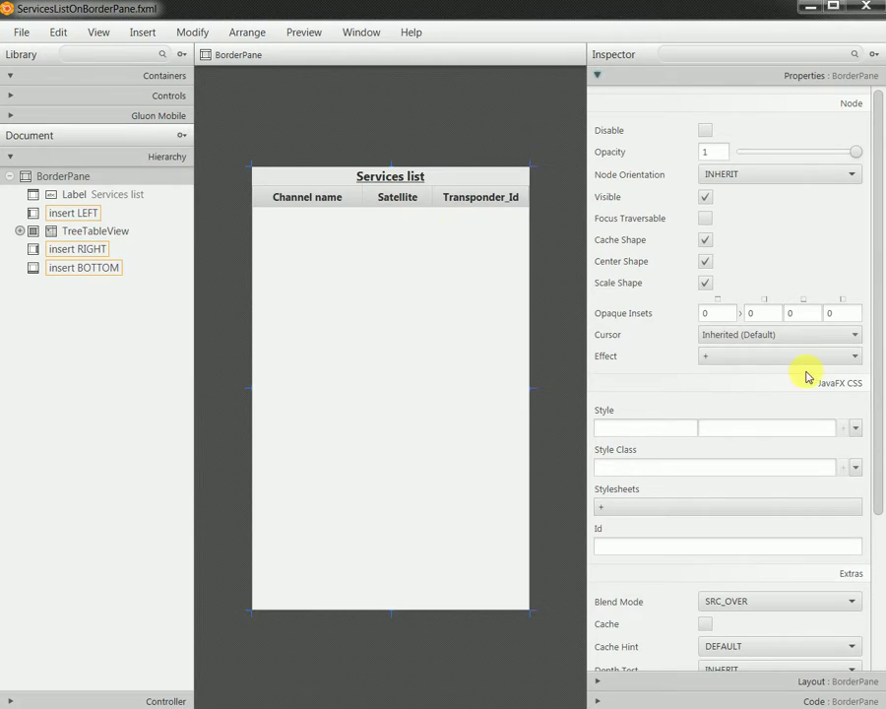
click(85, 233)
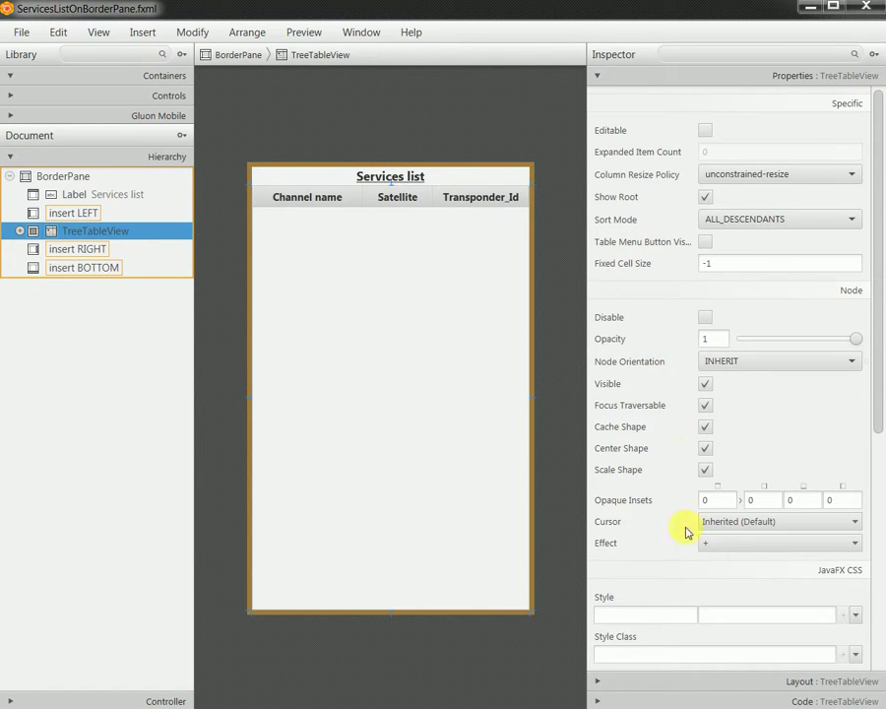
click(705, 199)
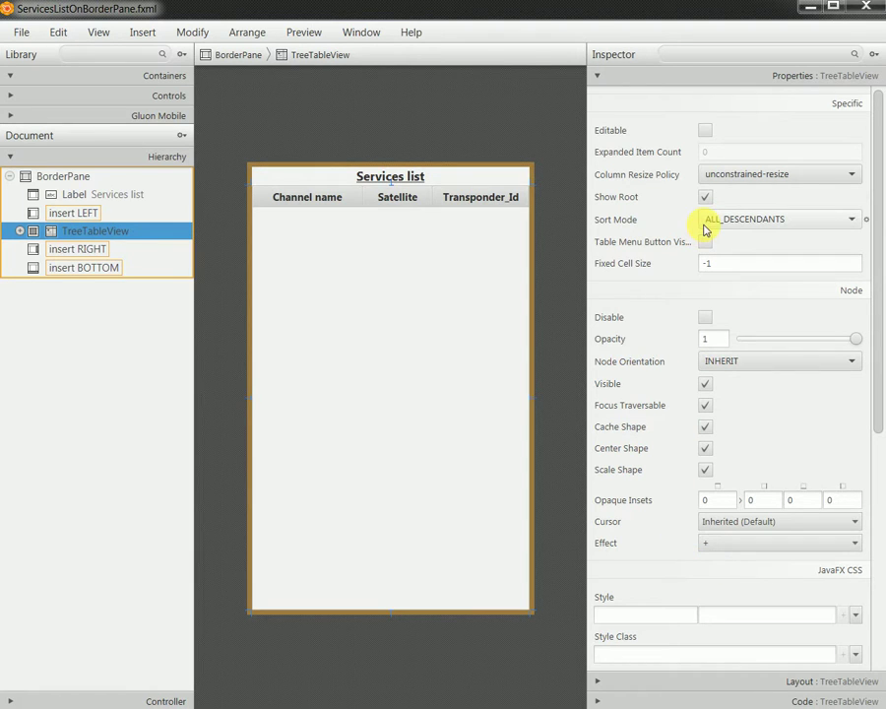
click(793, 683)
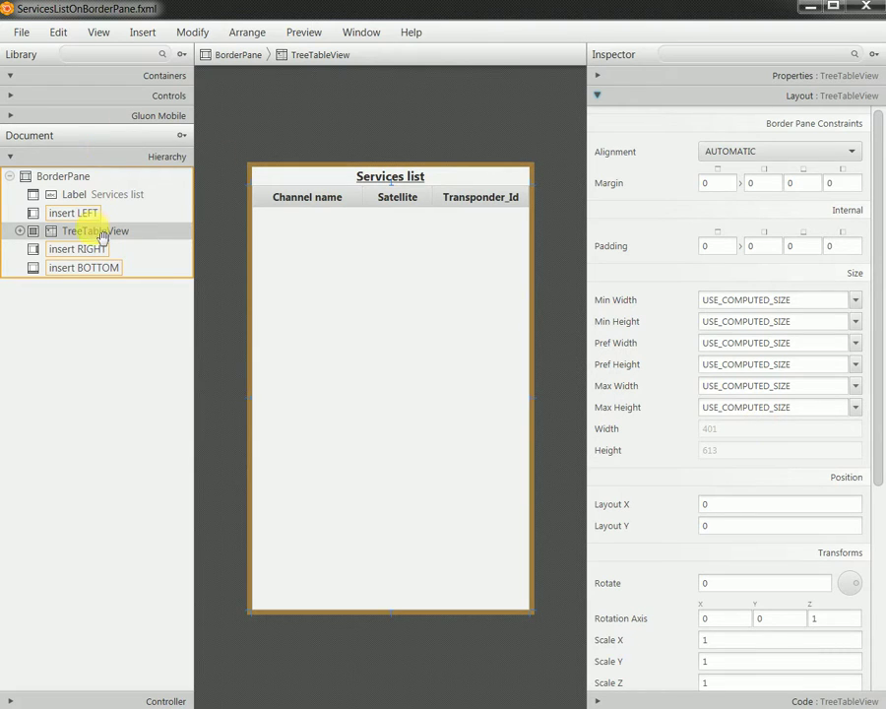
- Set the root BorderPane's preferred and minimum heights to USE_COMPUTED_SIZE and save ServicesListOnBorderPane.fxml
click(61, 178)
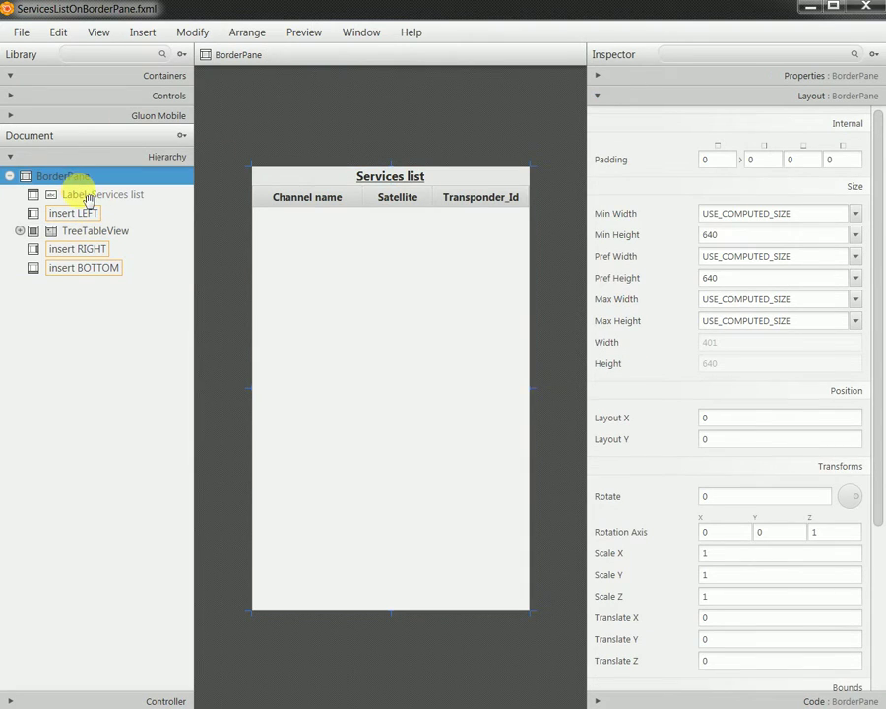
click(856, 278)
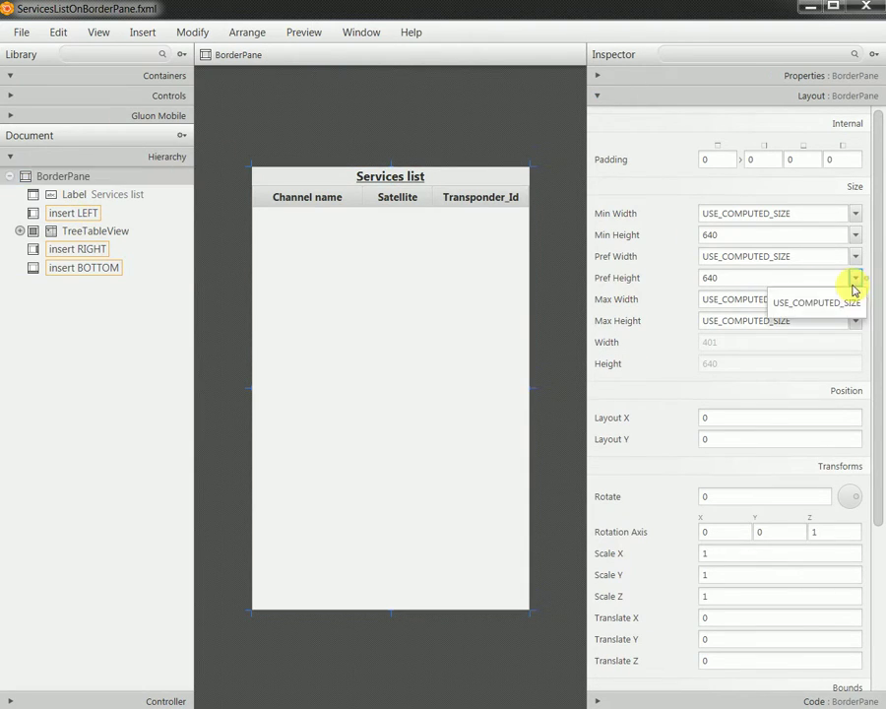
click(838, 307)
click(856, 234)
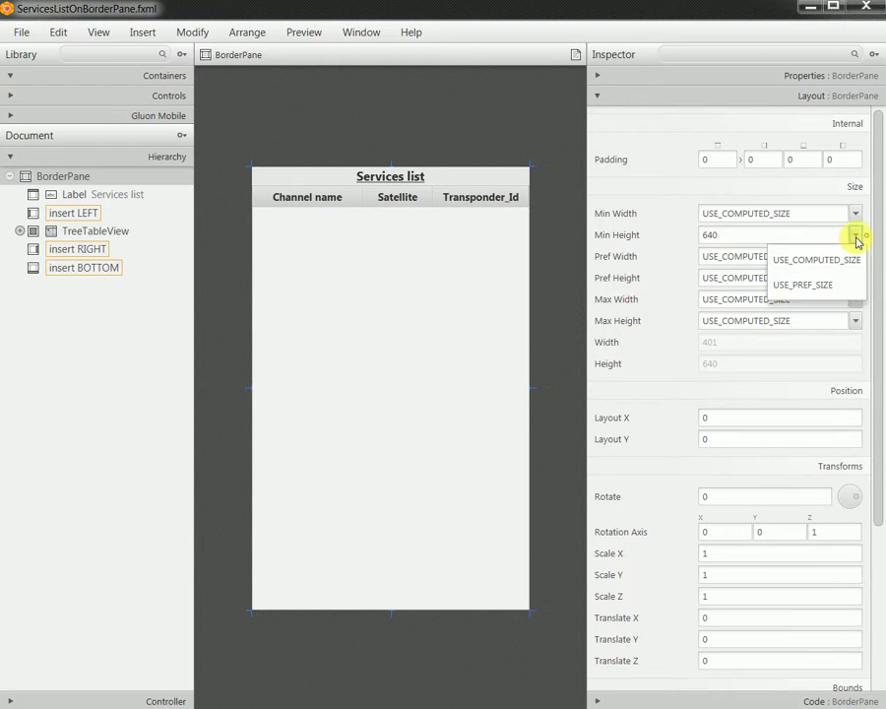
click(828, 260)
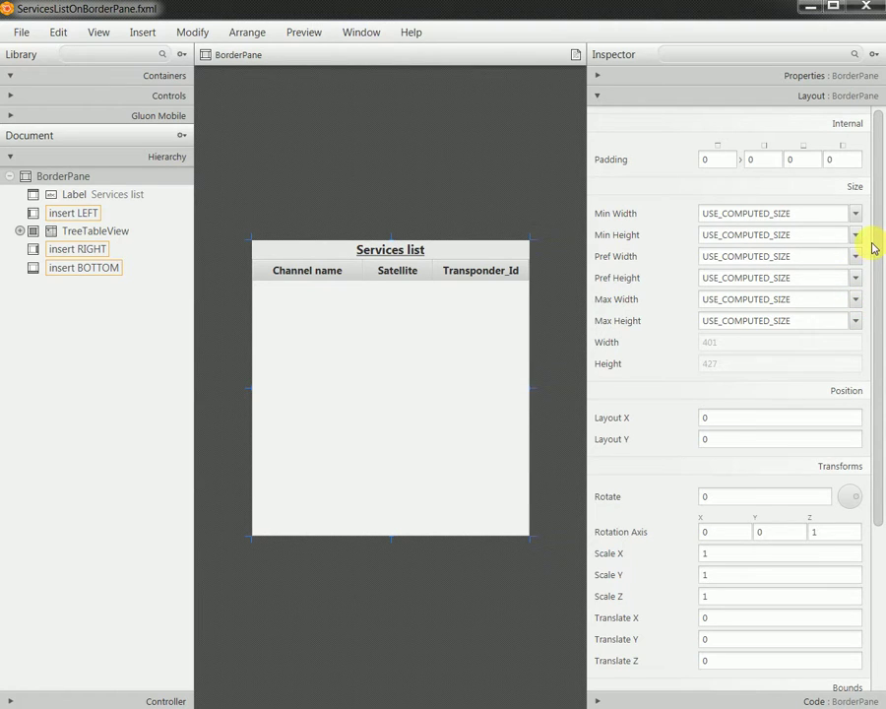
drag(872, 248, 875, 492)
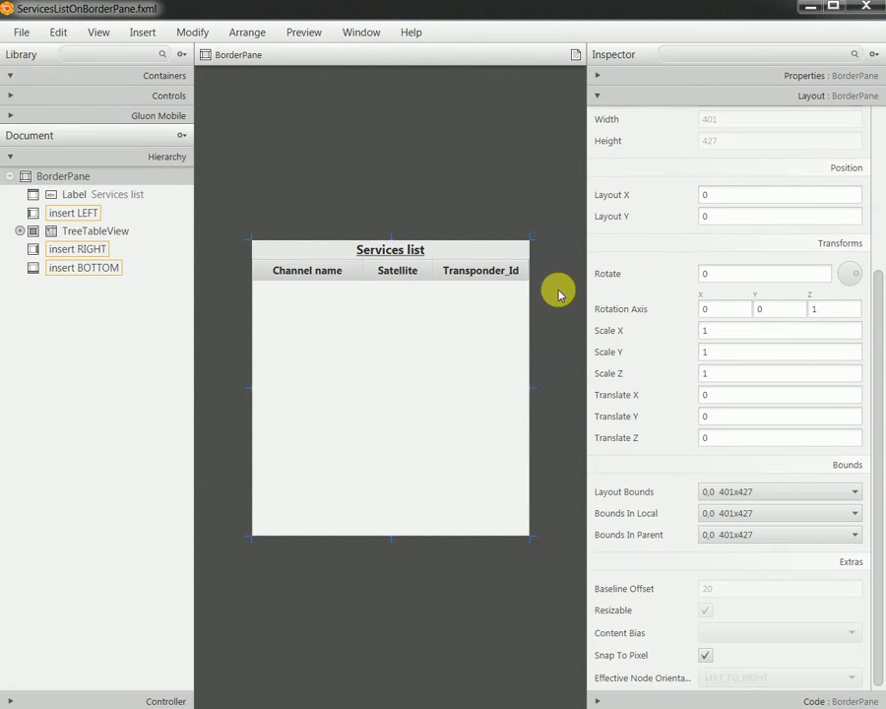
click(23, 32)
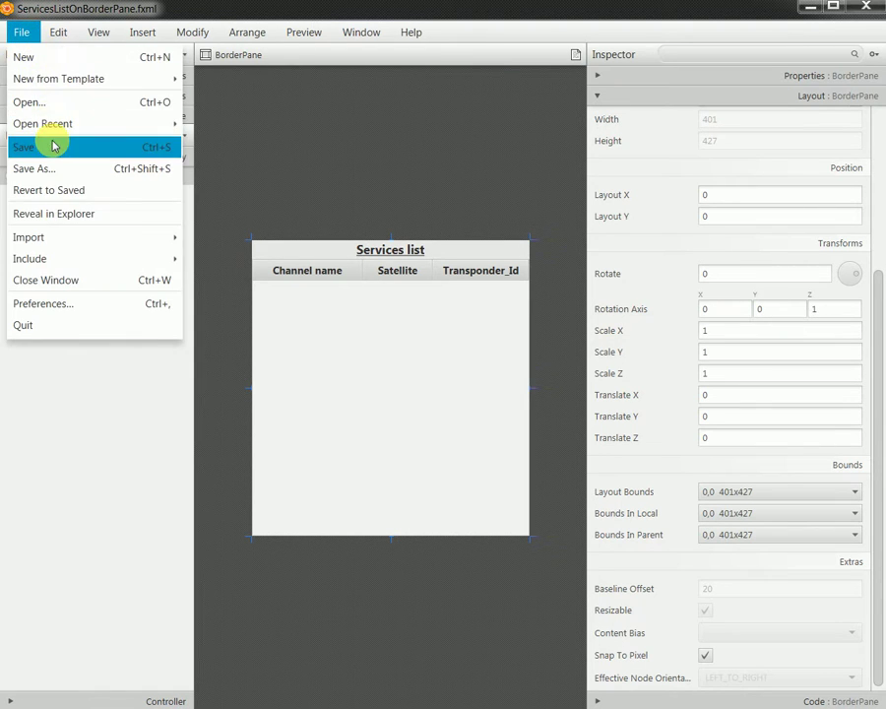
click(53, 146)
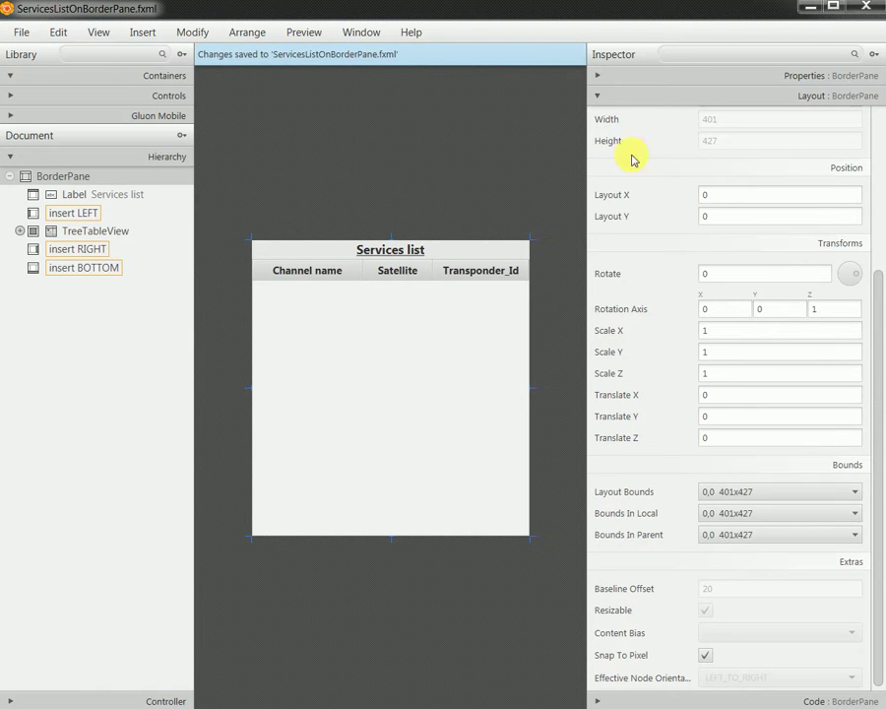
- Switch back to the MainForm.fxml window in Scene Builder
click(811, 8)
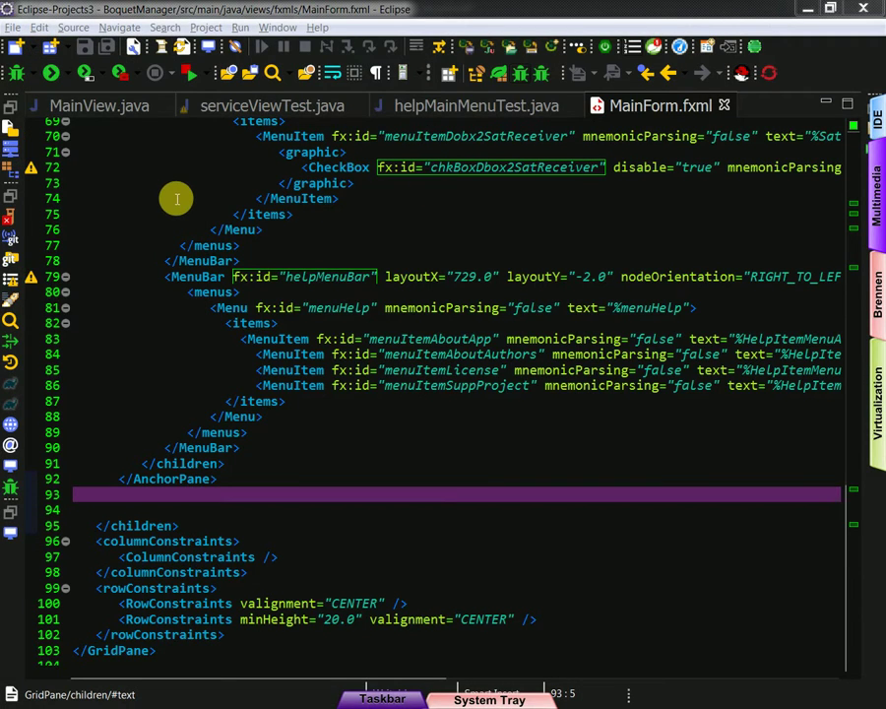
key(alt+Tab)
key(alt+Tab)
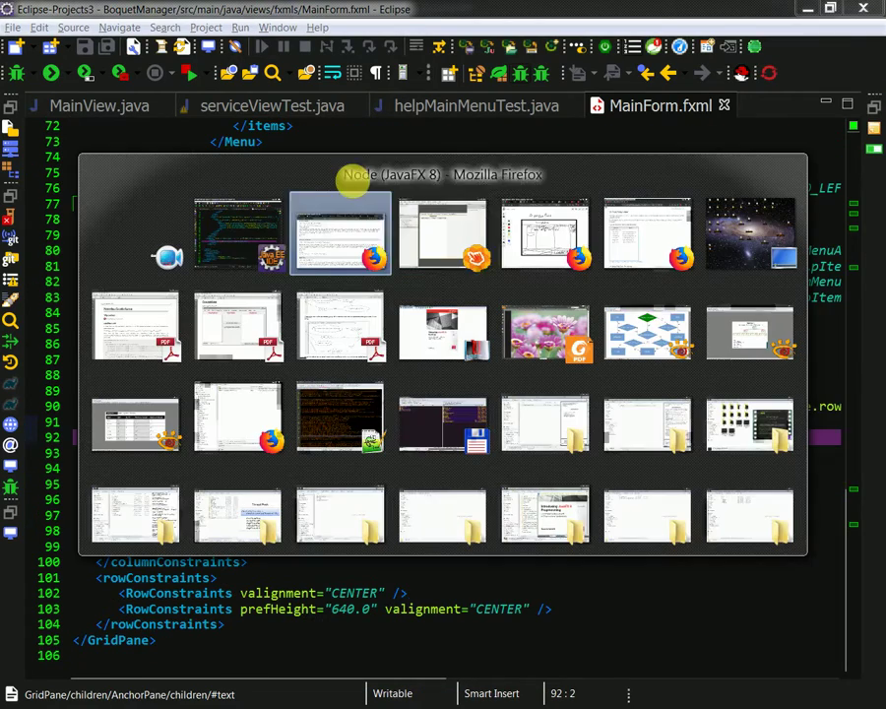
key(alt+Tab)
key(alt+Tab)
key(alt+Tab)
key(alt+Tab)
key(alt+Tab)
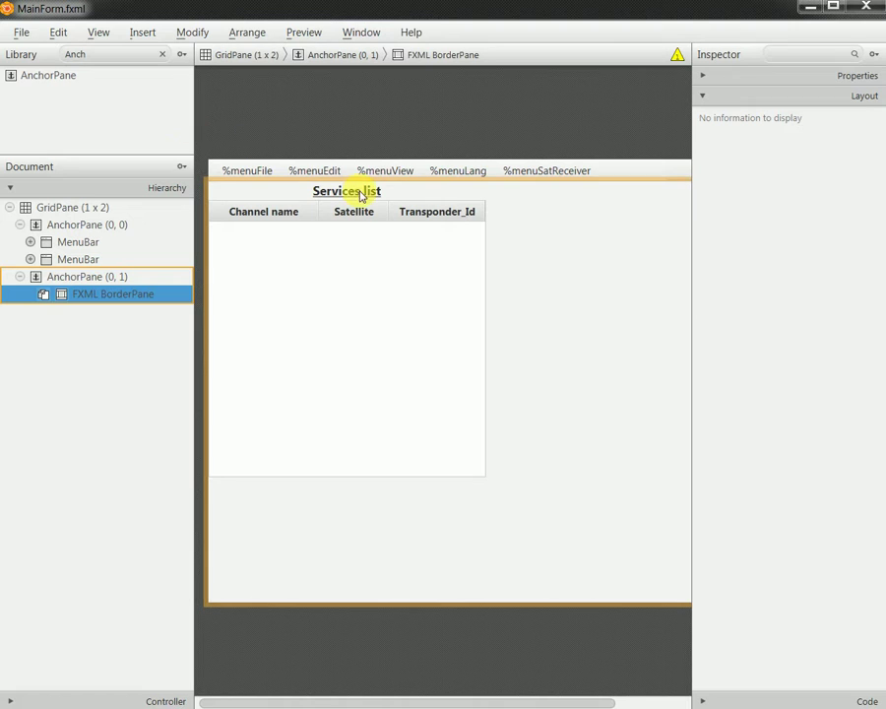
- Preview the main form in its own window to check the services list layout, and close the preview
click(297, 41)
click(306, 59)
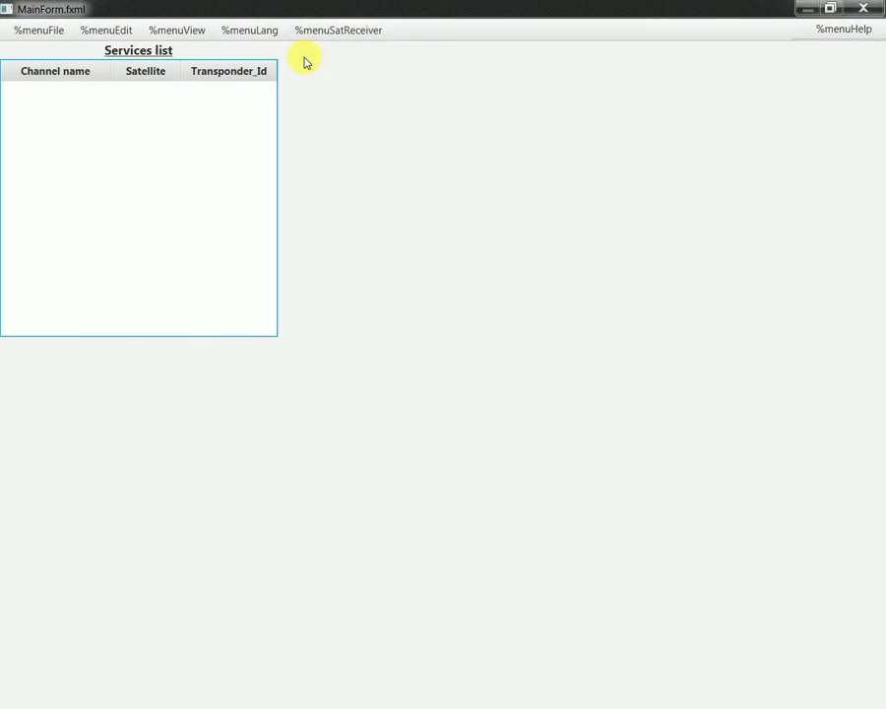
double_click(379, 15)
click(706, 86)
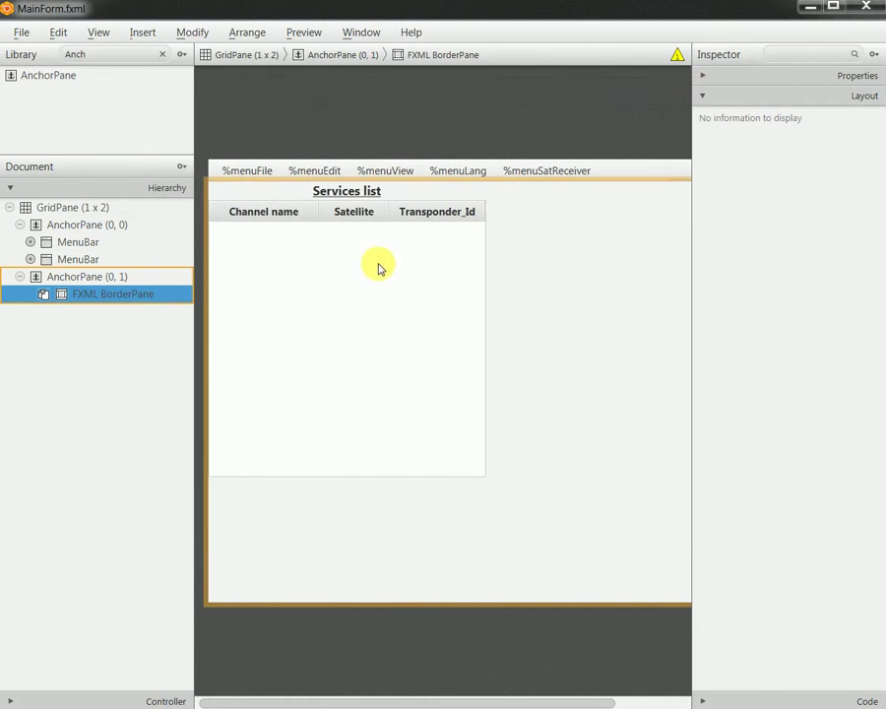
- Set the preferred height of AnchorPane (0, 1) to USE_COMPUTED_SIZE
click(79, 261)
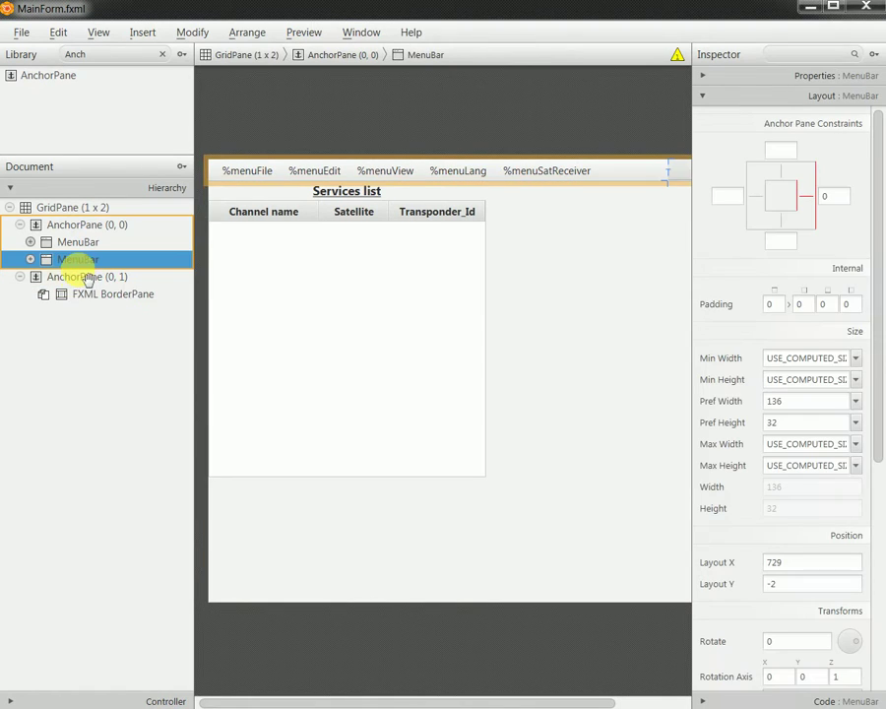
click(87, 278)
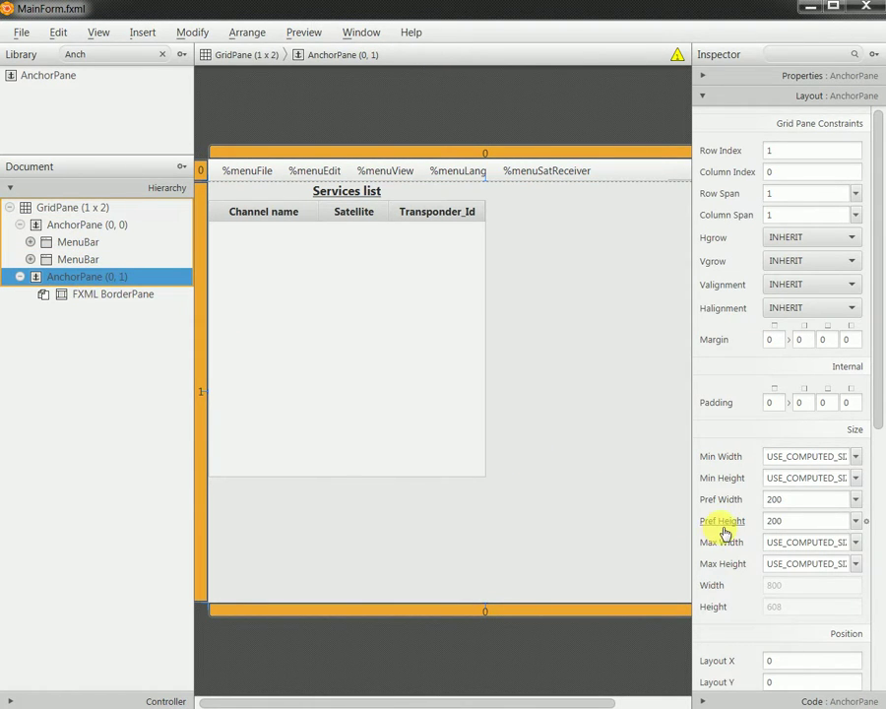
click(845, 526)
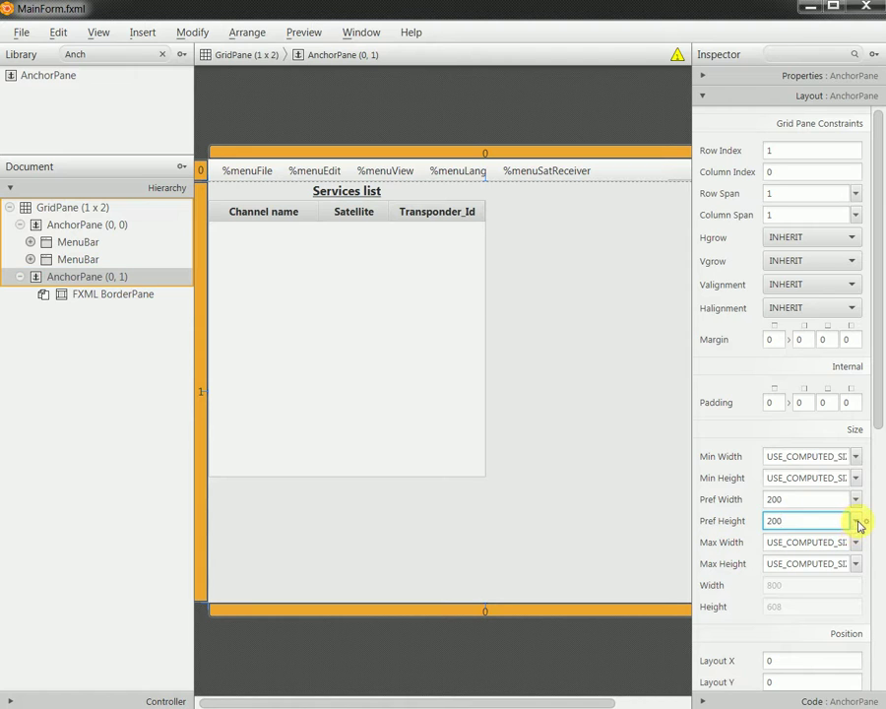
click(858, 523)
click(830, 542)
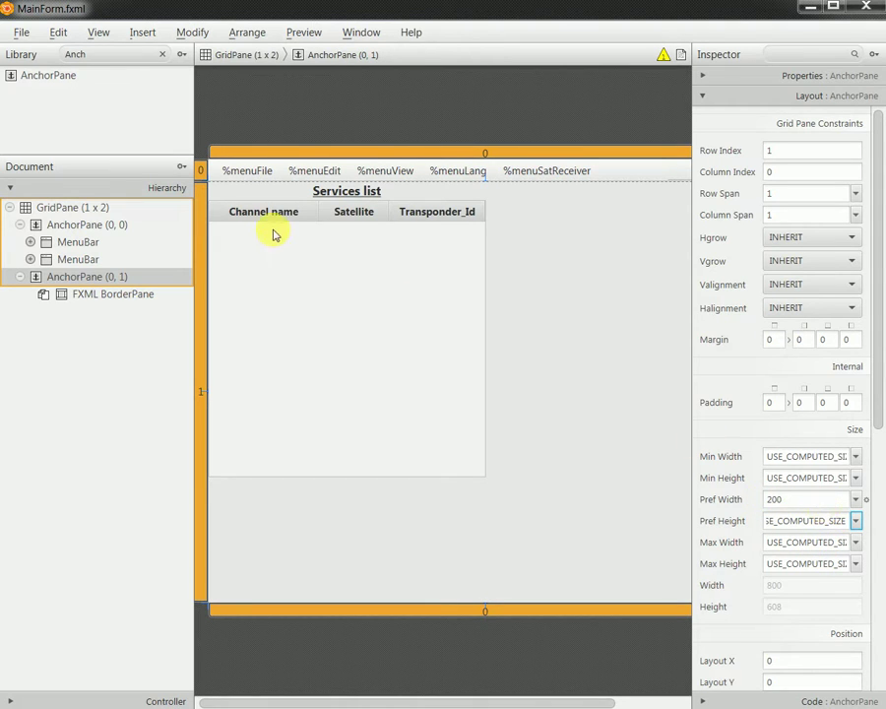
- Try USE_COMPUTED_SIZE as the preferred height of the GridPane's row 1
click(203, 282)
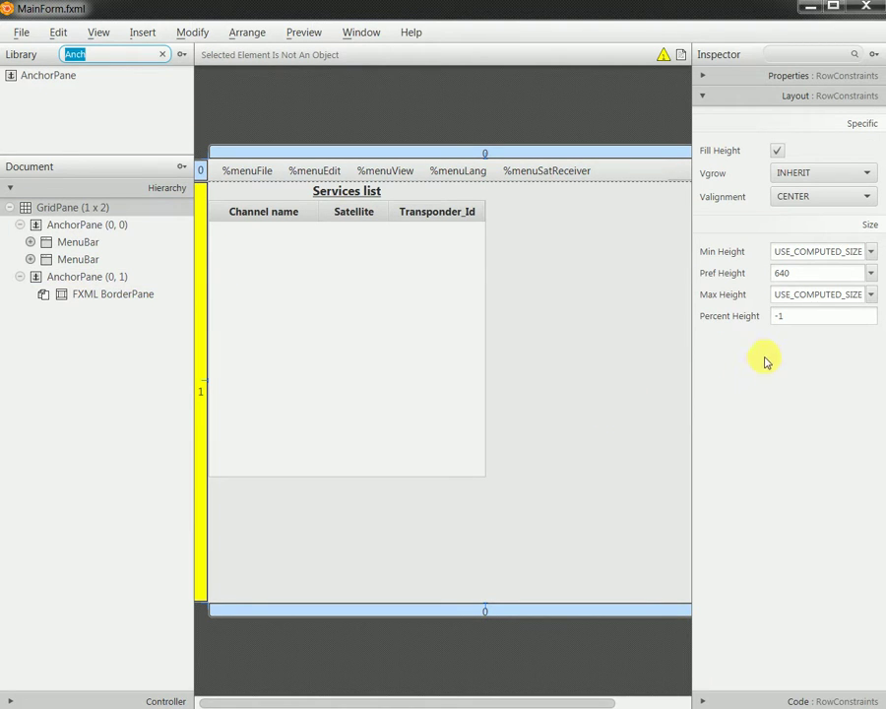
click(871, 274)
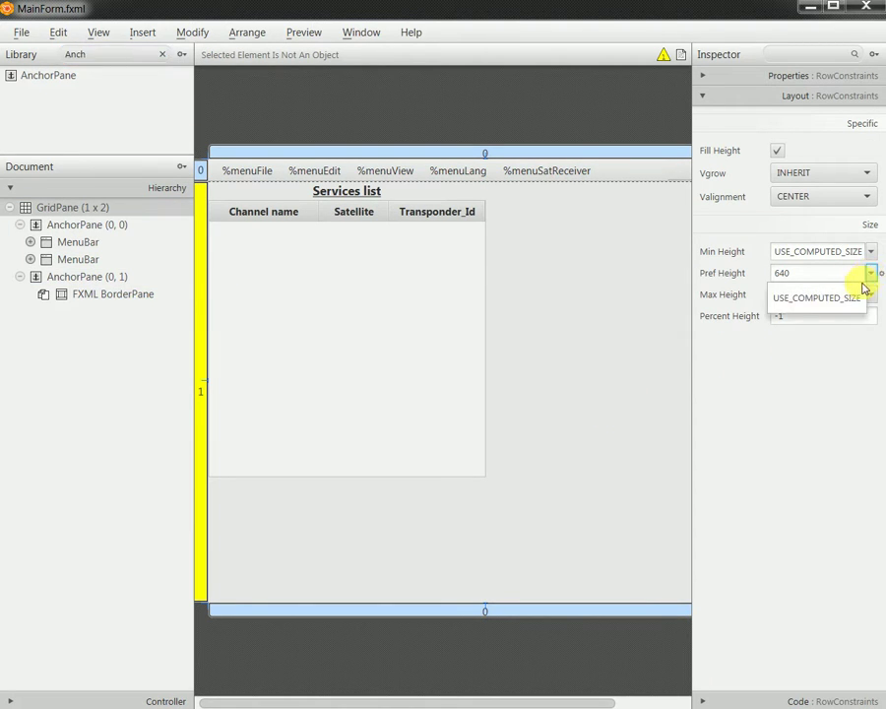
click(854, 297)
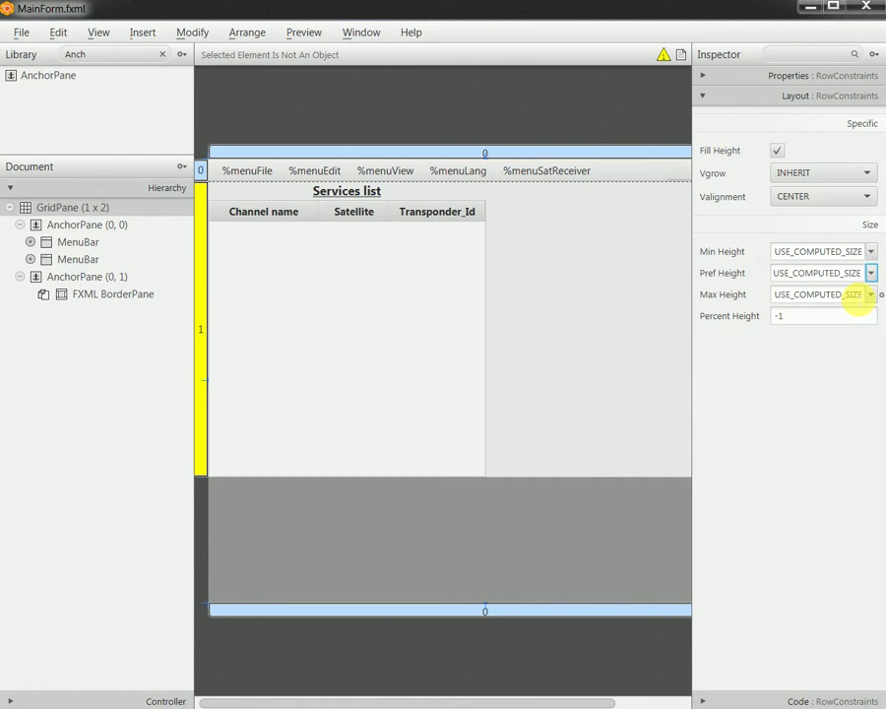
- Restore the preferred height of the GridPane's row 1 to 640
click(870, 273)
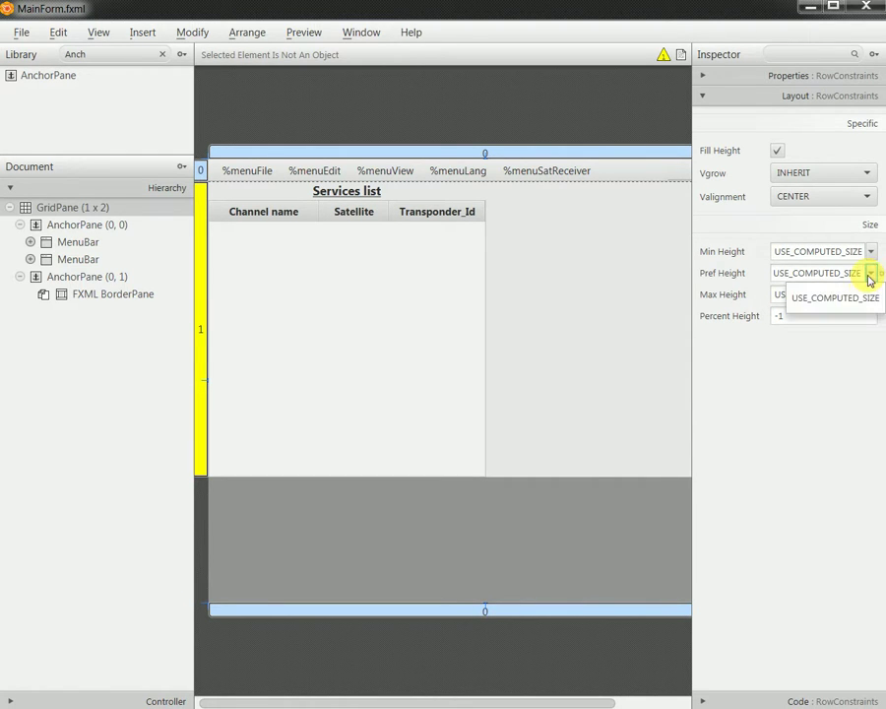
click(781, 273)
double_click(781, 273)
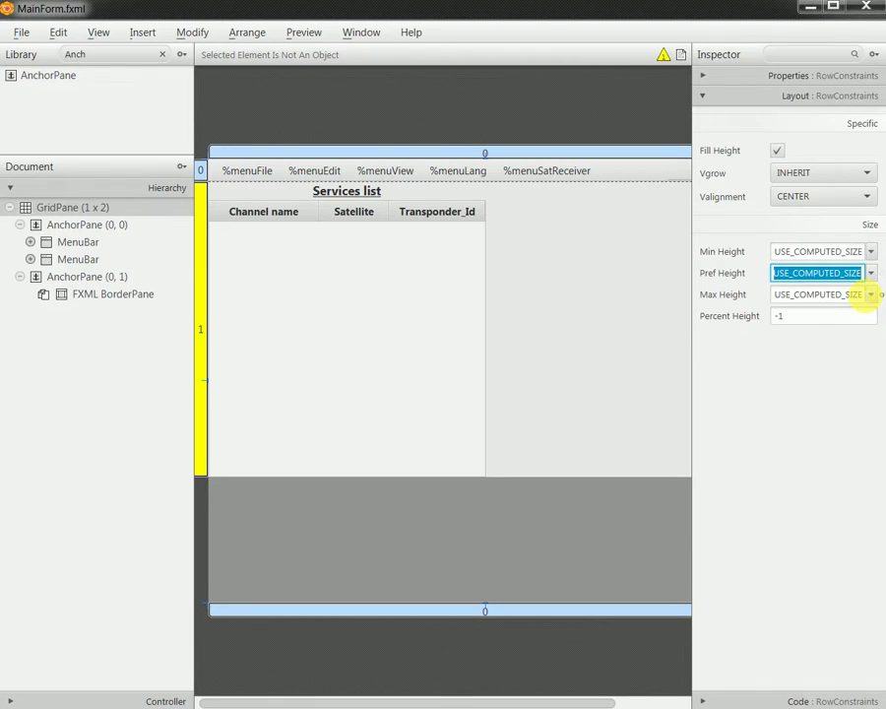
text(640)
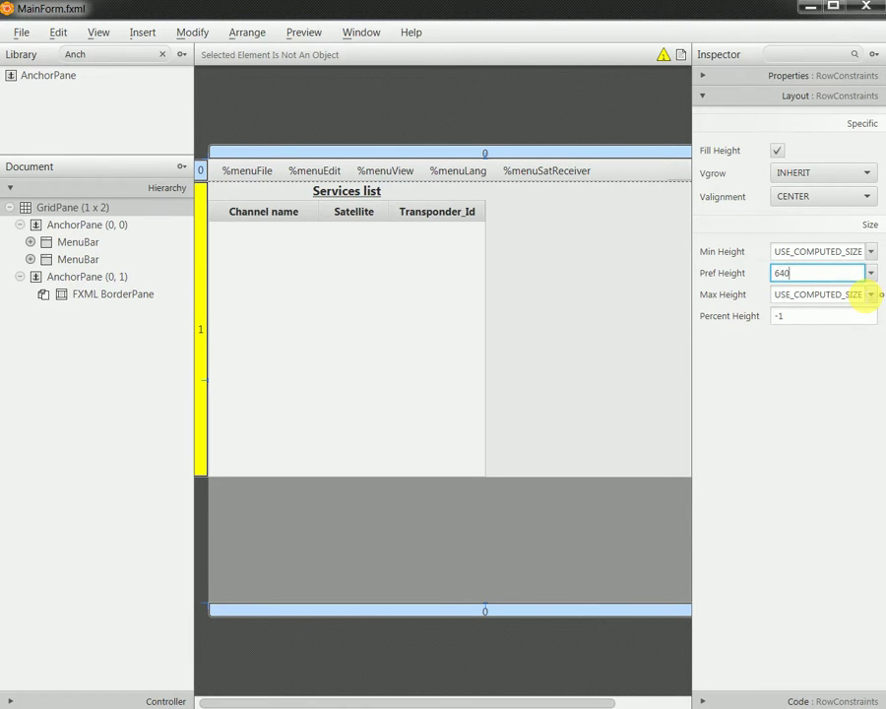
key(Return)
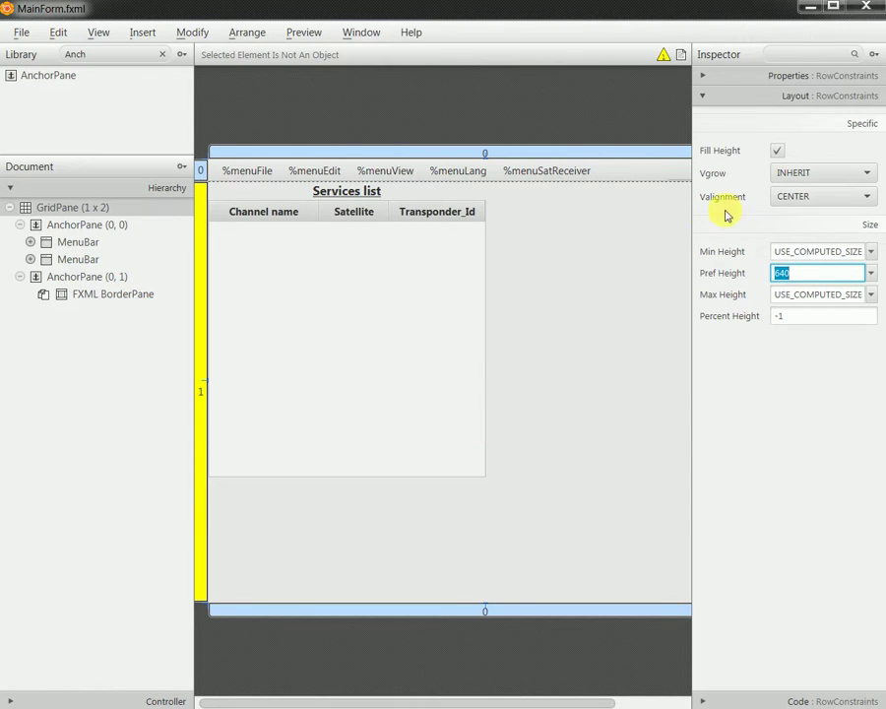
- Try INHERIT as the vertical alignment of the GridPane's row 1 and restore it to CENTER
click(811, 202)
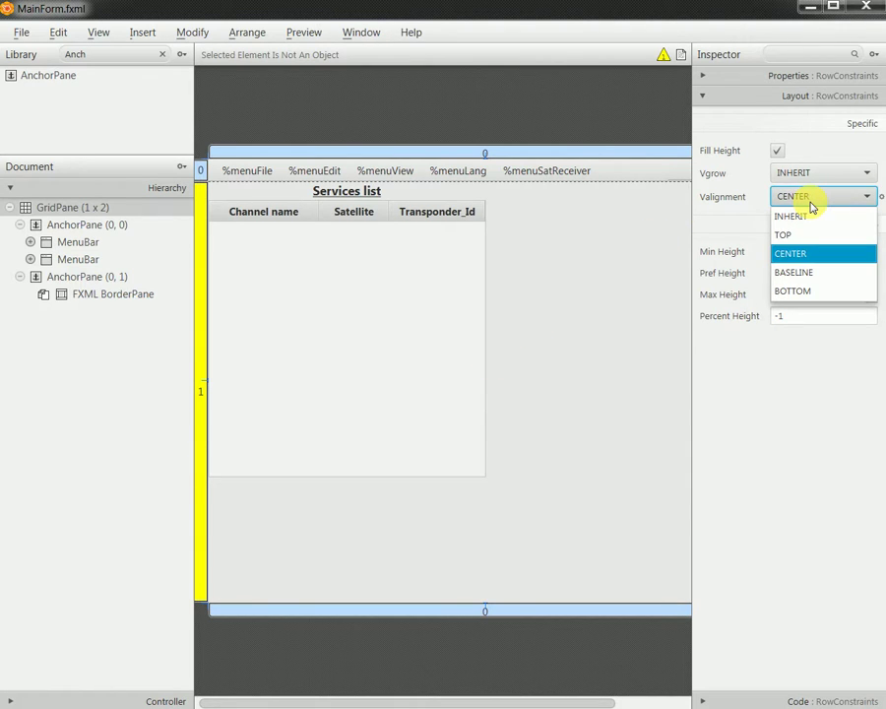
click(806, 216)
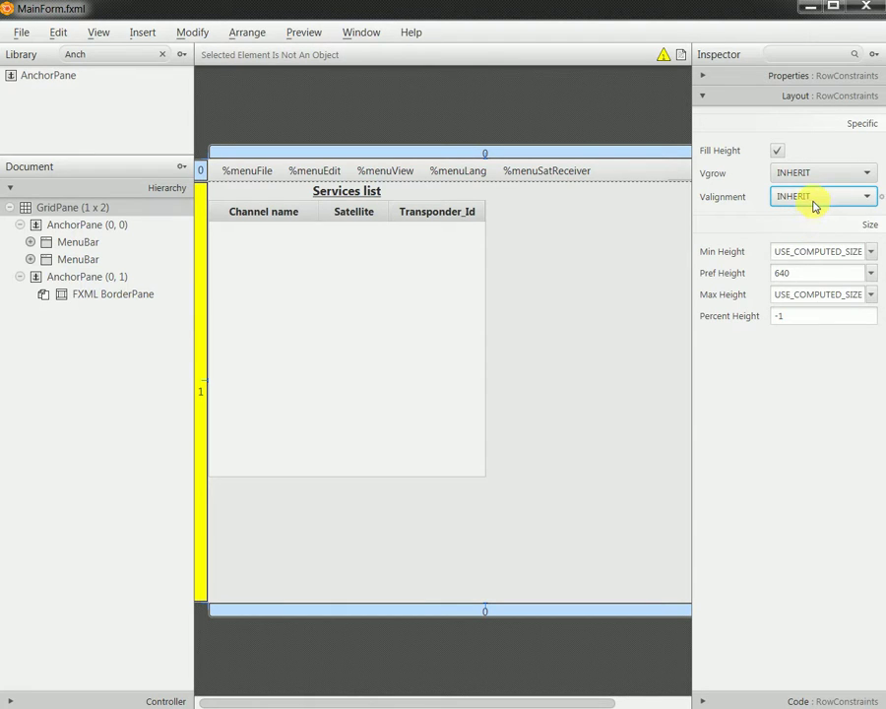
click(815, 206)
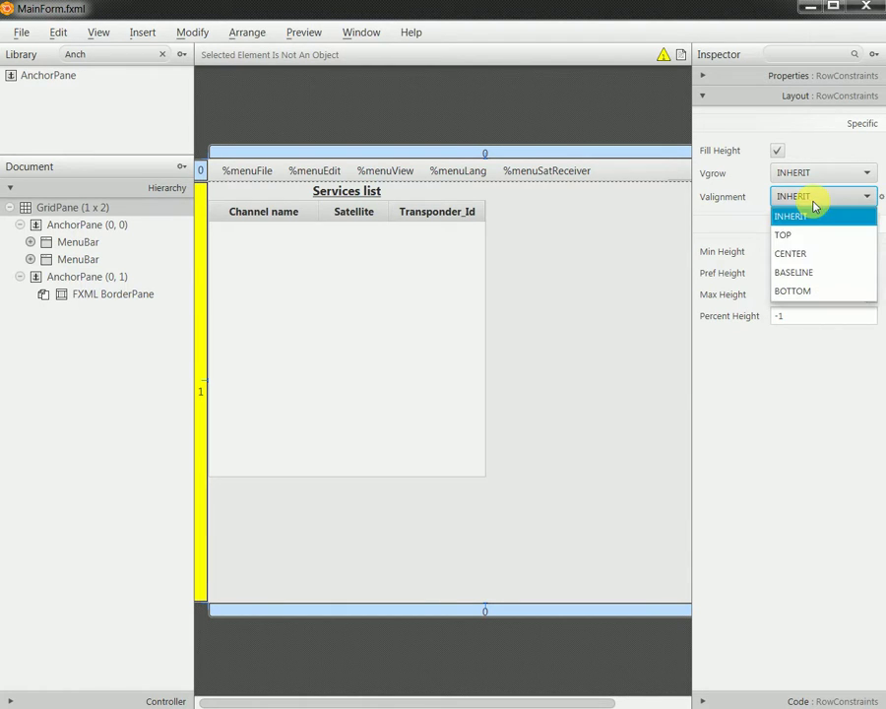
click(815, 257)
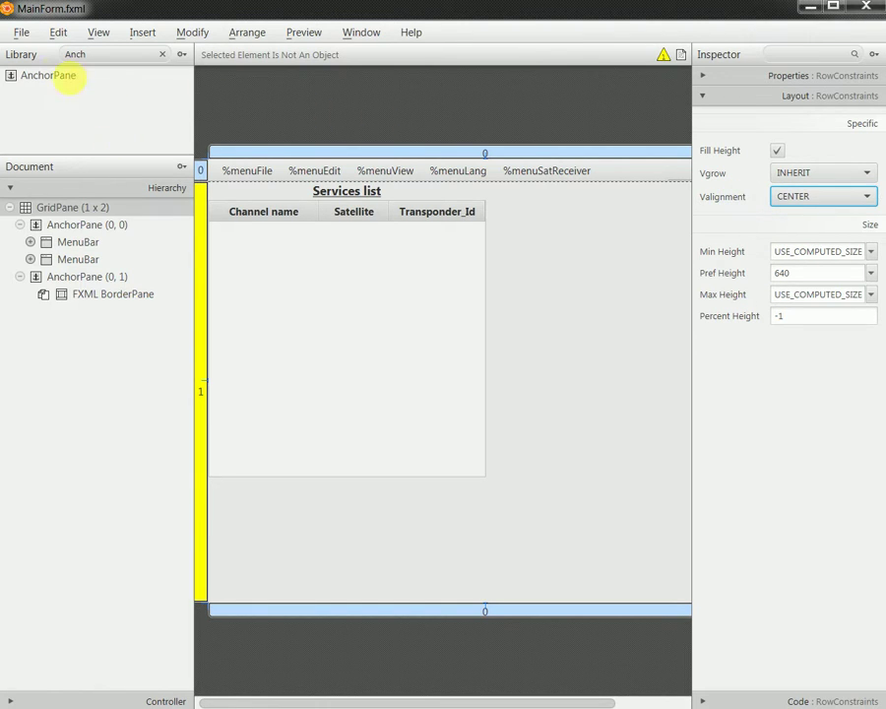
- Save the changes to MainForm.fxml
click(20, 33)
click(50, 144)
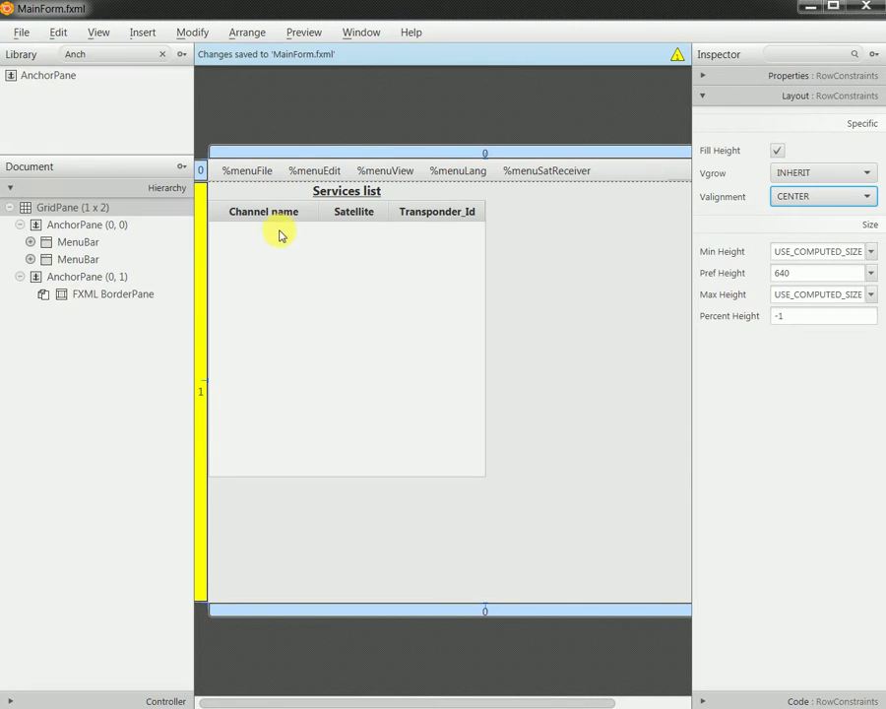
- Examine the Properties and Layout settings of the GridPane's row 1
drag(812, 273, 728, 273)
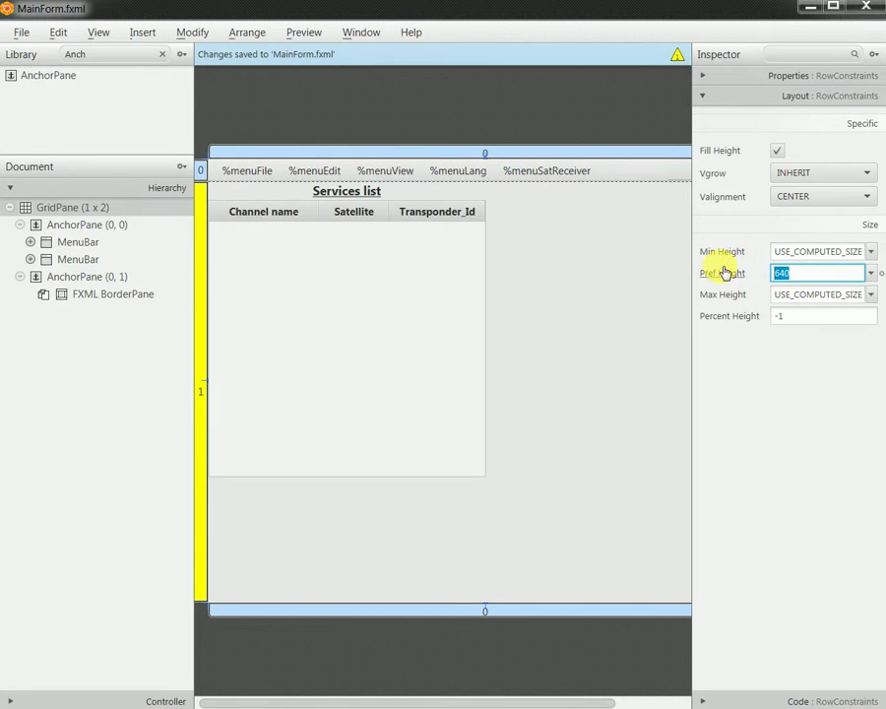
click(67, 207)
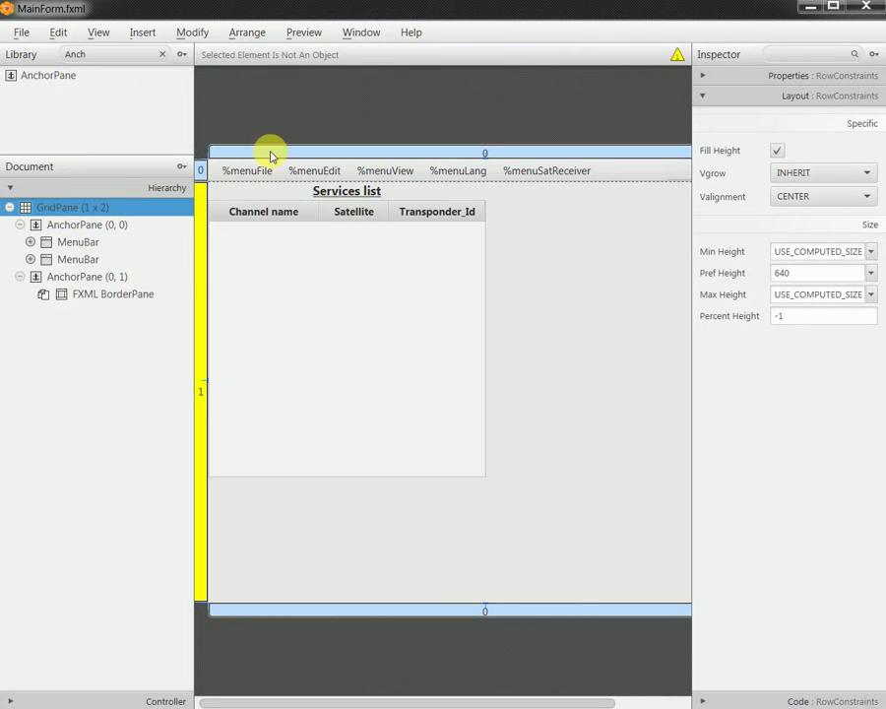
click(52, 210)
click(51, 210)
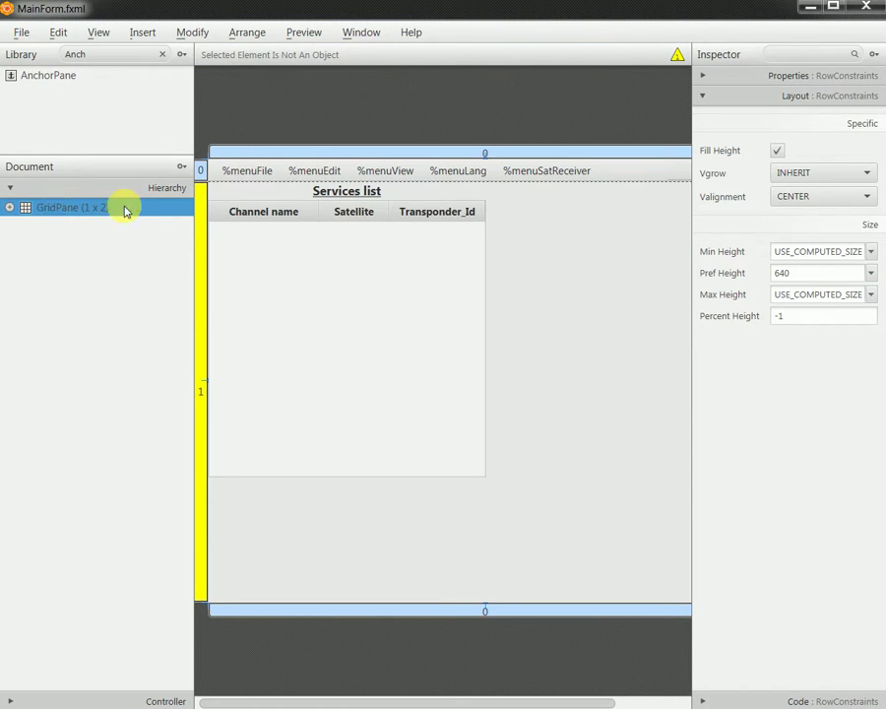
double_click(88, 211)
right_click(86, 211)
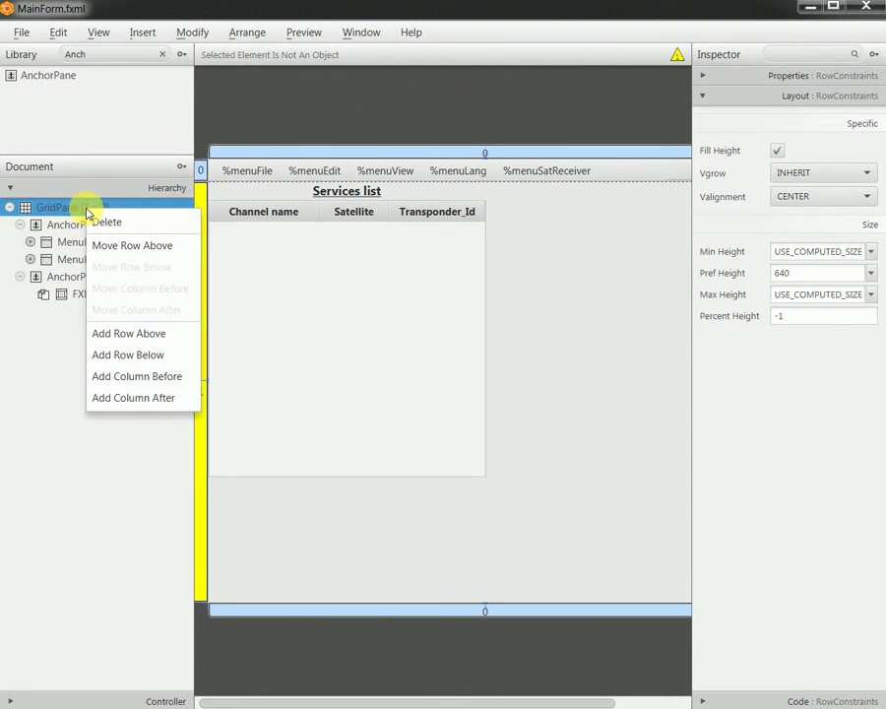
click(786, 77)
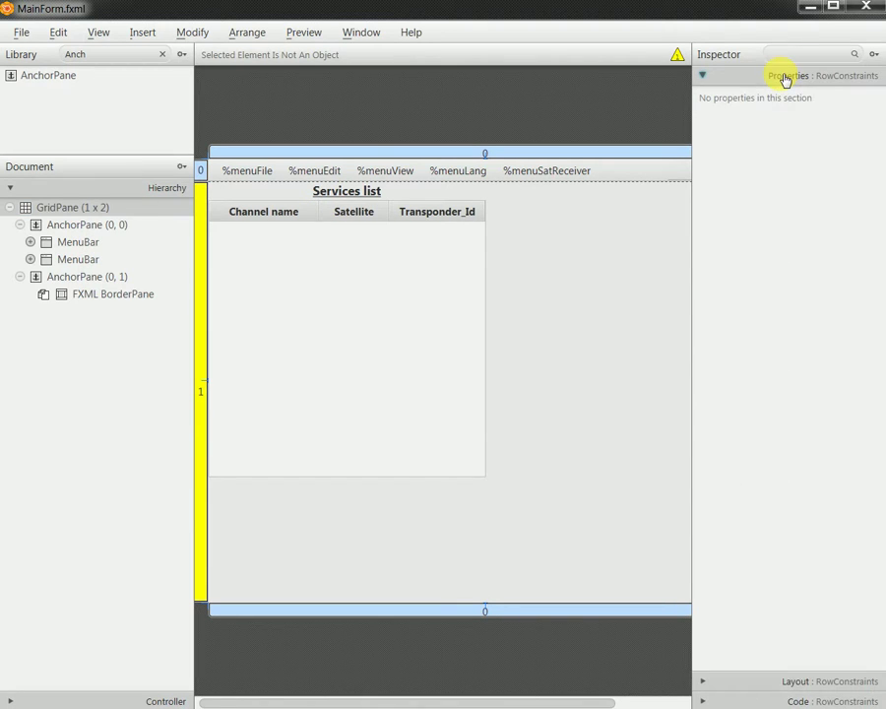
click(786, 79)
click(794, 93)
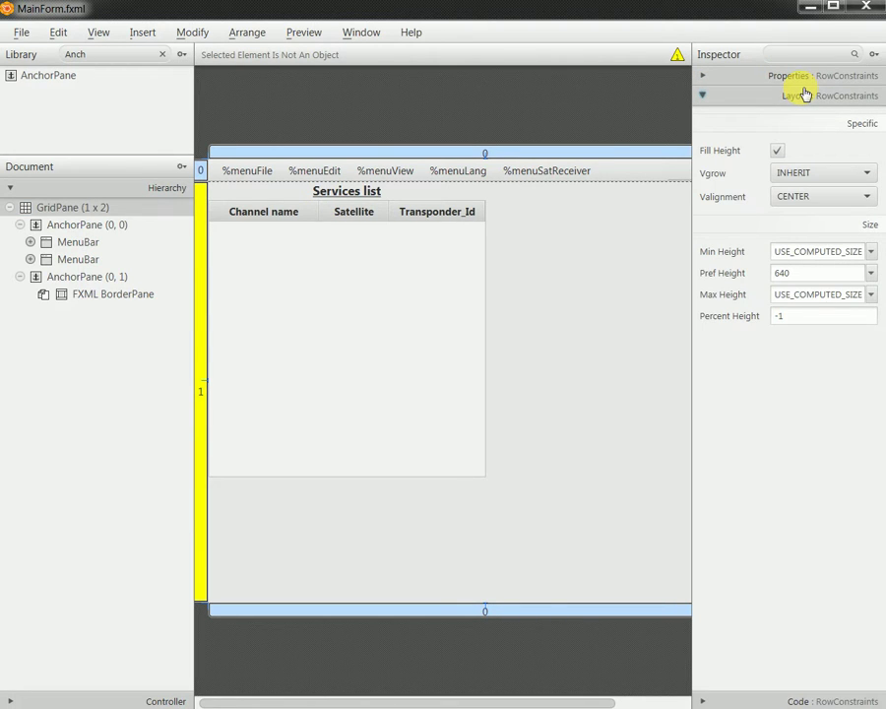
- Try the GridPane's preferred height value of 640 as its maximum height
click(547, 259)
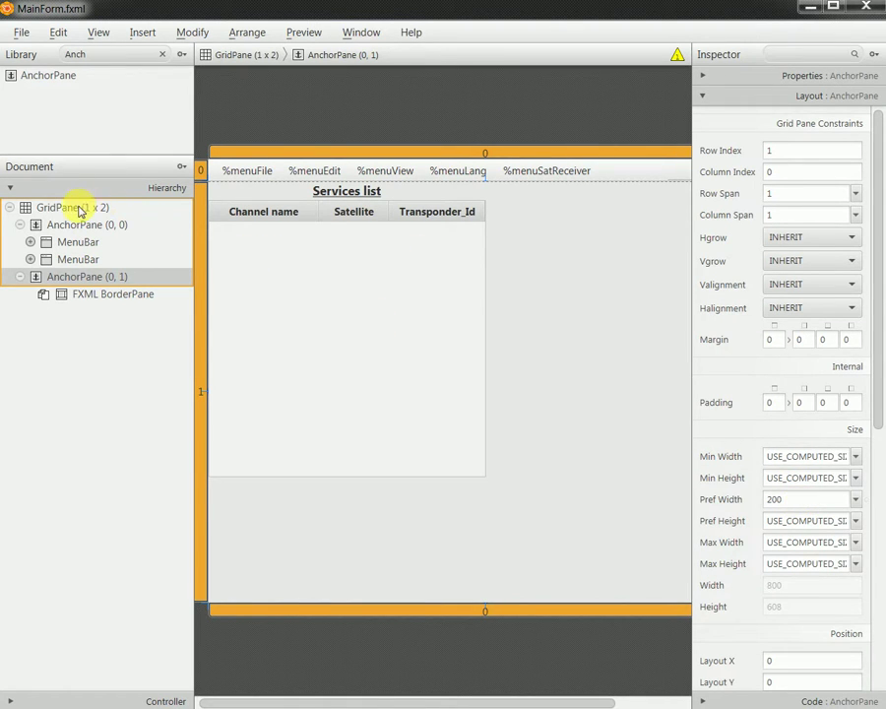
click(117, 204)
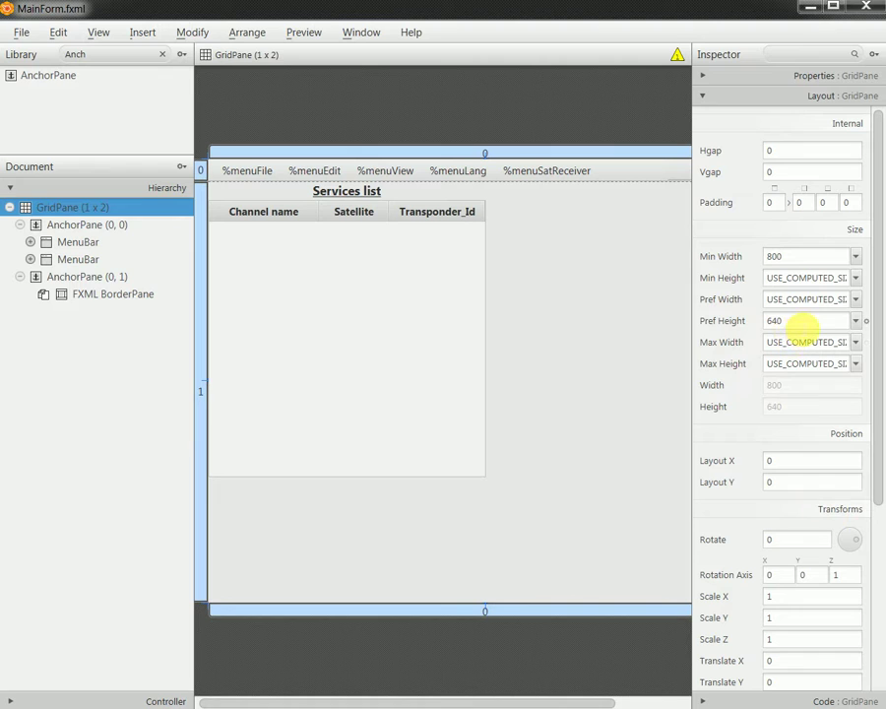
click(766, 320)
click(806, 258)
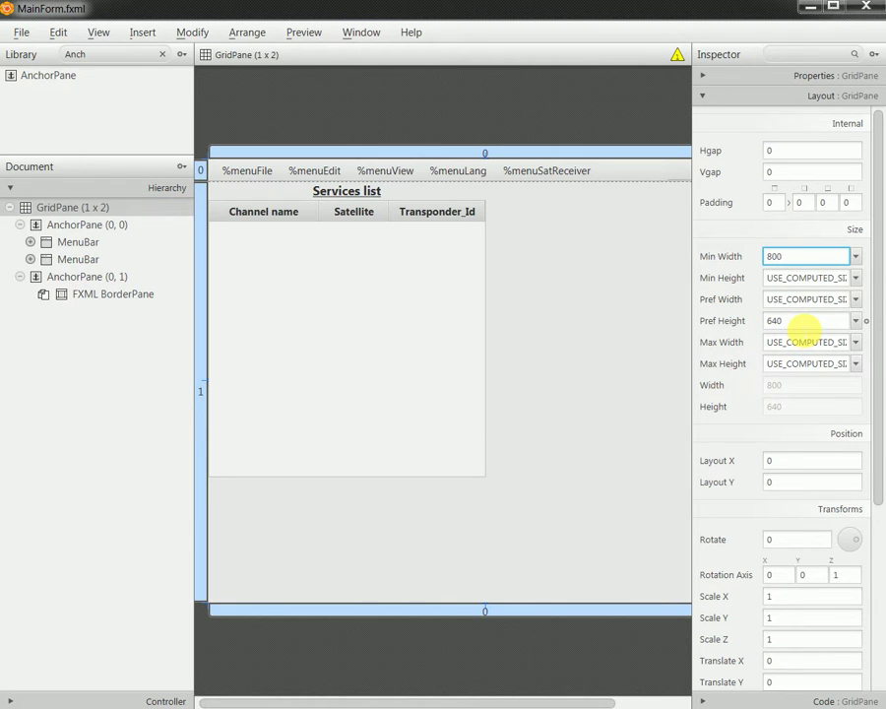
click(803, 325)
double_click(803, 325)
key(ctrl+c)
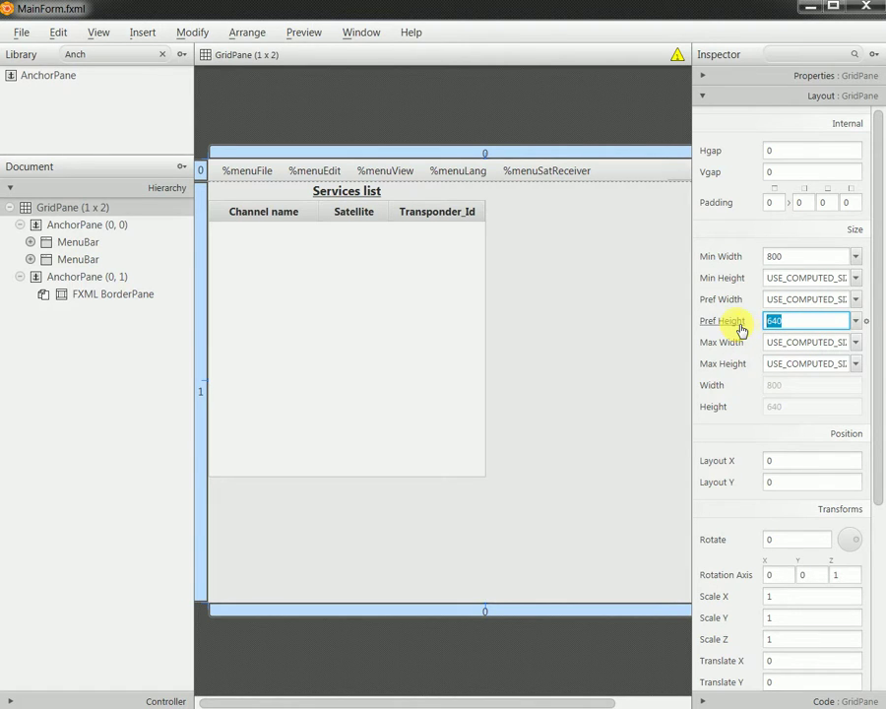
key(Tab)
key(Tab)
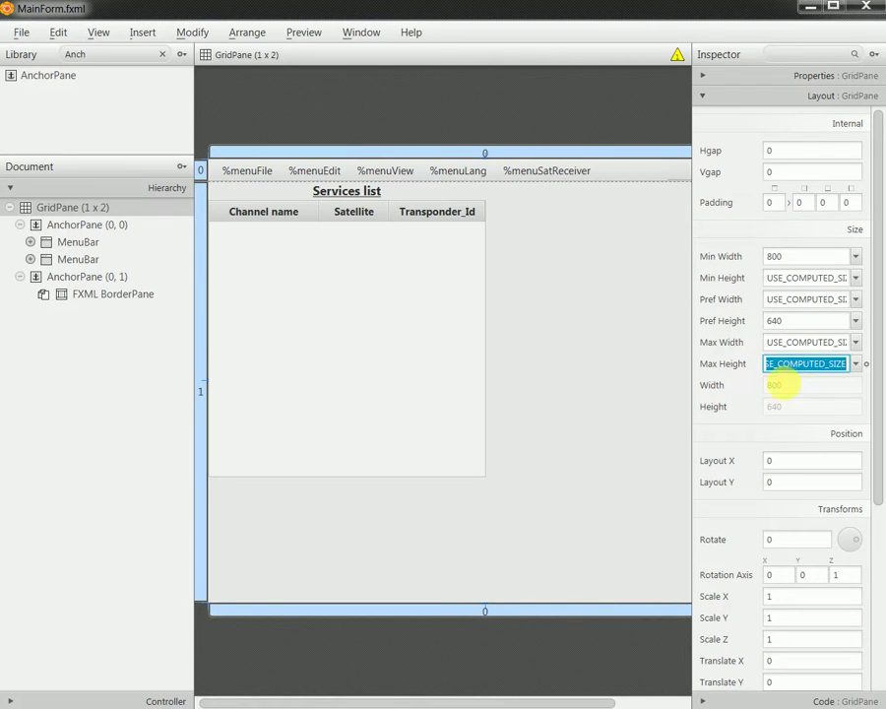
key(ctrl+v)
key(Return)
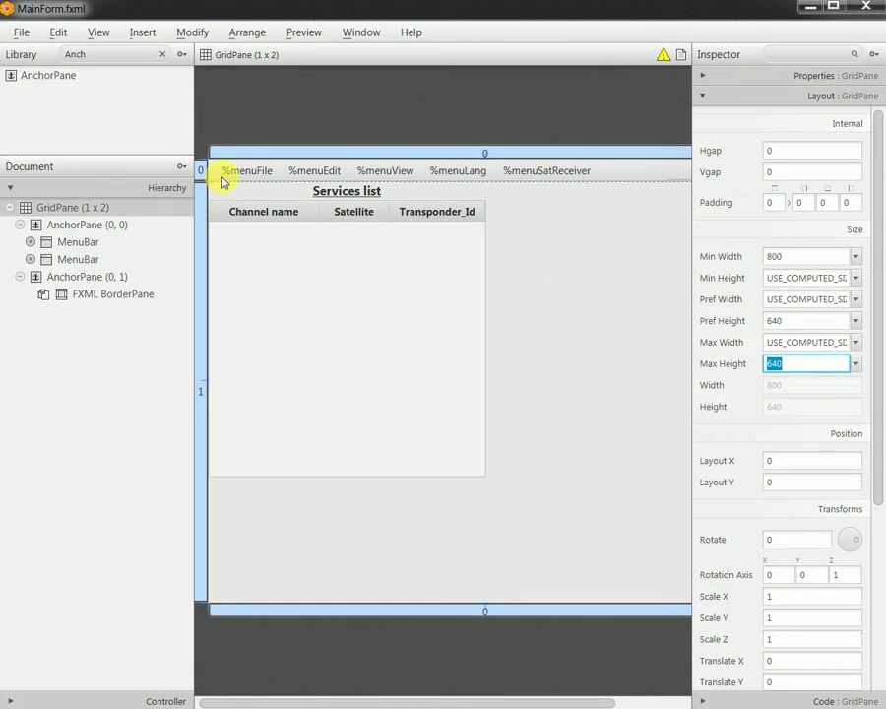
- Save MainForm.fxml and preview the form in its own window at normal and maximized size
click(22, 33)
click(54, 148)
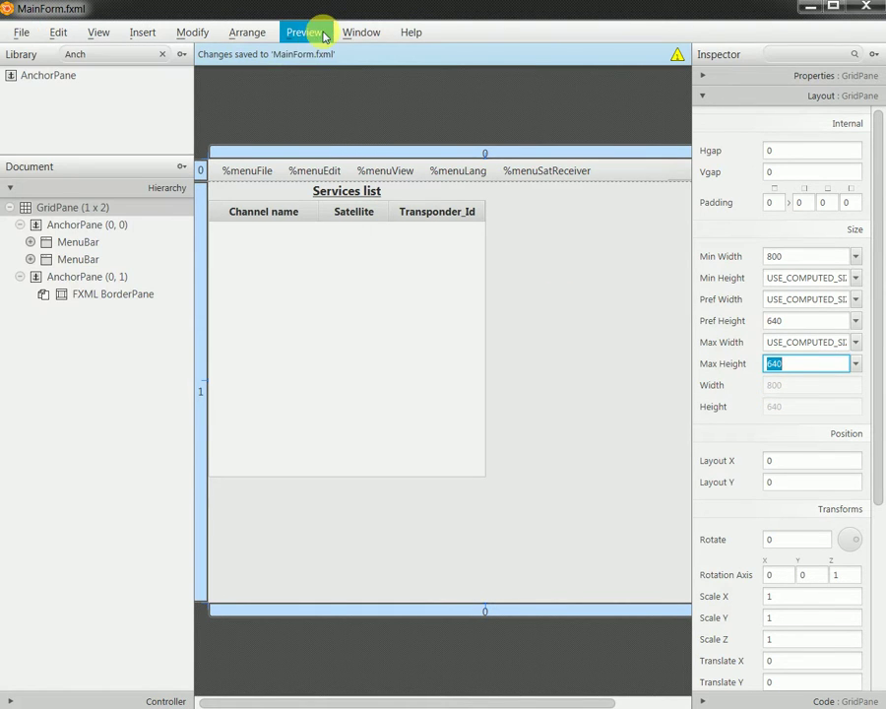
click(321, 32)
click(322, 57)
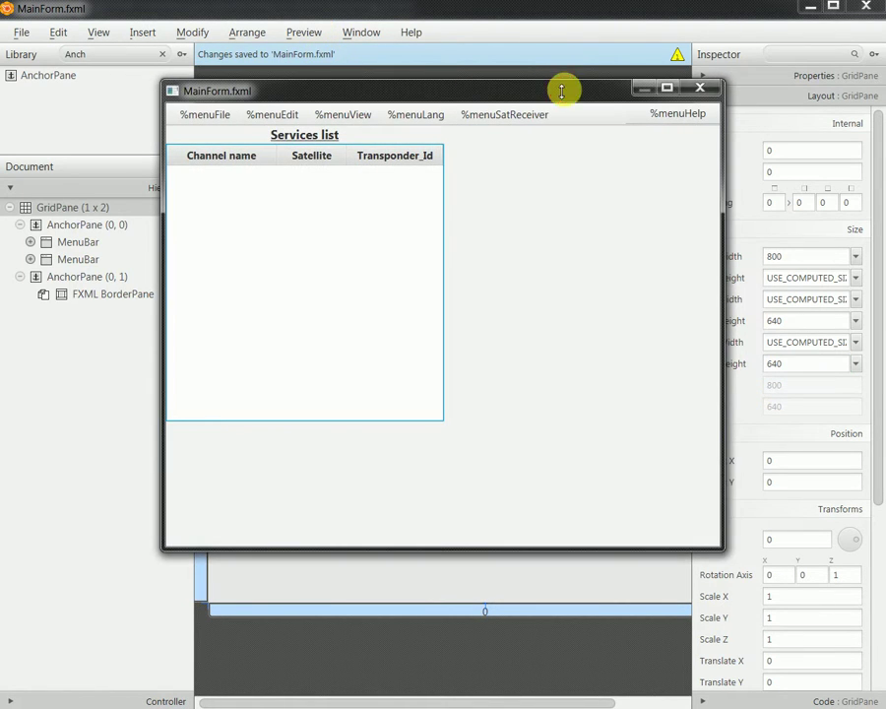
double_click(557, 89)
click(666, 20)
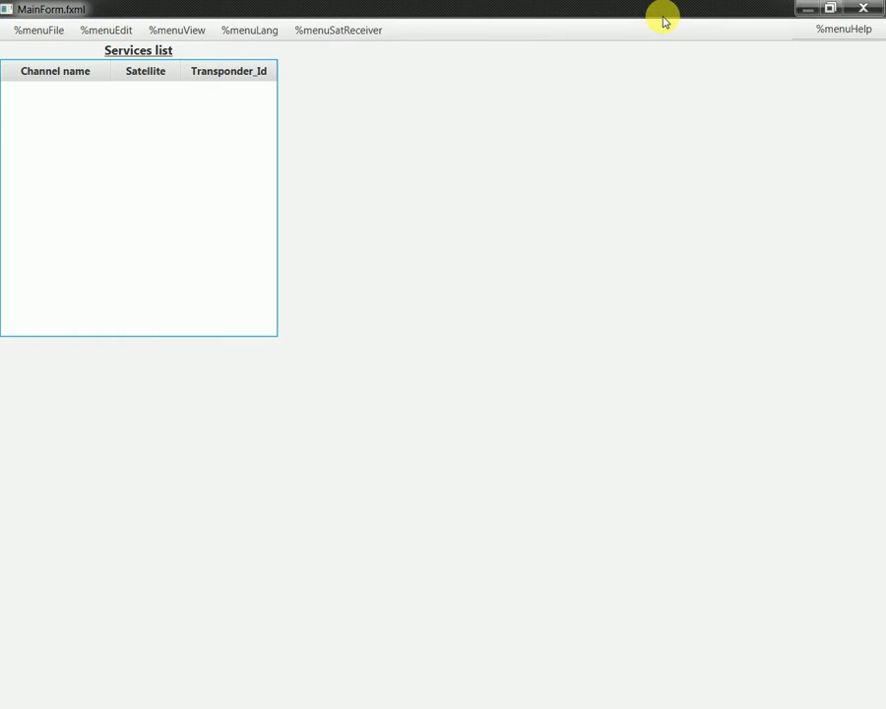
double_click(667, 14)
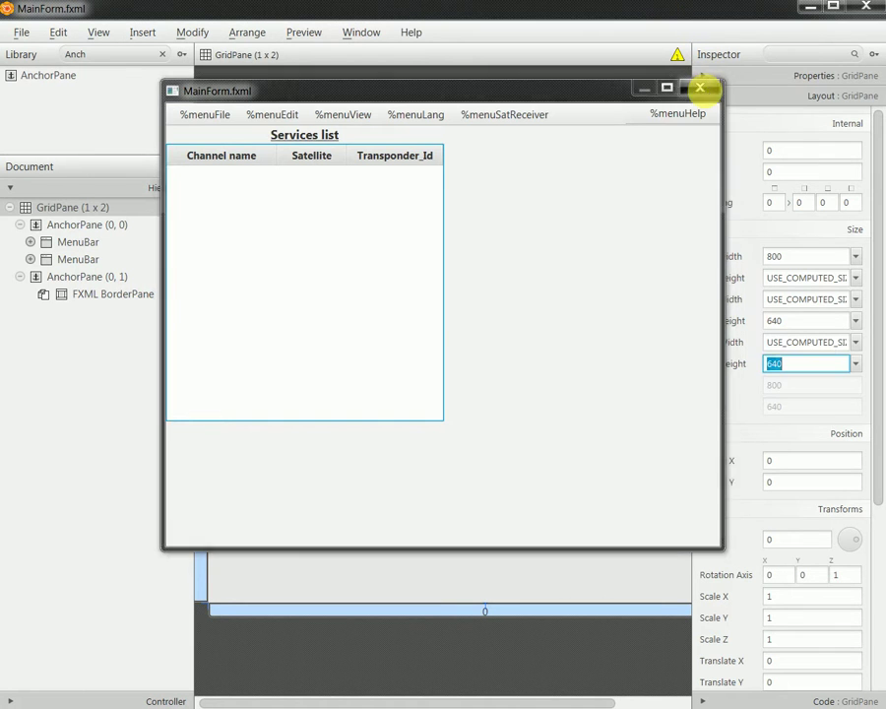
click(700, 88)
- Restore the GridPane's maximum height to USE_COMPUTED_SIZE and save MainForm.fxml
click(855, 364)
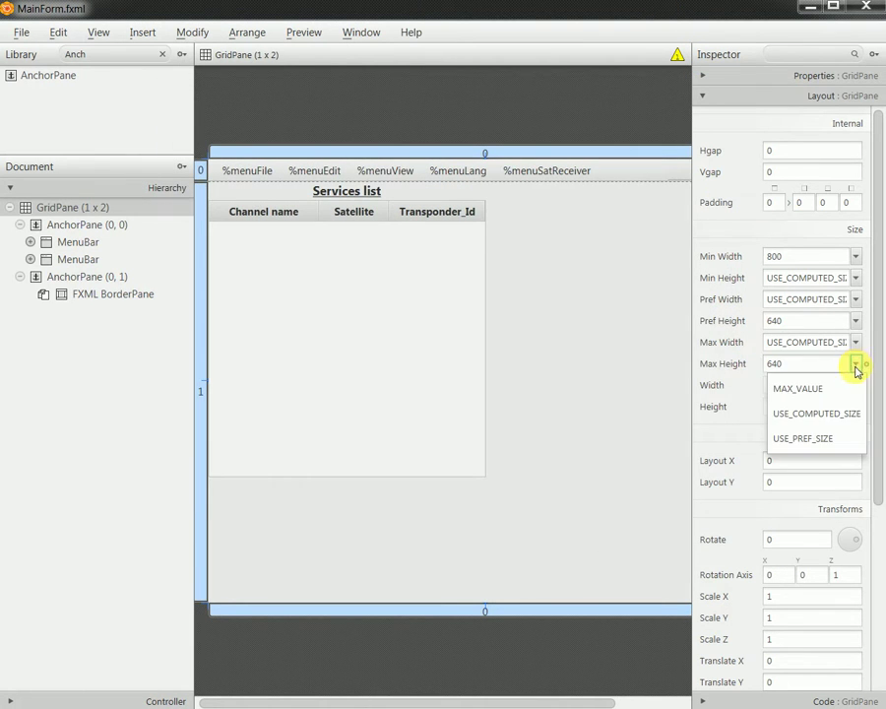
click(823, 412)
click(22, 31)
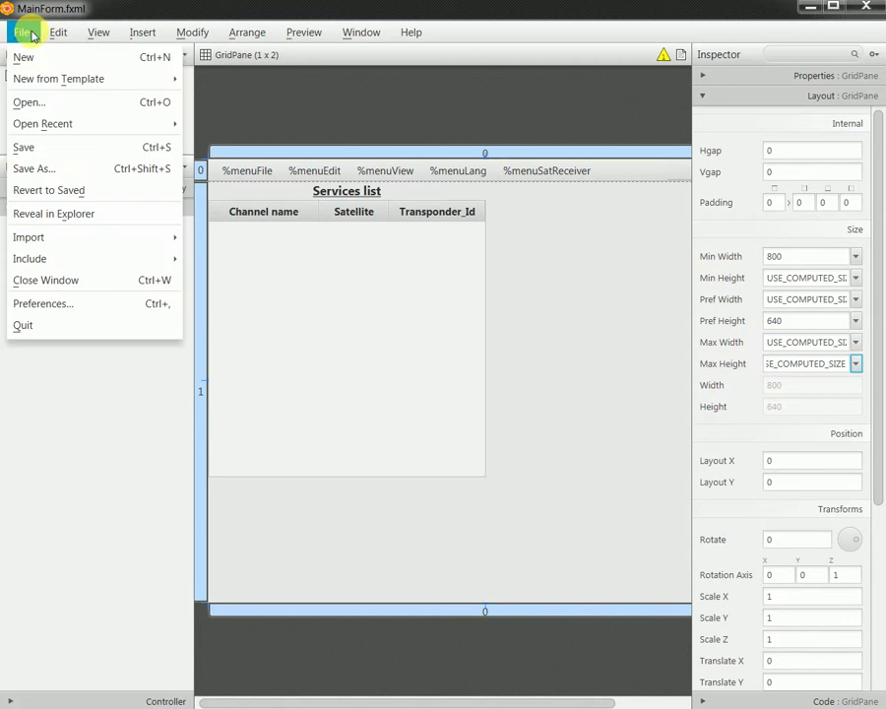
click(45, 145)
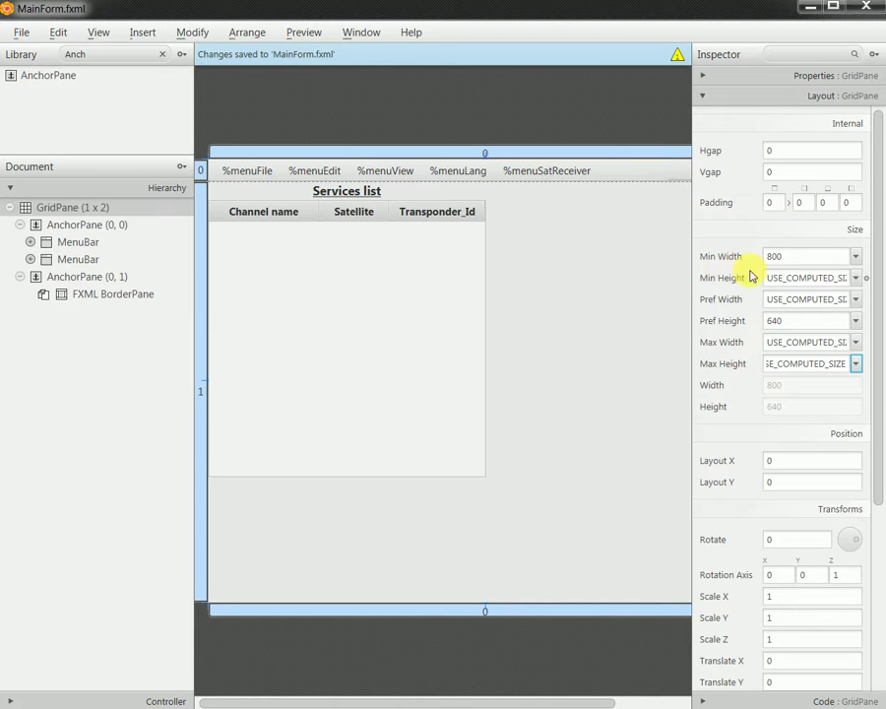
- Set the GridPane's preferred height to USE_COMPUTED_SIZE and save MainForm.fxml
click(802, 321)
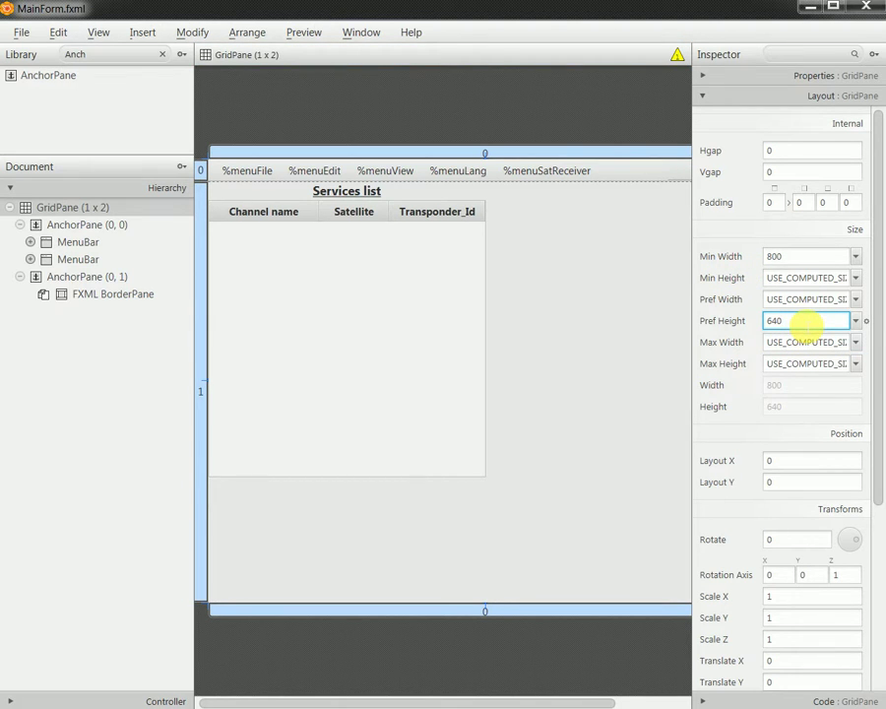
click(856, 321)
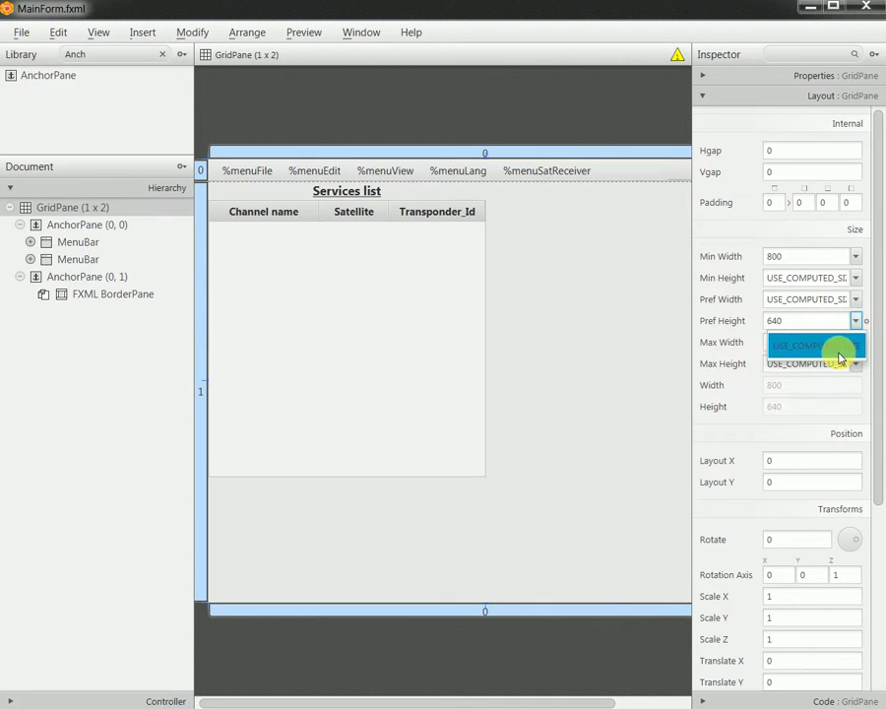
click(837, 349)
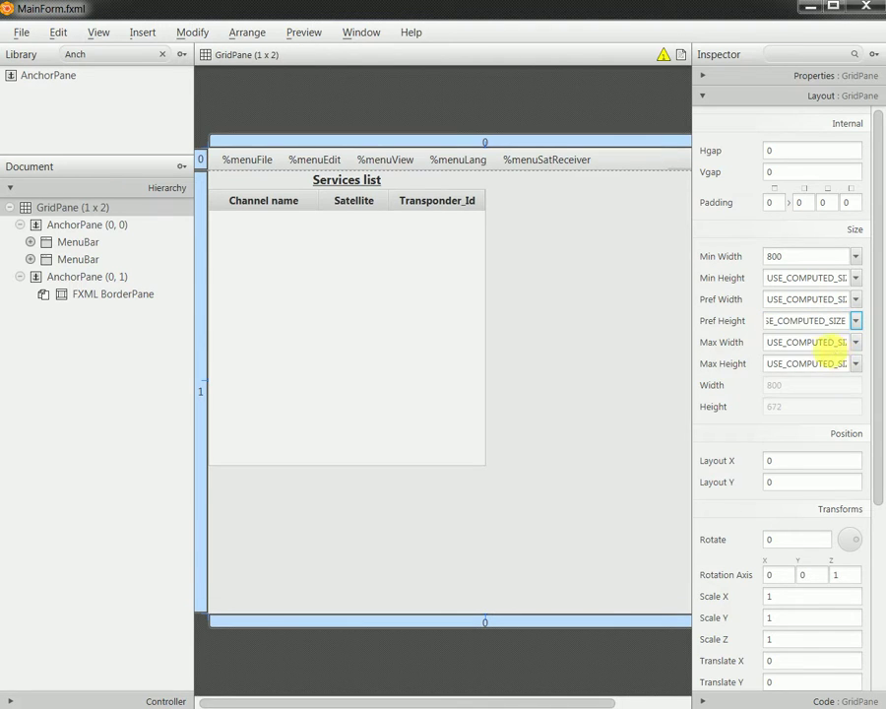
click(21, 30)
click(23, 146)
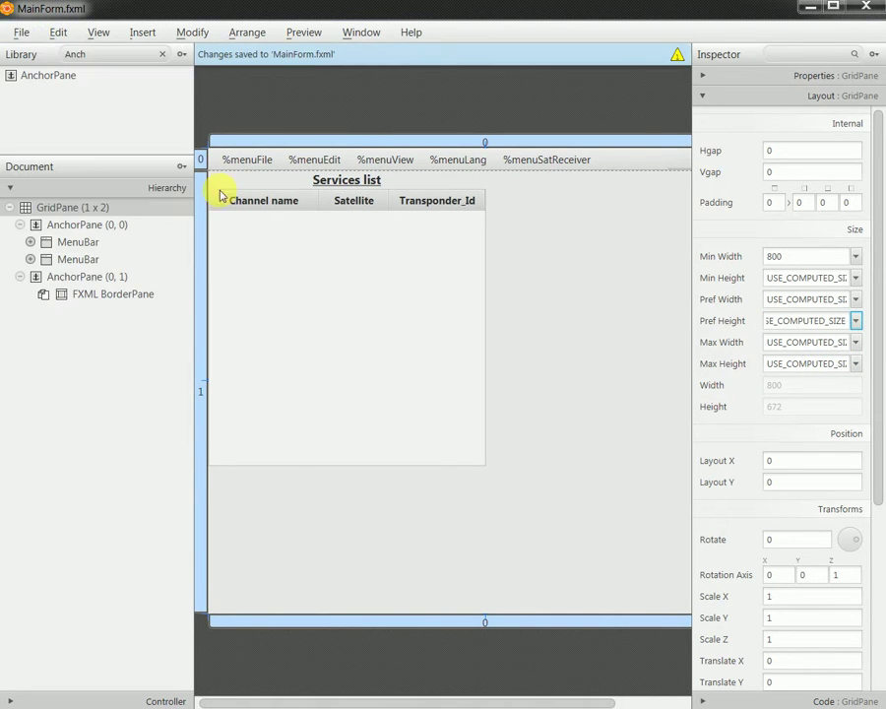
- Set the Vgrow constraint of AnchorPane (0, 1) to ALWAYS and save MainForm.fxml
click(202, 341)
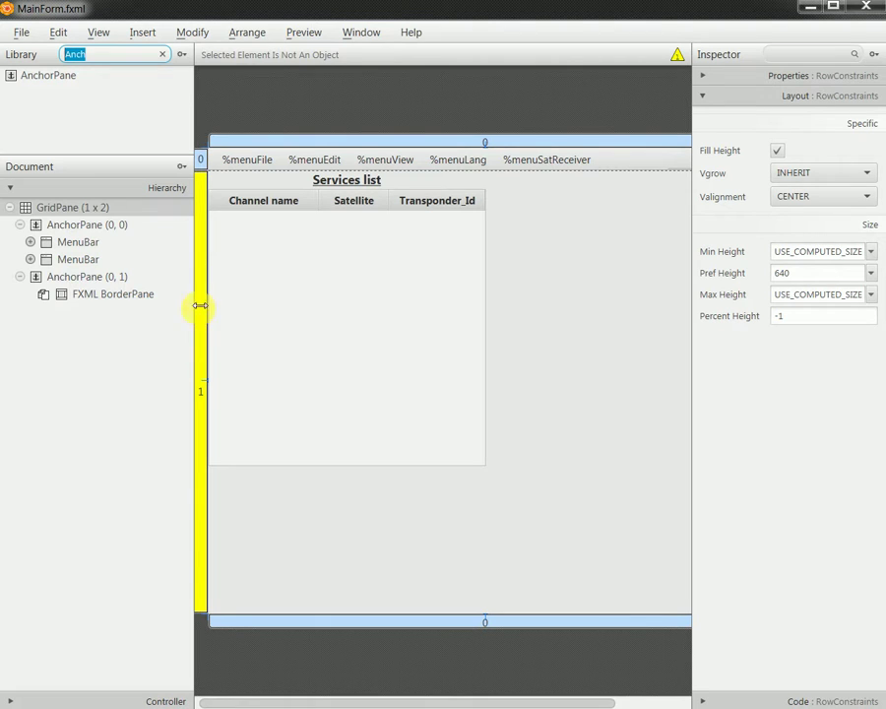
click(79, 225)
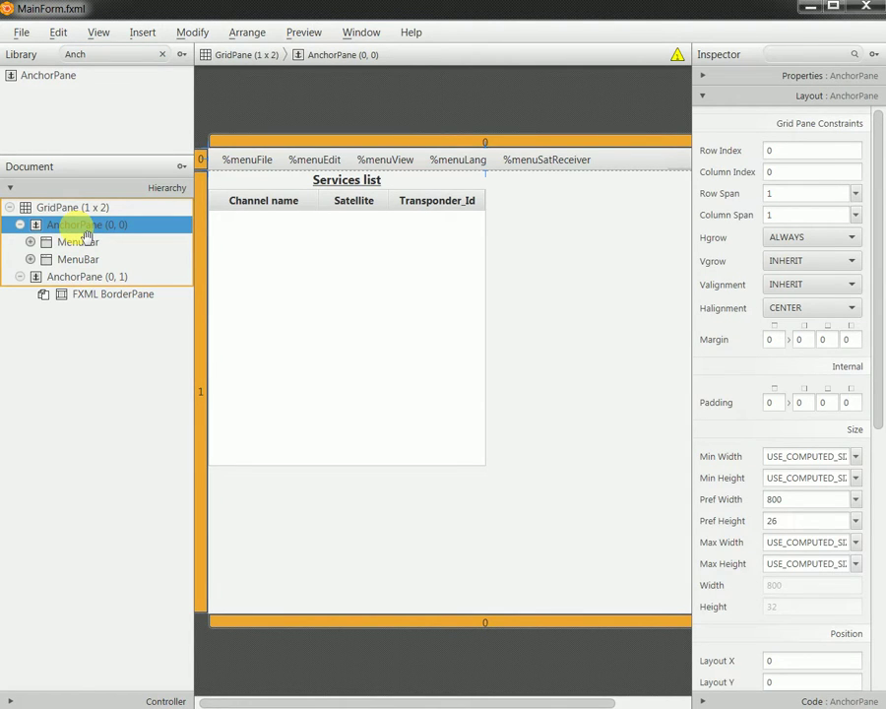
click(115, 281)
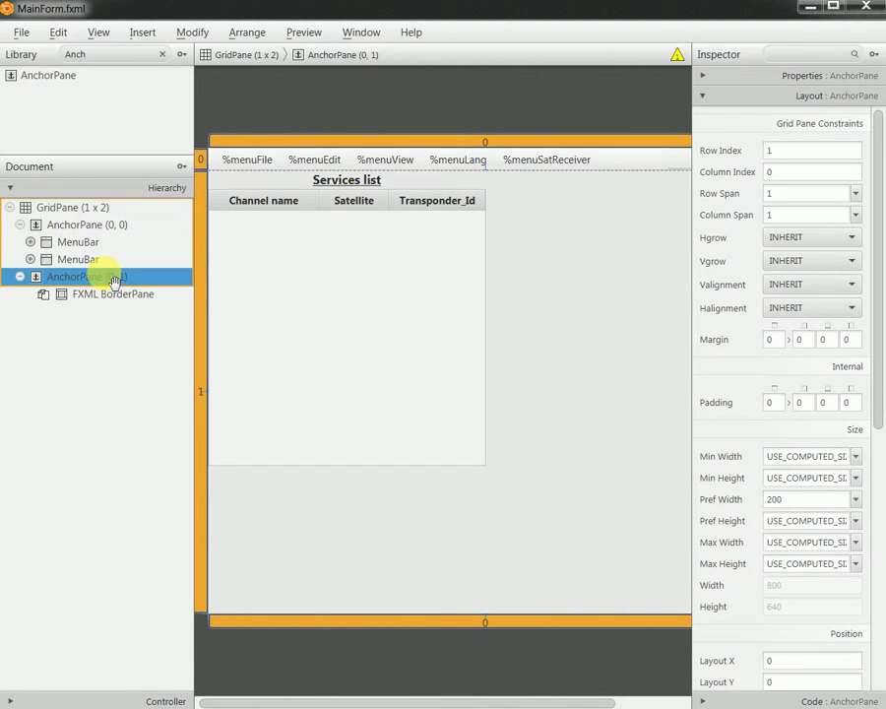
click(784, 265)
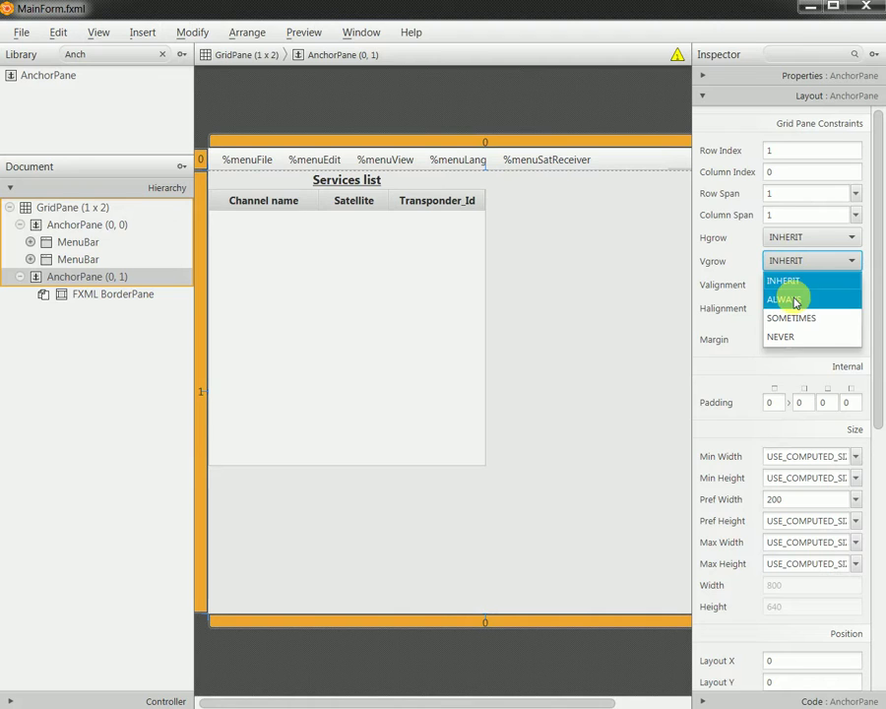
click(788, 298)
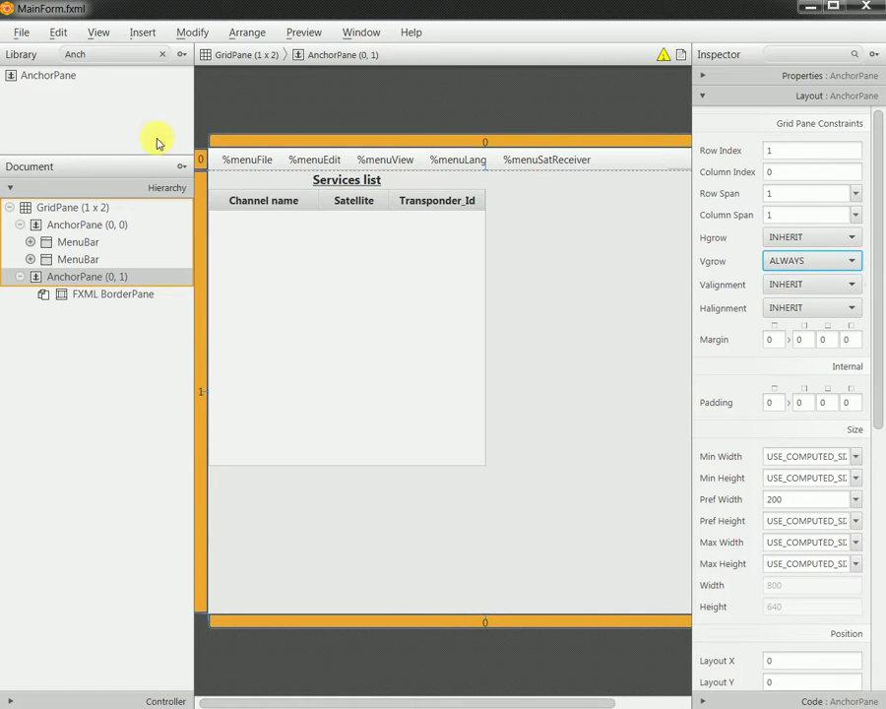
click(21, 33)
click(79, 150)
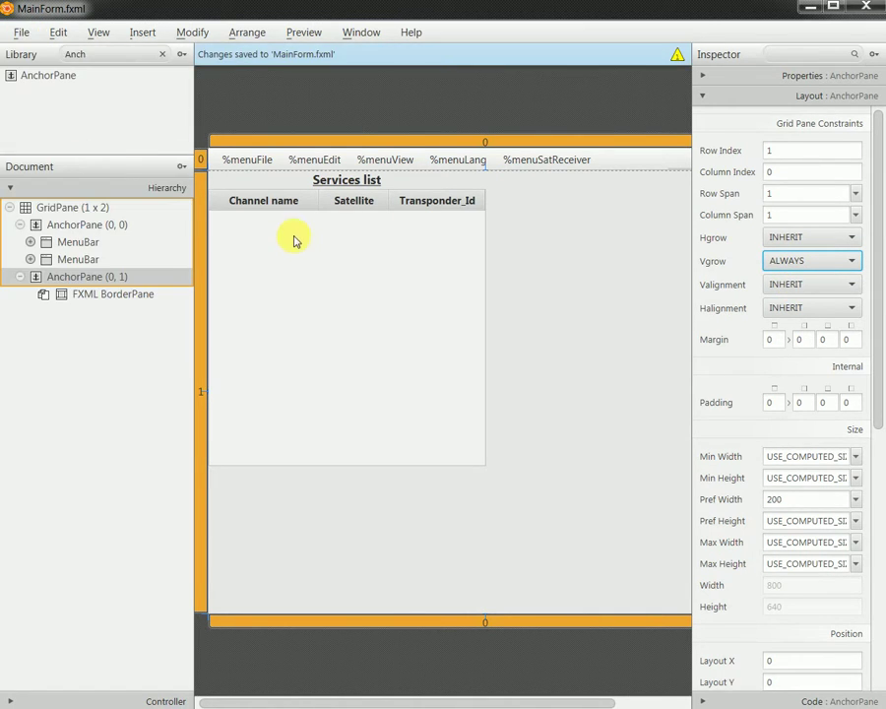
- Preview the form maximized to check how the services list stretches, and close the preview
click(305, 33)
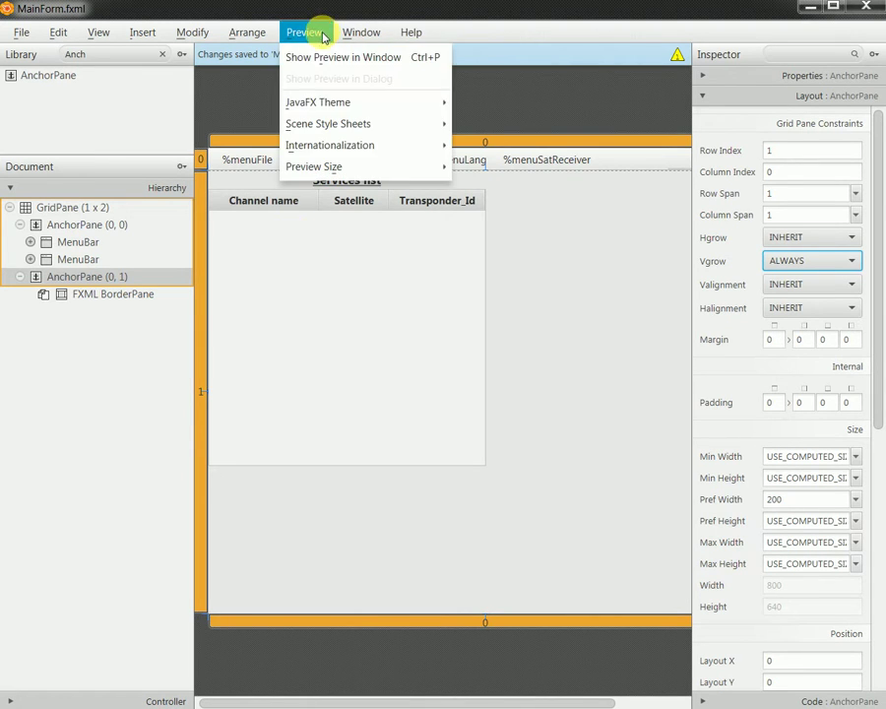
click(315, 56)
double_click(421, 87)
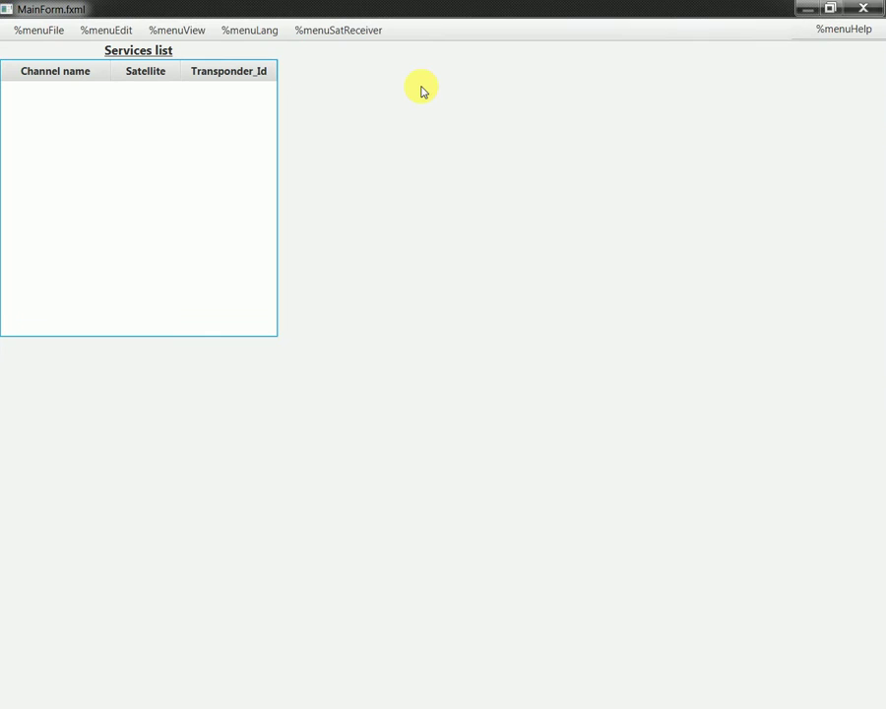
click(865, 9)
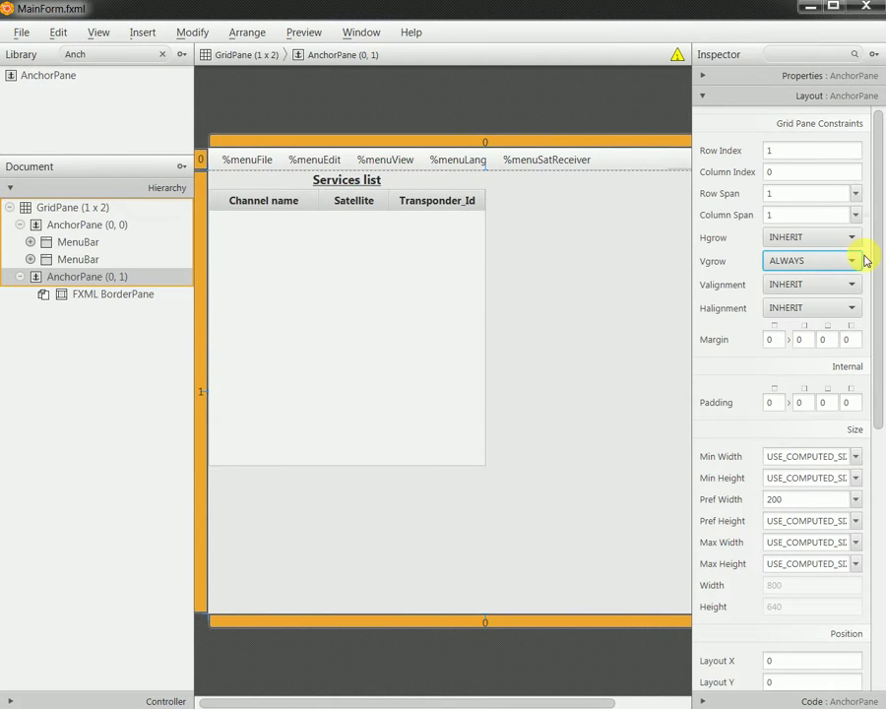
- Set the Vgrow constraint of the GridPane's row 1 to ALWAYS and save MainForm.fxml
click(201, 255)
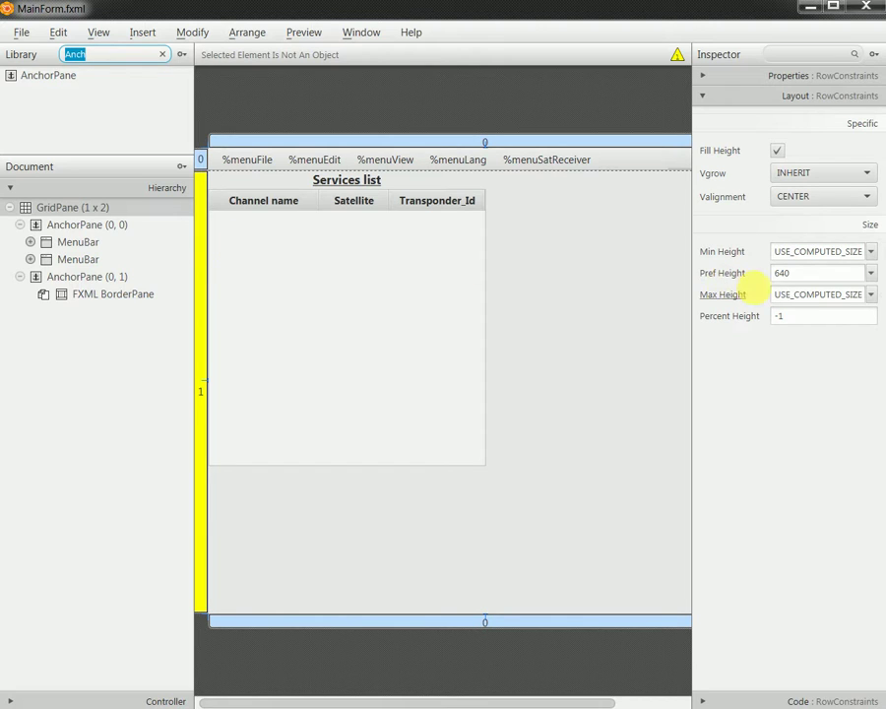
click(810, 174)
click(814, 214)
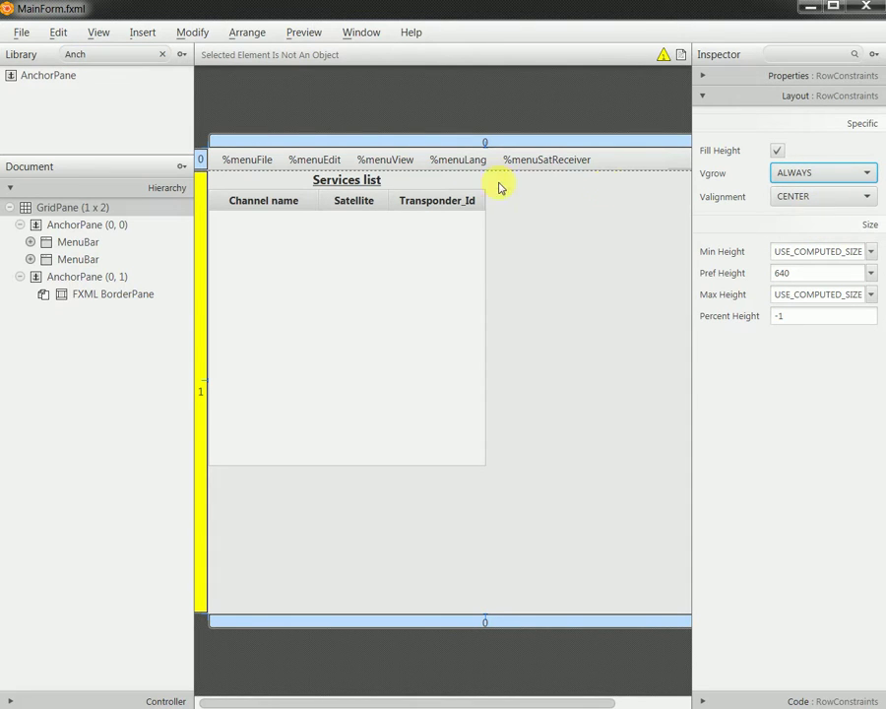
click(22, 32)
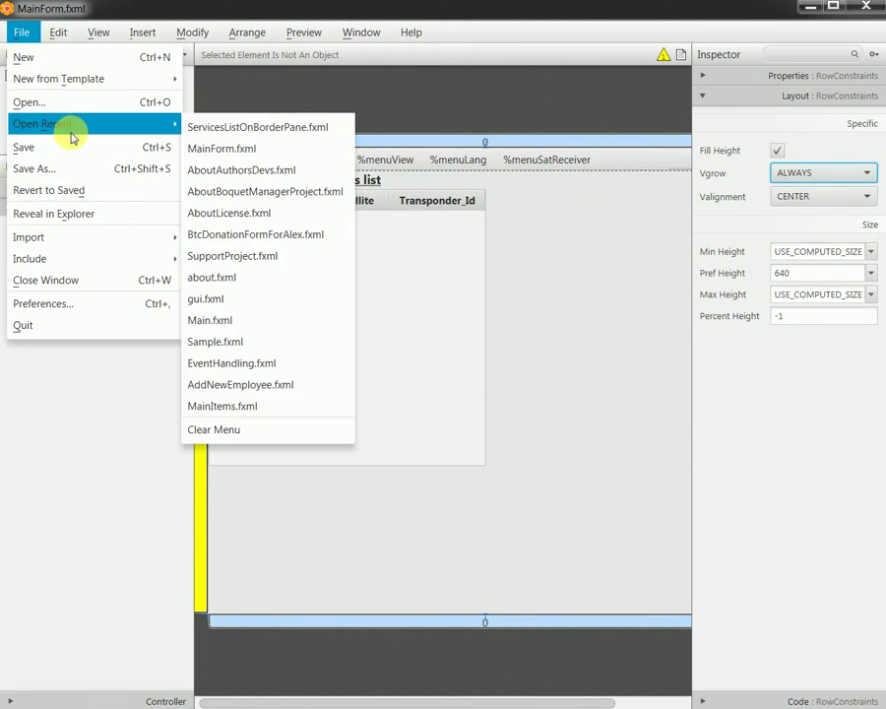
click(108, 146)
- Preview the form at its normal size to check the services list's height, and close the preview
click(305, 32)
click(311, 55)
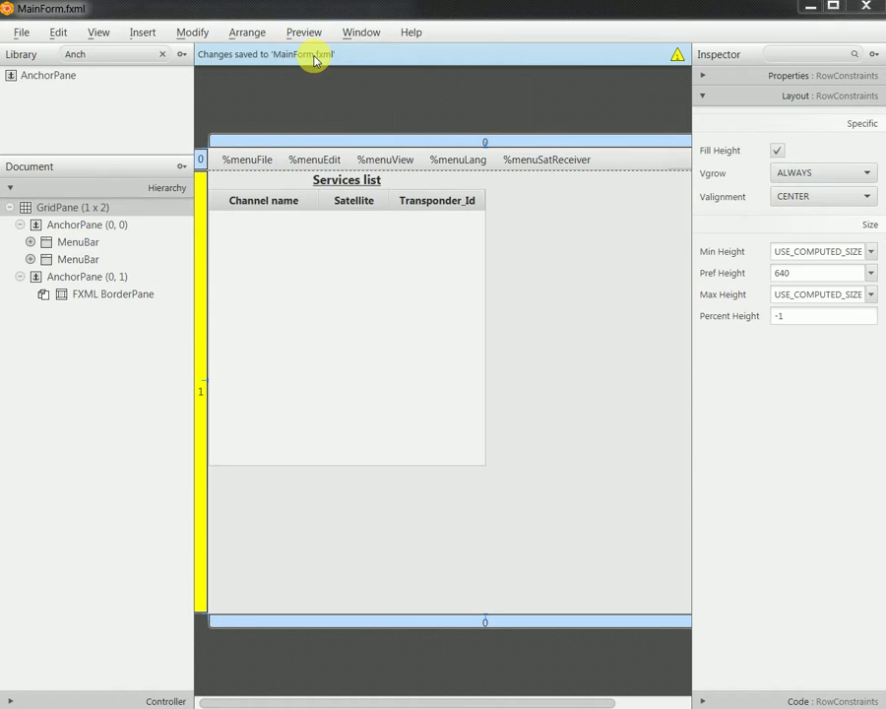
drag(459, 16, 590, 76)
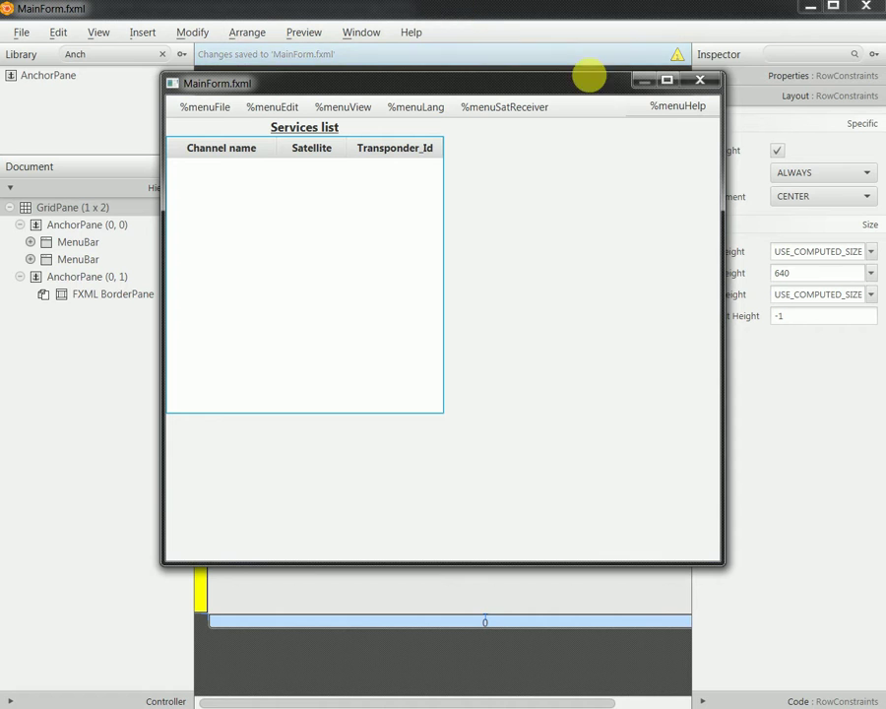
click(705, 79)
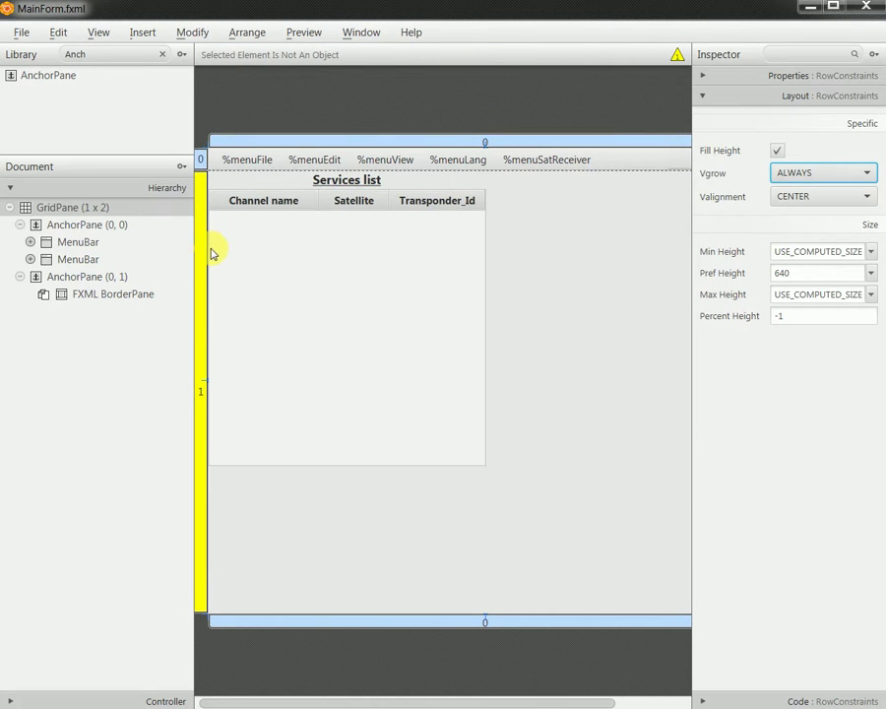
- Open the BorderPane file included in AnchorPane (0, 1), ServicesListOnBorderPane.fxml, for editing
click(120, 296)
right_click(121, 299)
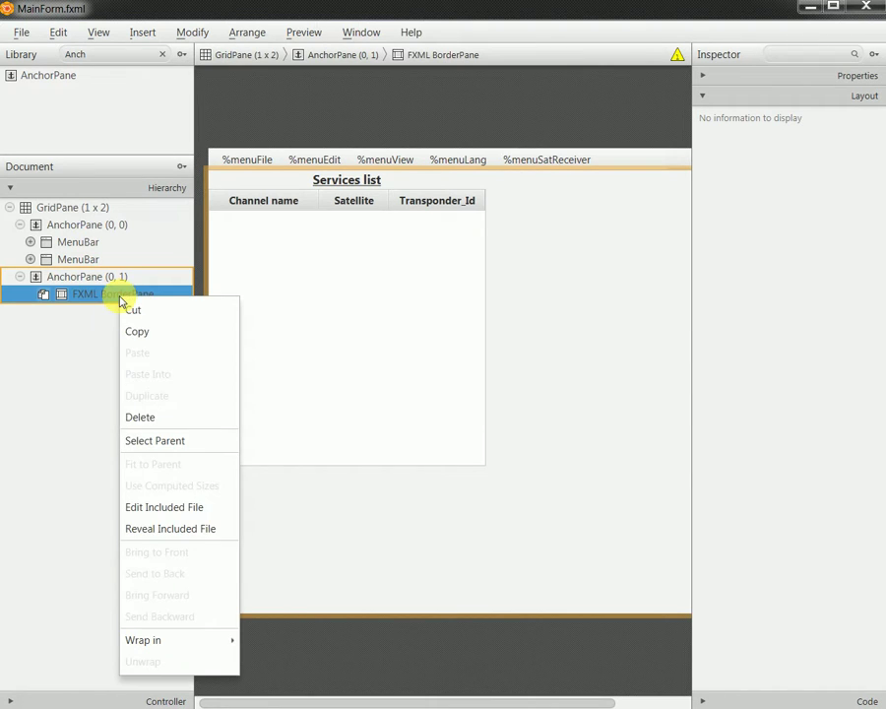
click(261, 427)
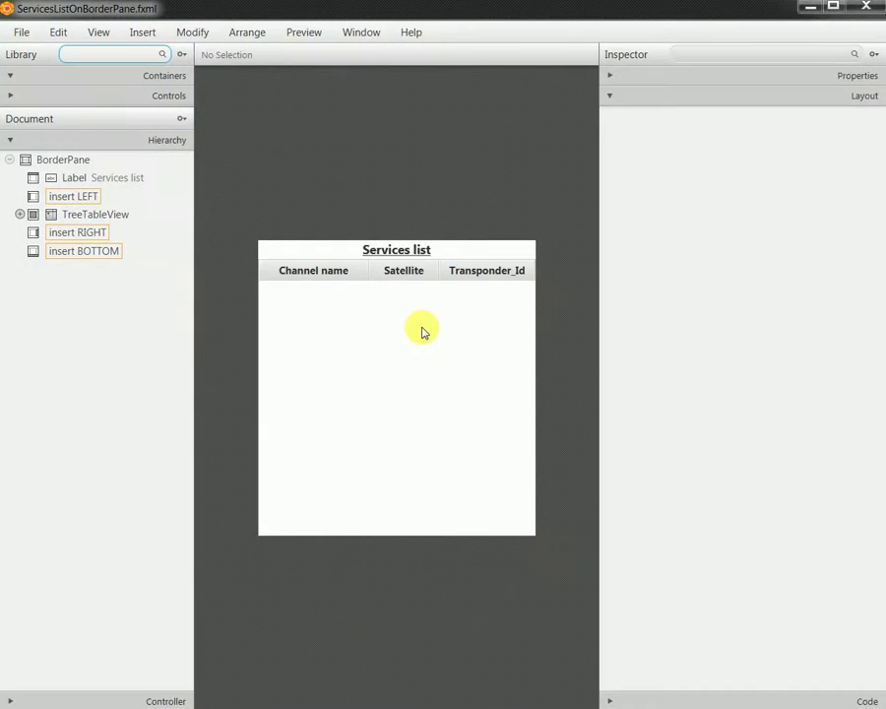
- Set the BorderPane's preferred height to 640 and save ServicesListOnBorderPane.fxml
click(62, 160)
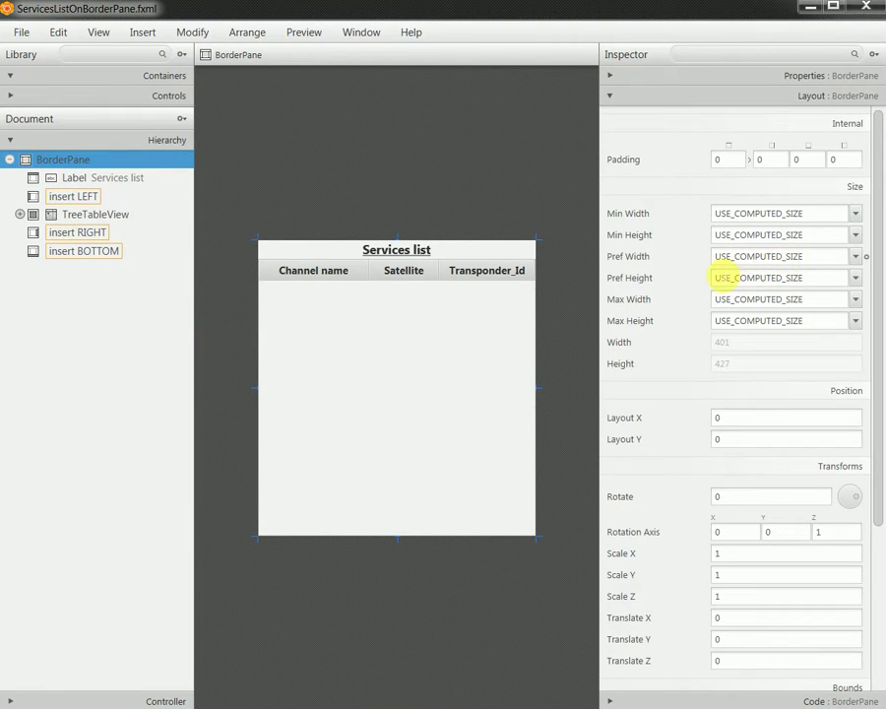
click(796, 279)
text(6)
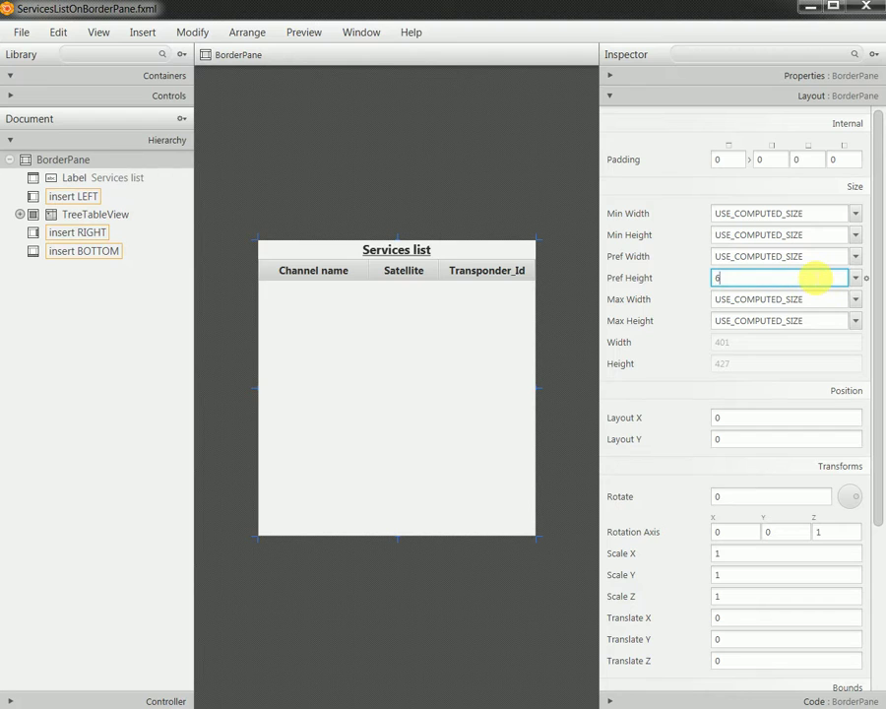
text(40)
key(Return)
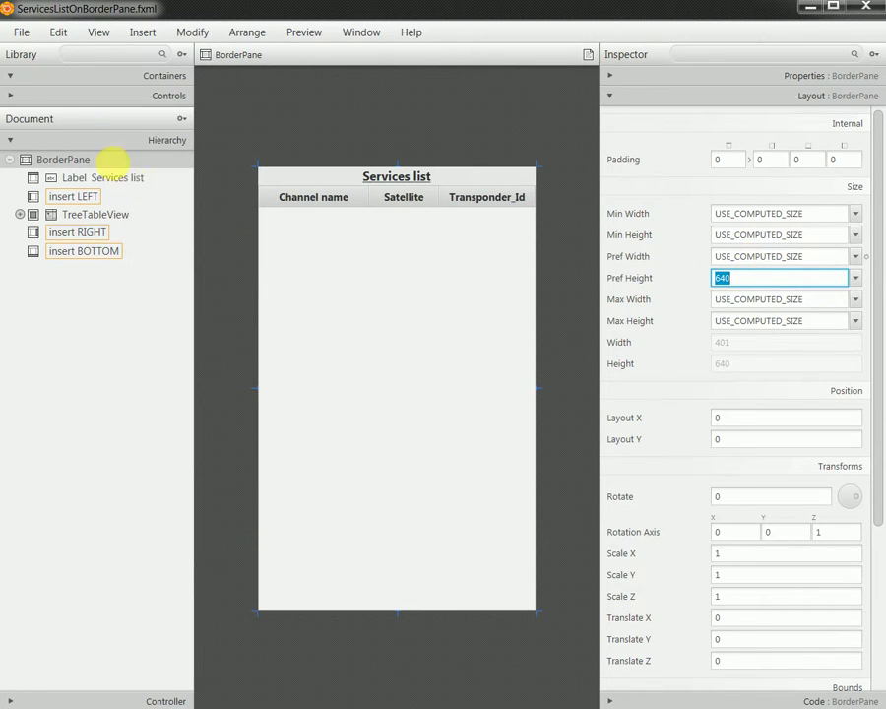
click(23, 34)
click(61, 145)
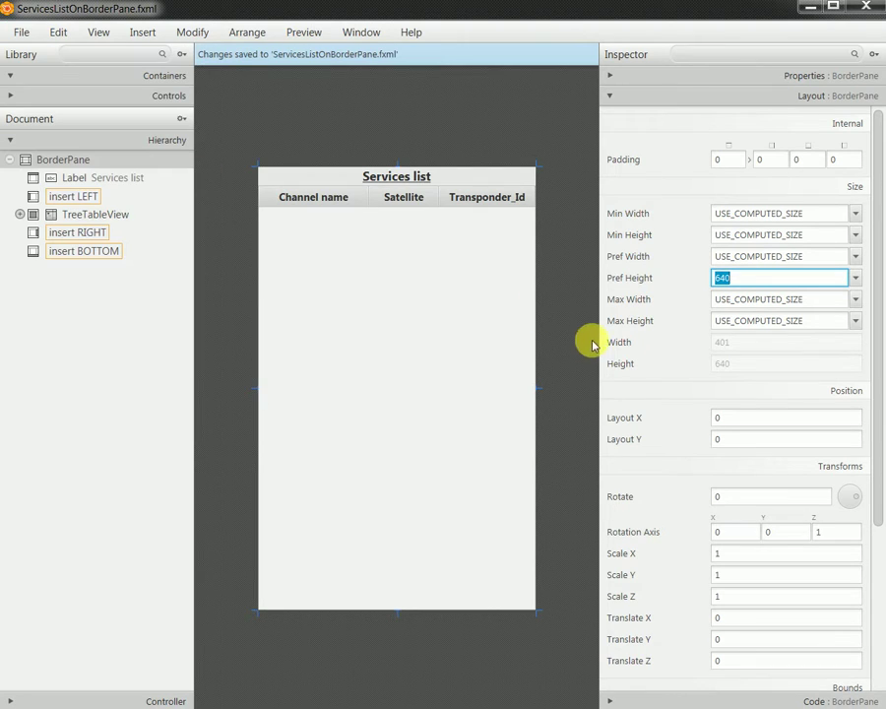
- Examine the TreeTableView's layout settings and its available alignment options in ServicesListOnBorderPane.fxml
click(130, 217)
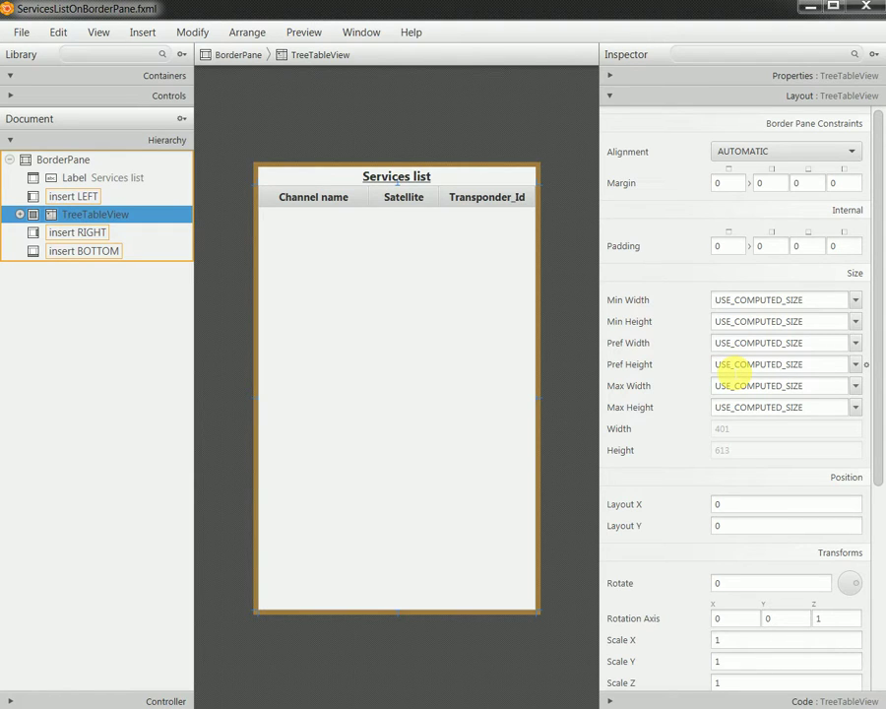
click(760, 154)
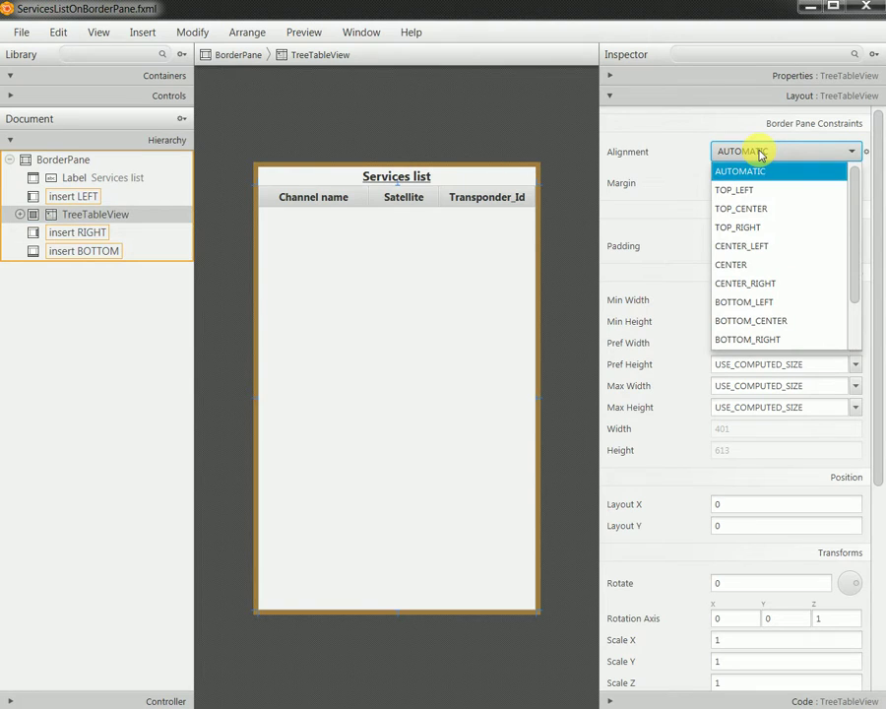
click(760, 153)
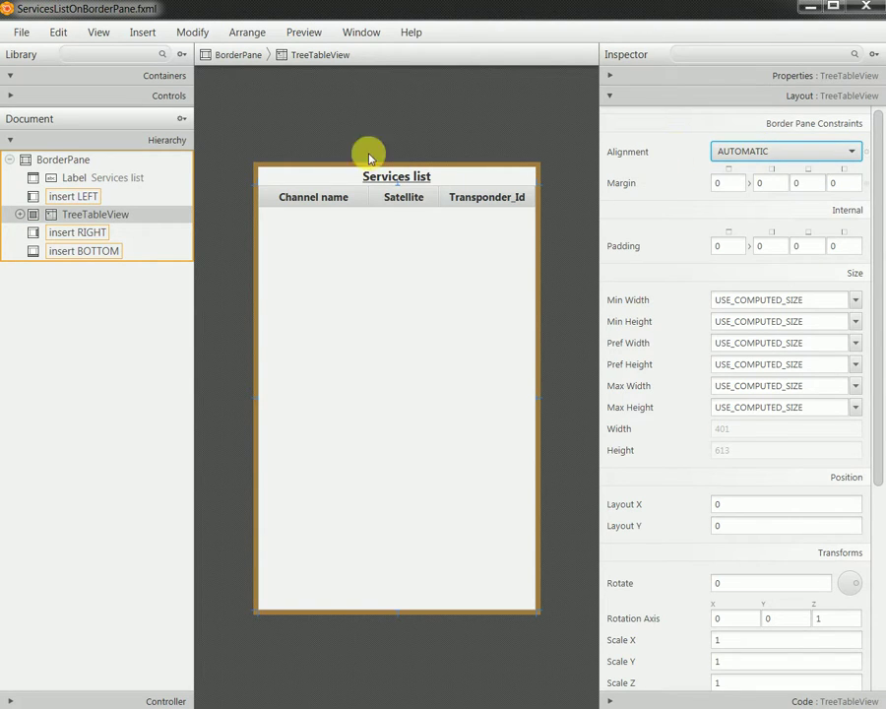
click(21, 33)
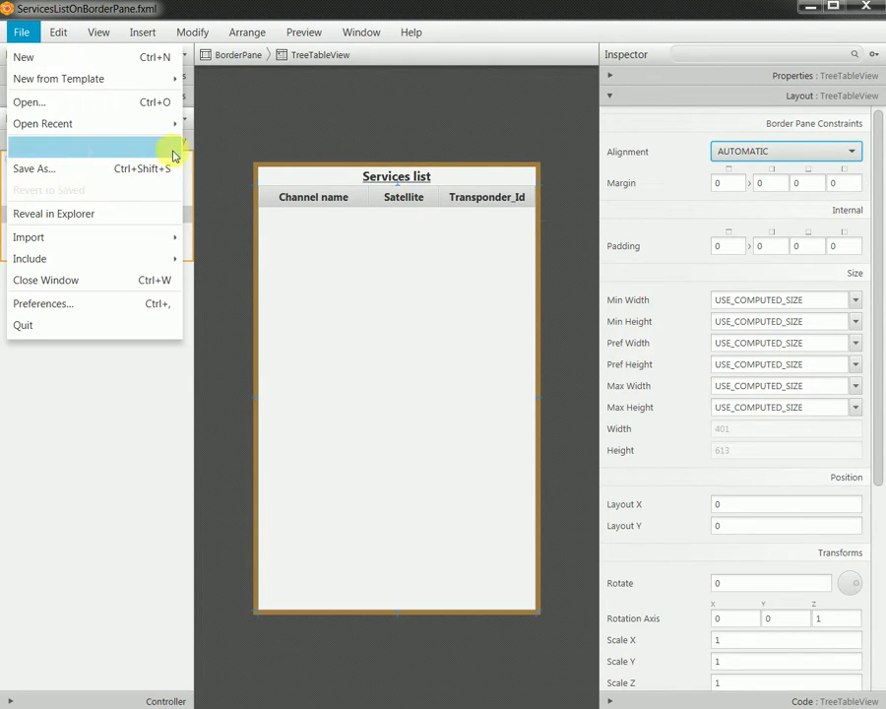
drag(882, 414, 832, 77)
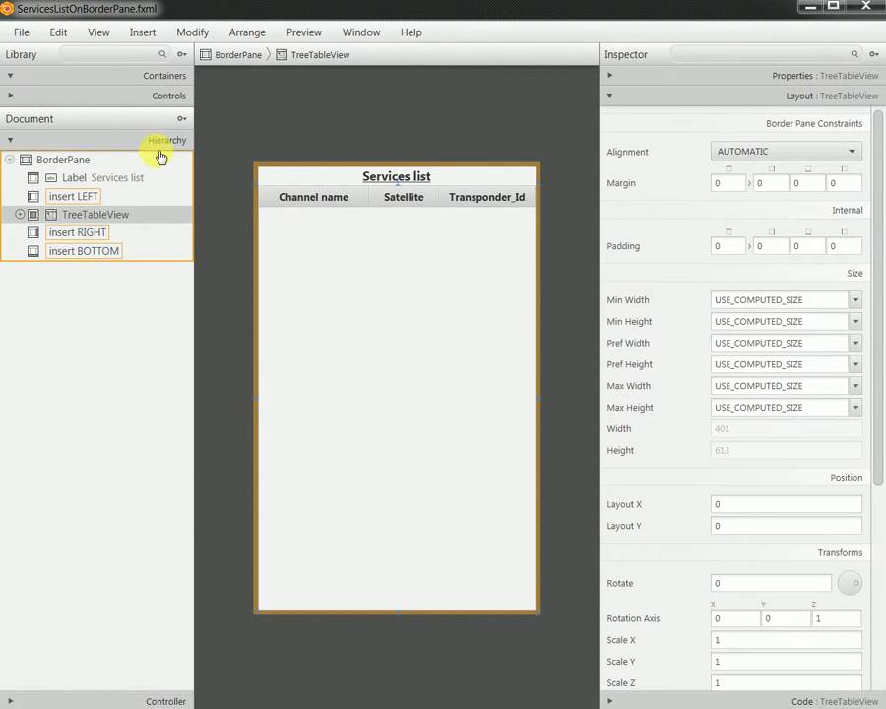
click(21, 32)
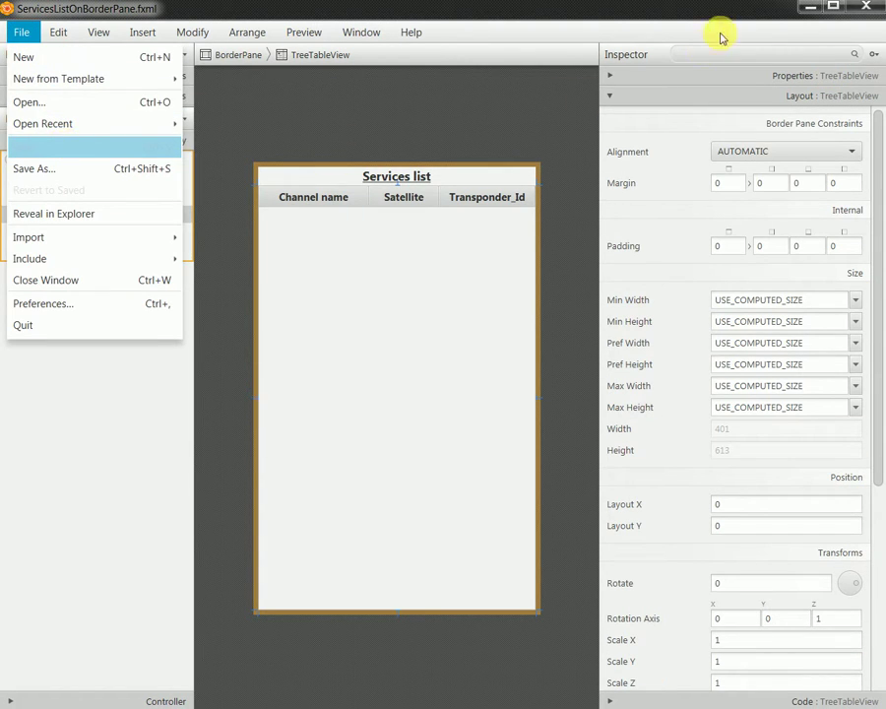
- Return to MainForm.fxml, preview the form both maximized and at normal size, and close the preview
click(808, 8)
click(313, 34)
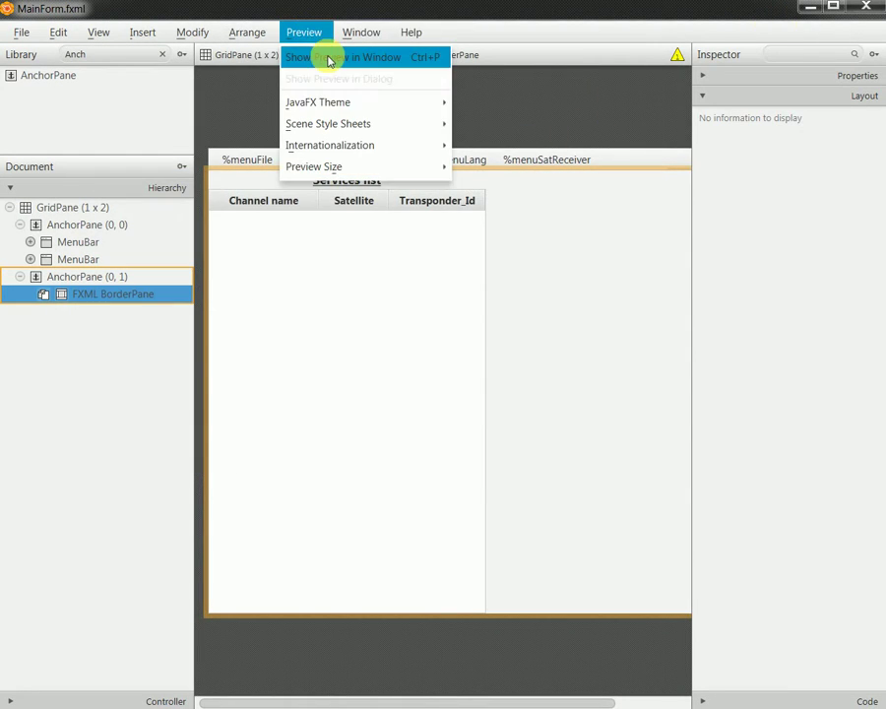
click(328, 55)
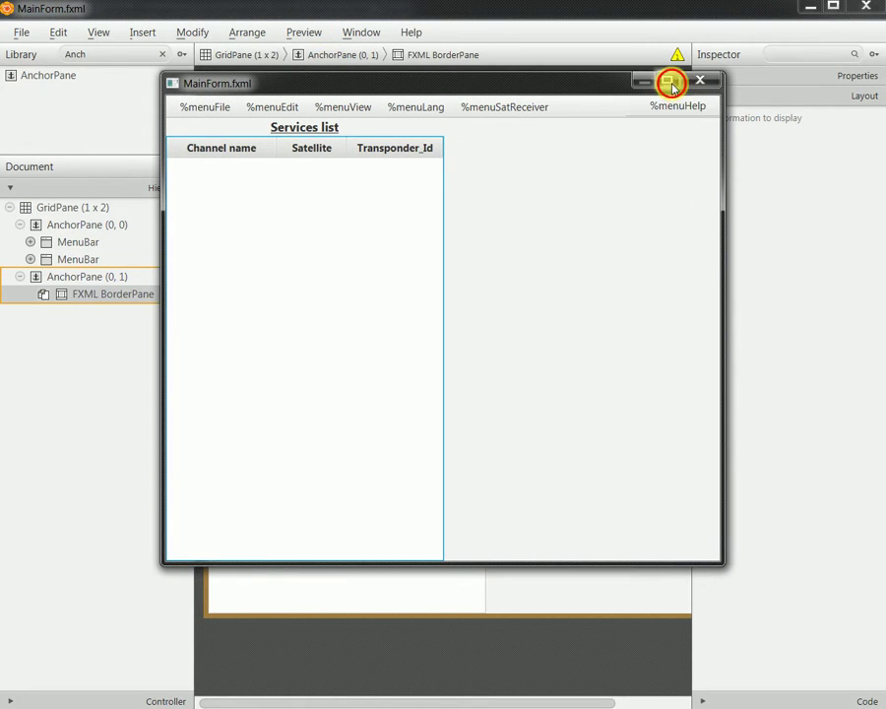
click(668, 80)
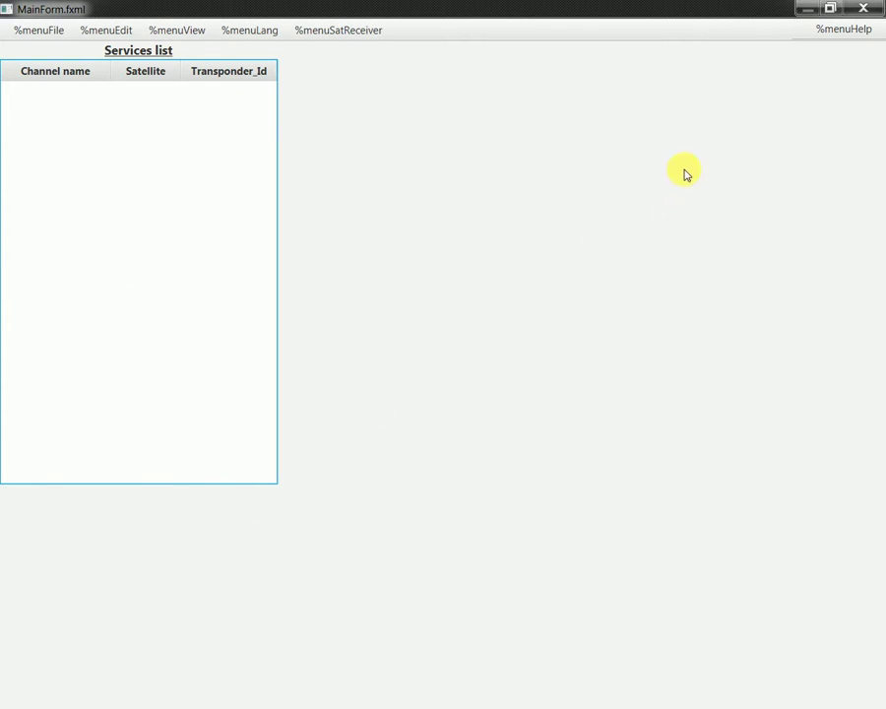
click(831, 8)
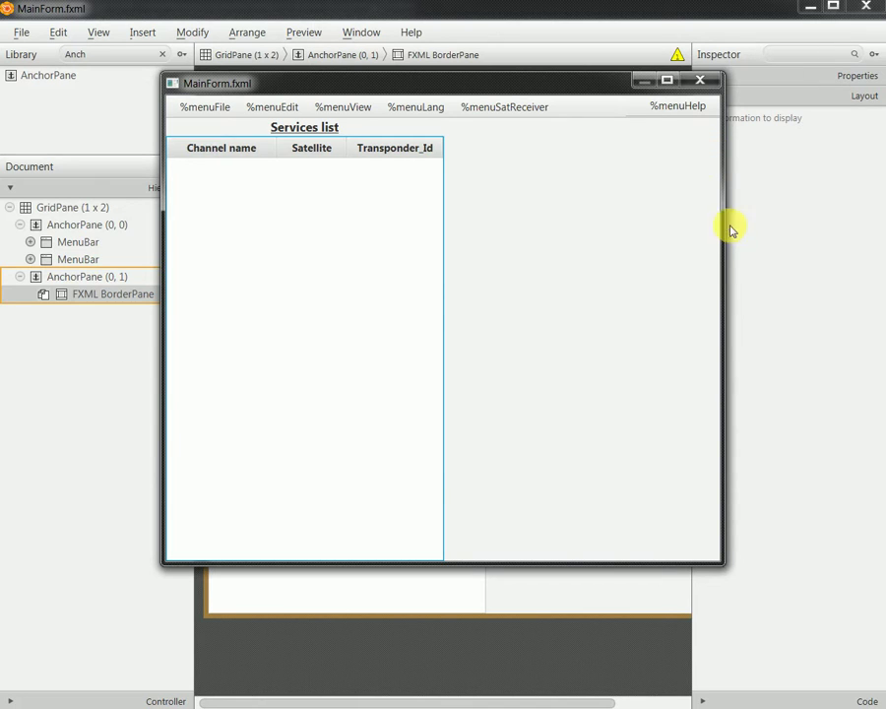
click(698, 81)
- Examine the grid constraints and size settings of AnchorPane (0, 1) in MainForm.fxml
click(121, 282)
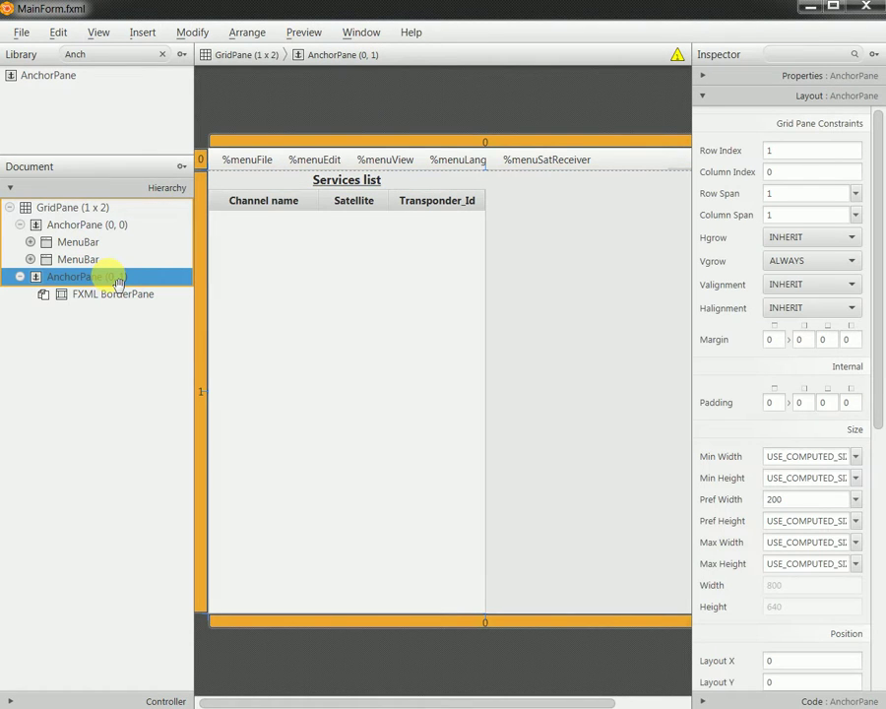
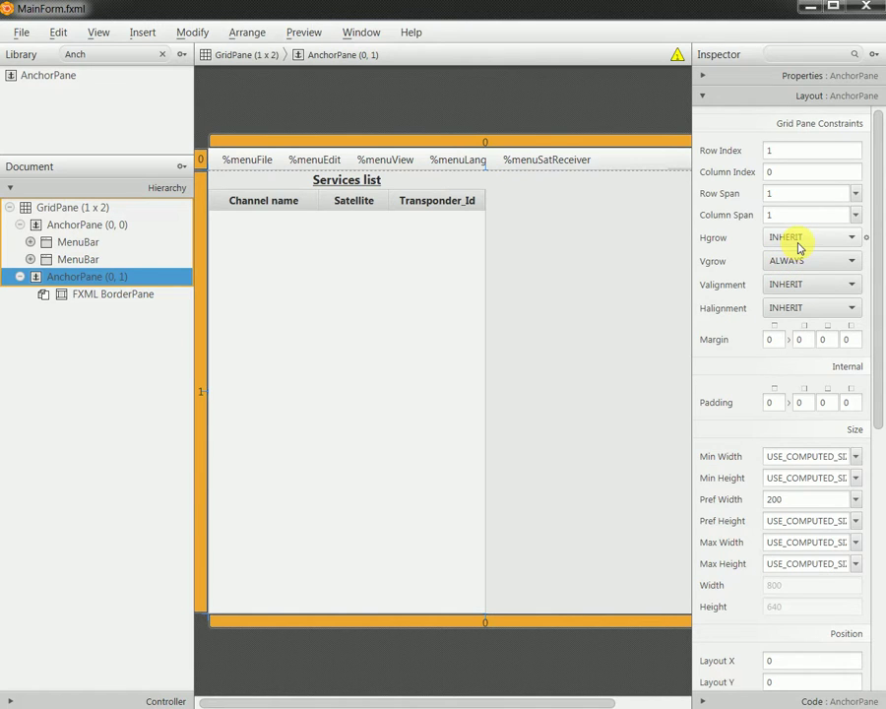
drag(878, 321, 863, 48)
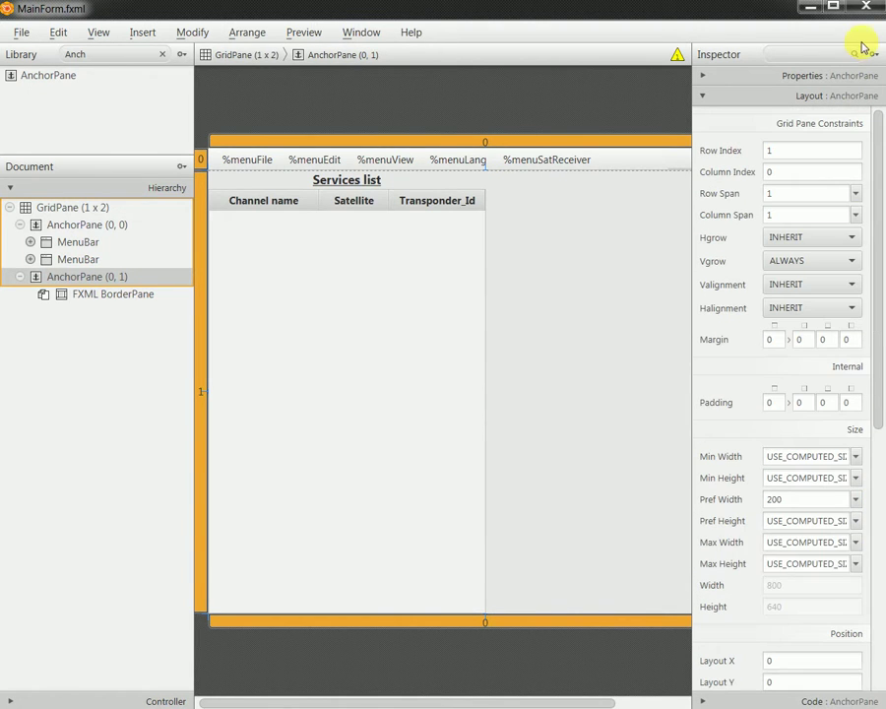
click(25, 32)
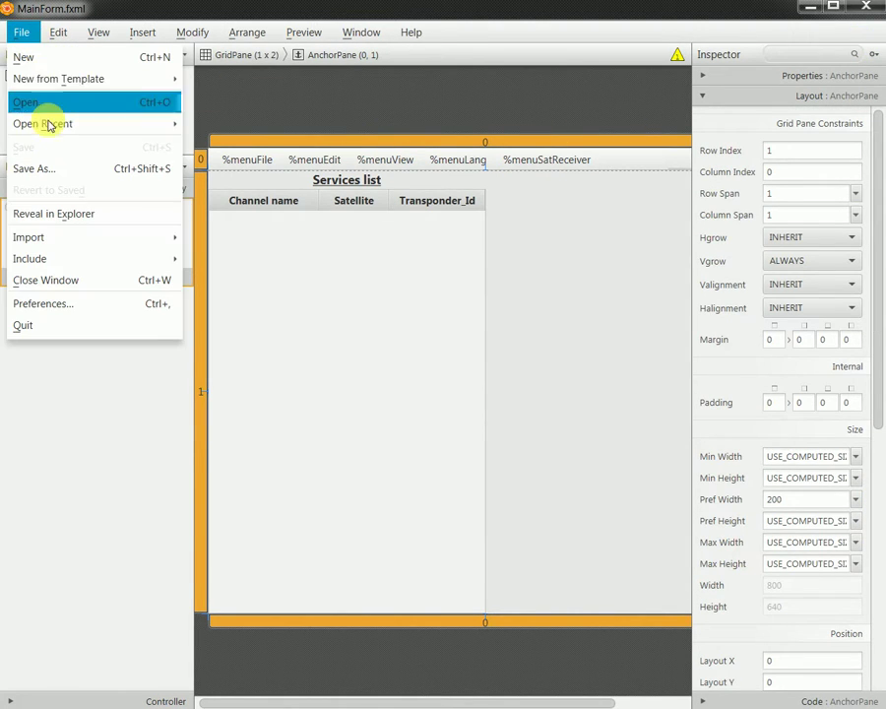
- Switch to Eclipse, close the MainForm.fxml editor, and run MainView.java
key(alt+Tab)
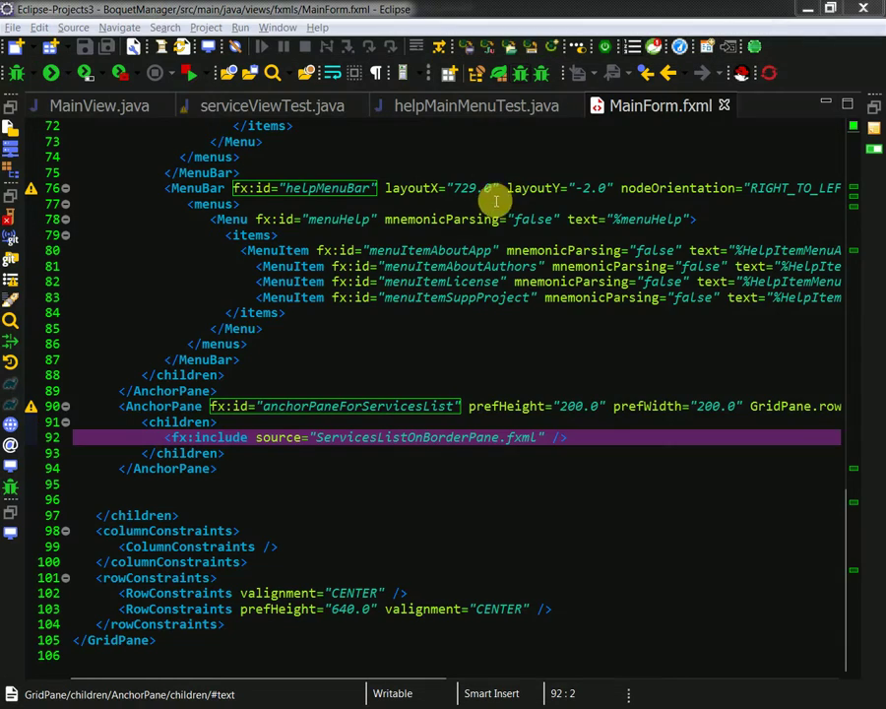
click(724, 105)
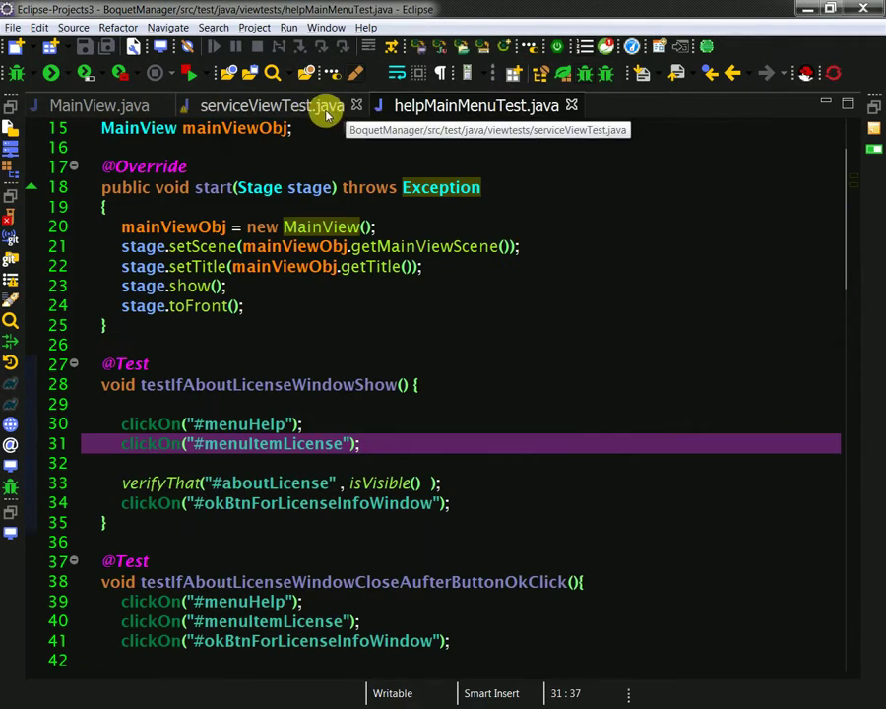
click(135, 103)
right_click(307, 247)
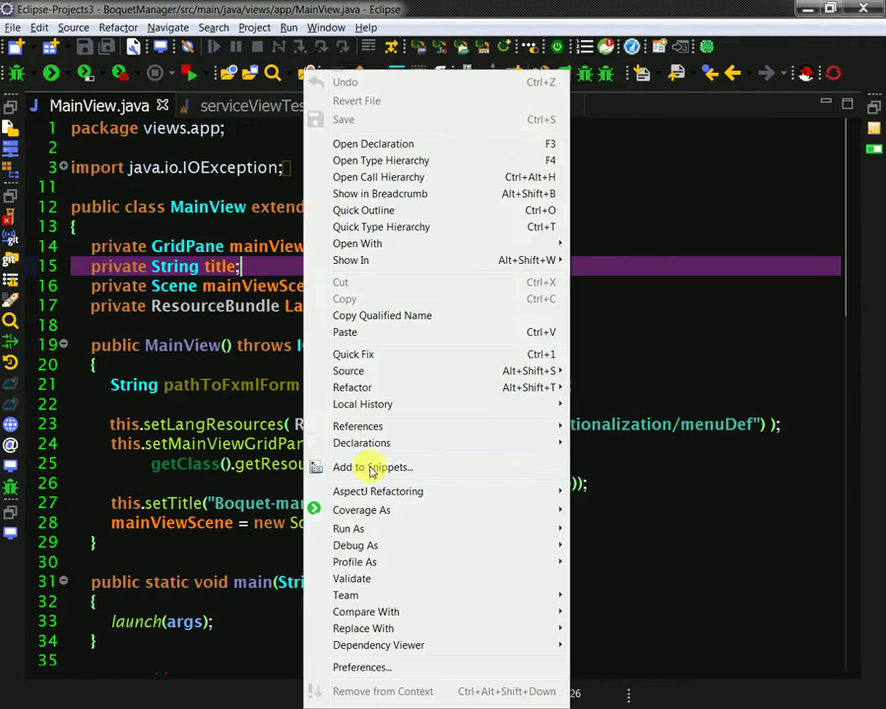
mouse_move(376, 532)
click(614, 553)
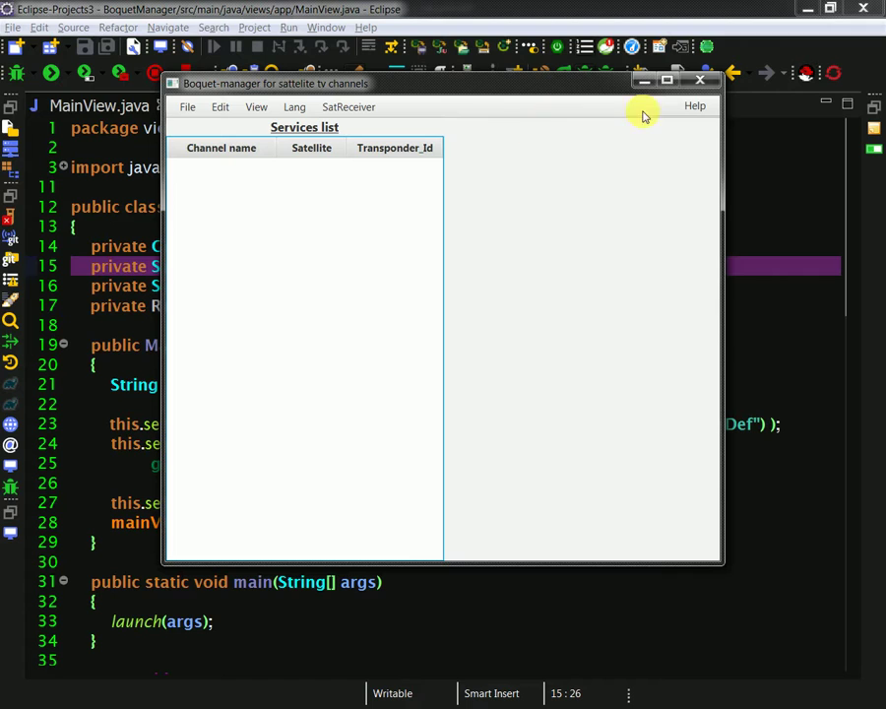
- Check the services list in the running application both maximized and at normal size, and close the application
click(666, 80)
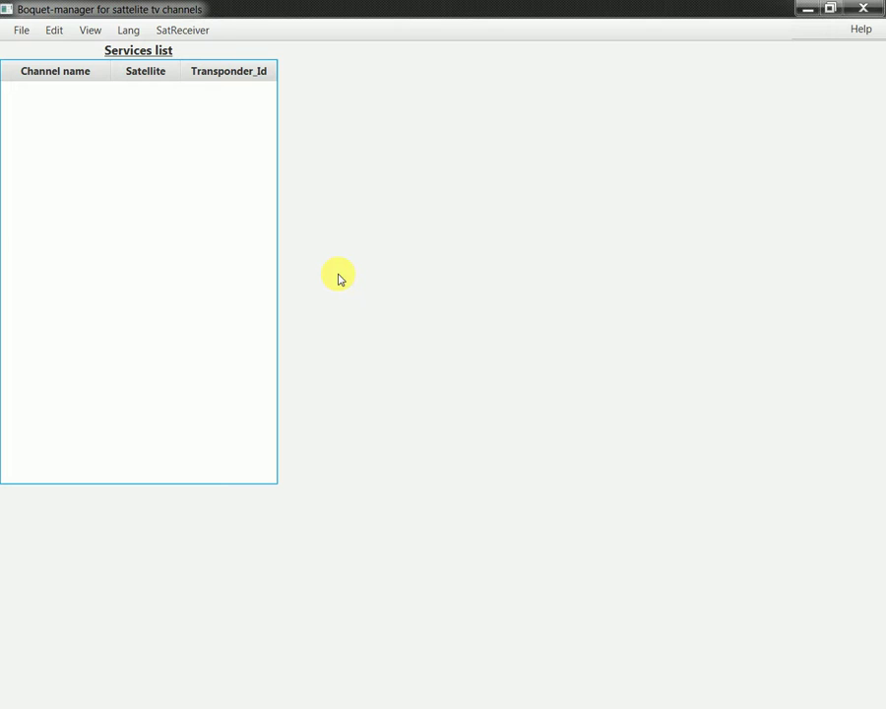
click(828, 9)
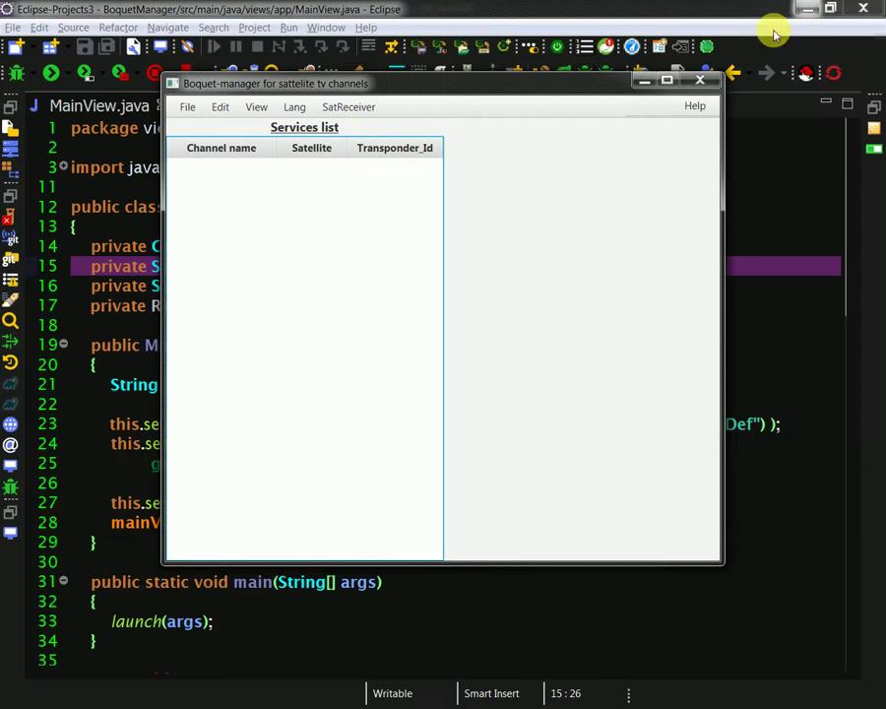
click(667, 83)
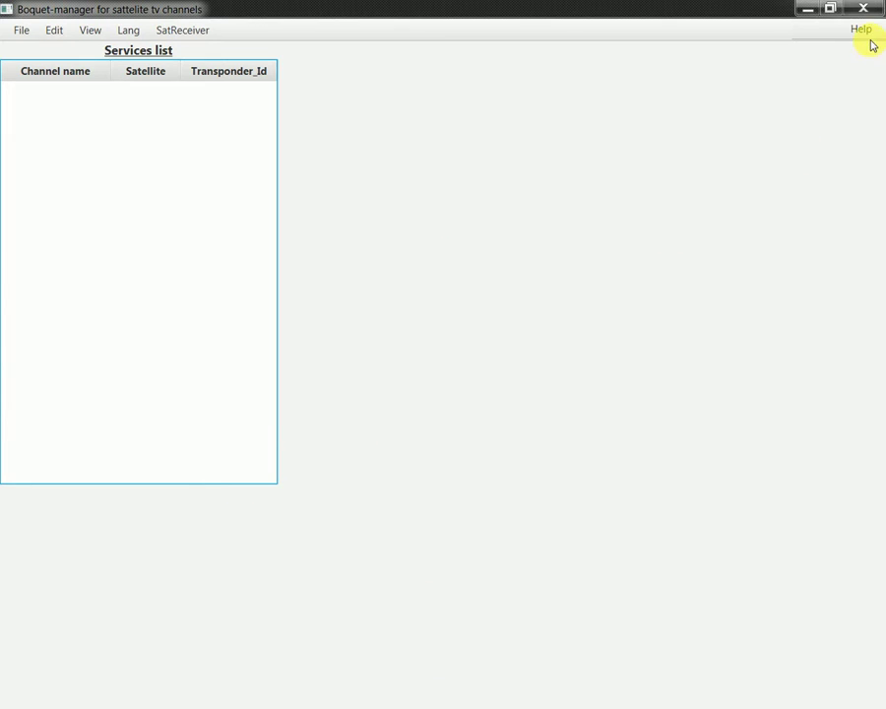
click(864, 9)
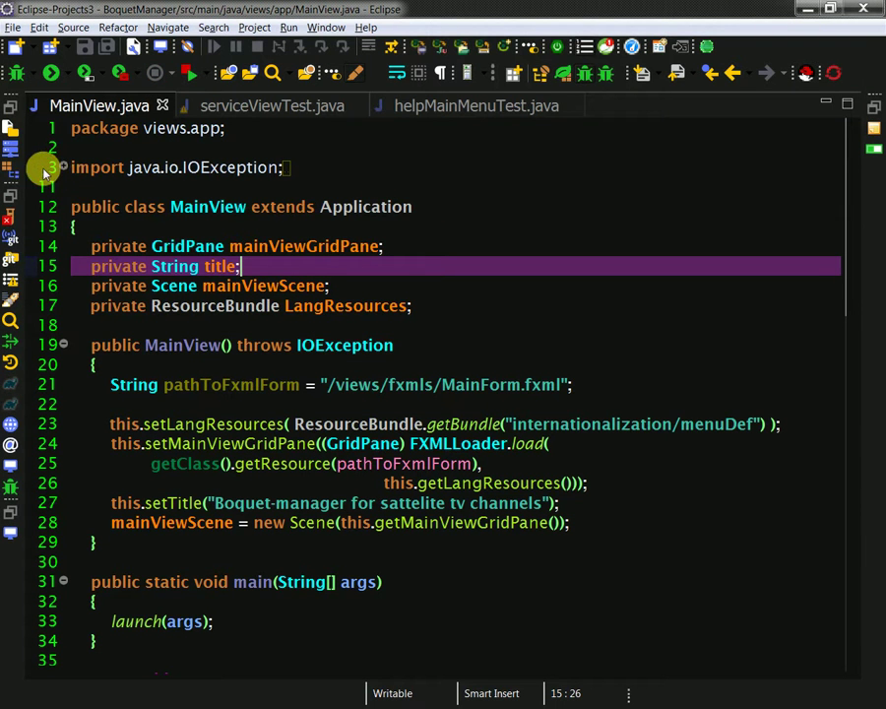
- Open MainForm.fxml from the fxmls package with SceneBuilder
click(10, 128)
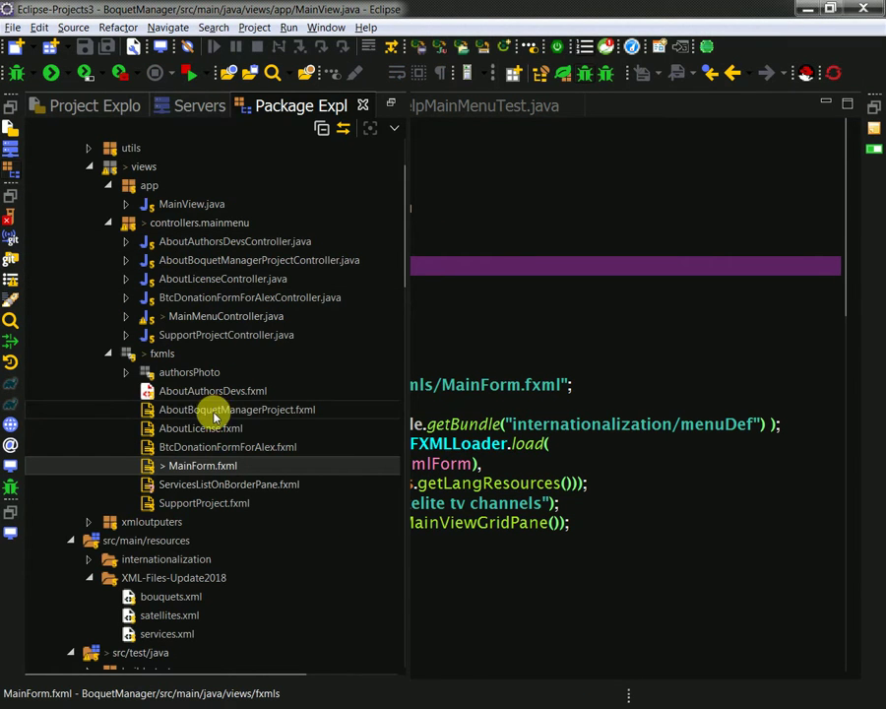
right_click(227, 467)
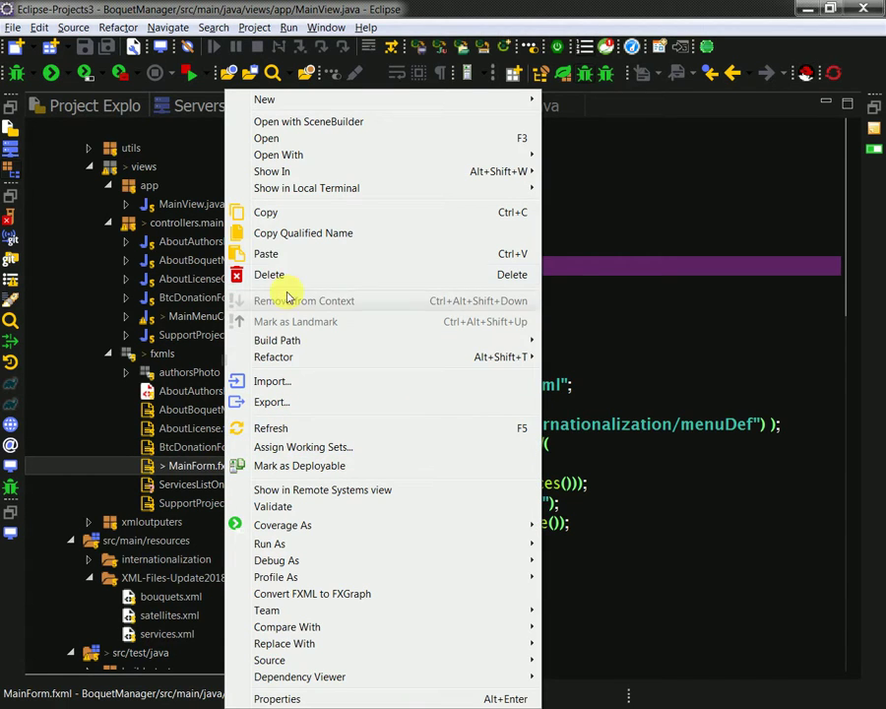
mouse_move(320, 158)
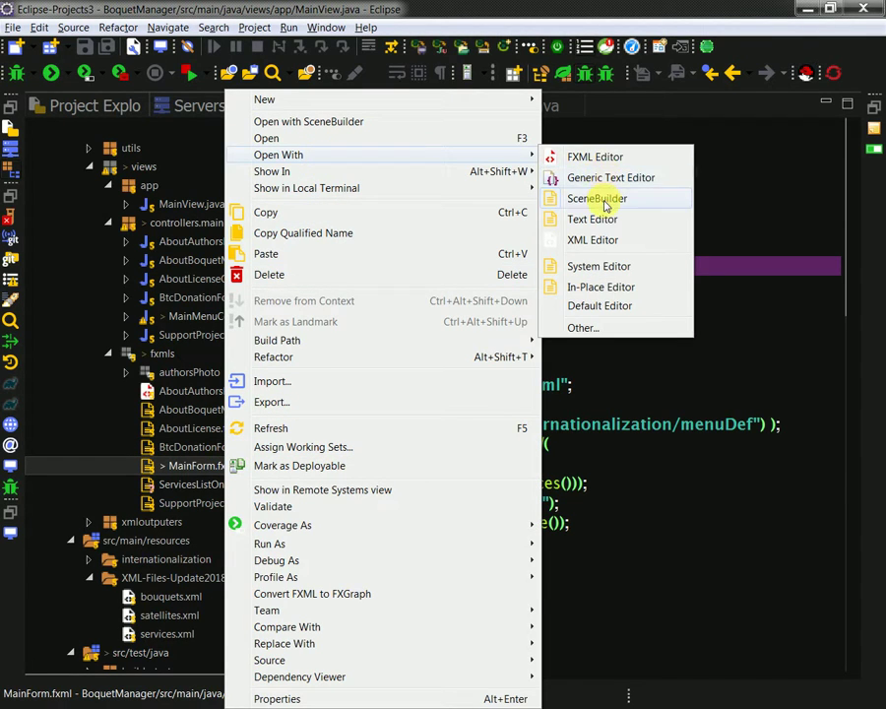
click(601, 199)
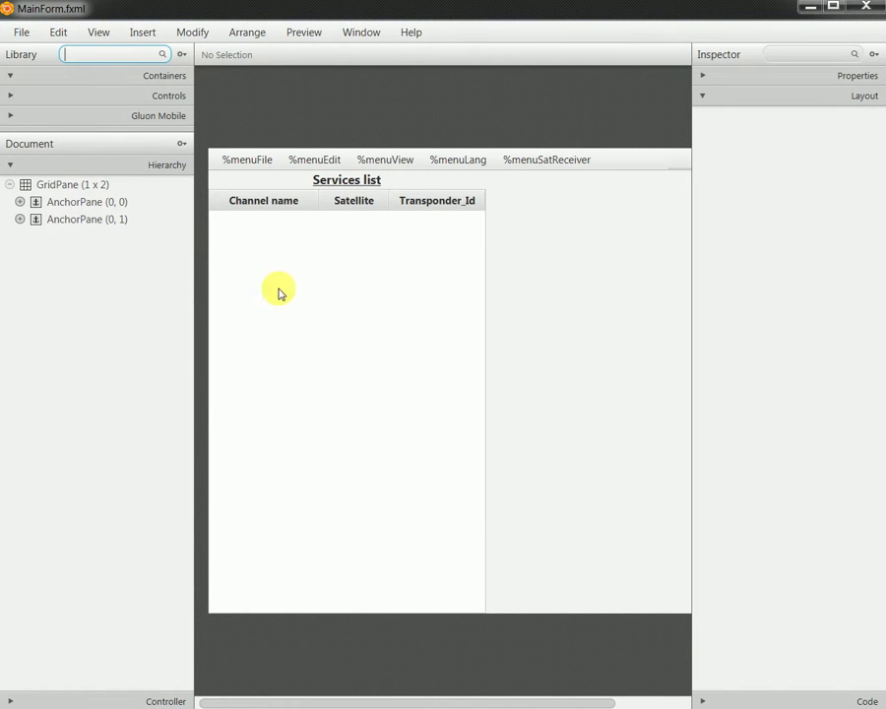
- Set the preferred height of the GridPane's second row to USE_COMPUTED_SIZE and save MainForm.fxml
click(79, 185)
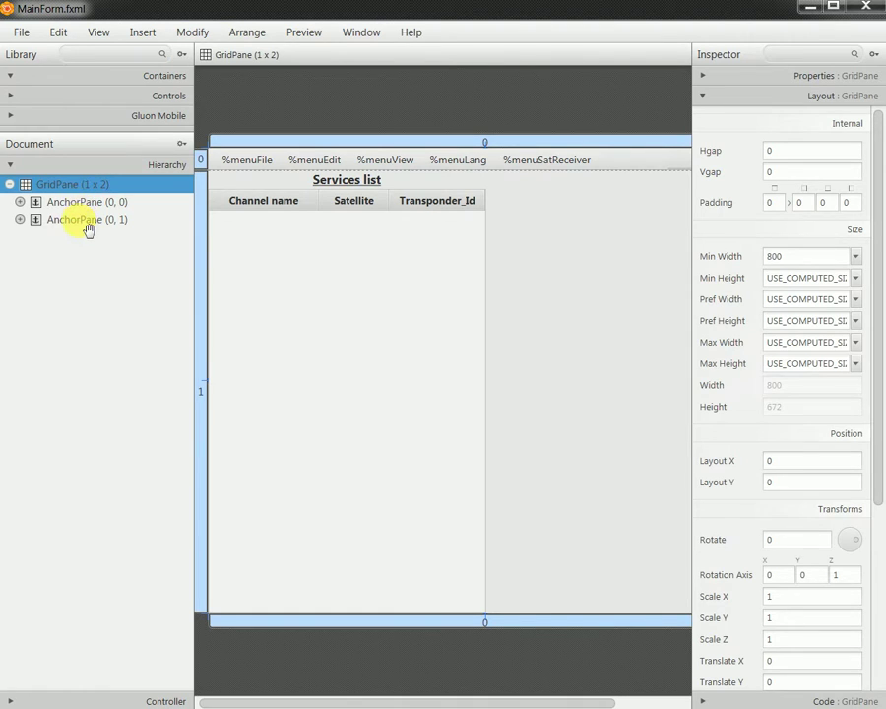
click(84, 218)
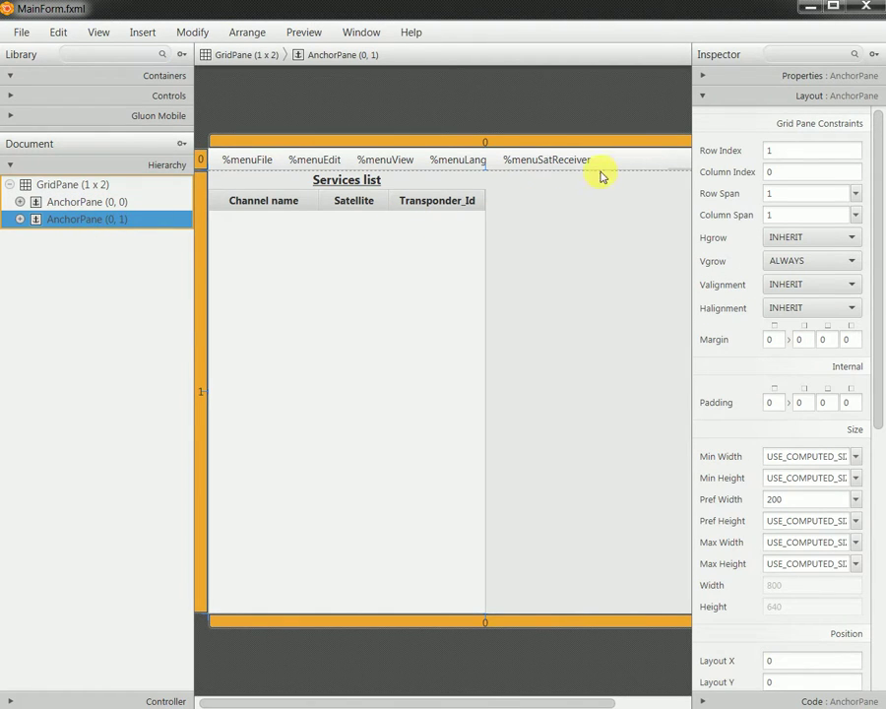
click(201, 228)
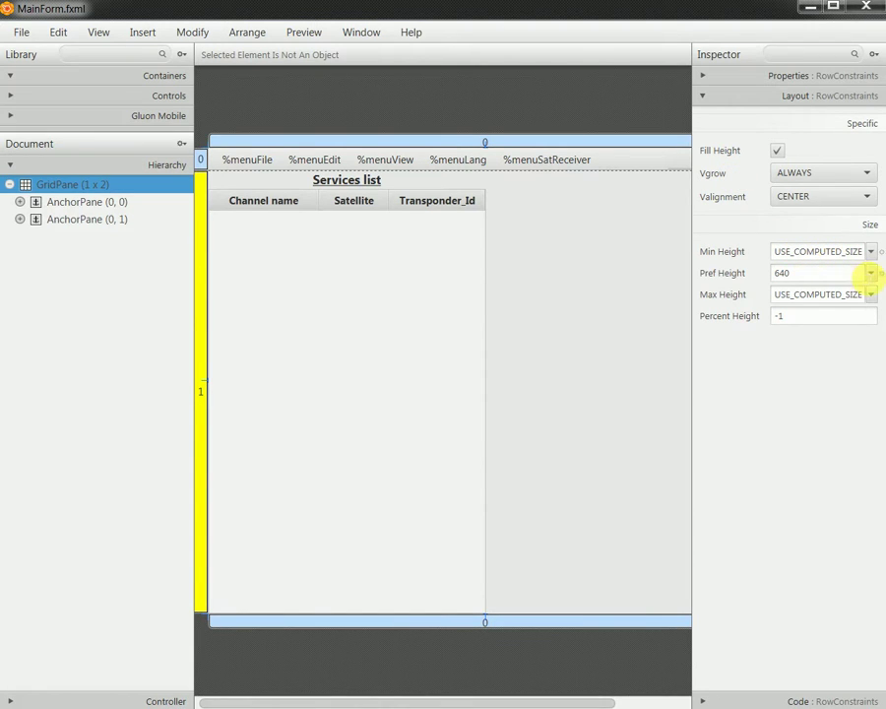
click(873, 273)
click(843, 297)
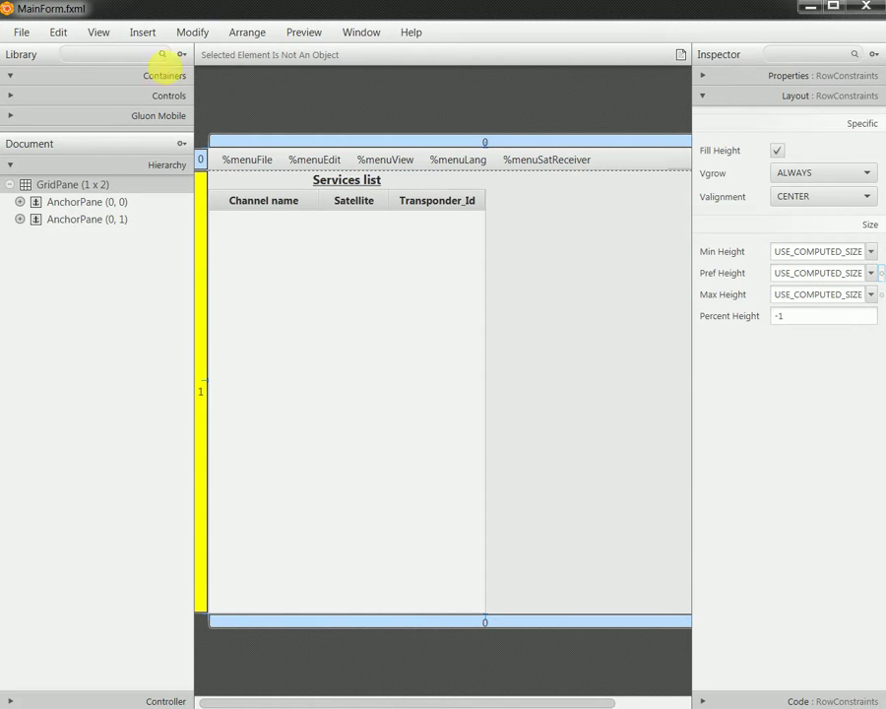
click(21, 31)
click(46, 148)
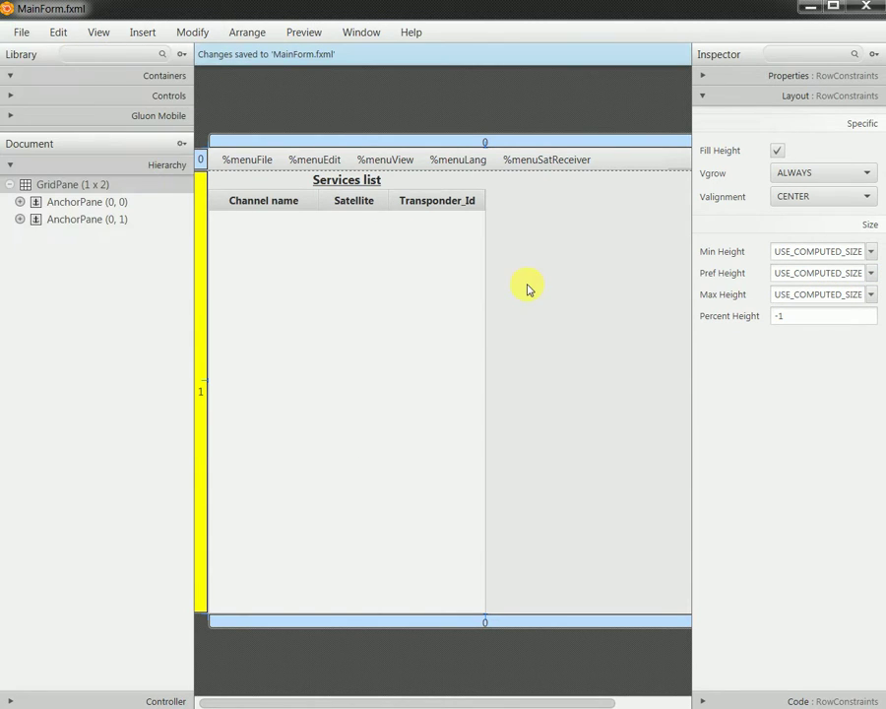
- Preview the form in a maximized window and close the preview
click(301, 33)
click(317, 59)
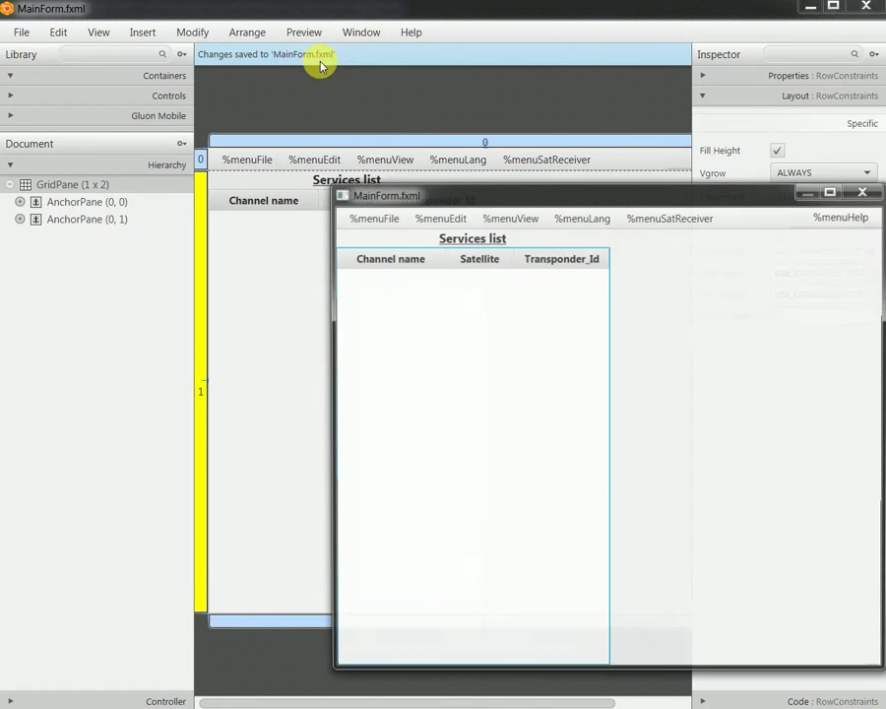
click(833, 189)
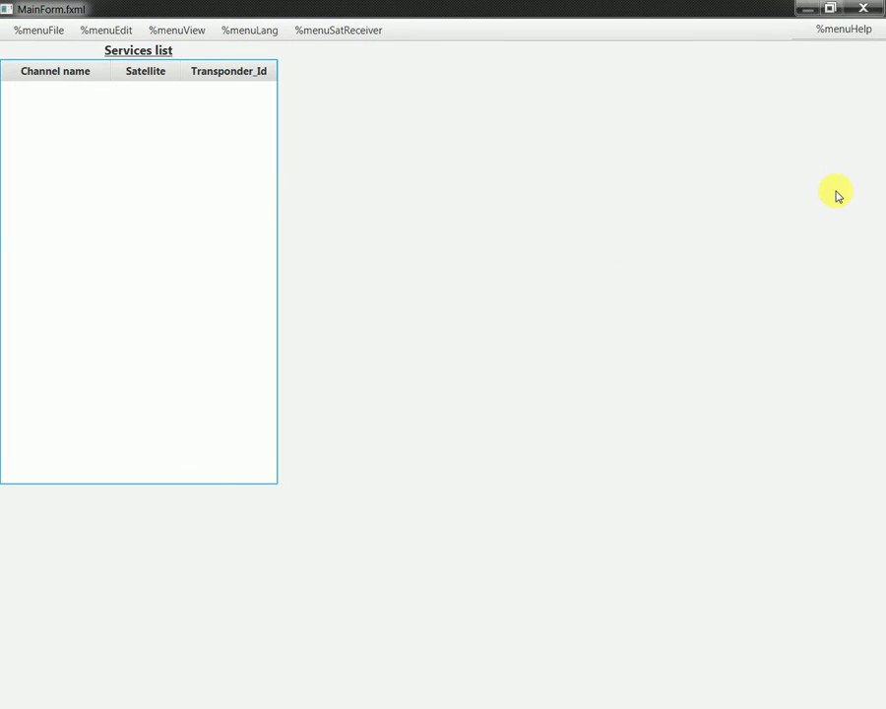
click(864, 9)
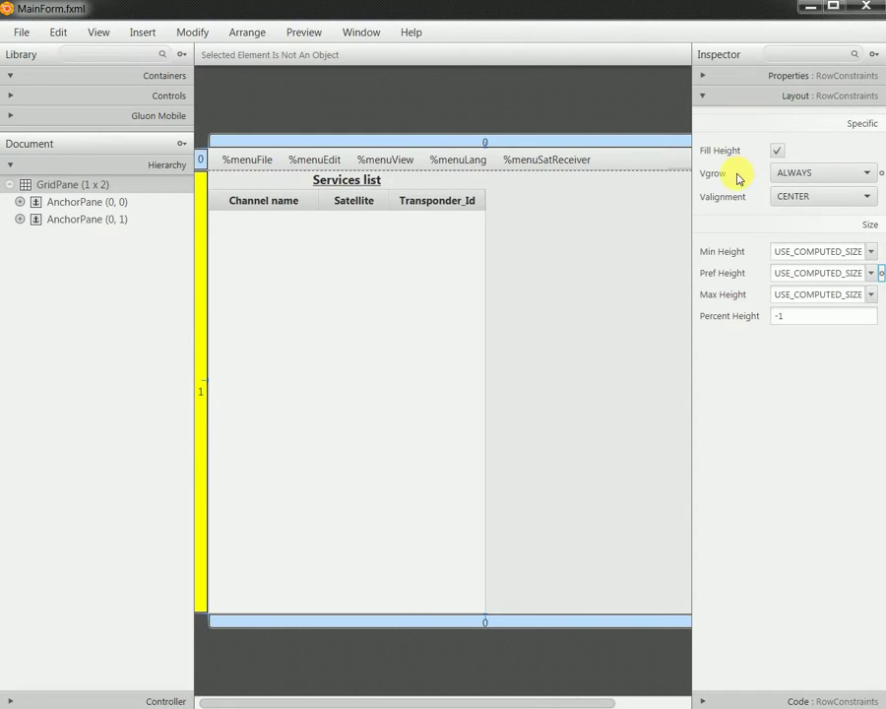
- Try INHERIT as the second row's vertical alignment, save the form, and check it in a preview
click(788, 197)
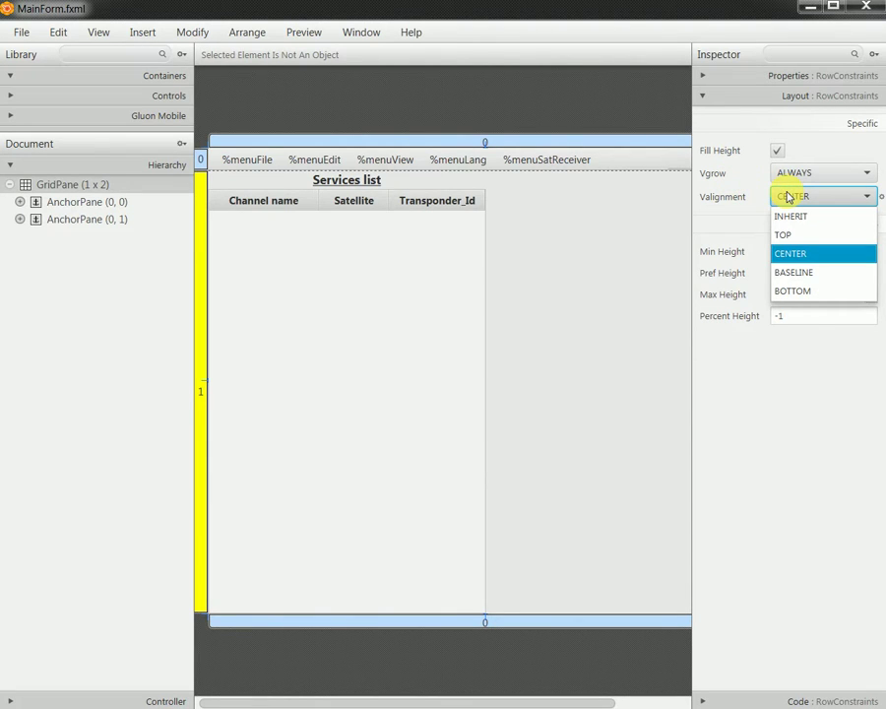
click(803, 217)
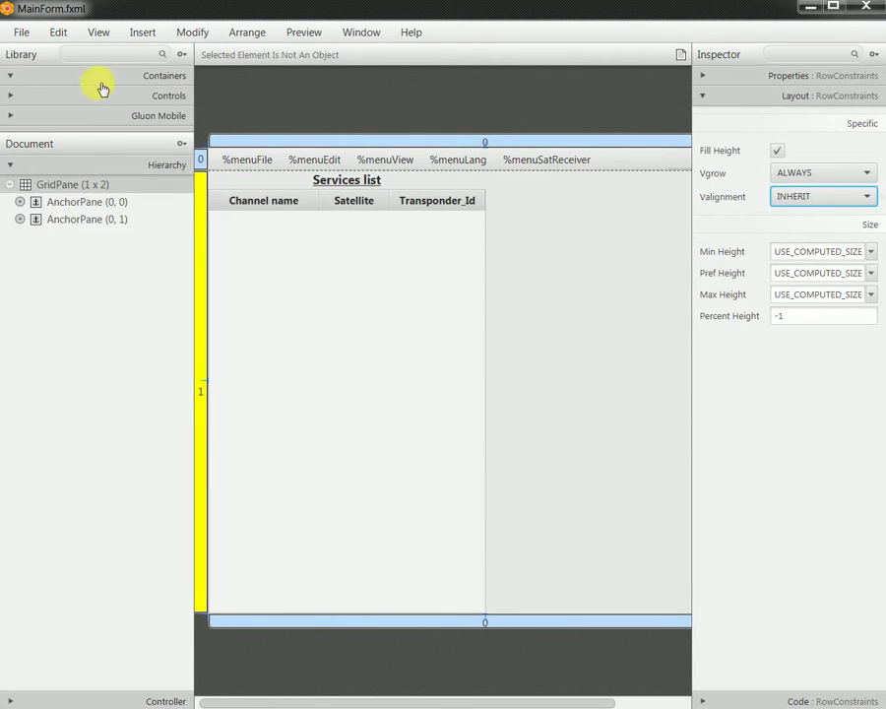
click(20, 32)
click(55, 145)
click(305, 33)
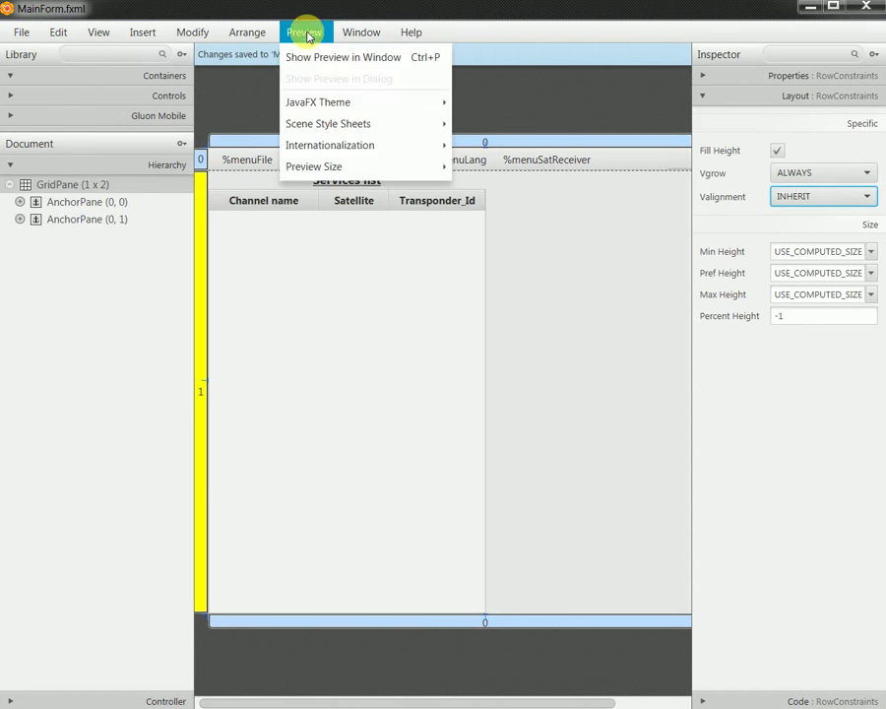
click(319, 57)
click(262, 36)
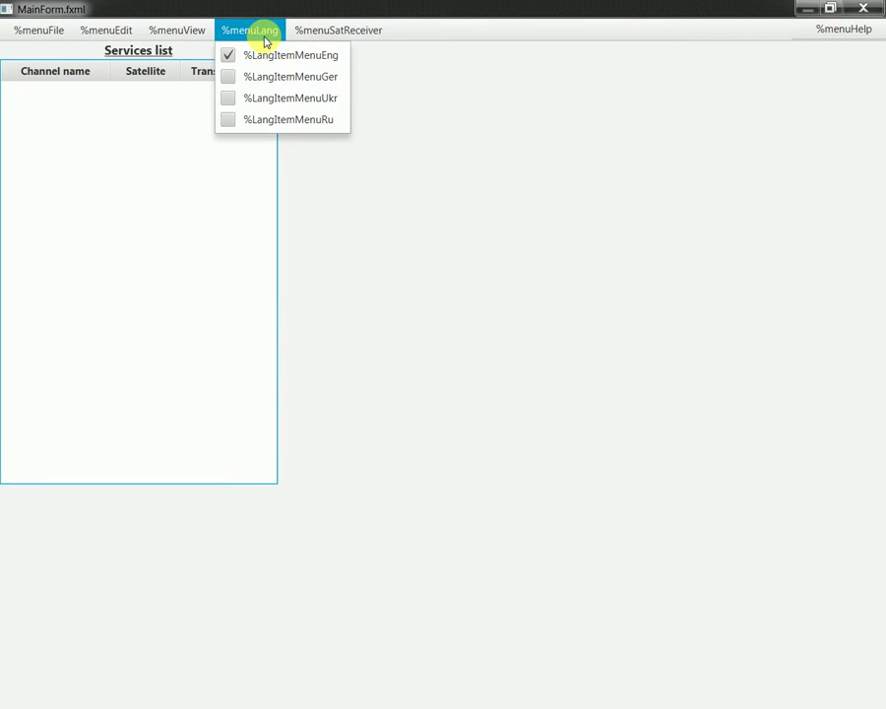
click(863, 9)
- Set the second row's vertical alignment back to CENTER and save MainForm.fxml
click(865, 196)
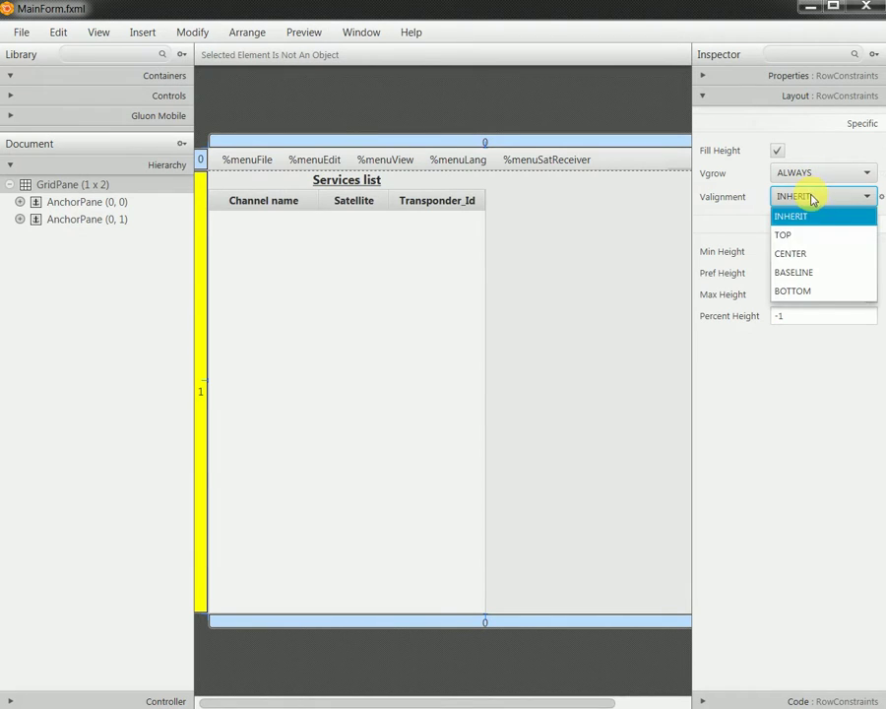
click(822, 251)
click(20, 32)
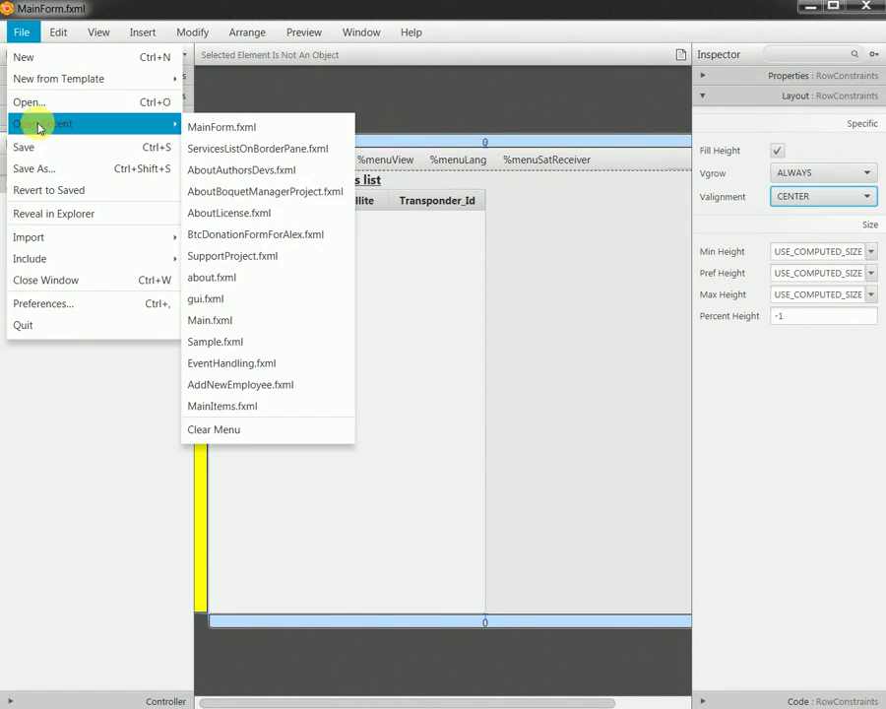
click(45, 144)
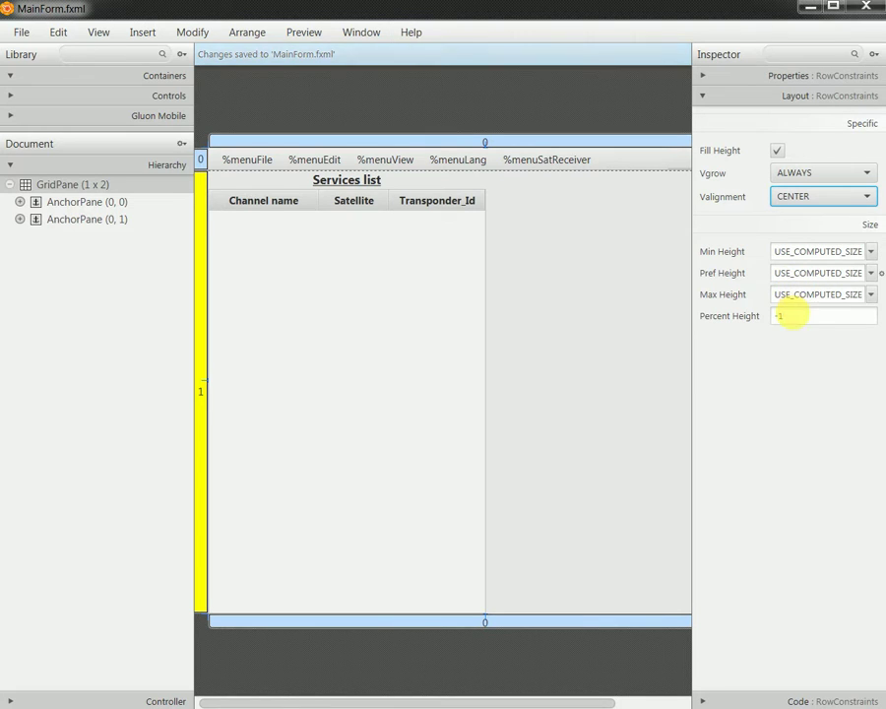
- Try a percent height of 1 and 0 for the second row and save the form
click(792, 313)
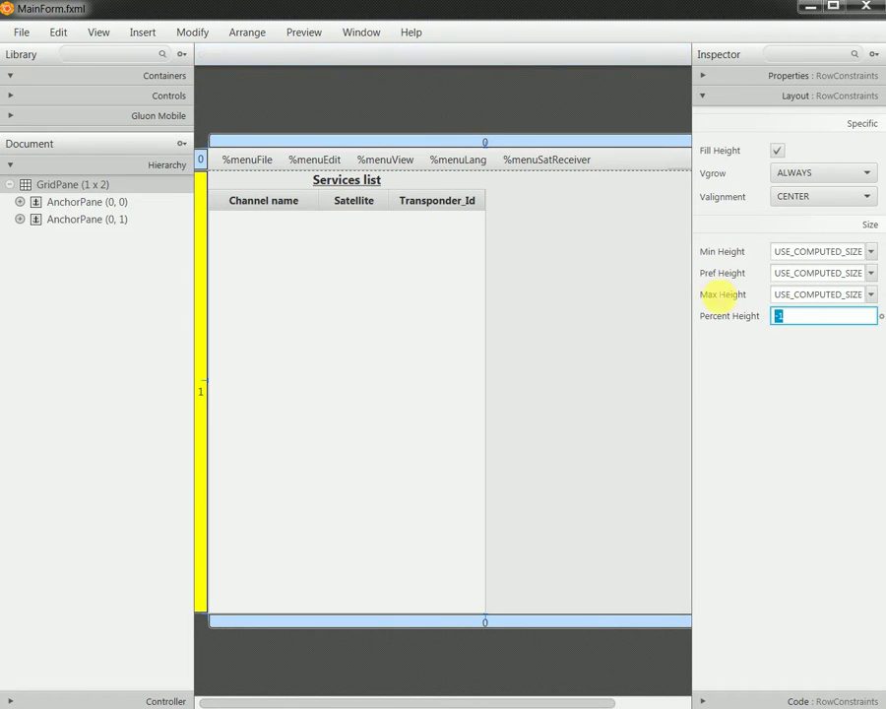
click(803, 338)
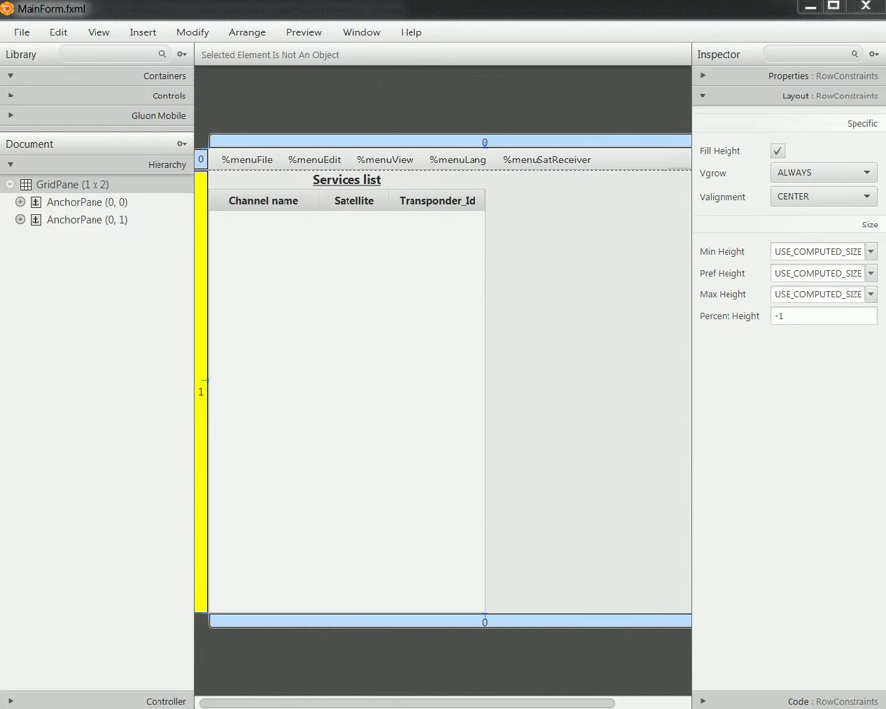
click(778, 315)
click(844, 377)
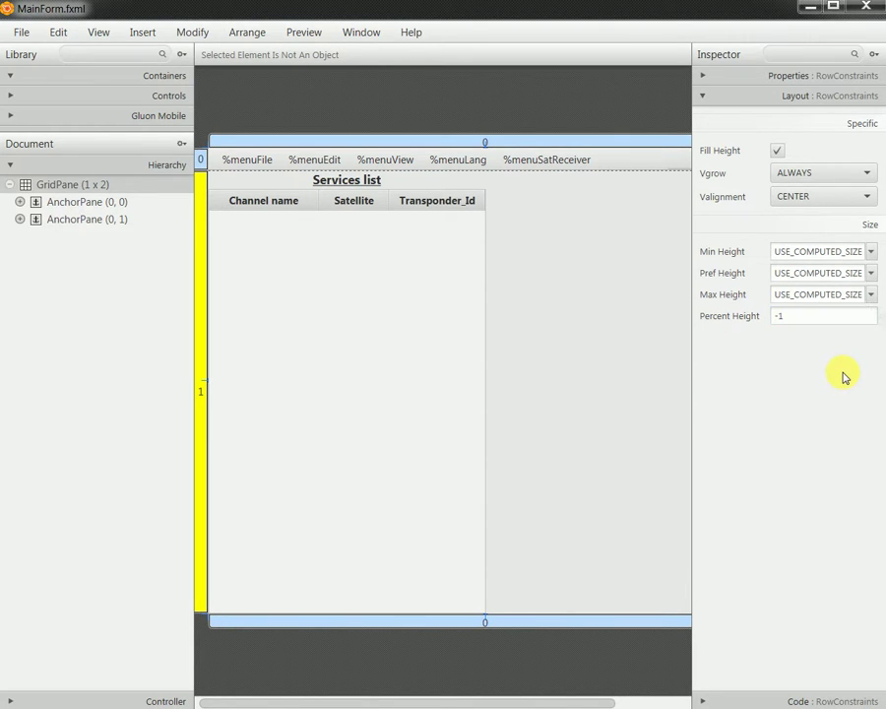
key(Tab)
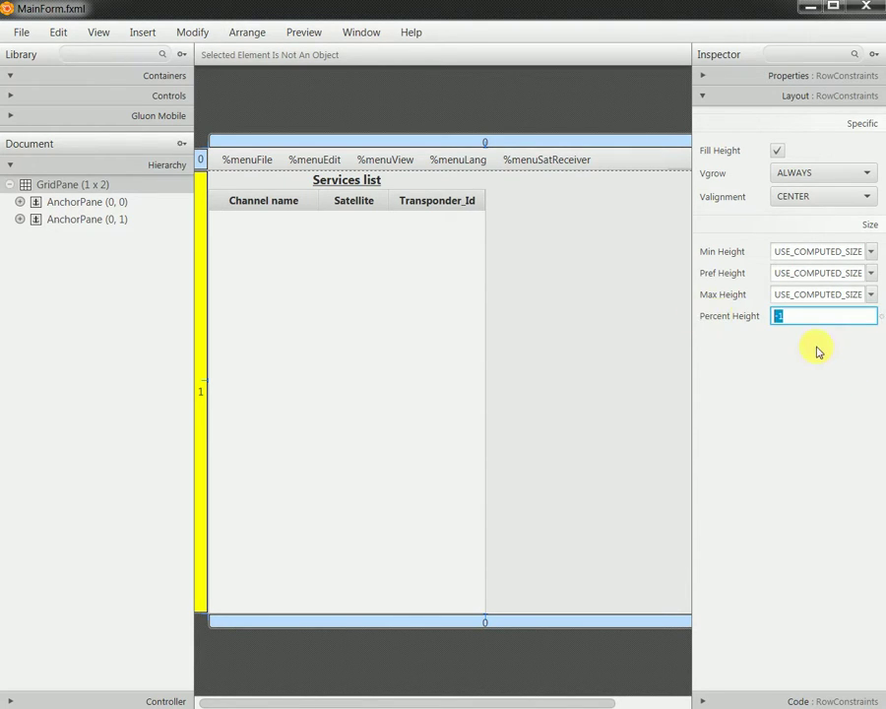
key(Return)
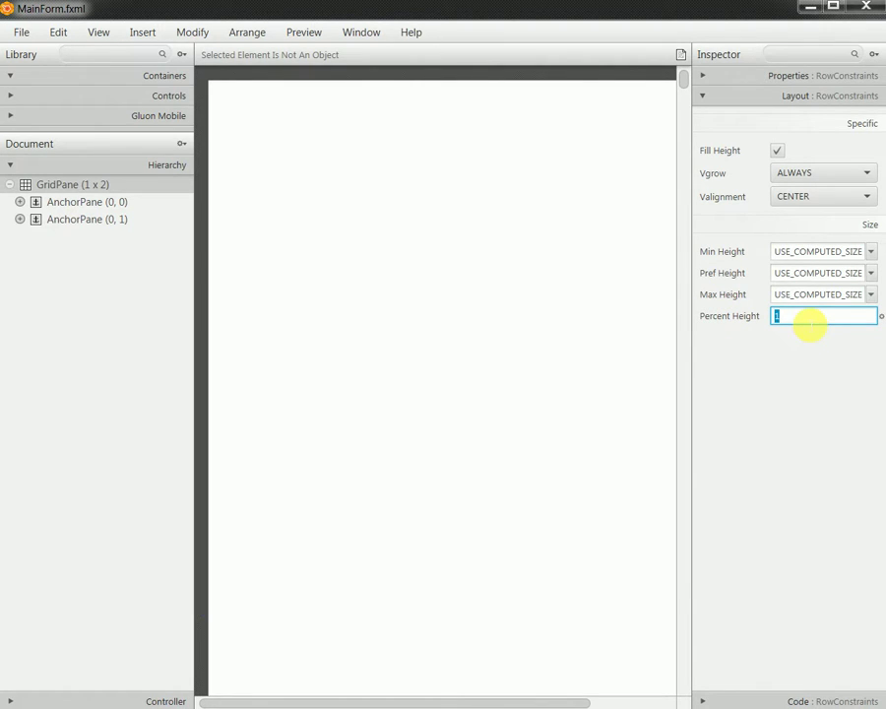
key(Return)
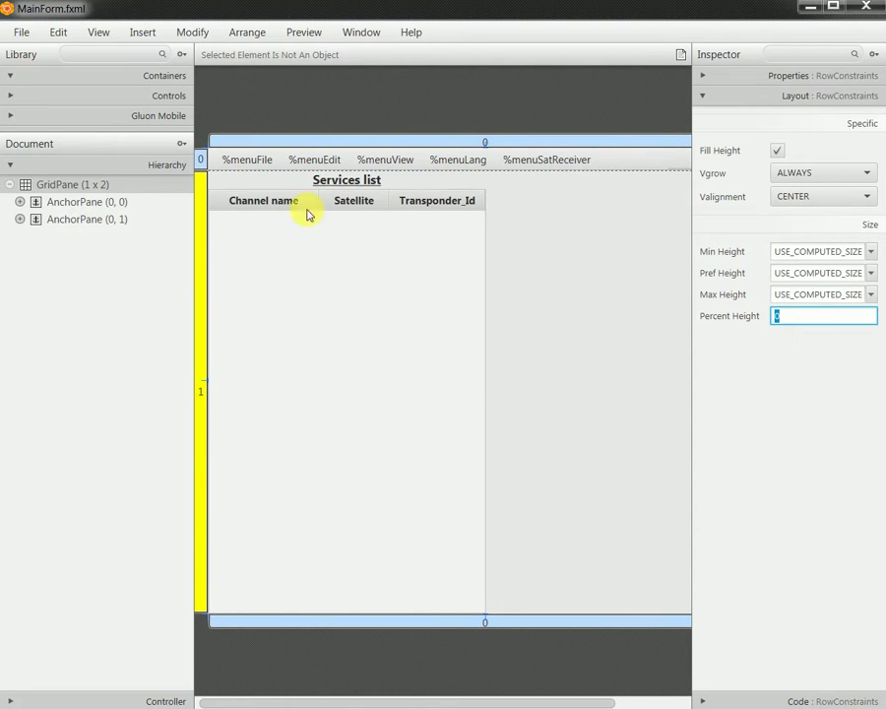
click(22, 33)
click(49, 147)
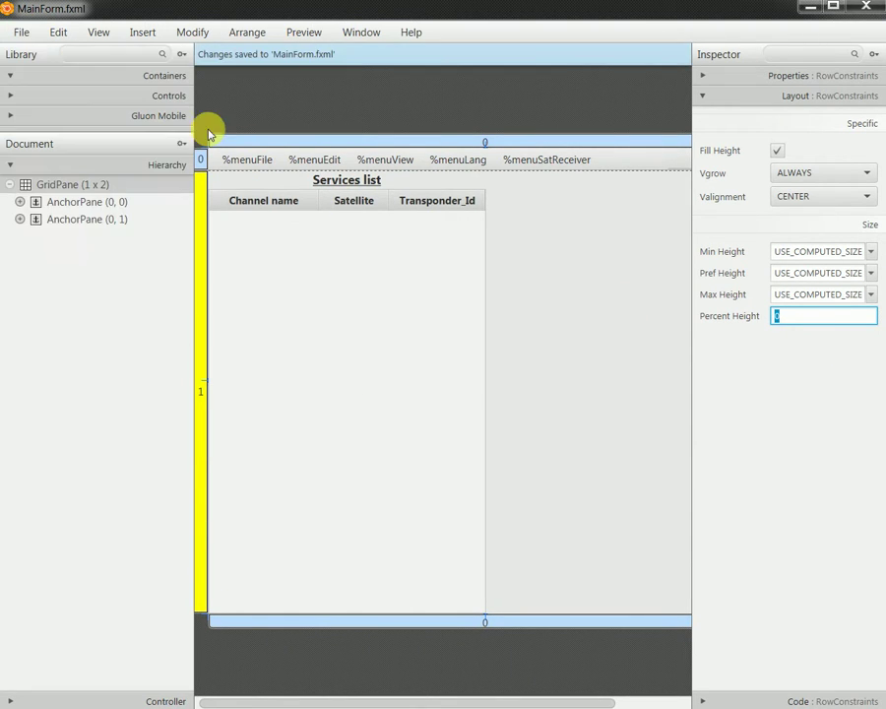
- Preview the form both maximized and at normal size, and reset the second row's percent height to -1
click(305, 33)
click(314, 56)
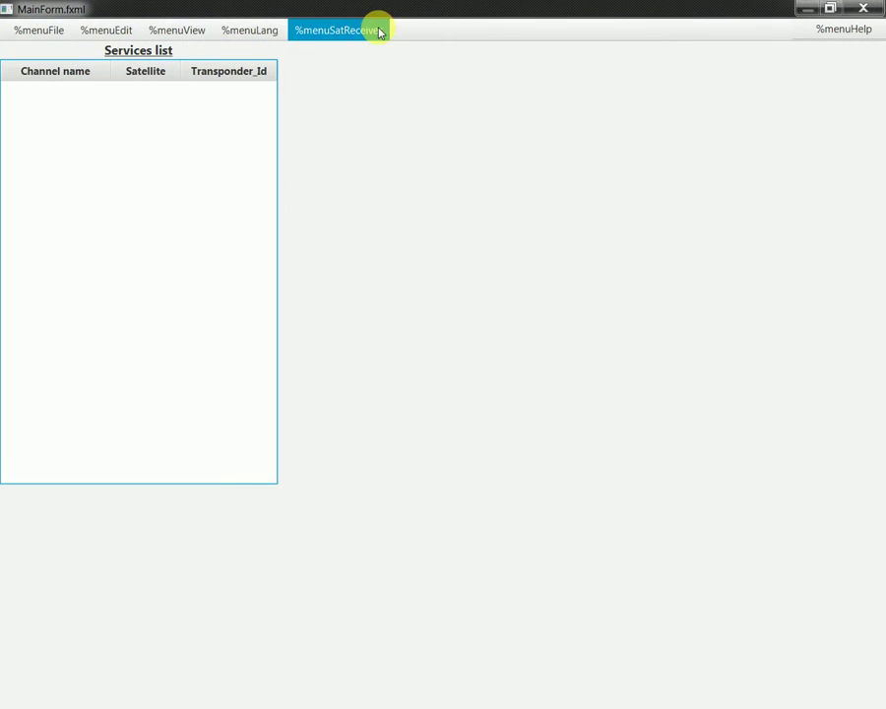
double_click(406, 16)
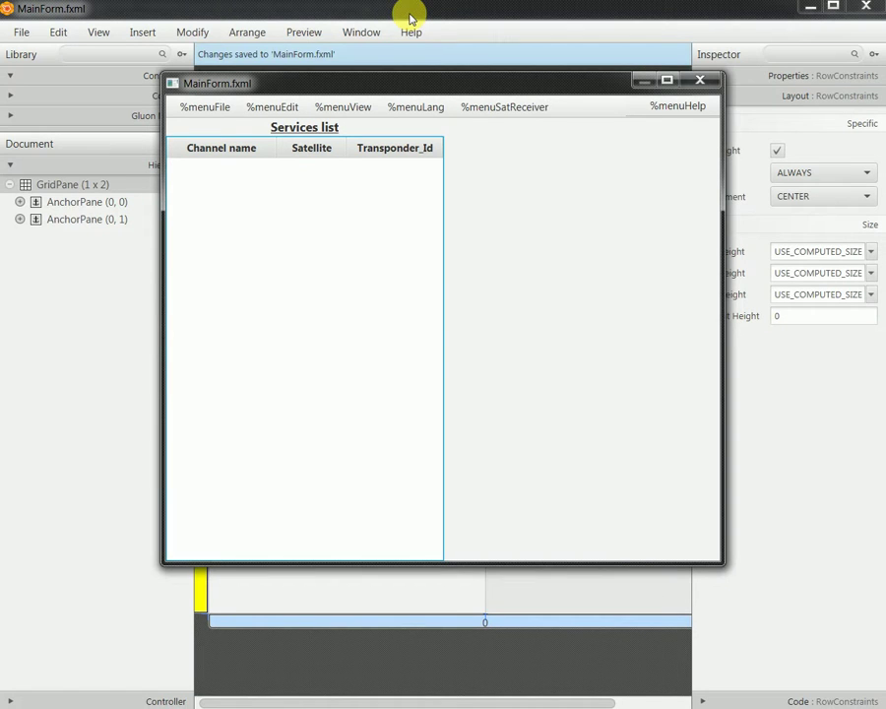
click(700, 80)
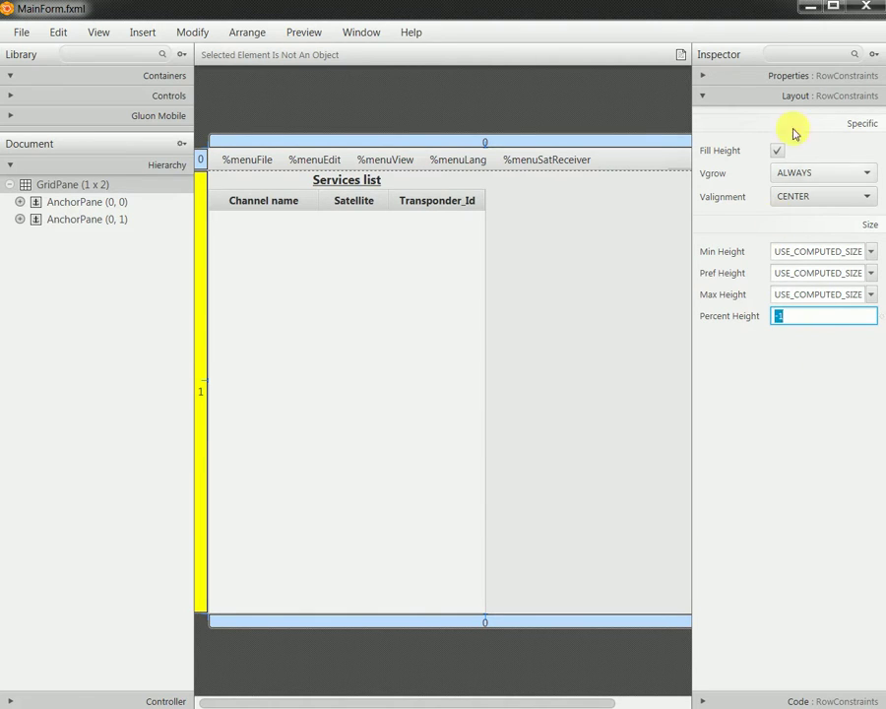
- Set the Vgrow of AnchorPane (0, 1) to INHERIT and compare its grid constraints with those of AnchorPane (0, 0)
click(798, 77)
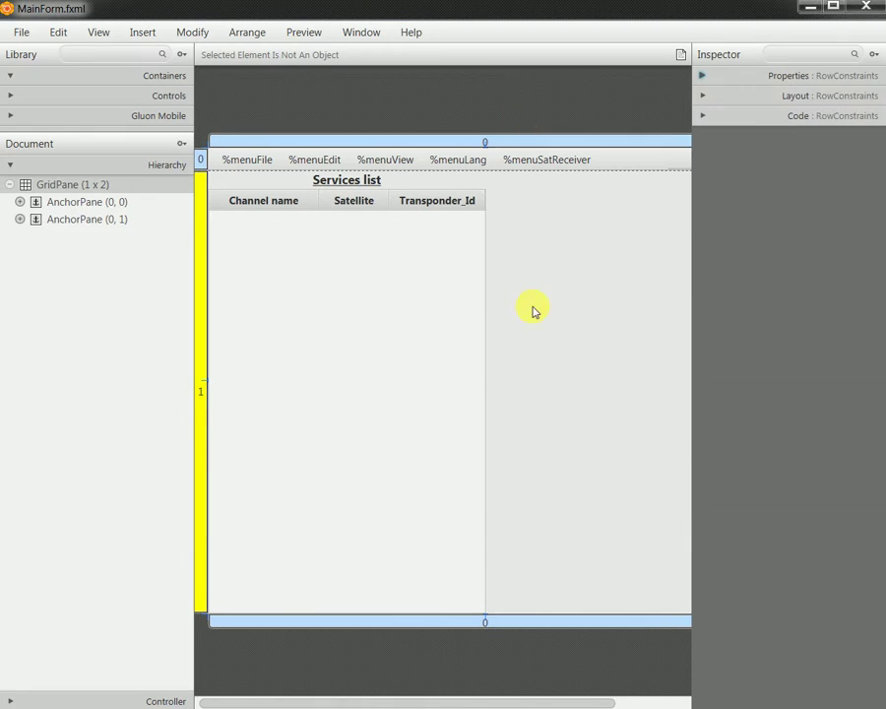
click(553, 312)
click(823, 97)
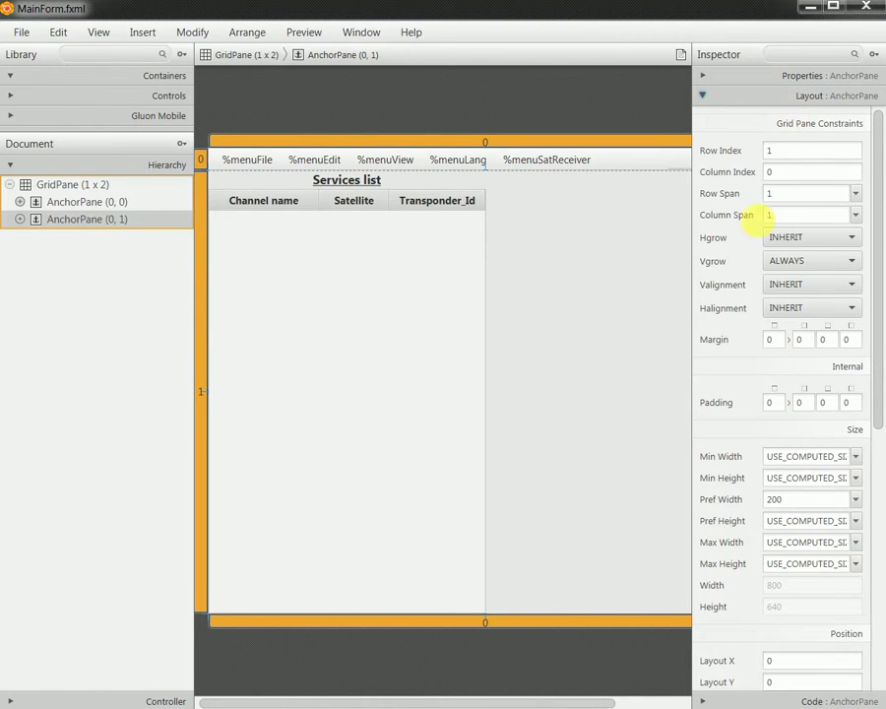
click(776, 262)
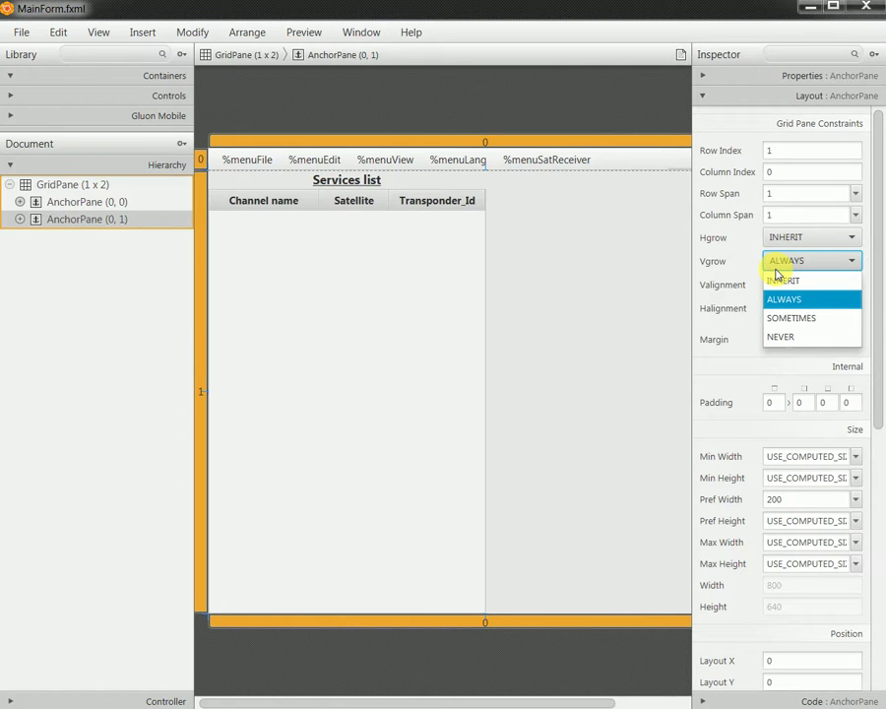
click(780, 282)
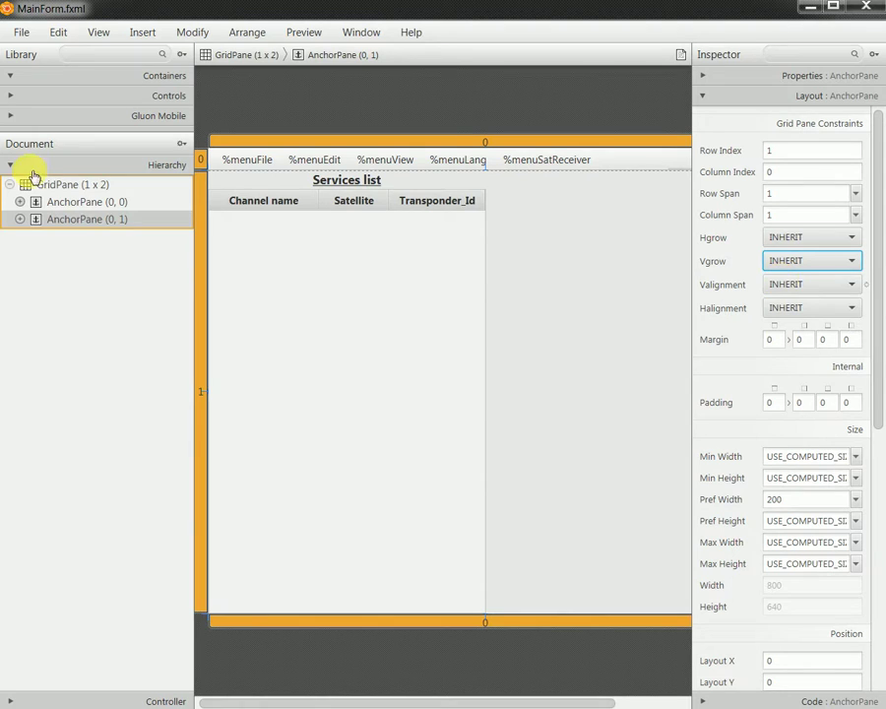
click(66, 202)
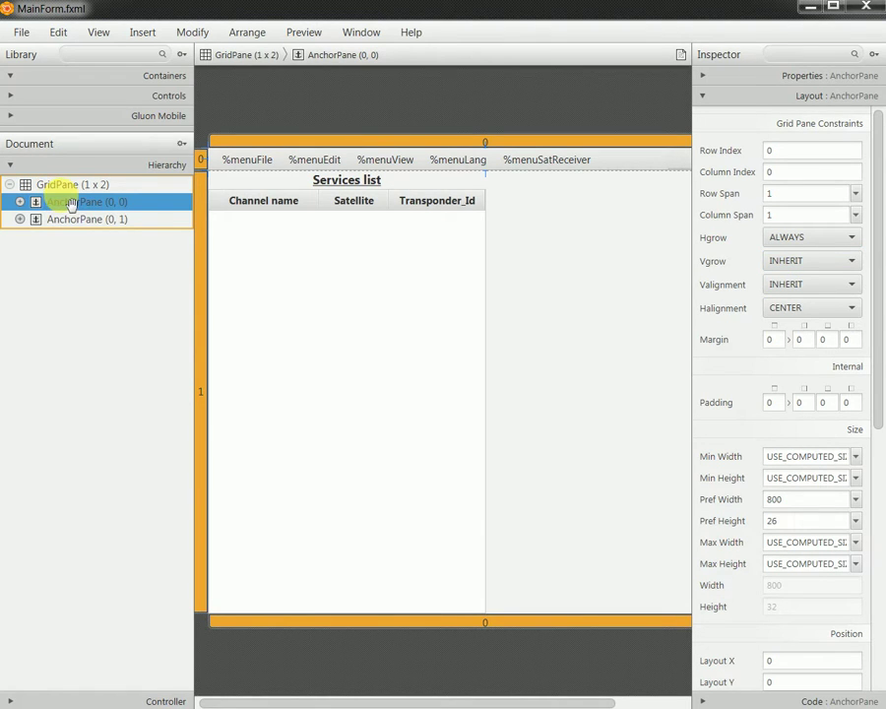
click(83, 223)
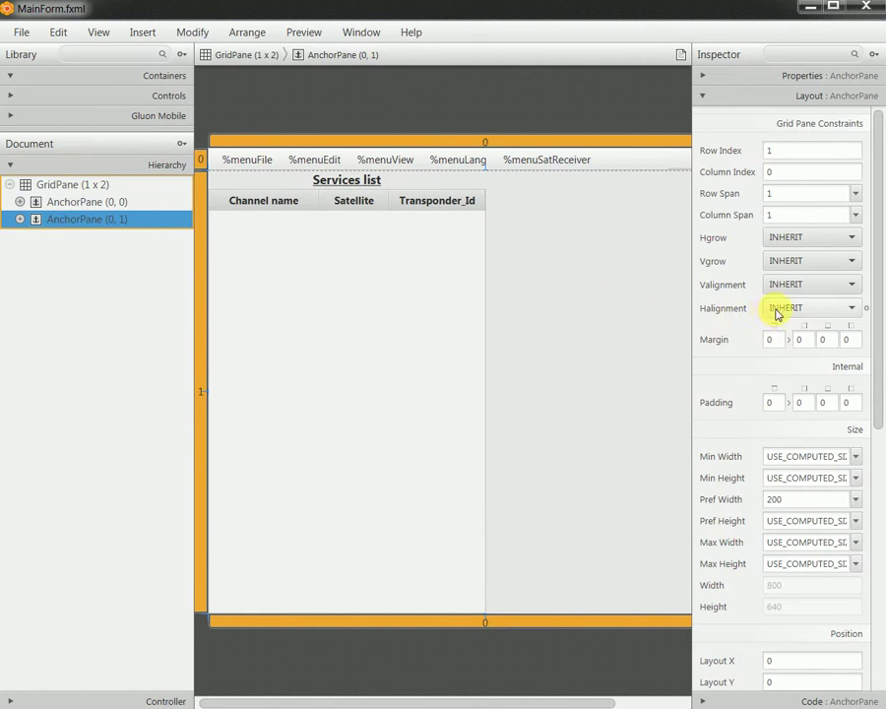
- Set AnchorPane (0, 1)'s Halignment to LEFT and Valignment to CENTER, and save MainForm.fxml
click(806, 309)
click(795, 348)
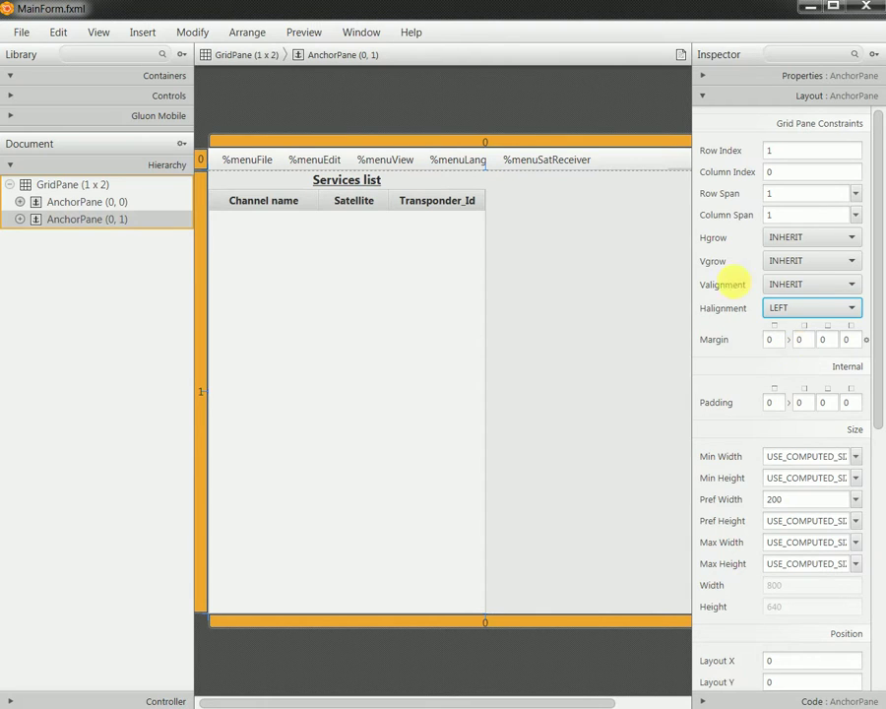
click(780, 288)
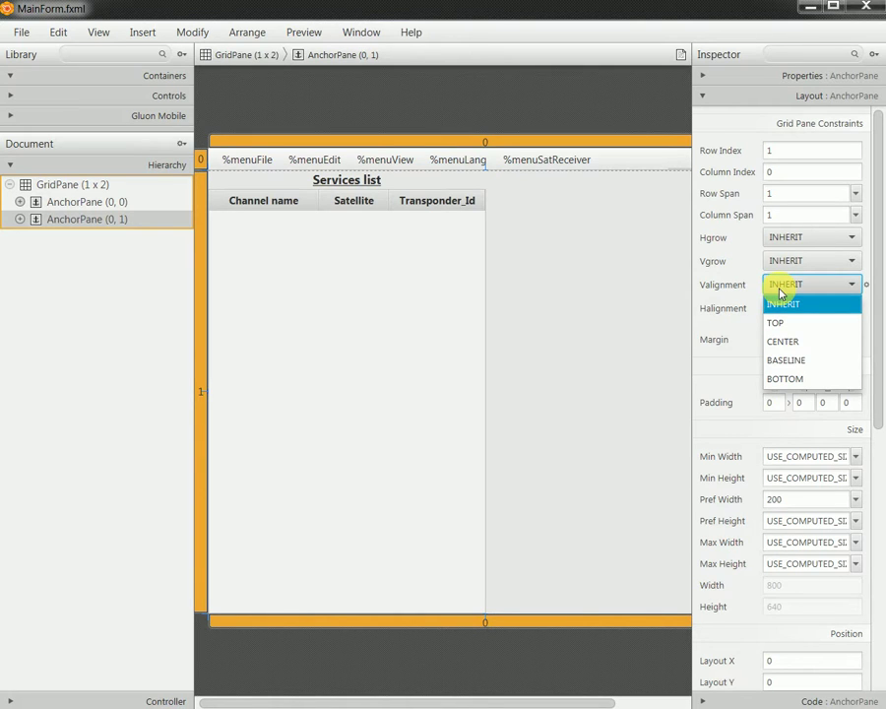
click(799, 341)
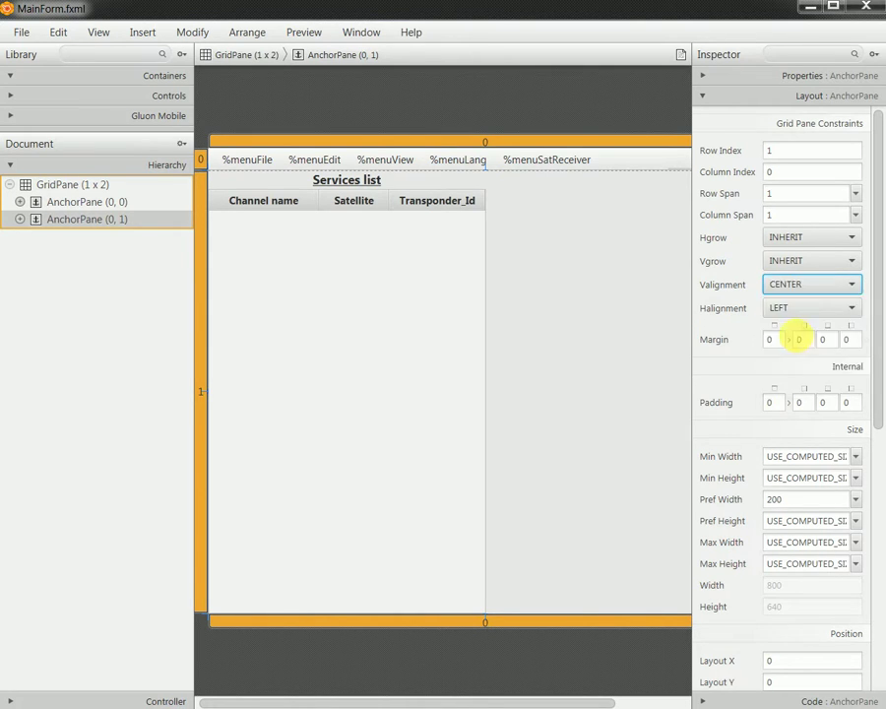
click(26, 34)
click(59, 146)
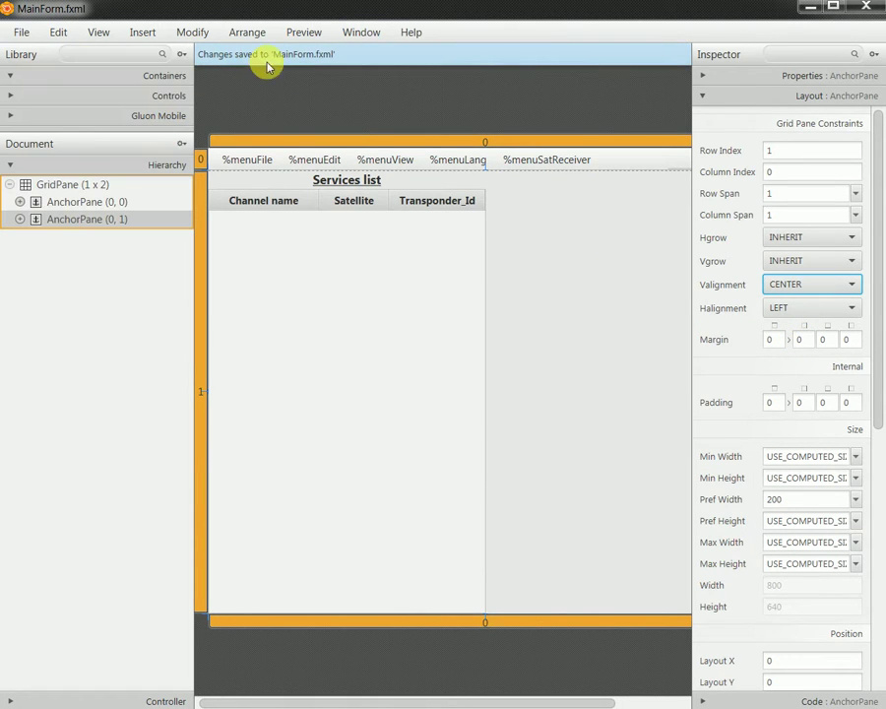
- Preview the form in a maximized window to check the services list height, and close the preview
click(293, 35)
key(ctrl+p)
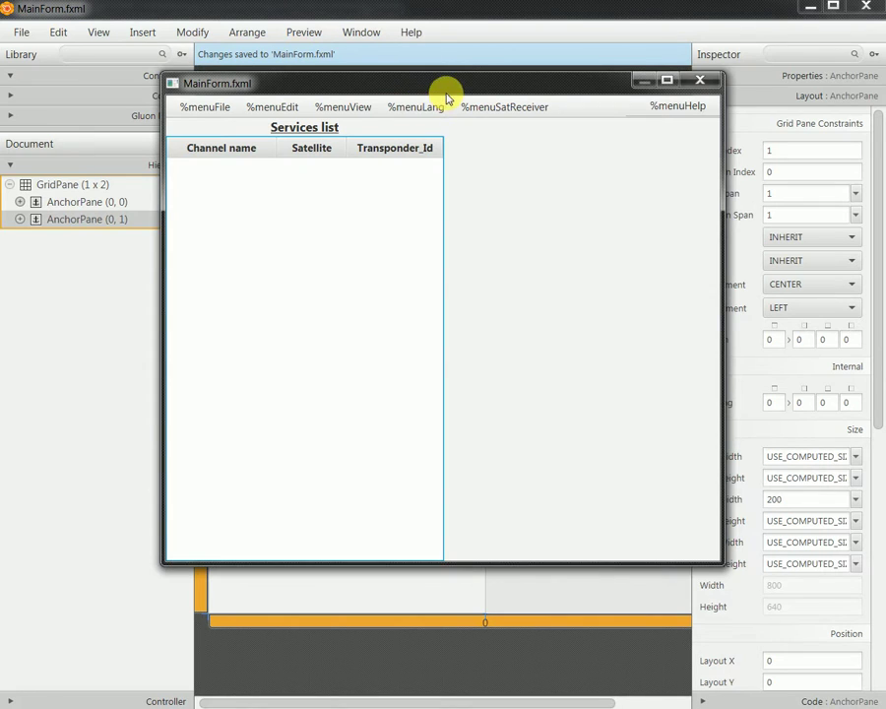
double_click(456, 83)
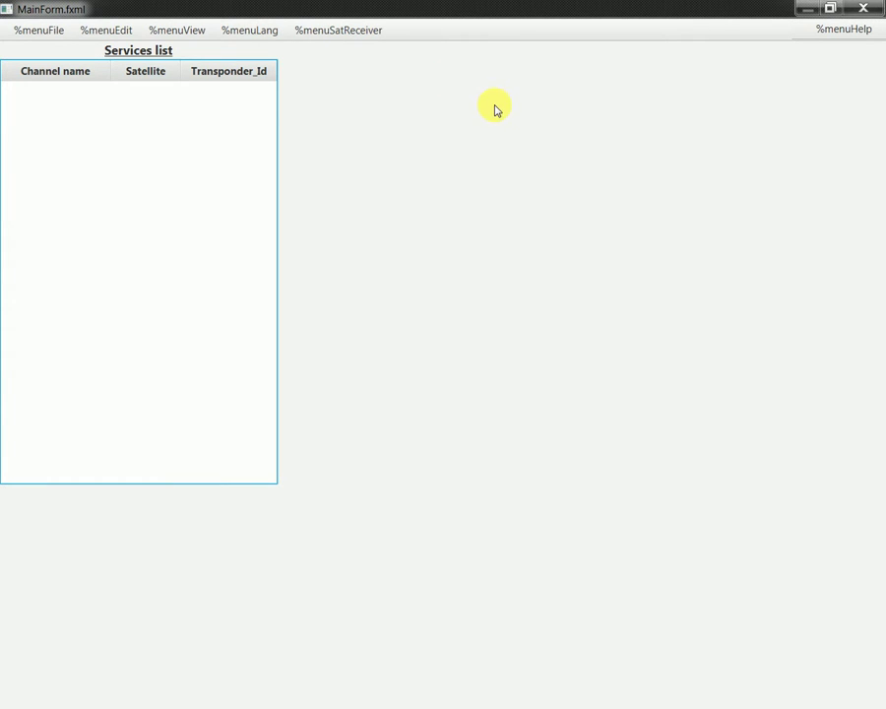
click(861, 10)
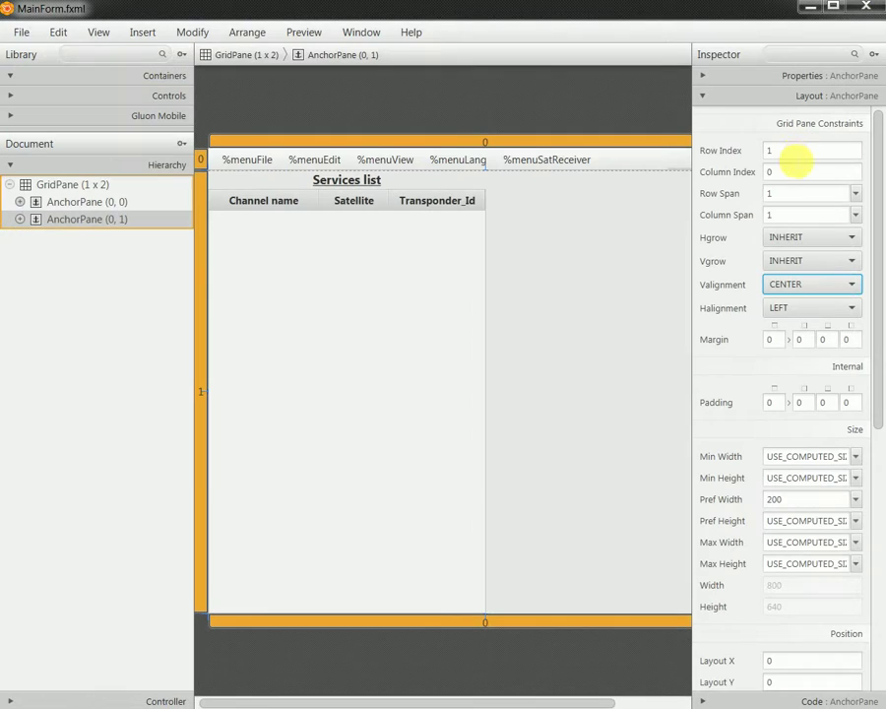
- Set the second grid row's Vgrow to INHERIT, keeping Fill Height enabled, and save MainForm.fxml
click(192, 240)
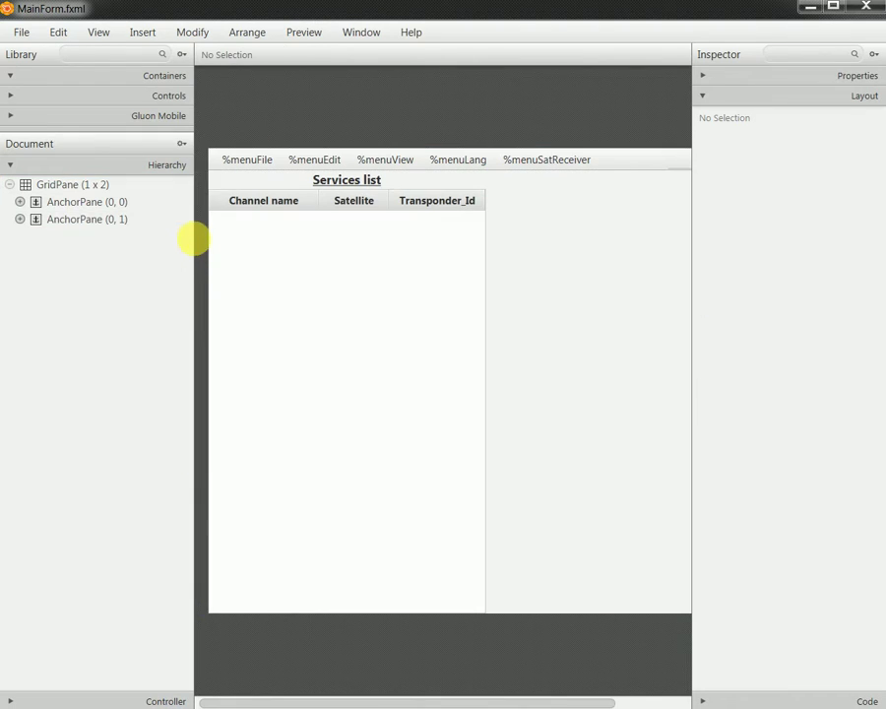
click(254, 270)
click(202, 230)
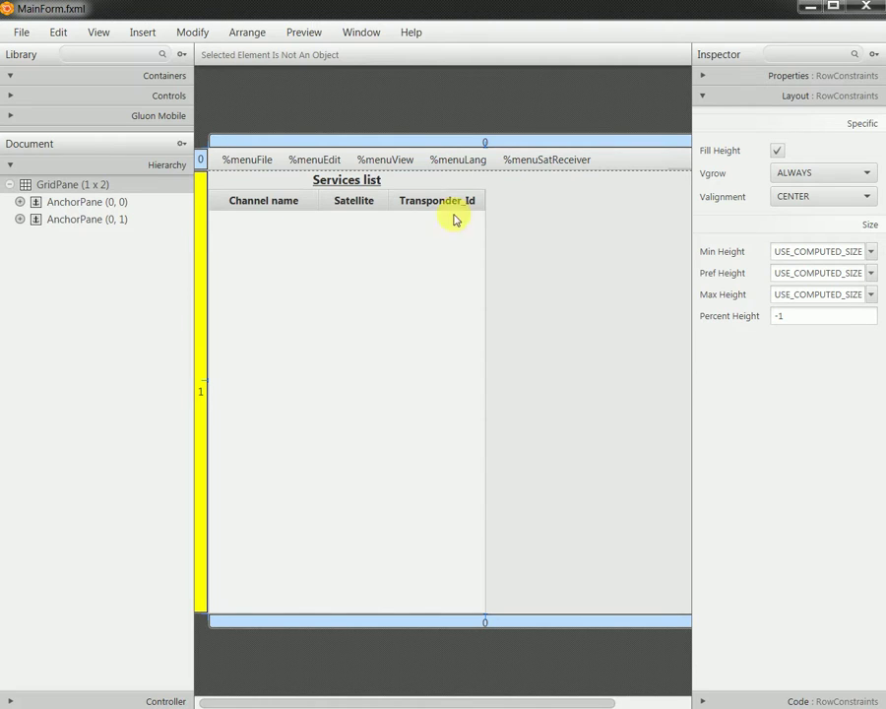
click(778, 151)
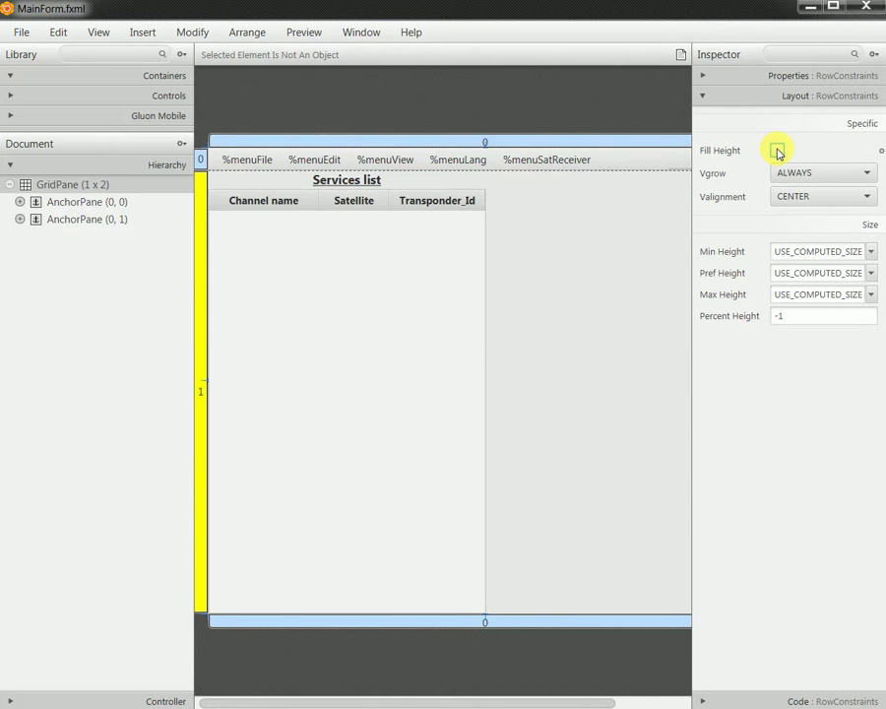
click(777, 151)
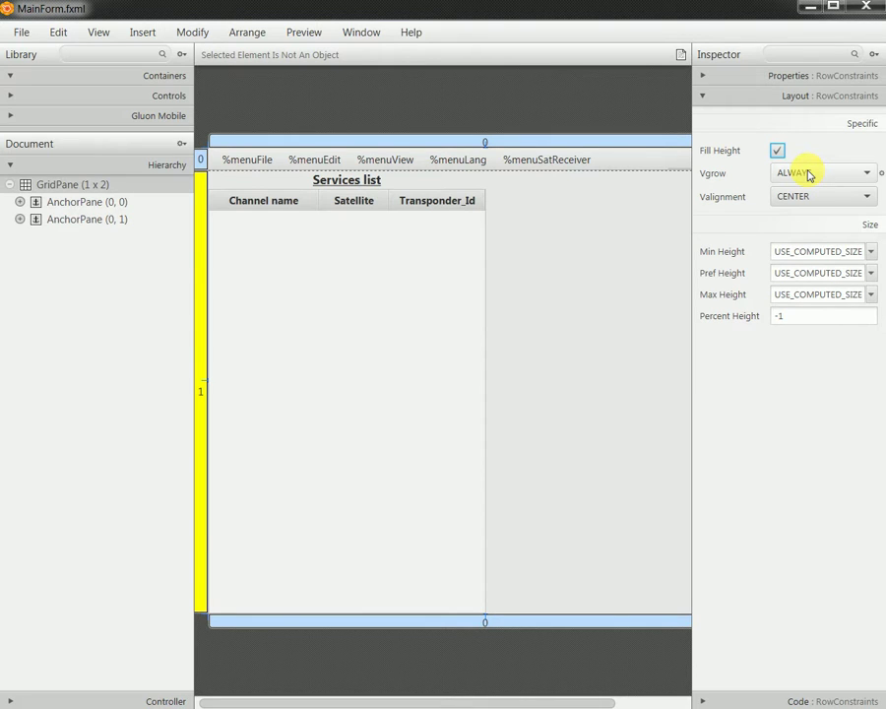
click(816, 175)
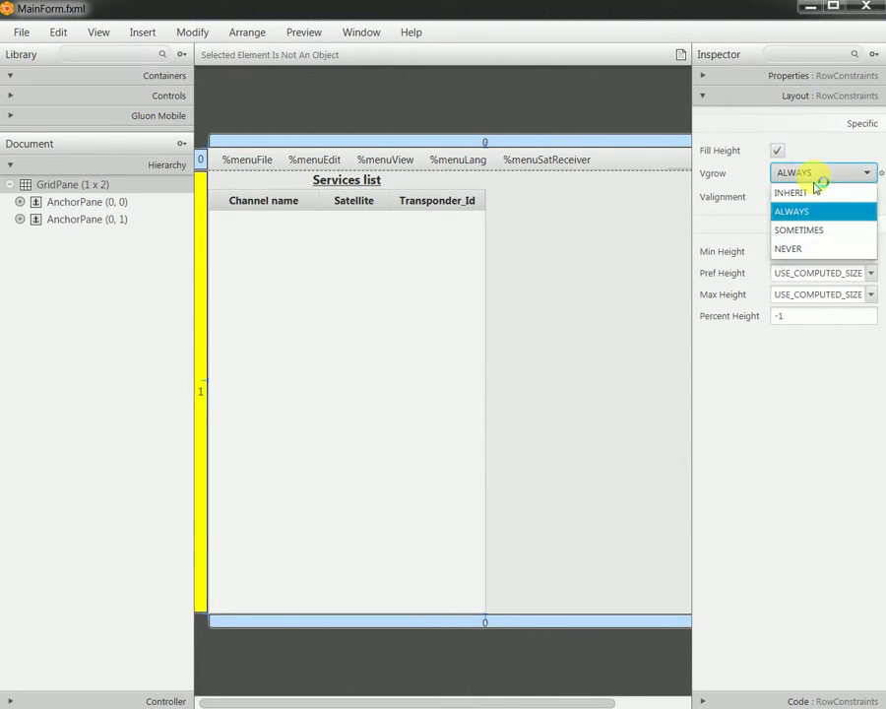
click(812, 193)
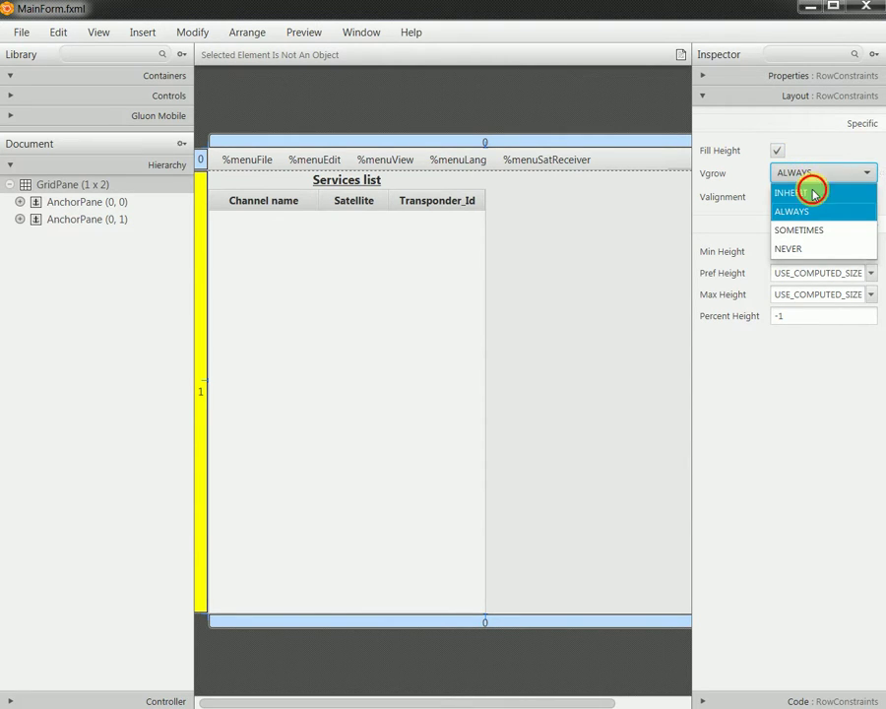
click(21, 32)
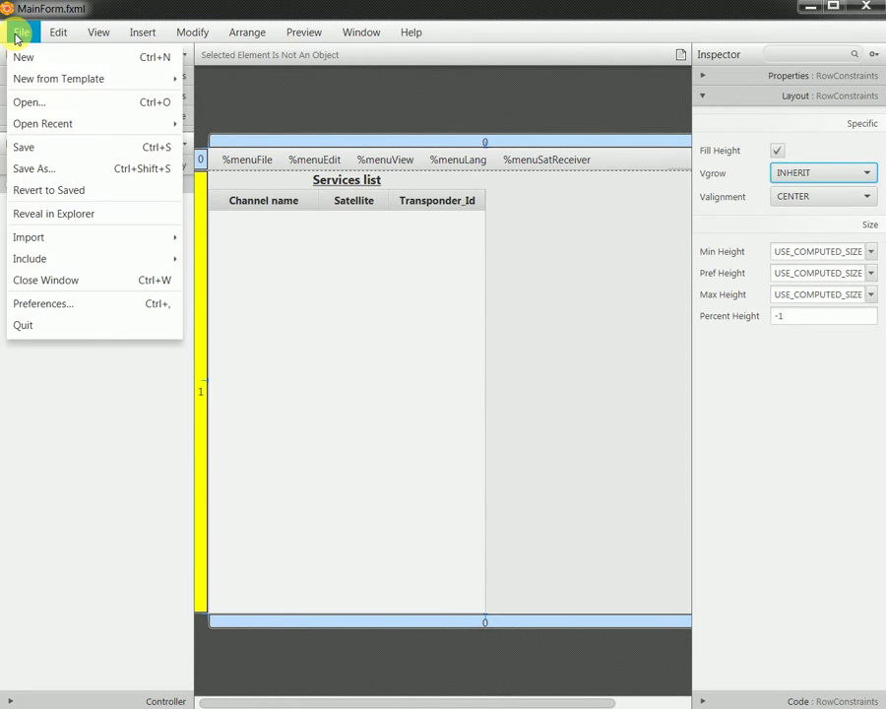
click(56, 145)
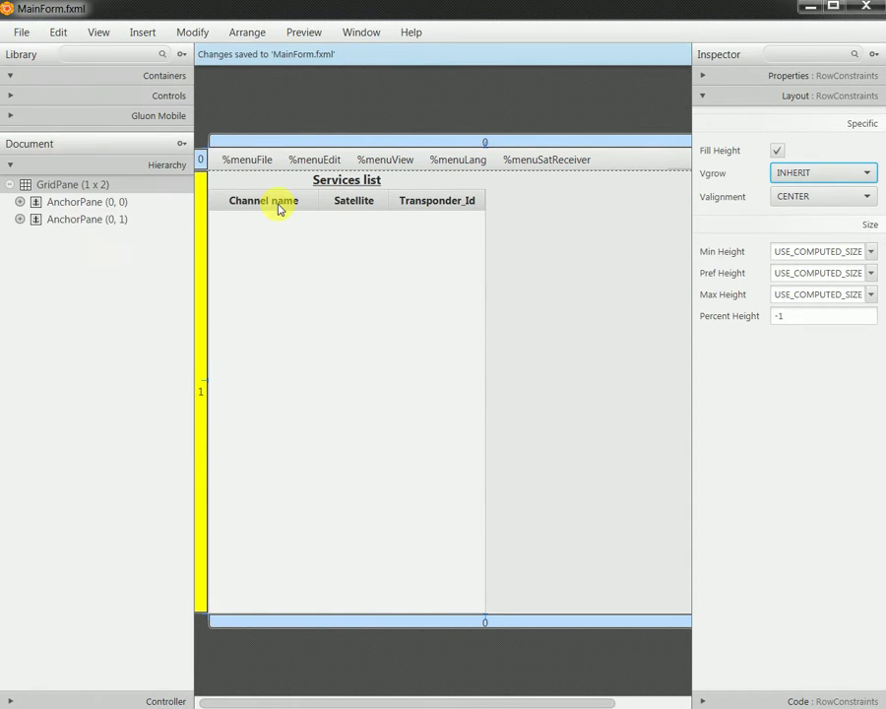
- Preview the form at both normal and maximized size with the row's new Vgrow setting, and close the preview
click(308, 36)
click(317, 58)
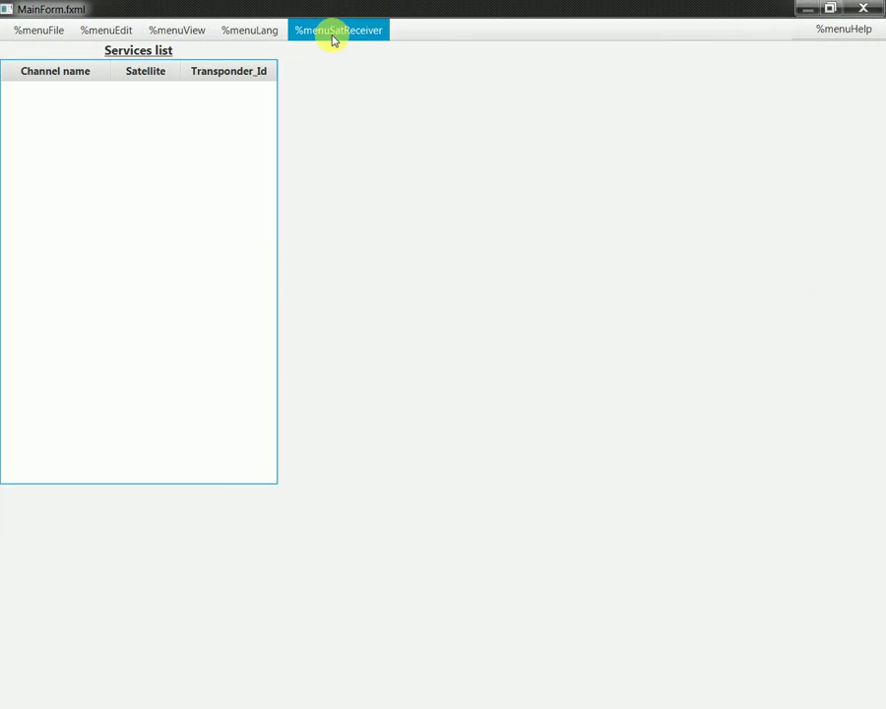
double_click(344, 14)
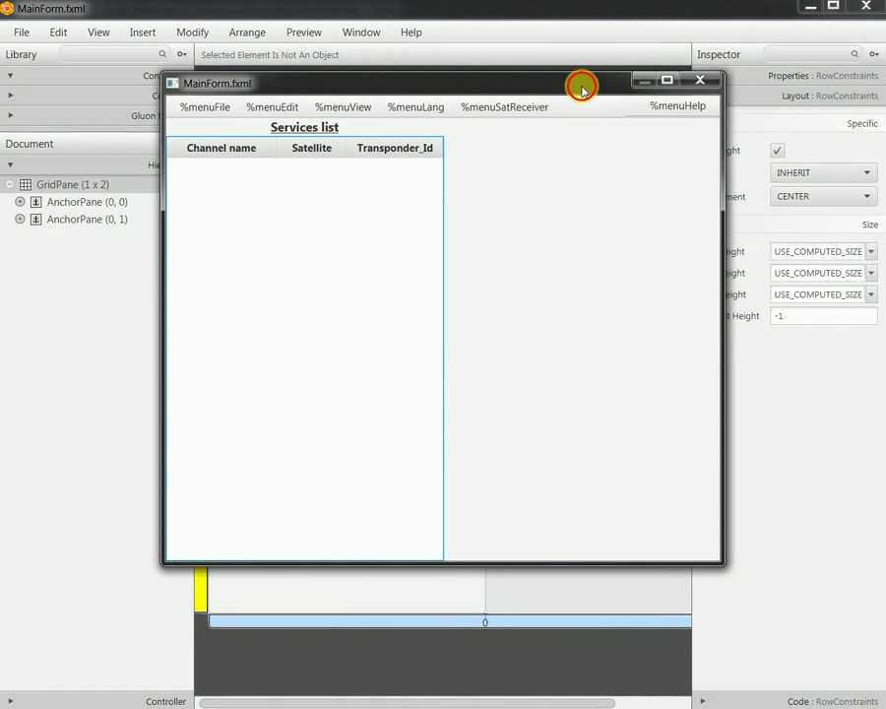
double_click(580, 85)
click(866, 9)
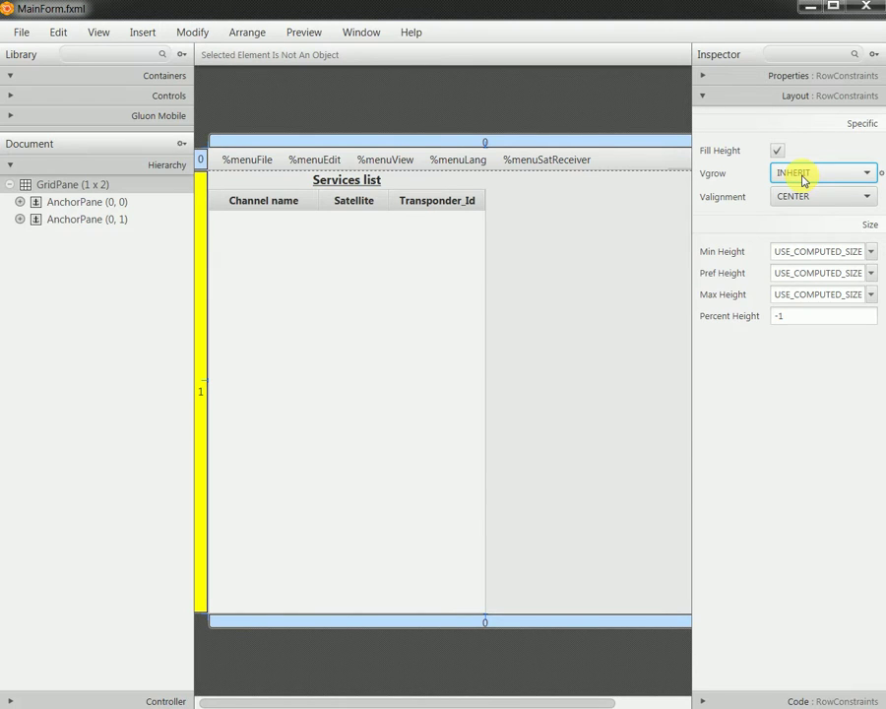
- Open the included file of the FXML BorderPane inside AnchorPane (0, 1), switching to the ServicesListOnBorderPane.fxml window
double_click(83, 224)
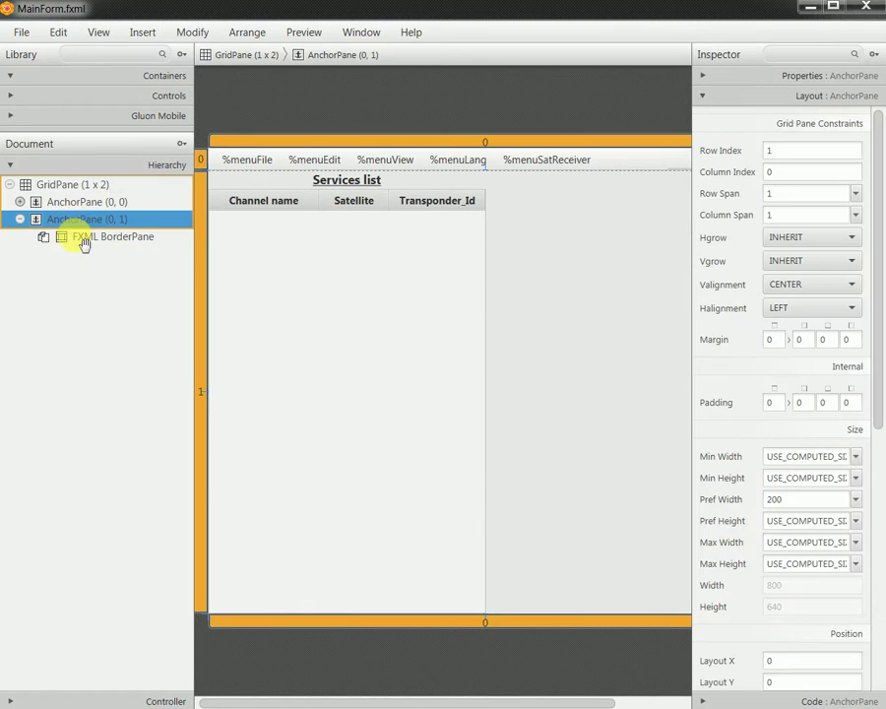
click(76, 237)
right_click(79, 237)
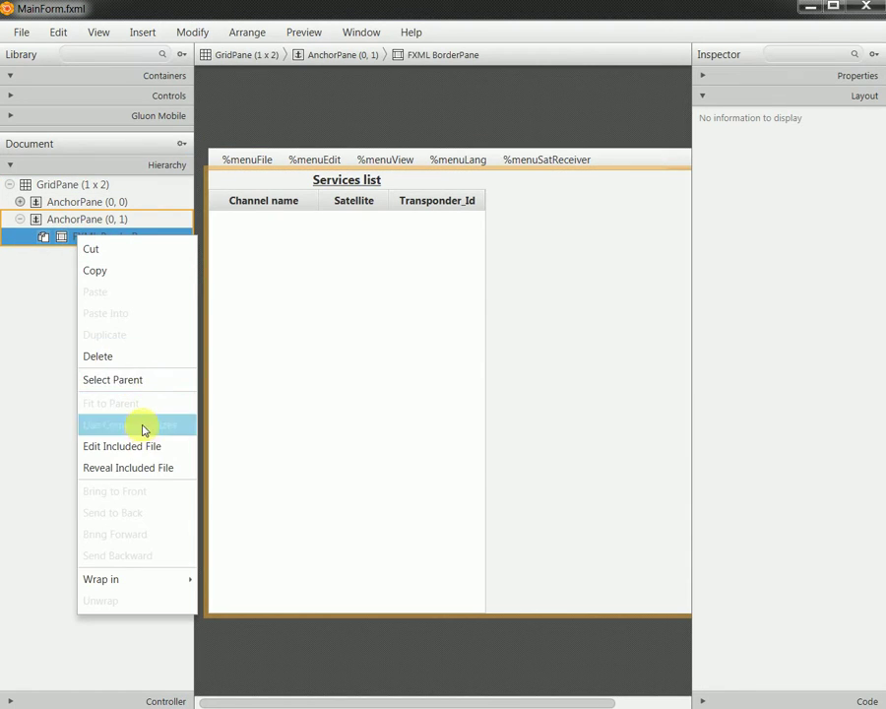
click(217, 362)
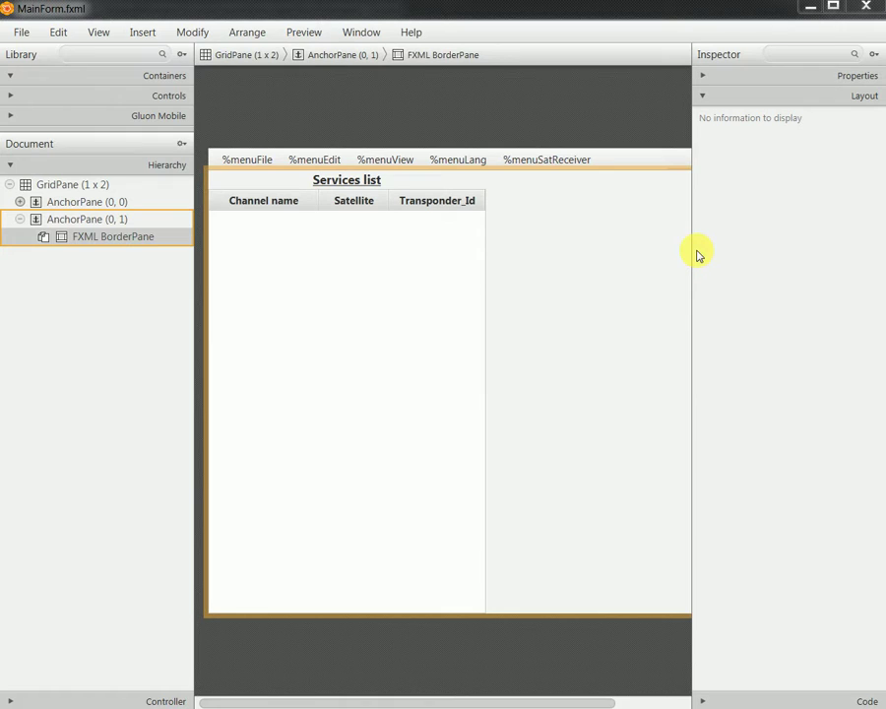
click(141, 241)
right_click(145, 243)
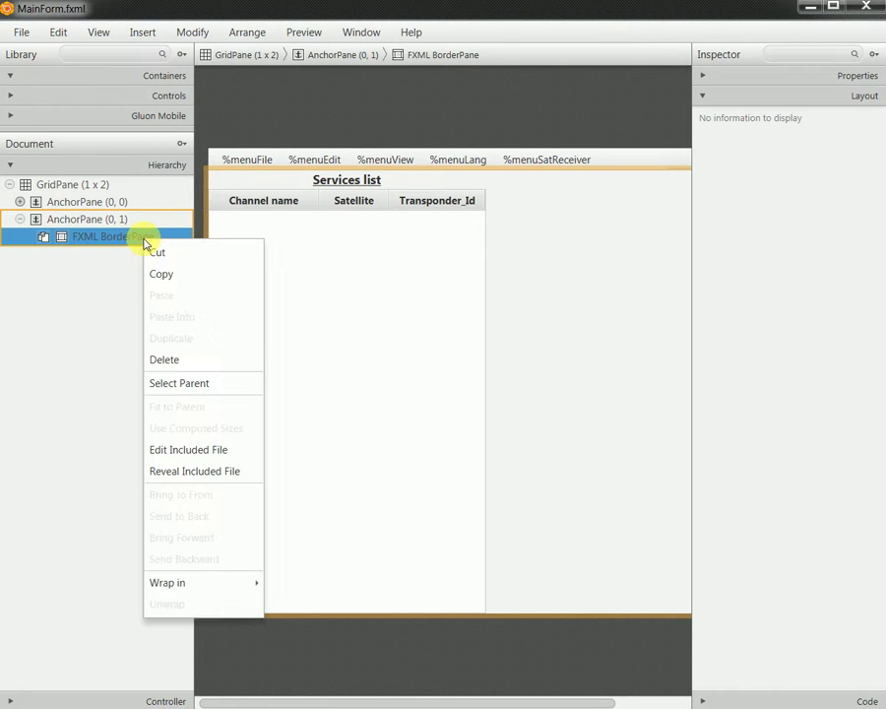
click(188, 449)
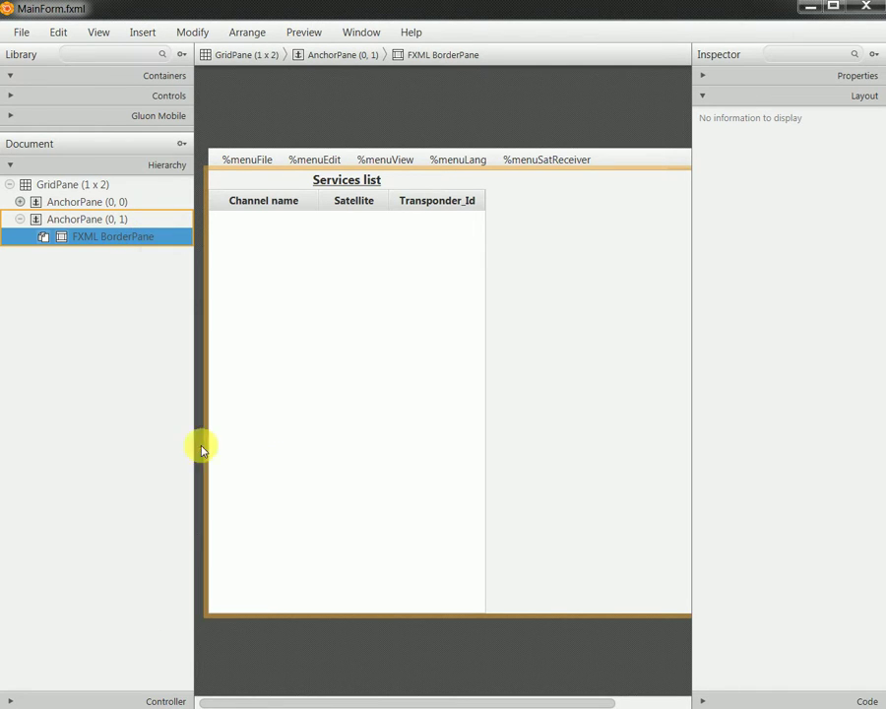
click(808, 9)
key(alt+Tab)
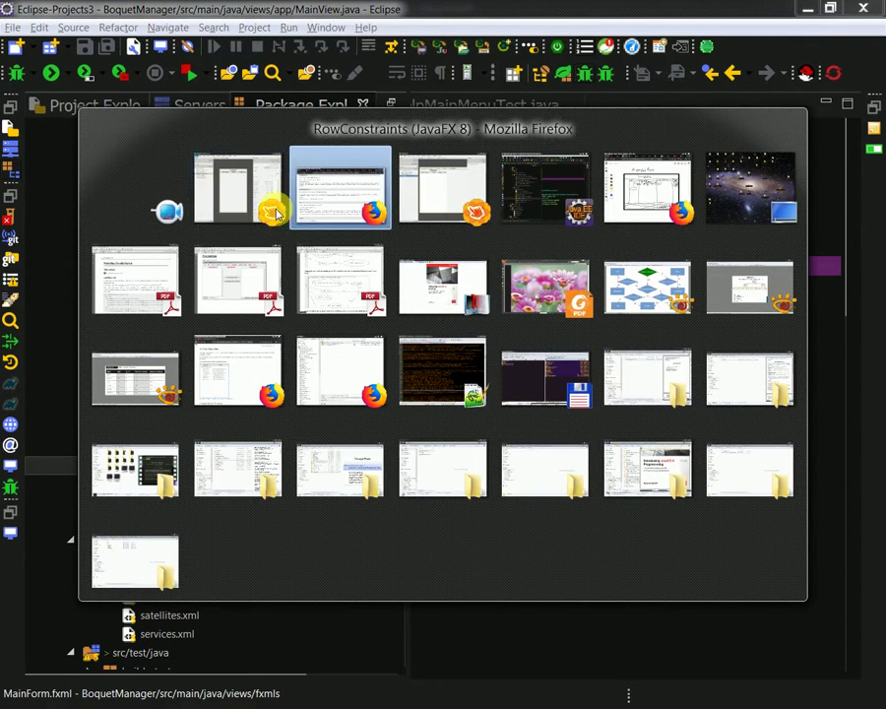
key(Escape)
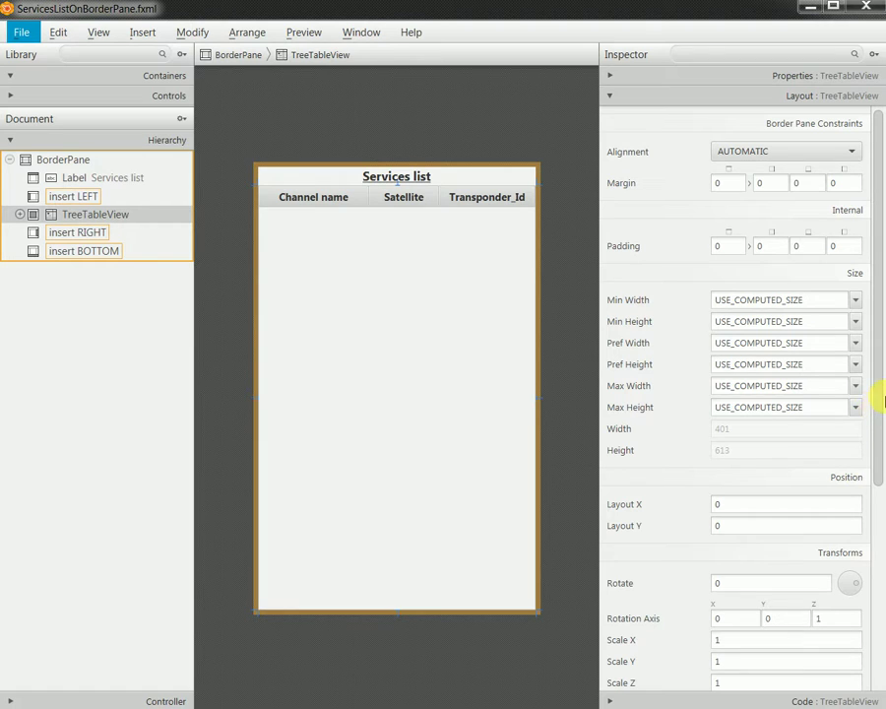
- Try the BASELINE_LEFT alignment on the TreeTableView and return it to AUTOMATIC
scroll(877, 394, down, 1)
click(758, 122)
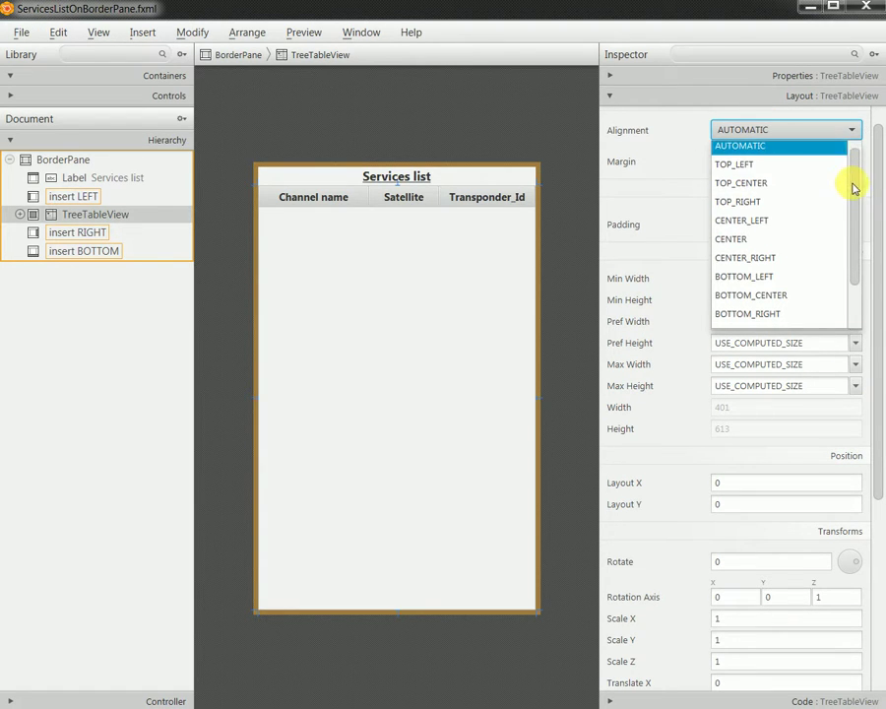
drag(853, 187, 857, 238)
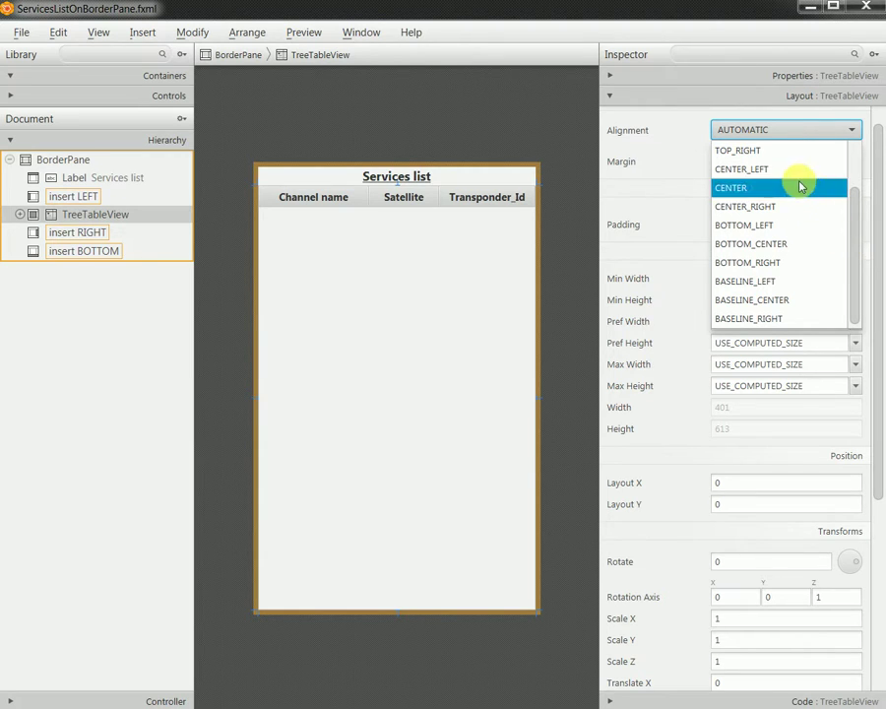
scroll(822, 219, up, 1)
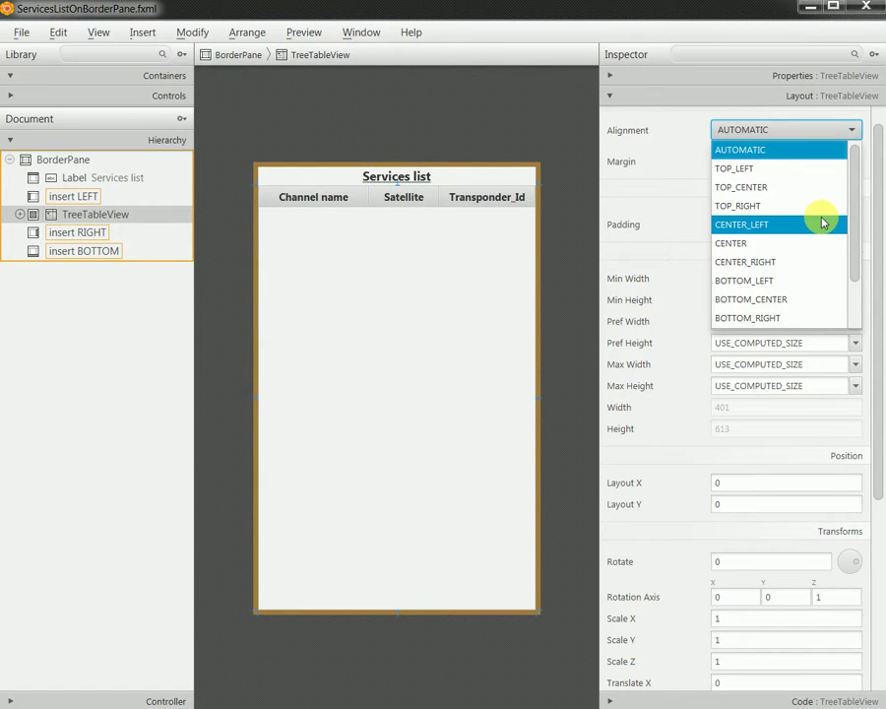
scroll(824, 223, down, 1)
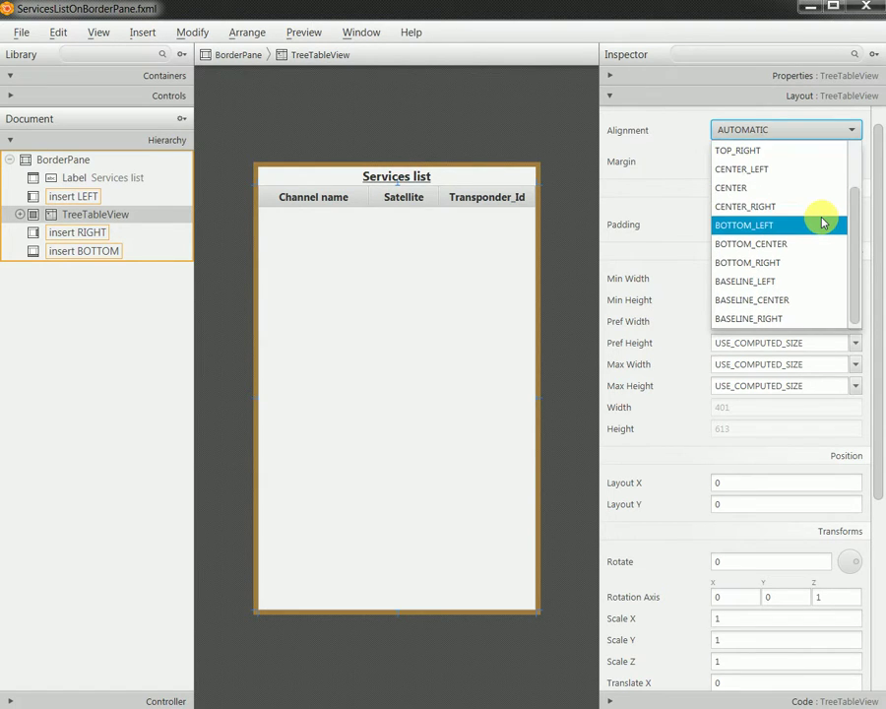
click(798, 281)
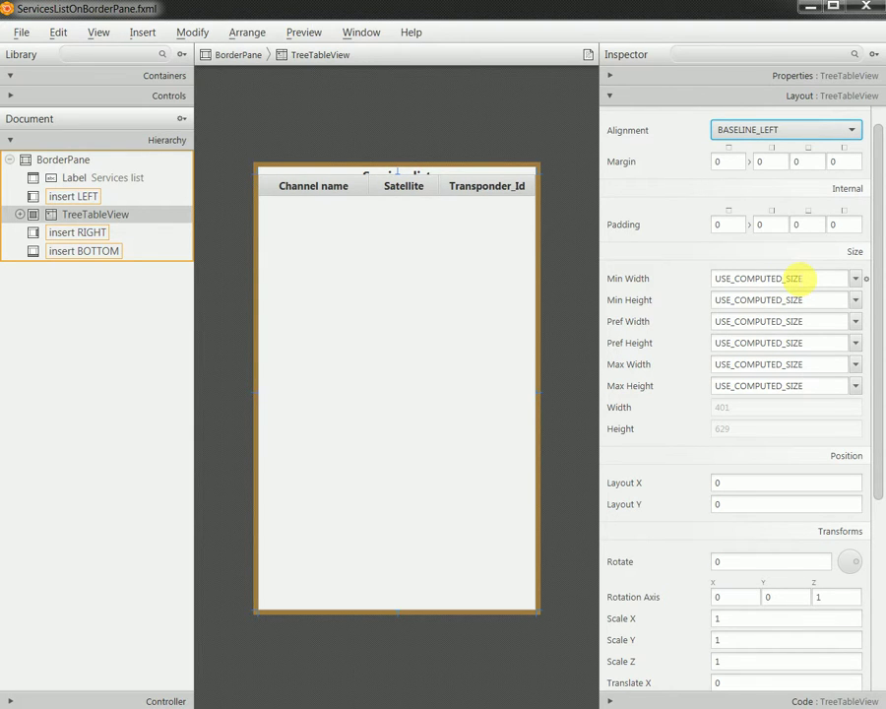
click(724, 129)
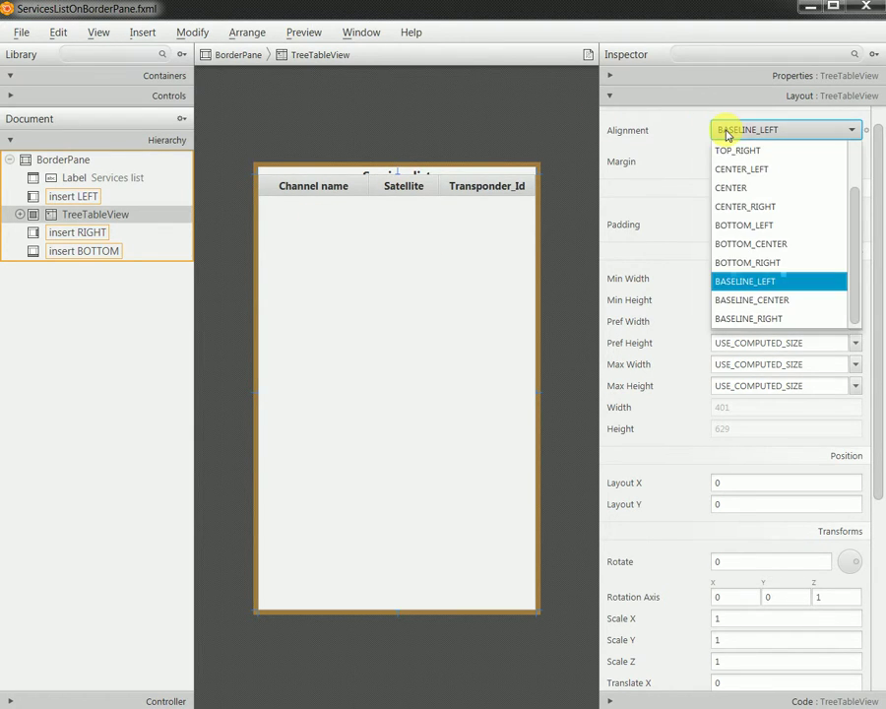
scroll(764, 179, up, 1)
click(760, 144)
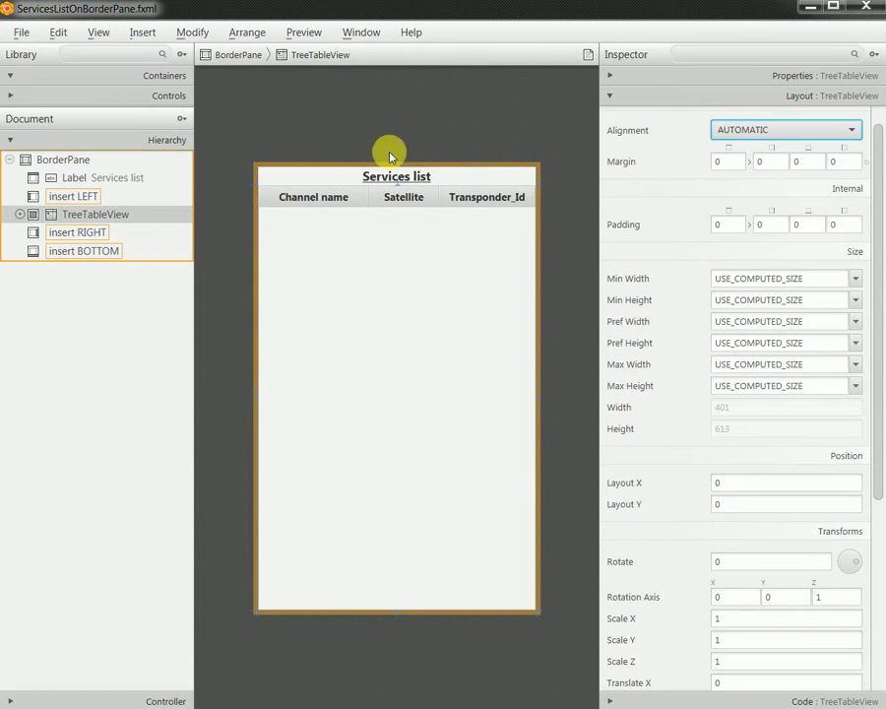
- Set the root BorderPane's Pref Height to USE_COMPUTED_SIZE
click(87, 163)
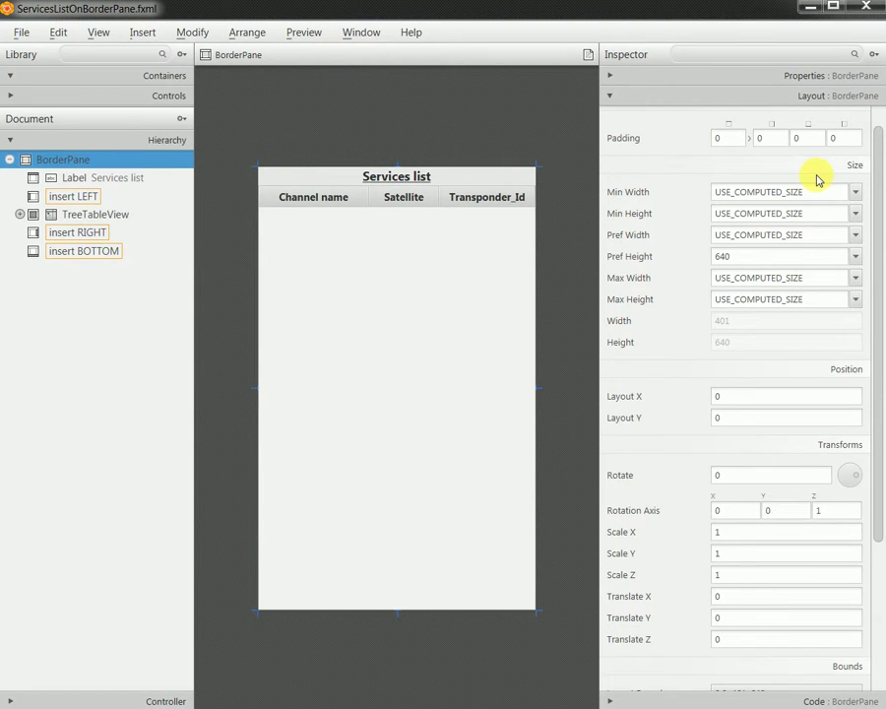
click(859, 257)
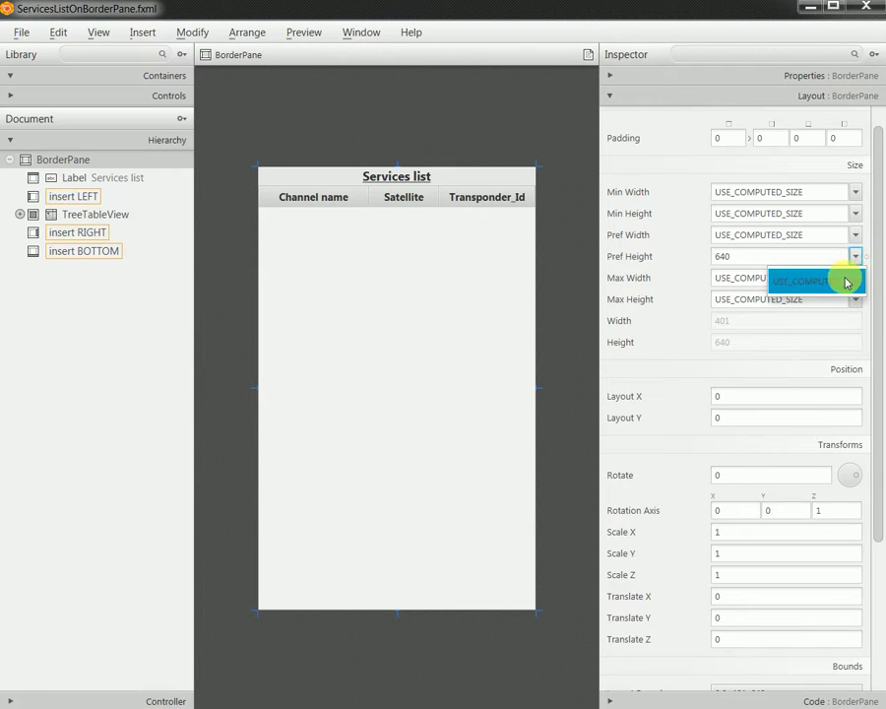
click(847, 281)
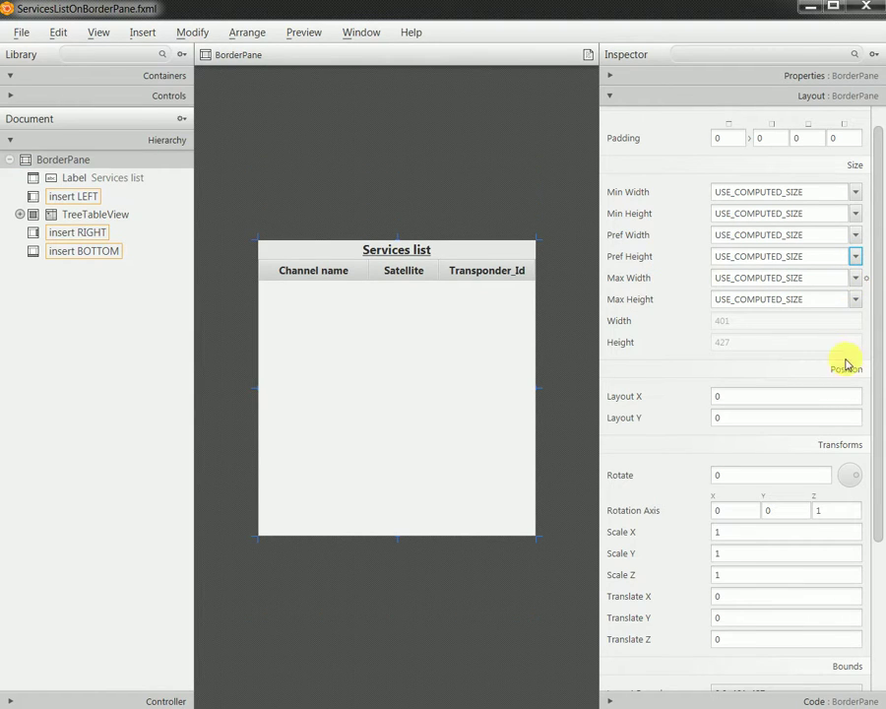
- Set the root BorderPane's Node Orientation to LEFT_TO_RIGHT and save ServicesListOnBorderPane.fxml
scroll(833, 205, up, 1)
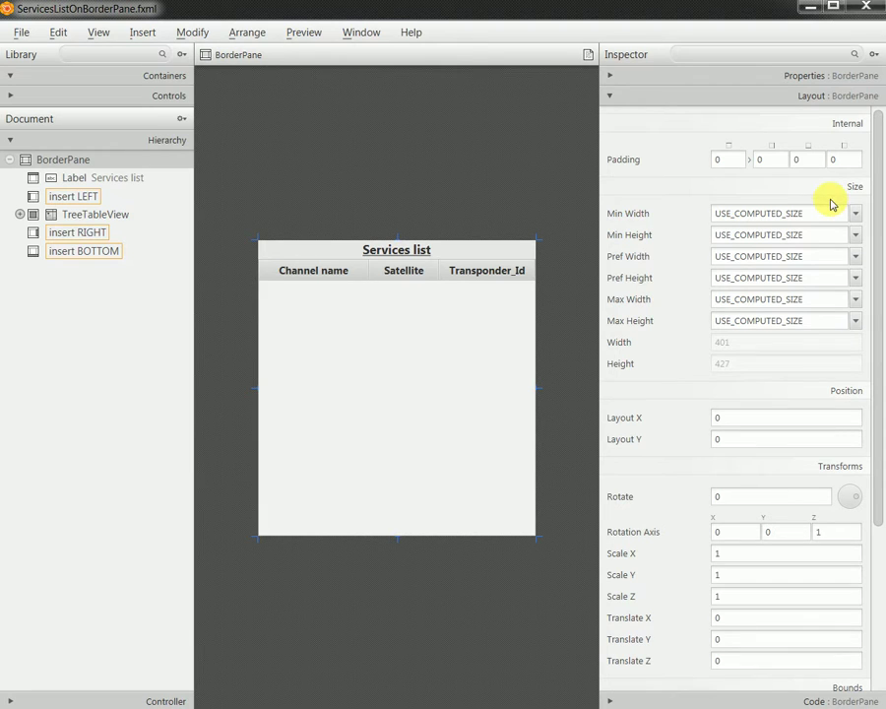
scroll(843, 473, down, 5)
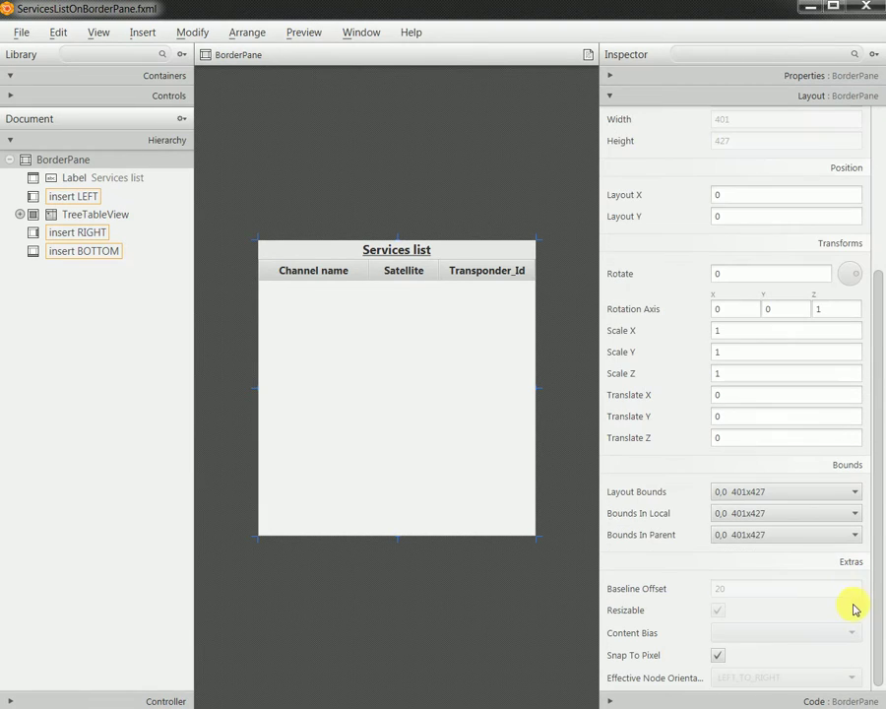
click(804, 79)
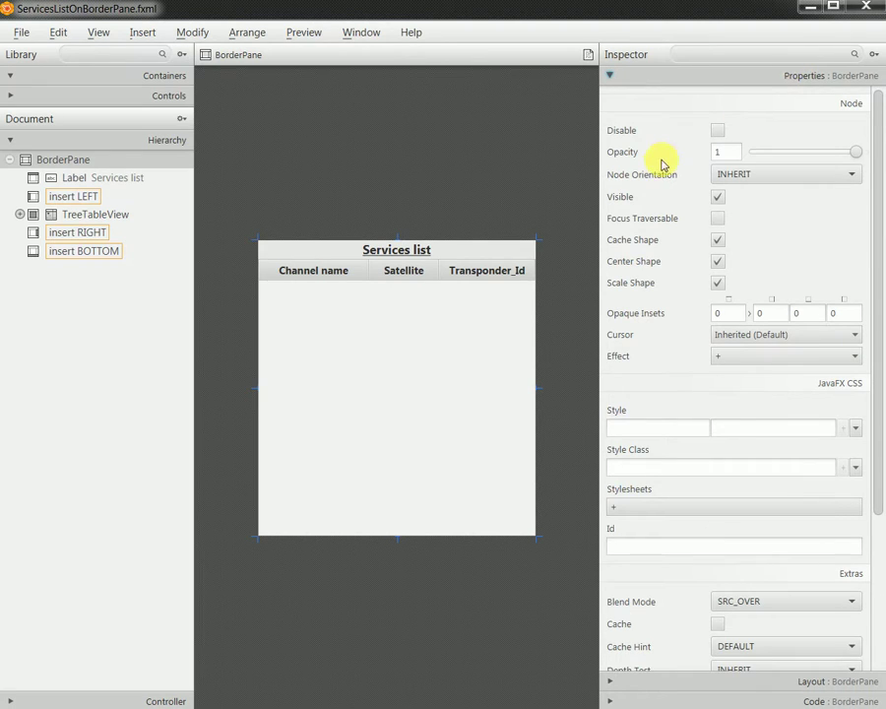
click(756, 177)
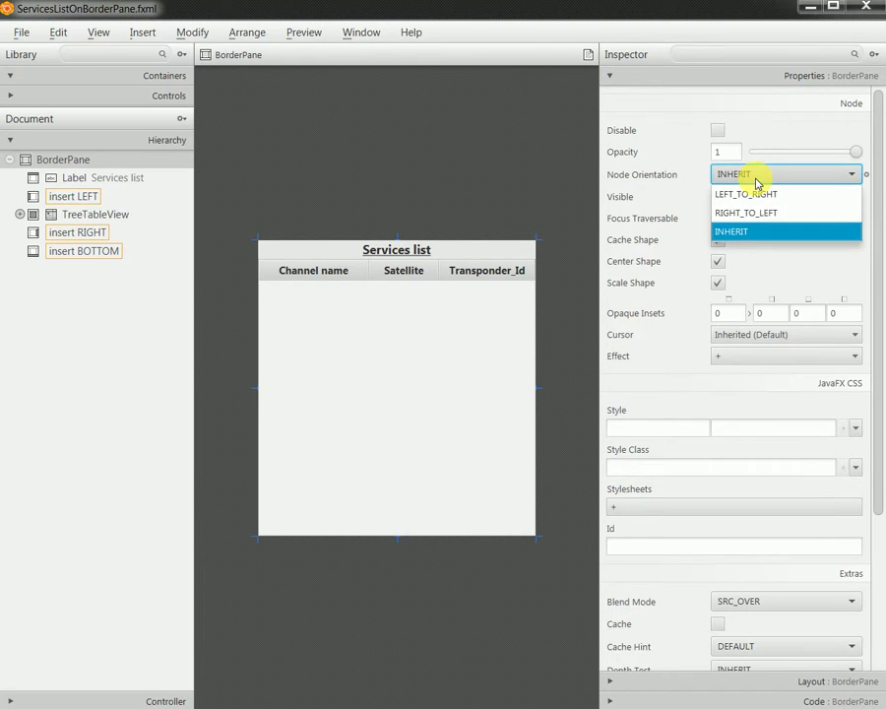
click(758, 183)
click(757, 183)
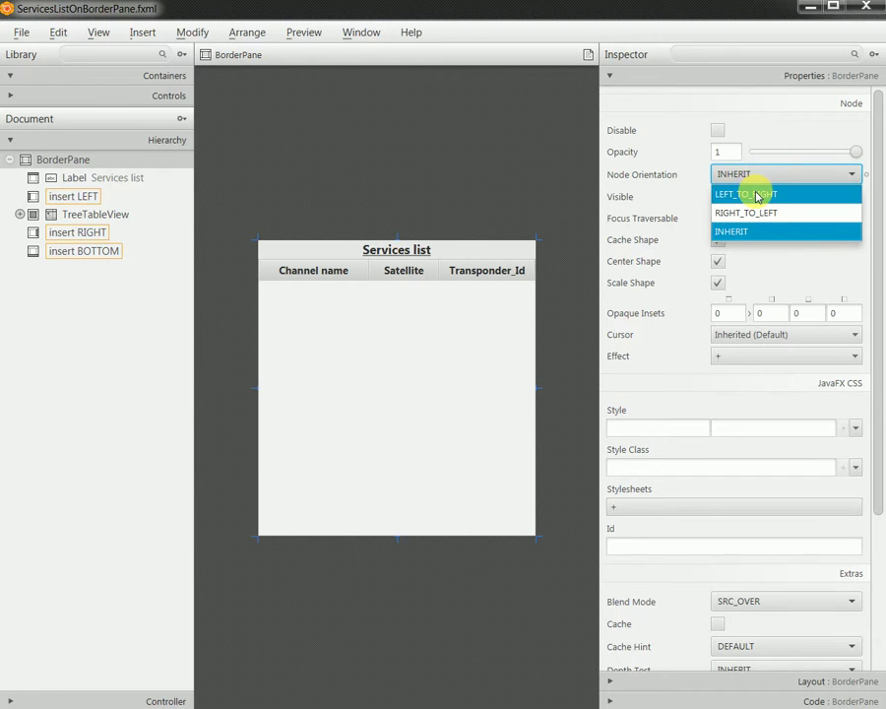
click(756, 195)
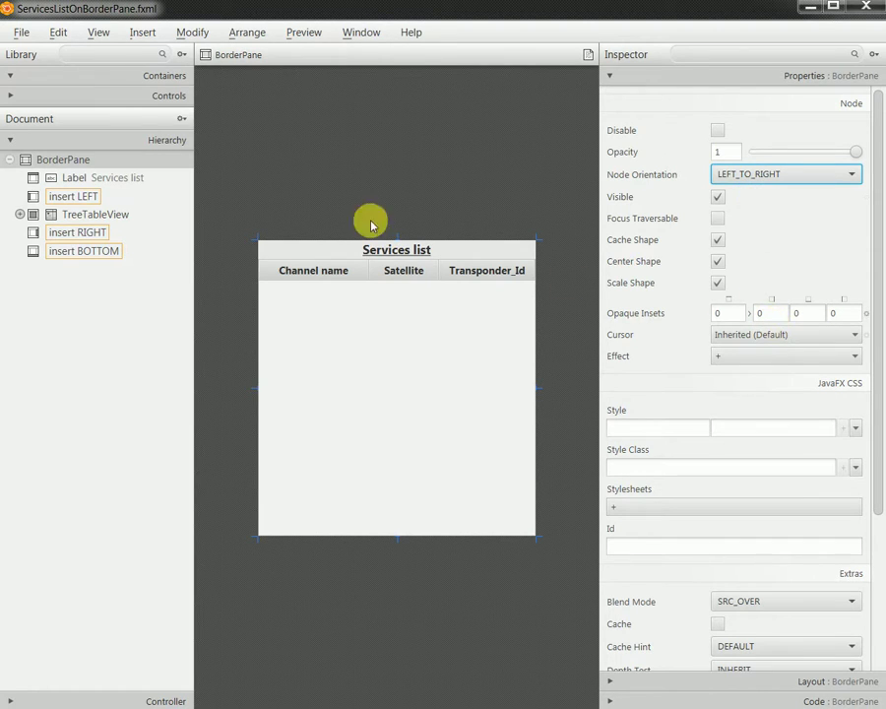
drag(875, 459, 873, 426)
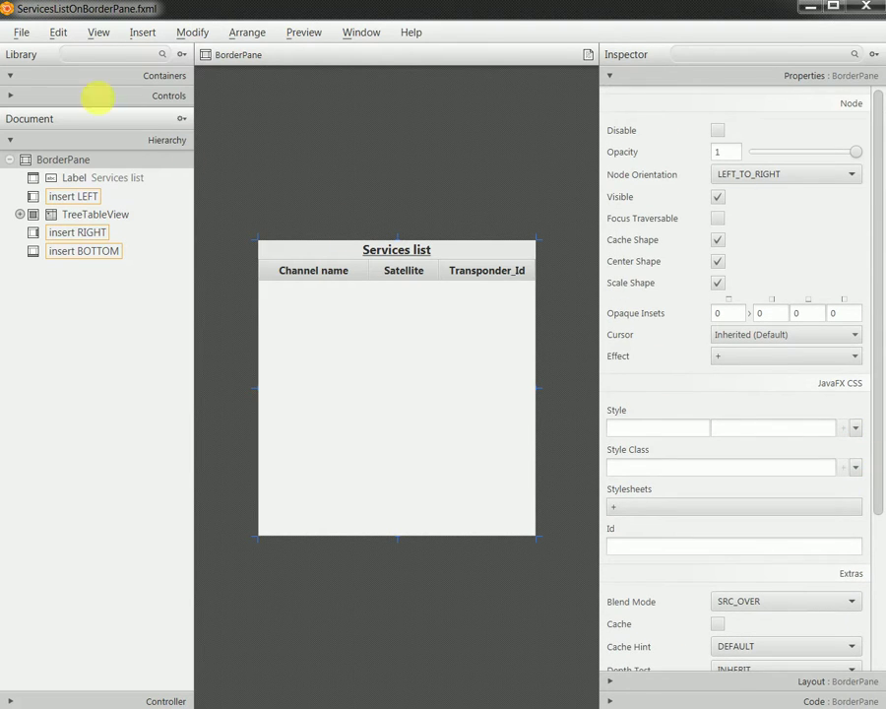
click(21, 38)
click(40, 147)
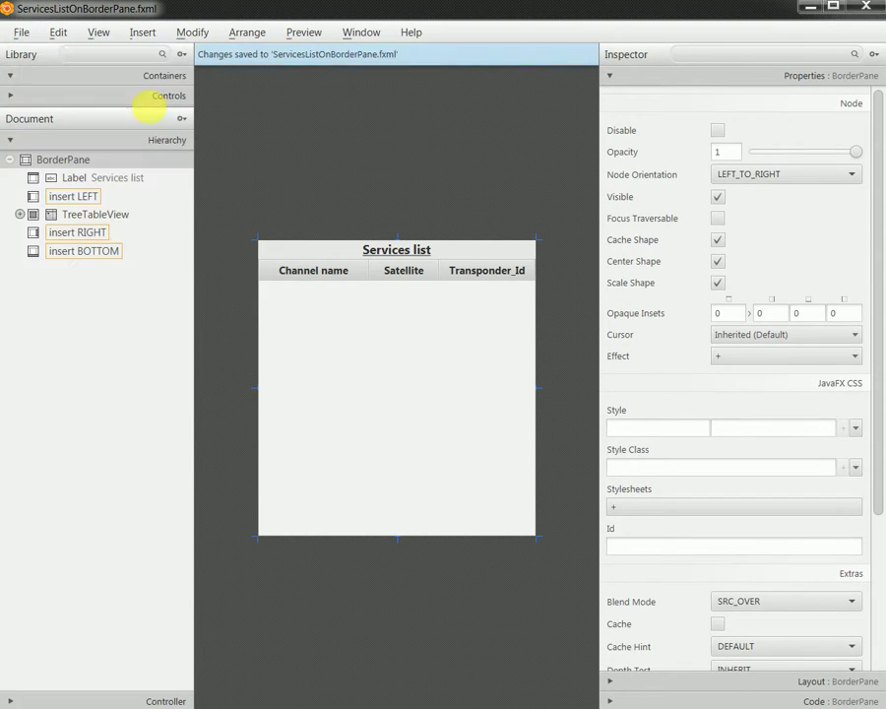
- Preview the services list form at both normal and maximized size, and close the preview
click(311, 31)
click(312, 59)
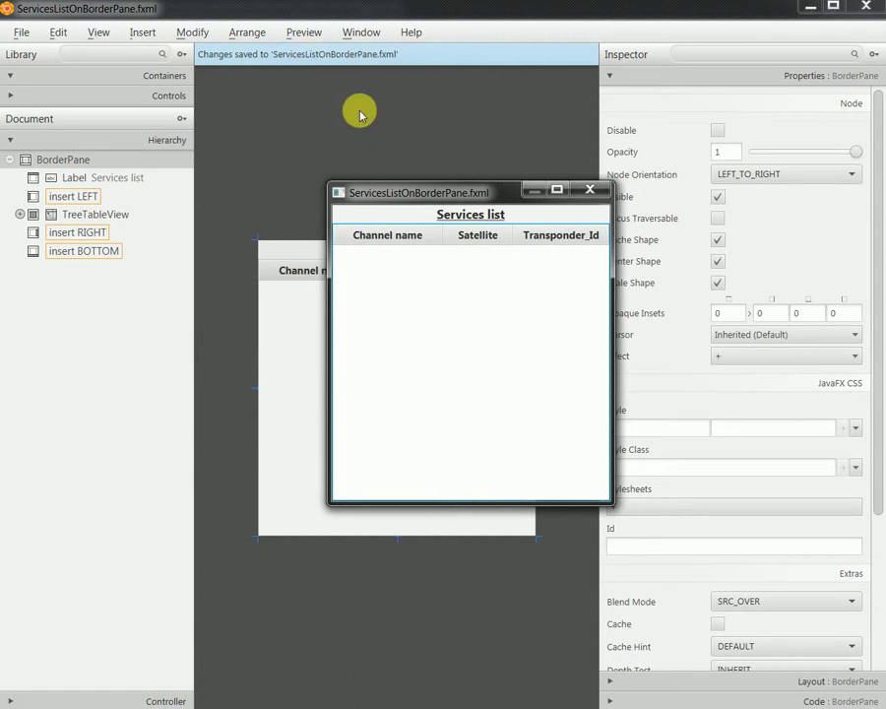
click(556, 189)
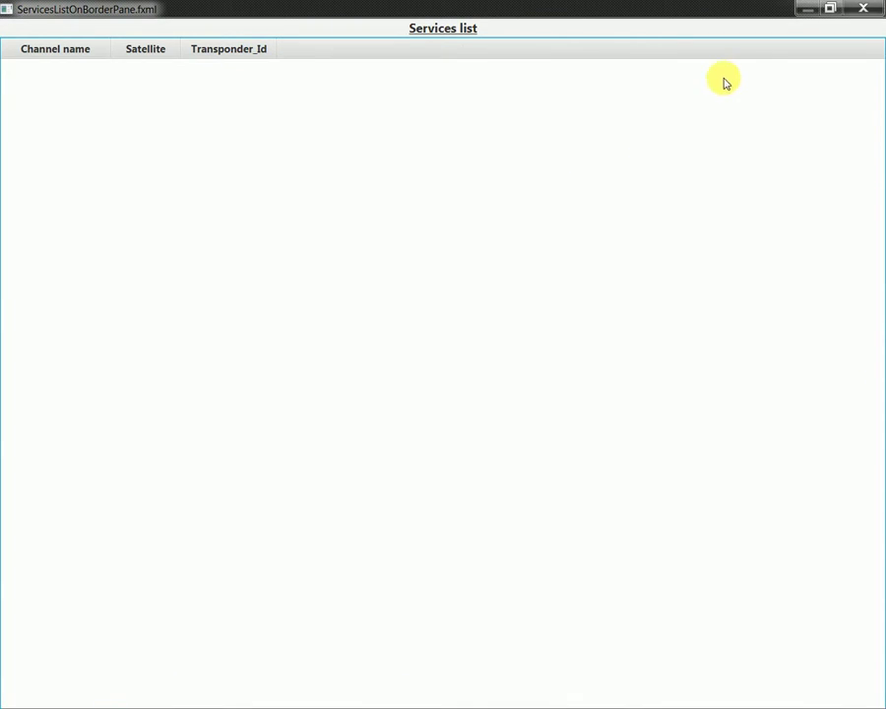
click(831, 10)
click(564, 197)
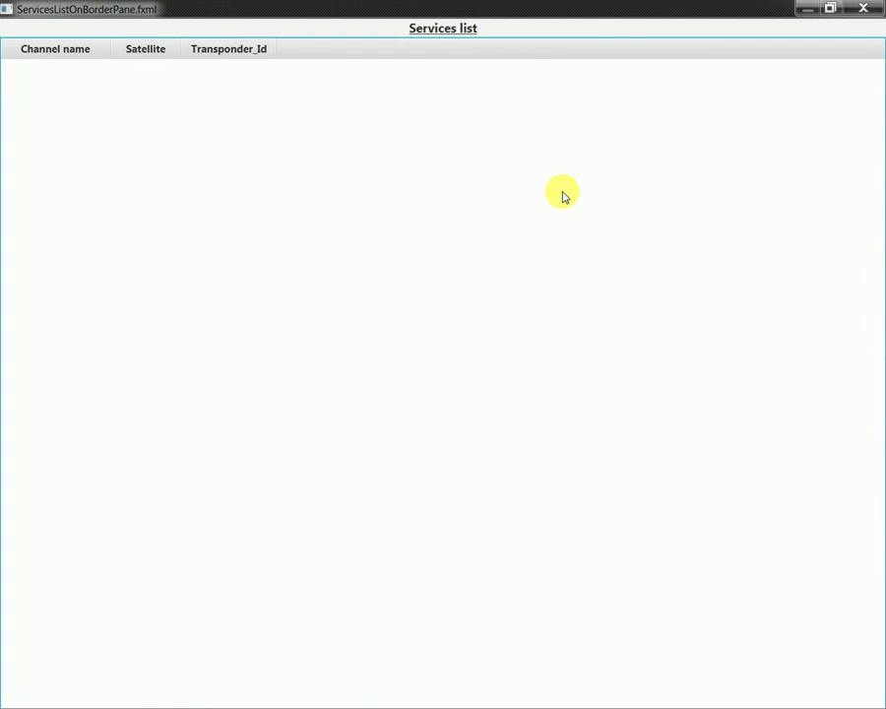
click(830, 9)
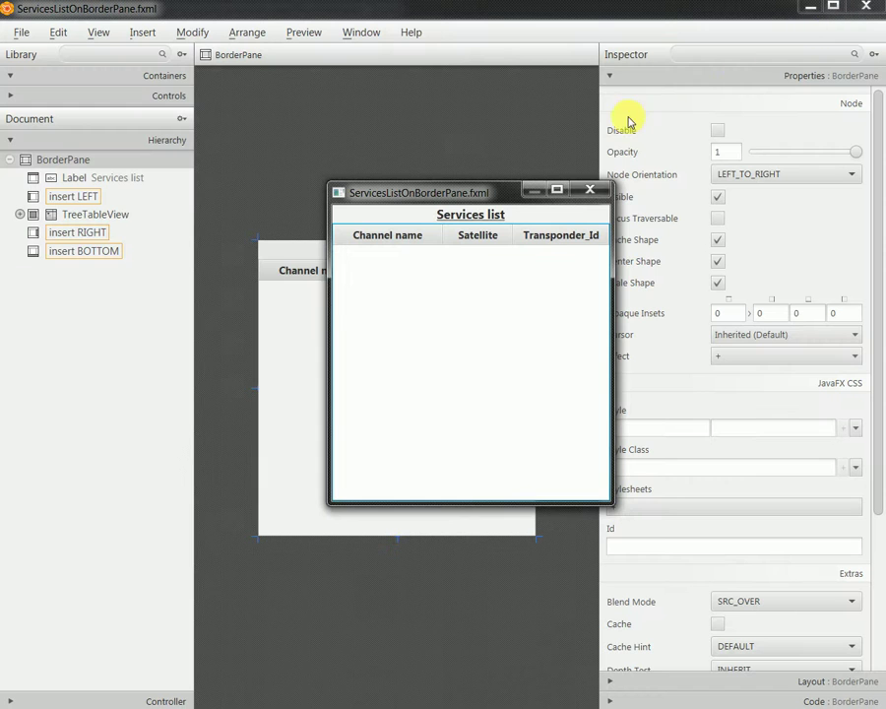
click(563, 191)
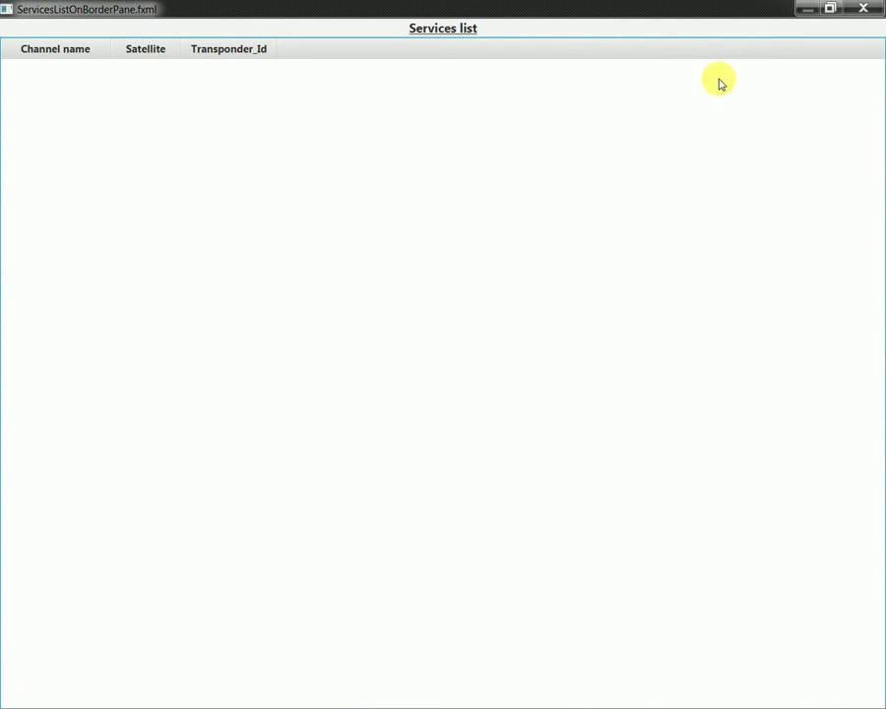
click(830, 10)
click(593, 185)
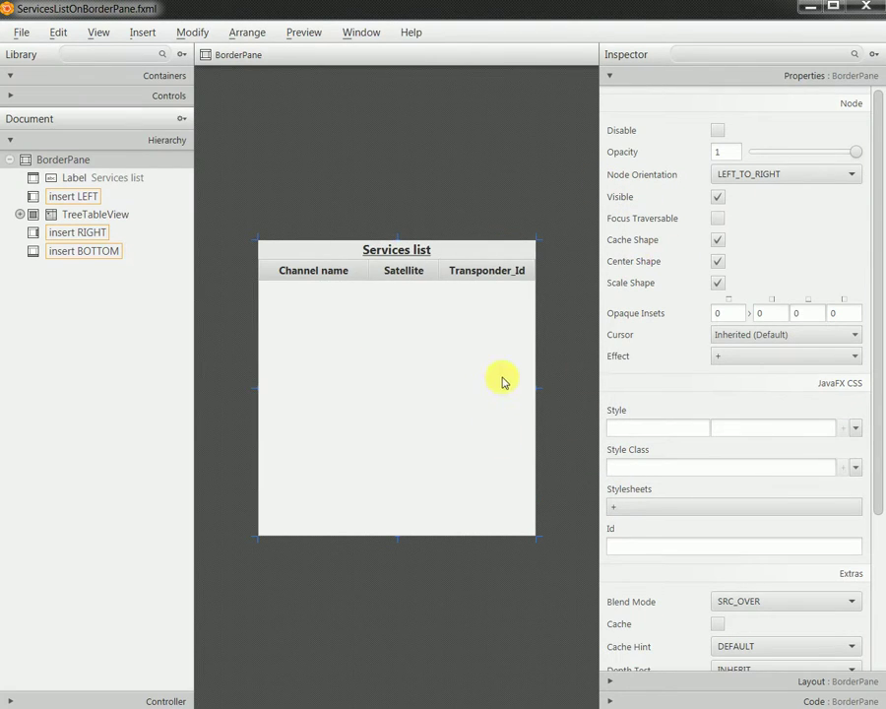
- Examine the TreeTableView's general properties and its layout settings down to the bounds and extras
click(118, 218)
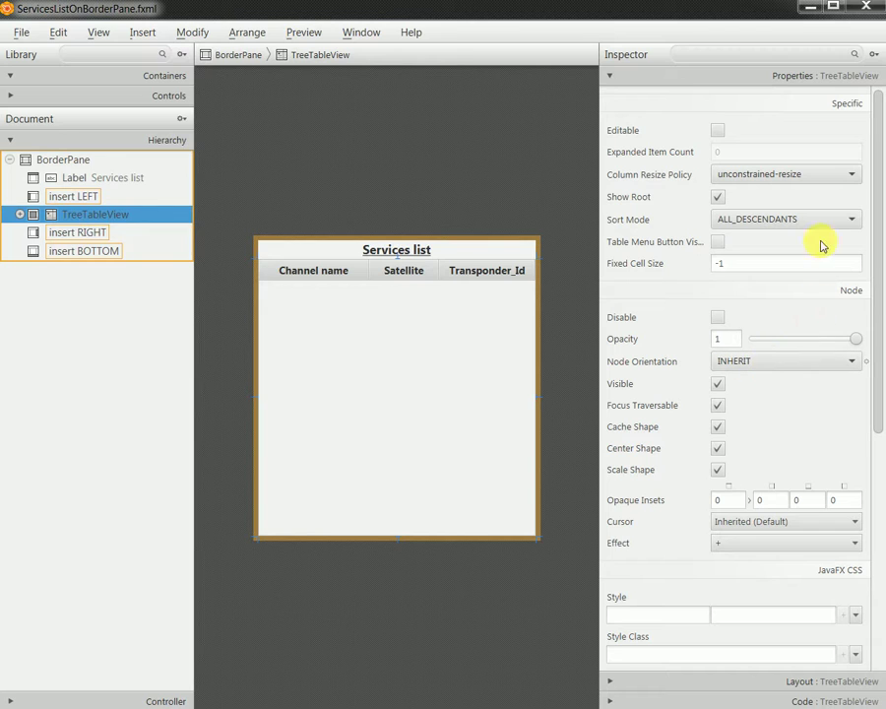
click(871, 239)
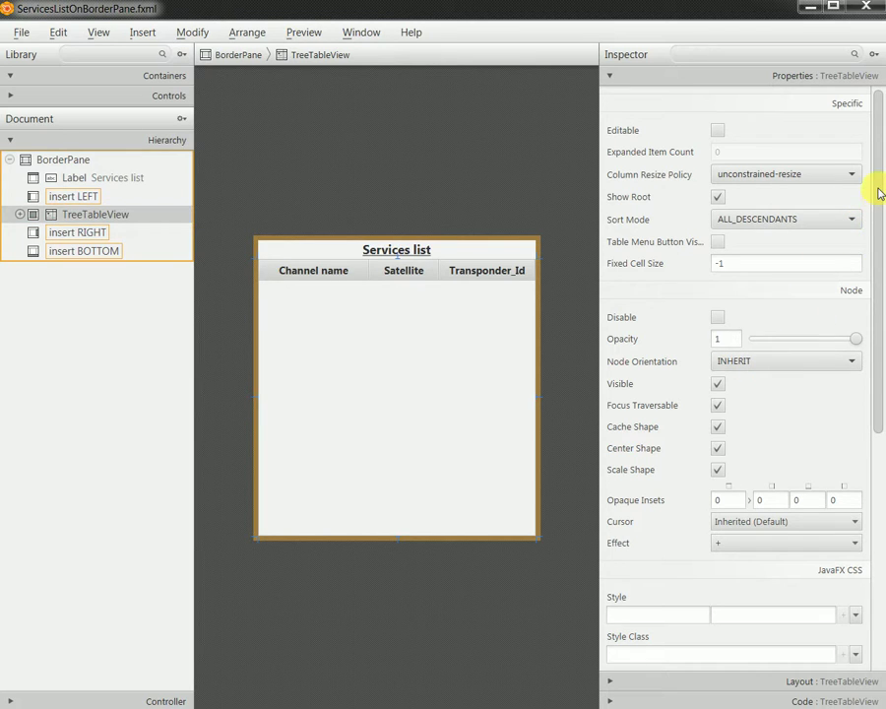
drag(874, 251, 875, 512)
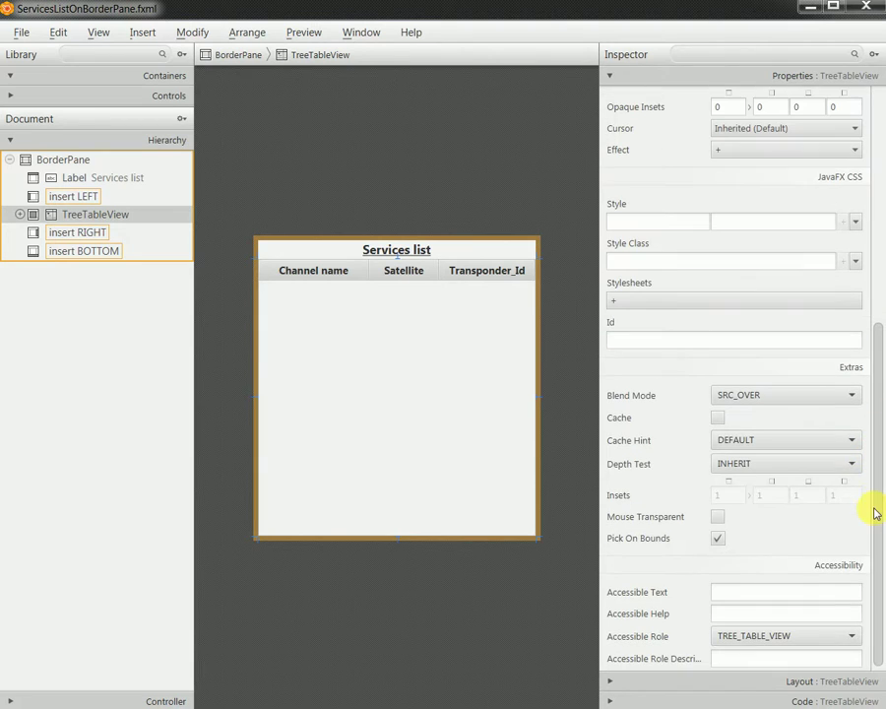
click(793, 681)
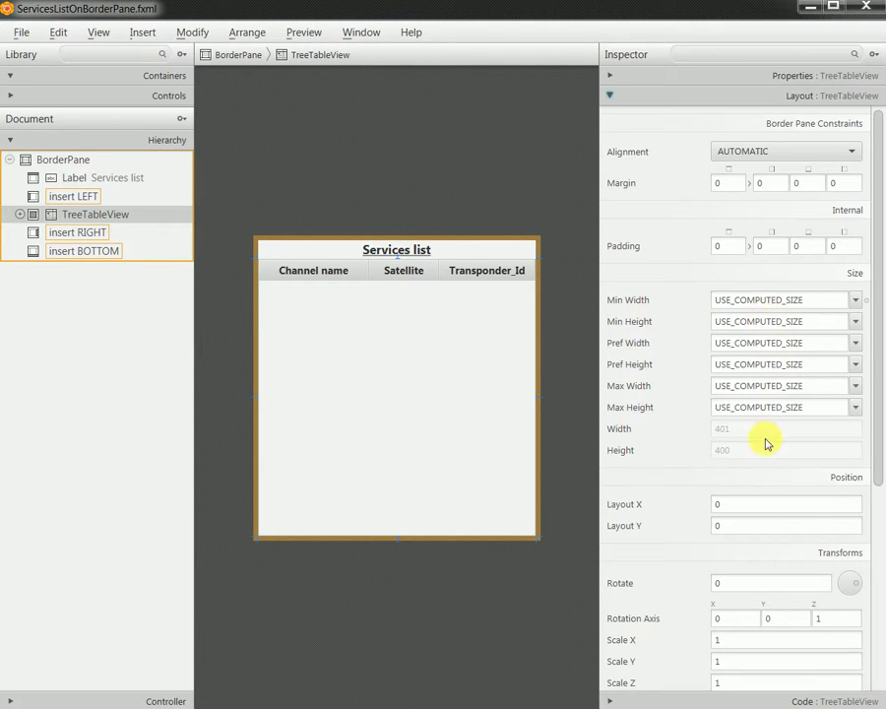
drag(874, 394, 865, 698)
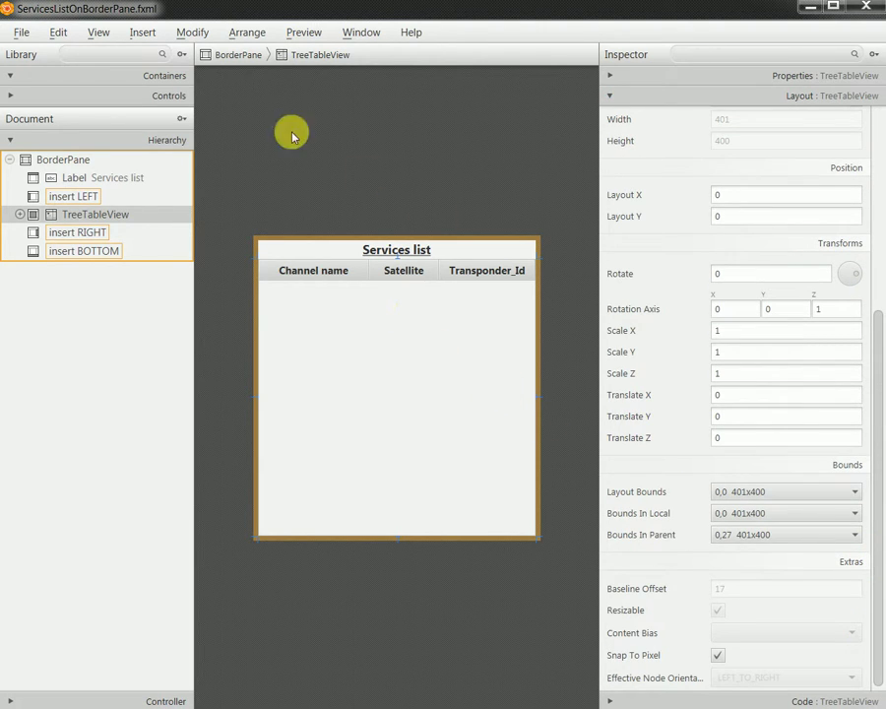
- Preview ServicesListOnBorderPane.fxml maximized once more and close it
click(20, 31)
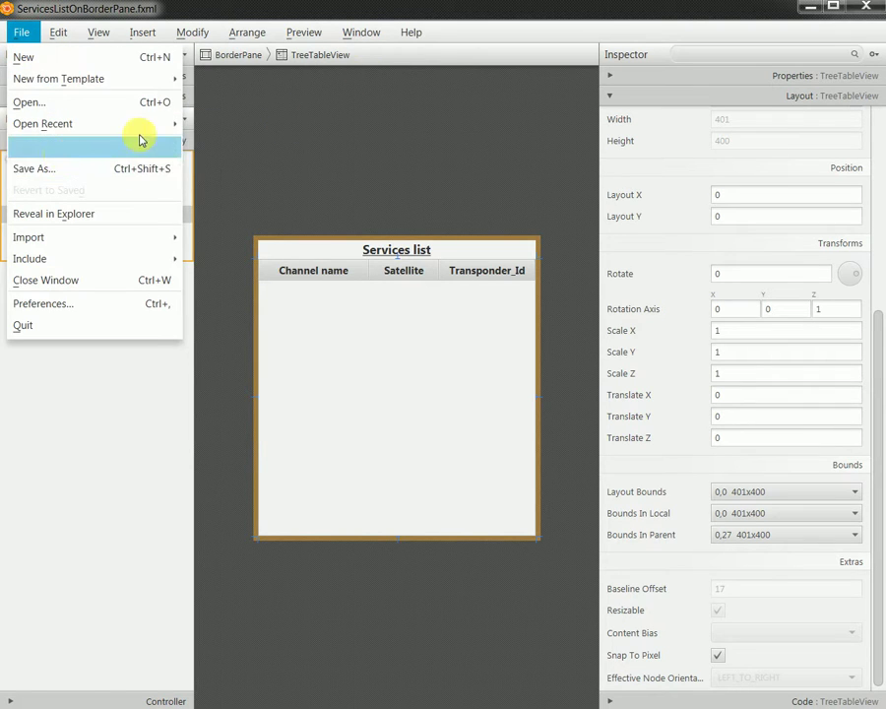
click(313, 49)
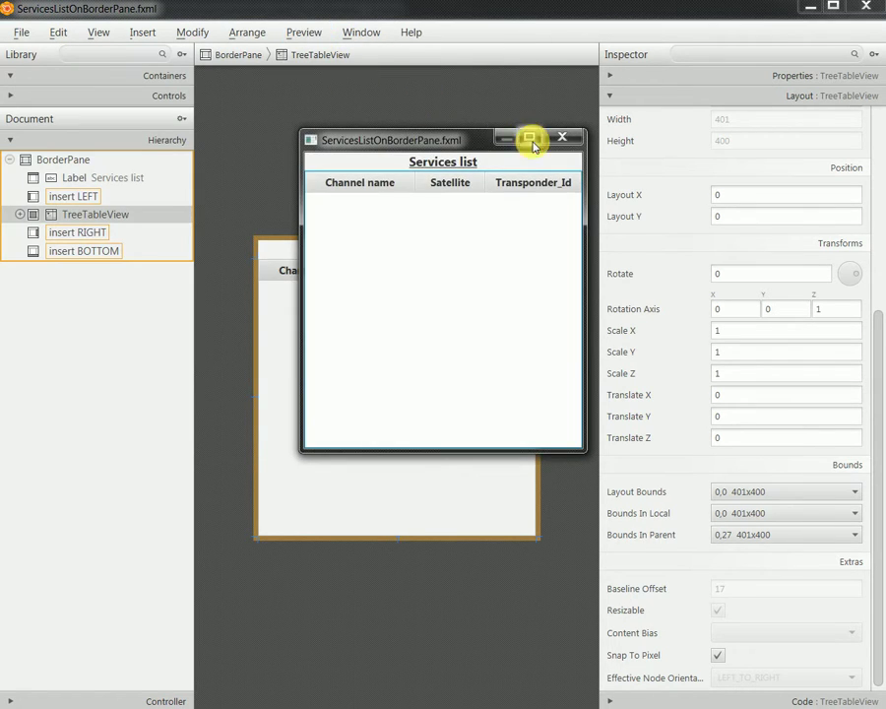
click(529, 136)
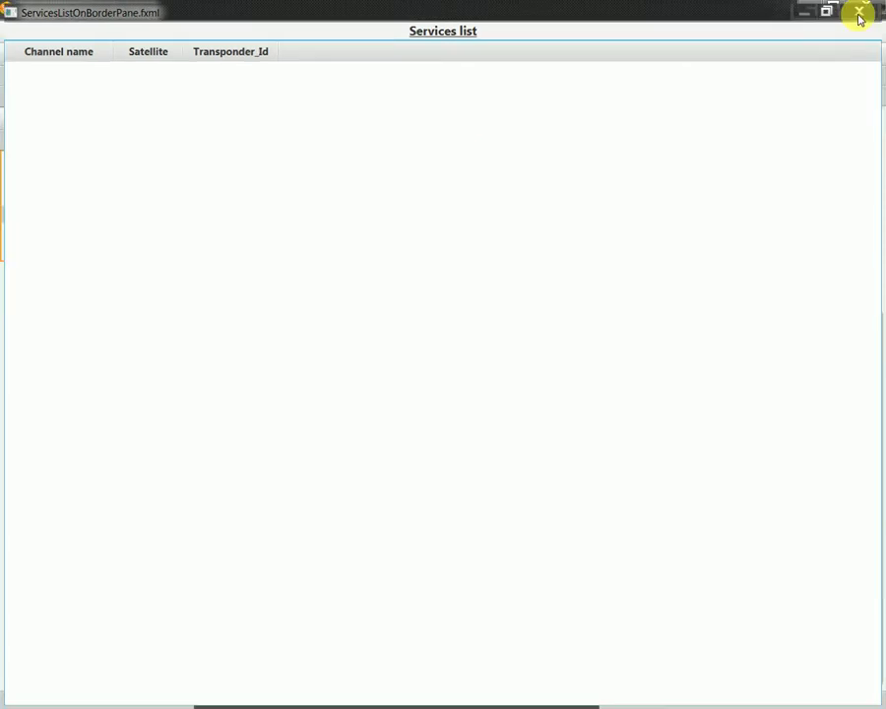
click(862, 10)
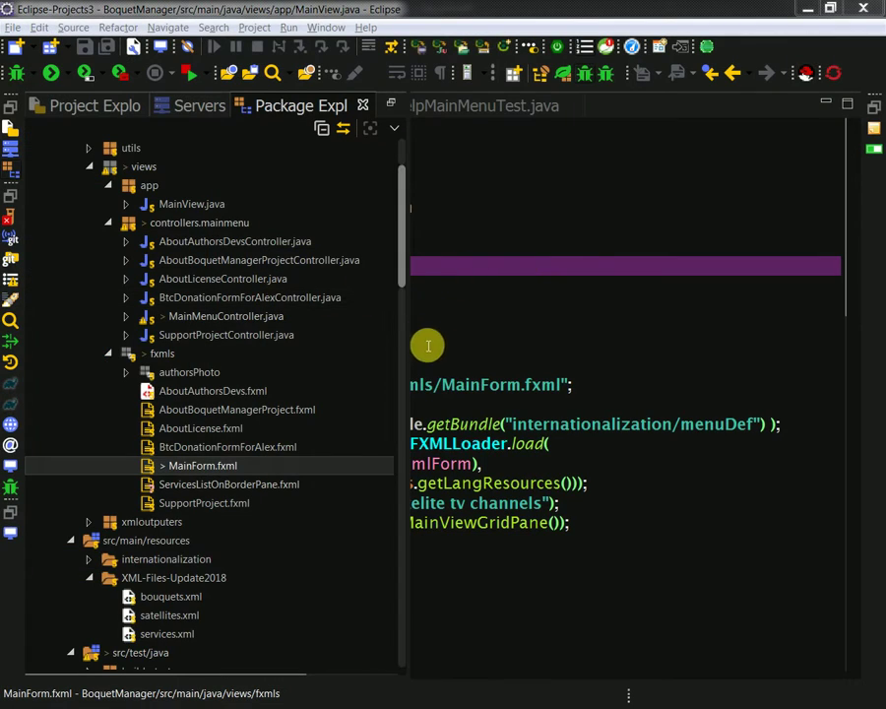
- Switch to the Scene Builder window containing MainForm.fxml
key(alt+Tab)
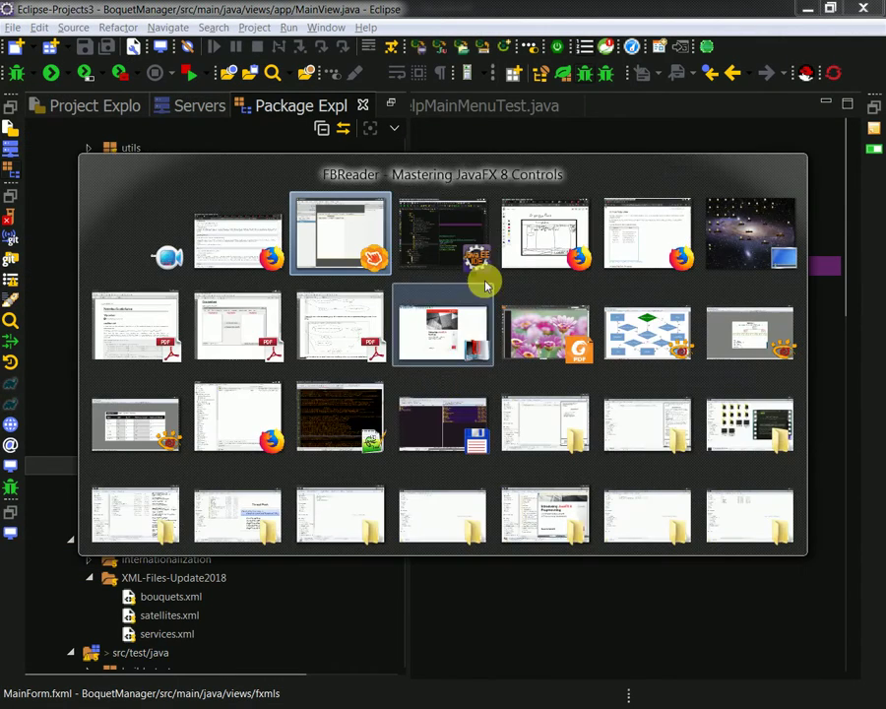
click(533, 225)
key(alt+Tab)
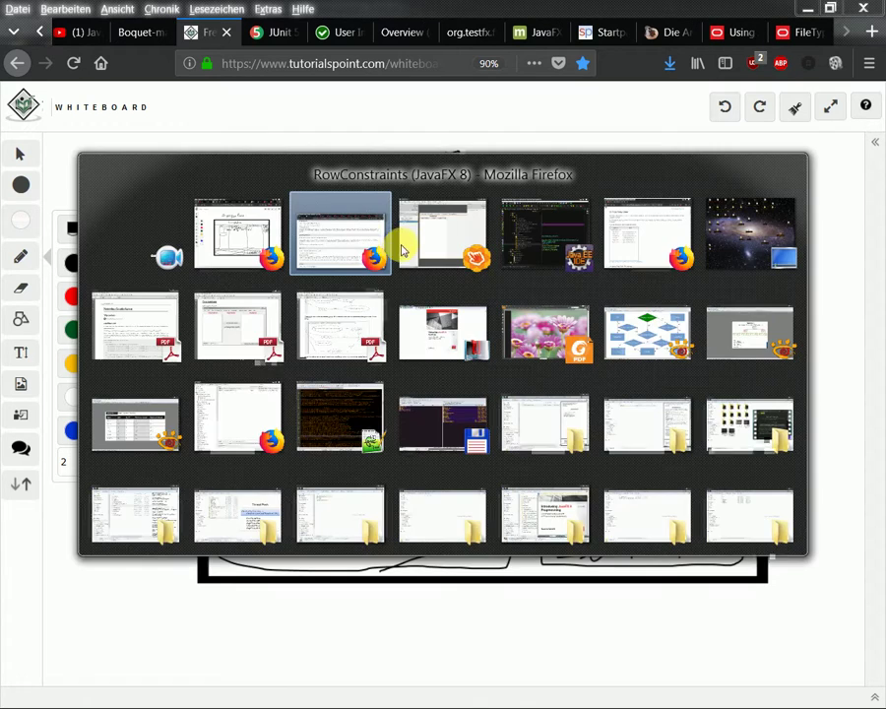
click(455, 238)
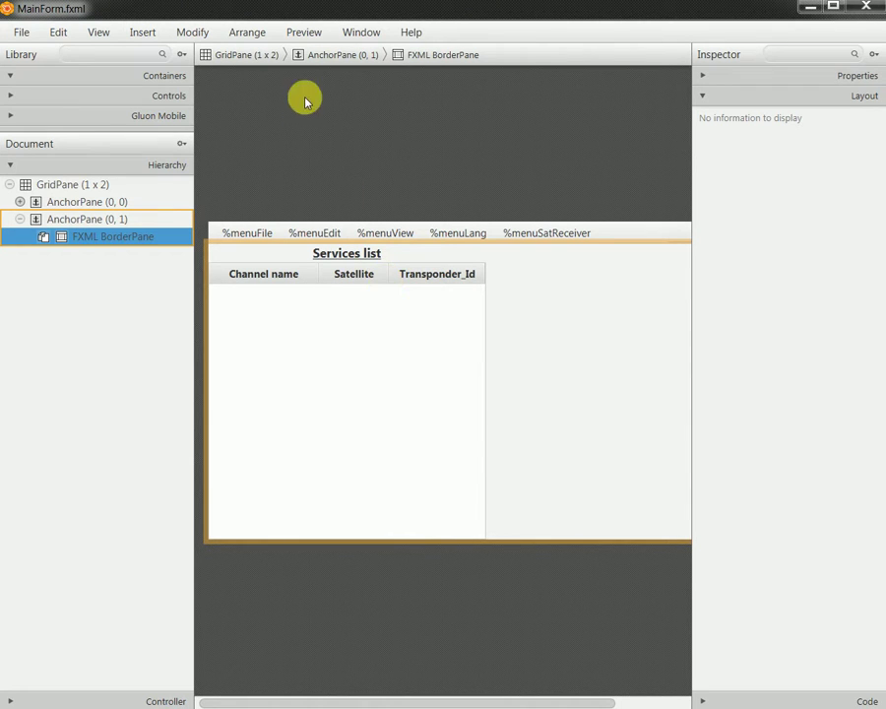
- Preview the main form maximized, check its Help, File and SatReceiver menus, and close the preview
click(315, 31)
click(317, 49)
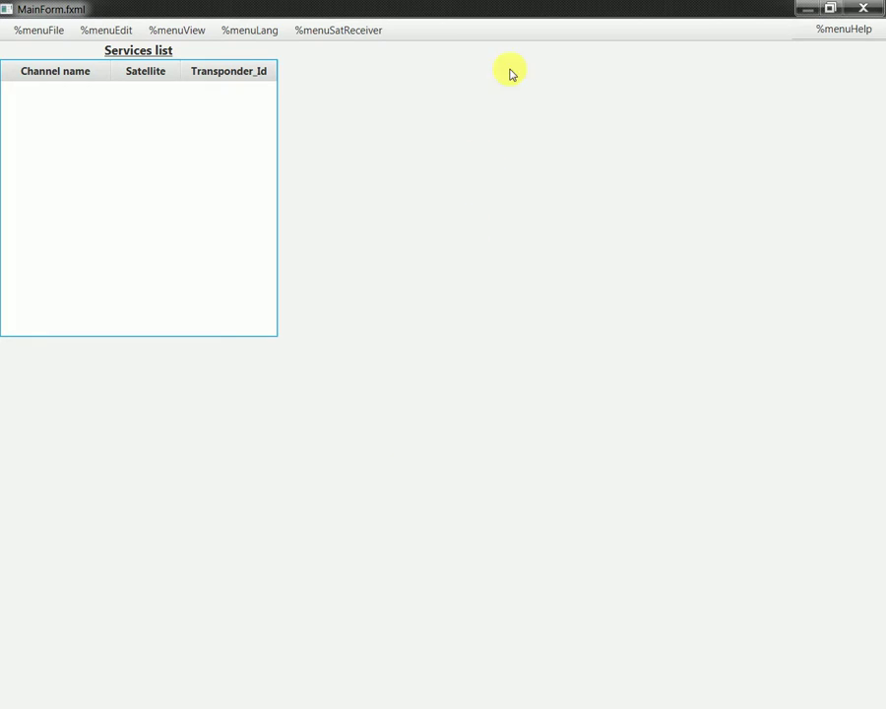
click(860, 27)
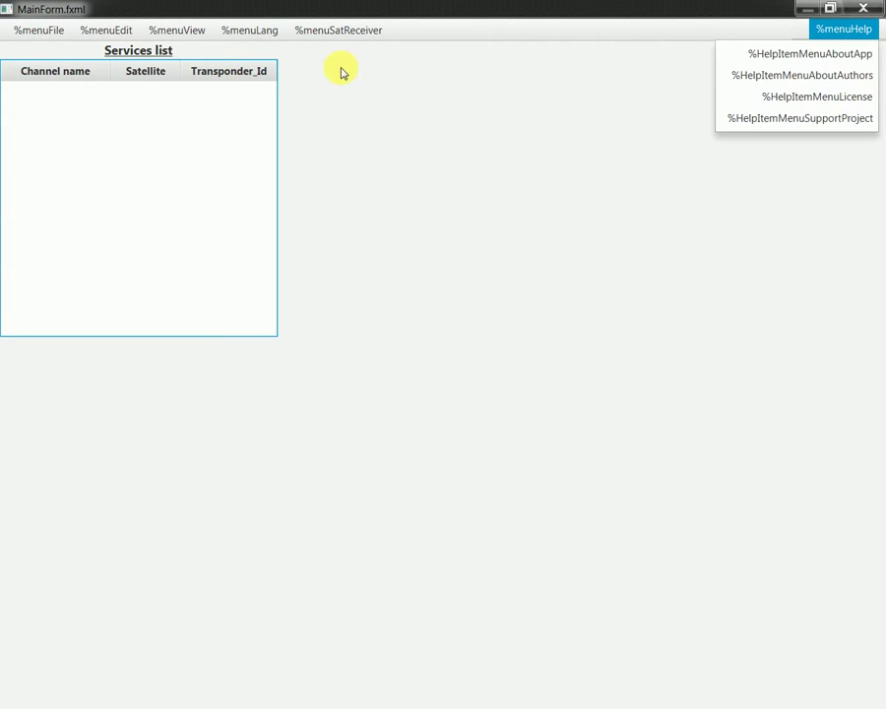
mouse_move(115, 37)
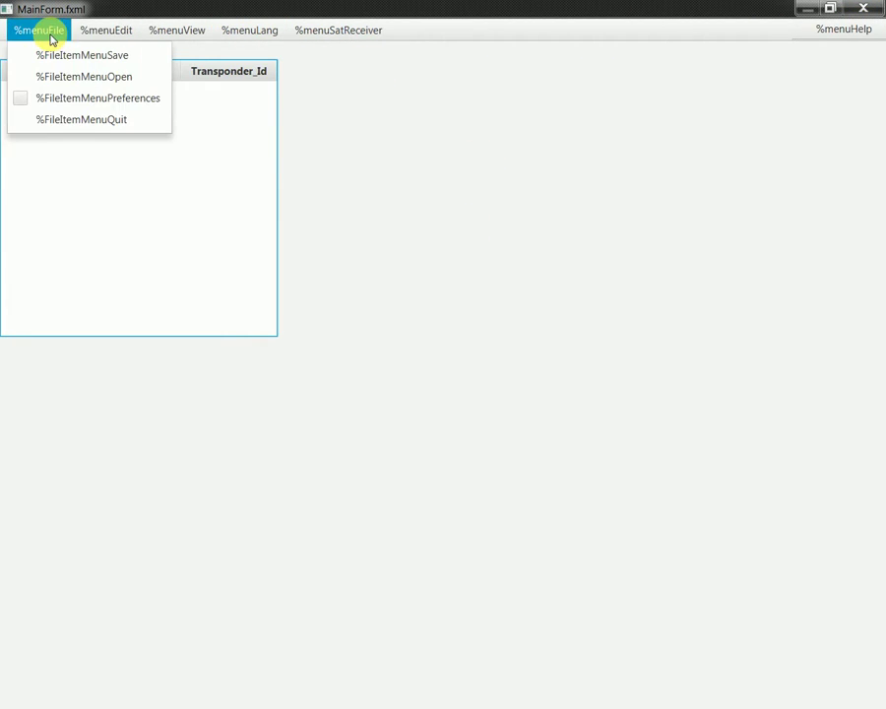
mouse_move(333, 26)
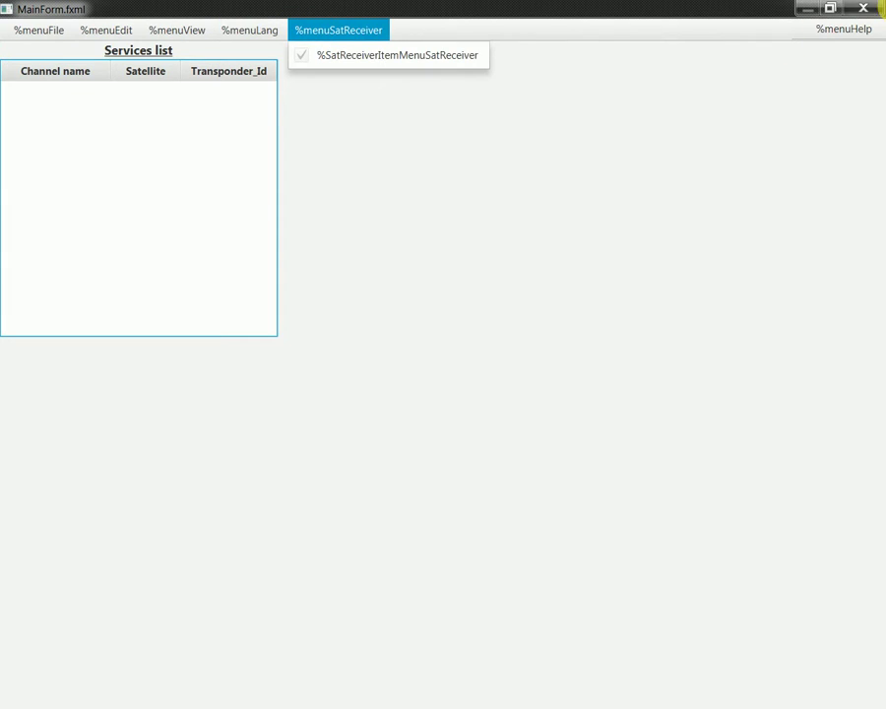
click(864, 8)
click(865, 8)
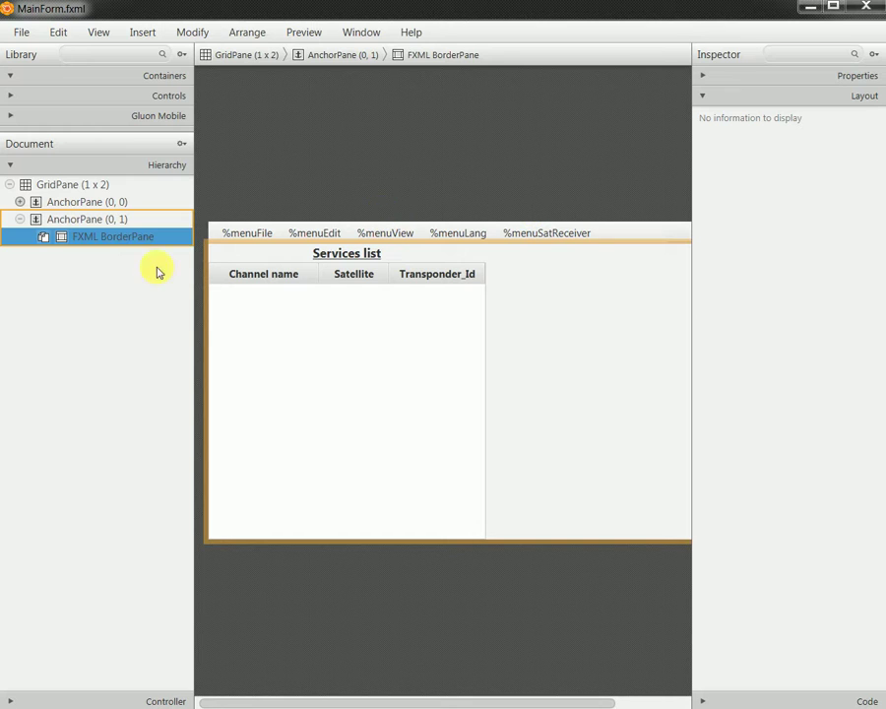
- Set the Pref Height of the GridPane's row 1, which holds the services list, to 700
click(110, 226)
click(200, 315)
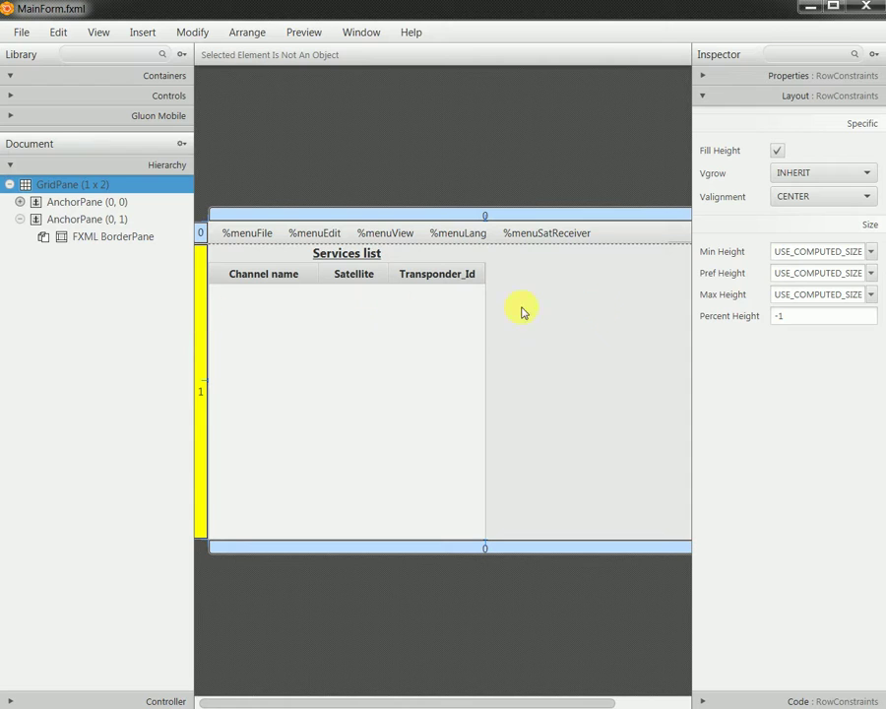
click(871, 272)
click(819, 272)
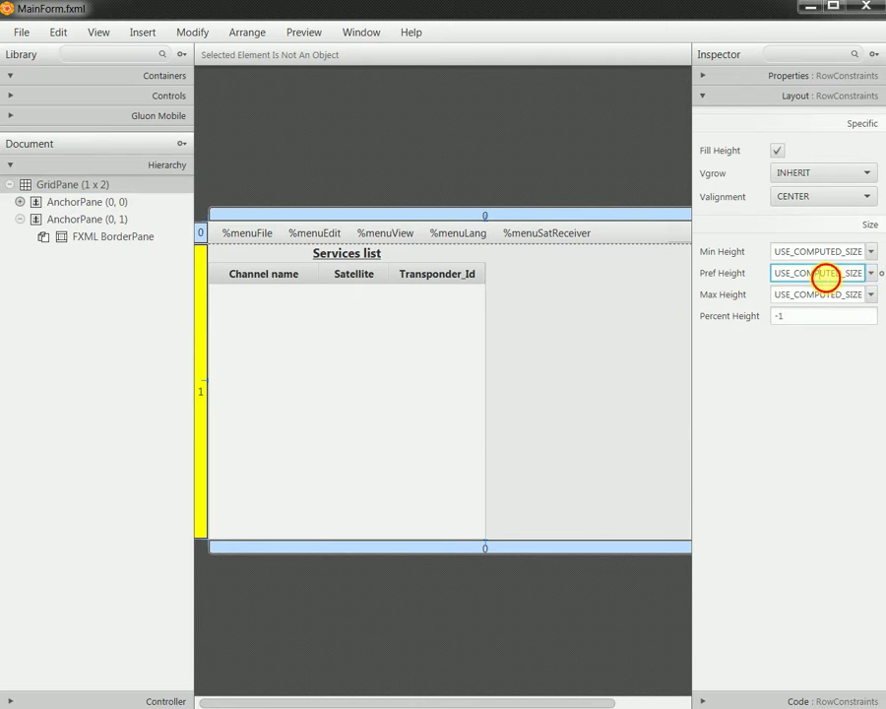
text(700)
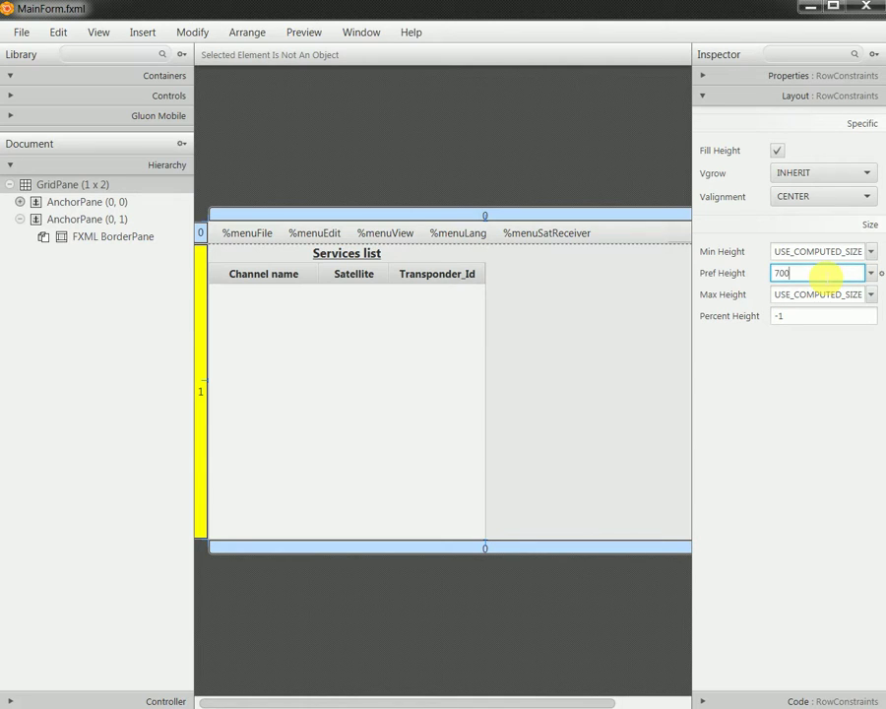
key(Return)
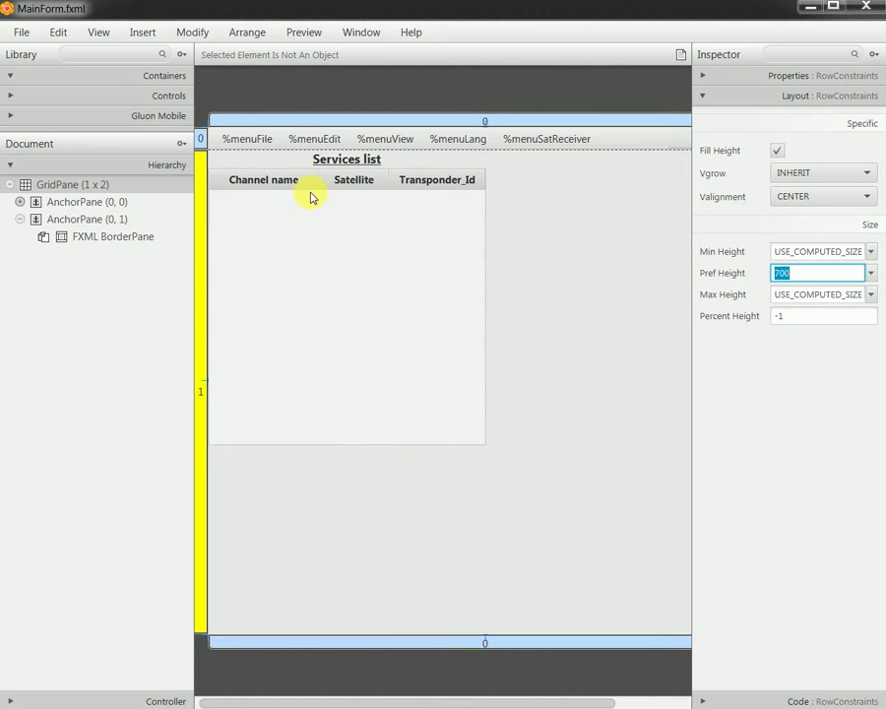
- Save MainForm.fxml, preview the form maximized to check the services list, and close the preview
click(22, 31)
click(59, 145)
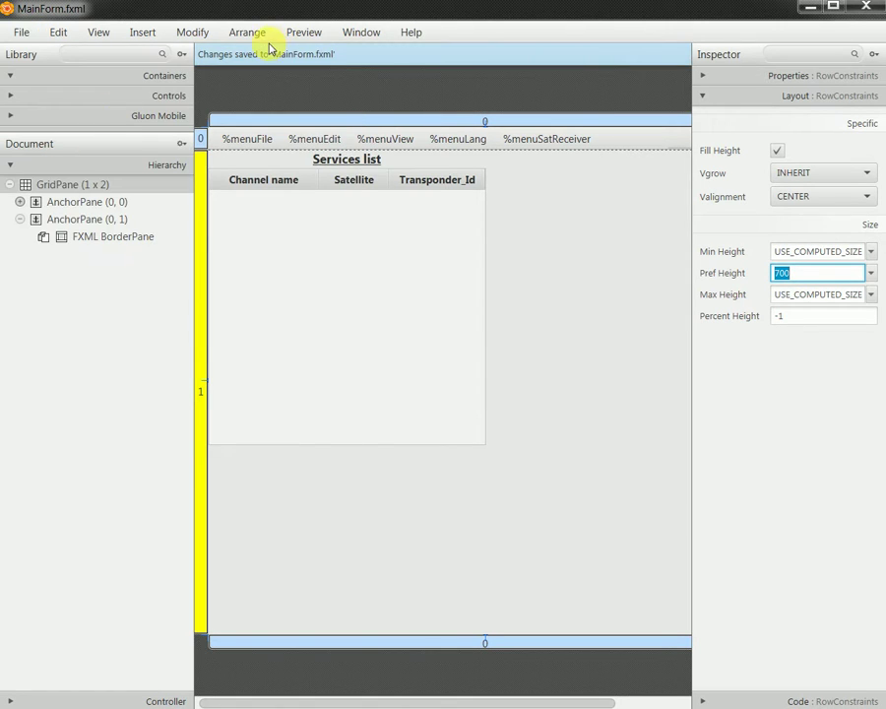
click(303, 32)
click(298, 56)
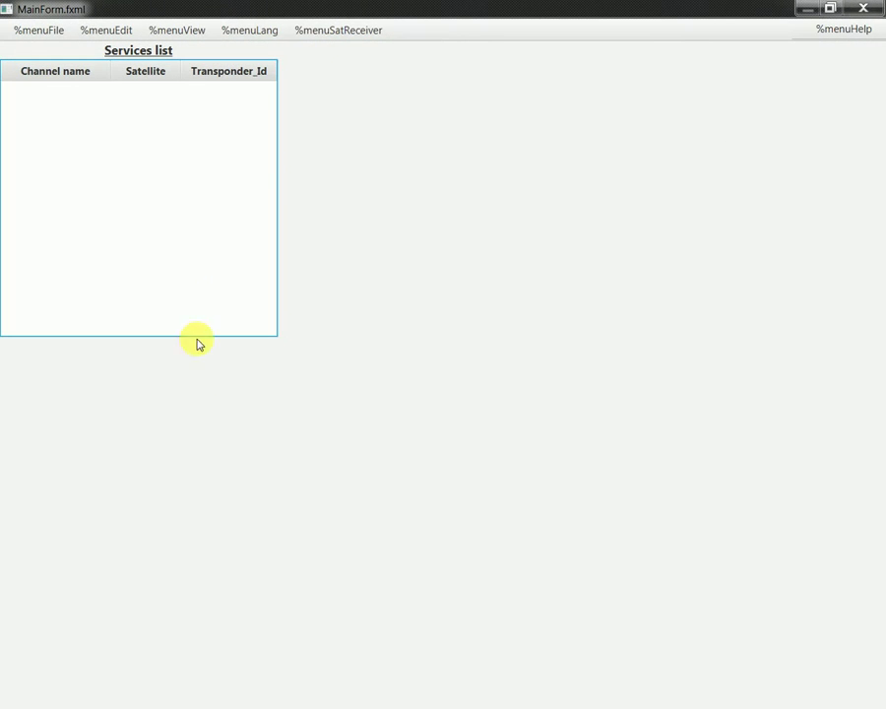
double_click(481, 11)
click(698, 68)
- Reset the Pref Height of the GridPane's row 1 to USE_COMPUTED_SIZE and save MainForm.fxml
click(832, 273)
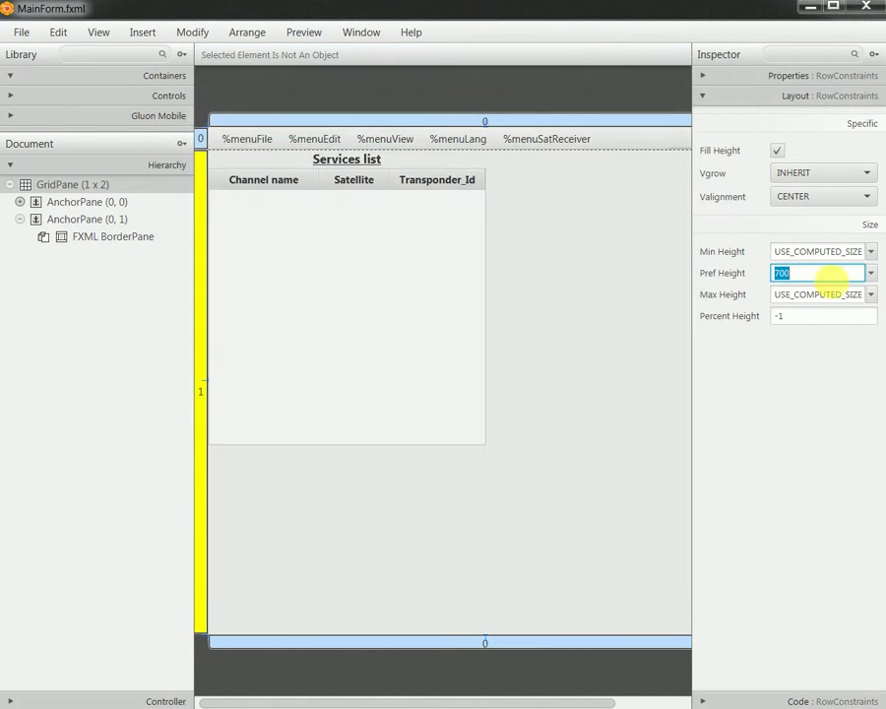
click(871, 273)
click(849, 294)
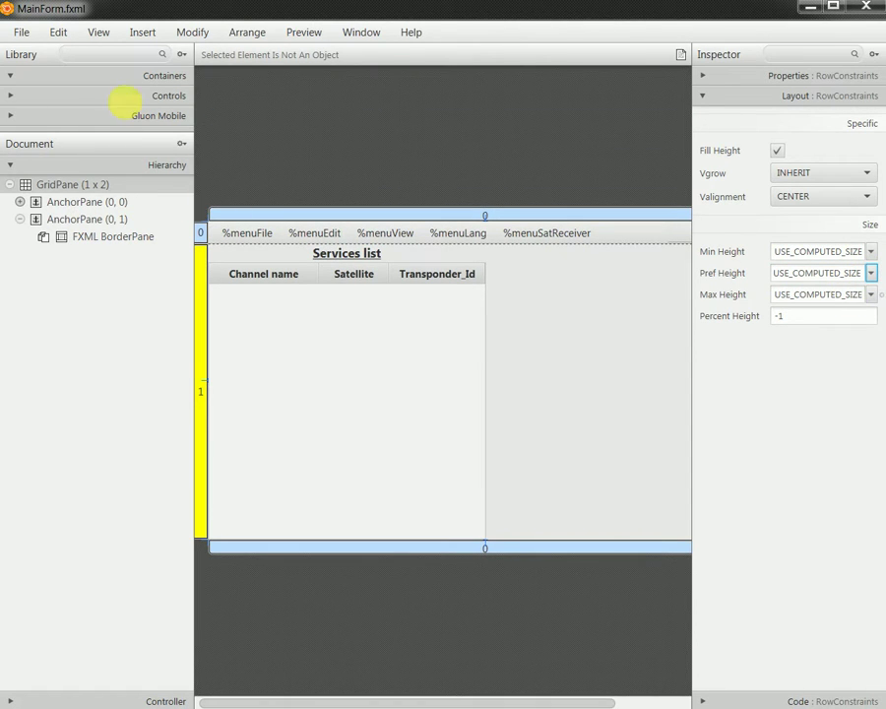
click(21, 31)
click(72, 146)
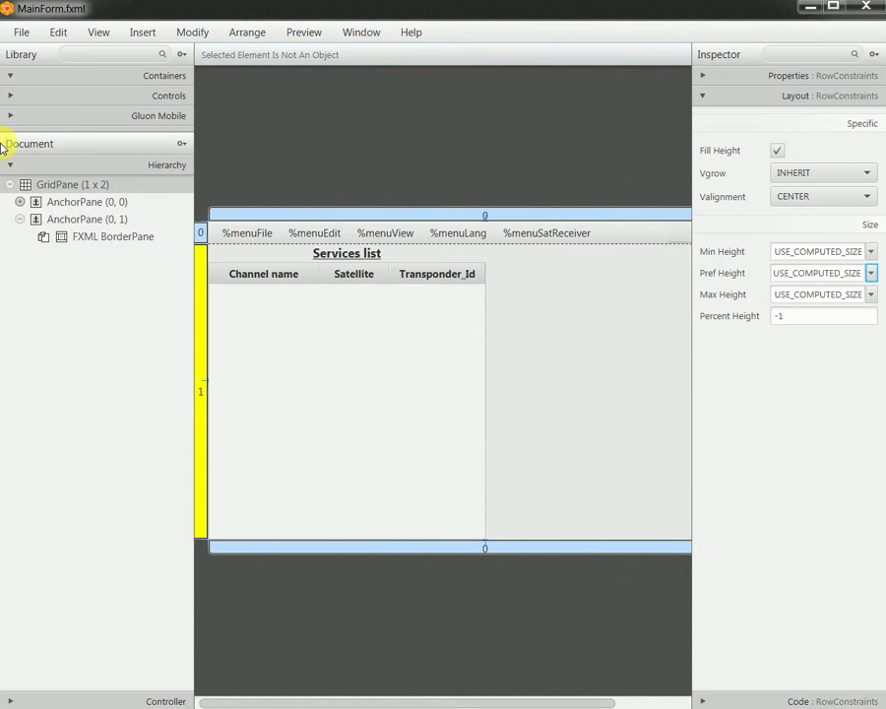
- Try a right opaque inset of 20 on AnchorPane (0, 1) and set it back to 0
click(121, 202)
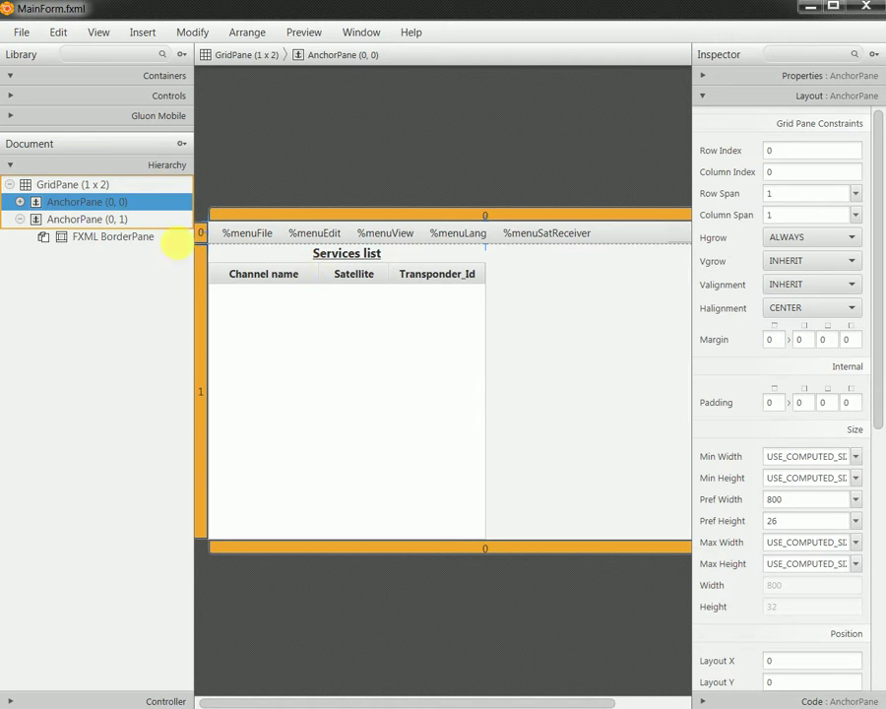
click(701, 97)
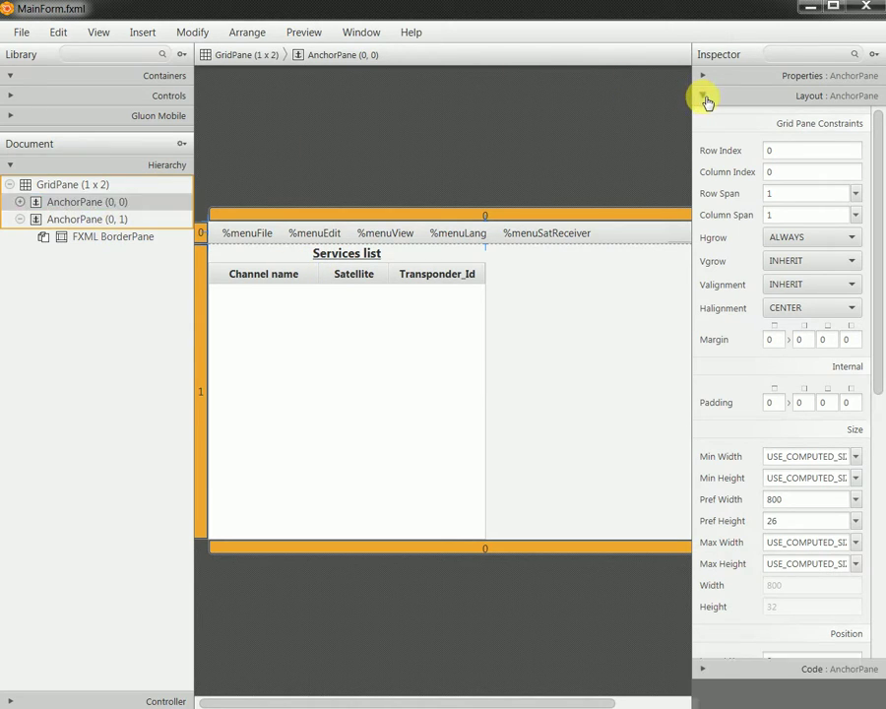
click(86, 221)
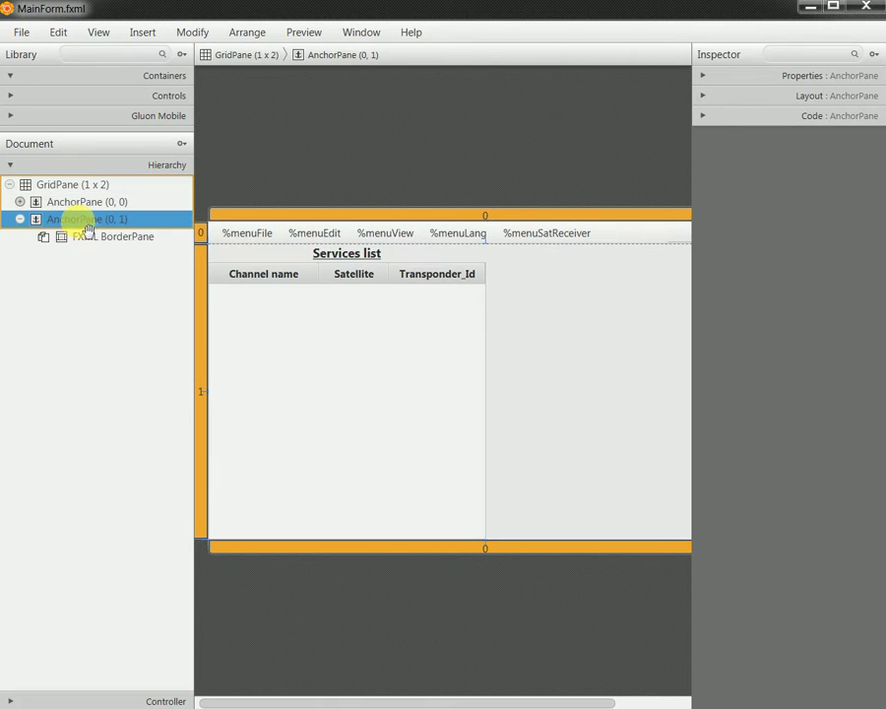
click(776, 79)
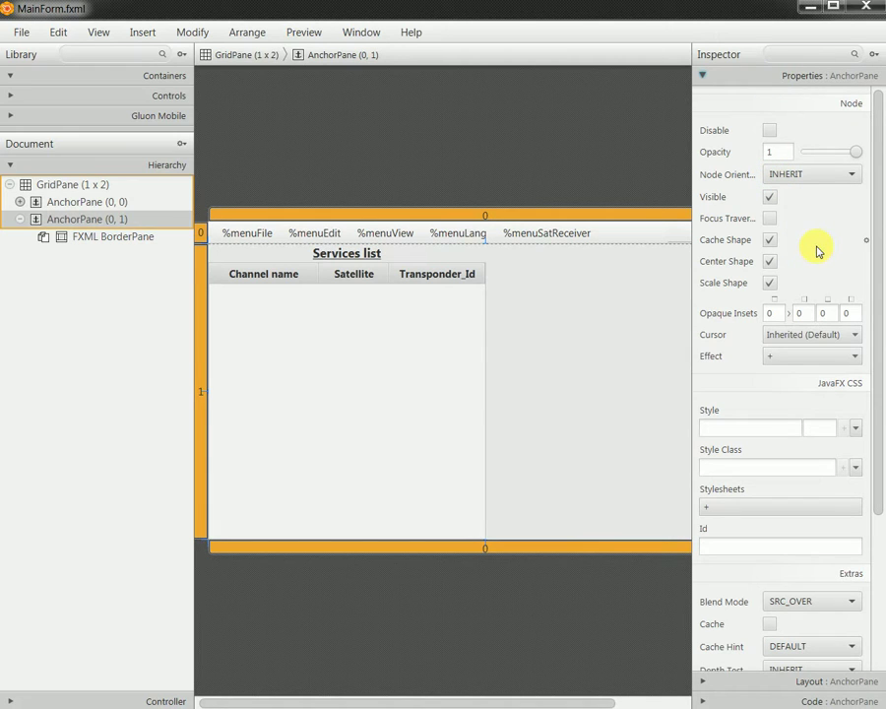
scroll(816, 251, down, 5)
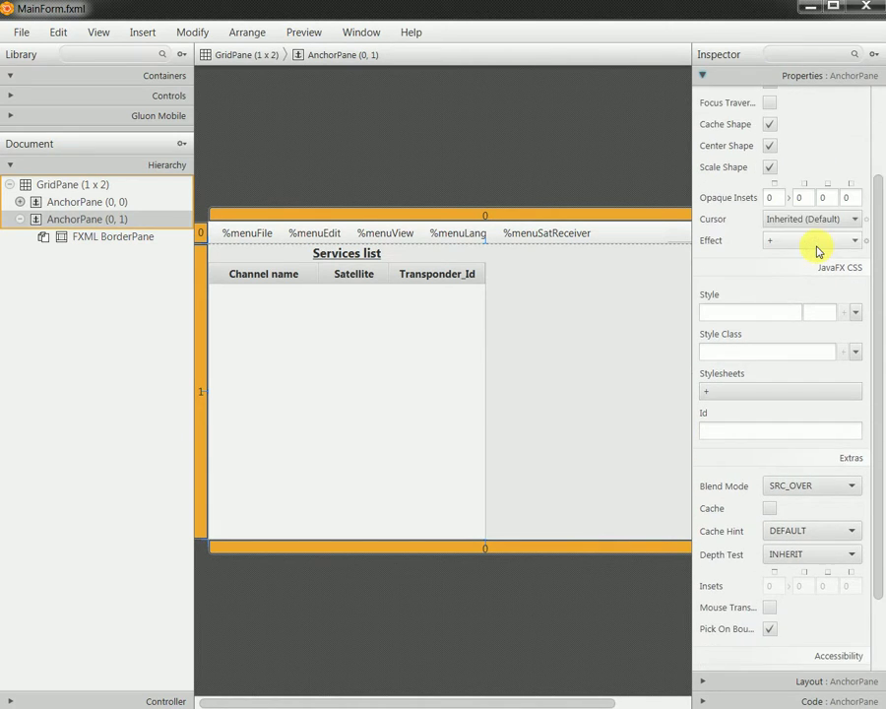
scroll(814, 246, up, 1)
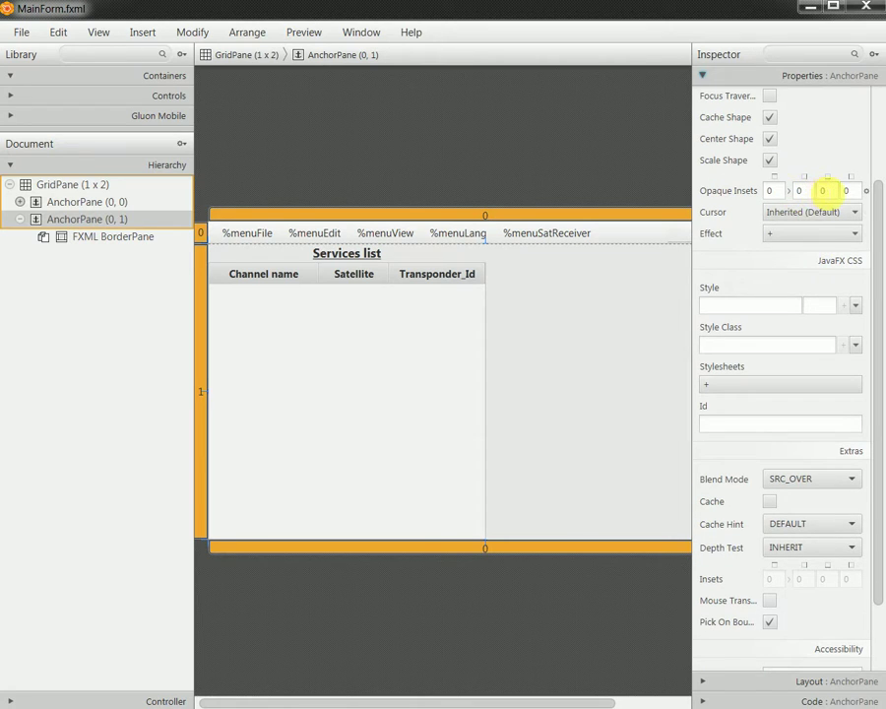
click(803, 190)
text(20)
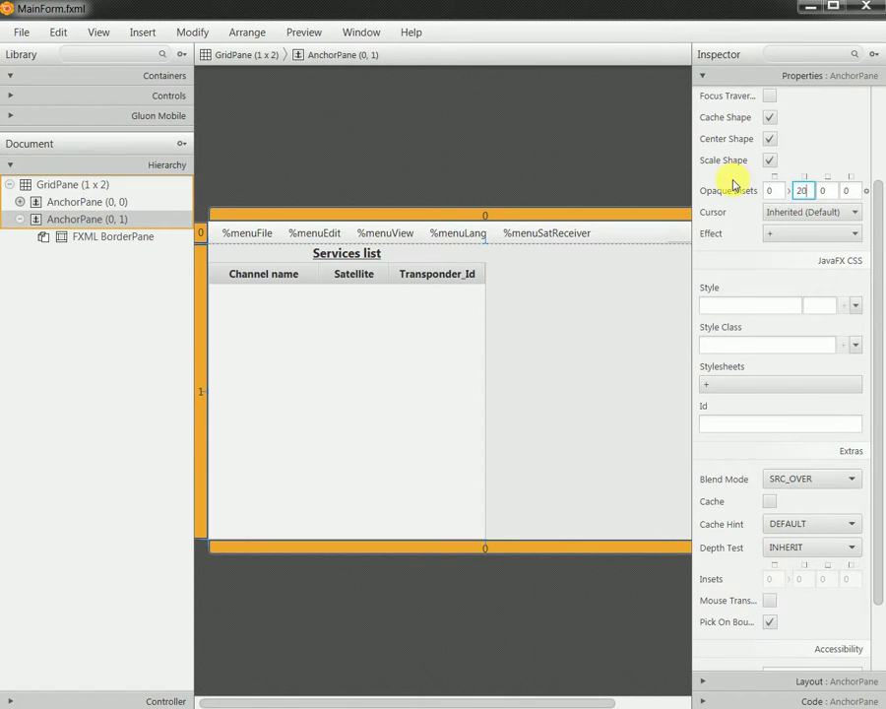
key(BackSpace)
key(BackSpace)
text(0)
key(Tab)
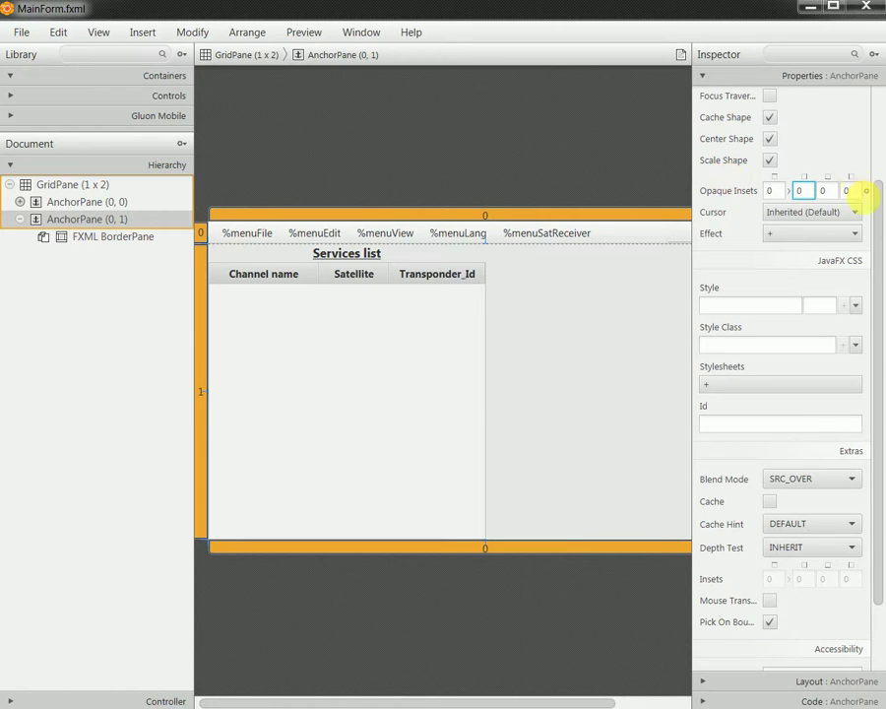
- Try left opaque insets of 20 and 30 on AnchorPane (0, 1) and return the value to 0
key(Tab)
text(20)
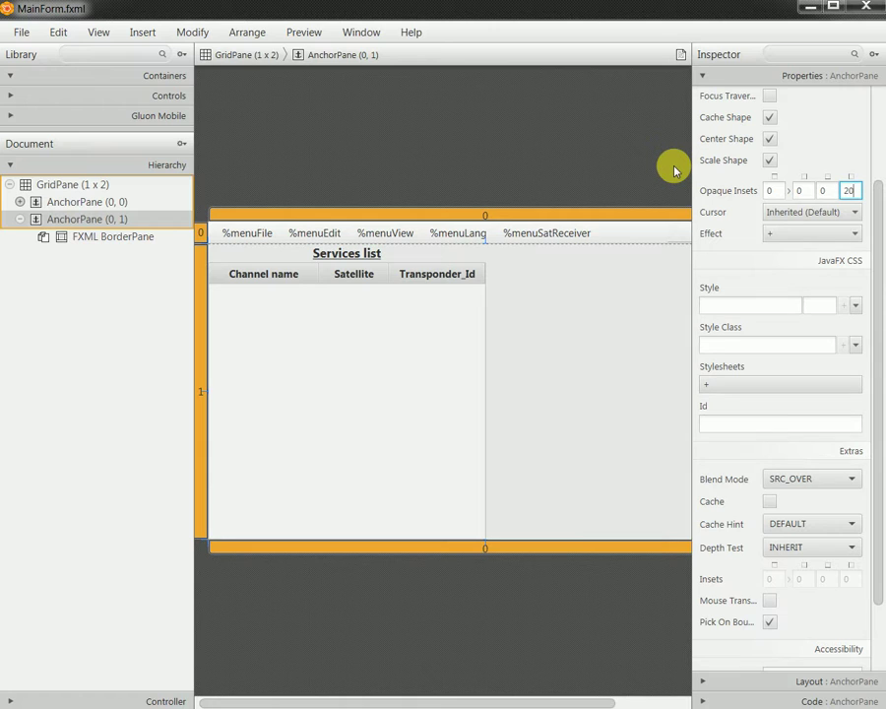
key(BackSpace)
key(BackSpace)
text(30)
key(BackSpace)
text(0)
click(21, 31)
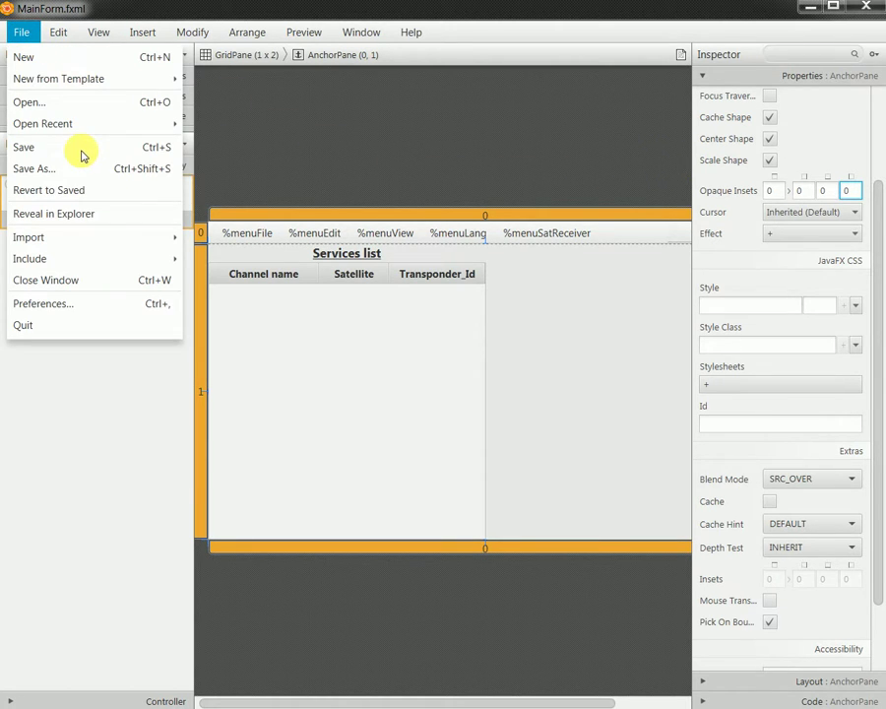
click(347, 519)
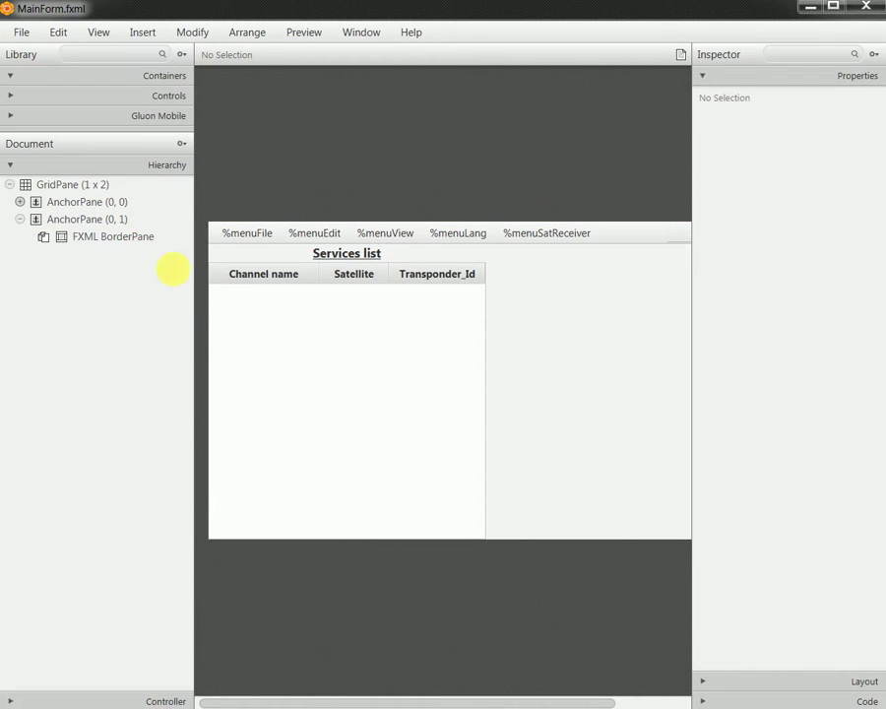
- Set the left margin of AnchorPane (0, 1) to 20 in its grid pane constraints
click(114, 219)
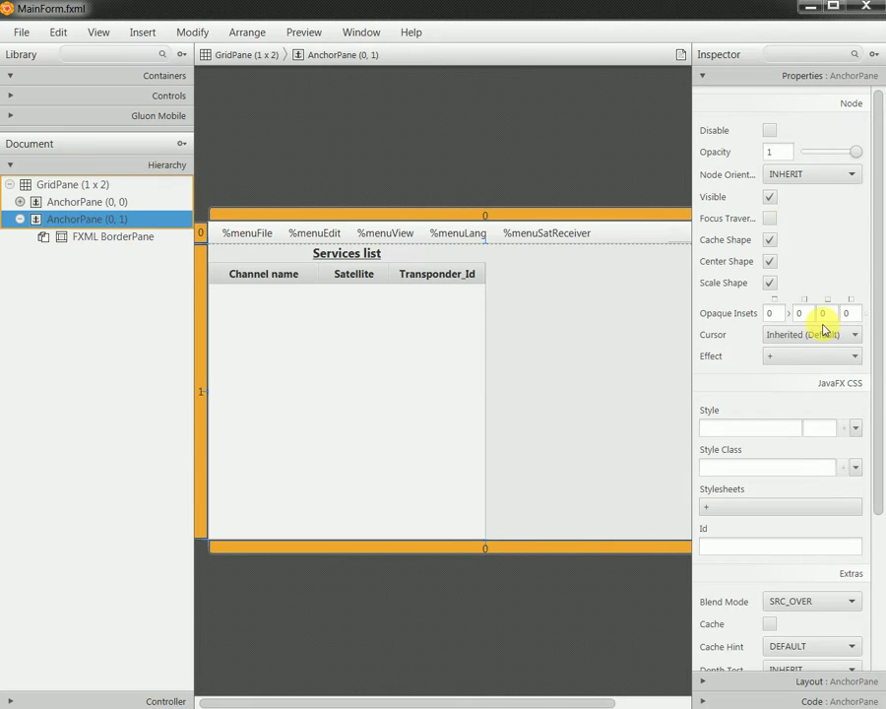
scroll(818, 404, down, 1)
scroll(817, 406, down, 5)
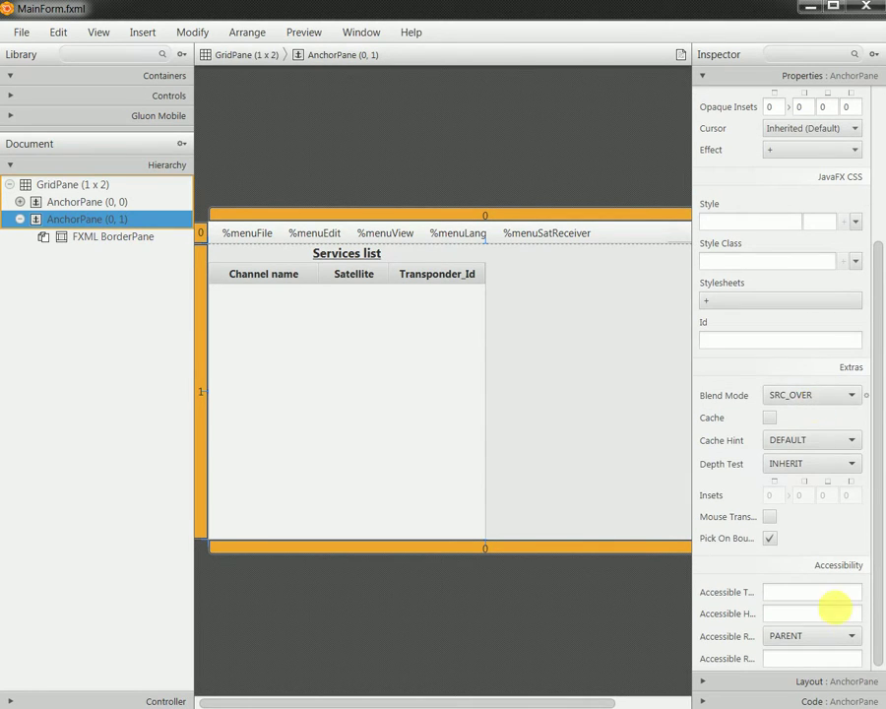
click(852, 682)
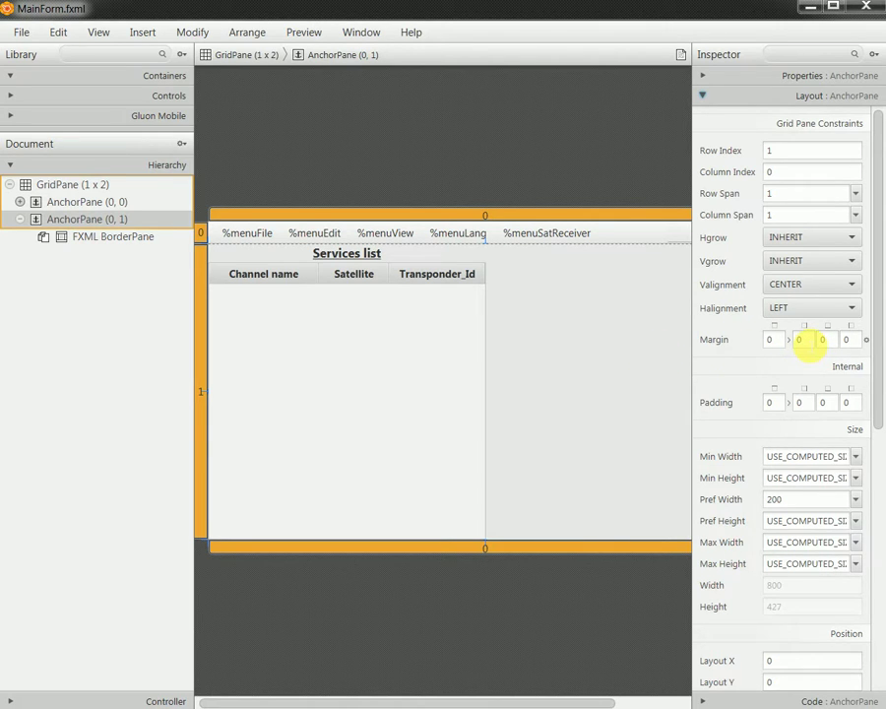
click(805, 339)
click(844, 339)
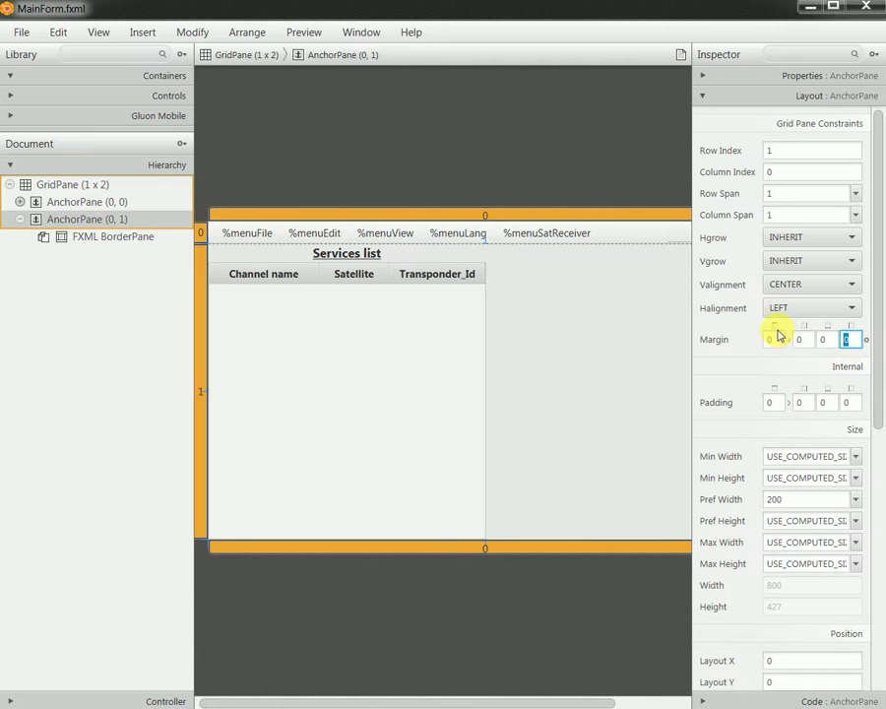
text(20)
key(Return)
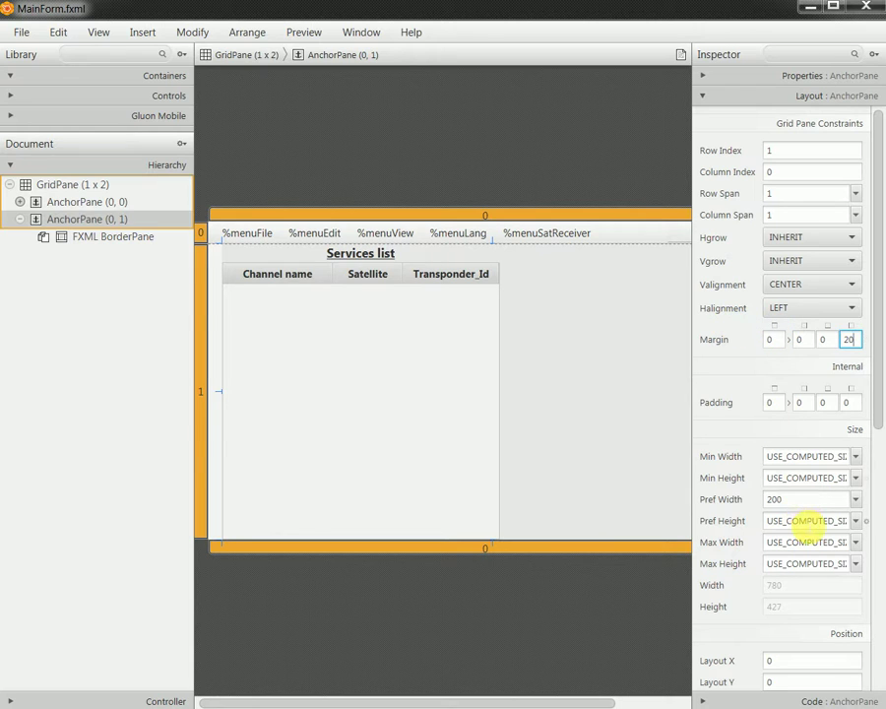
- Save MainForm.fxml with the new left margin, preview it maximized, and close the preview
click(202, 284)
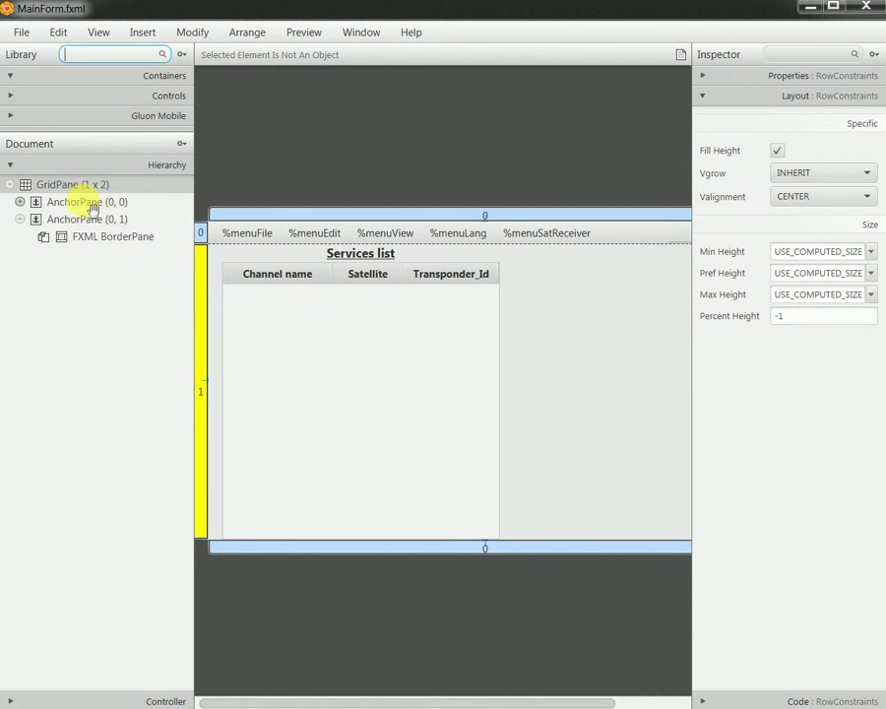
click(22, 32)
click(50, 147)
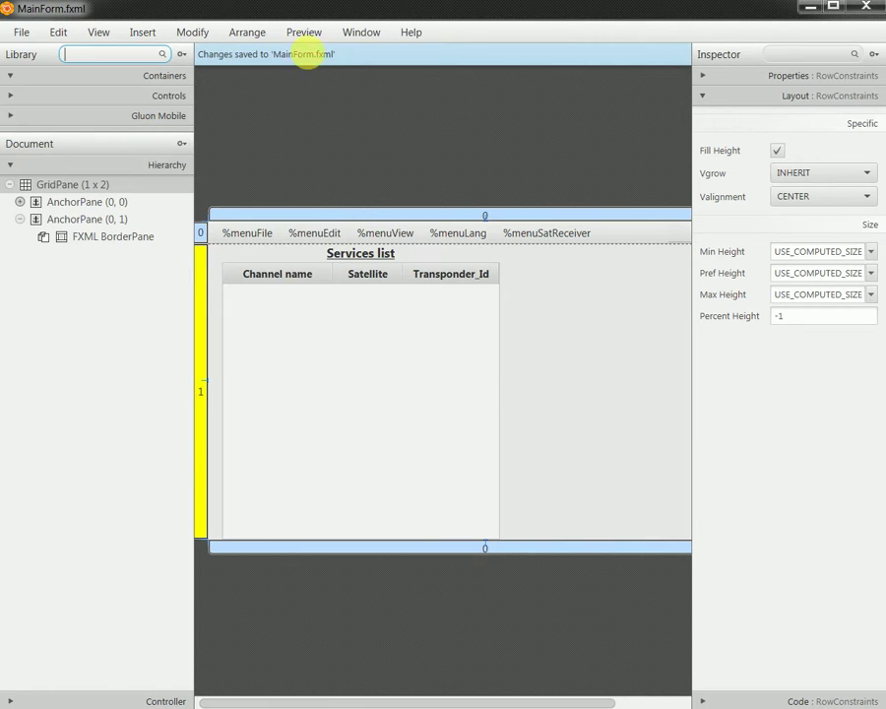
click(305, 33)
click(317, 55)
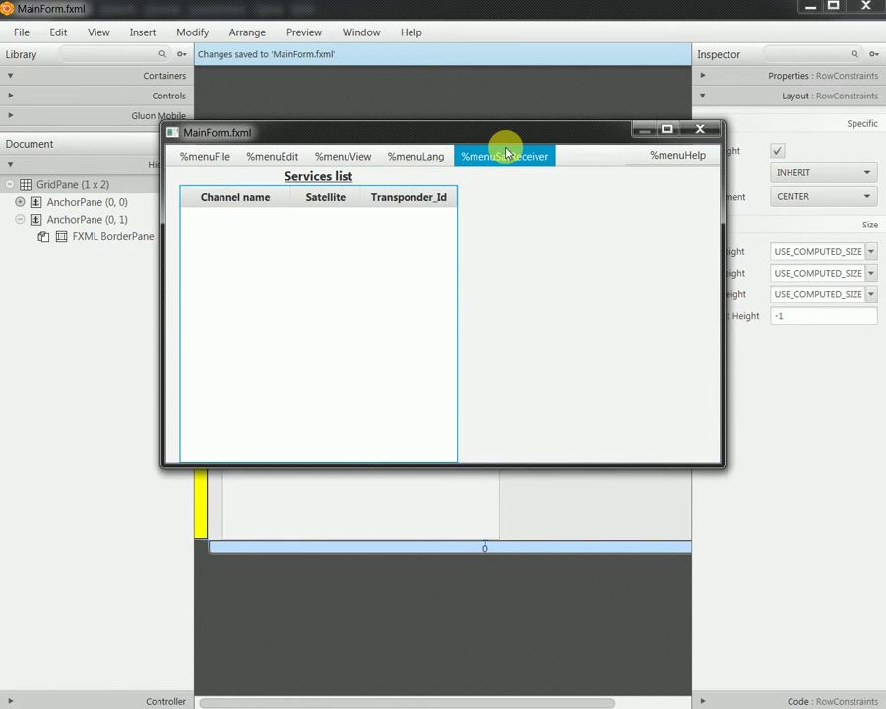
double_click(511, 132)
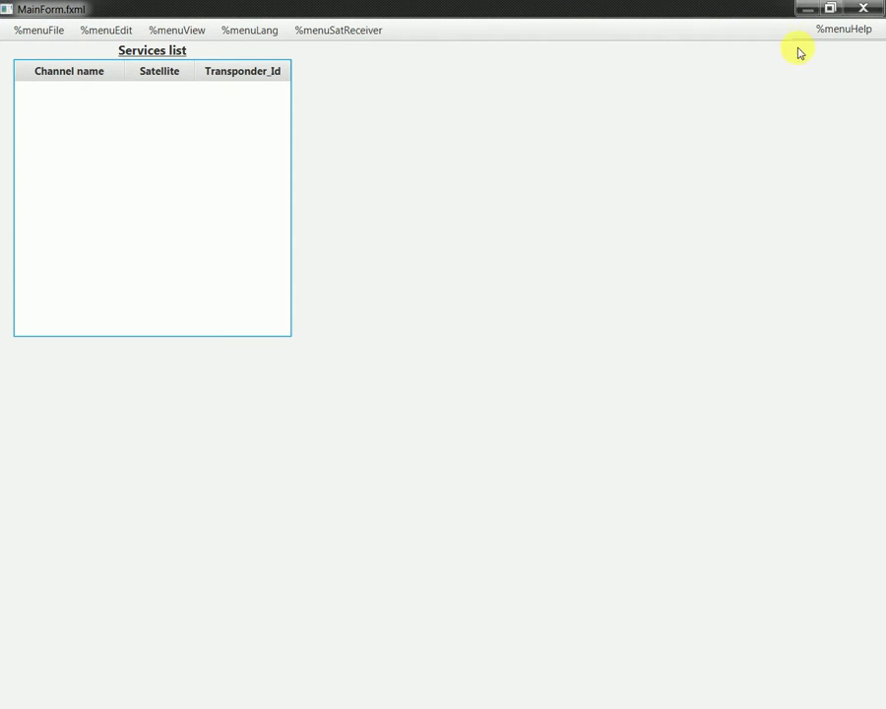
click(863, 9)
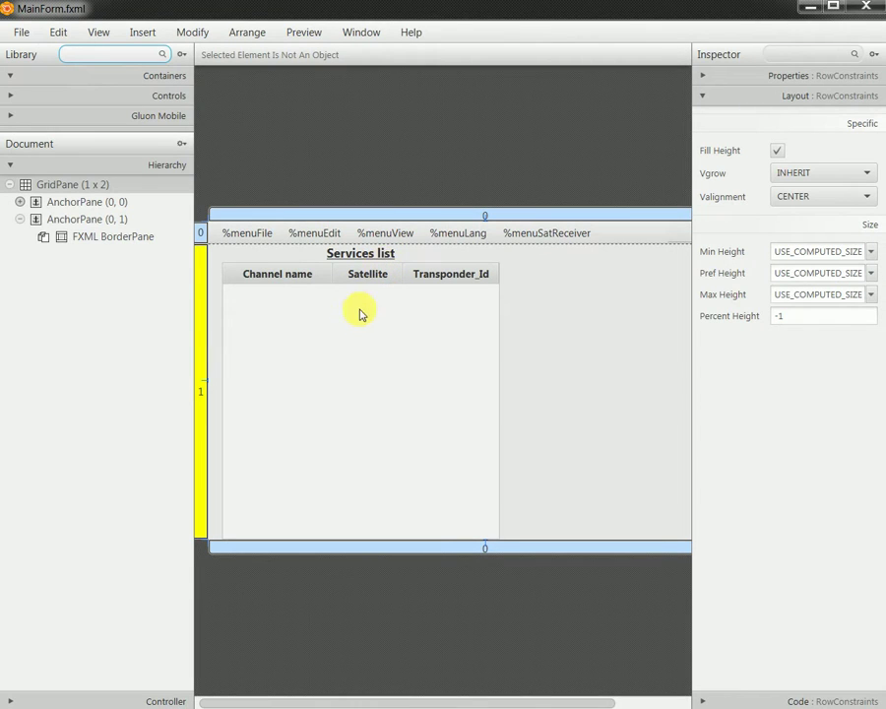
- Try a Pref Height of 800 on AnchorPane (0, 1) and return it to USE_COMPUTED_SIZE
click(89, 219)
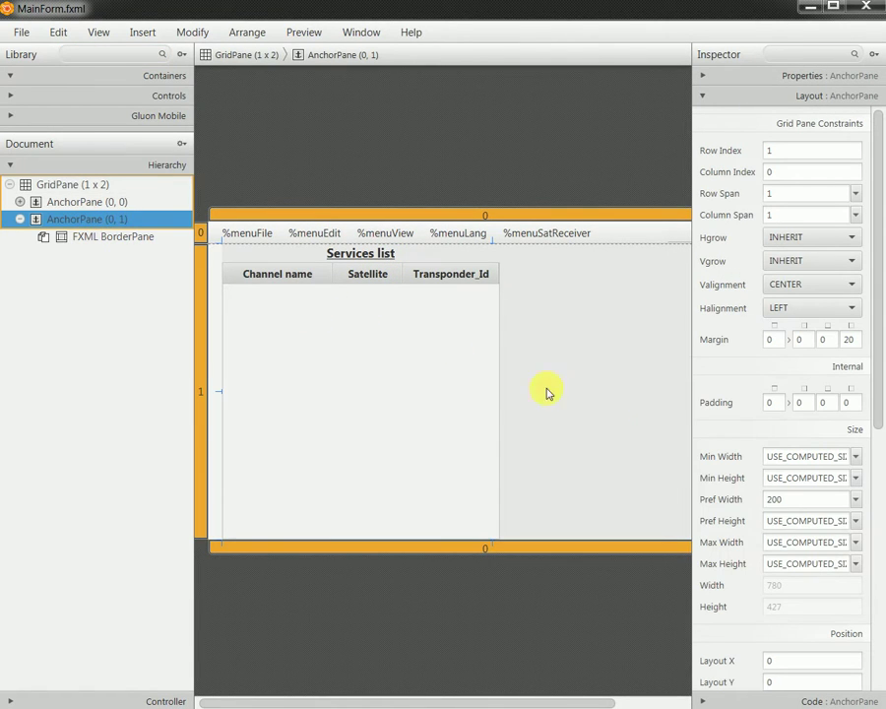
click(805, 521)
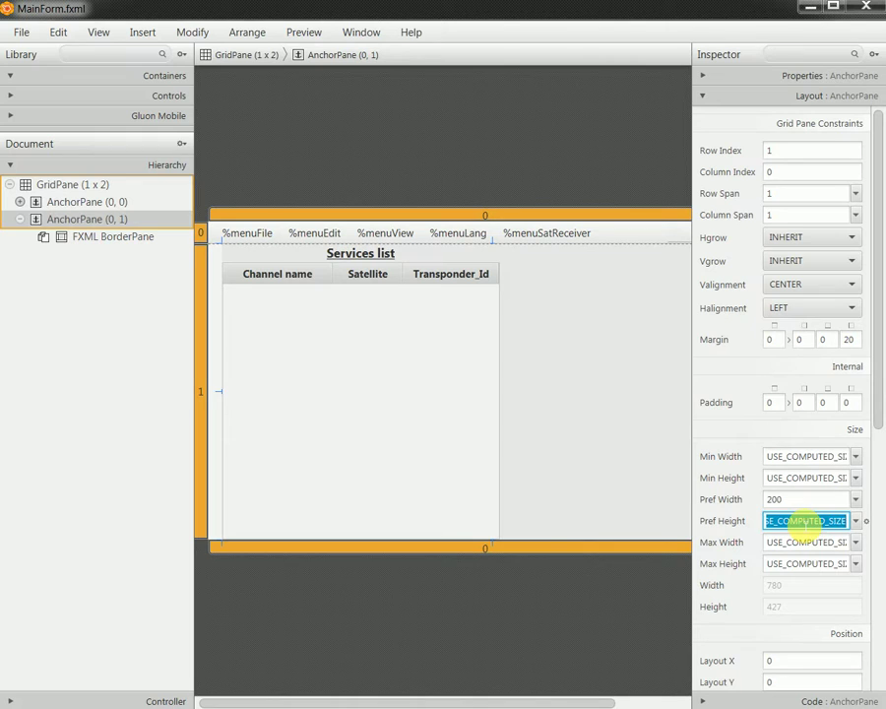
text(800)
key(Return)
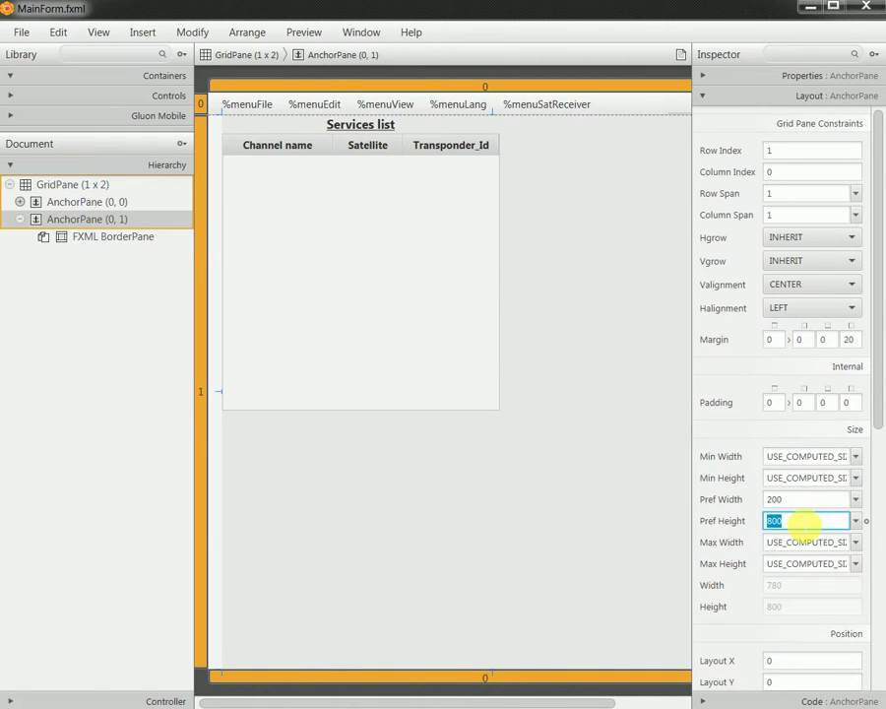
key(BackSpace)
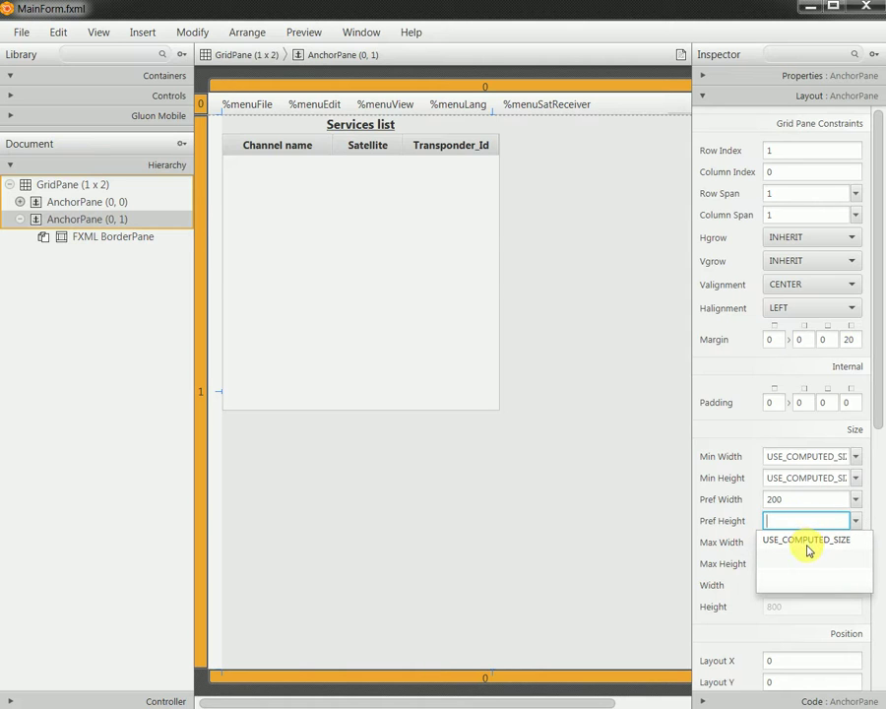
click(806, 543)
- Set the left margin of AnchorPane (0, 1) to 15 and save MainForm.fxml
click(857, 339)
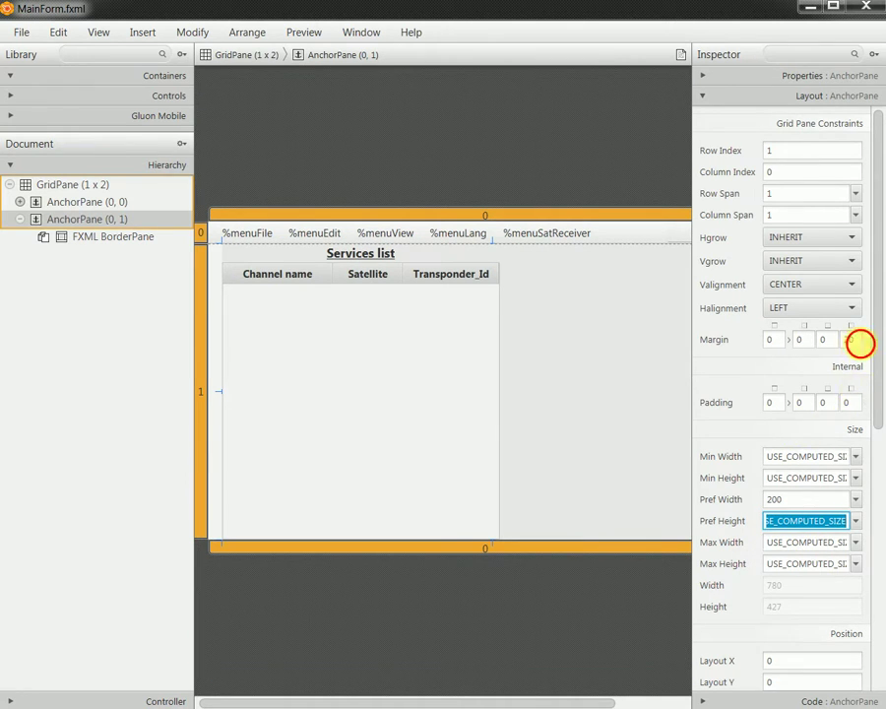
text(15)
key(Return)
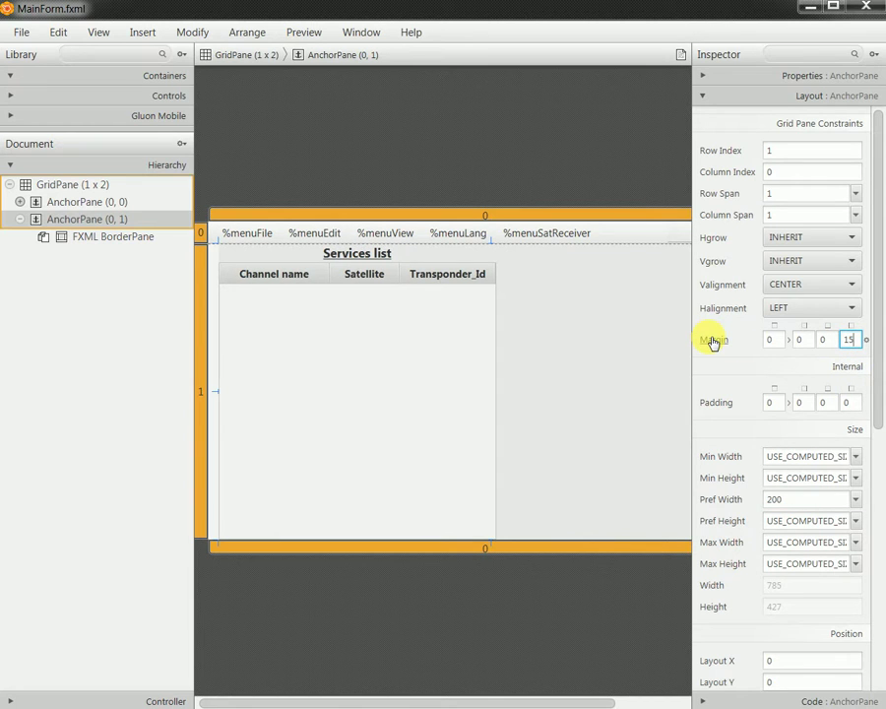
click(28, 39)
click(59, 145)
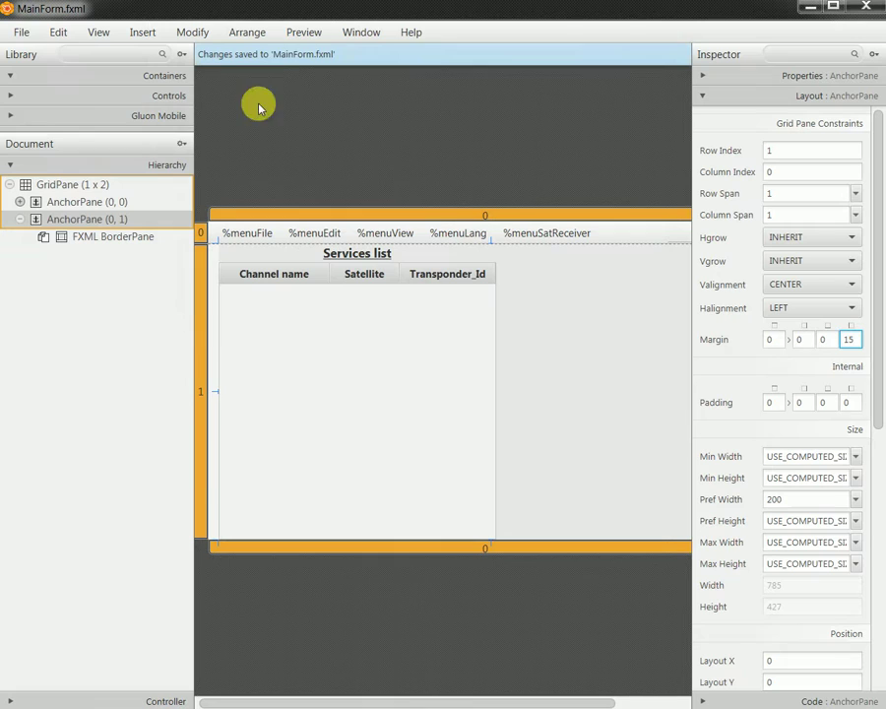
- Preview the main form maximized with its updated margin and restore the preview window to its smaller size
click(301, 33)
click(310, 57)
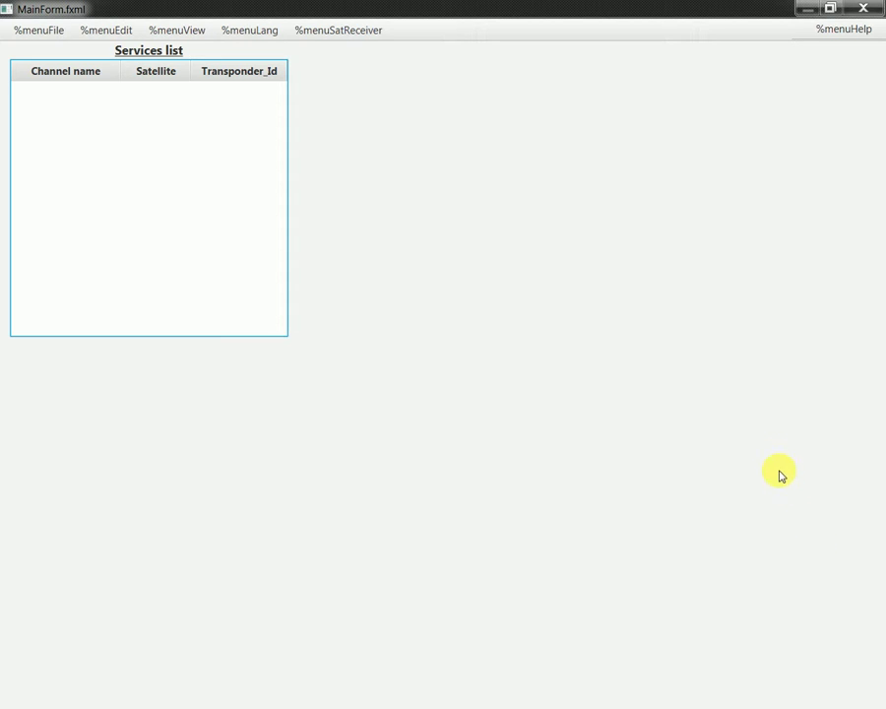
click(827, 28)
click(831, 10)
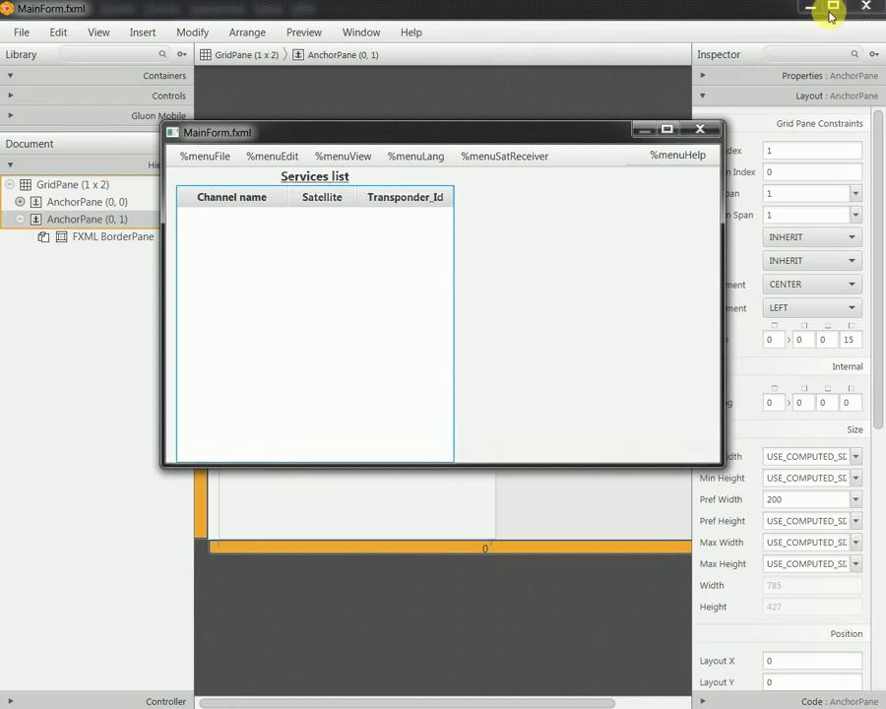
- Close the MainForm.fxml preview and Scene Builder, and switch to MainView.java in Eclipse
click(701, 129)
click(861, 8)
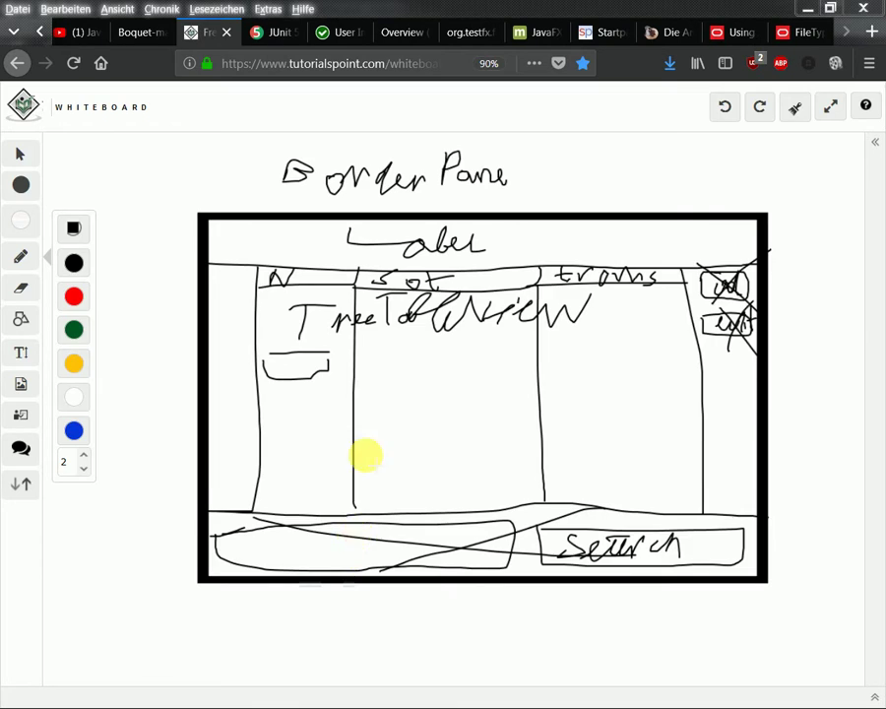
key(alt+Tab)
click(443, 343)
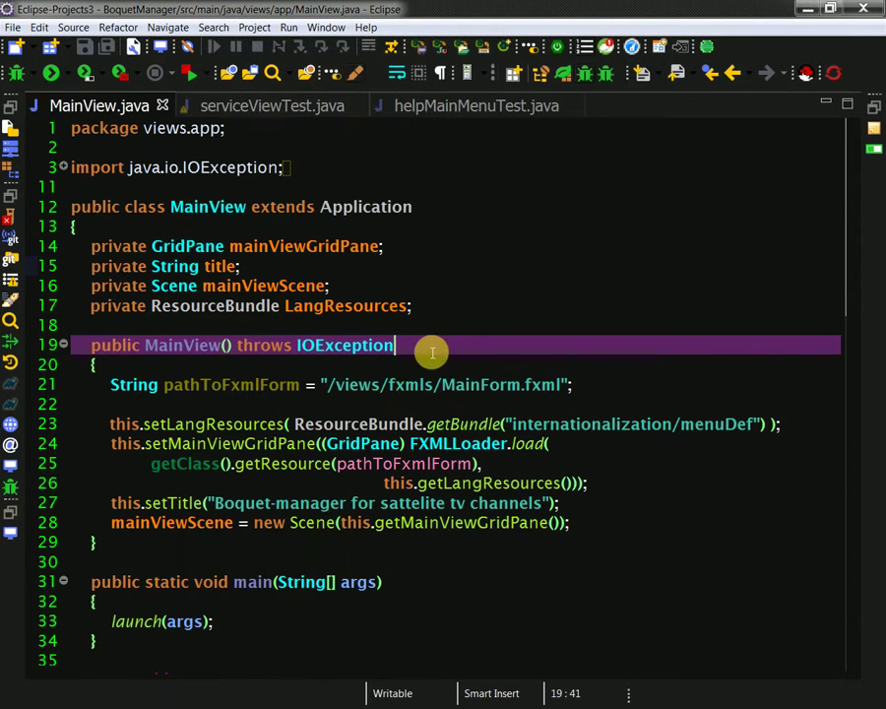
- Run serviceViewTest.java as a JUnit test and dismiss the test results view
click(316, 105)
right_click(349, 346)
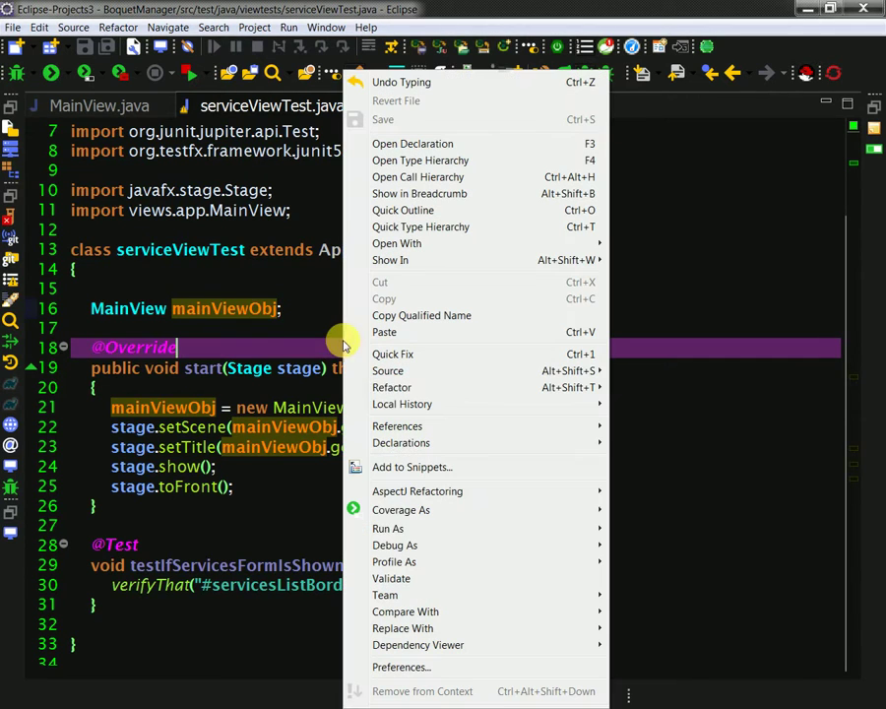
mouse_move(398, 532)
click(650, 572)
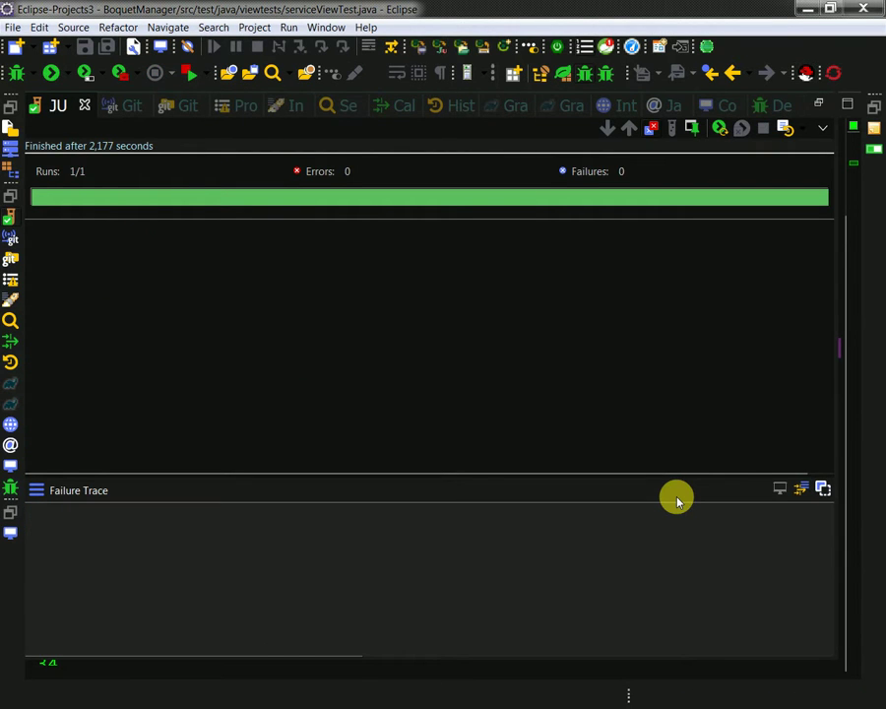
click(264, 674)
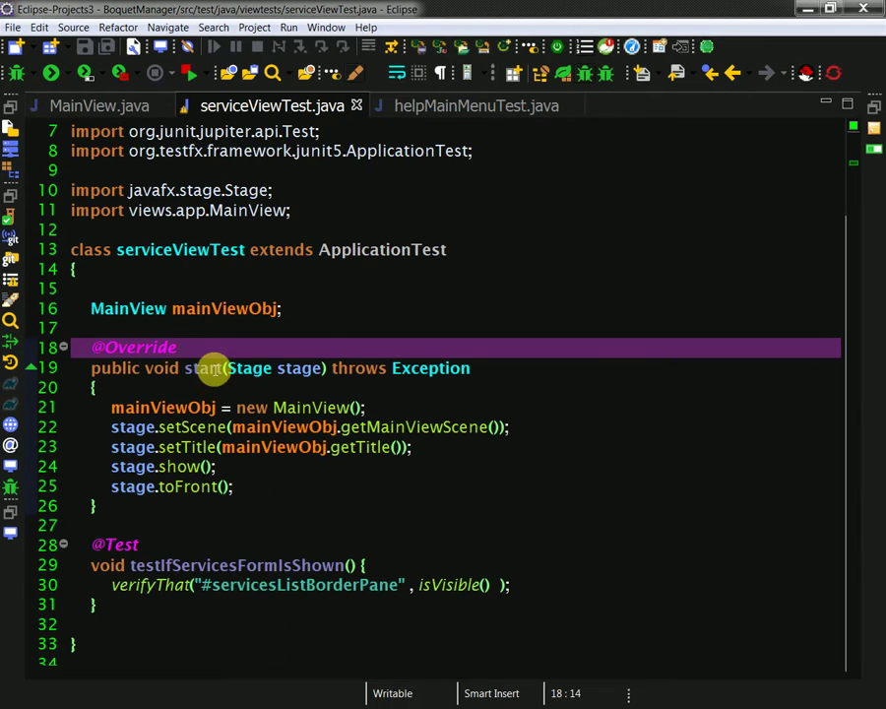
- Run MainView.java as a Java application, check its form maximized and at normal size, and close it
click(114, 107)
click(267, 382)
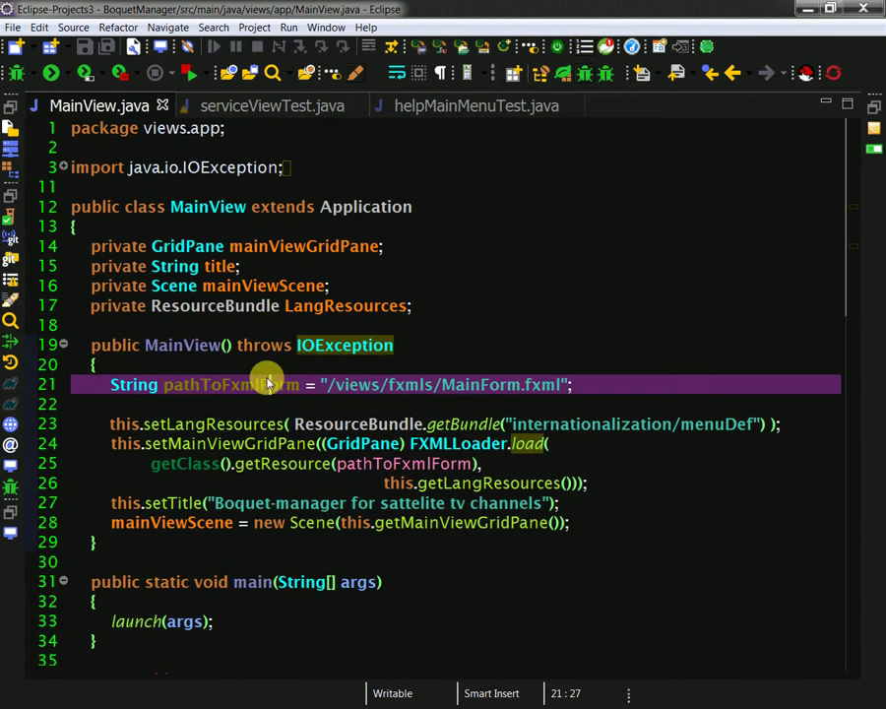
right_click(267, 382)
mouse_move(333, 532)
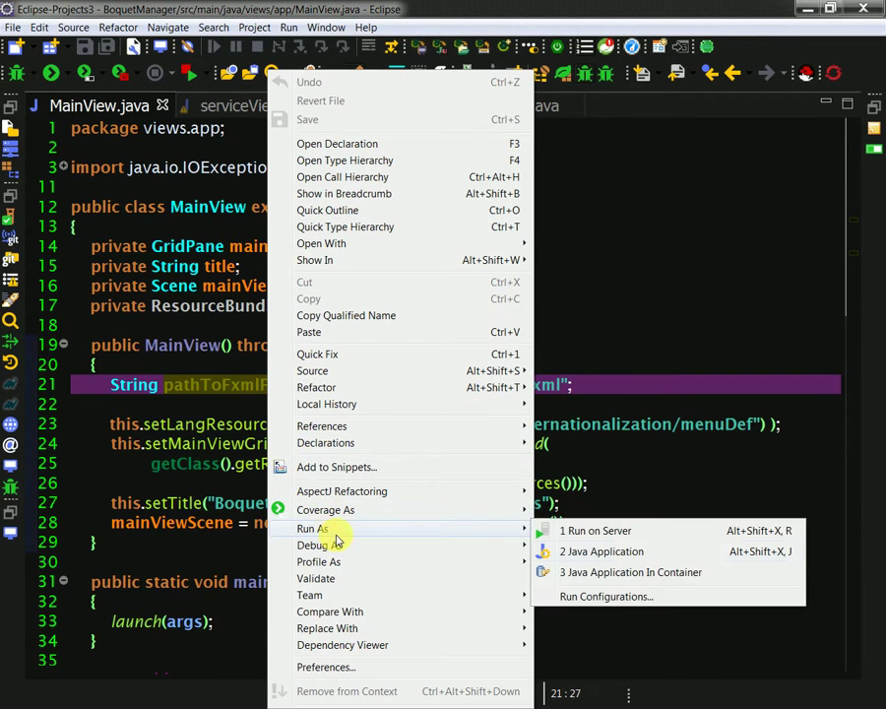
click(654, 560)
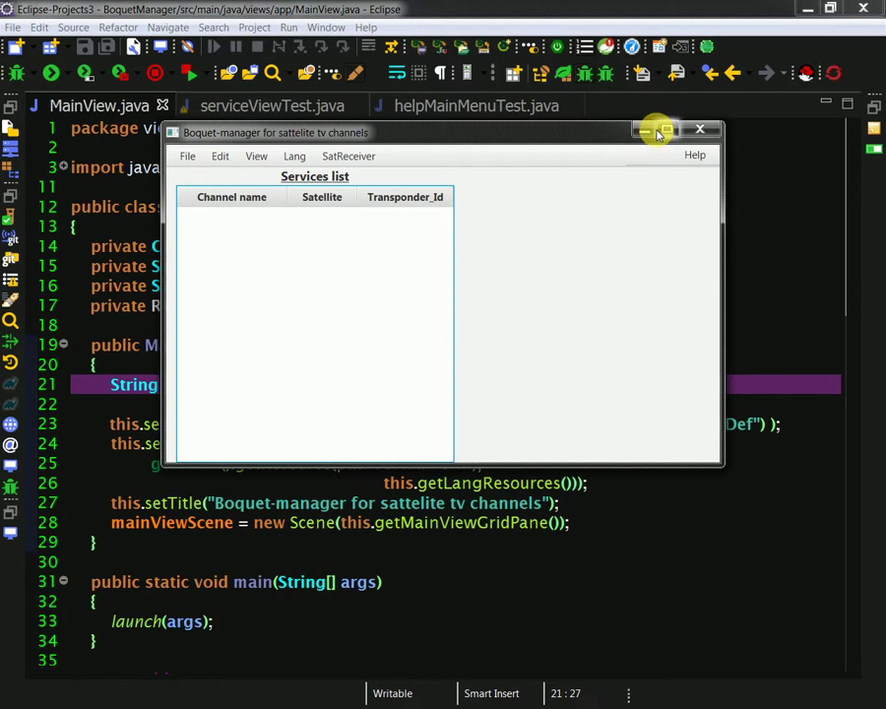
click(660, 135)
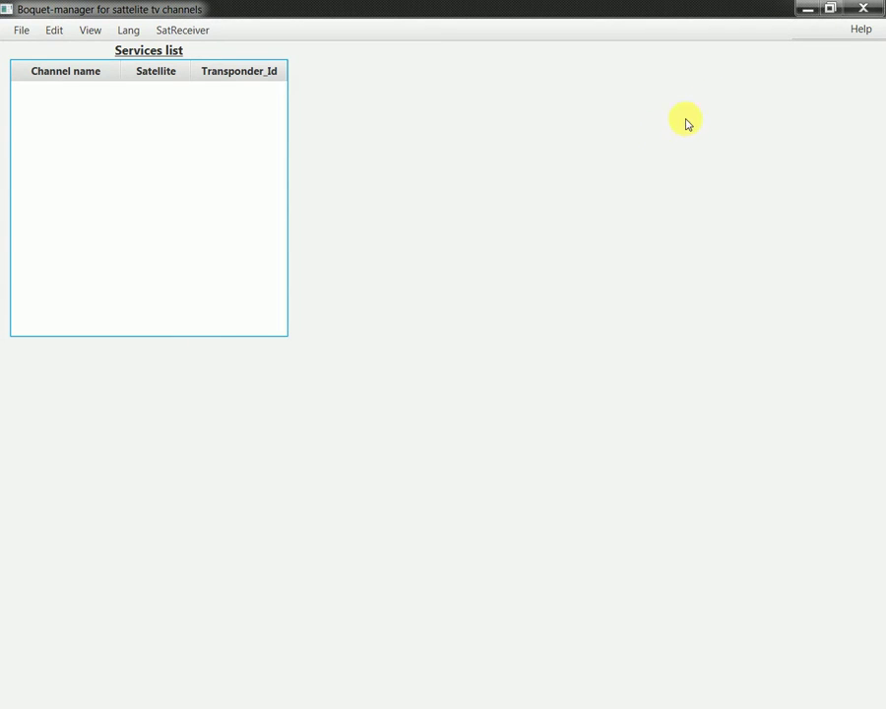
click(830, 9)
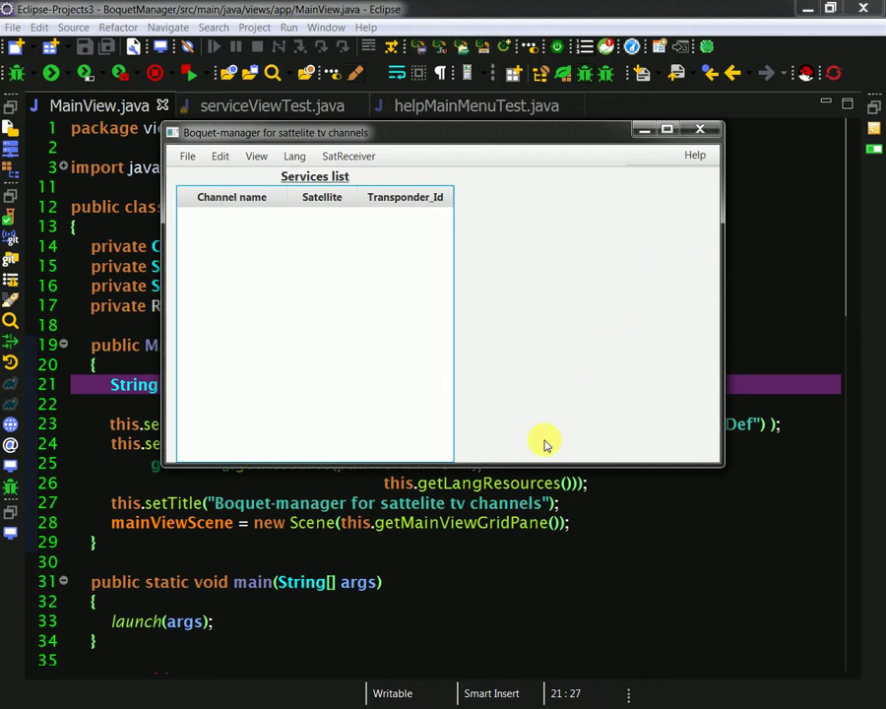
click(703, 131)
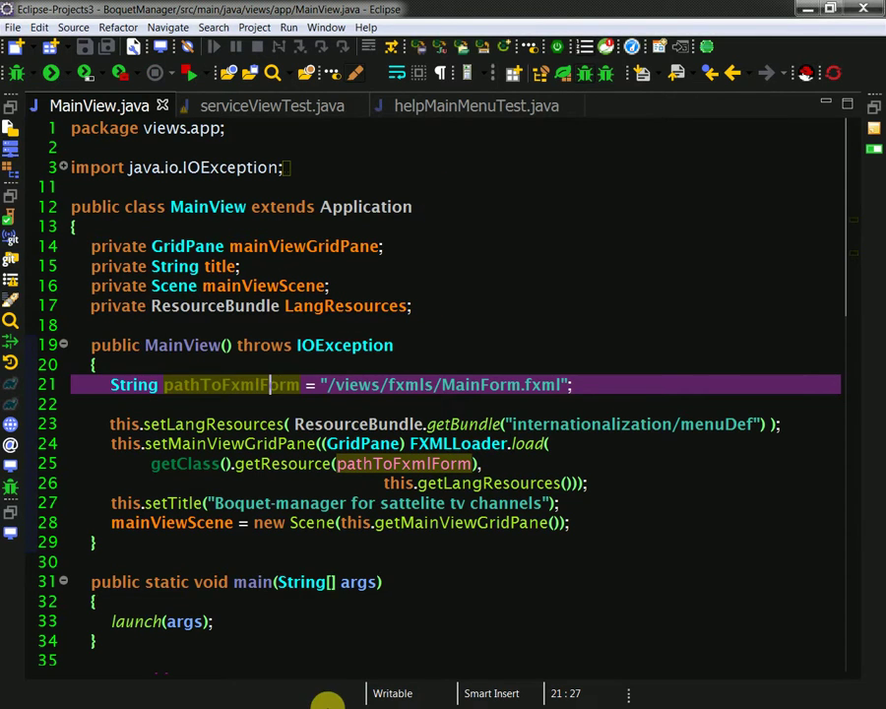
- Reopen MainForm.fxml in Scene Builder and set the bottom margin of AnchorPane (0, 1) to 20
click(10, 128)
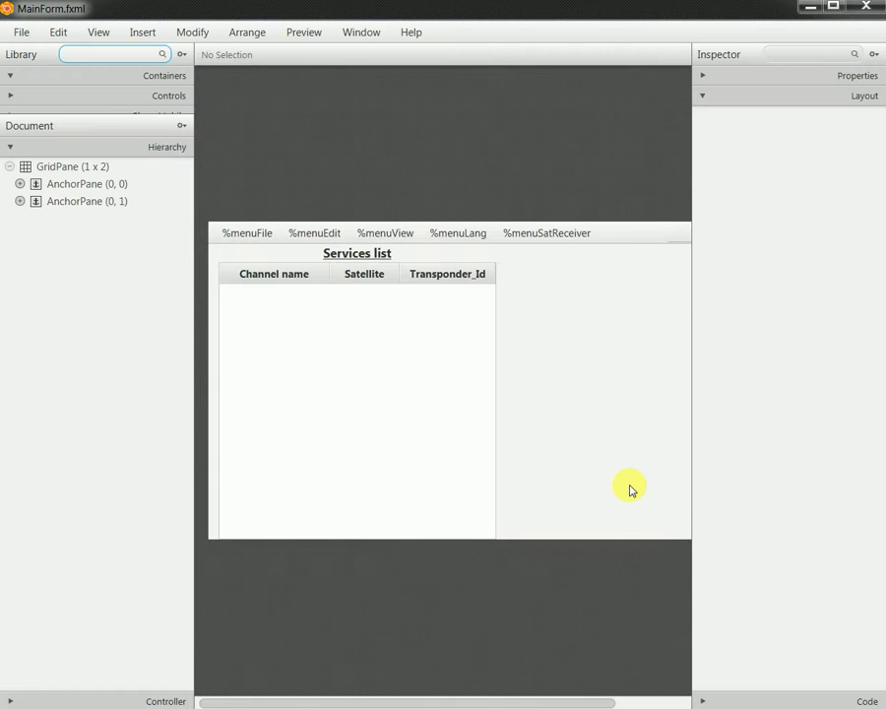
click(98, 203)
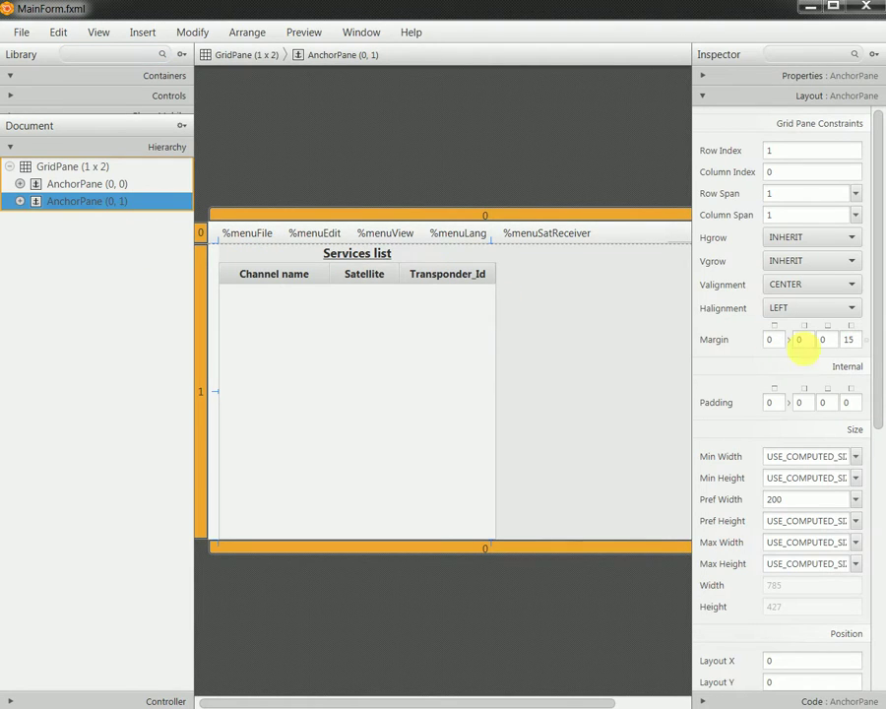
click(824, 340)
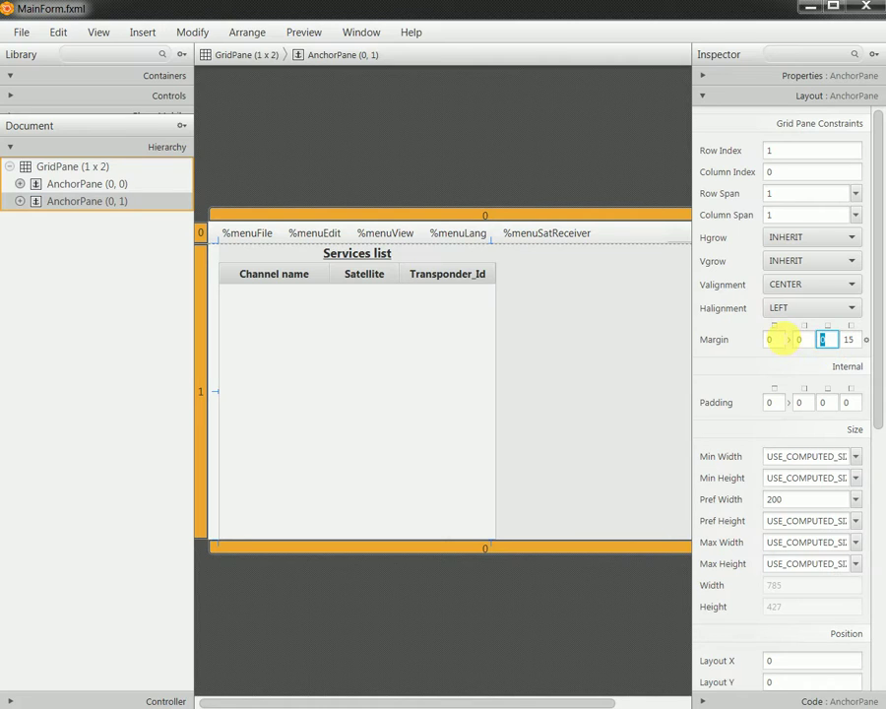
click(772, 339)
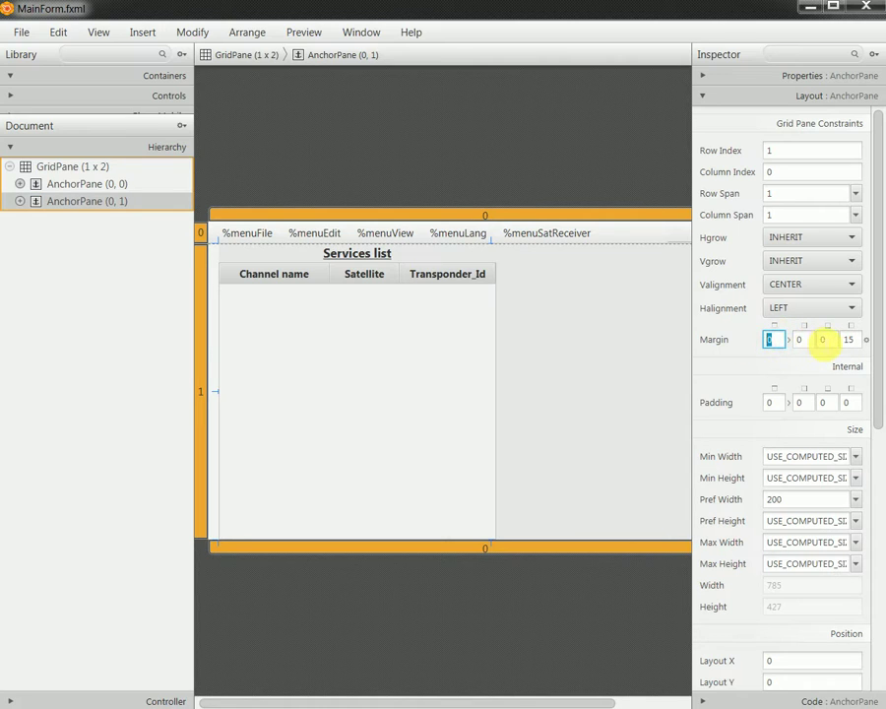
click(826, 340)
text(20)
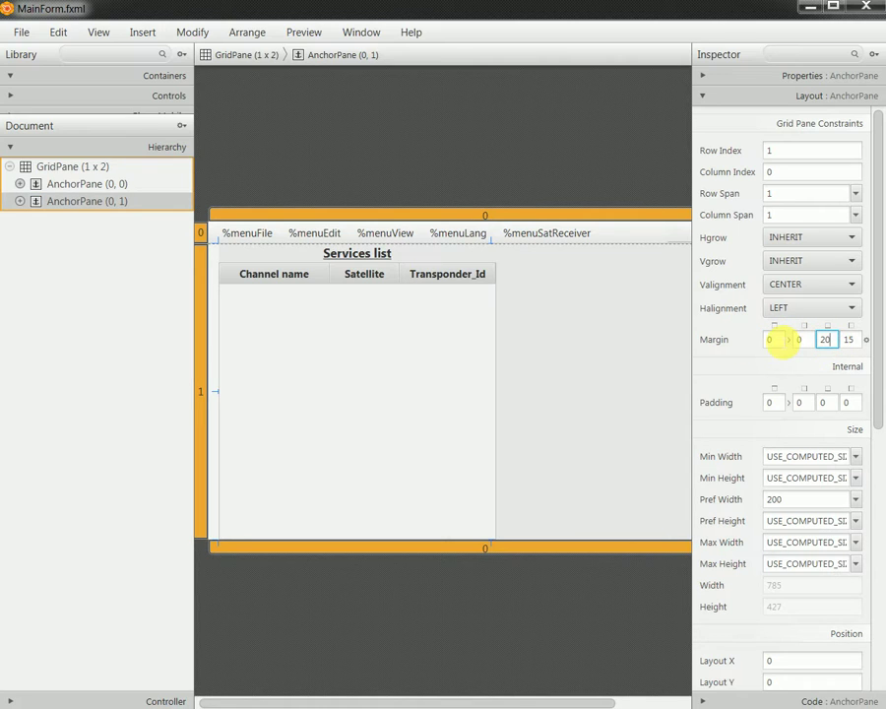
key(Return)
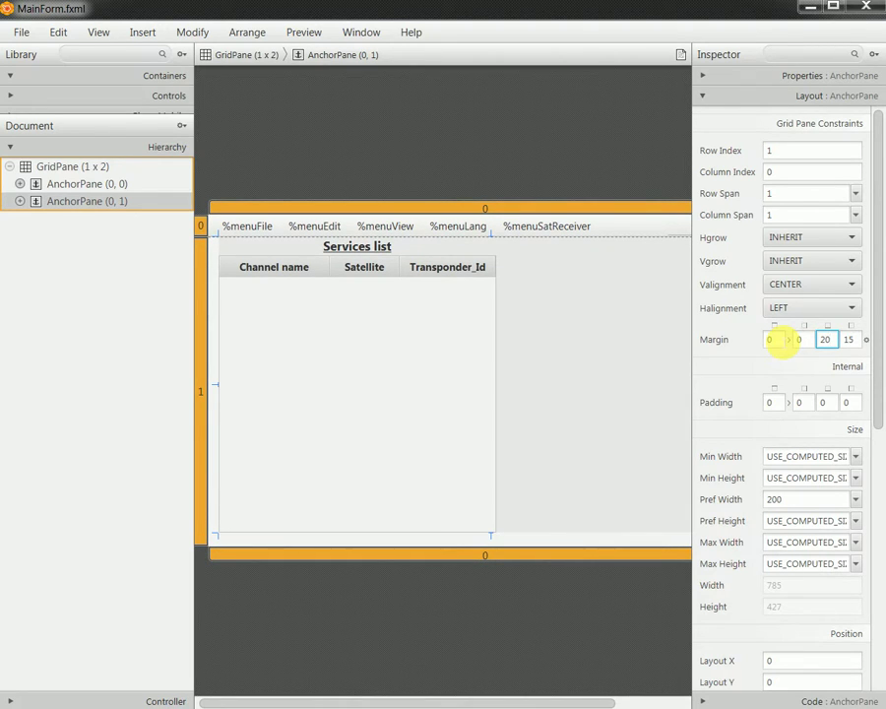
- Reduce the bottom margin of AnchorPane (0, 1) to 10 and save MainForm.fxml
key(BackSpace)
key(BackSpace)
key(Return)
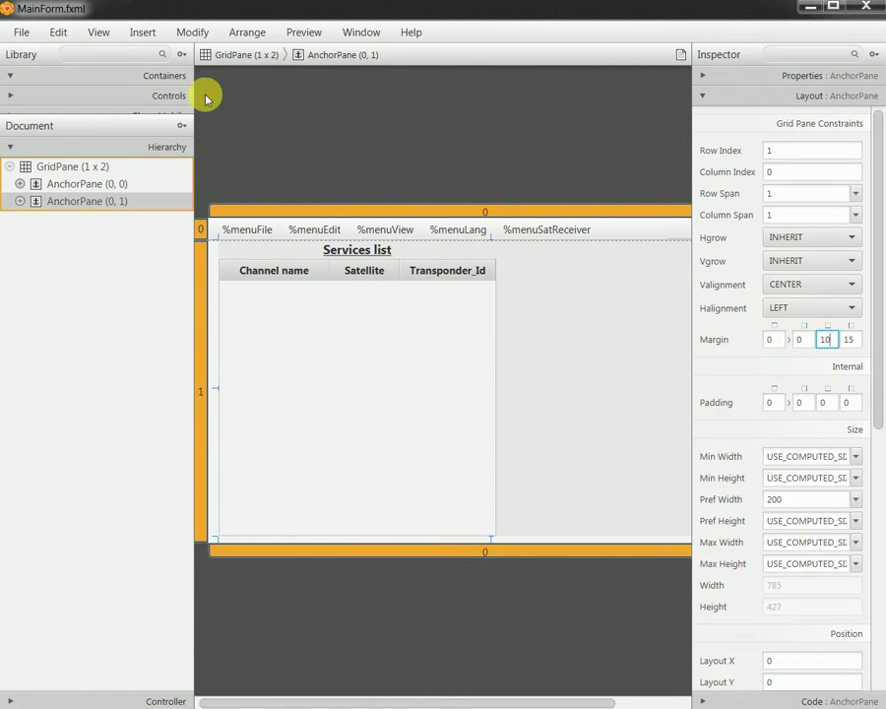
click(22, 32)
click(47, 148)
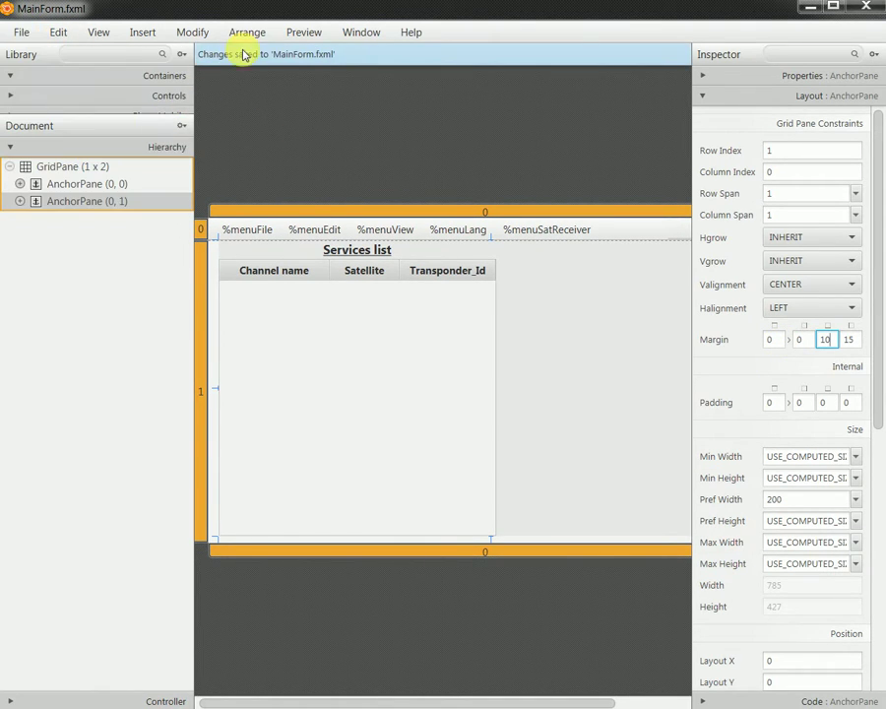
- Preview the main form with its new bottom margin, compare the normal and maximized window sizes, and close the preview
click(306, 31)
click(315, 56)
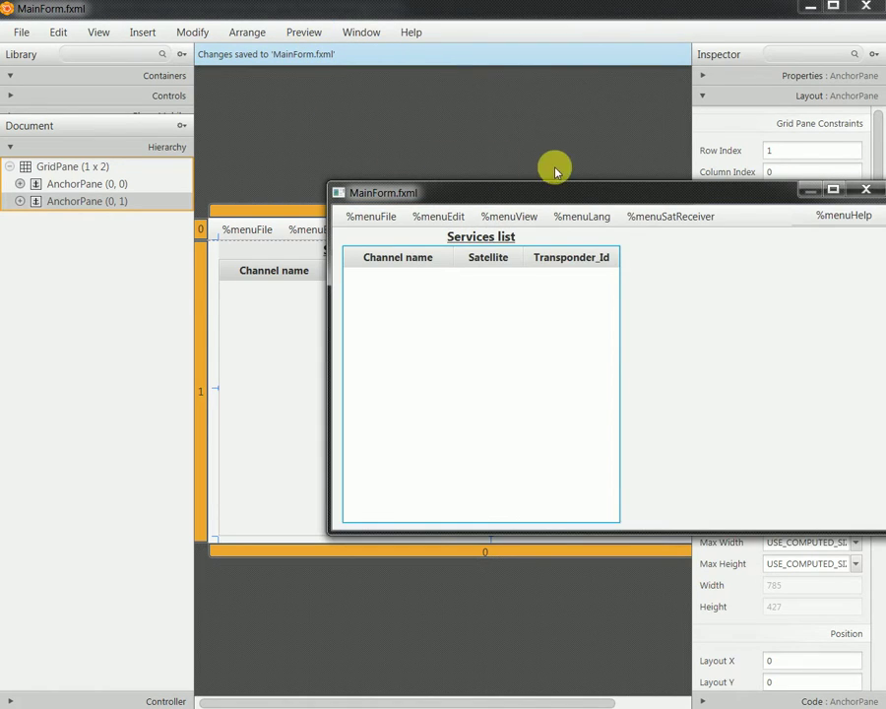
drag(606, 191, 455, 189)
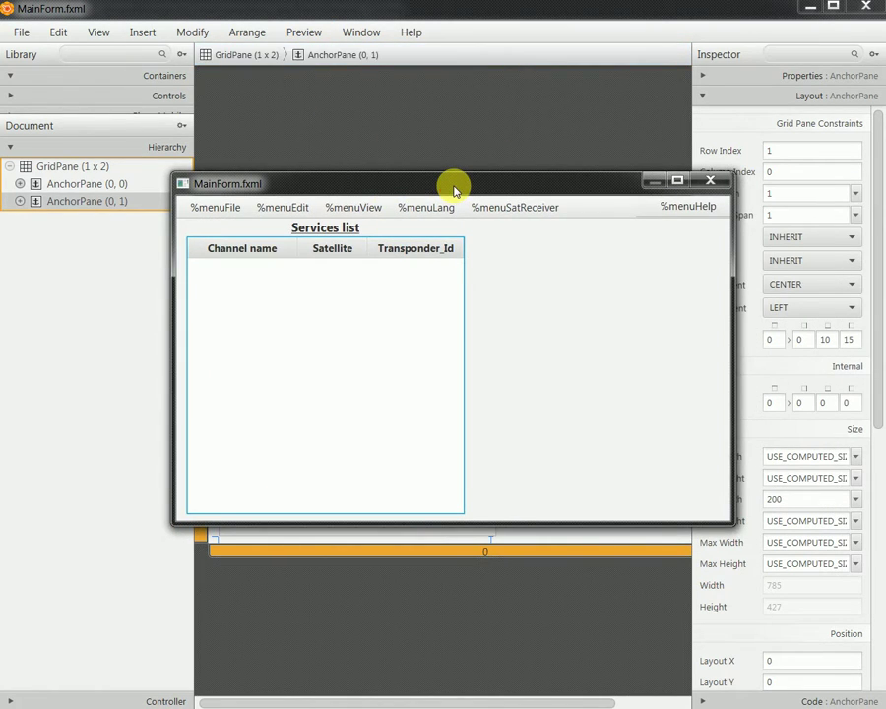
double_click(455, 189)
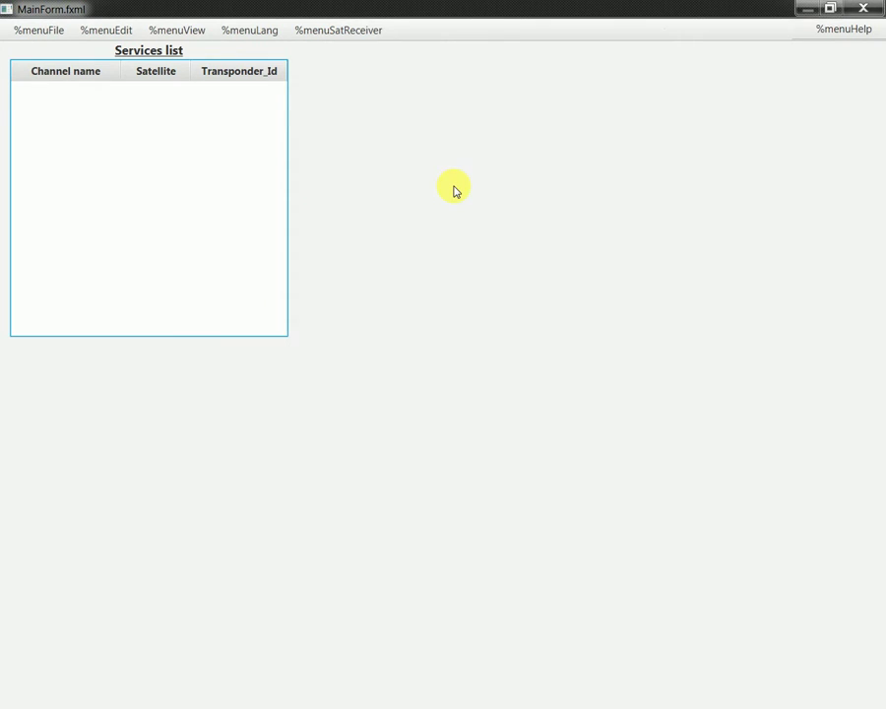
click(831, 8)
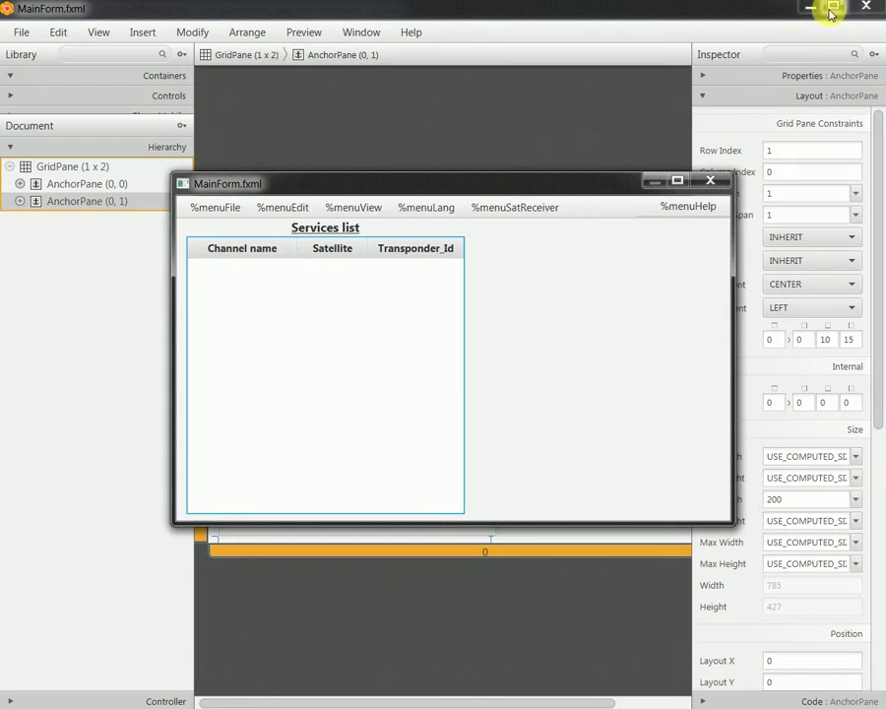
double_click(522, 187)
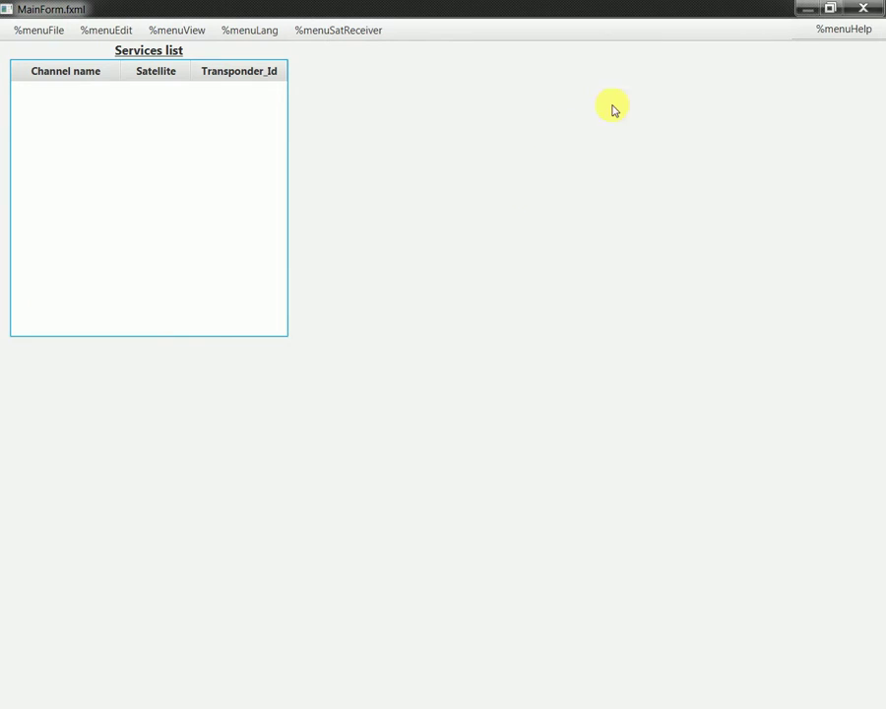
click(830, 8)
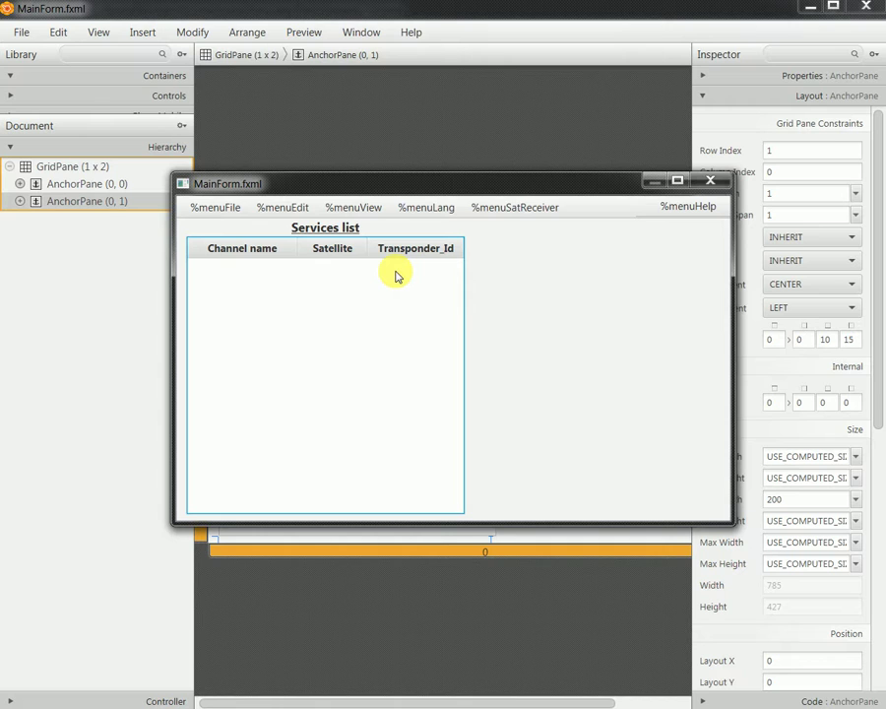
double_click(438, 188)
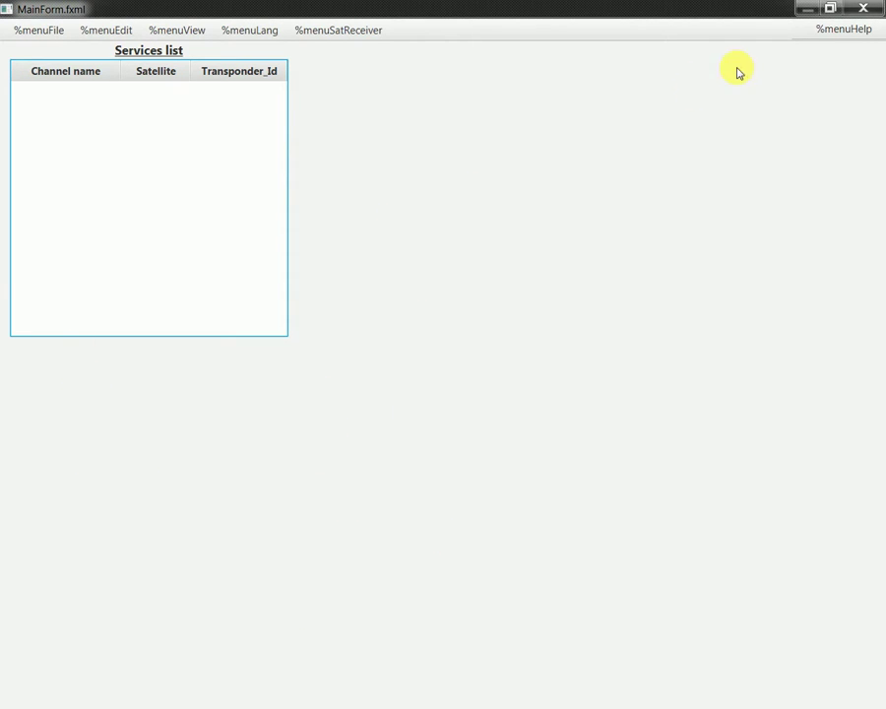
click(857, 10)
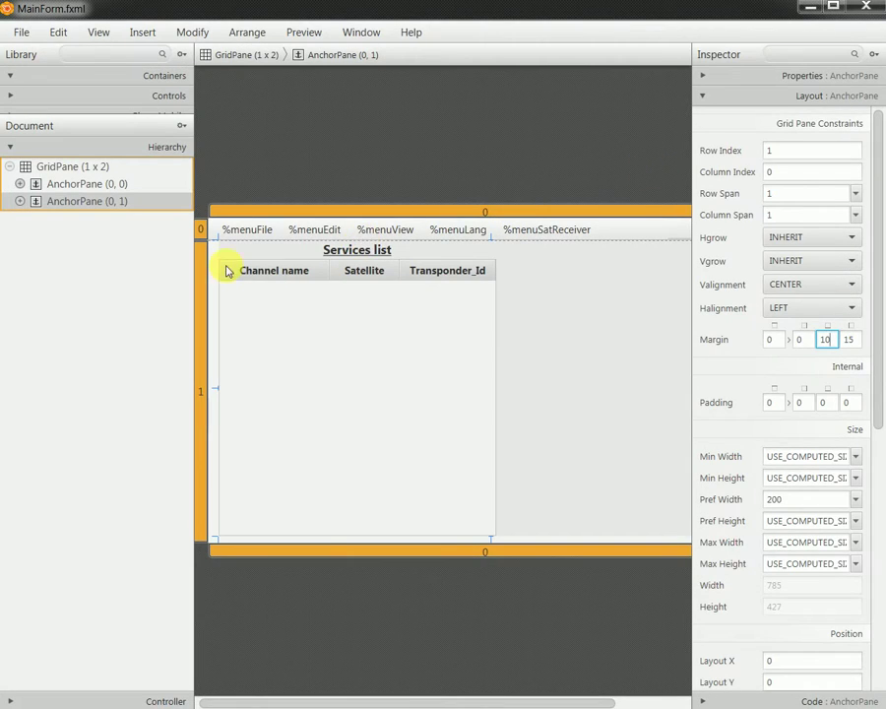
- Examine the layout constraints of grid column 0, grid row 1 and AnchorPane (0, 1)
click(326, 212)
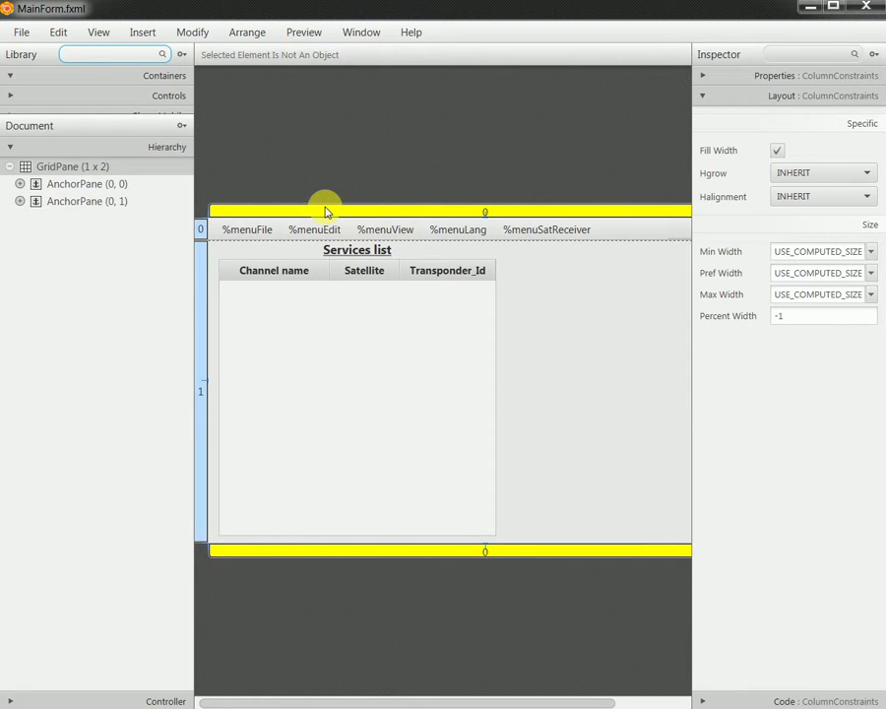
click(206, 284)
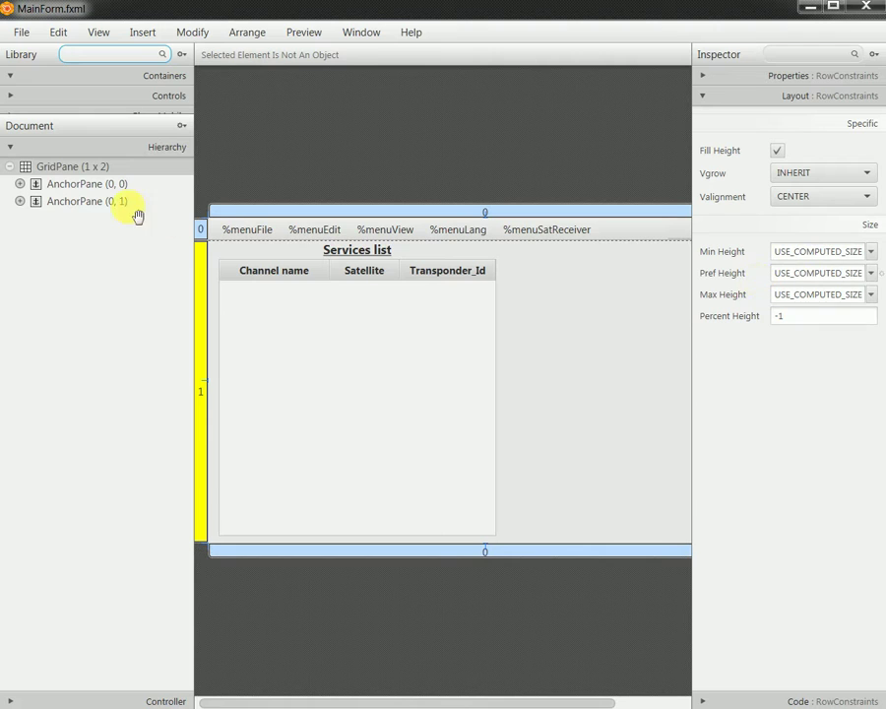
click(96, 203)
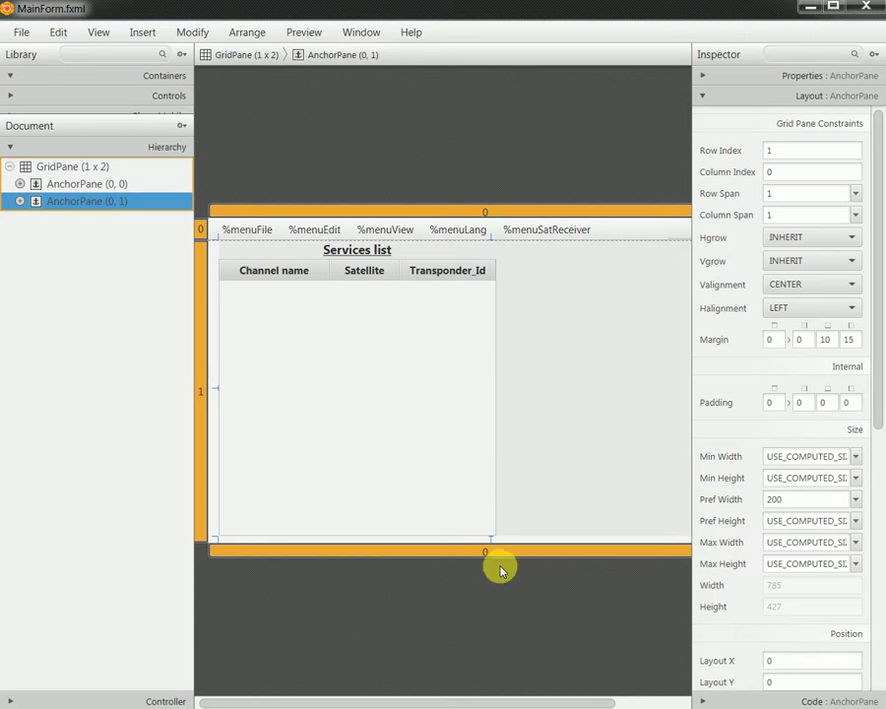
drag(504, 701, 637, 685)
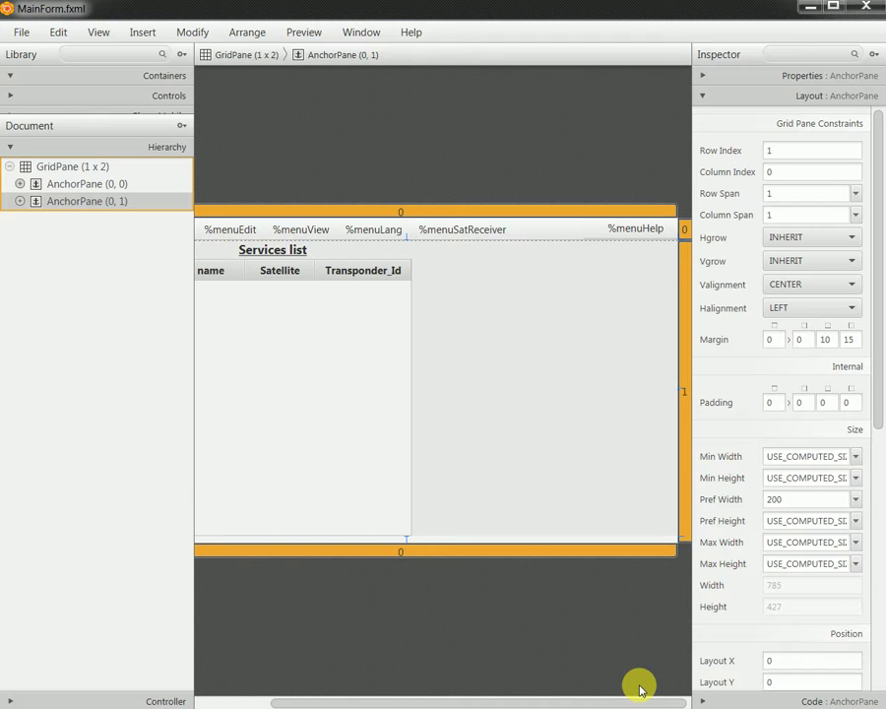
drag(640, 687, 561, 662)
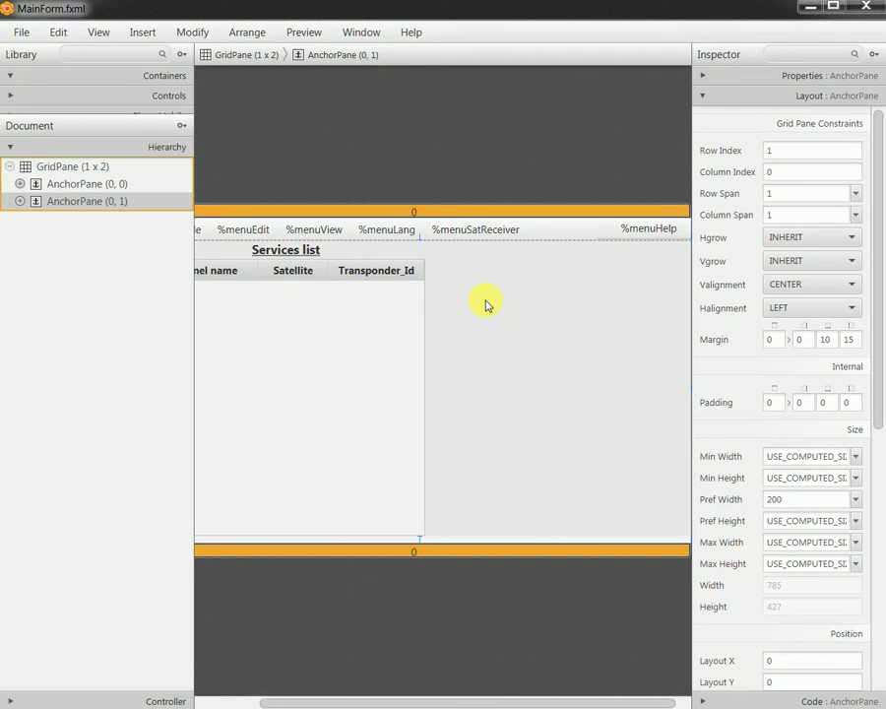
- Preview the main form maximized again and check how its %menuHelp menu opens and closes
click(298, 32)
click(310, 59)
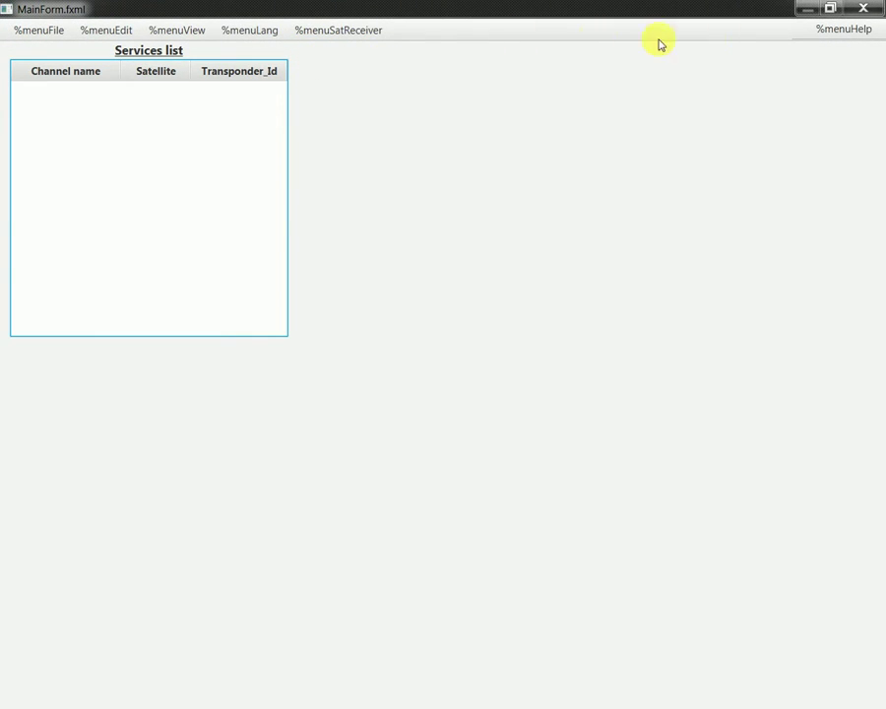
click(824, 31)
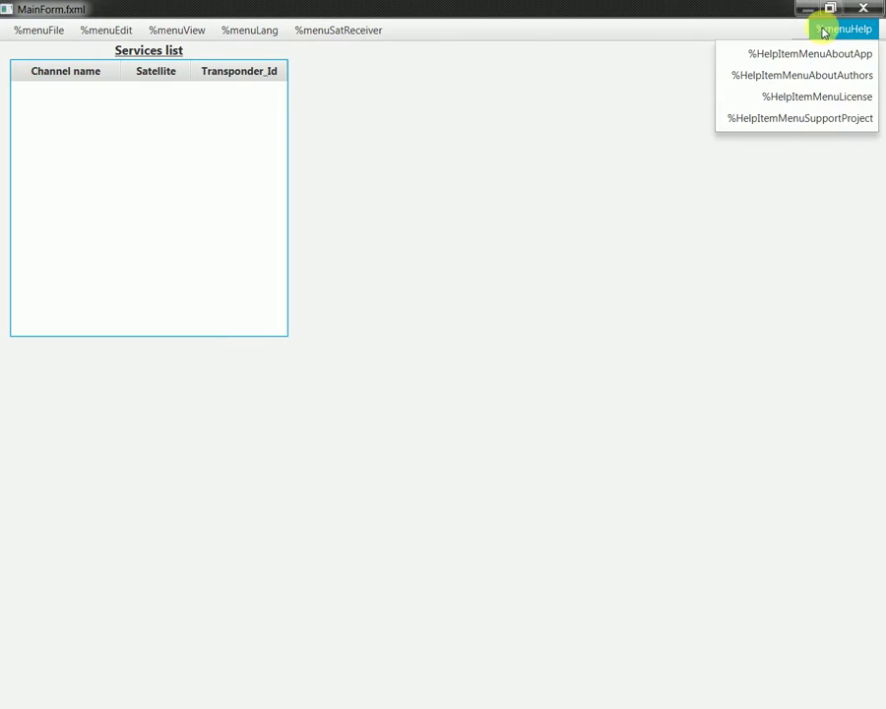
click(259, 32)
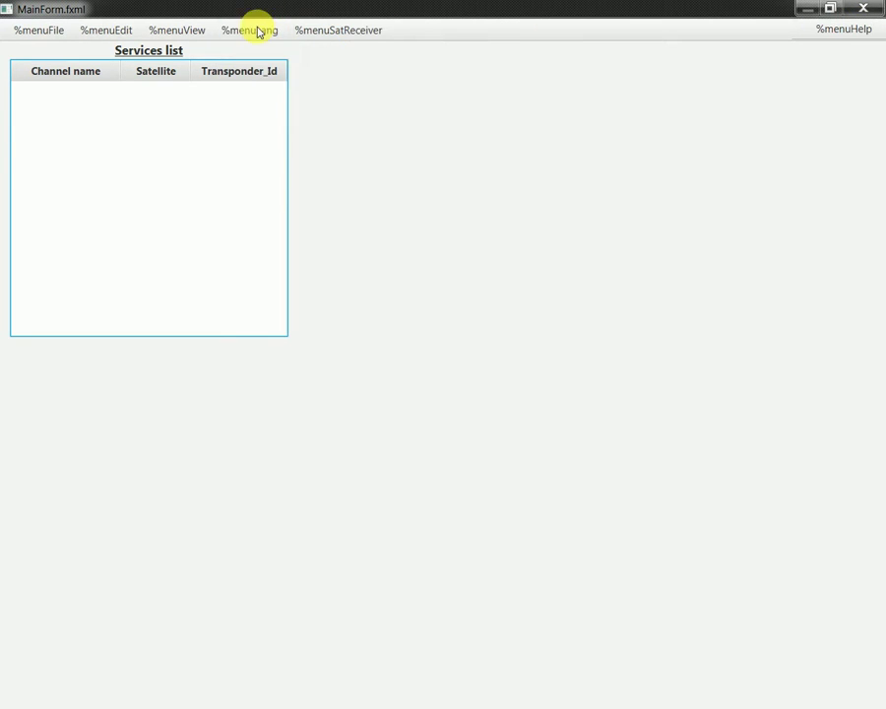
- Check the %menuView, %menuFile and %menuHelp menus in the maximized form preview and dismiss the preview
click(199, 30)
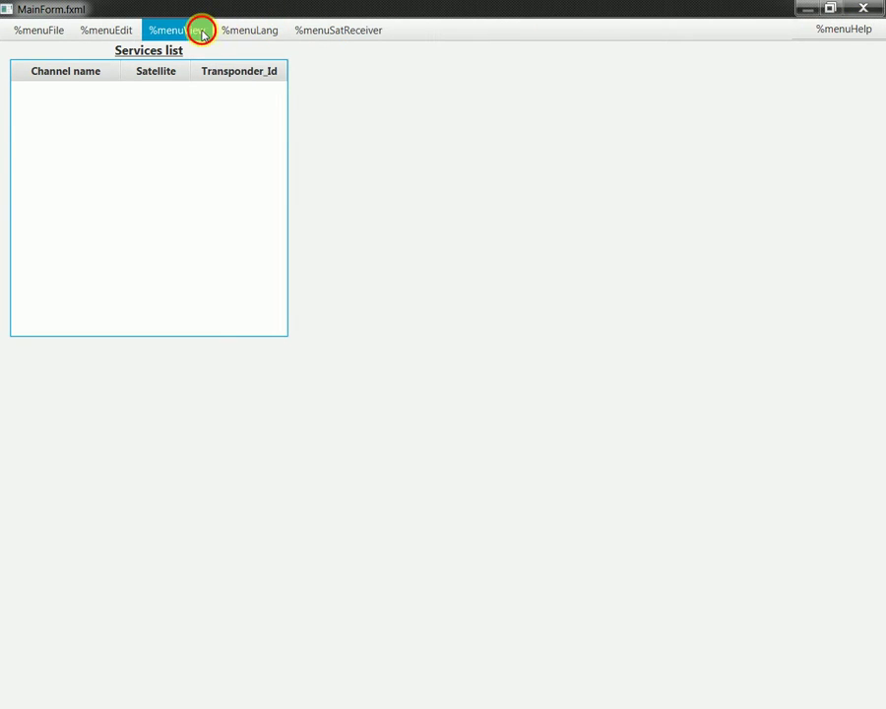
click(52, 32)
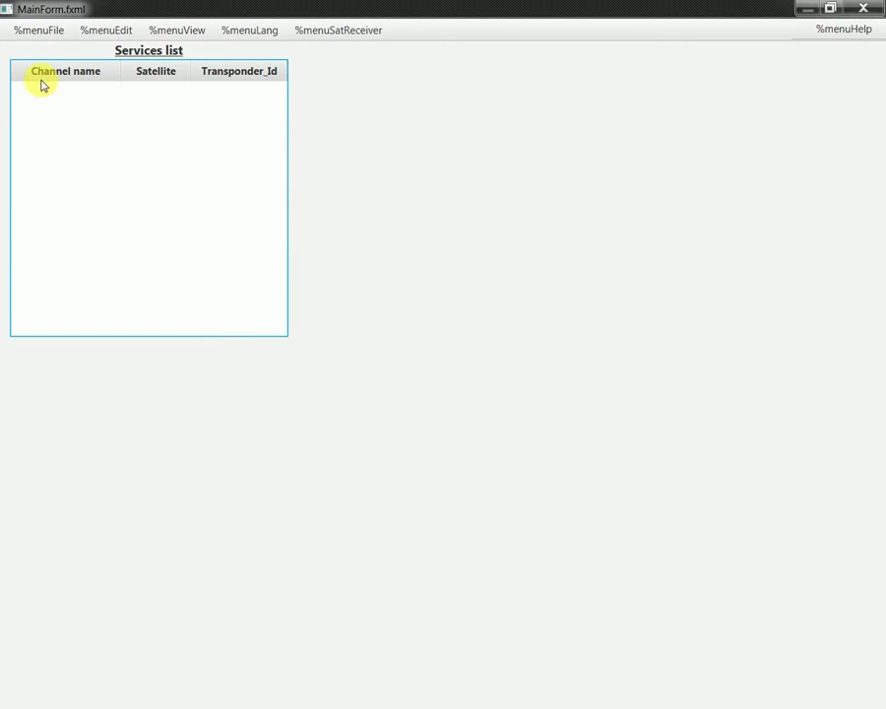
click(842, 28)
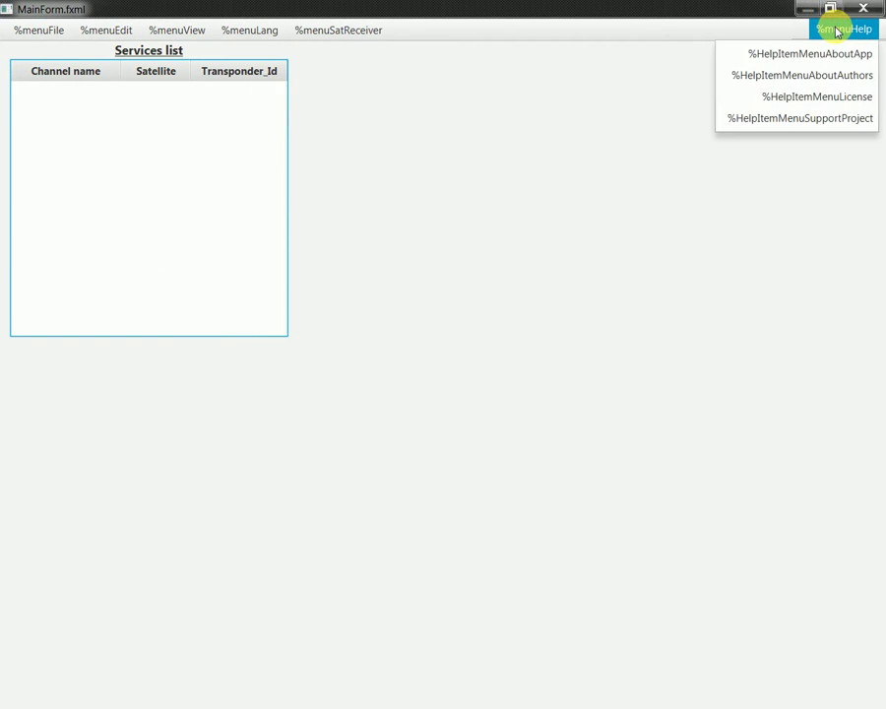
click(809, 8)
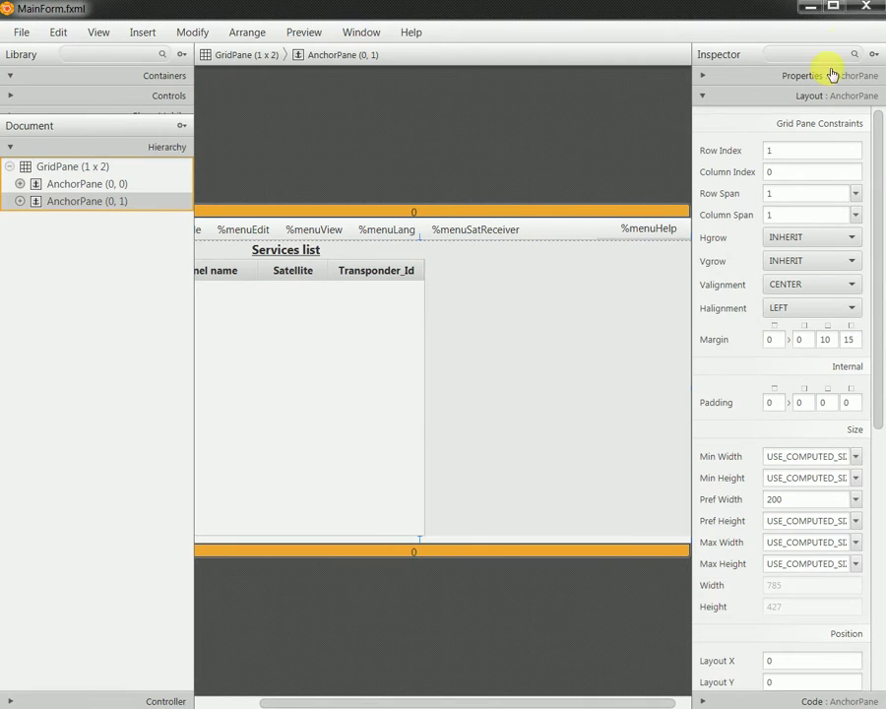
- Close the MainForm.fxml layout editor, switch to Eclipse, and close the MainView.java, serviceViewTest.java and helpMainMenuTest.java editors
click(866, 12)
click(572, 288)
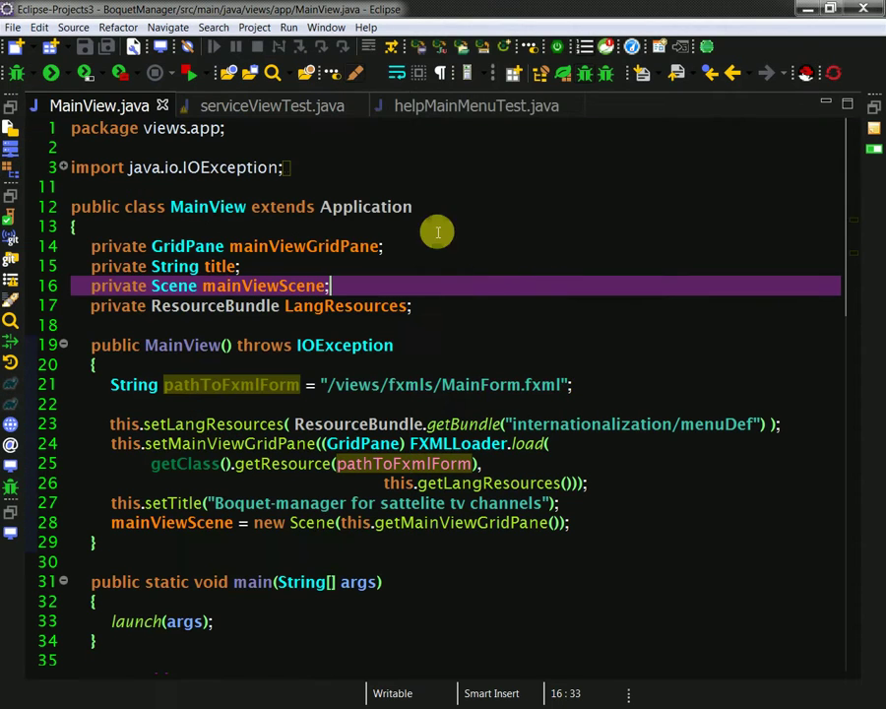
click(570, 106)
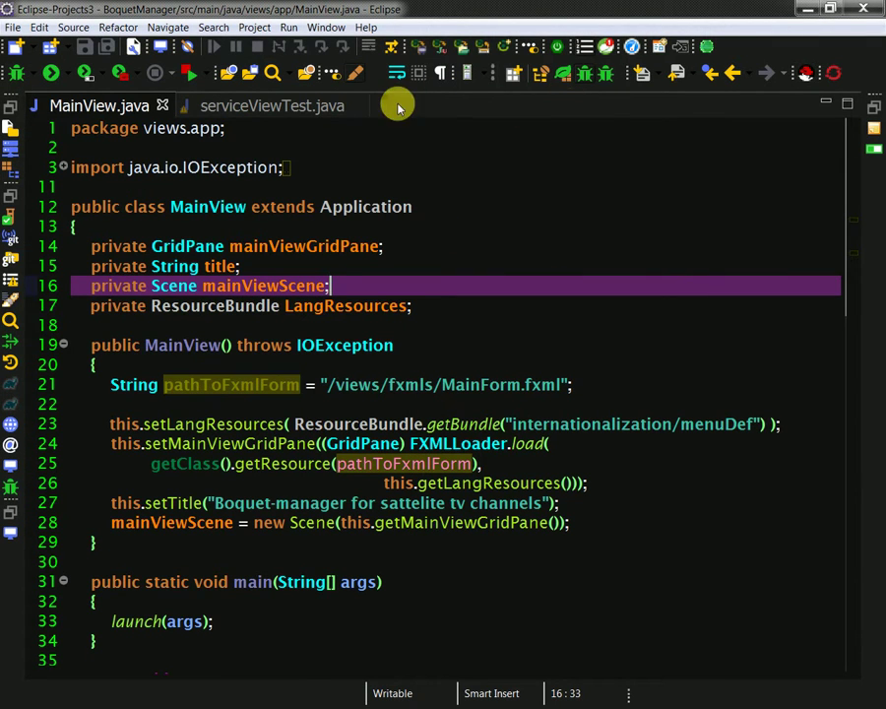
click(356, 105)
click(162, 106)
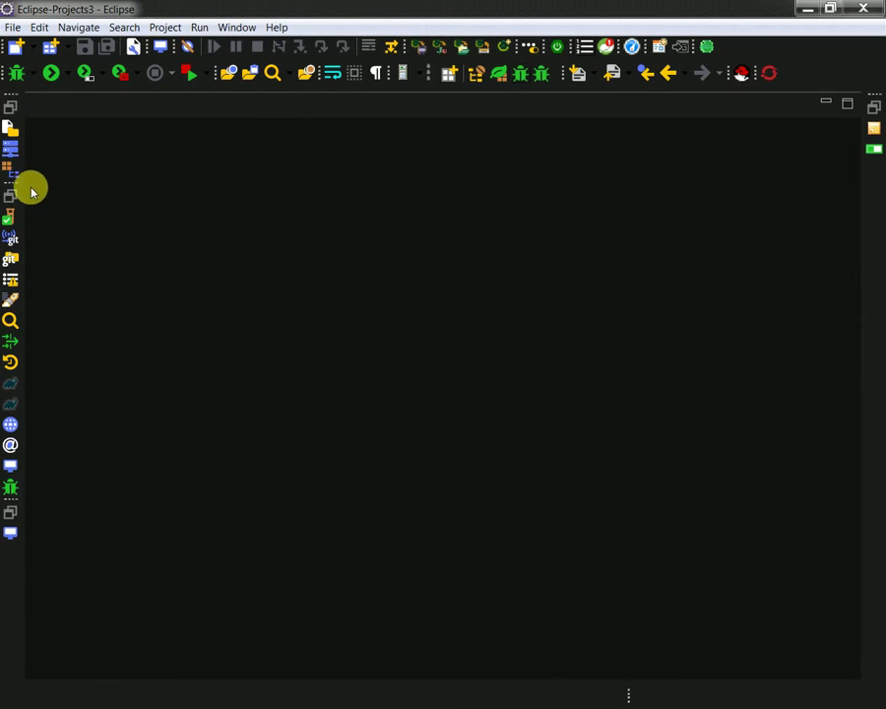
- Look through the BoquetManager packages, view mainViewTest.java from the viewtests package, and close it
click(18, 178)
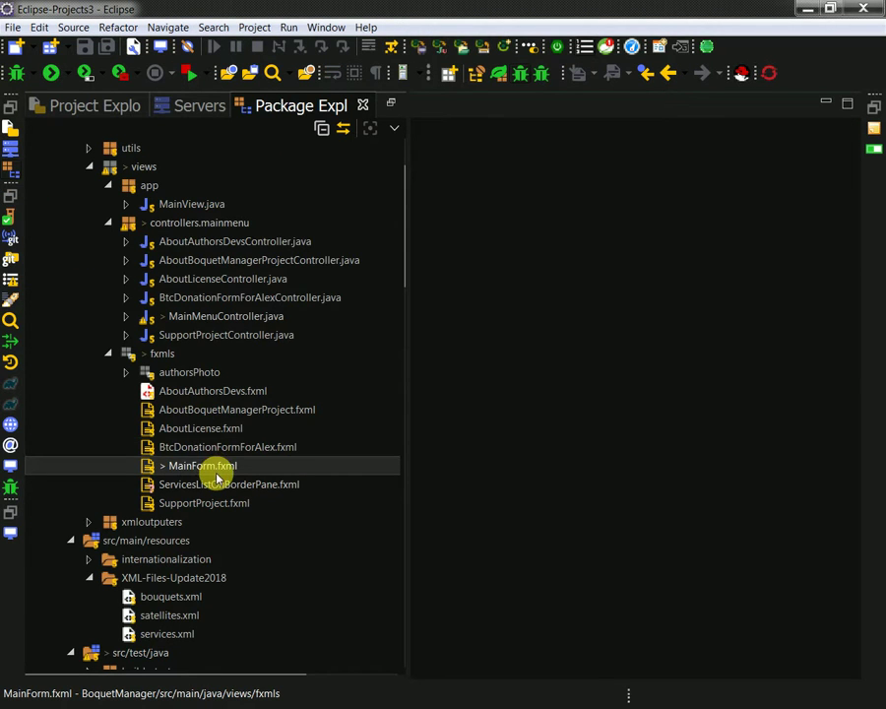
scroll(228, 469, down, 8)
scroll(233, 451, up, 6)
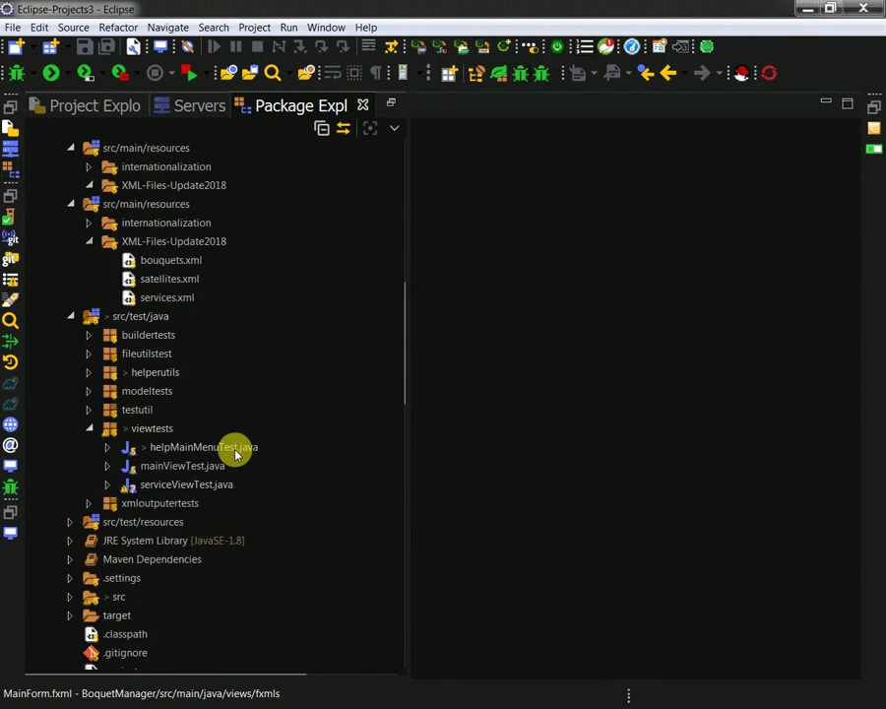
scroll(234, 454, up, 1)
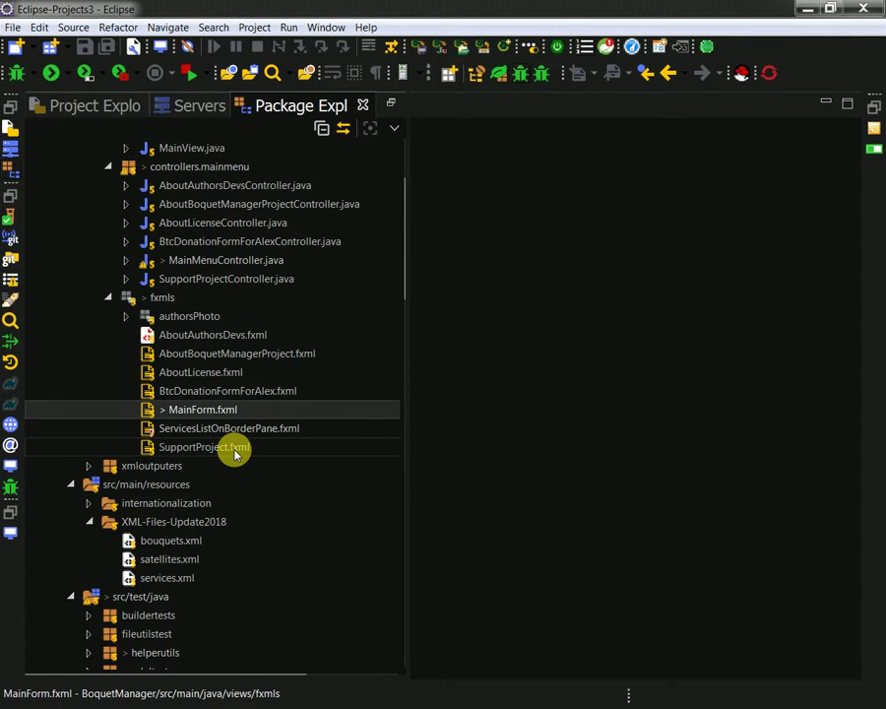
scroll(234, 454, up, 3)
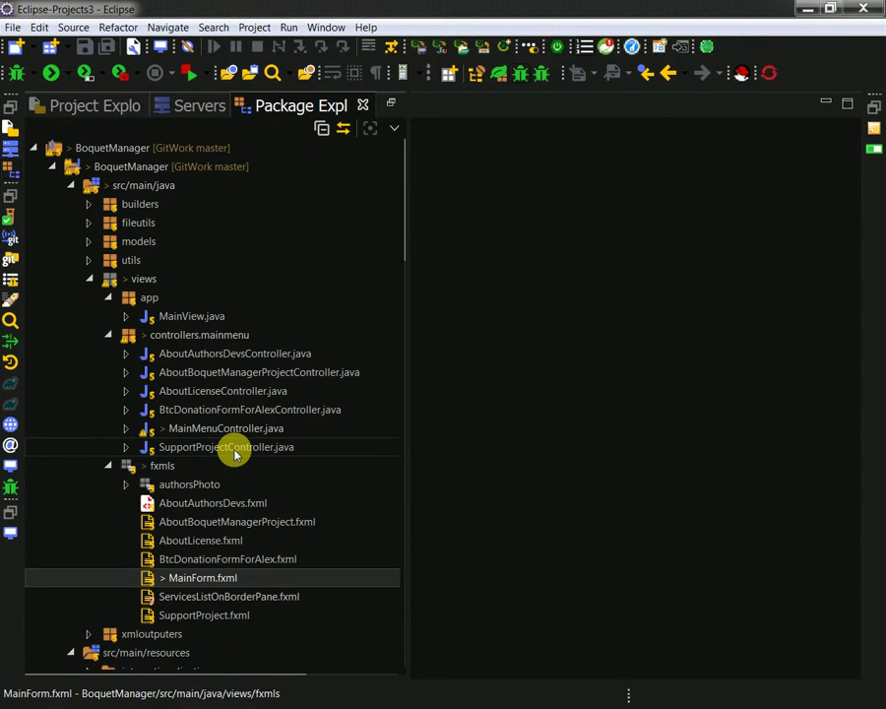
scroll(235, 454, down, 8)
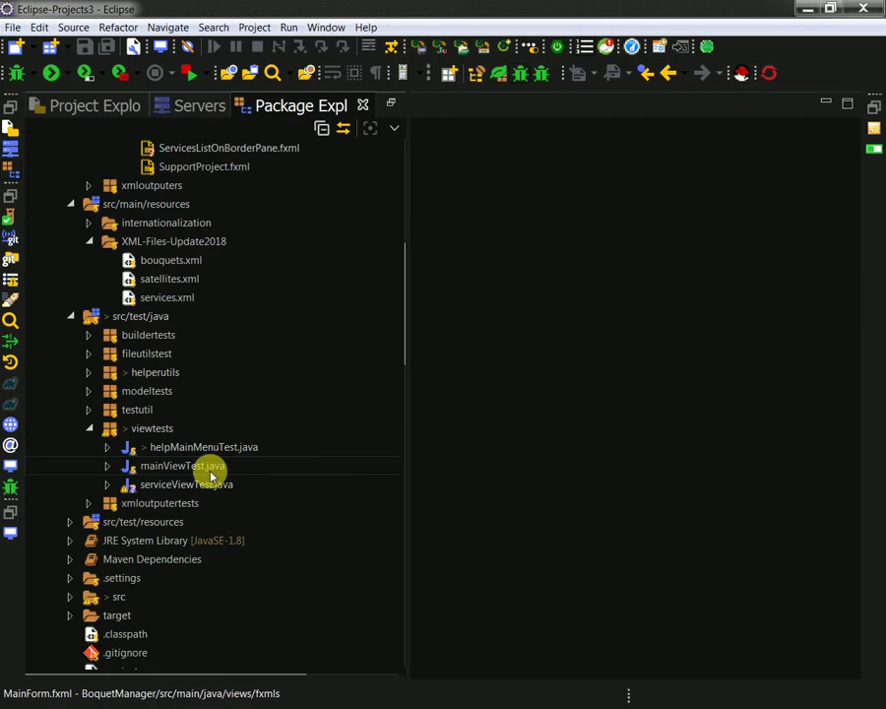
double_click(211, 468)
click(263, 443)
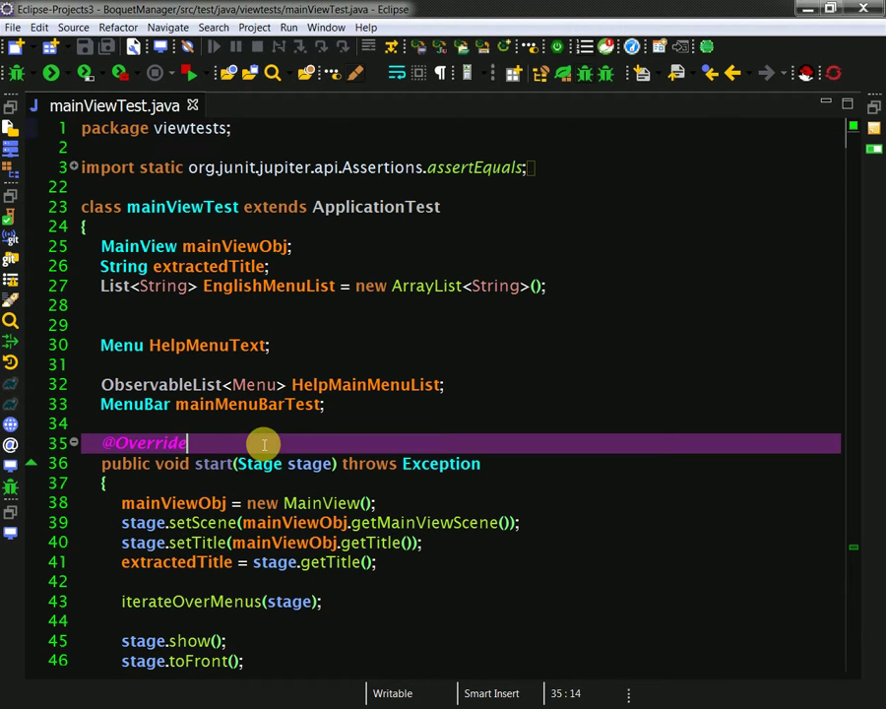
click(192, 106)
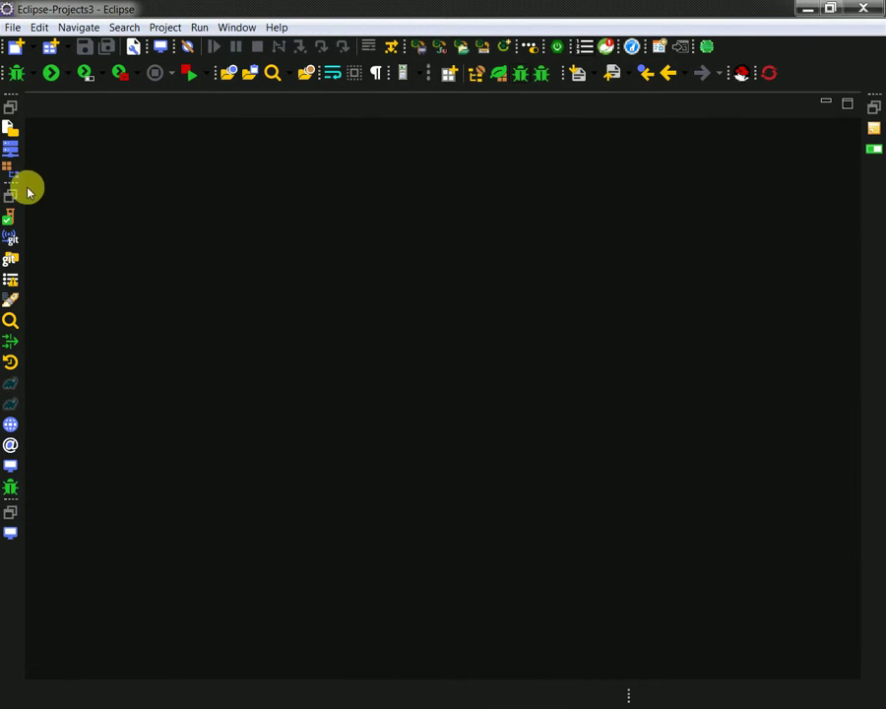
- Expand the BoquetManager src folder to see its main and test subfolders, and briefly reopen and close mainViewTest.java
click(14, 163)
scroll(182, 449, down, 1)
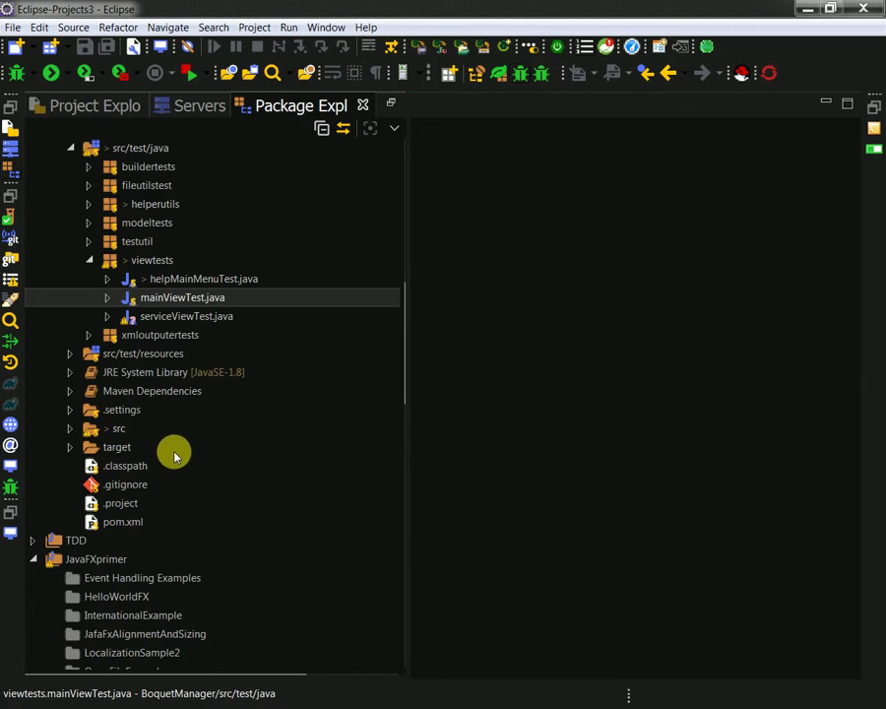
double_click(114, 430)
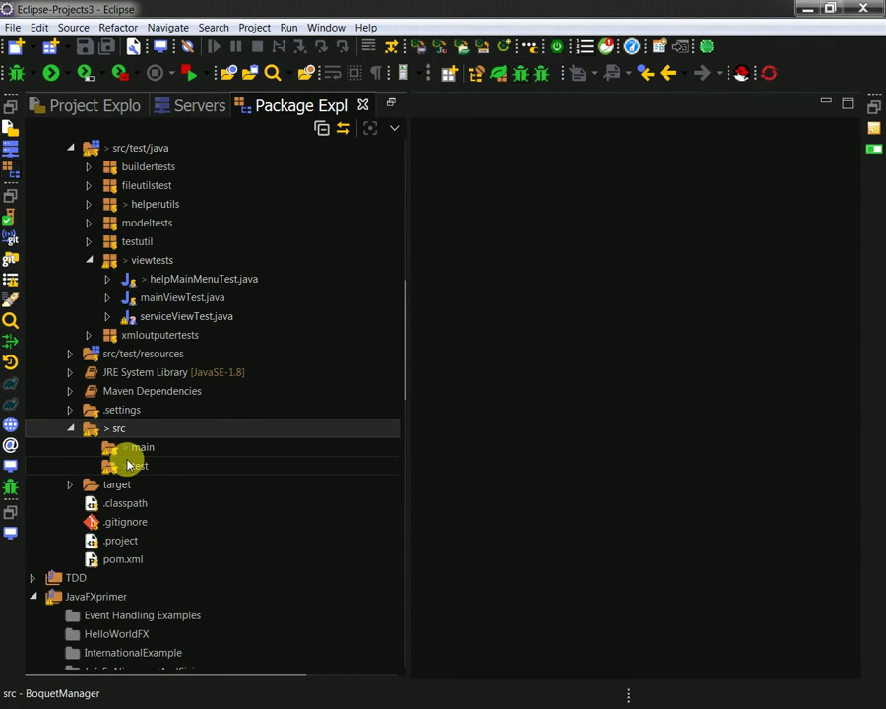
click(129, 466)
scroll(153, 391, up, 3)
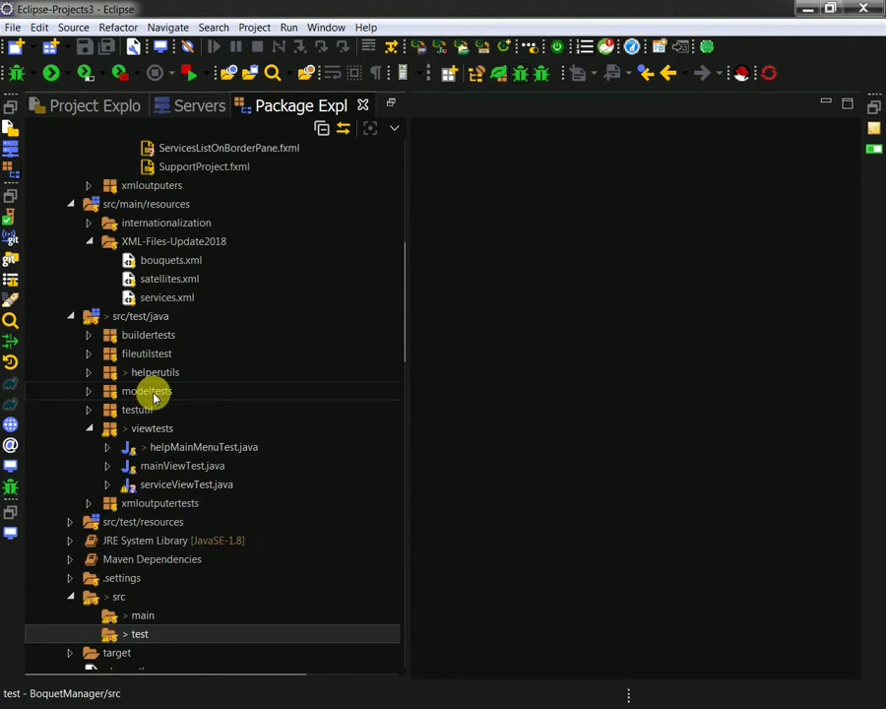
double_click(182, 466)
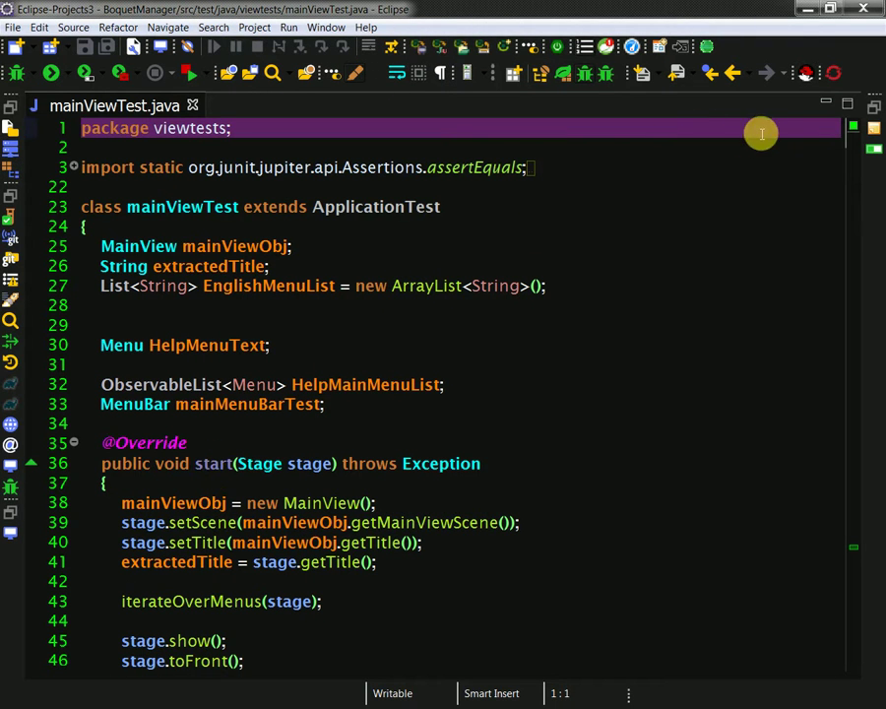
click(189, 106)
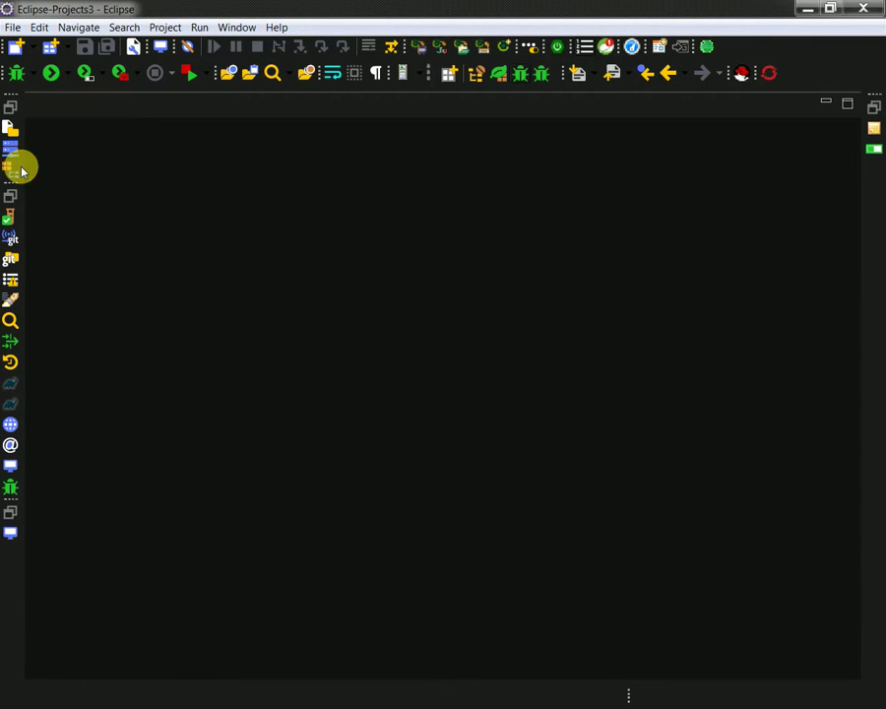
- Run the BoquetManager project's pom.xml as a Maven test
scroll(178, 458, down, 3)
right_click(126, 558)
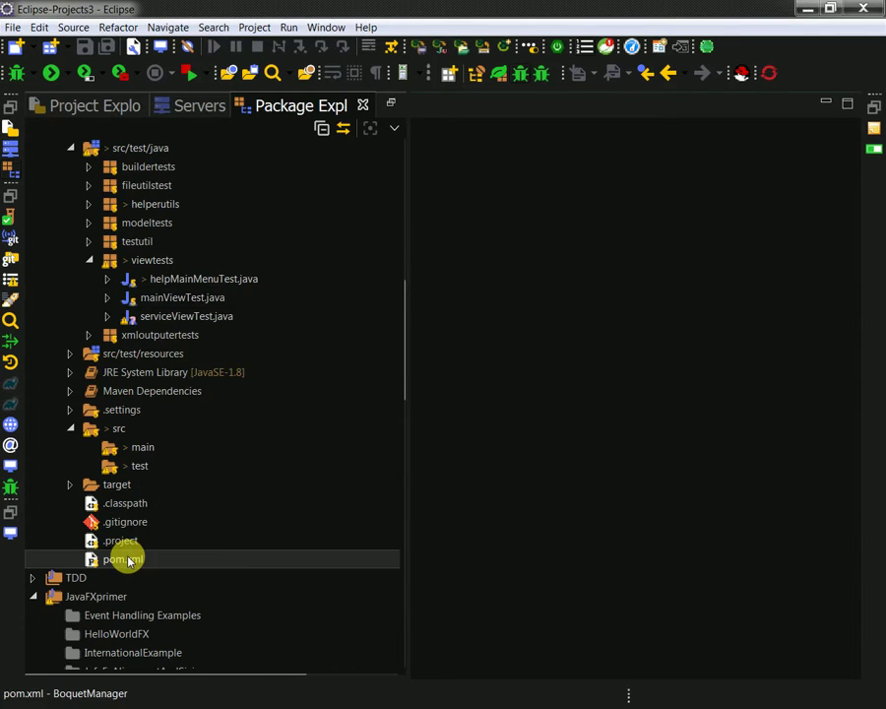
mouse_move(185, 529)
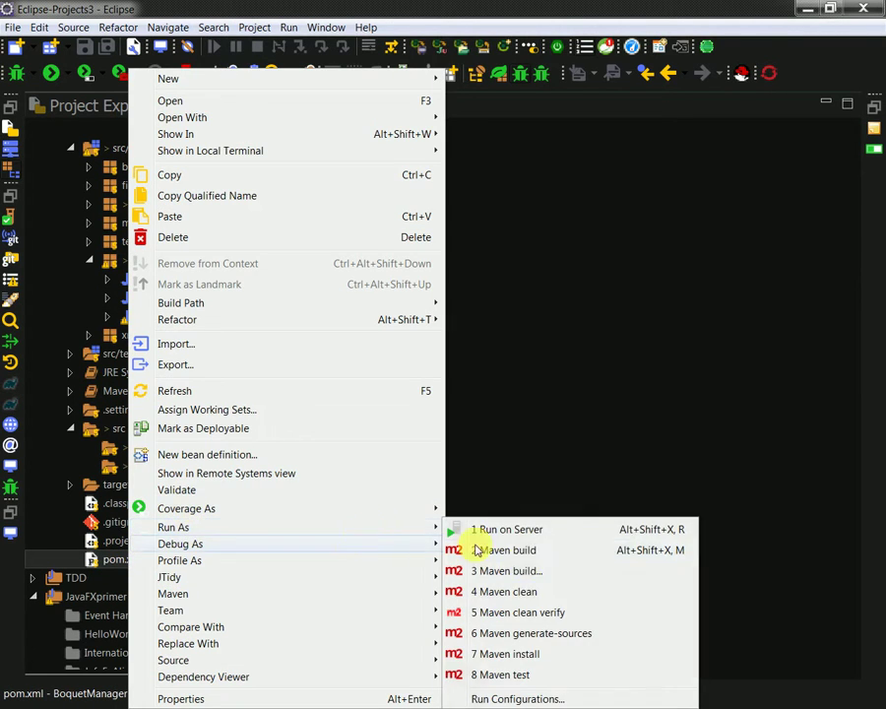
click(505, 671)
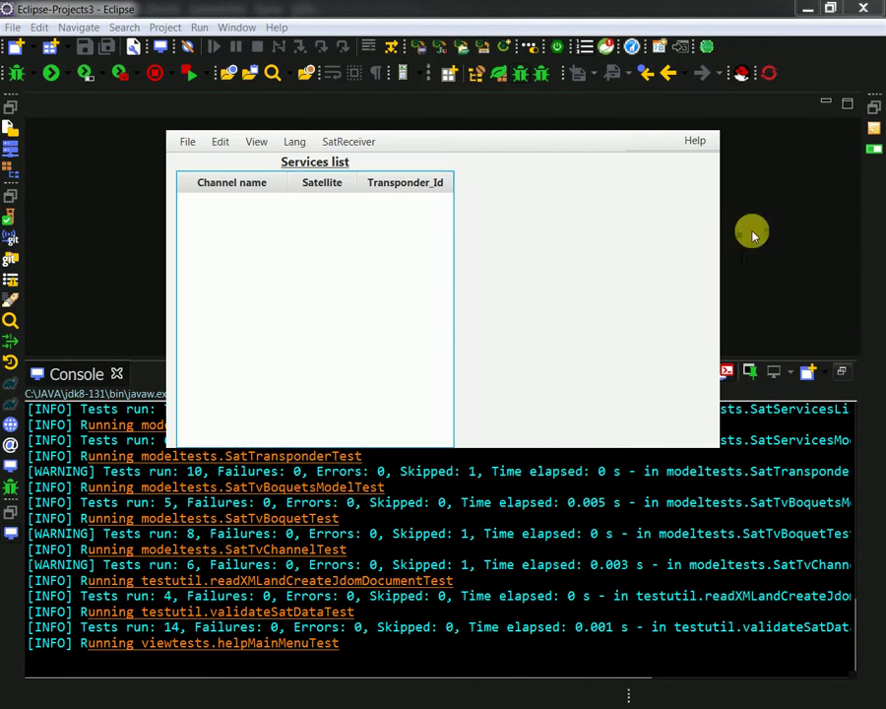
- Check the support-project and authors windows from the Help menu of the form under test, closing each one
click(695, 141)
click(646, 228)
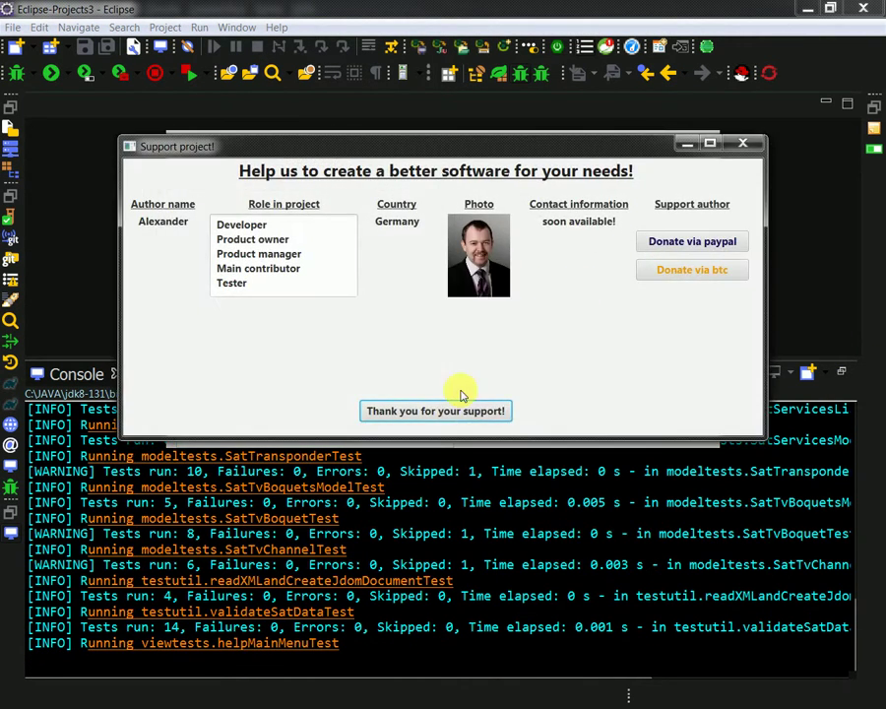
click(457, 408)
click(694, 141)
click(690, 188)
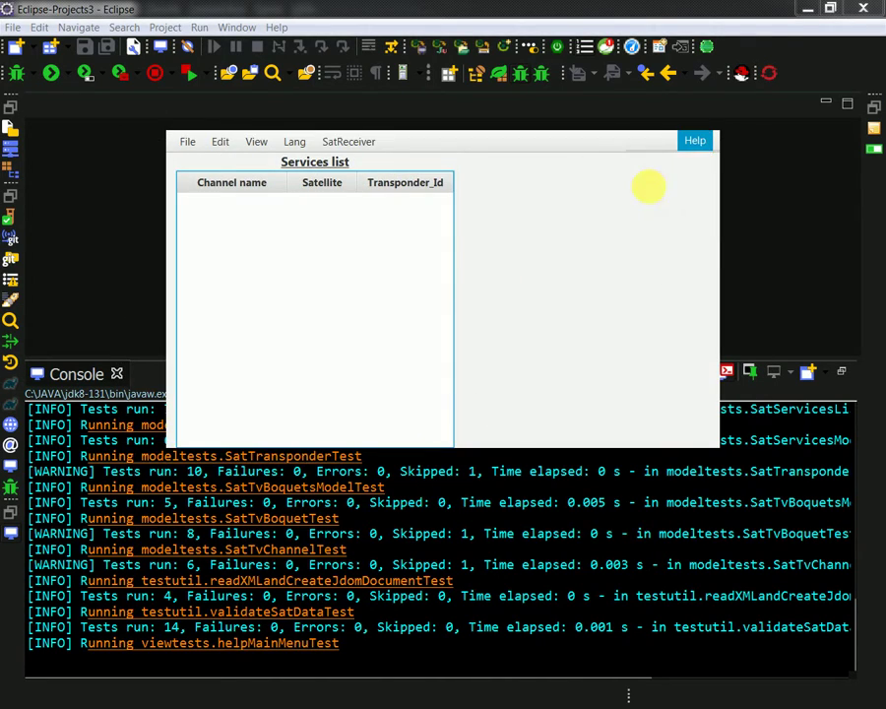
click(436, 502)
- Check the License information and About boquet project windows from the Help menu, closing each one and viewing the license twice
click(694, 141)
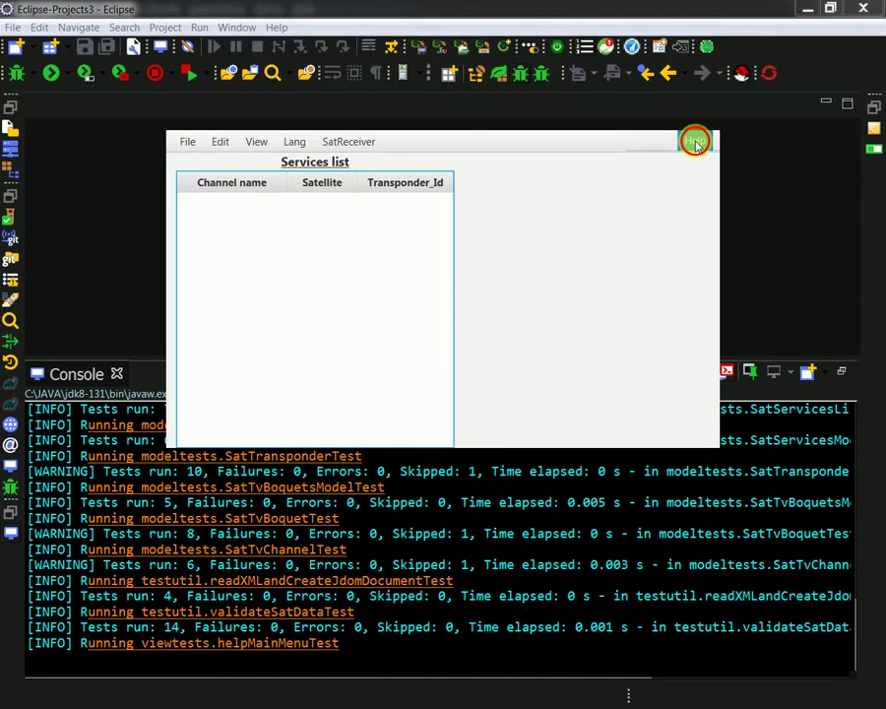
click(658, 205)
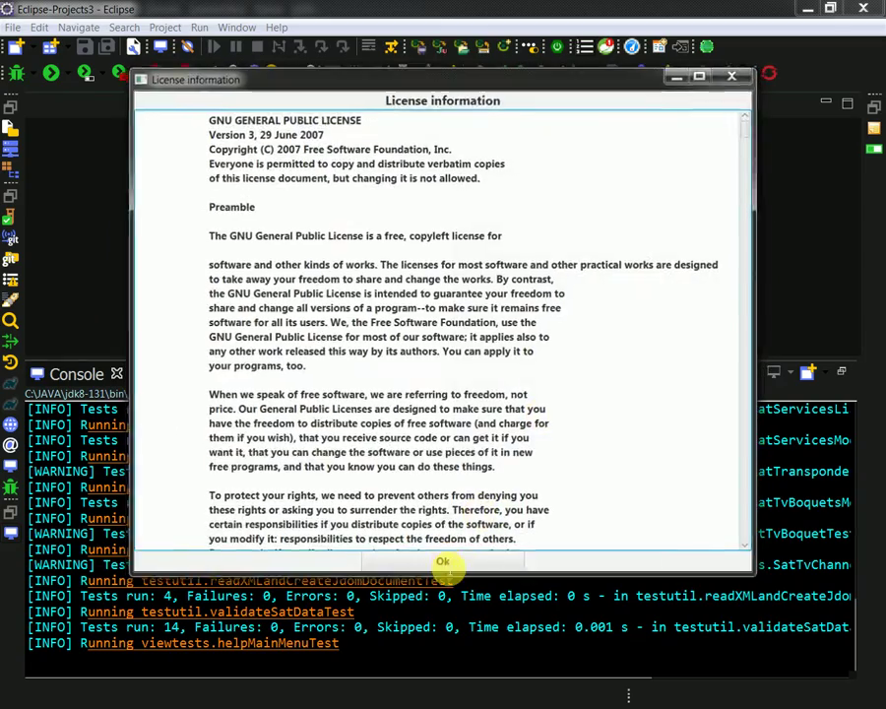
click(443, 554)
click(694, 141)
click(650, 165)
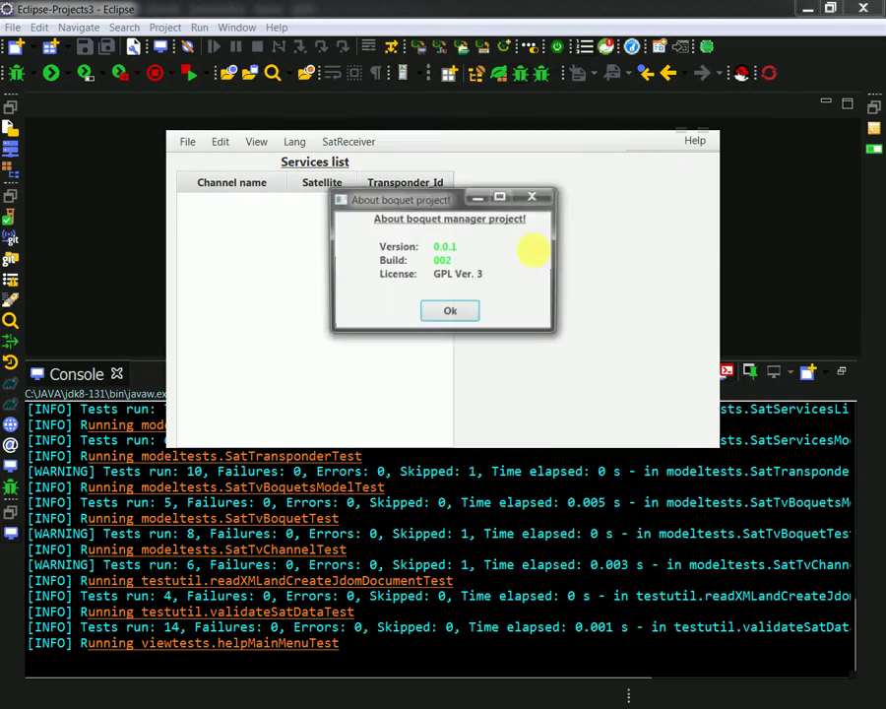
click(450, 311)
click(694, 141)
click(640, 206)
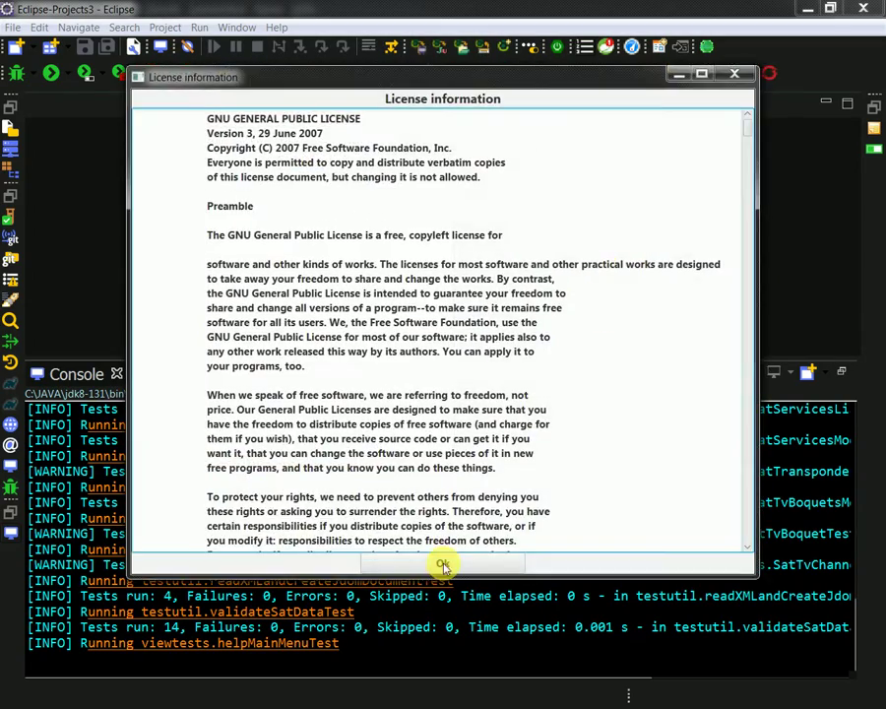
click(443, 558)
- Check the form's language switching by changing the menus to Ukrainian, another language, Russian, and back to English
click(296, 141)
click(294, 209)
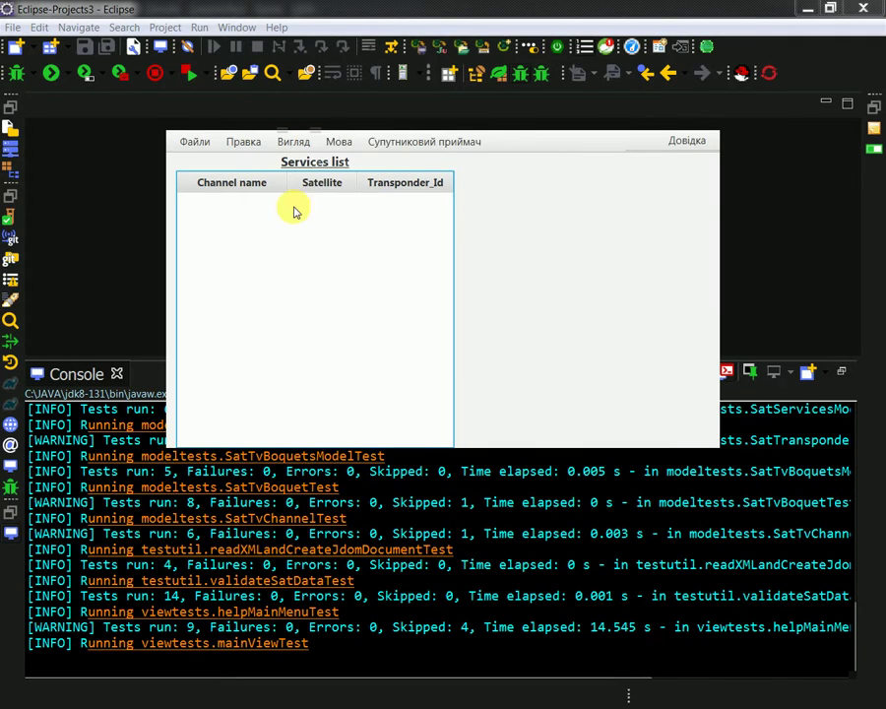
click(335, 142)
click(362, 187)
click(345, 142)
click(341, 229)
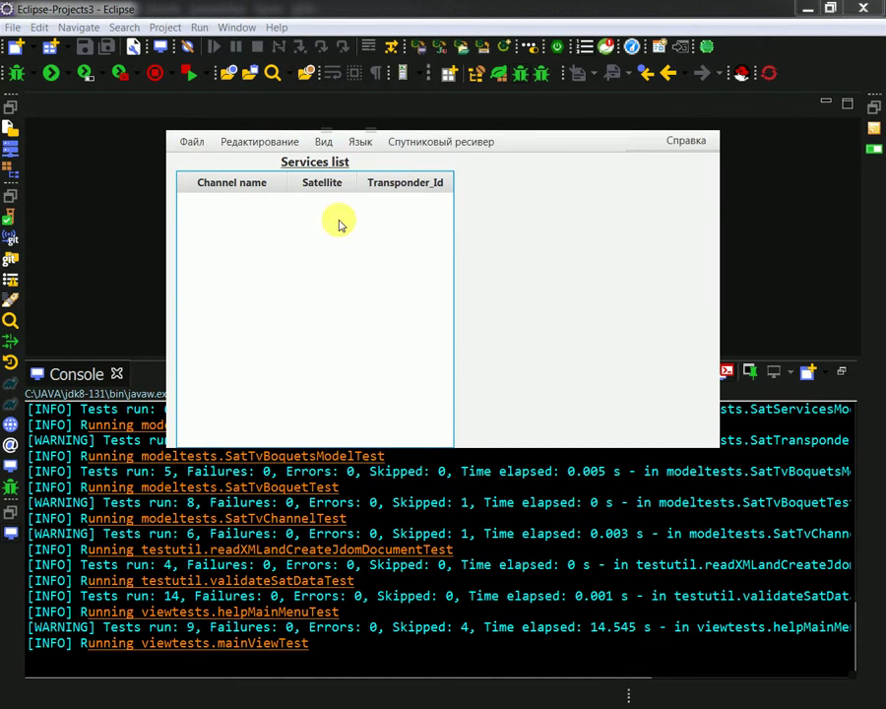
click(361, 142)
click(393, 166)
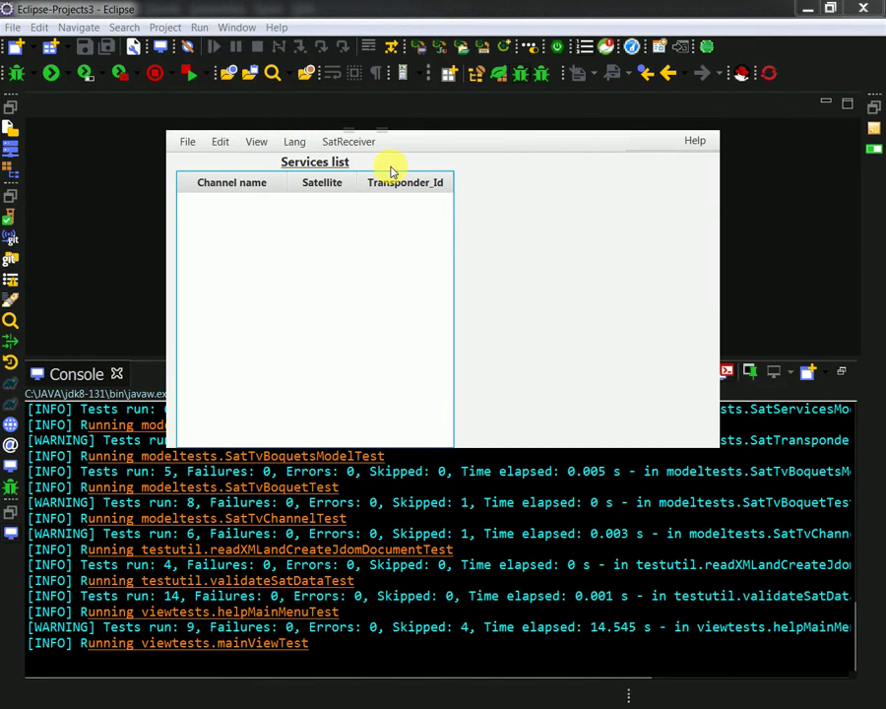
- Check the language menu again by switching to Russian and back to English, and trying one more language before returning to English
click(293, 140)
key(Escape)
click(295, 142)
click(323, 230)
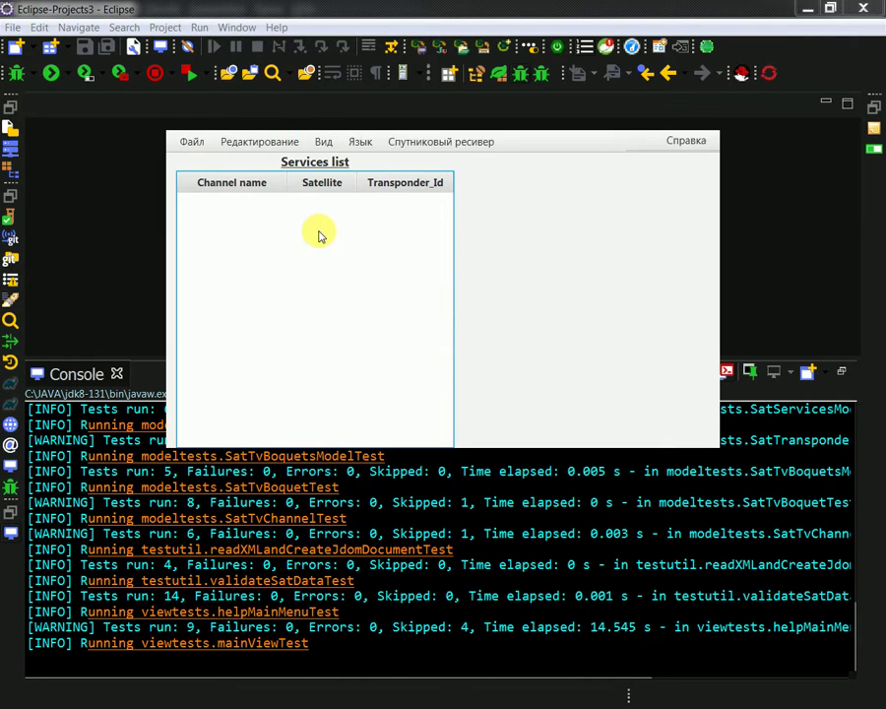
click(360, 142)
click(392, 166)
click(294, 142)
key(Escape)
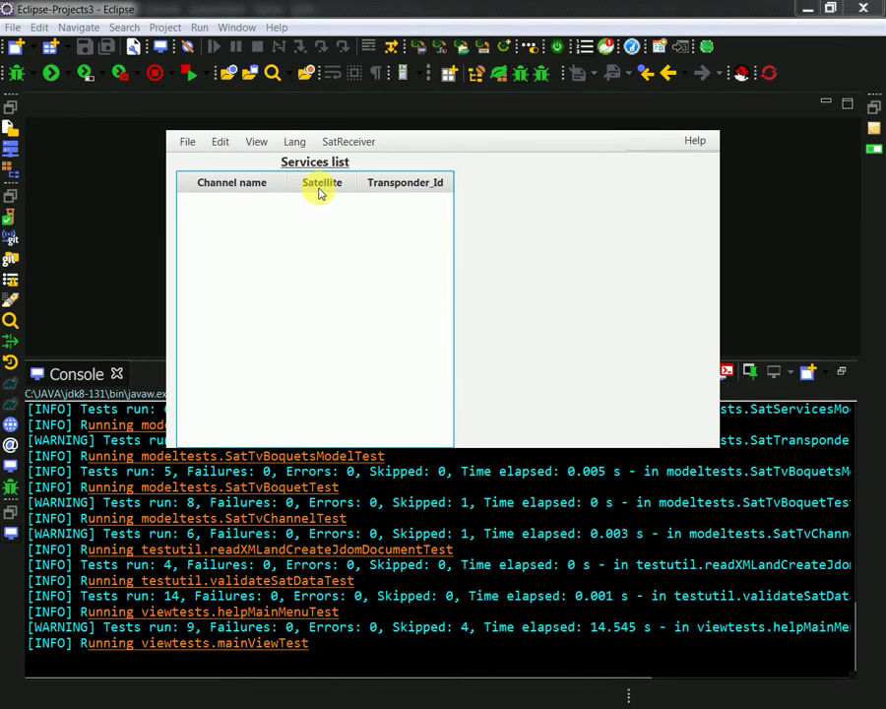
click(293, 142)
click(323, 185)
click(343, 142)
click(363, 165)
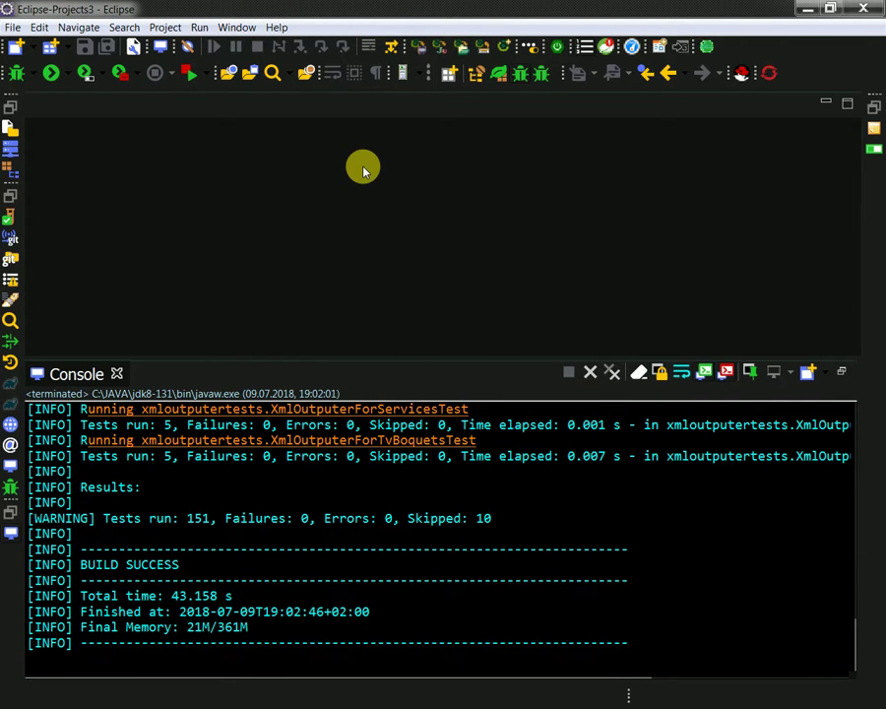
- Clear the console output and open MainForm.fxml from the fxmls package for editing in Scene Builder
right_click(290, 496)
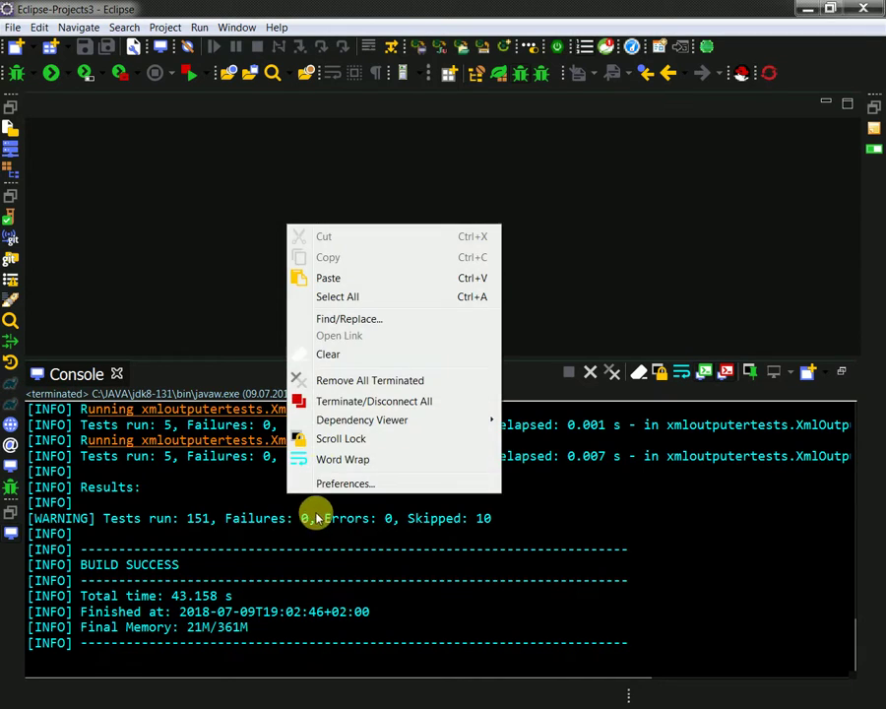
click(329, 353)
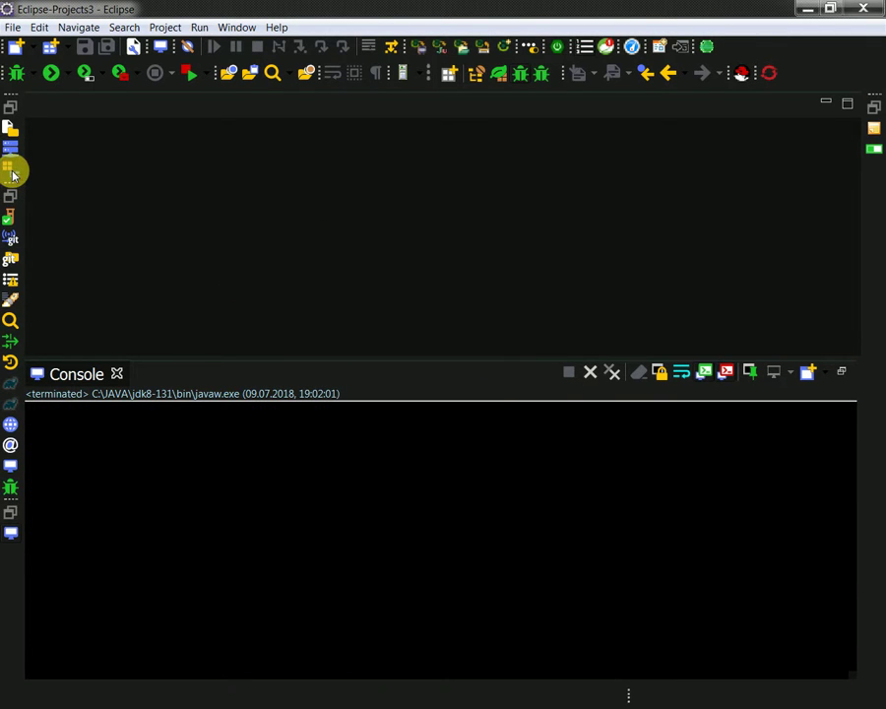
click(12, 174)
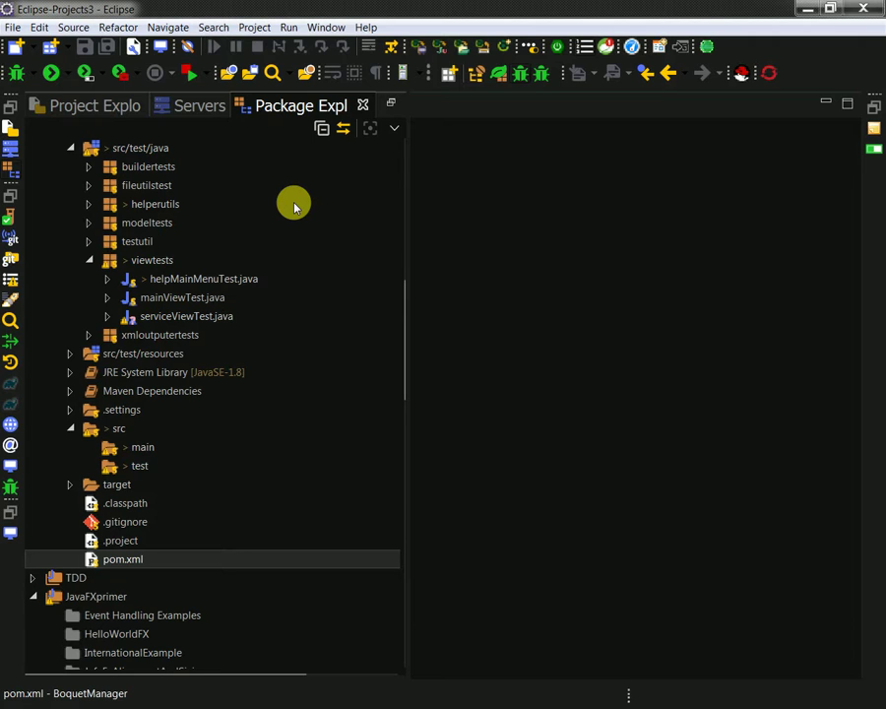
scroll(279, 275, up, 4)
scroll(279, 275, up, 6)
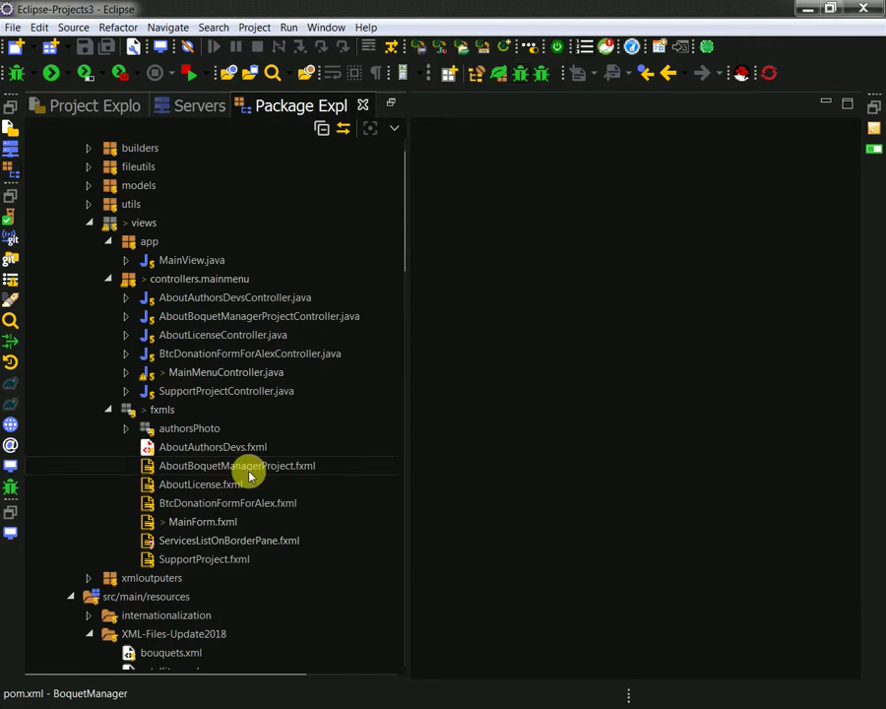
click(217, 520)
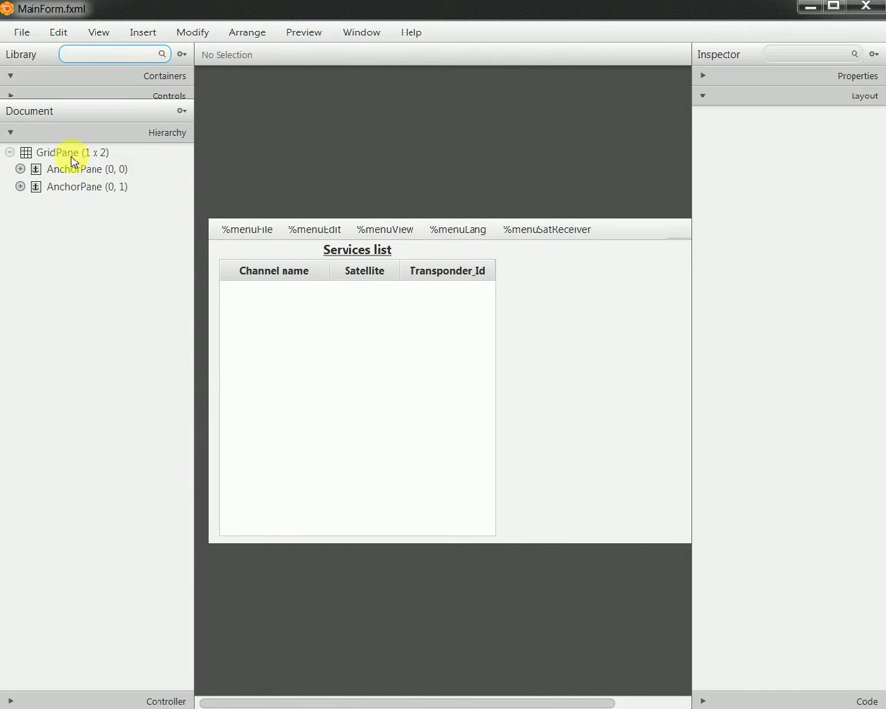
- Set the root GridPane's preferred width and minimum width to 640 and save MainForm.fxml
click(60, 151)
click(60, 152)
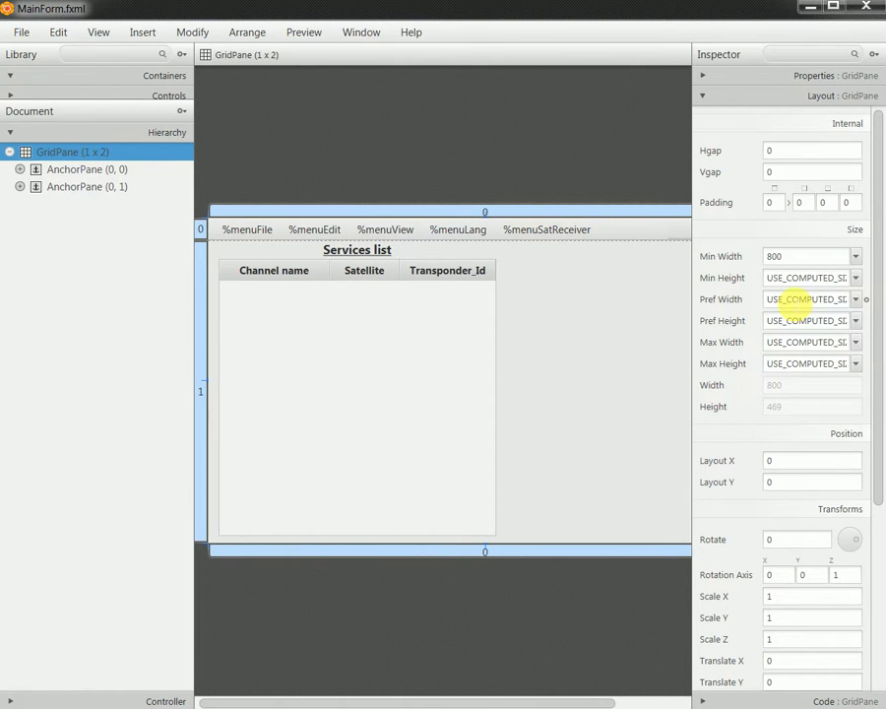
click(793, 300)
mouse_move(882, 309)
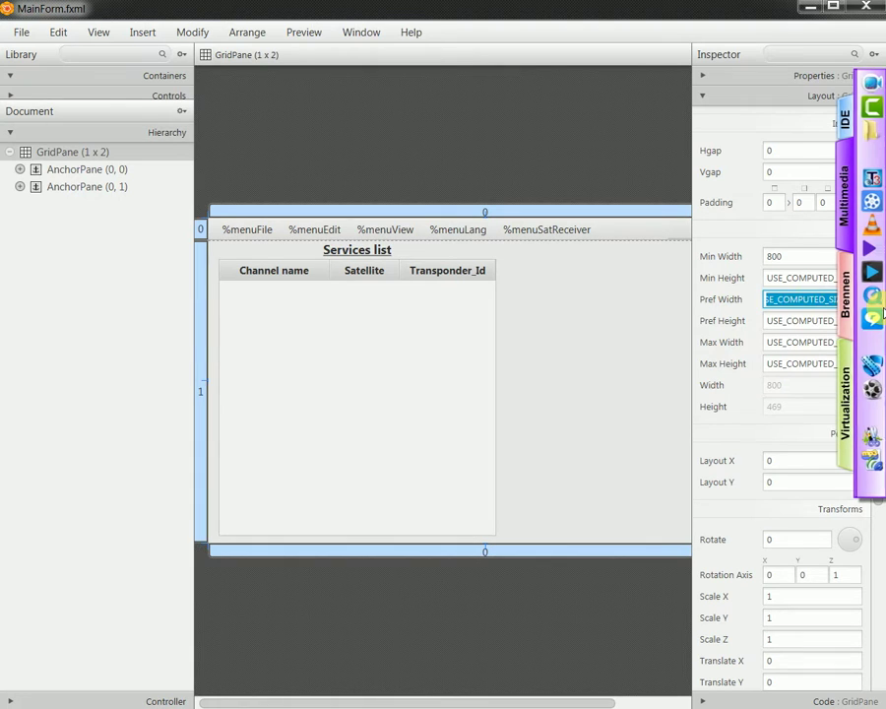
text(640)
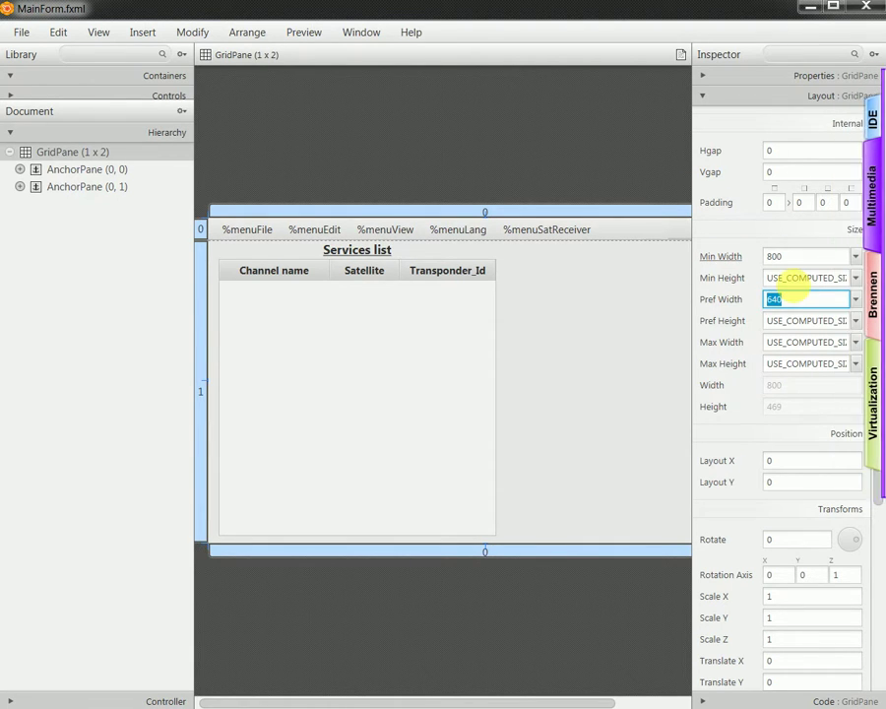
double_click(803, 299)
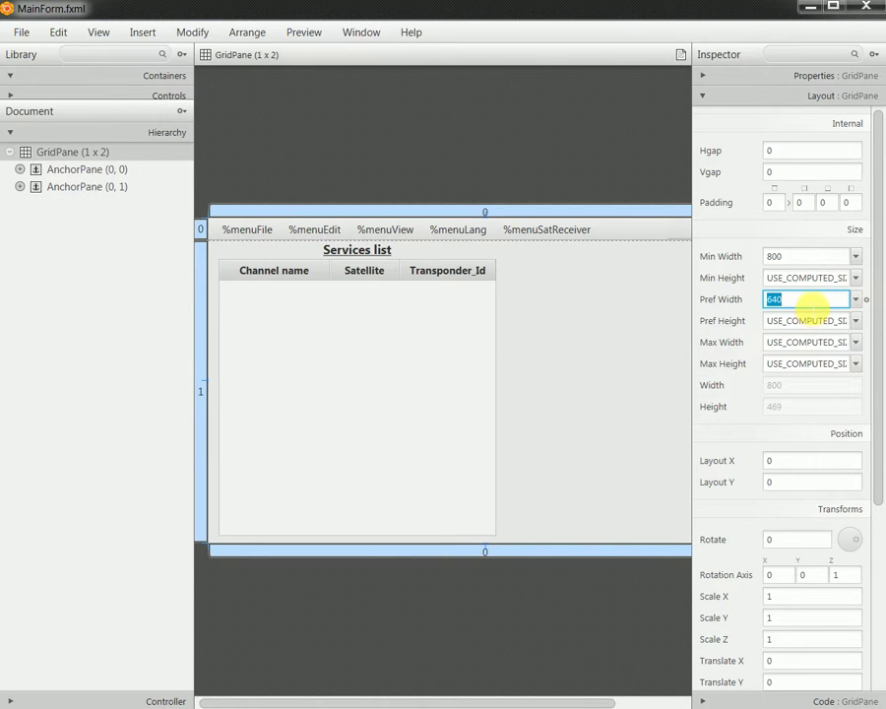
click(805, 261)
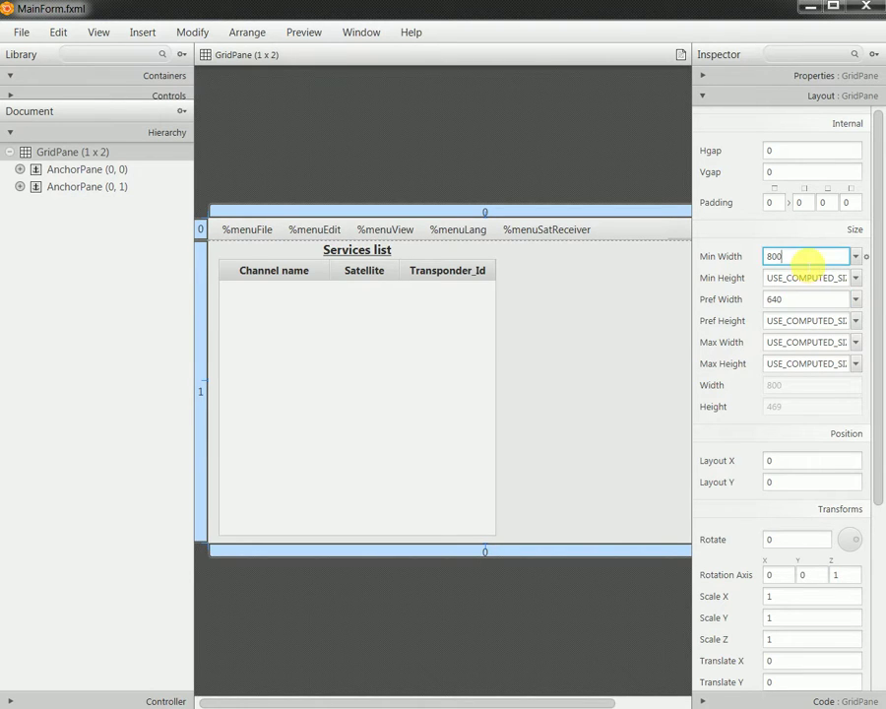
double_click(806, 260)
text(640)
key(Return)
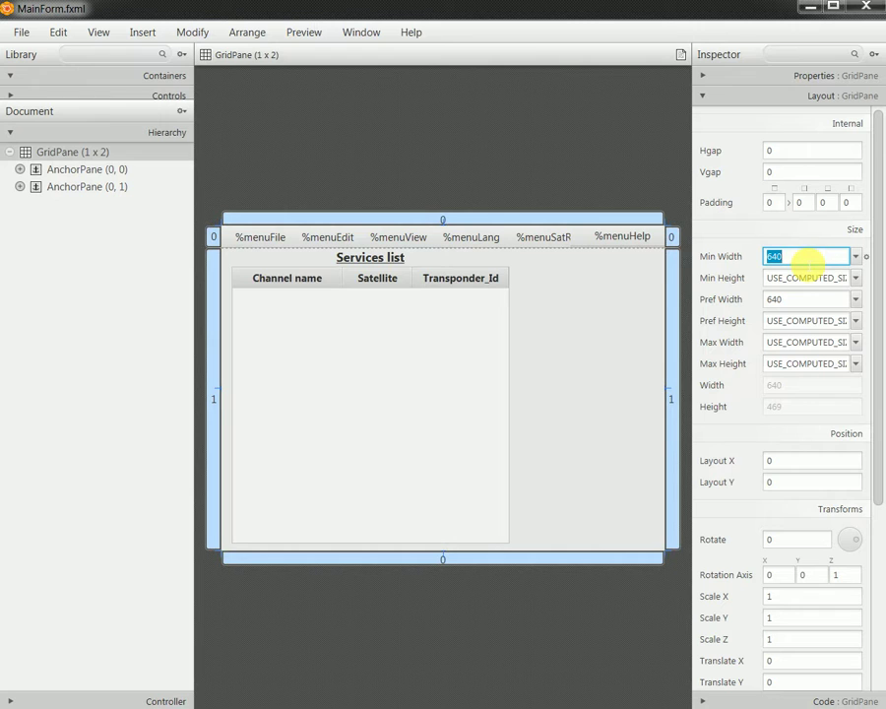
click(21, 34)
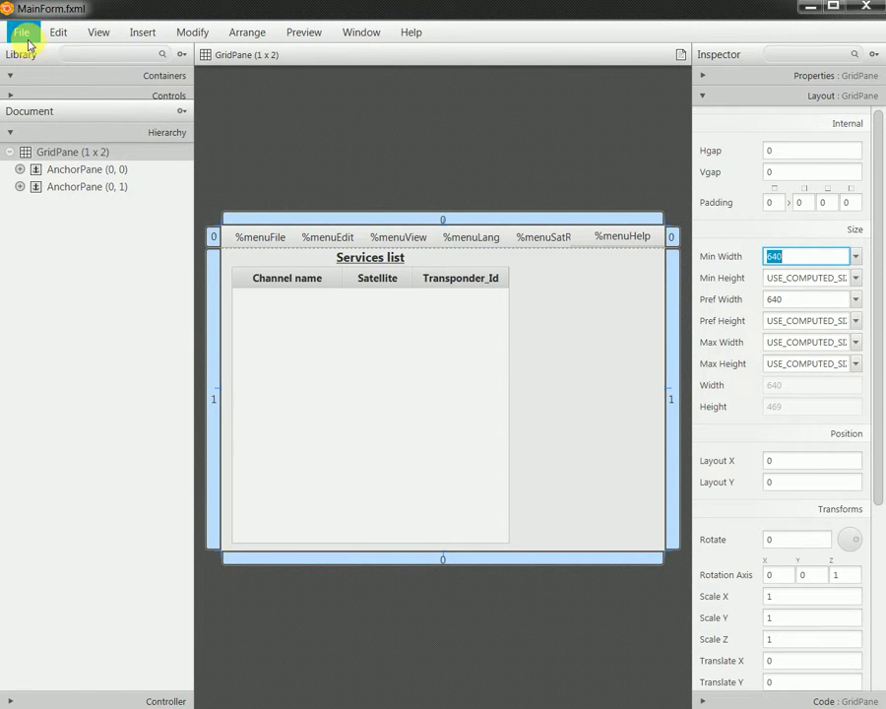
click(39, 149)
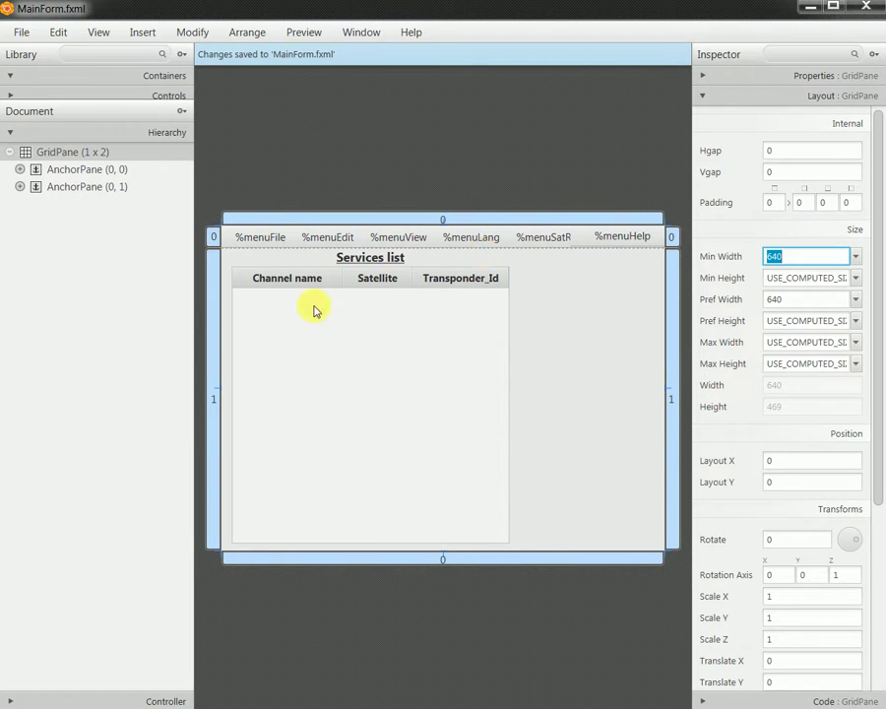
- Set the root GridPane's preferred width and minimum width to 800 and save the form
click(219, 345)
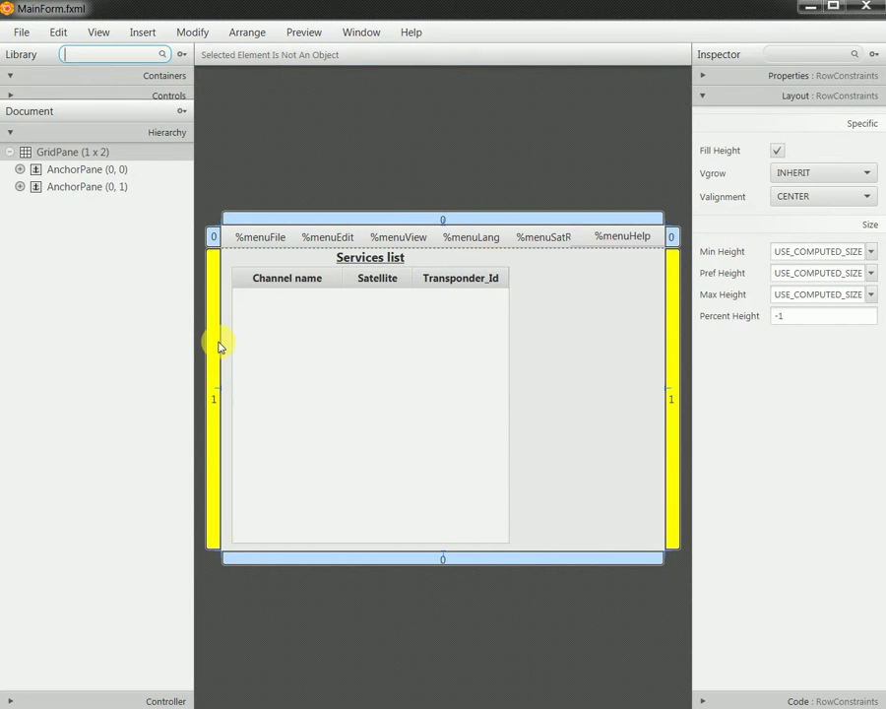
click(86, 153)
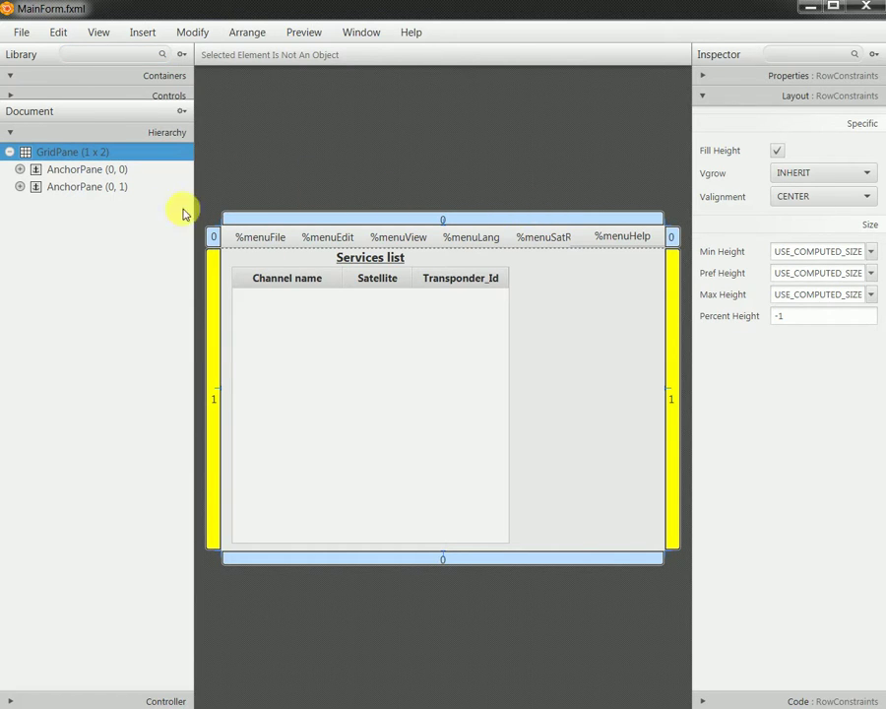
click(542, 338)
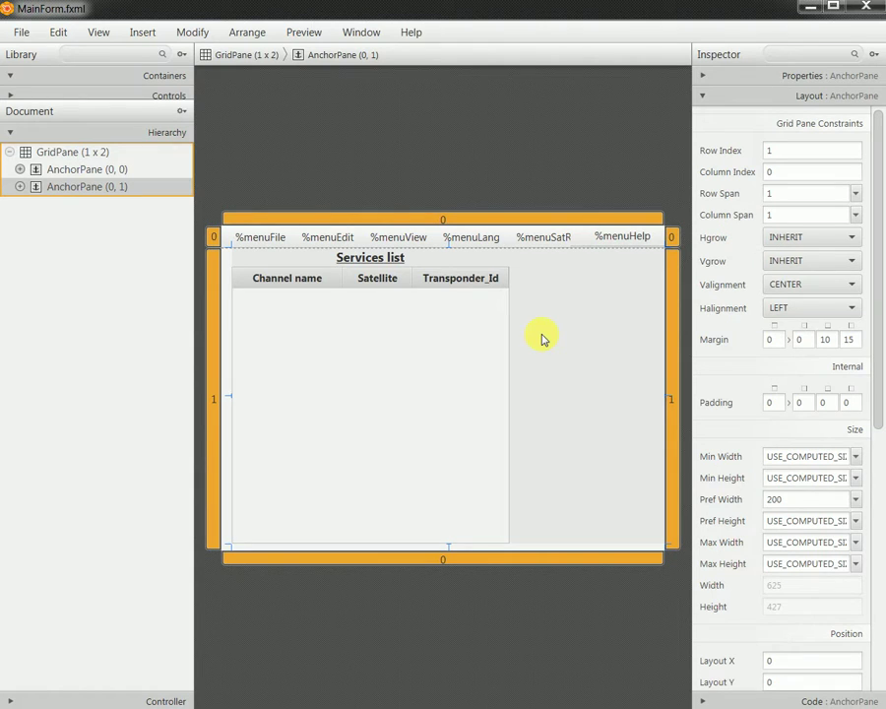
click(95, 153)
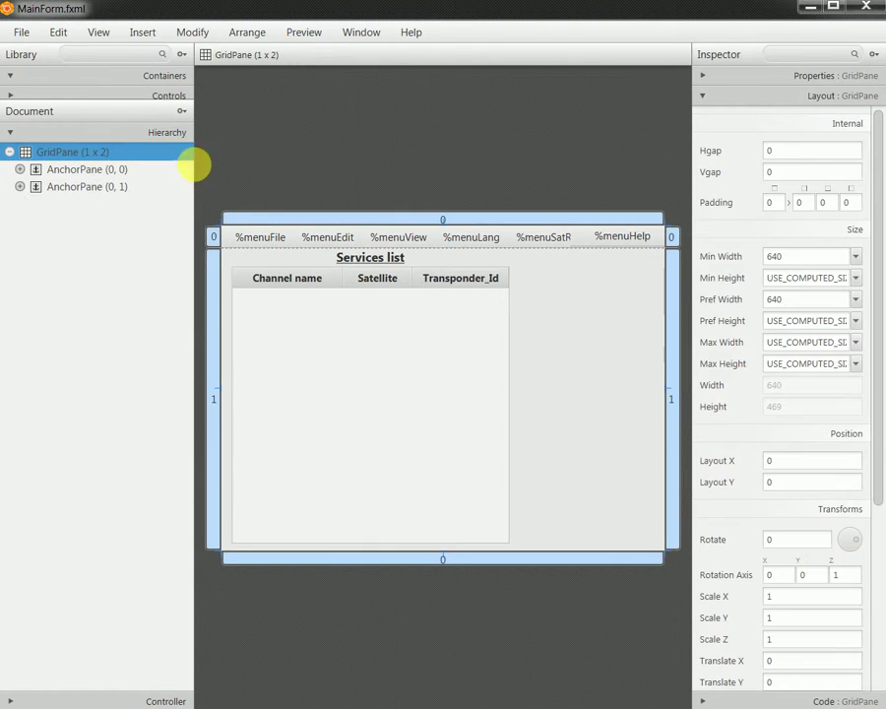
click(791, 299)
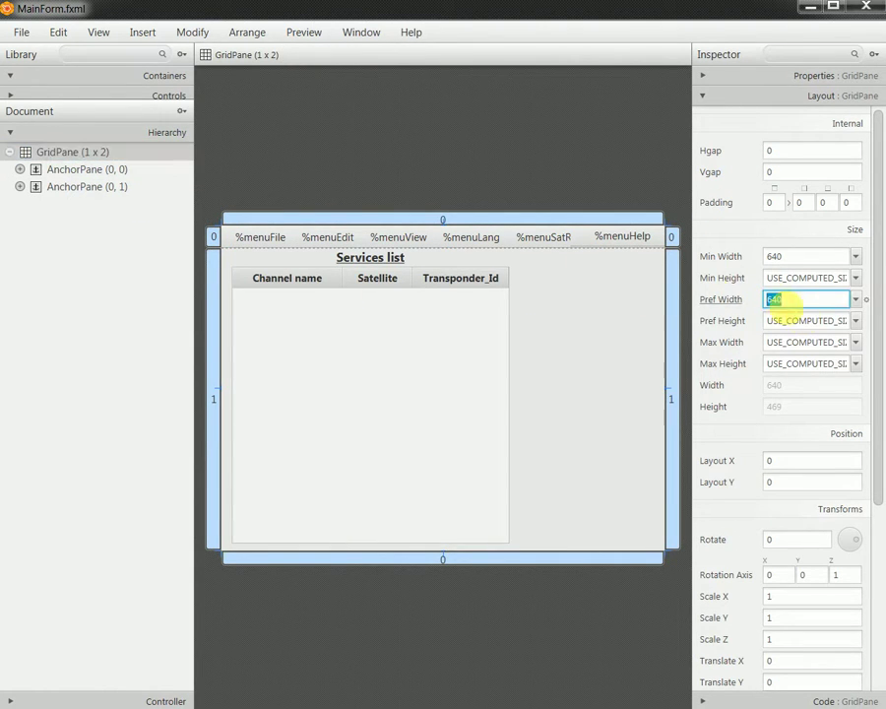
text(8)
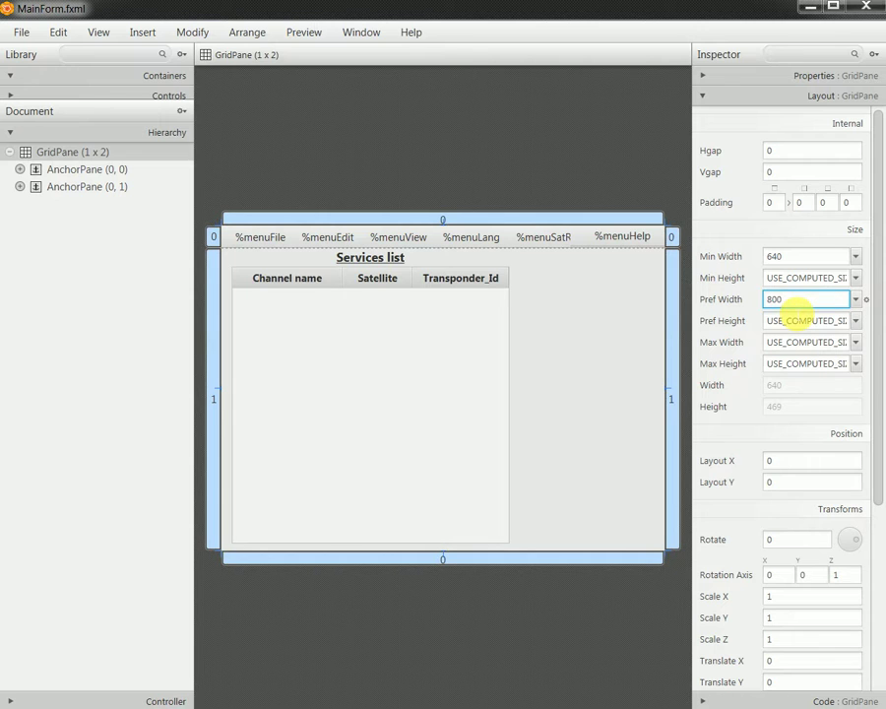
text(00)
key(Return)
click(798, 259)
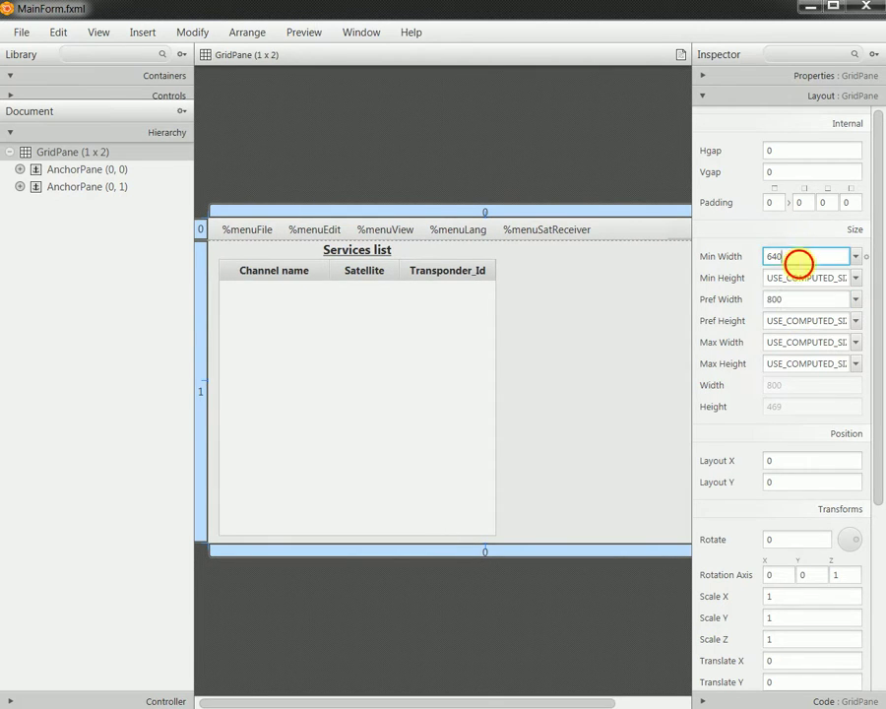
text(800)
key(Return)
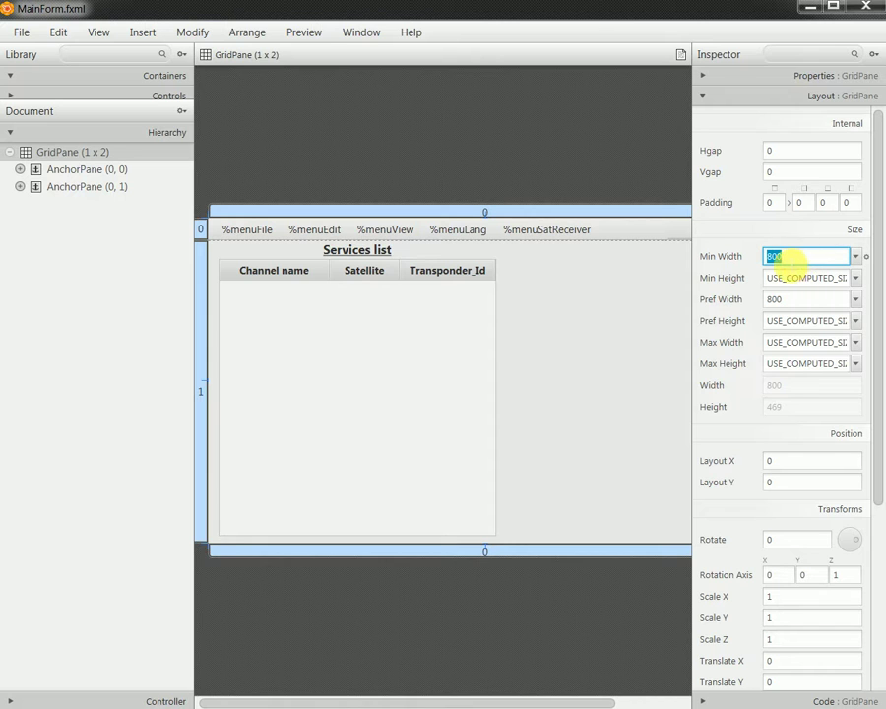
click(21, 33)
click(24, 147)
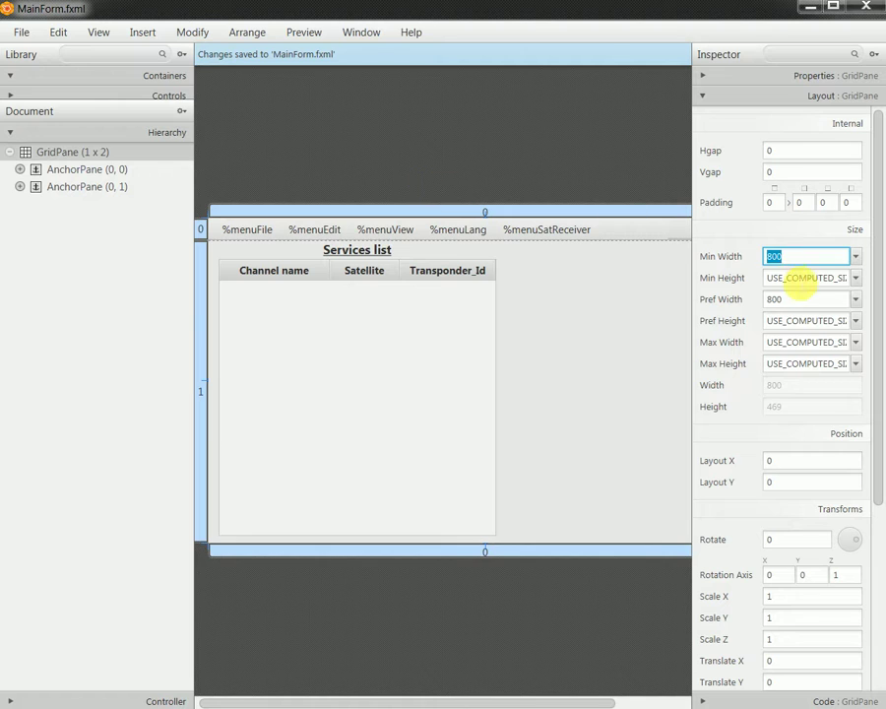
- Set the root GridPane's minimum height and preferred height to 640
click(800, 278)
text(640)
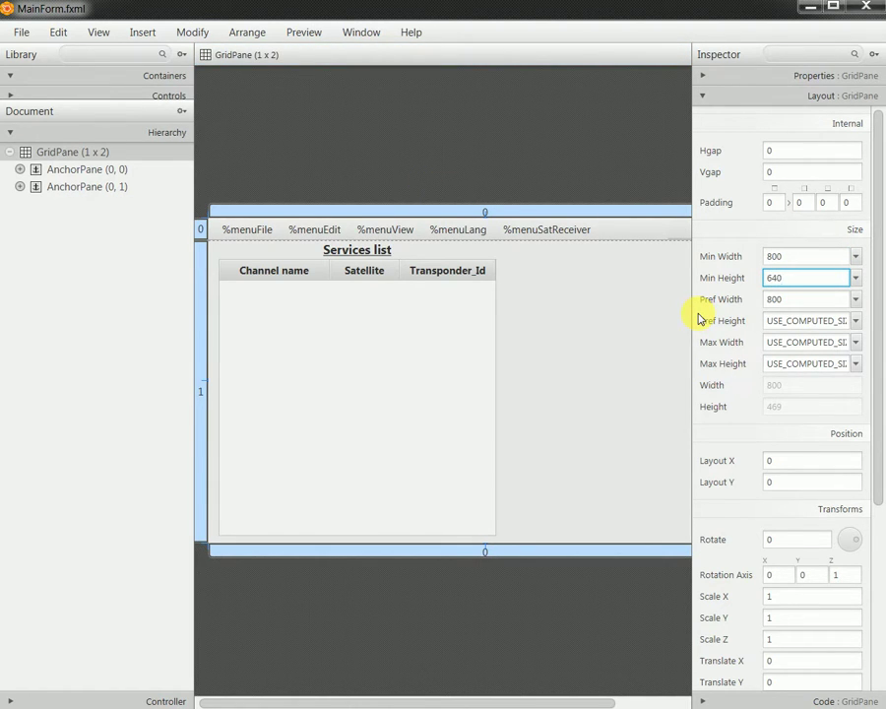
key(Return)
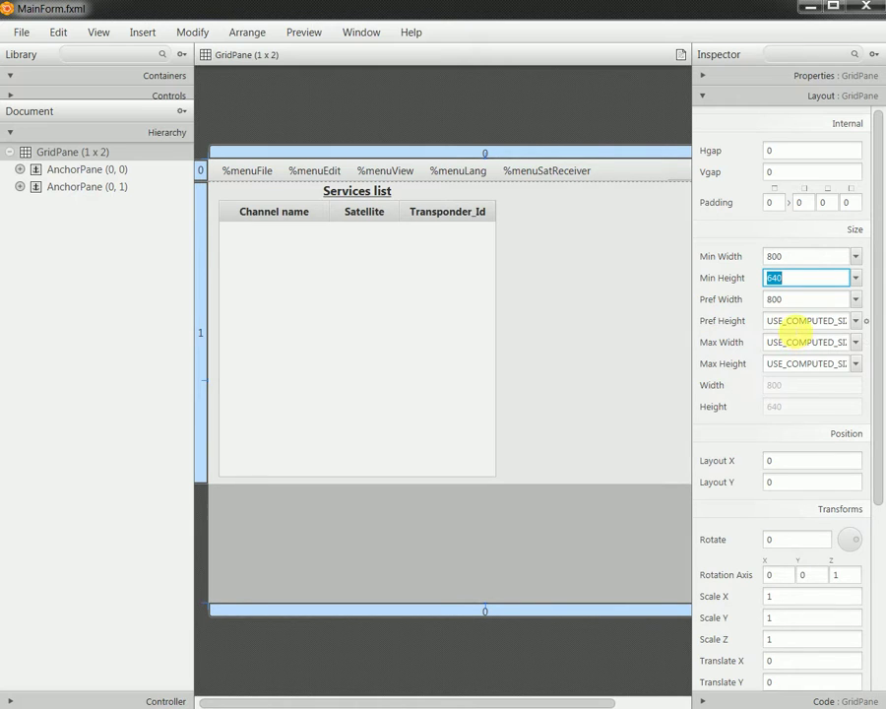
click(796, 321)
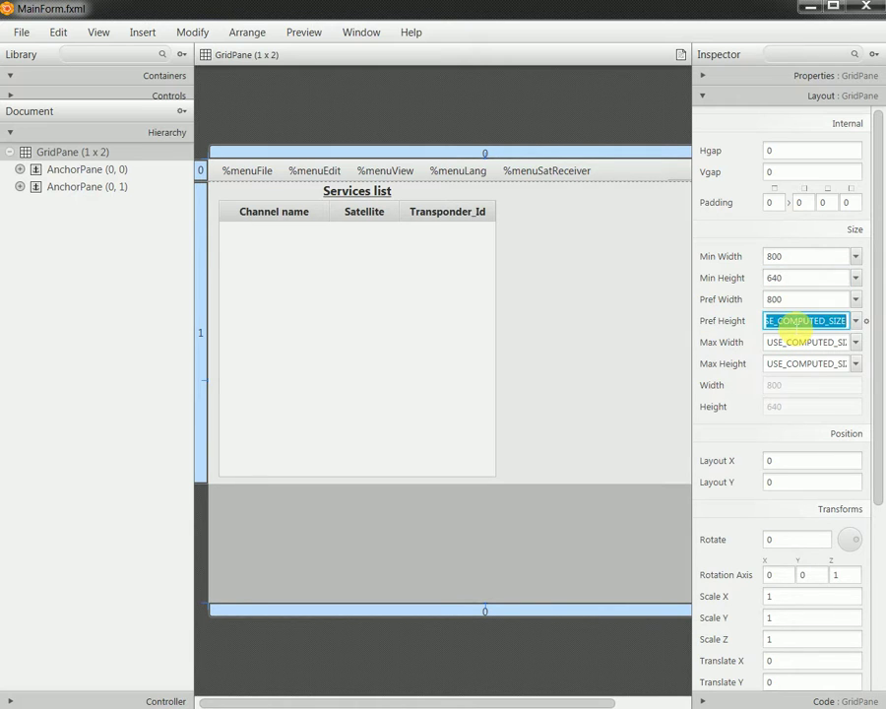
text(640)
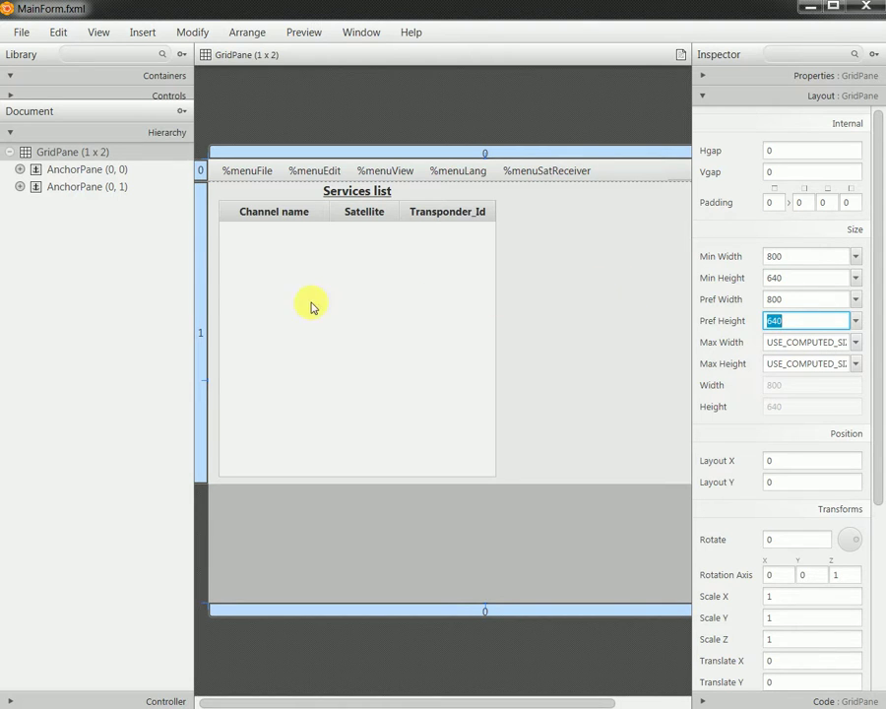
- Set the preferred and minimum height of the grid's second row, which holds the services list, to 640 and save the form
click(204, 288)
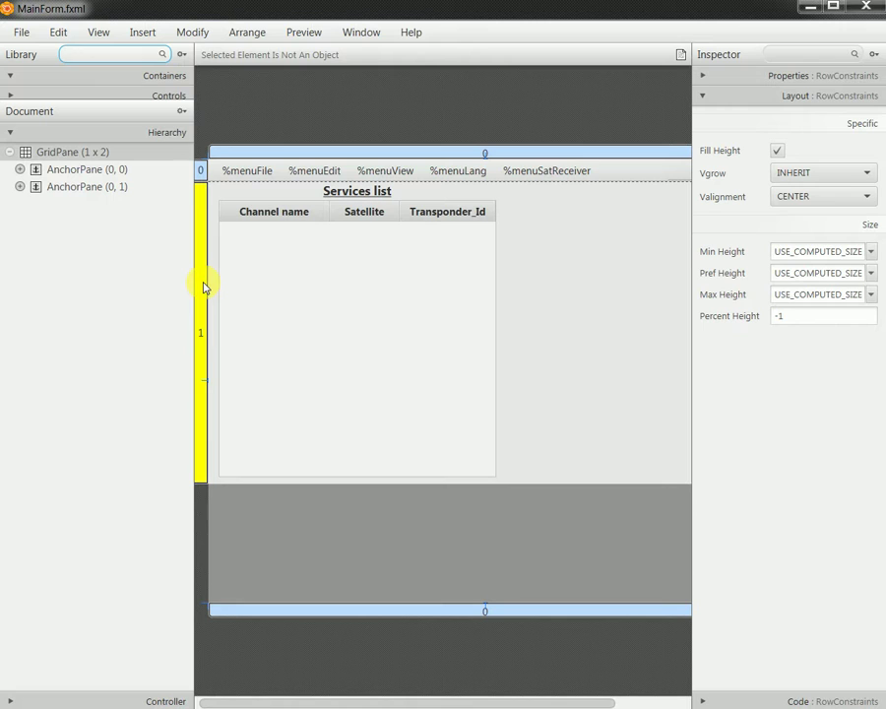
double_click(796, 272)
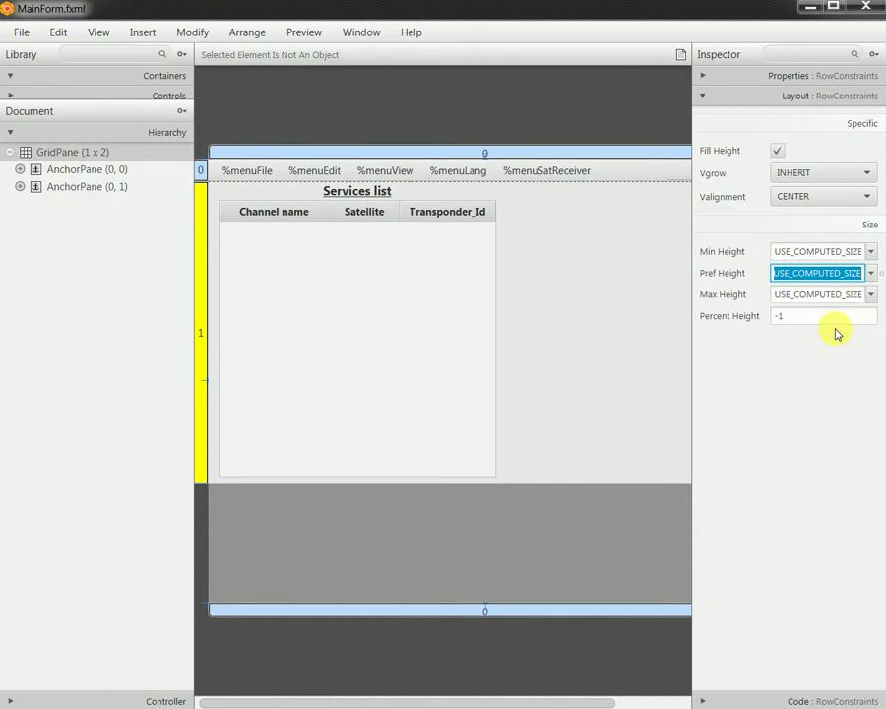
text(640)
key(Return)
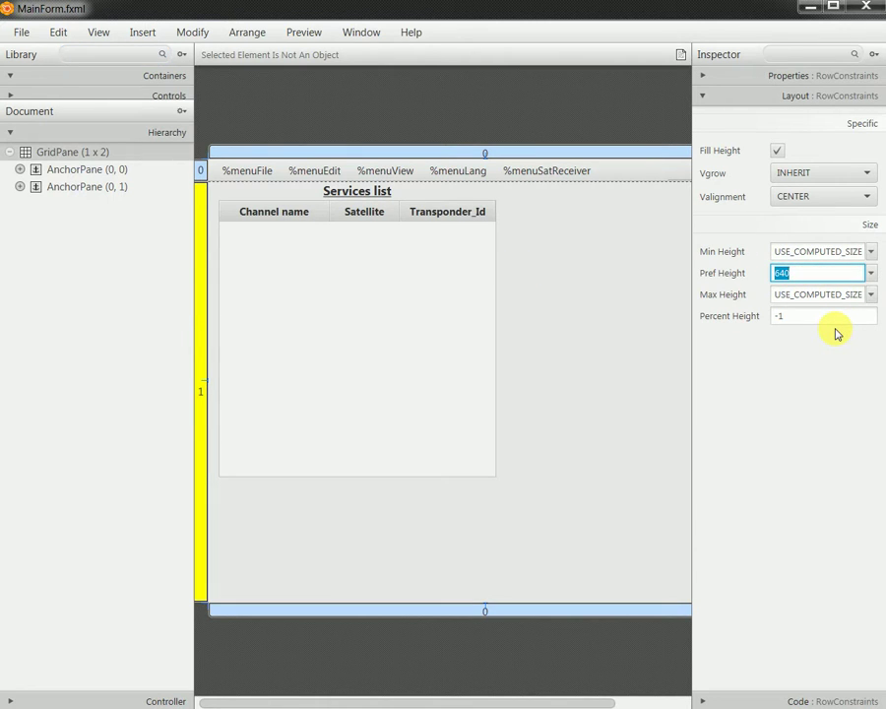
key(shift+Tab)
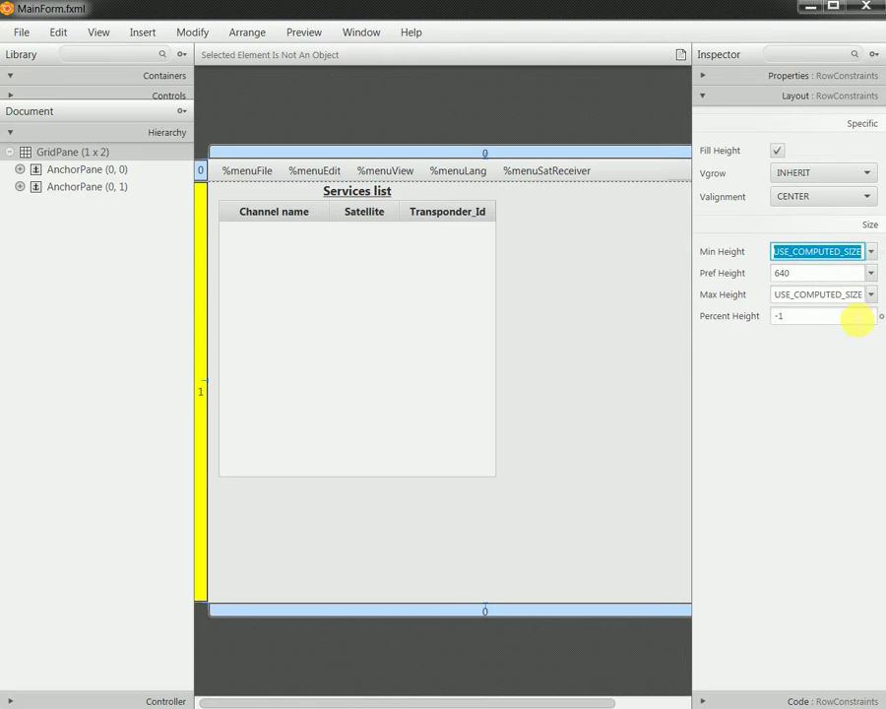
text(640)
key(Return)
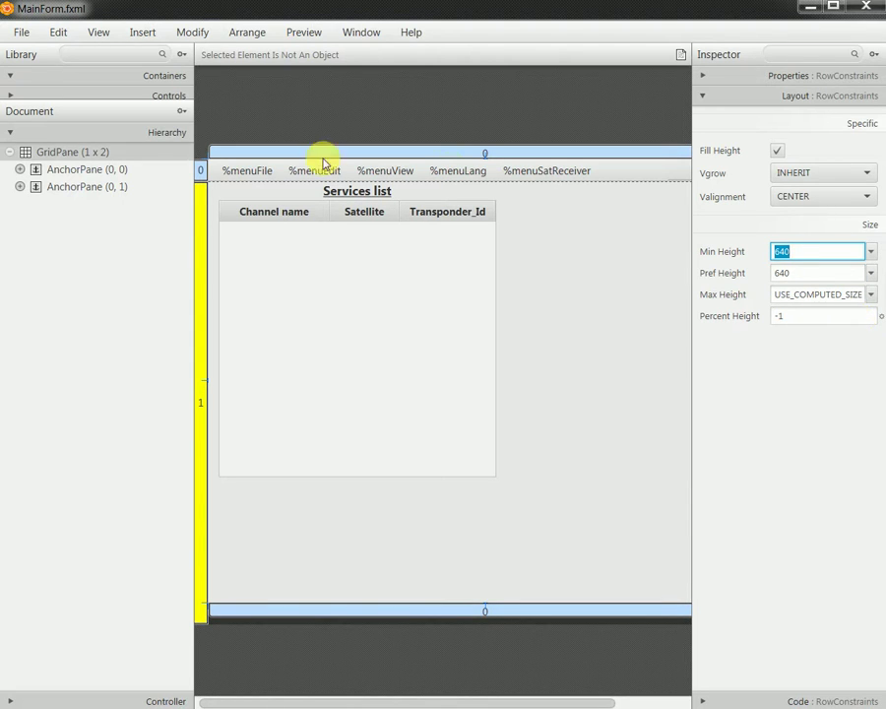
click(22, 33)
click(57, 150)
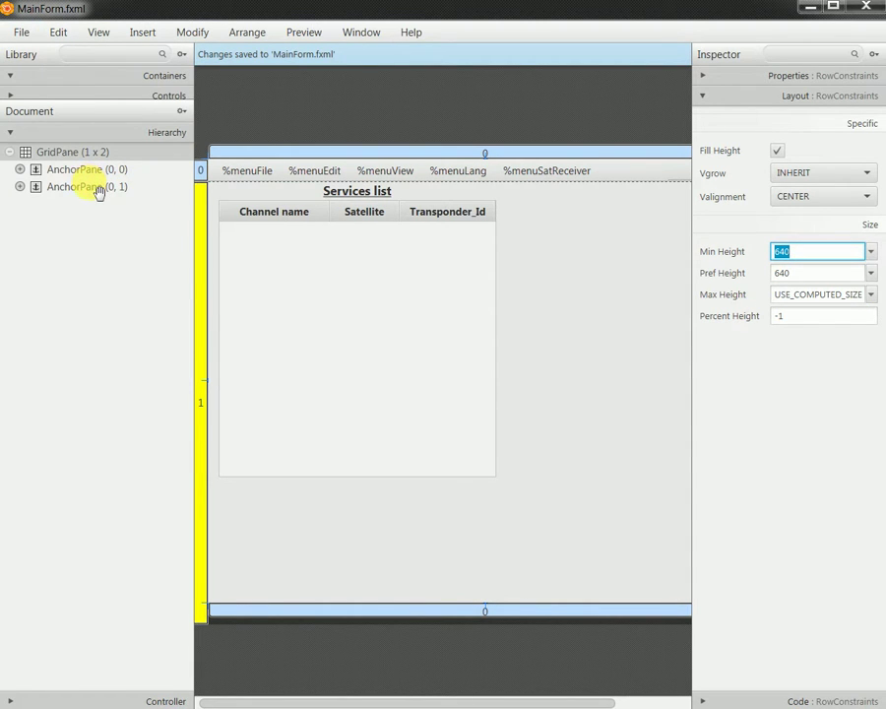
- Set the preferred and minimum height of AnchorPane (0, 1), which holds the services list, to 640
click(99, 188)
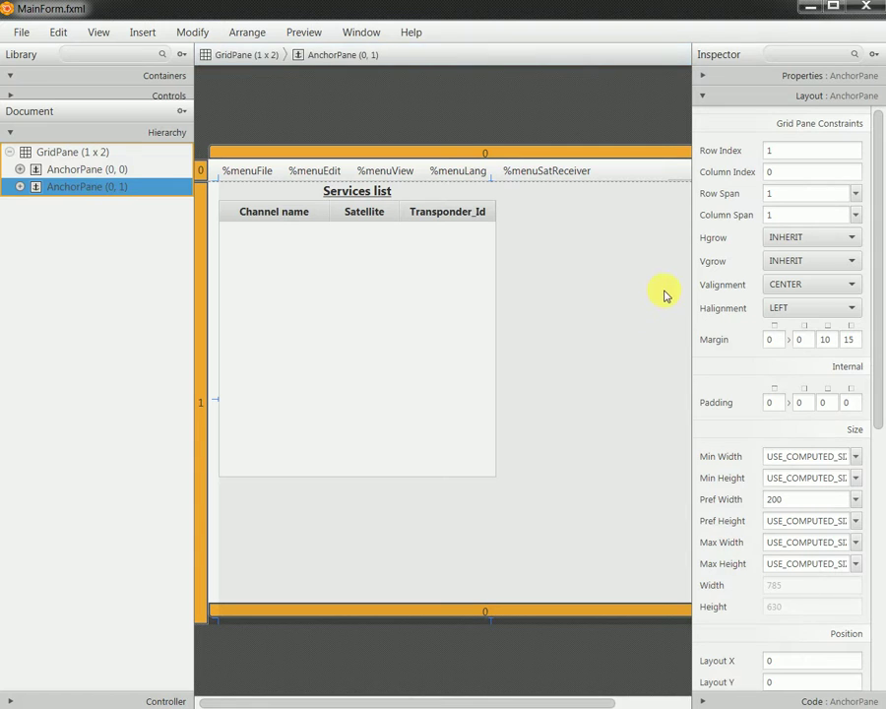
click(198, 253)
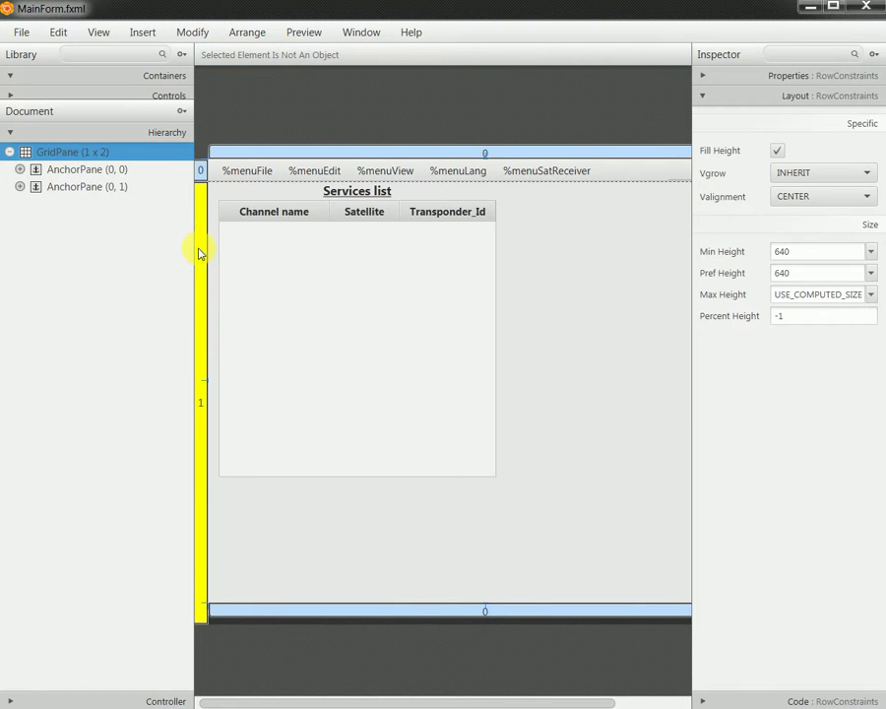
click(99, 193)
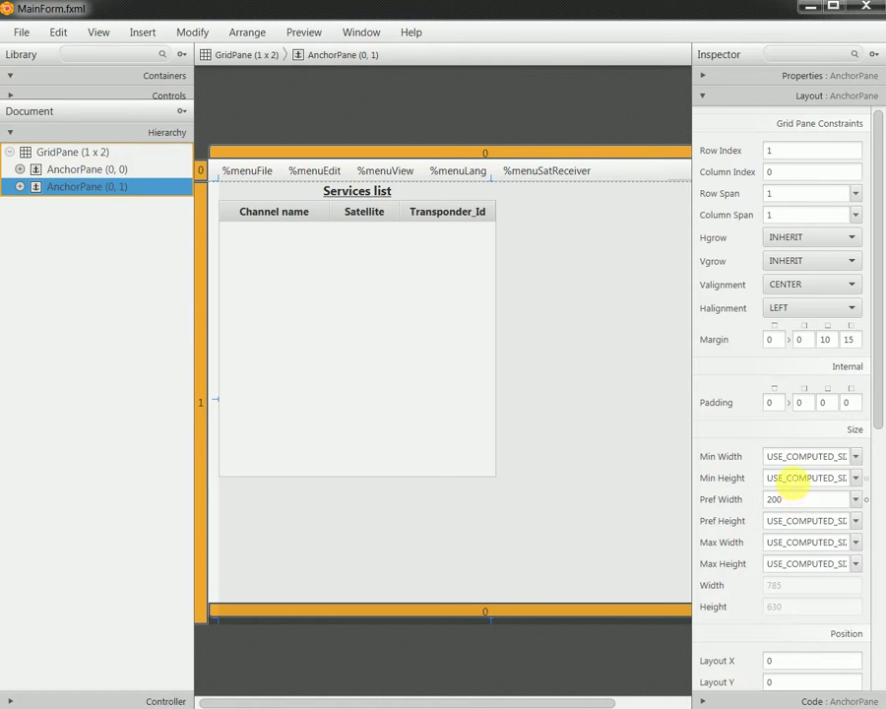
click(793, 522)
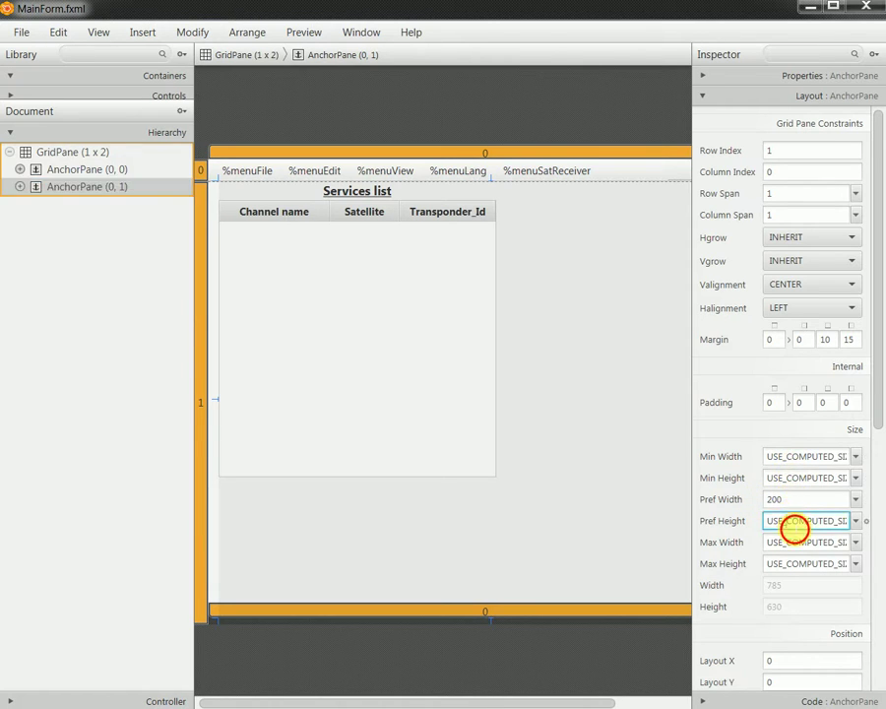
text(640)
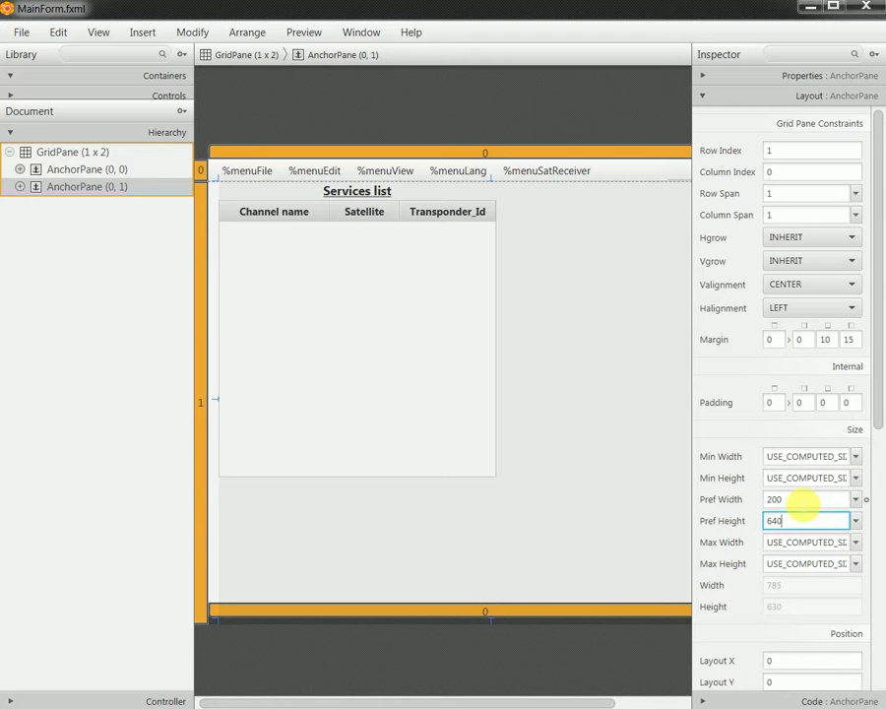
key(Return)
click(788, 478)
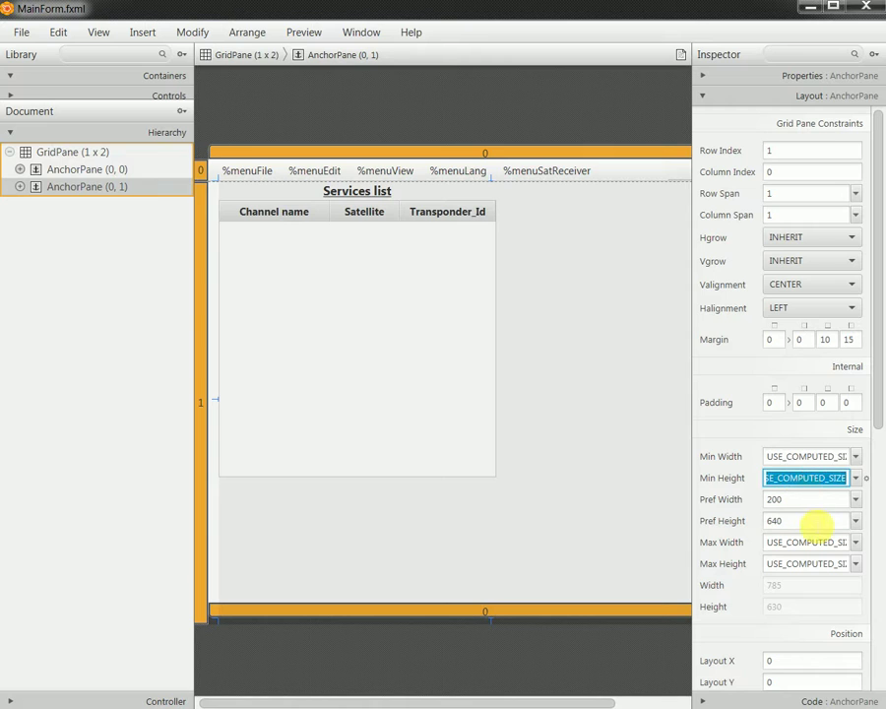
text(640)
key(Return)
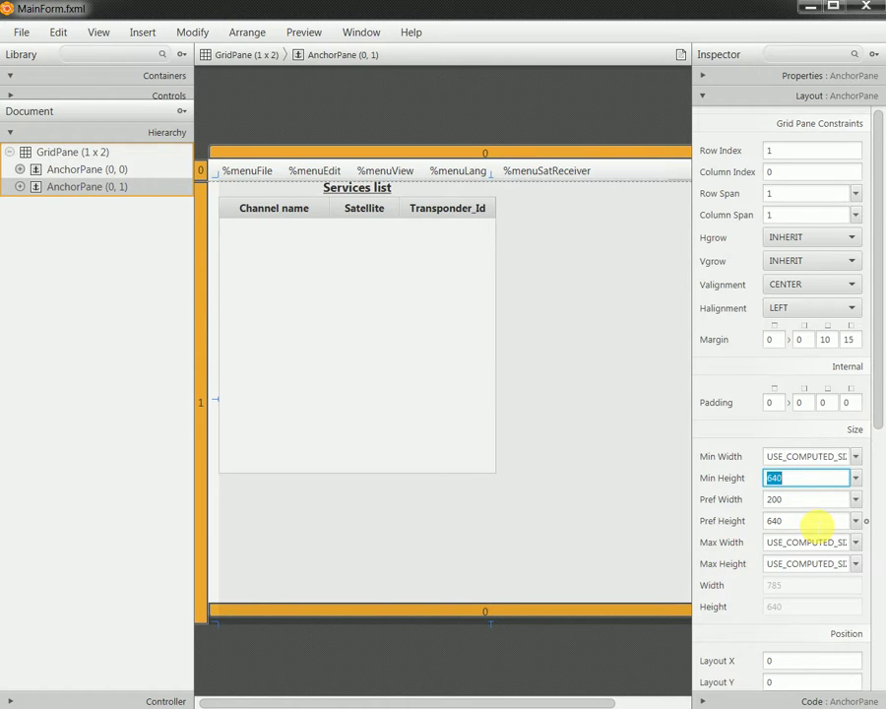
- Set the minimum width of AnchorPane (0, 1) to 200, expand it in the hierarchy and save MainForm.fxml
click(800, 502)
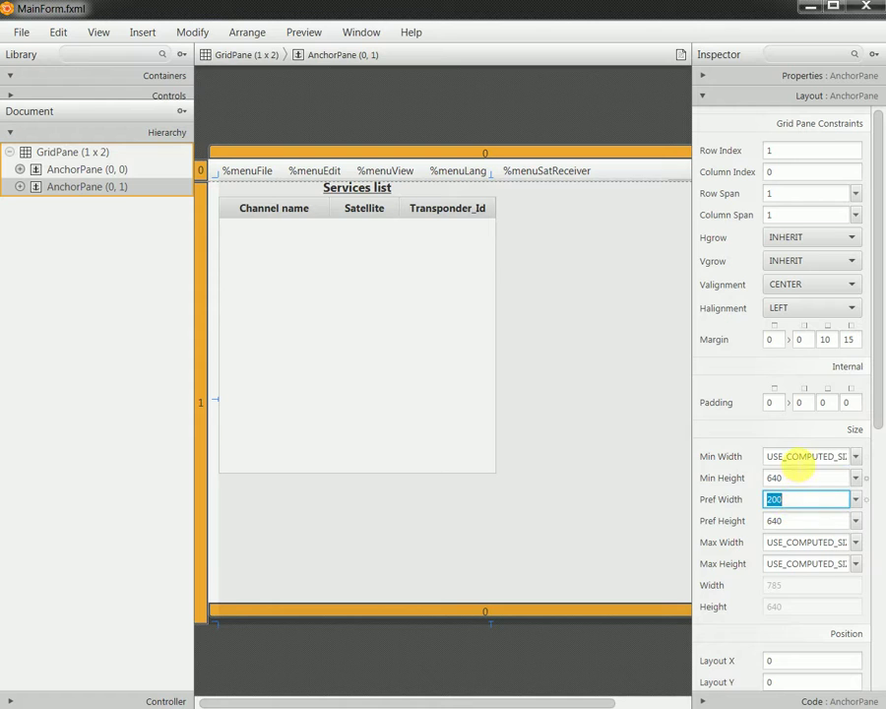
click(799, 458)
text(200)
double_click(799, 457)
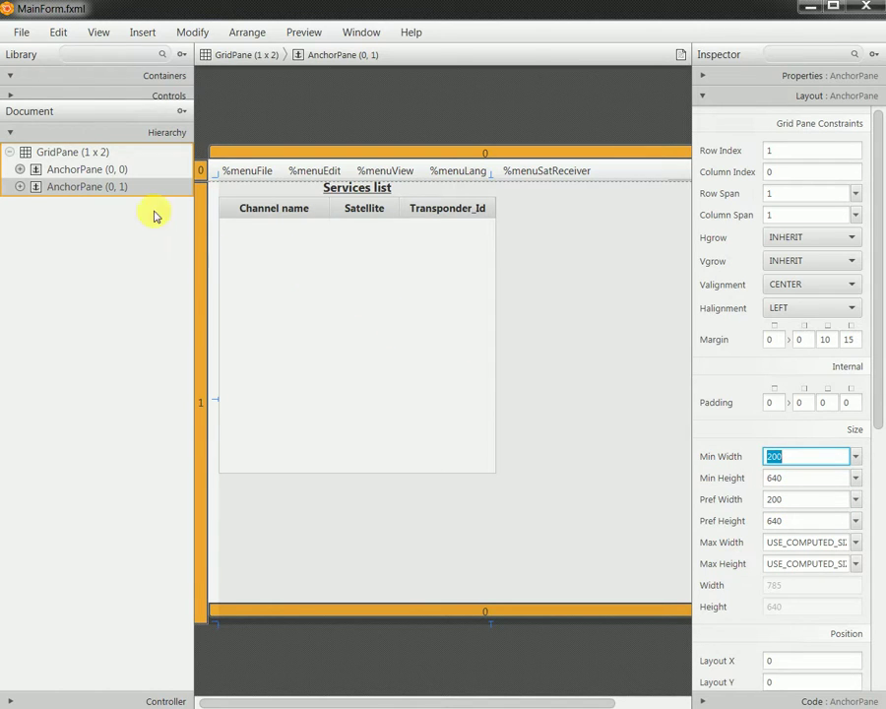
click(30, 187)
click(20, 186)
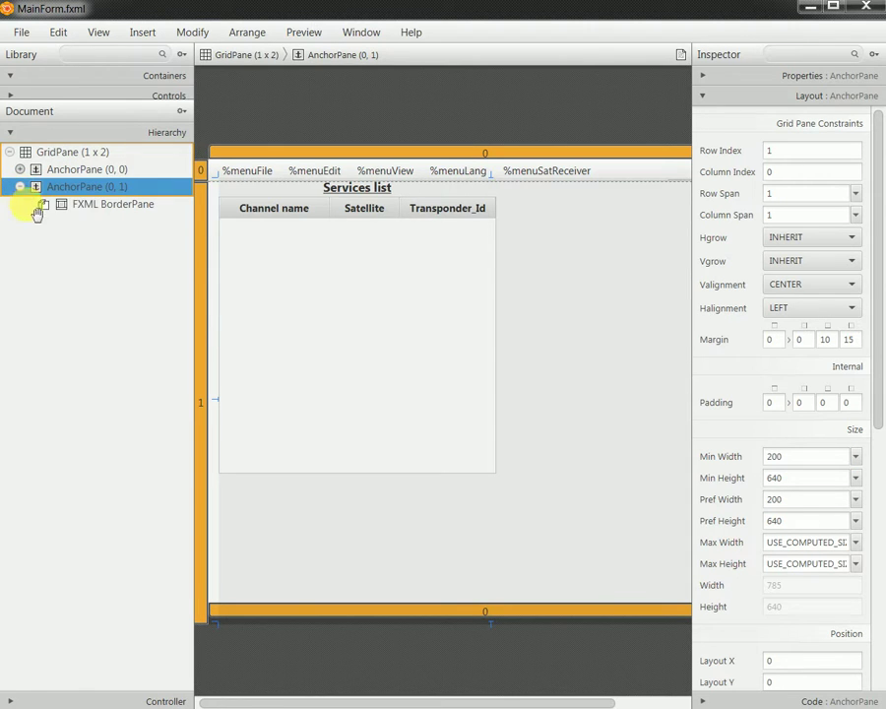
click(103, 207)
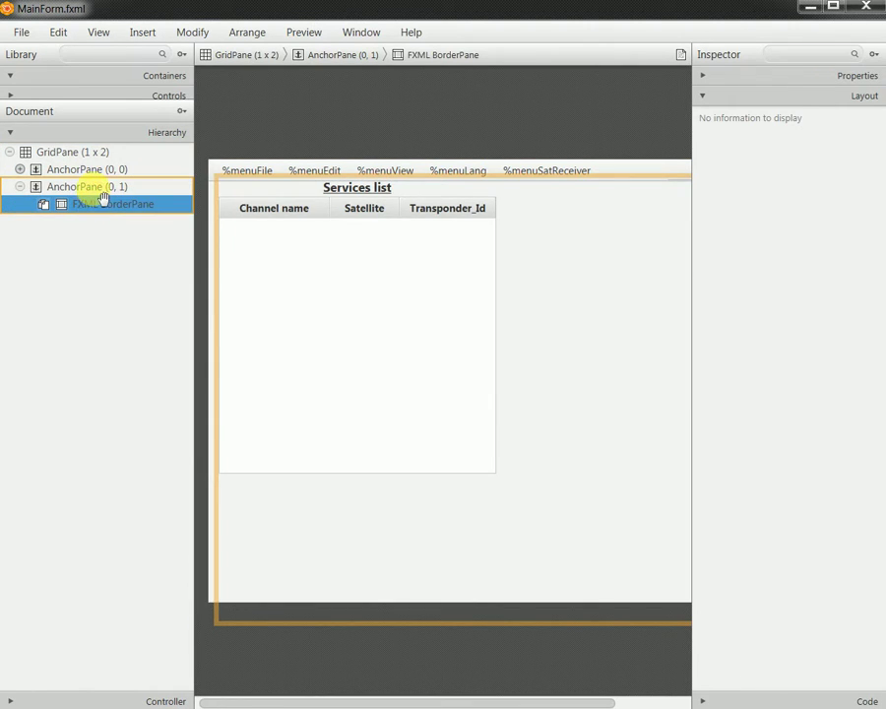
click(101, 189)
click(20, 32)
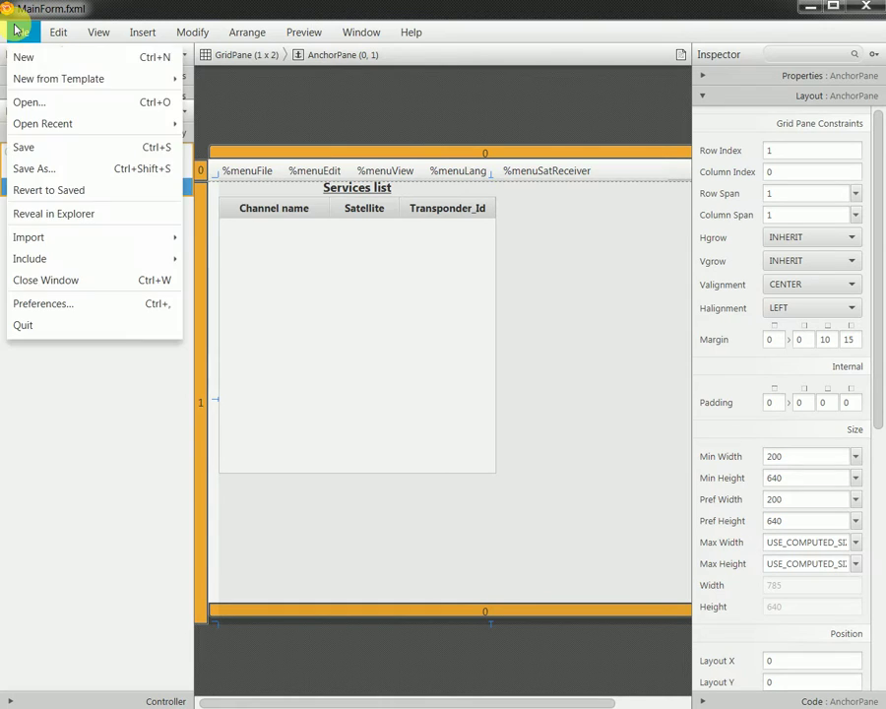
click(79, 147)
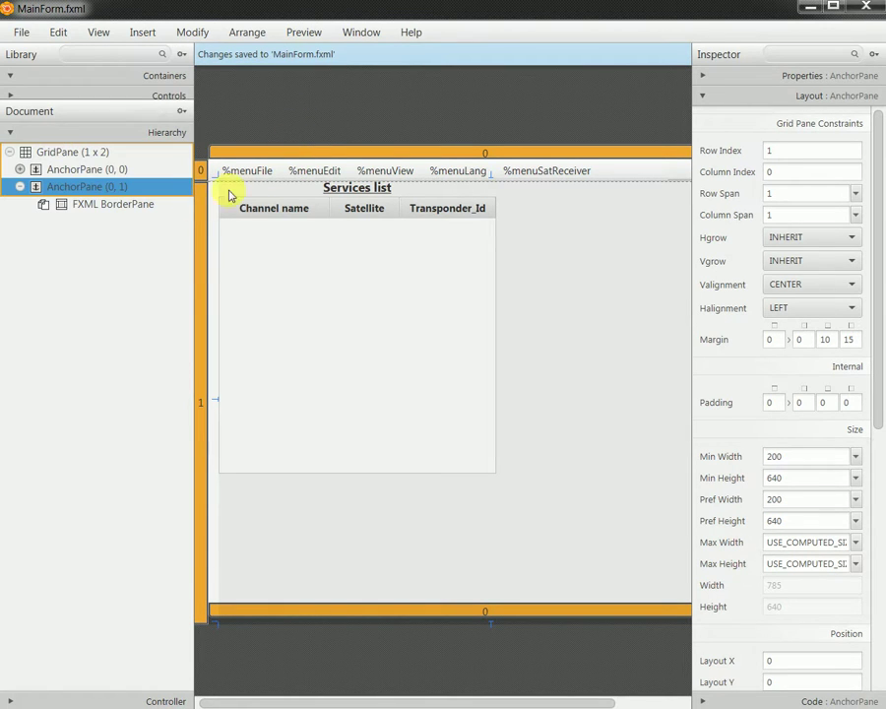
- Open the file included as the FXML BorderPane for editing and select its root BorderPane
right_click(148, 209)
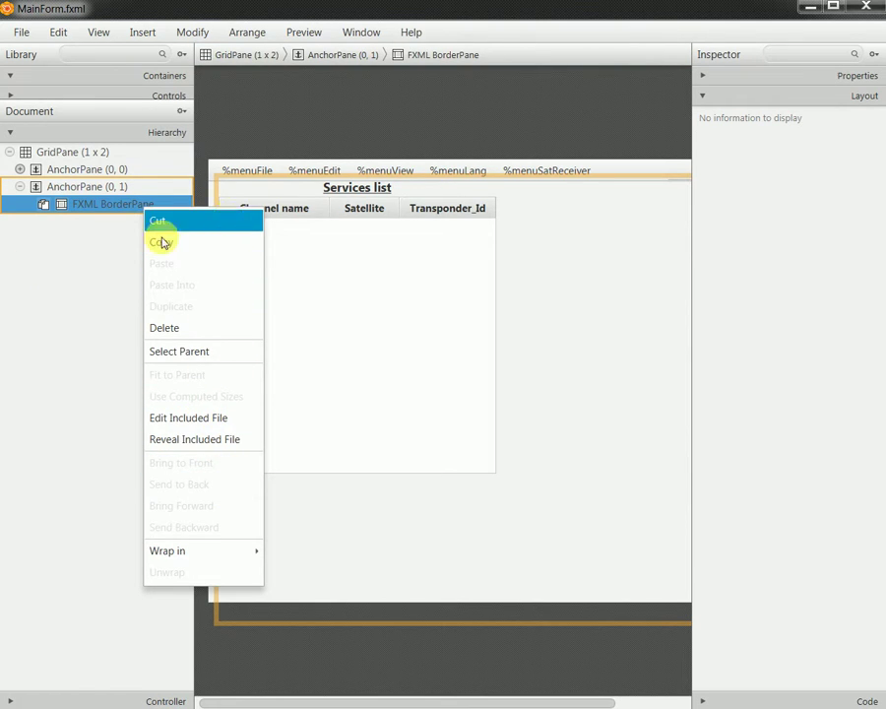
click(57, 266)
click(87, 206)
right_click(84, 206)
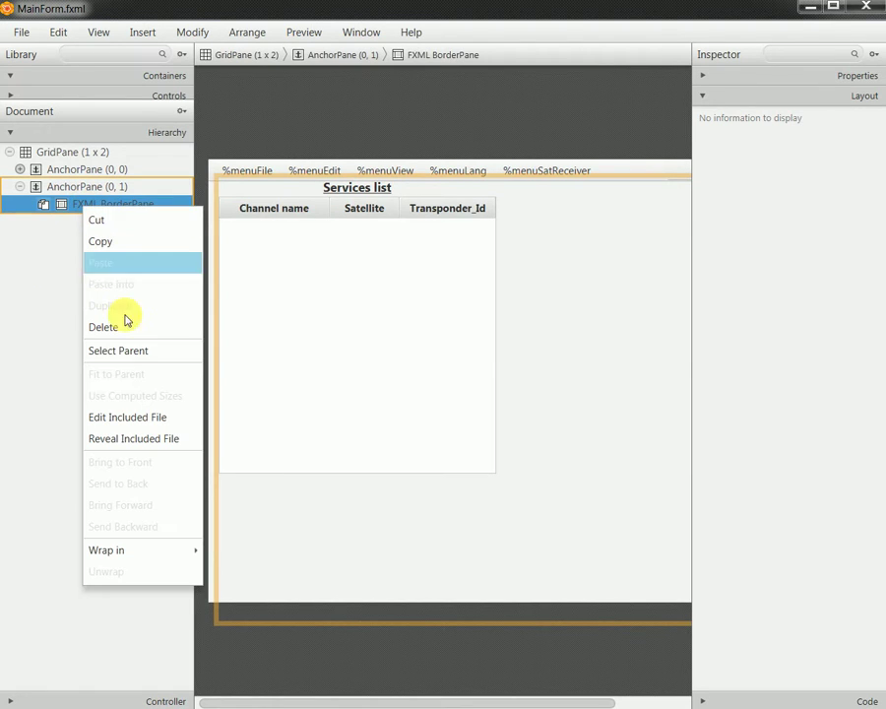
click(137, 404)
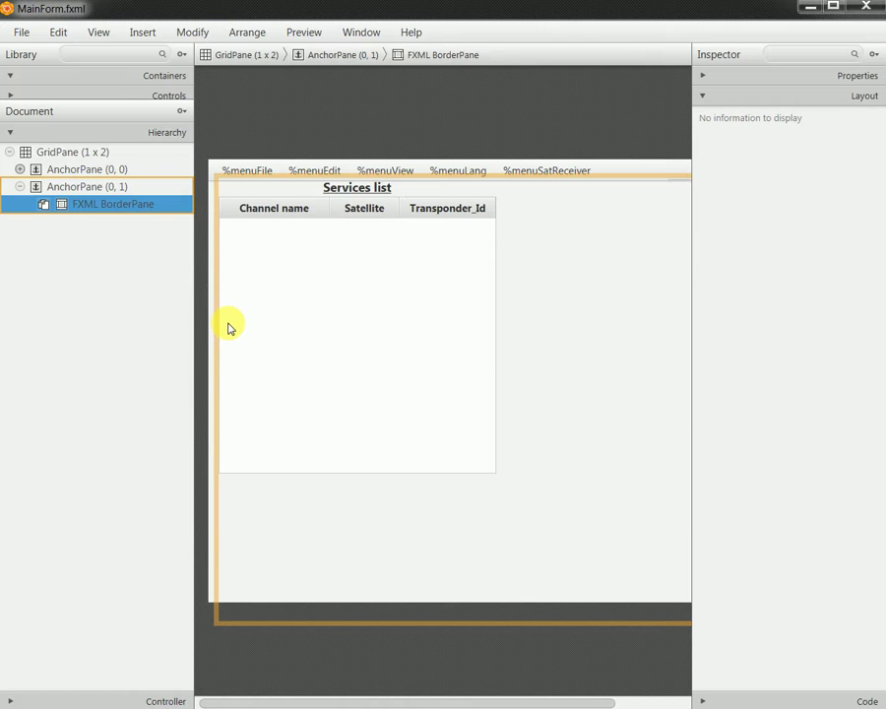
double_click(228, 327)
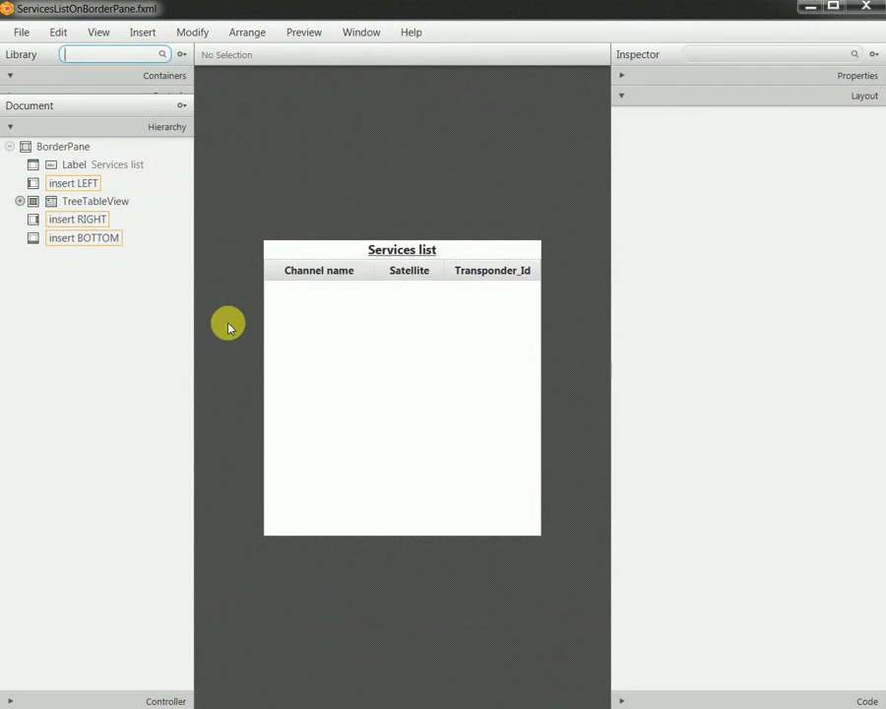
click(67, 148)
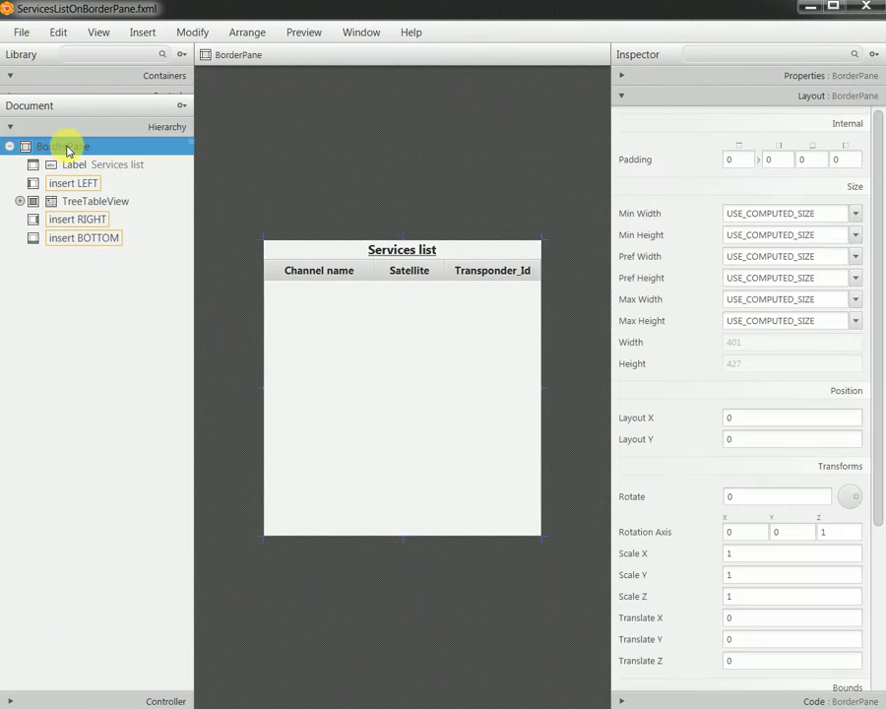
- Check the size settings of AnchorPane (0, 1) in MainForm.fxml and return to the ServicesListOnBorderPane.fxml window
double_click(465, 18)
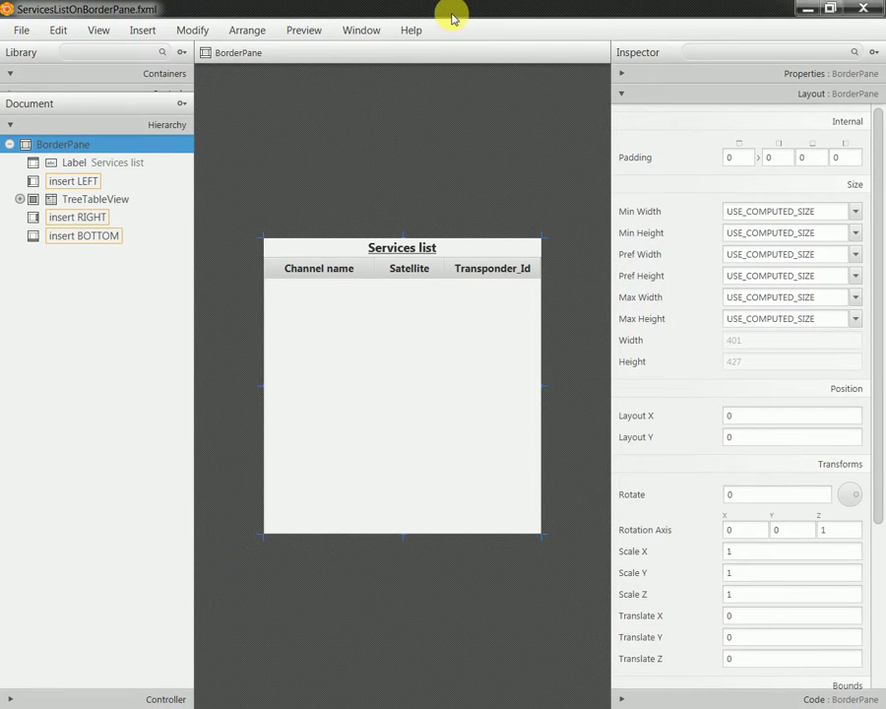
drag(453, 18, 448, 470)
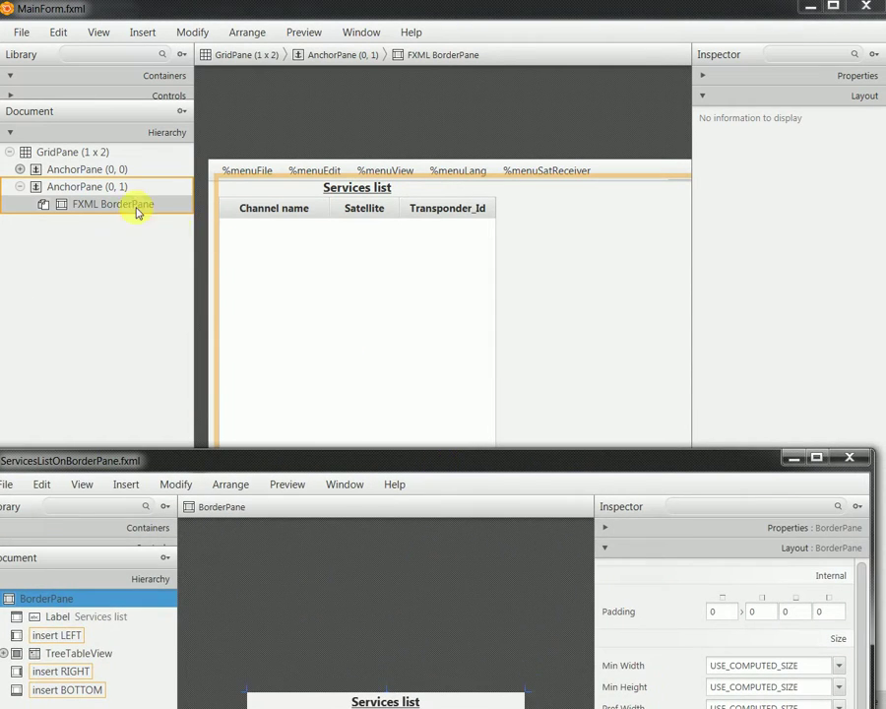
click(94, 187)
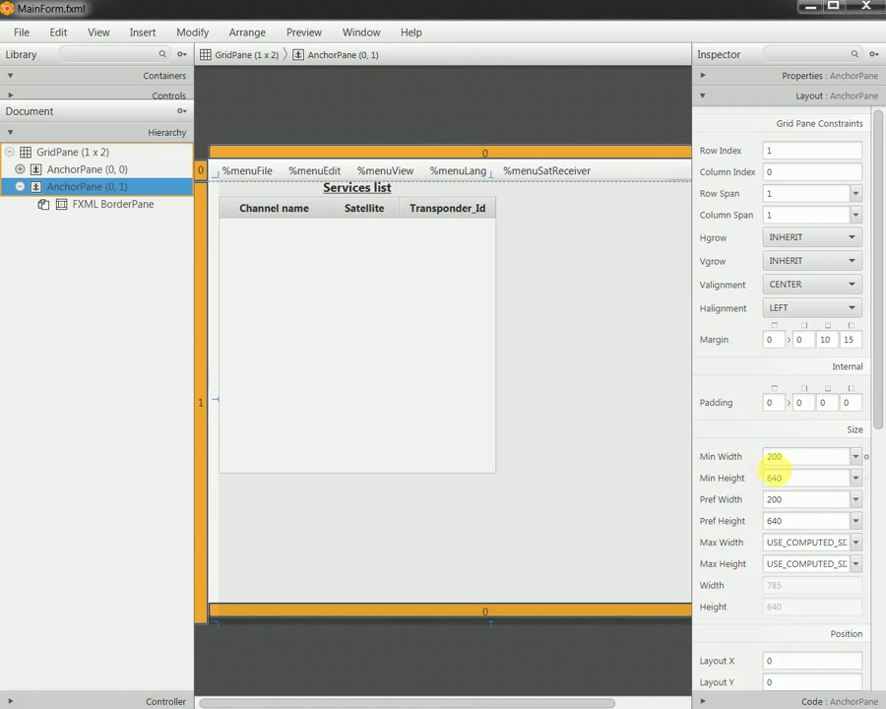
key(alt+Tab)
drag(773, 461, 678, 190)
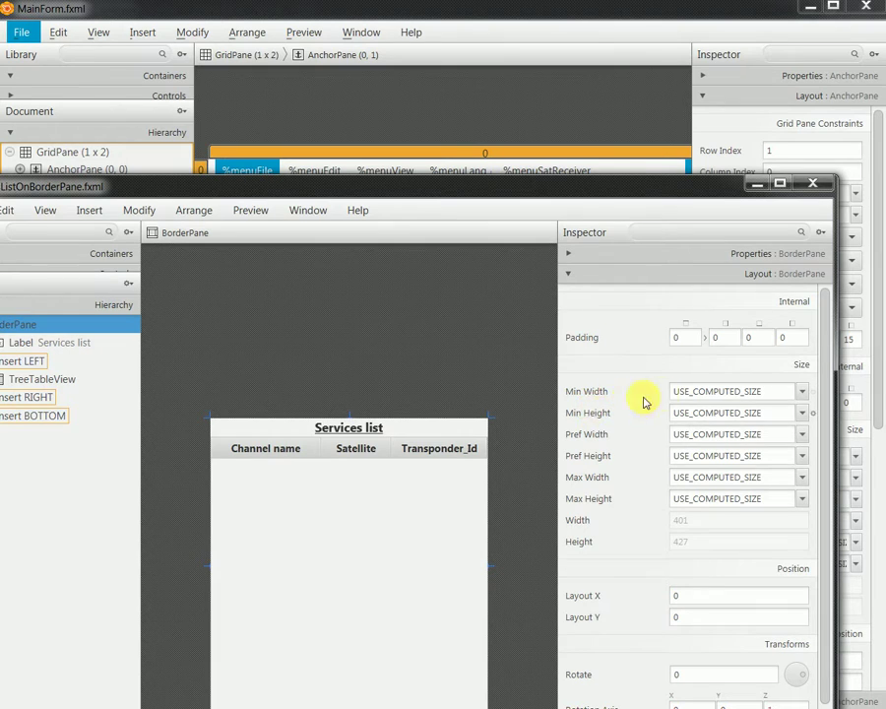
- Try a minimum width of 200 and preferred widths of 200 and 300 on the root BorderPane of the services list
click(768, 391)
text(200)
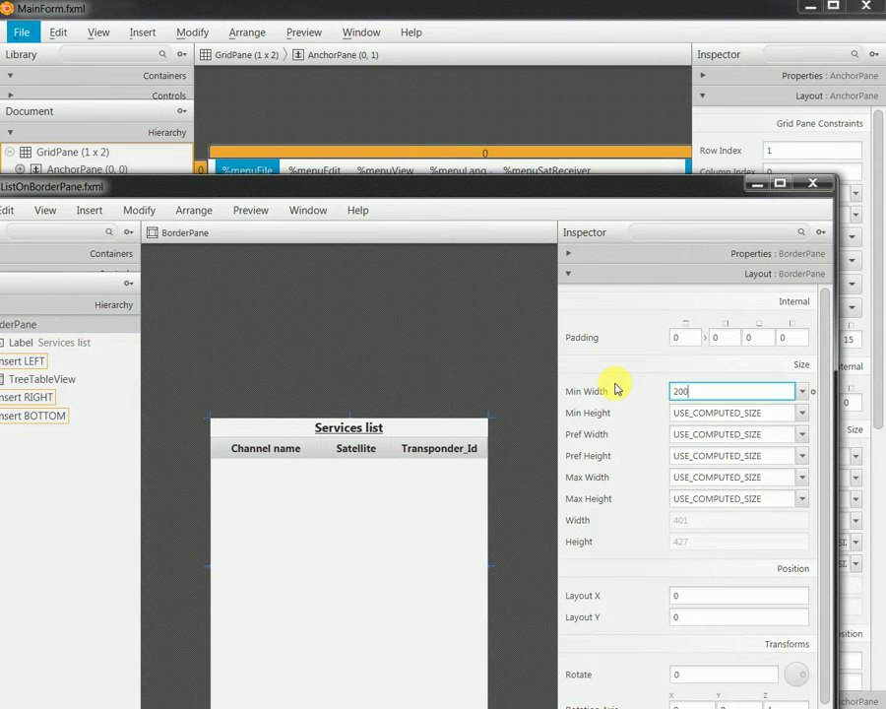
key(Return)
click(678, 431)
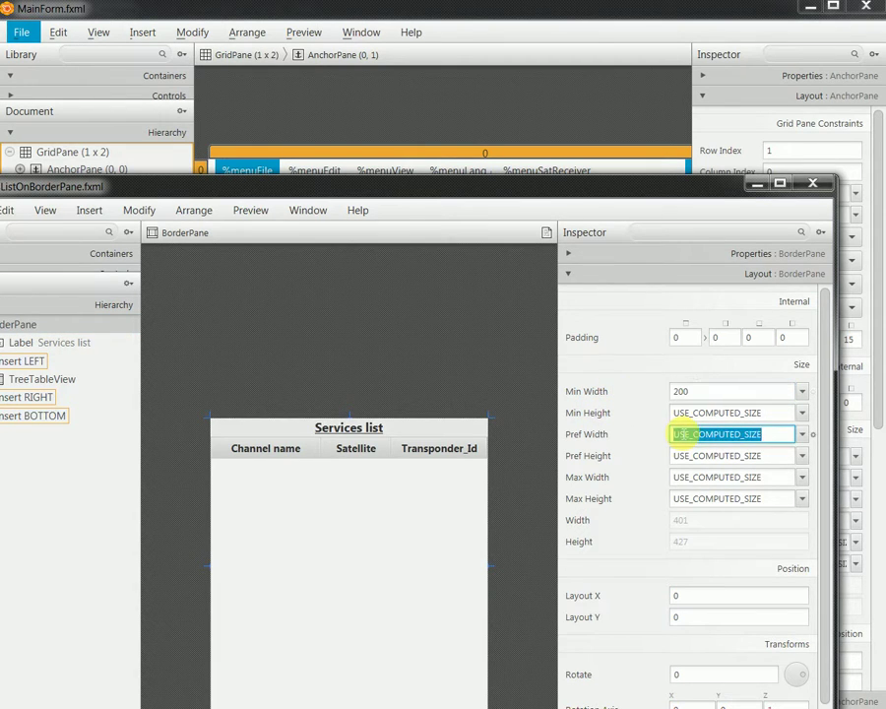
text(200)
key(Return)
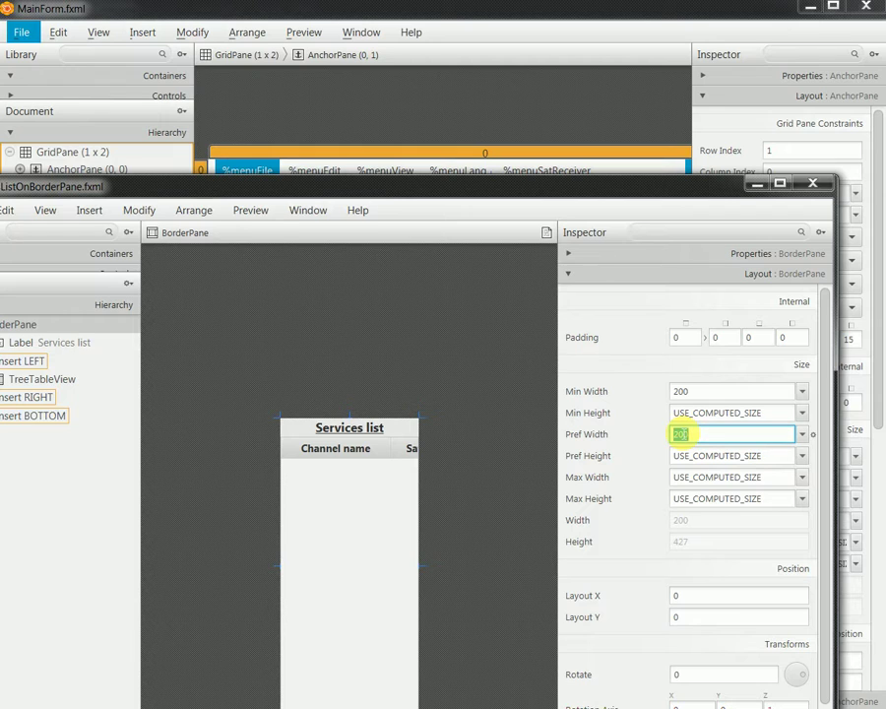
text(300)
key(Return)
- Set the root BorderPane's preferred width and minimum width to 400
text(400)
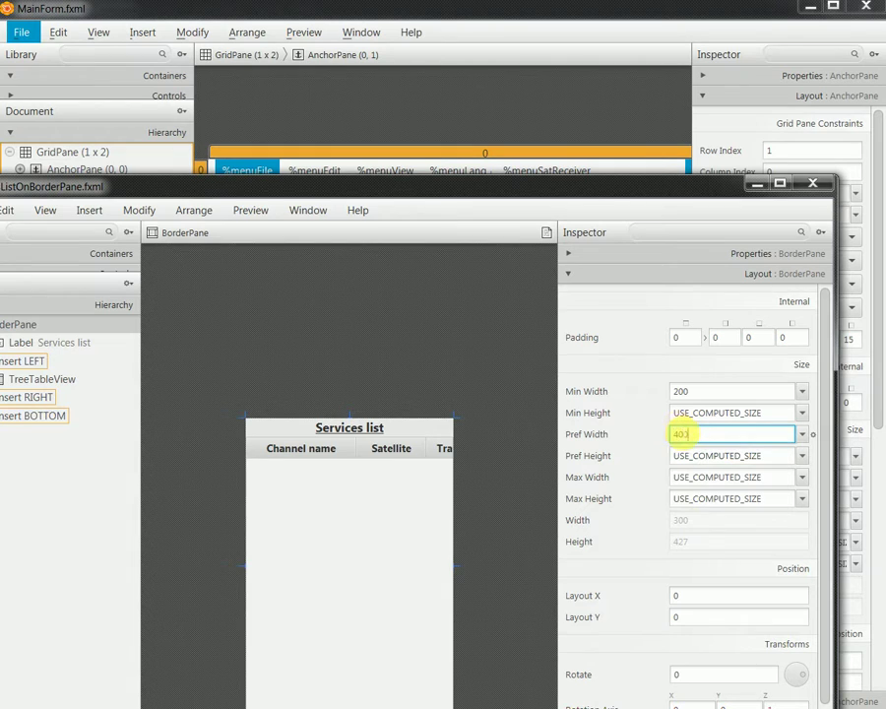
key(Return)
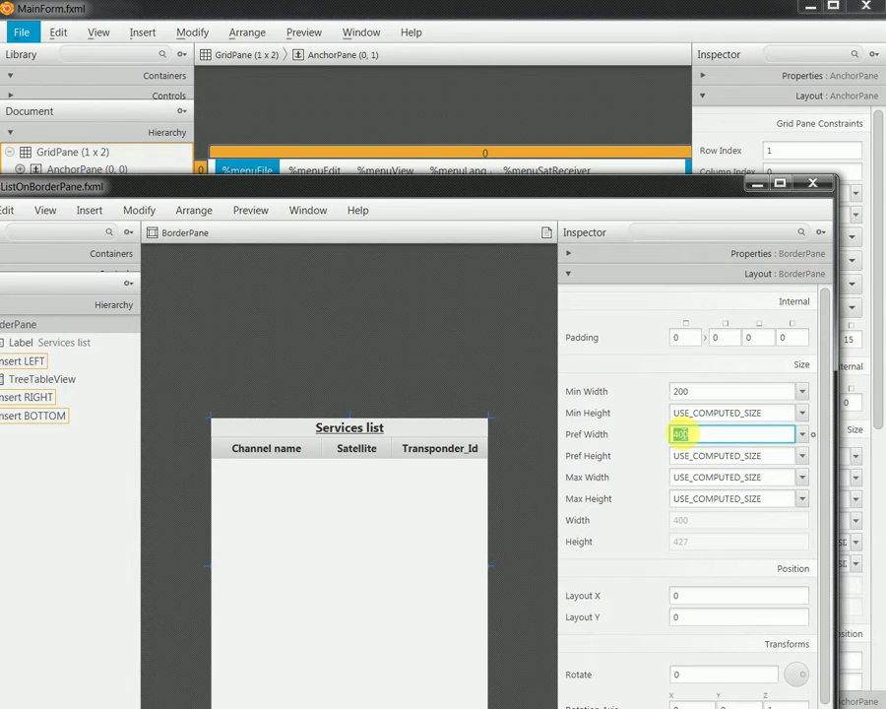
double_click(680, 392)
text(400)
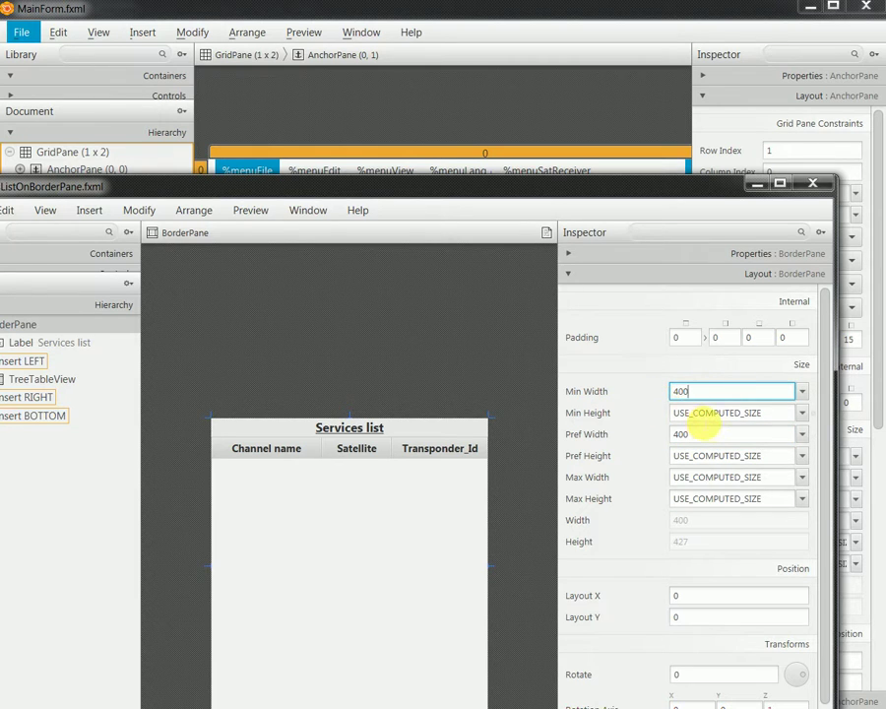
key(Return)
- Return to MainForm.fxml and set AnchorPane (0, 1) to a minimum width of 499 and a preferred width of 400
drag(653, 197, 641, 612)
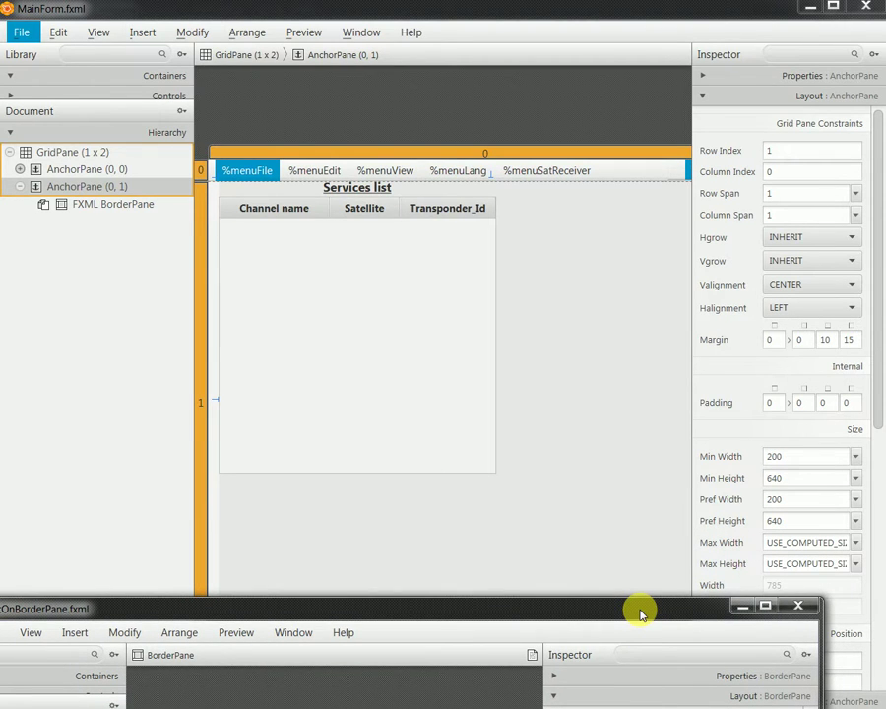
mouse_move(640, 612)
mouse_down()
mouse_move(633, 643)
mouse_move(636, 597)
mouse_up()
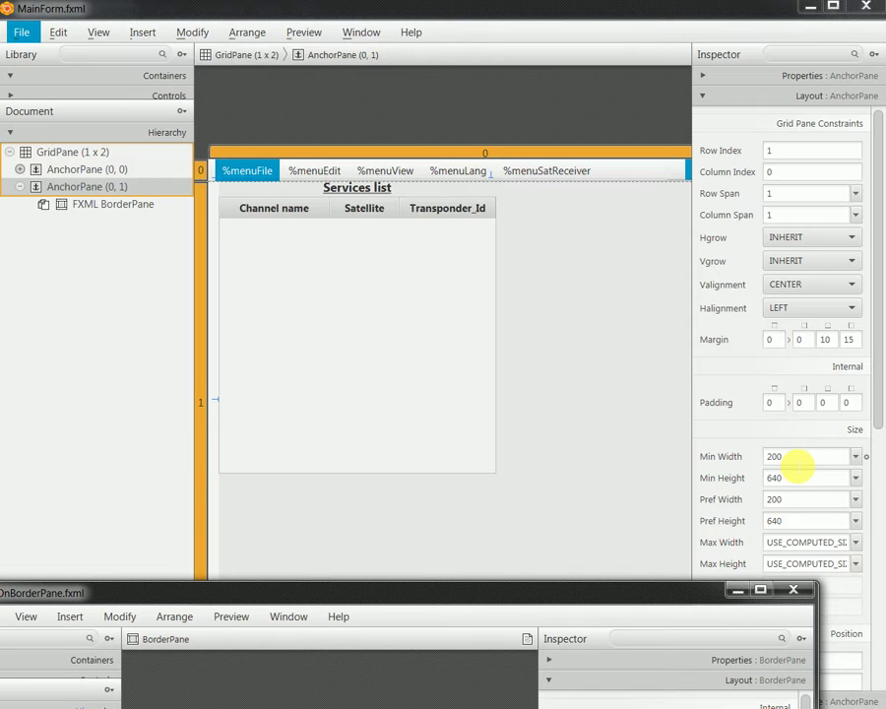
click(796, 458)
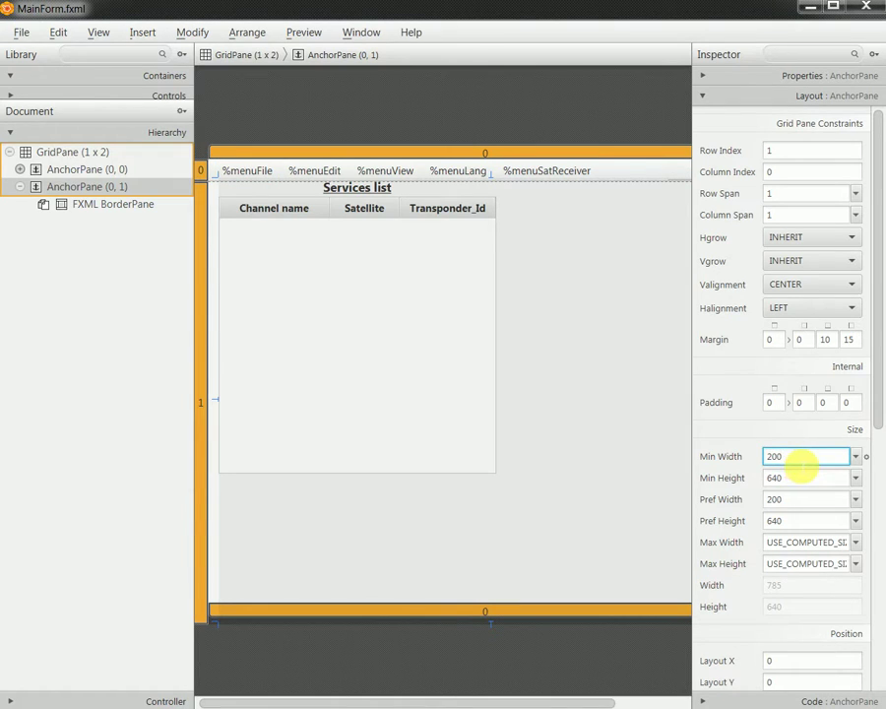
double_click(801, 460)
text(499)
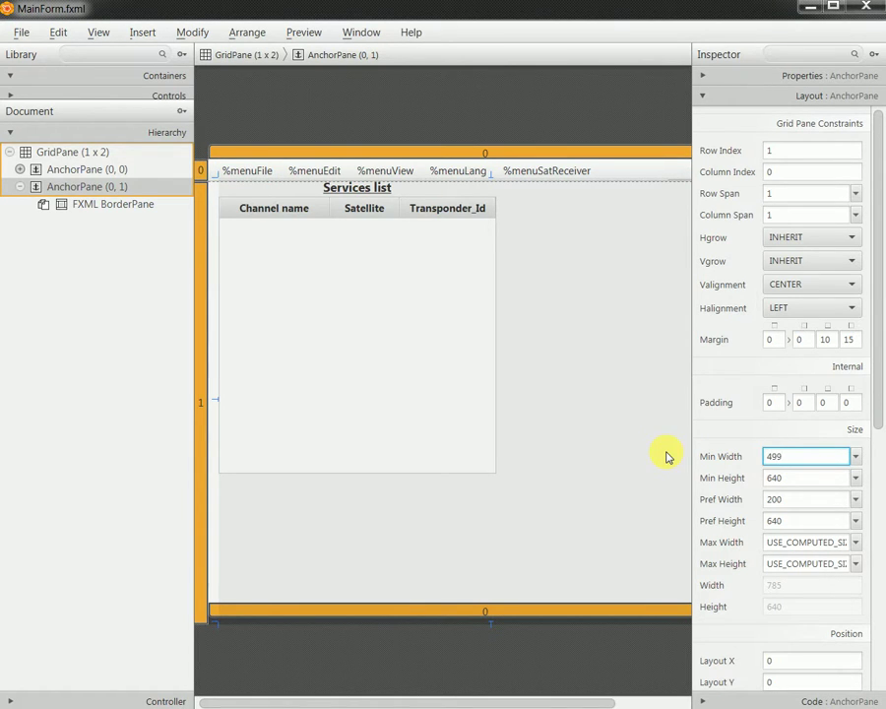
key(Return)
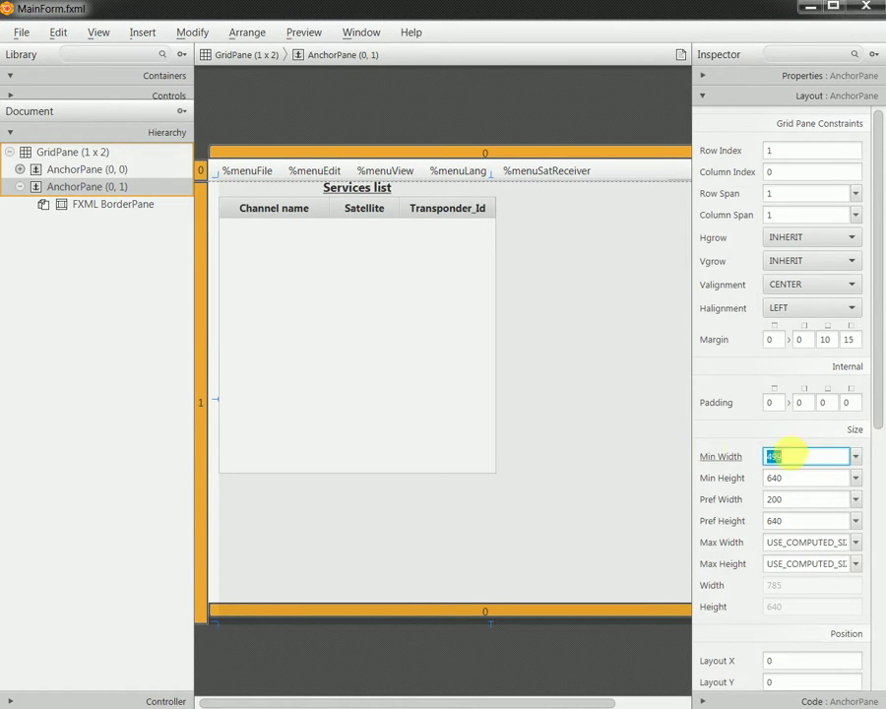
click(827, 500)
text(20)
key(BackSpace)
key(BackSpace)
text(400)
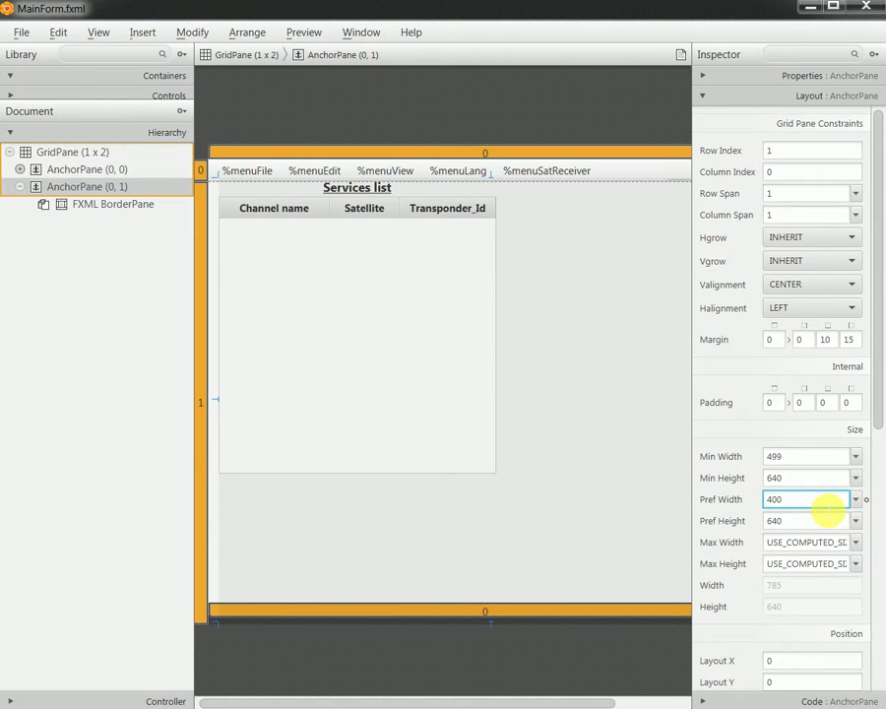
key(Return)
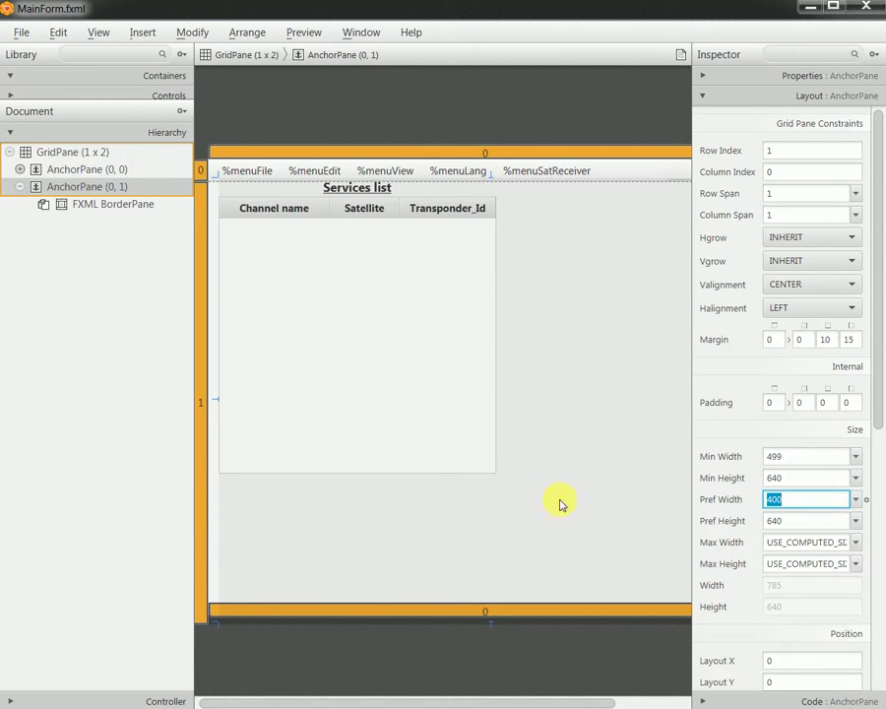
- Switch to the ServicesListOnBorderPane.fxml window, save its changes, and place it so its BorderPane size settings can be compared with MainForm.fxml
key(alt+Tab)
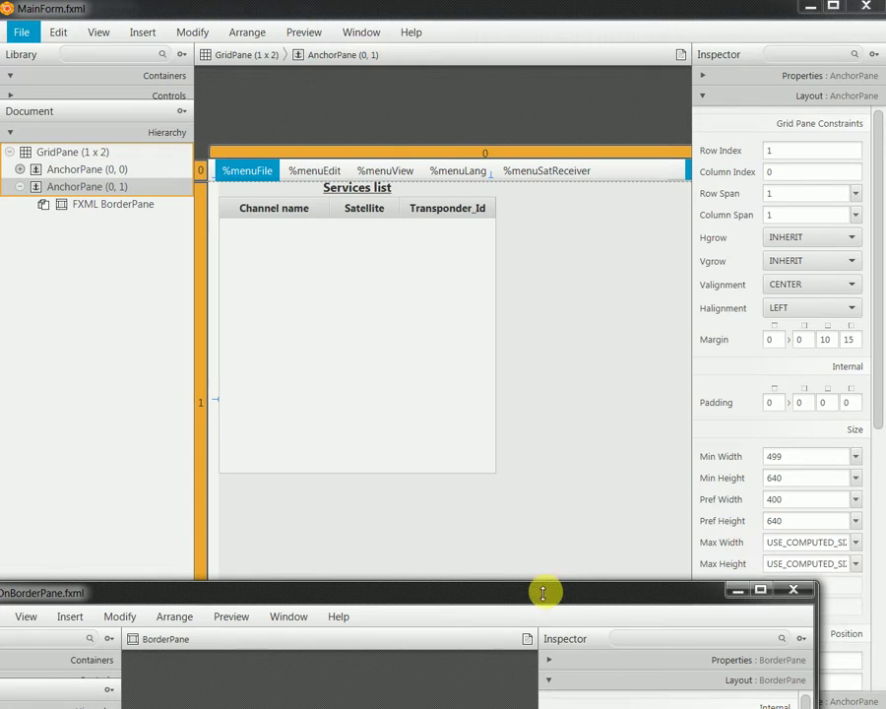
drag(538, 648, 524, 309)
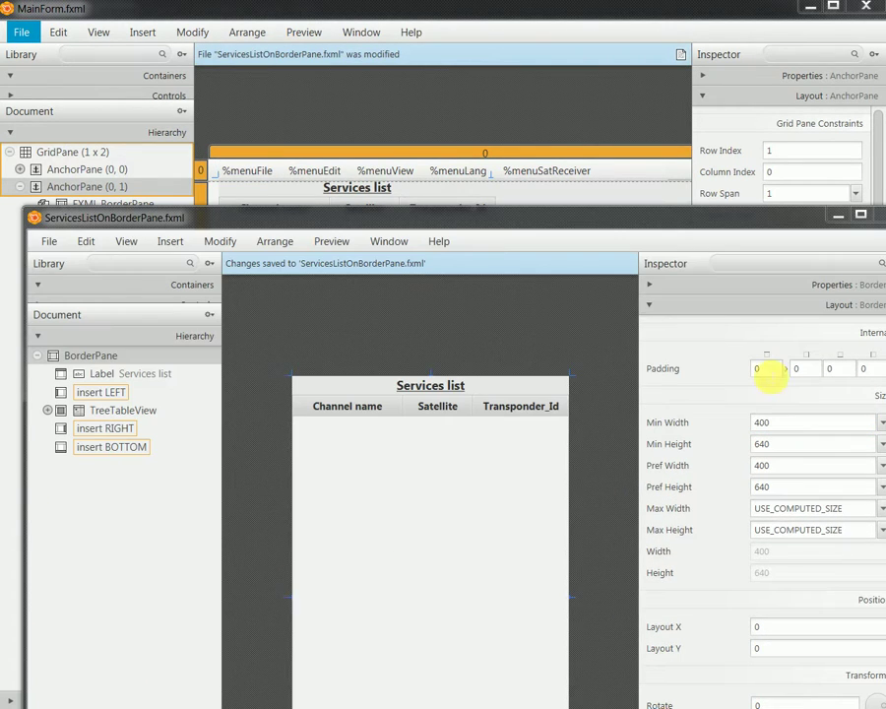
click(600, 217)
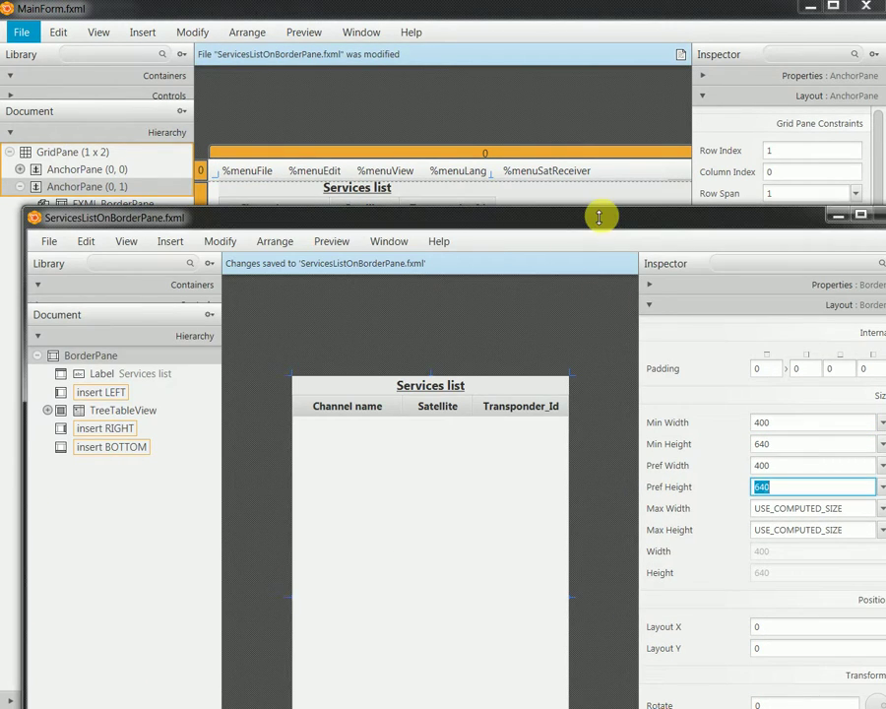
drag(589, 222, 394, 210)
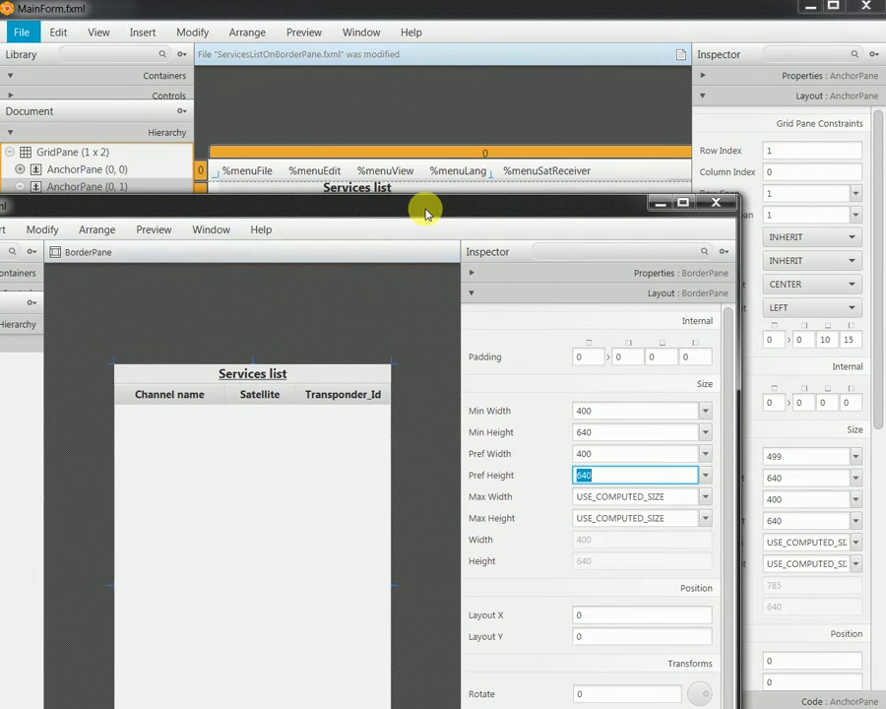
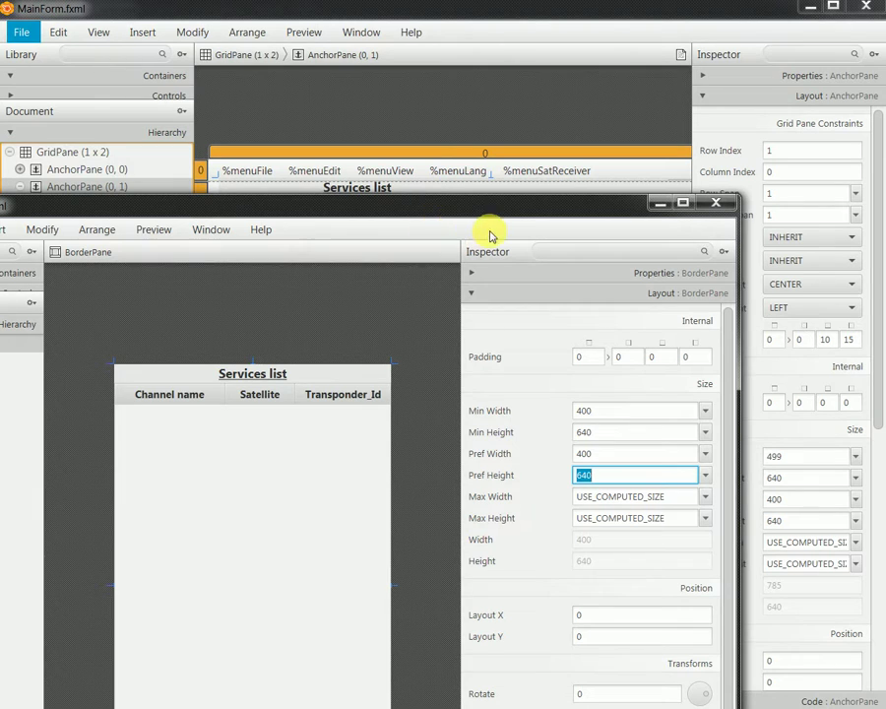
- Lower the ServicesListOnBorderPane.fxml window to compare its BorderPane with the services list included in MainForm.fxml
drag(108, 205, 344, 214)
click(102, 234)
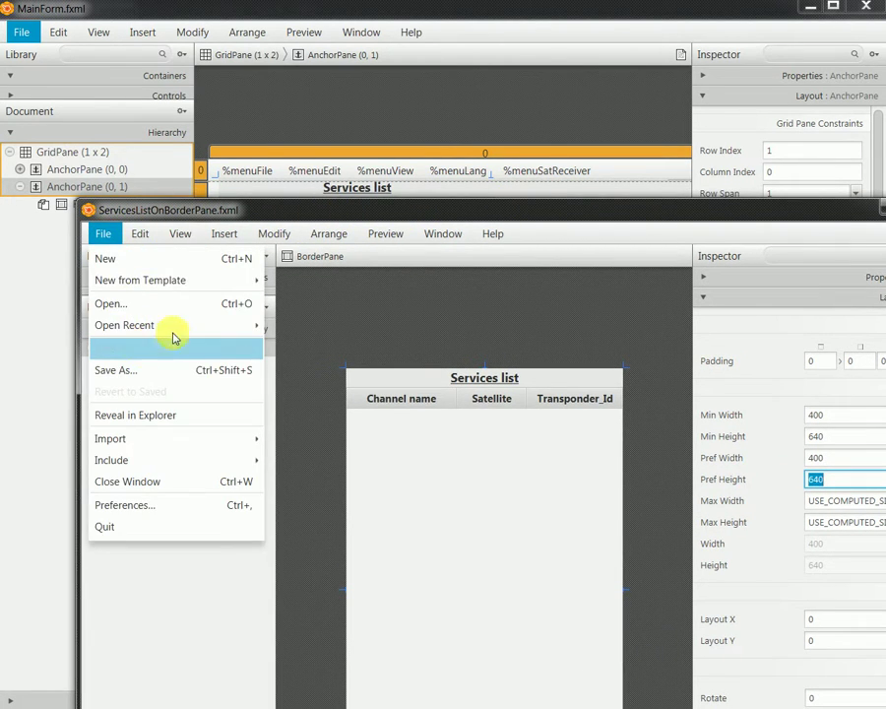
click(532, 206)
drag(547, 214, 353, 289)
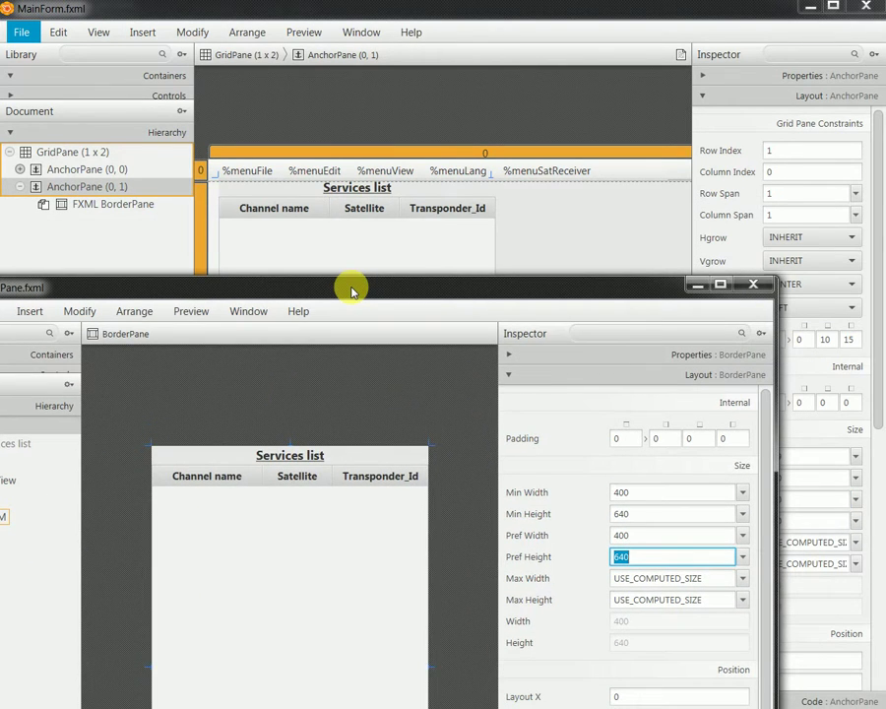